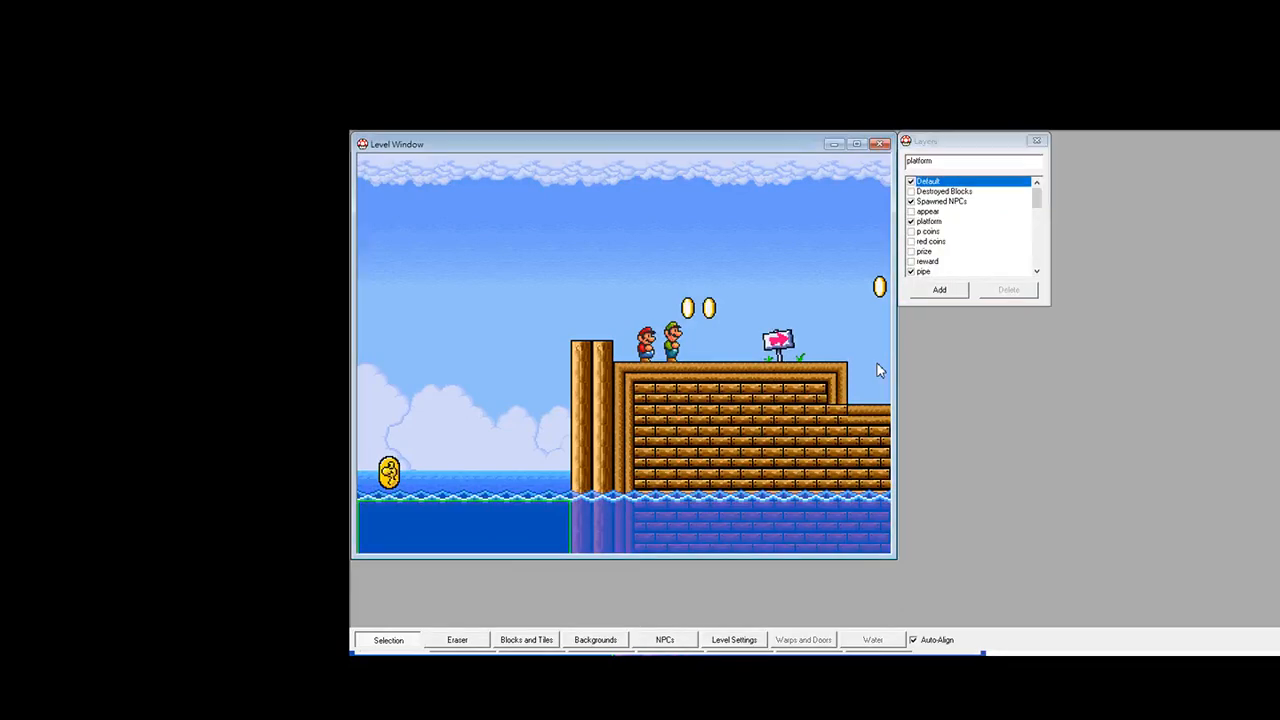
Step: Collect the two coins above the start and the large coin over the water behind it, and return to the wooden deck
key("Right")
key("z")
key("Left")
key("z")
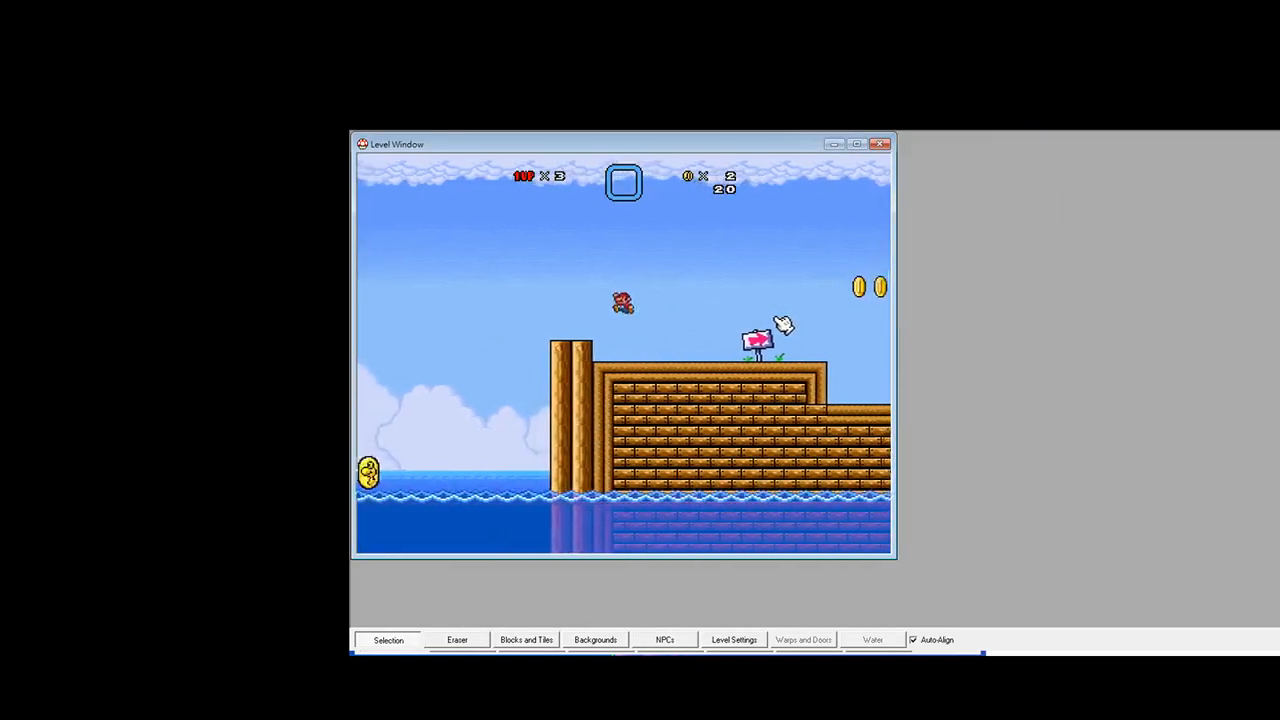
key("Right")
key("z")
key("z")
key("z")
key("z")
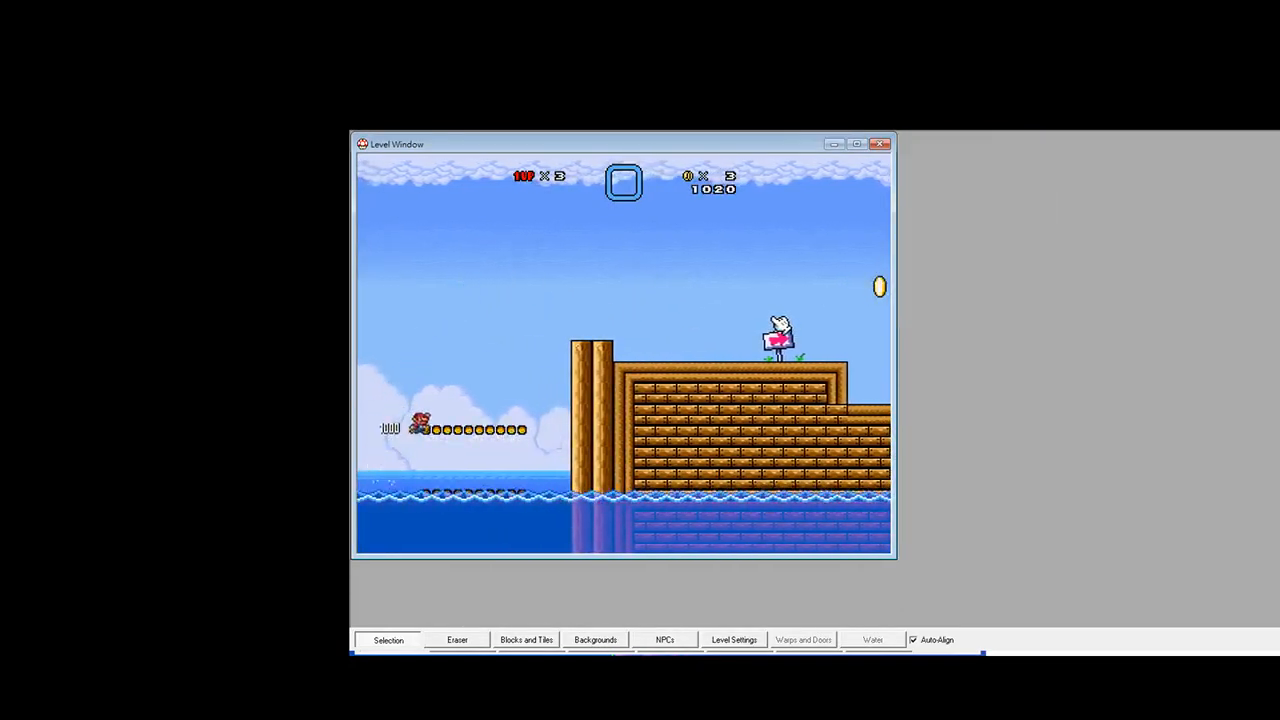
key("Right")
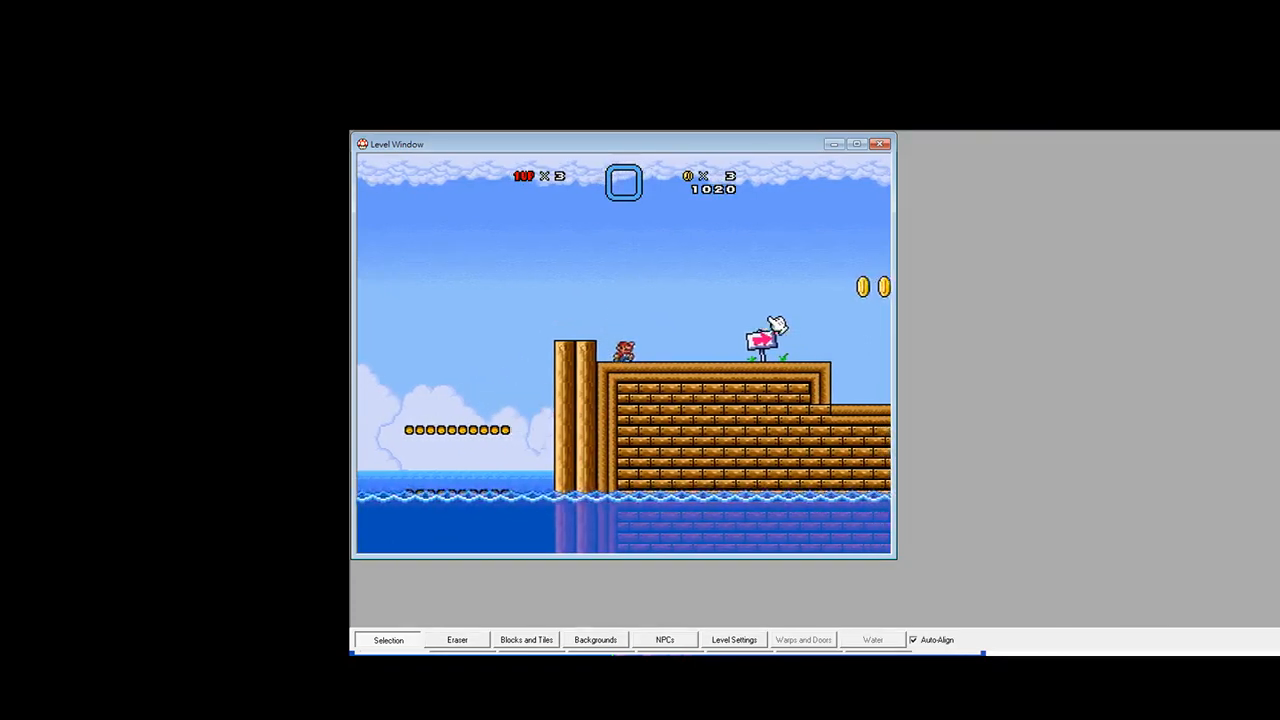
Step: Run Mario down the stepped deck, bouncing on the turtle enemies and collecting the coins up to the first rope bridge
key("z")
key("Right")
key("z")
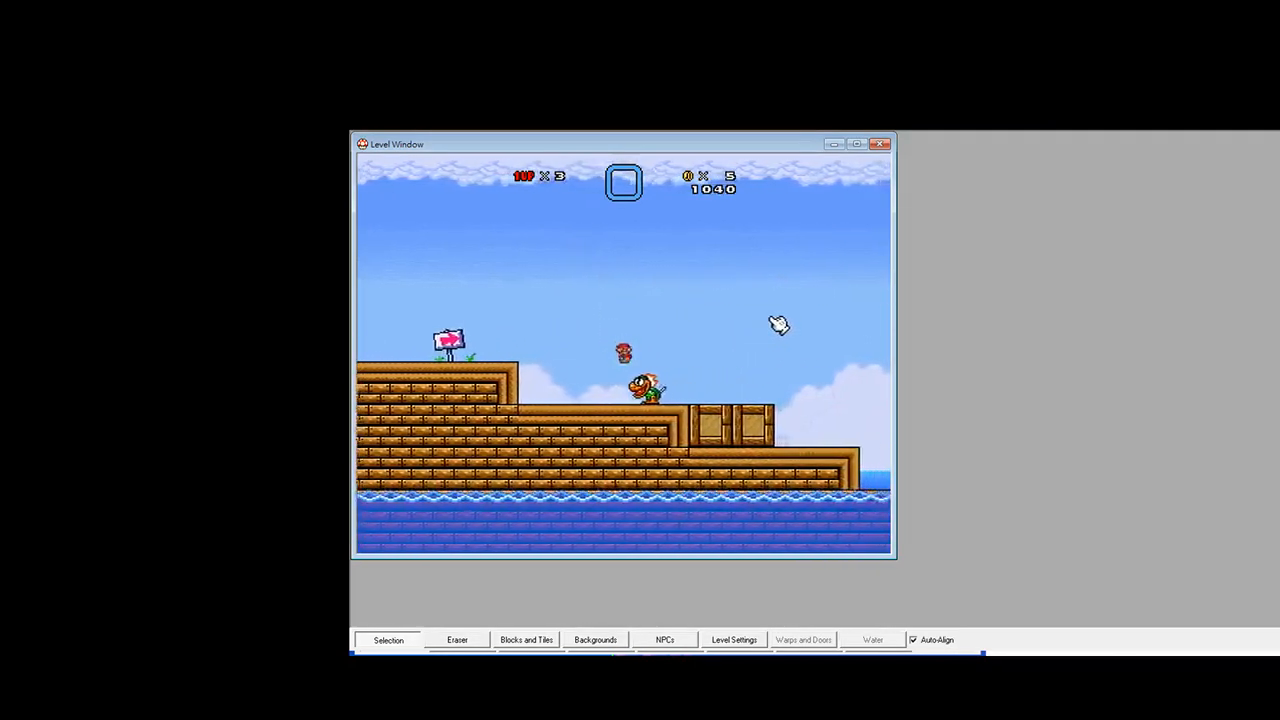
key("Right")
key("z")
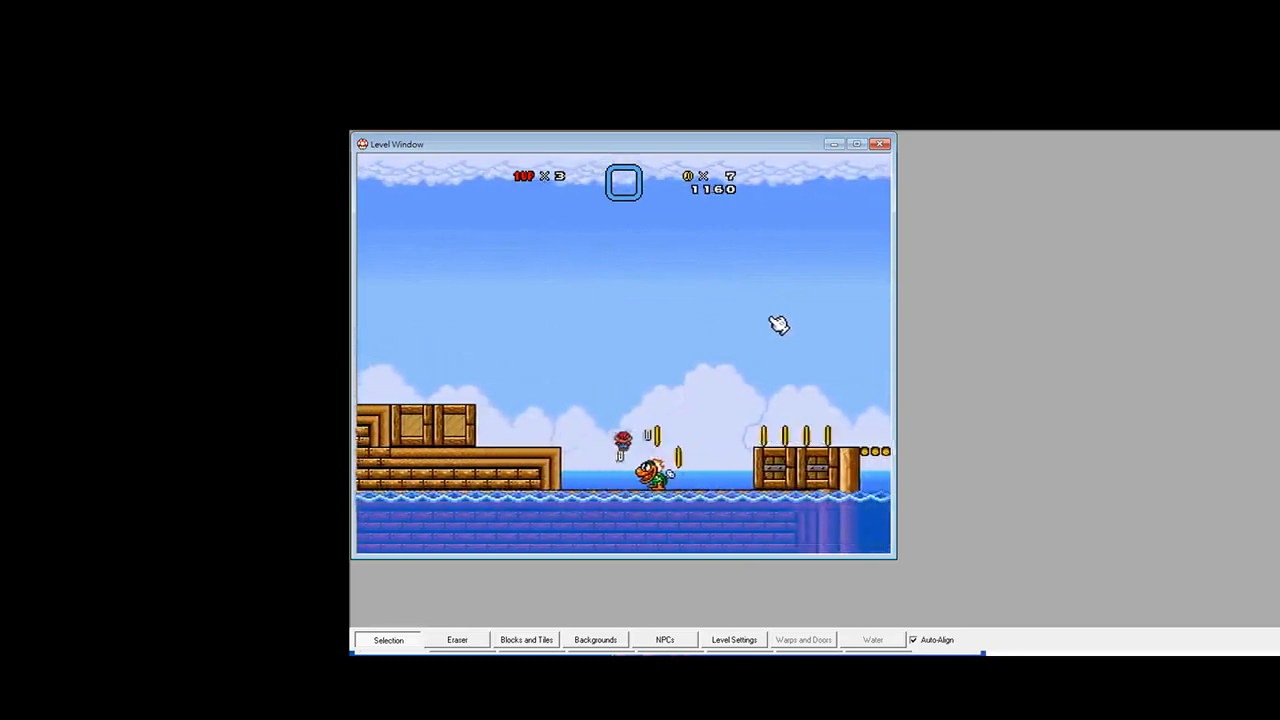
key("Right")
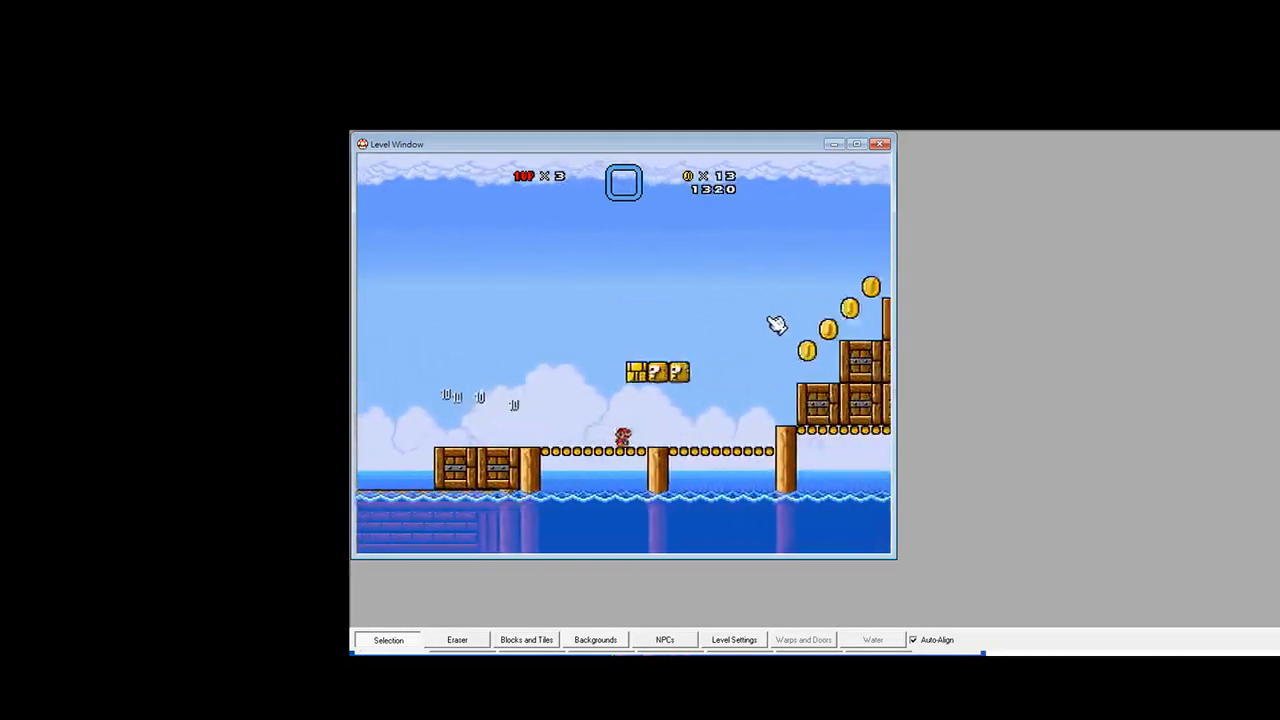
Step: Hit the question blocks above the rope bridge for the mushroom and climb the crate stairs, collecting their coins
key("z")
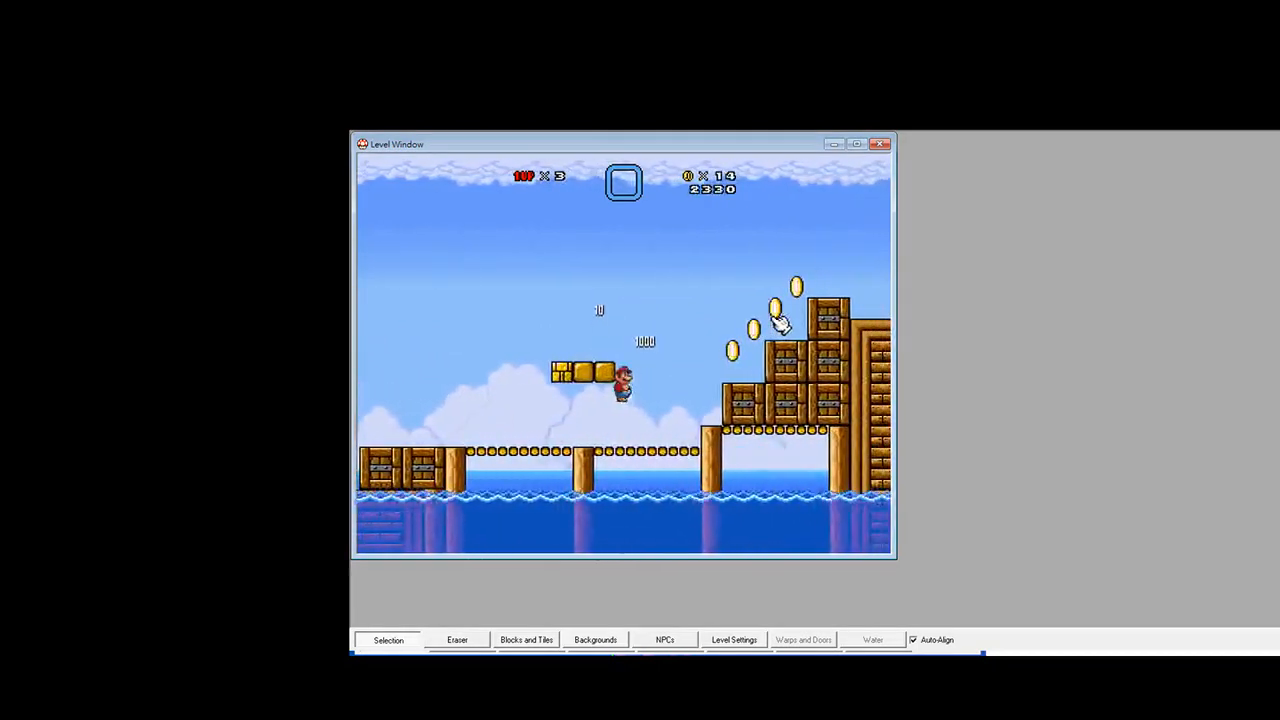
key("Right")
key("Right")
key("z")
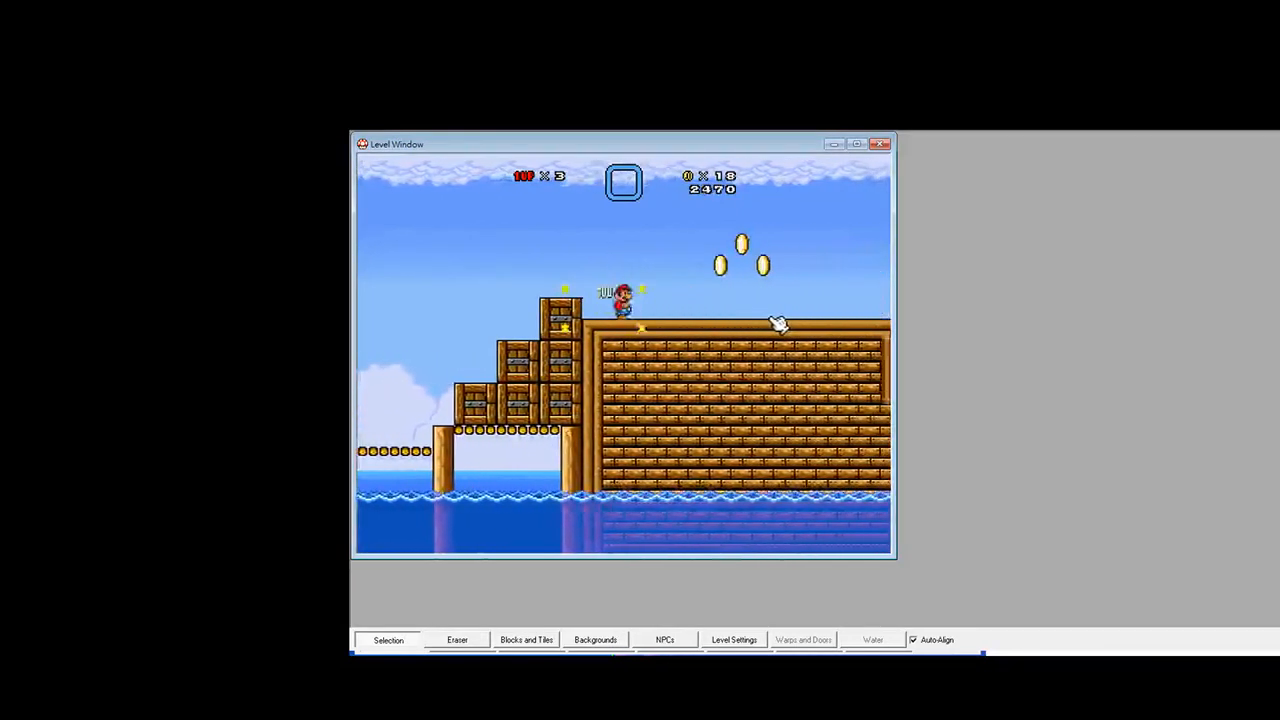
Step: Collect the three coins over the raised deck and cross the wooden posts in the dark ship section, taking the coins there
key("Right")
key("z")
key("z")
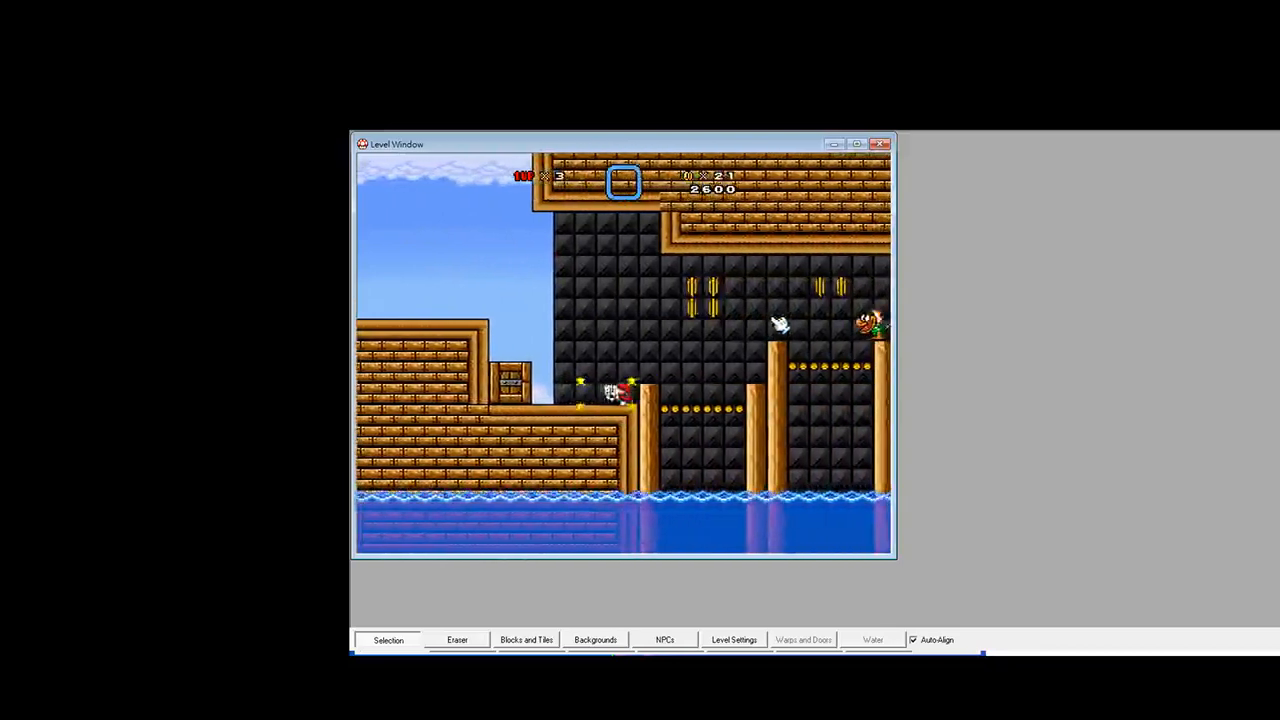
key("Right")
key("z")
key("z")
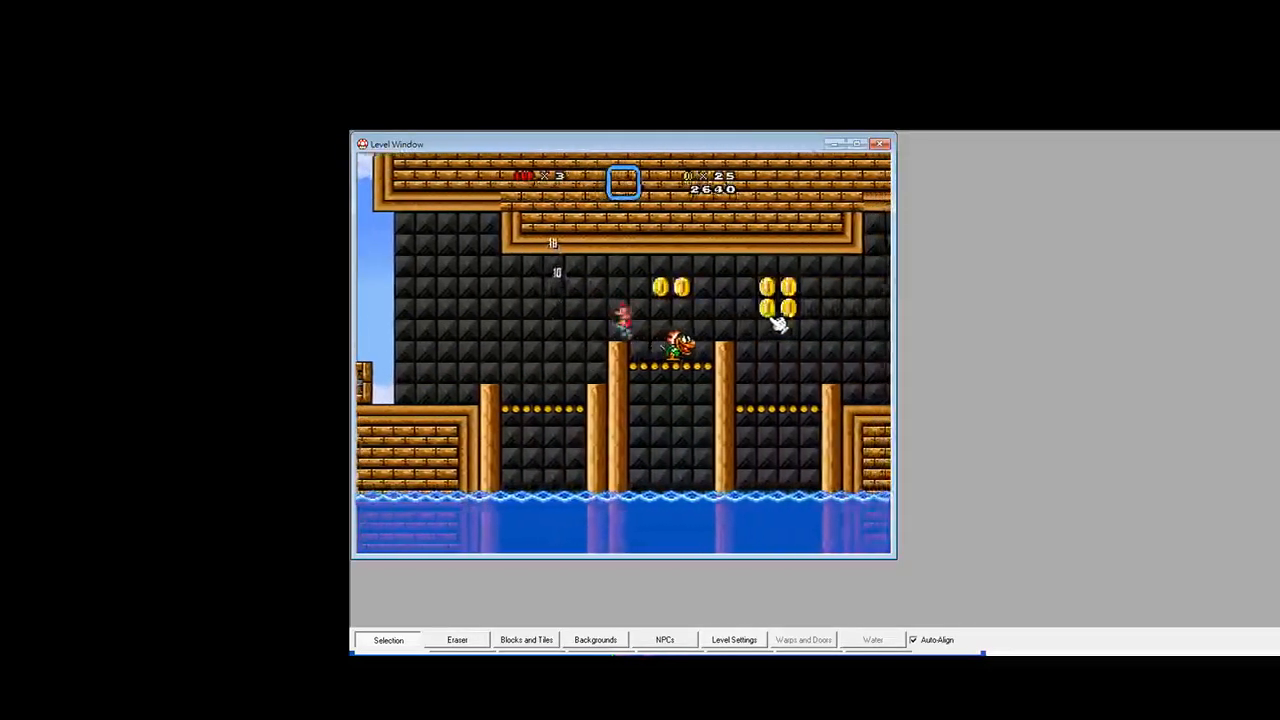
key("Right")
key("z")
Step: Collect the coins beyond the arrow sign and climb the mast's rope platforms to the upper one
key("z")
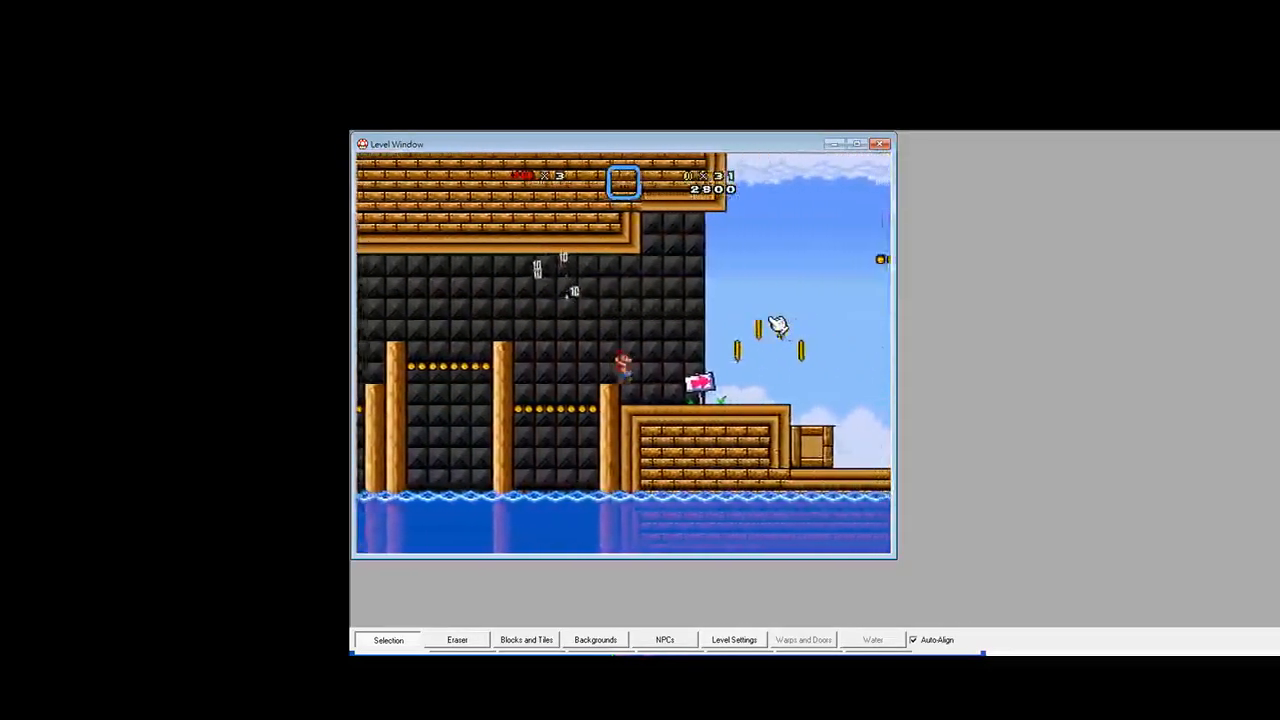
key("Right")
key("z")
key("z")
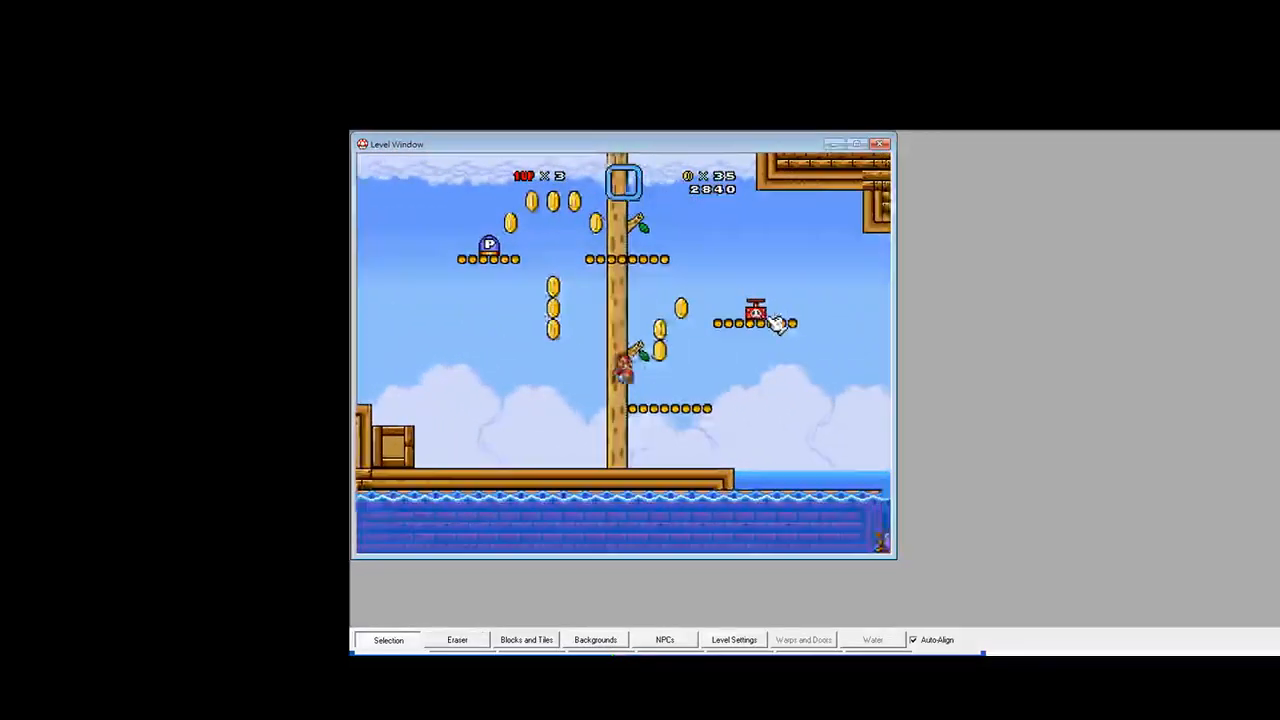
key("Right")
key("z")
key("Left")
key("z")
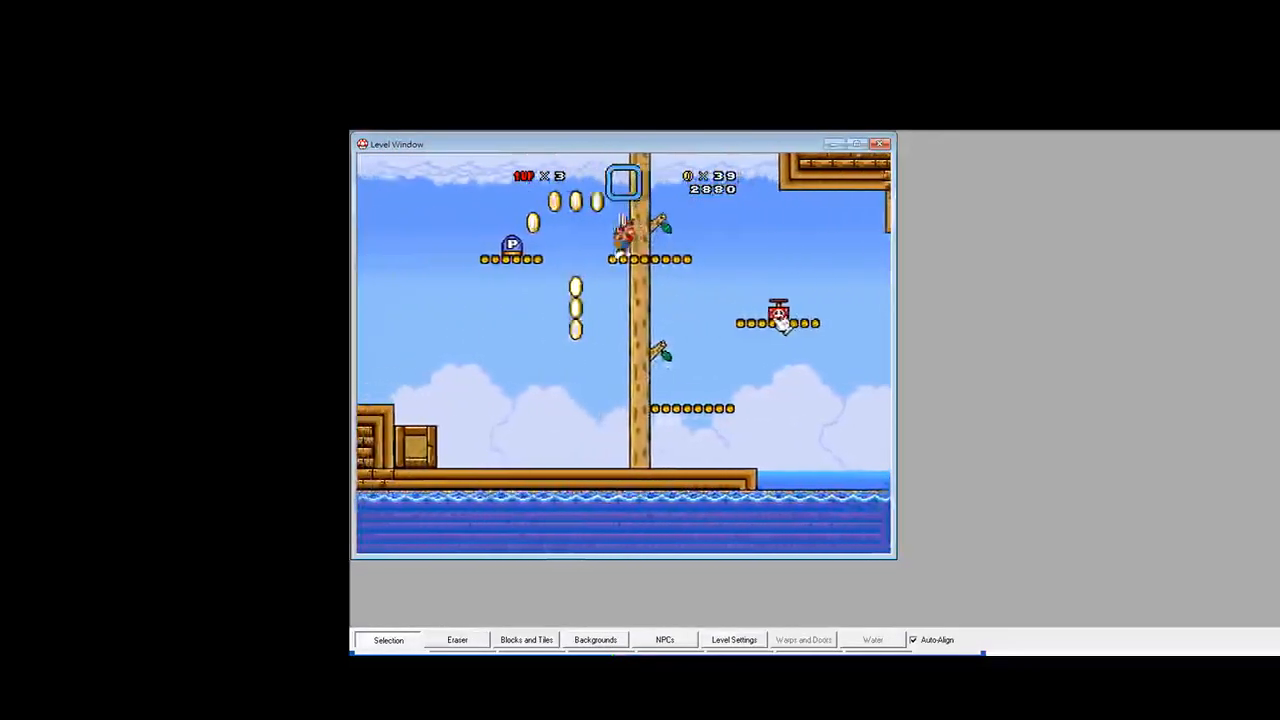
Step: Fetch the blue P-switch from its rope platform, collect the coins nearby, and carry it to the platform beyond the mast
key("Left")
key("x")
key("Right")
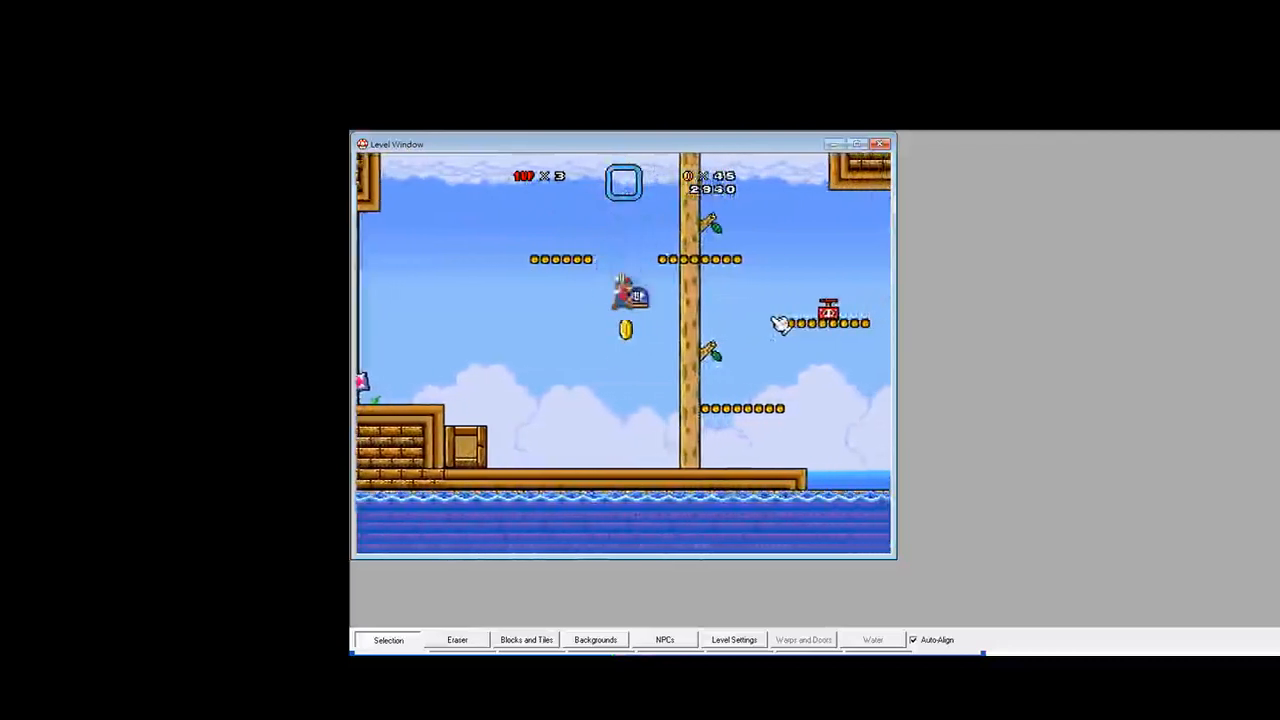
key("z")
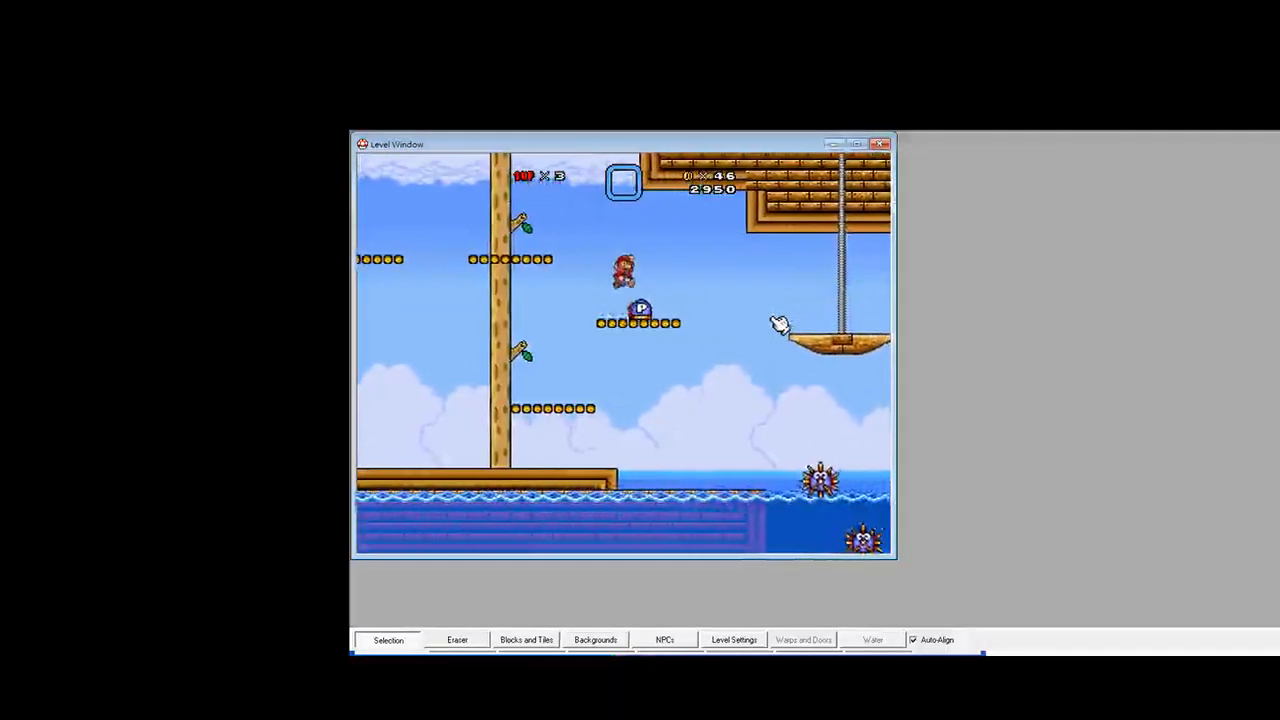
Step: Activate the P-switch, collect the coins around the two rope-hung boat platforms, and jump onto the next deck
key("z")
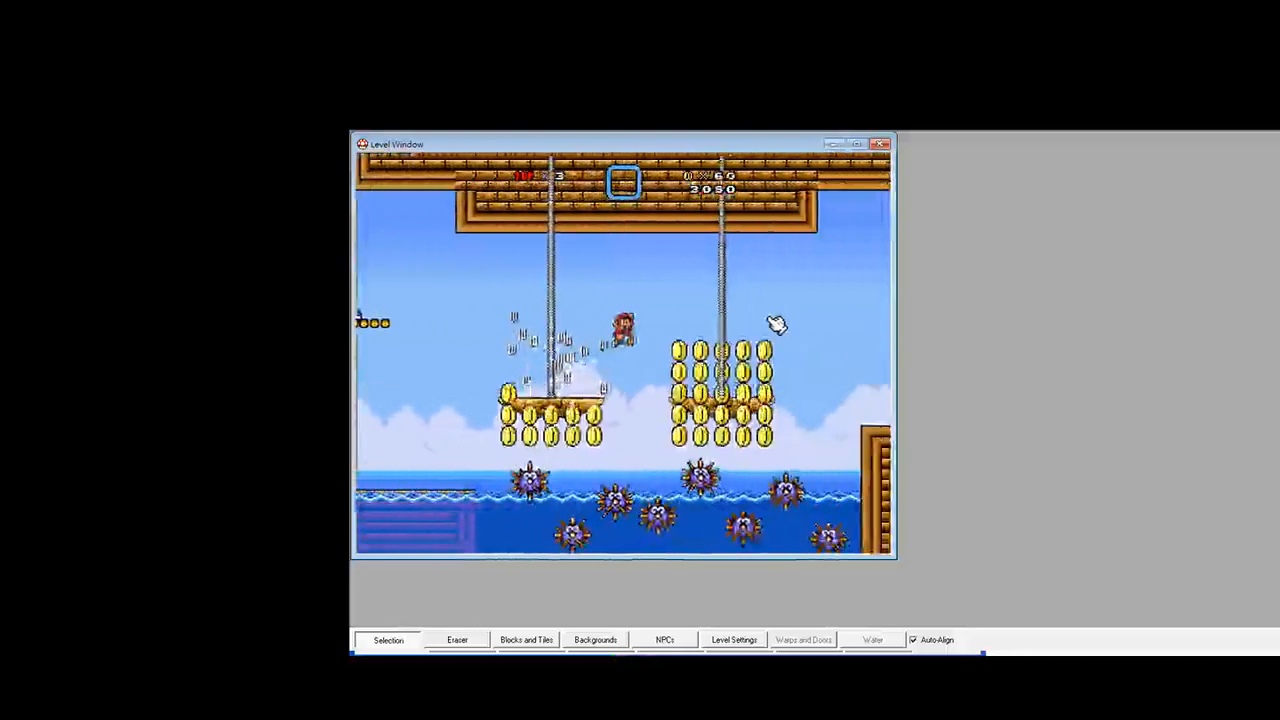
key("Left")
key("z")
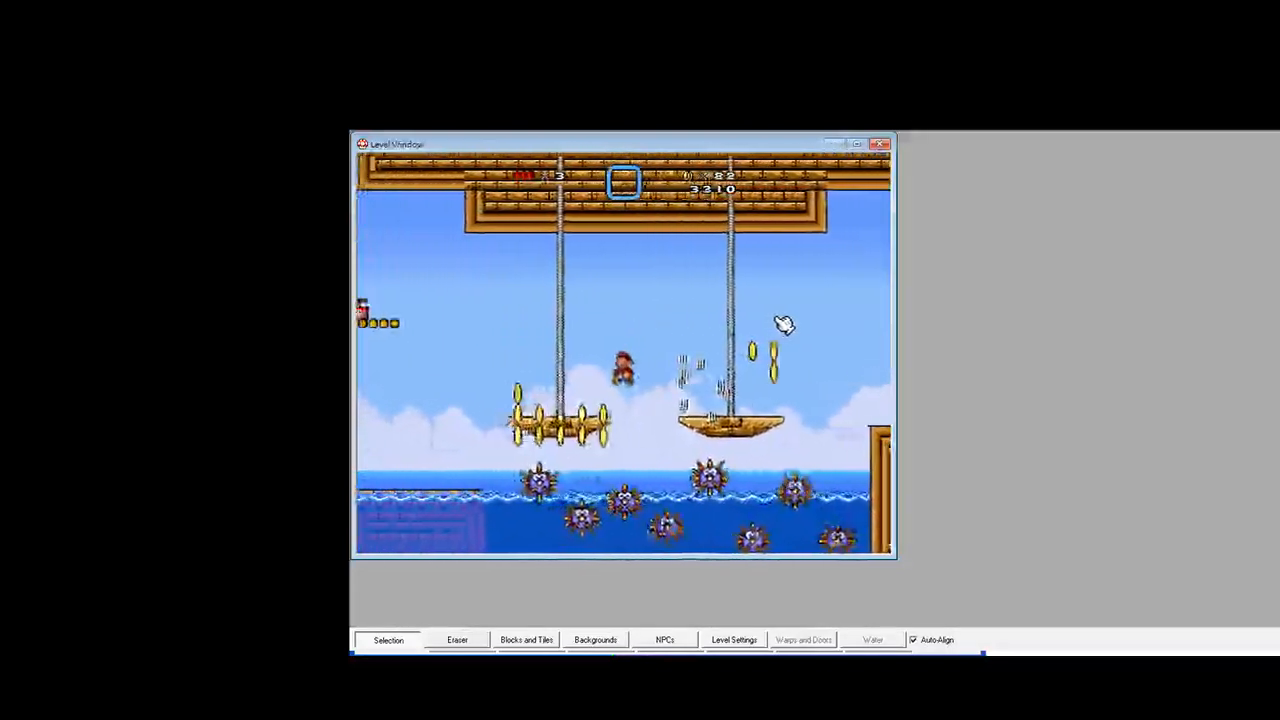
key("Right")
key("z")
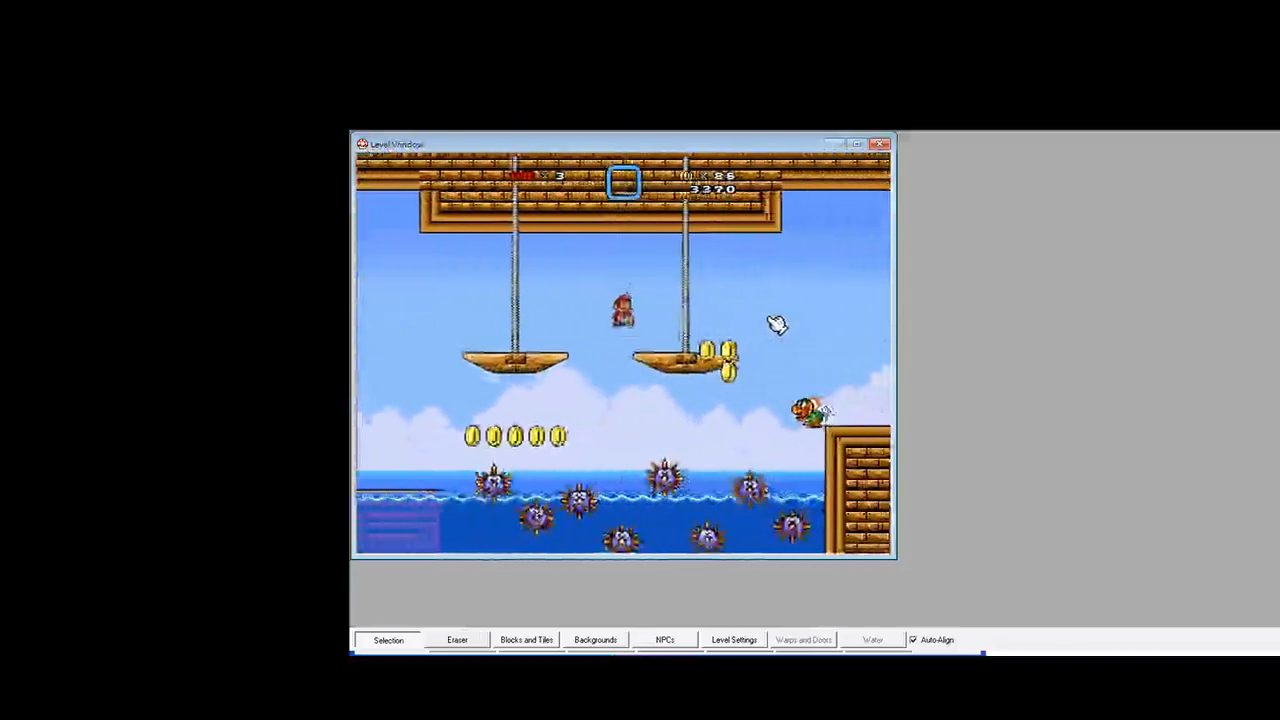
key("z")
key("Right")
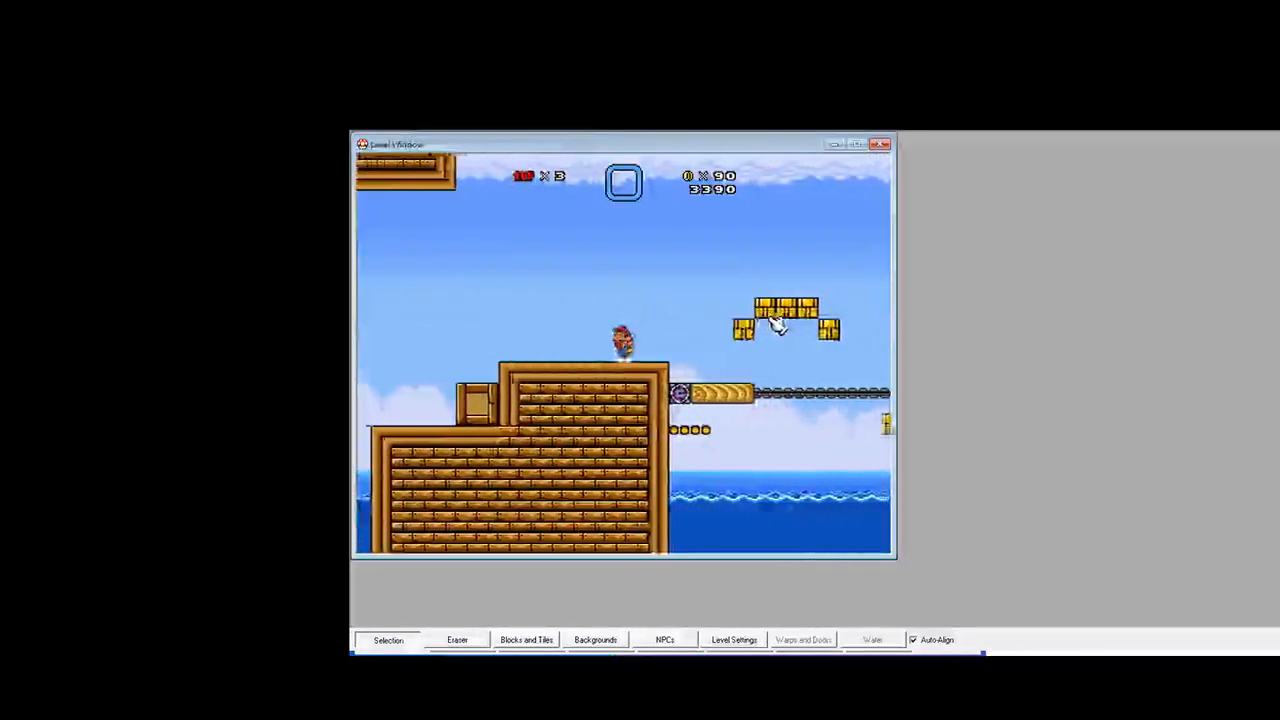
Step: Go back to the rope-hung platforms for the leftover coin and return across the deck to the chain line
key("Left")
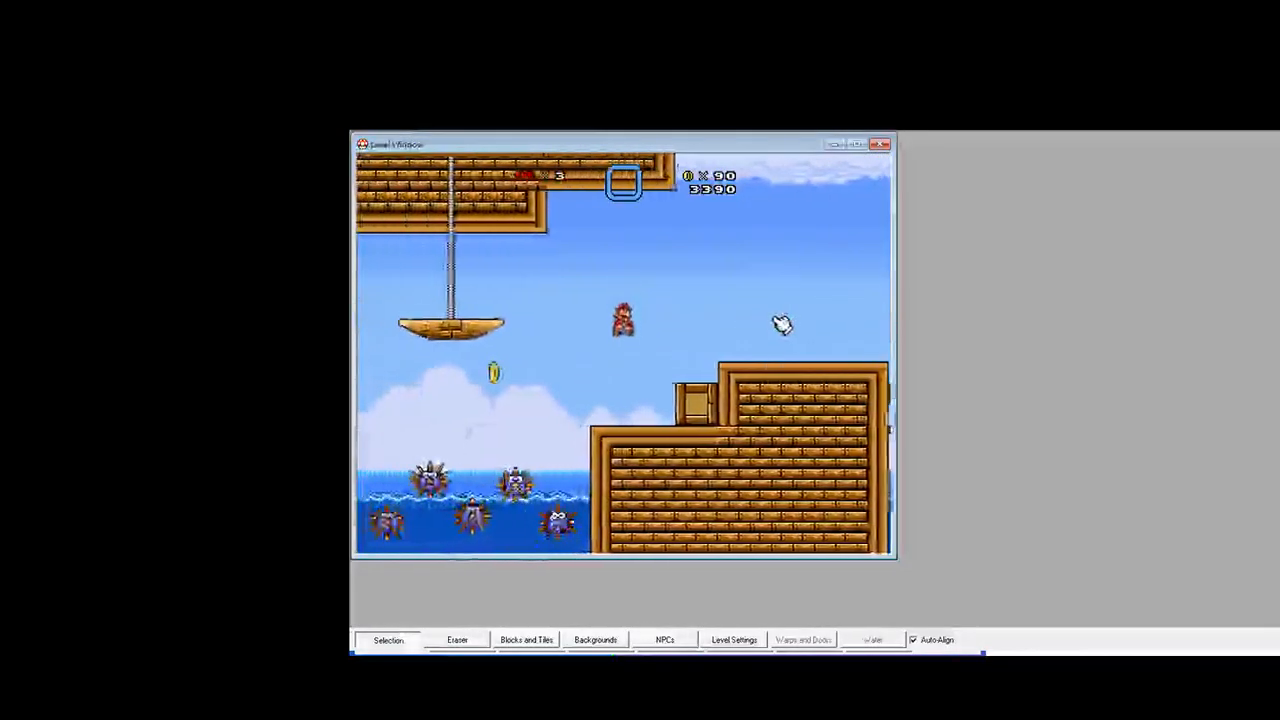
key("z")
key("Left")
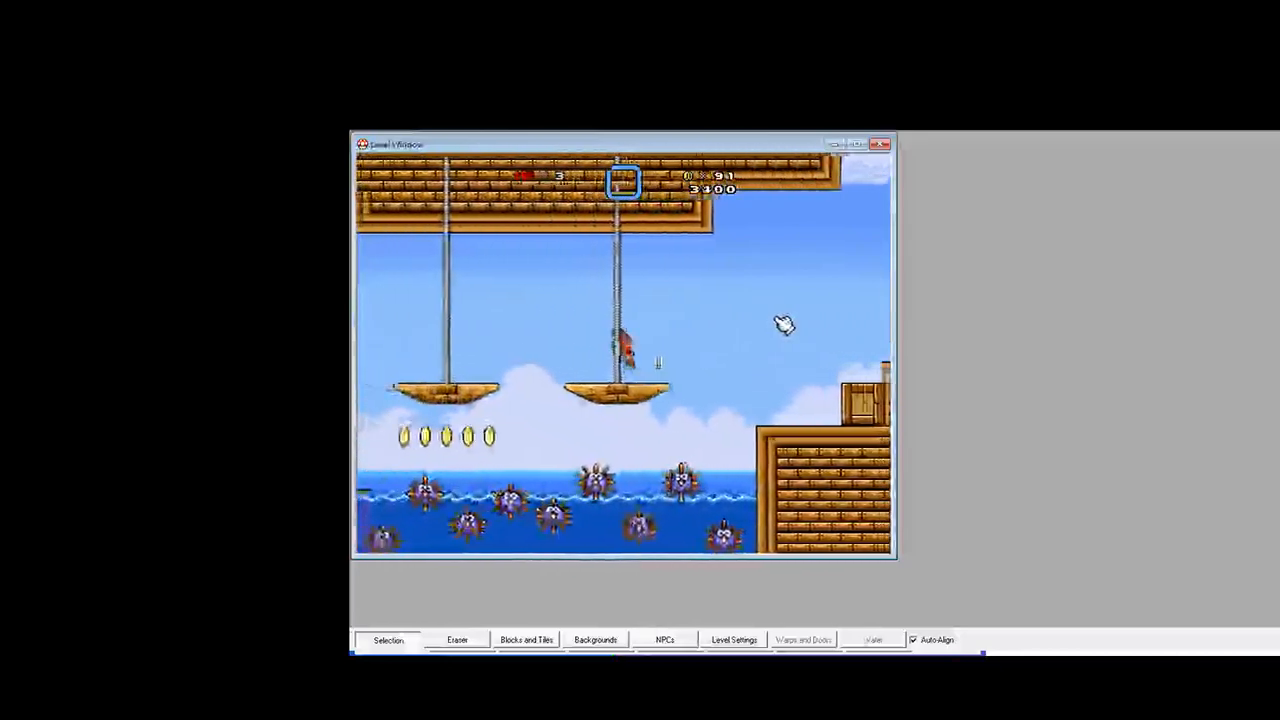
key("Right")
key("z")
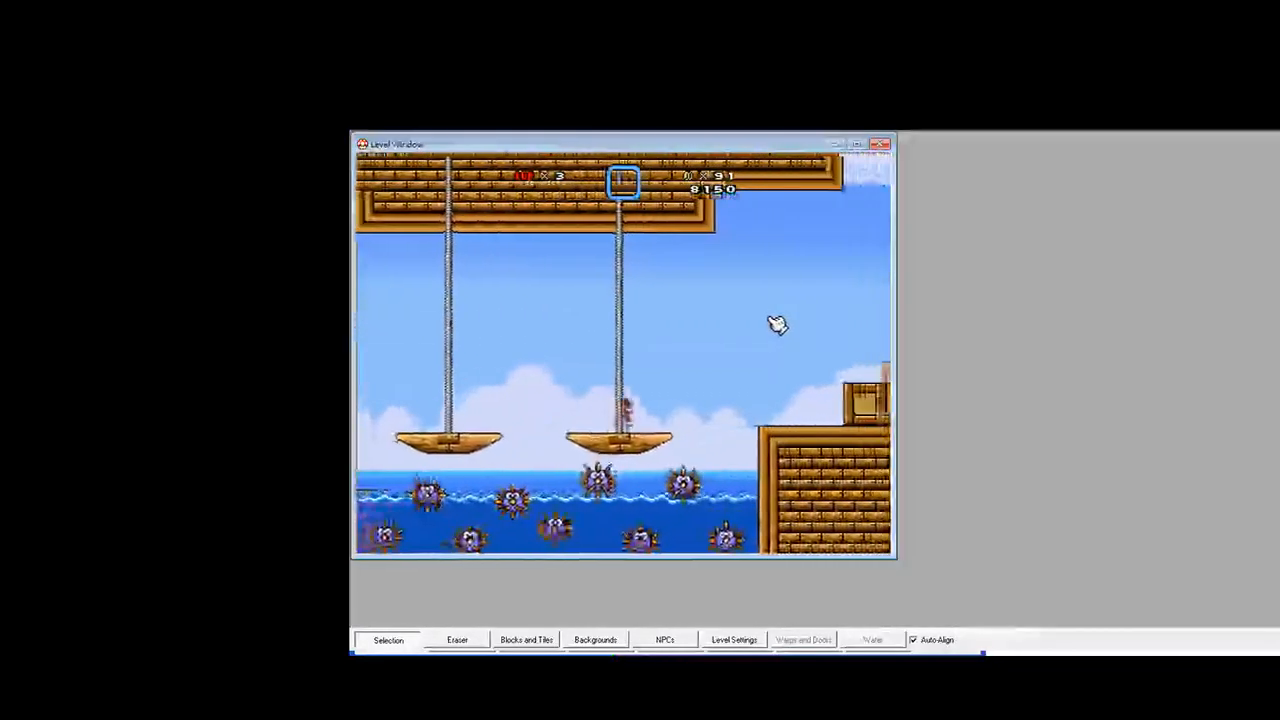
key("z")
key("Right")
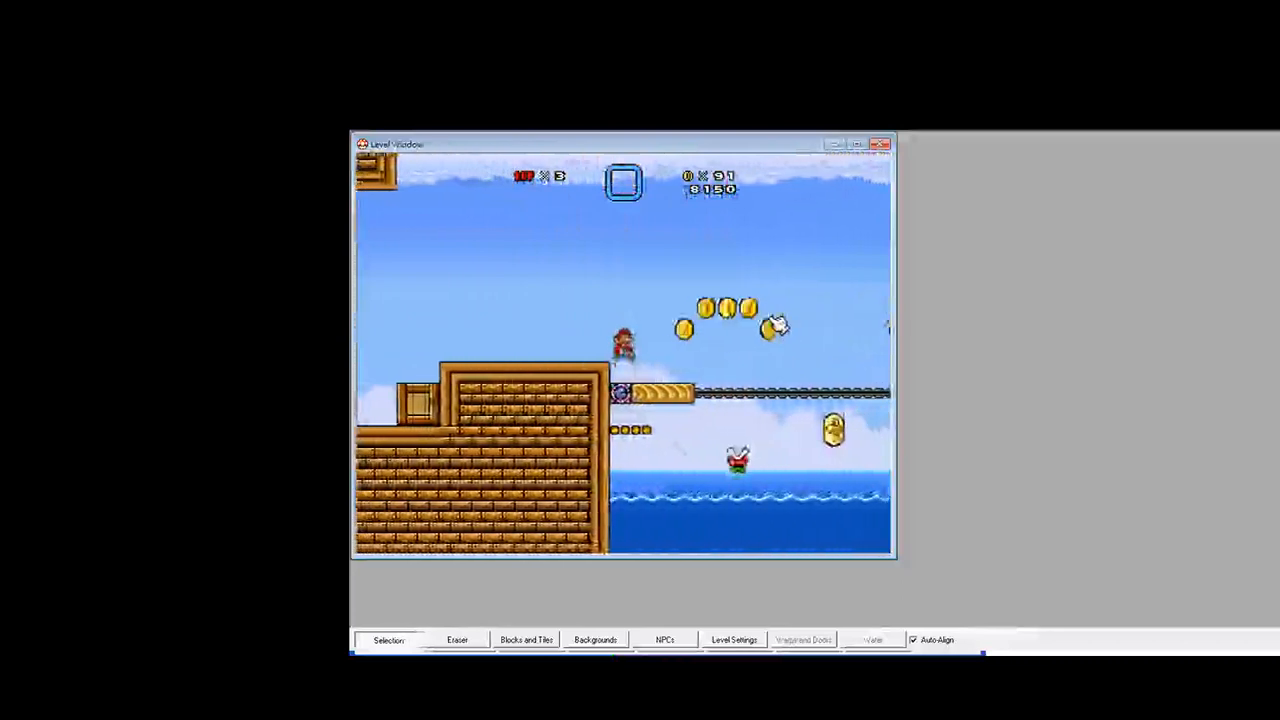
Step: Collect the coins around the chain line and ride its moving wooden platform to the crate-topped deck
key("Right")
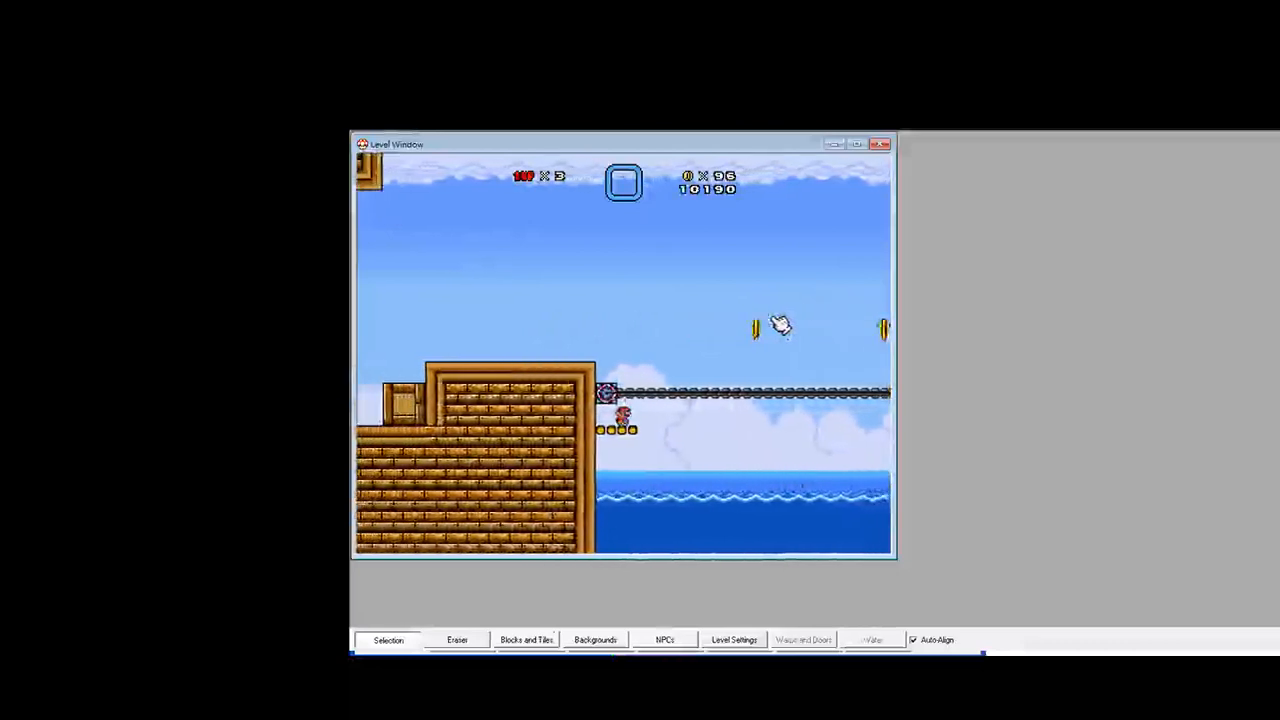
key("Right")
key("z")
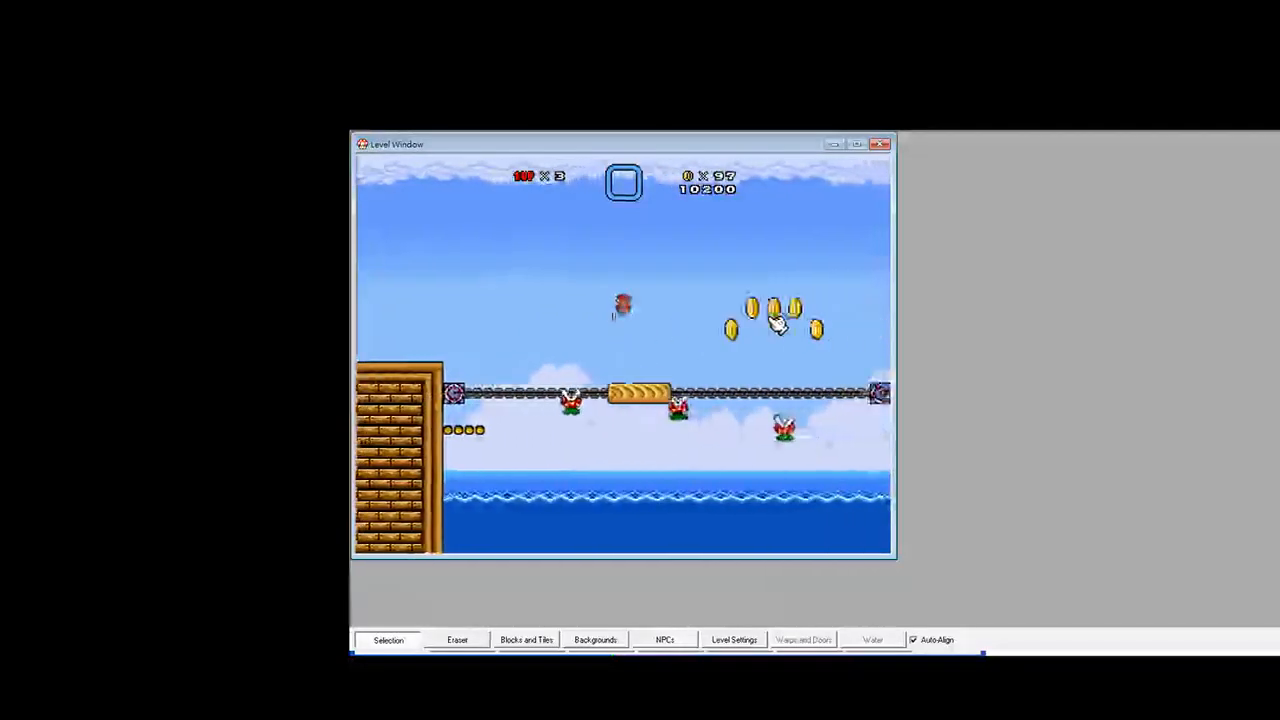
key("Right")
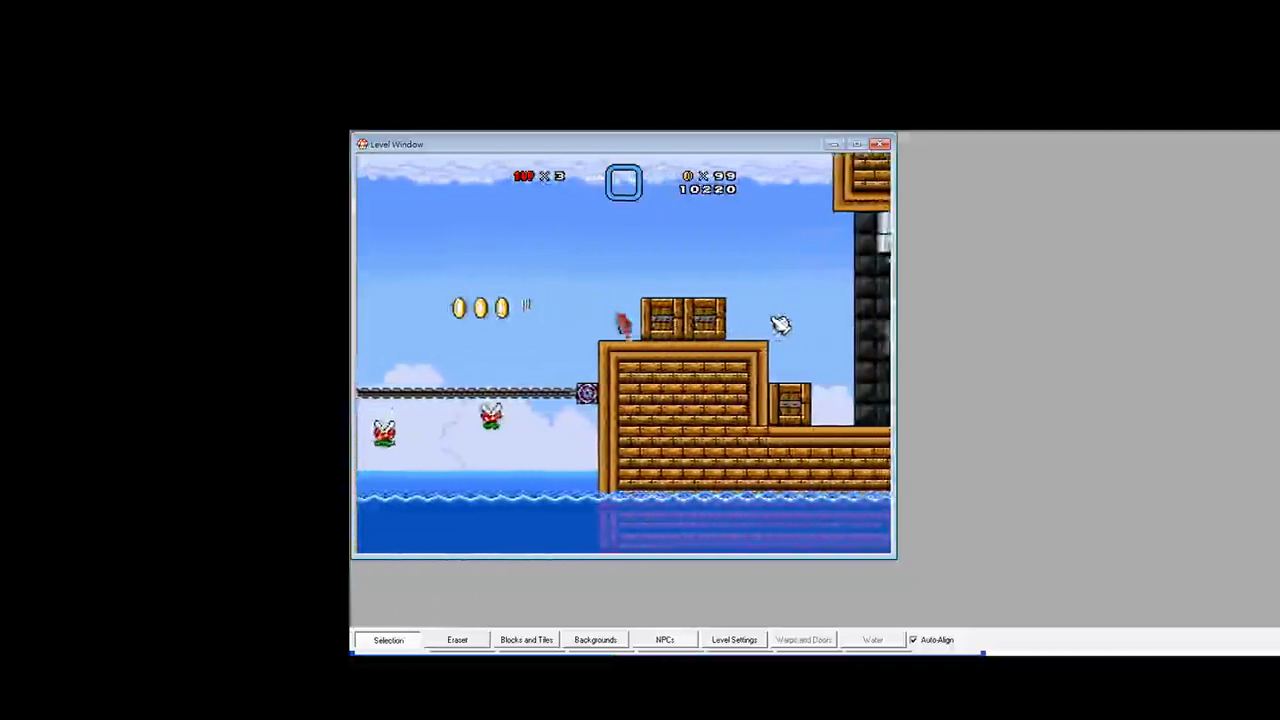
Step: Jump over the crates and cross the second dark ship section, collecting the coins above the turtle enemy
key("z")
key("Right")
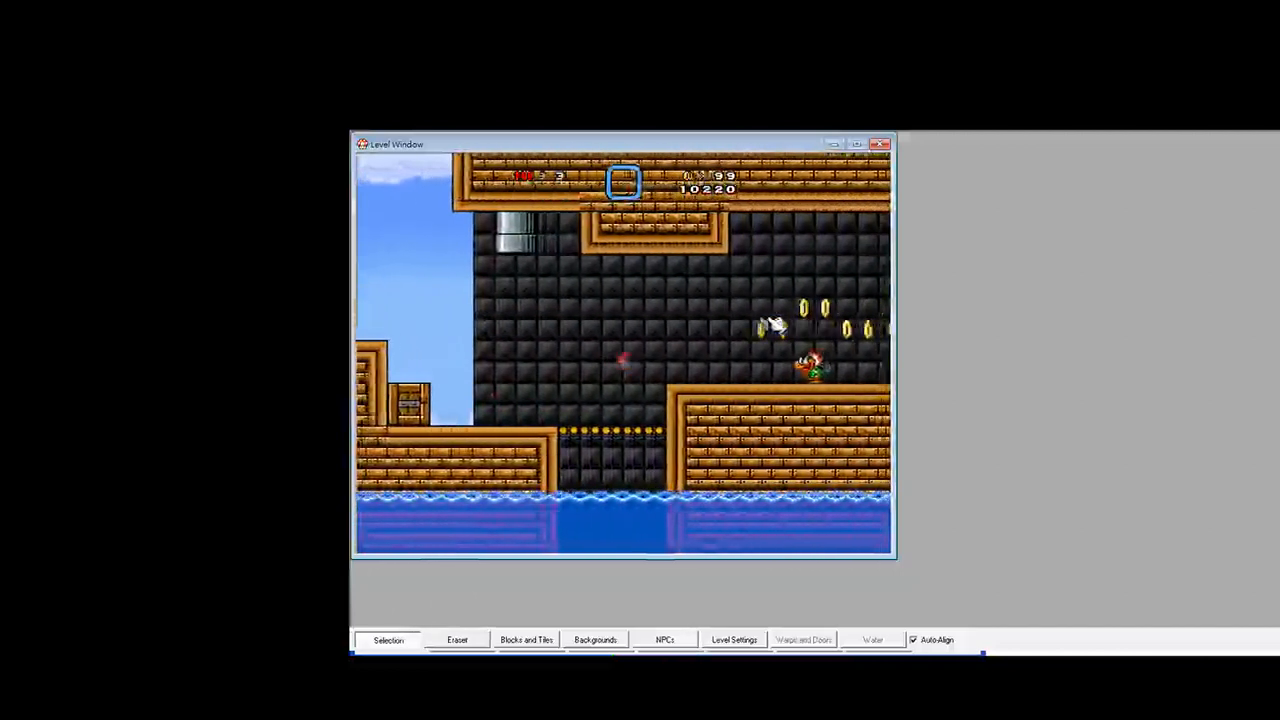
key("z")
key("Right")
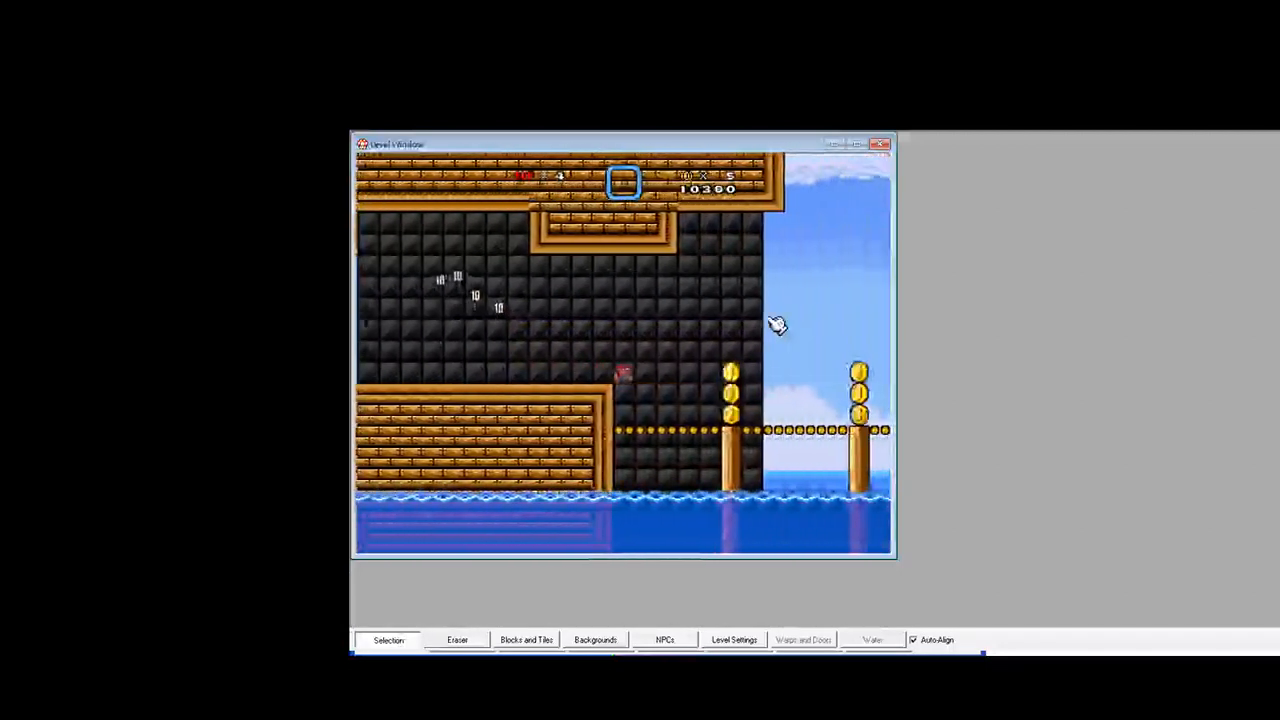
Step: Collect the coin stacks on the bridge posts and hit the brick row beyond the mast for its power-up
key("Right")
key("z")
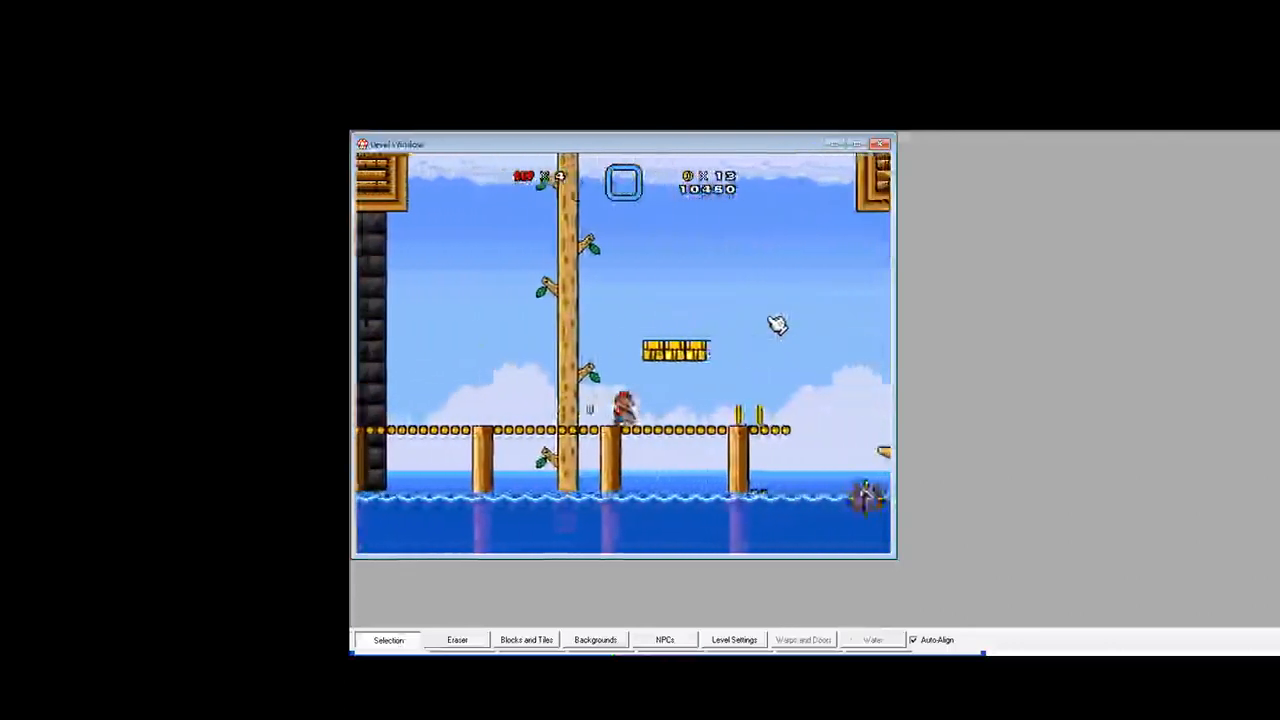
key("z")
key("Left")
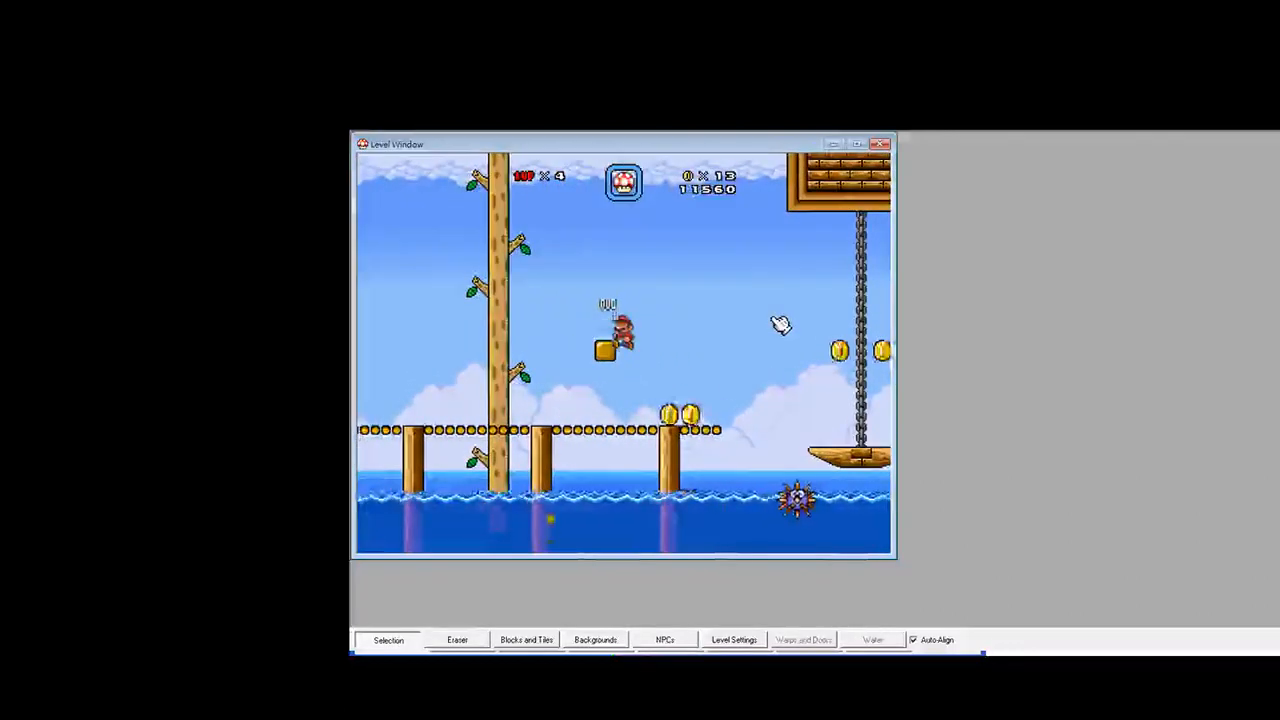
Step: Jump across the chain-hung boat platforms above the spiked enemies, collecting their coins, to the rope platform with the propeller block
key("Right")
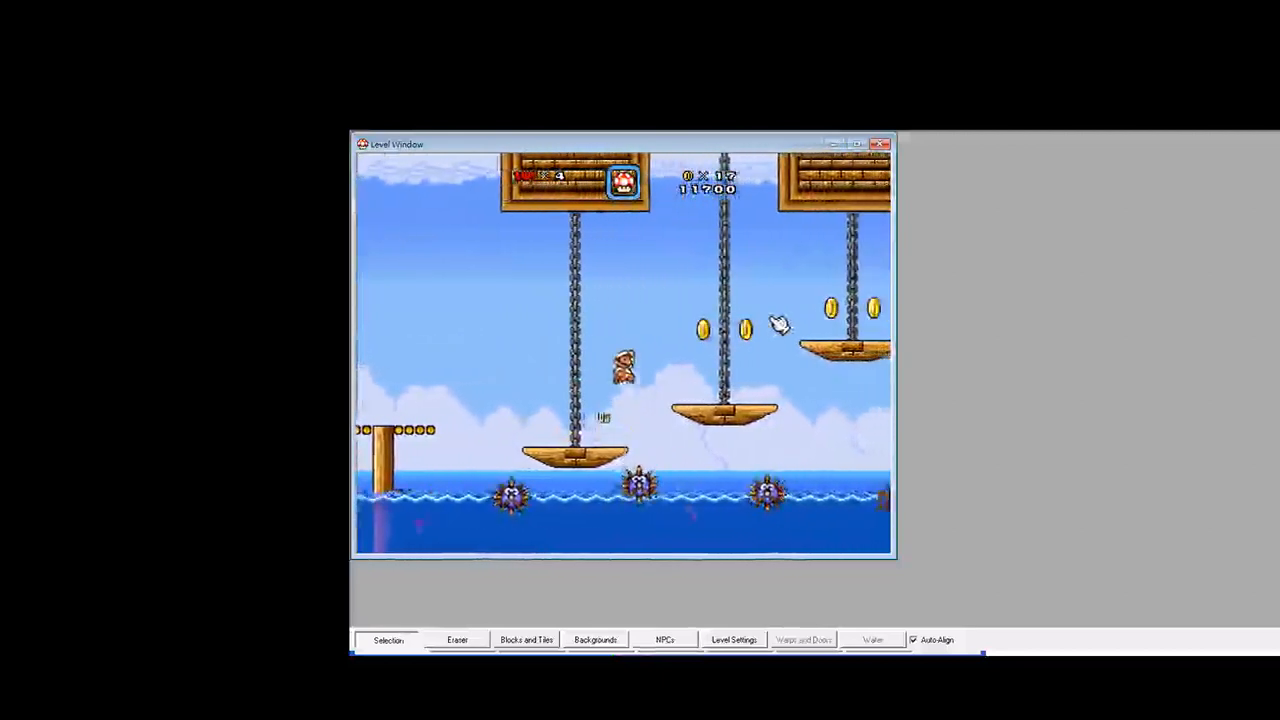
key("z")
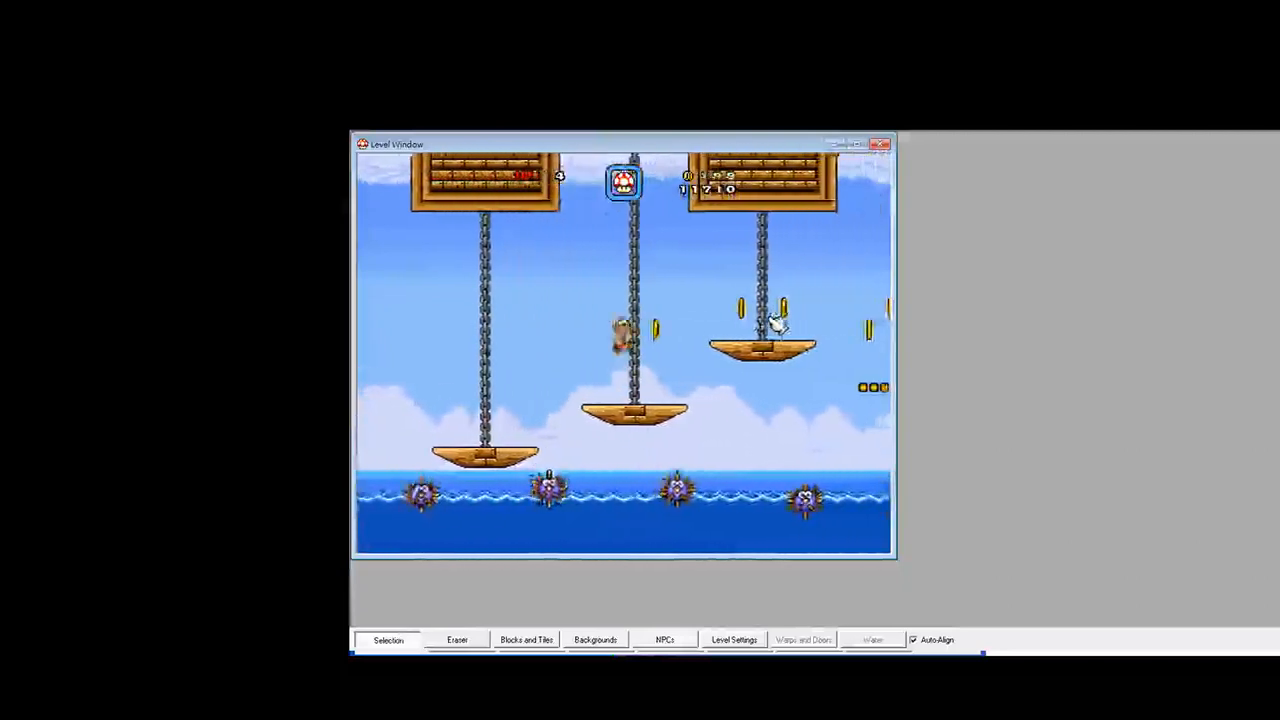
key("z")
key("Right")
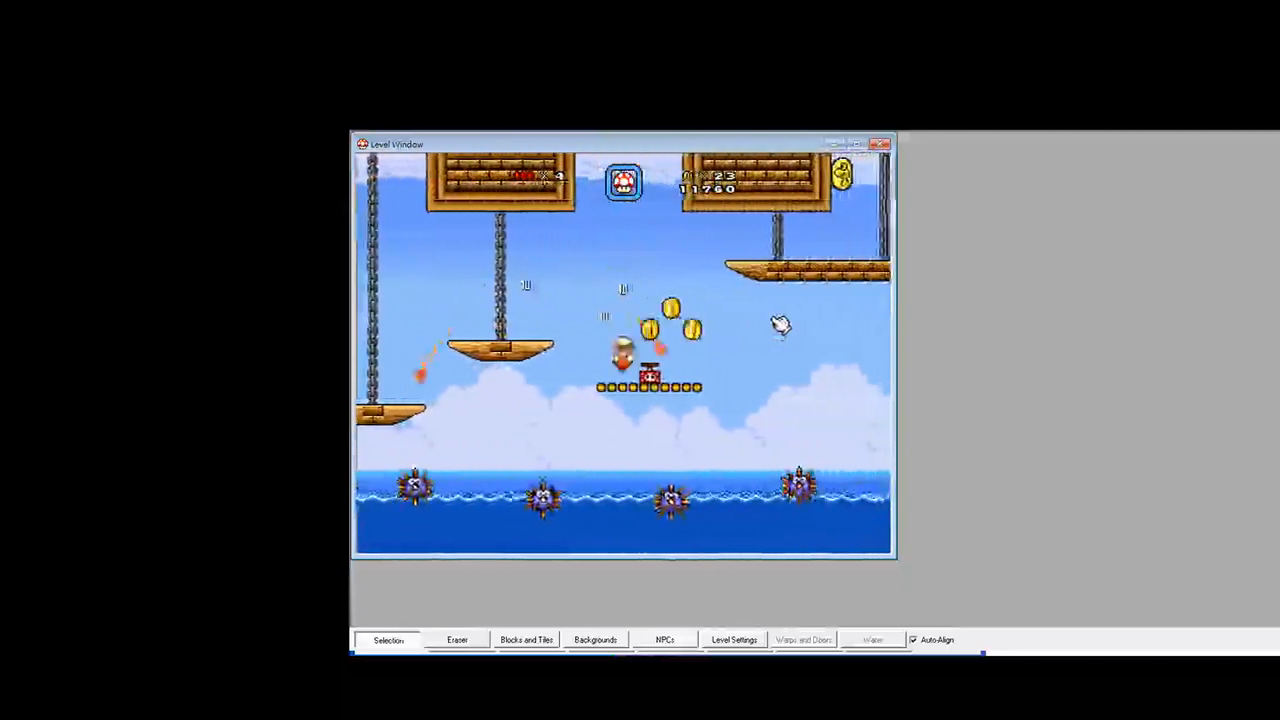
Step: Use the red propeller block to reach the large coin high above the wide hanging platform
key("z")
key("Left")
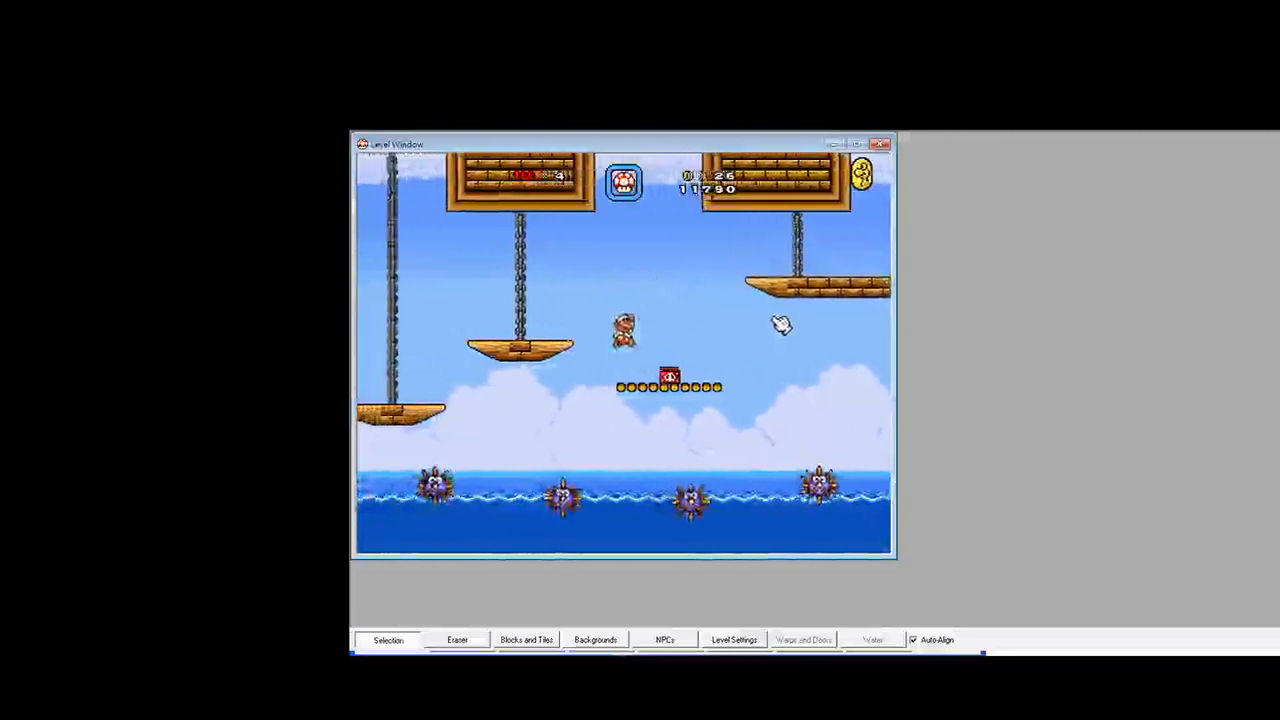
key("Right")
key("z")
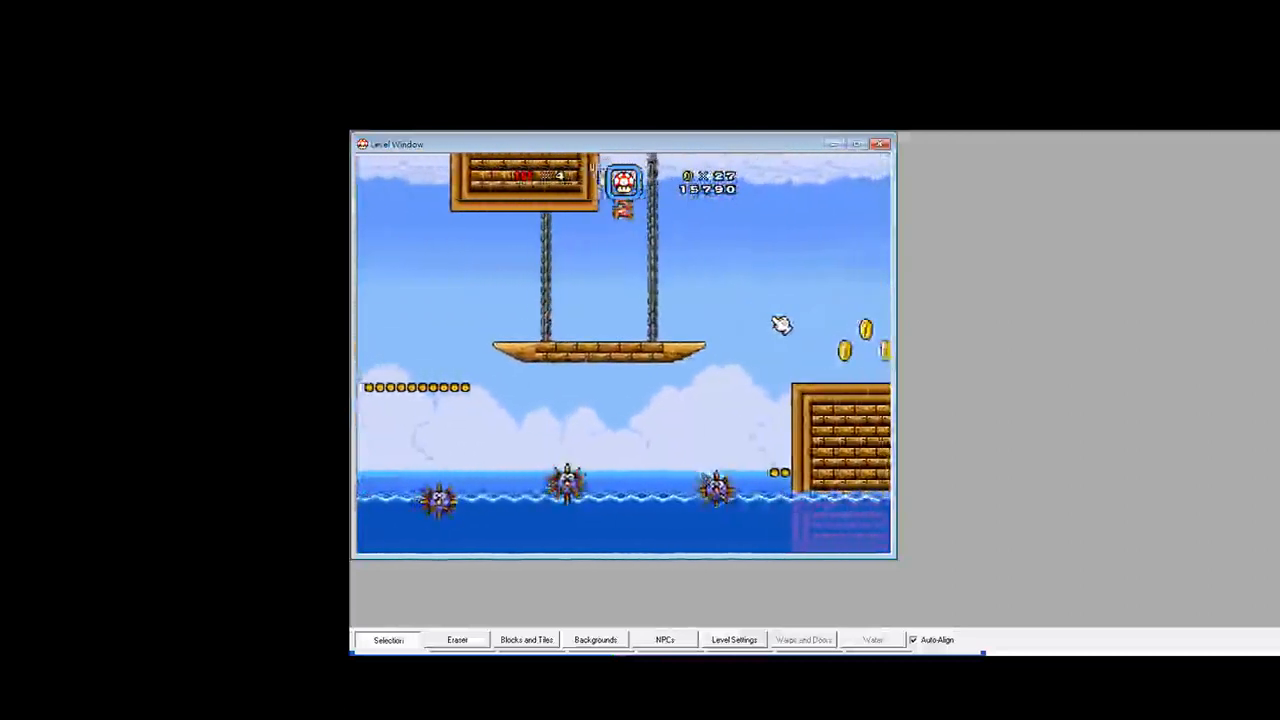
Step: Ride the sliding log platform through the dark ship section above the piranha plant, collecting the coins along the way
key("Right")
key("z")
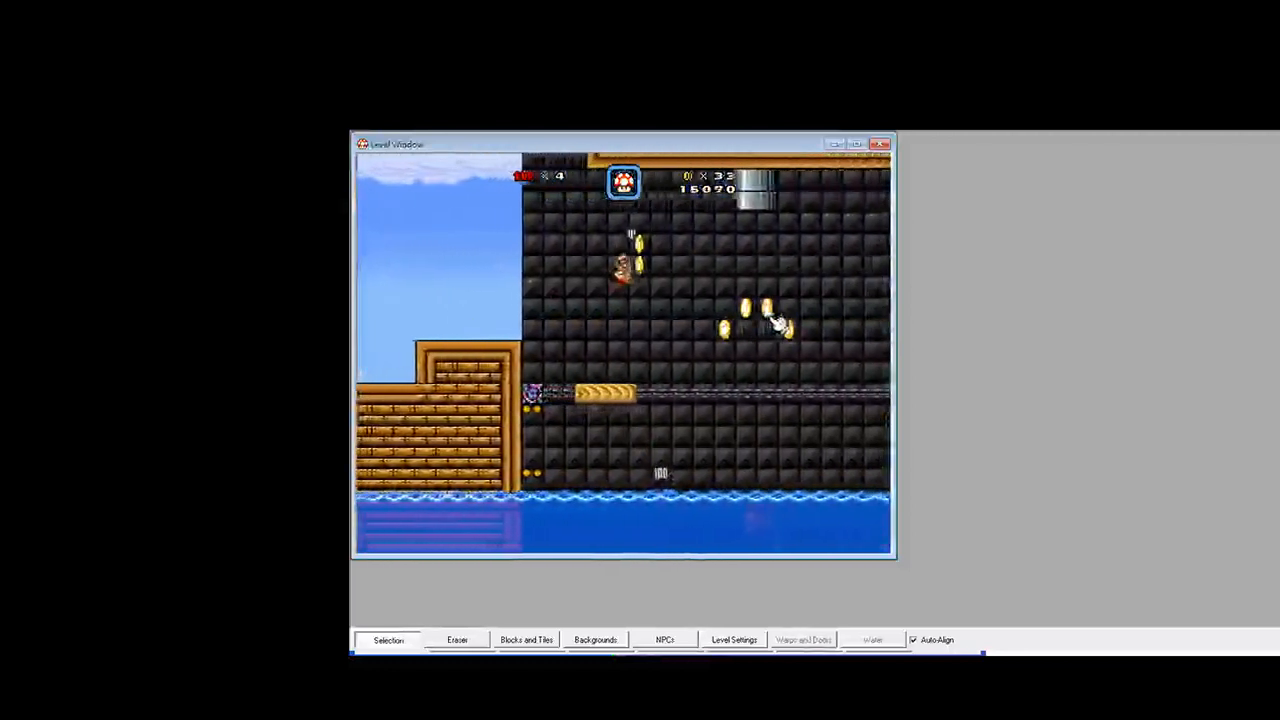
key("Right")
key("Right")
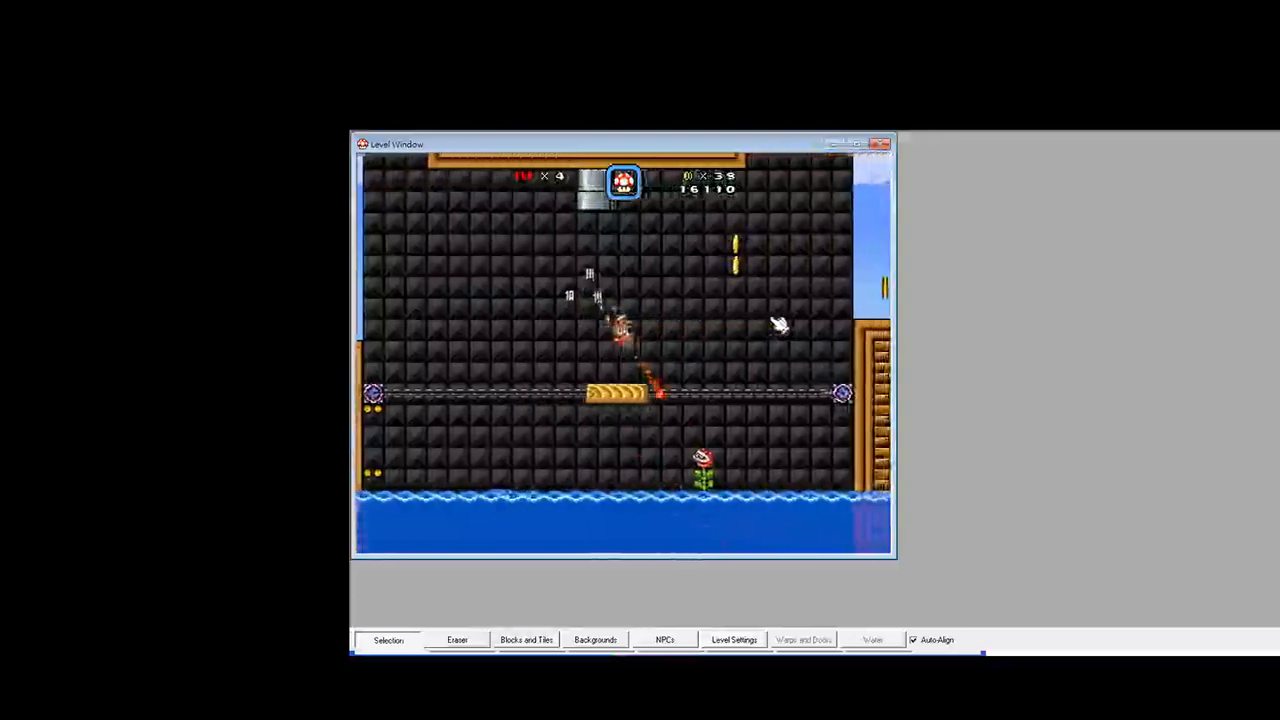
key("z")
Step: Cross the wooden ship blocks past the winged turtle and collect the coins down to the low rope platform under the overhang
key("Right")
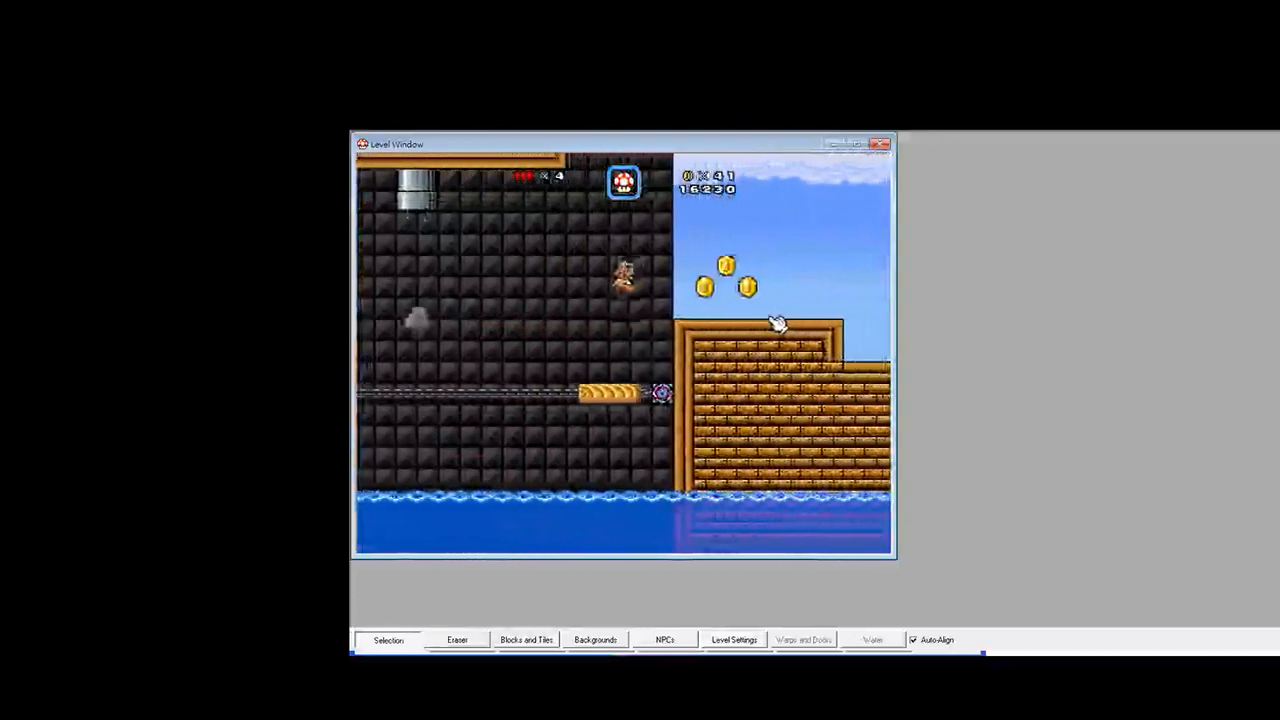
key("Right")
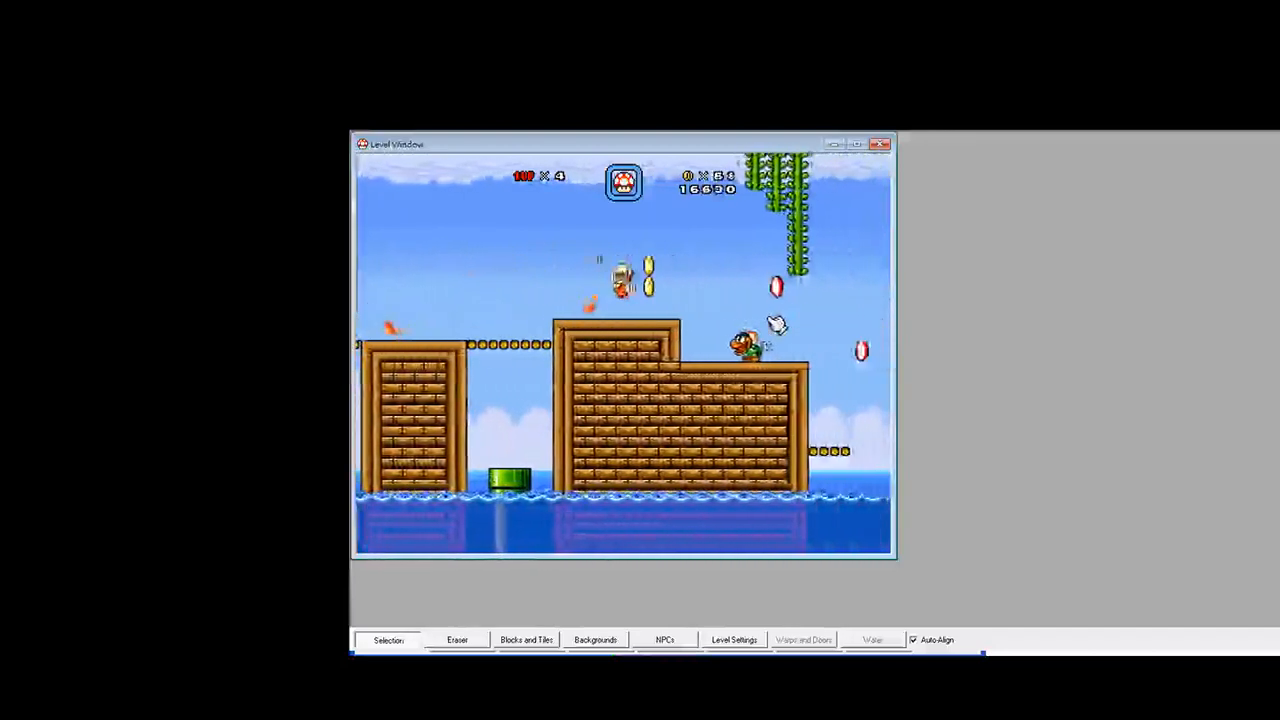
key("Right")
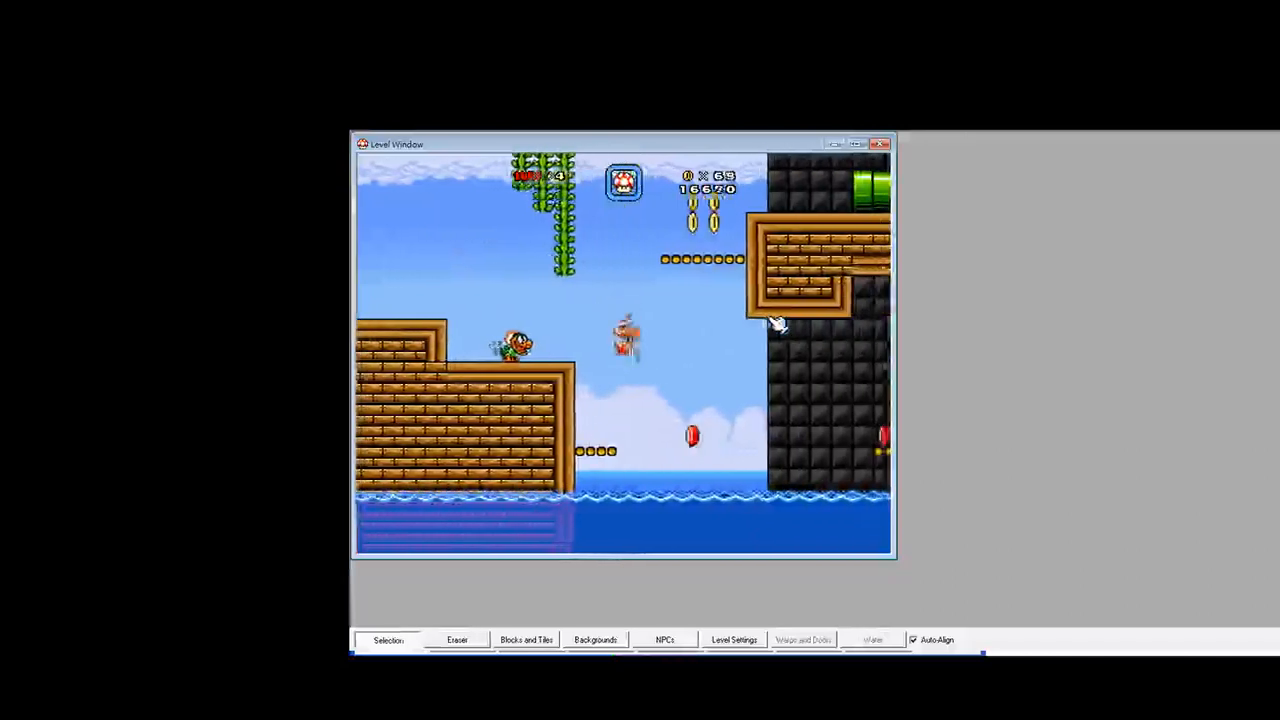
key("Right")
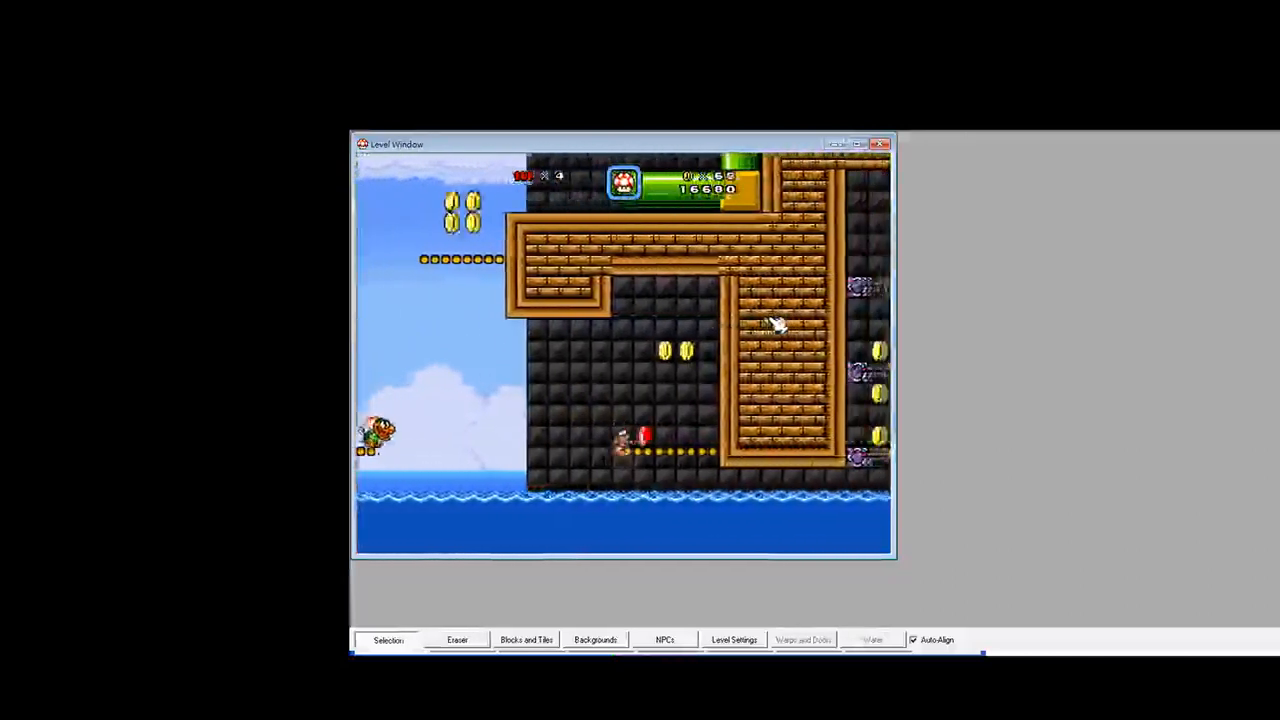
key("Left")
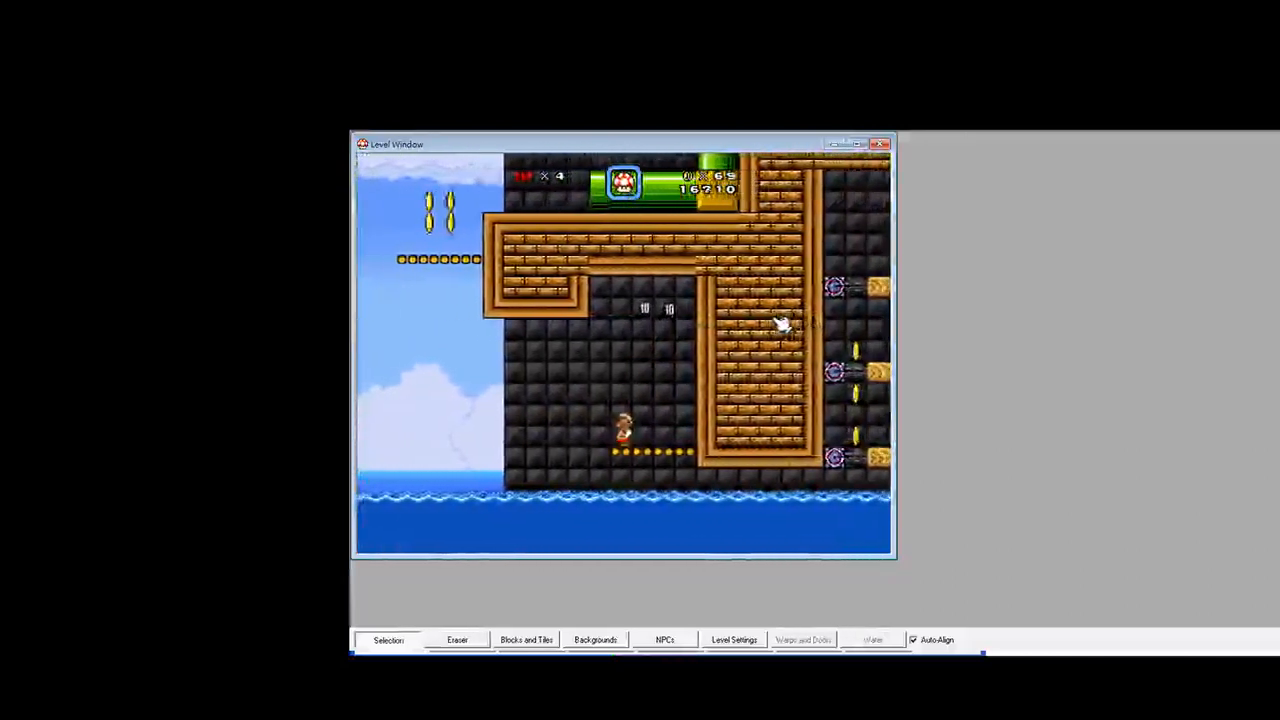
Step: Backtrack over the wooden ship to the posts beside the cannonball pipes and return to the hanging vines
key("Left")
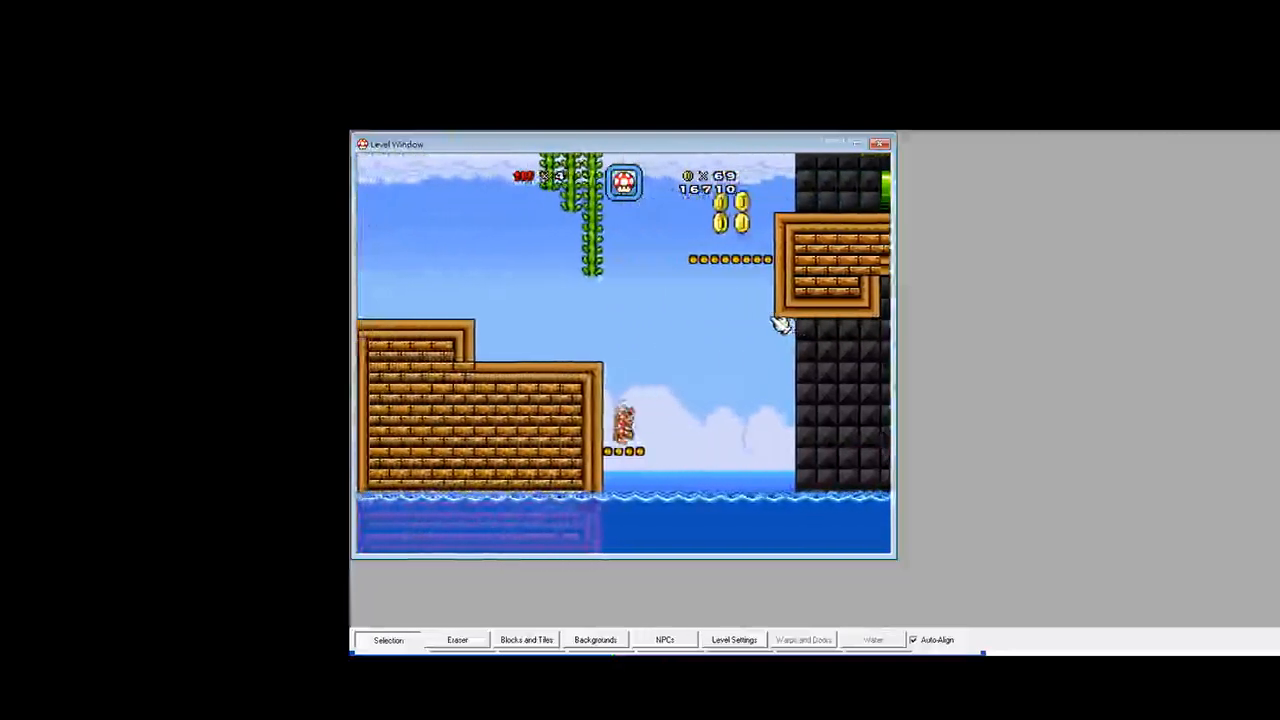
key("Left")
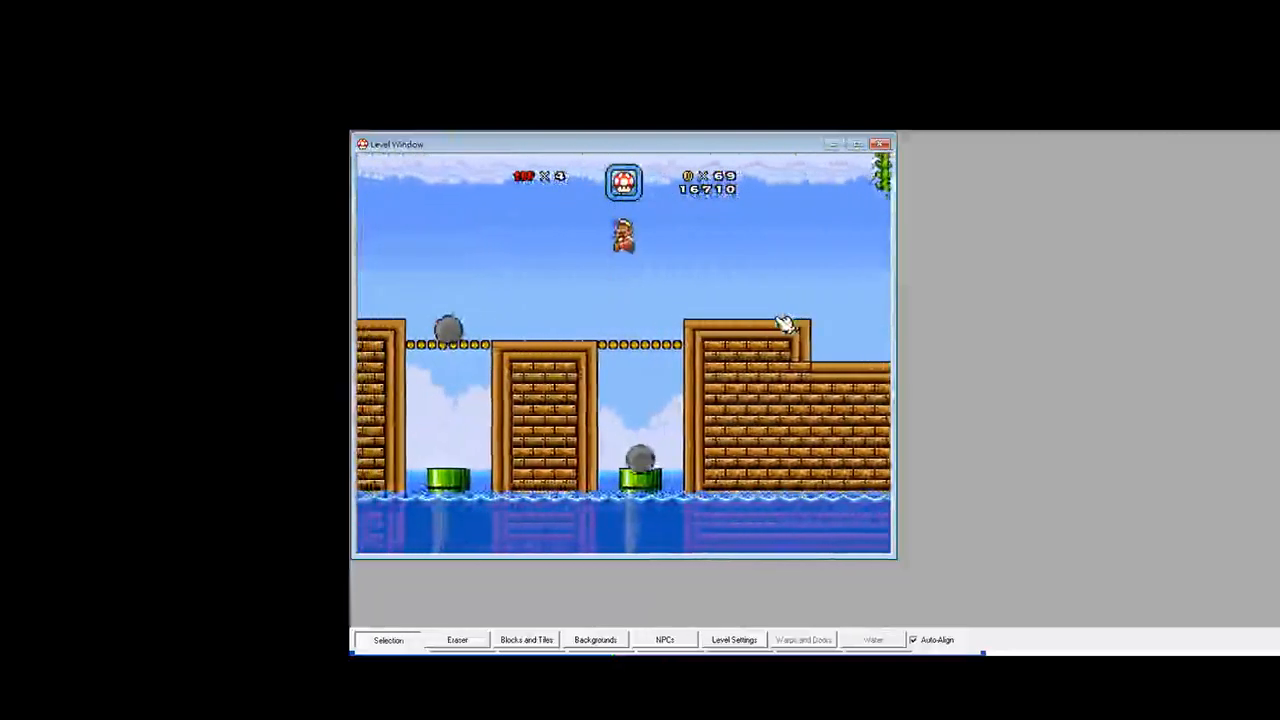
key("Right")
key("z")
Step: Jump to the high rope platform for its four coins and enter the green pipe on the wooden ledge
key("z")
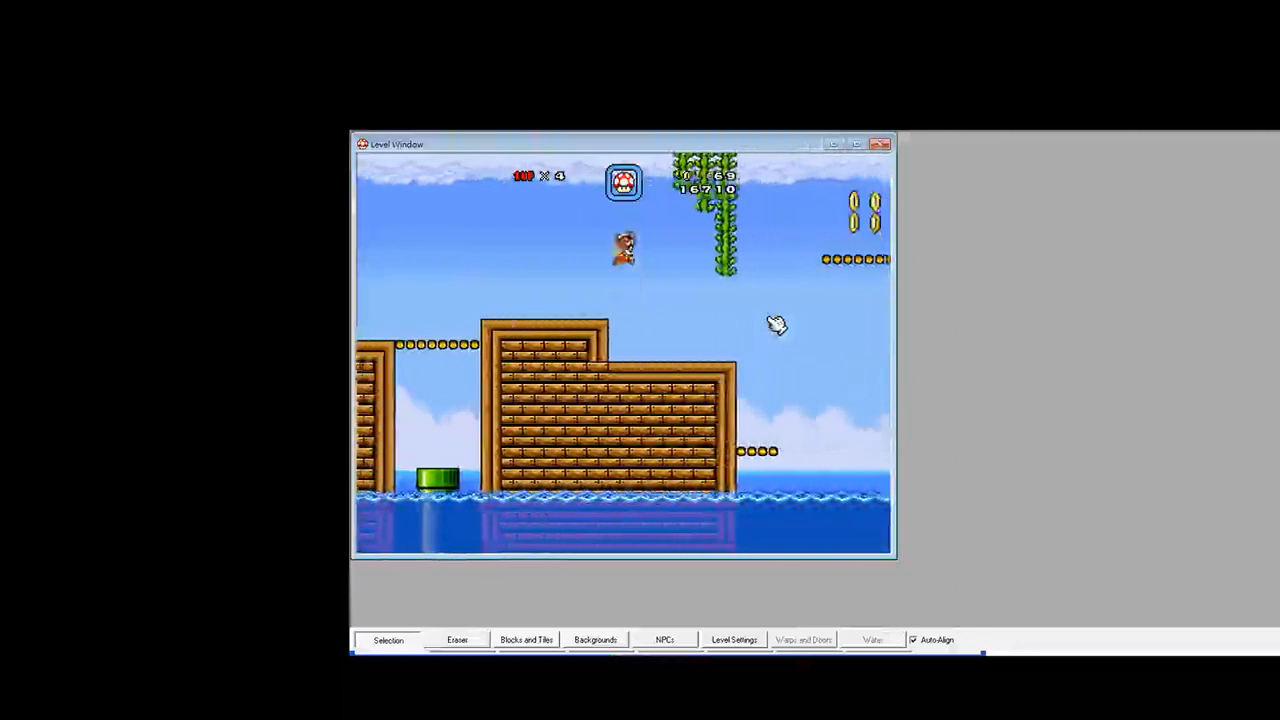
key("Right")
key("z")
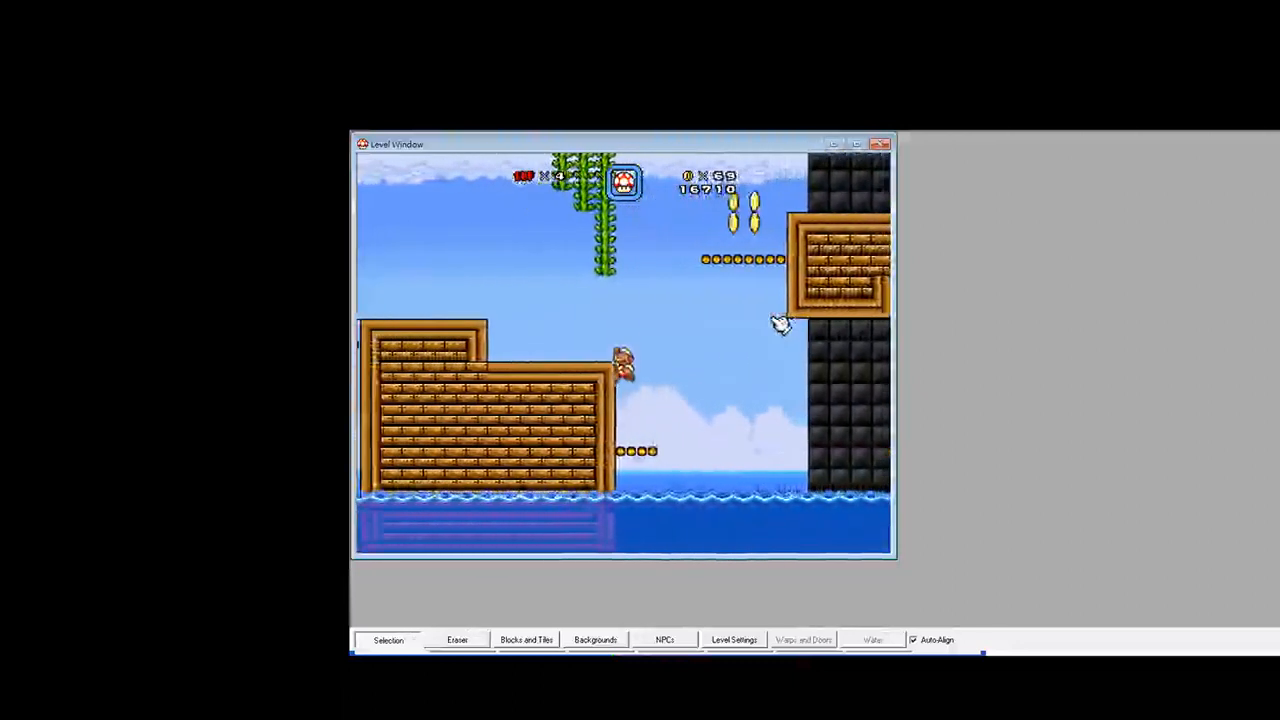
key("z")
key("Right")
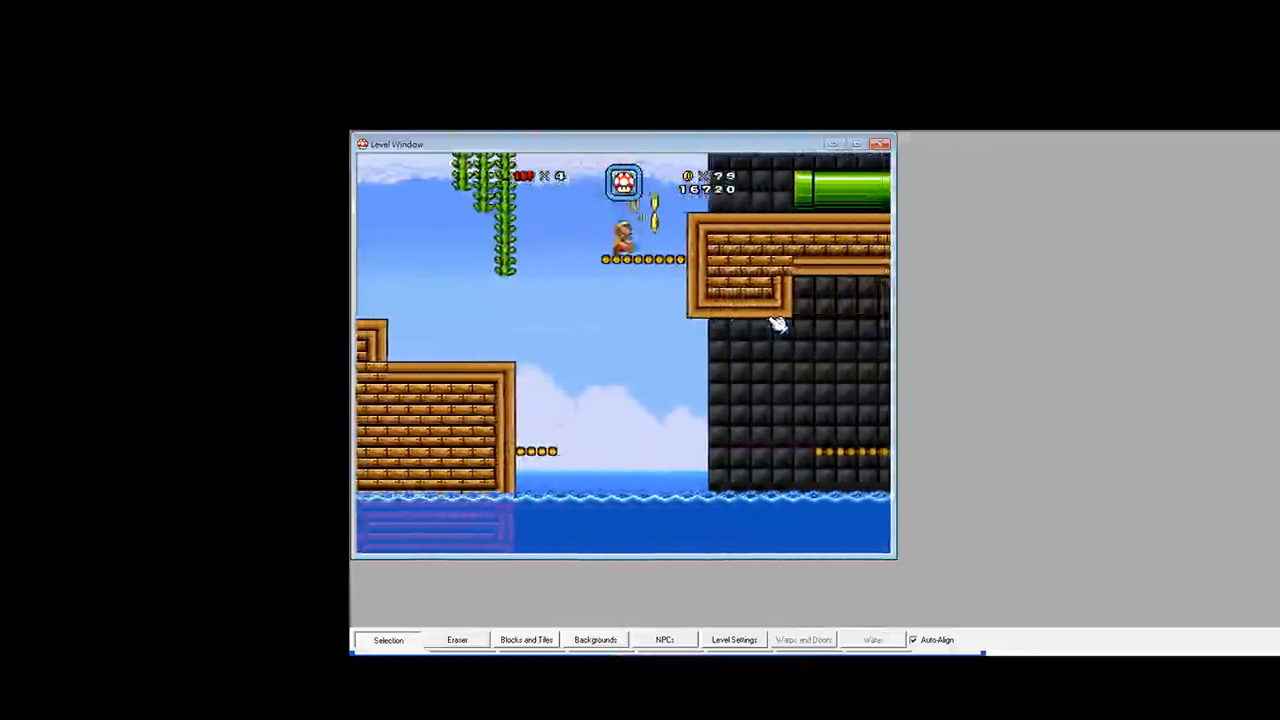
key("Right")
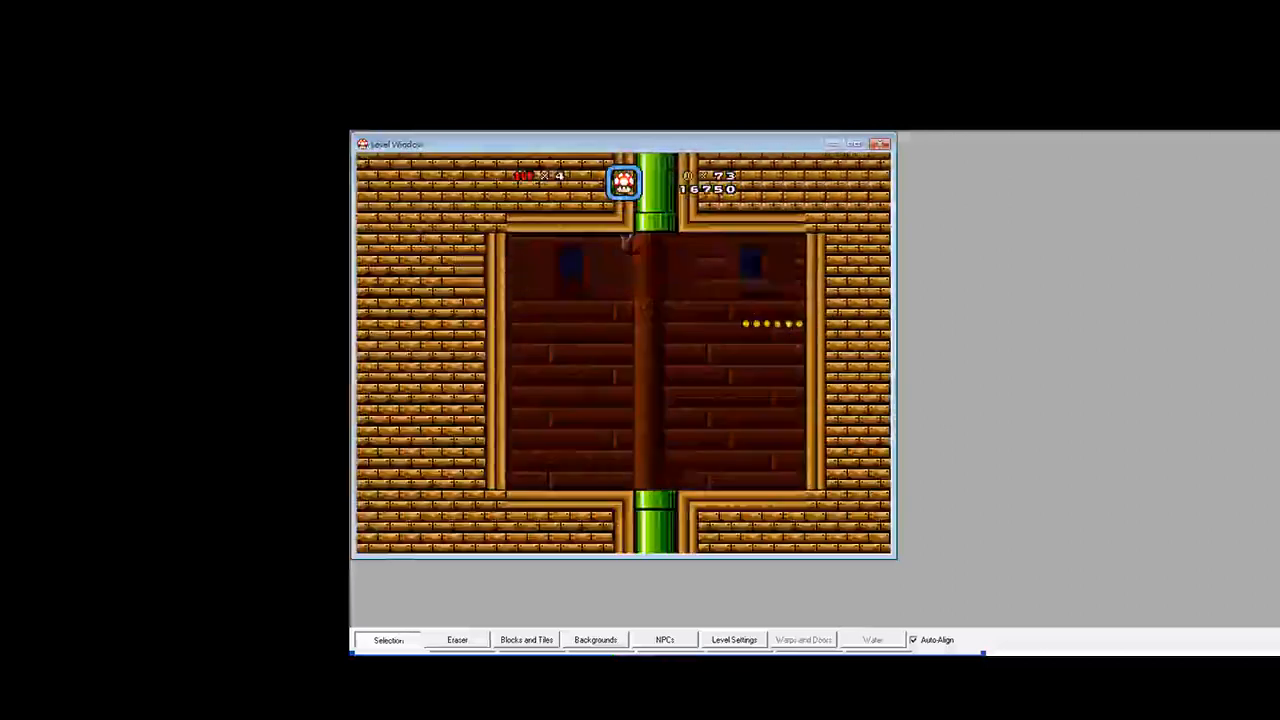
Step: Defeat the blue-shelled boss with fireballs and jumps in the wooden room, and leave through the pipe
key("z")
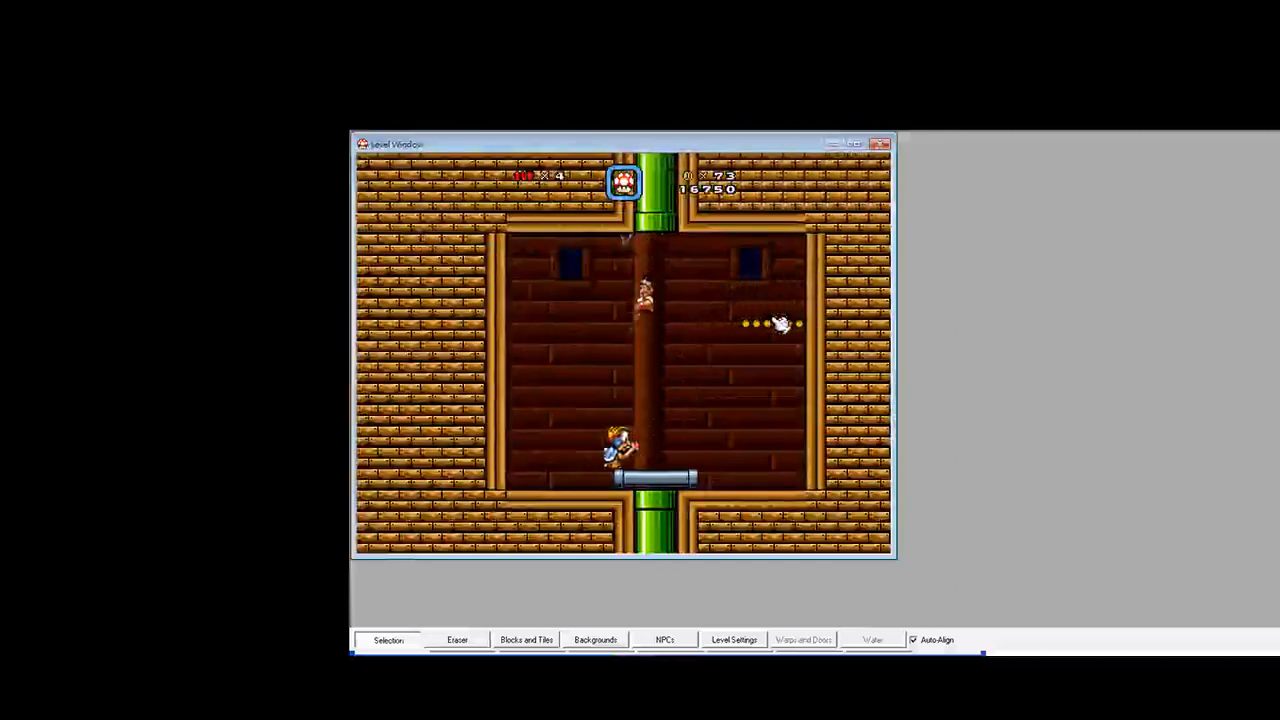
key("Right")
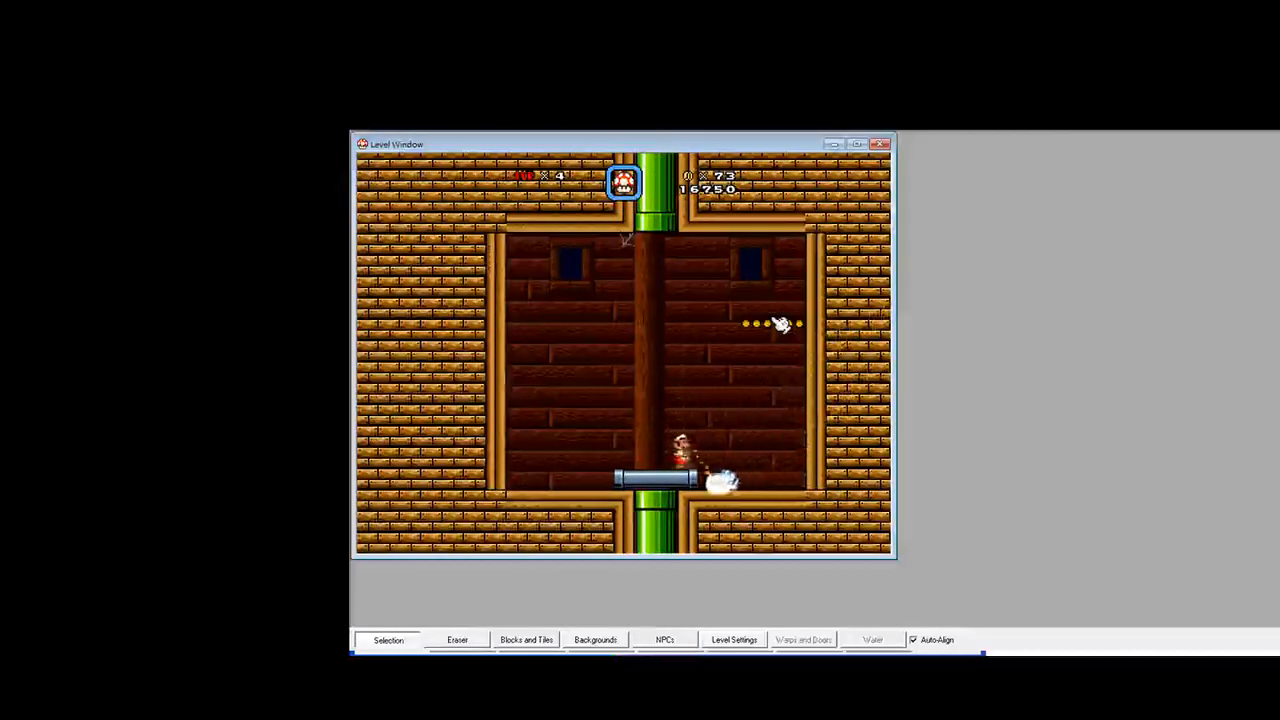
key("z")
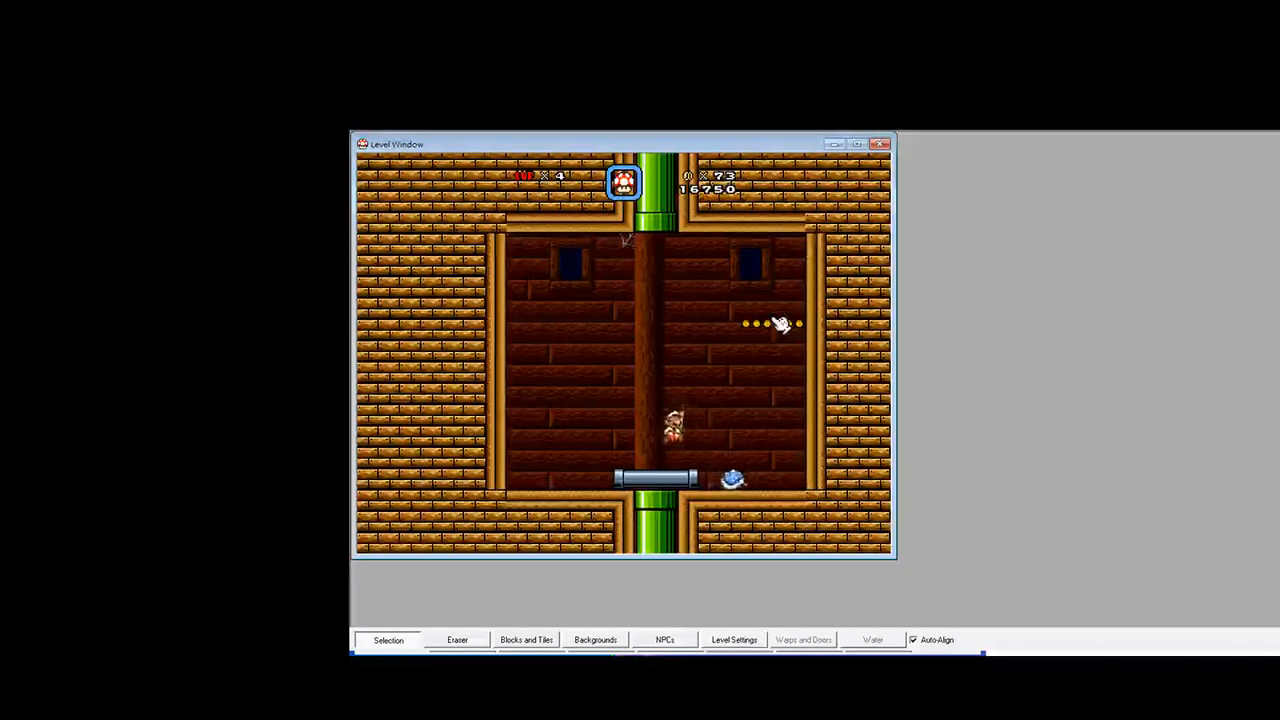
key("z")
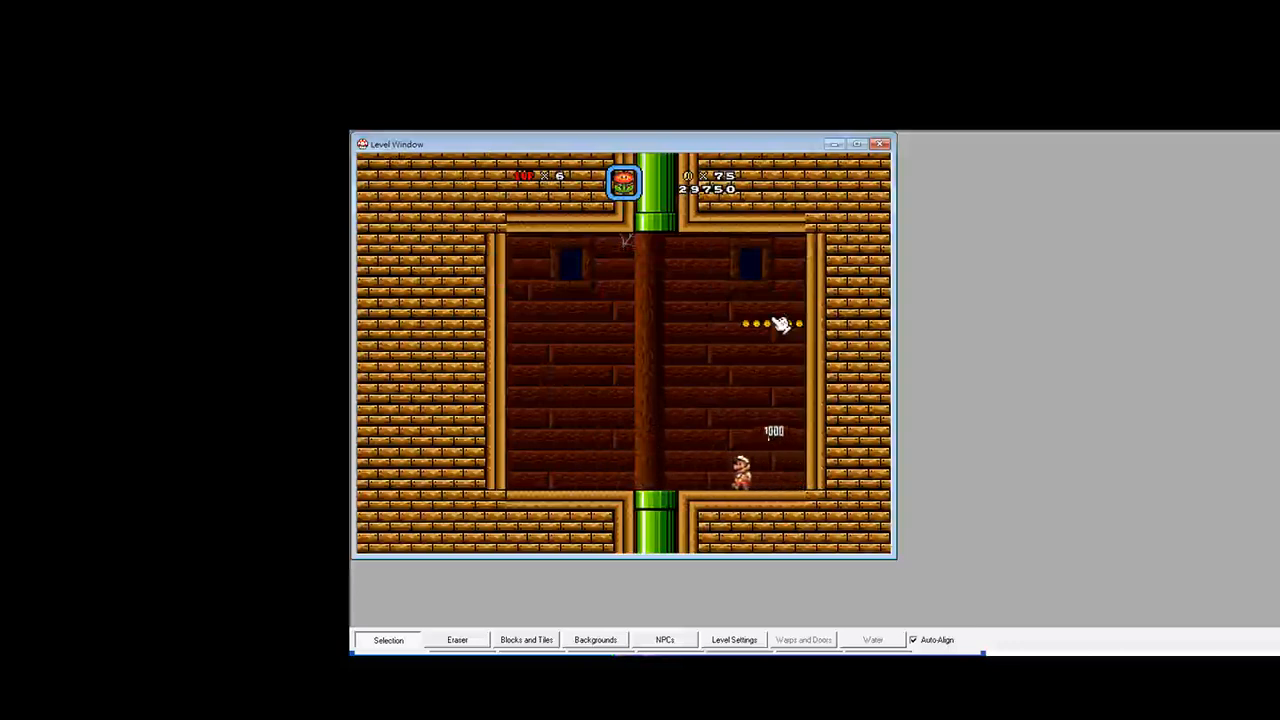
key("Left")
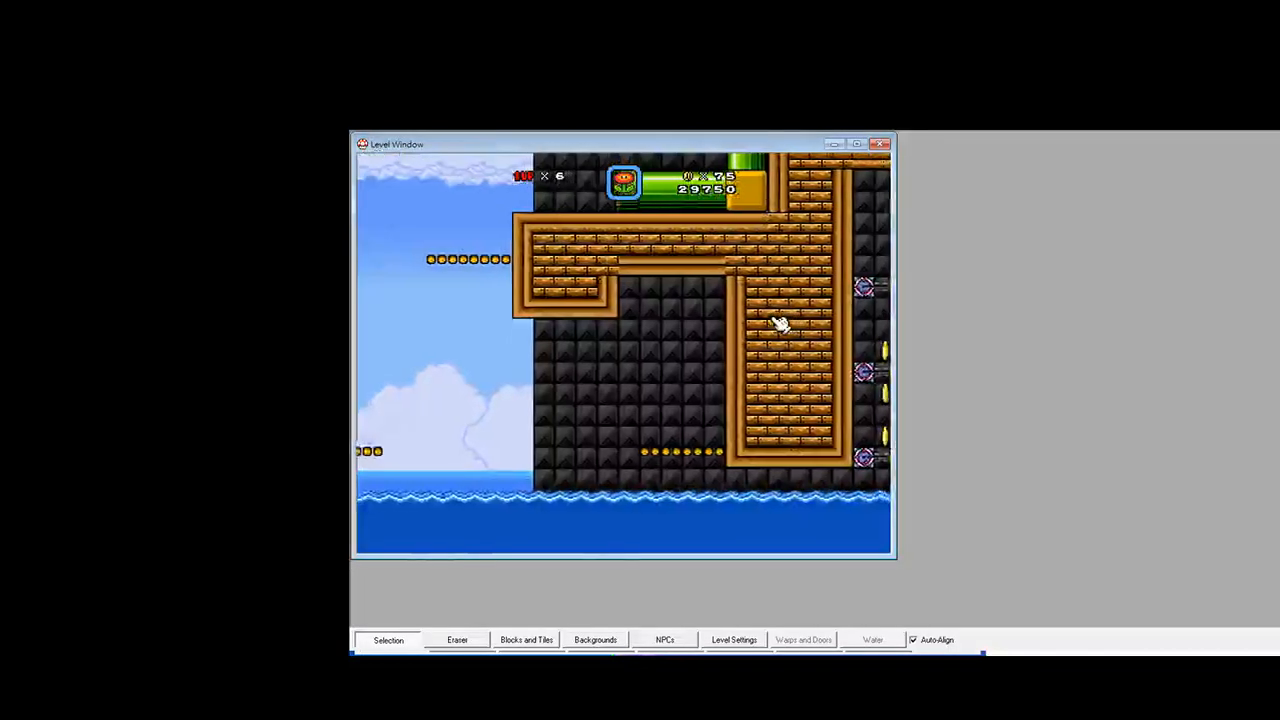
Step: Throw a fireball toward the wooden ship, then drop to the water and swim beneath the hanging wooden wall
key("Left")
key("x")
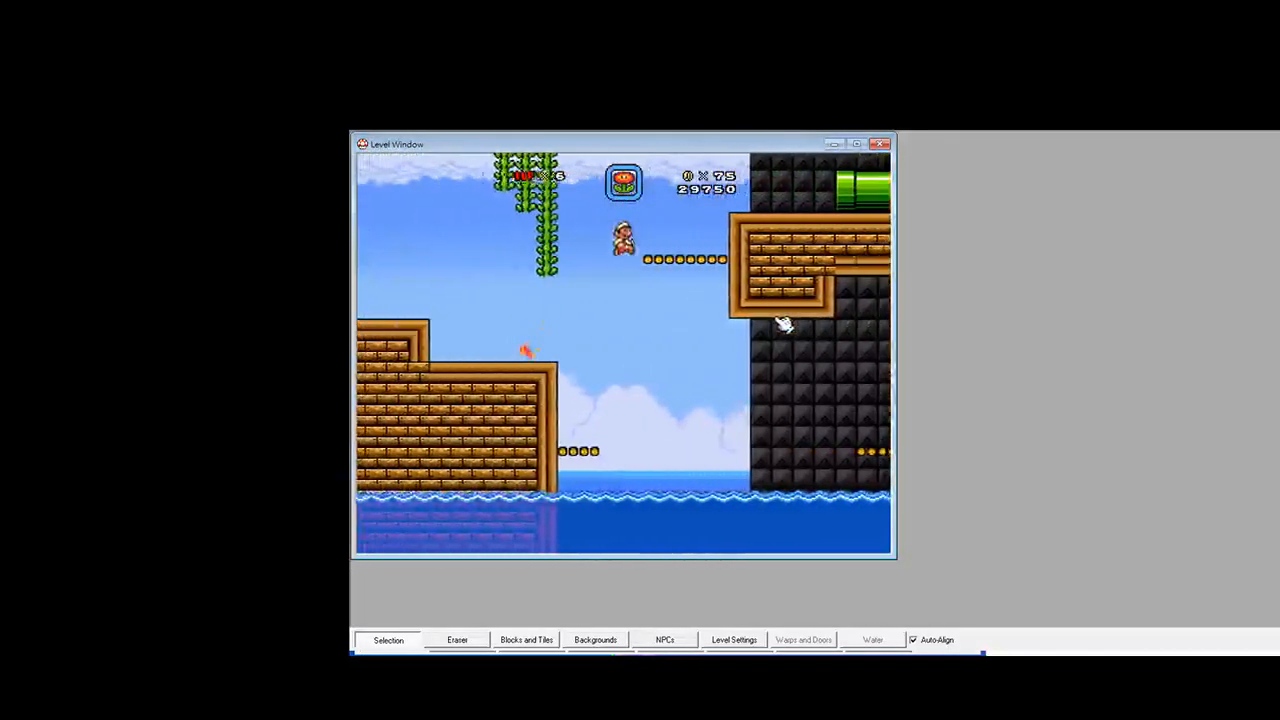
key("Right")
key("Right")
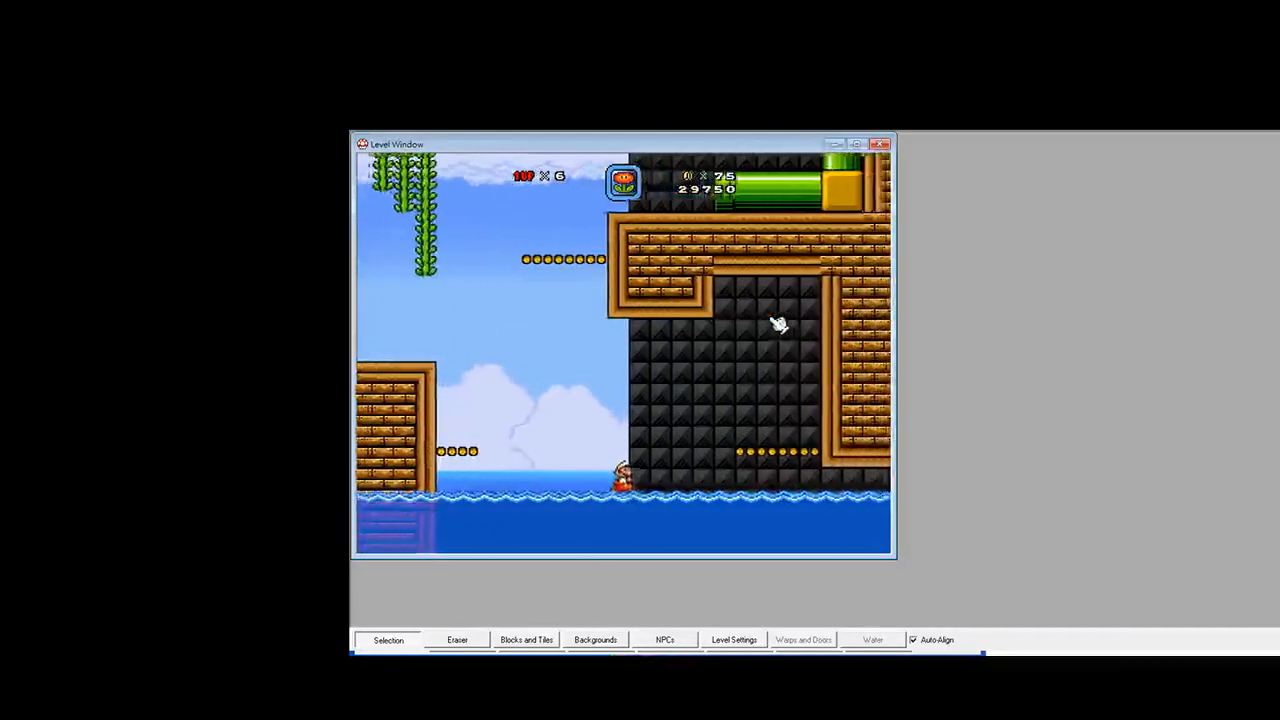
Step: Climb the three sliding log platforms, collecting their coins, and get past the winged turtle onto the ledge with the arrow sign
key("Right")
key("Right")
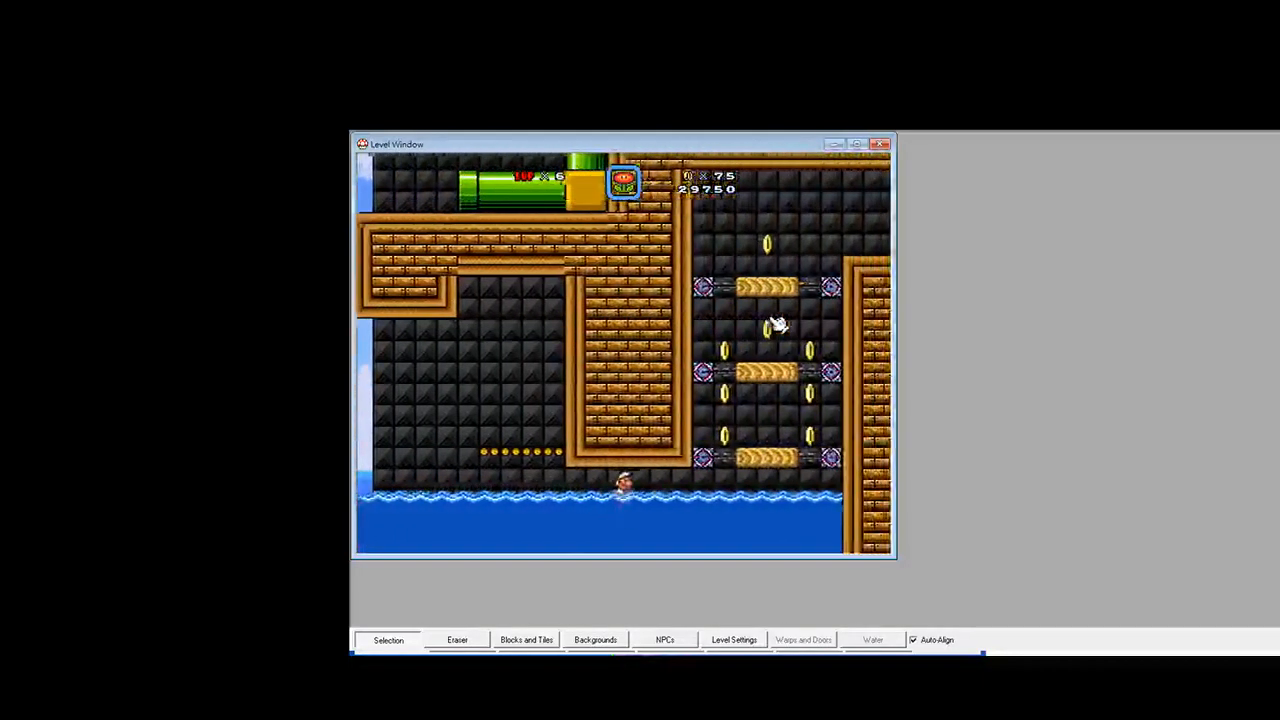
key("z")
key("Right")
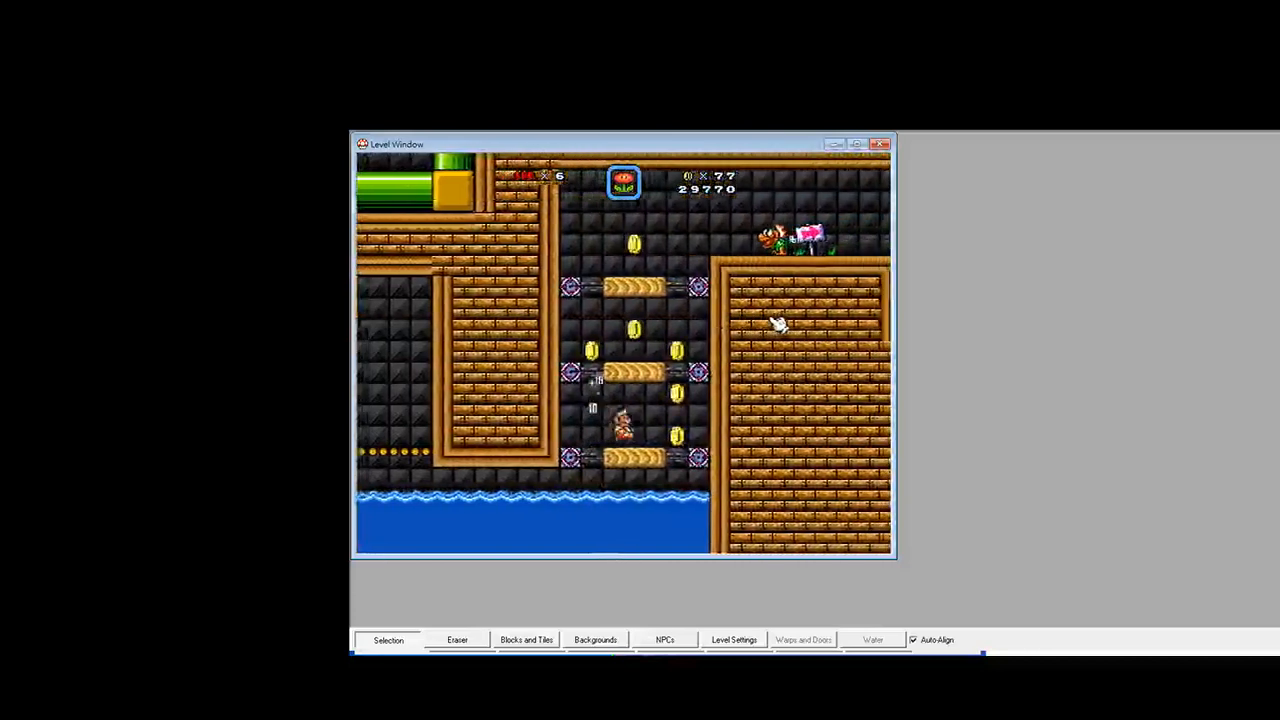
key("z")
key("Left")
key("z")
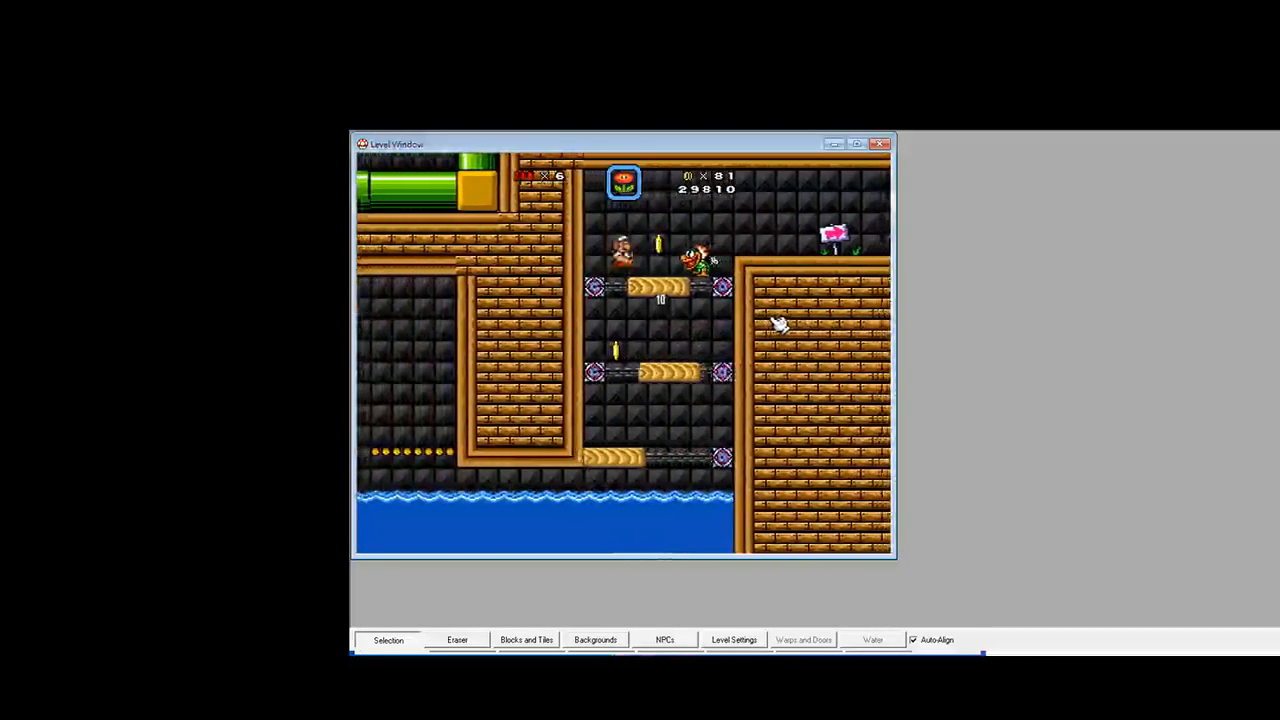
key("Right")
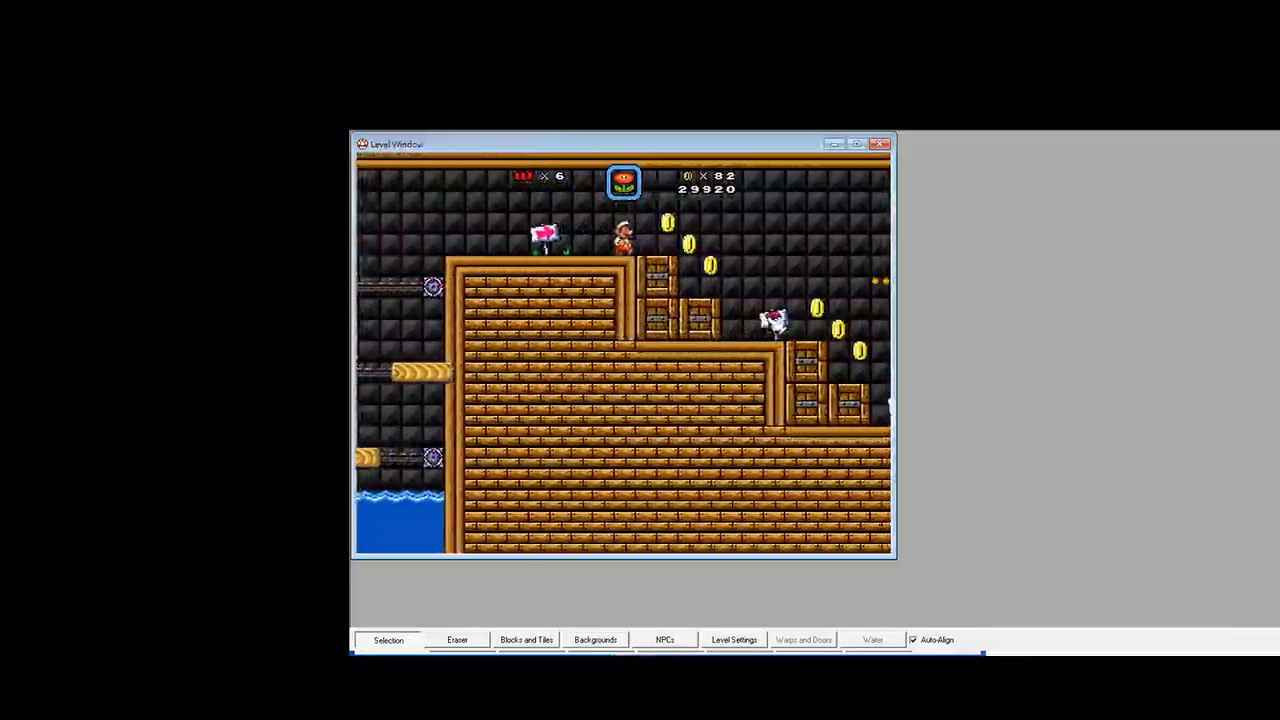
Step: Descend the crate steps to hit the question block for its mushroom, and collect the three coins above the rope platform
key("Right")
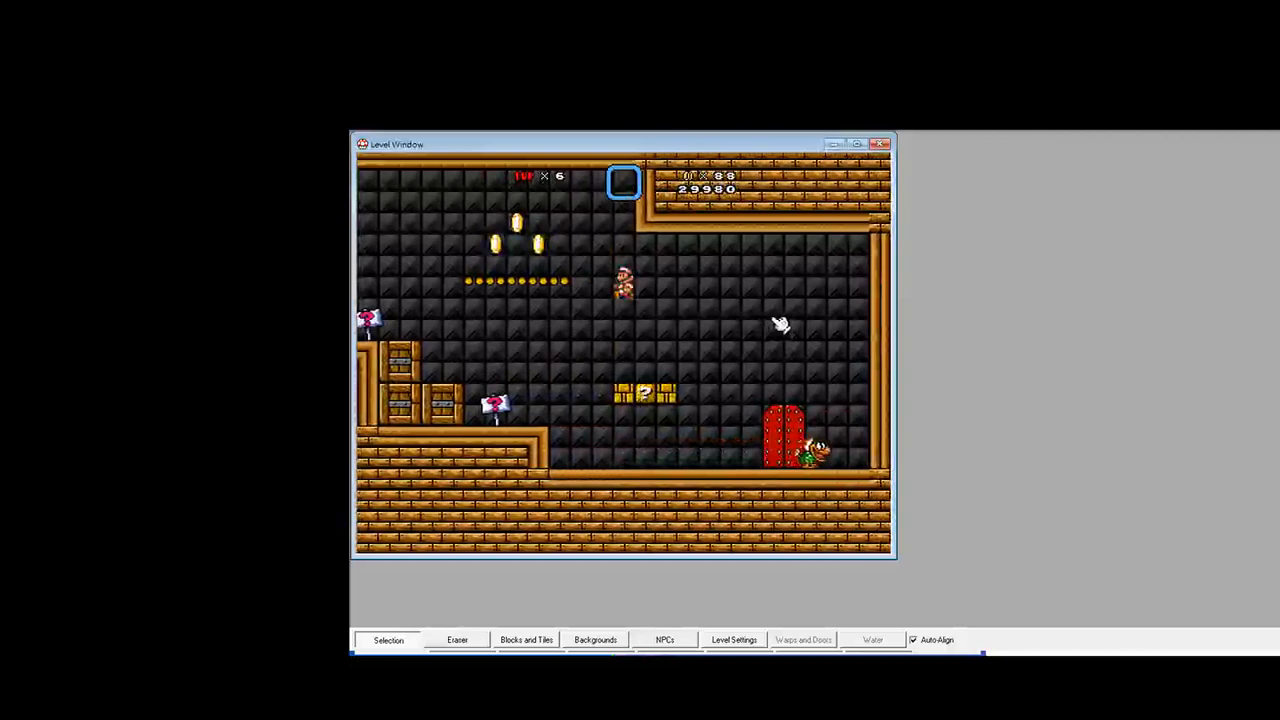
key("Right")
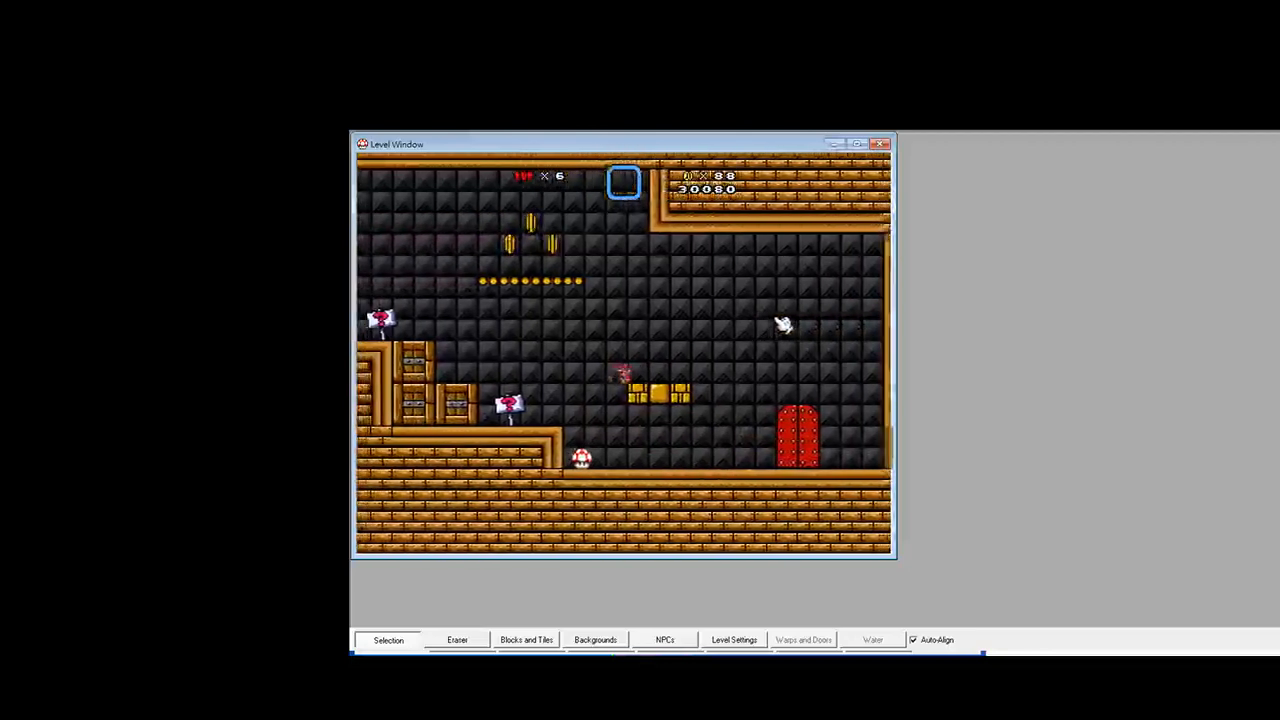
key("Left")
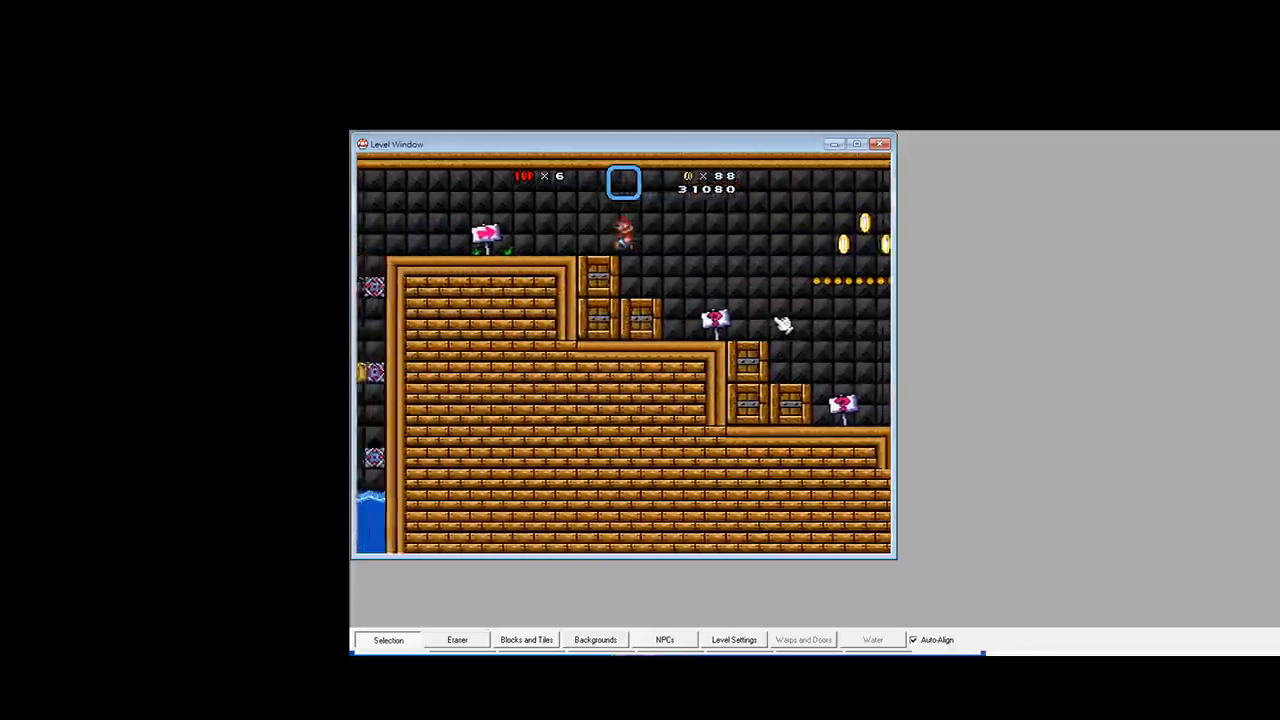
key("Right")
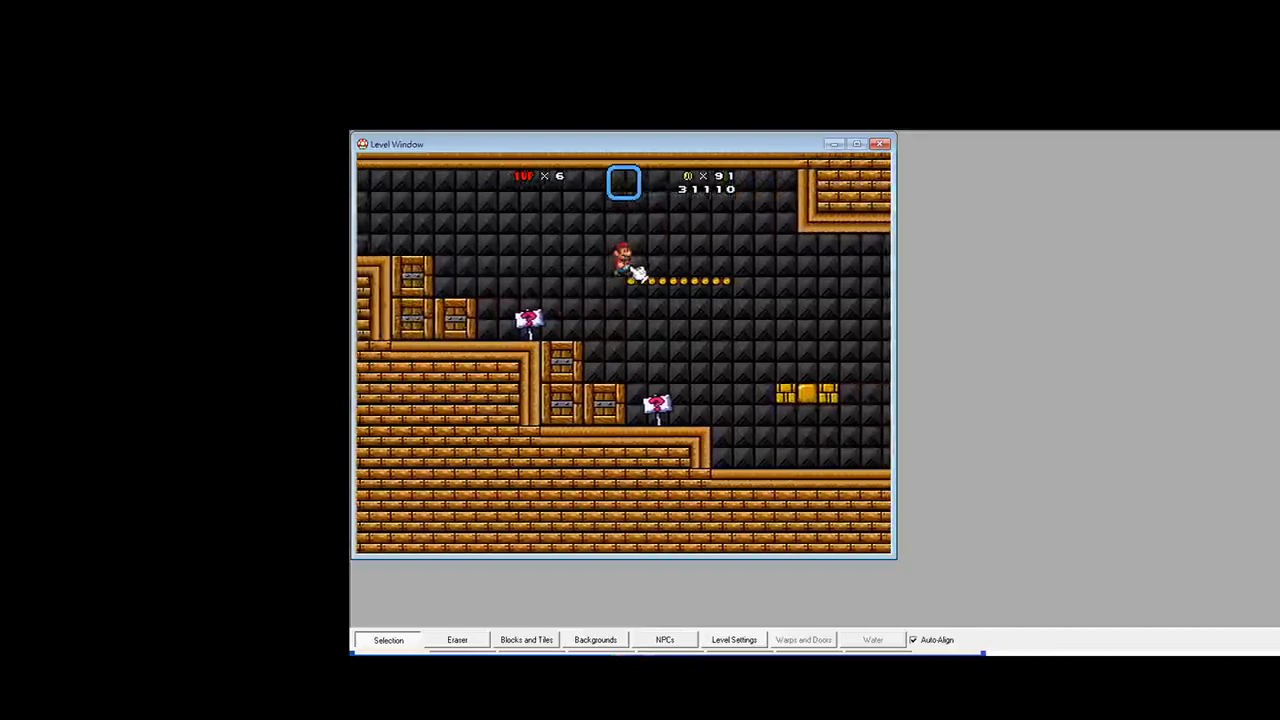
Step: Read the boss hint on the lower signpost beside the crates and close the message
key("Right")
key("Up")
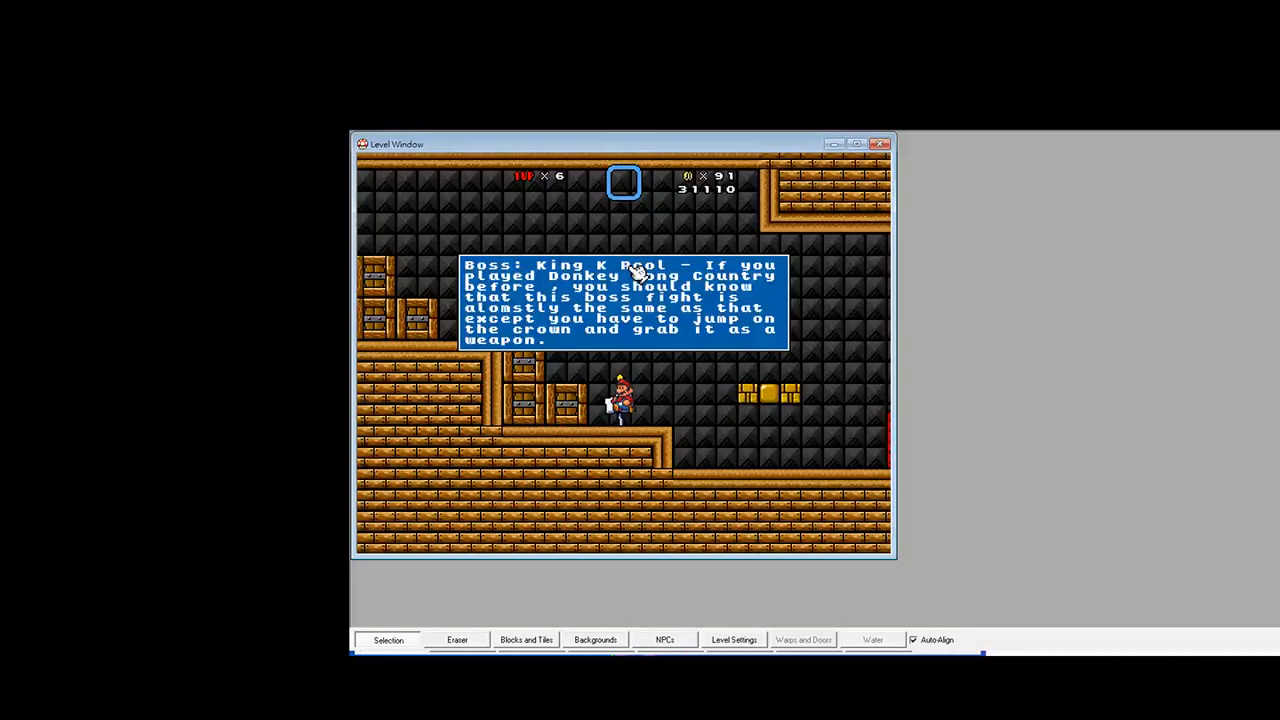
key("z")
Step: Break a brick beside the used question block and enter the red door
key("Right")
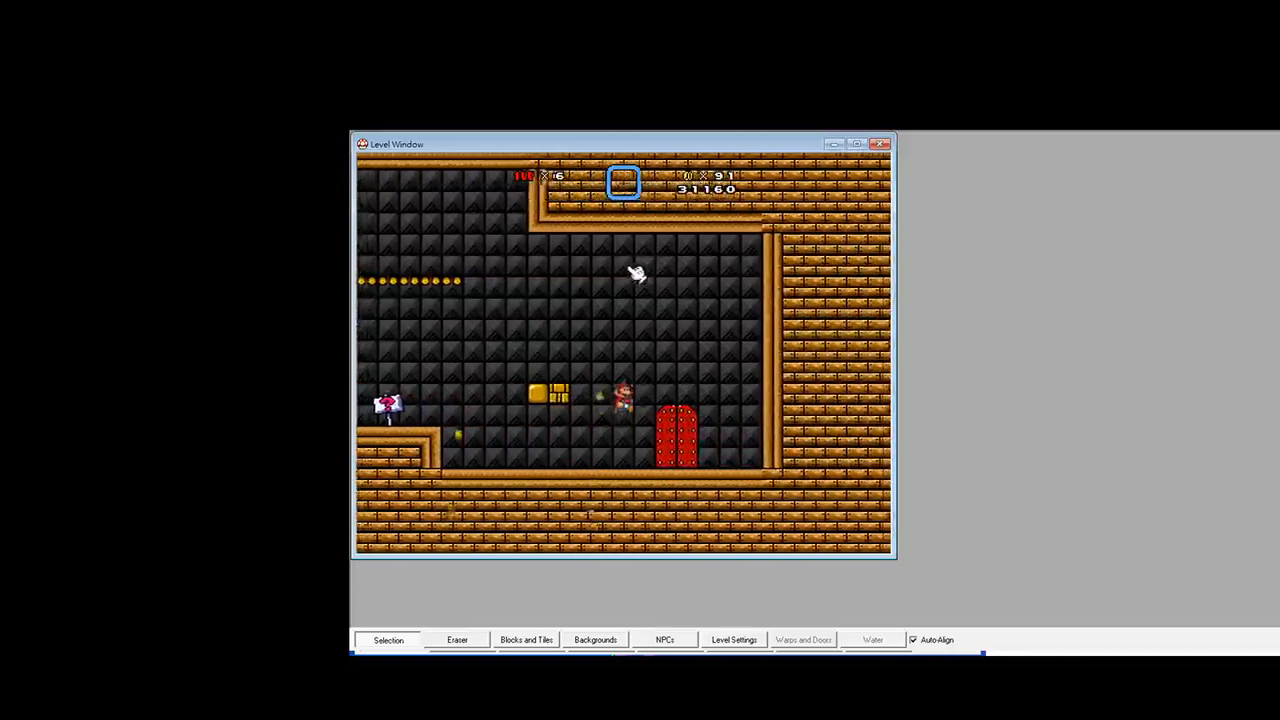
key("z")
key("Left")
key("z")
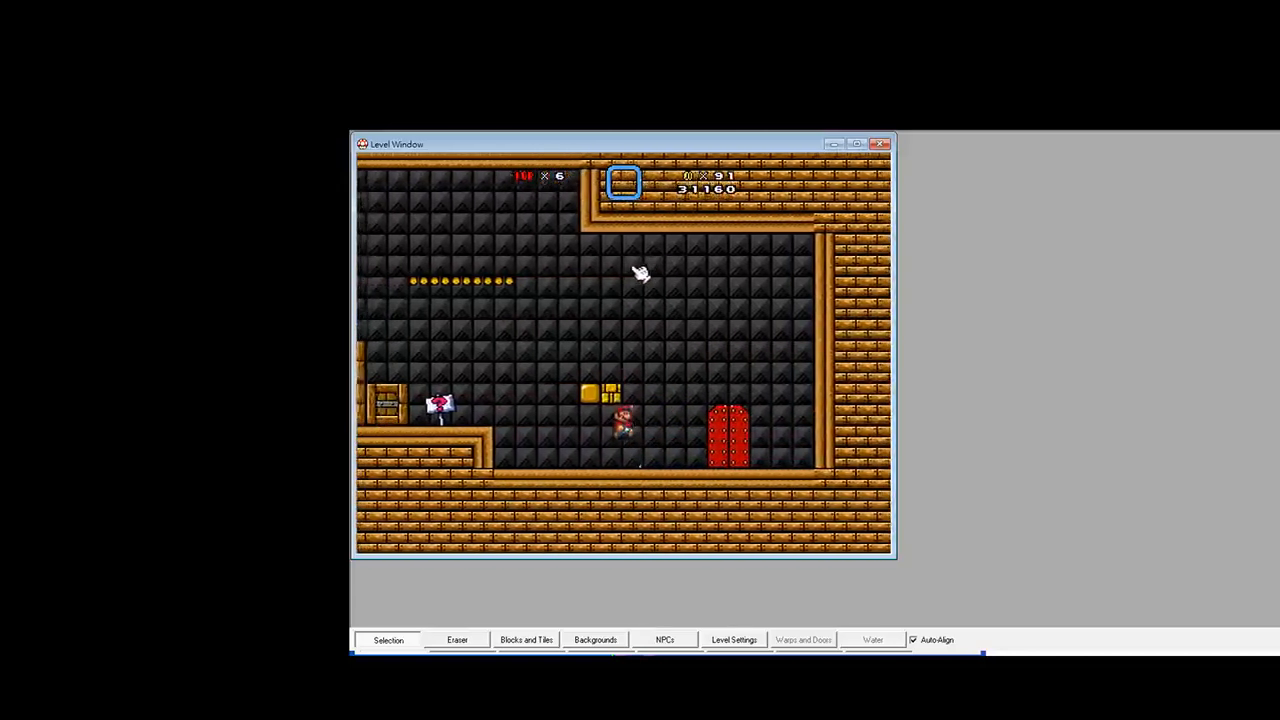
key("Right")
key("Up")
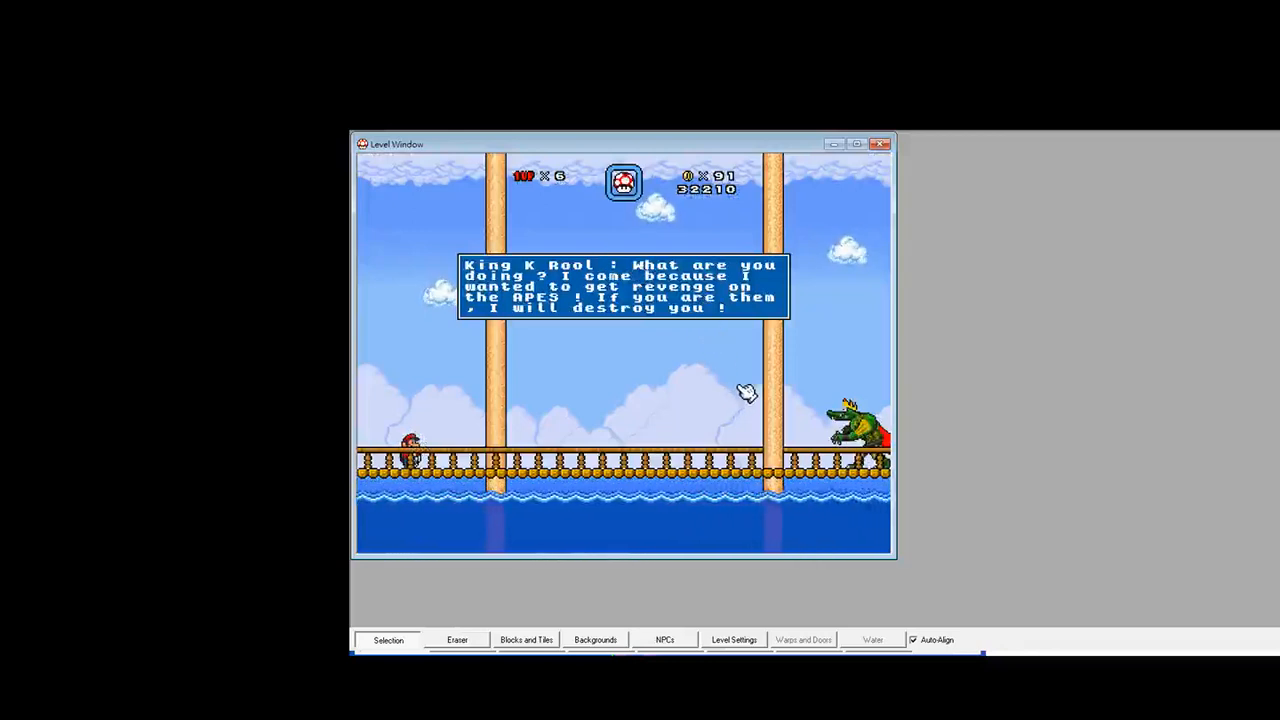
Step: Dismiss King K Rool's opening message and advance along the bridge toward him
key("z")
key("Right")
key("Right")
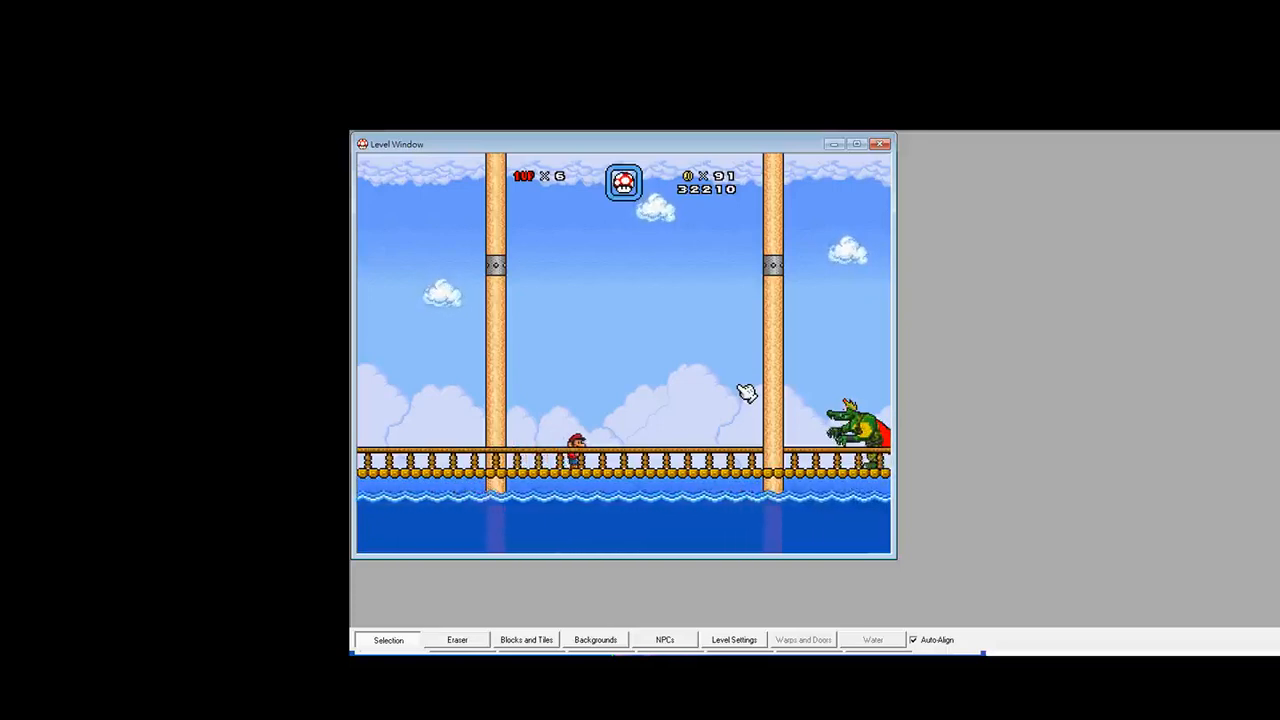
Step: Dodge the crown that King K Rool throws by jumping over it between the two masts
key("Left")
key("z")
key("Right")
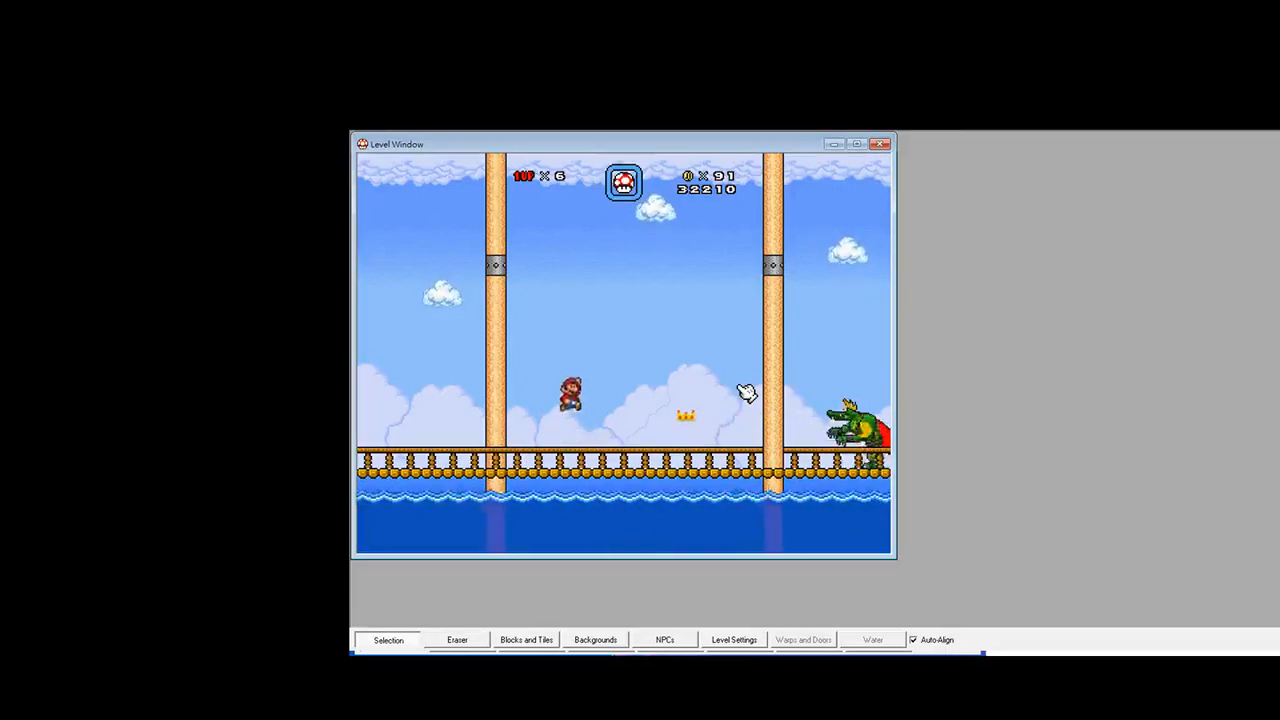
key("Left")
key("Right")
key("z")
key("Left")
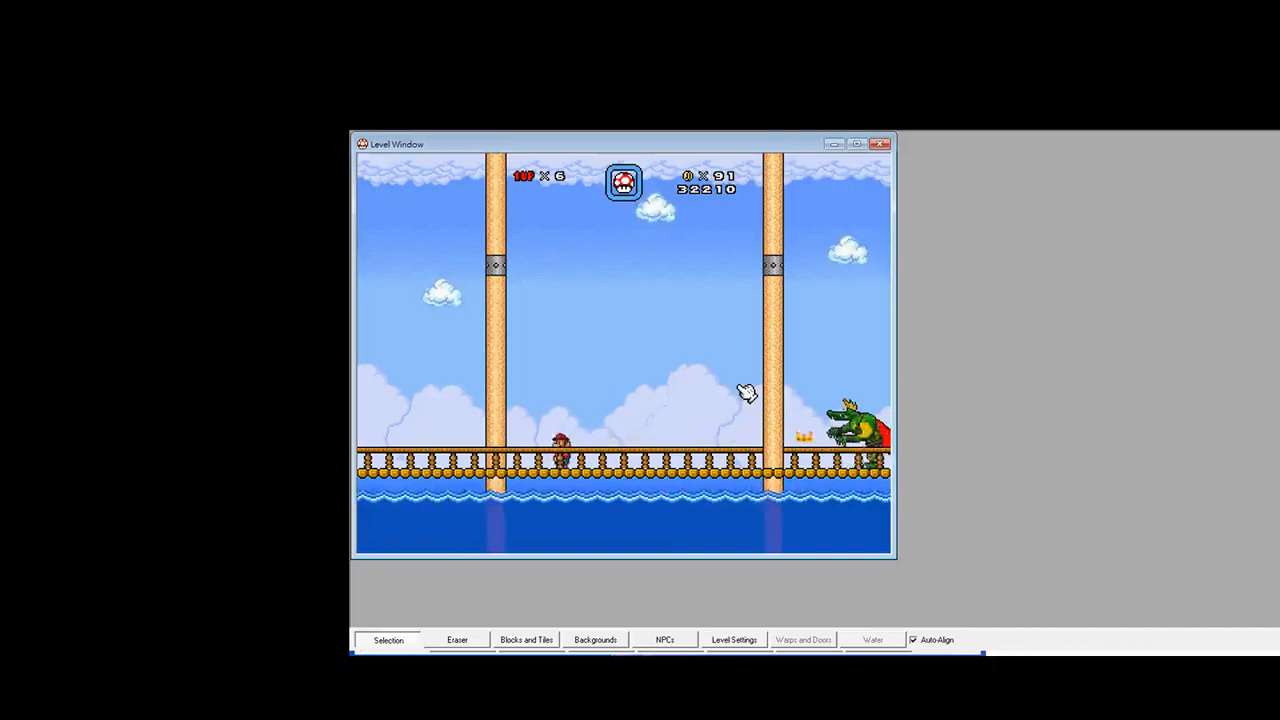
Step: Send King K Rool's thrown crown back into him and jump as he takes the opposite end of the bridge
key("Right")
key("z")
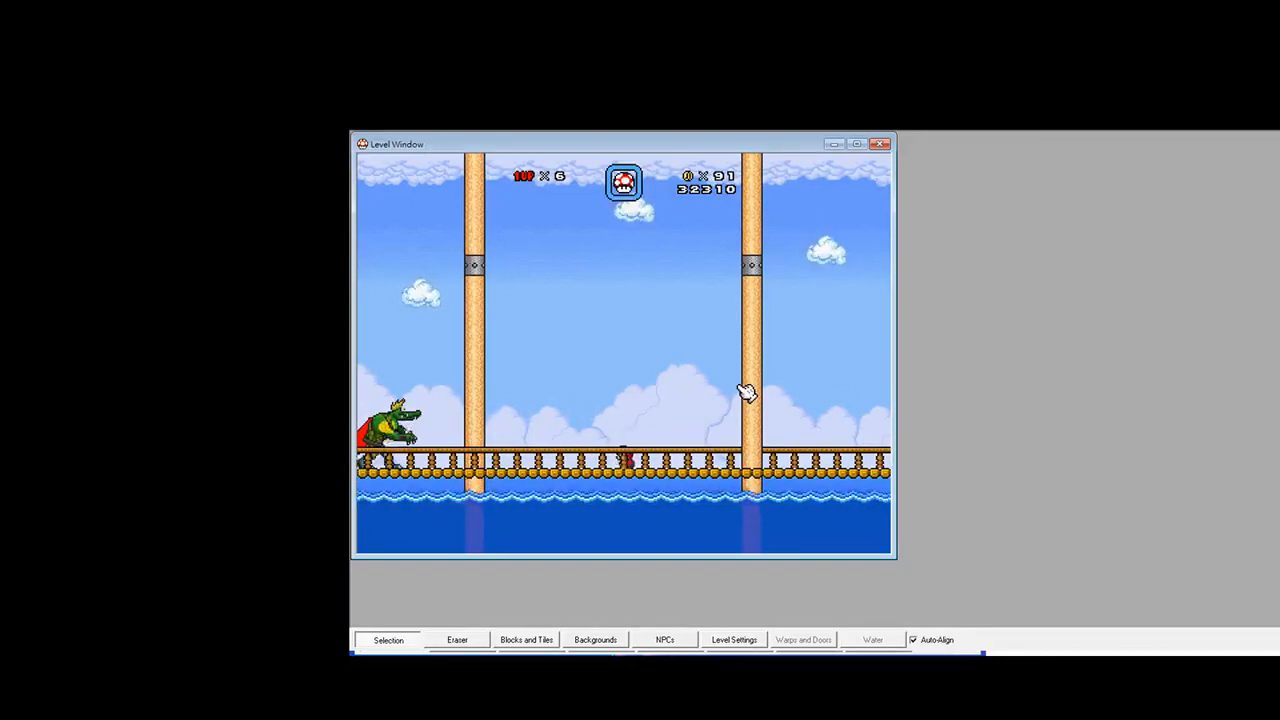
key("Left")
key("z")
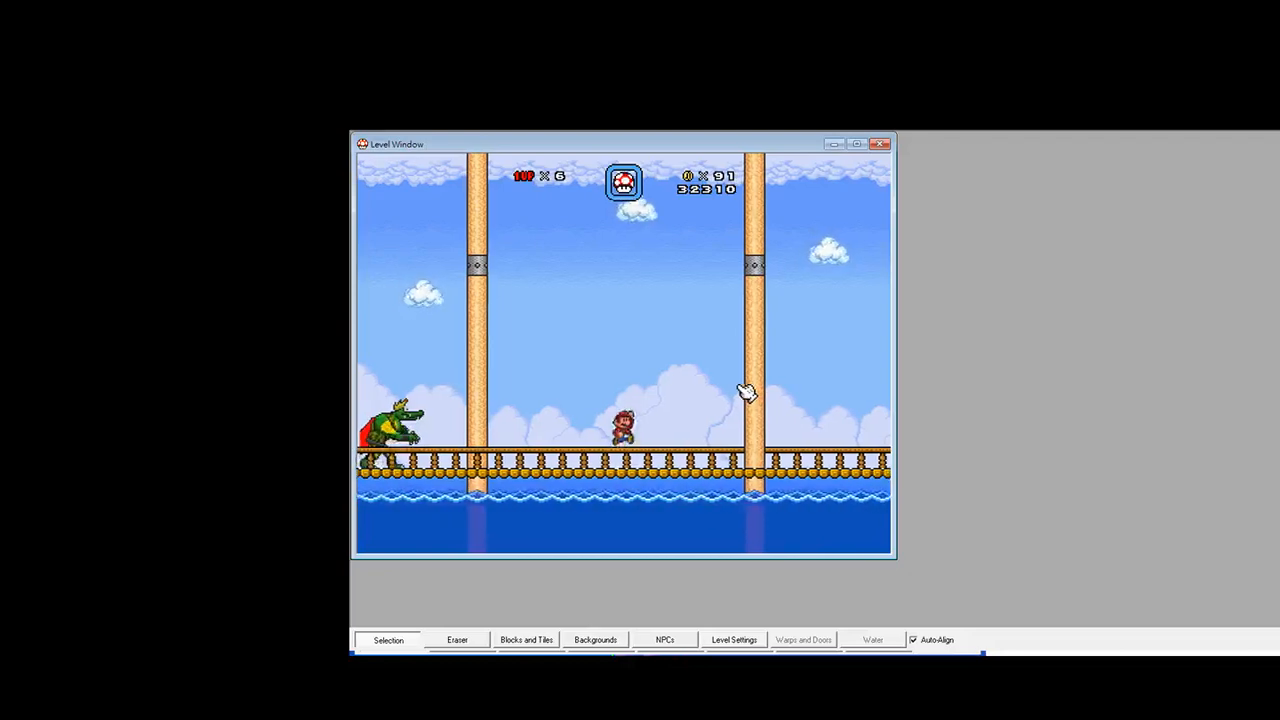
Step: Meet the next thrown crown between the two masts and send it back into King K Rool
key("Right")
key("Left")
key("z")
key("Right")
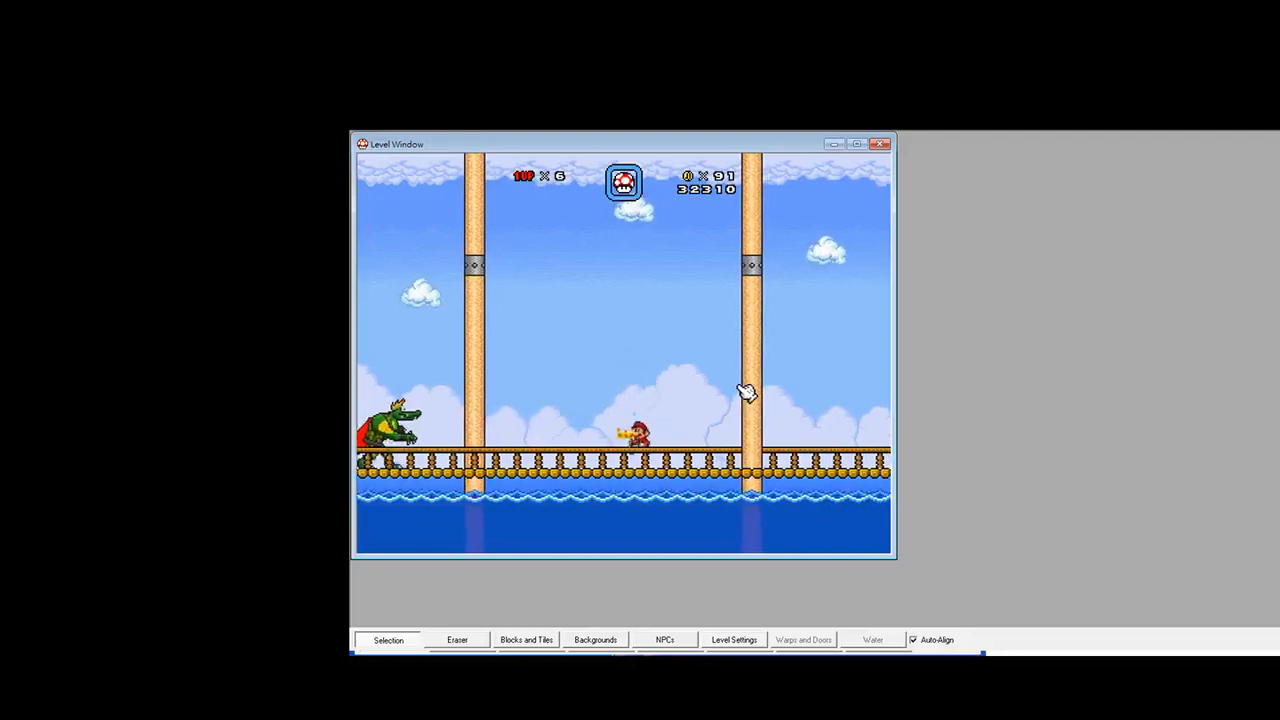
key("Left")
key("Right")
key("z")
key("Left")
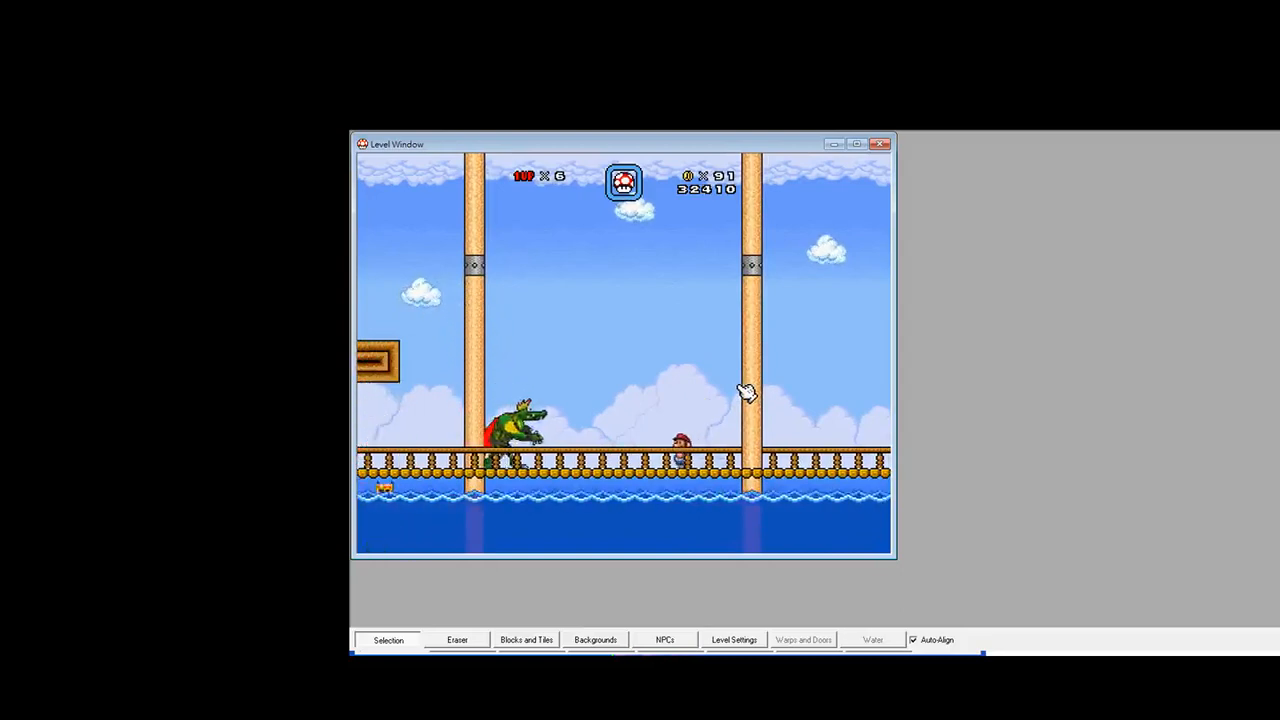
Step: Jump over King K Rool as he charges back and forth along the bridge
key("Left")
key("z")
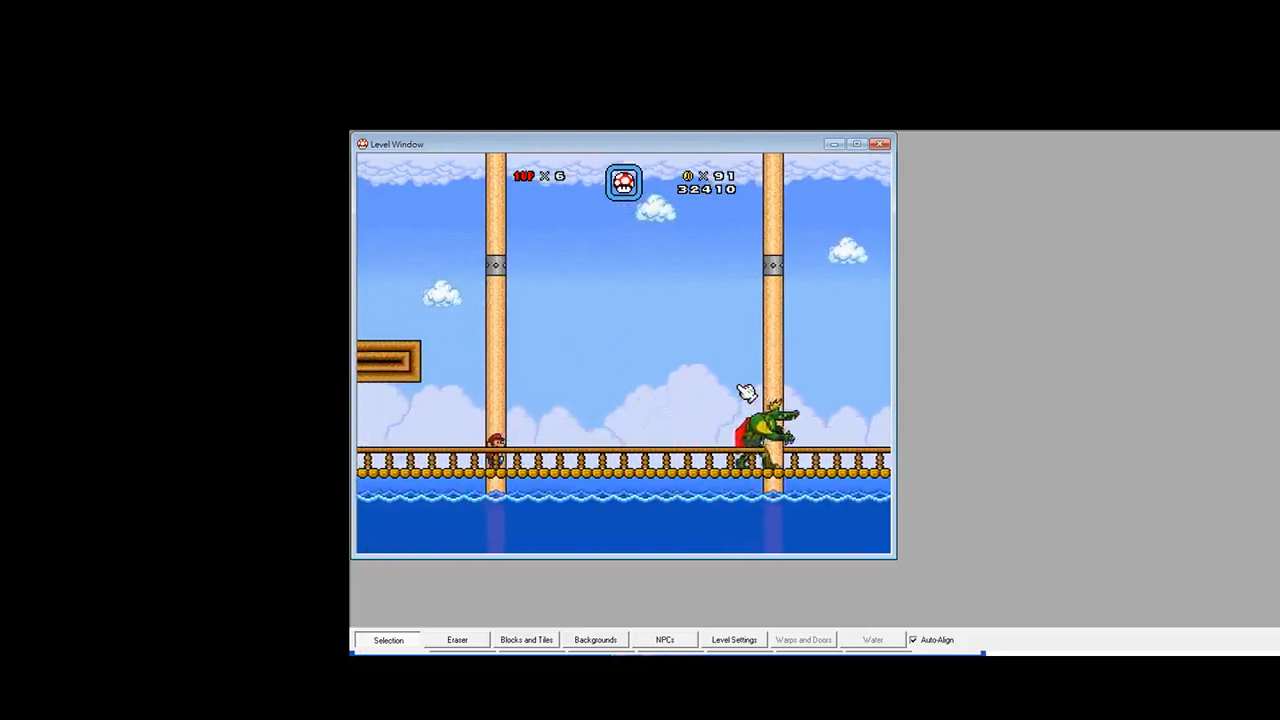
key("Right")
key("z")
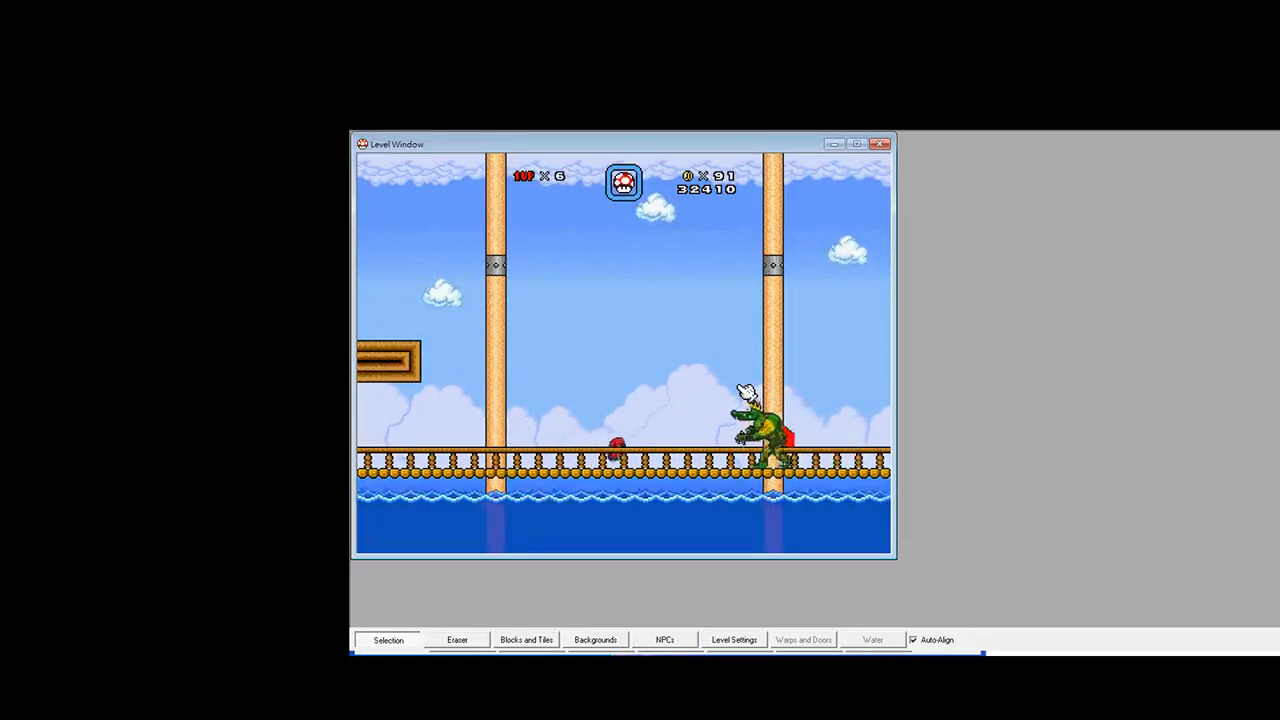
key("Right")
key("z")
key("Left")
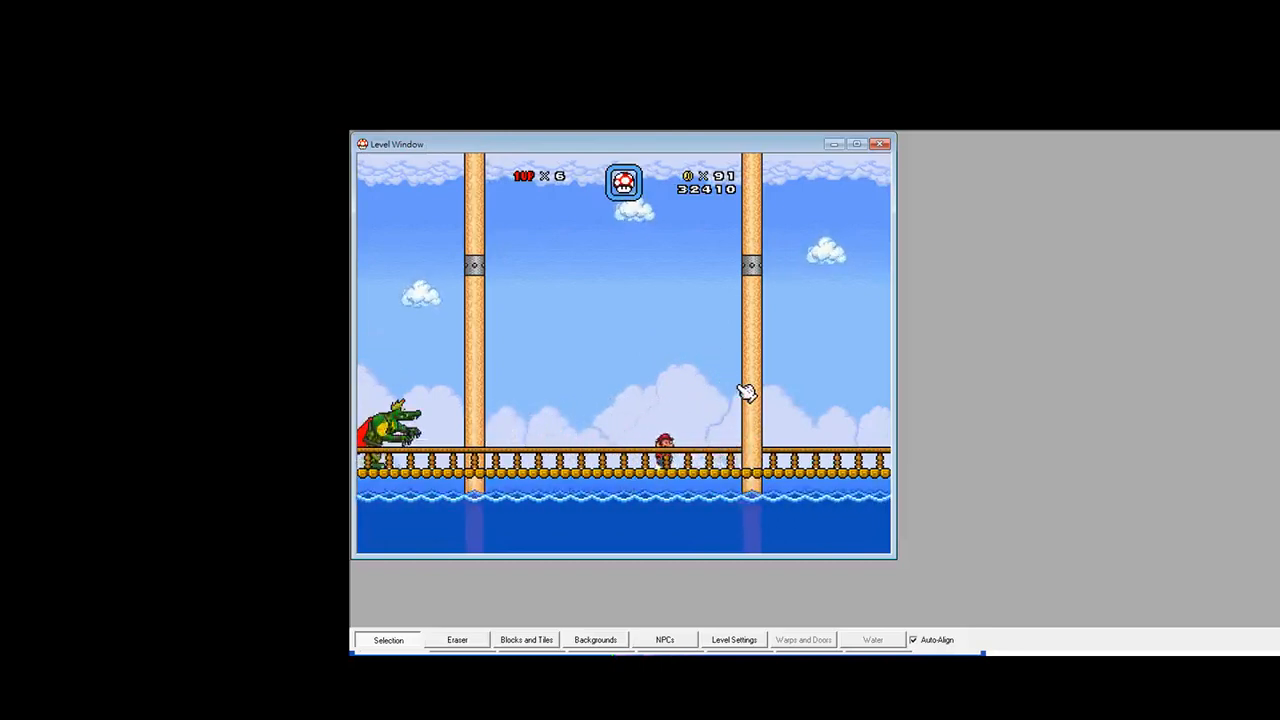
Step: Jump onto the crown King K Rool throws after his charges and knock it back into him
key("Left")
key("z")
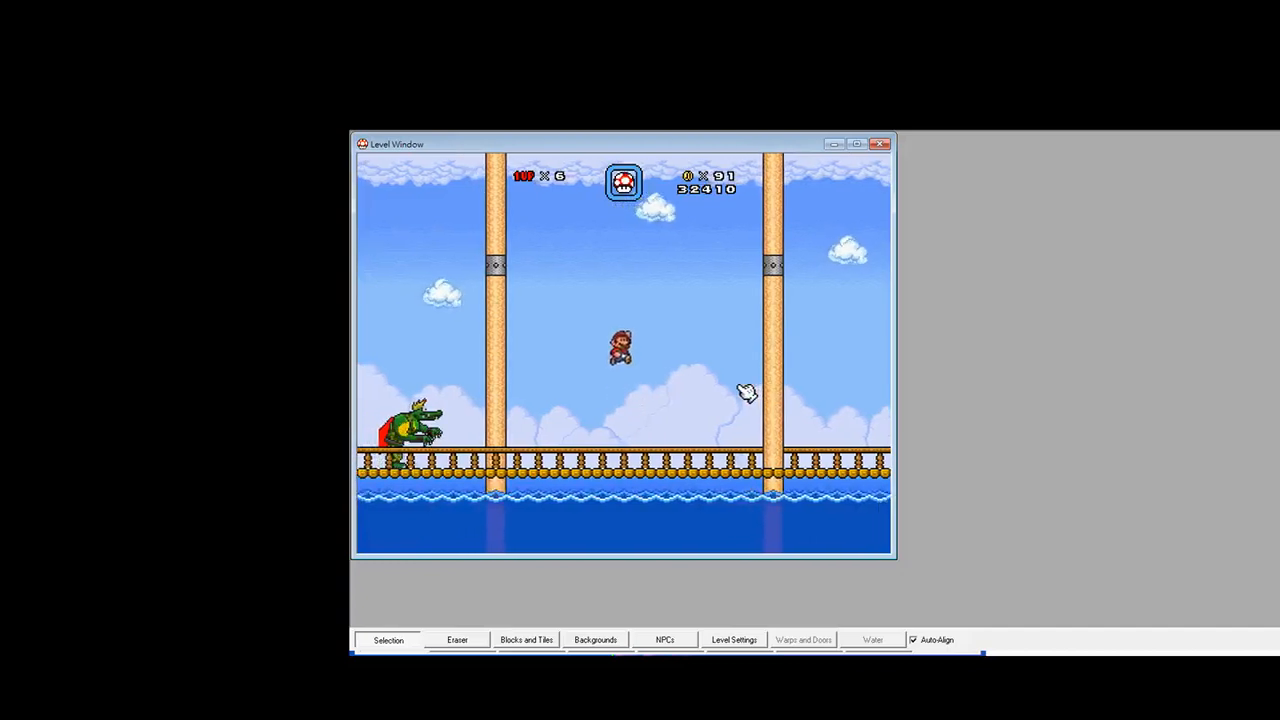
key("Right")
key("z")
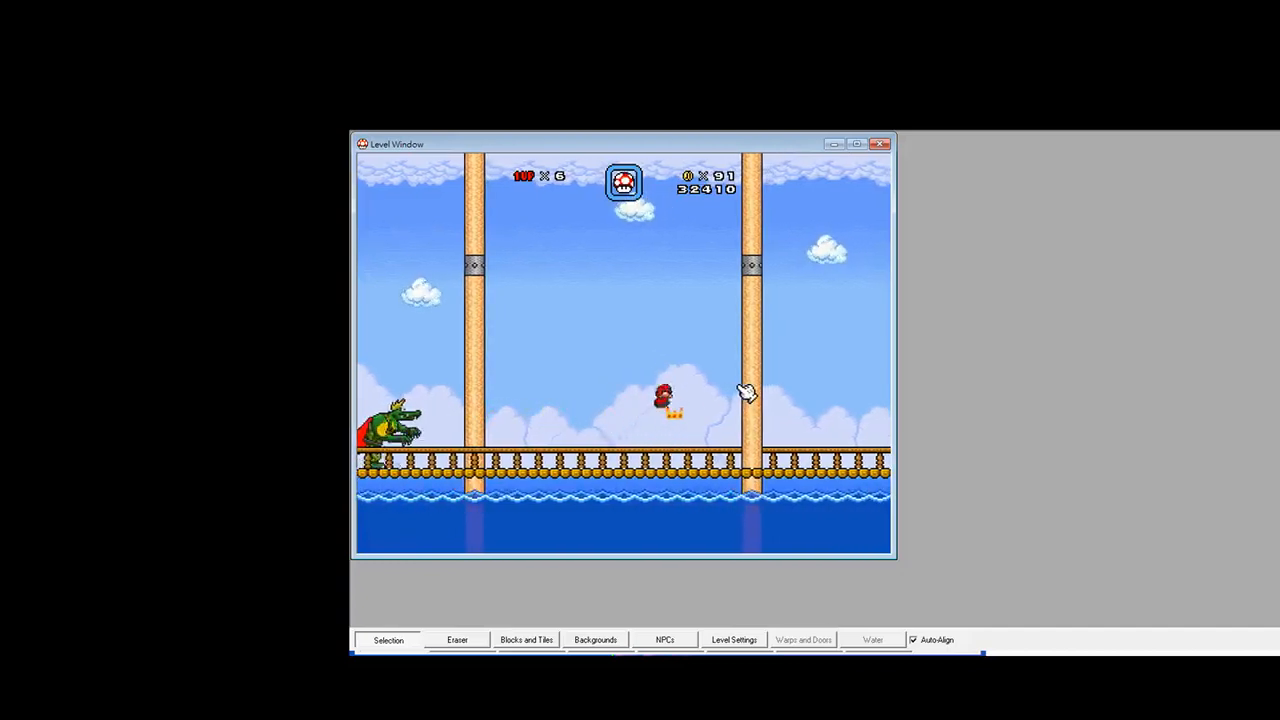
key("Left")
key("z")
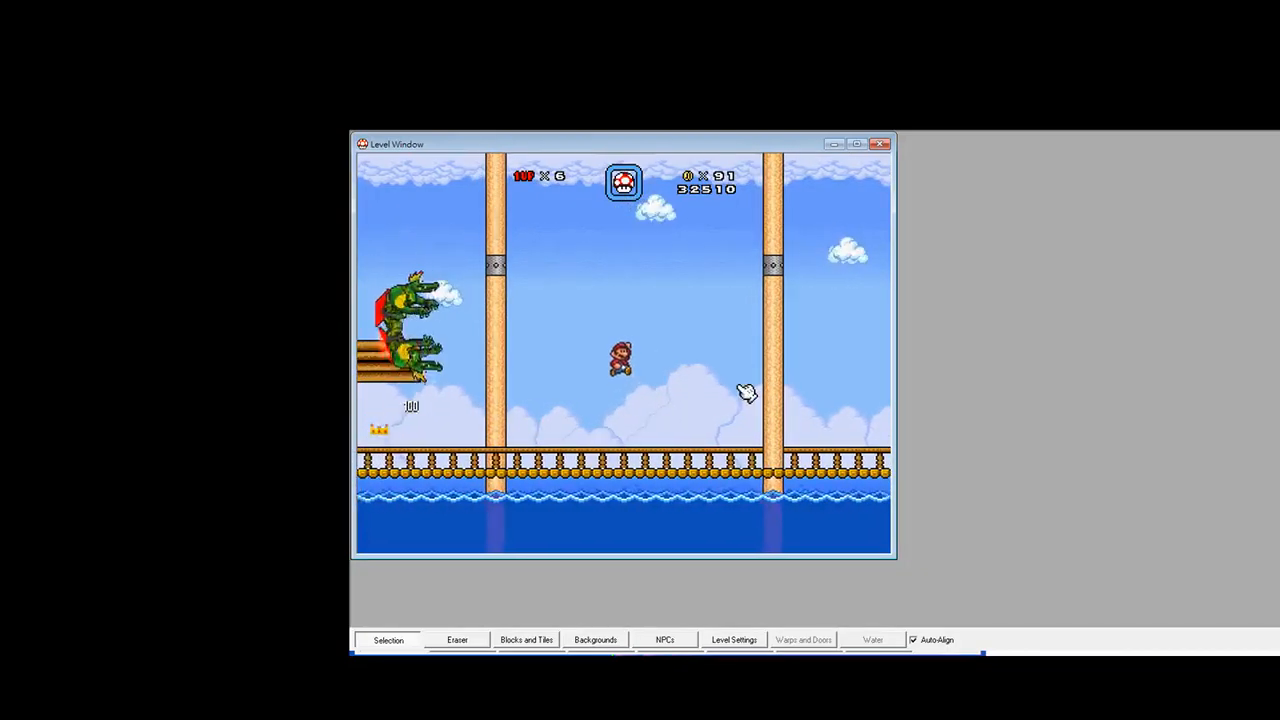
Step: Back away along the bridge and jump over King K Rool's first charge after the crown hit
key("Right")
key("z")
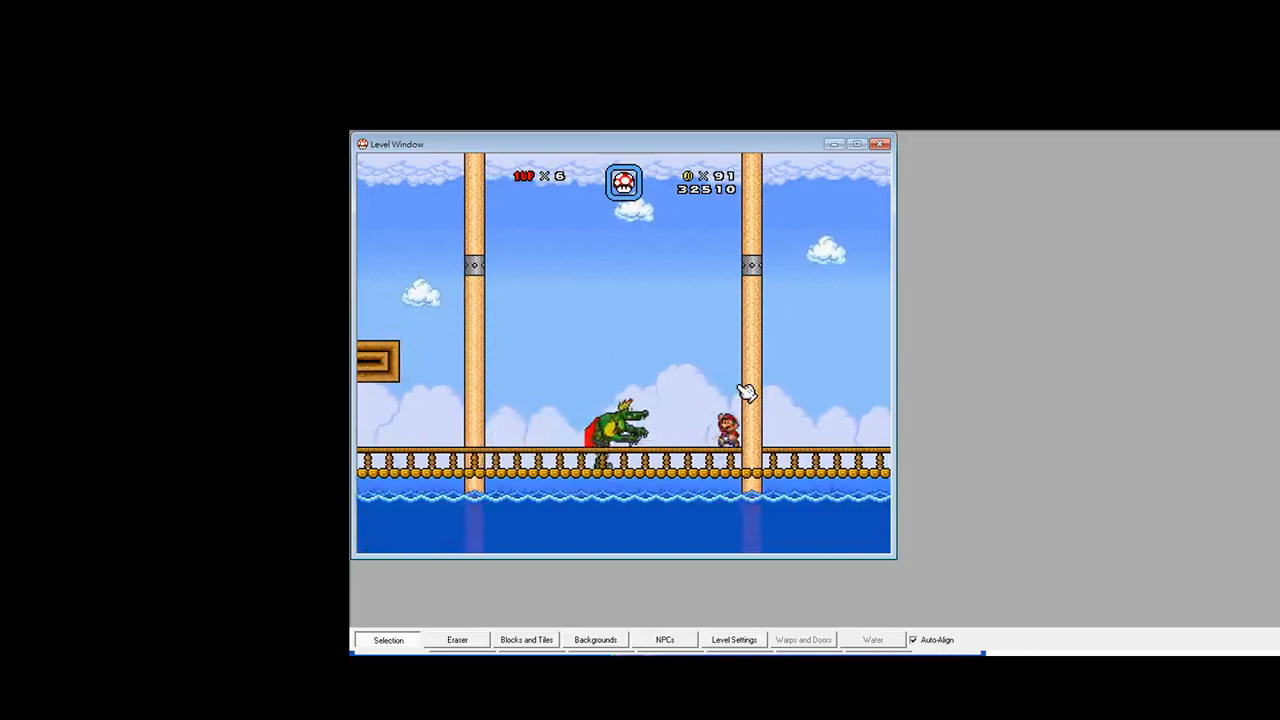
key("Left")
key("z")
key("z")
key("Right")
Step: Keep leaping over King K Rool's repeated charges in both directions between the masts
key("z")
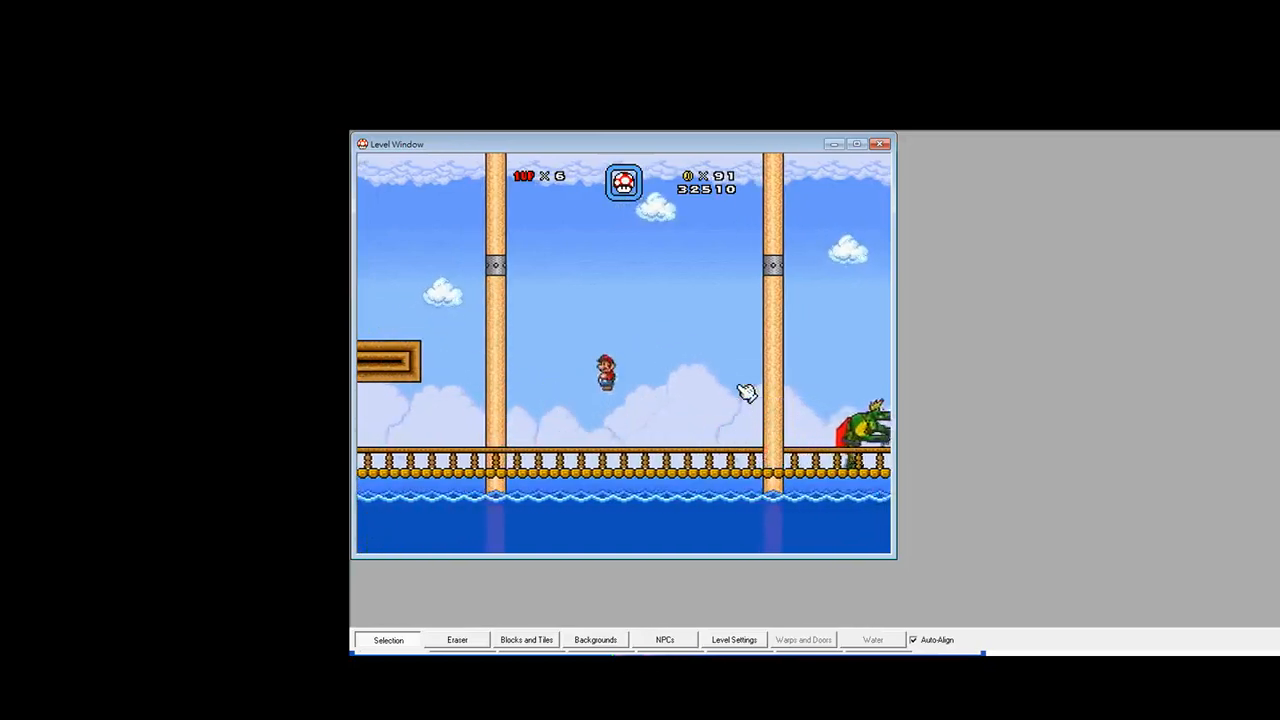
key("Left")
key("z")
key("Right")
key("Left")
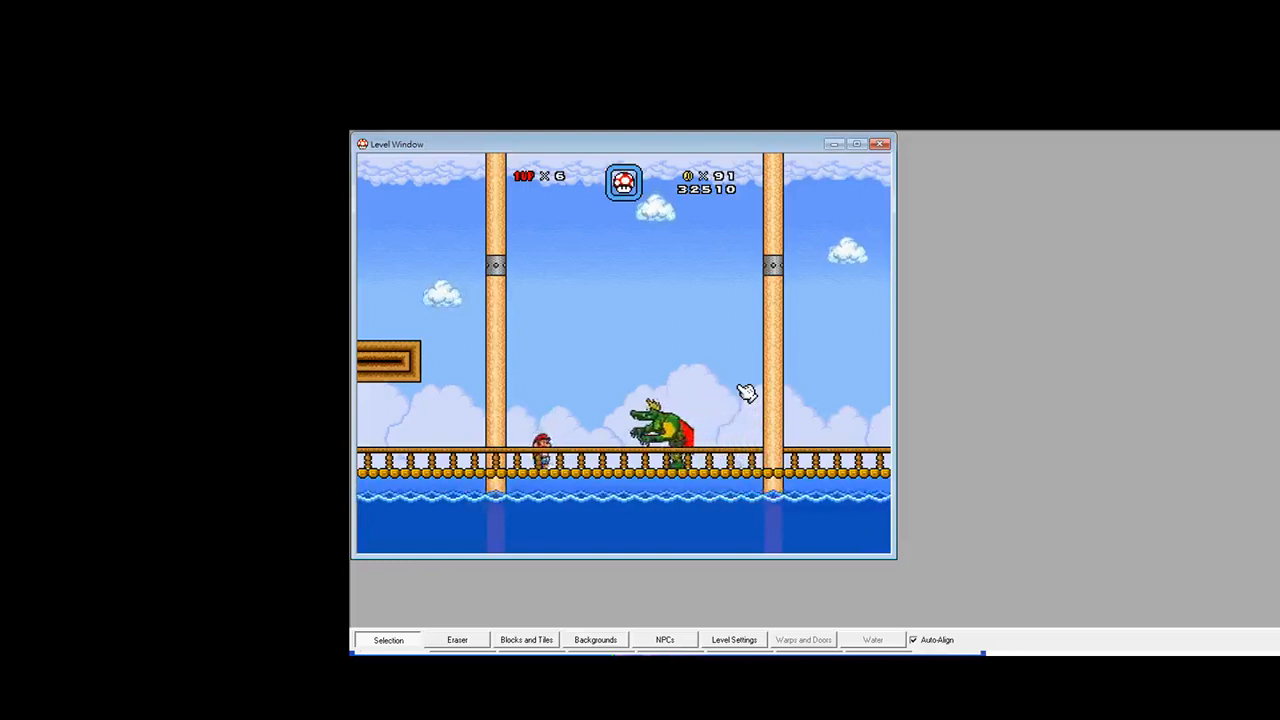
key("z")
key("Right")
key("z")
key("Left")
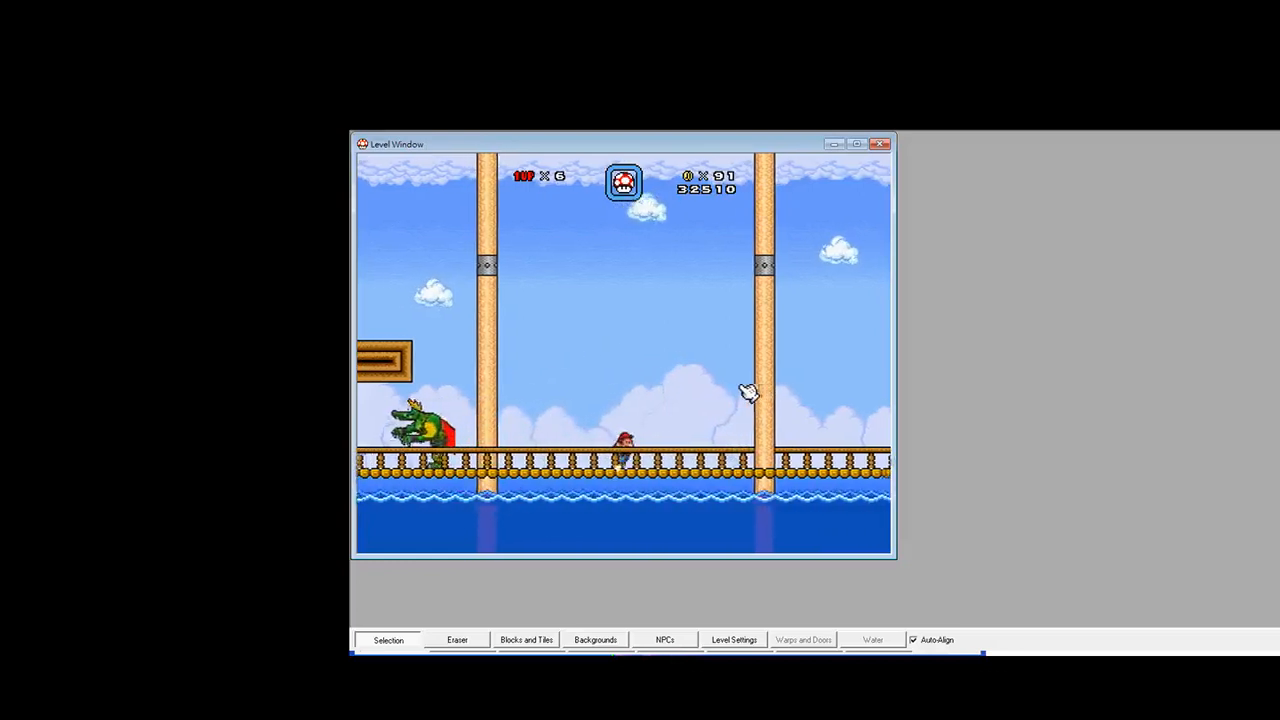
key("Right")
key("z")
key("z")
key("Left")
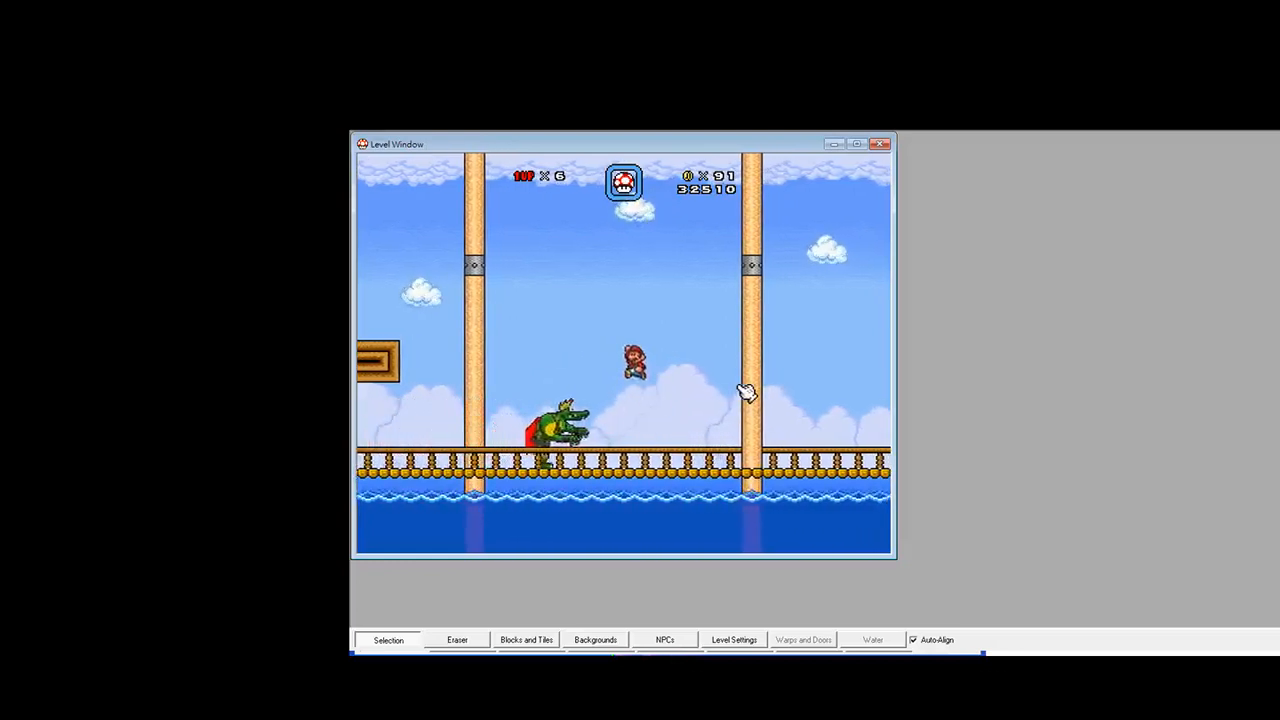
Step: Jump above the low crown beside the mast and return it to hit King K Rool
key("Left")
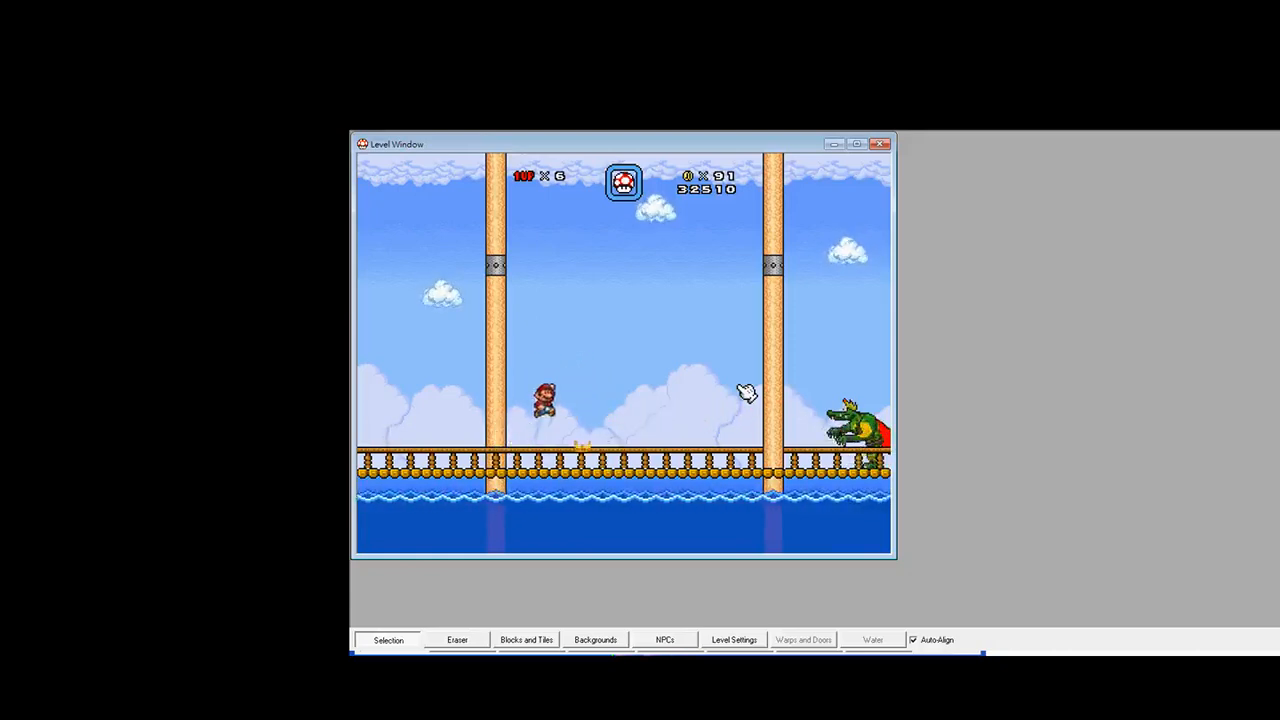
key("Left")
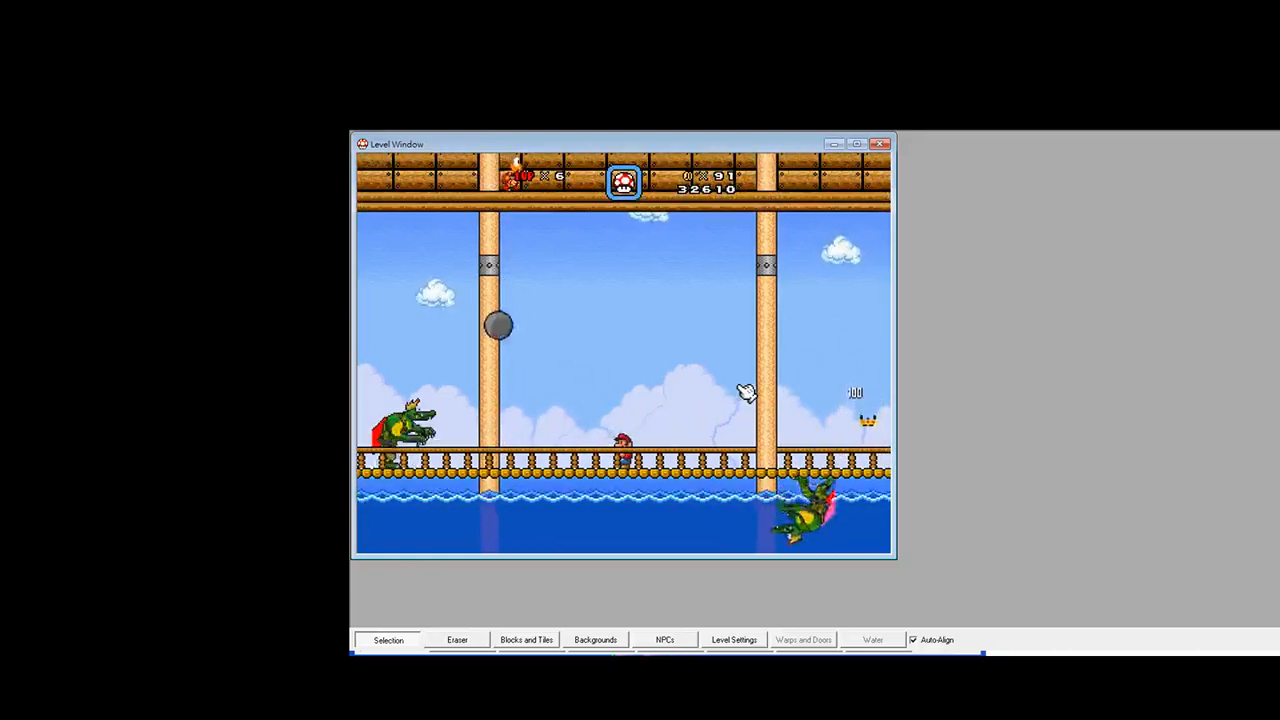
Step: Dodge the cannonballs dropped from the wooden ceiling while staying between the masts
key("Right")
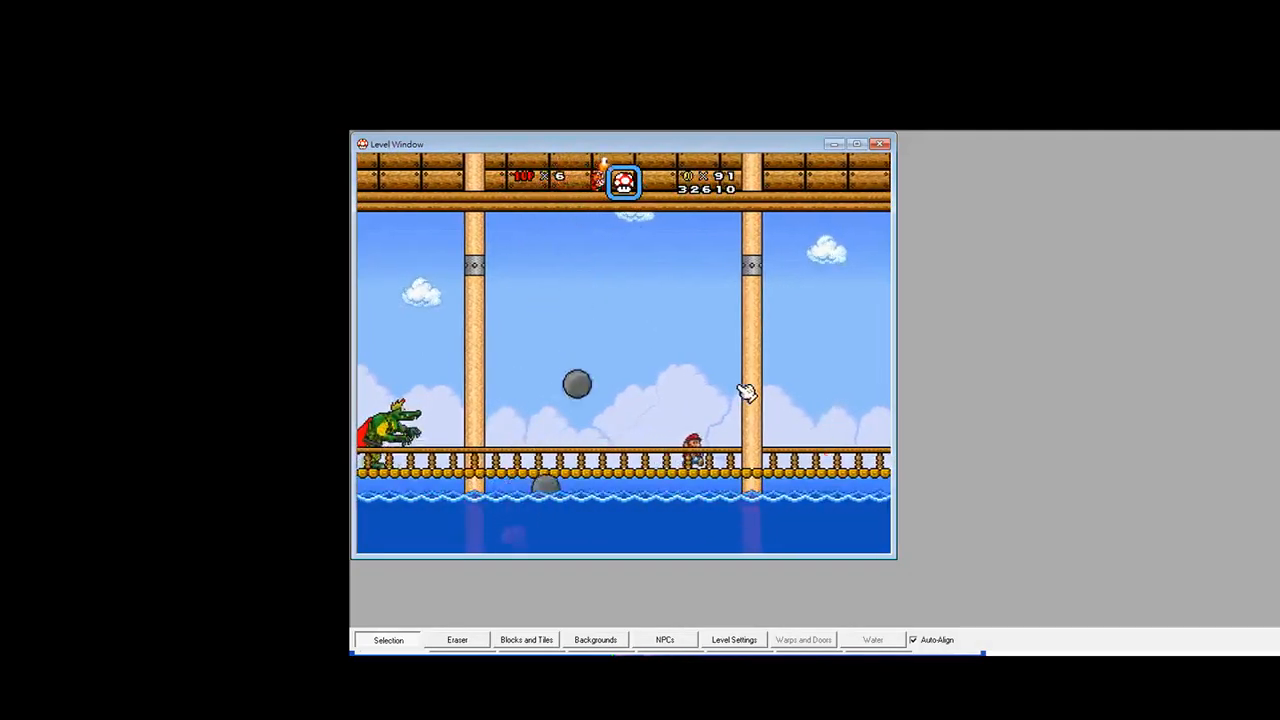
key("Left")
key("z")
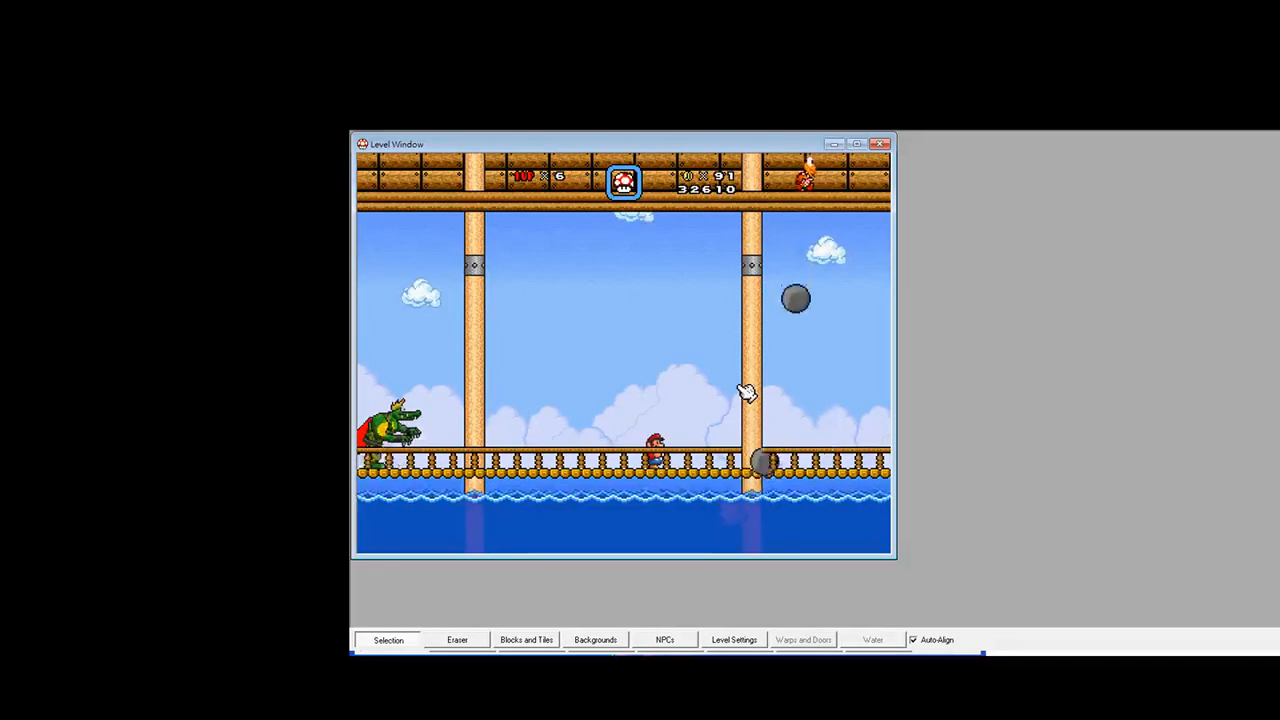
Step: Return the crown thrown after the first cannonball attack to hit King K Rool
key("z")
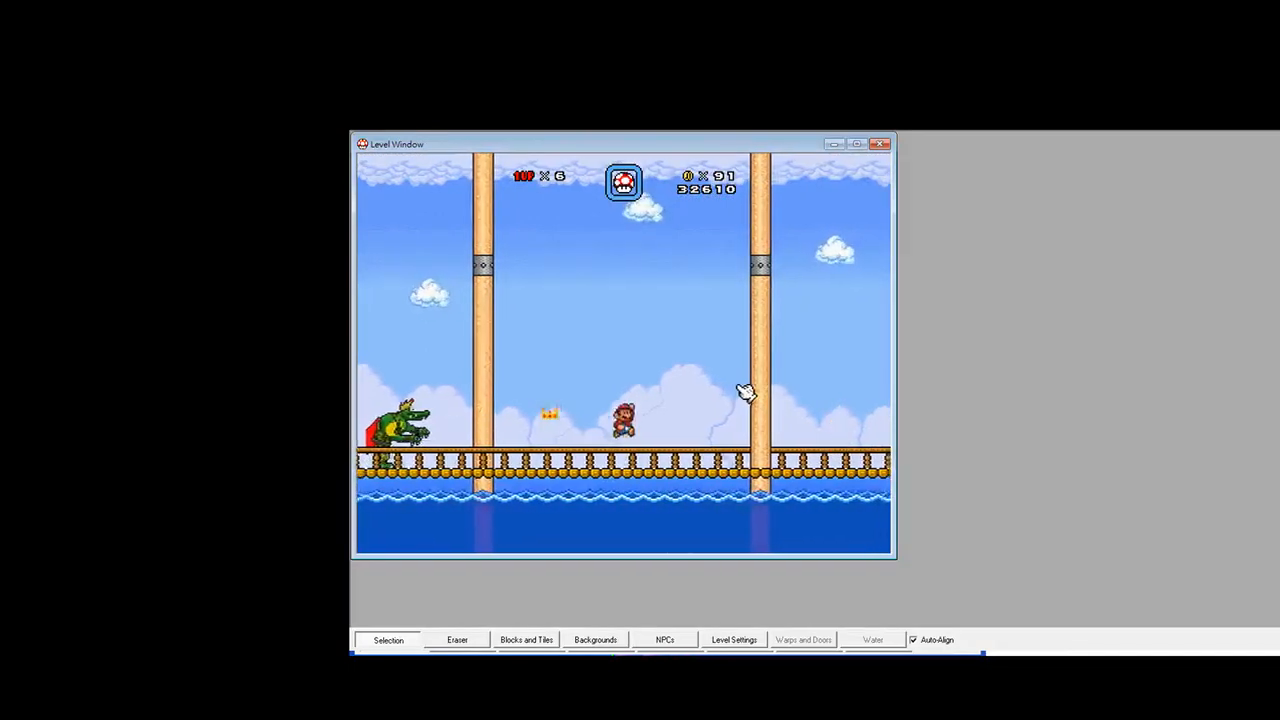
key("z")
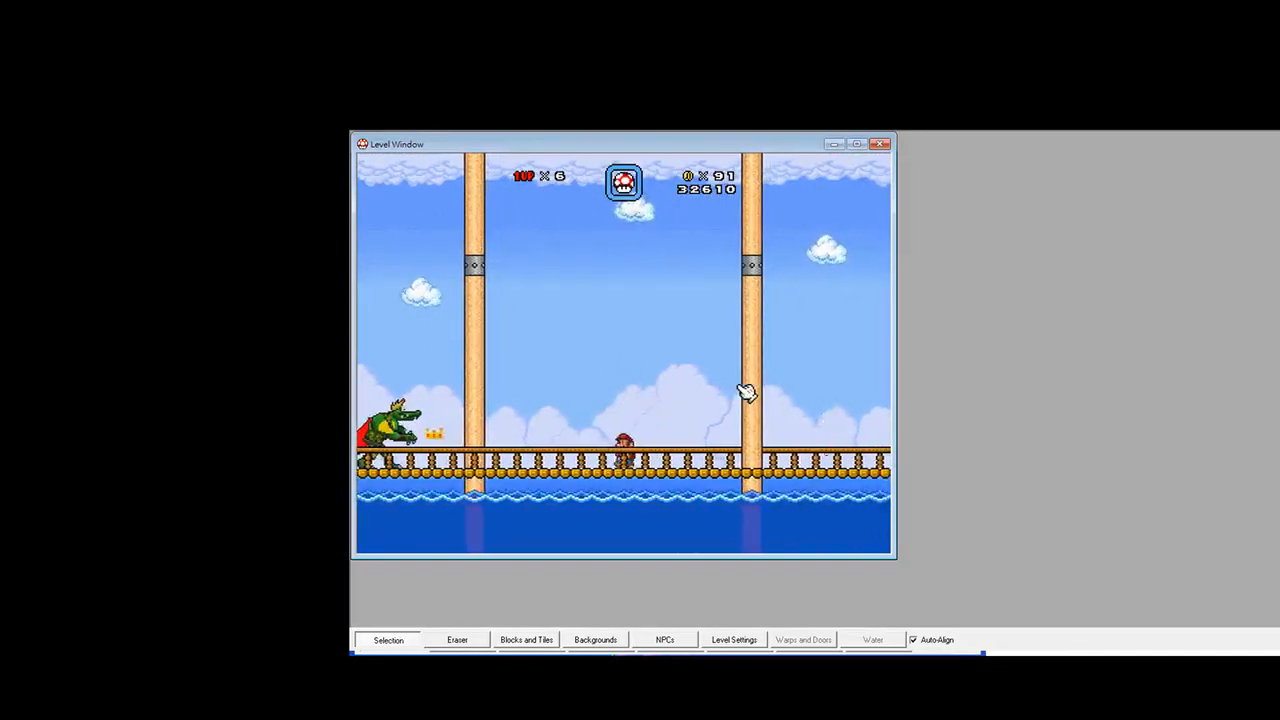
key("Left")
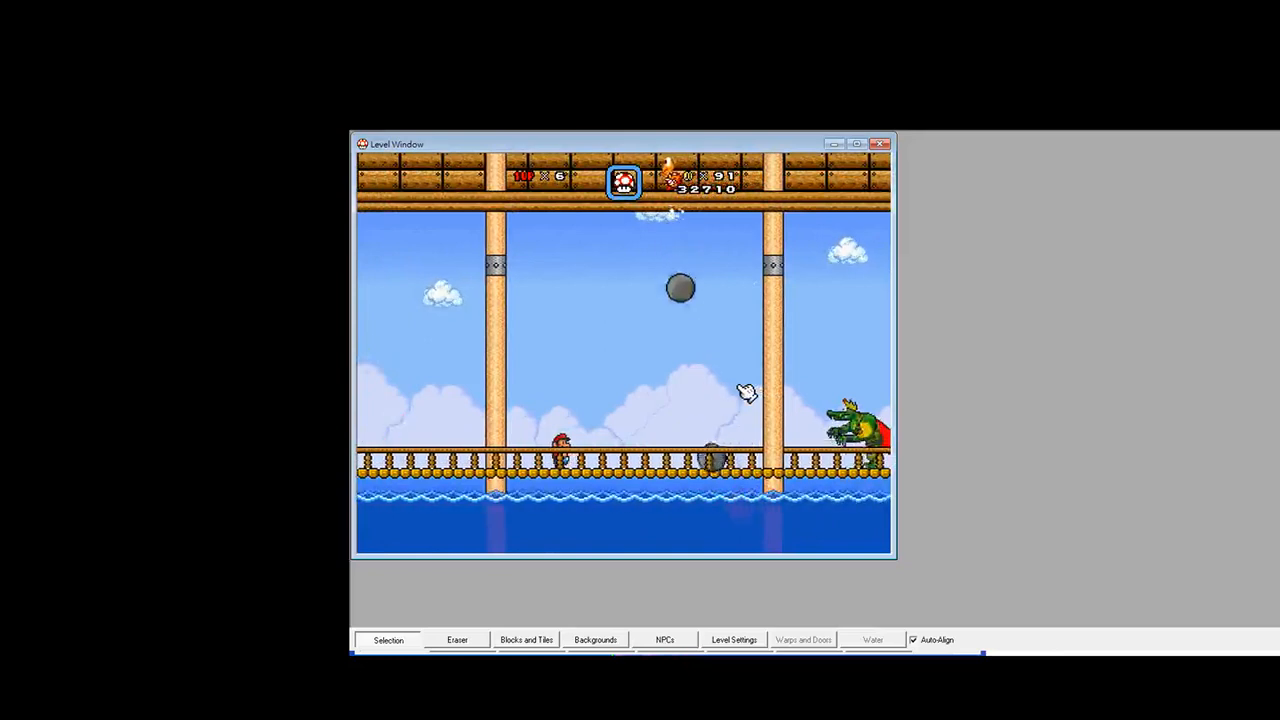
Step: Evade the second cannonball attack by retreating past the mast and jumping between the falling balls
key("Left")
key("Right")
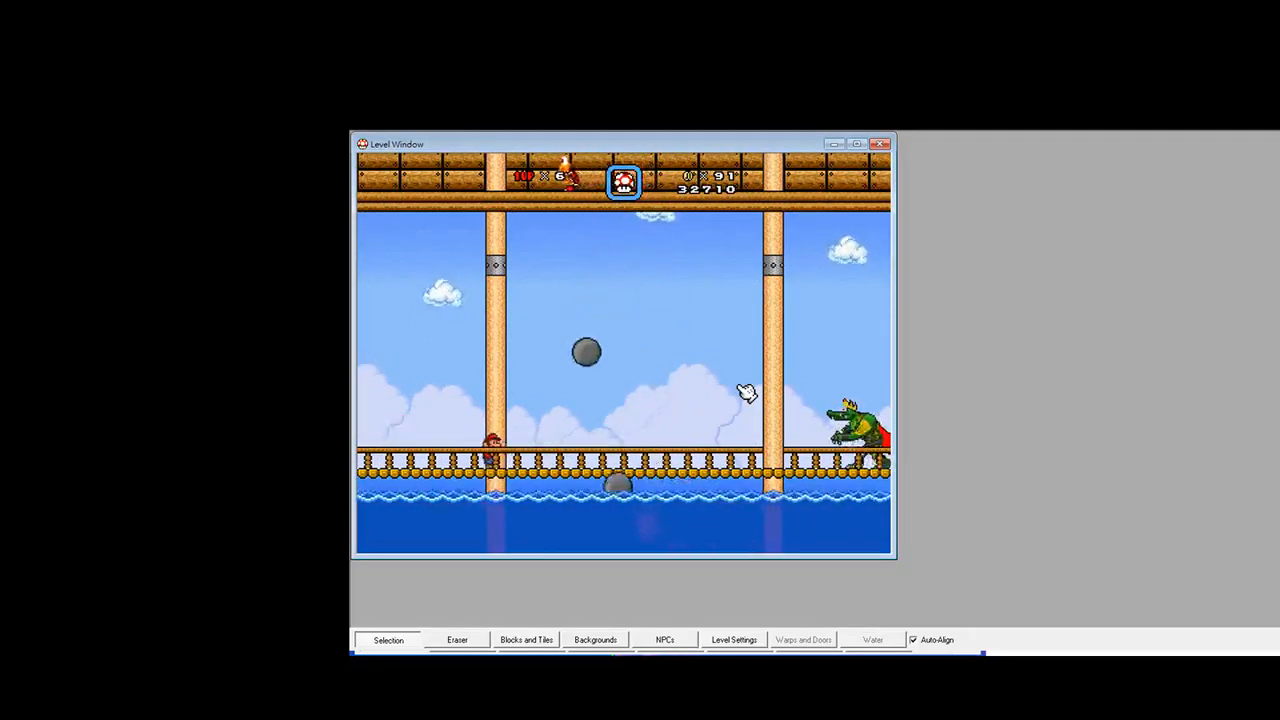
key("Left")
key("z")
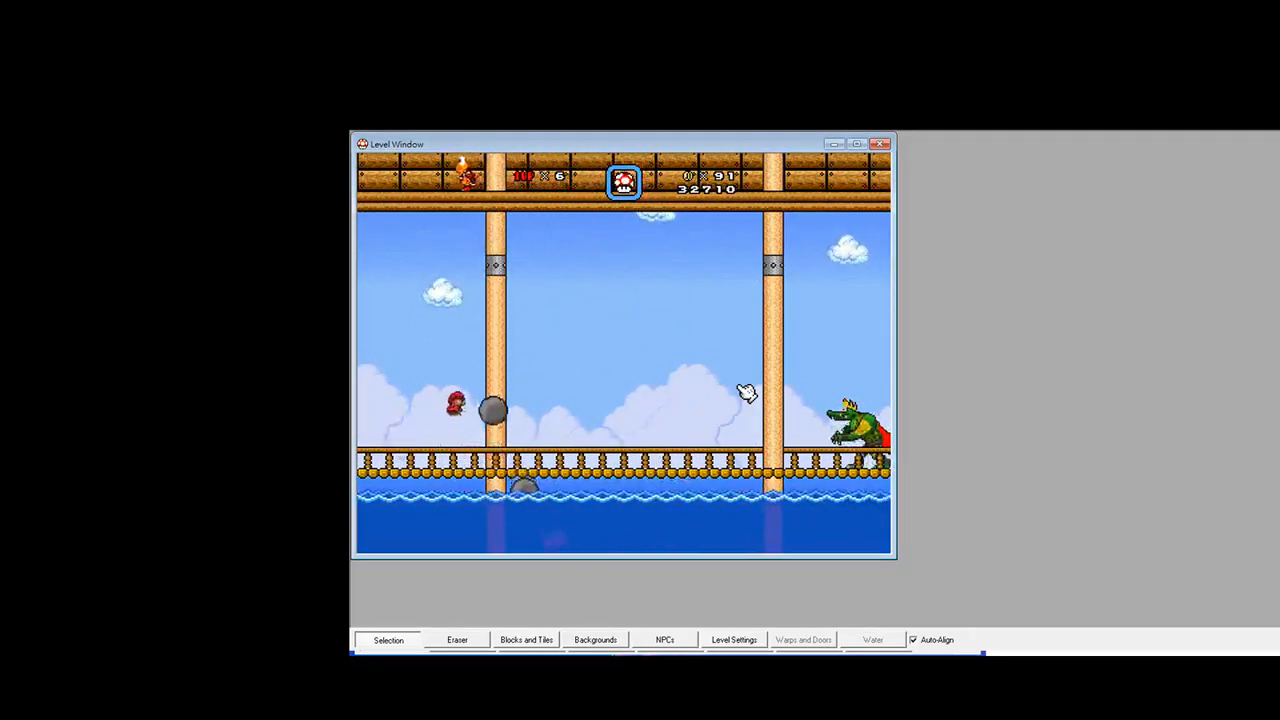
key("Right")
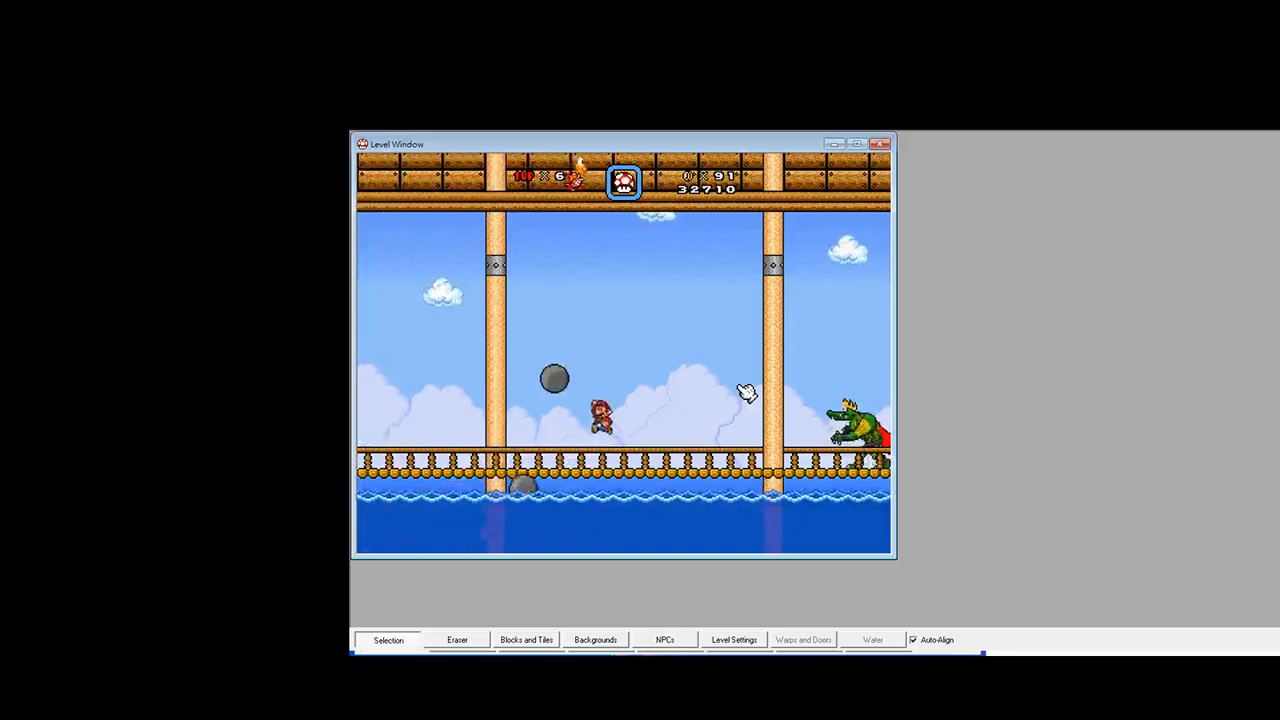
key("Left")
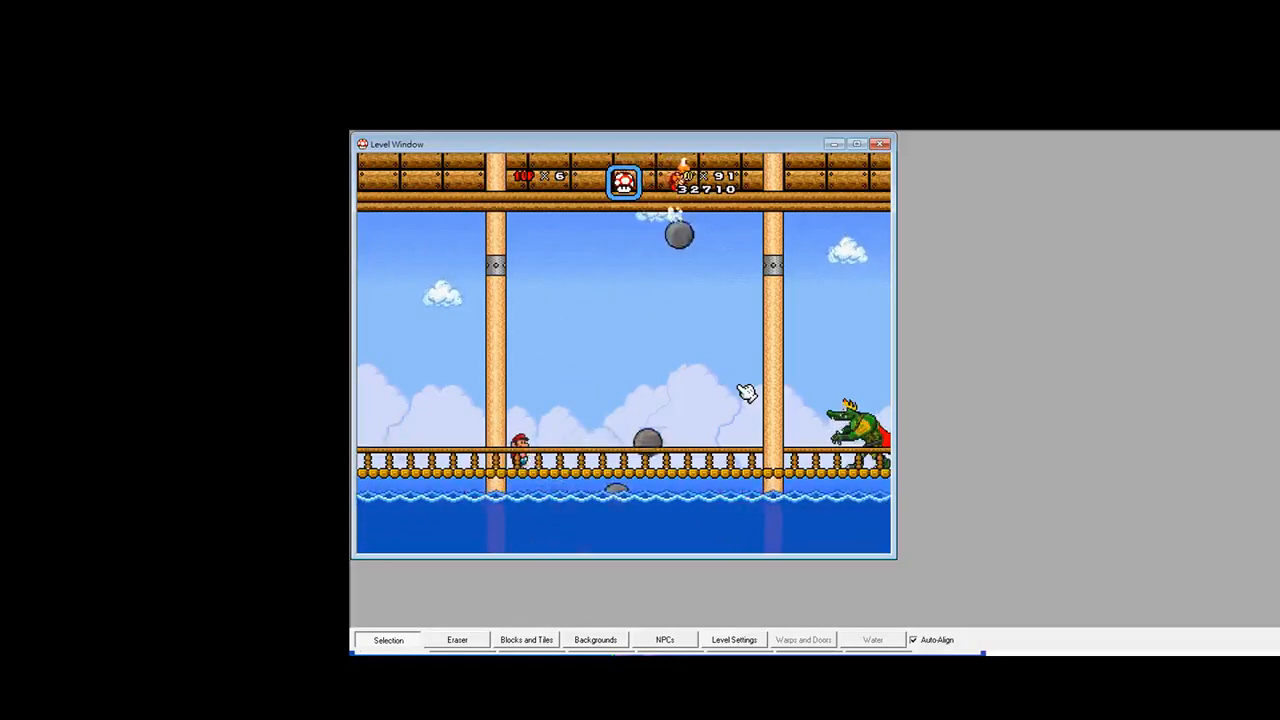
key("Right")
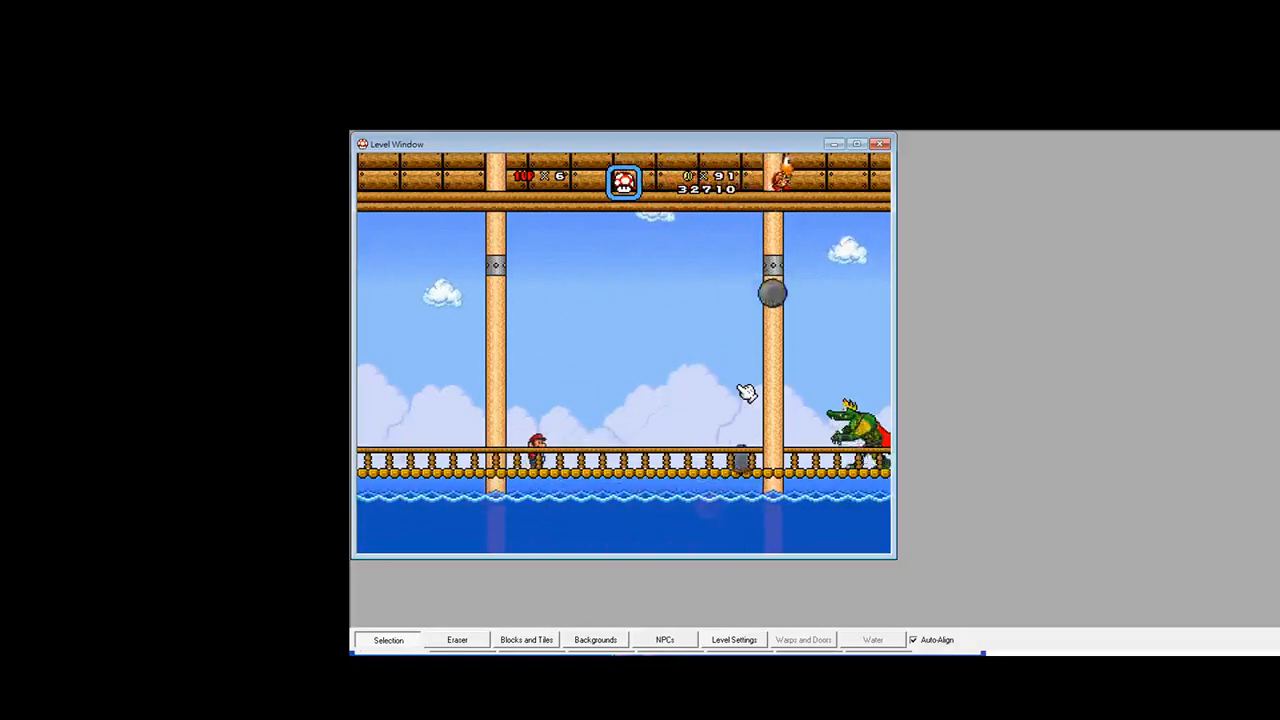
Step: Advance toward the crown thrown after the second cannonball attack and send it back into King K Rool
key("Right")
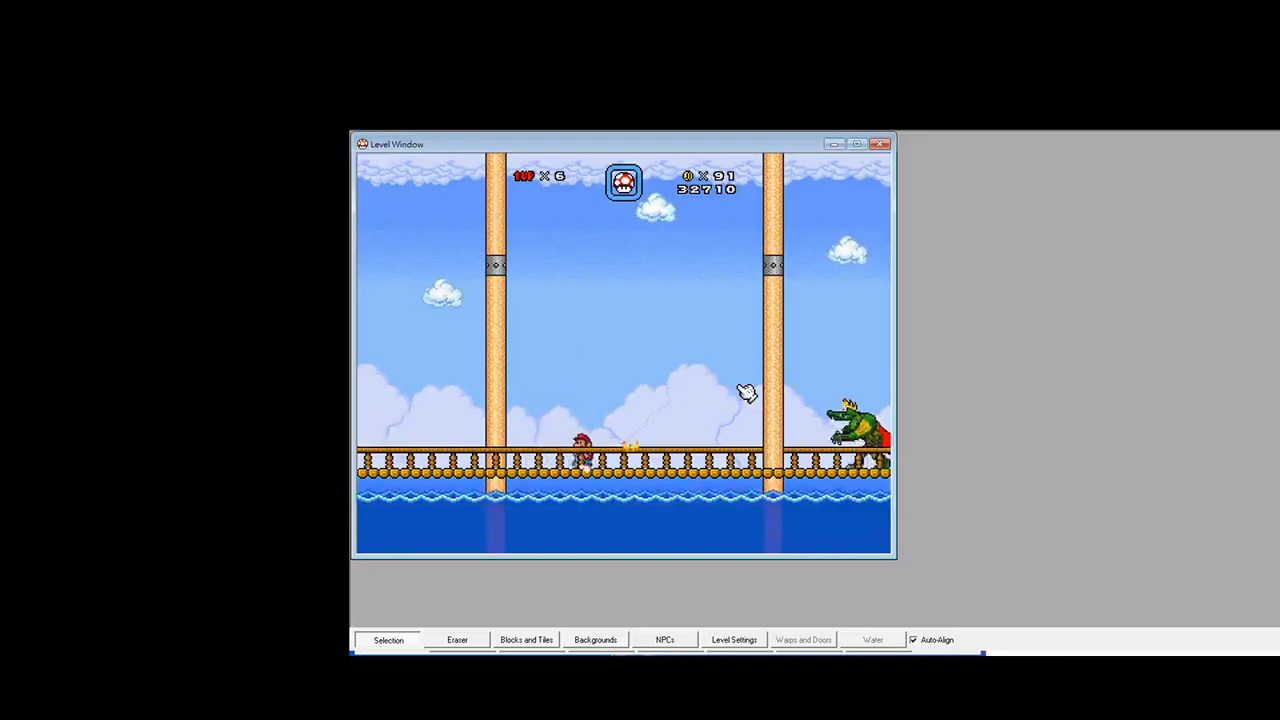
key("z")
key("Right")
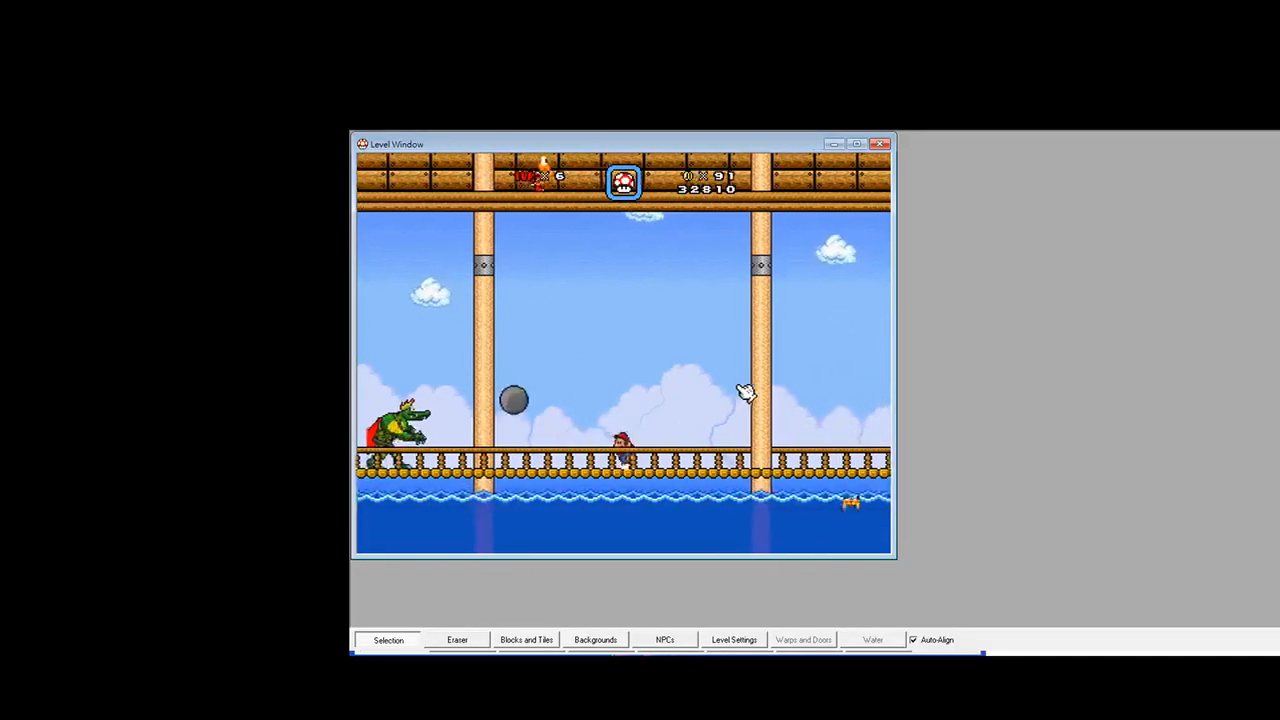
Step: Evade the next falling cannonballs, then release the reserve mushroom and collect it
key("z")
key("Right")
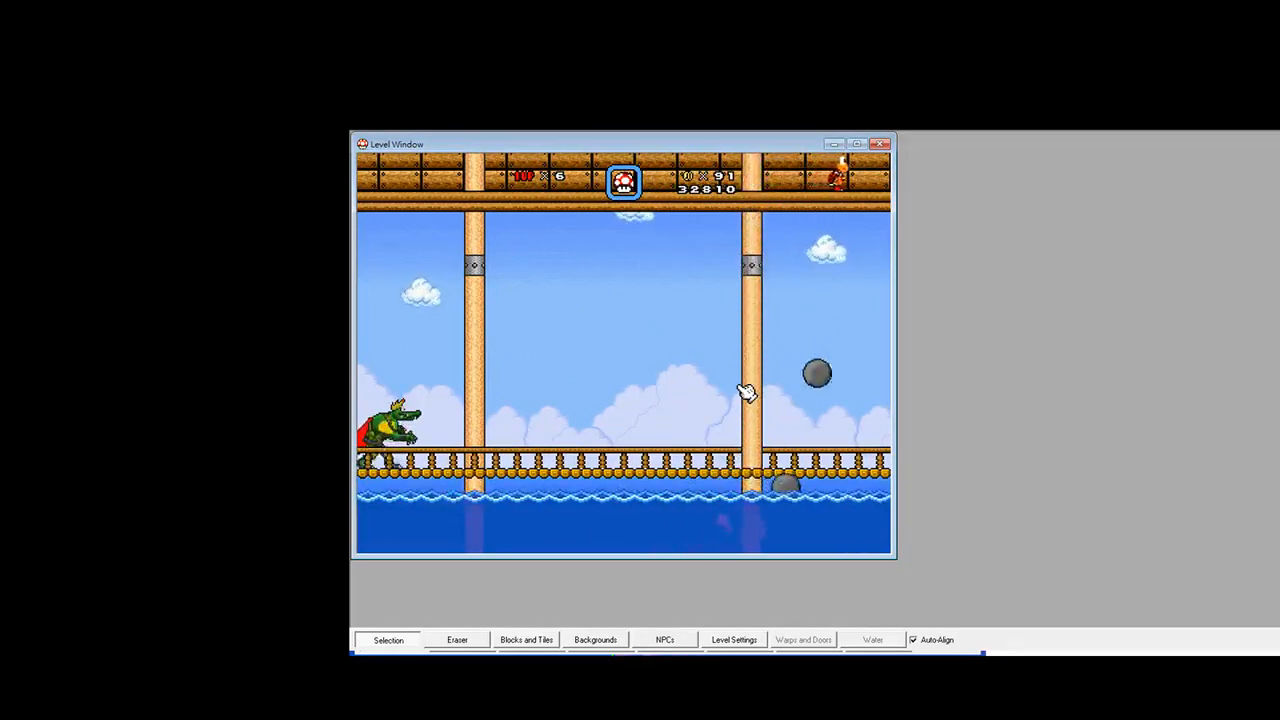
key("z")
key("shift")
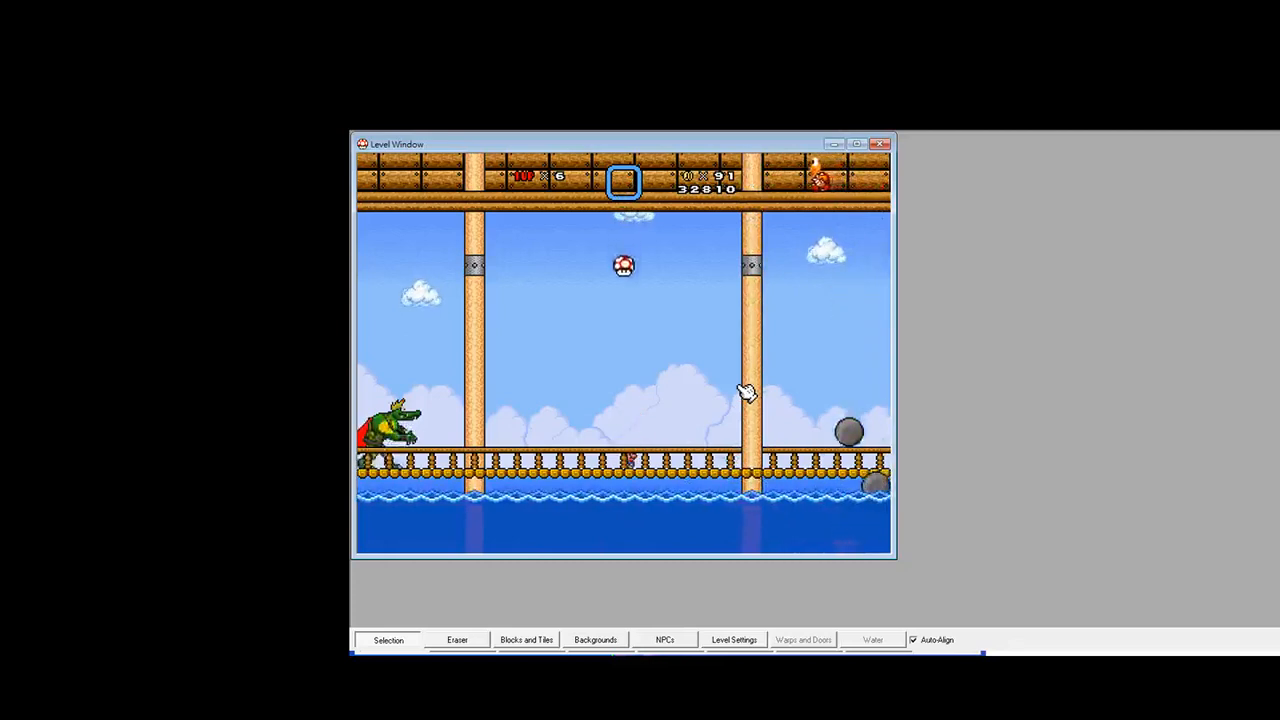
key("z")
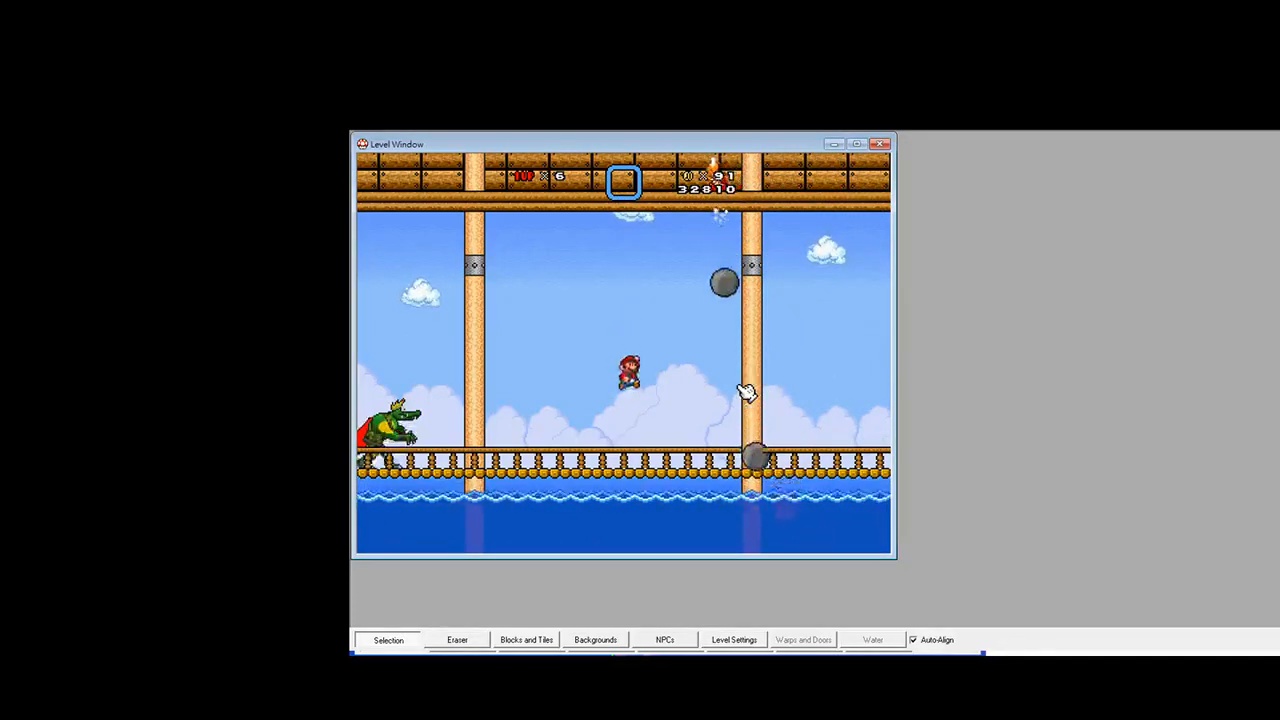
Step: Evade the cannonballs sweeping across the deck by jumping between them and retreating past the mast
key("z")
key("Right")
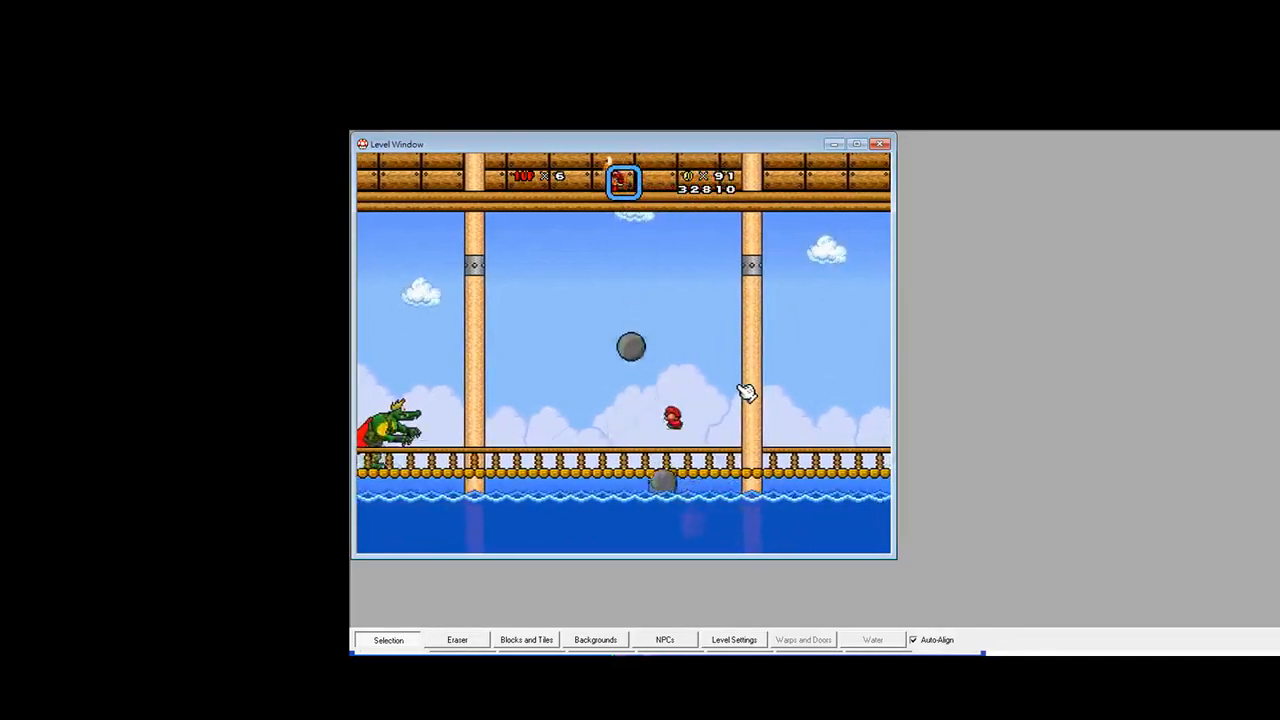
key("z")
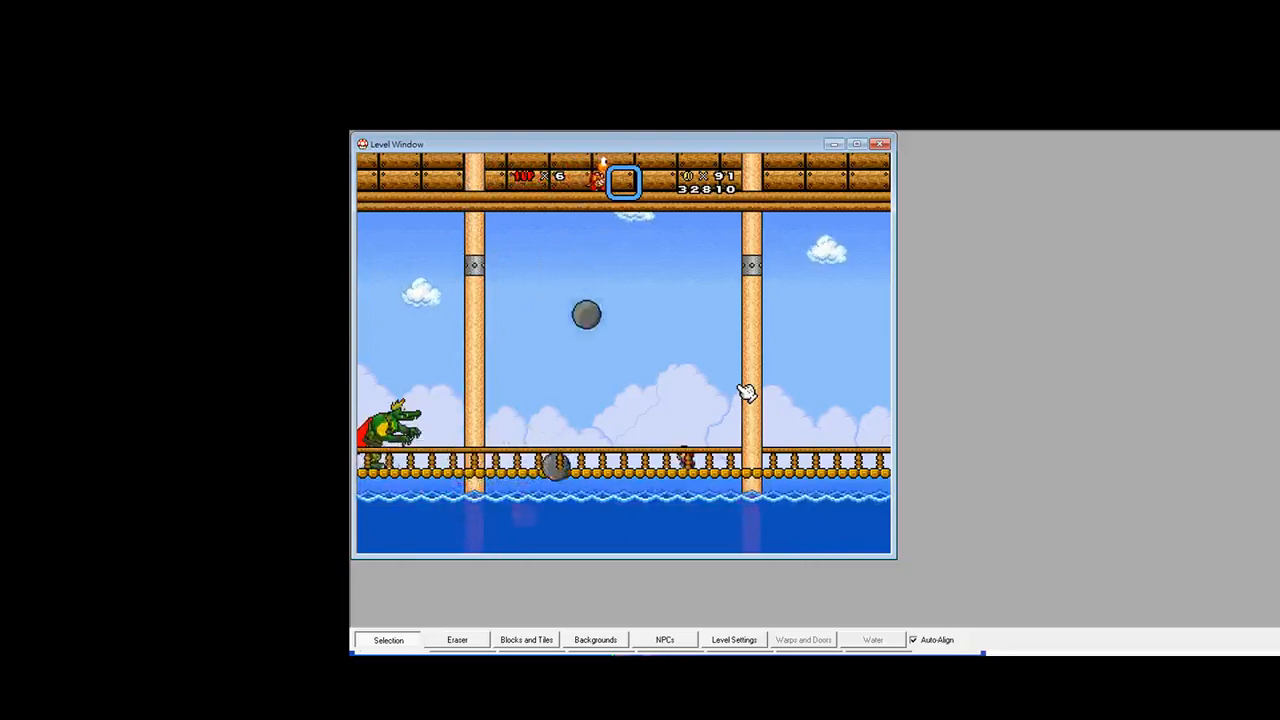
key("Right")
key("z")
Step: Jump clear of the remaining cannonballs and return the crown to hit King K Rool
key("z")
key("Left")
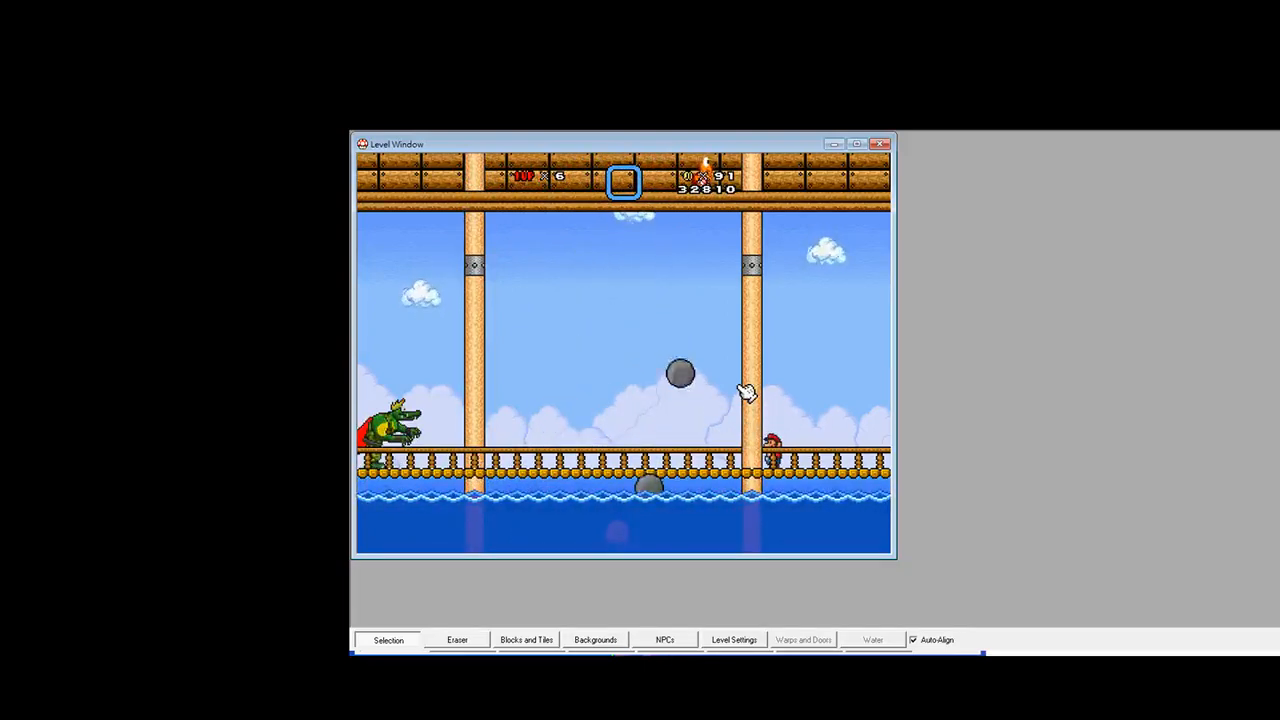
key("z")
key("Left")
key("z")
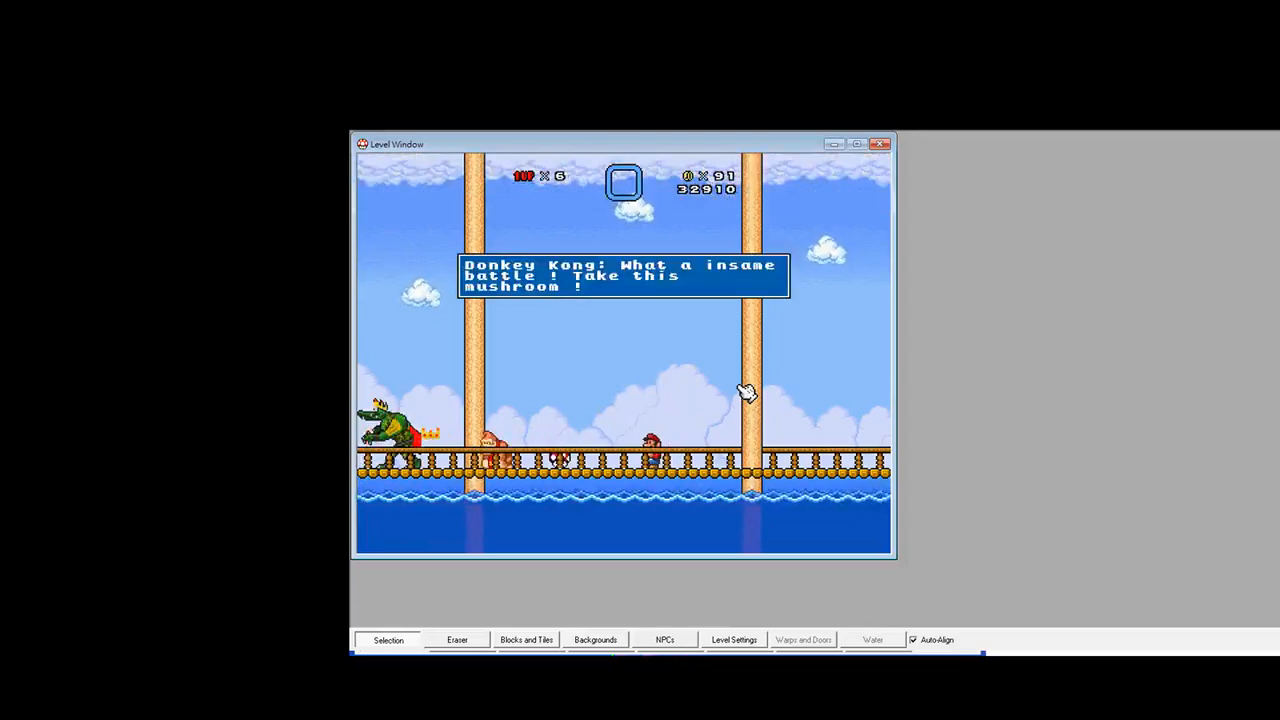
Step: Dismiss Donkey Kong's message and collect the mushroom he offers
key("z")
key("Left")
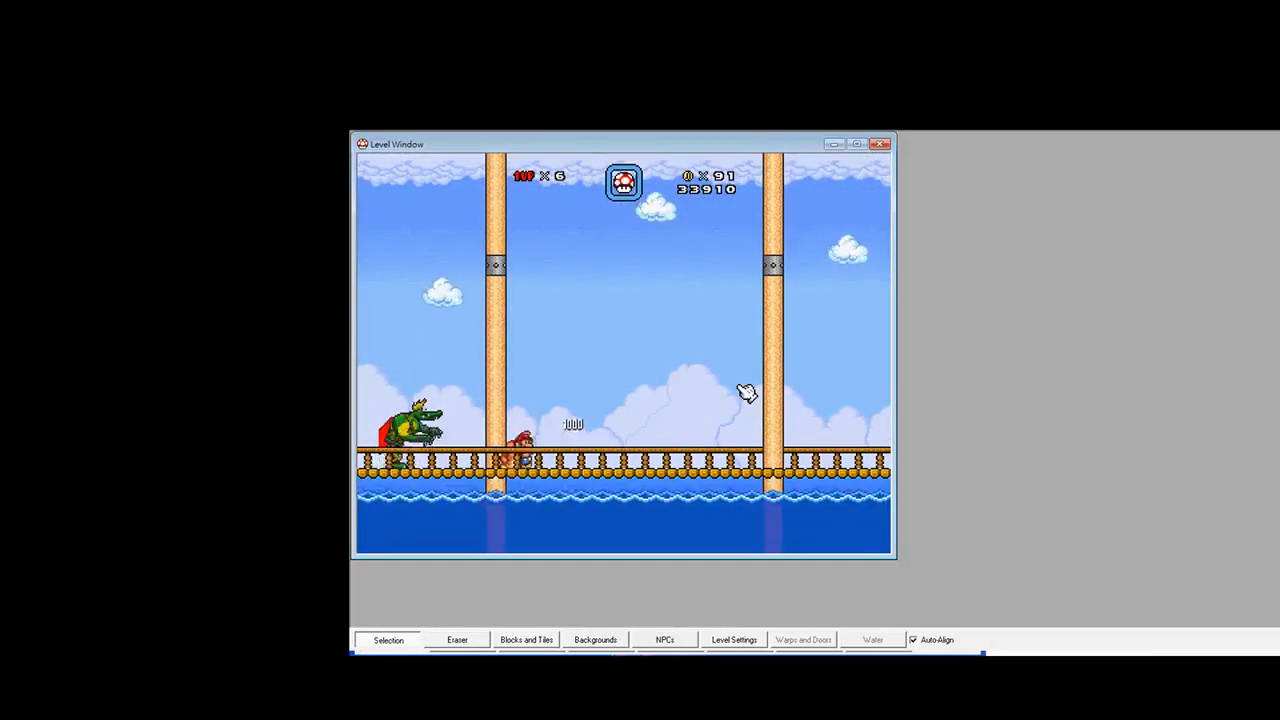
Step: Dodge King K Rool's first leaping charge over the spiked balls by slipping beneath him and ducking at mid-deck
key("Right")
key("z")
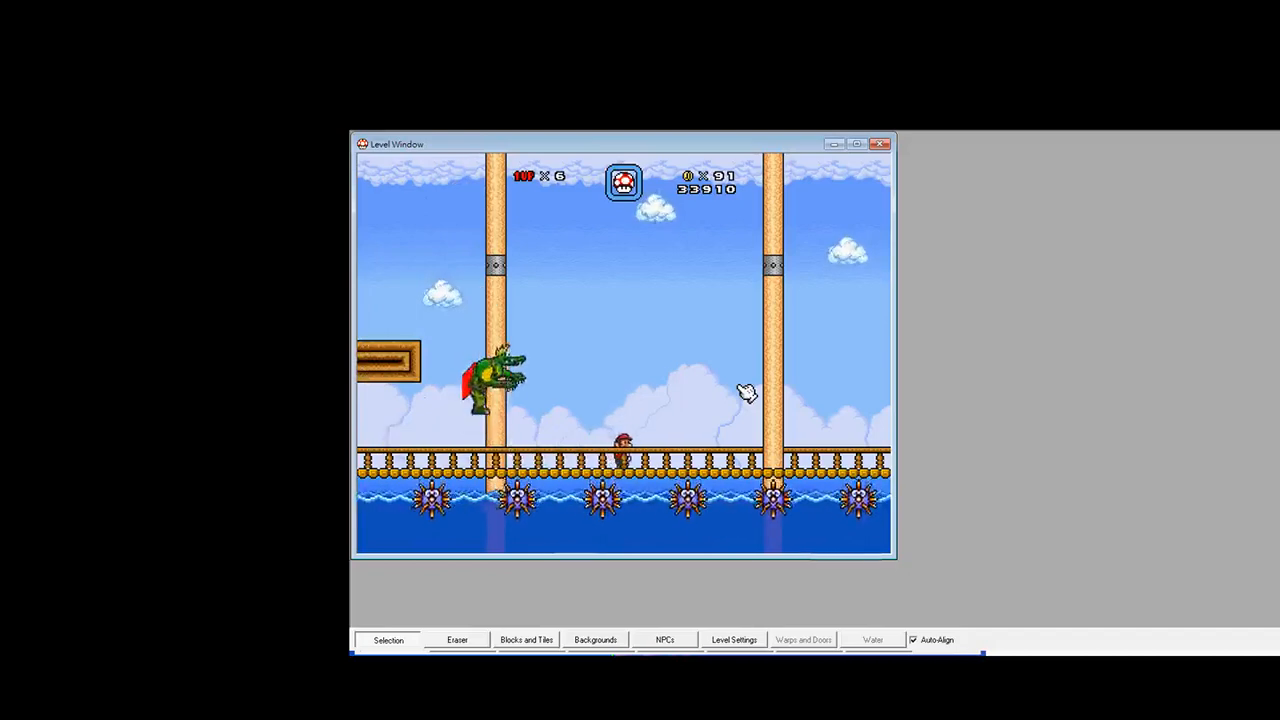
key("z")
key("Left")
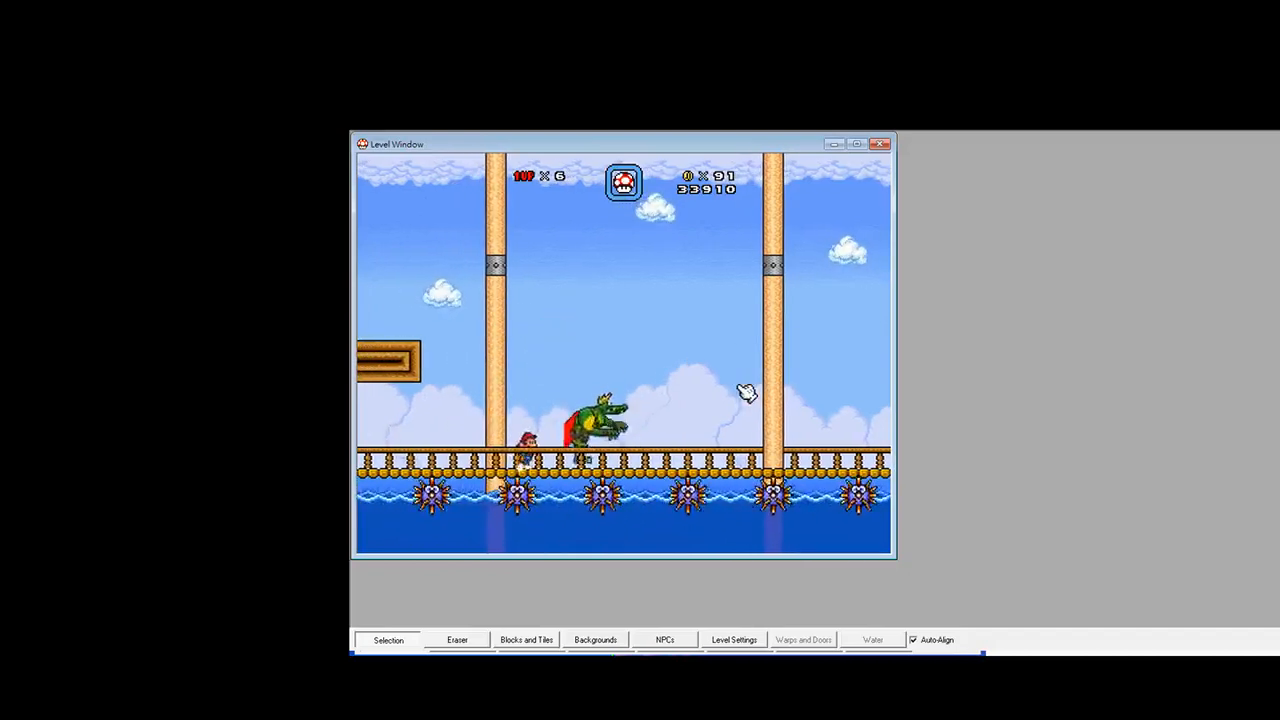
key("Right")
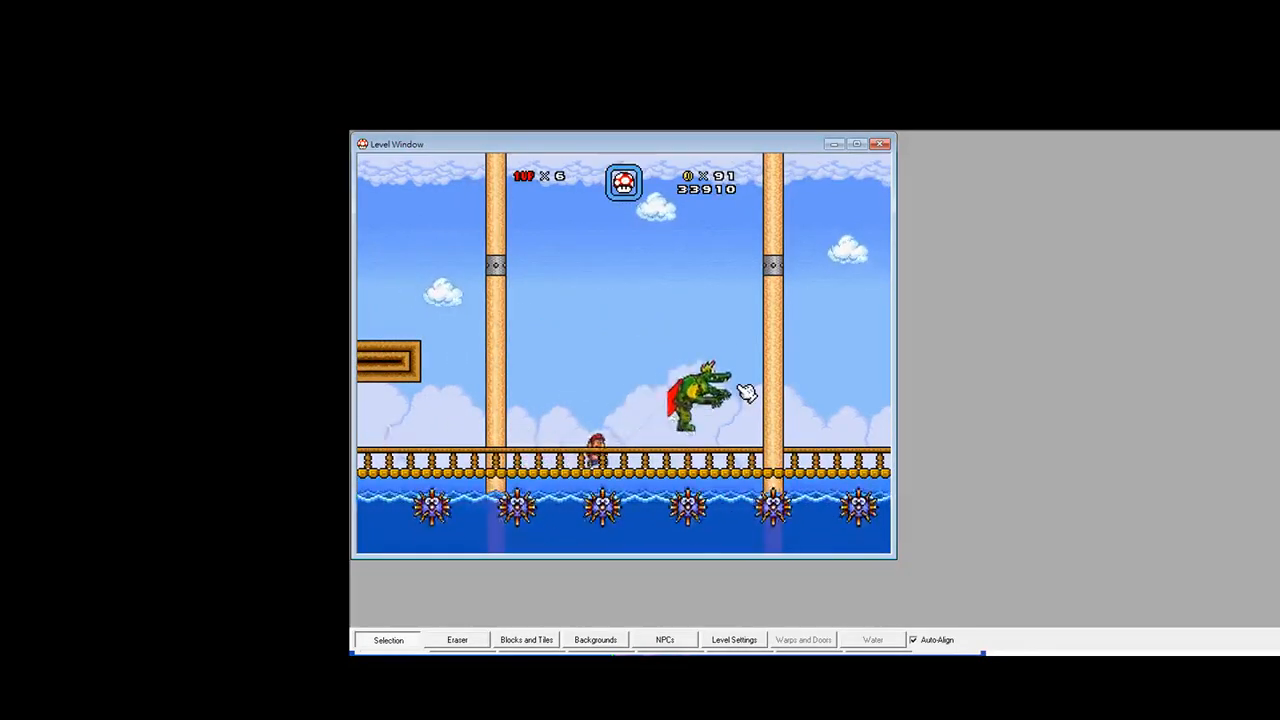
key("Right")
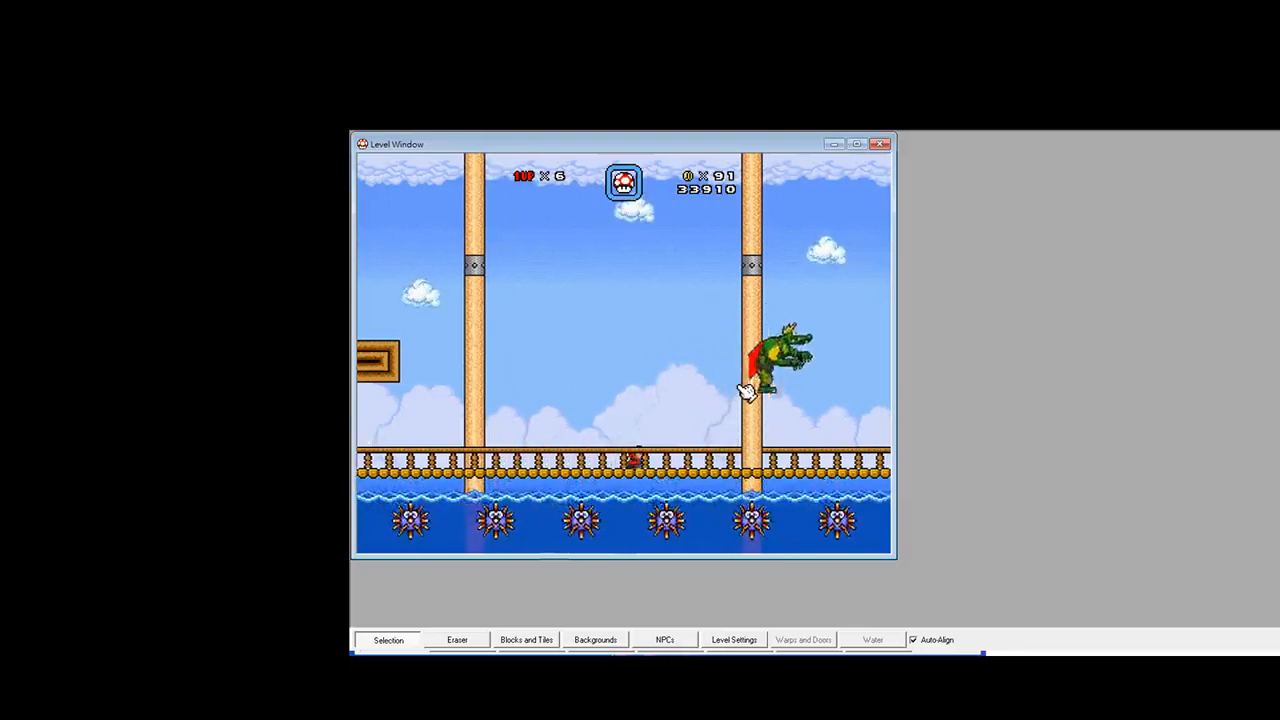
key("Down")
key("Down")
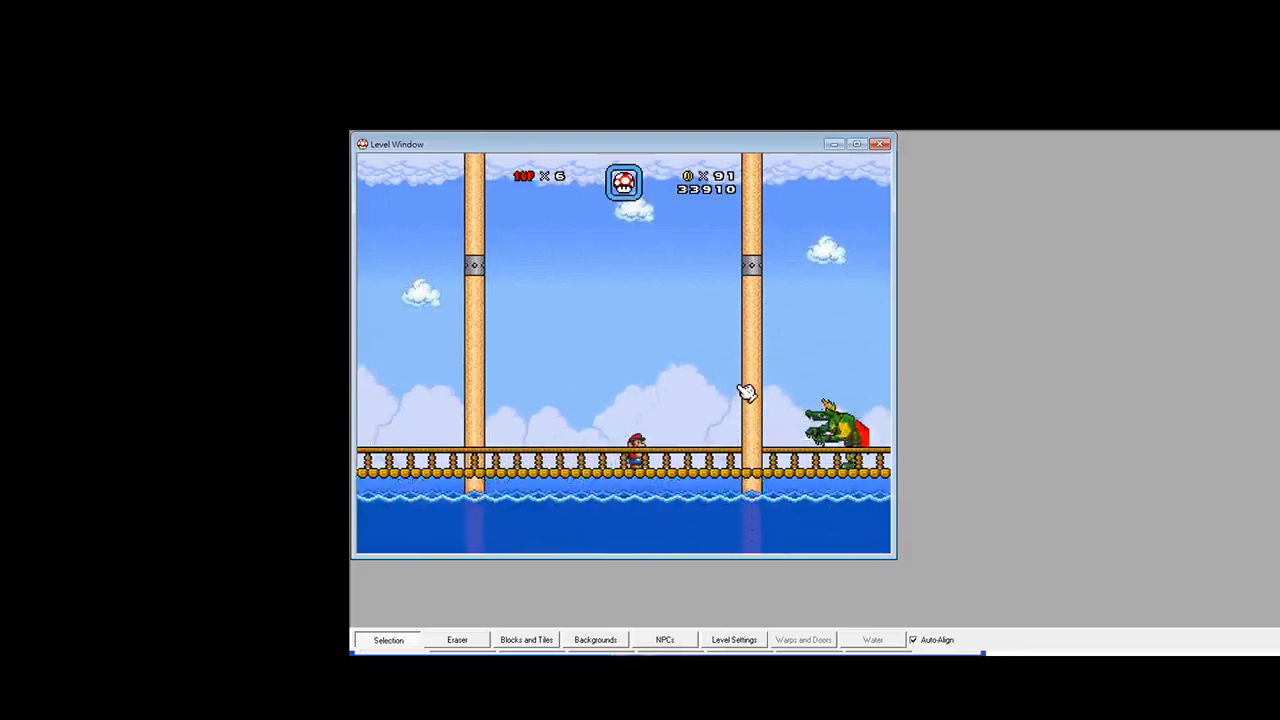
Step: Jump at the crown thrown after the first leaping charge to send it back into King K Rool
key("Left")
key("z")
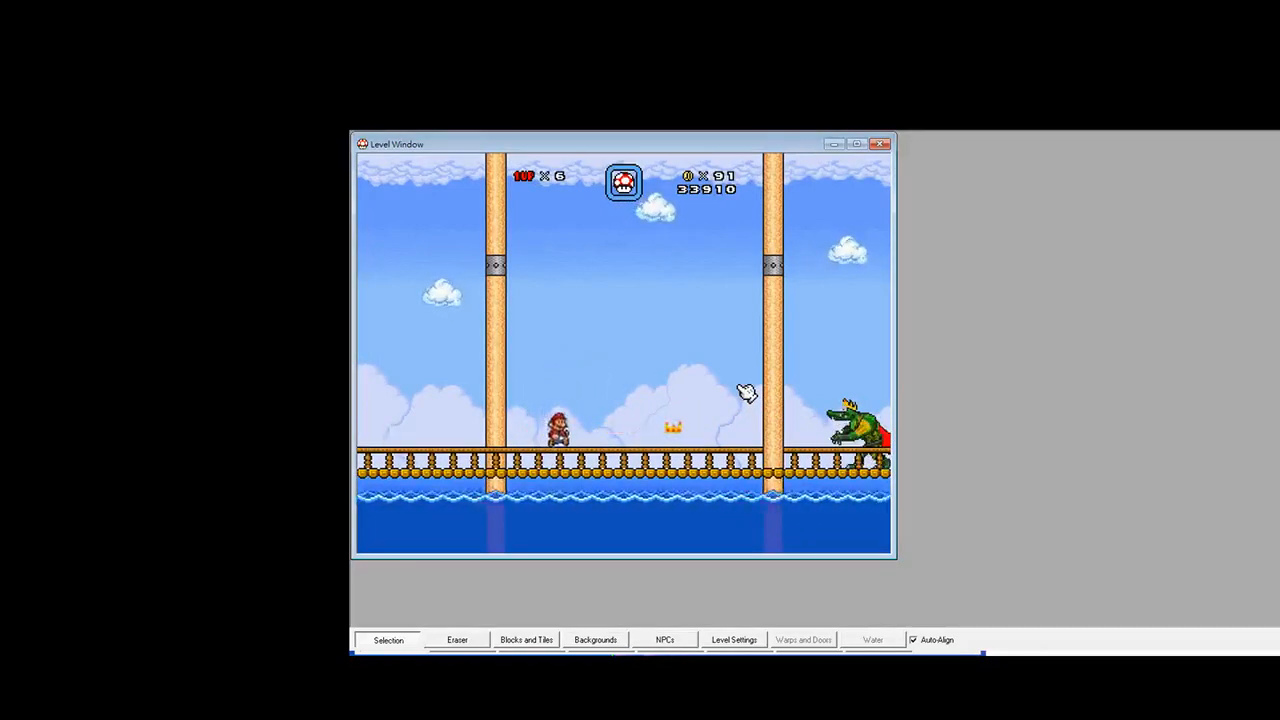
key("z")
key("Left")
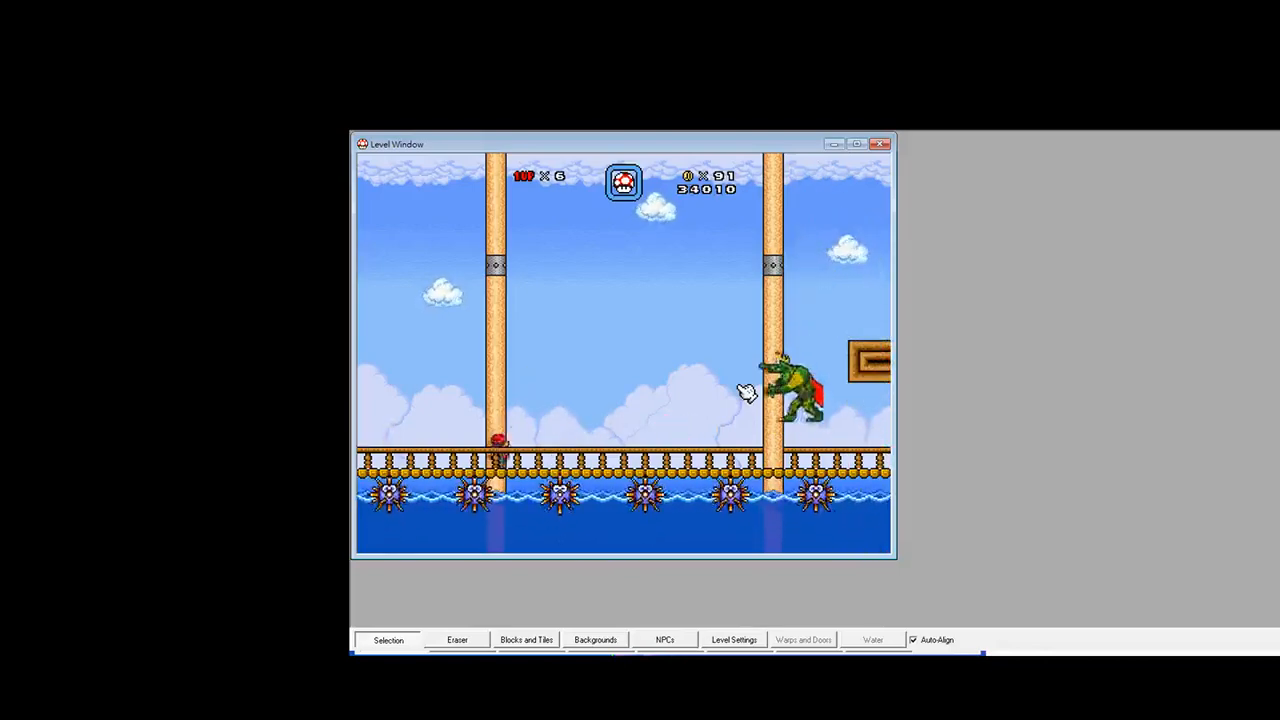
Step: Run beneath King K Rool as he starts leaping back across the deck
key("z")
key("Right")
key("z")
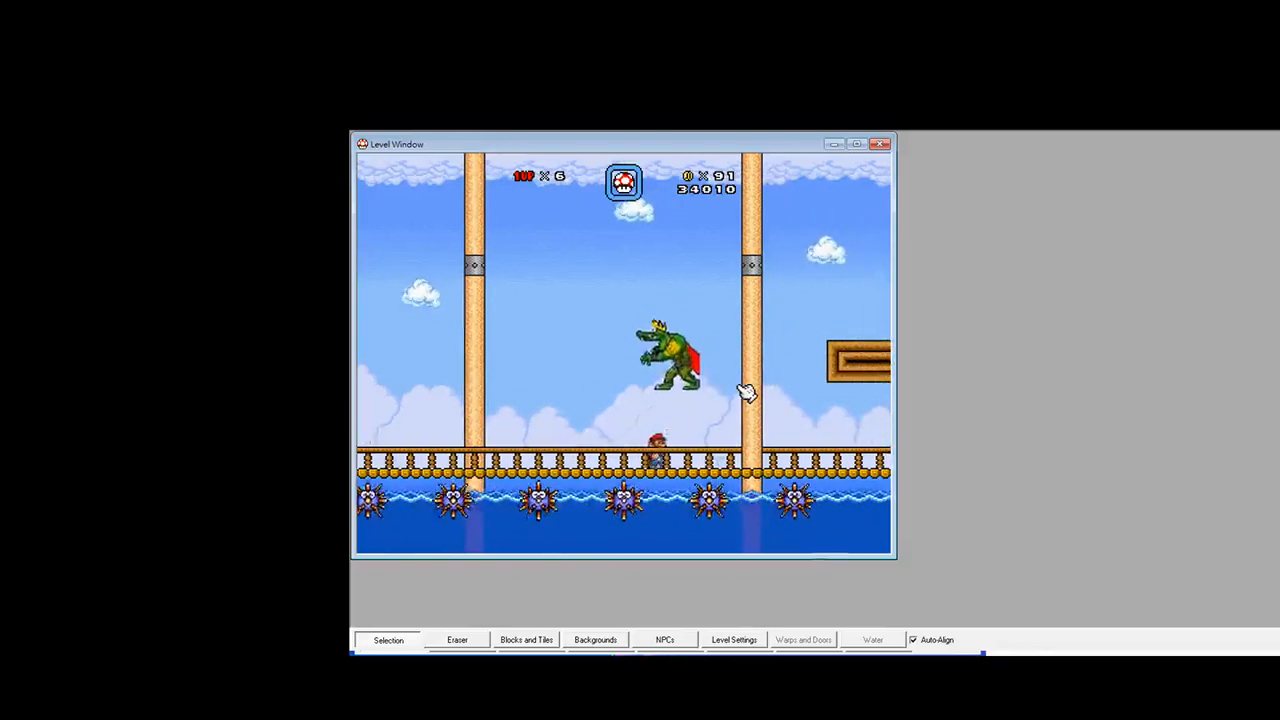
Step: Jump repeatedly toward the mast nearest the floating wooden block while King K Rool leaps away
key("z")
key("Left")
key("a")
key("Right")
key("a")
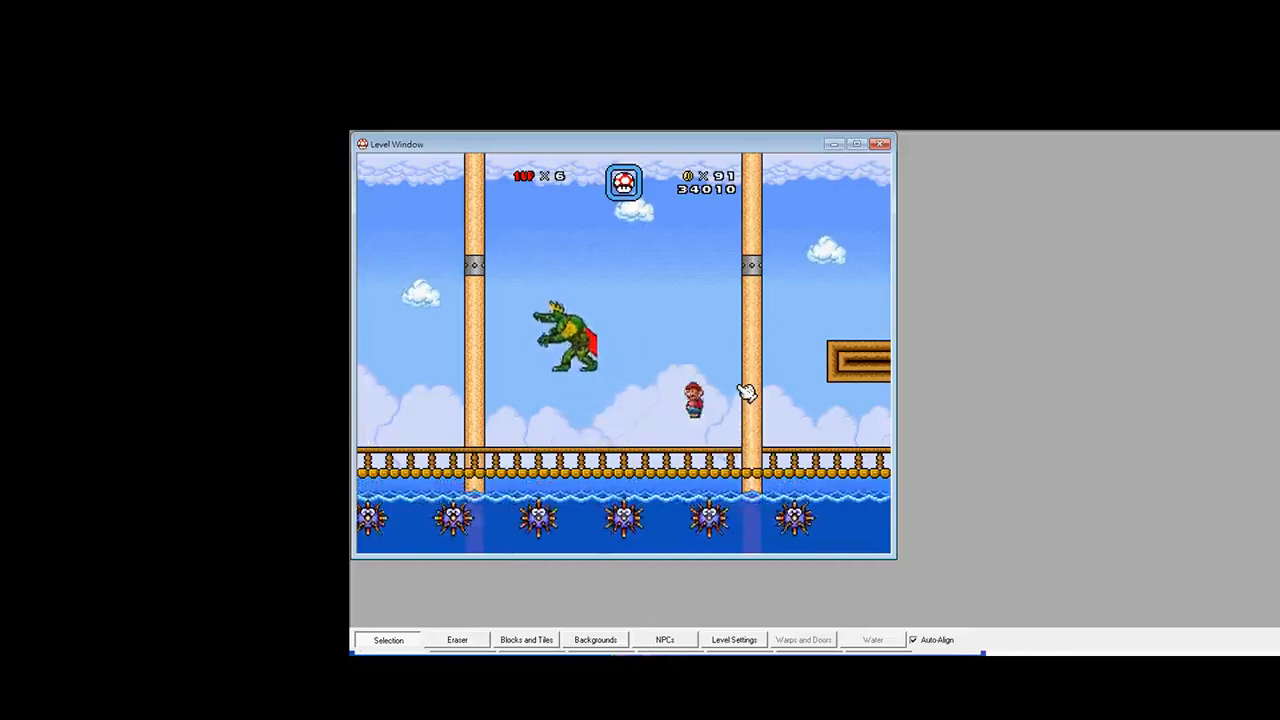
key("Left")
key("a")
key("Right")
key("a")
key("Left")
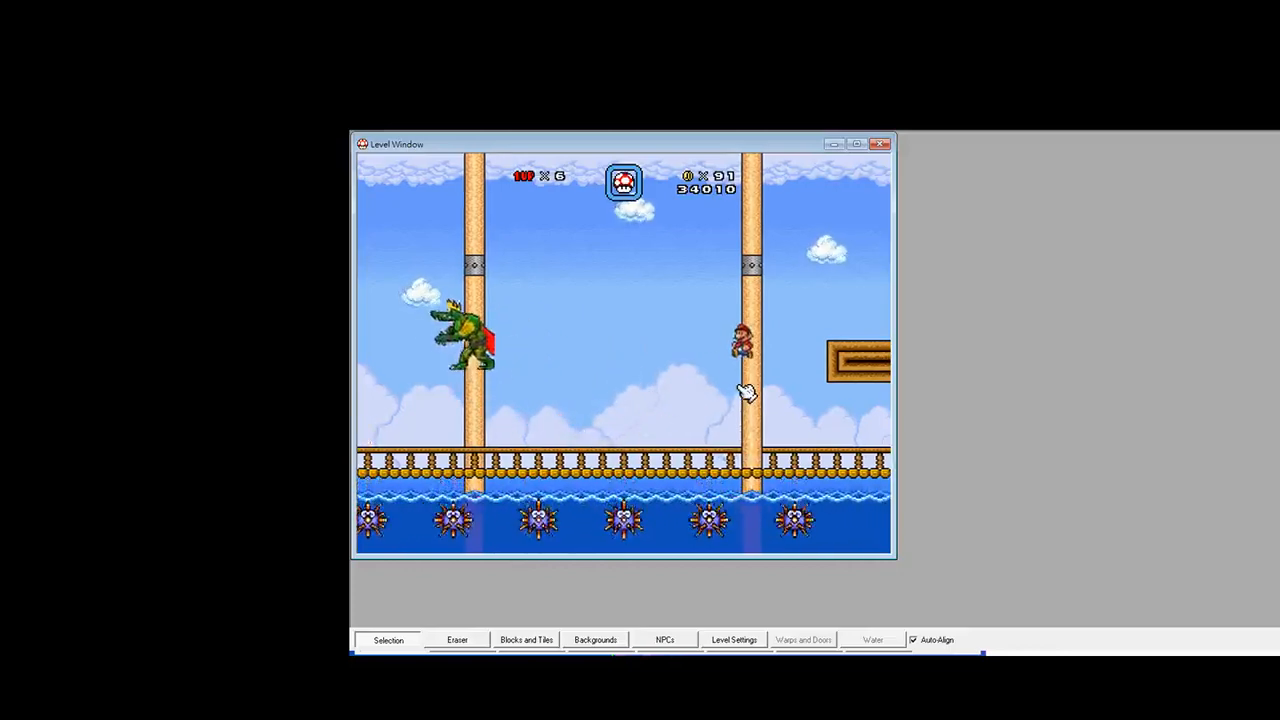
Step: Move onto the small middle deck section between the two gaps and hold position there
key("Left")
key("a")
key("Right")
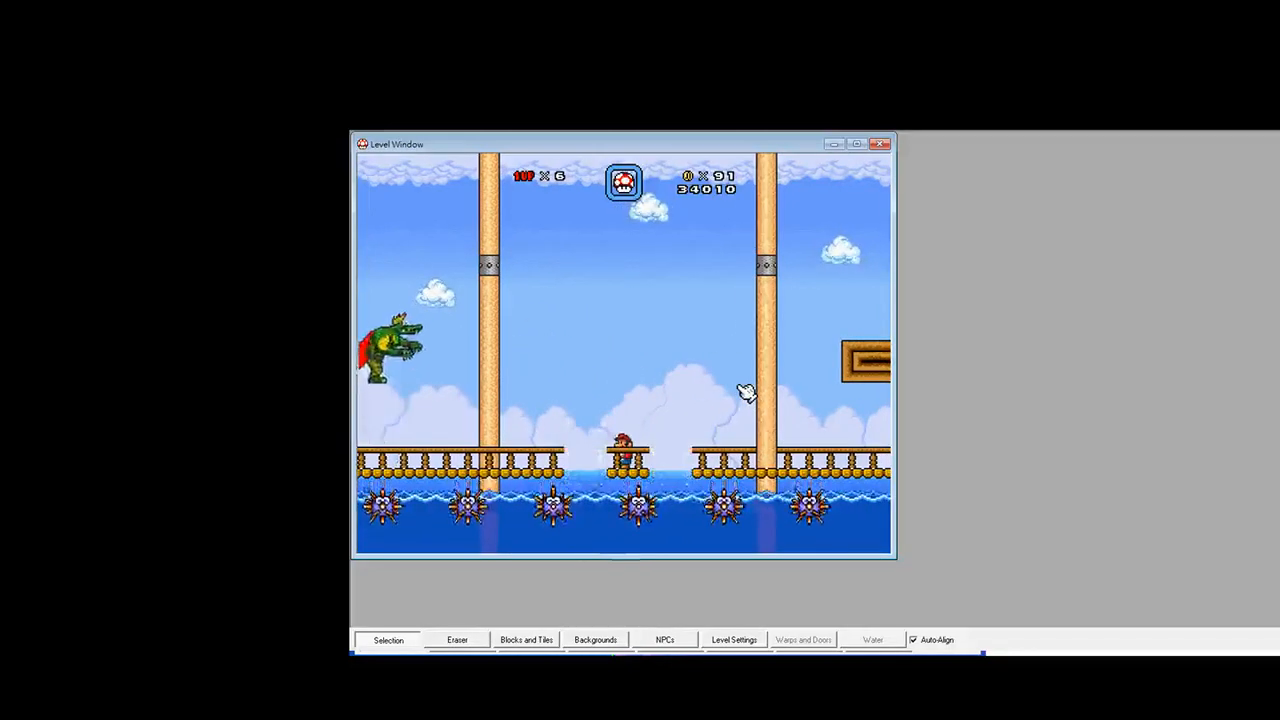
key("Left")
key("a")
key("Right")
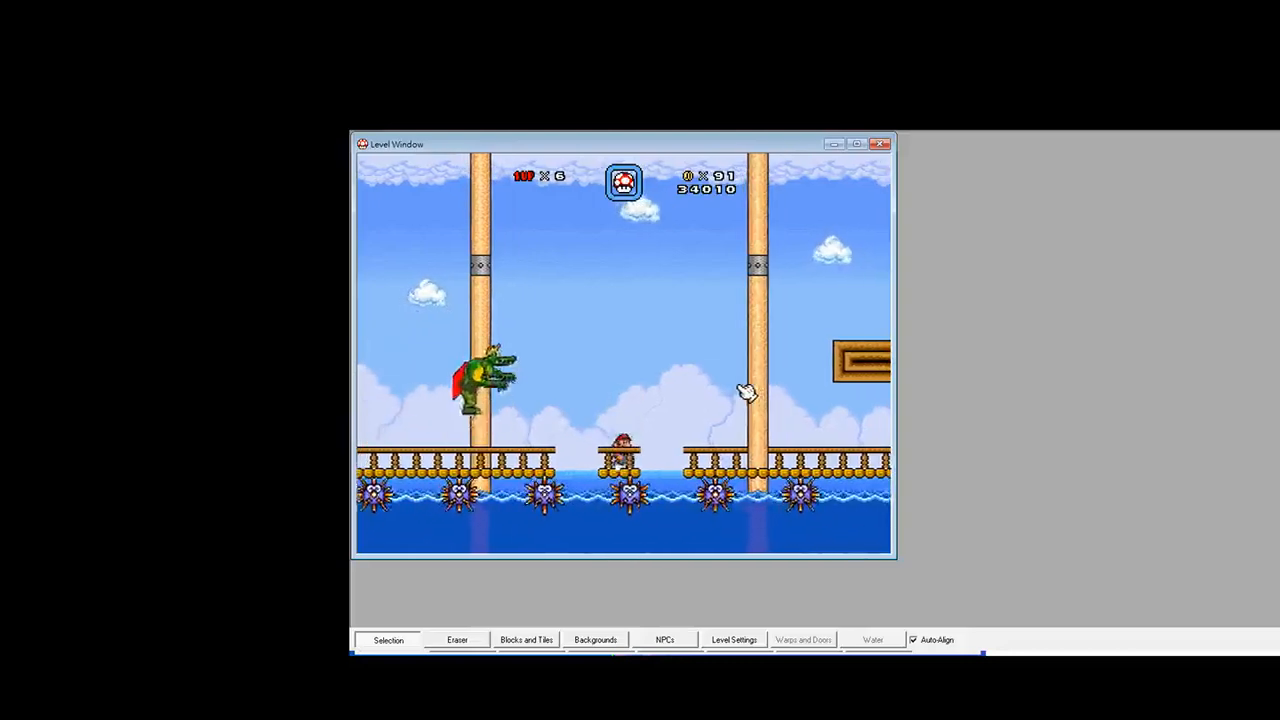
Step: Try to jump over King K Rool at the gap and get back onto the middle deck section
key("Left")
key("z")
key("Right")
key("Left")
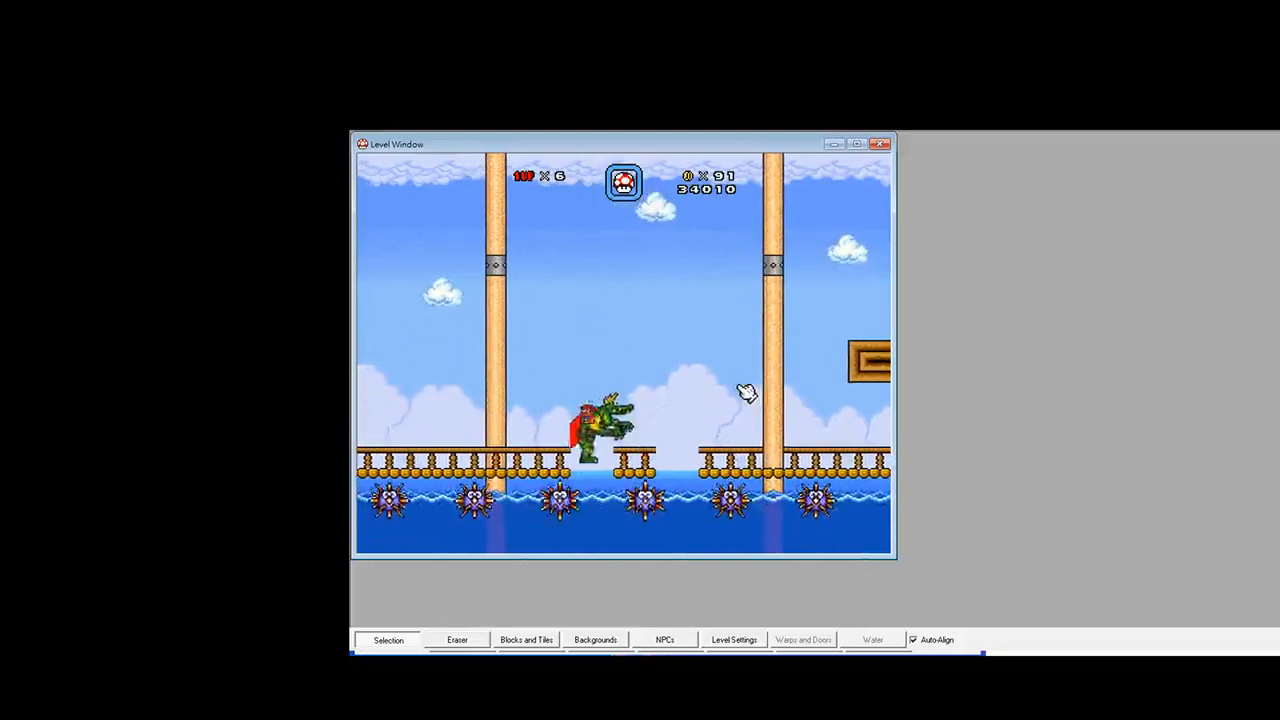
key("Left")
key("z")
key("Right")
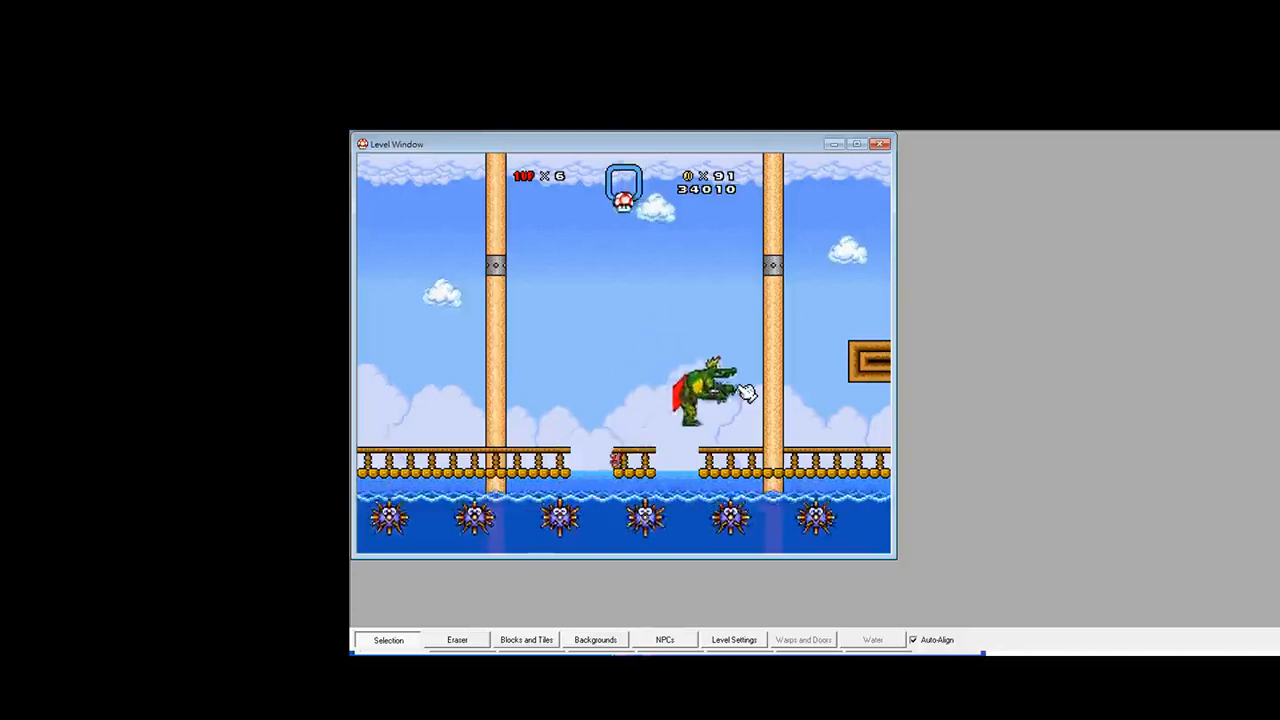
Step: Collect the reserve mushroom falling above the middle deck section
key("Right")
key("Left")
key("z")
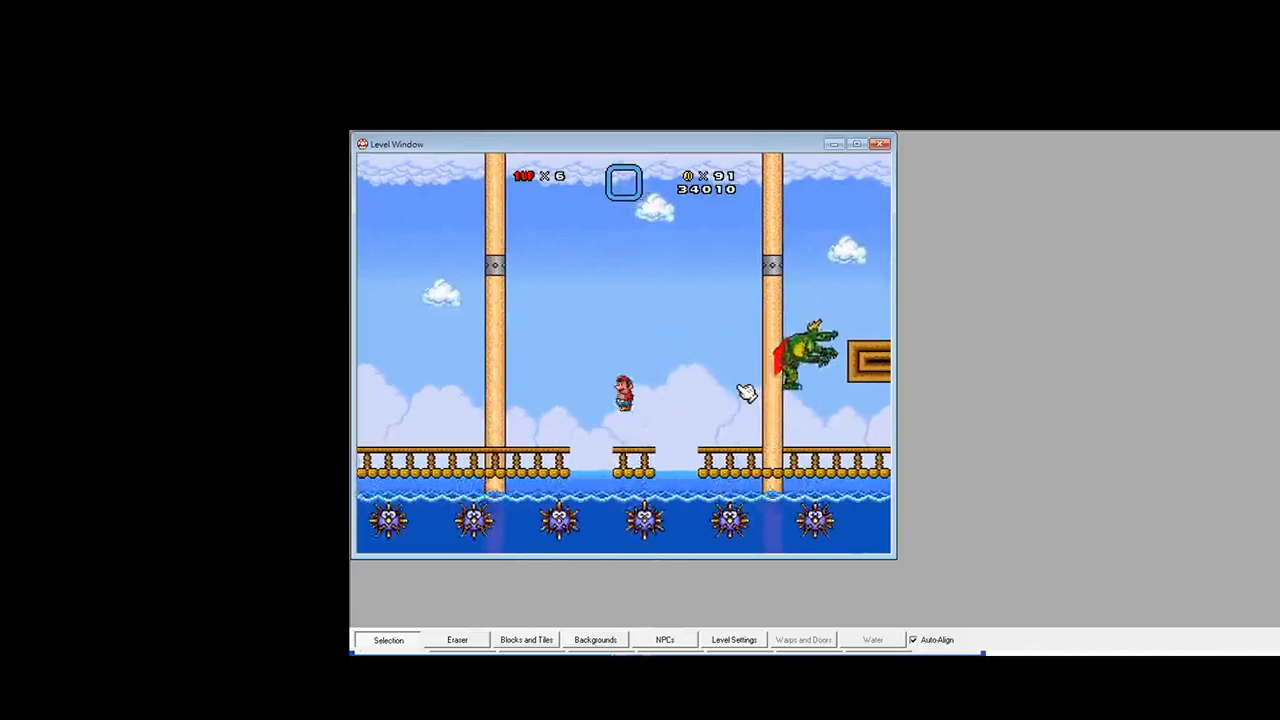
Step: Evade King K Rool's return leap while staying on the middle deck section
key("z")
key("Right")
key("Left")
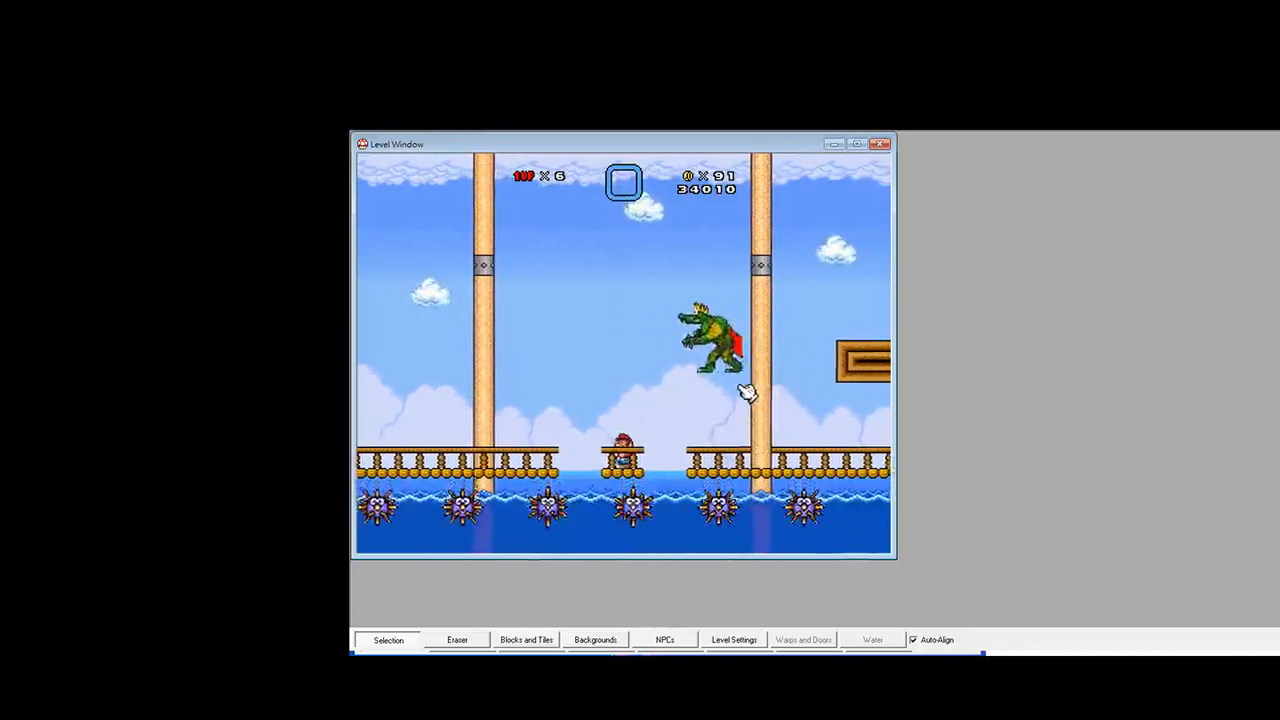
key("Left")
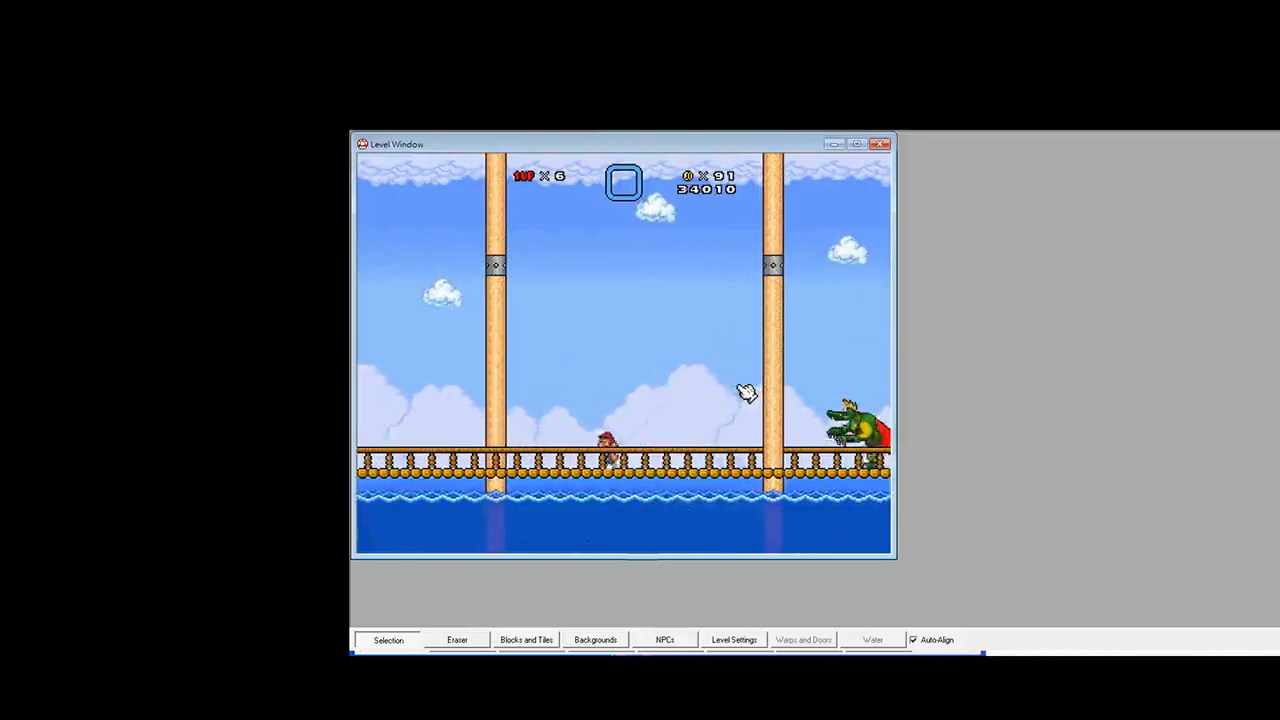
Step: Return the crown thrown after the split-deck attack to hit King K Rool
key("Right")
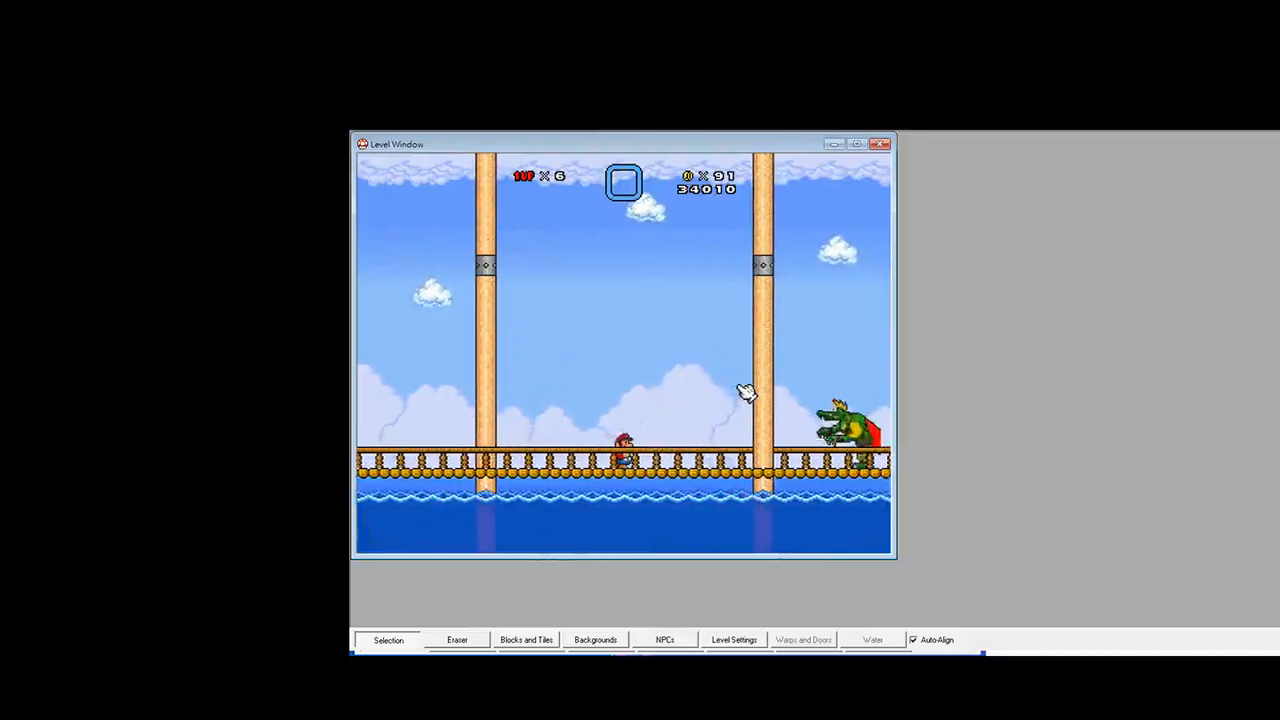
key("z")
key("Left")
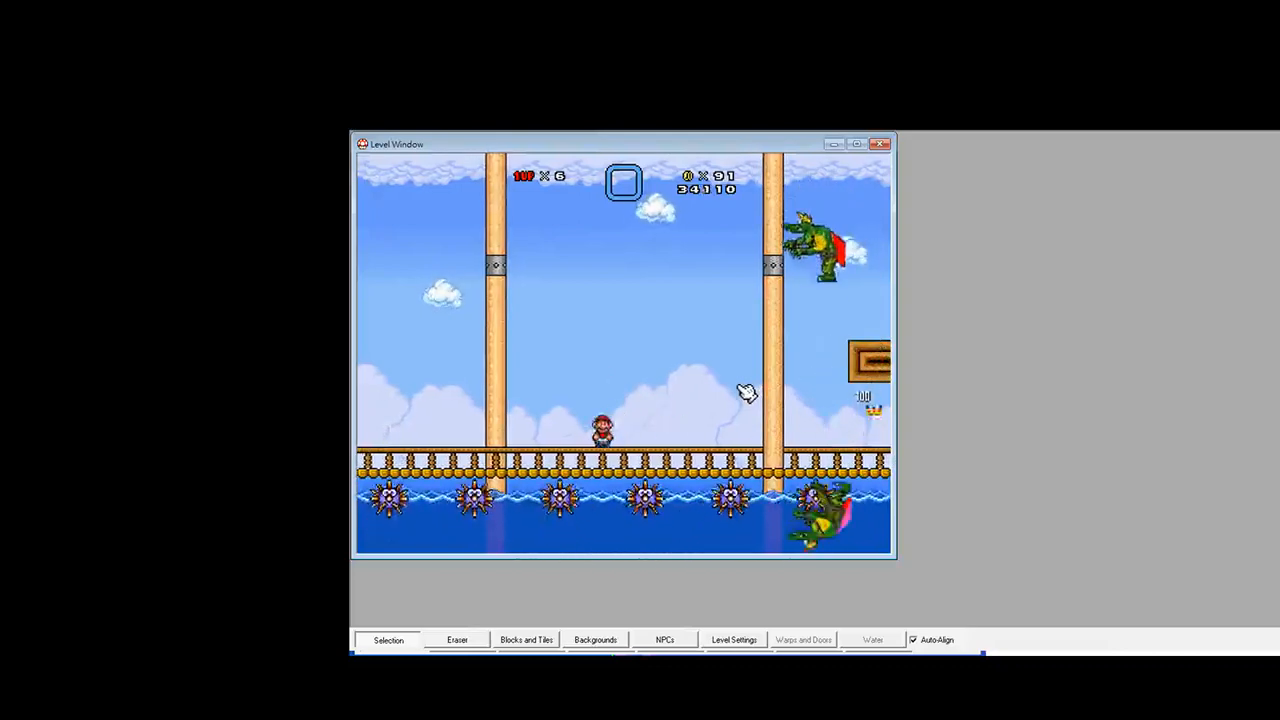
Step: Retreat behind the mast farthest from King K Rool as he begins another leaping charge
key("Left")
key("z")
key("Right")
key("Left")
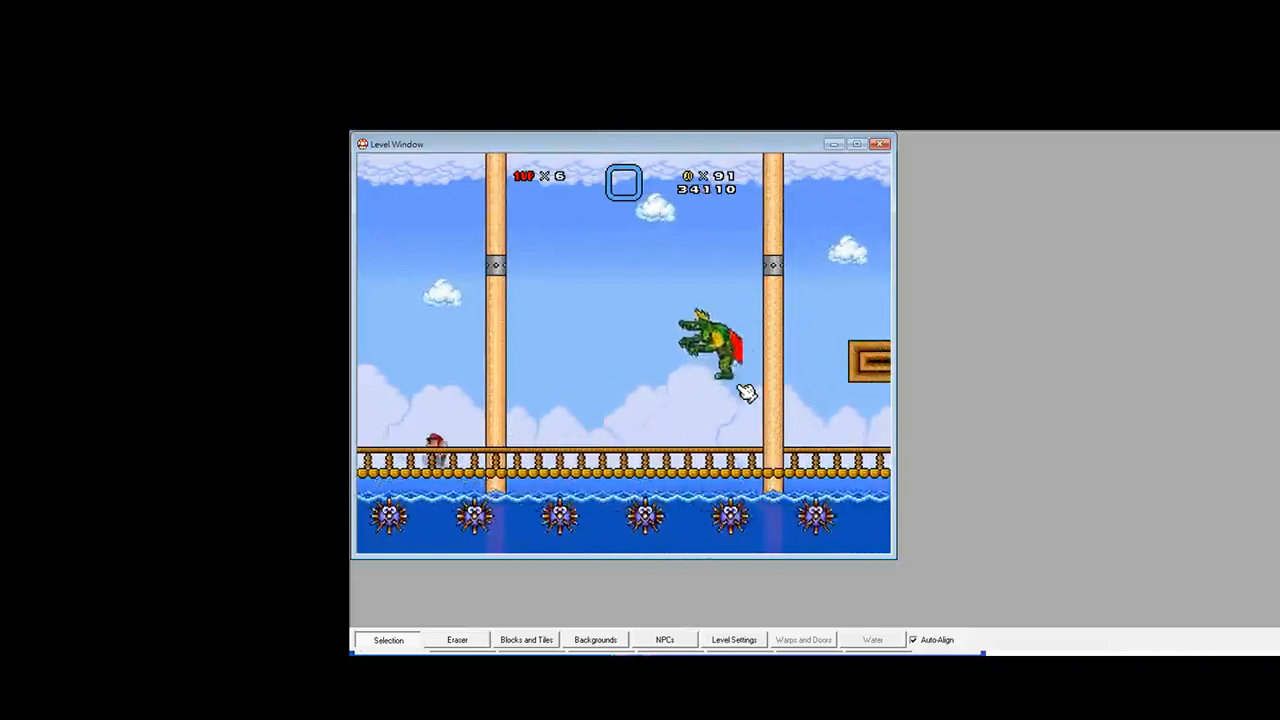
Step: Run beneath the leaping King K Rool and jump away toward the opposite mast
key("Right")
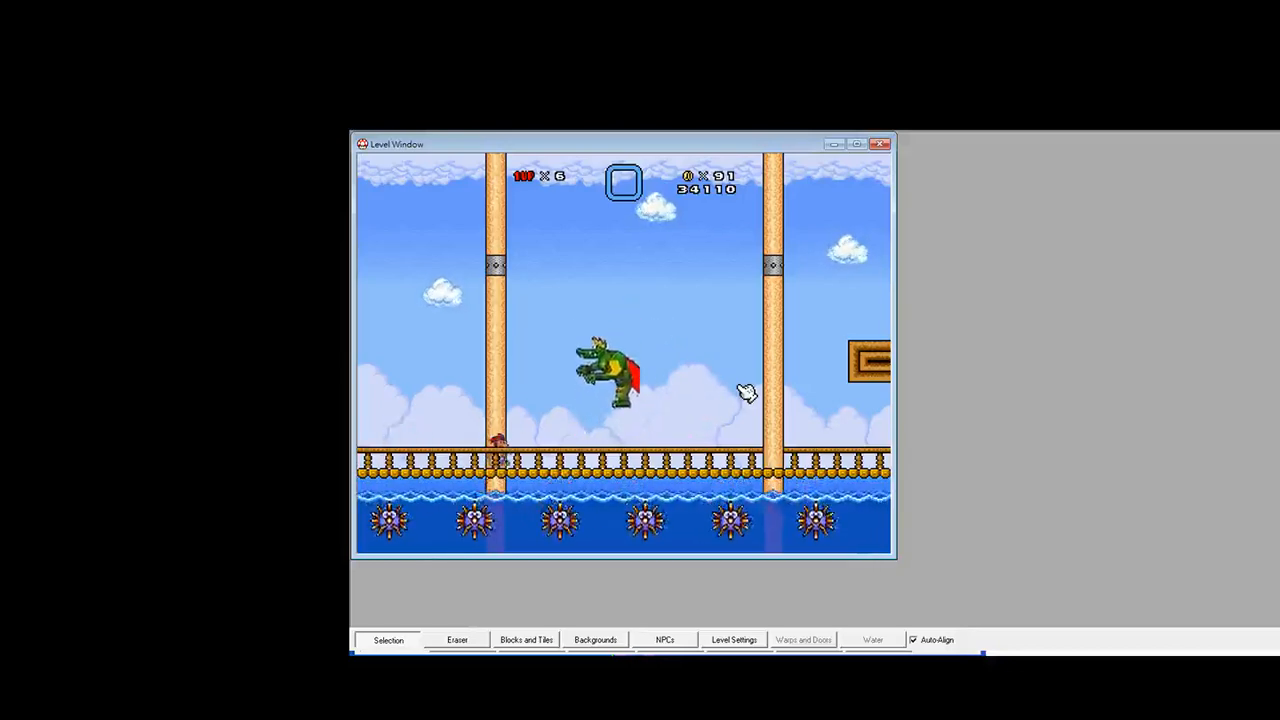
key("Left")
key("z")
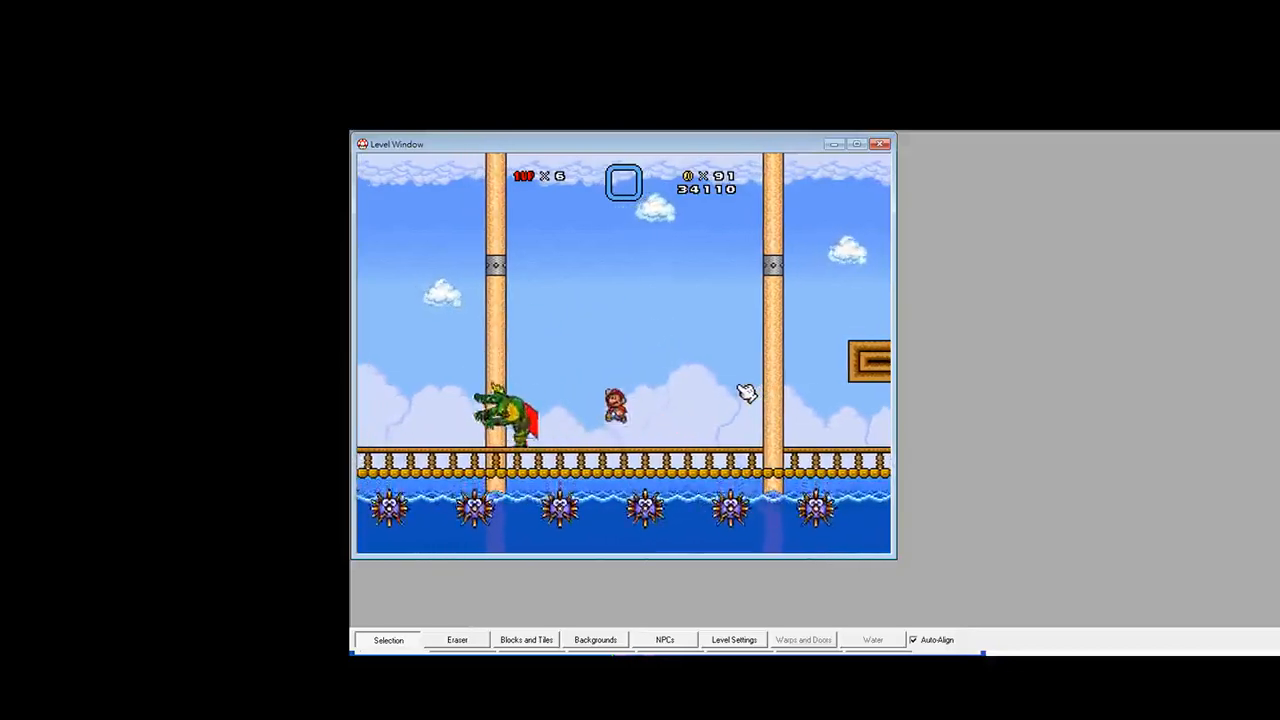
key("Right")
key("z")
key("Right")
key("z")
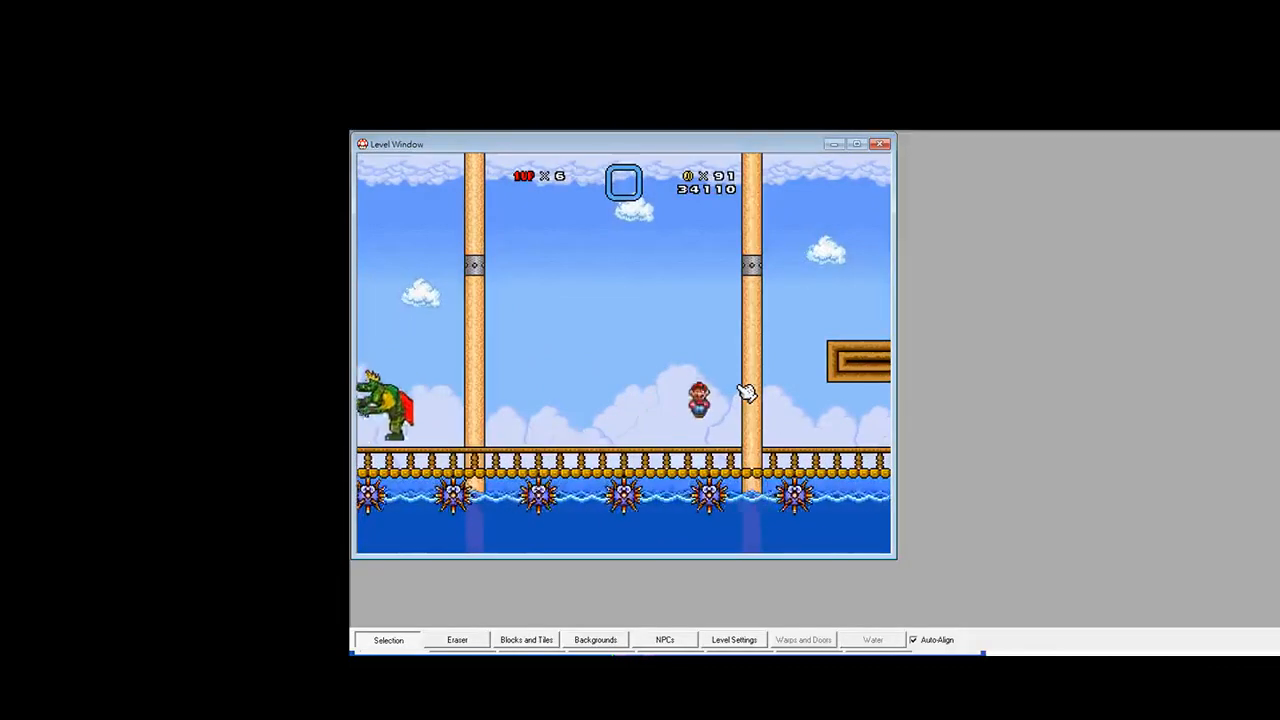
Step: Hop onto the middle deck section, then cross the gap and run past the mast ahead of King K Rool
key("z")
key("Left")
key("z")
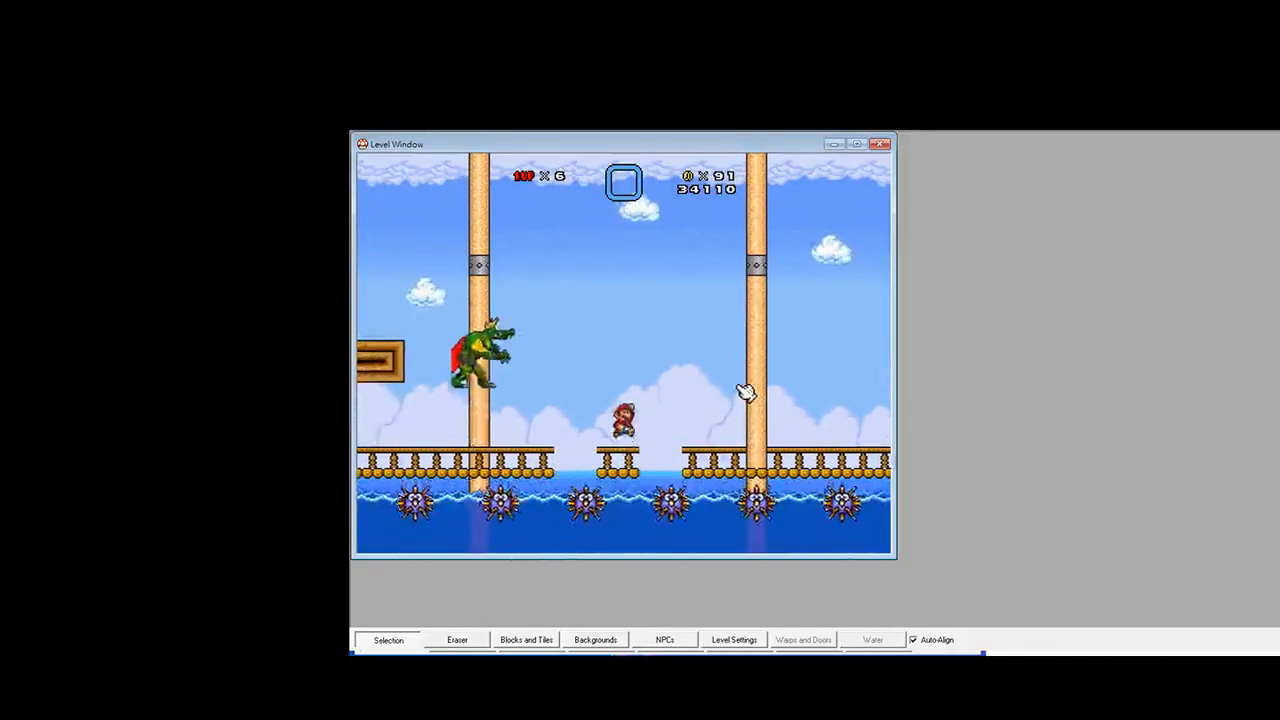
key("Right")
key("z")
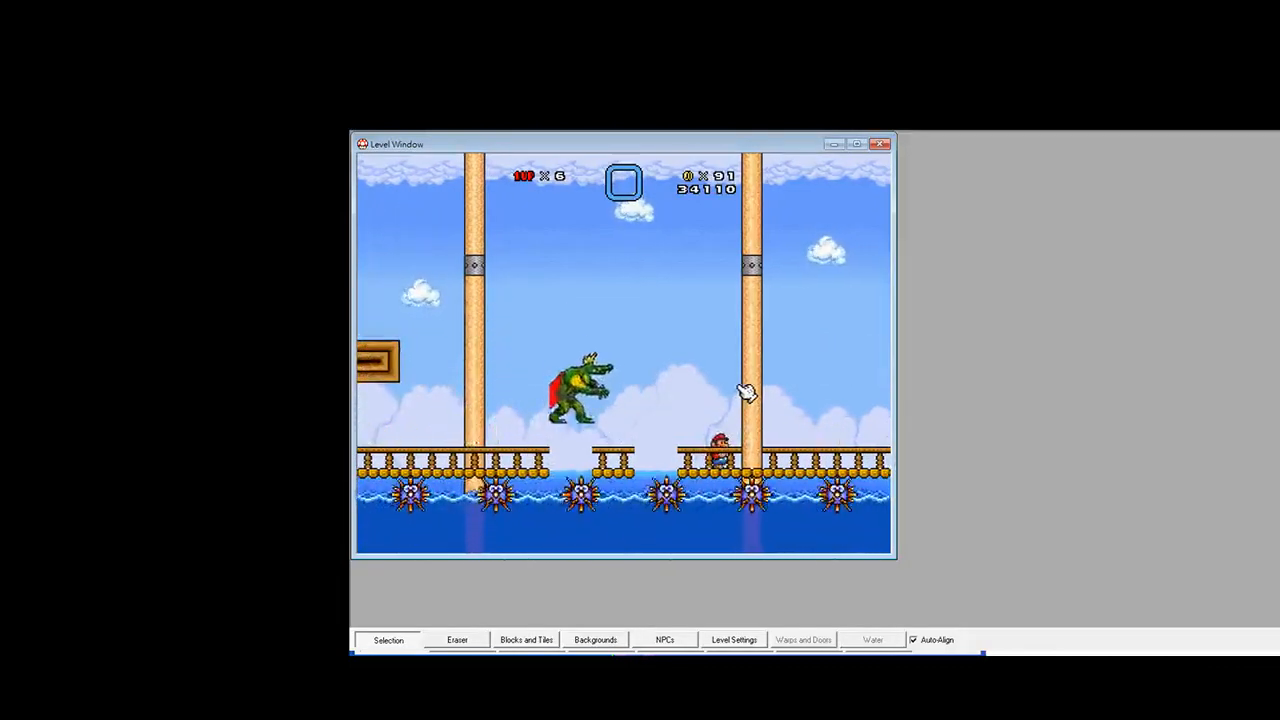
key("Right")
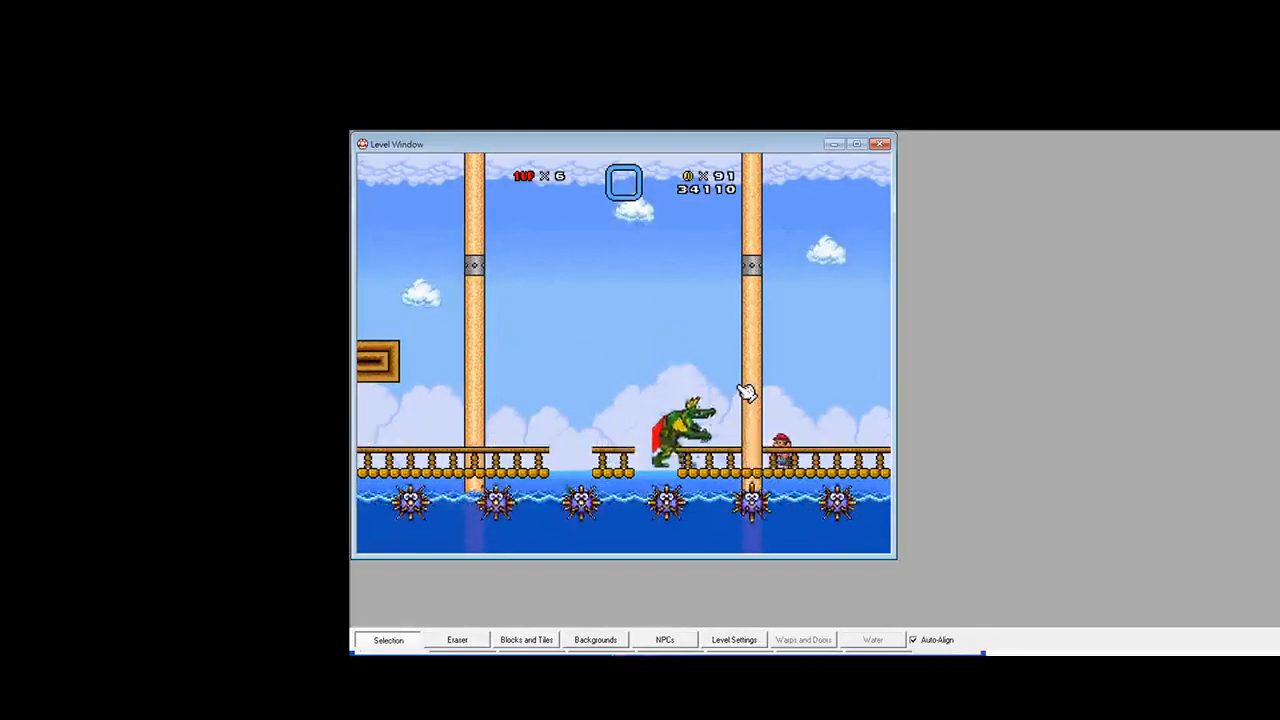
Step: Jump back across the gap onto the middle deck section as King K Rool passes
key("Left")
key("z")
key("Left")
key("Right")
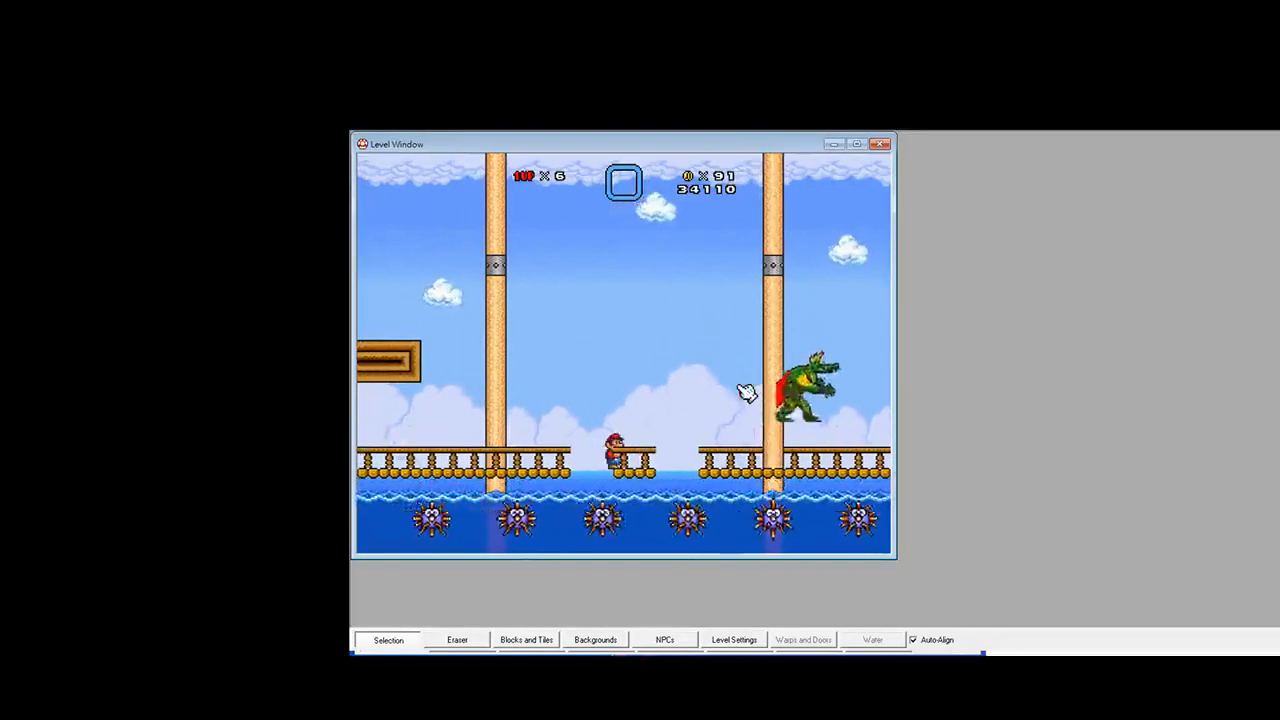
Step: Jump in place on the middle deck section while the deck breaks into small platforms
key("Right")
key("z")
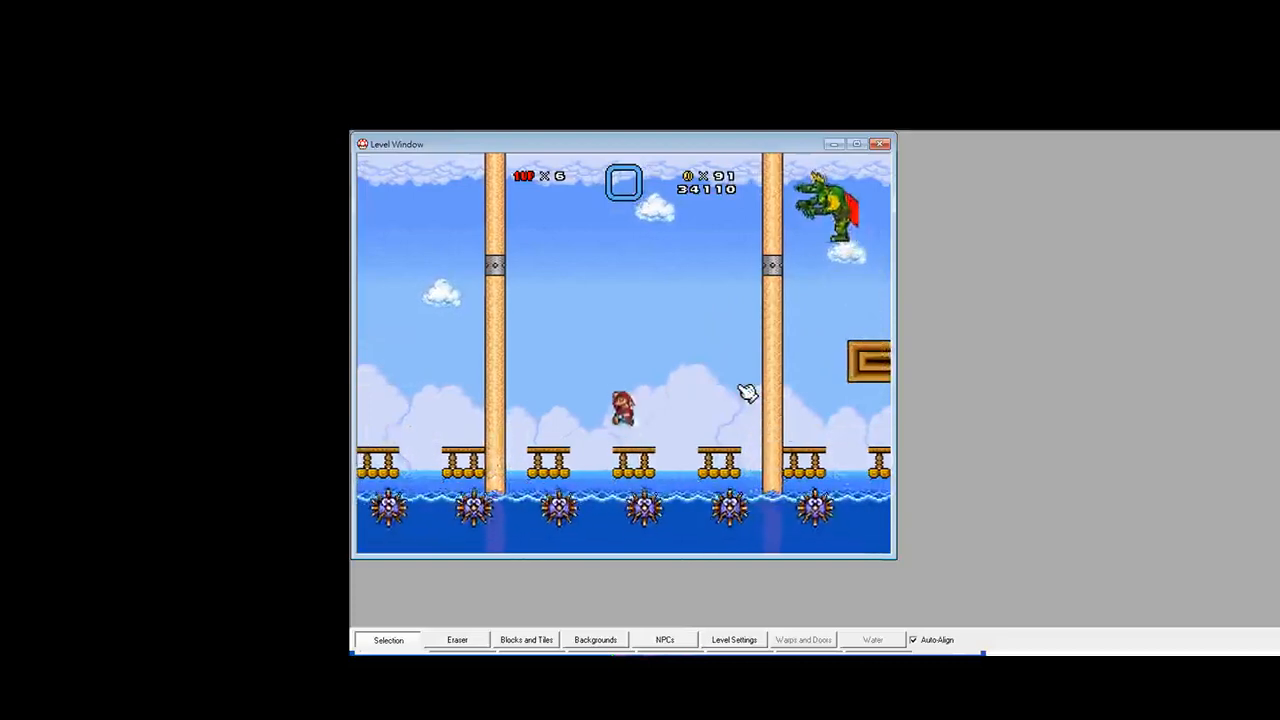
key("Left")
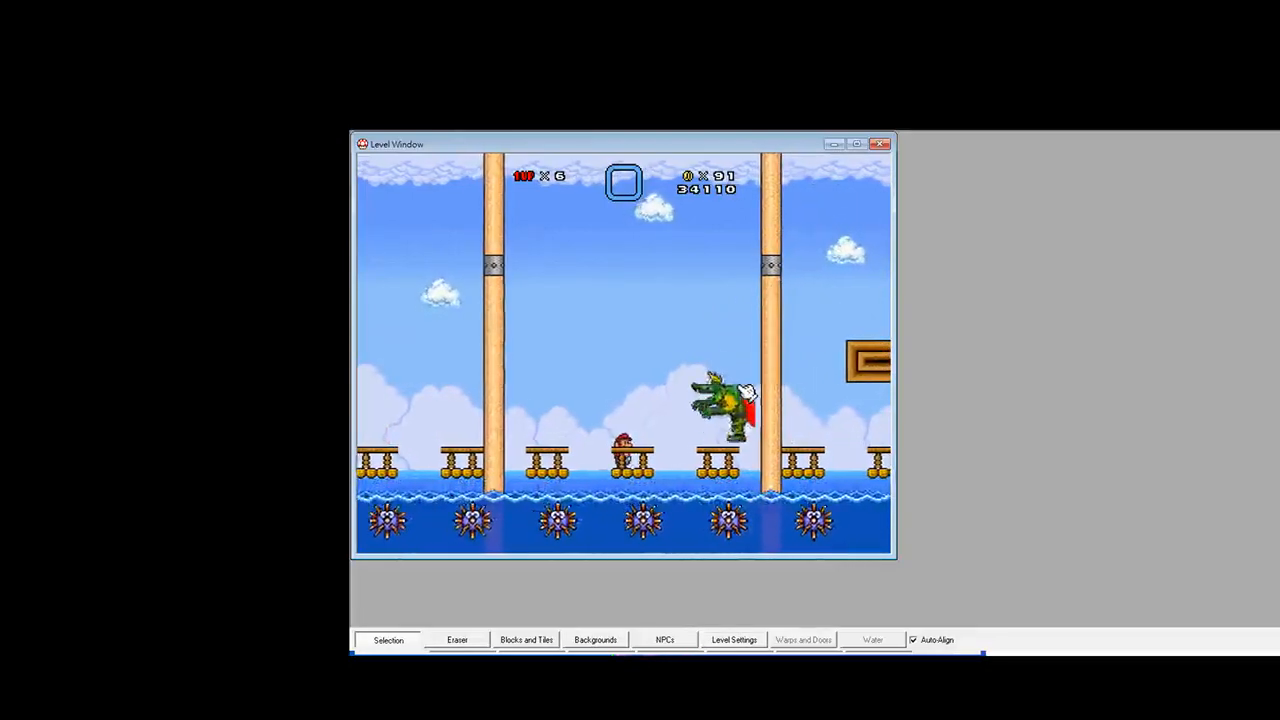
Step: Pass beneath the leaping King K Rool and land on the small platform near the mast he came from
key("Right")
key("z")
key("Left")
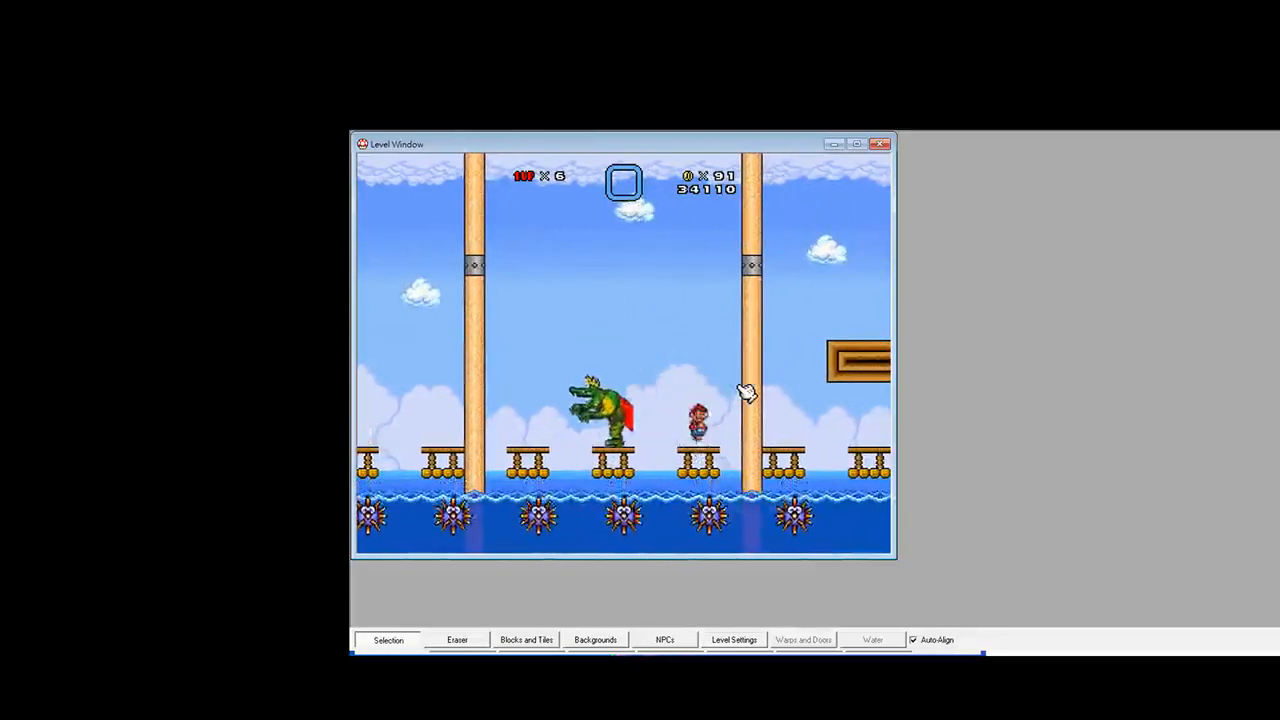
key("z")
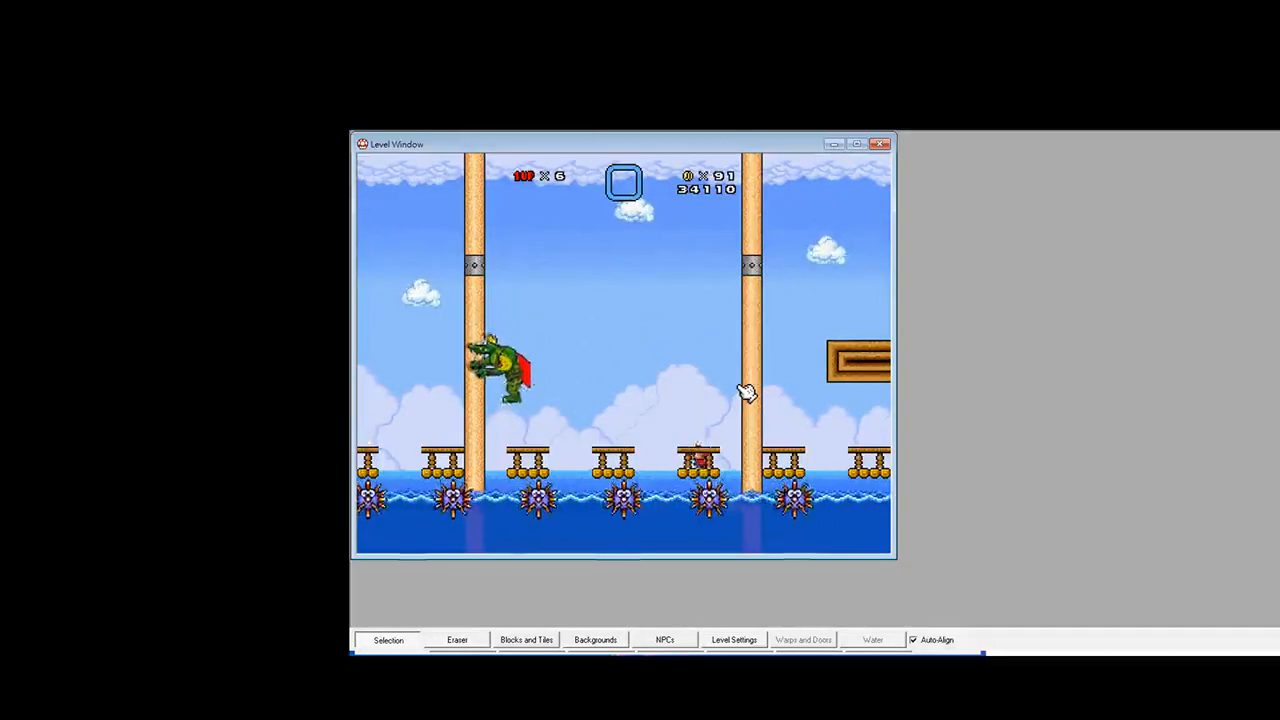
Step: Jump across the small platforms behind King K Rool toward the opposite mast, stopping short of it and heading back to mid-deck
key("z")
key("Left")
key("Left")
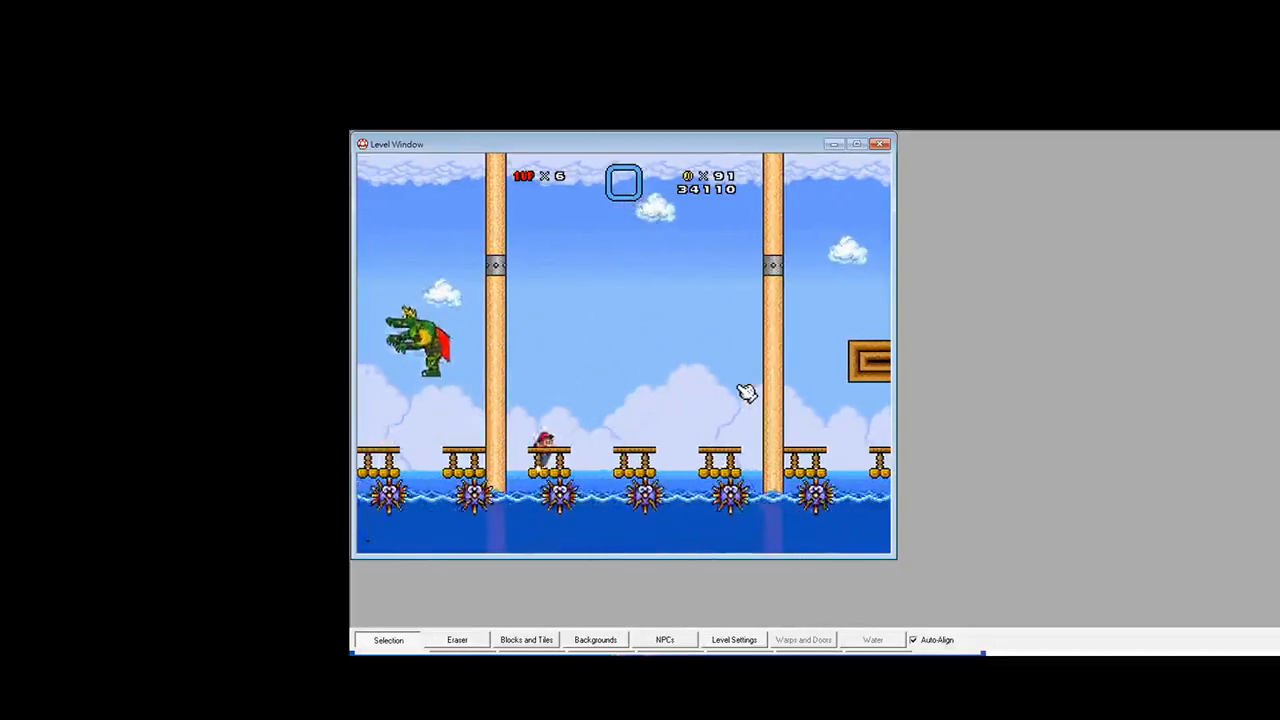
key("z")
key("Right")
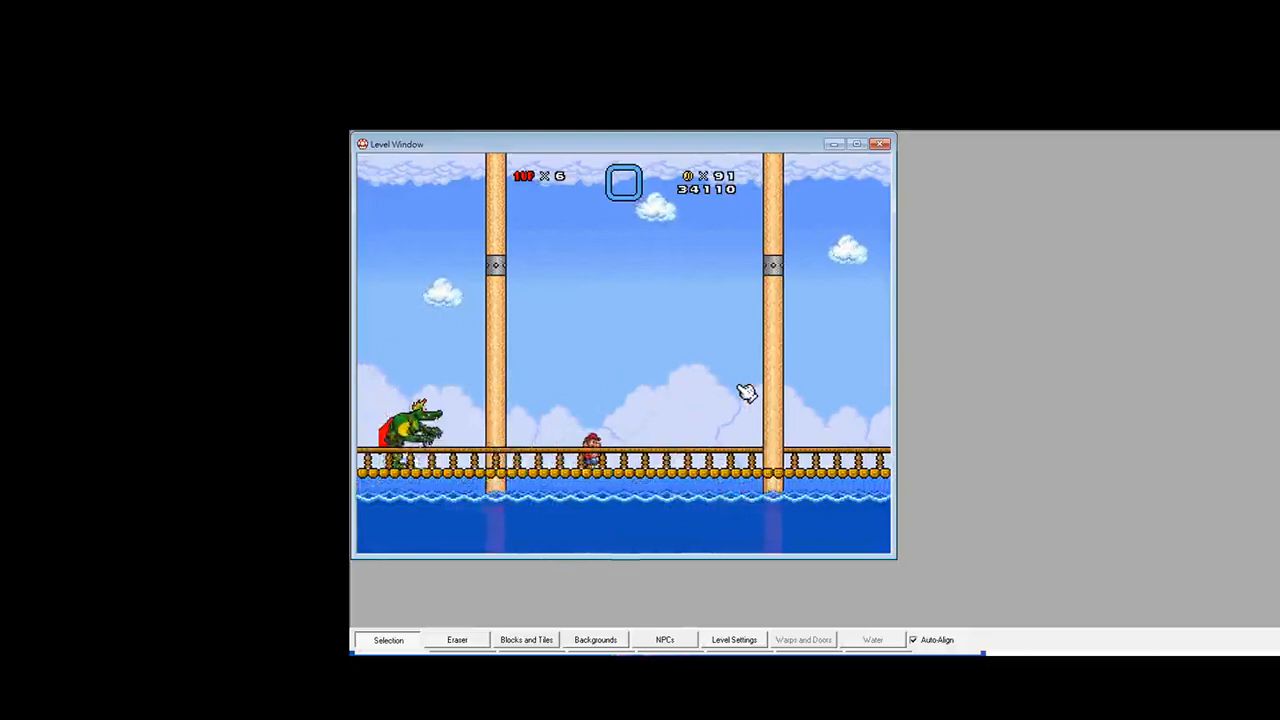
Step: Jump over King K Rool's thrown crown, pick it up and carry it back to hit him with it
key("z")
key("Right")
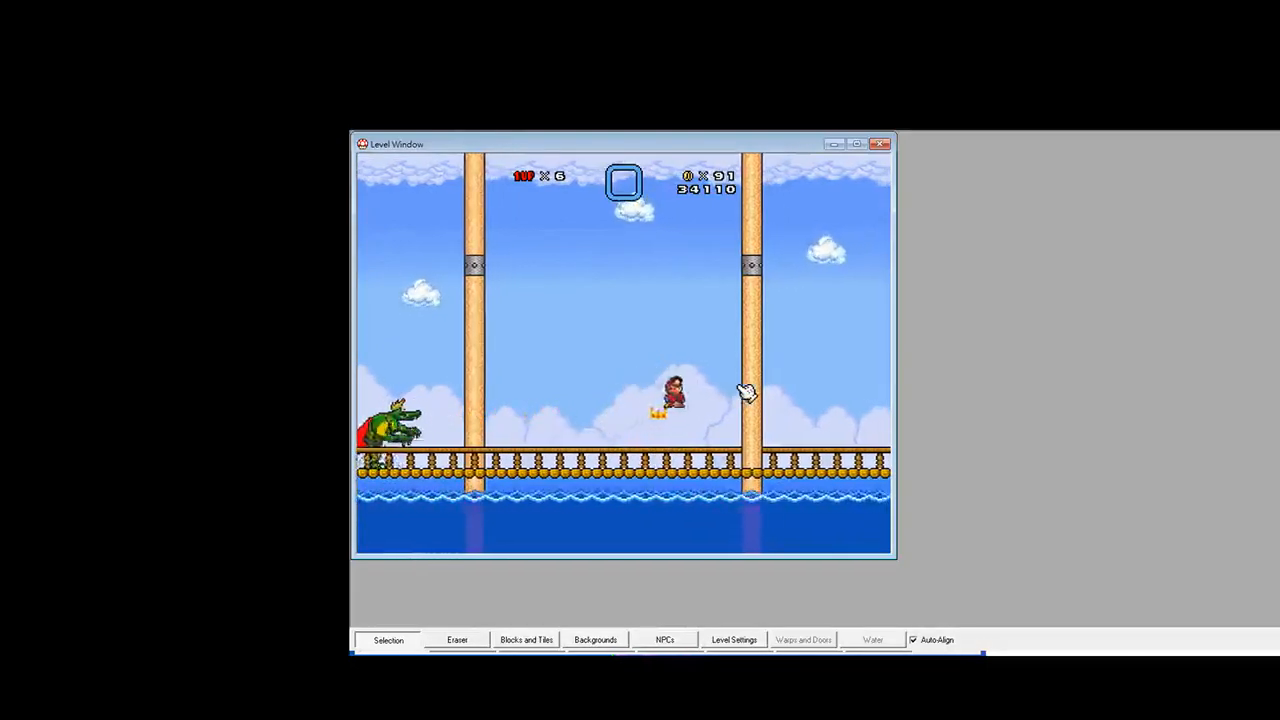
key("Left")
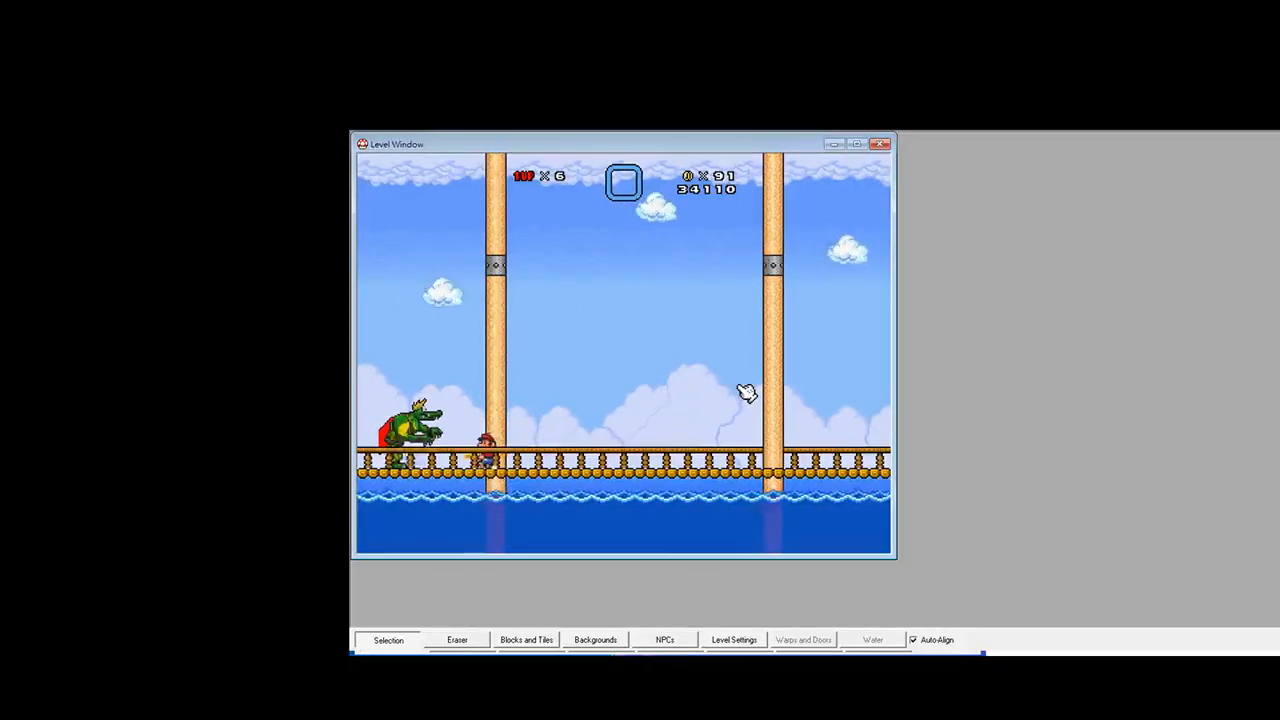
key("Left")
key("z")
key("Right")
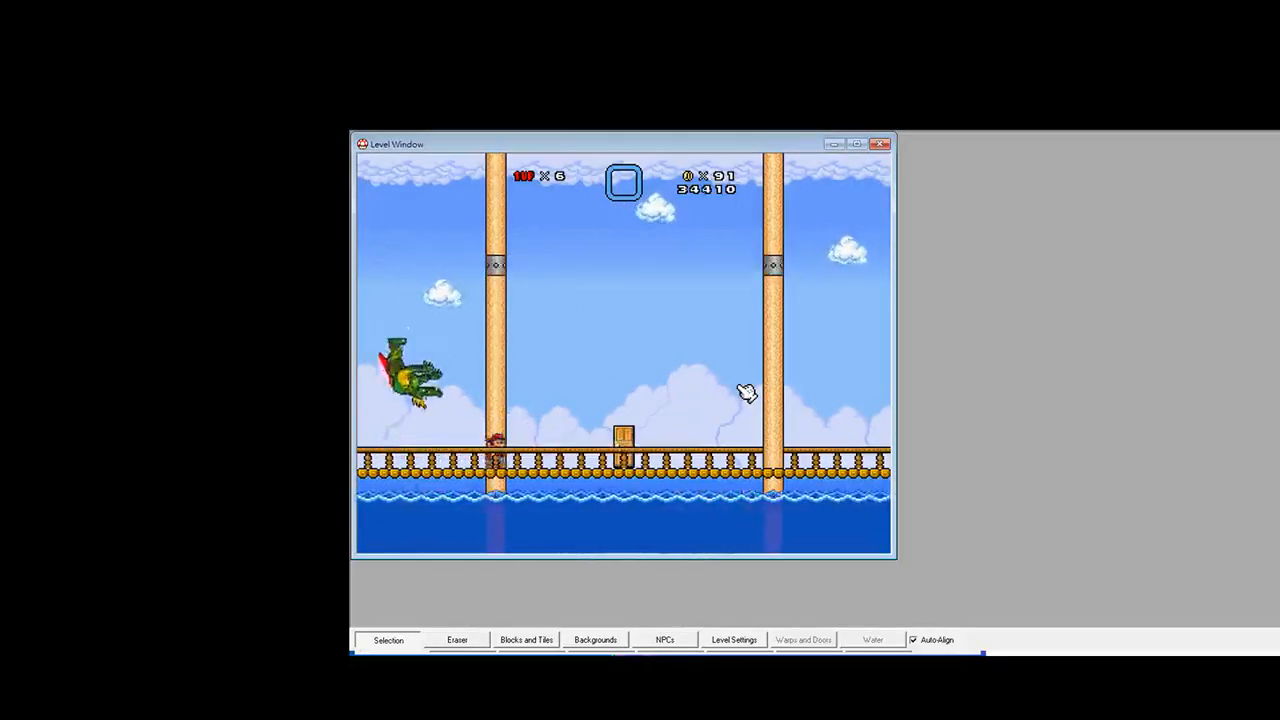
Step: Go through the door in the middle of the deck, talk to Donkey Kong and dismiss his message
key("Right")
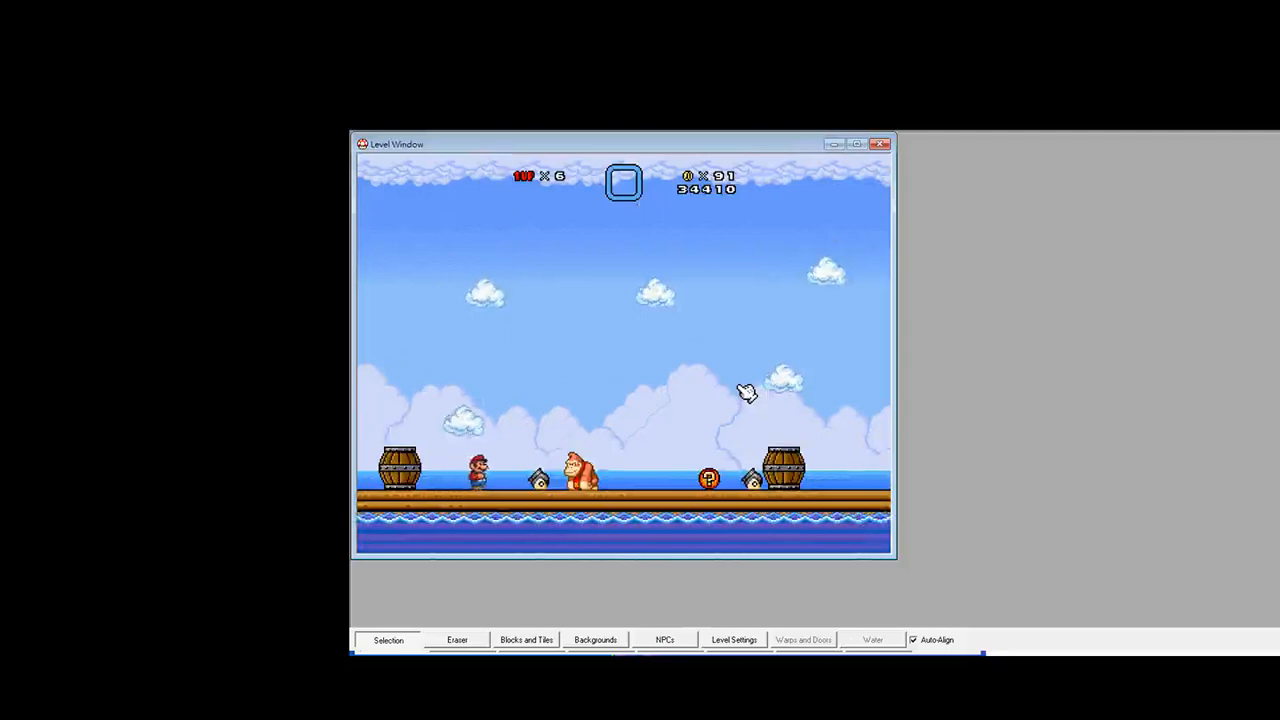
key("Up")
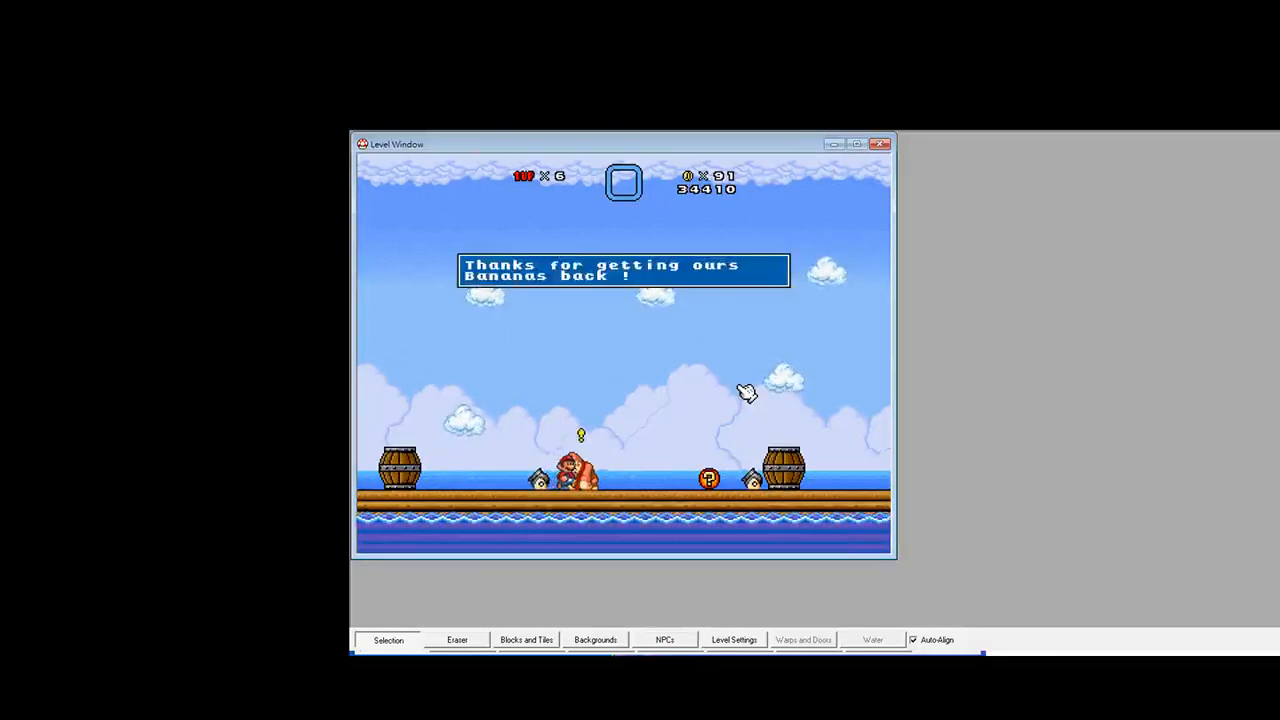
key("z")
Step: Collect the question-mark orb near the far barrel and end the playtest, returning to the editor
key("Right")
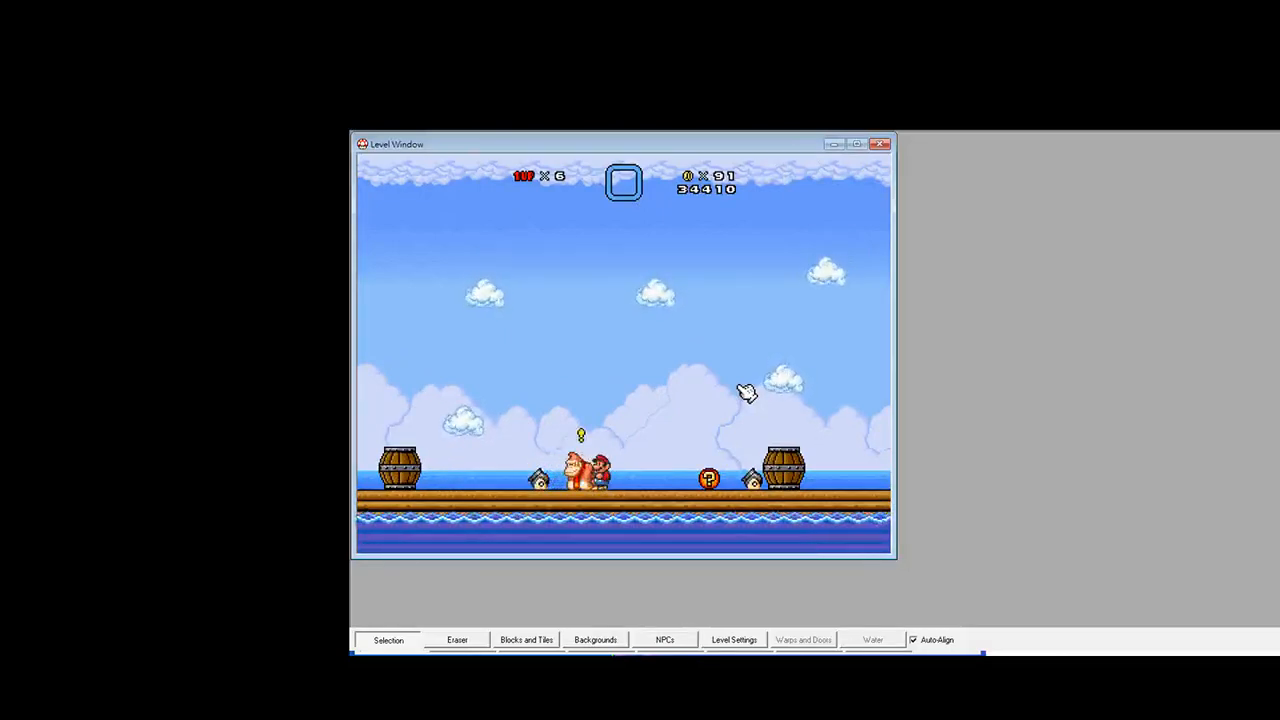
key("Right")
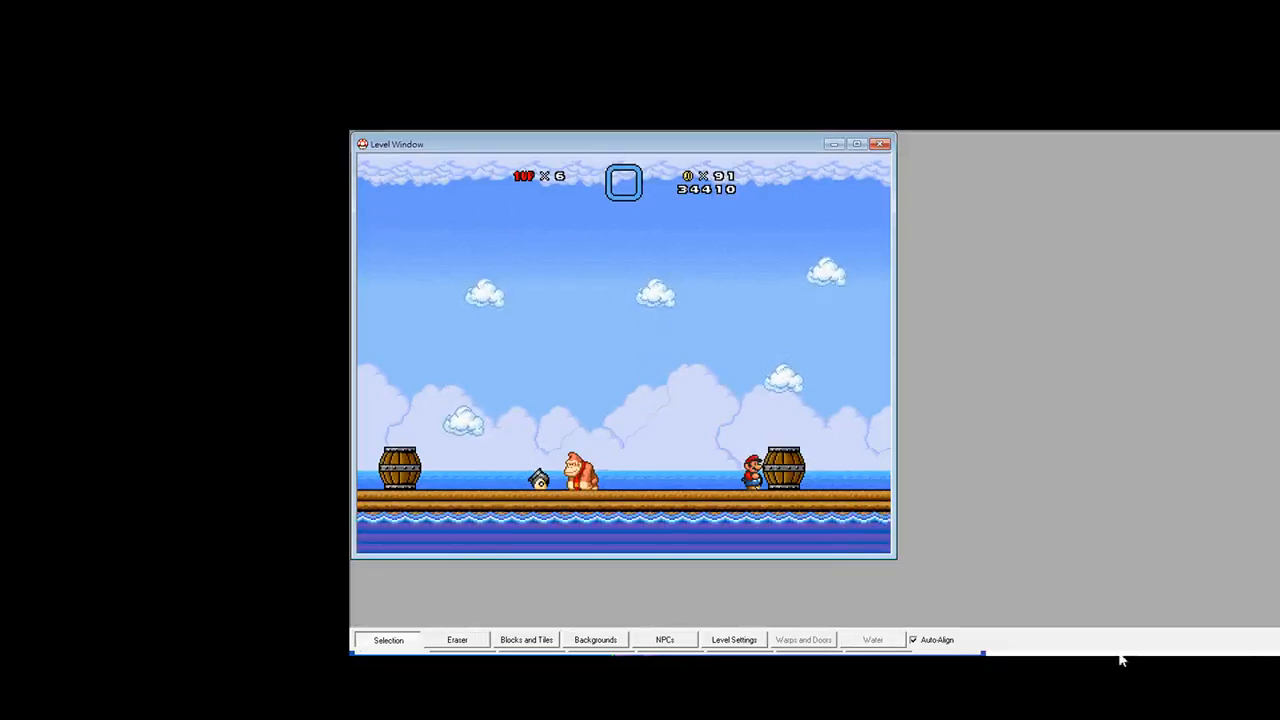
key("Escape")
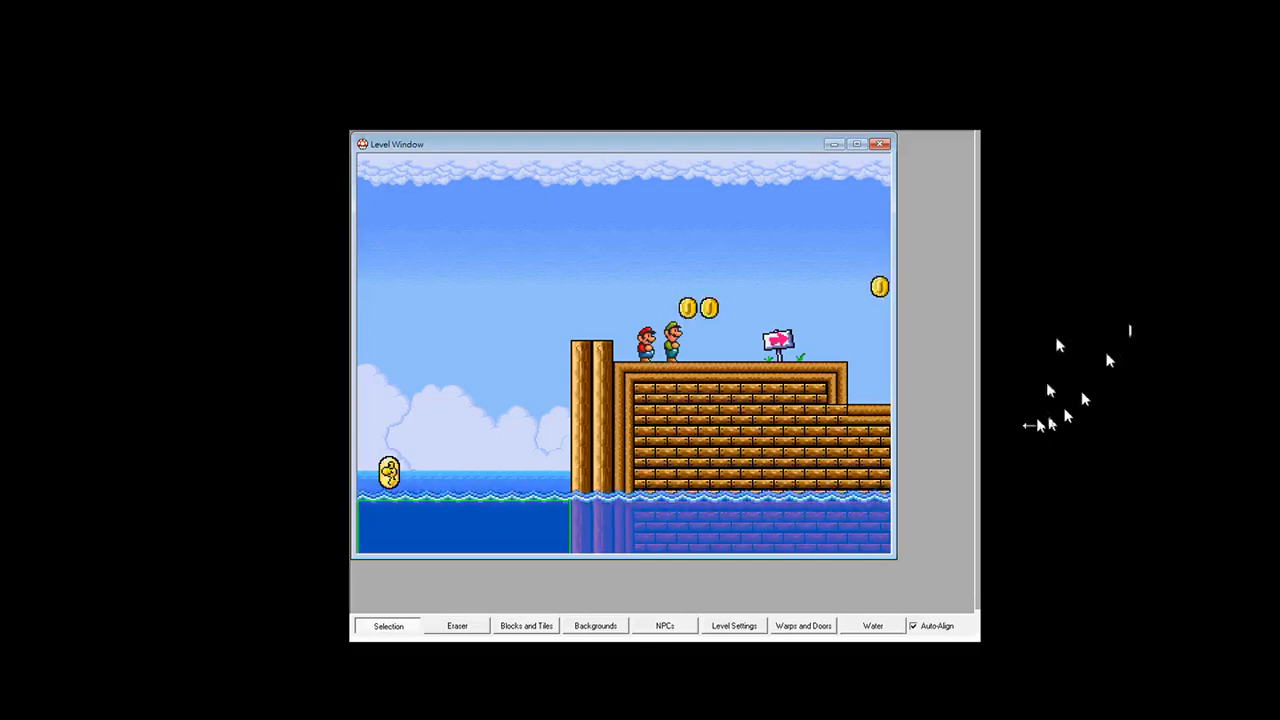
Step: Open the Events window, examine the boss4 and move4 events' layer settings, and close the window
left_click(1083, 129)
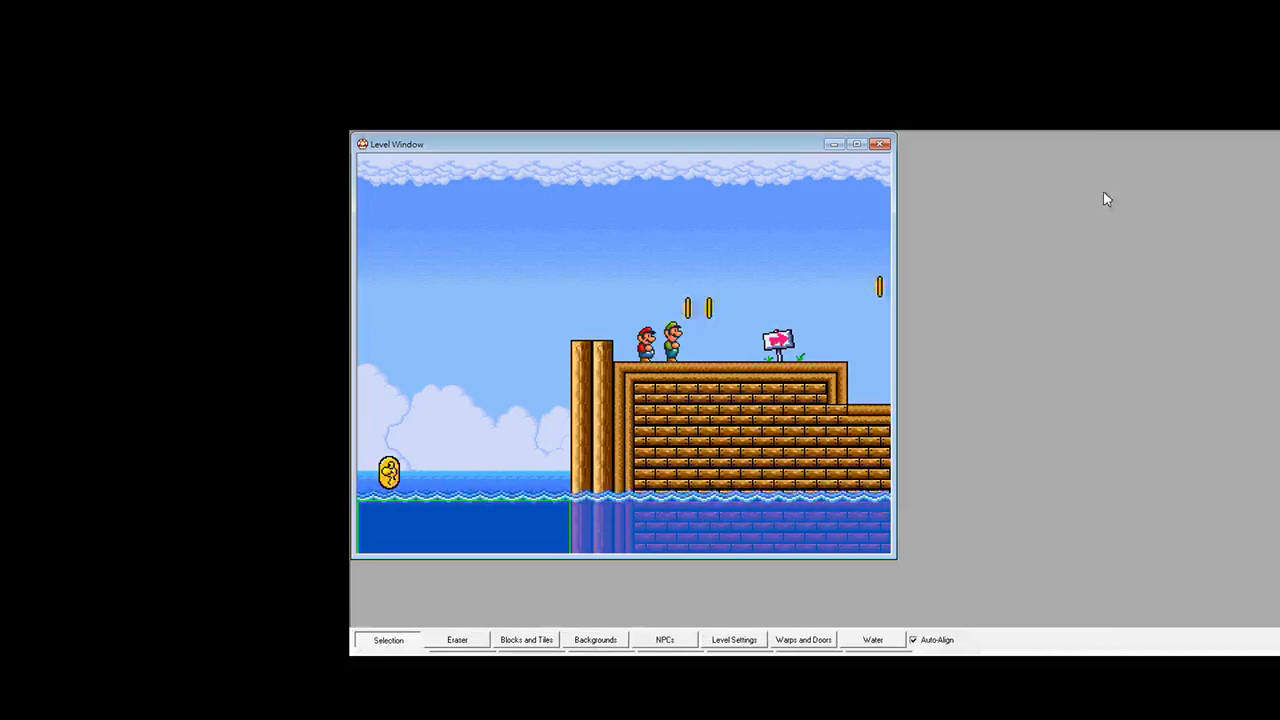
left_click(508, 158)
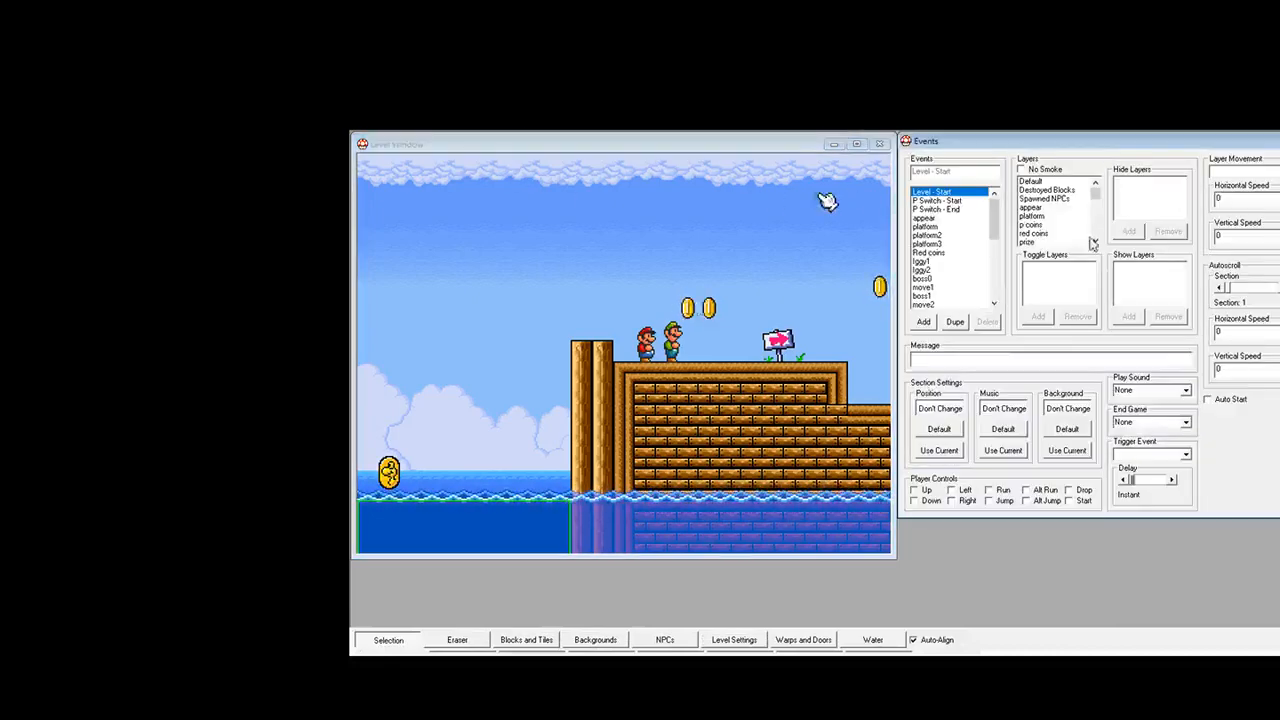
scroll(1120, 310, "down", 4)
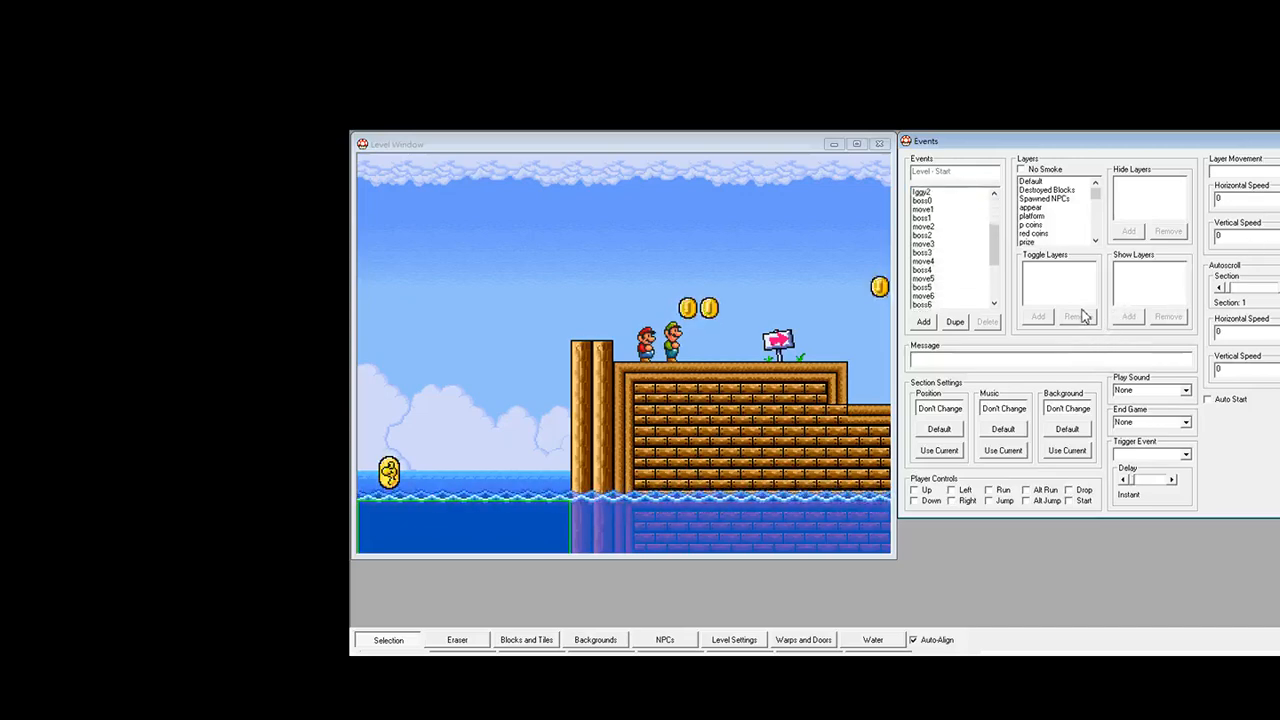
left_click(935, 270)
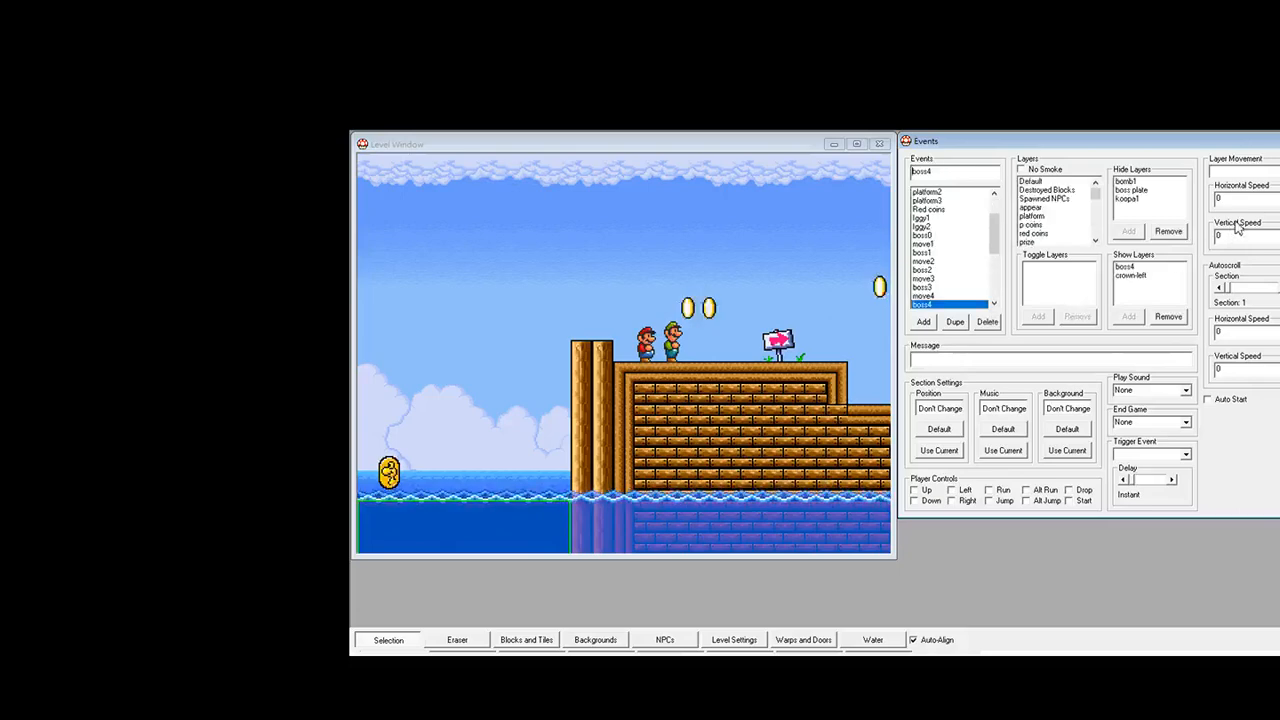
left_click(935, 296)
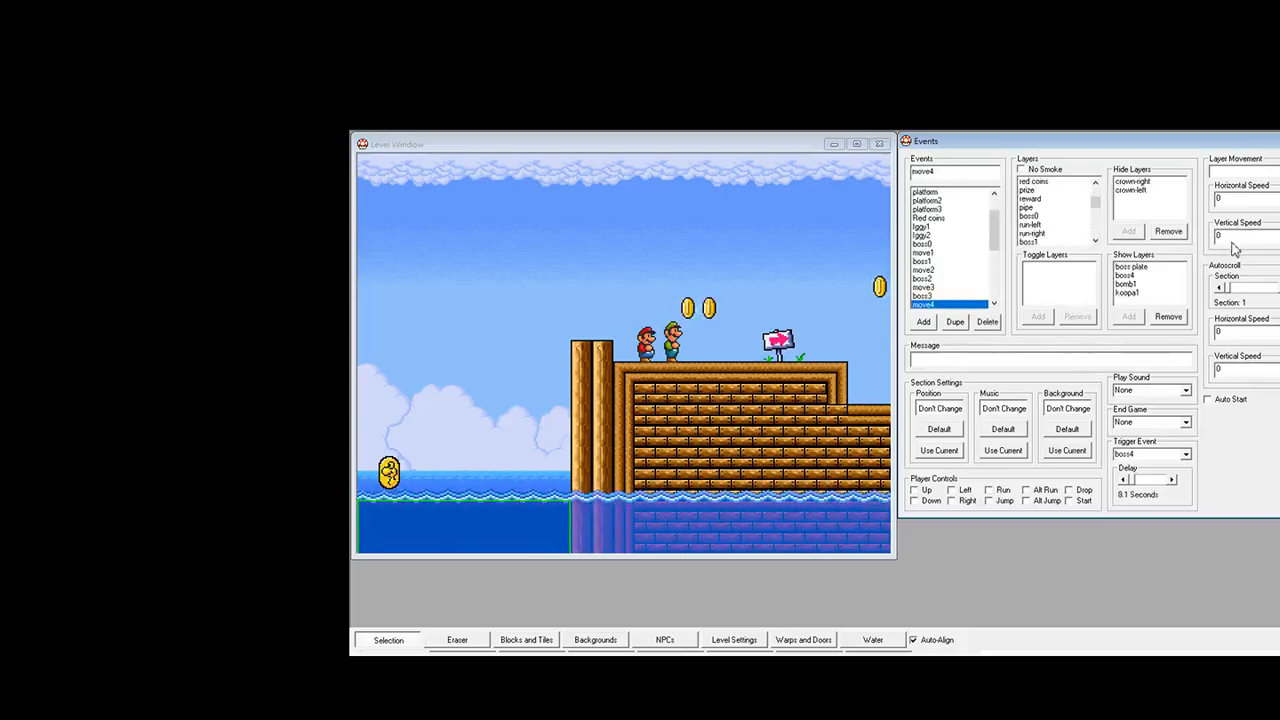
left_click(1029, 207)
left_click(1129, 231)
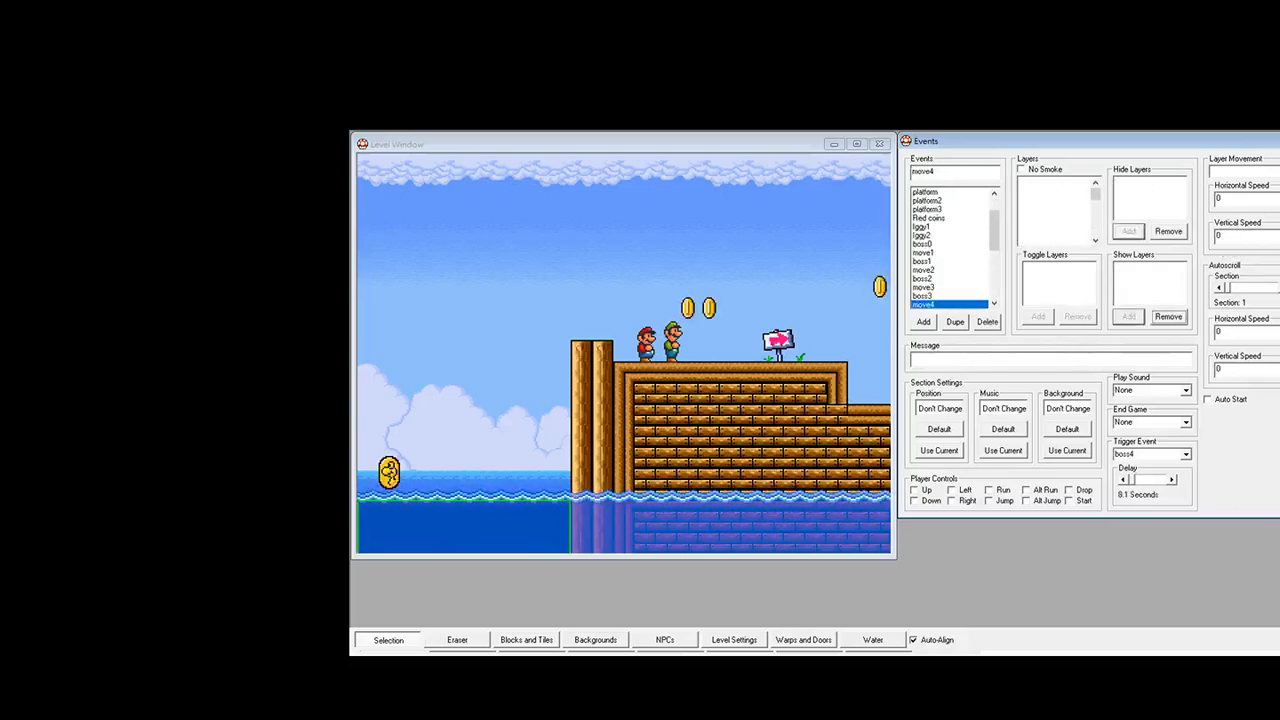
left_click(1279, 141)
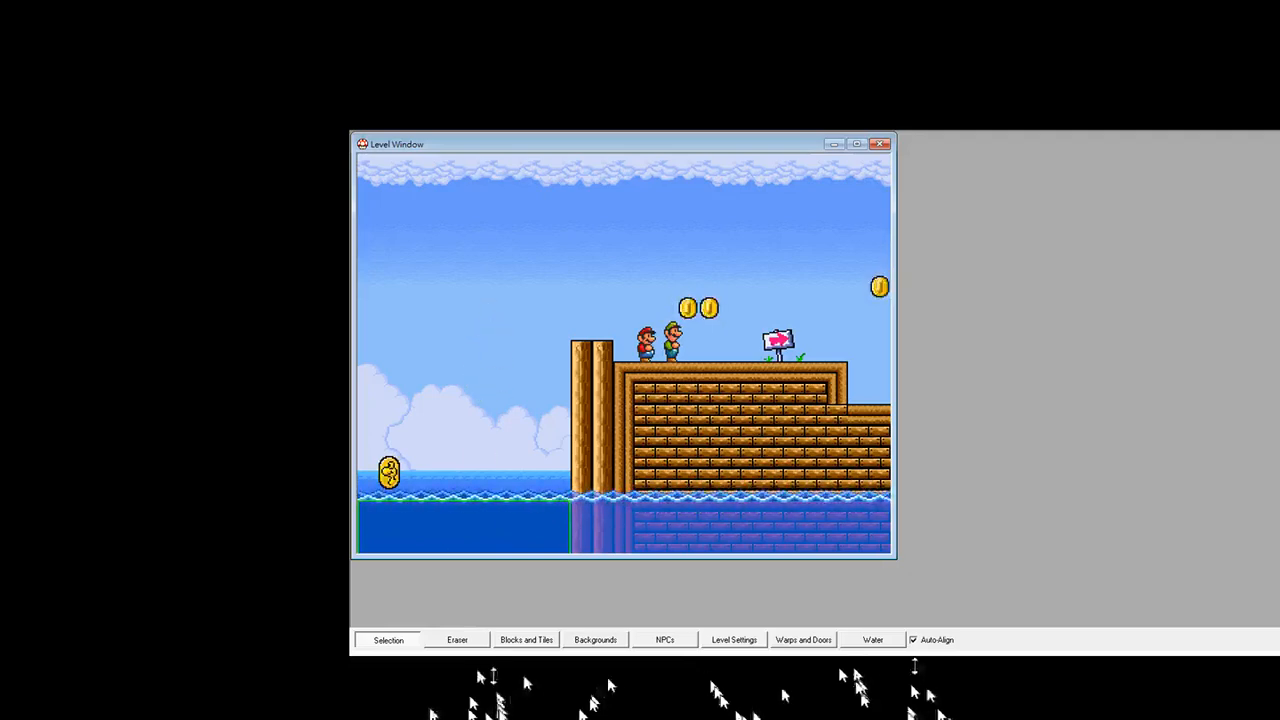
Step: Look through the background objects of each game set, including Super Mario Bros. 3, Super Mario World and Misc
left_click(457, 640)
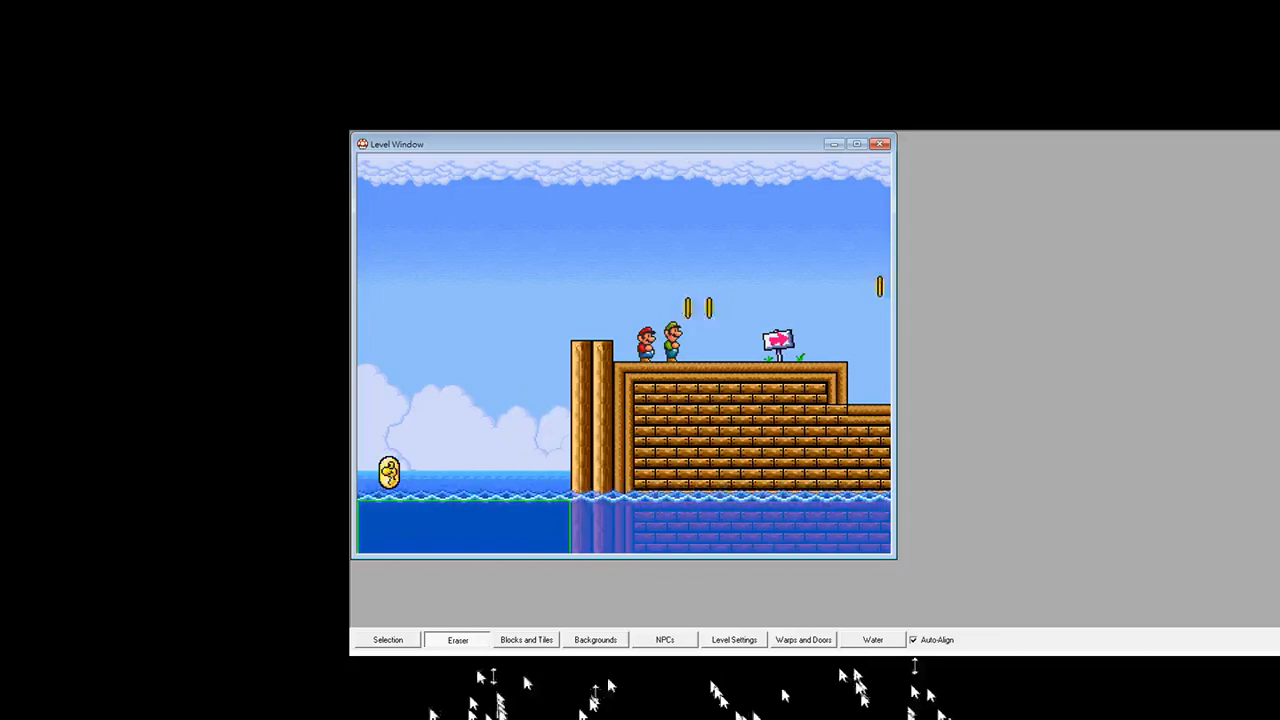
left_click(526, 640)
left_click(595, 640)
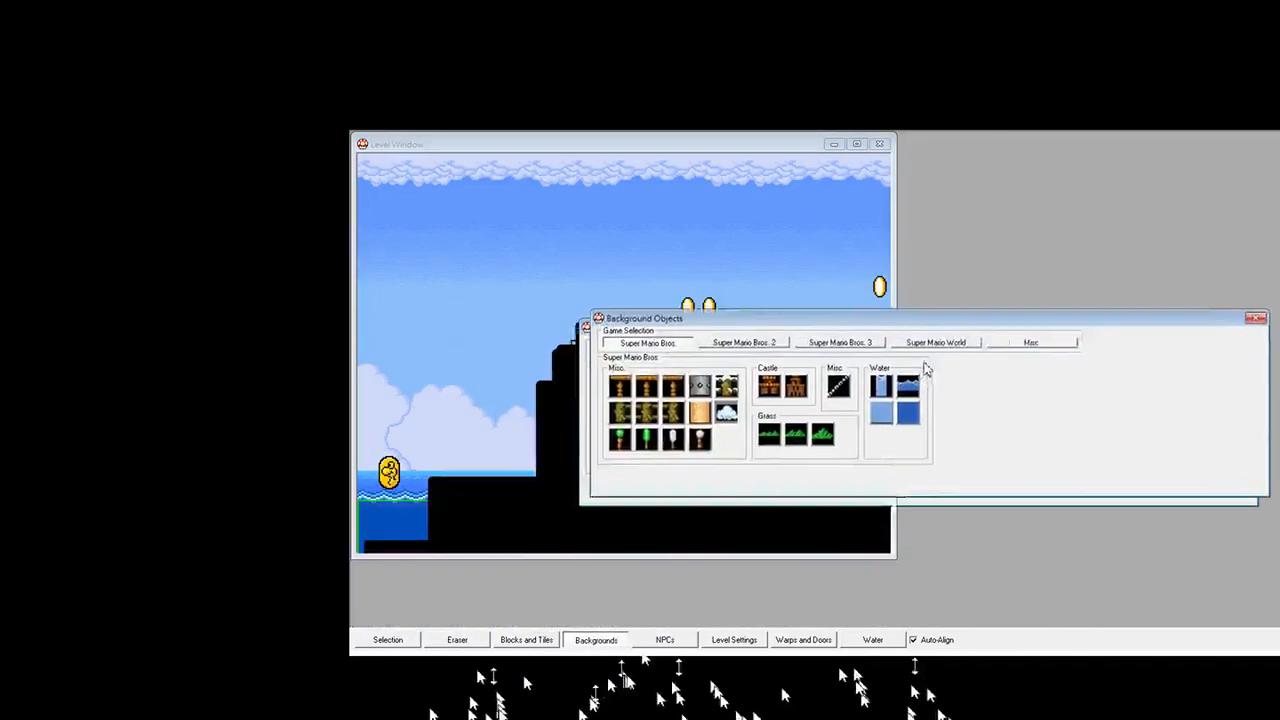
left_click(769, 313)
left_click(865, 313)
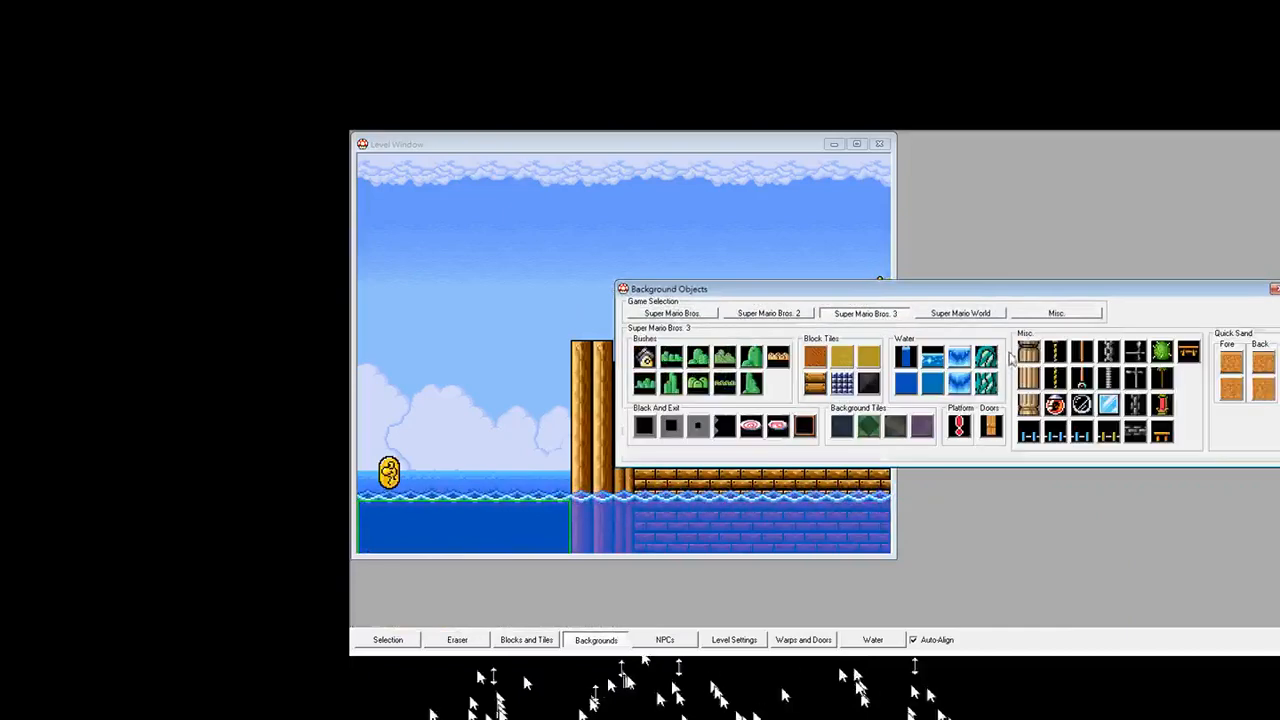
left_click(960, 313)
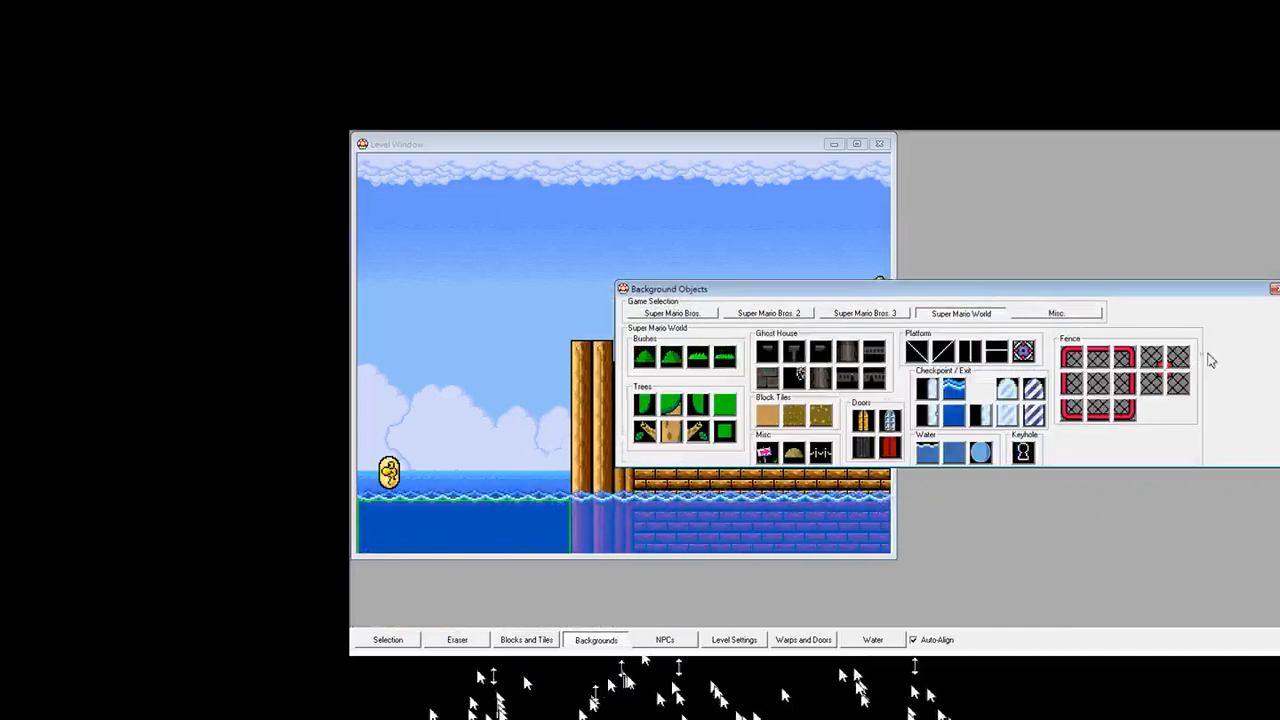
left_click(1057, 313)
right_click(459, 270)
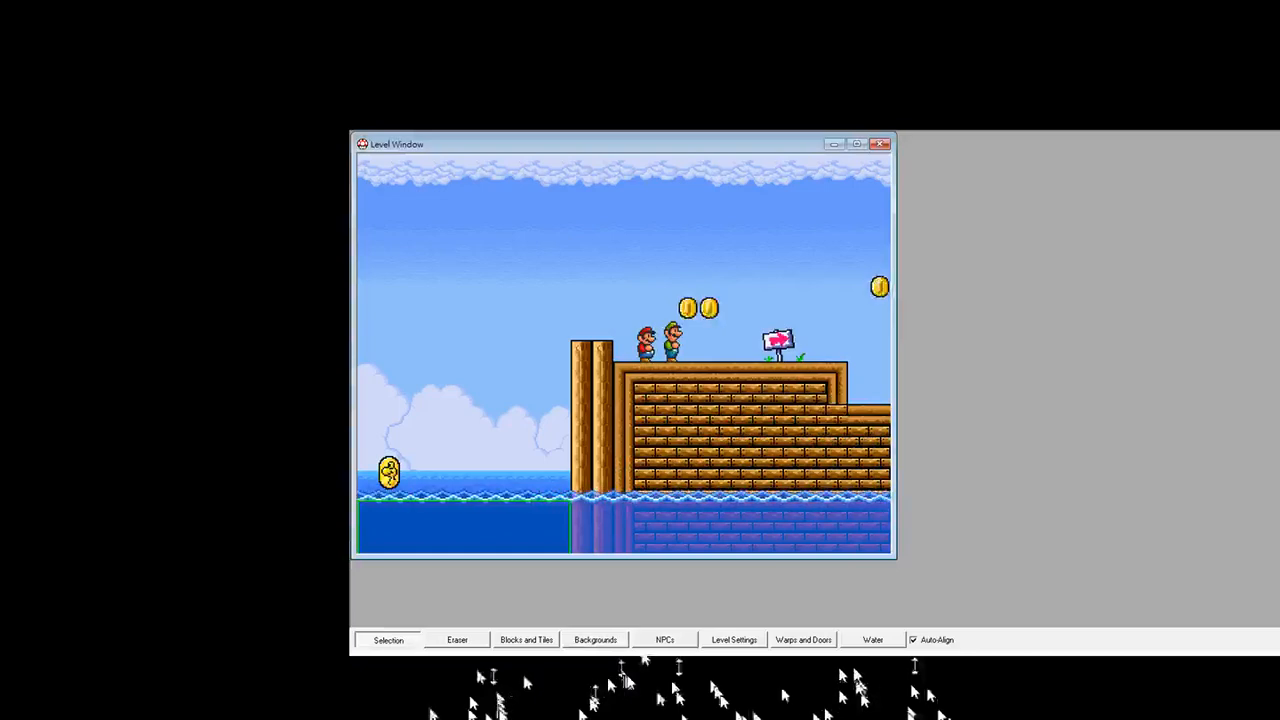
Step: Look over the NPC palette and the level settings, including the Advanced Level Settings, and close them
left_click(665, 640)
left_click_drag(685, 551, 1025, 236)
right_click(518, 368)
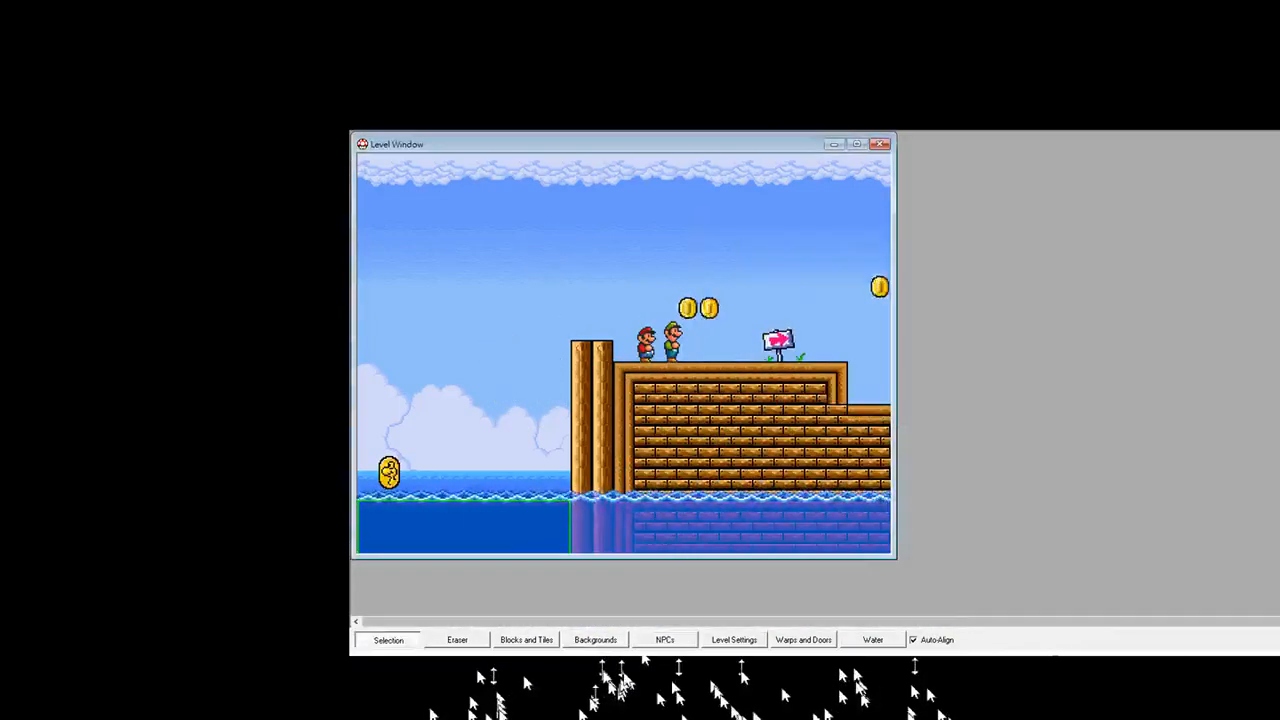
left_click(734, 640)
left_click_drag(1043, 331, 680, 243)
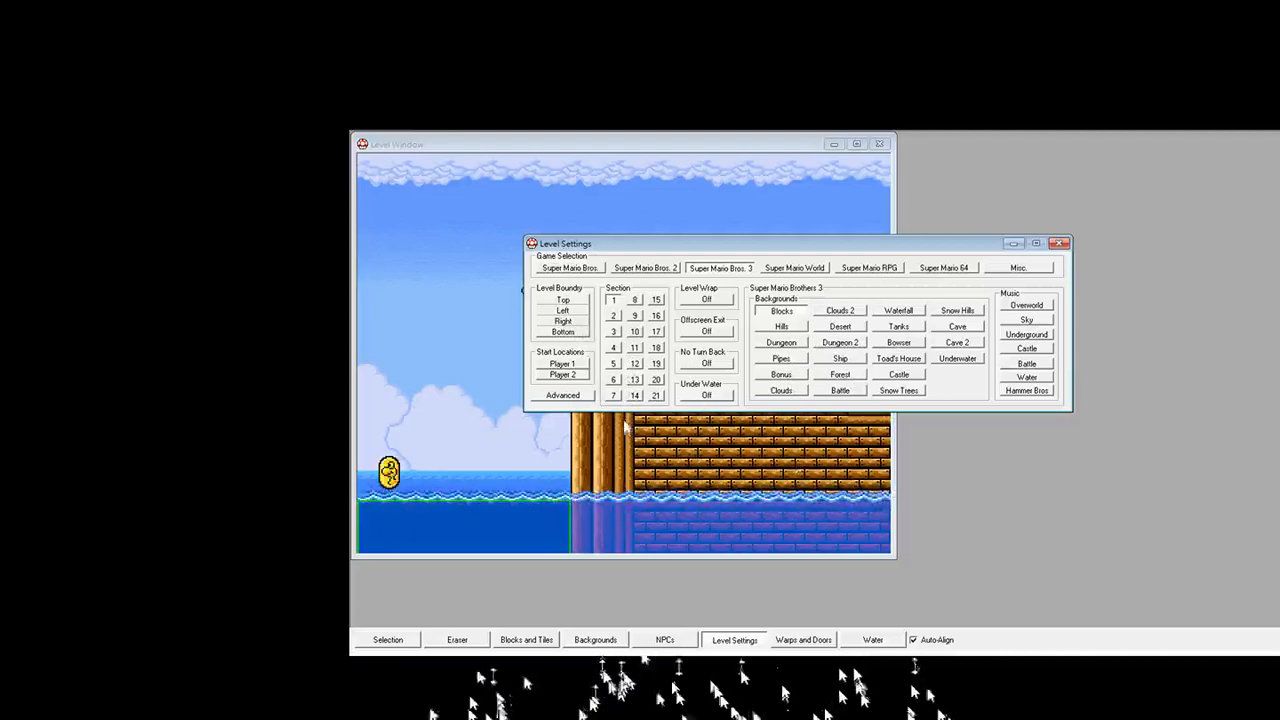
left_click(562, 395)
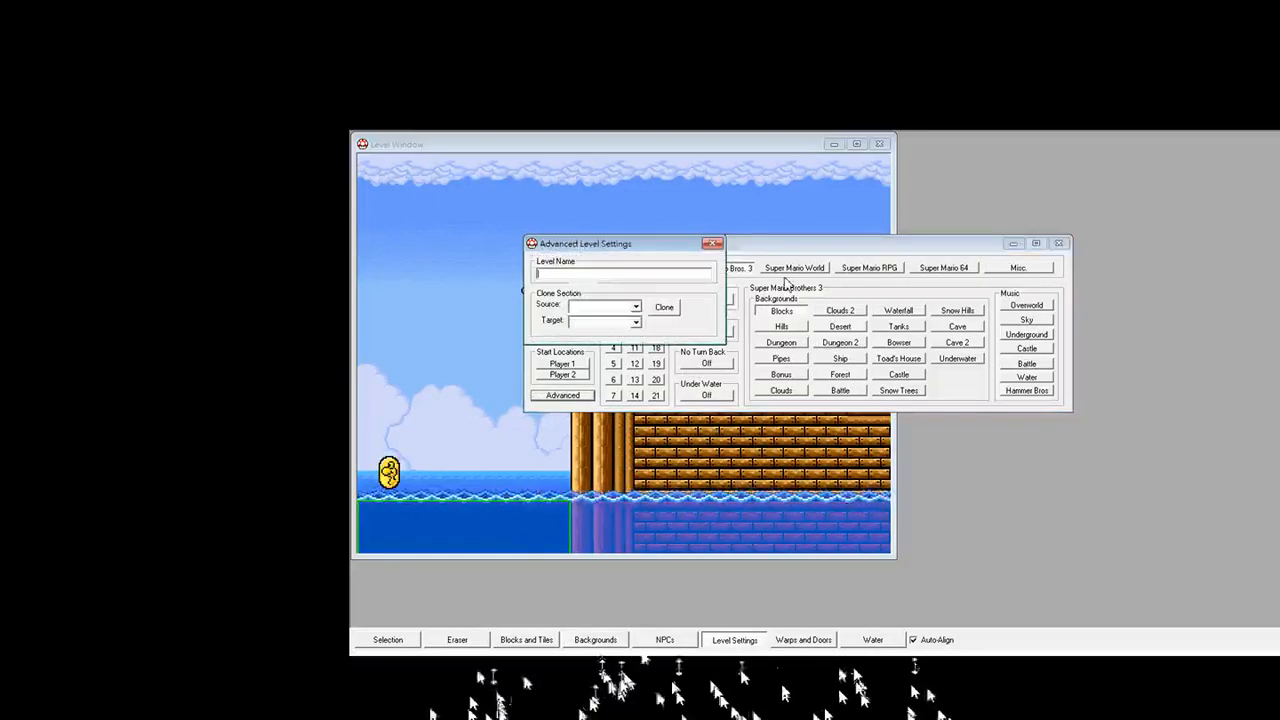
left_click(712, 243)
left_click(1059, 243)
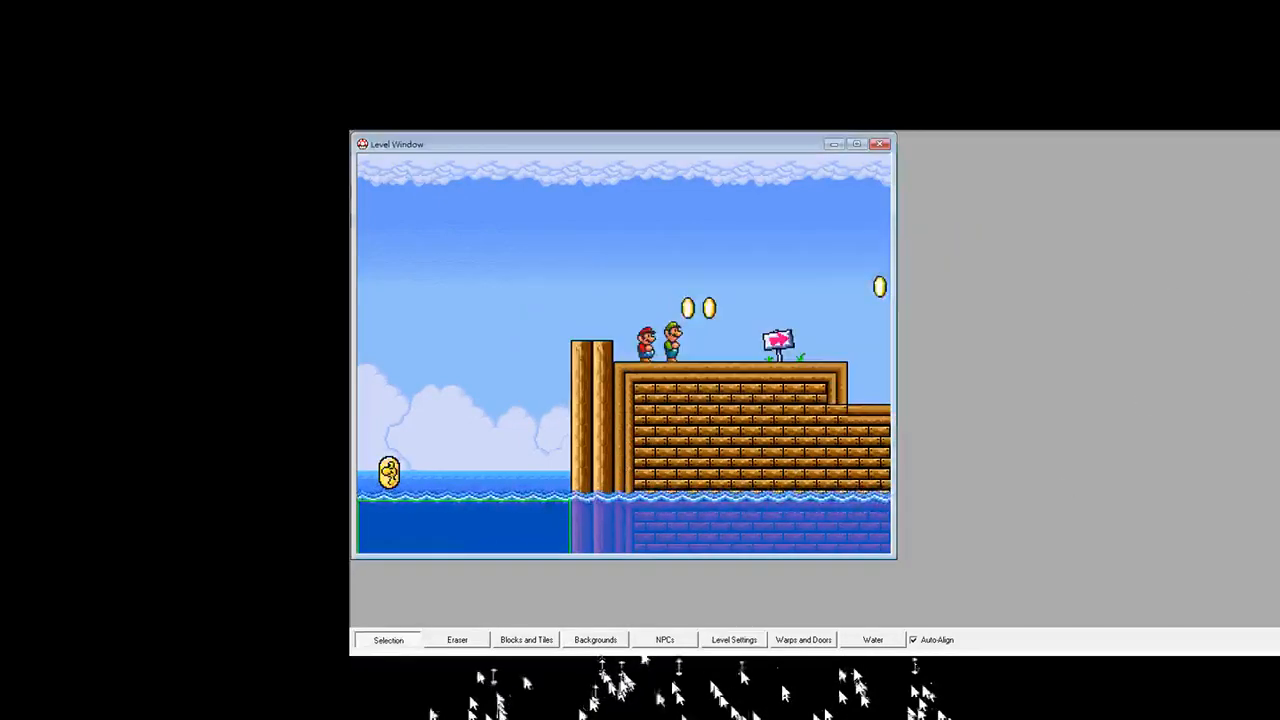
Step: View the warps and doors options and the water size options, then return to selection mode
left_click(803, 639)
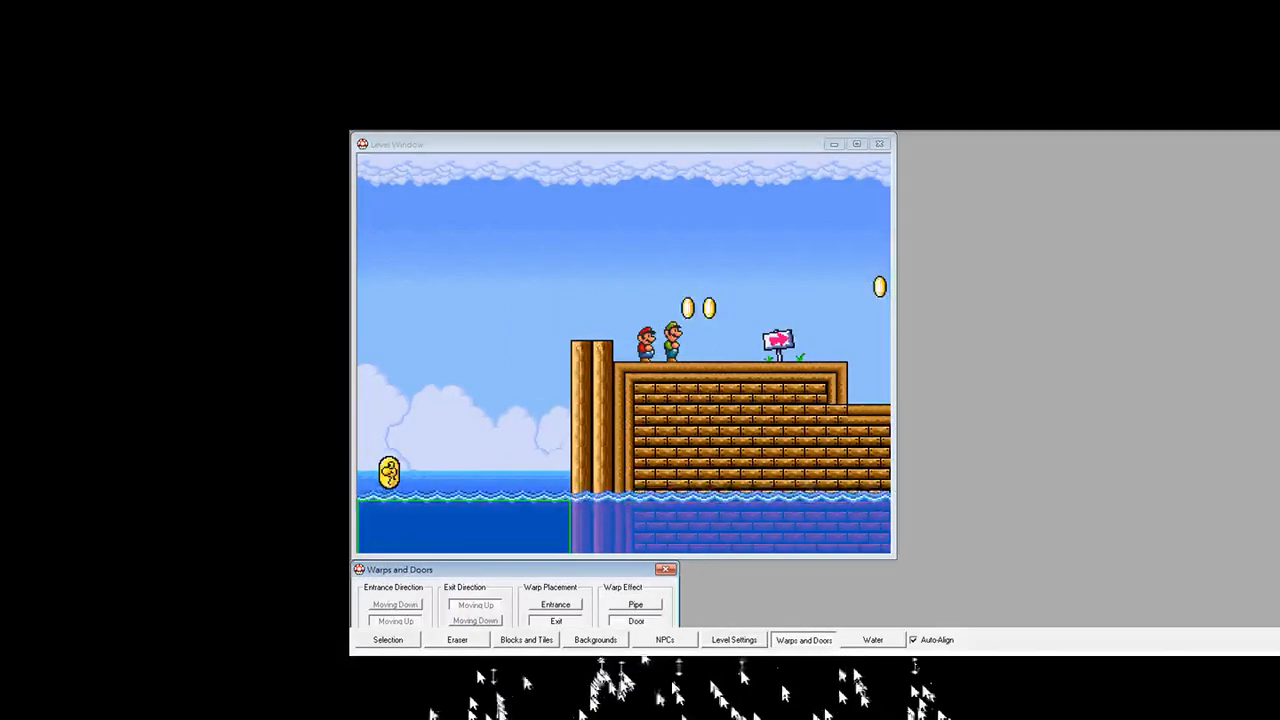
left_click(873, 639)
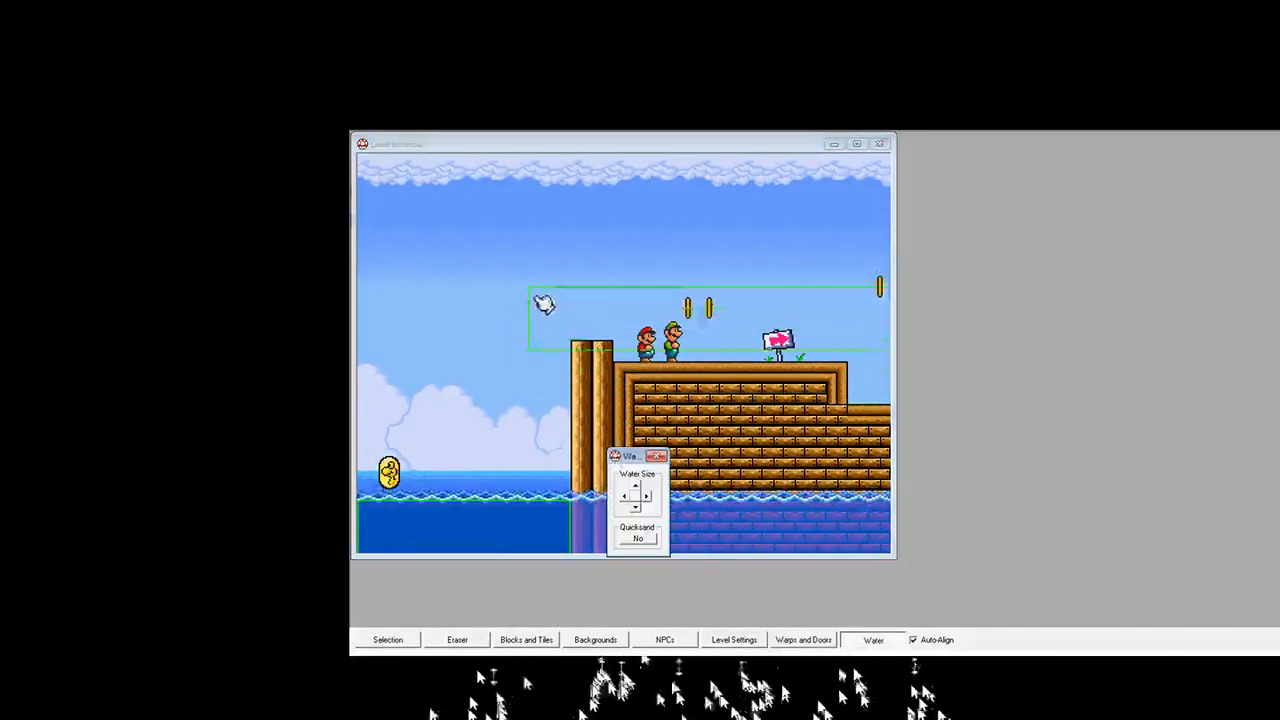
right_click(549, 428)
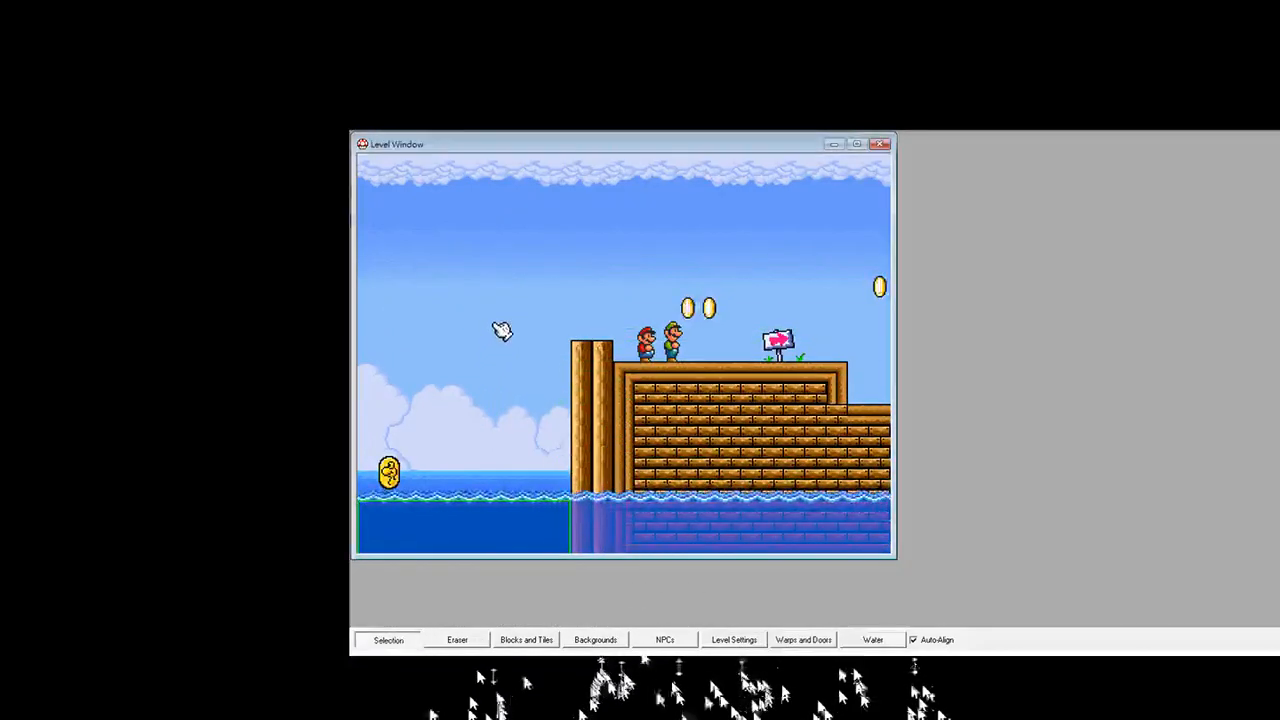
key("Up")
key("Right")
key("Down")
key("Left")
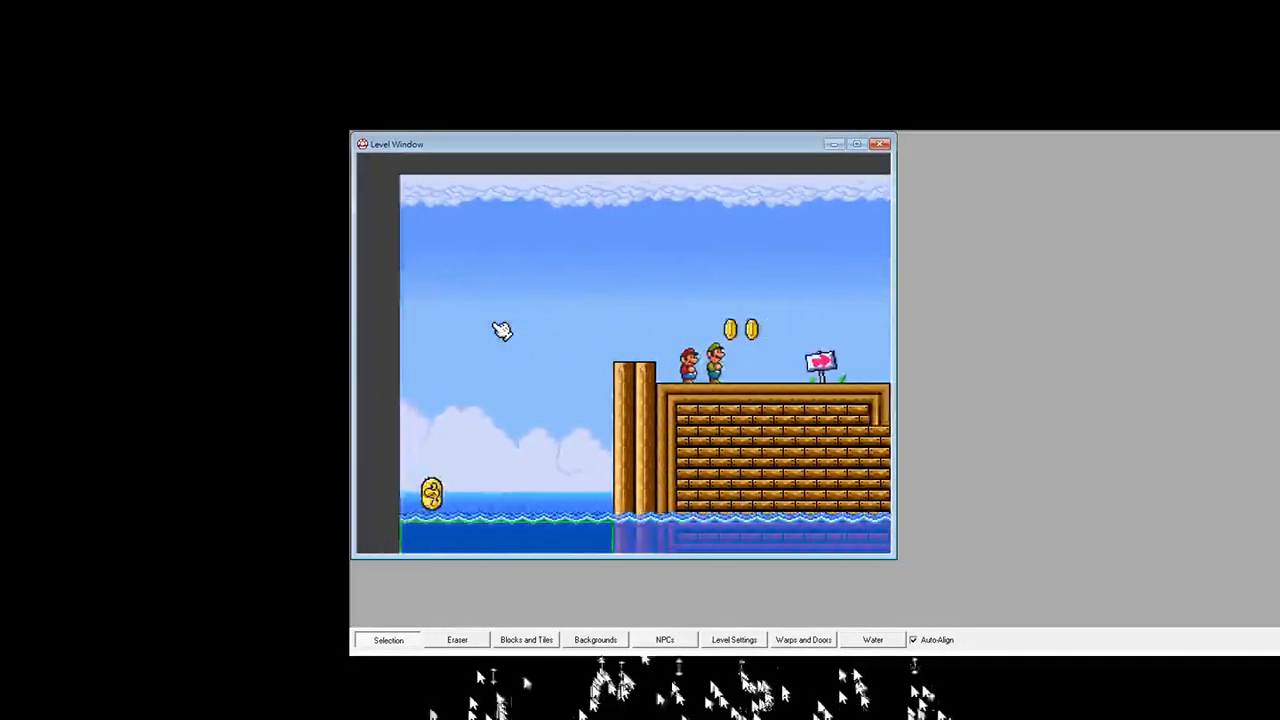
key("Right")
key("Down")
key("Up")
key("Left")
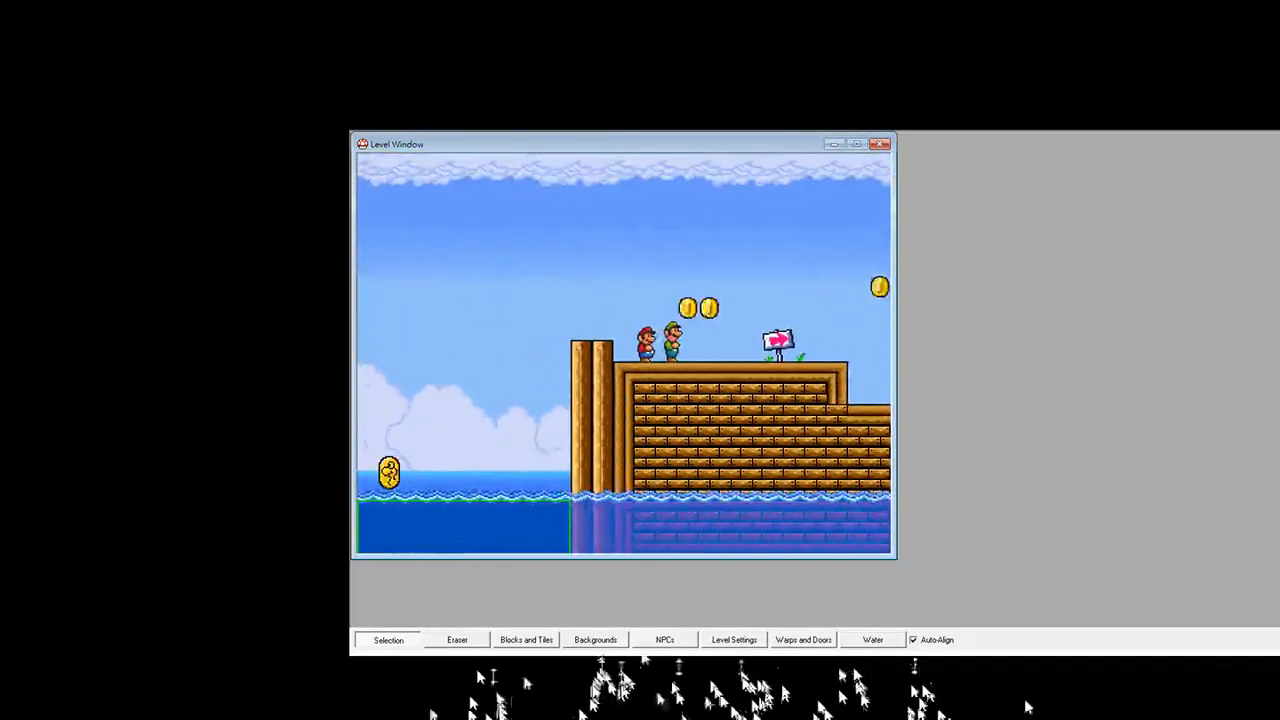
Step: Look over the Super Mario World NPC palette with its advanced settings, generator options and event triggers, and close the triggers window
left_click(665, 639)
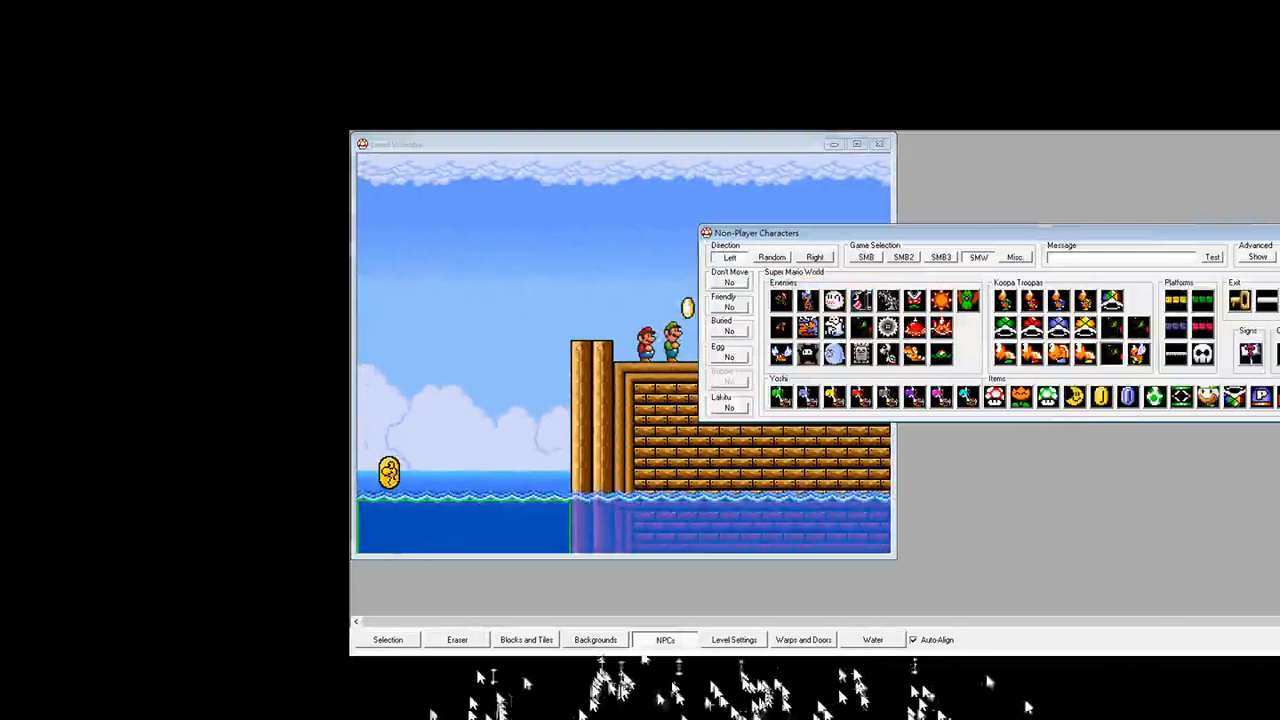
left_click_drag(936, 233, 790, 208)
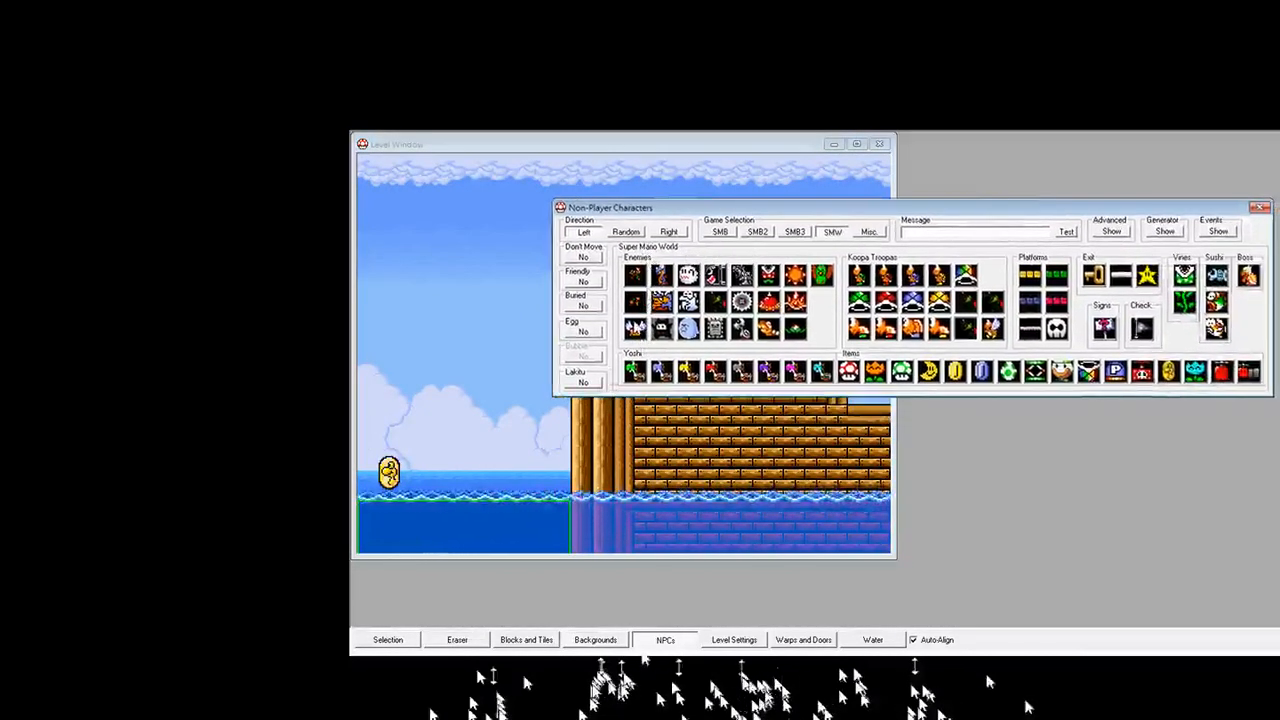
left_click(636, 366)
left_click(1138, 270)
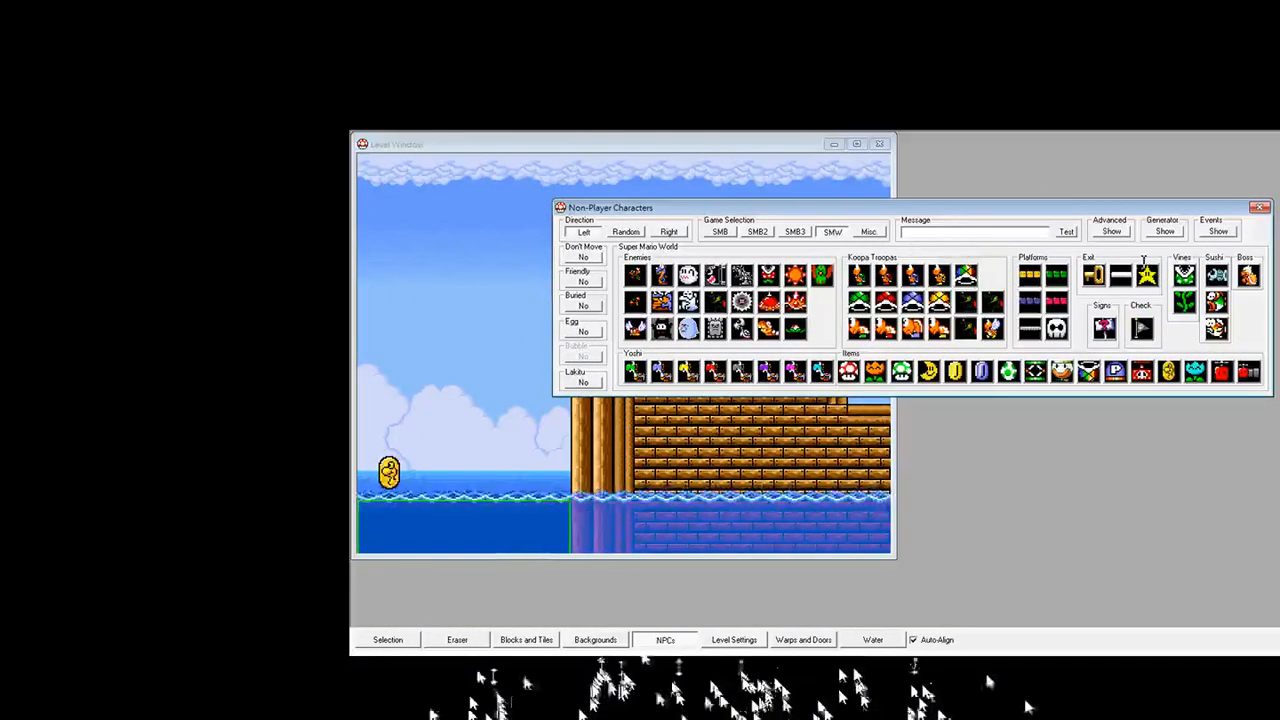
left_click(1111, 231)
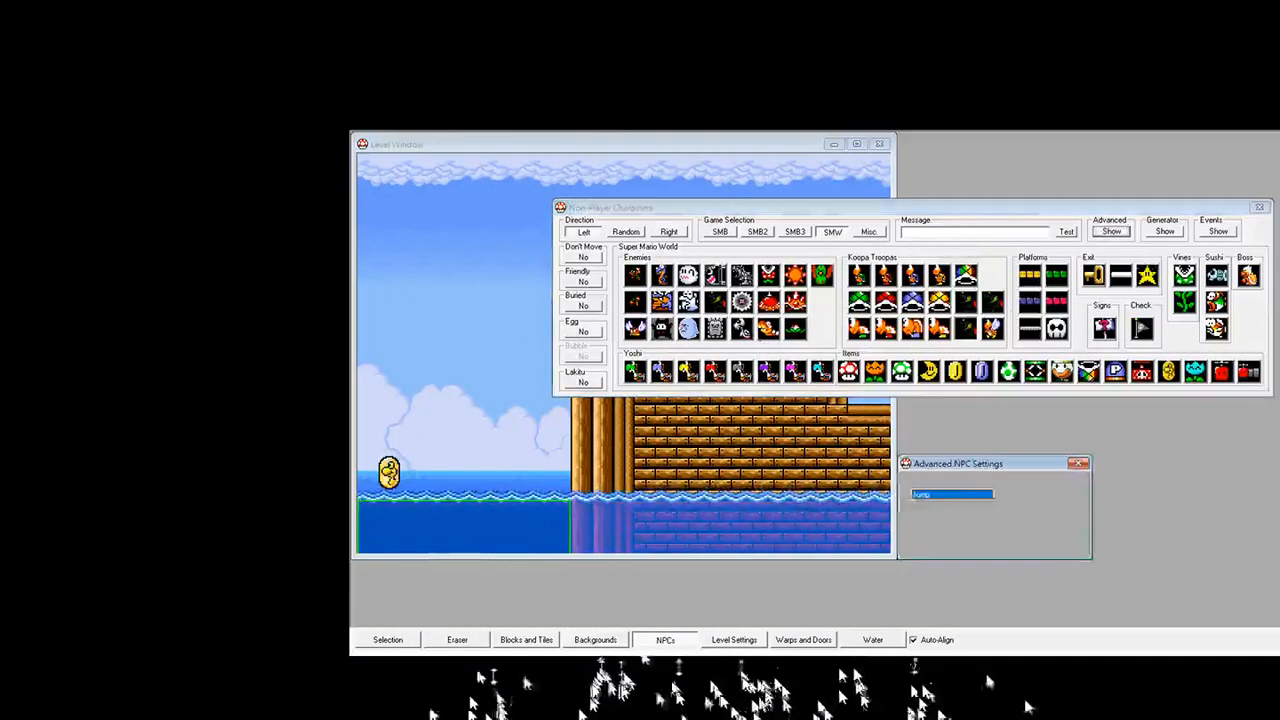
left_click(1078, 463)
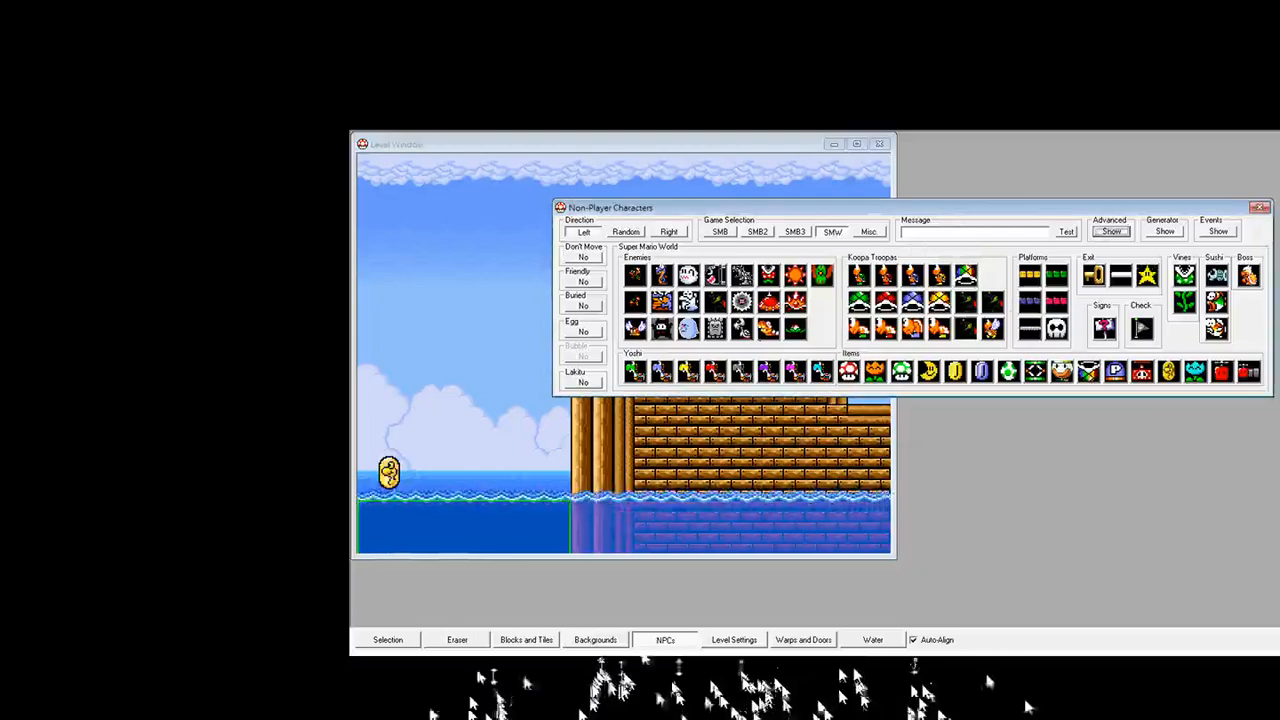
left_click(1165, 231)
left_click(1218, 231)
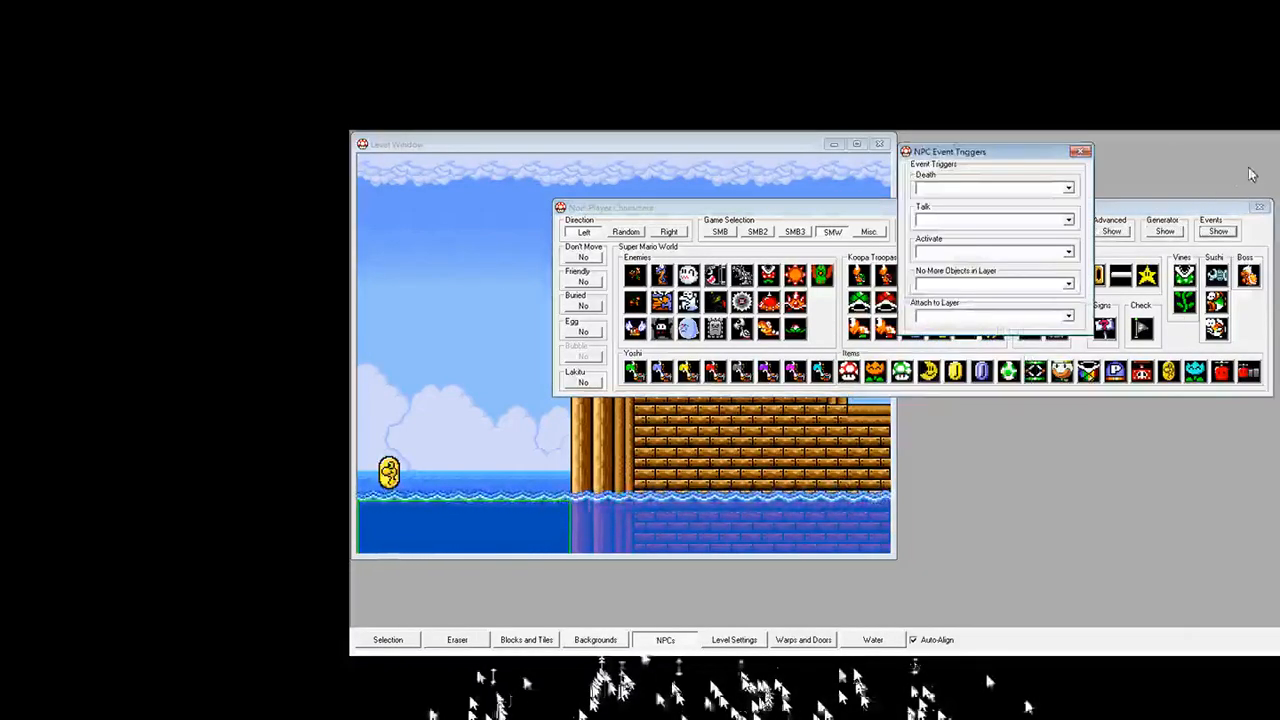
left_click(1080, 151)
Step: View the Layers window and look through the event list in the Events window, and close the event and NPC windows
left_click(495, 134)
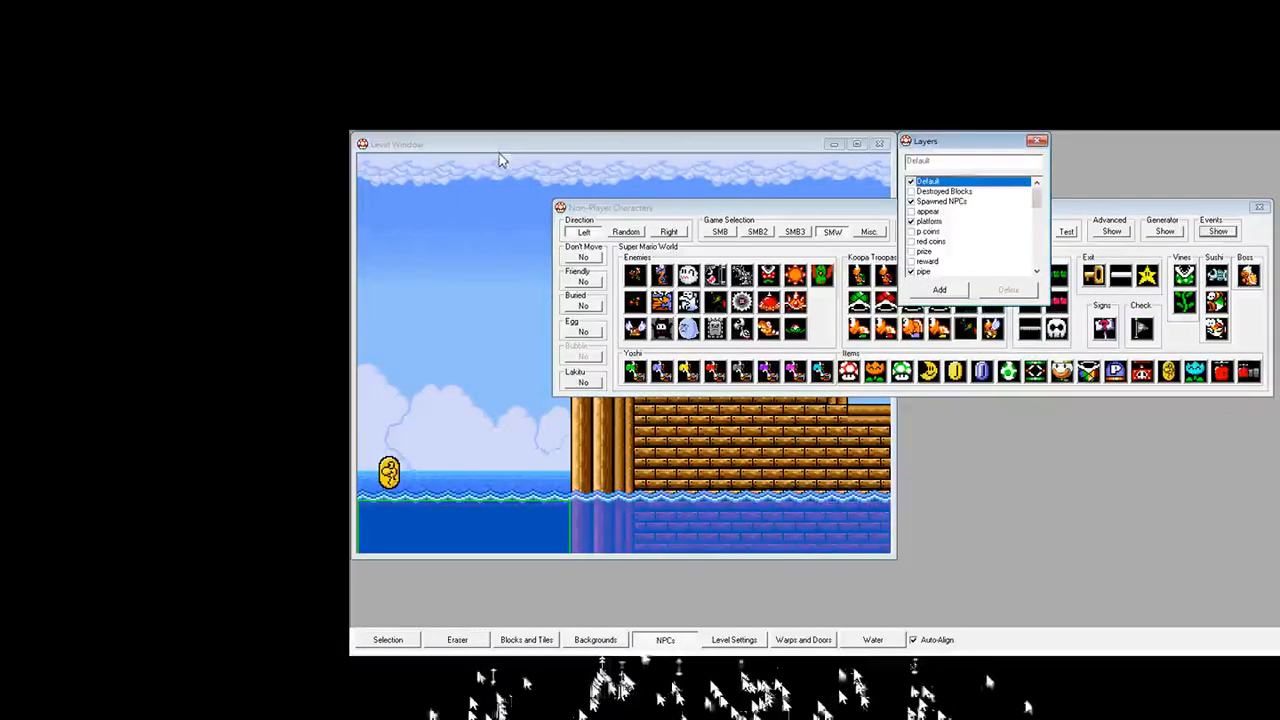
left_click(499, 153)
scroll(1035, 278, "down", 5)
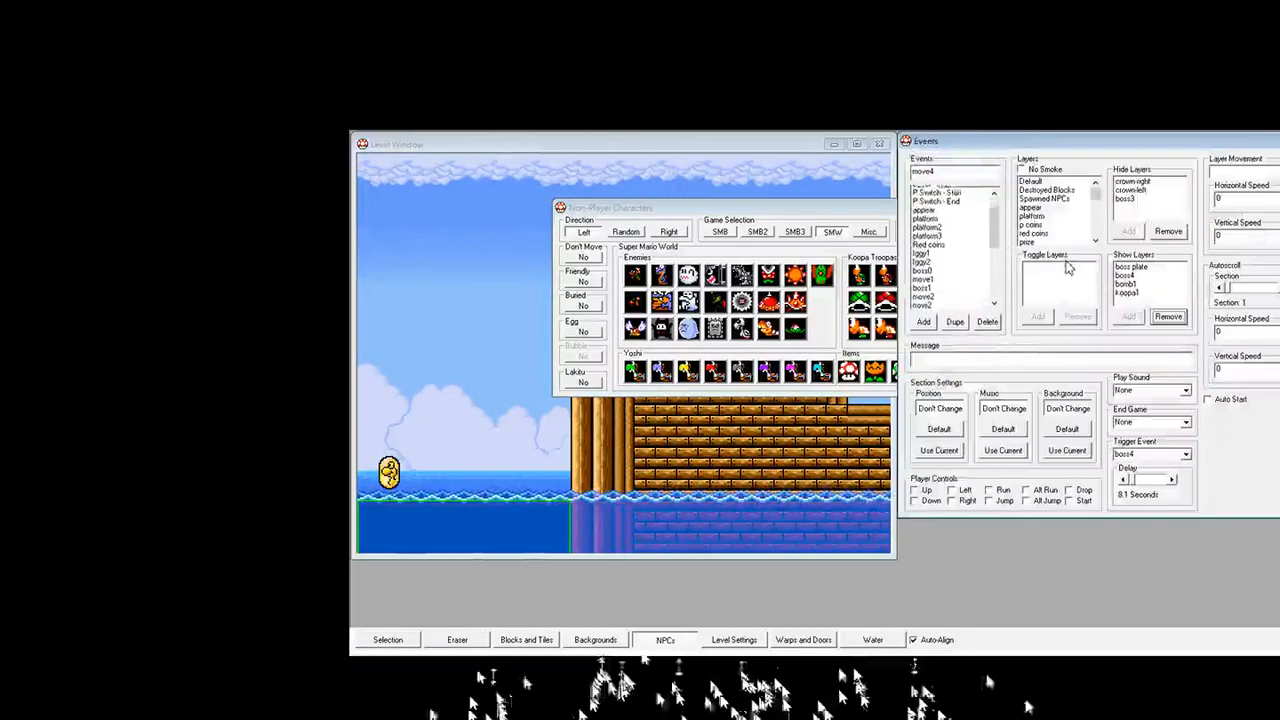
scroll(1067, 269, "up", 3)
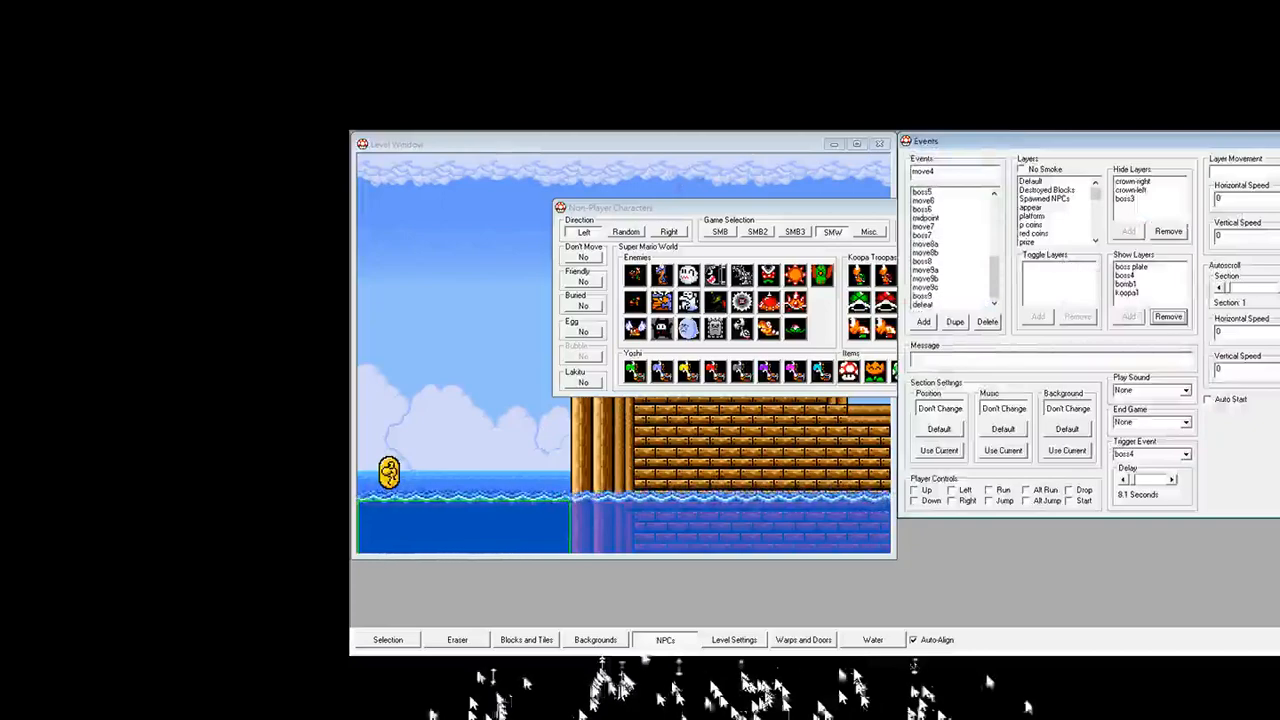
left_click(1279, 141)
left_click(1218, 231)
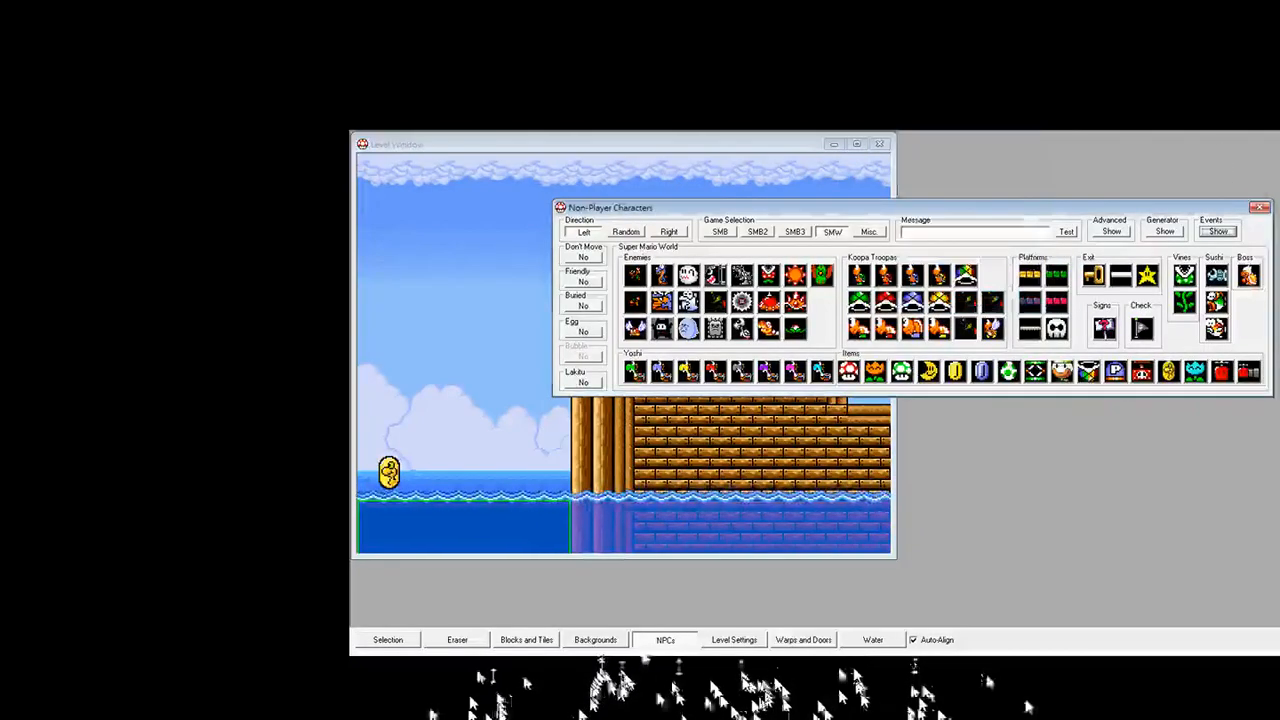
left_click(1260, 207)
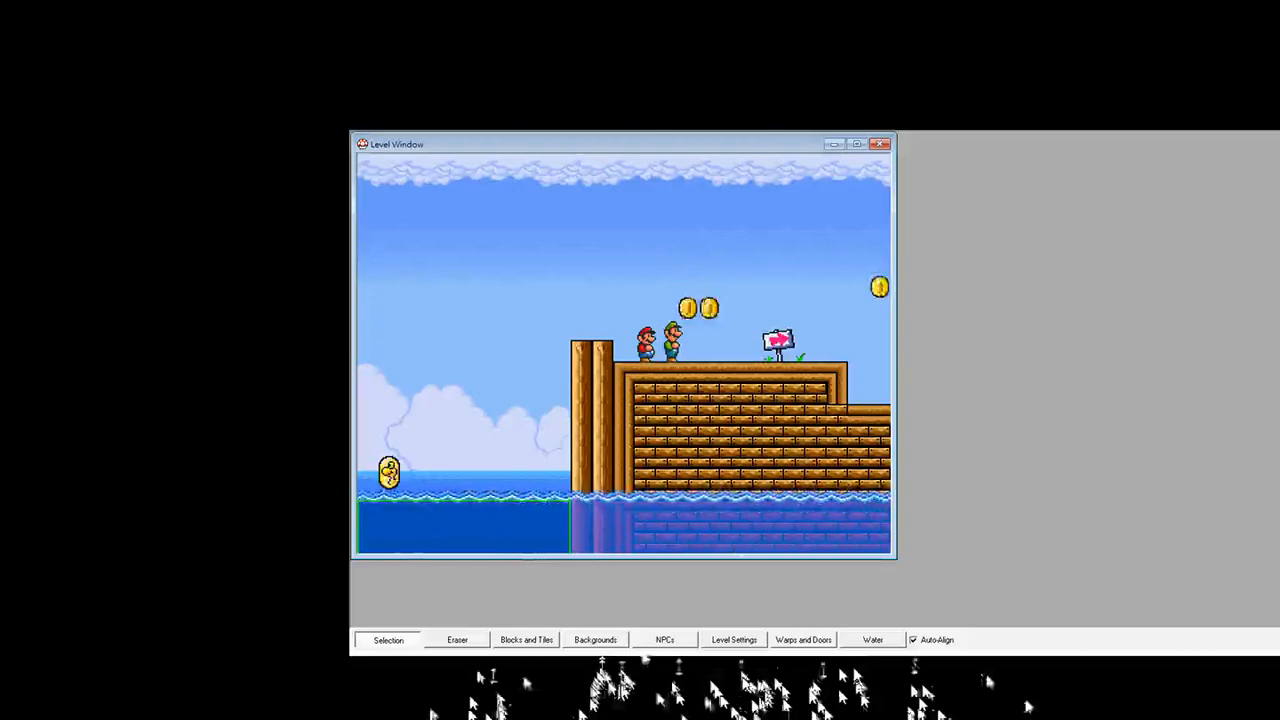
Step: Look at the Player 1 and Player 2 start location options in the level settings without placing a new start, and return to selection mode
left_click(734, 639)
right_click(465, 250)
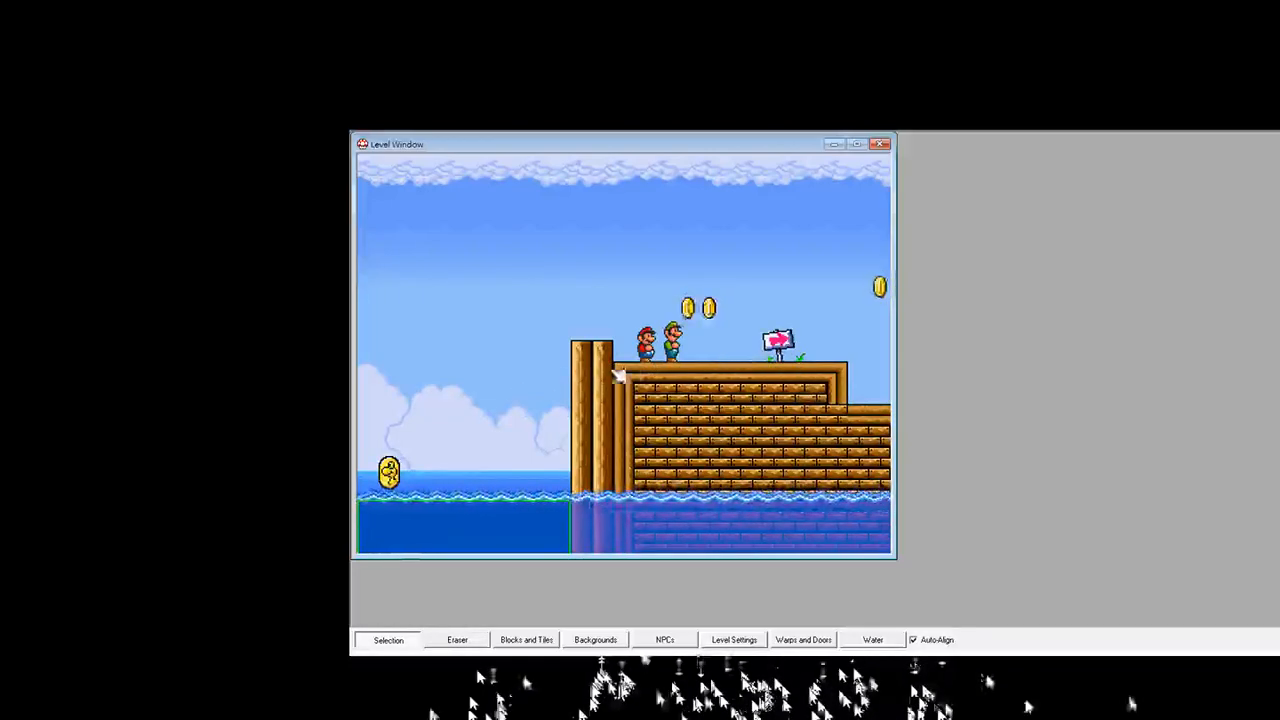
left_click(734, 639)
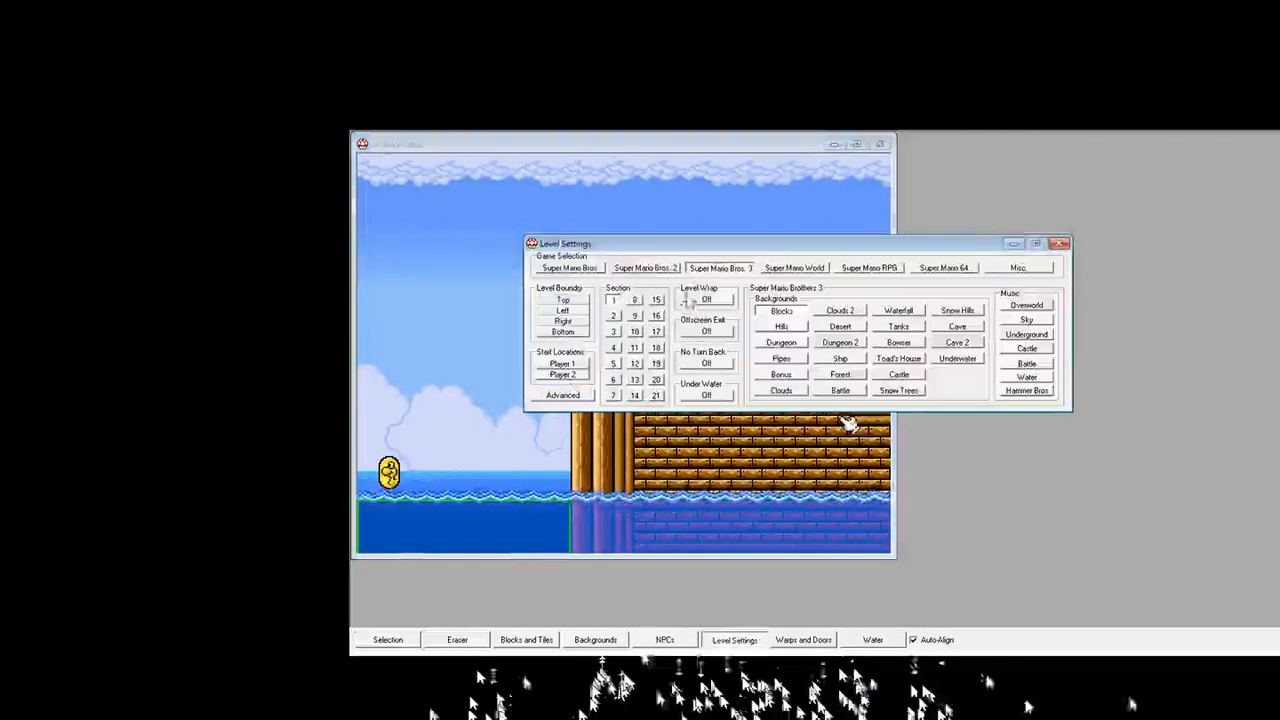
left_click_drag(620, 243, 1088, 218)
left_click(1030, 338)
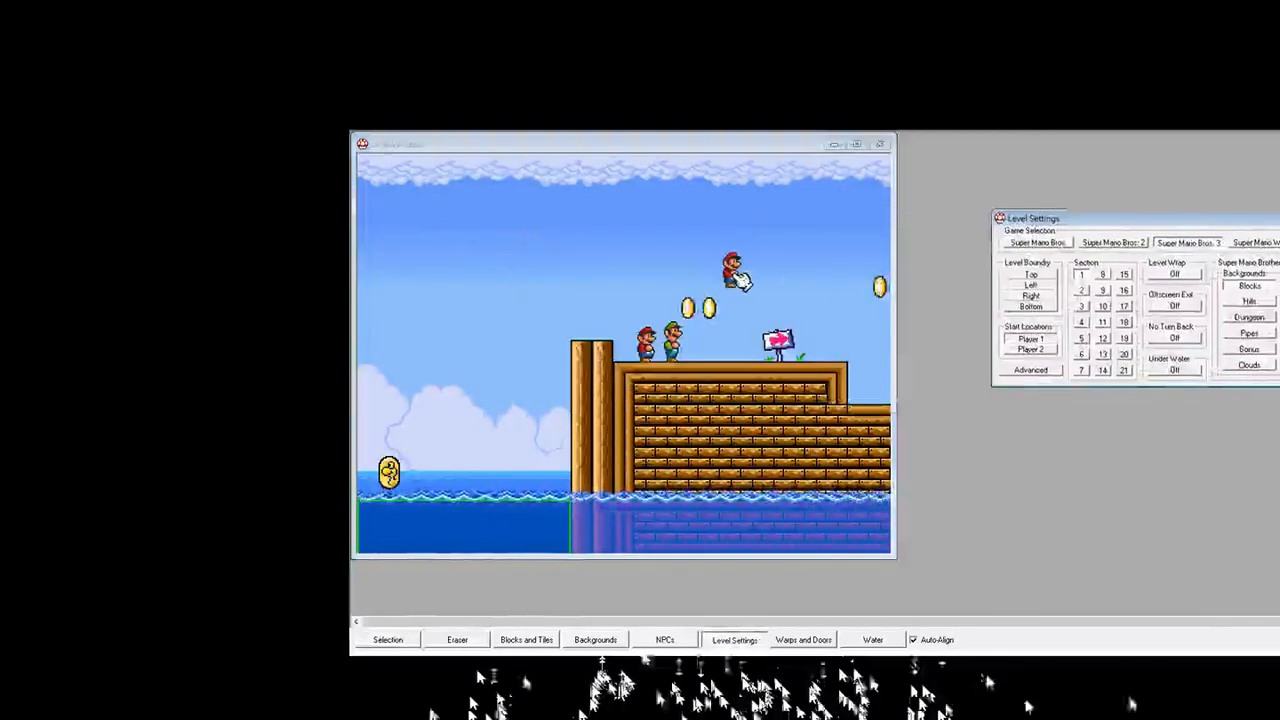
left_click(1030, 349)
right_click(743, 302)
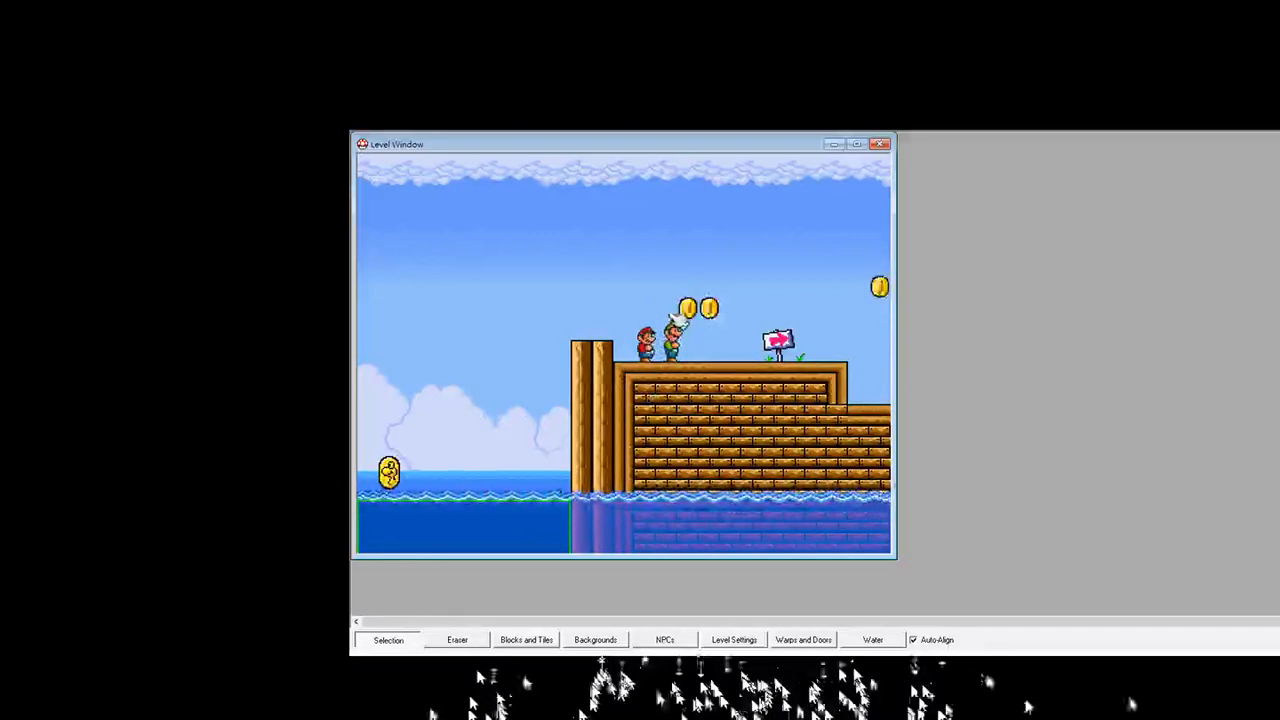
Step: Pick up the coin above the starting platform, put it back in place, and return to selection mode
right_click(688, 310)
left_click_drag(750, 208, 1024, 245)
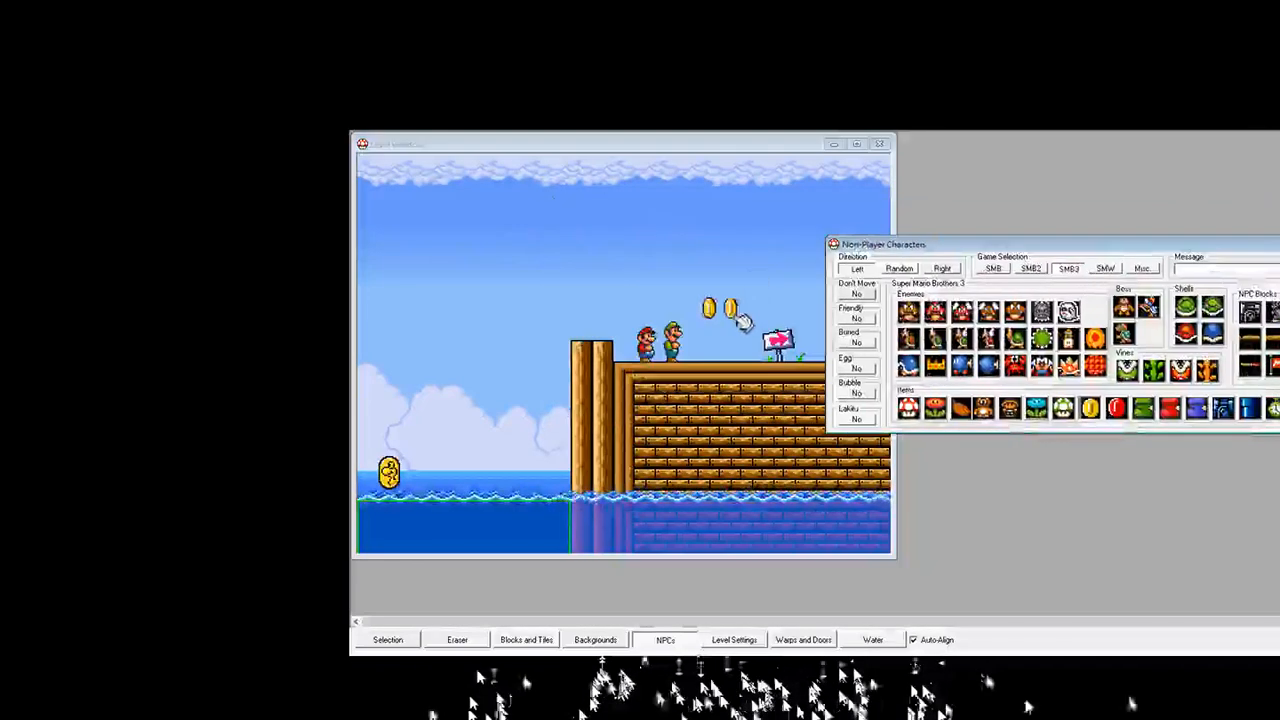
left_click(699, 317)
left_click(695, 313)
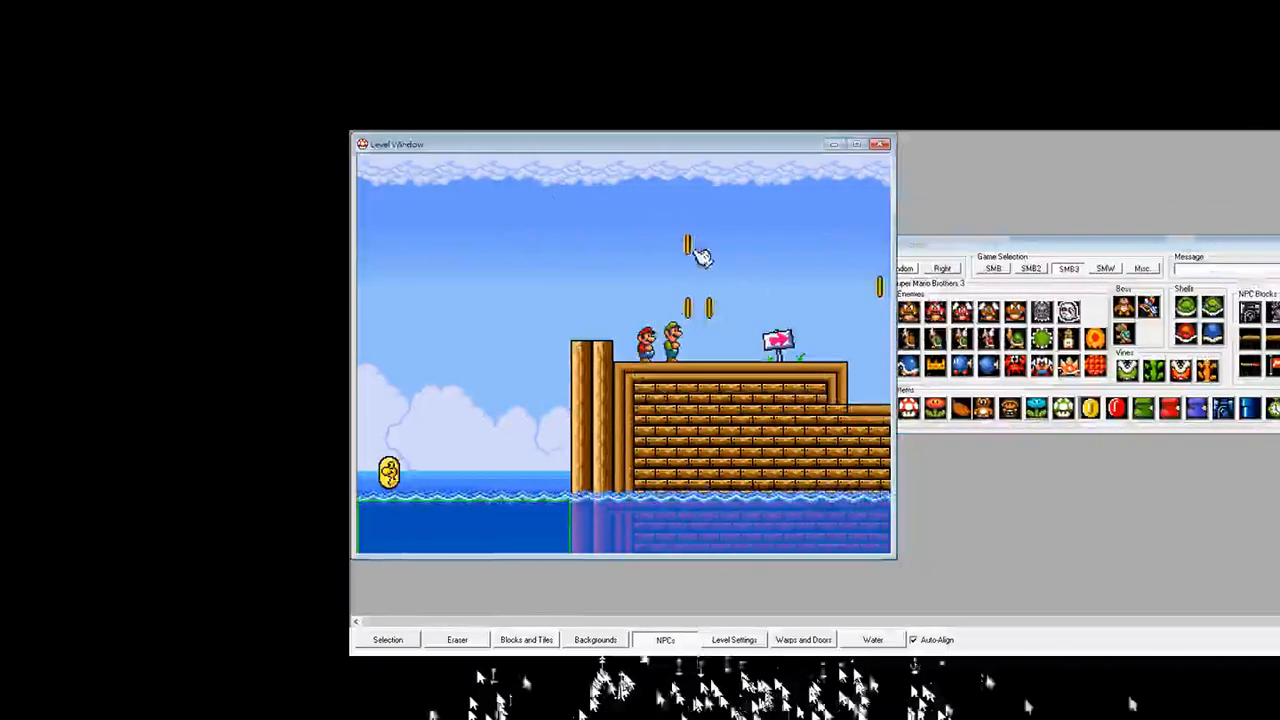
right_click(628, 290)
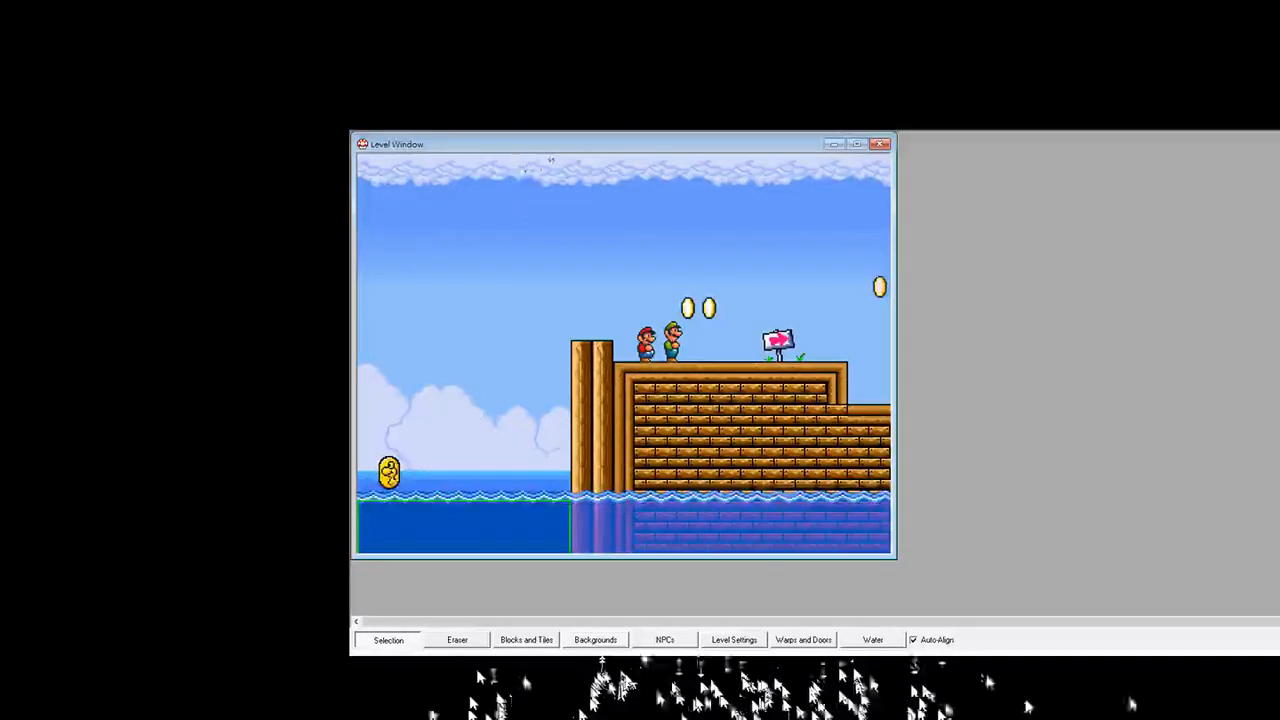
Step: Preview the p coins and appear layers in the level by showing them, and hide both again
left_click(500, 128)
left_click(499, 146)
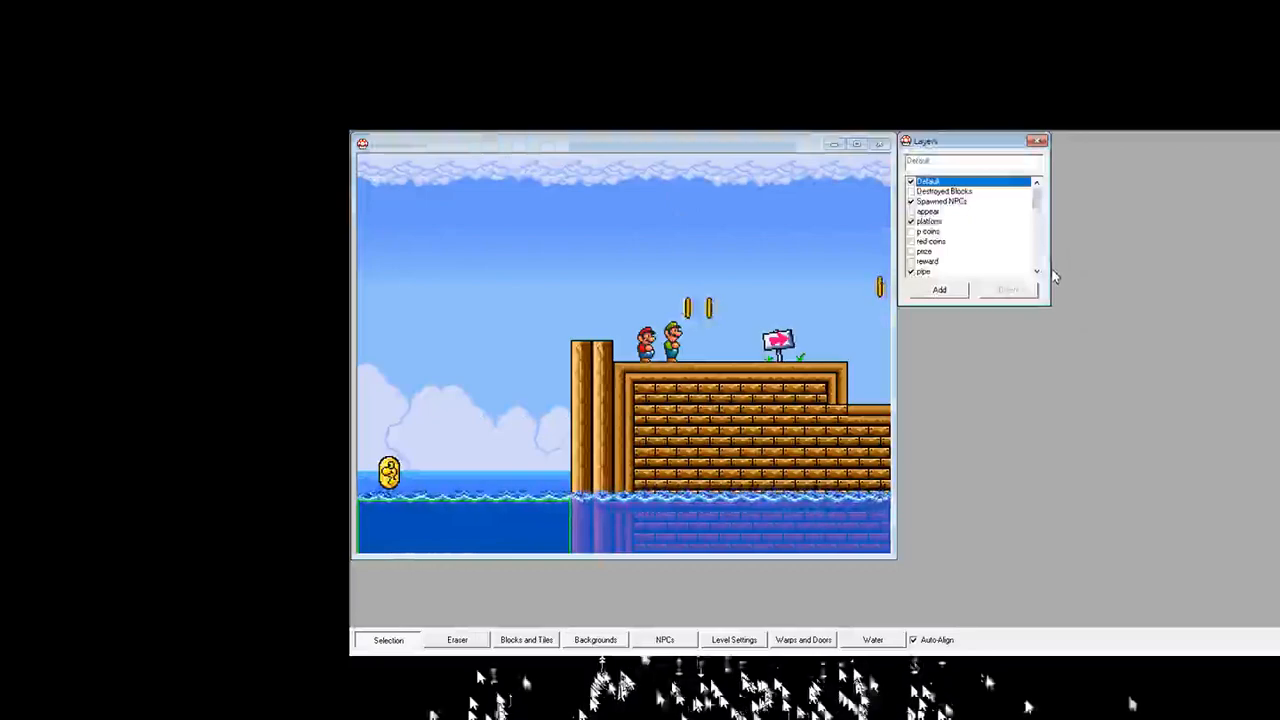
left_click(925, 252)
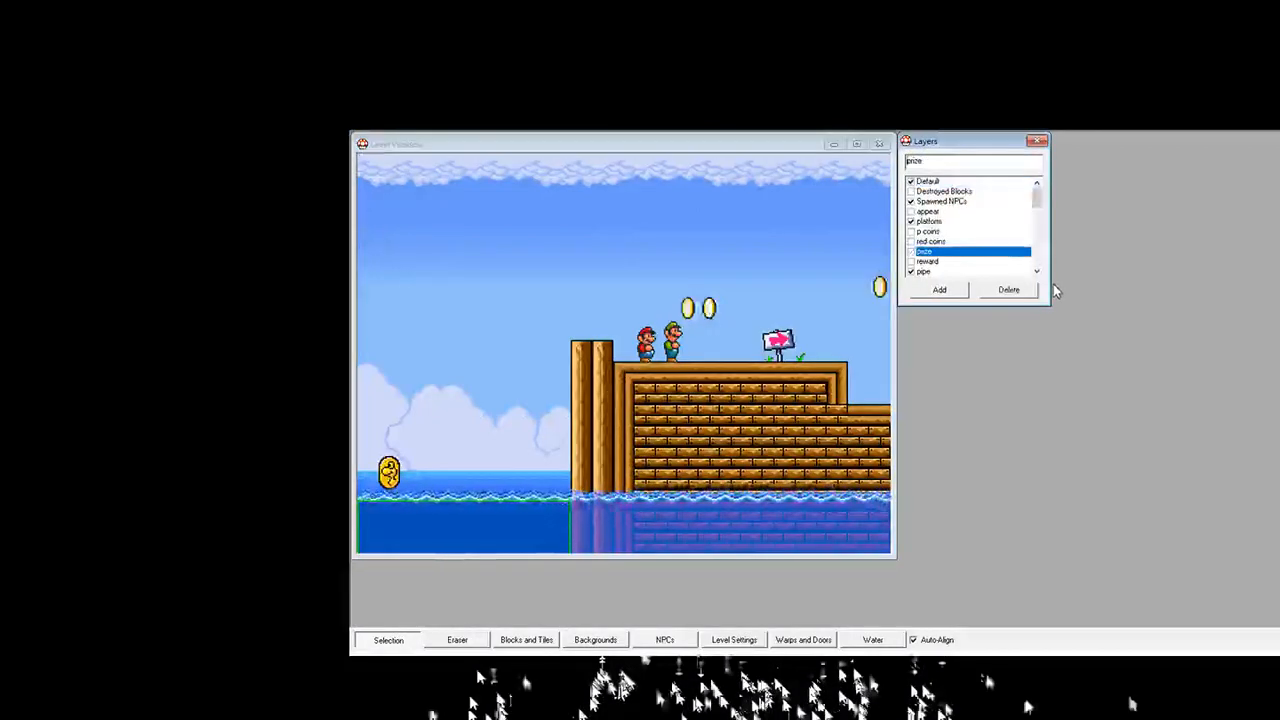
left_click(911, 232)
left_click(911, 212)
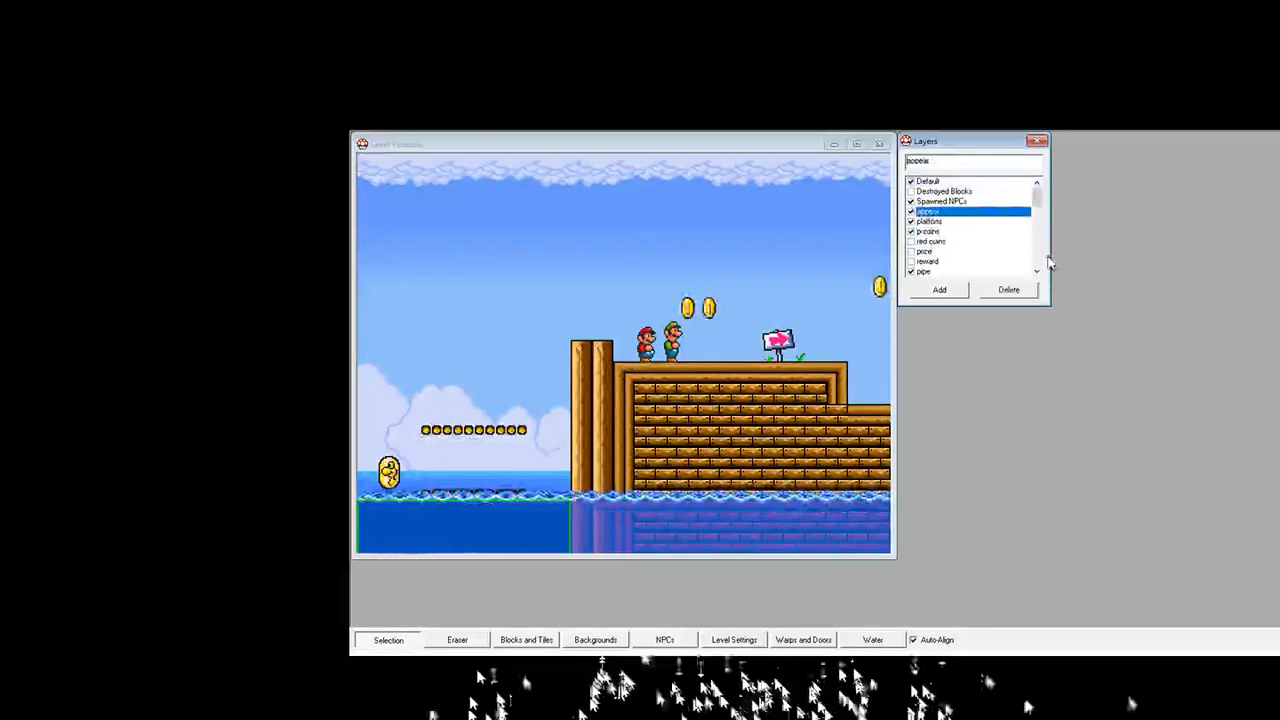
left_click(911, 232)
left_click(911, 212)
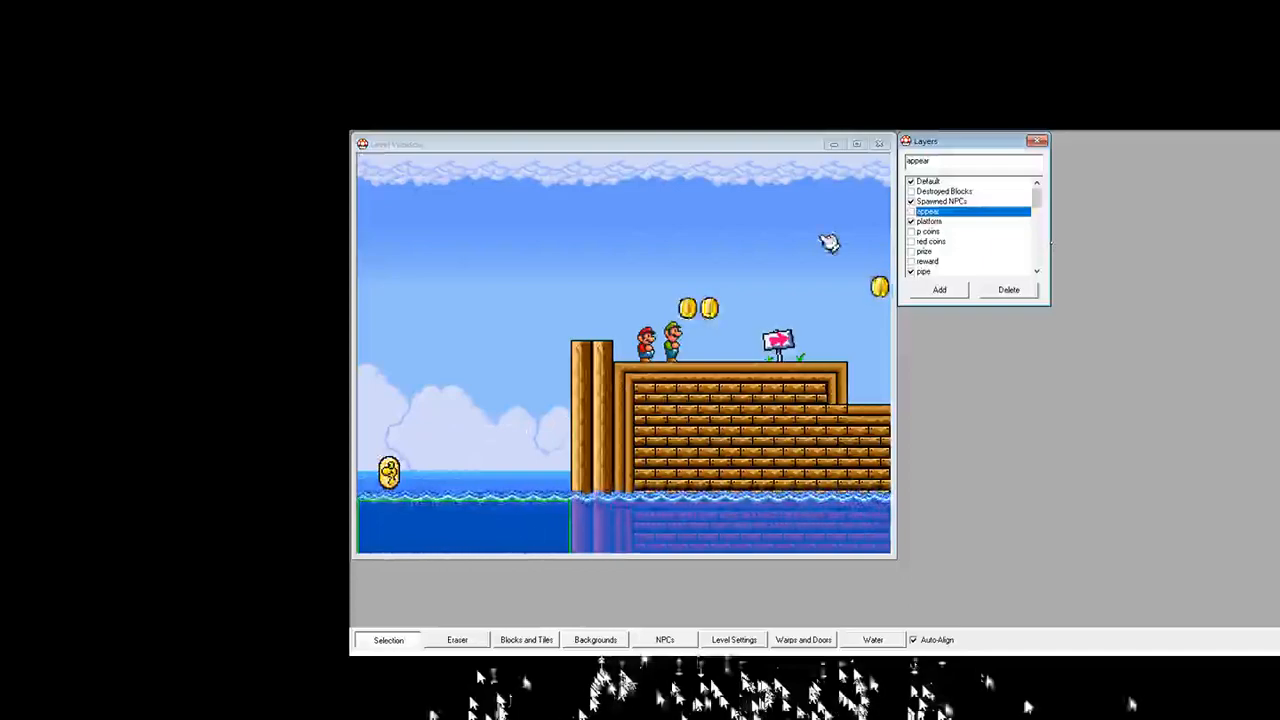
Step: Pick up the large Yoshi coin above the water, inspect its event triggers, put it back, and return to selection mode
left_click(391, 471)
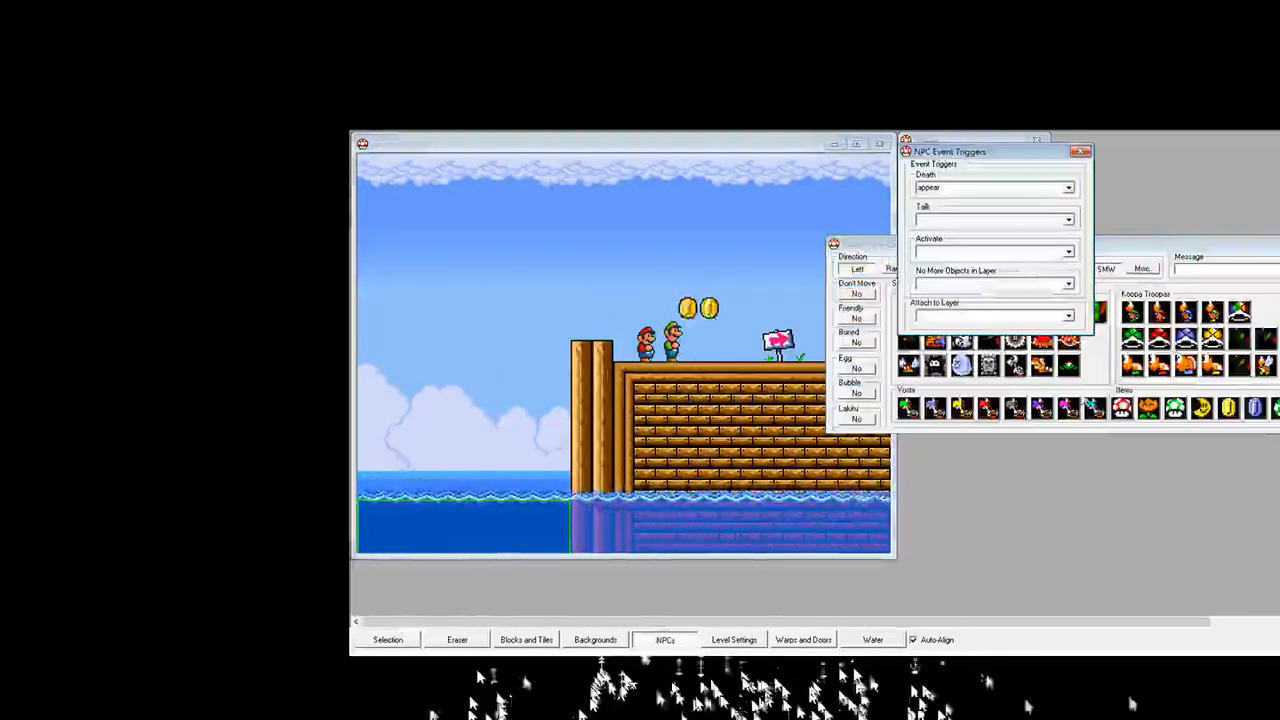
left_click_drag(1220, 244, 1048, 234)
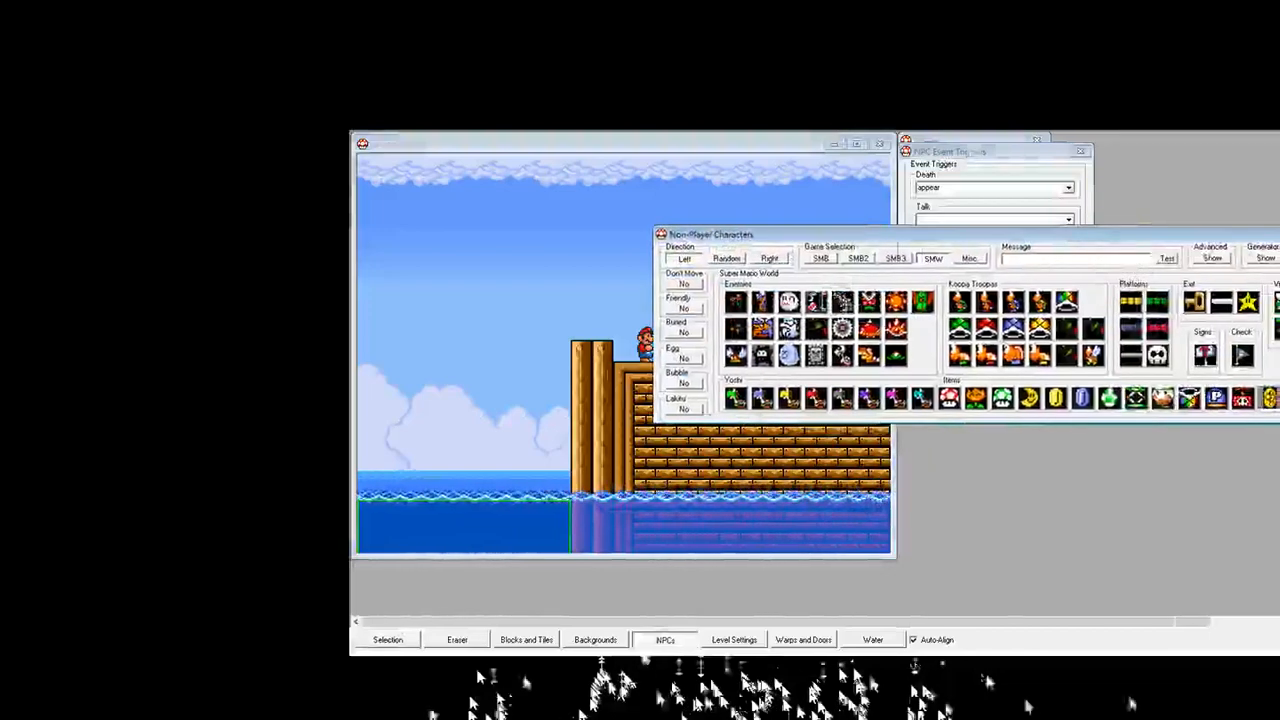
left_click(1212, 258)
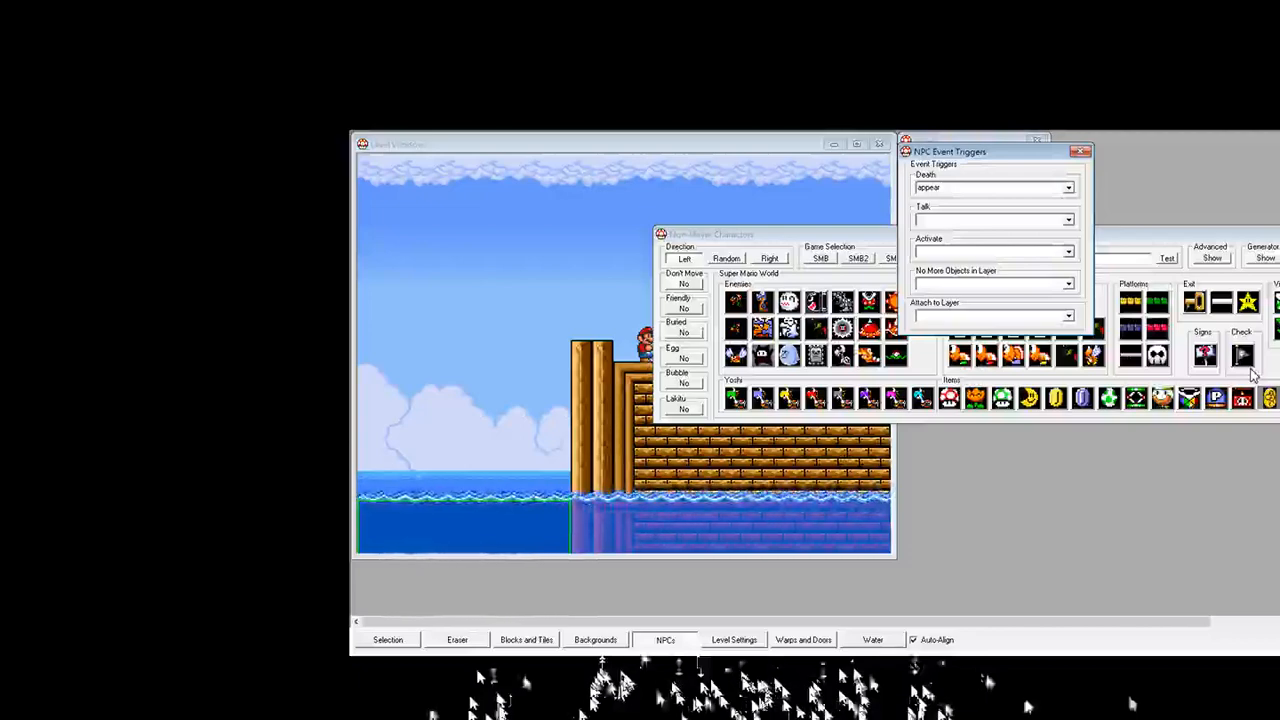
left_click(415, 486)
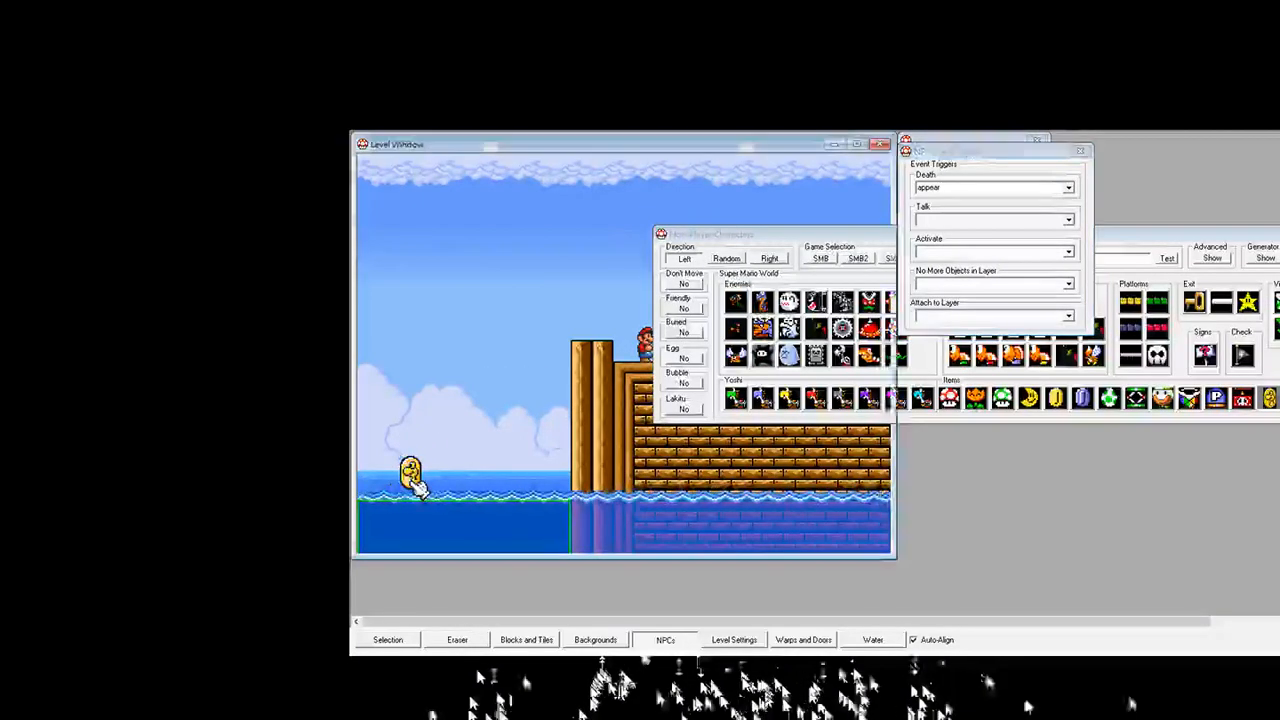
left_click(409, 481)
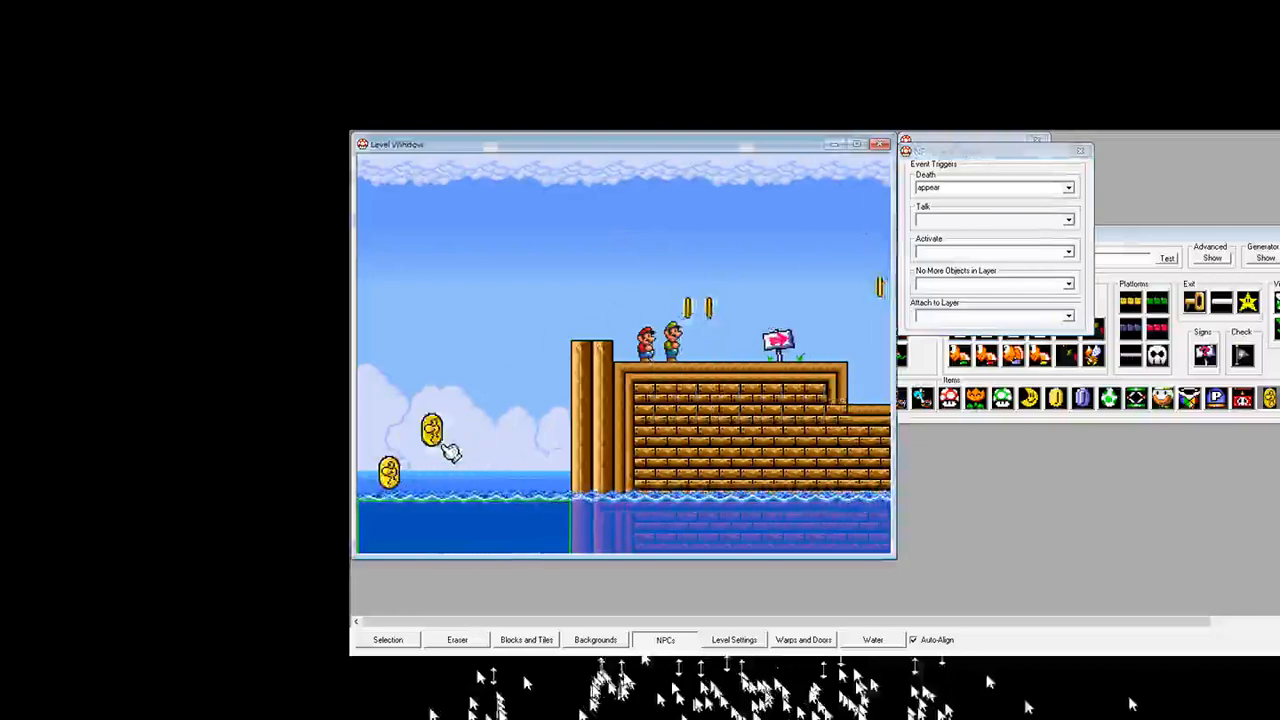
right_click(444, 445)
Step: Look through the event list in the Events window and examine the appear event's layer settings
left_click(502, 124)
left_click(508, 164)
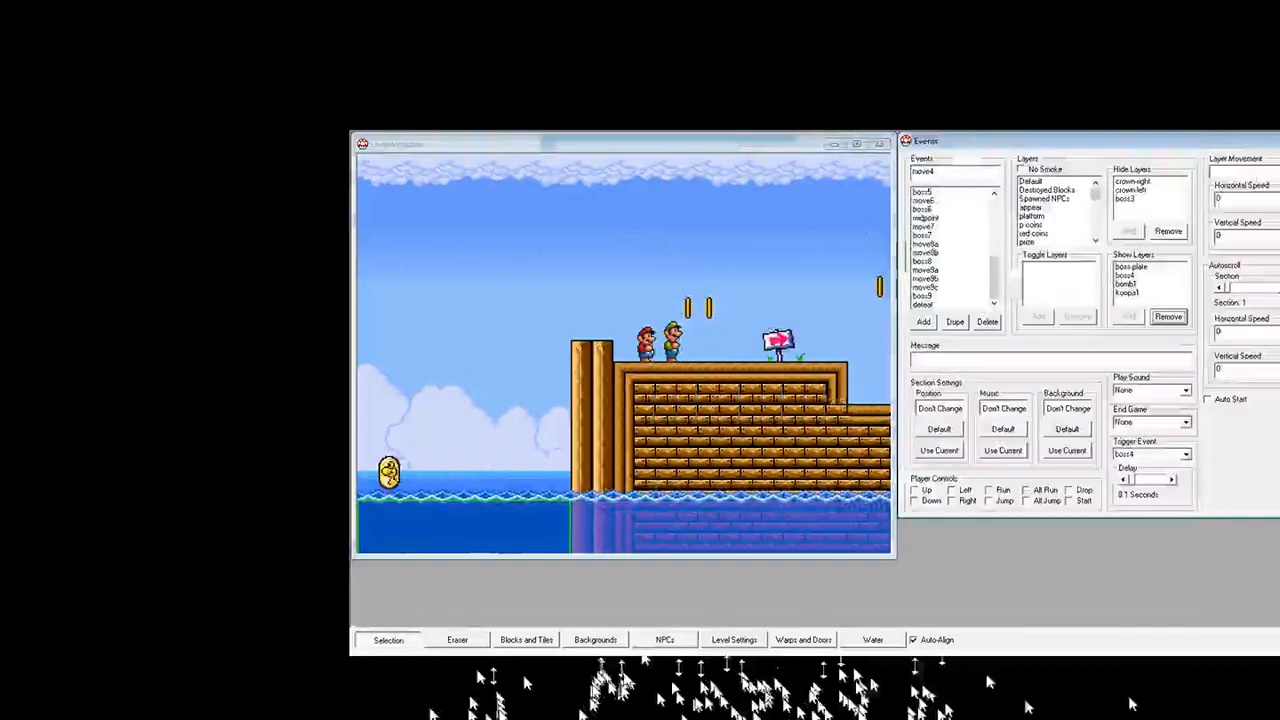
scroll(1088, 308, "up", 3)
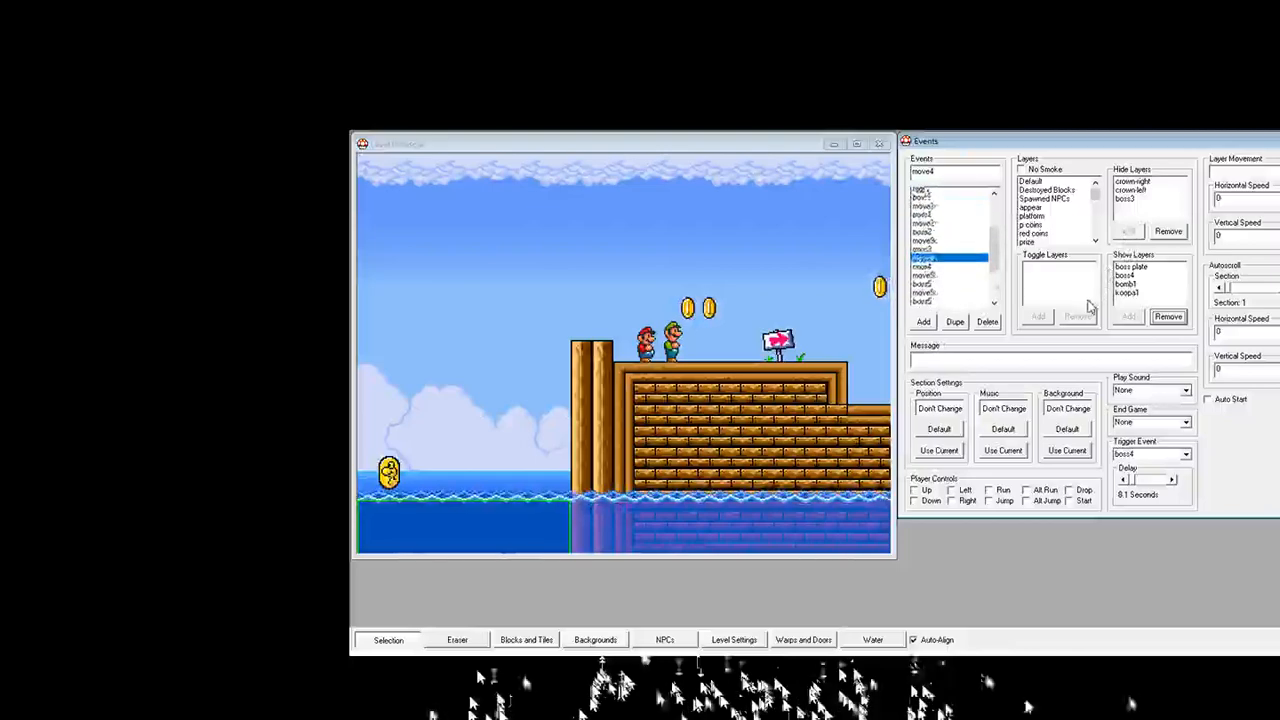
scroll(1088, 308, "down", 3)
scroll(1089, 308, "up", 3)
scroll(1088, 307, "down", 3)
scroll(1088, 307, "up", 3)
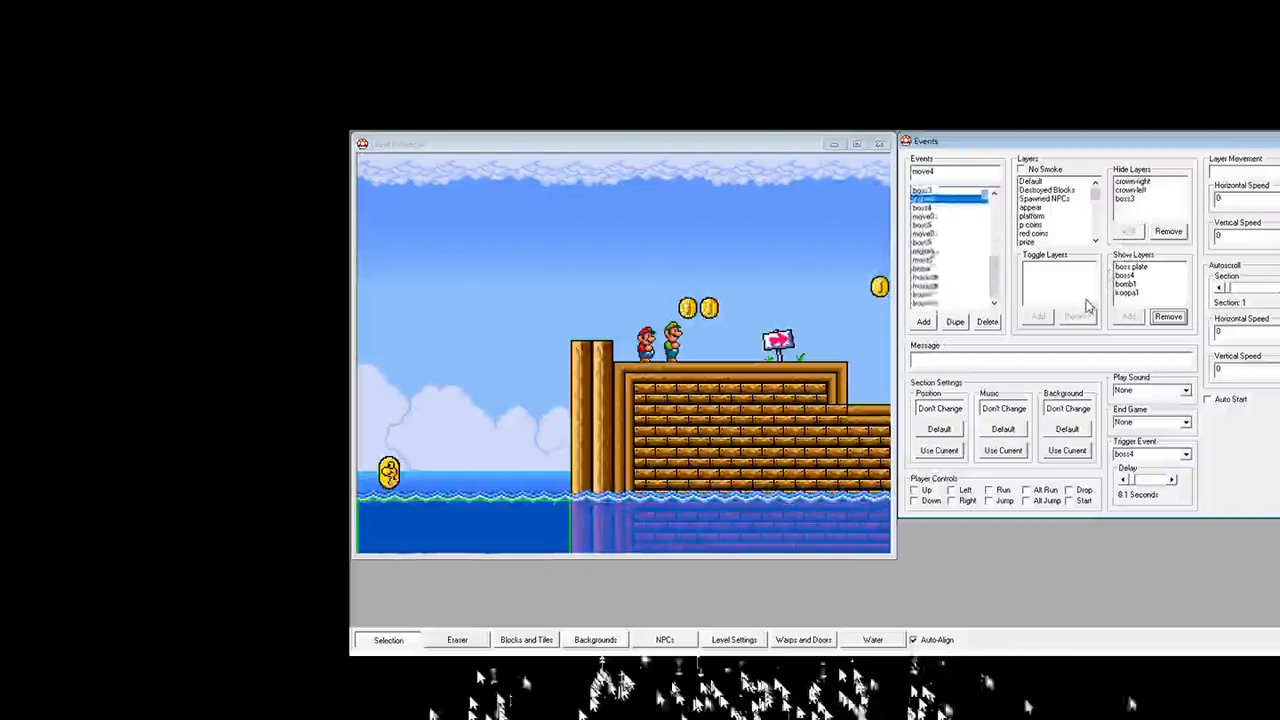
scroll(1088, 307, "down", 3)
scroll(1088, 307, "up", 3)
scroll(1086, 301, "up", 5)
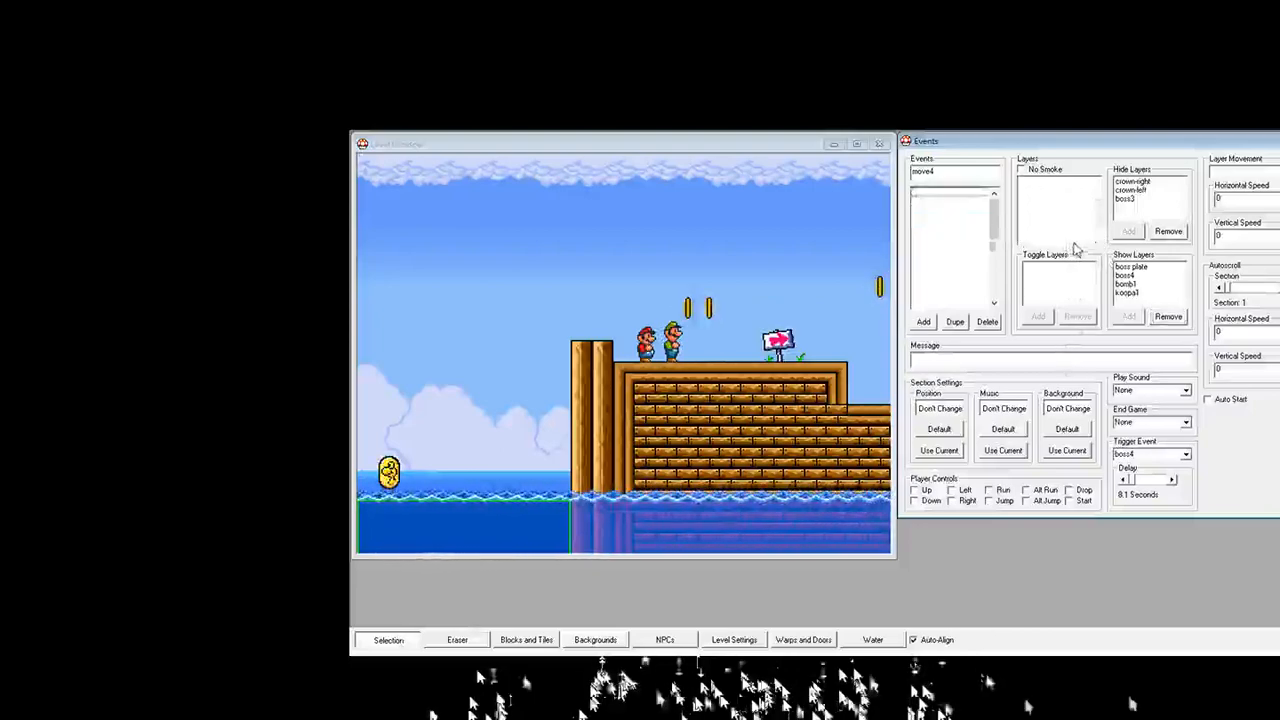
left_click(925, 218)
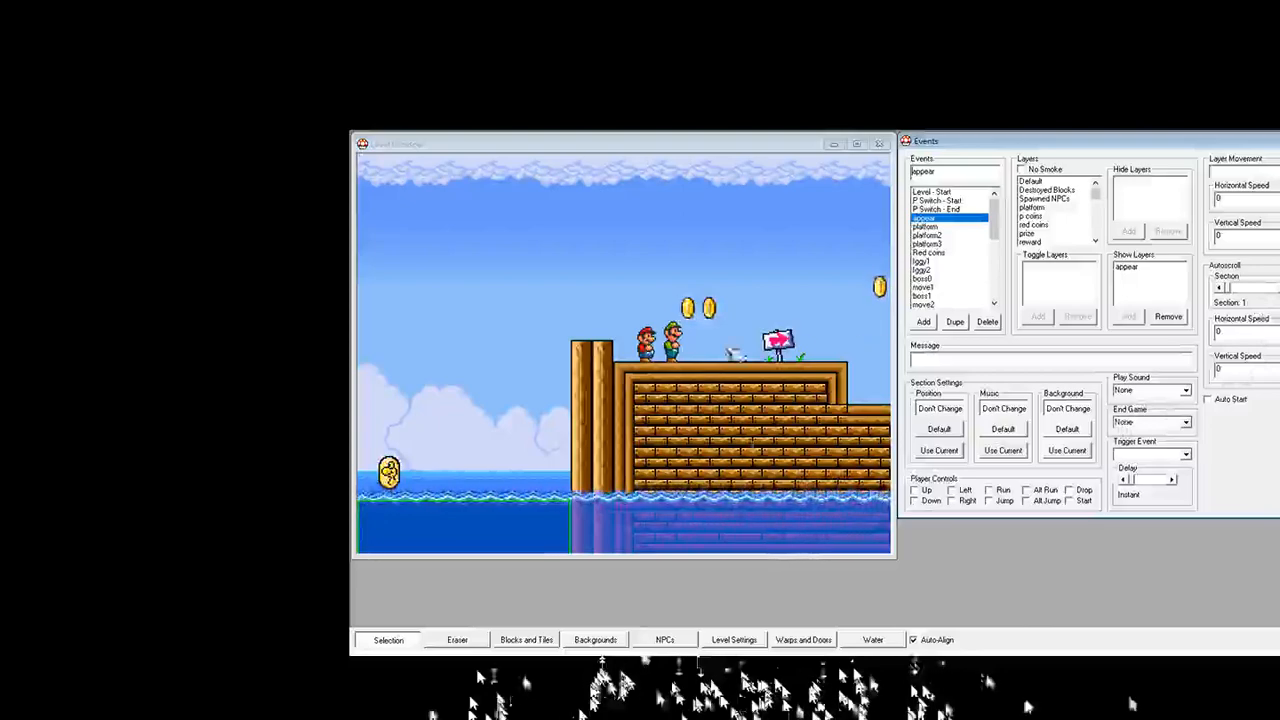
Step: Set the NPC options to friendly with the message "Hi" and test the message
left_click(734, 640)
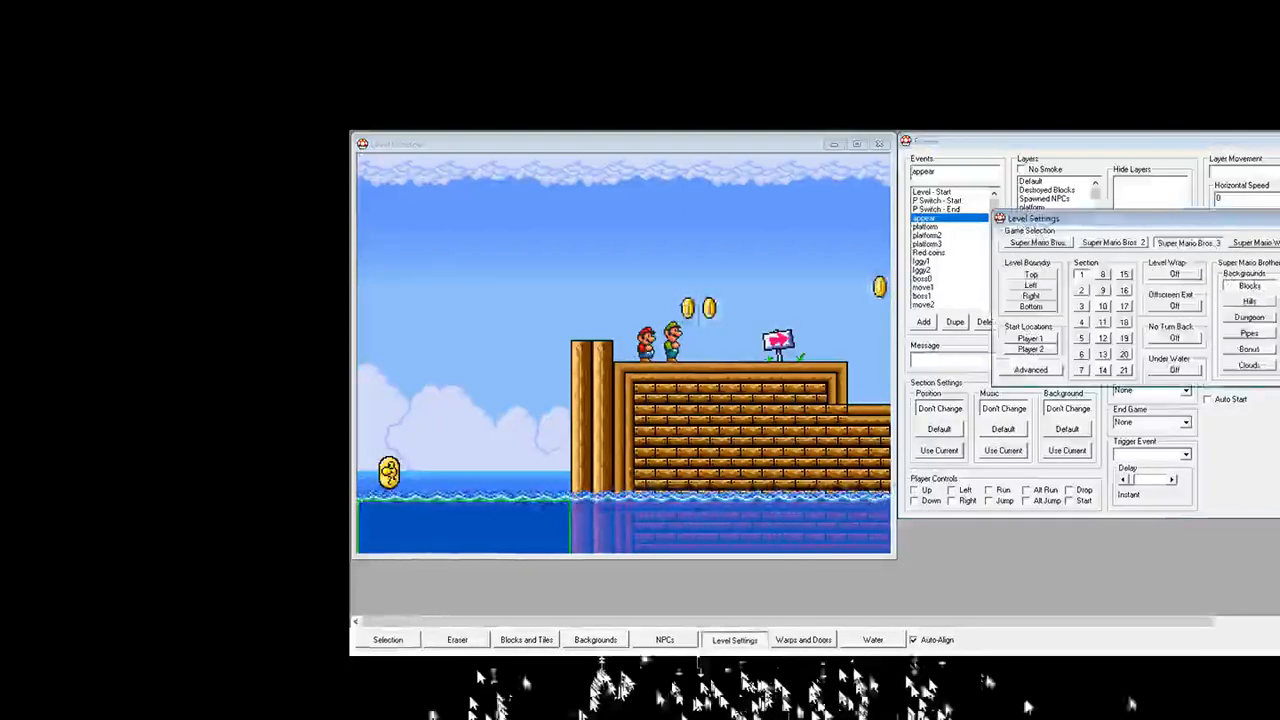
left_click(665, 640)
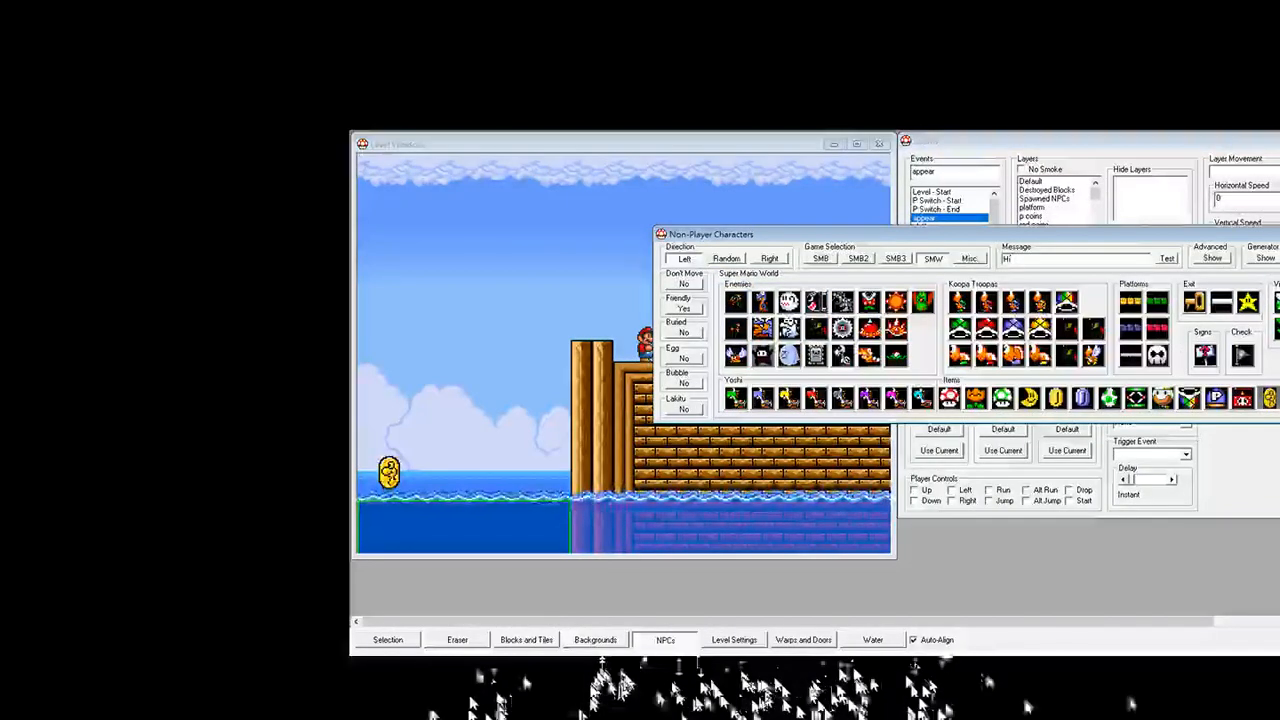
left_click(1167, 258)
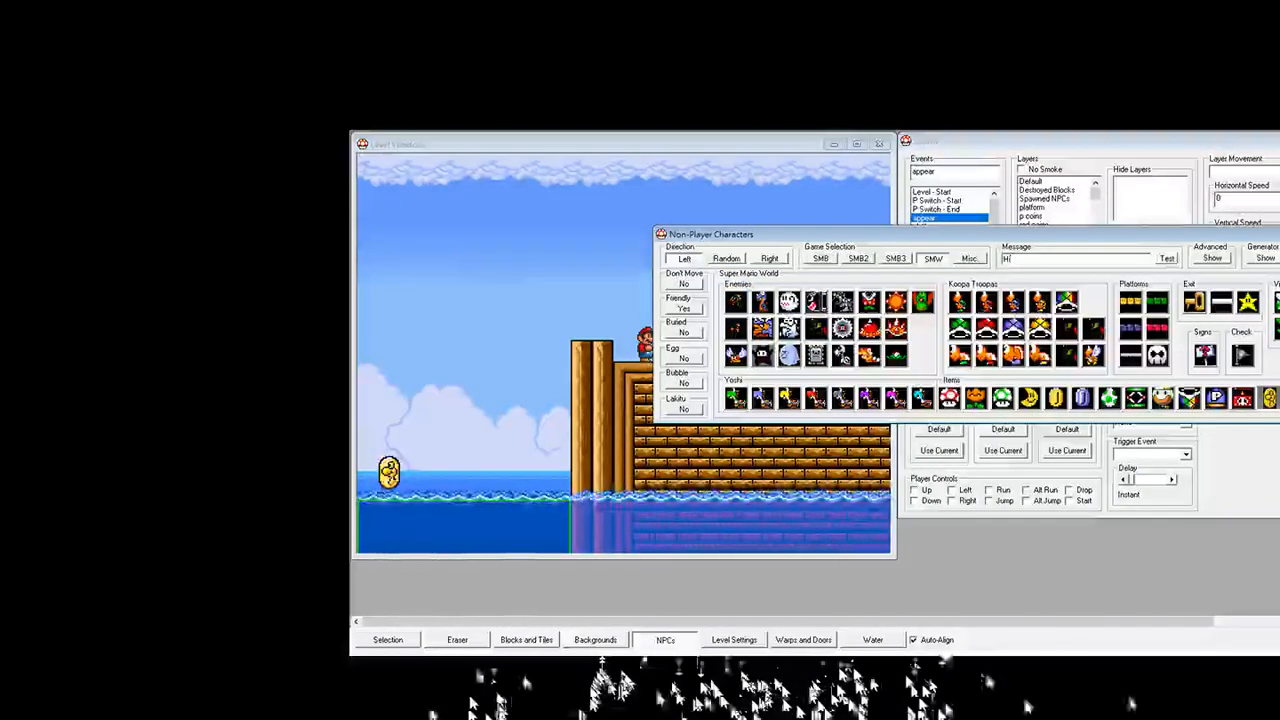
Step: Clear the NPC message text and close the NPC options
left_click_drag(1189, 285, 1160, 303)
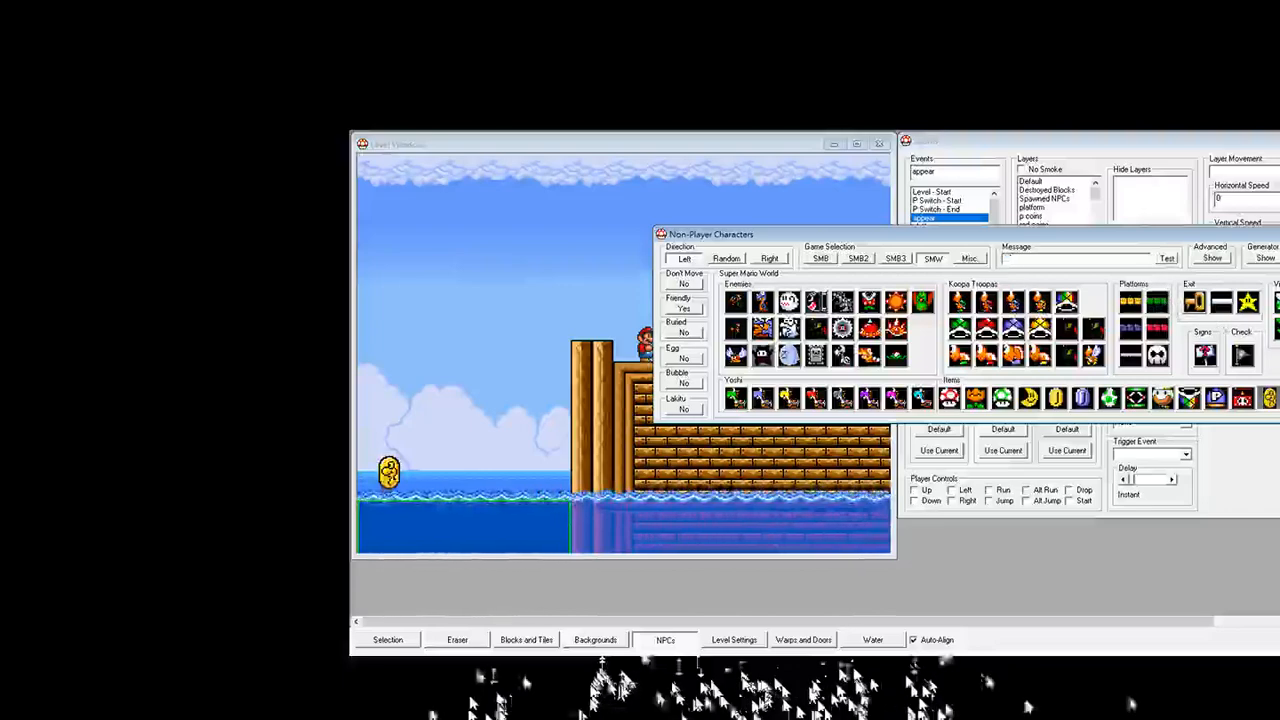
left_click(1279, 234)
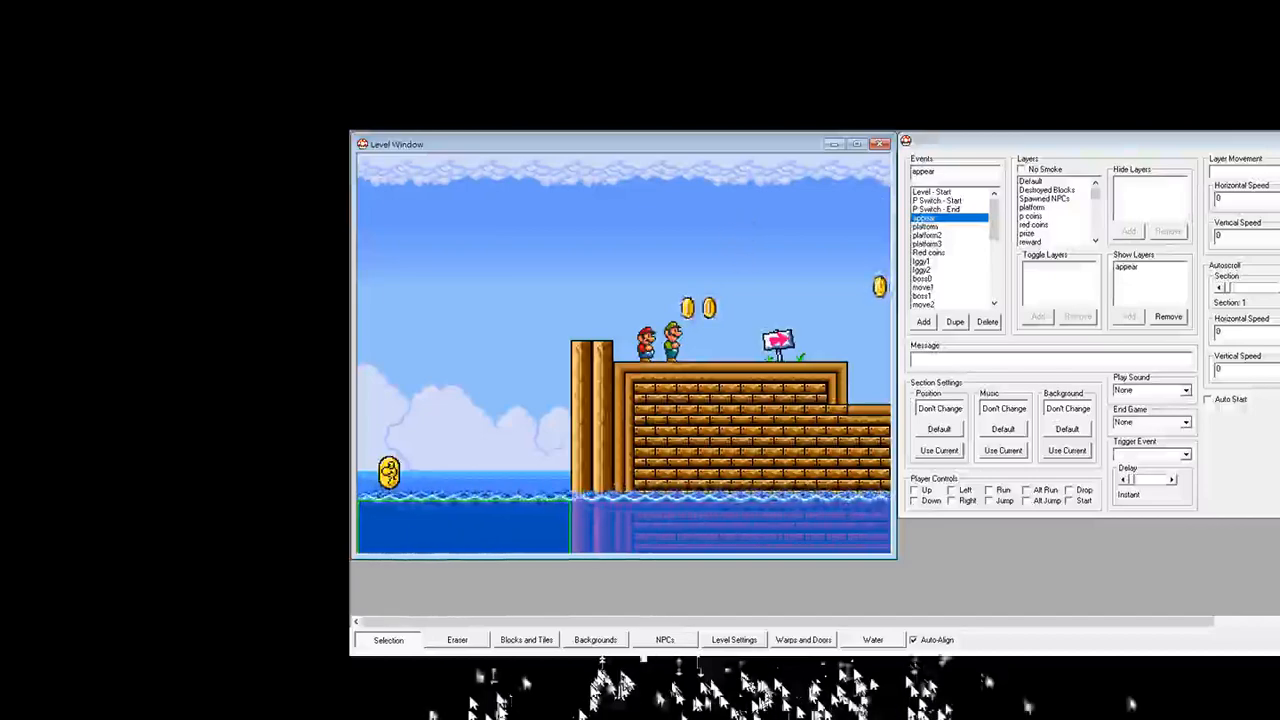
Step: Review the appear event's Play Sound options, try the Bowser defeat end-game setting, and restore End Game to None
left_click(1186, 390)
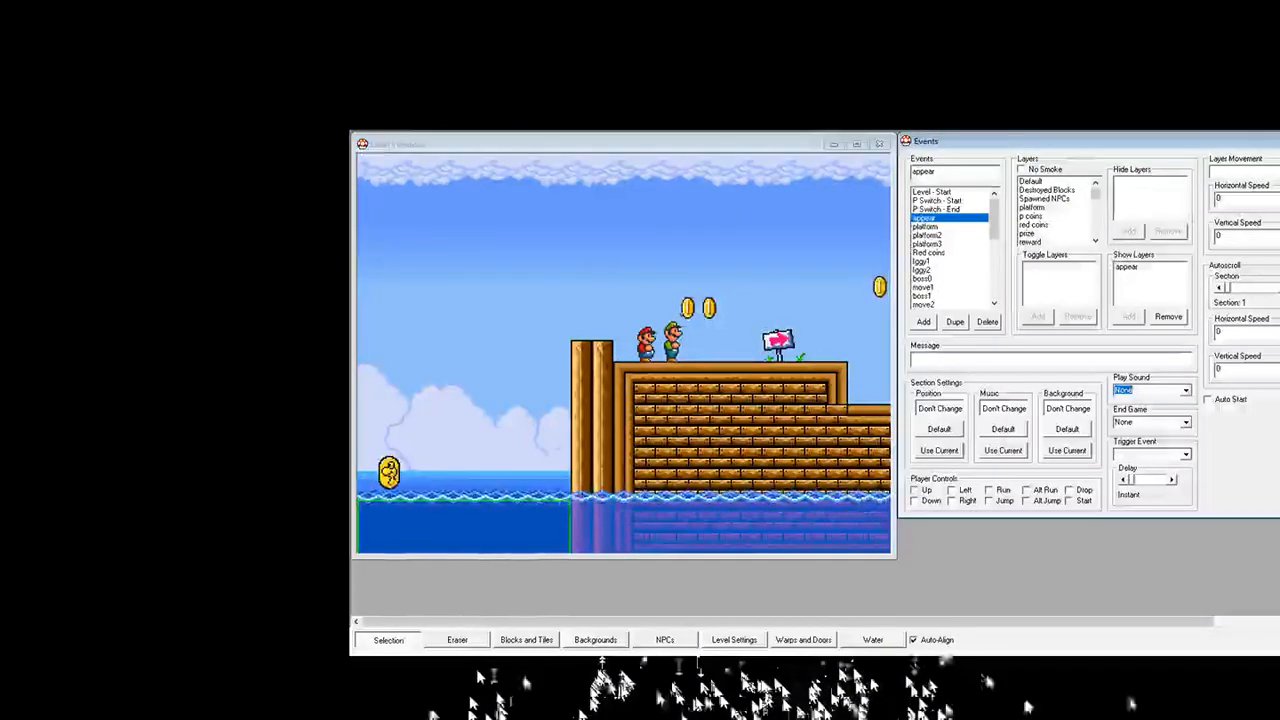
left_click(1150, 440)
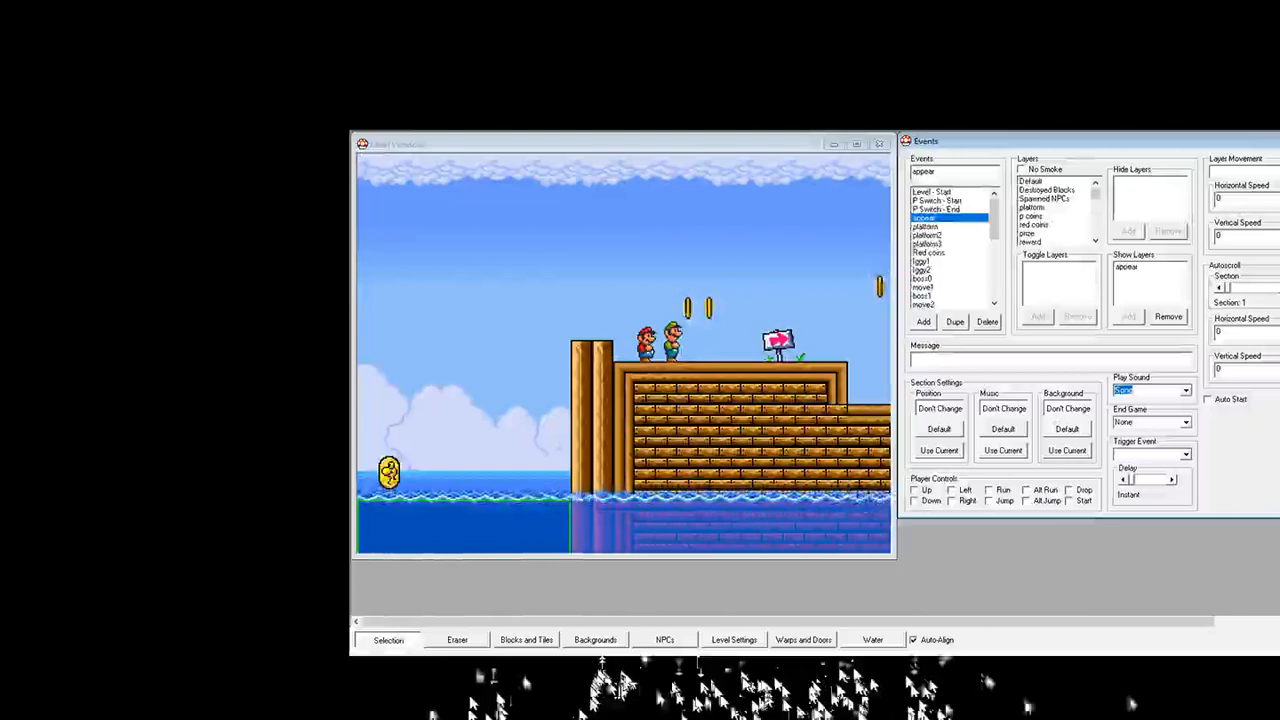
left_click(1186, 423)
left_click(1140, 443)
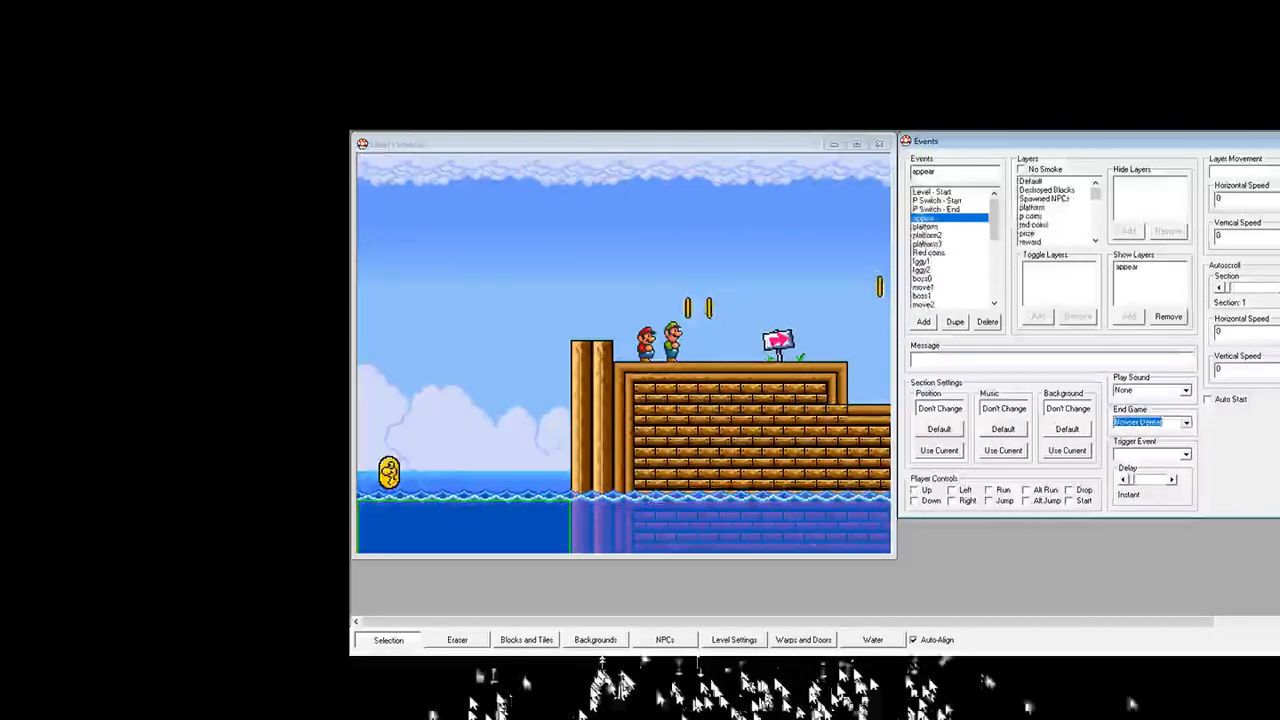
left_click(1186, 423)
left_click(1140, 434)
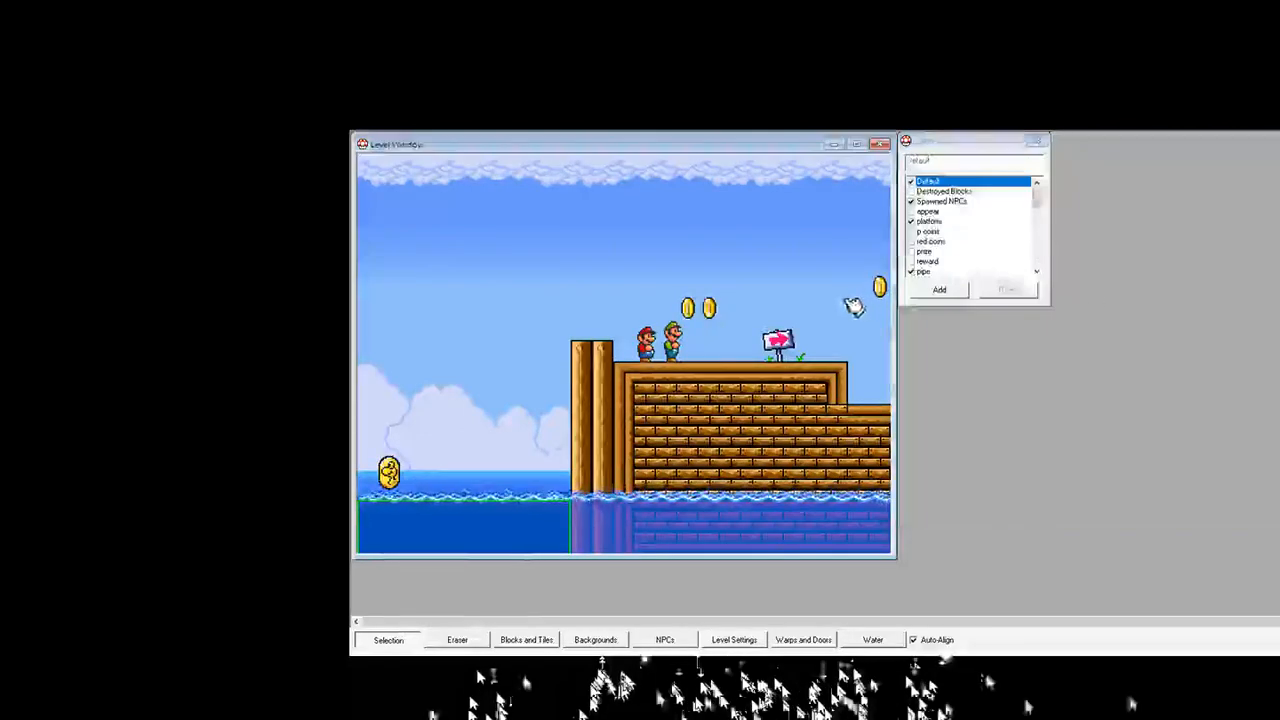
Step: Look over the opening ship section of the level, from the starting deck to the first coins and back to the sea
key("Right")
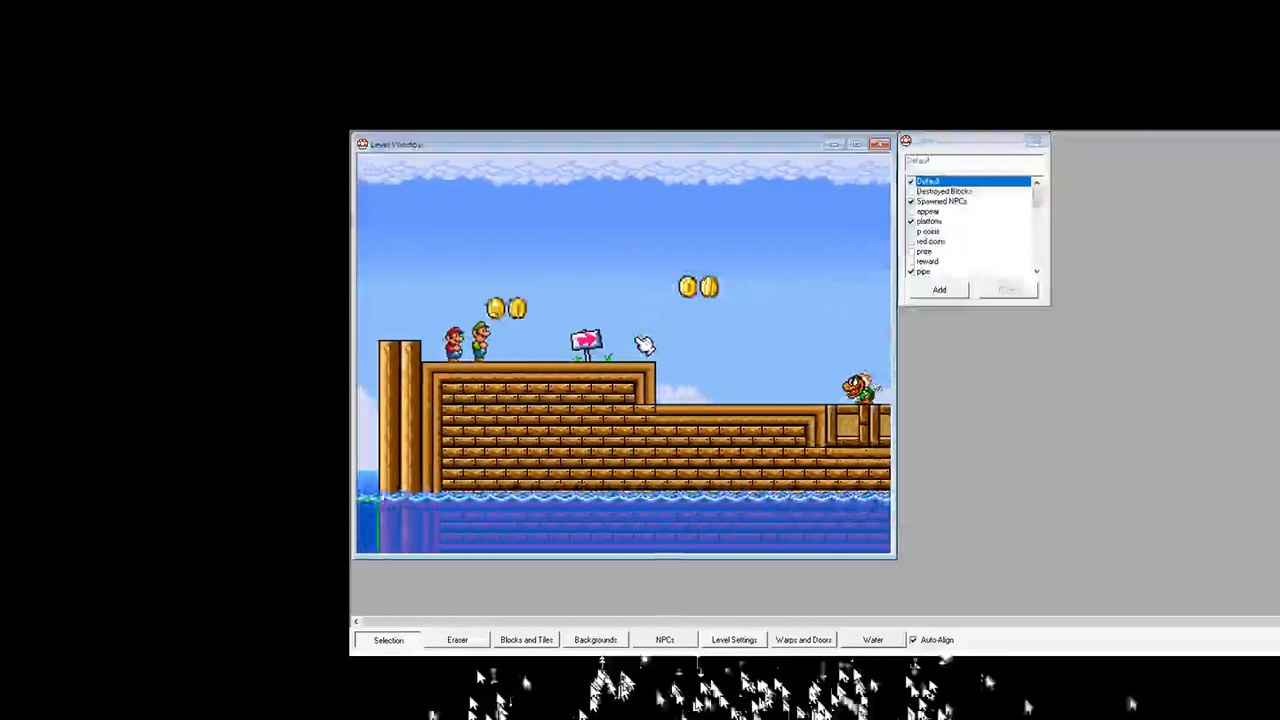
key("Down")
key("Right")
key("Up")
key("Left")
key("Down")
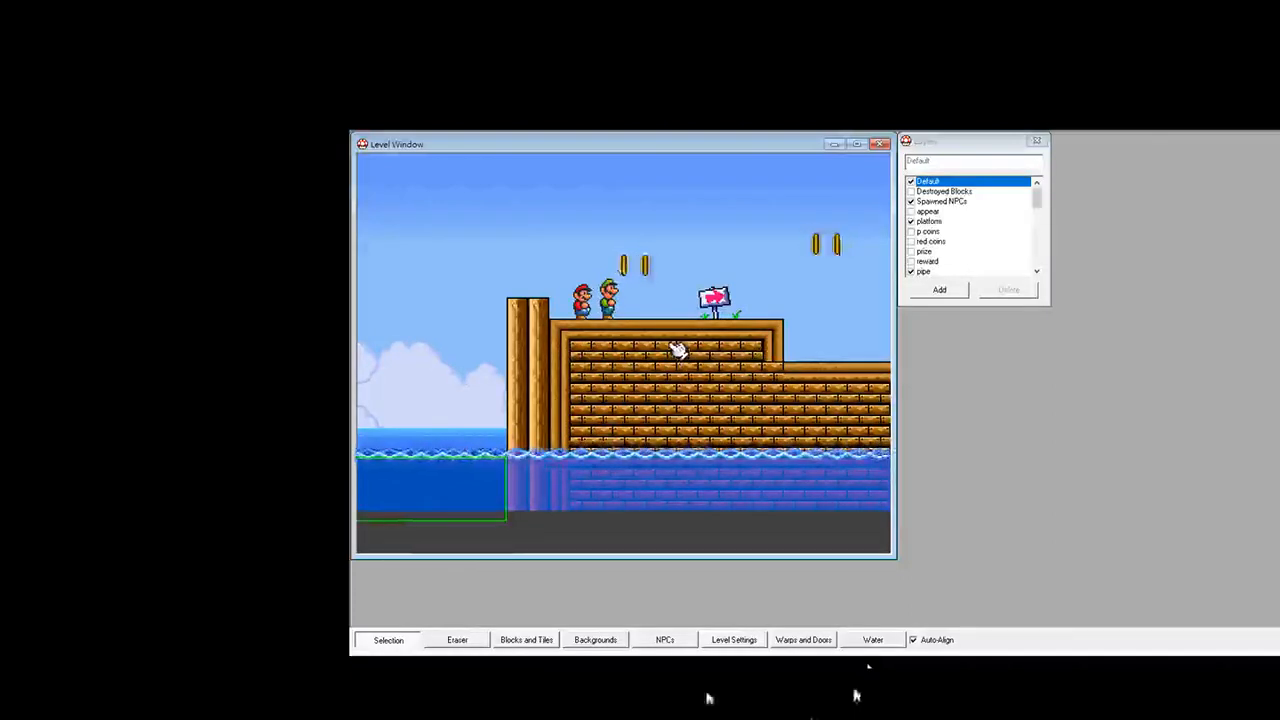
key("Right")
key("Down")
key("Right")
key("Down")
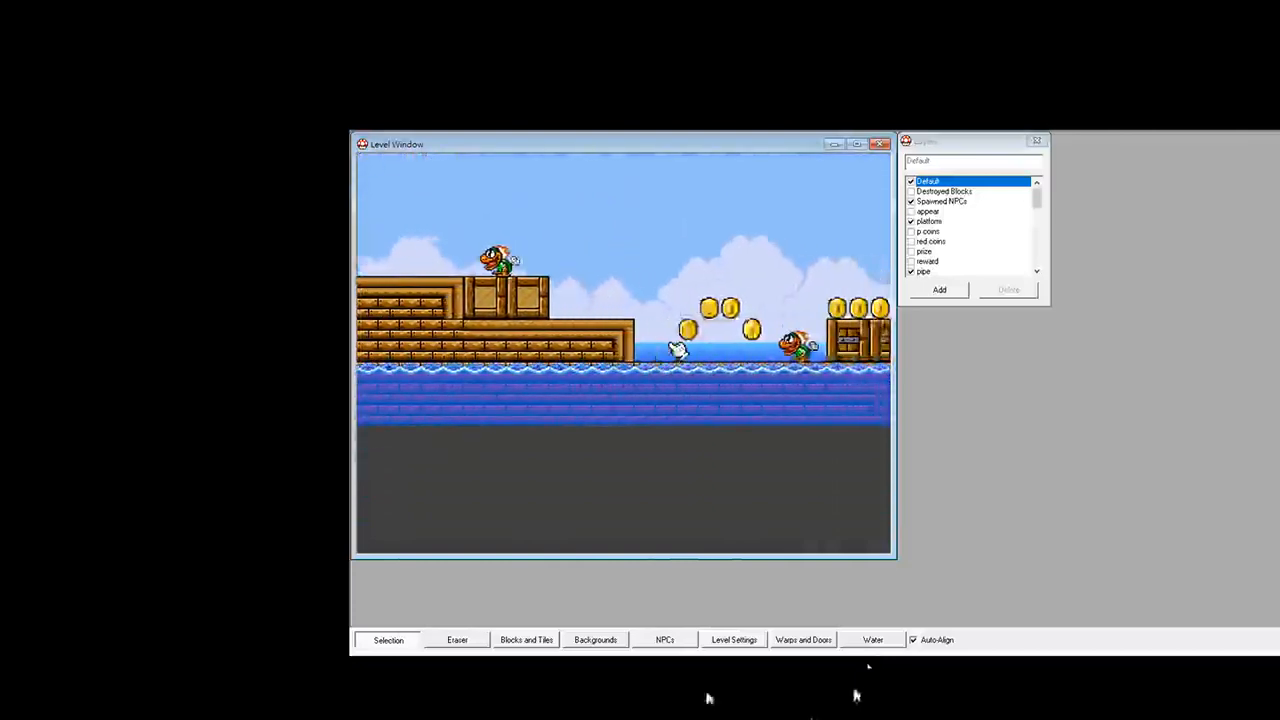
key("Right")
key("Down")
key("Right")
key("Left")
key("Down")
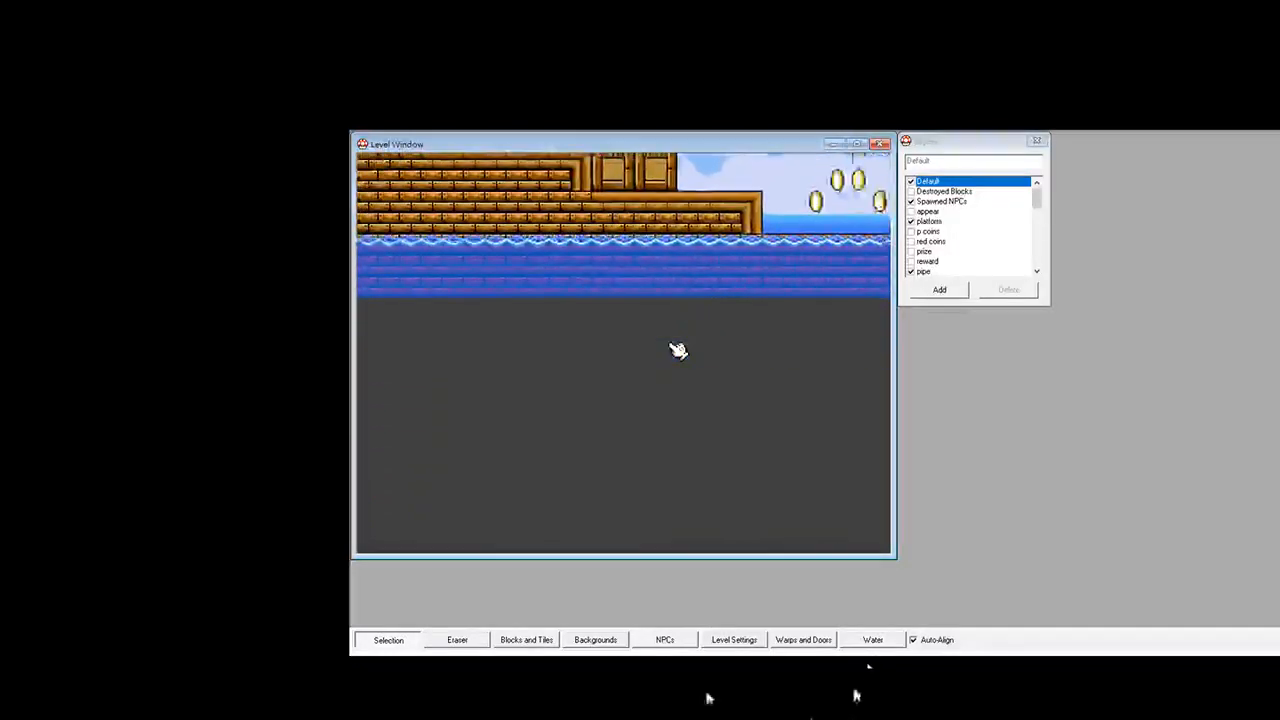
key("Left")
key("Up")
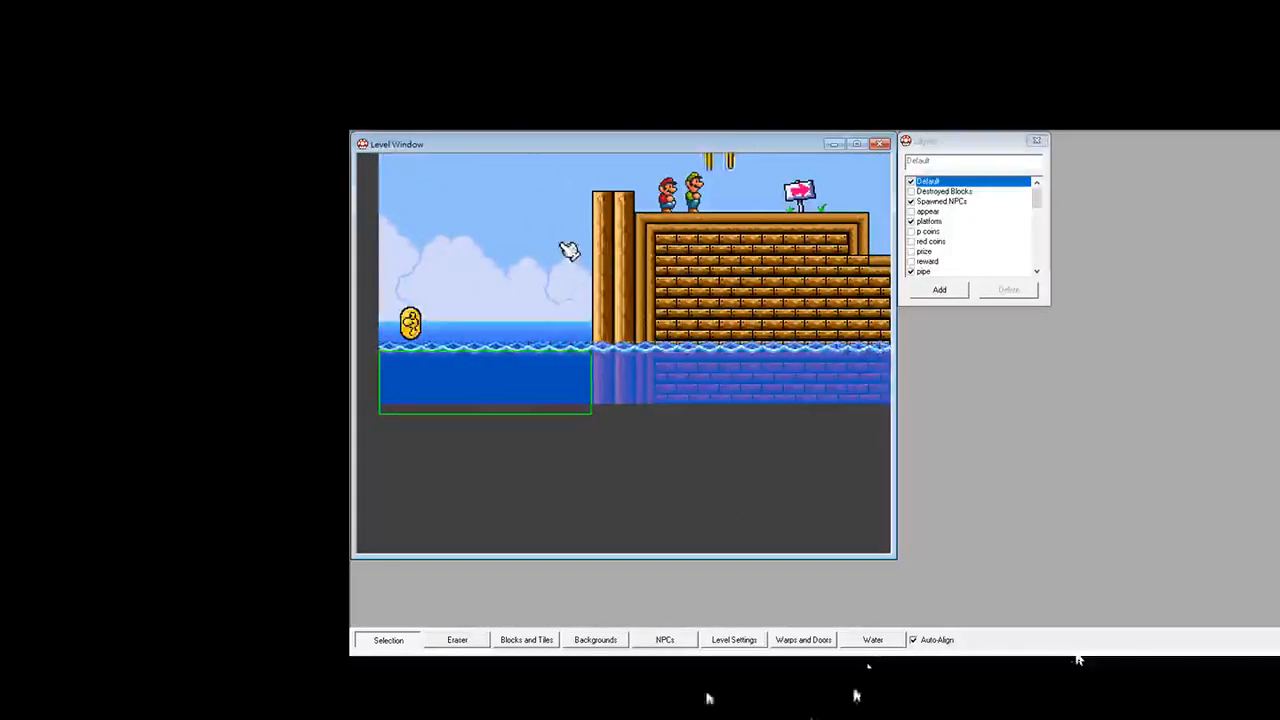
Step: Examine the Warps and Doors and Water tools, narrowing the water area preview, and return to selection mode without placing anything
left_click(803, 639)
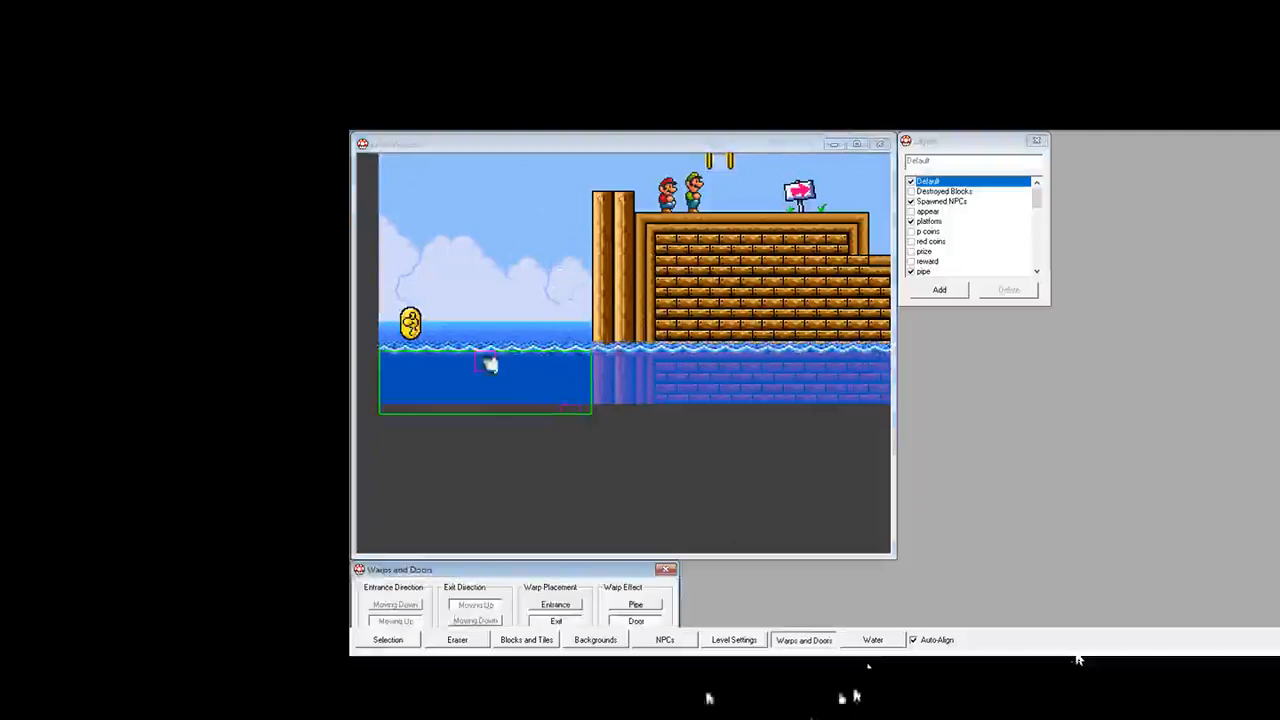
left_click(873, 639)
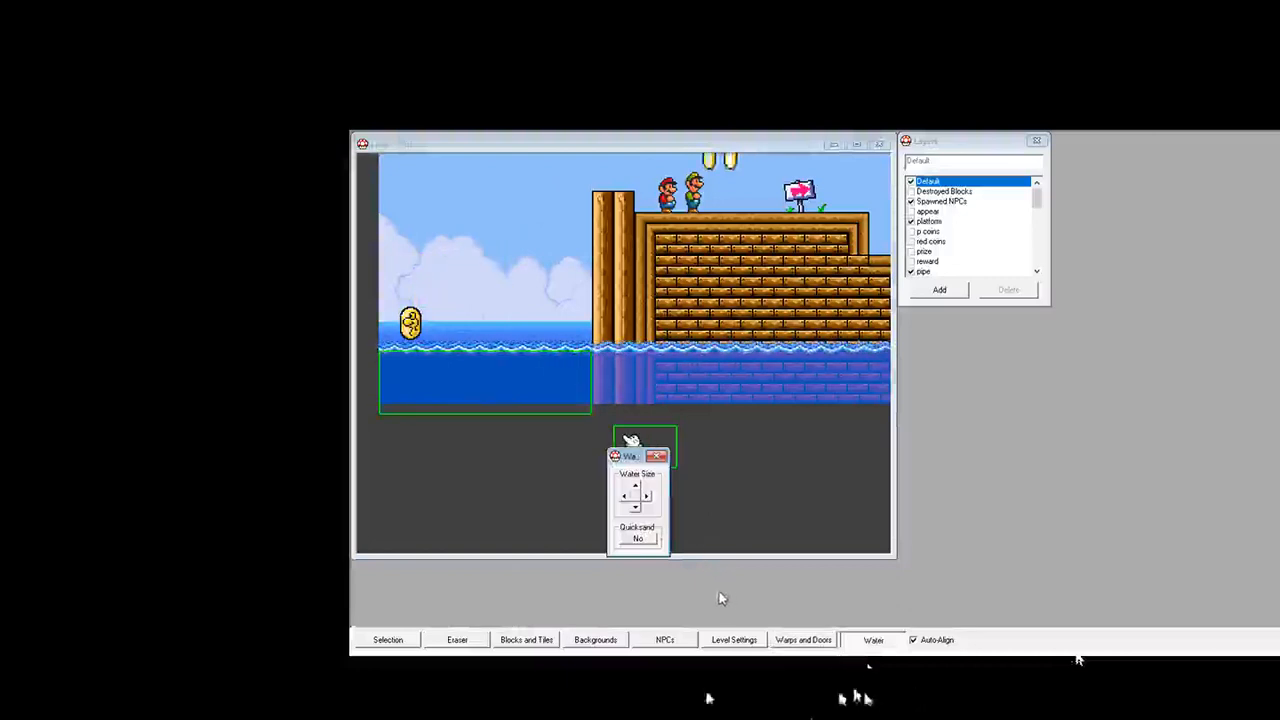
left_click(624, 496)
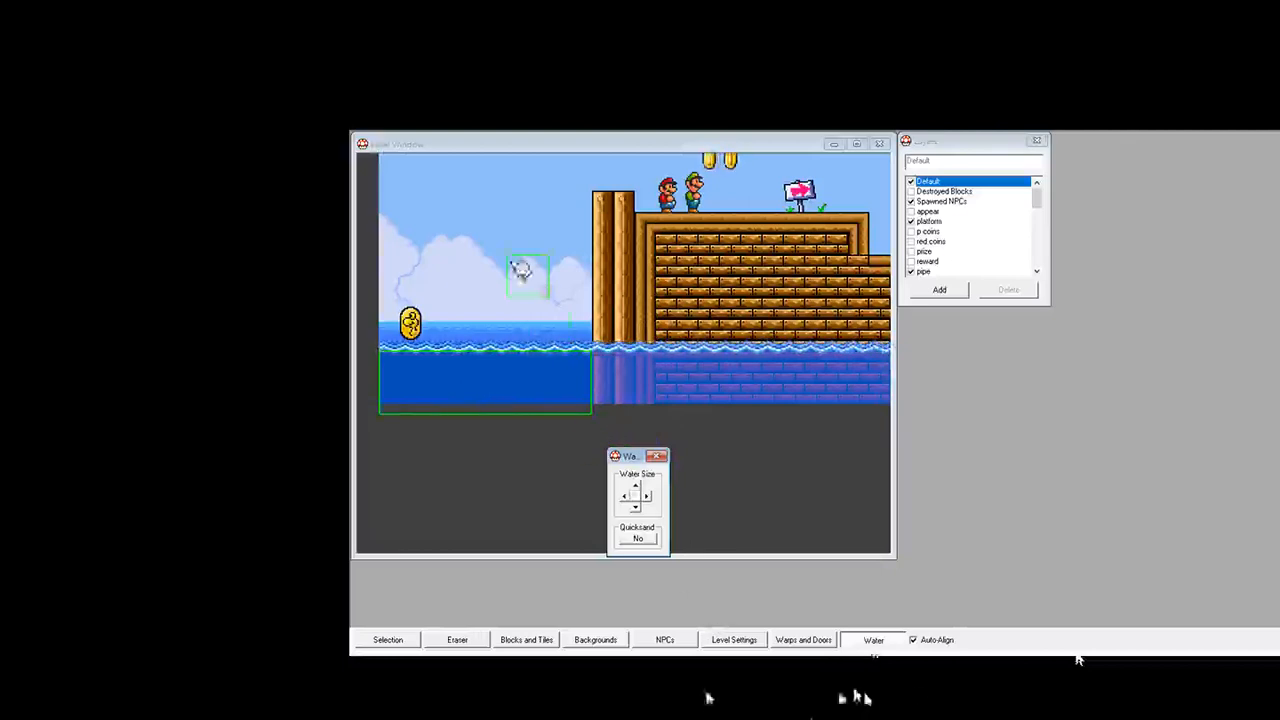
right_click(506, 233)
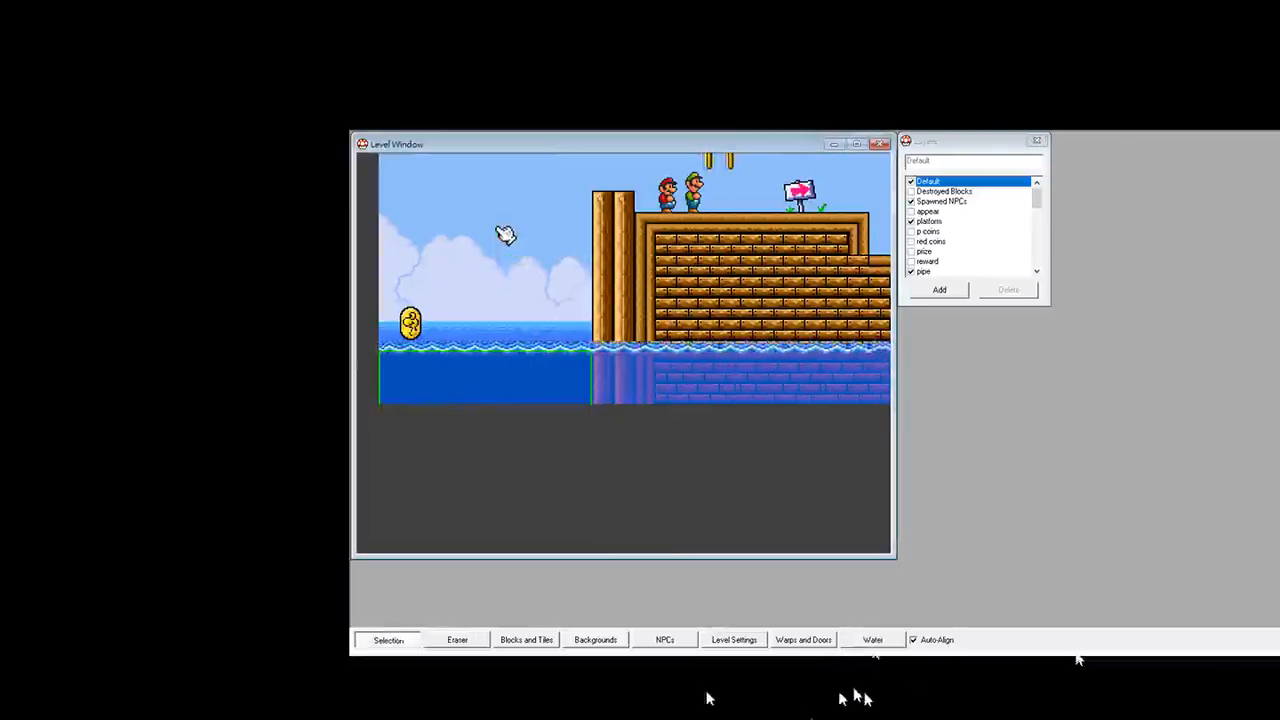
Step: Erase several dark background tiles from the upper left end of the black ship cabin, just below its wooden roof
key("Right")
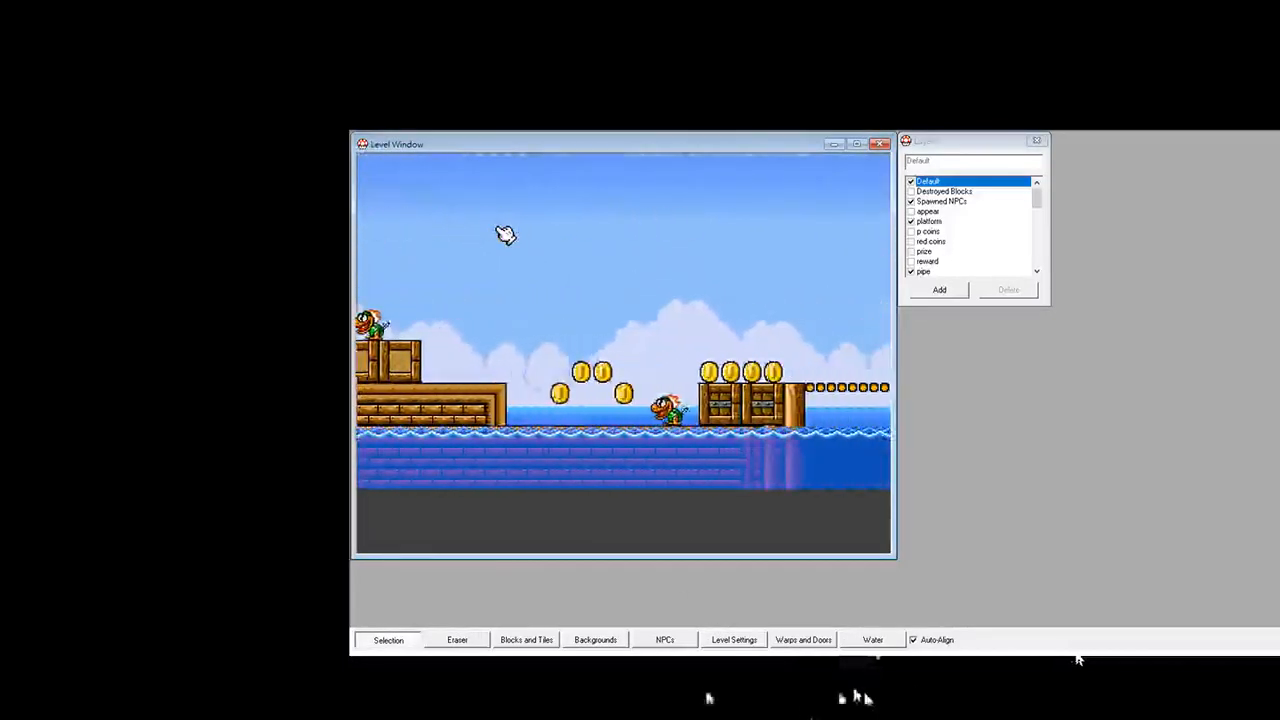
key("Right")
key("Left")
key("Up")
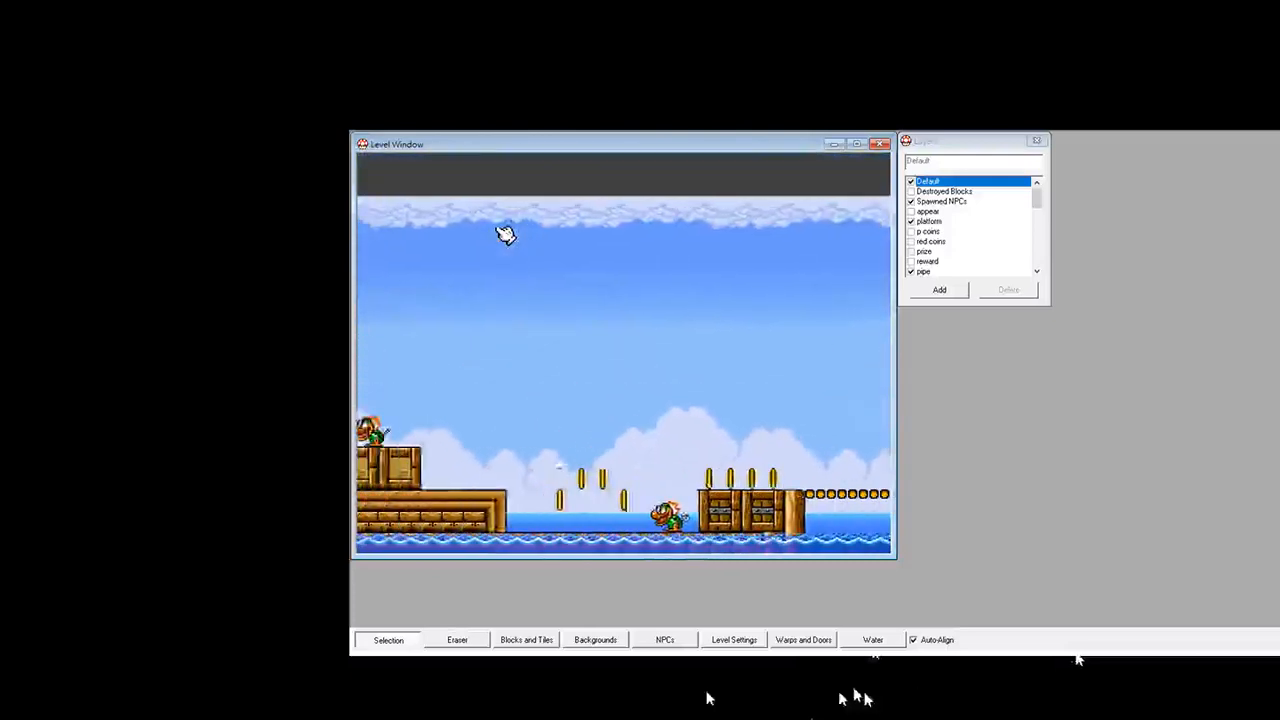
key("Left")
key("Right")
key("Down")
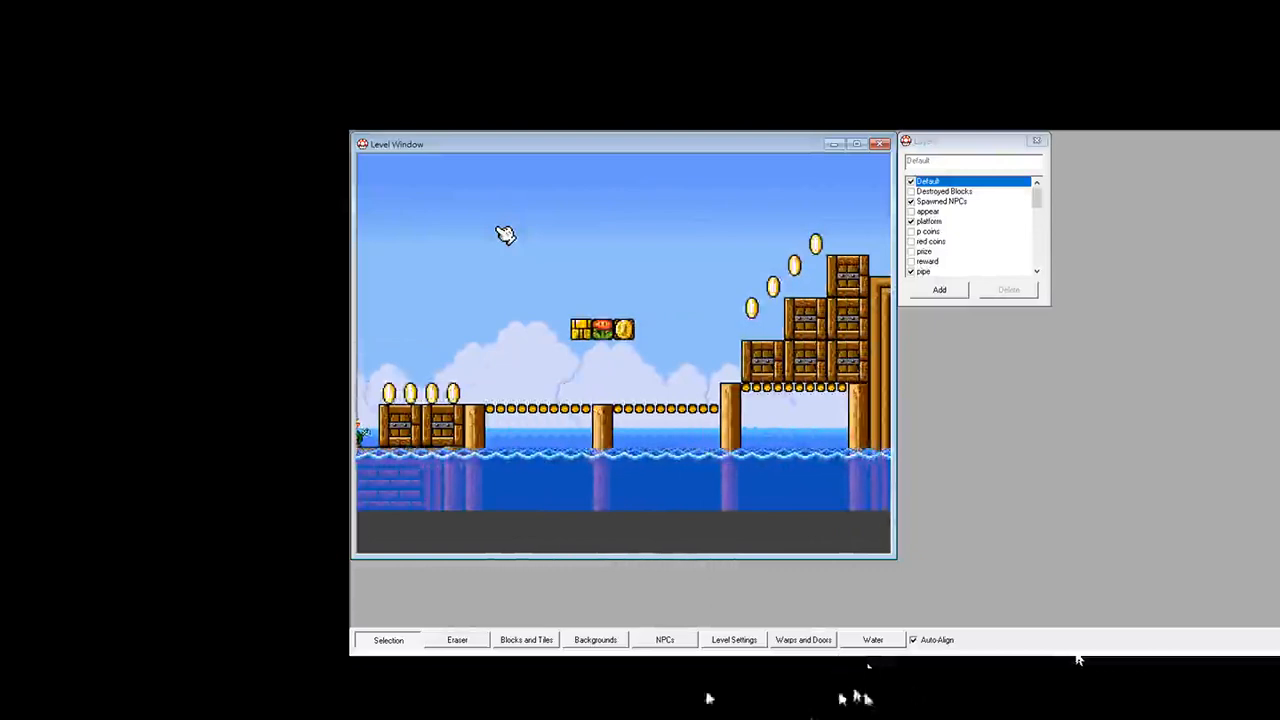
key("Right")
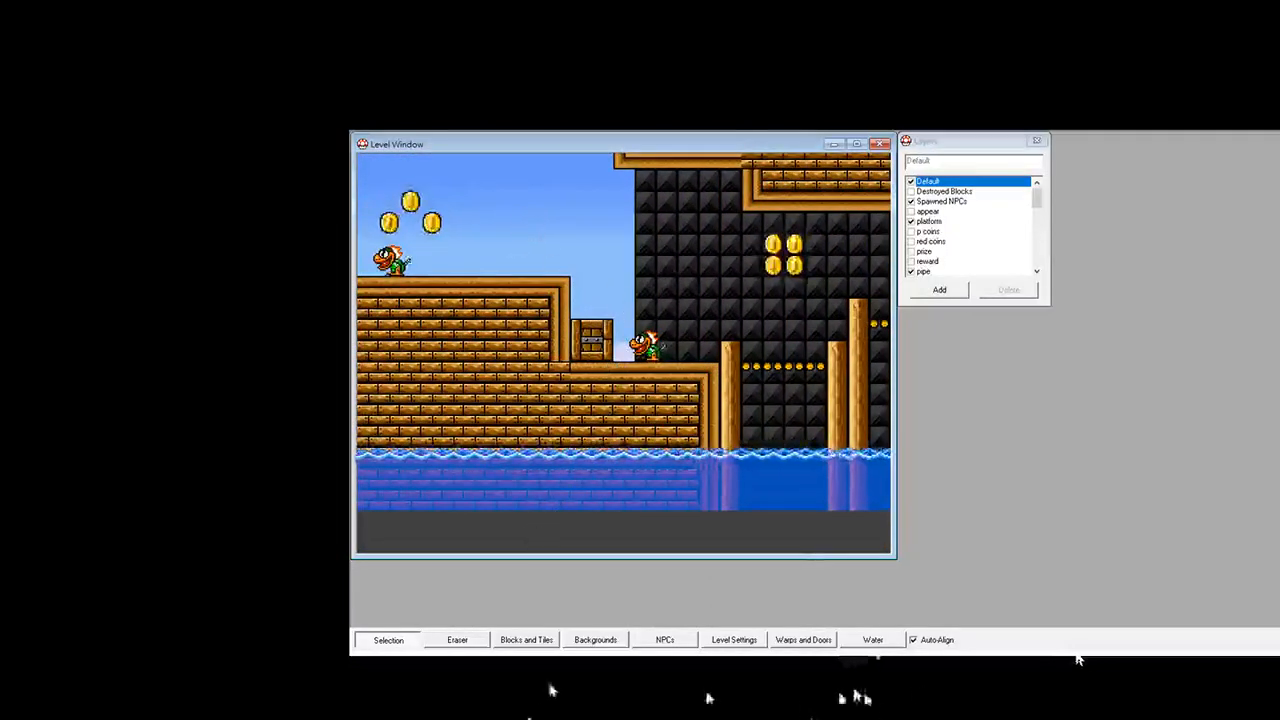
left_click(457, 640)
key("Up")
key("Right")
mouse_move(602, 308)
left_mouse_down()
mouse_move(570, 297)
mouse_move(595, 278)
left_mouse_up()
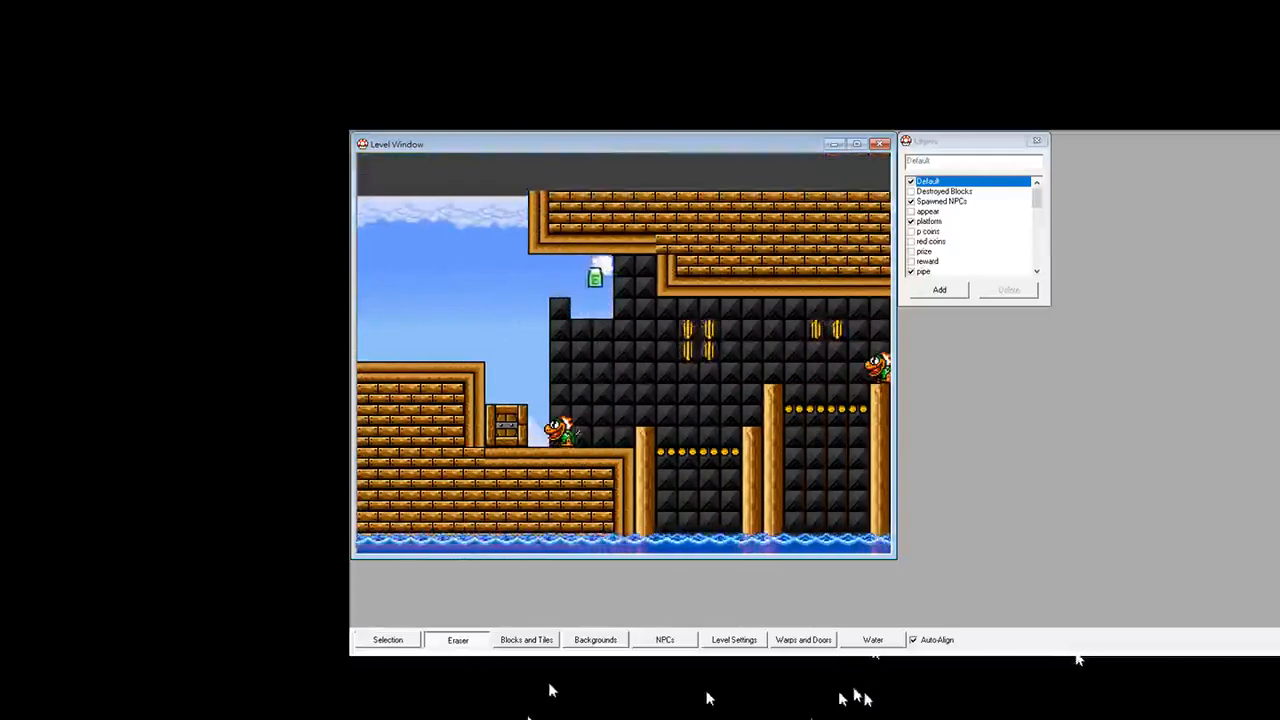
Step: Erase dark background tiles from the upper right end of the ship cabin, below the roof, and leave the Eraser
key("Right")
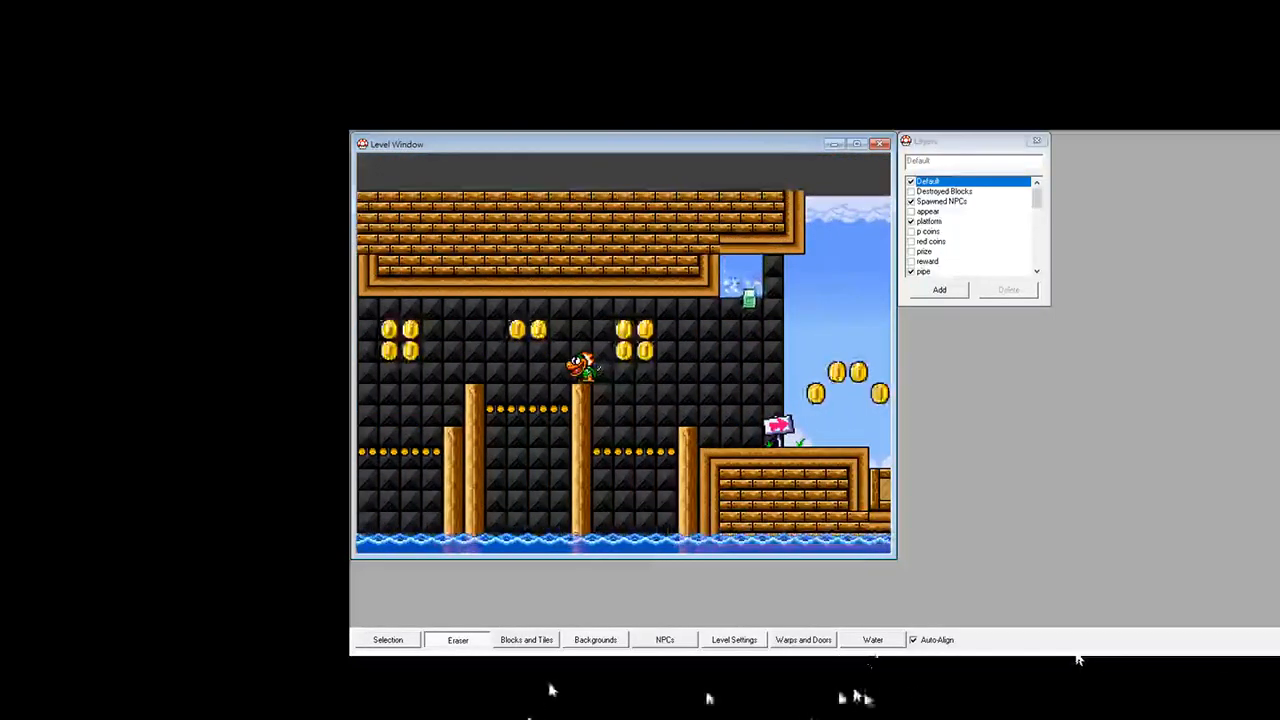
left_click_drag(744, 290, 762, 306)
right_click(768, 266)
Step: Pick up wooden blocks from the underside of the cabin roof's right end and put them back
left_click(726, 242)
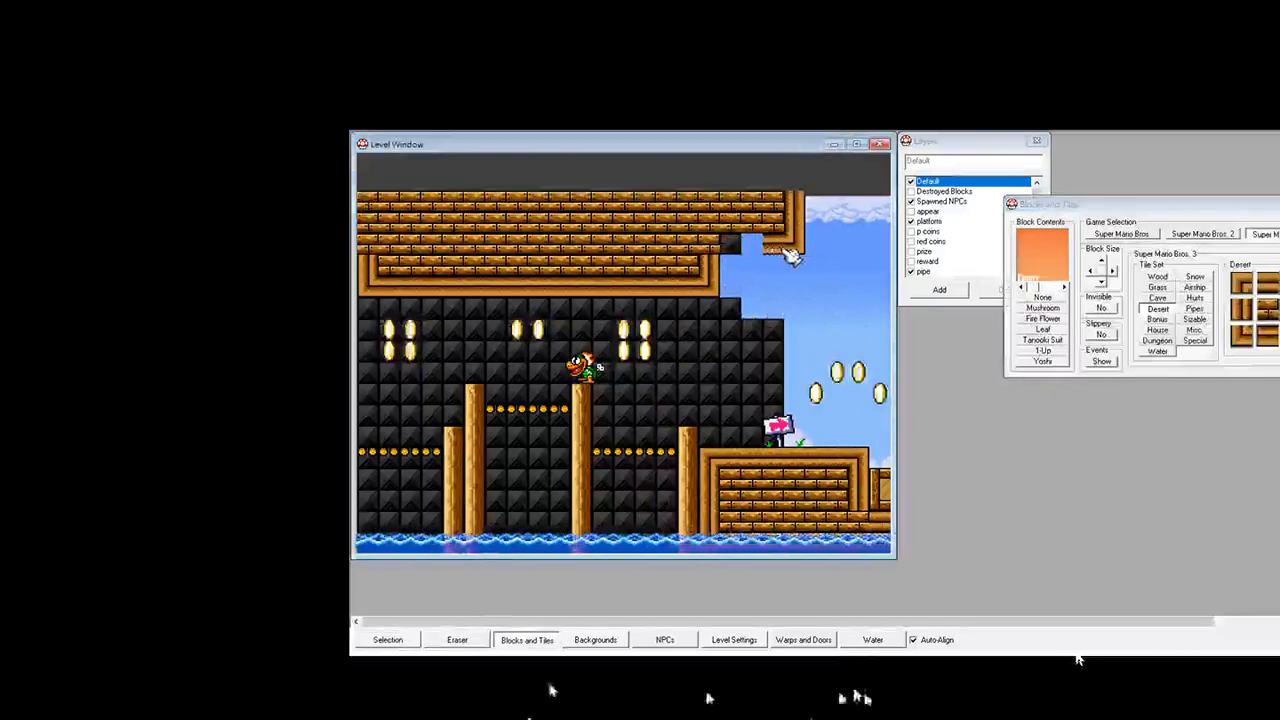
left_click_drag(787, 251, 738, 243)
right_click(738, 243)
Step: Erase more dark background tiles from both ends of the cabin, along with the arrow sign on the right-hand deck
left_click(457, 640)
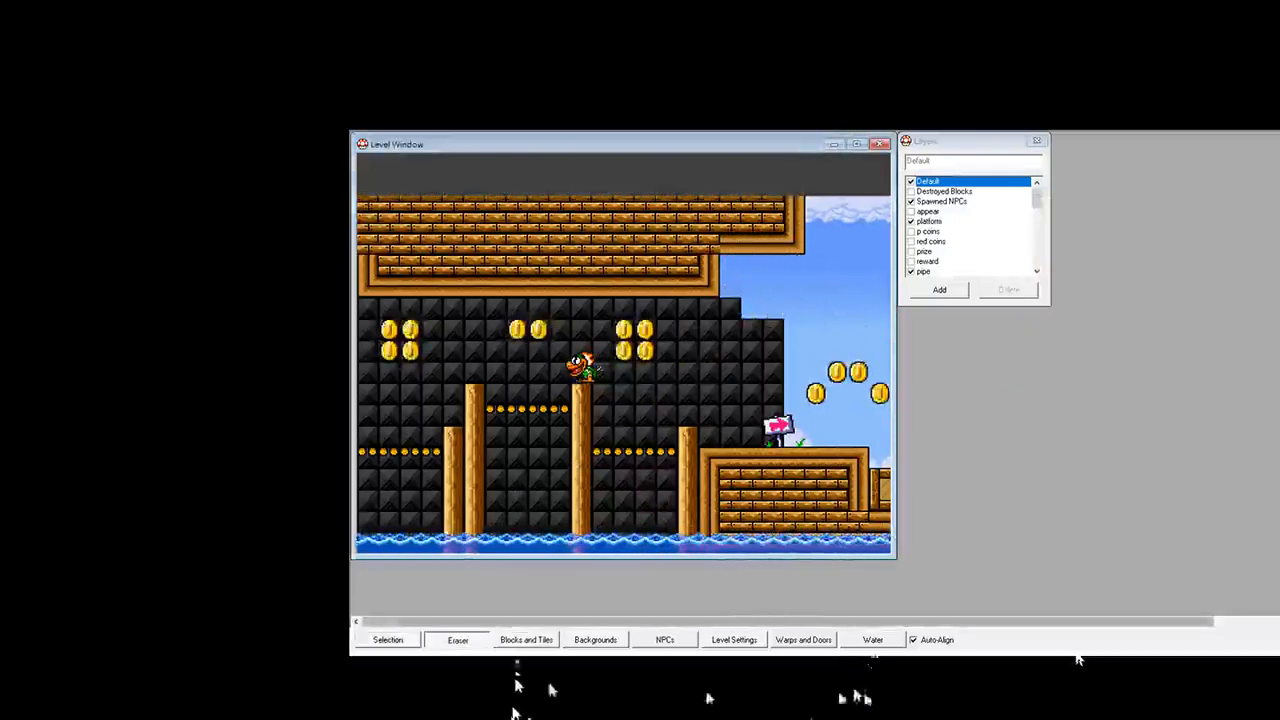
key("Left")
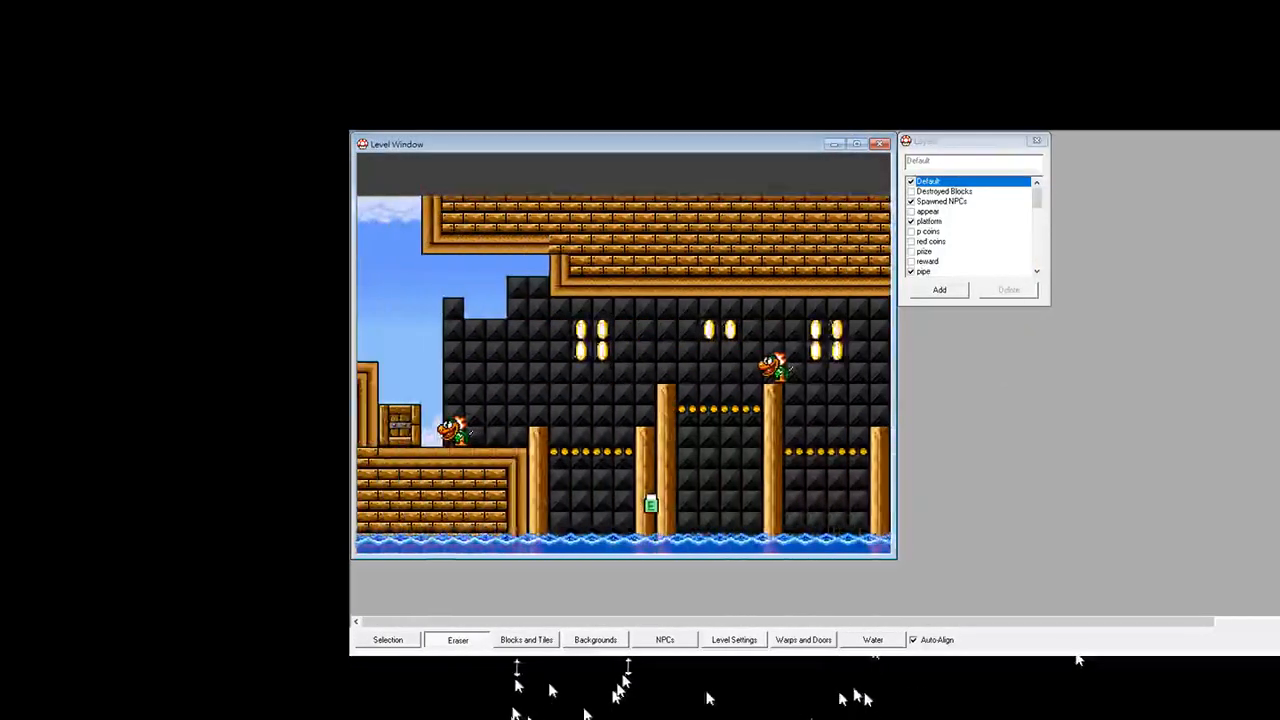
mouse_move(450, 325)
left_mouse_down()
mouse_move(451, 374)
mouse_move(491, 397)
mouse_move(511, 306)
mouse_move(533, 310)
left_mouse_up()
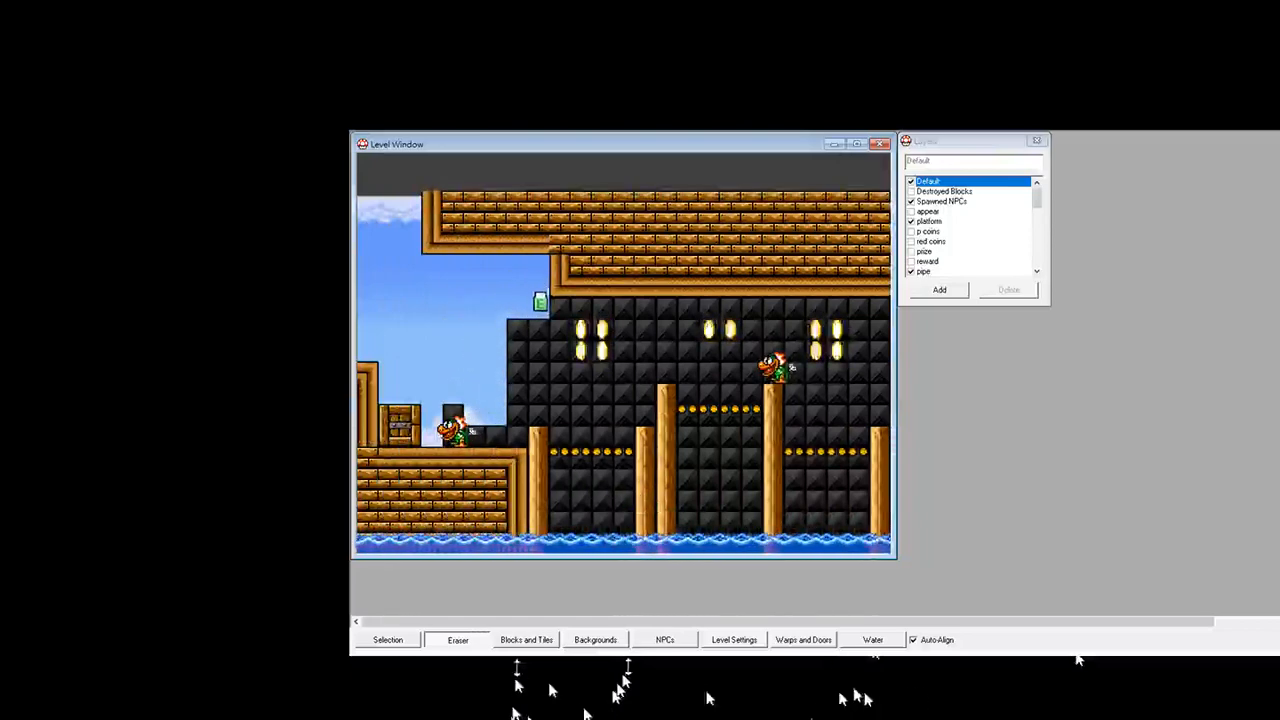
key("Right")
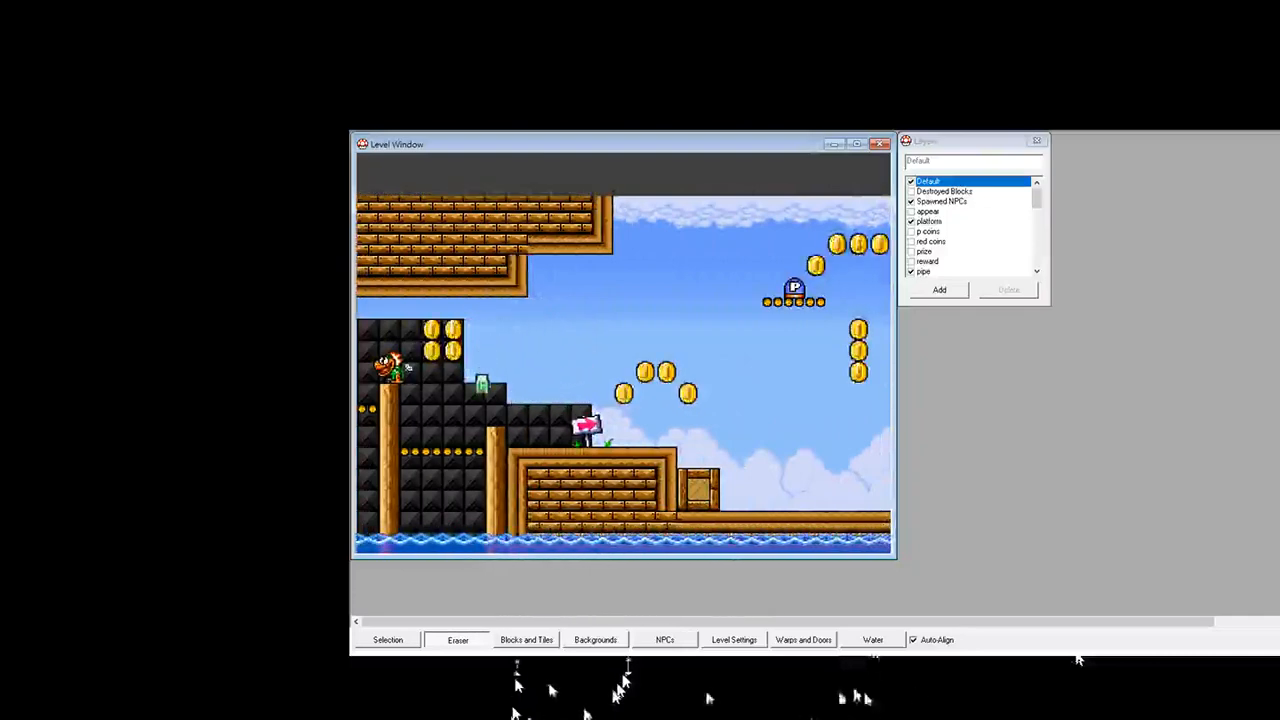
left_click_drag(530, 408, 529, 431)
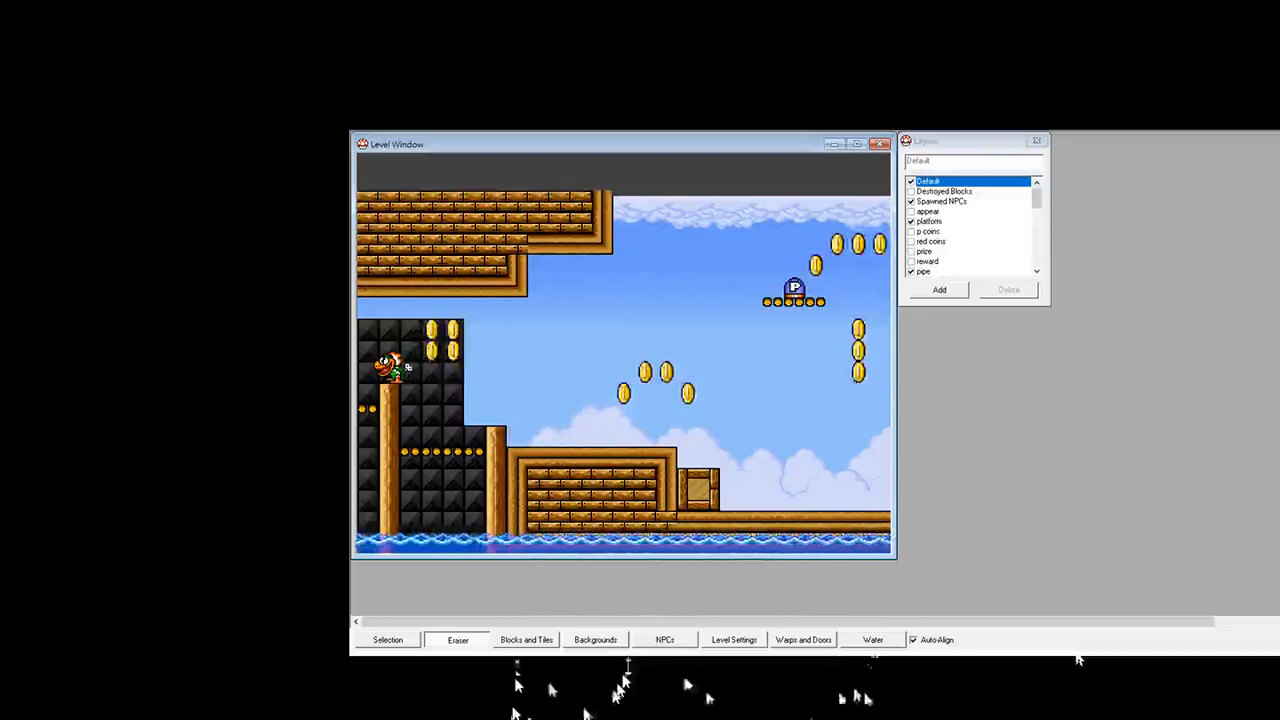
Step: Place the Super Mario World arrow sign background object on the wooden deck right of the dark cabin, and return to selection mode
left_click(526, 639)
left_click(595, 639)
left_click(1056, 313)
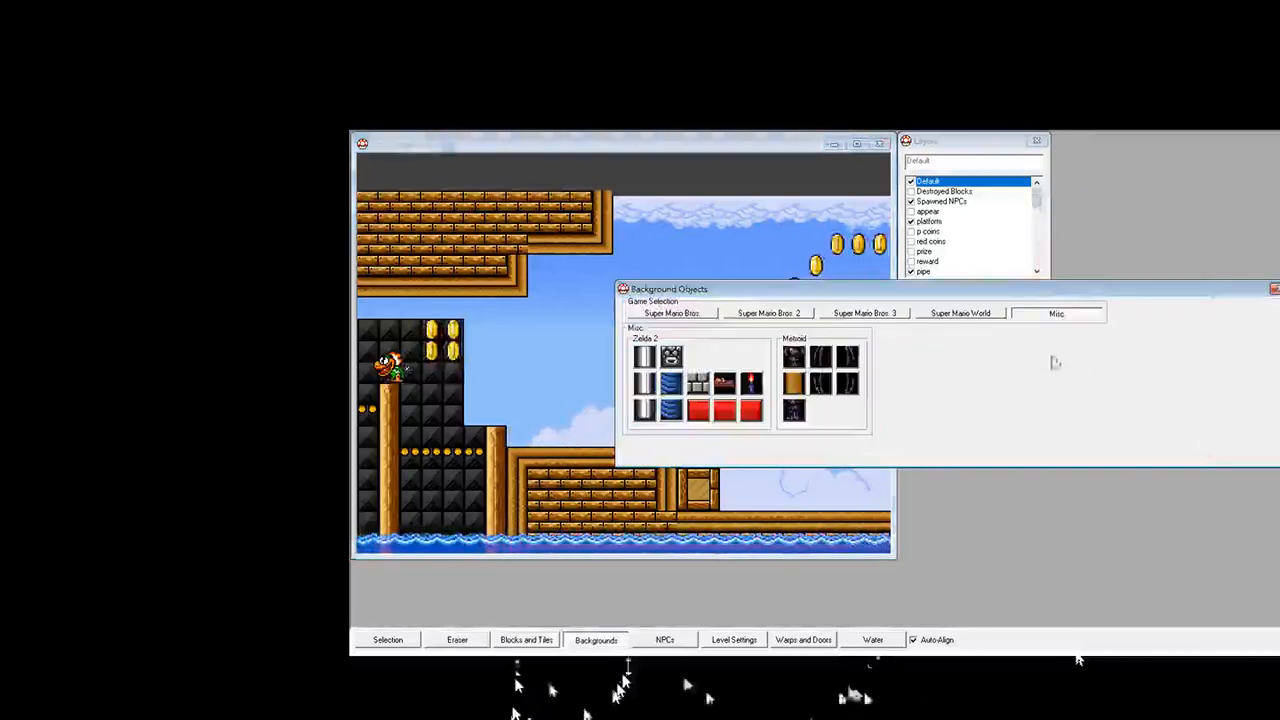
left_click(865, 313)
left_click(961, 313)
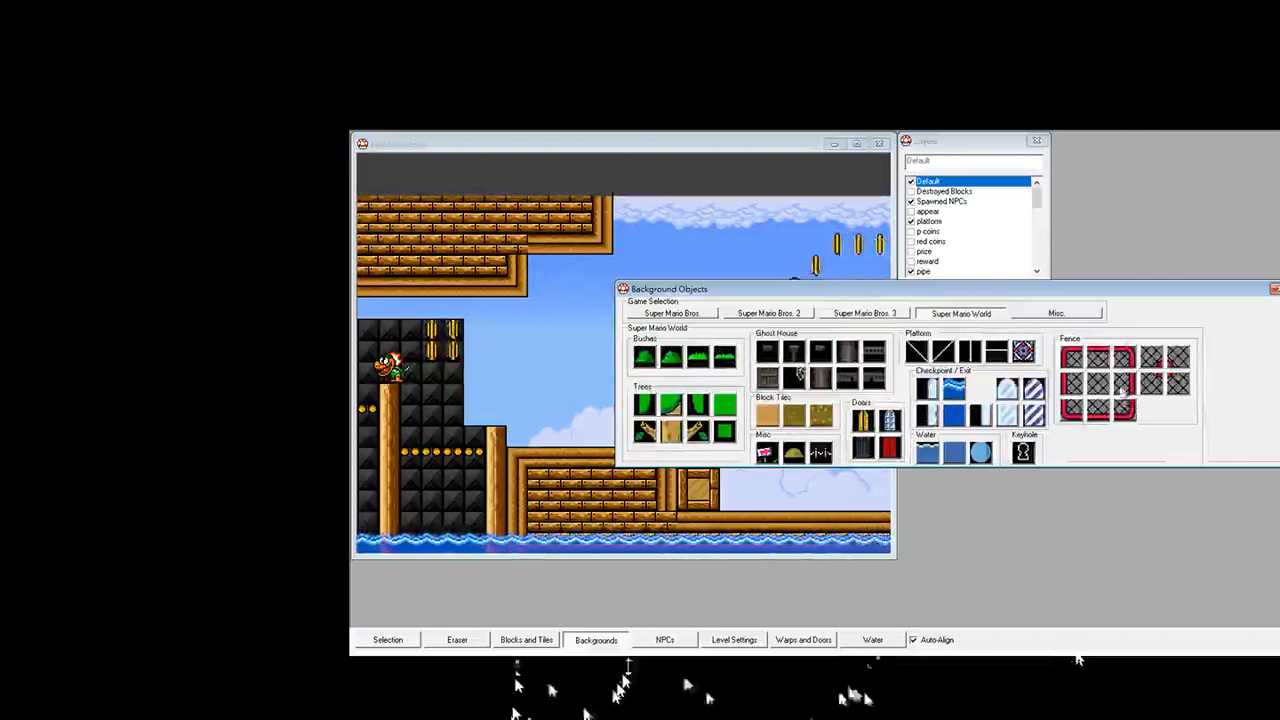
left_click(767, 453)
key("Right")
key("Right")
key("Right")
right_click(523, 406)
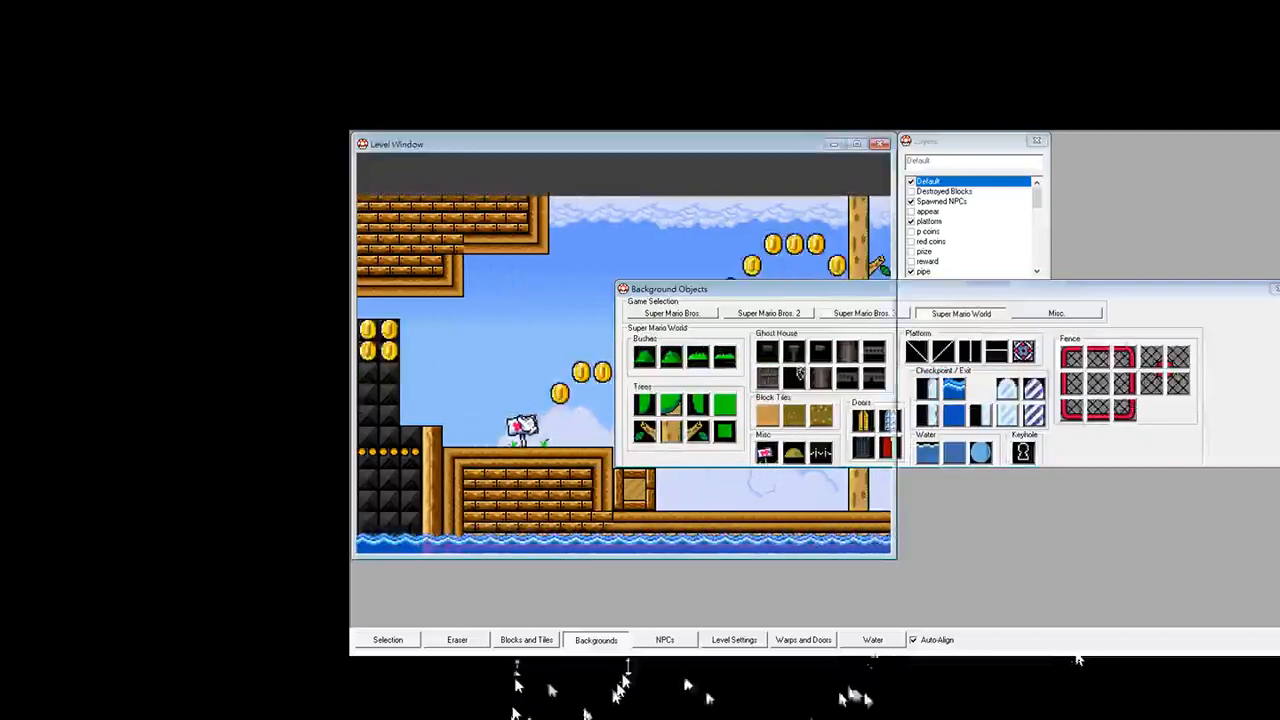
left_click(596, 640)
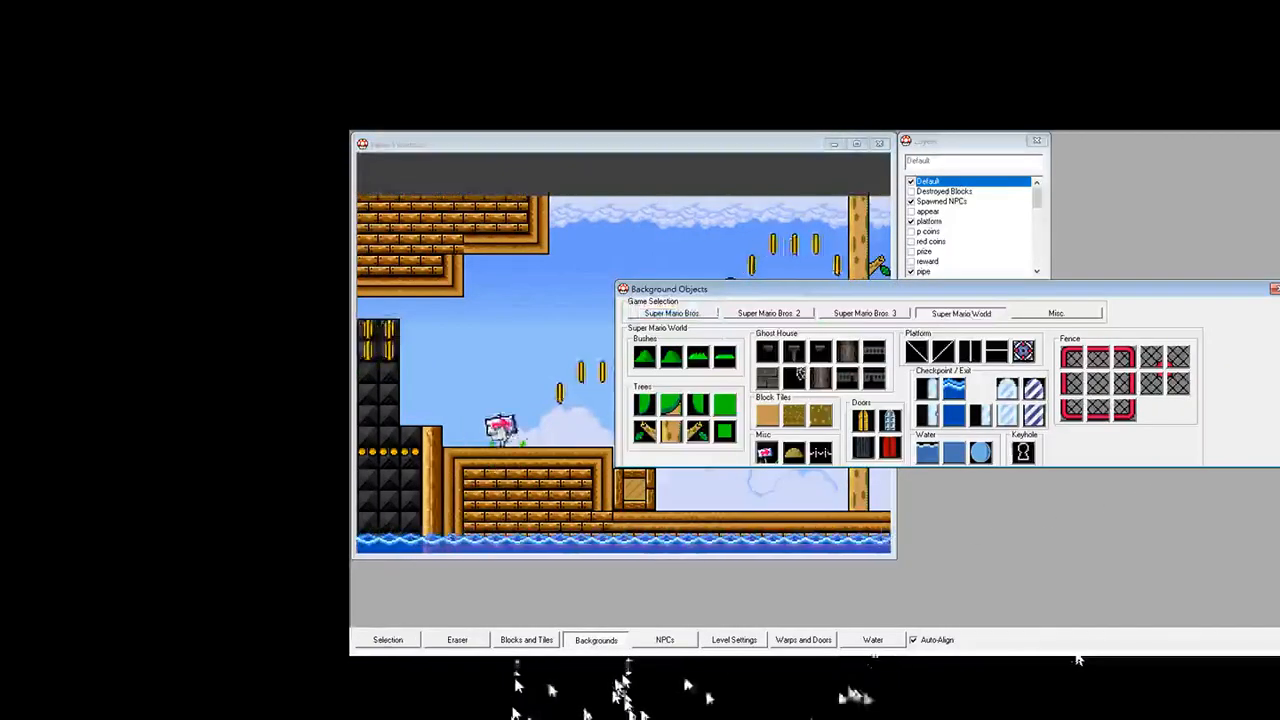
left_click(514, 428)
right_click(517, 398)
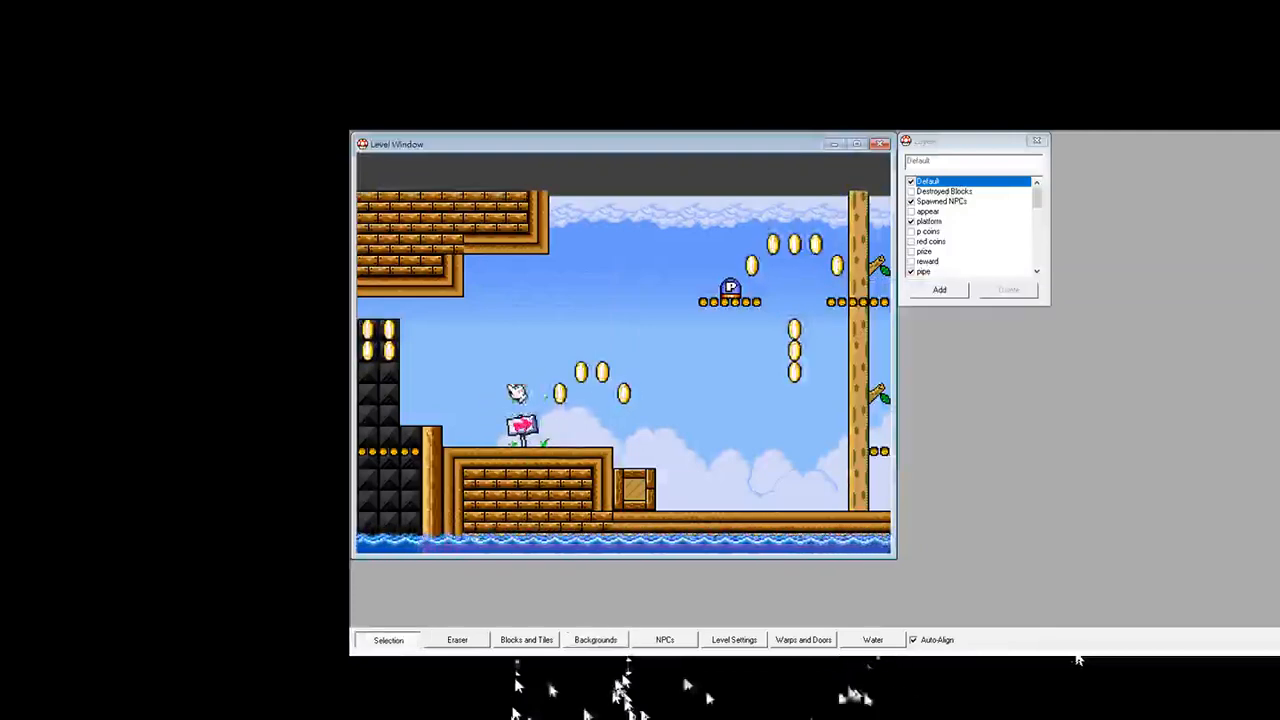
Step: Return to the dark cabin section of the level with the Eraser active
key("Left")
key("Left")
key("Left")
key("Left")
key("Left")
key("Left")
key("Down")
key("Down")
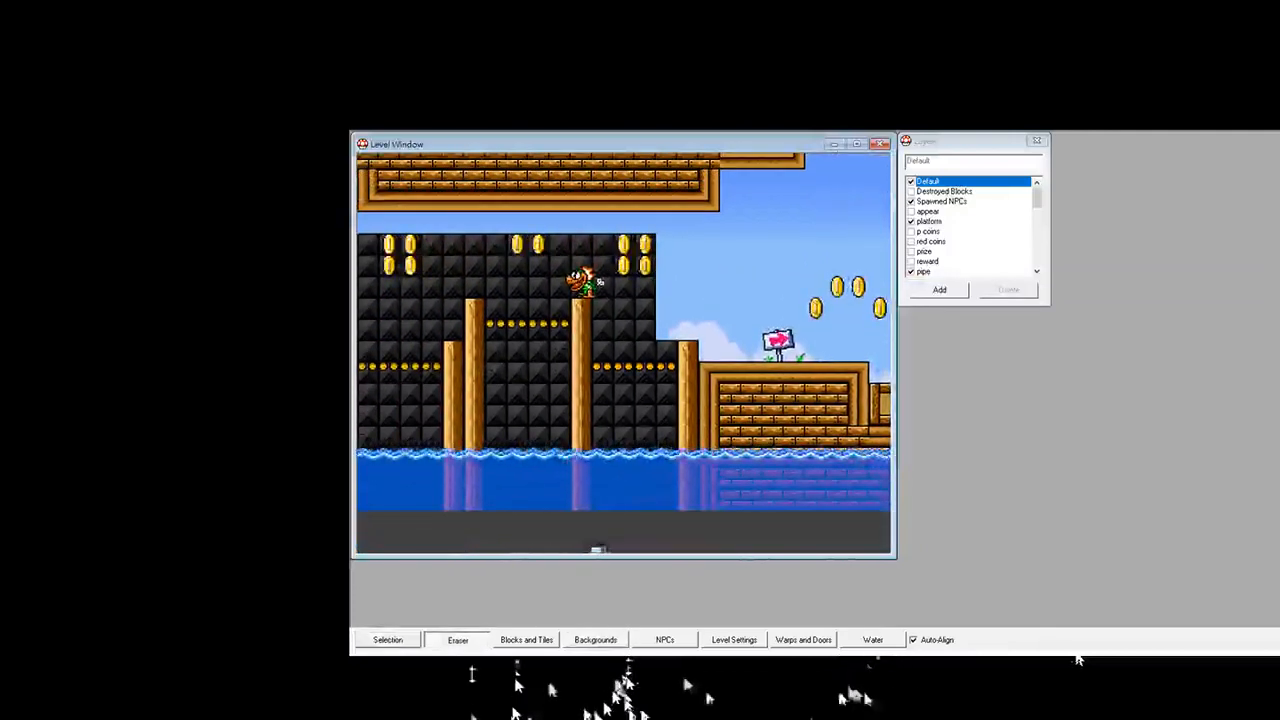
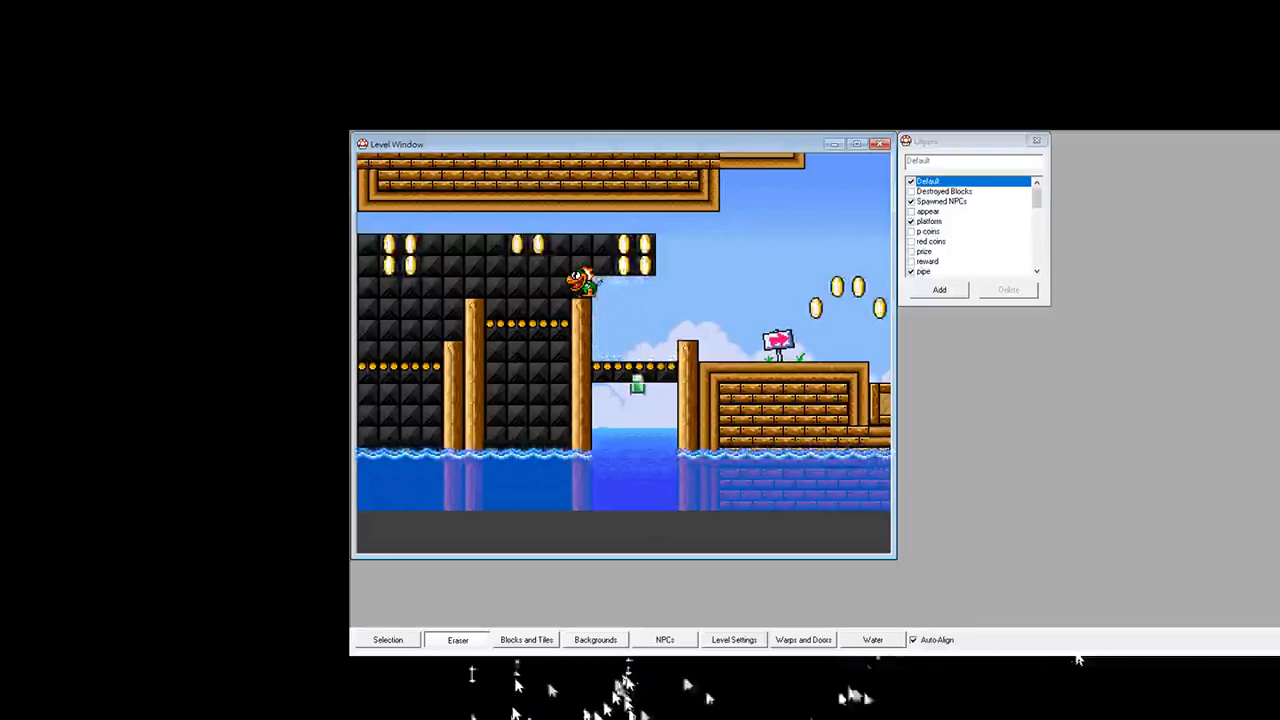
Step: Clear the dark background tiles behind the yellow dotted bridge between the two right-hand posts, keeping the bridge in place
right_click(620, 380)
left_click(607, 371)
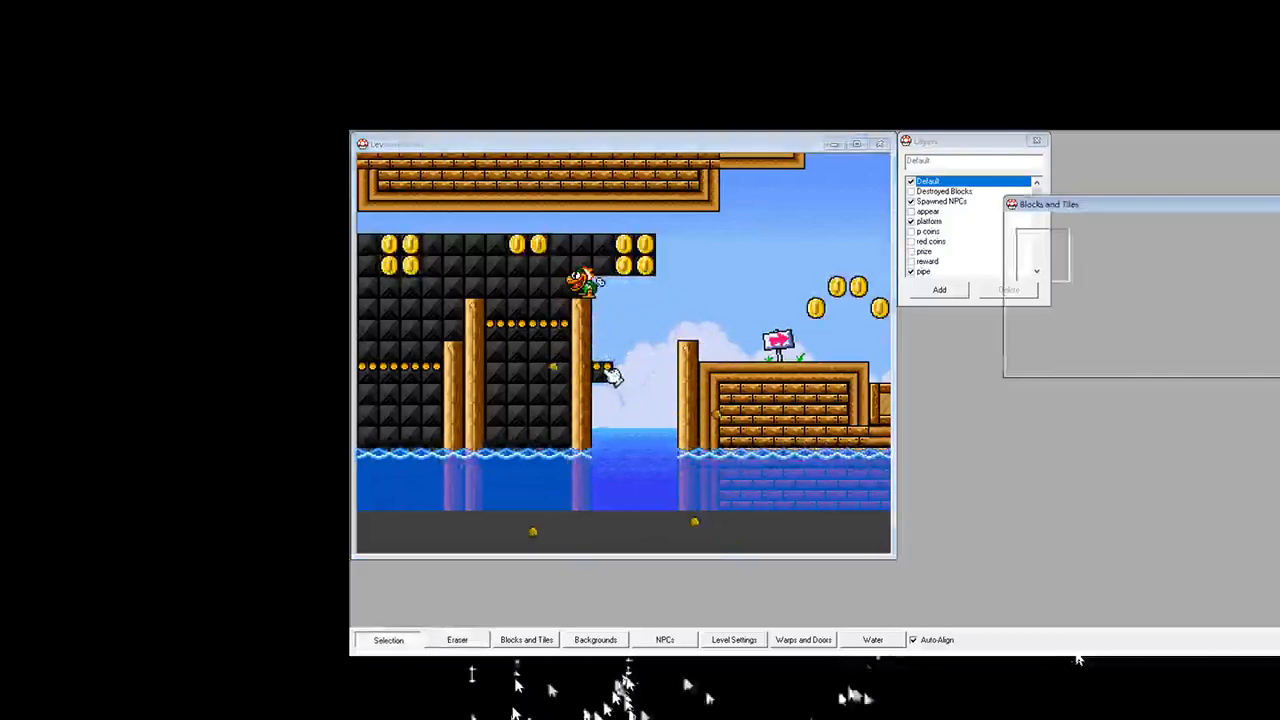
left_click(661, 377)
right_click(640, 379)
left_click(602, 373)
right_click(602, 373)
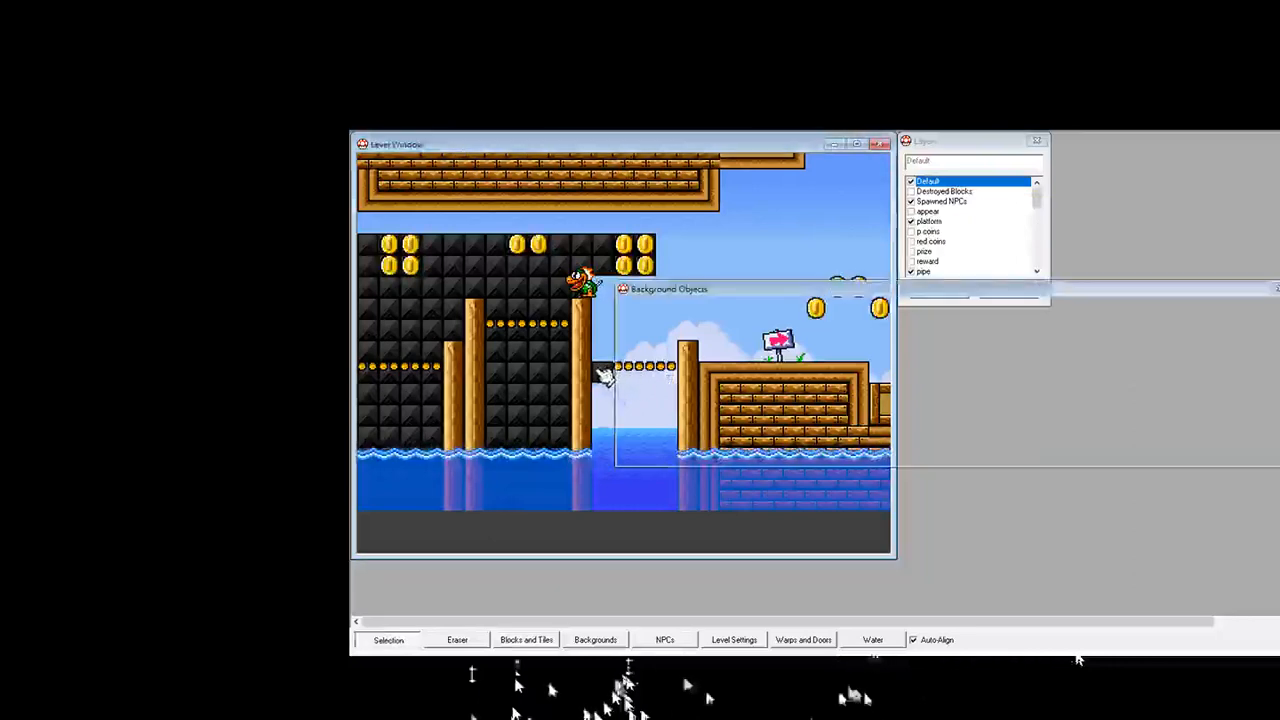
left_click(628, 373)
right_click(620, 375)
Step: Erase the dark background tiles in the lower corner of the first post gap and around the winged Koopa on the left-hand deck
key("Left")
key("Left")
key("Left")
key("Left")
key("Left")
key("Left")
key("Left")
key("Left")
key("Left")
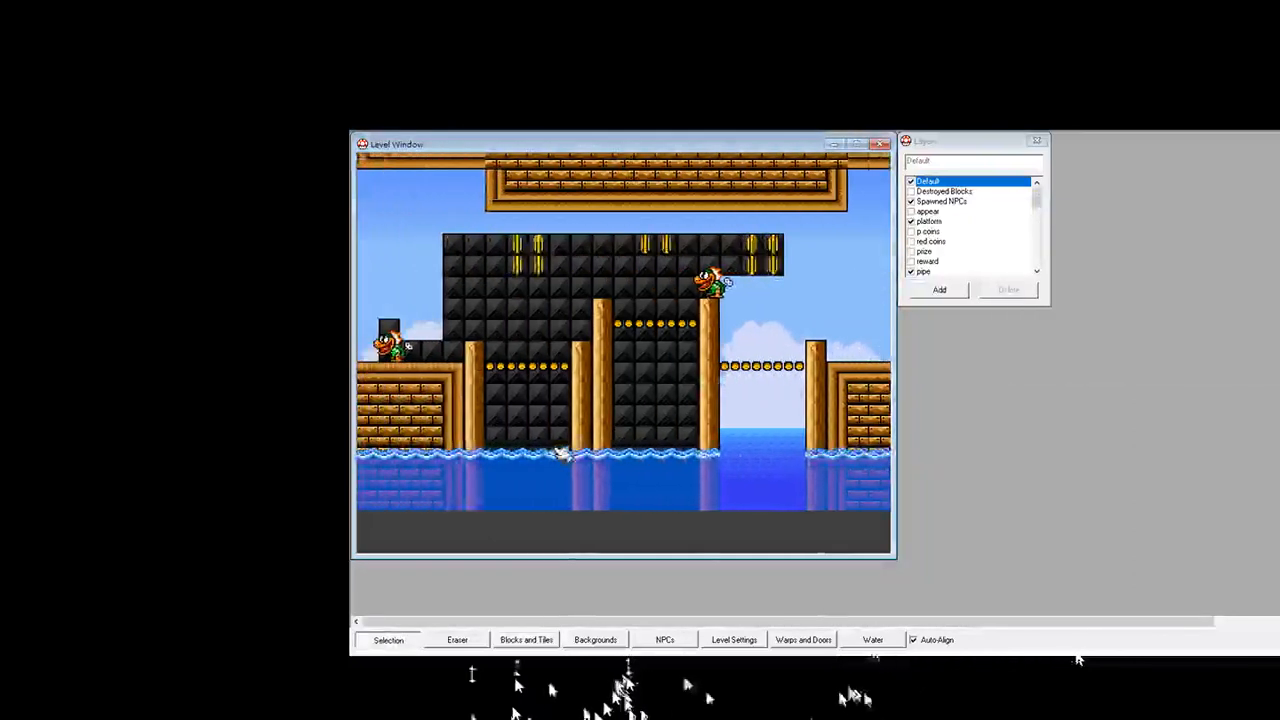
right_click(549, 457)
mouse_move(552, 458)
left_mouse_down()
mouse_move(571, 471)
mouse_move(565, 497)
left_mouse_up()
left_click(509, 354)
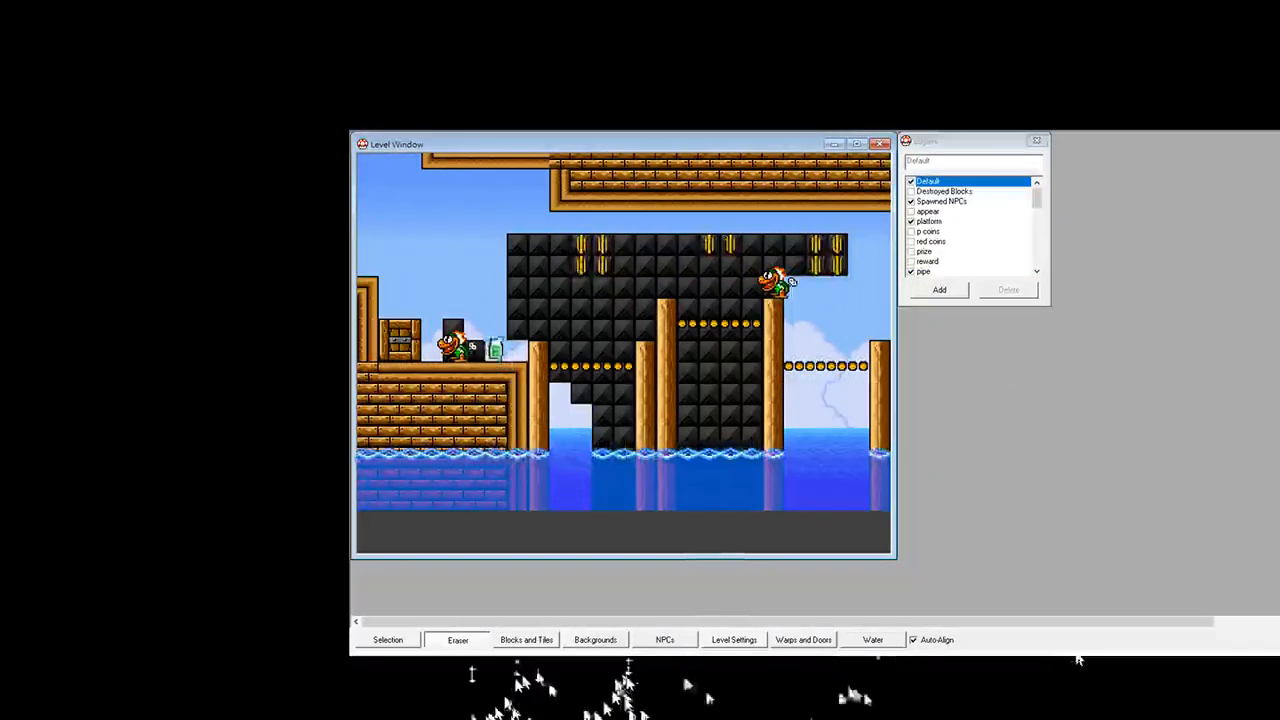
Step: Erase the dark background tiles in the upper left and middle of the cabin along with some of the coins there
key("Up")
key("Up")
key("Up")
key("Up")
key("Up")
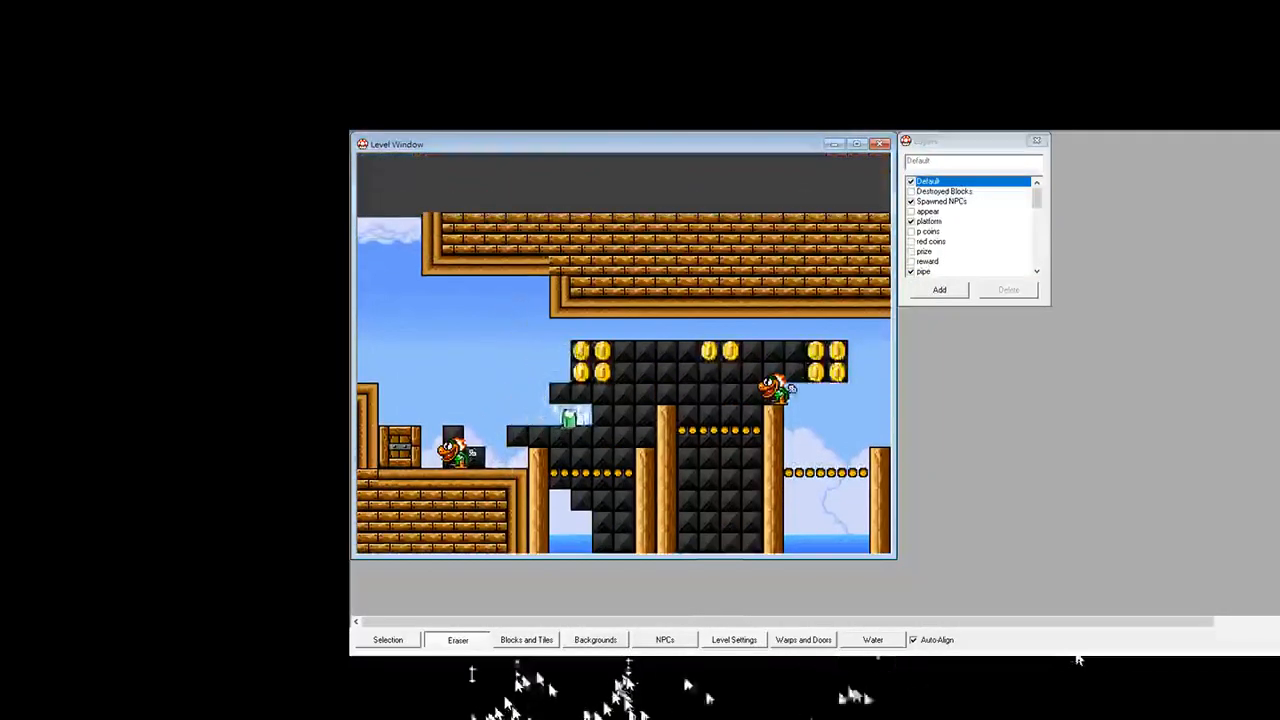
mouse_move(569, 417)
left_mouse_down()
mouse_move(623, 409)
mouse_move(631, 357)
mouse_move(681, 357)
mouse_move(591, 409)
mouse_move(629, 417)
left_mouse_up()
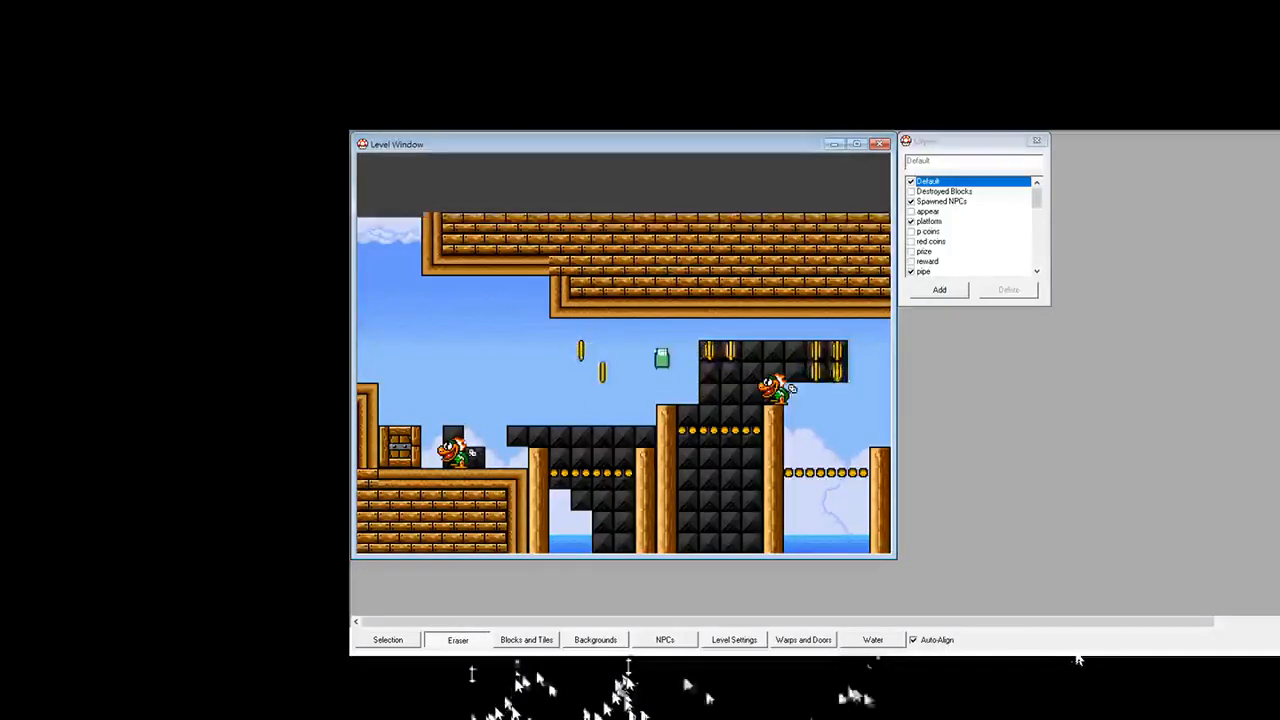
left_click(722, 373)
left_click_drag(712, 388, 716, 402)
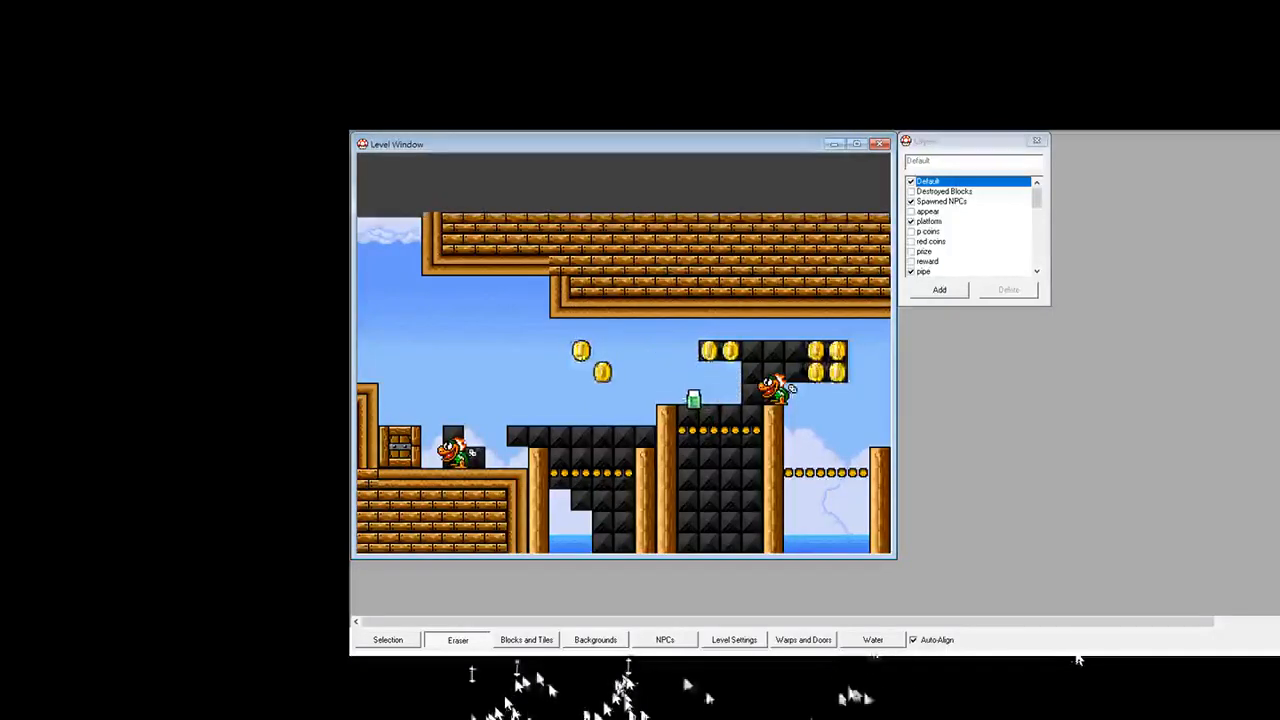
Step: Erase the rest of the cabin's dark background between the posts, including its remaining coins, two dotted bridges and the Koopa on the post
key("Down")
key("Down")
key("Down")
key("Down")
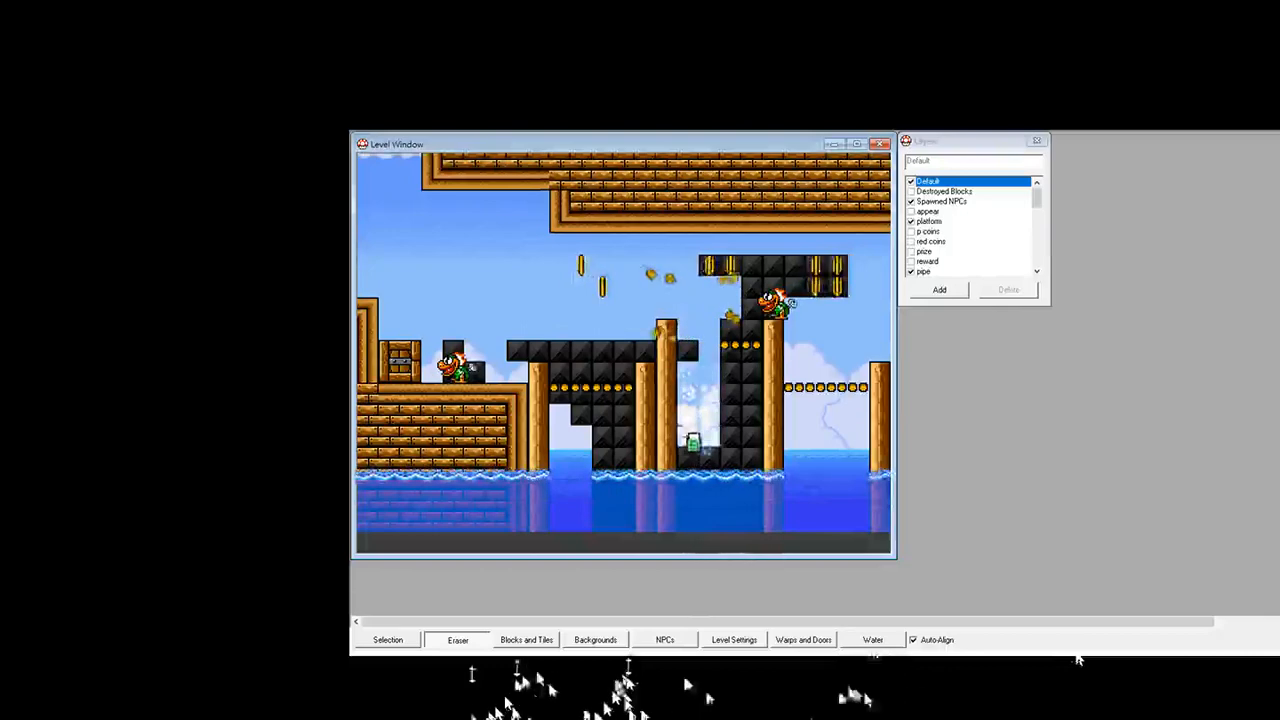
mouse_move(700, 520)
left_mouse_down()
mouse_move(749, 508)
mouse_move(724, 507)
mouse_move(612, 436)
mouse_move(610, 478)
mouse_move(608, 380)
mouse_move(582, 400)
mouse_move(523, 349)
mouse_move(722, 354)
mouse_move(748, 503)
mouse_move(771, 423)
mouse_move(820, 437)
mouse_move(749, 429)
mouse_move(770, 452)
mouse_move(700, 453)
left_mouse_up()
key("Up")
key("Up")
key("Up")
key("Up")
key("Up")
key("Up")
key("Up")
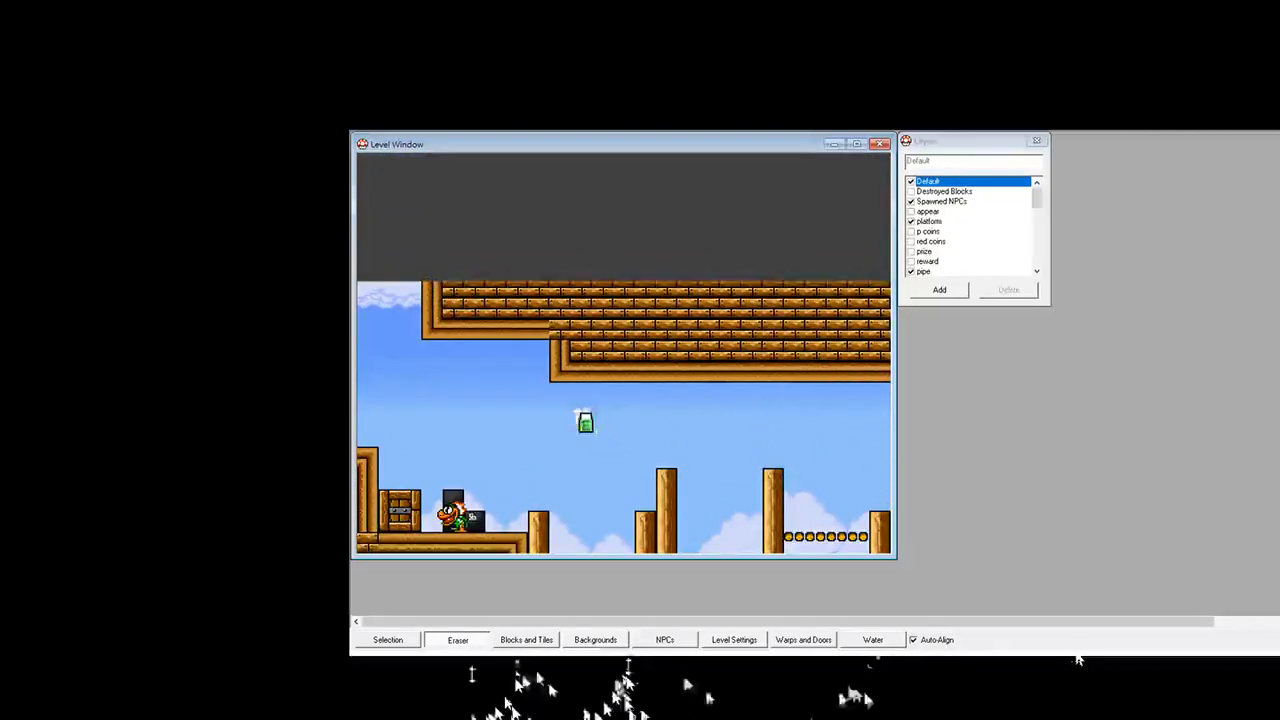
Step: Erase the last dark tiles and the winged Koopa on the left-hand deck
key("Left")
key("Left")
key("Left")
key("Left")
key("Left")
key("Left")
key("Down")
key("Down")
left_click_drag(559, 477, 586, 480)
key("Down")
key("Down")
key("Down")
key("Down")
key("Down")
key("Right")
key("Right")
key("Right")
key("Right")
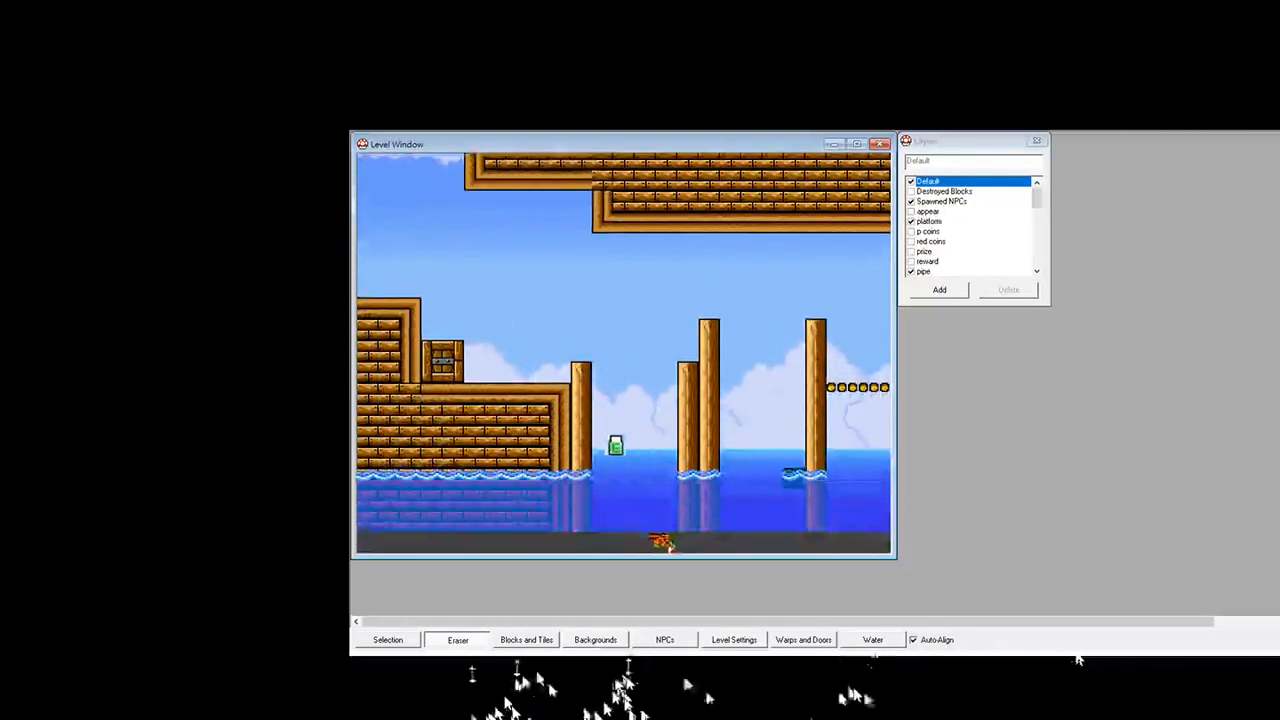
Step: Erase the leftover water surface tile beside the tall post at the dotted bridge, and leave the Eraser
key("Down")
key("Right")
key("Right")
left_click(752, 463)
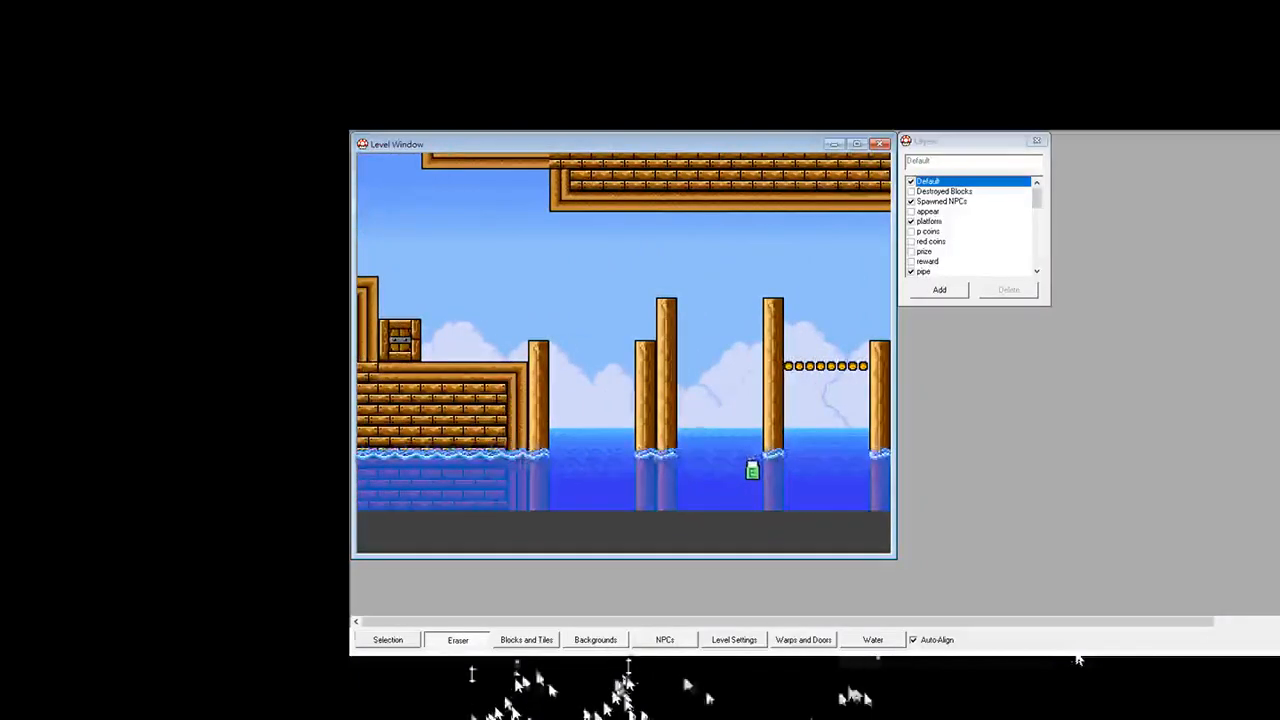
right_click(753, 464)
Step: Place a column of Super Mario Bros. 3 wooden plank background tiles from the roof's left end down to the left-hand deck
key("Right")
key("Right")
key("Right")
key("Right")
key("Right")
left_click(596, 639)
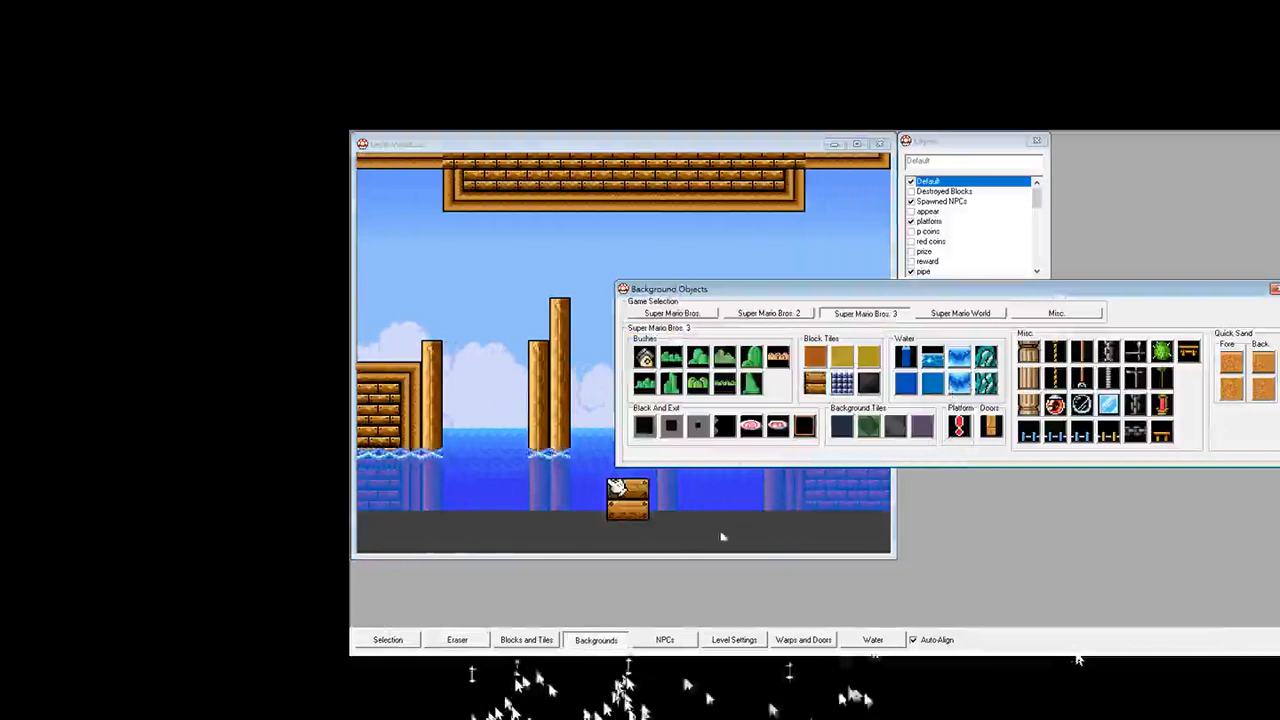
key("Left")
key("Left")
key("Left")
key("Left")
key("Left")
key("Left")
key("Left")
key("Up")
key("Up")
key("Up")
key("Up")
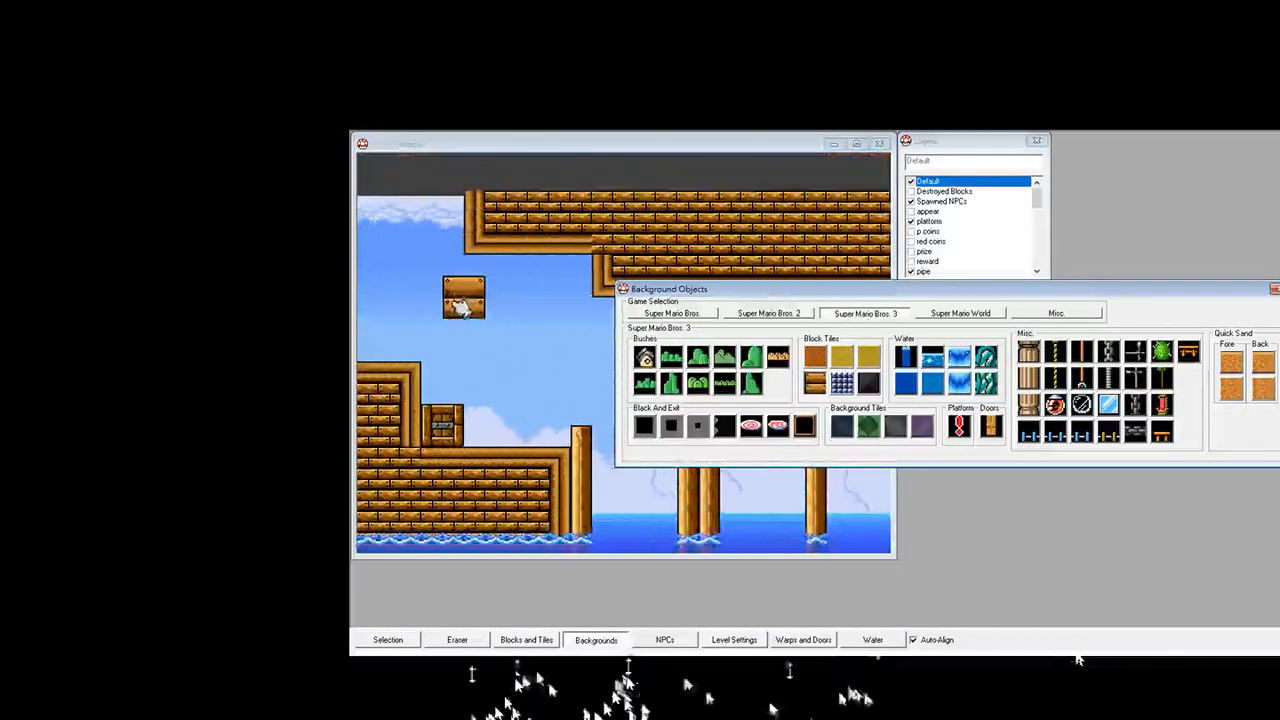
left_click(480, 287)
key("Down")
key("Down")
key("Down")
key("Down")
key("Down")
key("Down")
key("Down")
key("Up")
key("Up")
key("Up")
key("Up")
key("Up")
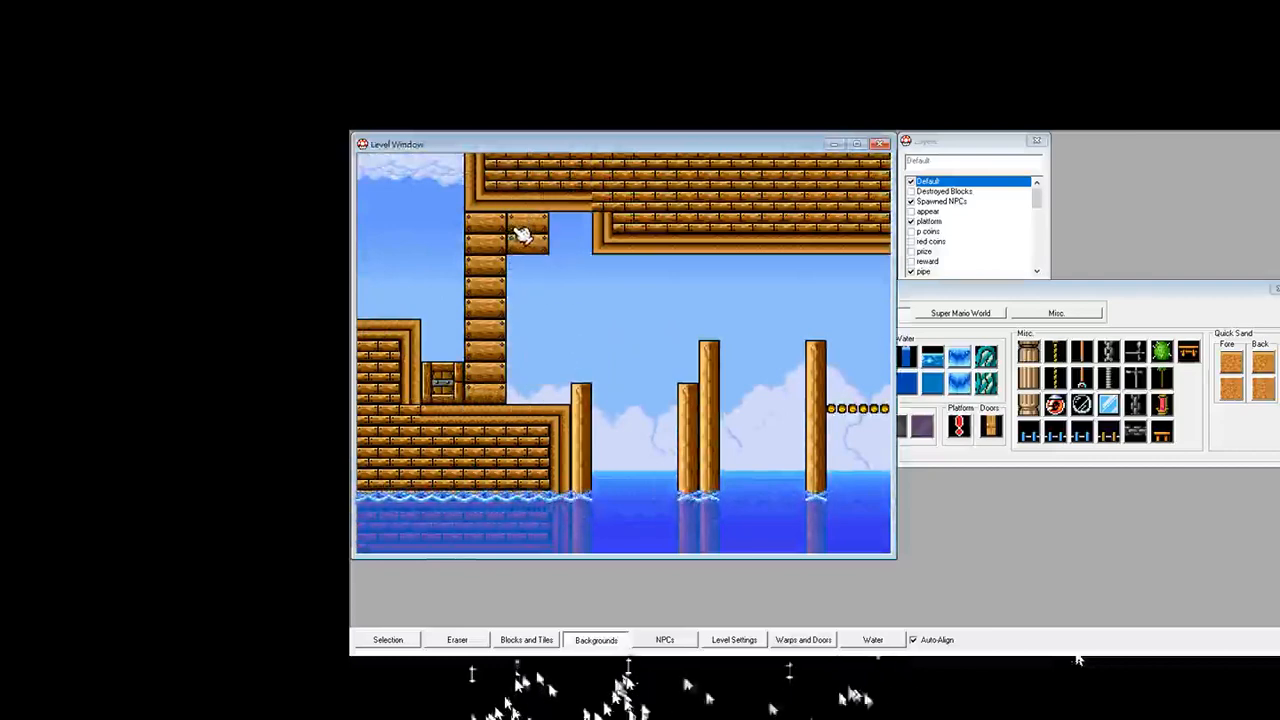
Step: Add a second and third column of wooden plank tiles beside the first, reaching from the roof to the deck
left_click(521, 234)
key("Down")
key("Down")
key("Down")
key("Down")
key("Down")
key("Down")
key("Down")
key("Up")
key("Up")
key("Up")
key("Up")
key("Up")
key("Up")
key("Up")
key("Up")
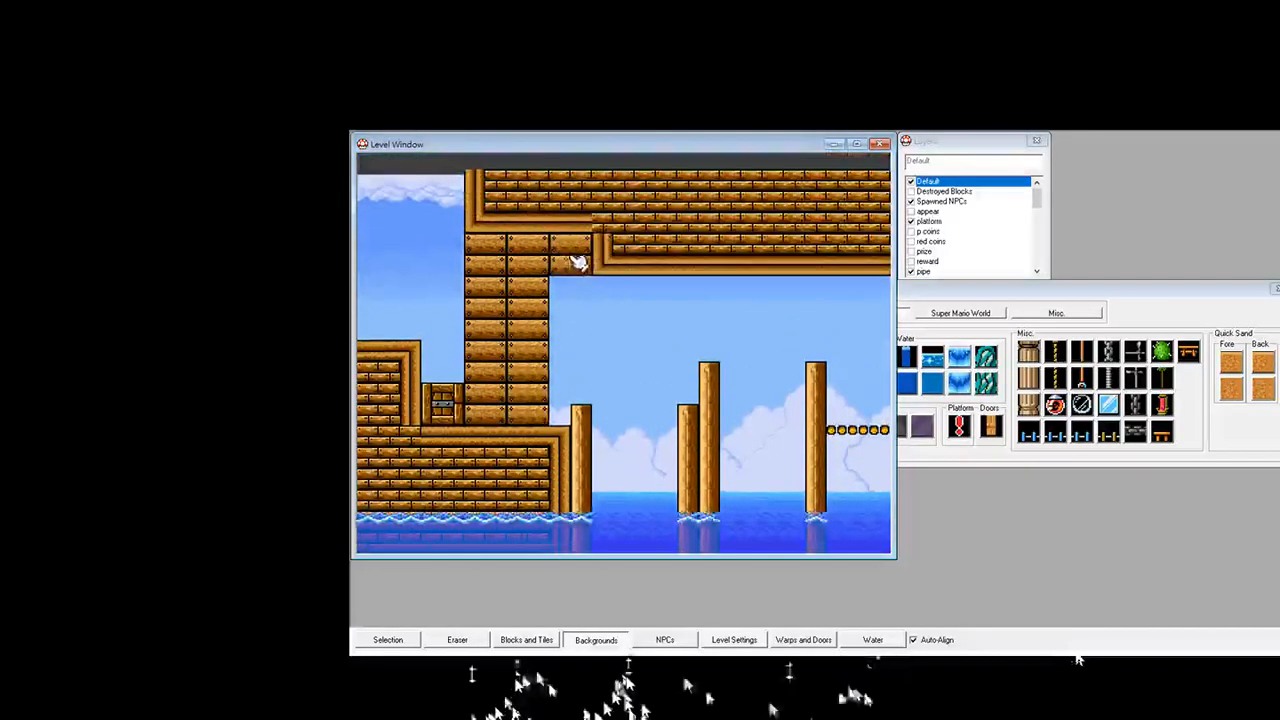
key("Down")
key("Down")
key("Down")
key("Down")
key("Down")
key("Down")
key("Down")
key("Down")
key("Down")
key("Down")
key("Down")
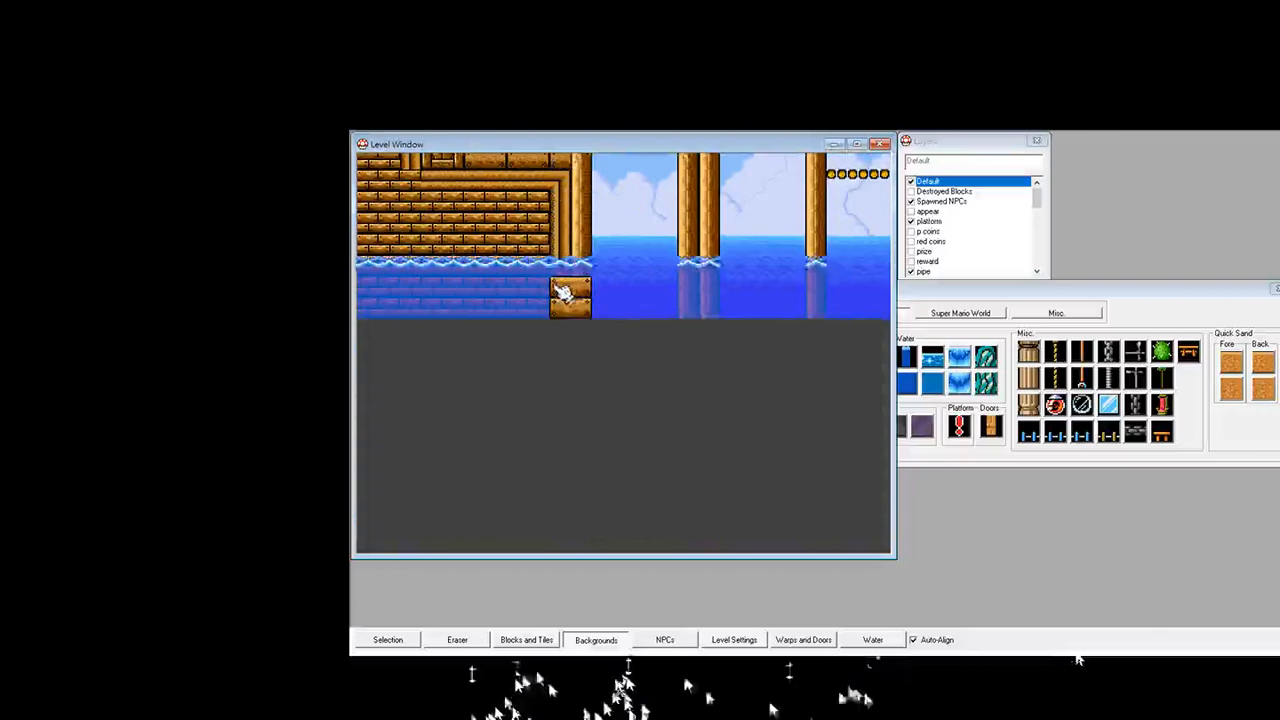
key("Up")
key("Up")
key("Up")
key("Up")
key("Up")
Step: Fill the gap between the deck's post and the pair of middle posts with wooden plank columns down to the level's bottom edge
key("Up")
key("Up")
key("Up")
key("Up")
left_click(610, 250)
key("Down")
key("Down")
key("Down")
key("Down")
key("Down")
key("Down")
key("Down")
key("Down")
key("Down")
key("Down")
key("Down")
key("Down")
key("Down")
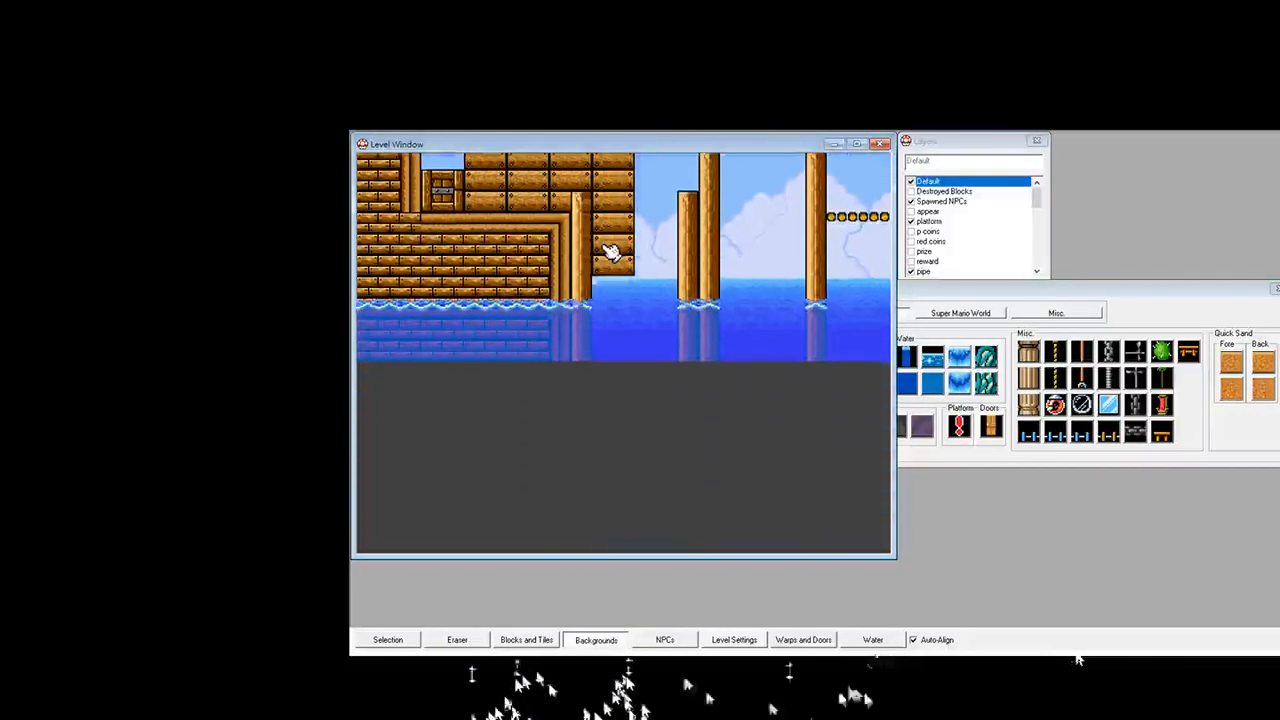
Step: Continue the wooden plank background behind the middle posts and fill the next gap down to the level's bottom edge
key("Up")
key("Up")
key("Up")
key("Up")
key("Up")
key("Up")
key("Up")
key("Up")
key("Up")
key("Up")
key("Down")
key("Down")
key("Down")
key("Down")
key("Down")
key("Down")
key("Down")
mouse_move(651, 187)
left_mouse_down()
mouse_move(649, 258)
mouse_move(699, 376)
left_mouse_up()
key("Up")
key("Up")
key("Up")
key("Up")
key("Up")
key("Up")
key("Up")
key("Up")
key("Up")
key("Up")
key("Up")
key("Down")
key("Down")
key("Down")
key("Down")
key("Down")
key("Down")
key("Down")
key("Down")
key("Down")
key("Down")
left_click_drag(746, 277, 749, 317)
key("Up")
key("Up")
key("Up")
key("Up")
key("Up")
key("Up")
key("Up")
key("Up")
key("Up")
key("Right")
key("Right")
key("Right")
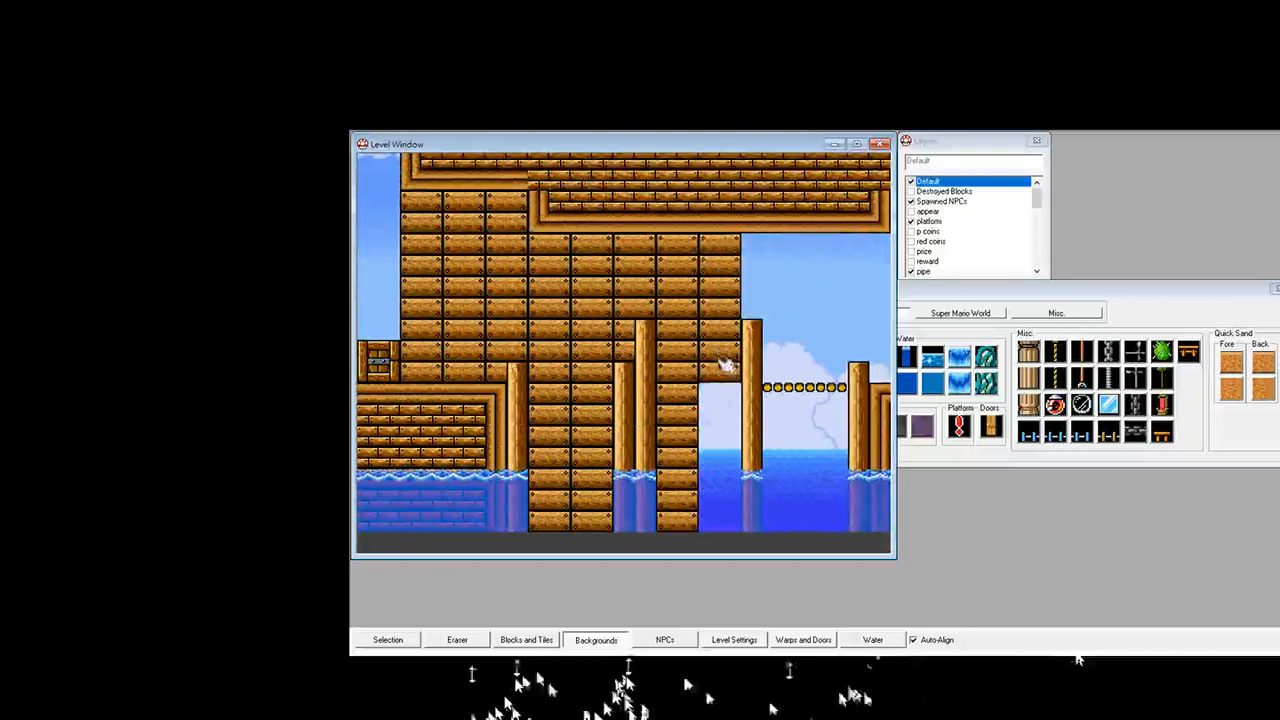
left_click_drag(726, 366, 723, 506)
Step: Place a wooden plank column behind the tall post left of the dotted bridge, extending it down below the waterline
key("Right")
key("Right")
key("Right")
key("Right")
key("Right")
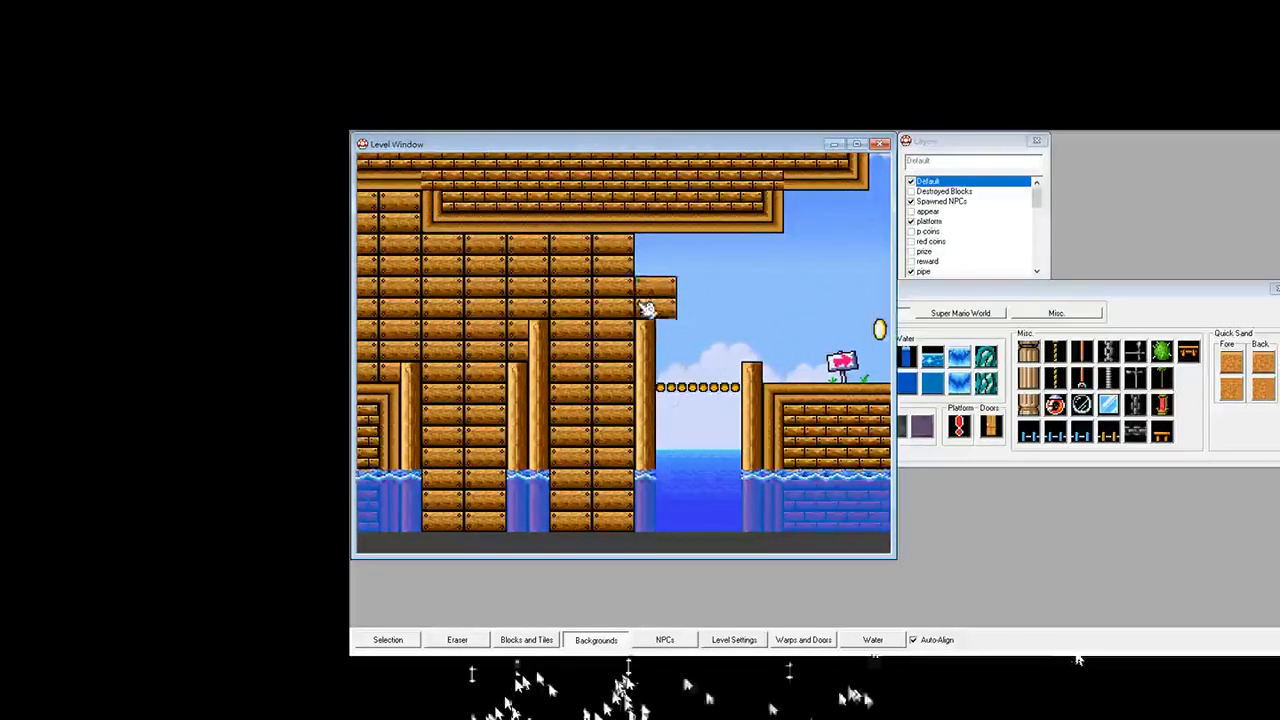
left_click_drag(646, 308, 655, 263)
left_click_drag(659, 367, 661, 513)
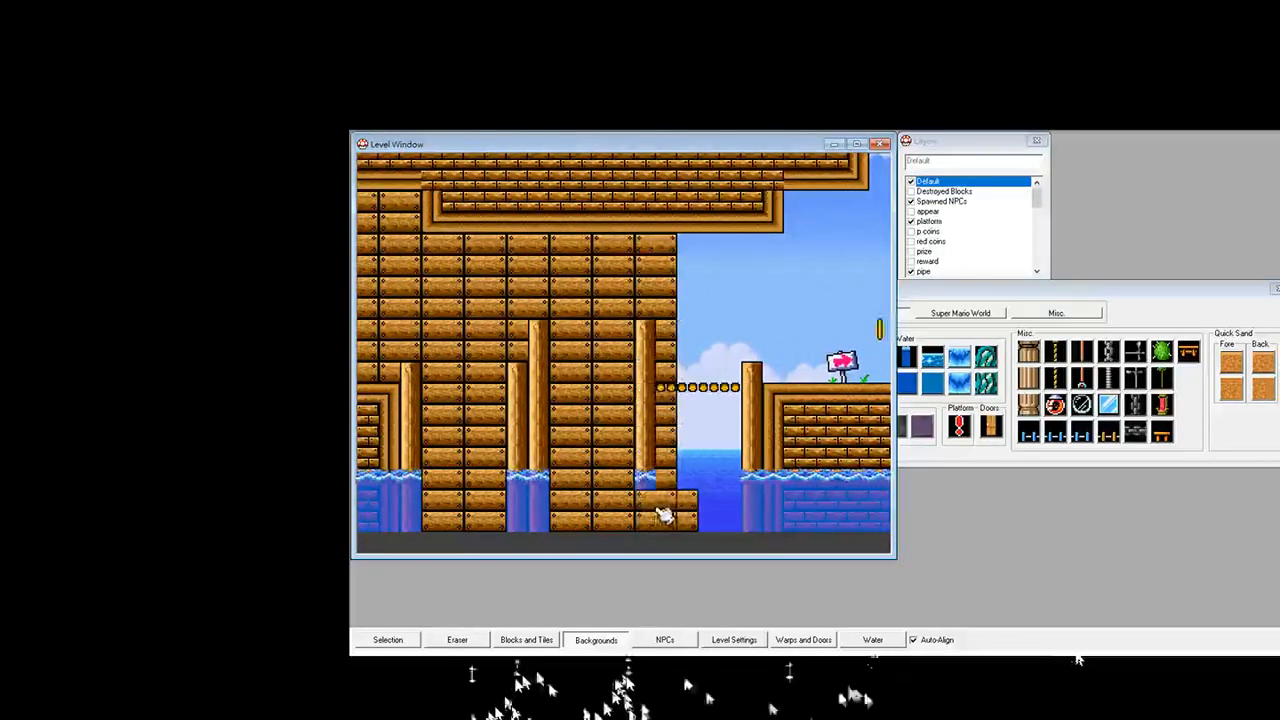
right_click(699, 516)
left_click(667, 516)
left_click(666, 489)
Step: Add another column of wooden planks behind the dotted bridge and fill in the missing tiles at its underwater end
key("Up")
key("Up")
key("Up")
key("Right")
key("Right")
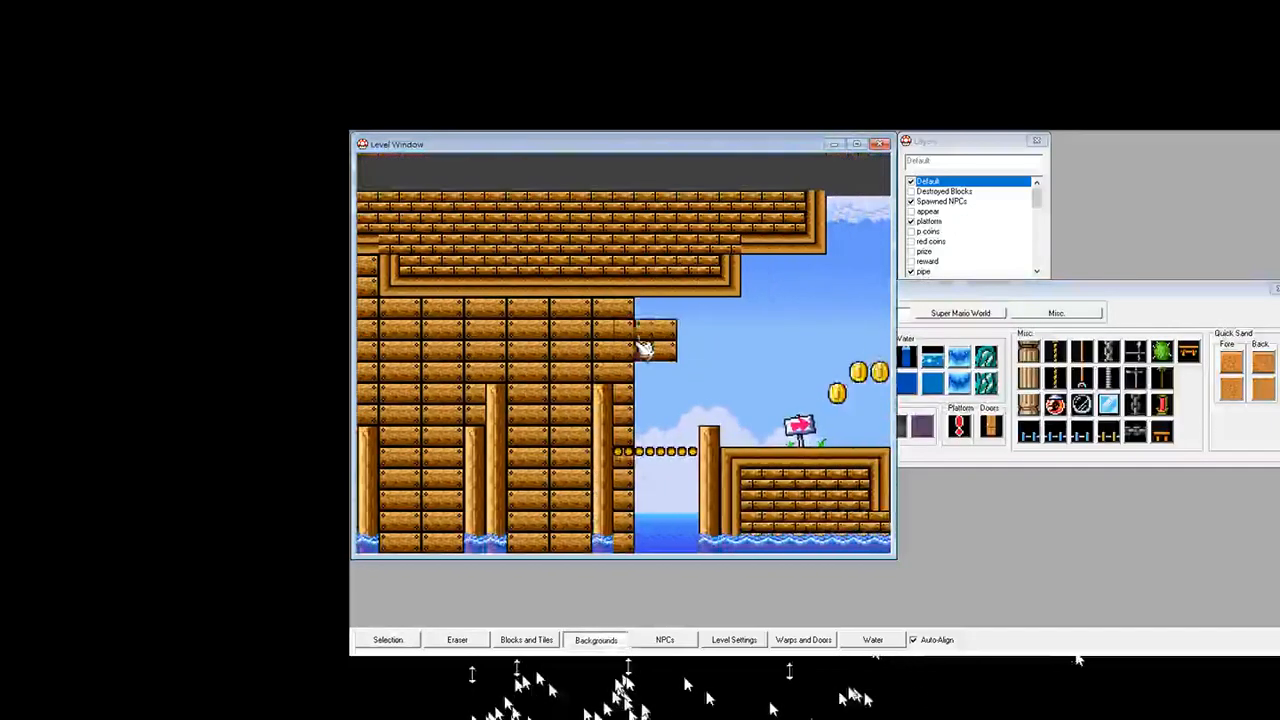
left_click(655, 329)
key("Down")
key("Down")
key("Down")
key("Down")
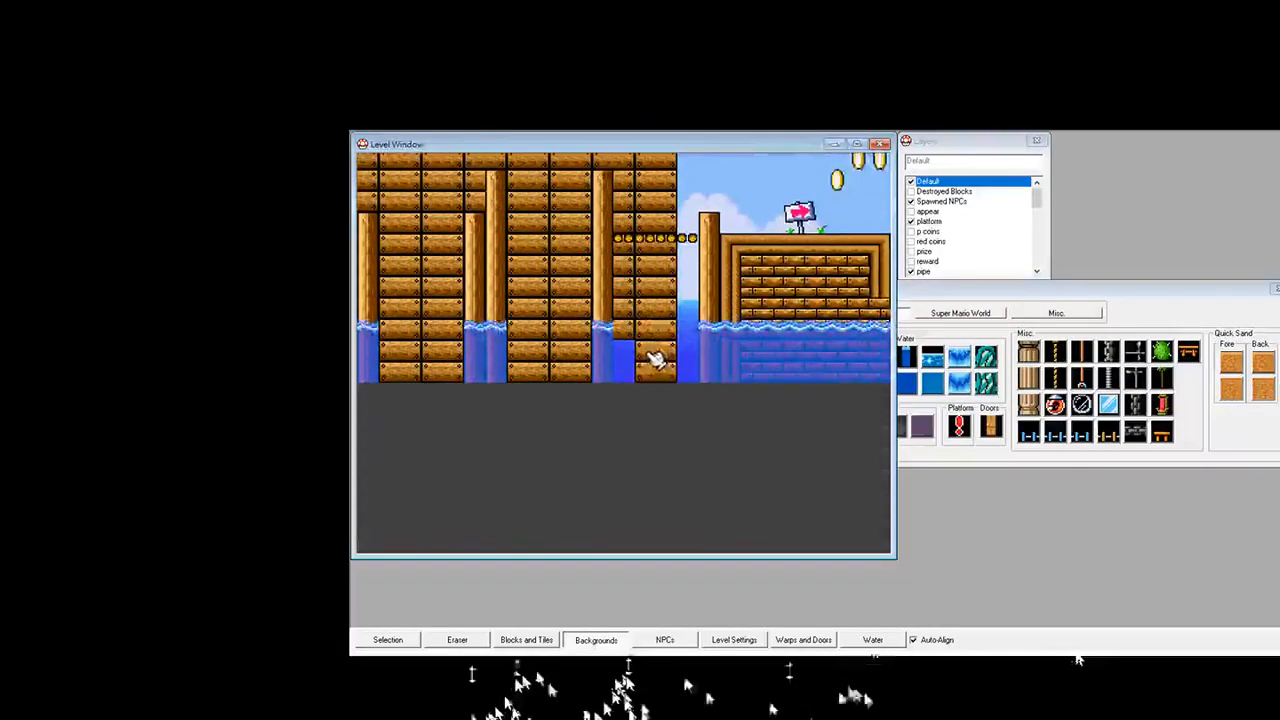
key("Up")
key("Up")
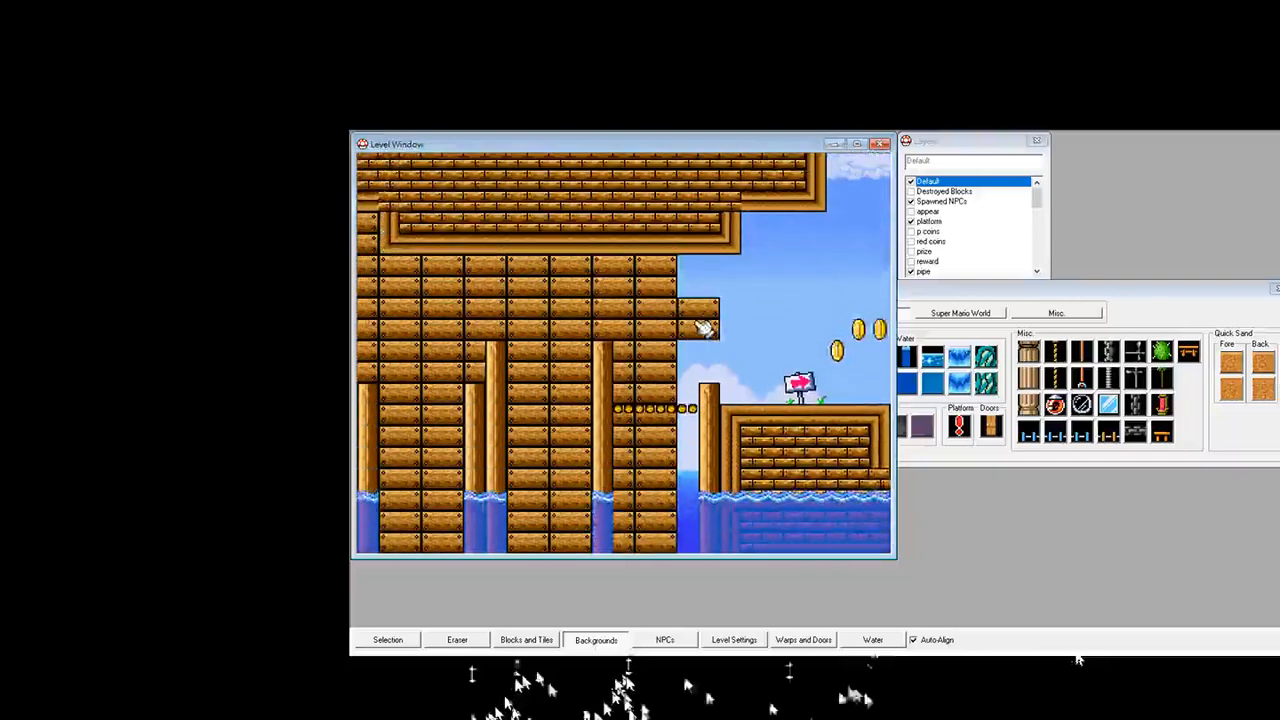
key("Down")
key("Up")
key("Right")
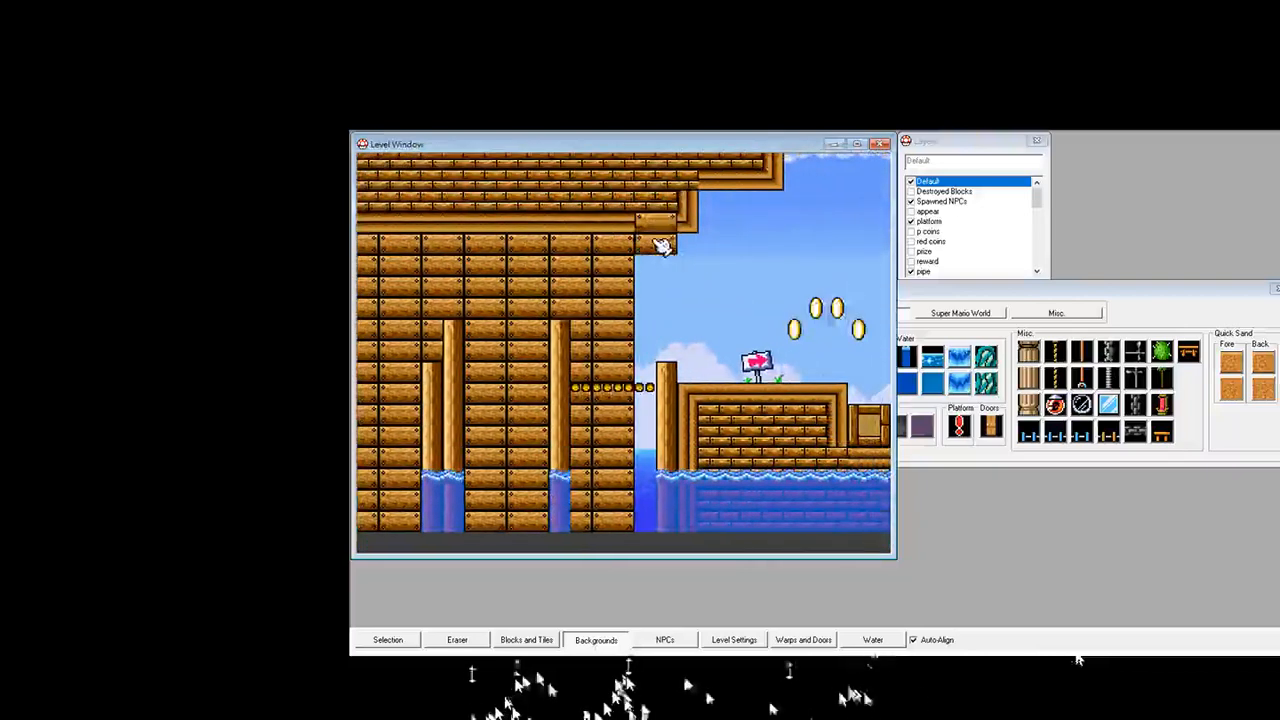
Step: Extend the wooden planks with a column under the roof's right end, closing the gap up to the right-hand deck's post
left_click(661, 256)
key("Down")
key("Down")
key("Down")
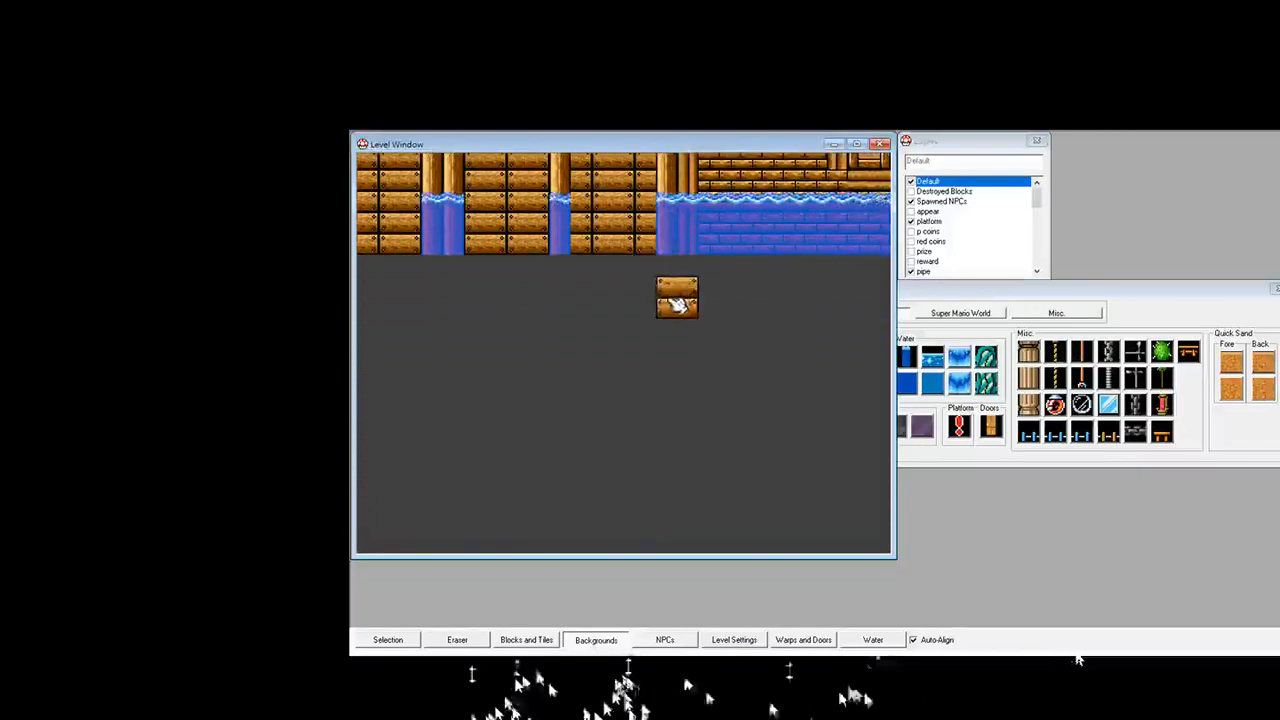
key("Up")
key("Up")
Step: Place two more wooden plank columns from the roof's right end down to the right-hand deck
key("Up")
key("Right")
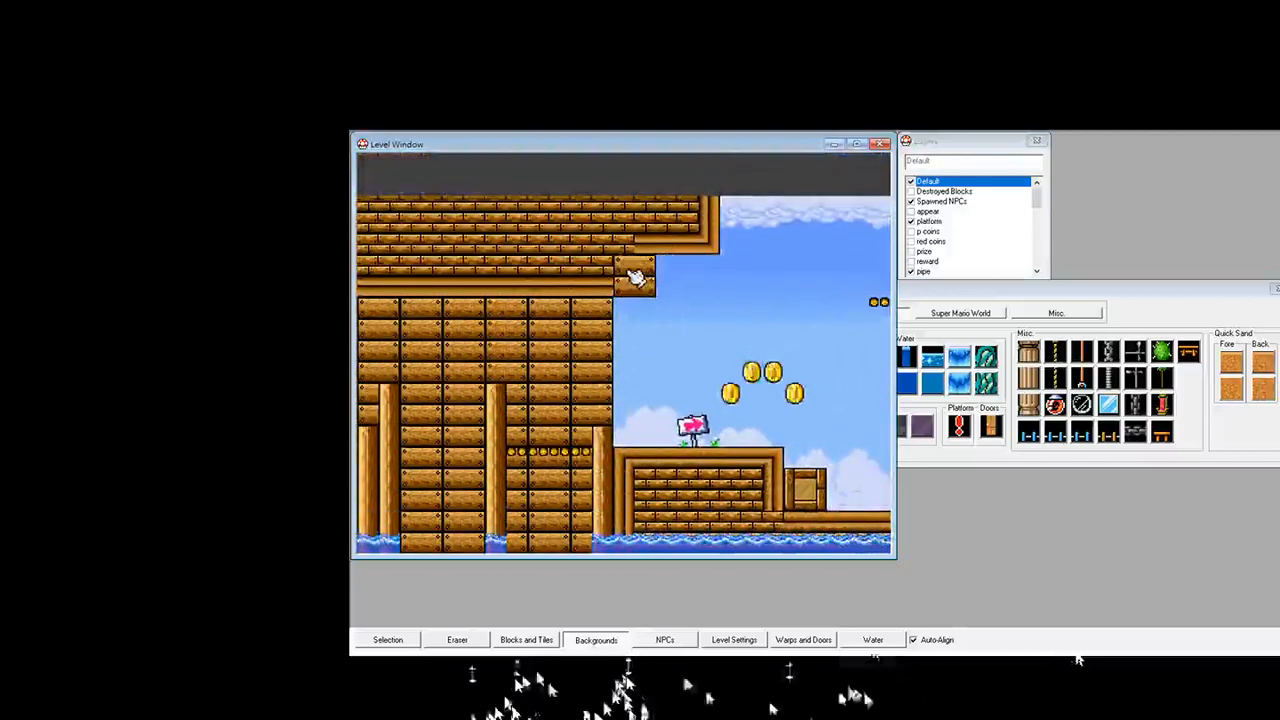
left_click(635, 278)
key("Down")
key("Up")
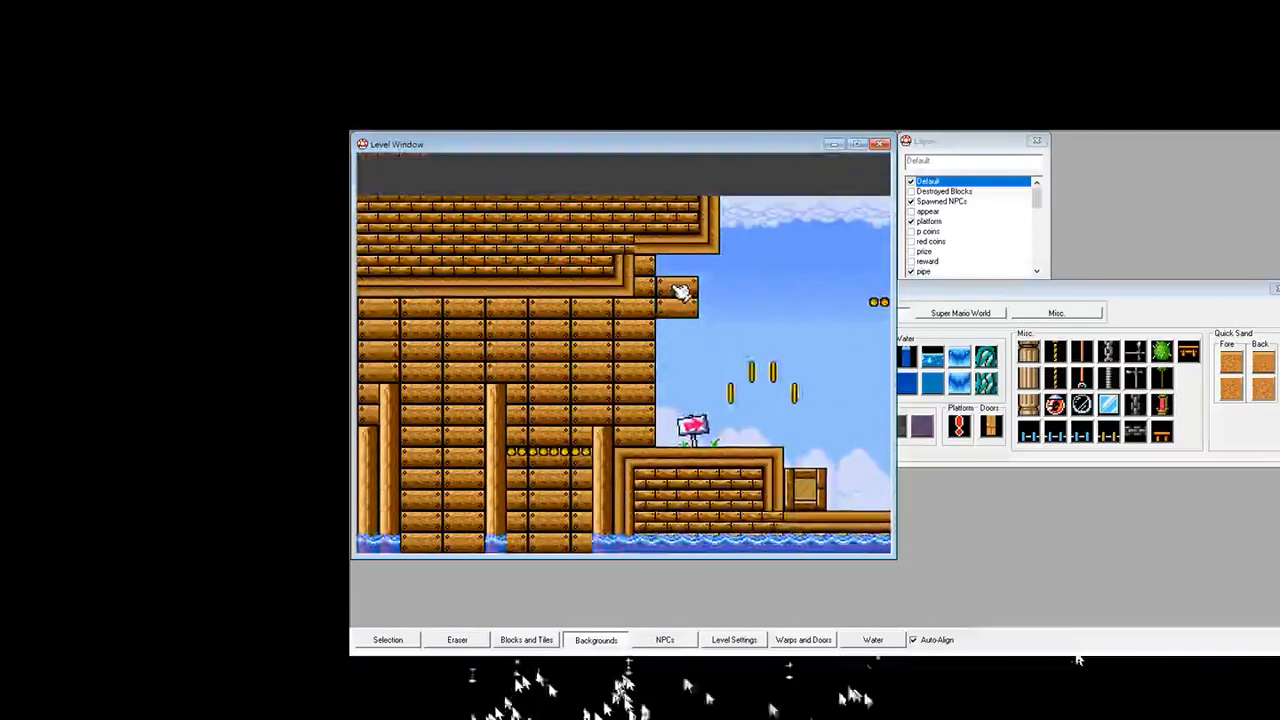
left_click(684, 276)
key("Down")
key("Up")
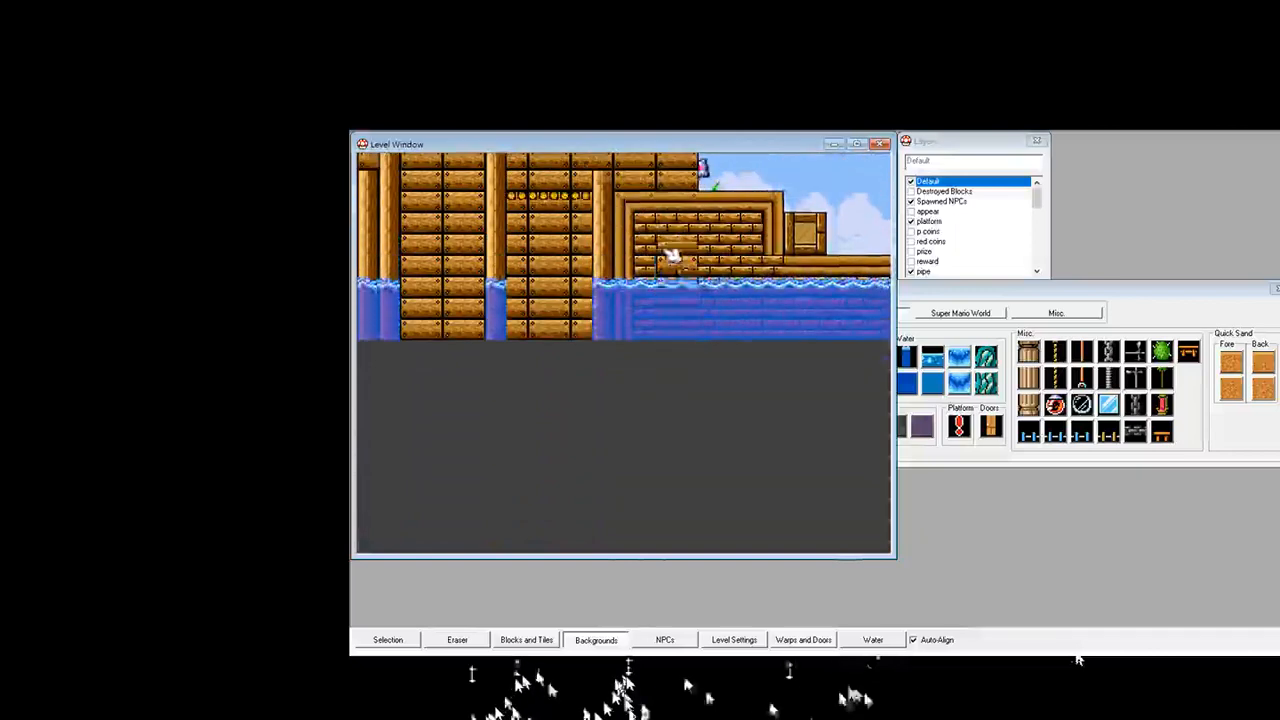
key("Up")
key("Left")
Step: Move the arrow sign on the right-hand deck to just past the edge of the wooden plank wall
right_click(715, 275)
key("Right")
left_click(708, 322)
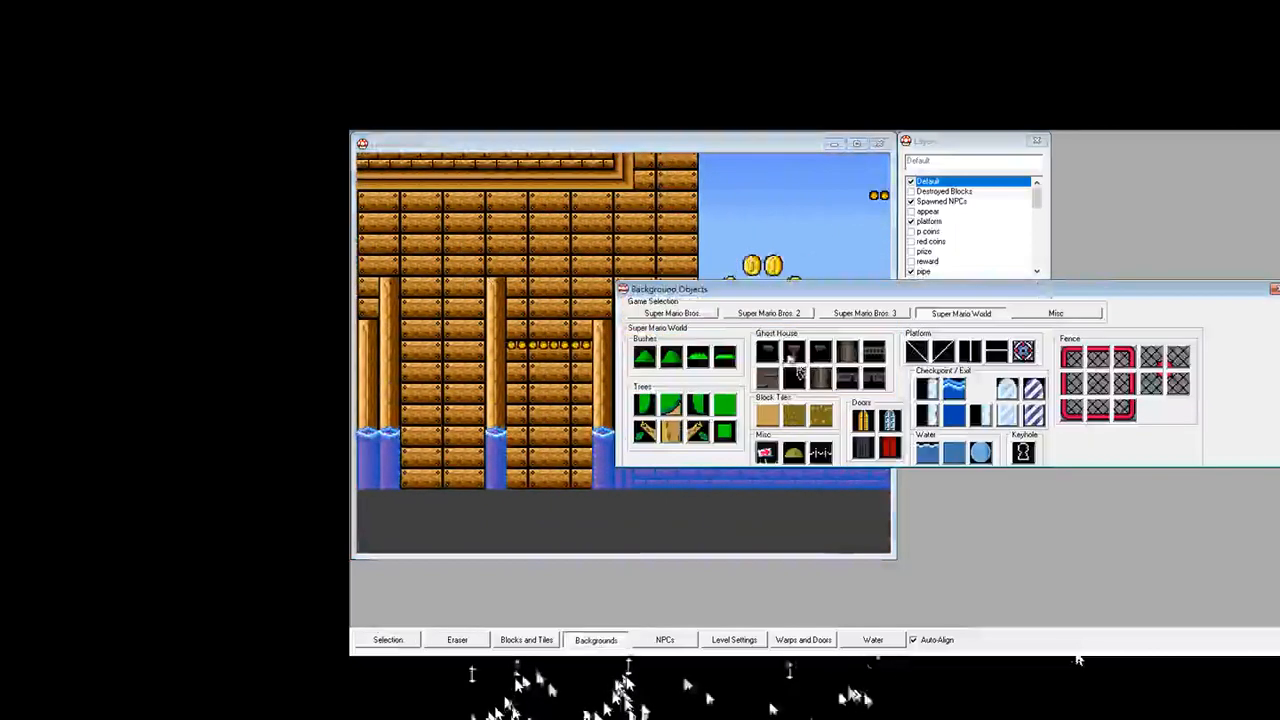
key("Right")
left_click(585, 277)
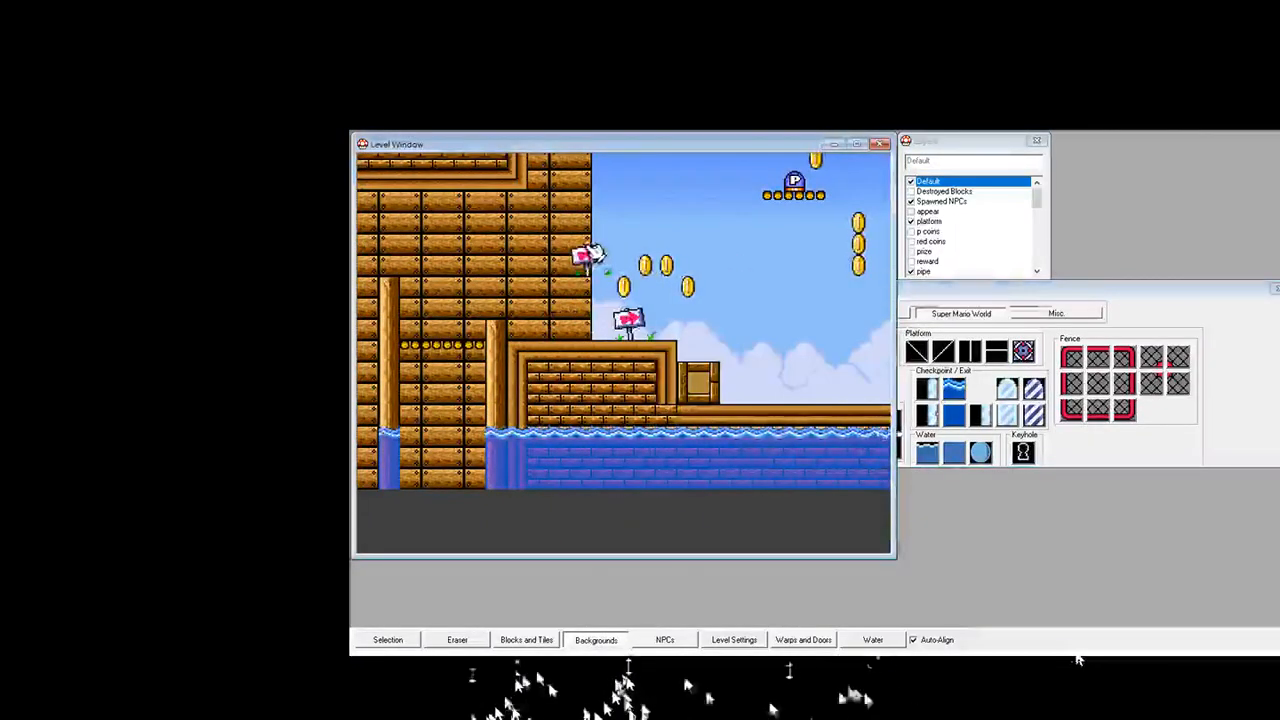
right_click(592, 251)
Step: Remove the lowest wooden plank tile next to the arrow sign on the right-hand deck
left_click(573, 326)
right_click(568, 332)
key("Left")
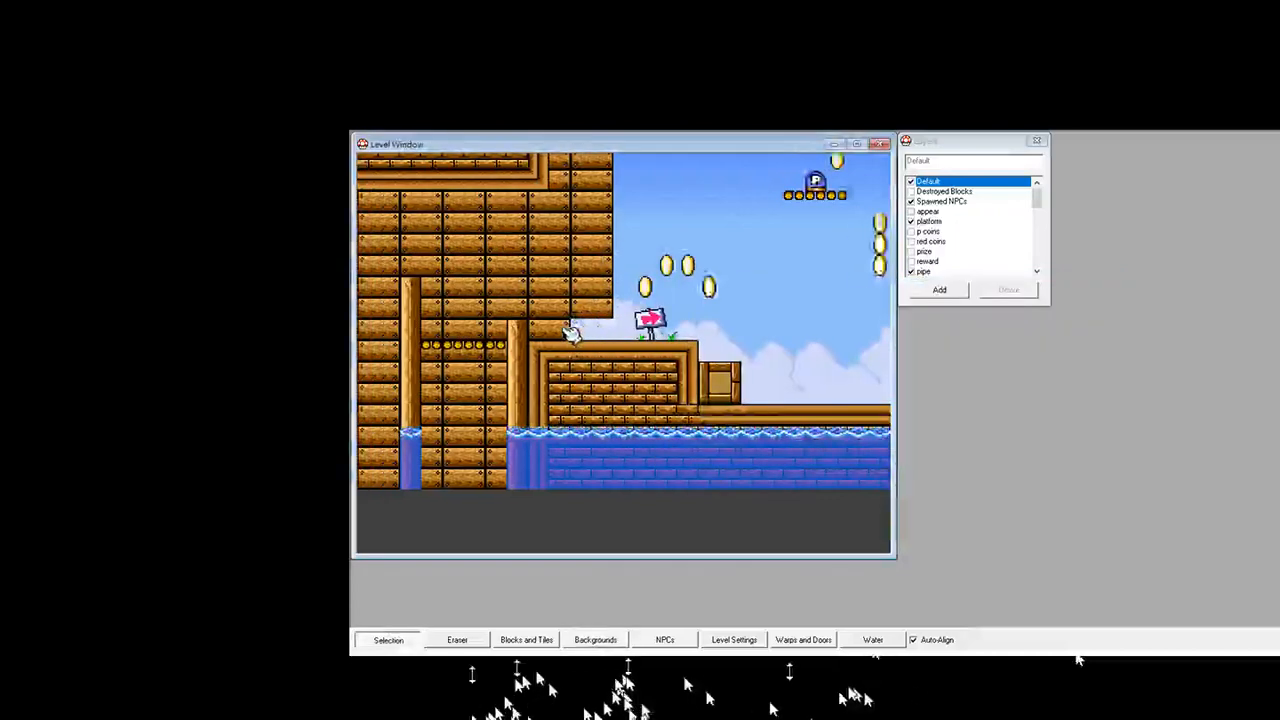
Step: Lay water-surface background tiles over the submerged wooden planks between the posts, using the Super Mario World set
left_click(558, 441)
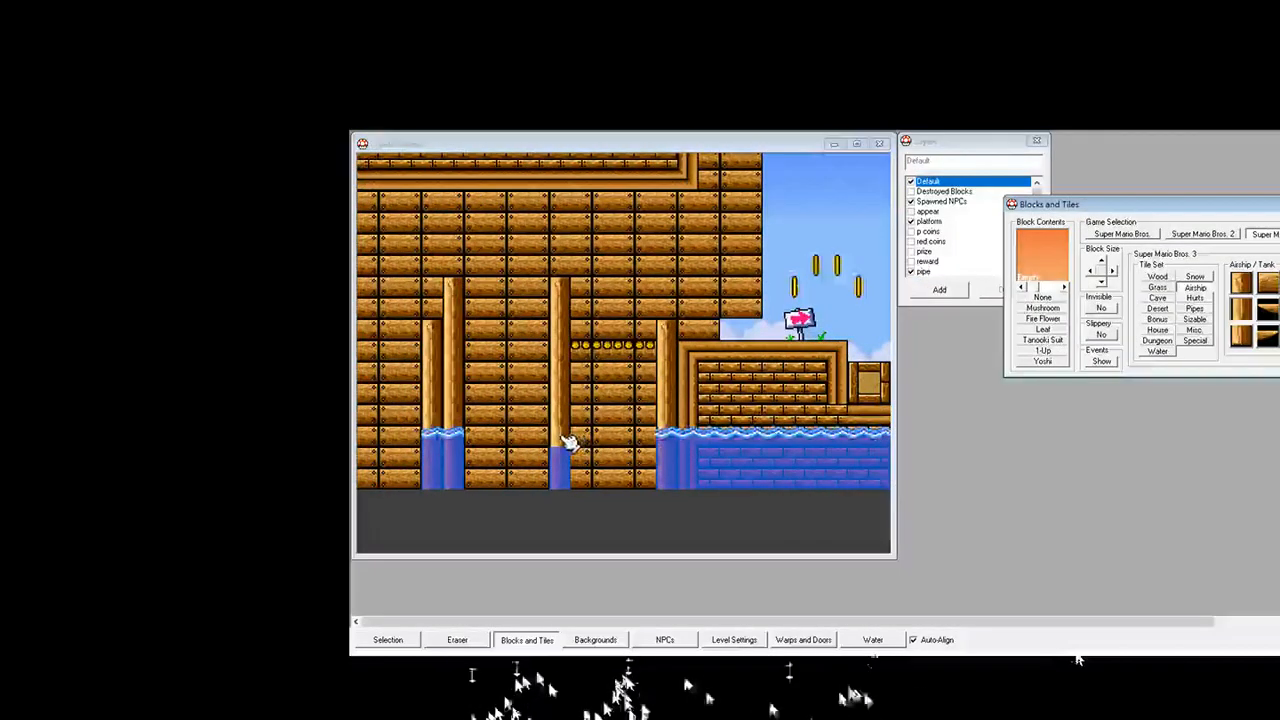
left_click(565, 442)
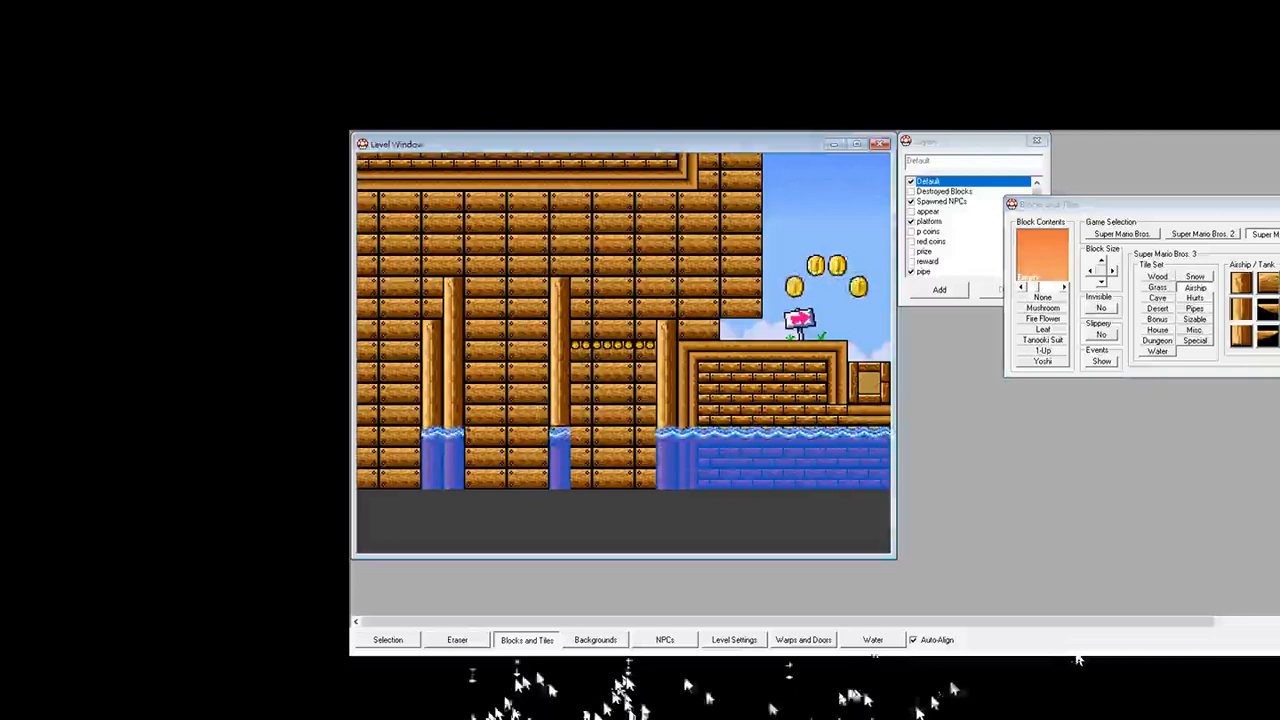
left_click(596, 640)
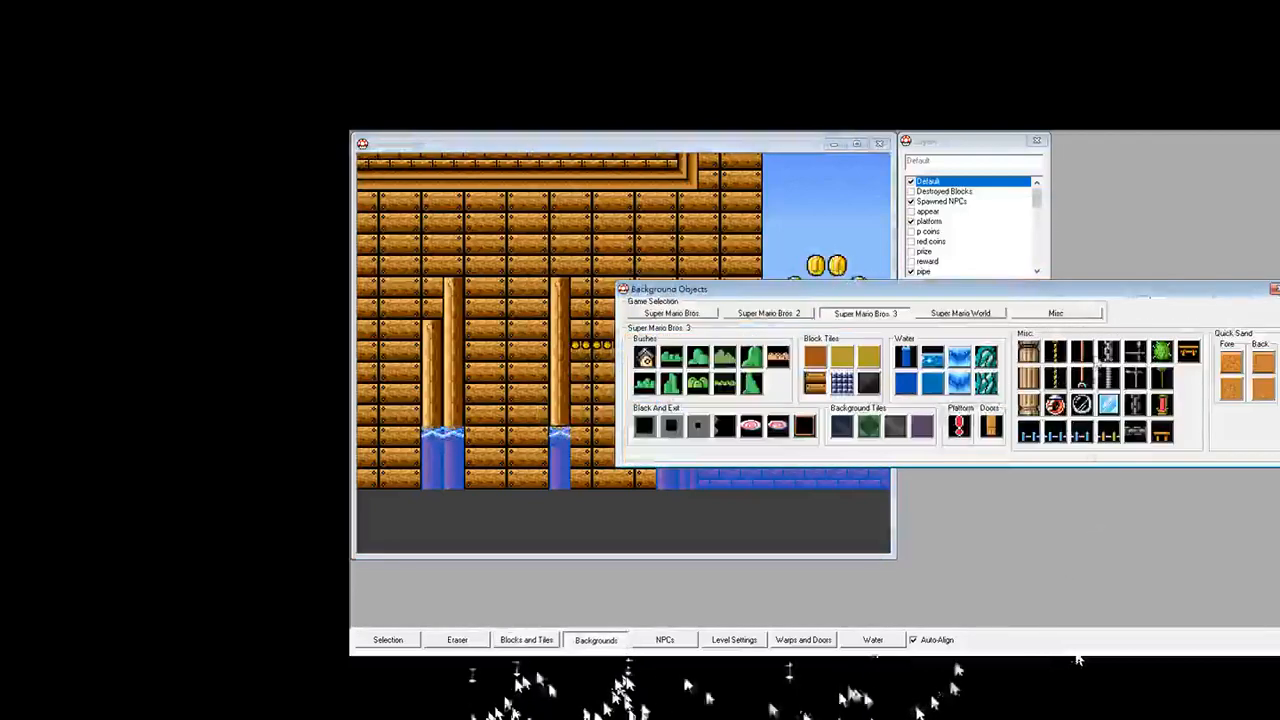
left_click(961, 313)
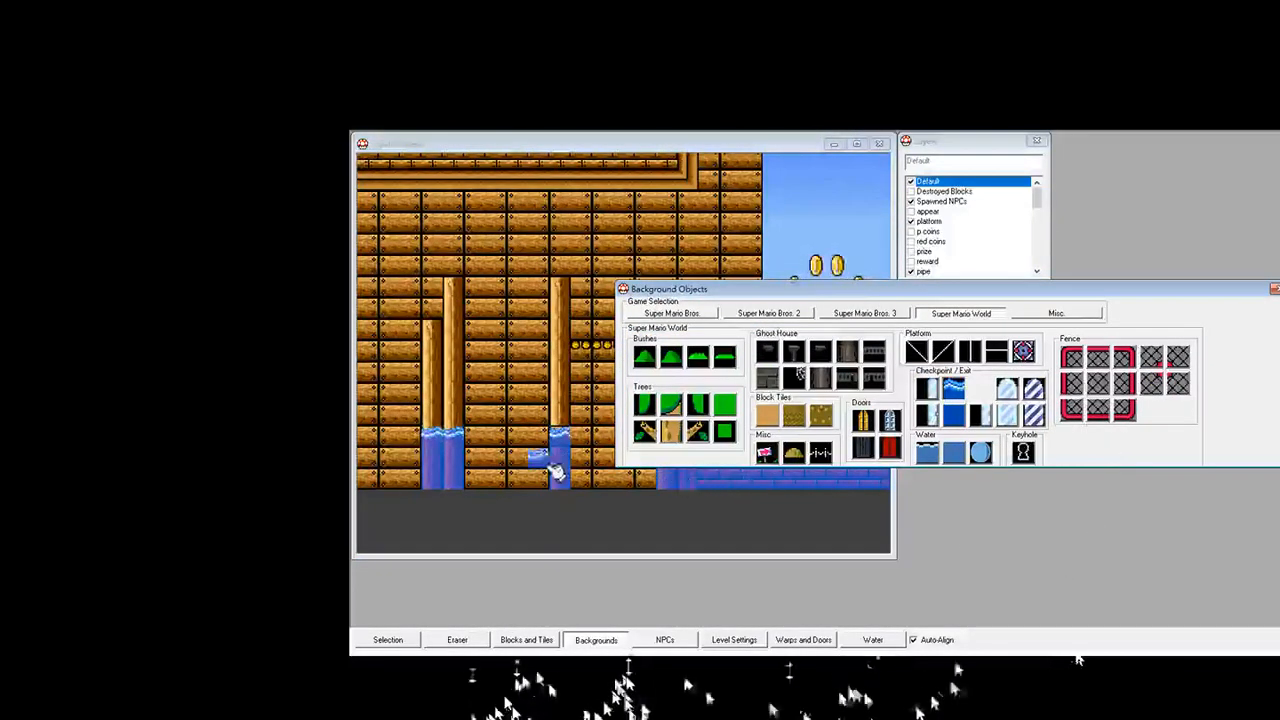
key("Right")
key("Left")
mouse_move(587, 447)
left_mouse_down()
mouse_move(551, 463)
mouse_move(621, 472)
left_mouse_up()
key("Left")
Step: Fill the remaining planks beneath the water surface with water background tiles, from the left-hand deck to the right-hand deck
left_click(954, 415)
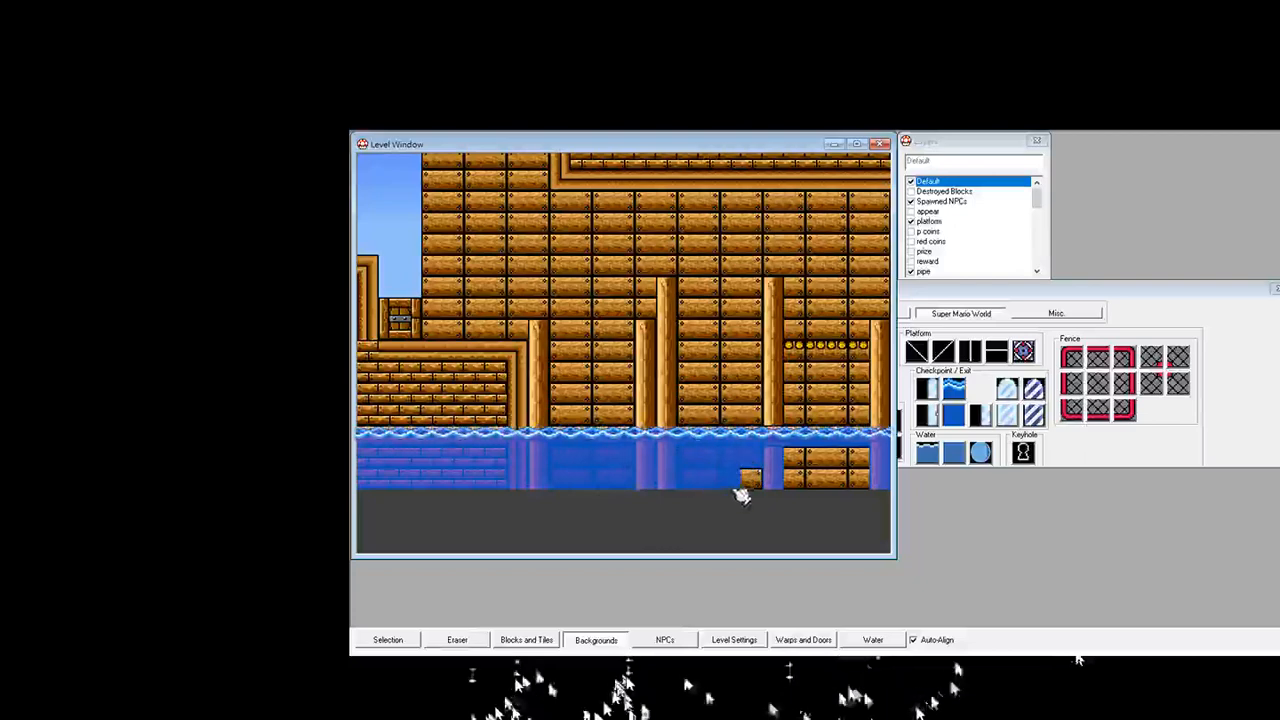
key("Right")
key("Right")
right_click(663, 467)
key("Left")
key("Left")
key("Up")
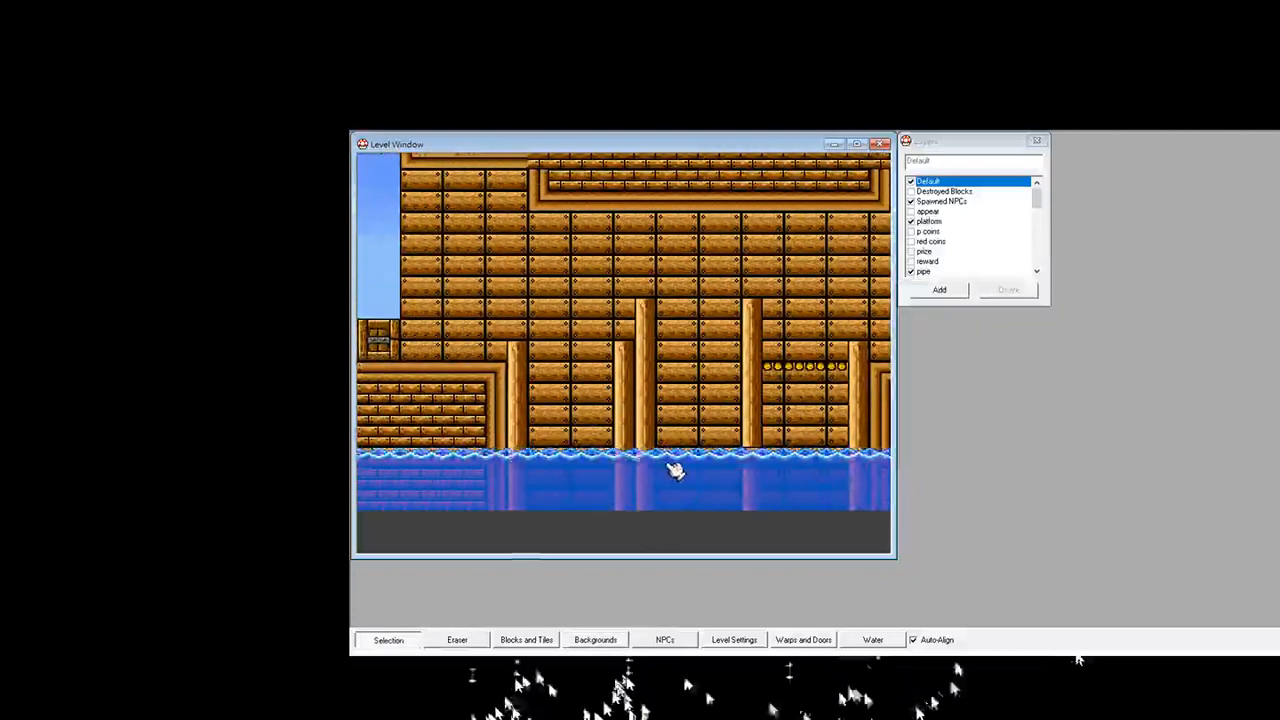
Step: Place rows of small golden bridge tiles between the left pair and the middle pair of wooden posts
left_click(595, 640)
left_click(526, 640)
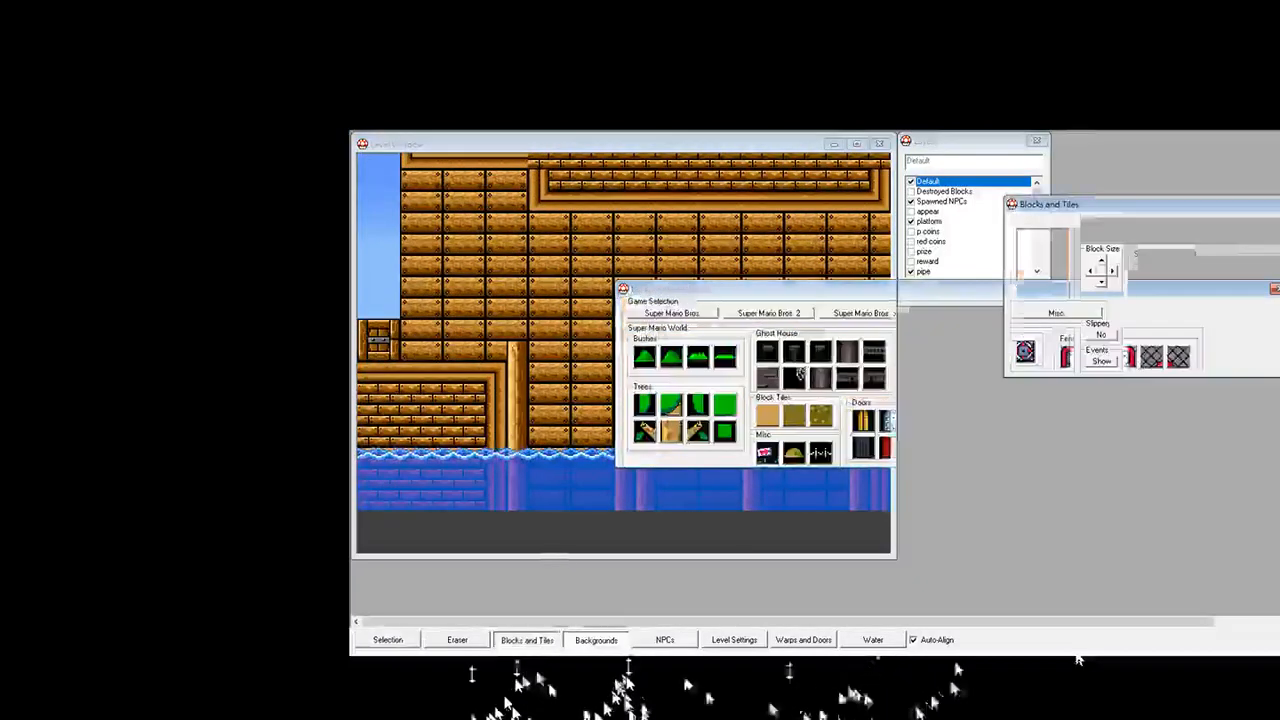
left_click(1157, 341)
left_click(1195, 330)
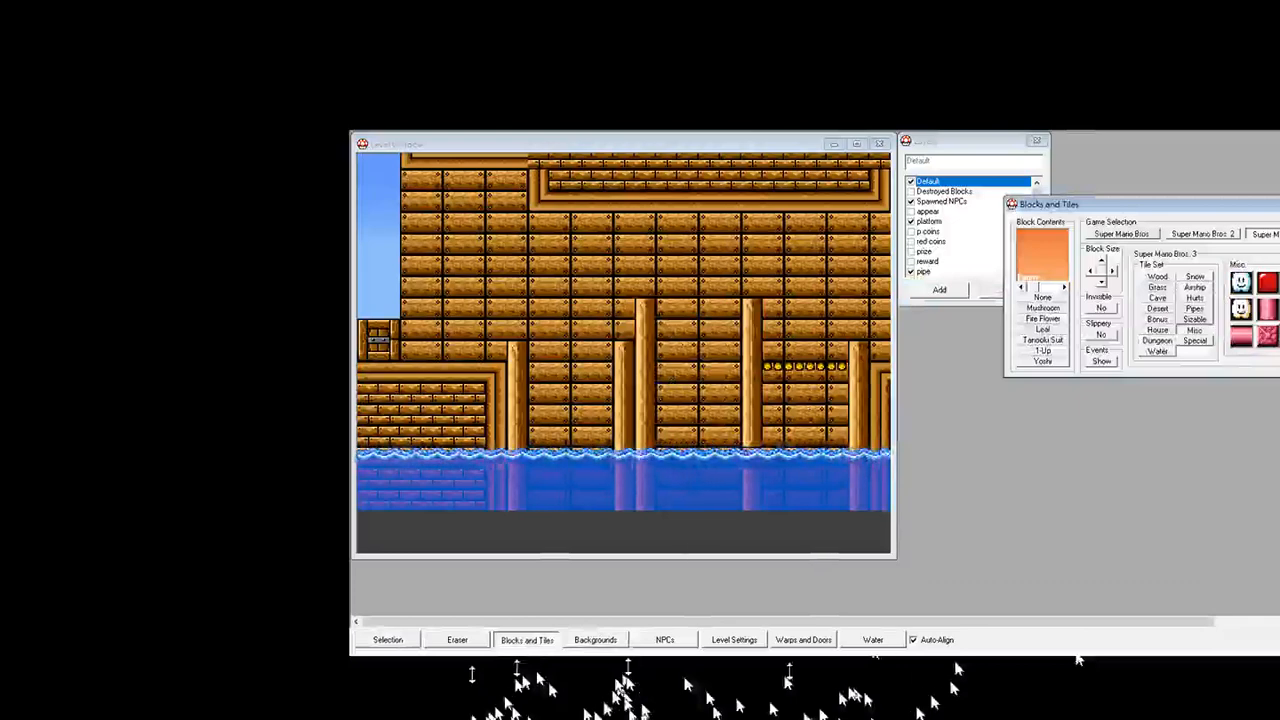
left_click(545, 370)
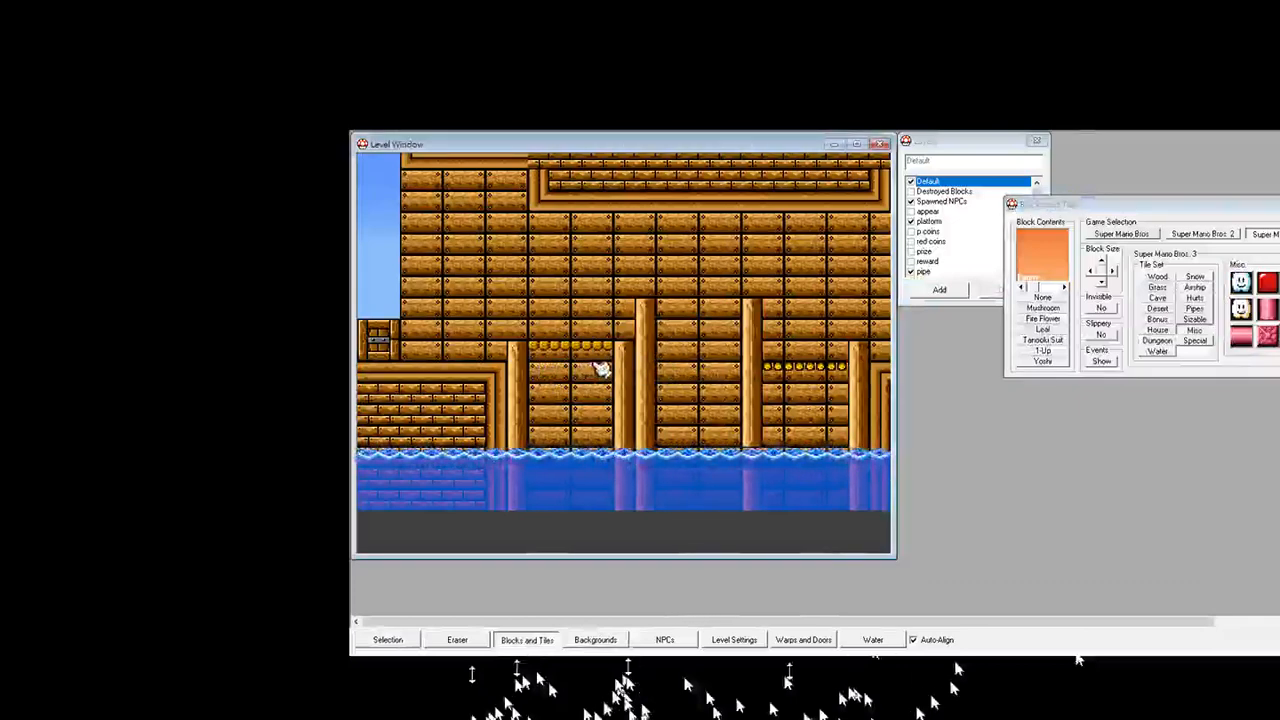
left_click_drag(730, 338, 716, 330)
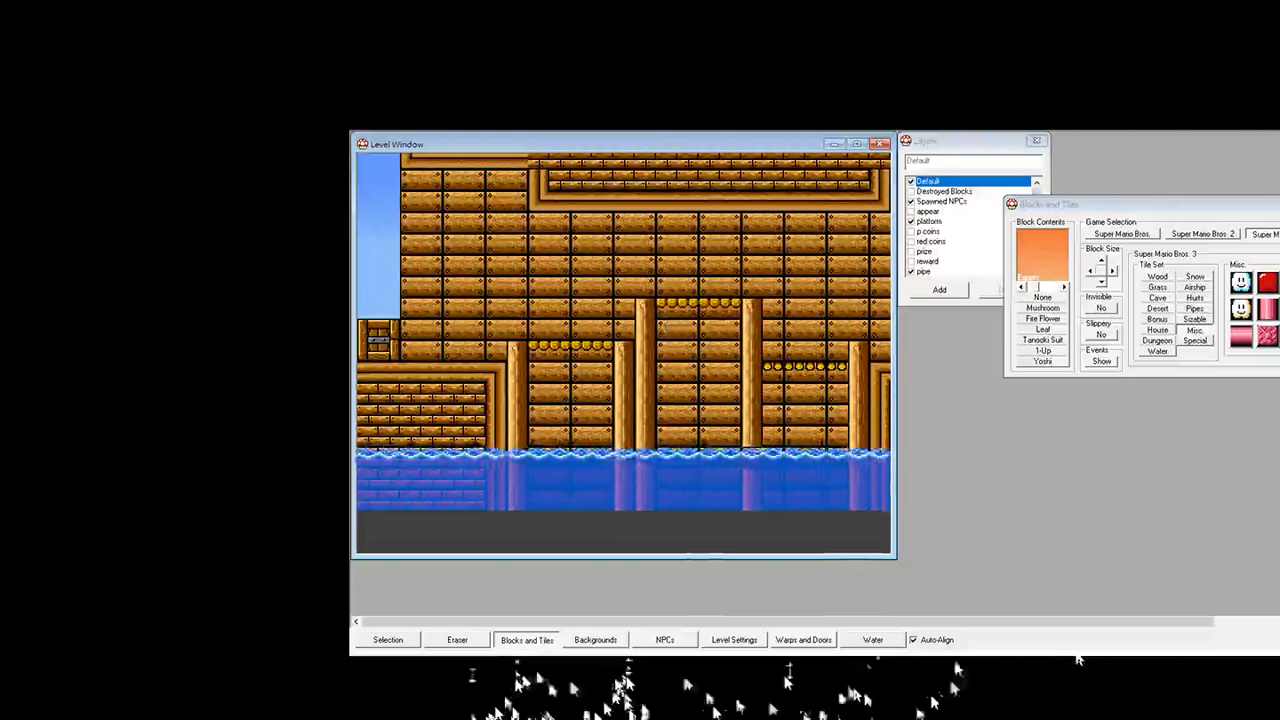
Step: Erase the low golden bridge between the right pair of posts and rebuild it one tile higher, level with the left-hand bridge
key("Delete")
key("Right")
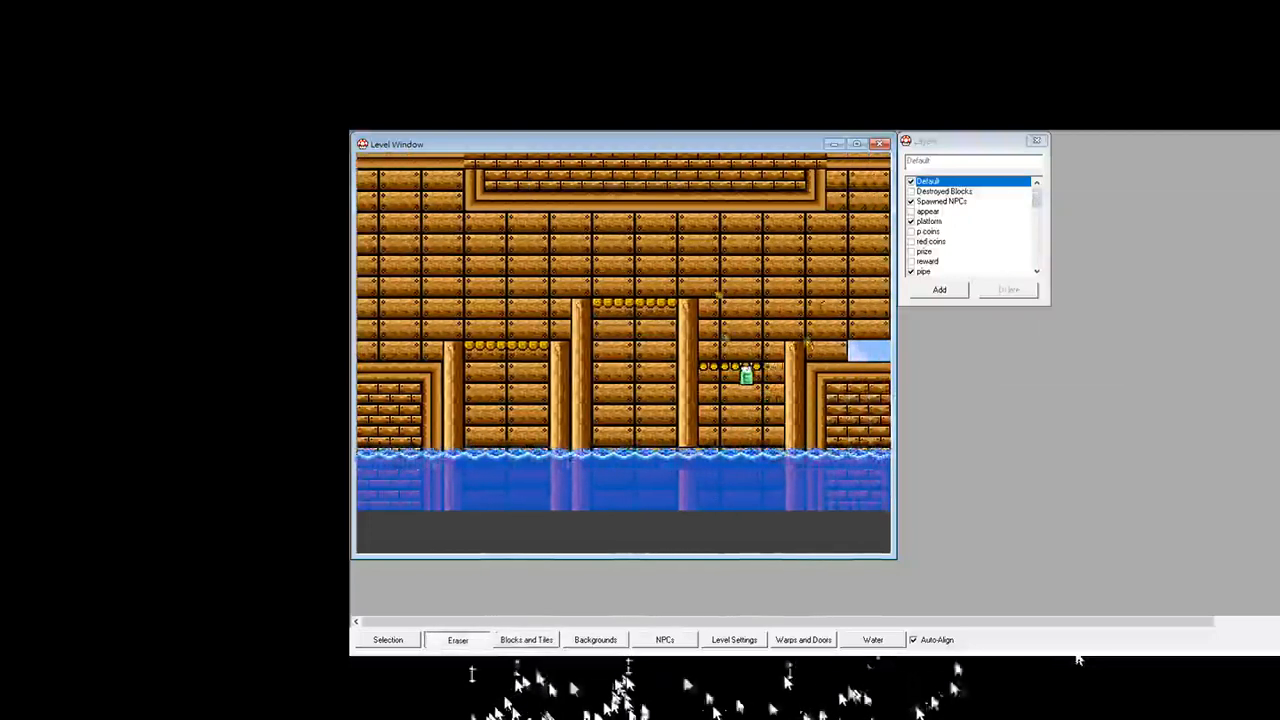
left_click(526, 639)
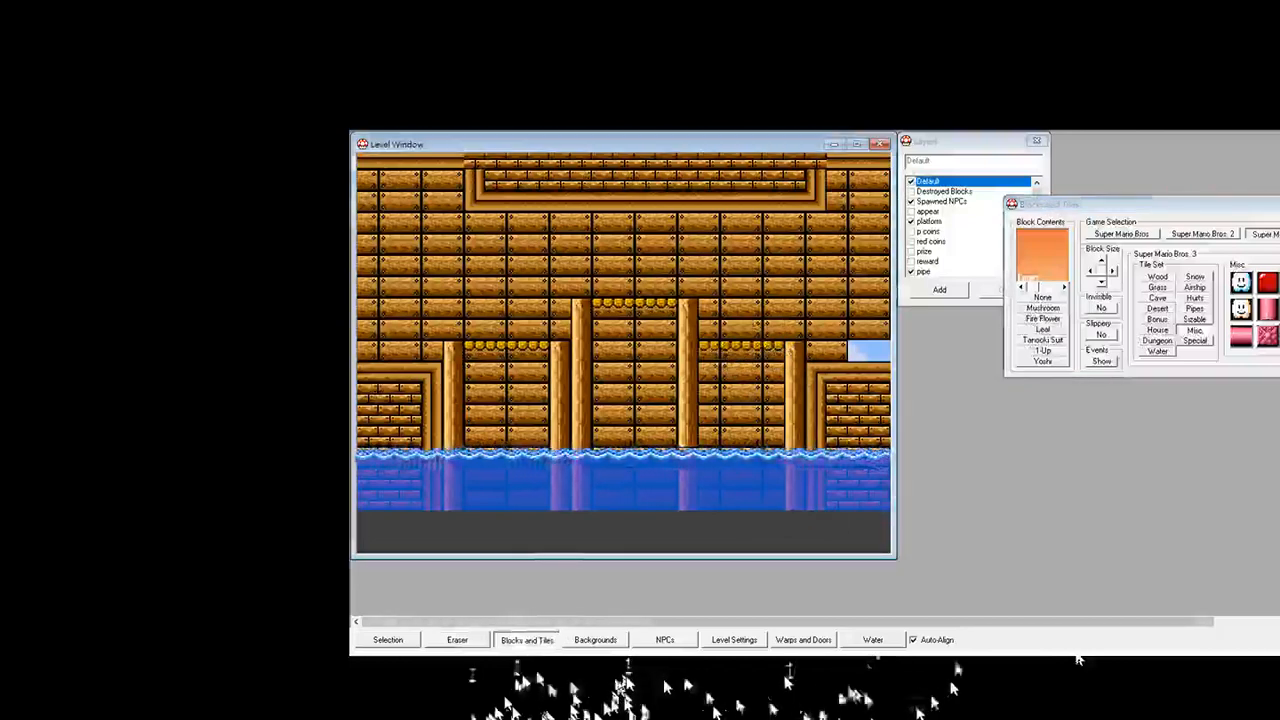
Step: Place two Super Mario Bros. 3 coins side by side above the middle golden bridge
left_click(664, 639)
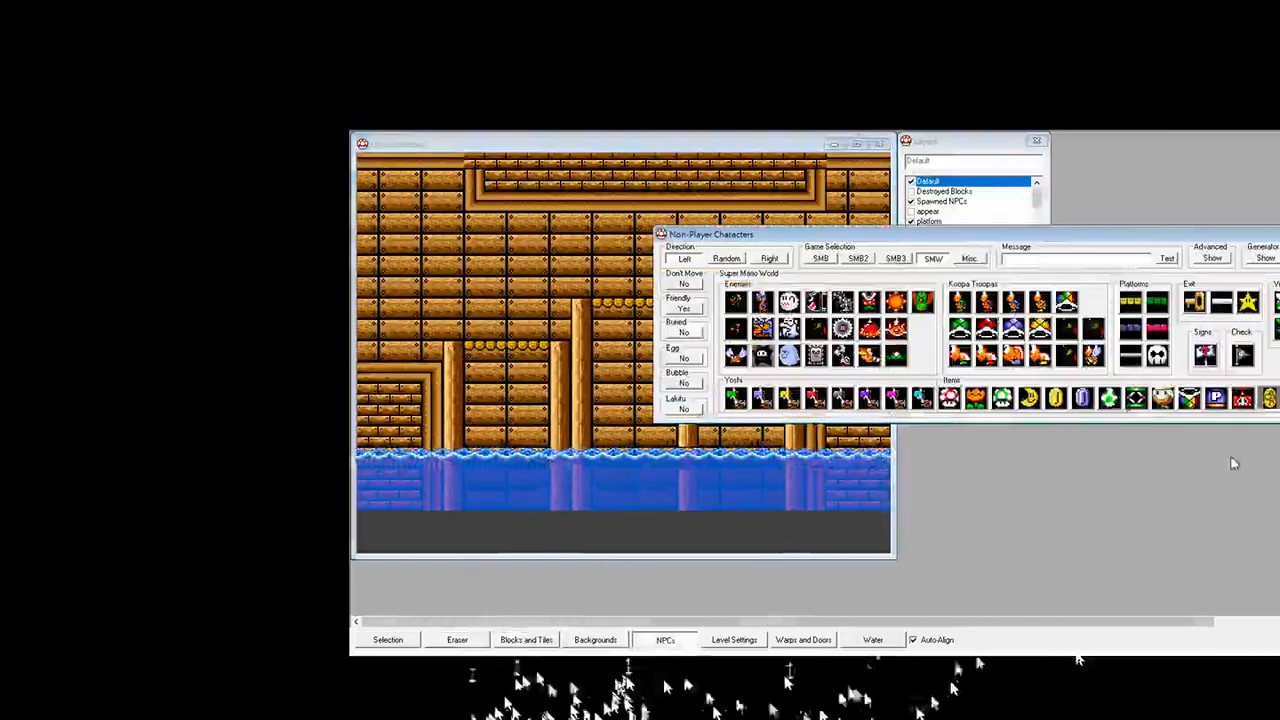
left_click(895, 258)
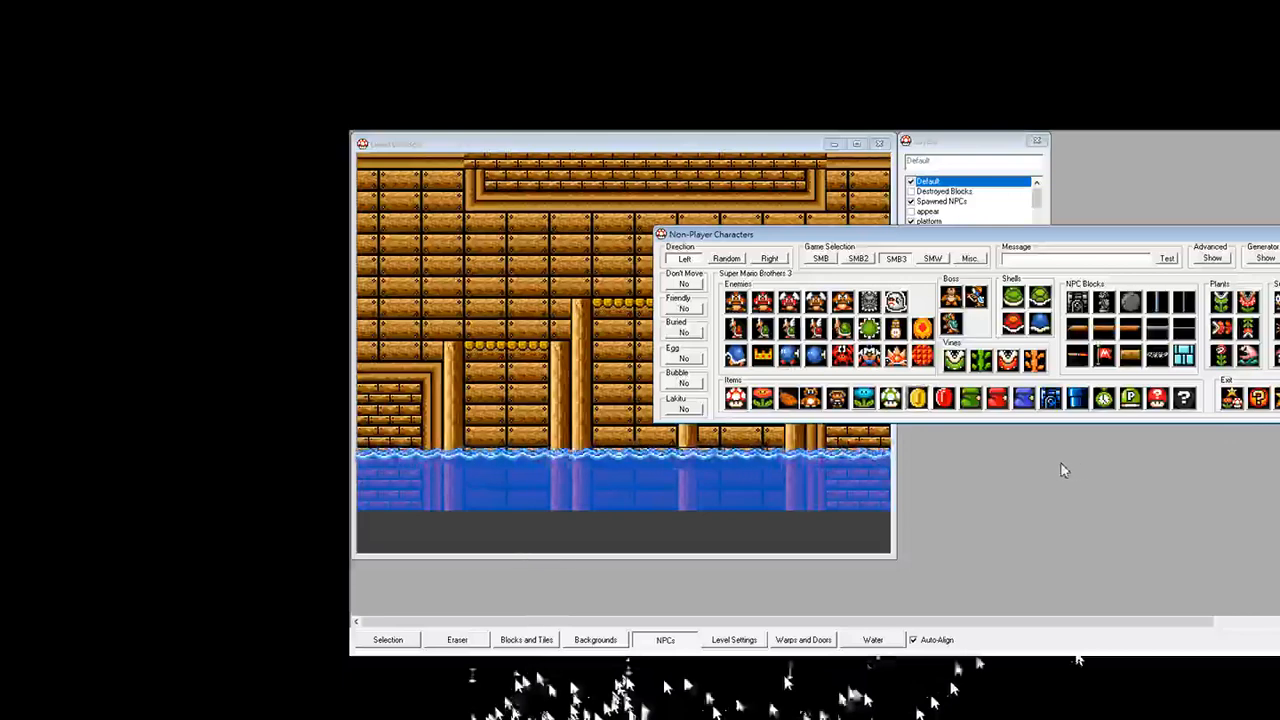
key("Right")
key("Up")
key("Up")
left_click_drag(607, 291, 624, 291)
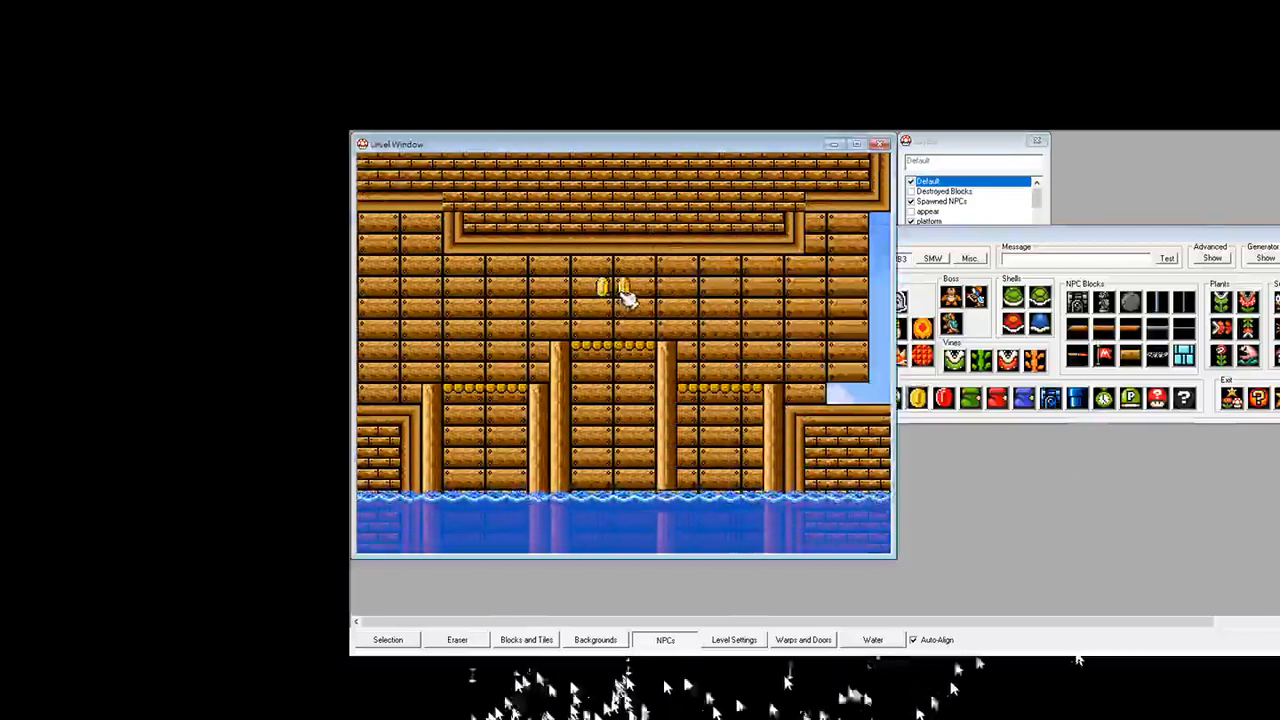
Step: Place a two-by-two group of coins above the left golden bridge and another above the right one
key("Left")
key("Left")
key("Left")
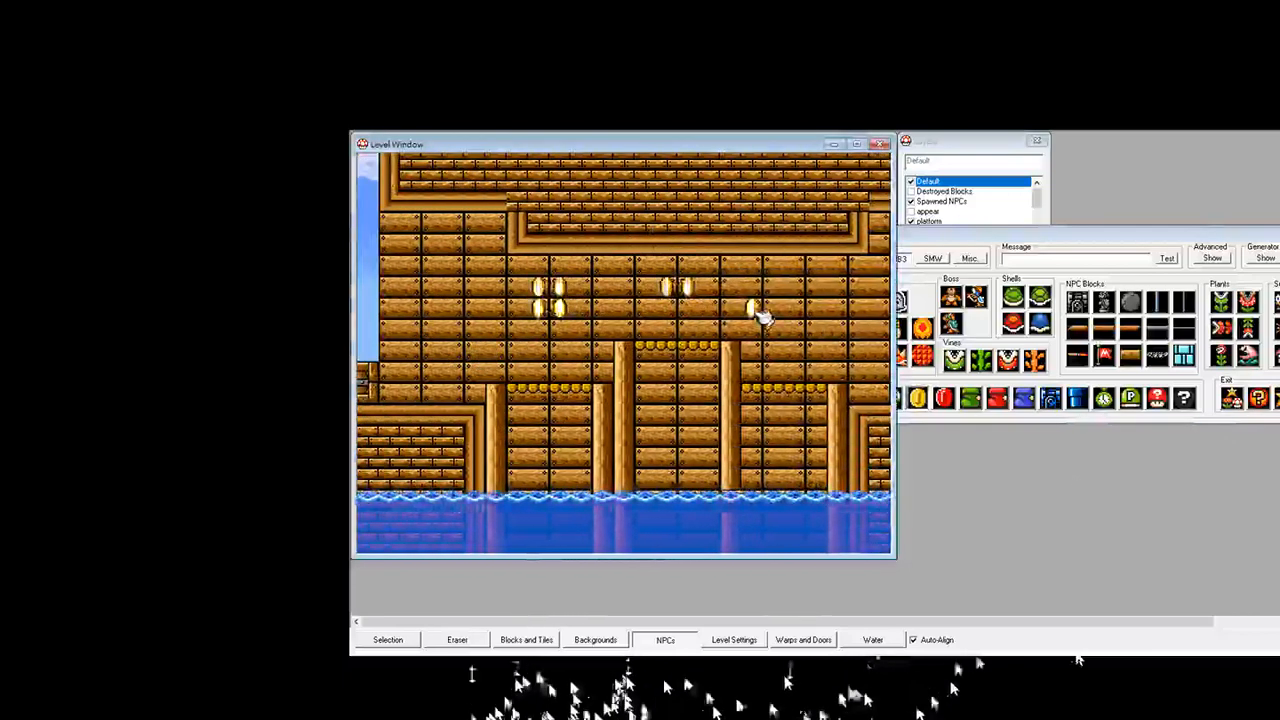
left_click_drag(780, 290, 798, 309)
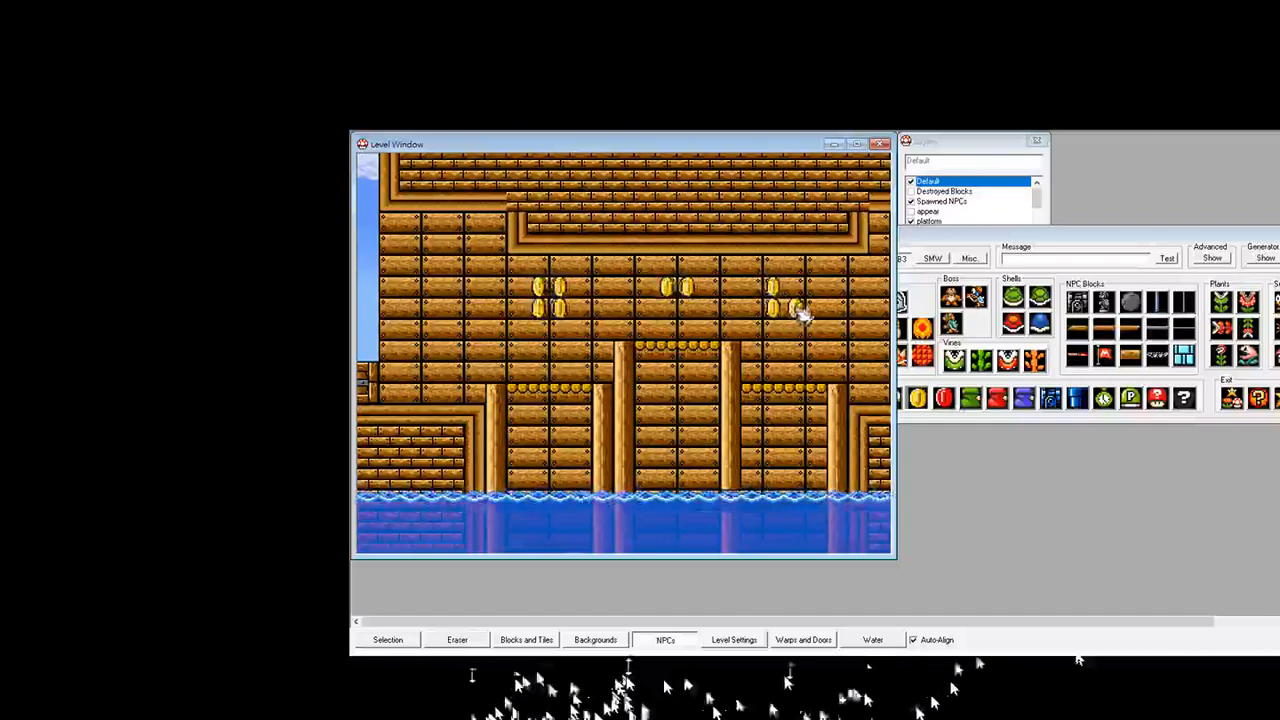
Step: Place a Super Mario World enemy on the right-hand deck, just before the arrow sign
left_click(1128, 267)
left_click(933, 258)
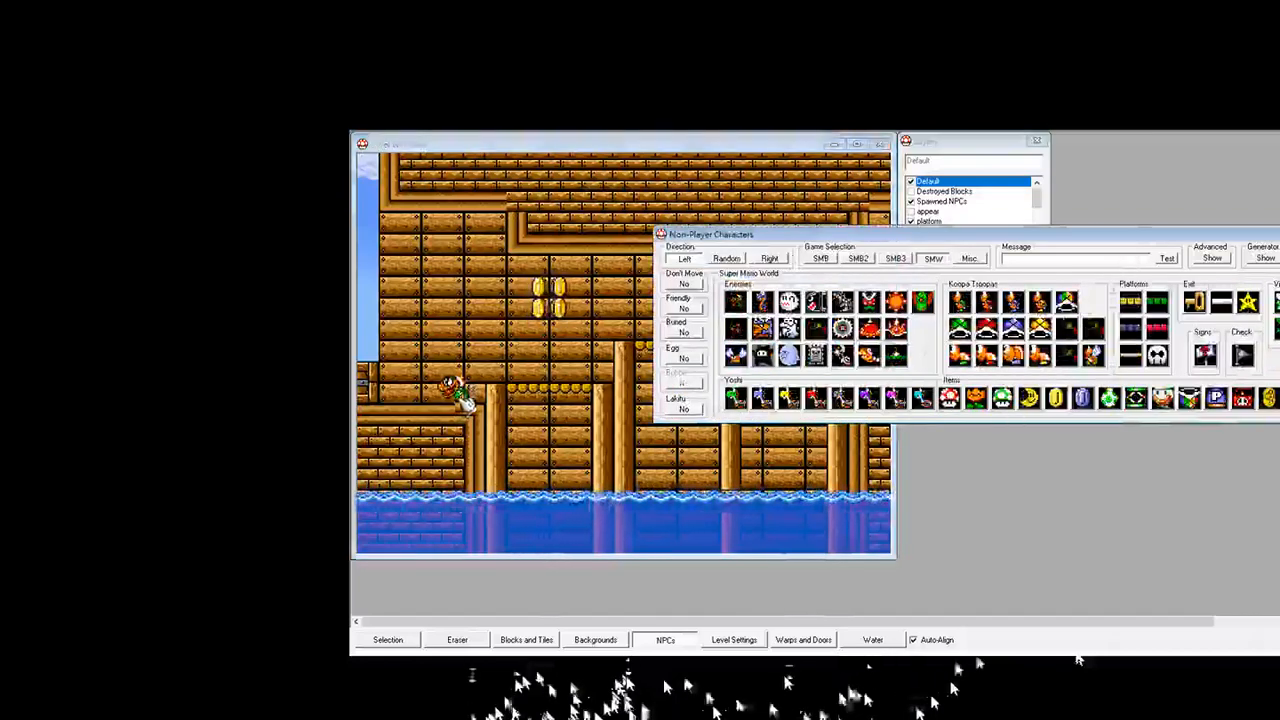
left_click(455, 397)
key("Right")
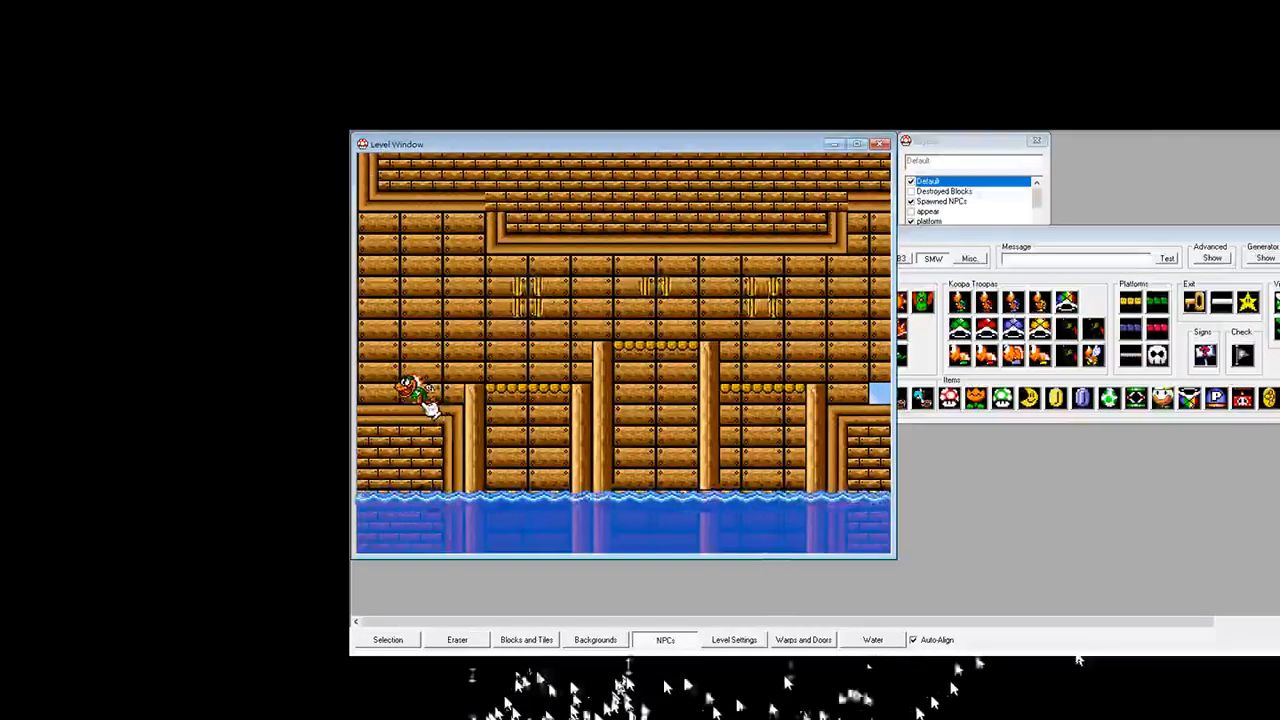
key("Right")
left_click(718, 394)
right_click(699, 362)
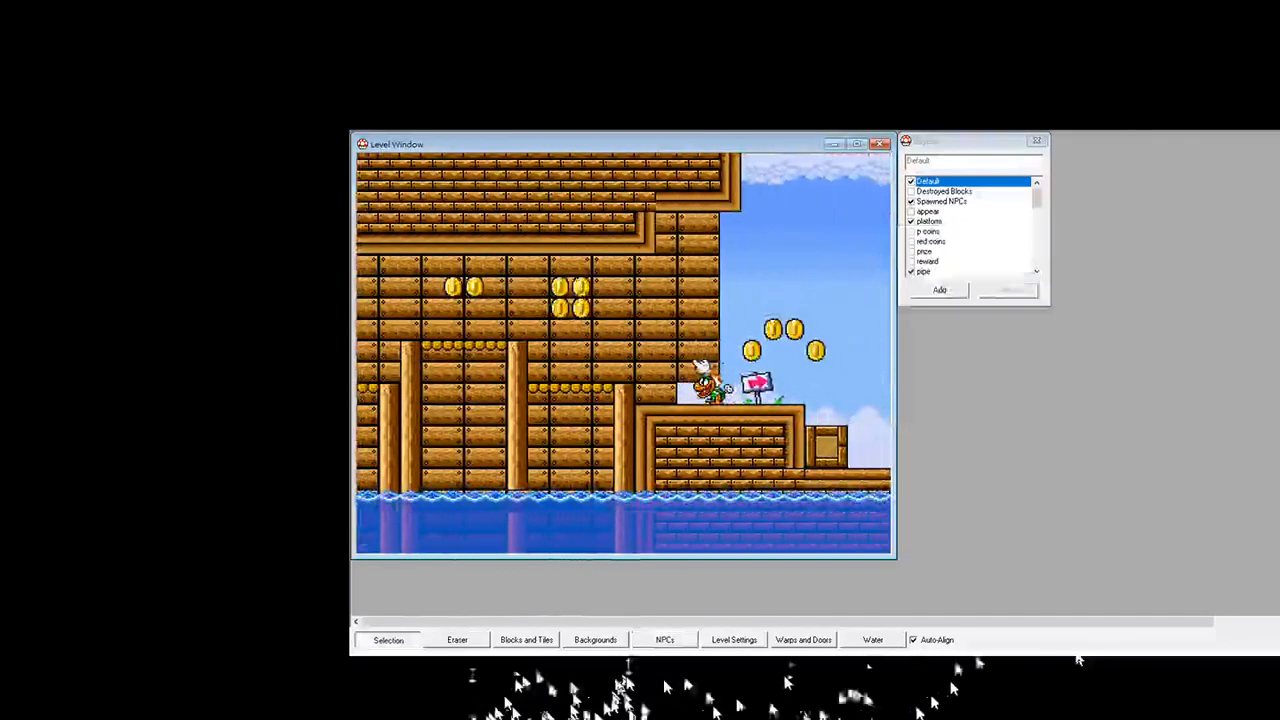
Step: Fill the gap in the plank wall behind the enemy with wooden planks down to the right-hand deck
left_click(699, 365)
key("Right")
left_click(594, 399)
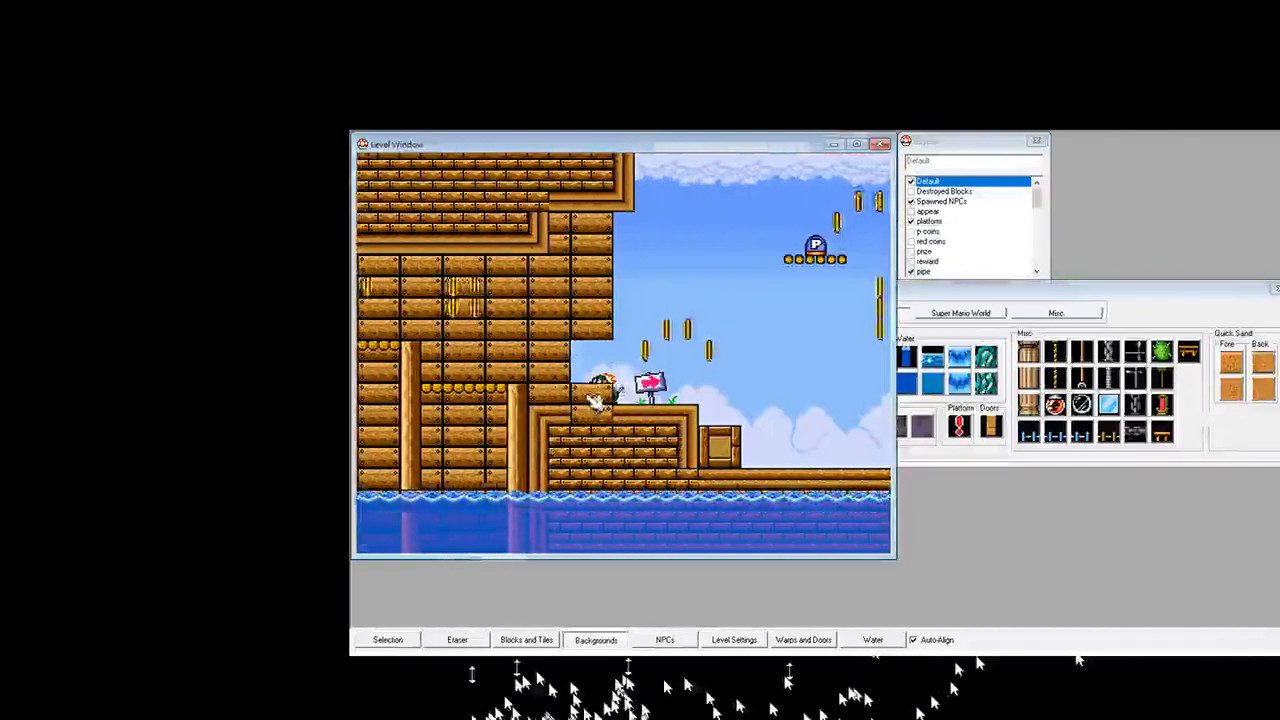
left_click(597, 372)
right_click(630, 378)
Step: Show the p coins layer to view its coins under the hanging platform, and hide it again
key("Right")
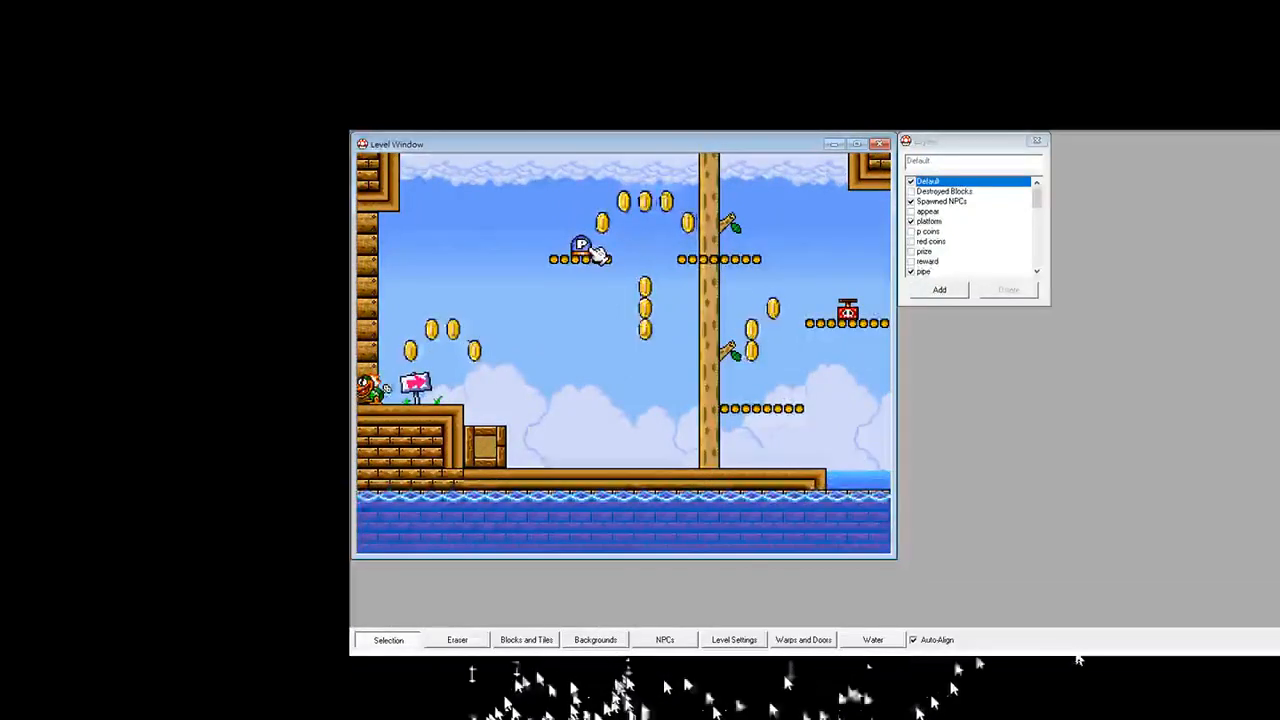
key("Right")
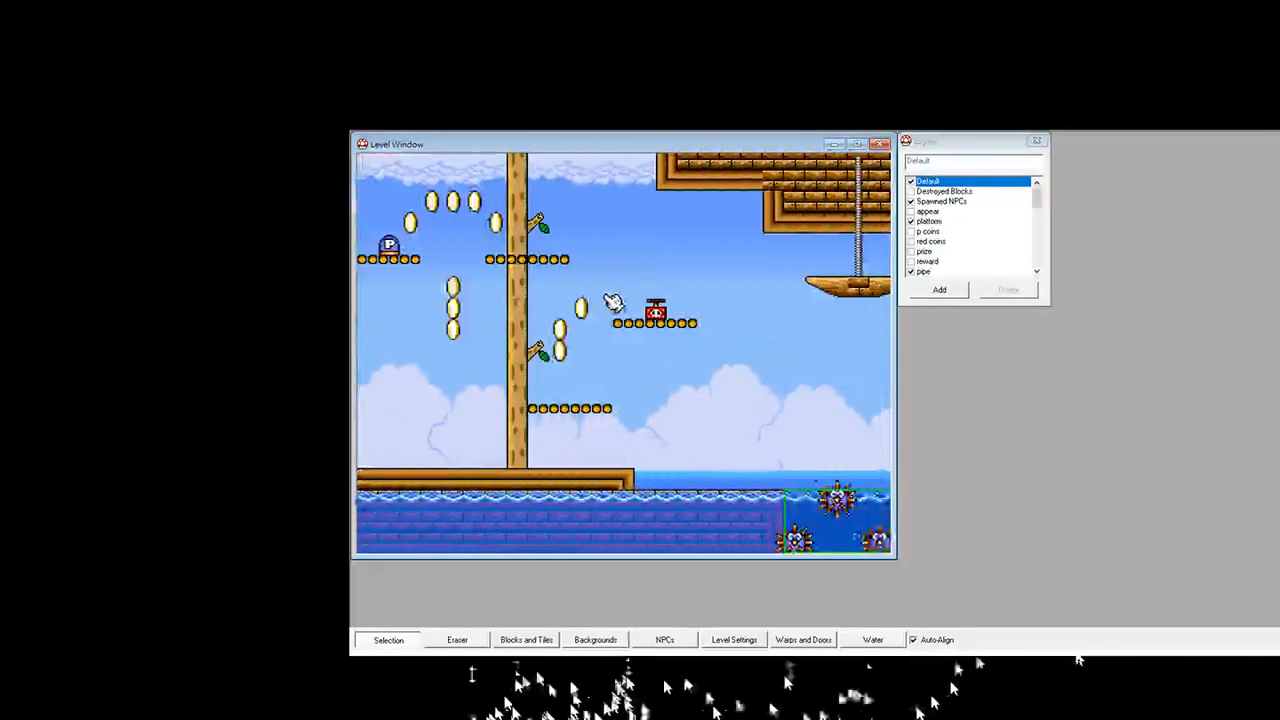
key("Left")
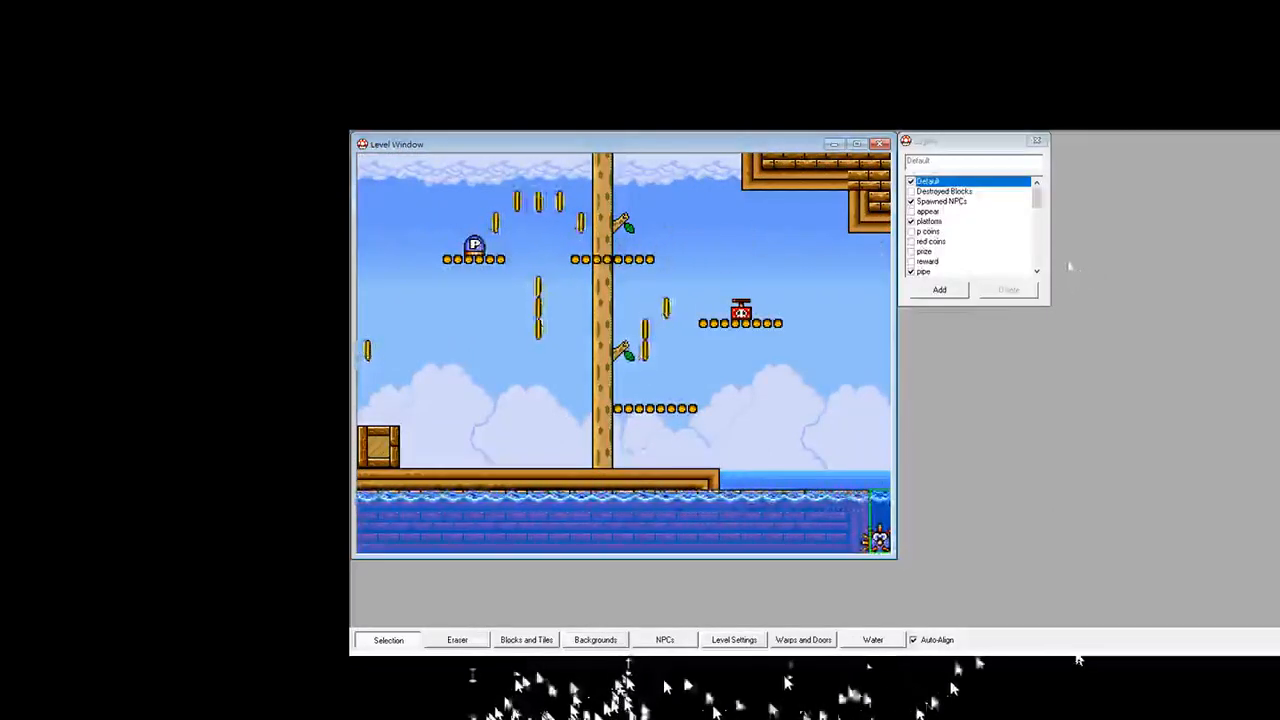
left_click(911, 231)
key("Right")
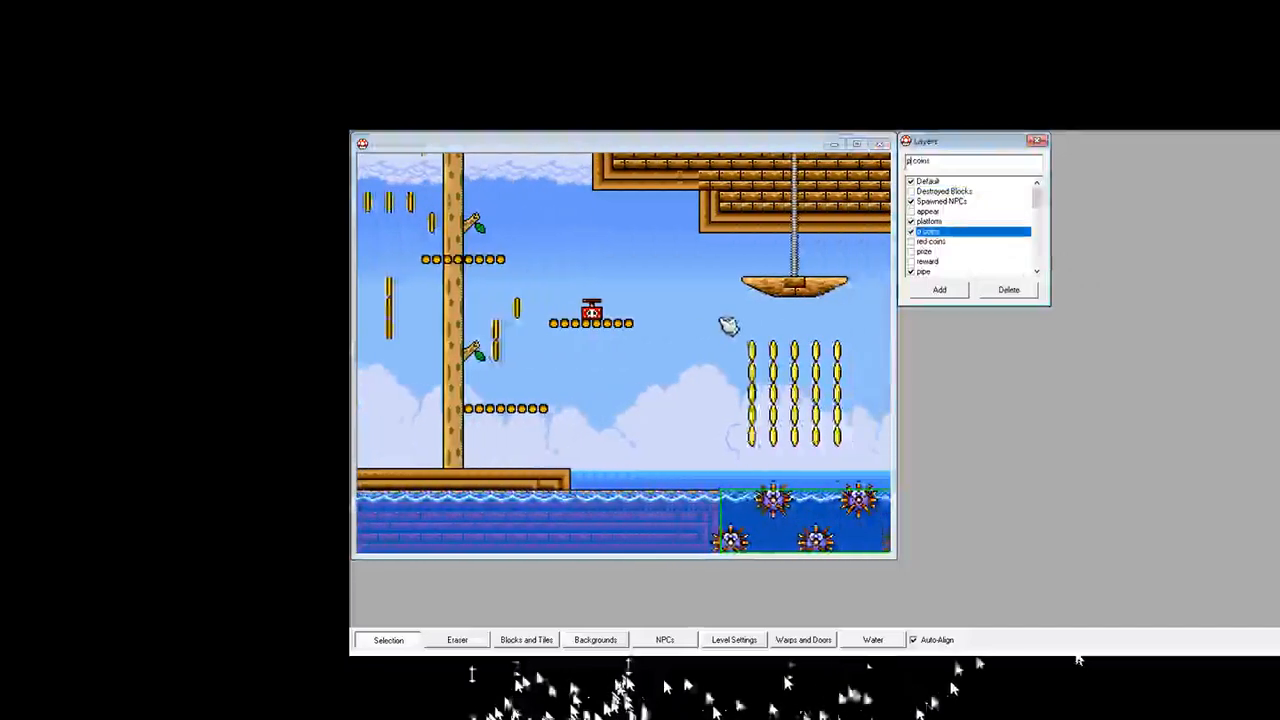
left_click(911, 231)
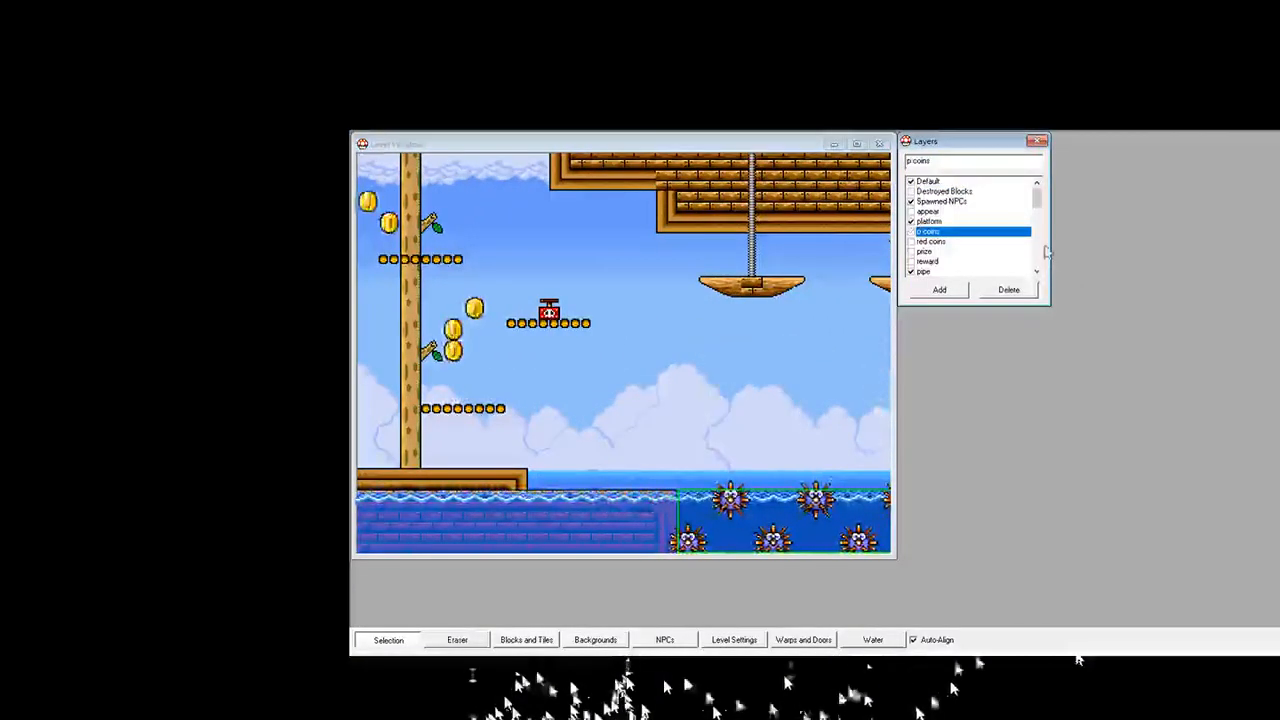
Step: Select the platform layer and check the event triggers of the red switch on the small golden bridge
left_click(911, 221)
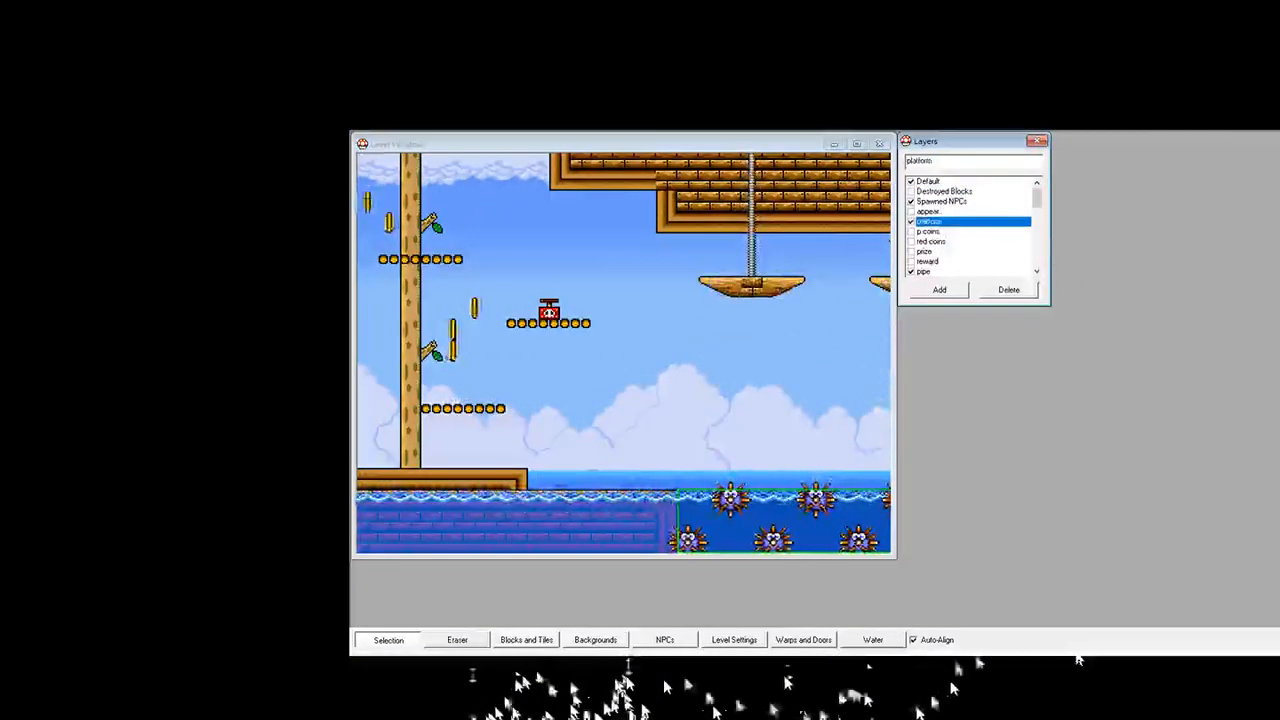
right_click(548, 312)
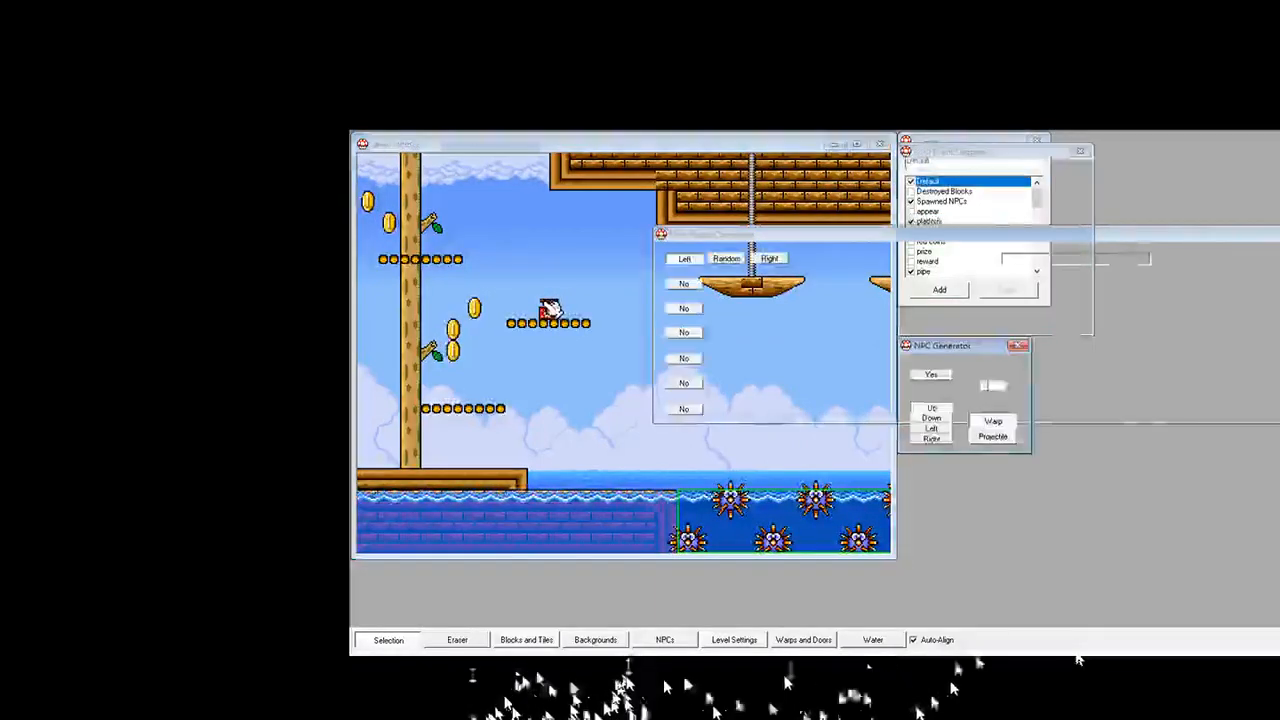
left_click(551, 312)
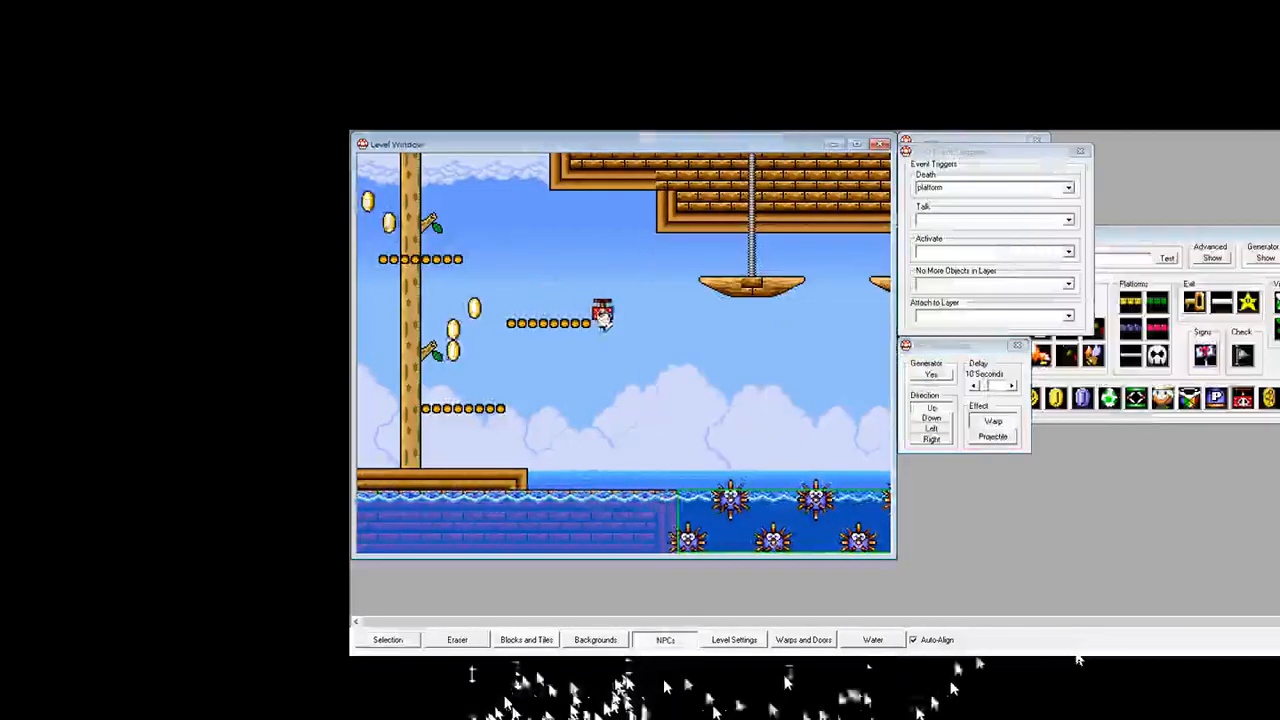
right_click(644, 330)
Step: Examine the spiked enemies in the water beyond the deck and the hanging wooden platforms and hull above them
key("Down")
key("Down")
key("Down")
key("Down")
key("Down")
key("Down")
key("Down")
key("Down")
key("Down")
key("Down")
key("Right")
key("Right")
key("Right")
key("Right")
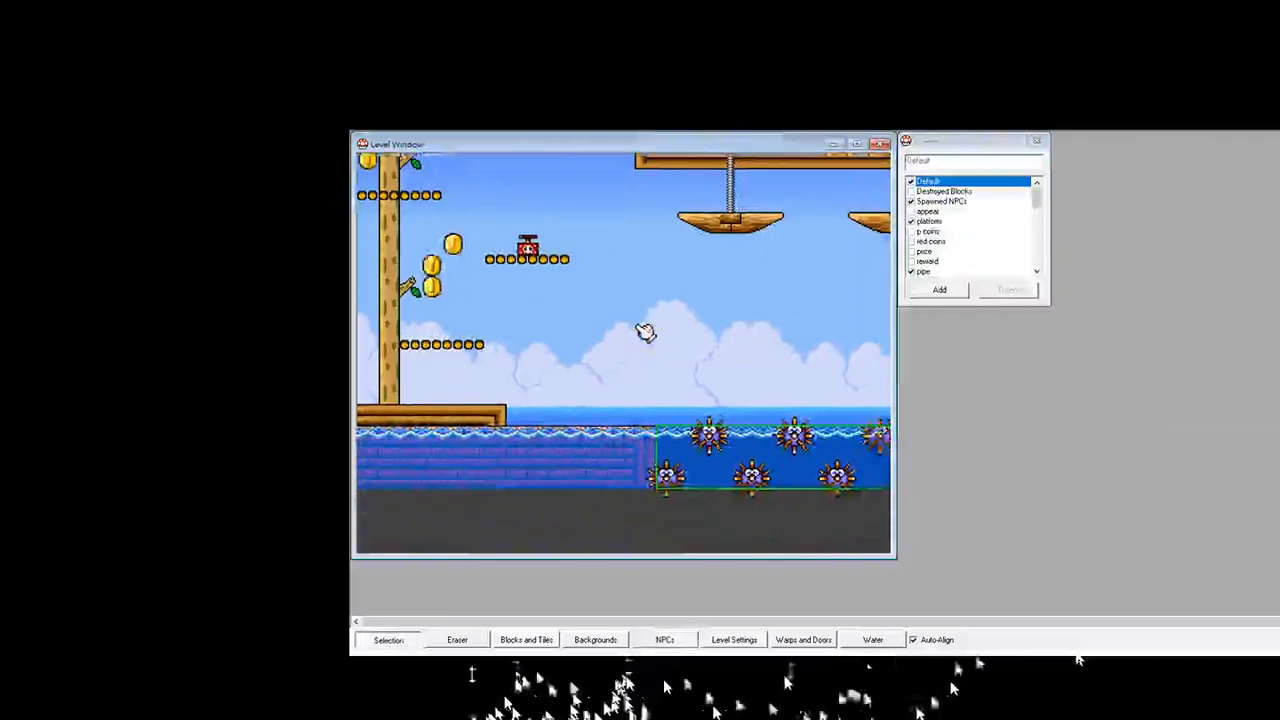
key("Up")
key("Up")
key("Up")
key("Up")
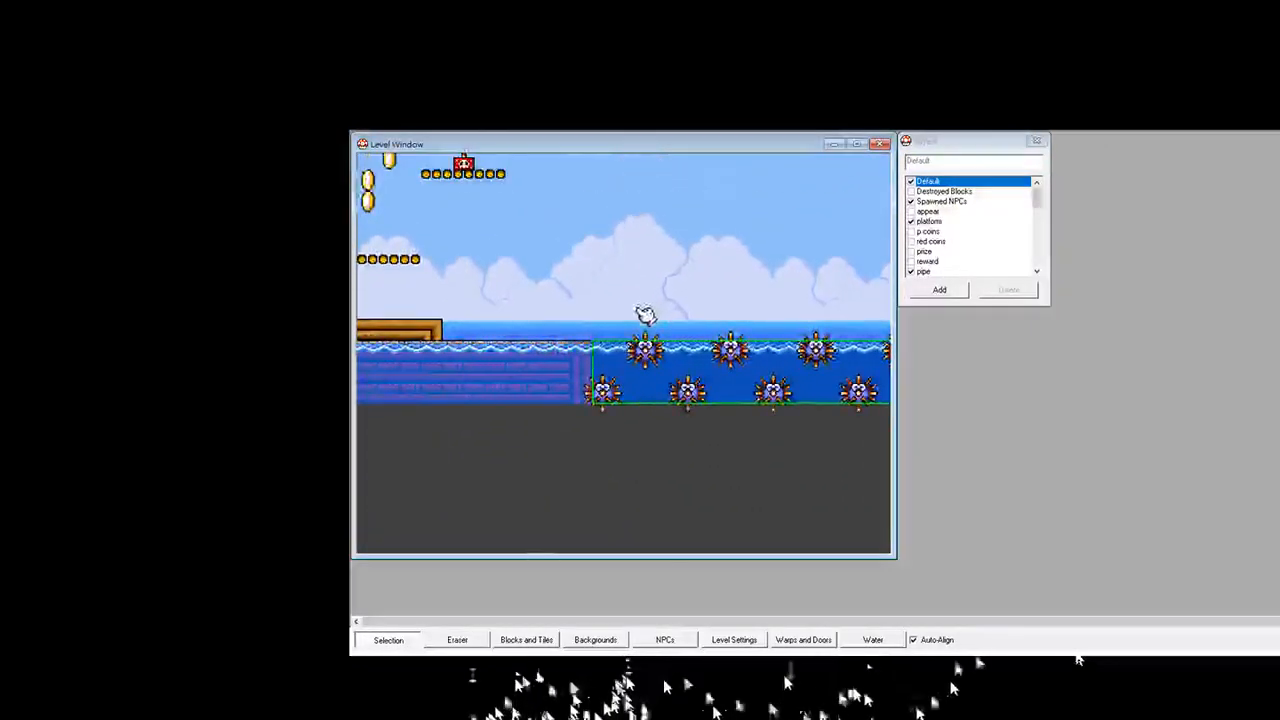
key("Right")
key("Right")
key("Right")
key("Right")
key("Right")
key("Right")
key("Right")
key("Right")
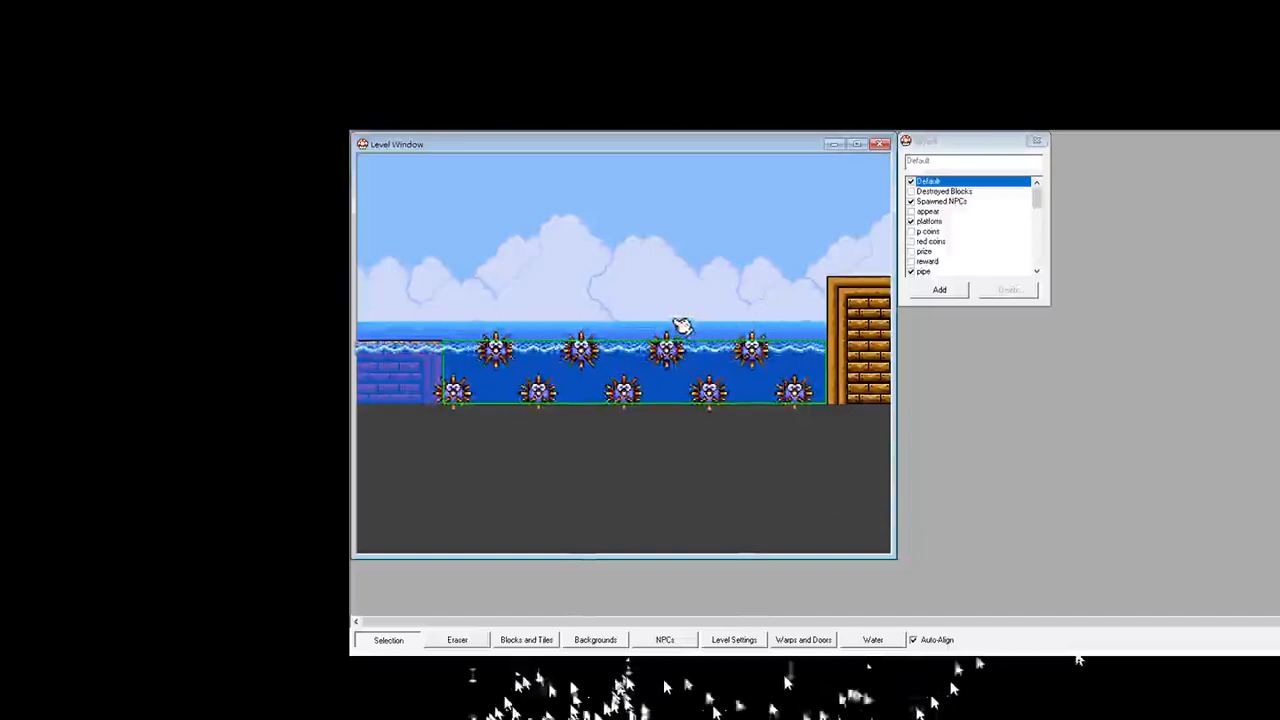
key("Up")
key("Left")
key("Up")
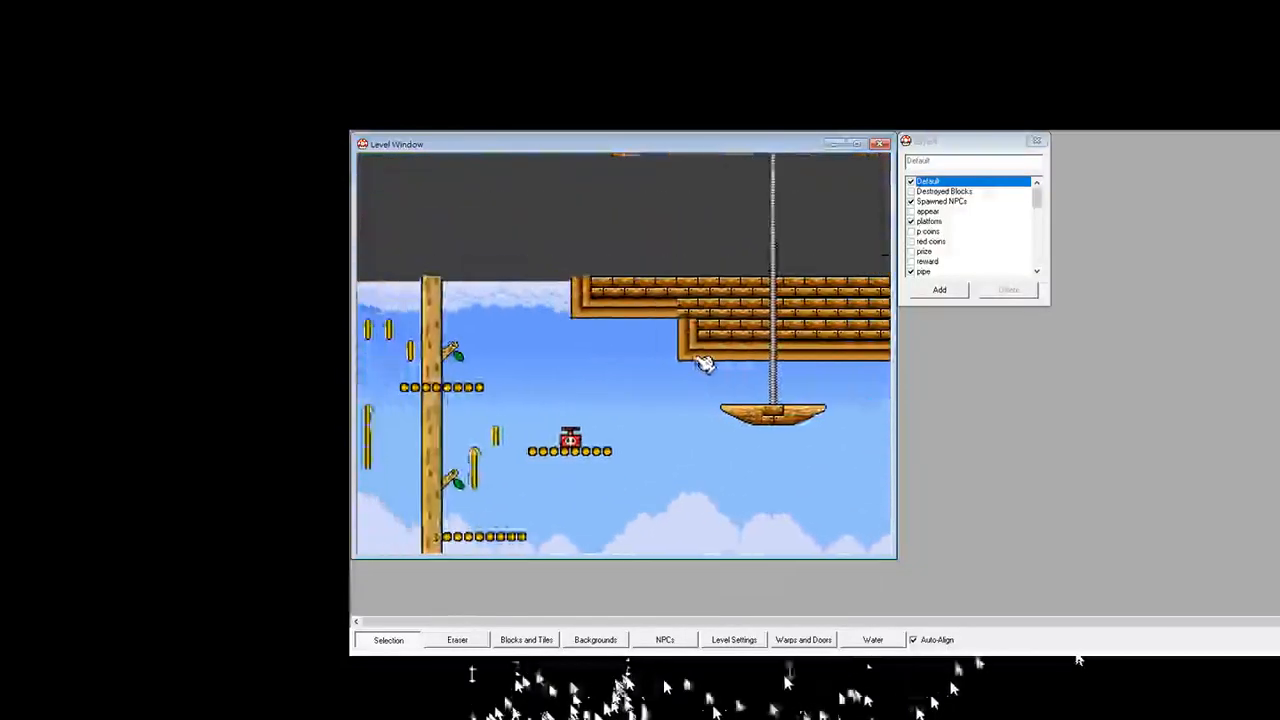
key("Down")
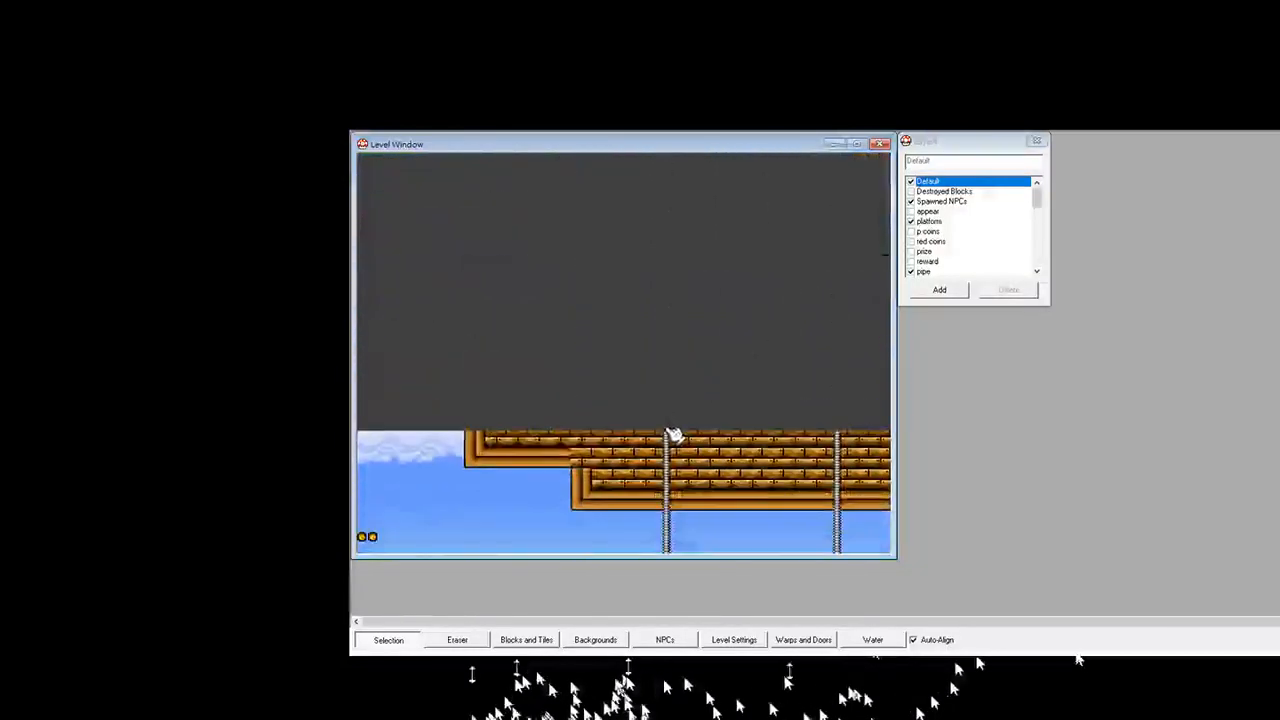
key("Up")
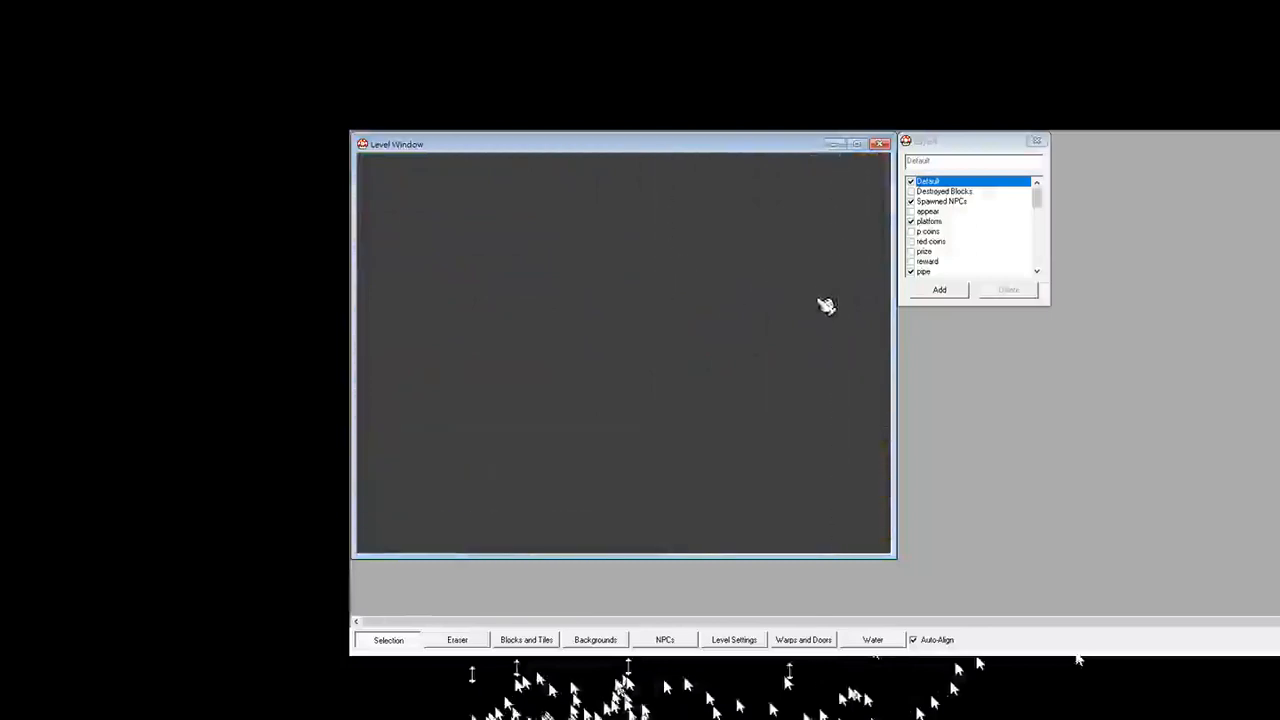
Step: Place three Super Mario Bros. 3 coins rising diagonally toward the enemy, above the lower deck beside the wooden crate
key("Down")
key("Down")
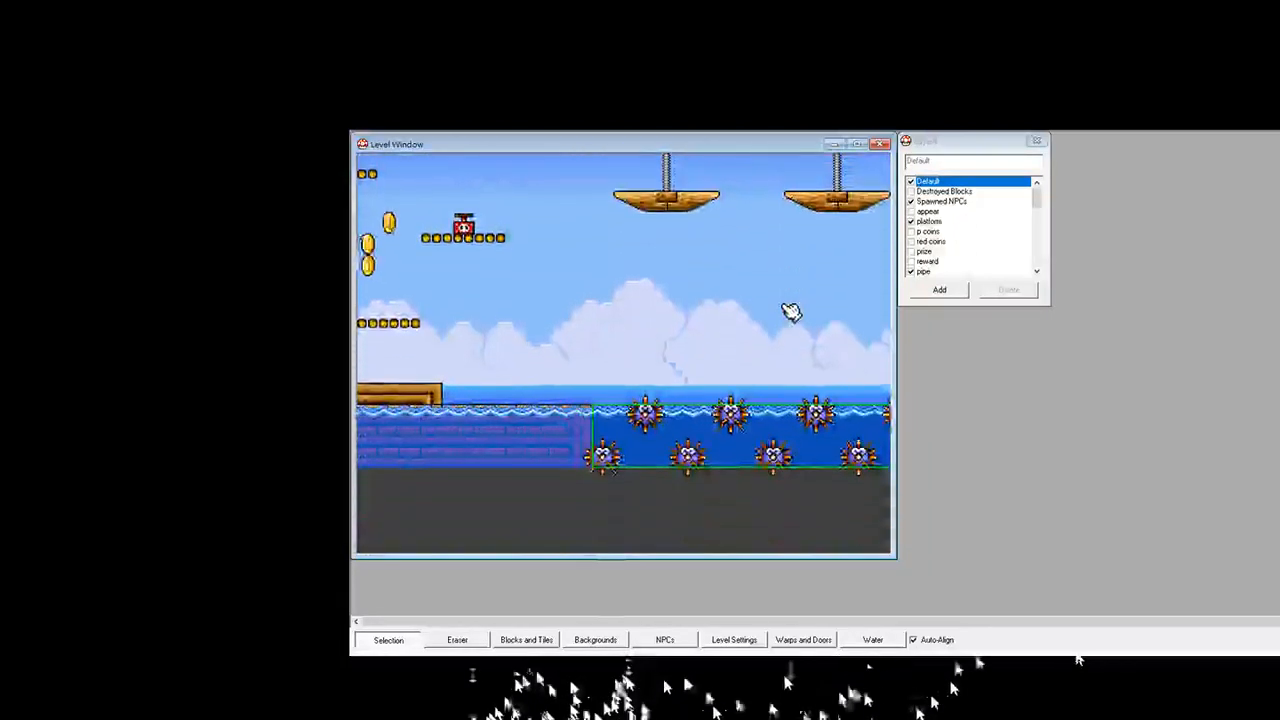
key("Up")
key("Right")
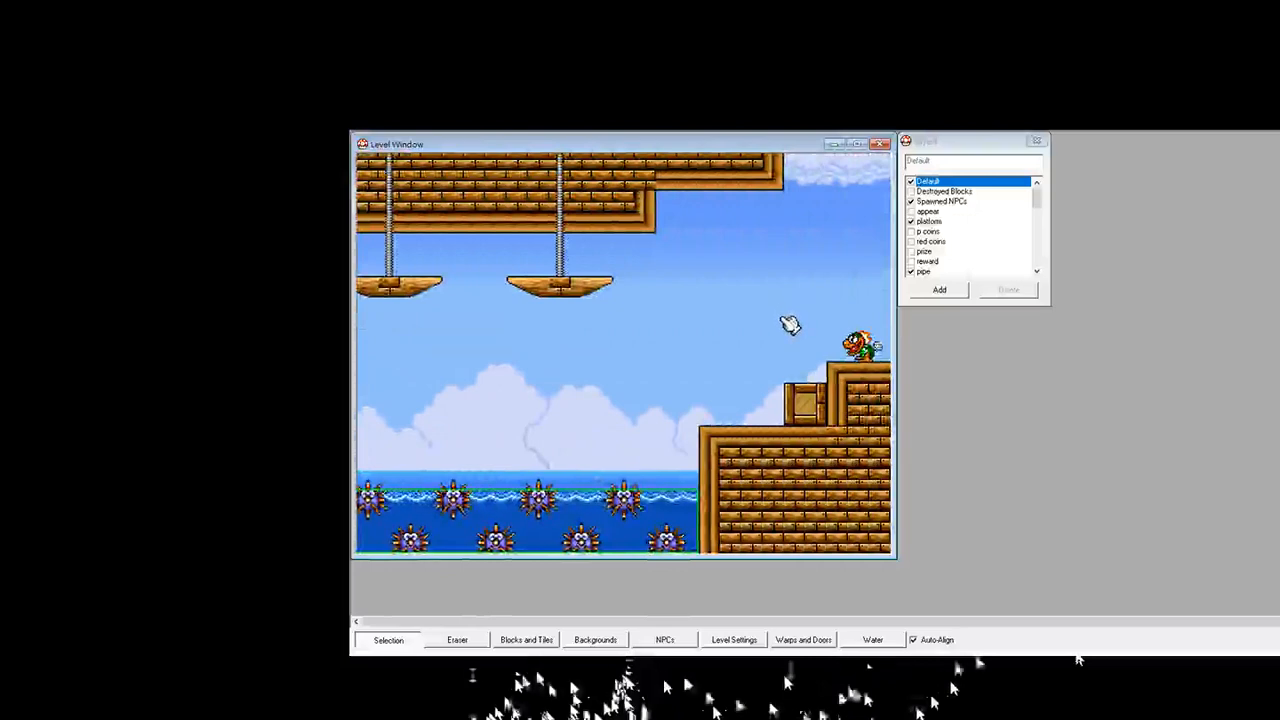
key("Right")
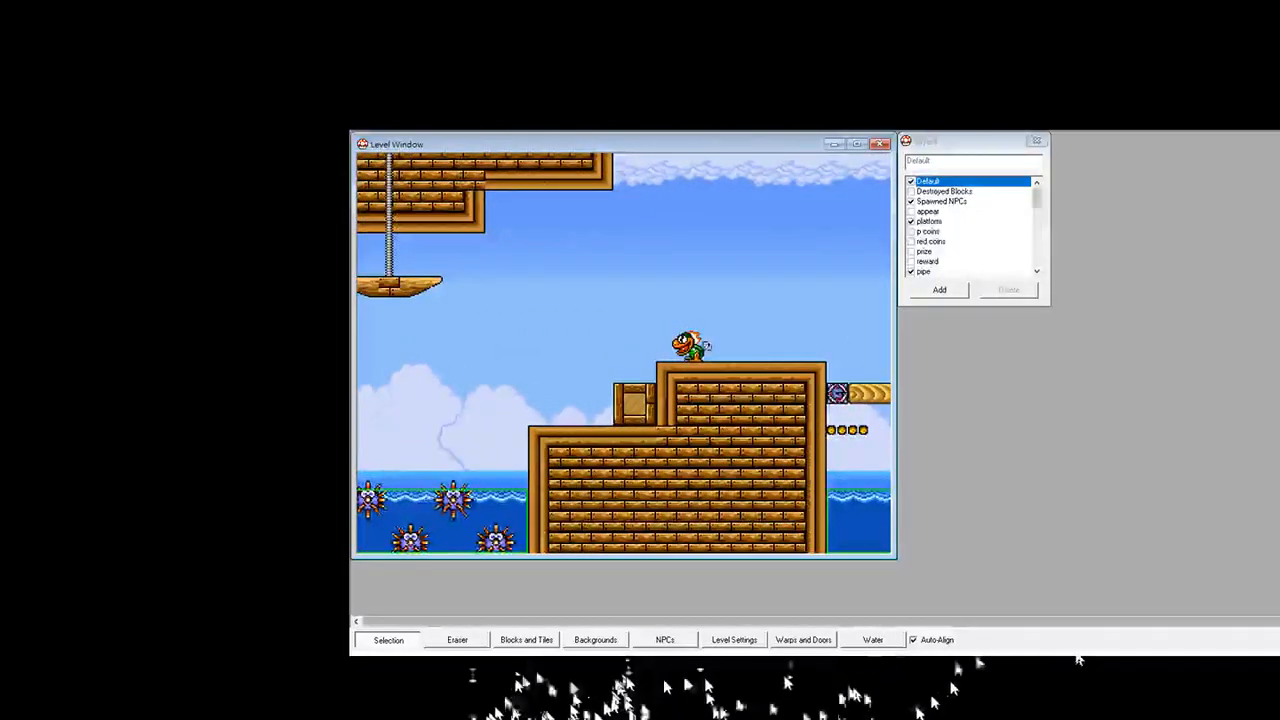
left_click(665, 639)
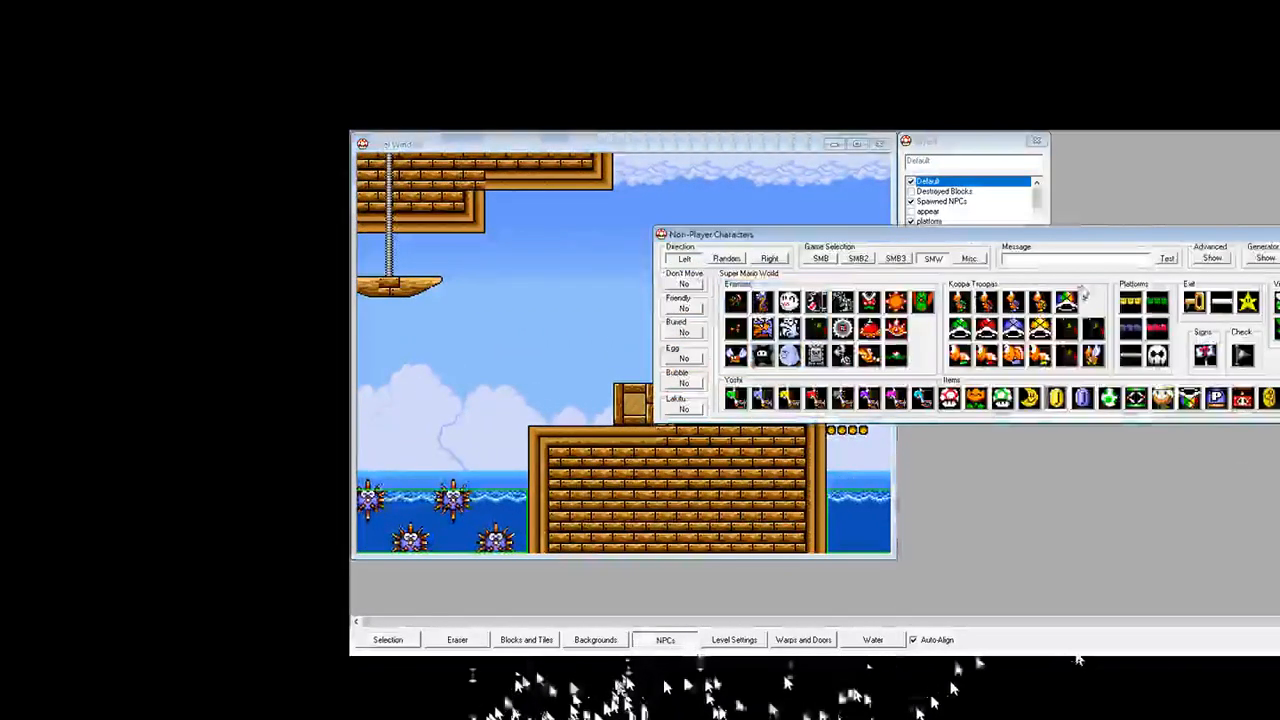
left_click(895, 258)
left_click(918, 398)
key("Up")
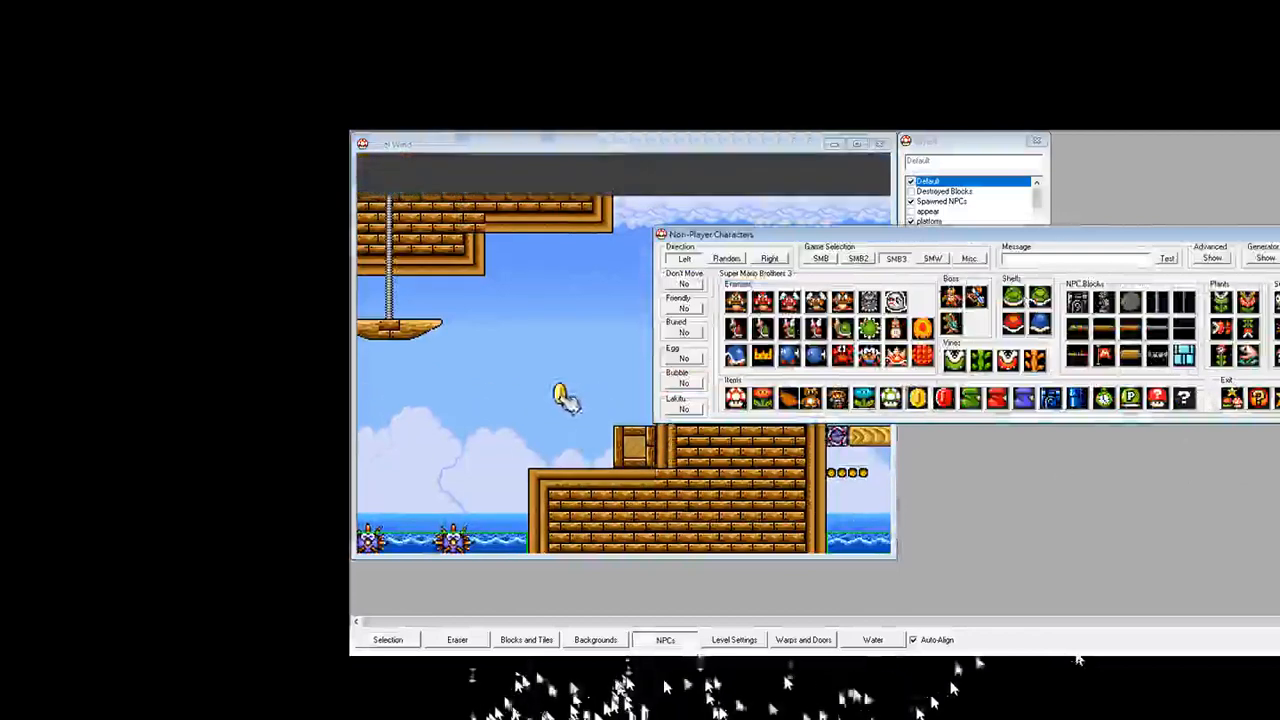
left_click(572, 414)
left_click(584, 397)
left_click(605, 374)
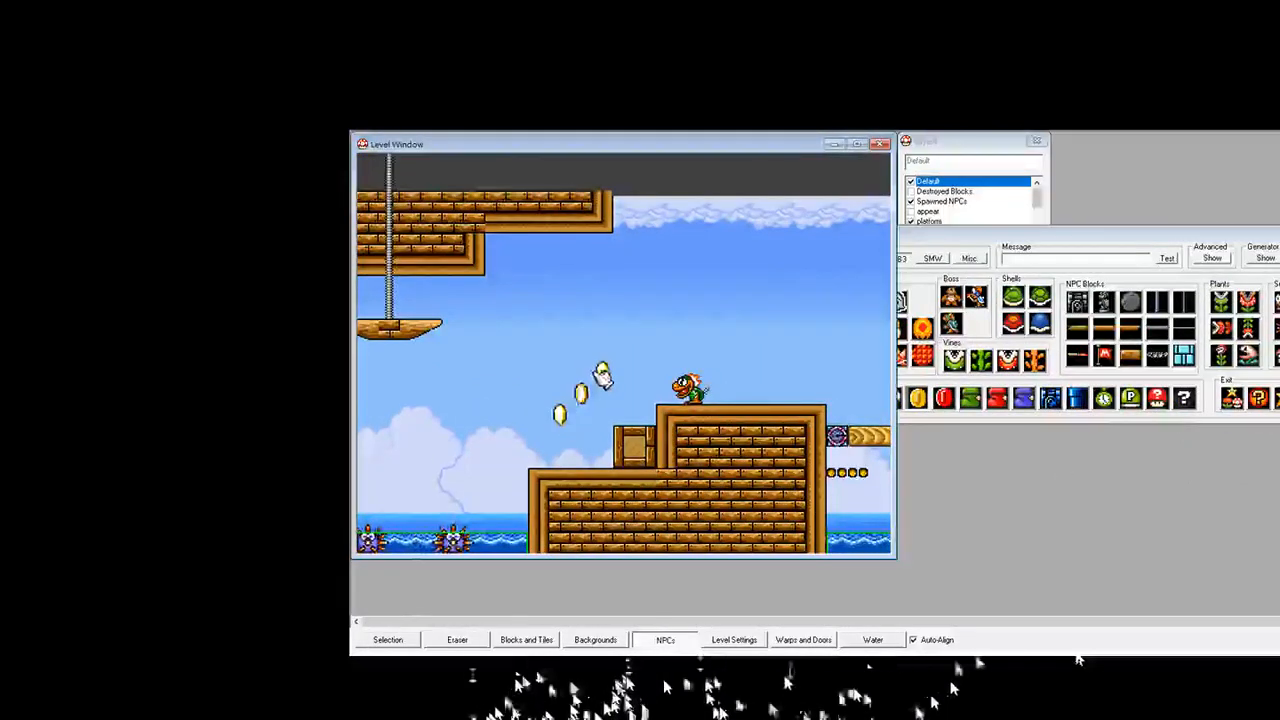
Step: Place two more coins side by side above the deck behind the enemy, and stop placing coins
key("Right")
left_click(650, 374)
left_click(676, 375)
key("Right")
key("Down")
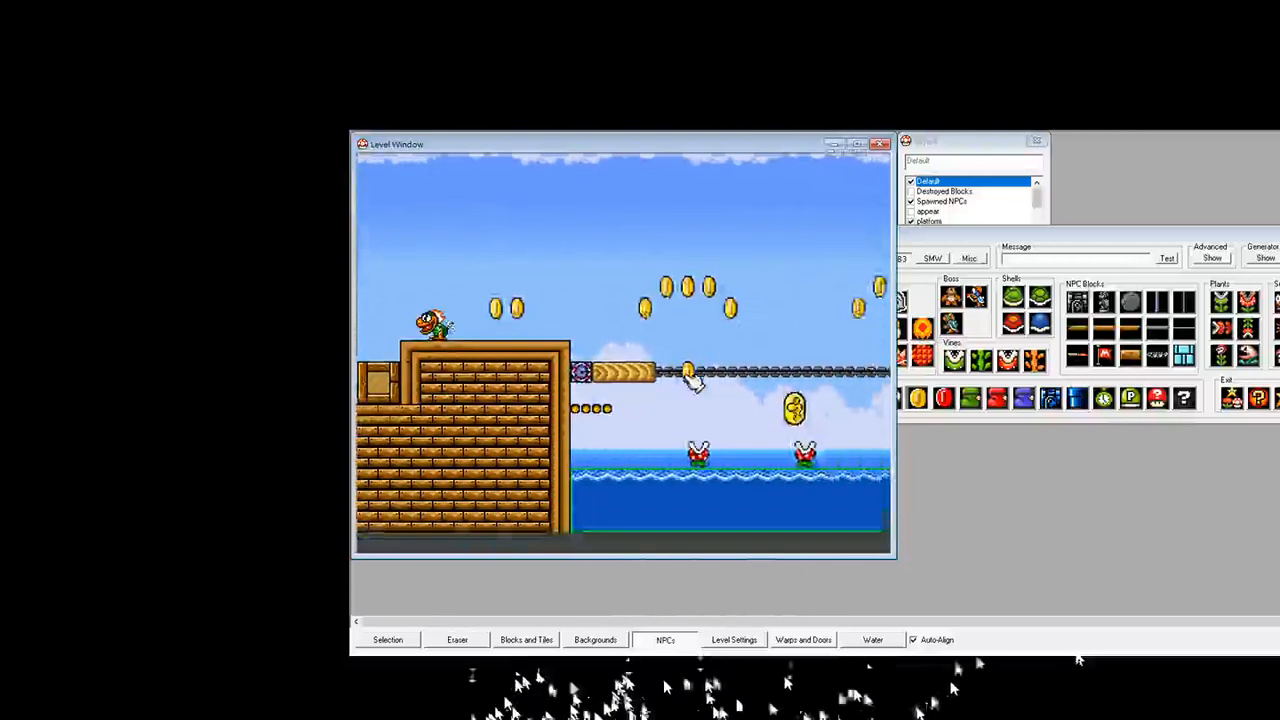
right_click(673, 371)
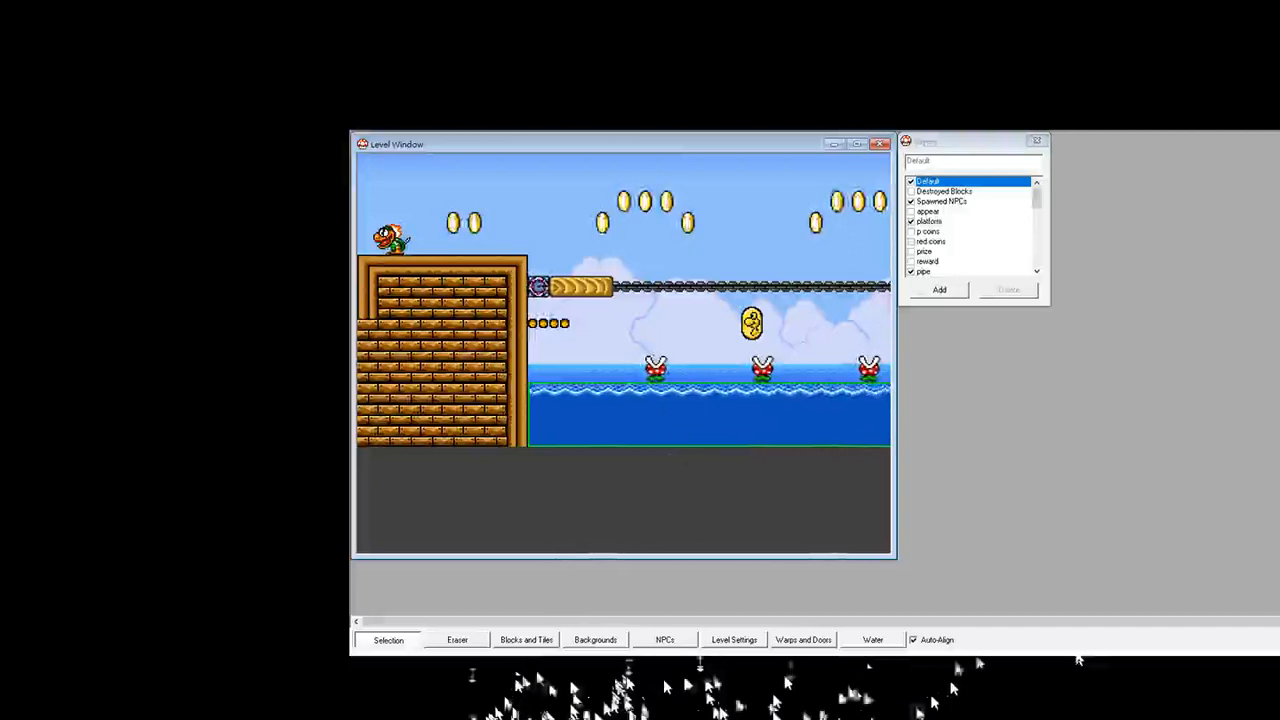
Step: Check the section's miscellaneous backgrounds and custom music file in the level settings
key("alt+Tab")
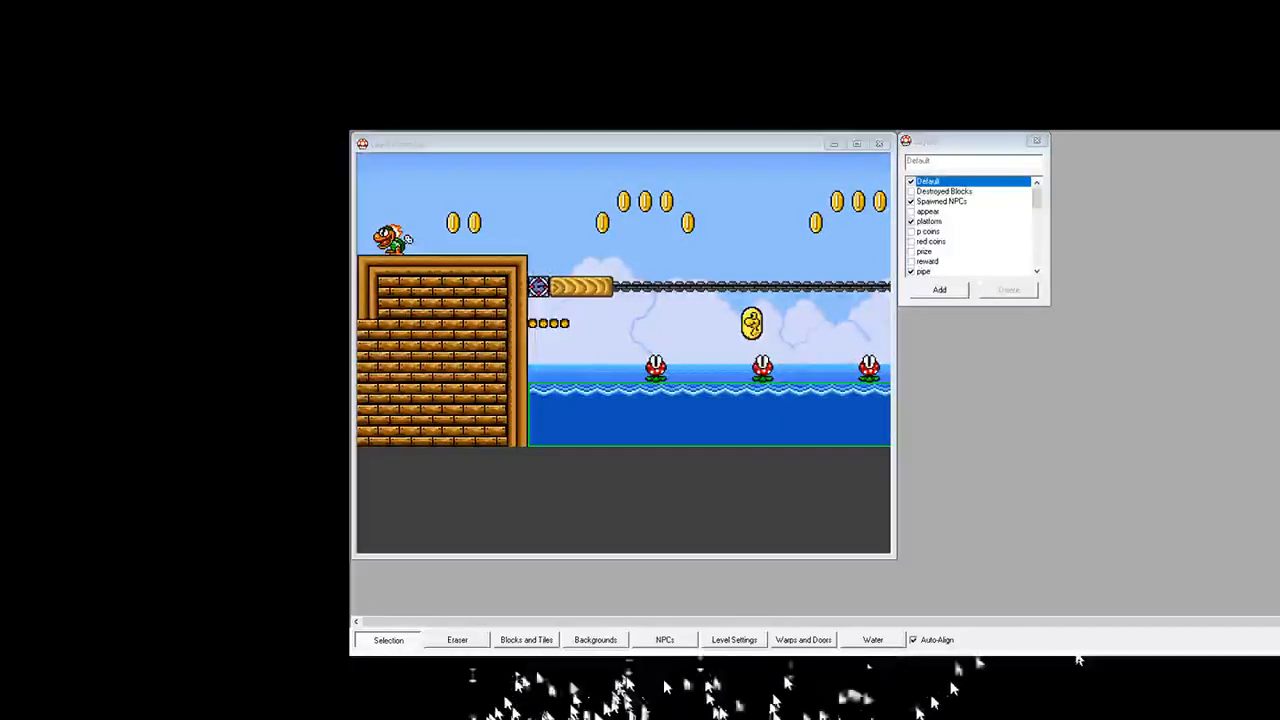
key("alt+Tab")
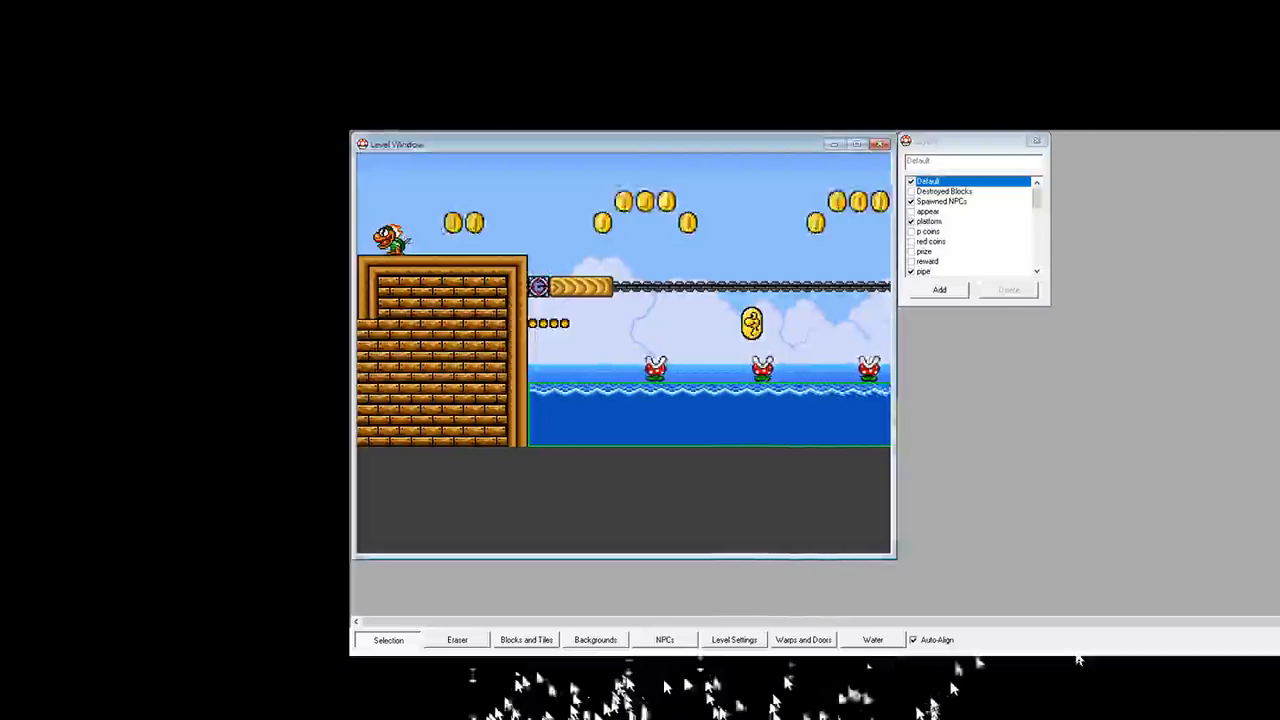
left_click(734, 640)
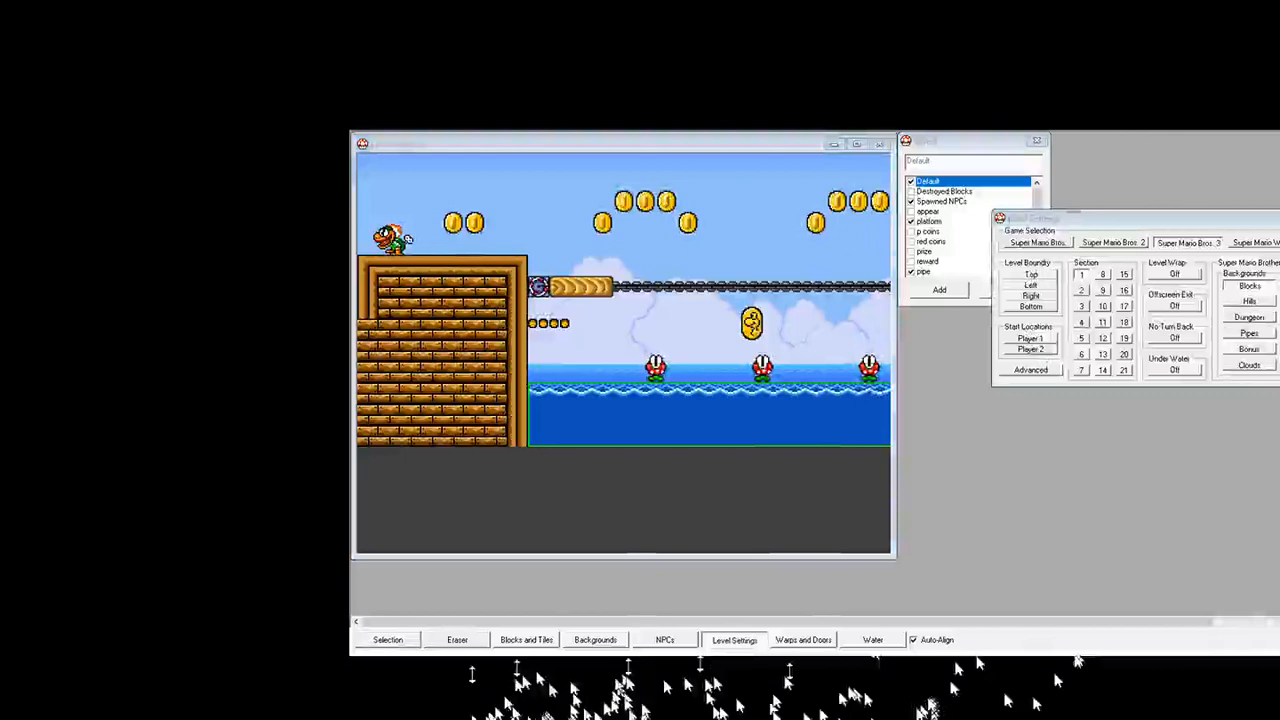
key("alt+Tab")
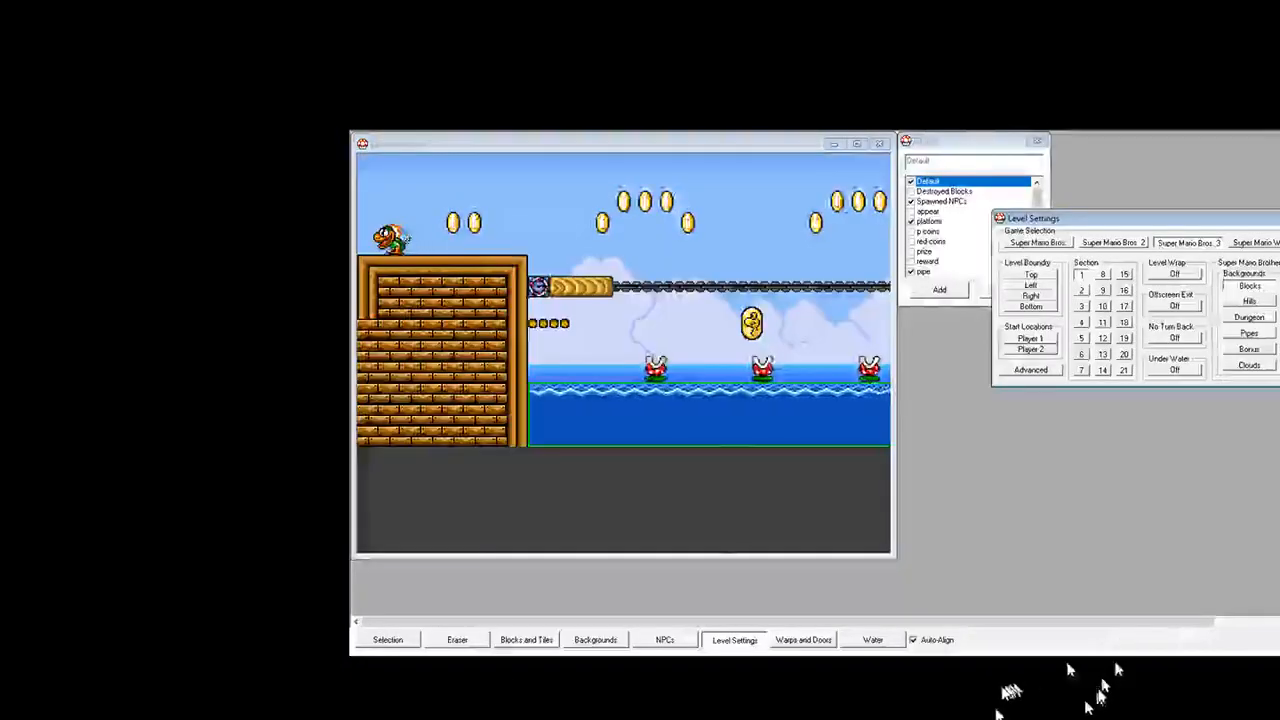
left_click_drag(1180, 218, 1054, 226)
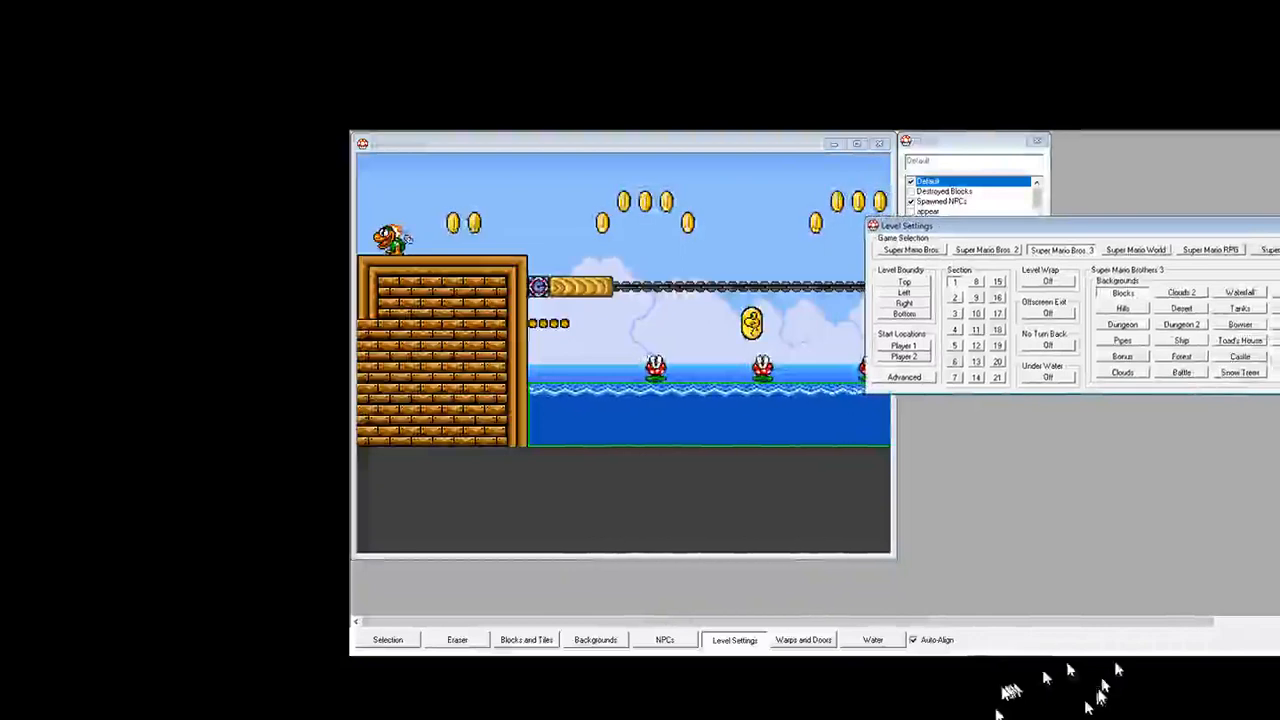
left_click(1275, 250)
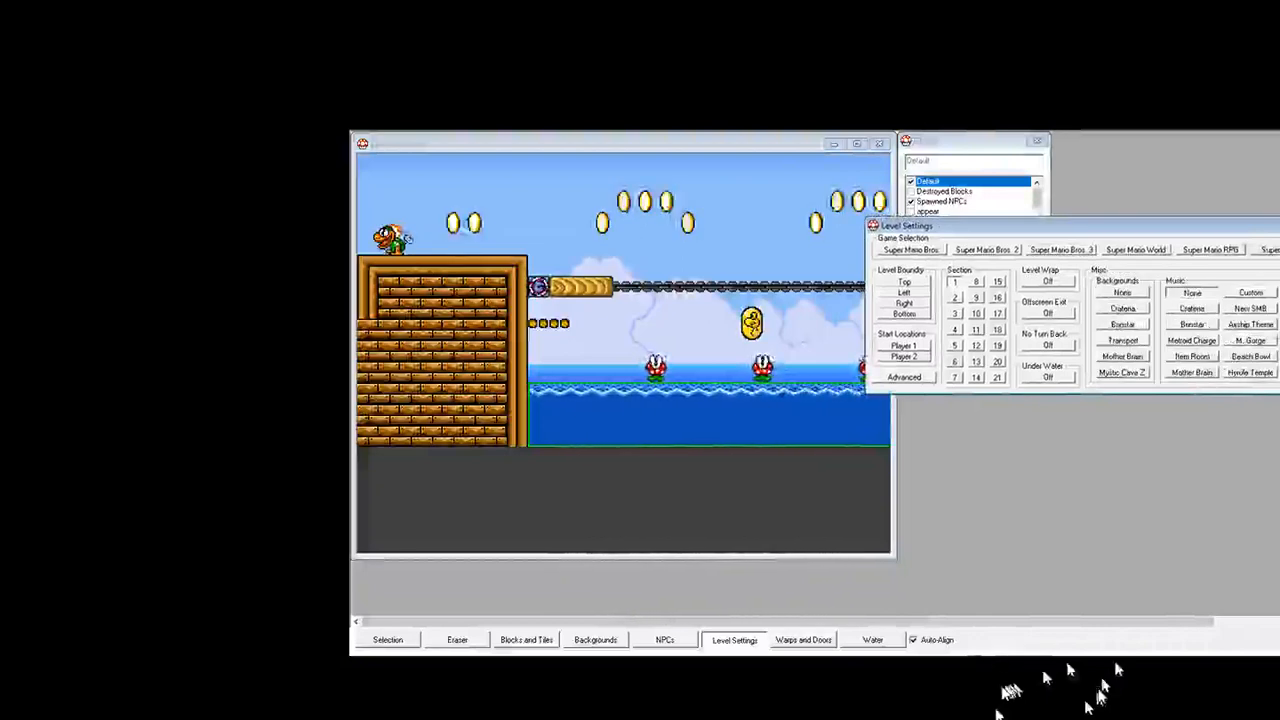
left_click_drag(1054, 226, 968, 197)
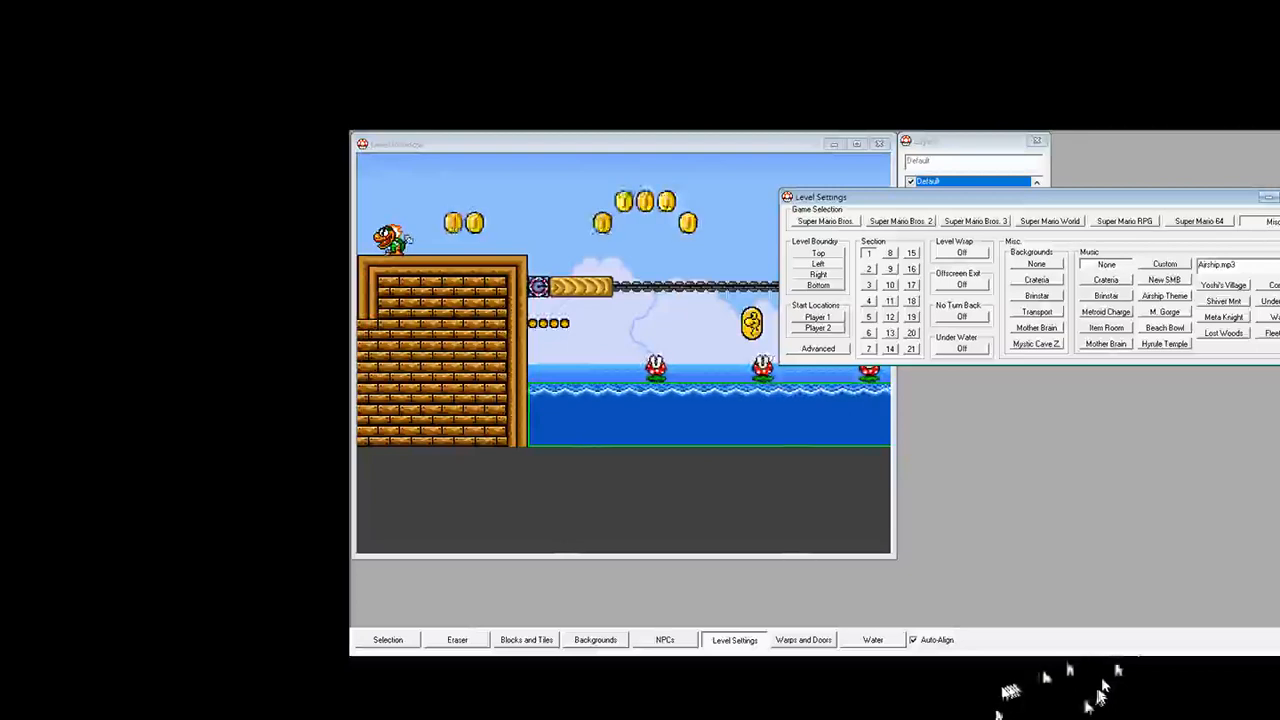
right_click(569, 262)
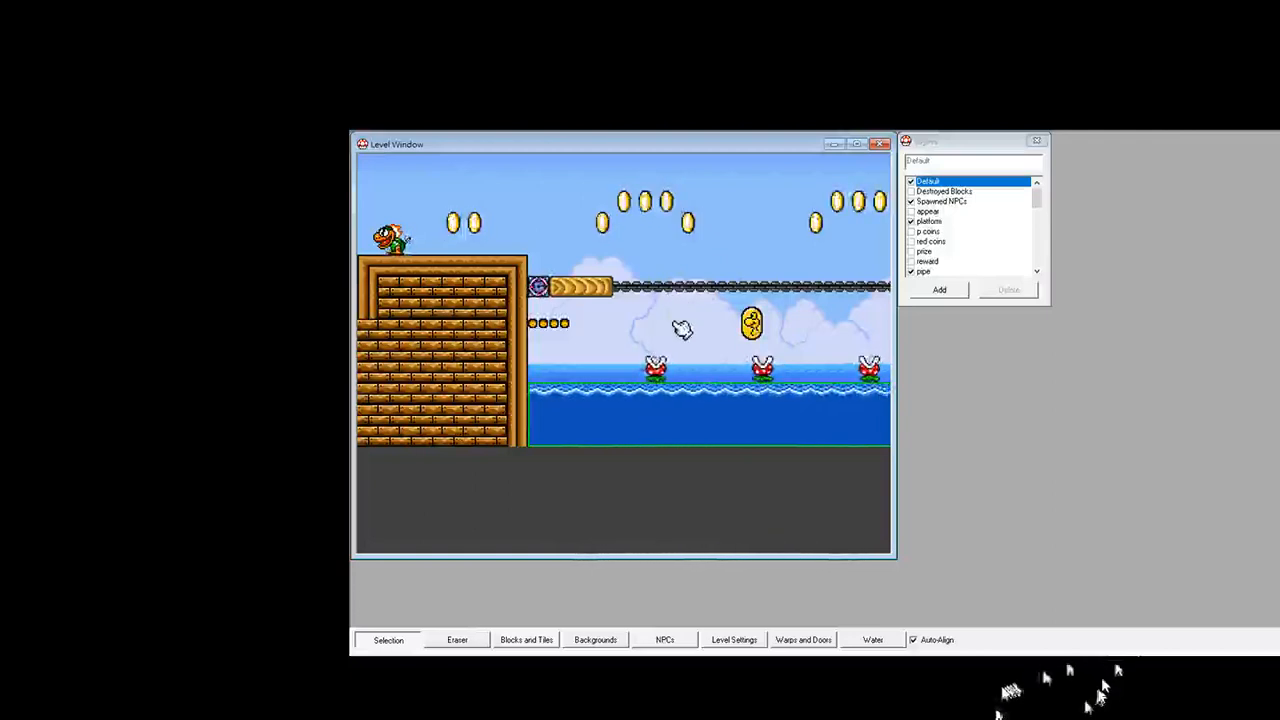
Step: Check the projectile generator settings of the ball under the grey pipe, and put it back below the pipe
key("Up")
key("Right")
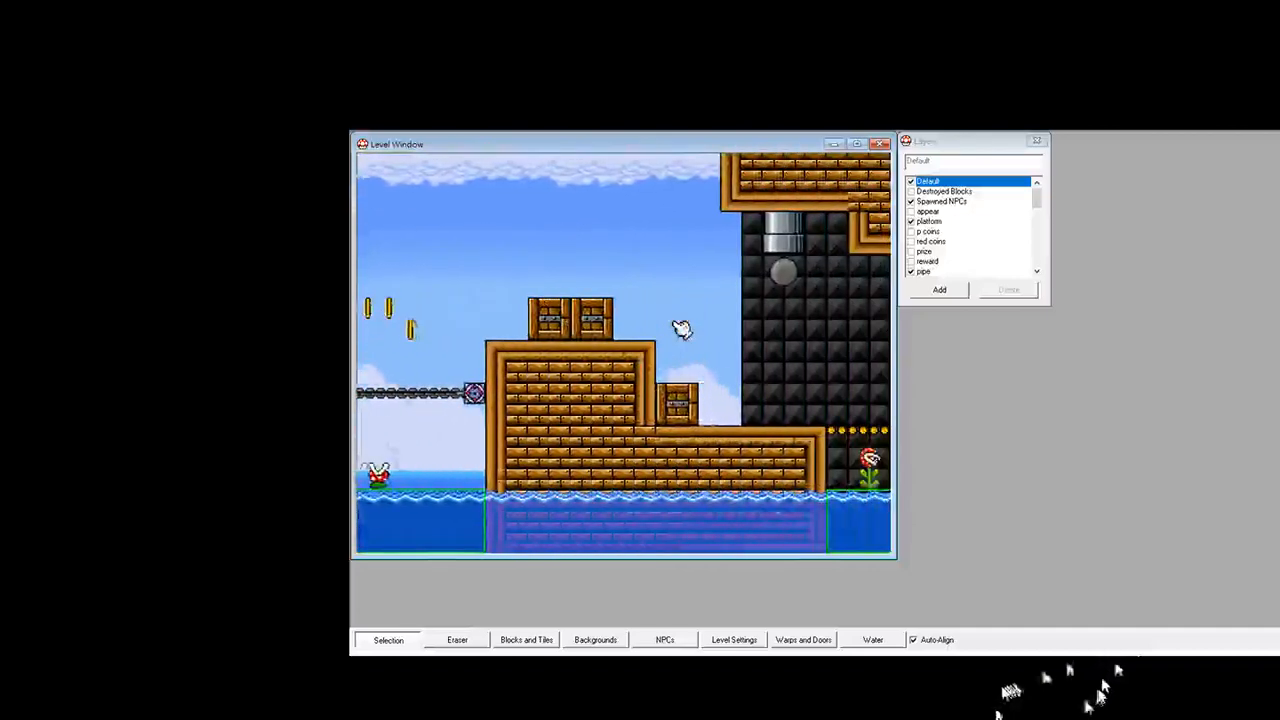
key("Right")
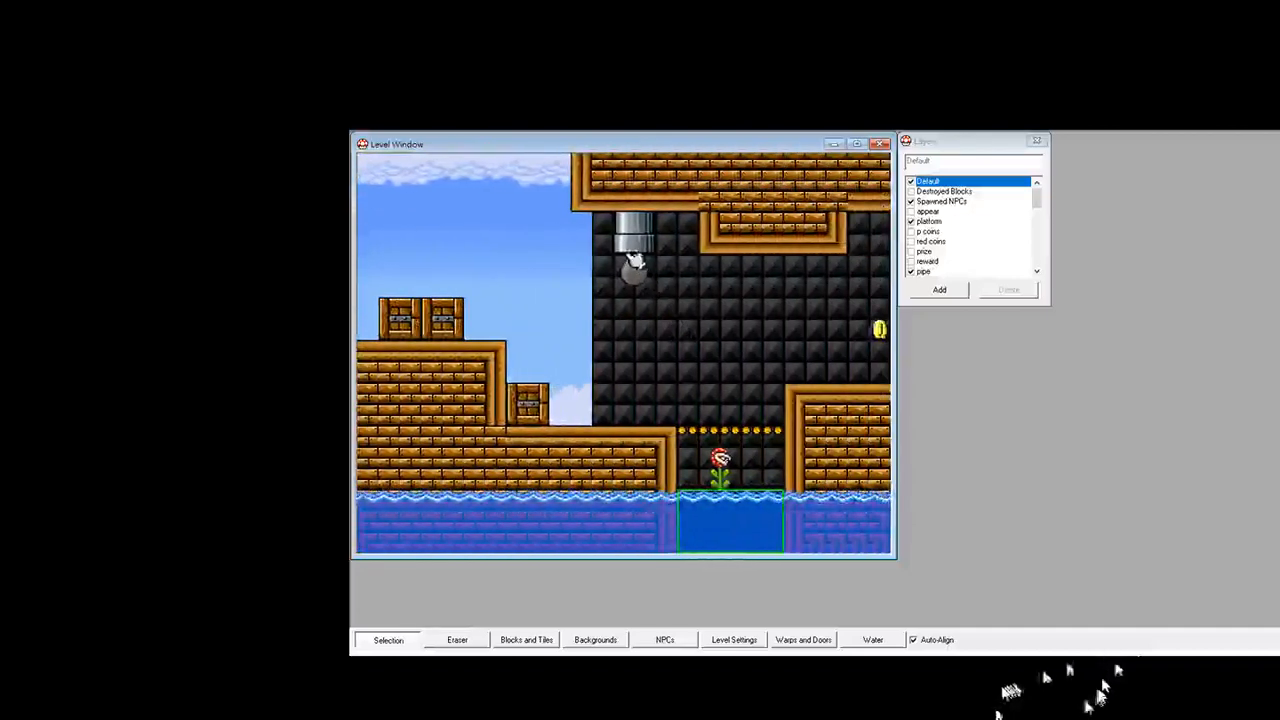
left_click(632, 279)
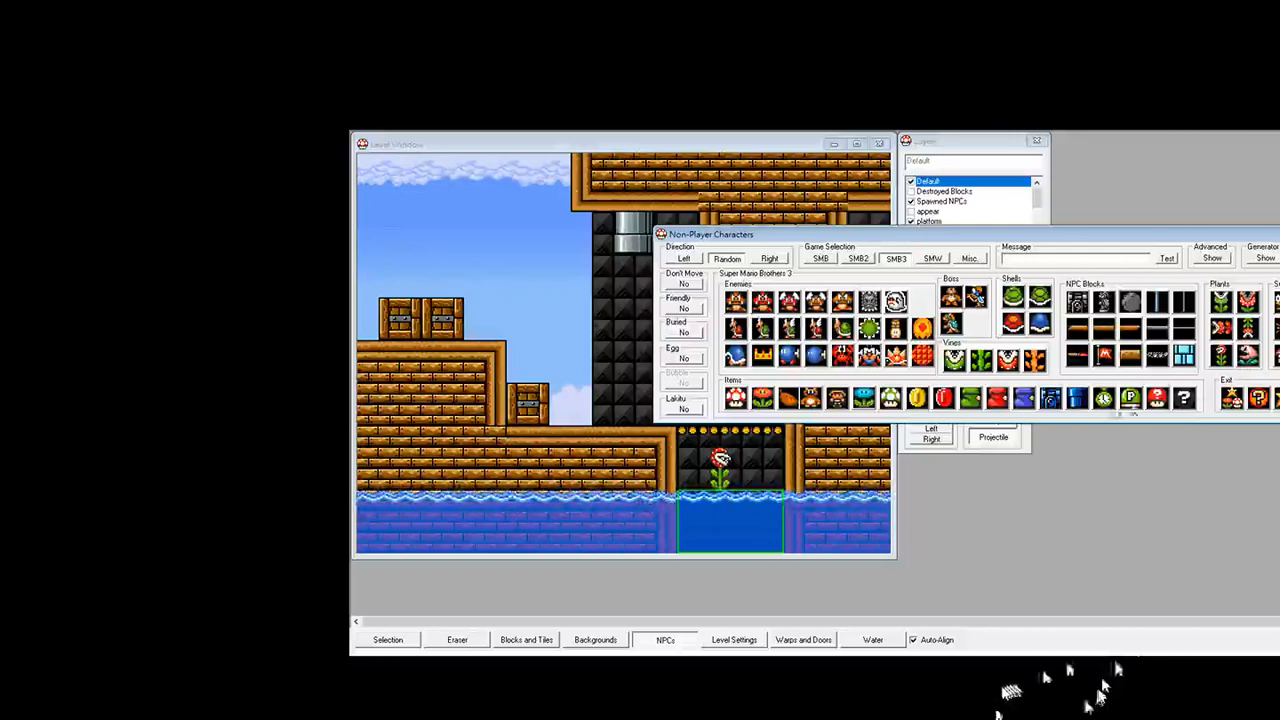
left_click(634, 285)
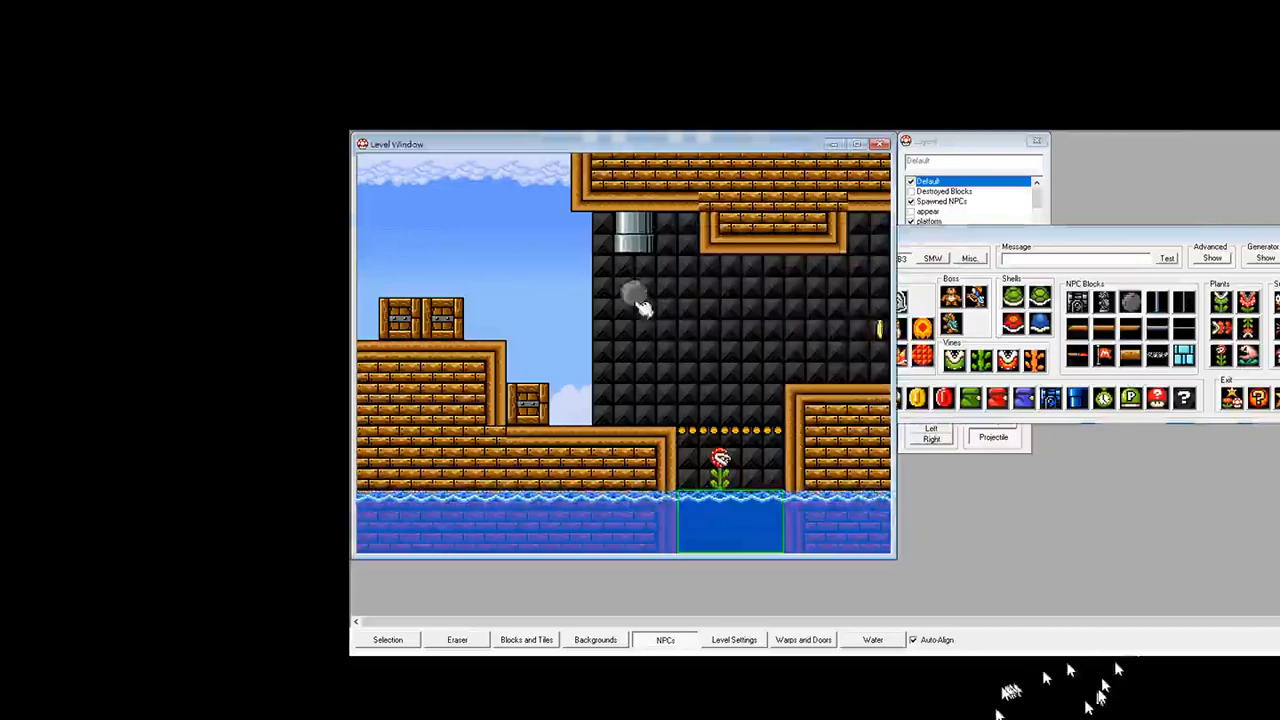
right_click(667, 338)
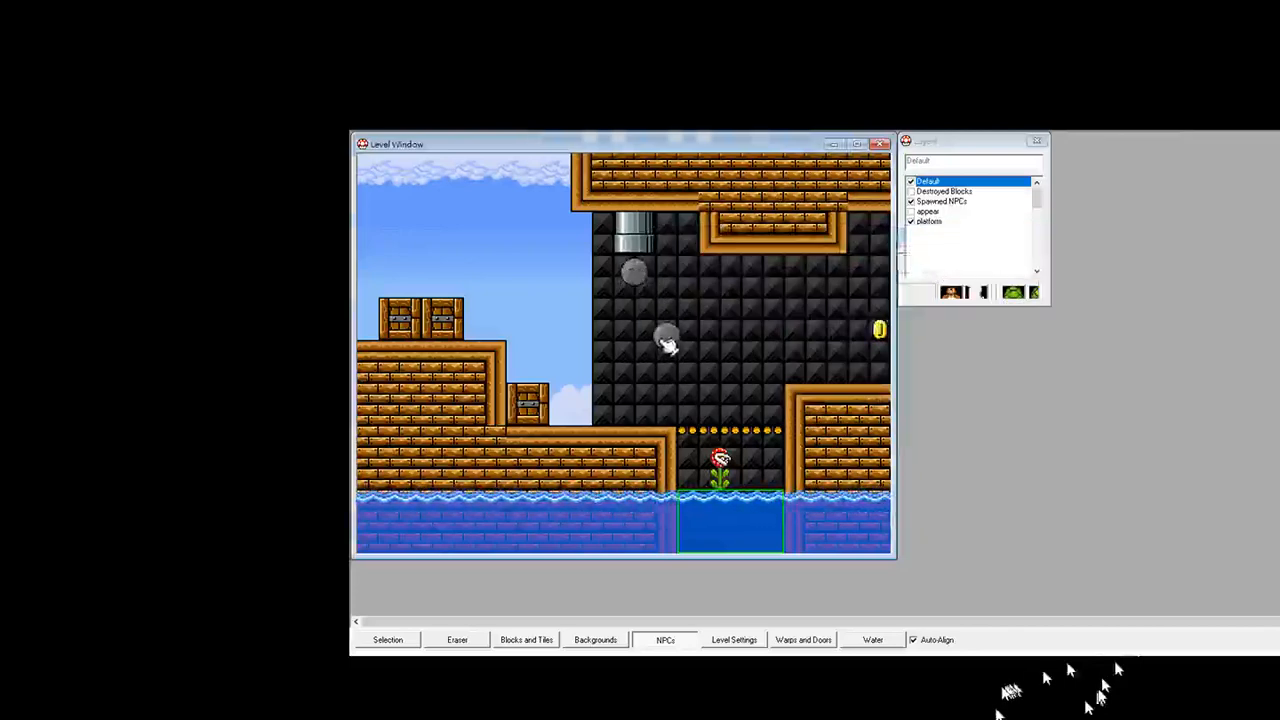
Step: Examine the post-supported bridge beyond the dark ship interior, with its coins, flag, tall trunk and water below
key("Right")
key("Right")
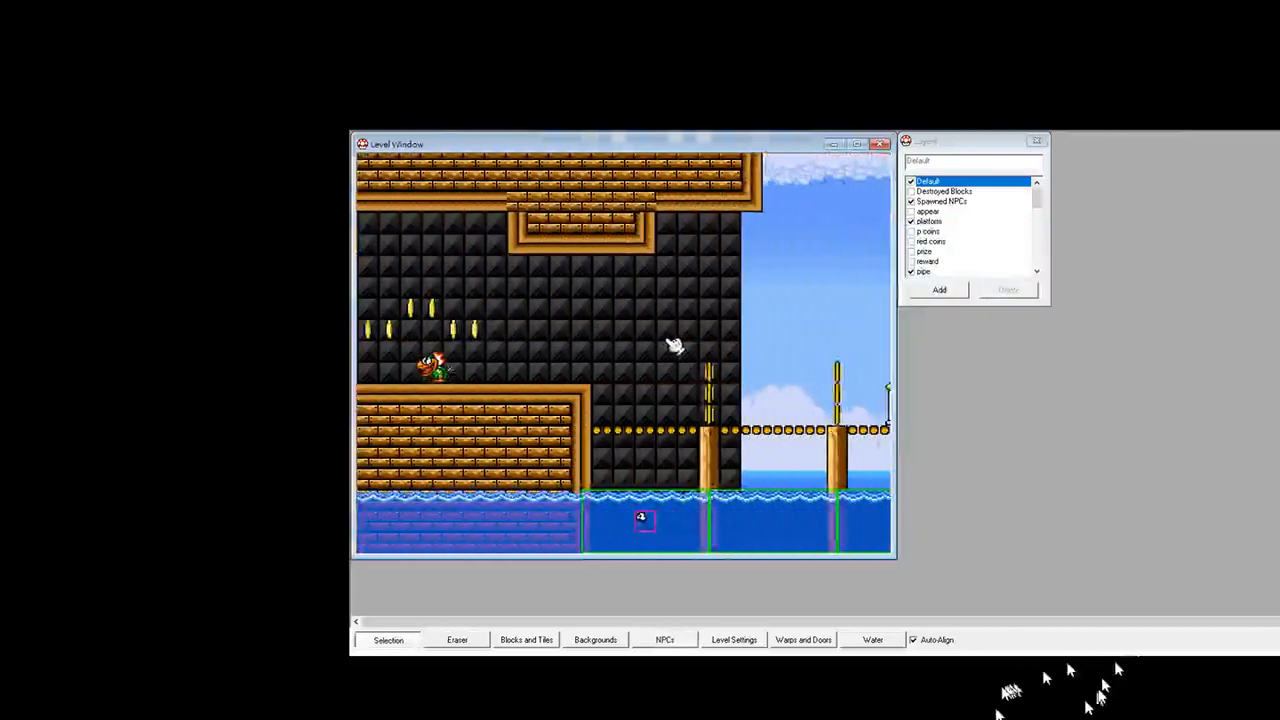
key("Down")
key("Left")
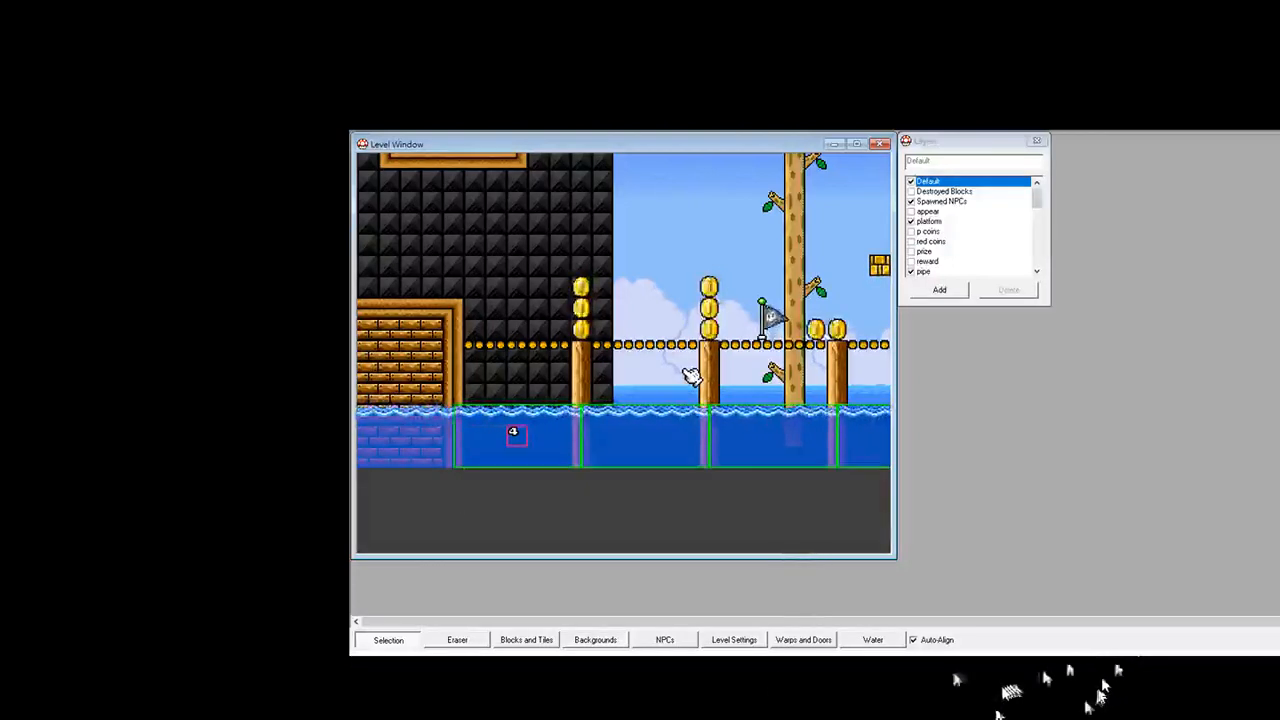
key("Right")
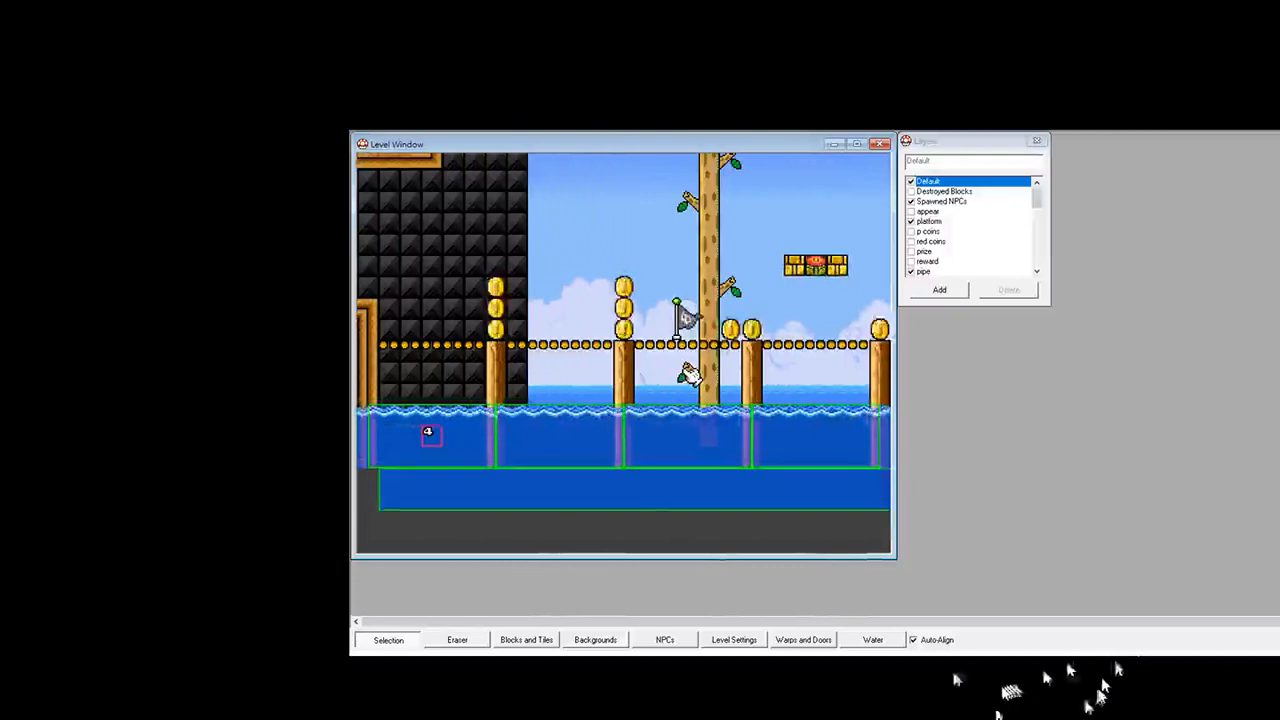
key("Up")
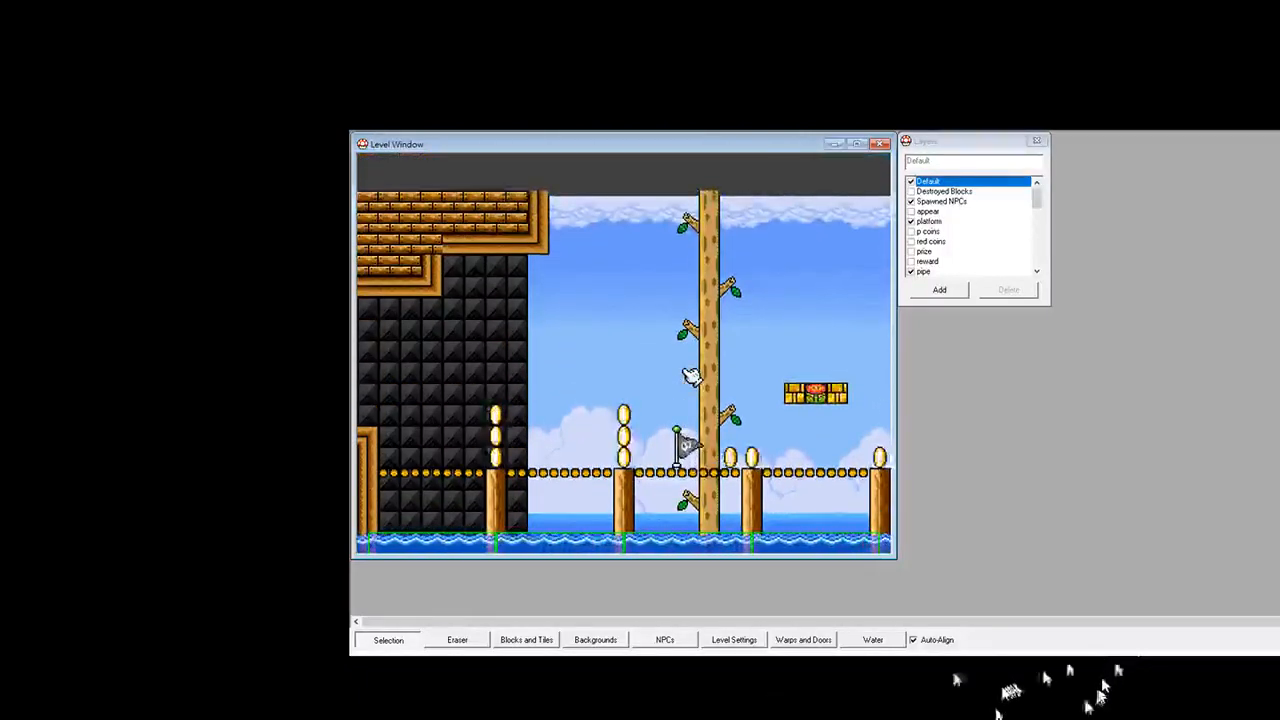
key("Down")
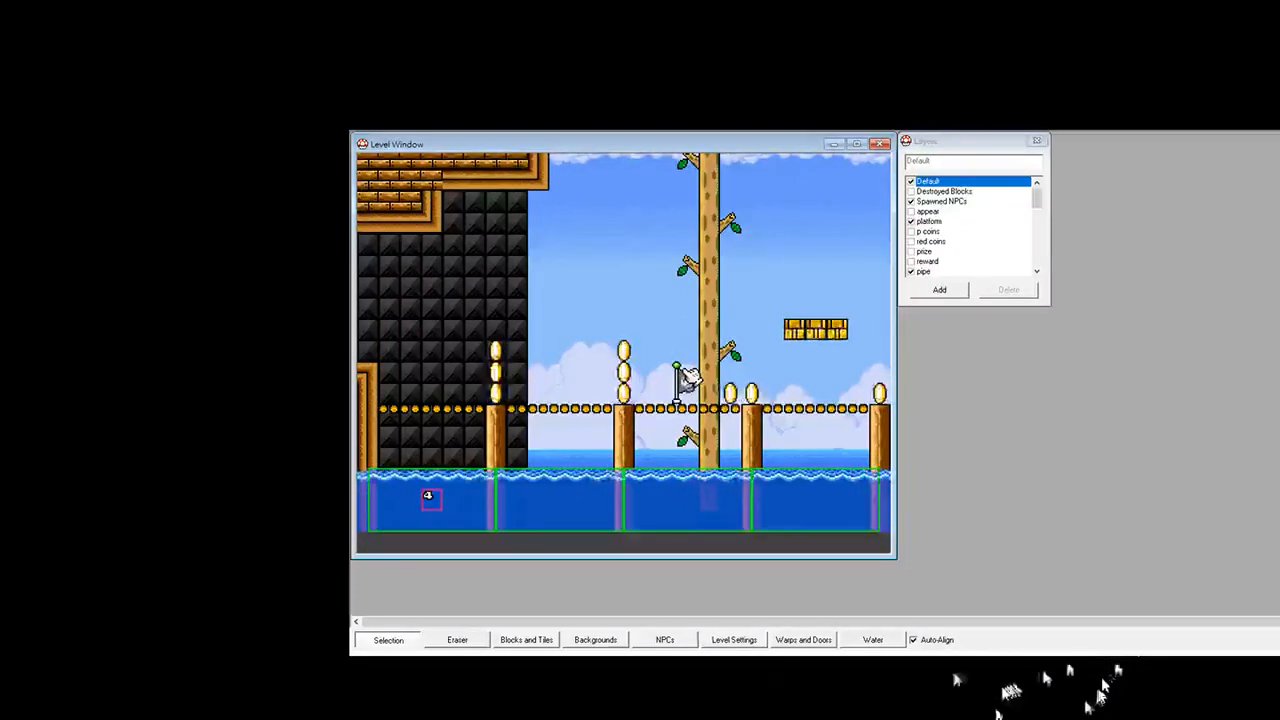
Step: Add a layer named new at the end of the layer list
left_click_drag(1037, 198, 1070, 338)
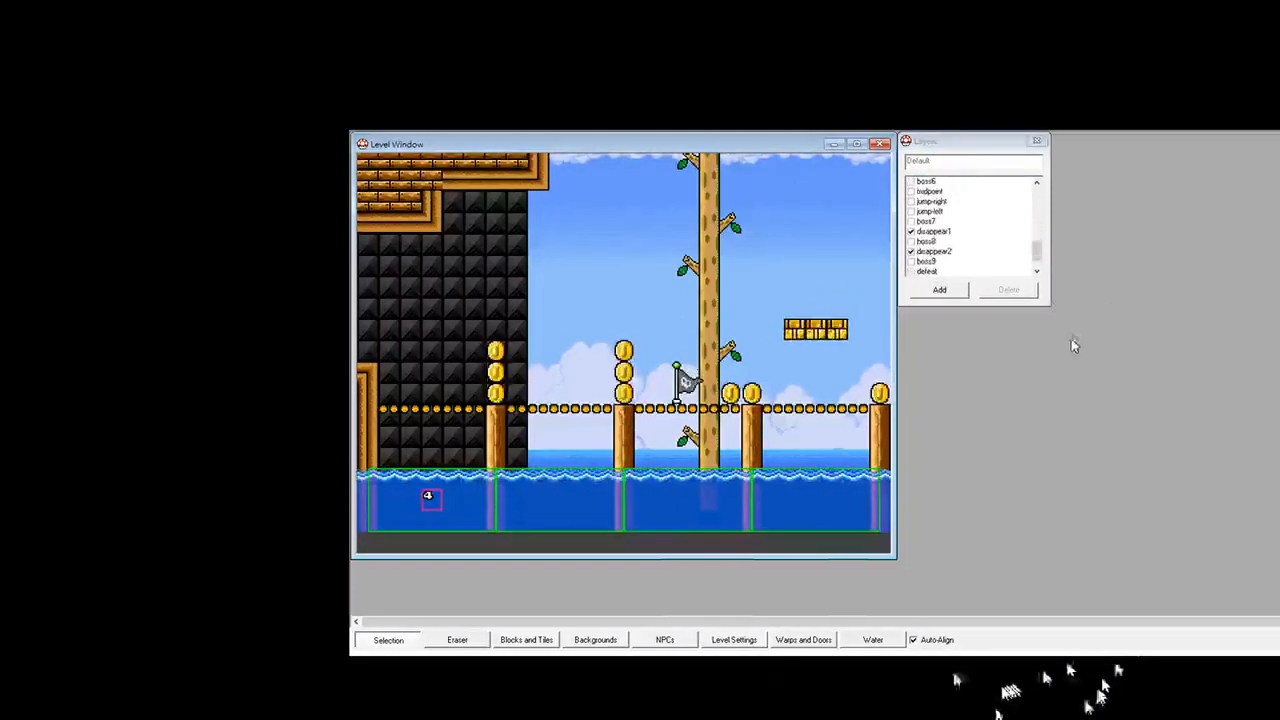
left_click(1069, 336)
type("ri")
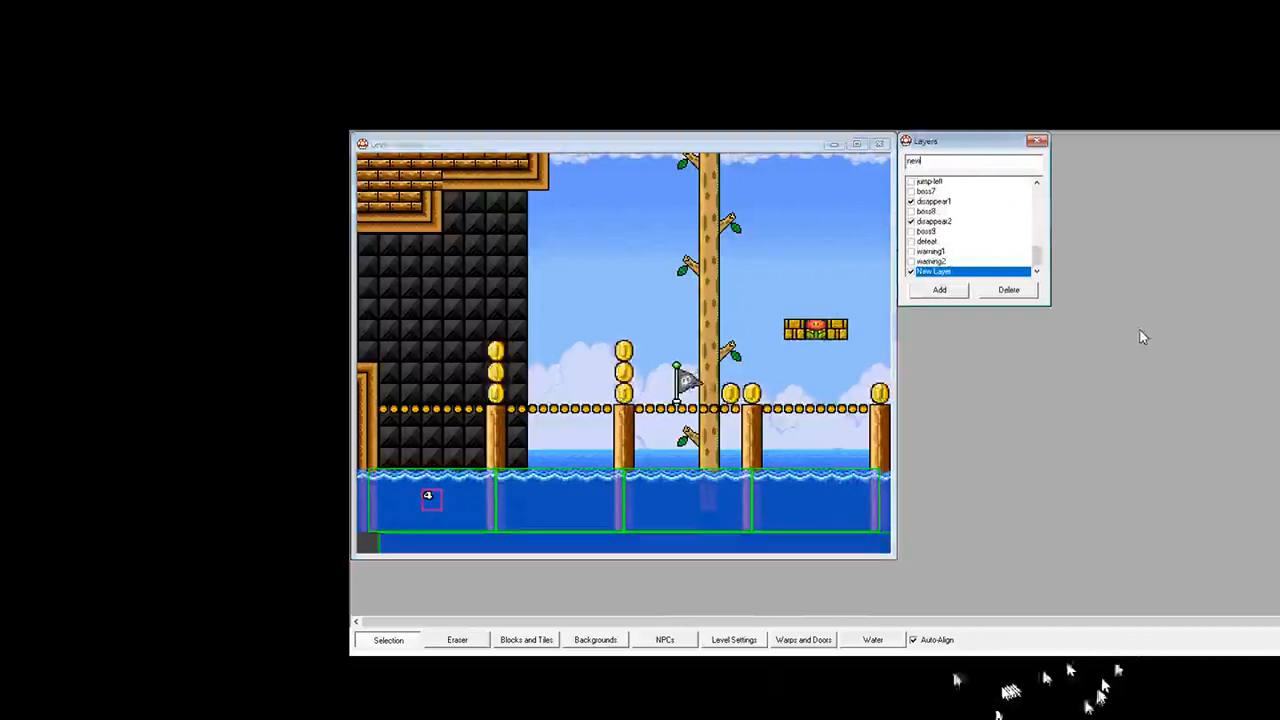
key("Return")
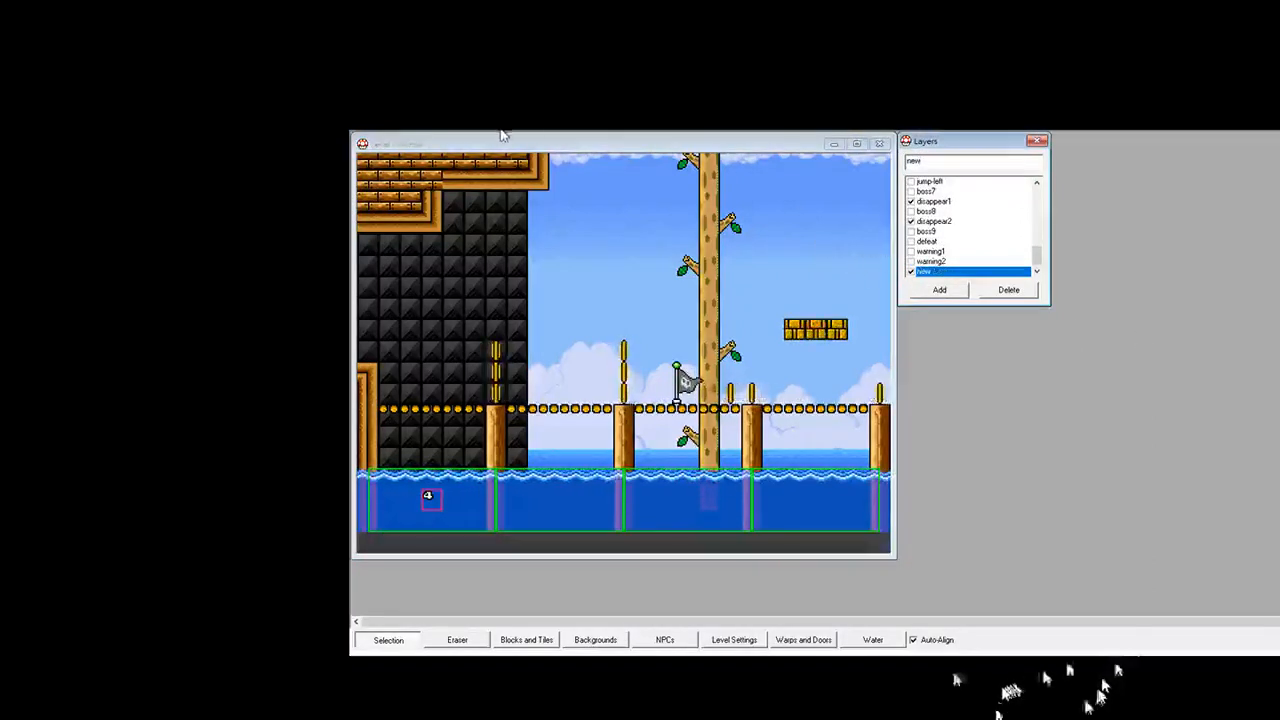
Step: Add an event named new at the end of the event list
left_click(521, 160)
left_click_drag(1130, 264, 1097, 338)
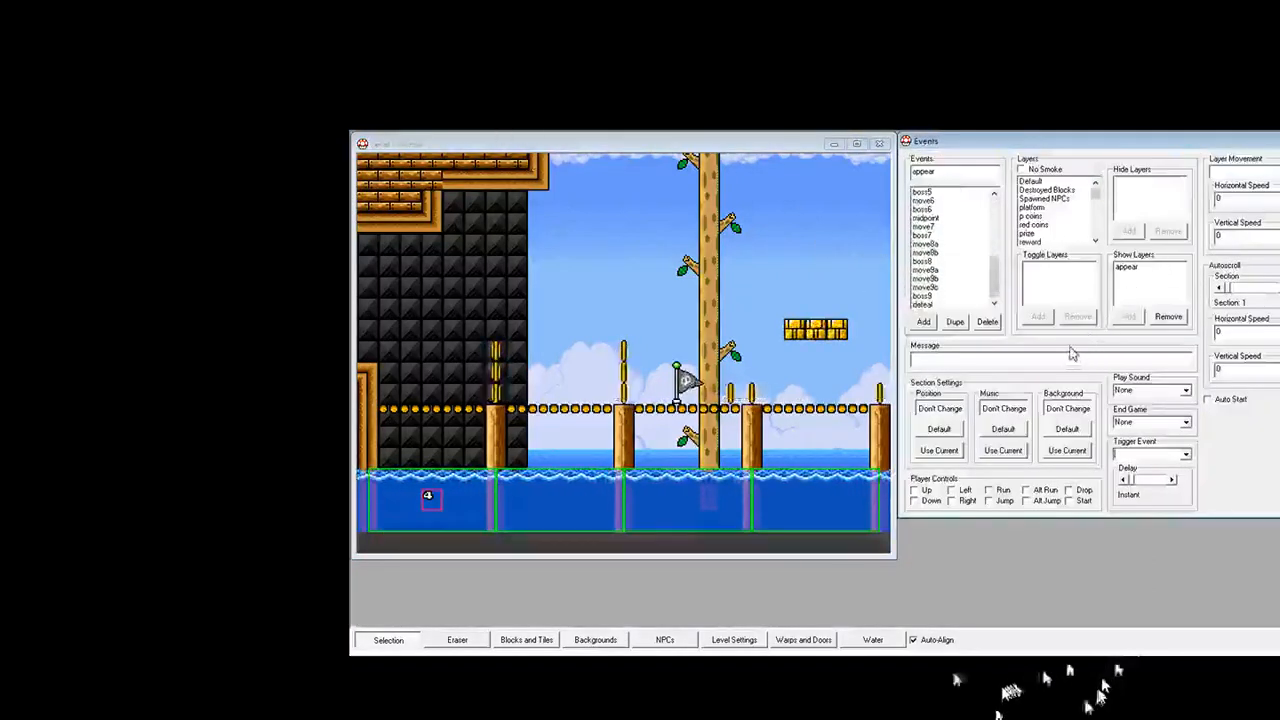
left_click(1066, 369)
type("n")
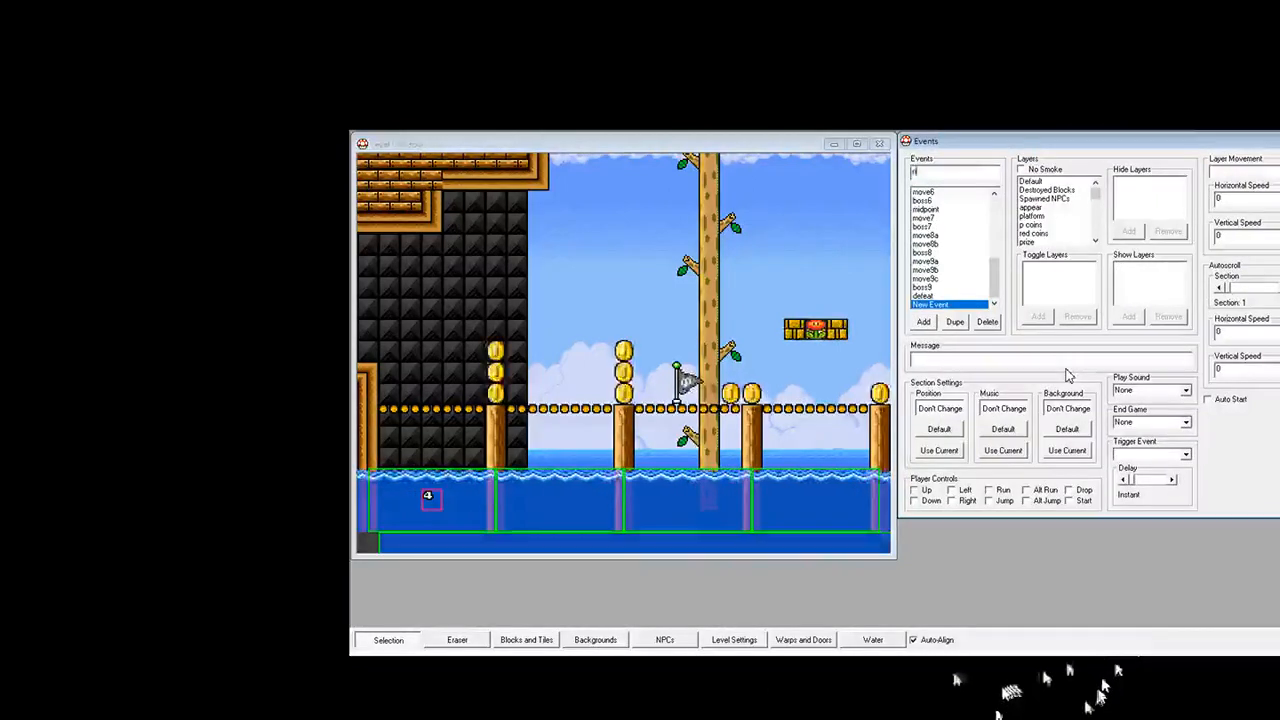
type("ew")
key("Return")
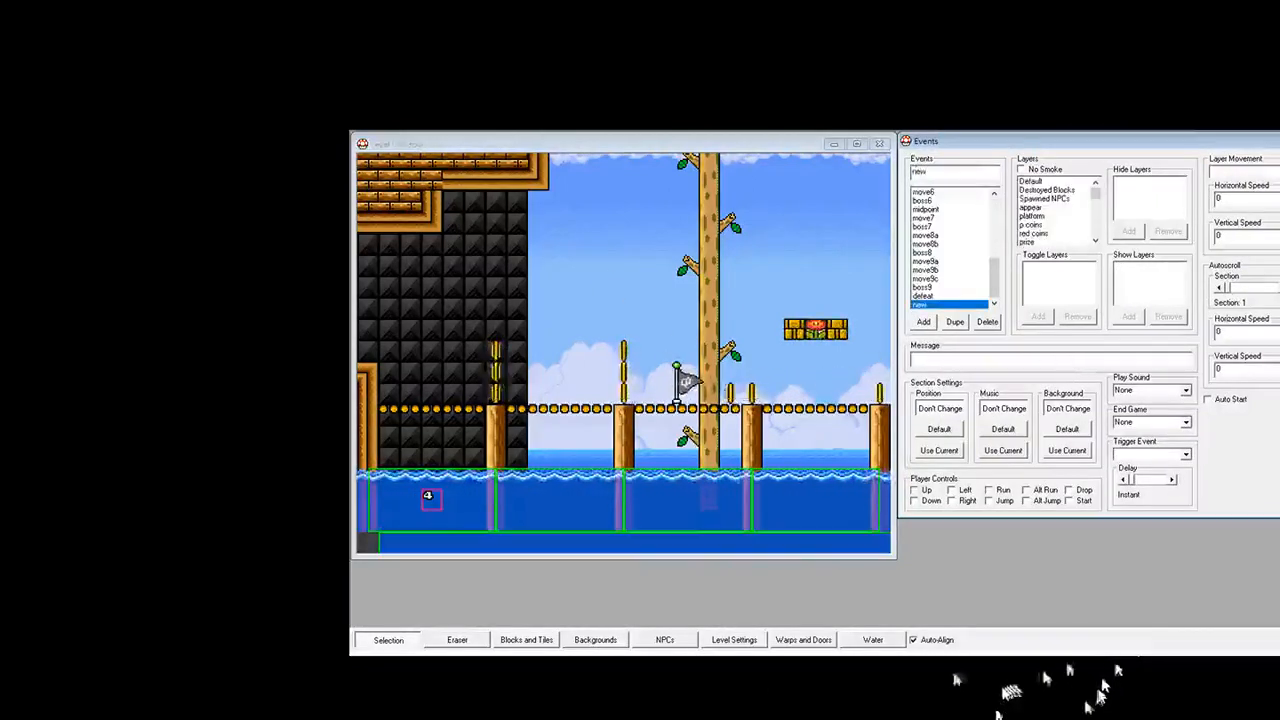
Step: Add another layer named old
left_click(490, 143)
left_click(939, 290)
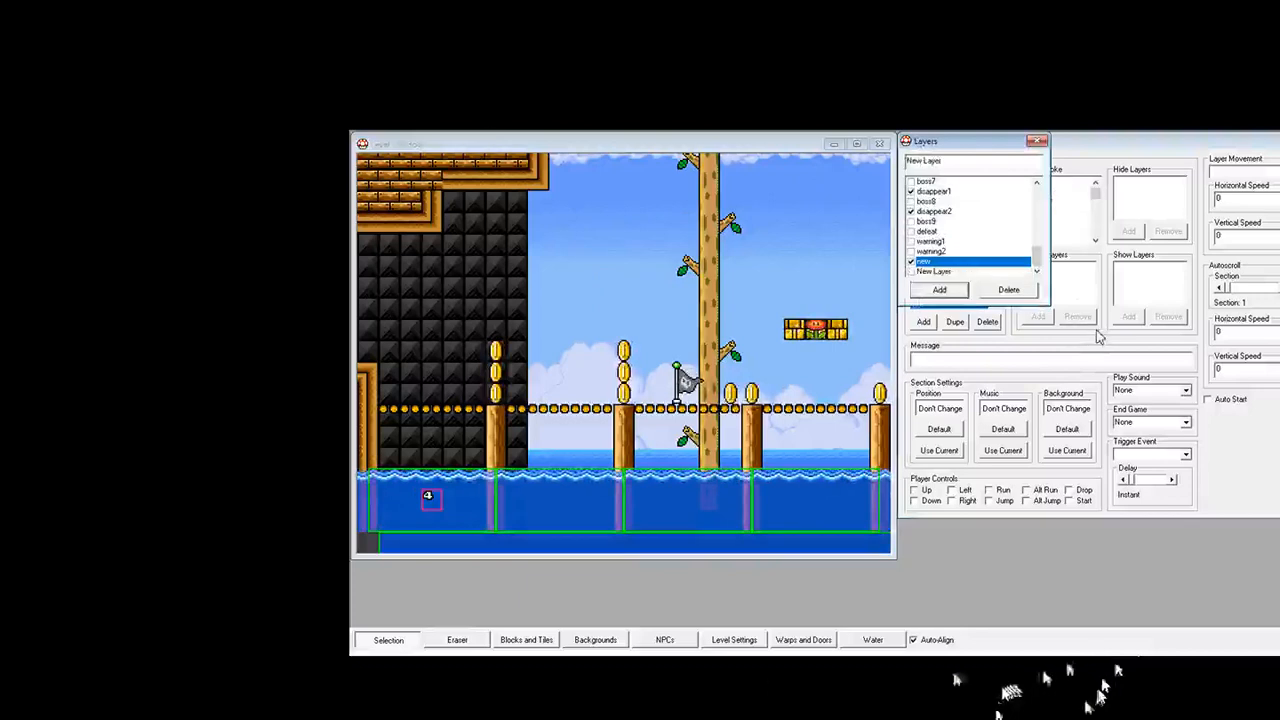
type("old")
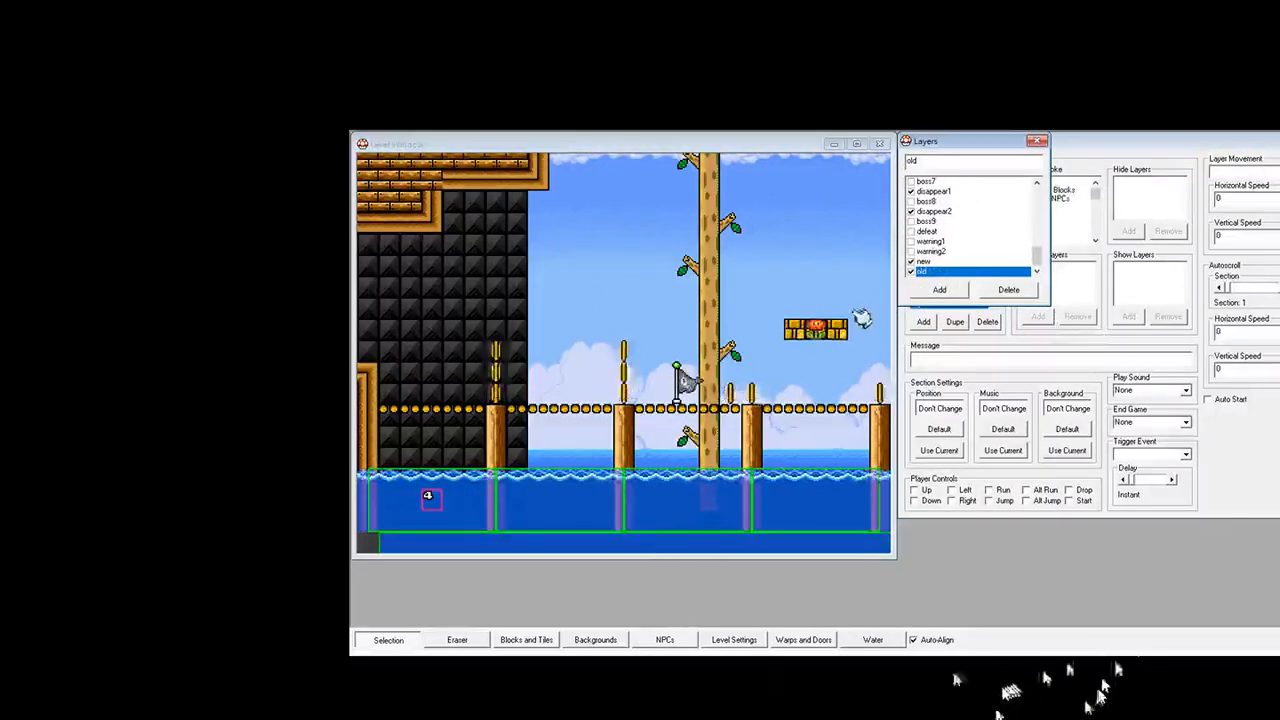
Step: Pick up the skull flag on the bridge and set its death event trigger to new
left_click(686, 379)
left_click(665, 640)
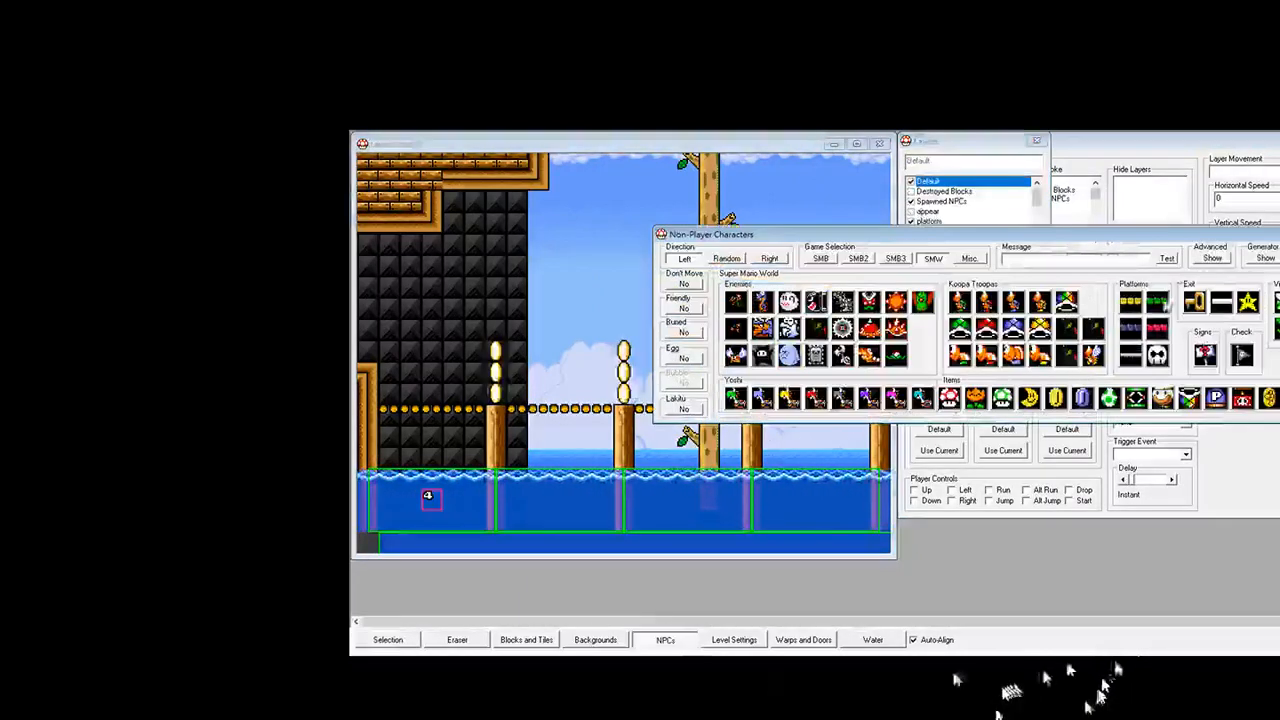
left_click_drag(820, 234, 750, 272)
left_click(1249, 296)
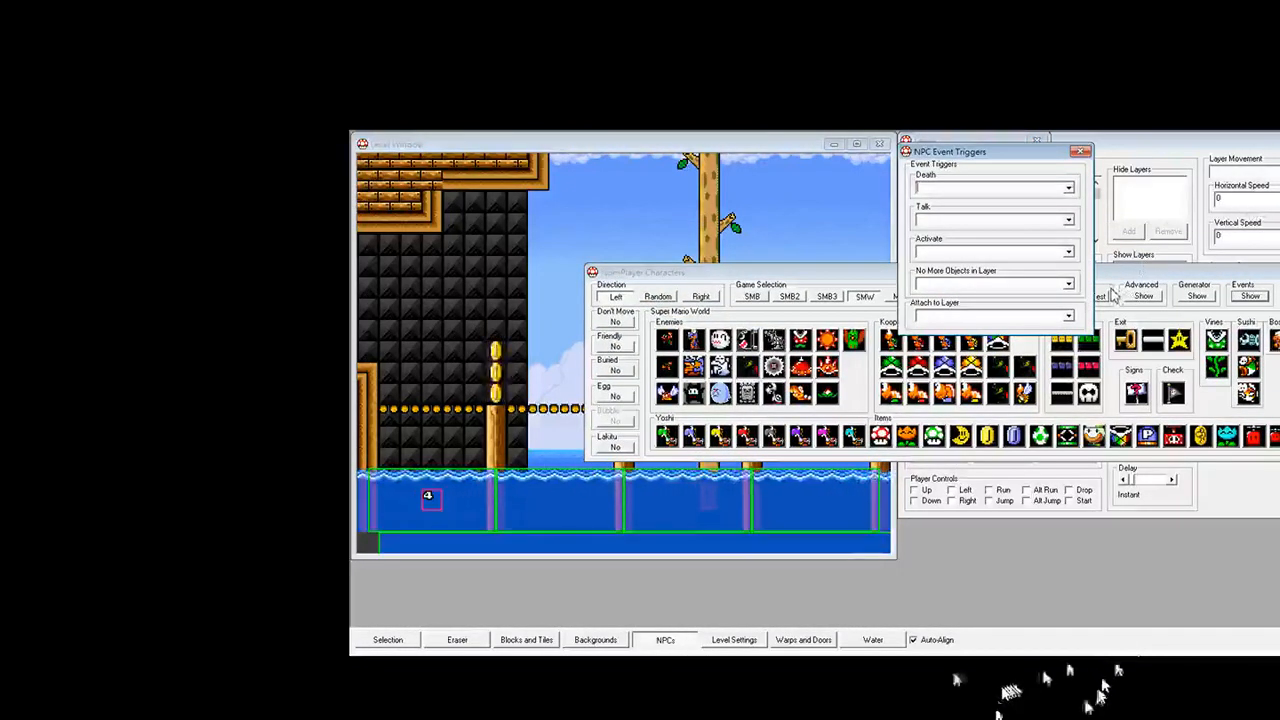
scroll(1113, 294, "down", 4)
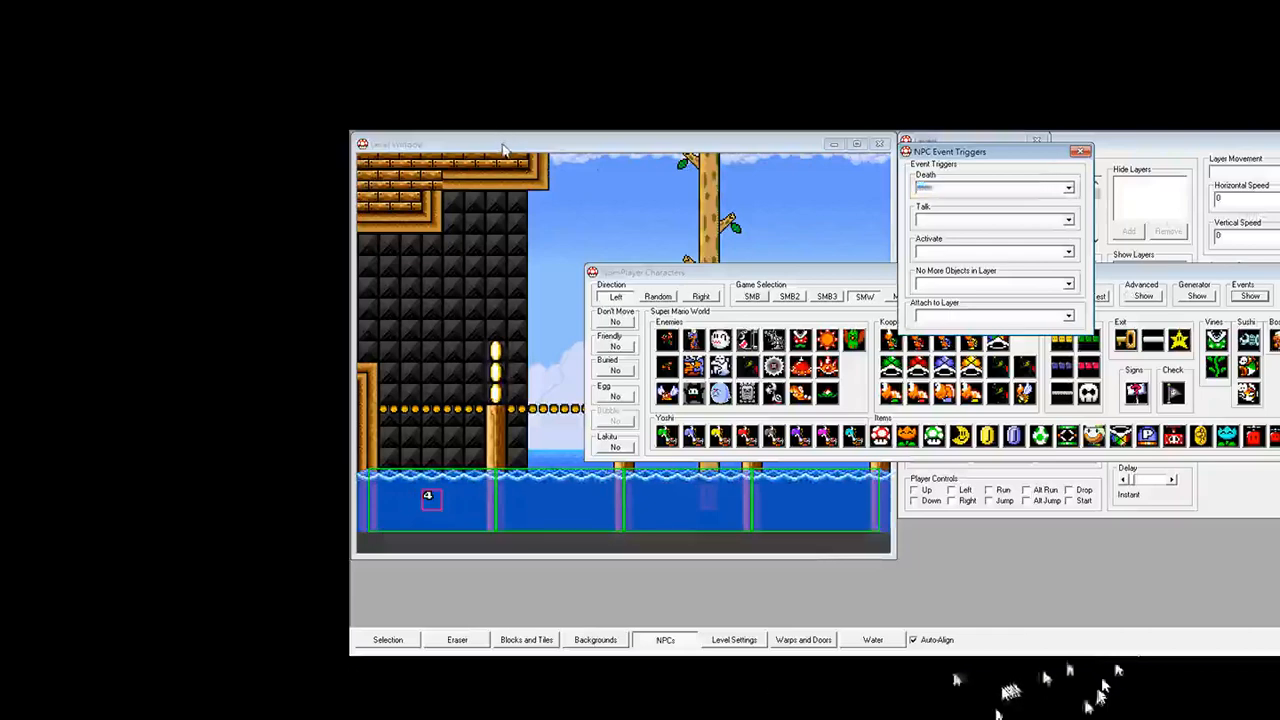
Step: Assign the skull flag to layer old and place it back on the bridge just before the tall trunk
left_click(972, 137)
scroll(1108, 302, "down", 10)
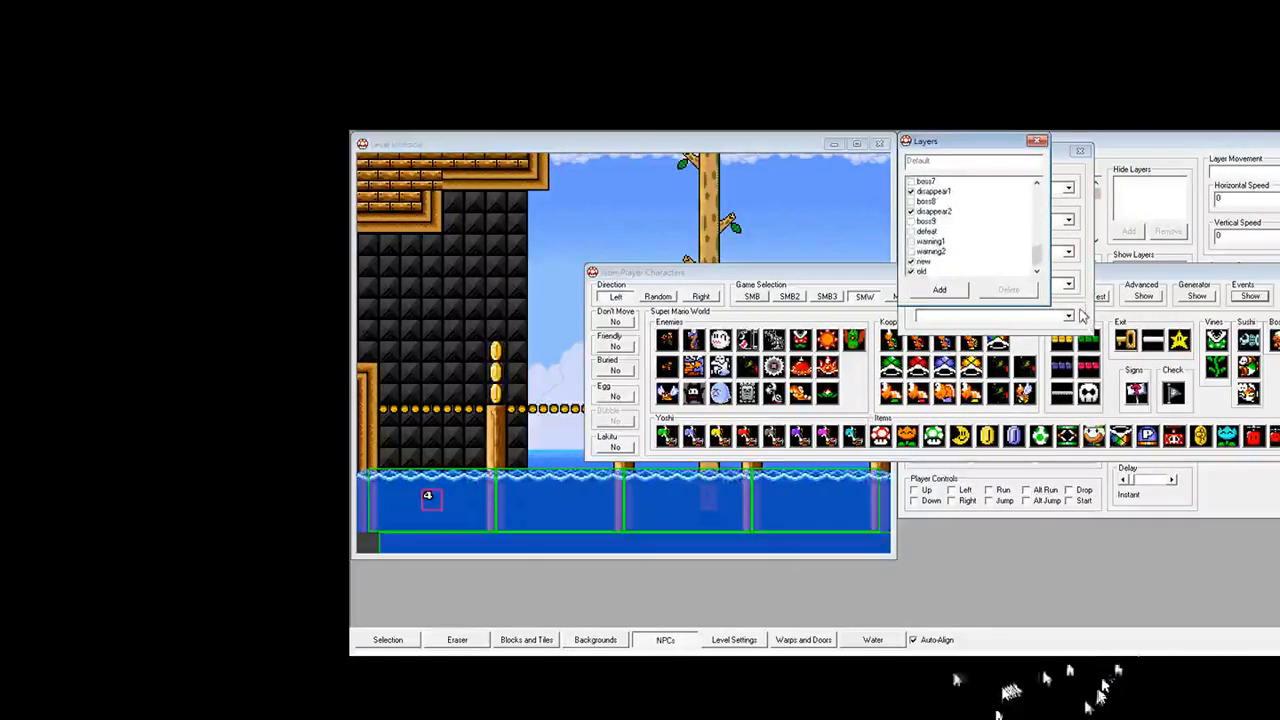
left_click(1004, 271)
left_click_drag(850, 273, 1083, 293)
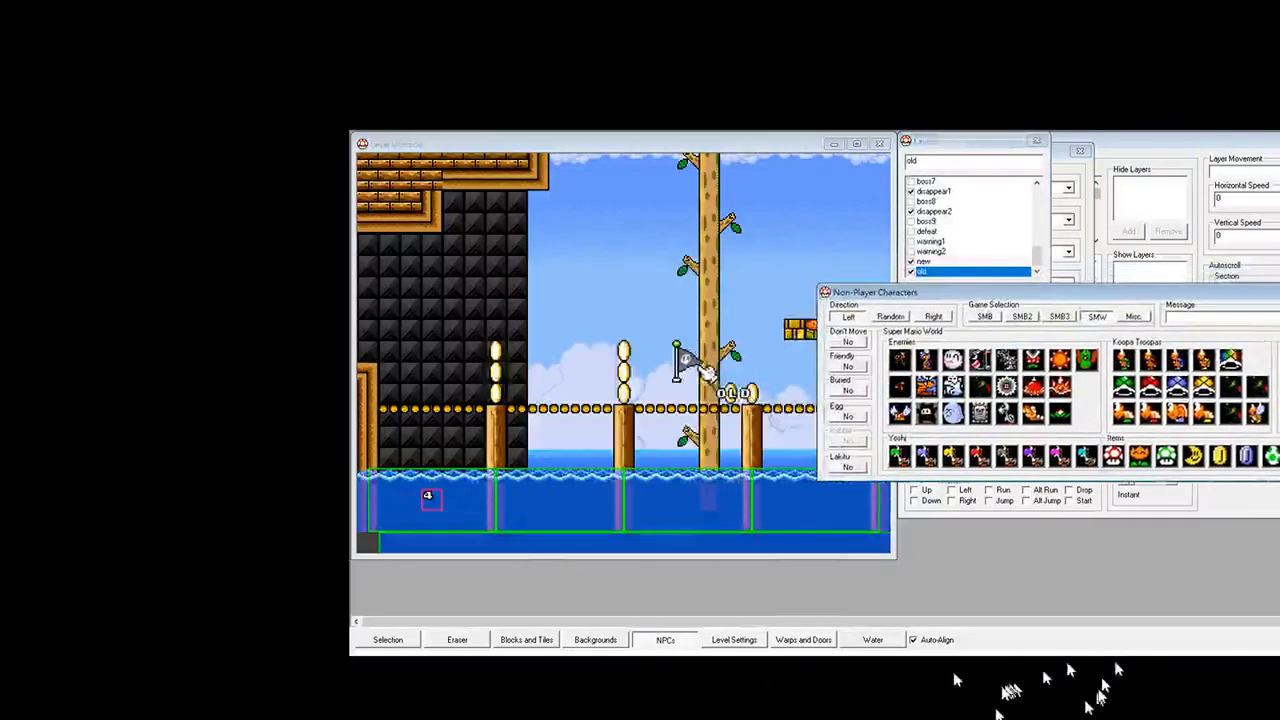
left_click(695, 375)
left_click(698, 376)
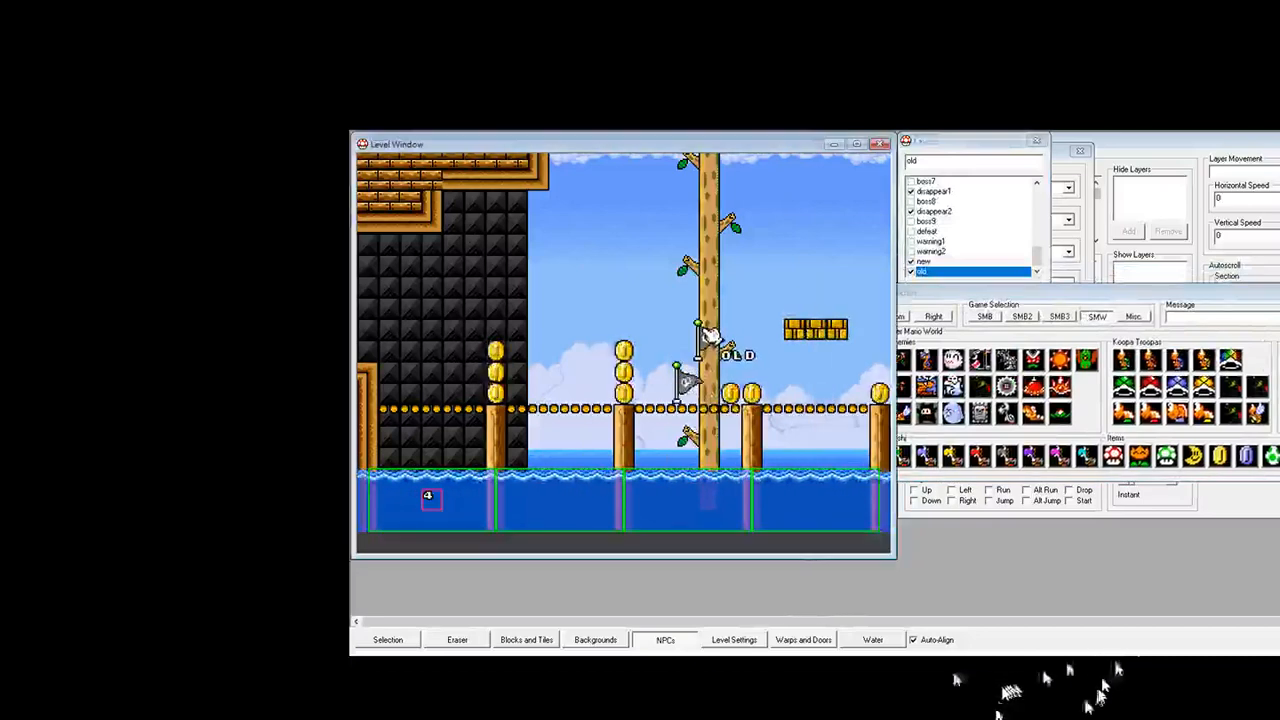
right_click(708, 334)
Step: Set the event new to hide layer old and show layer new
left_click_drag(985, 141, 1191, 310)
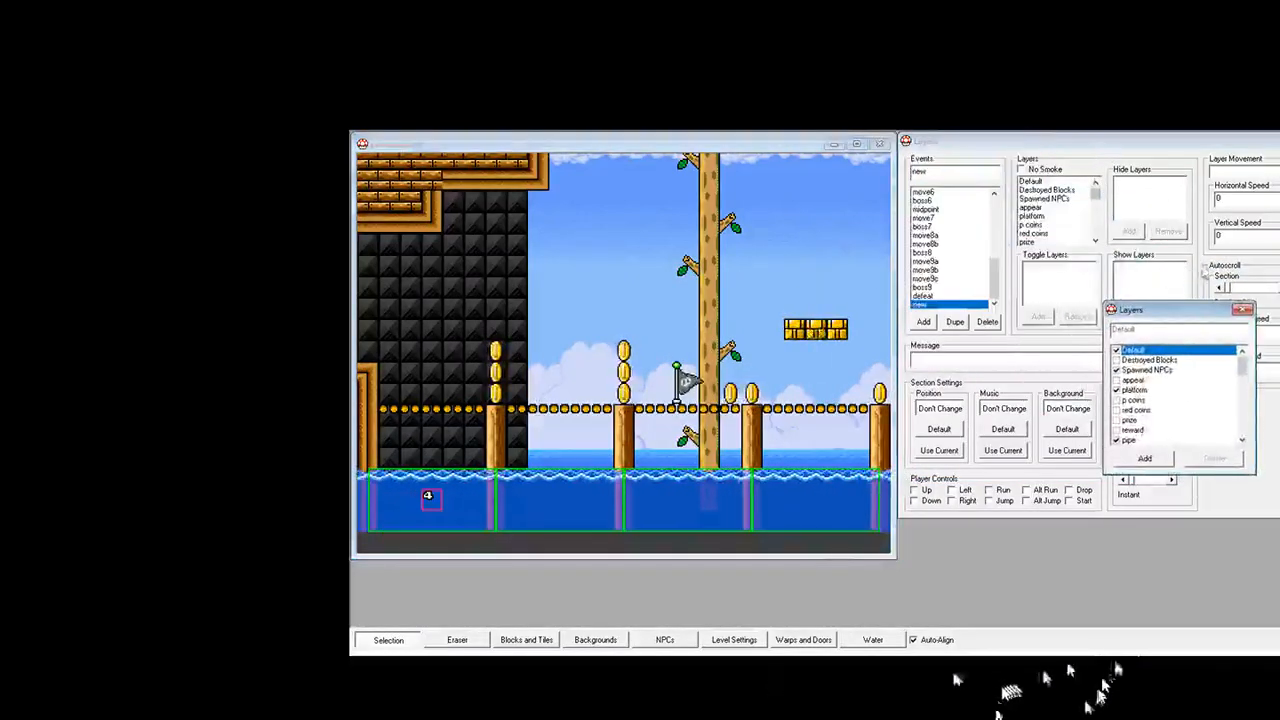
left_click_drag(1095, 193, 1095, 230)
left_click(1211, 276)
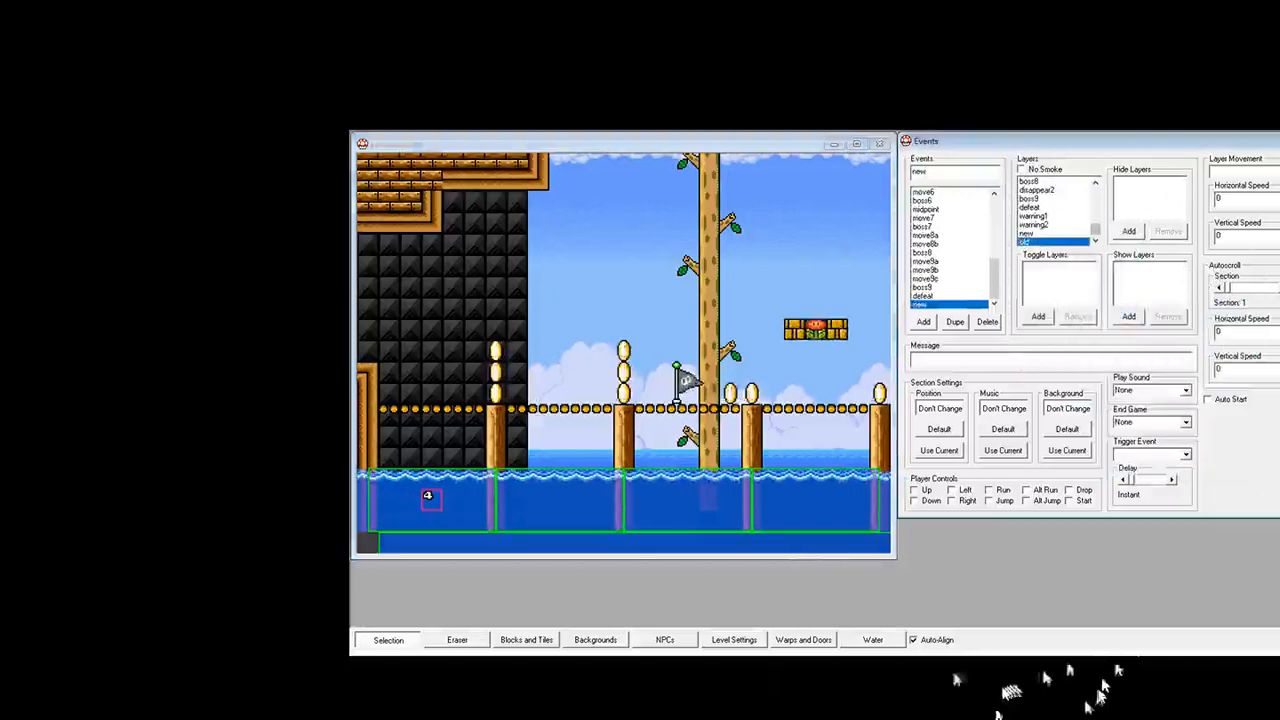
left_click(1036, 241)
left_click(1129, 316)
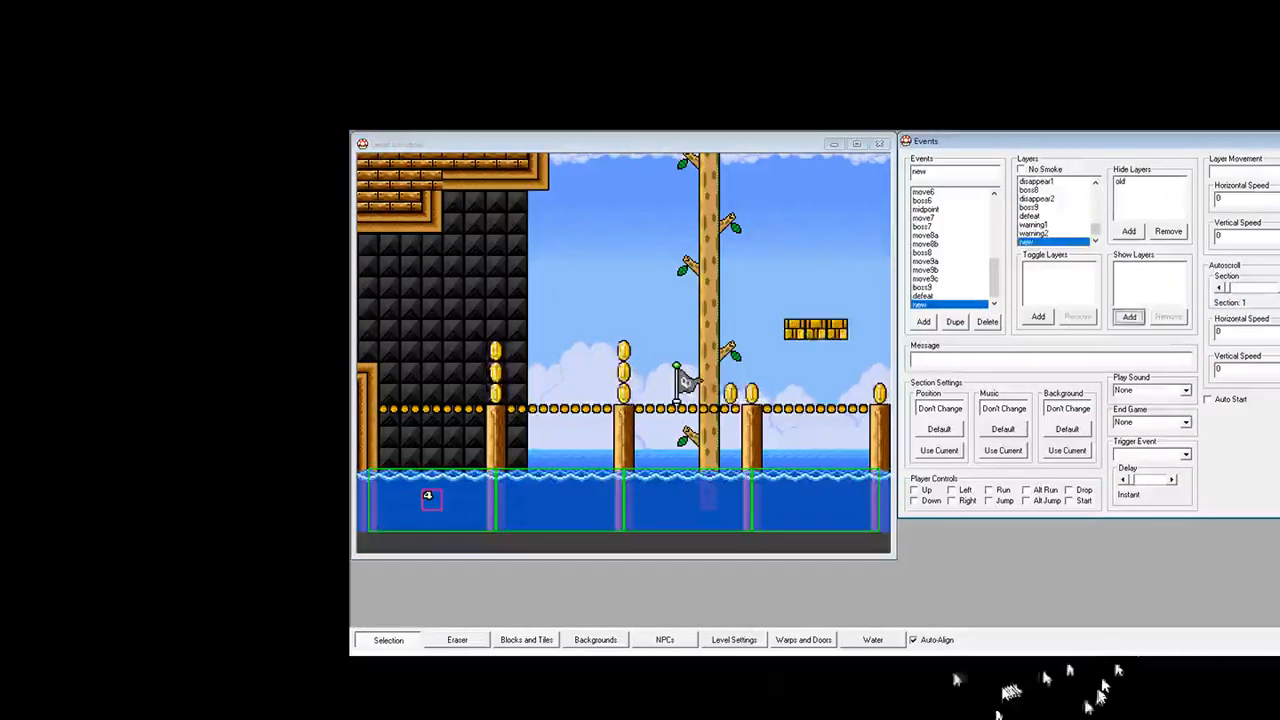
Step: Turn off the visibility of layer old in the layer list
left_click(493, 134)
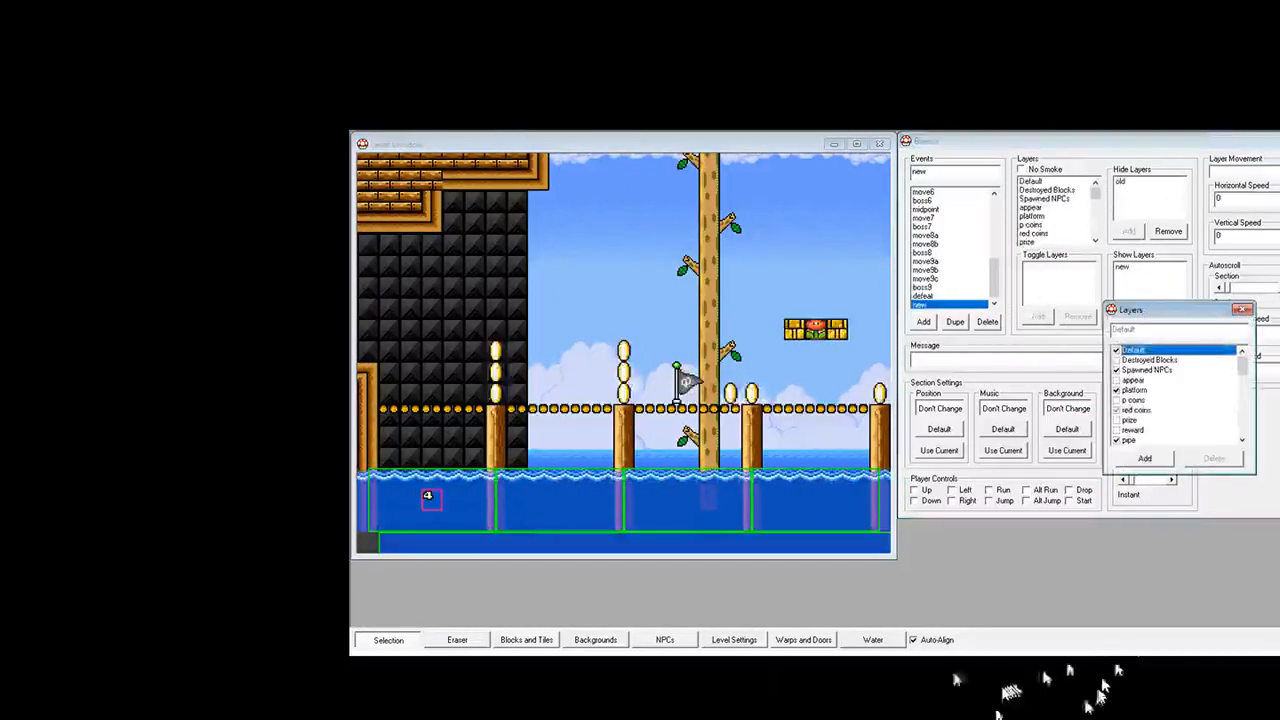
scroll(1178, 396, "down", 11)
left_click(1117, 440)
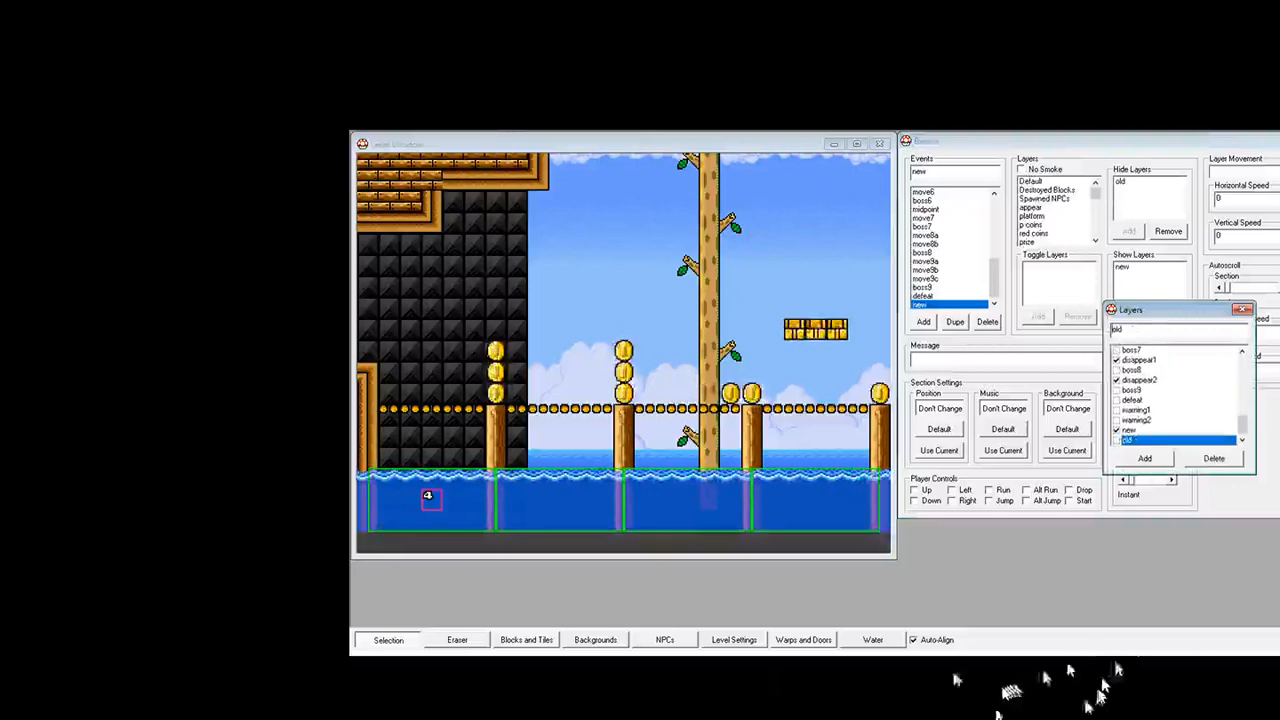
Step: Place a red M flag on layer new at the skull flag's spot on the bridge
left_click(1130, 430)
left_click(665, 639)
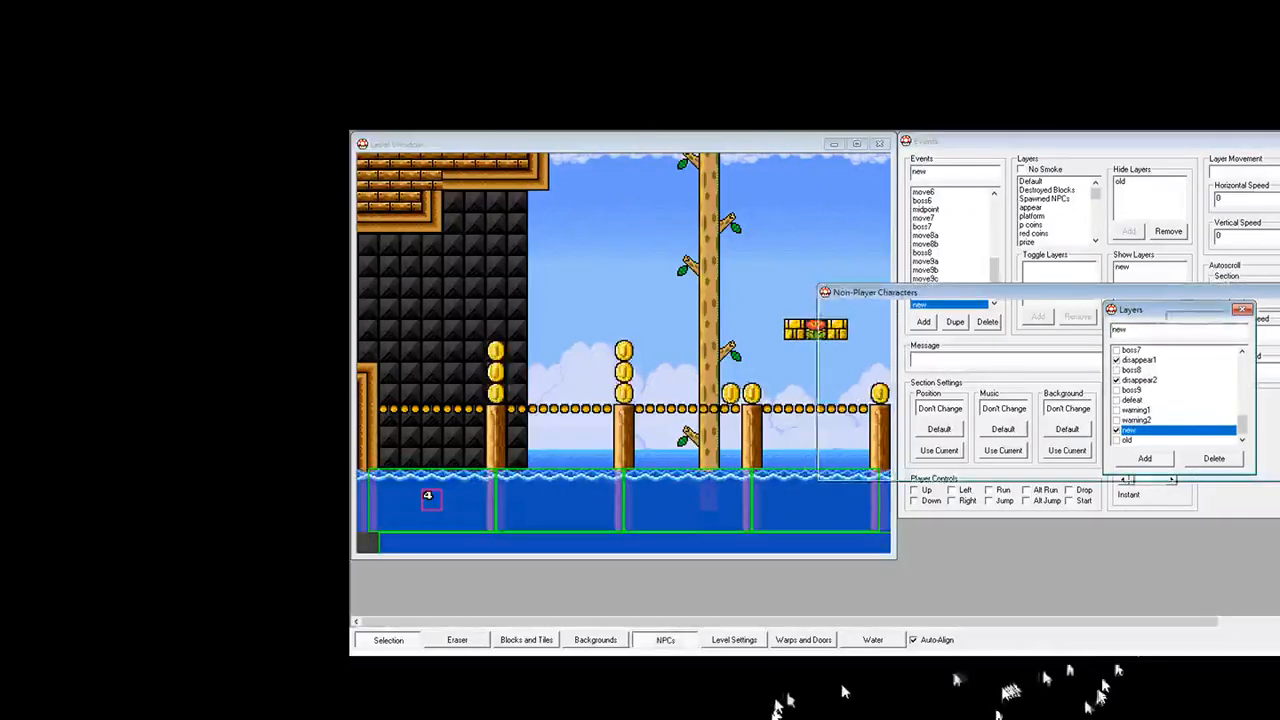
left_click(1059, 316)
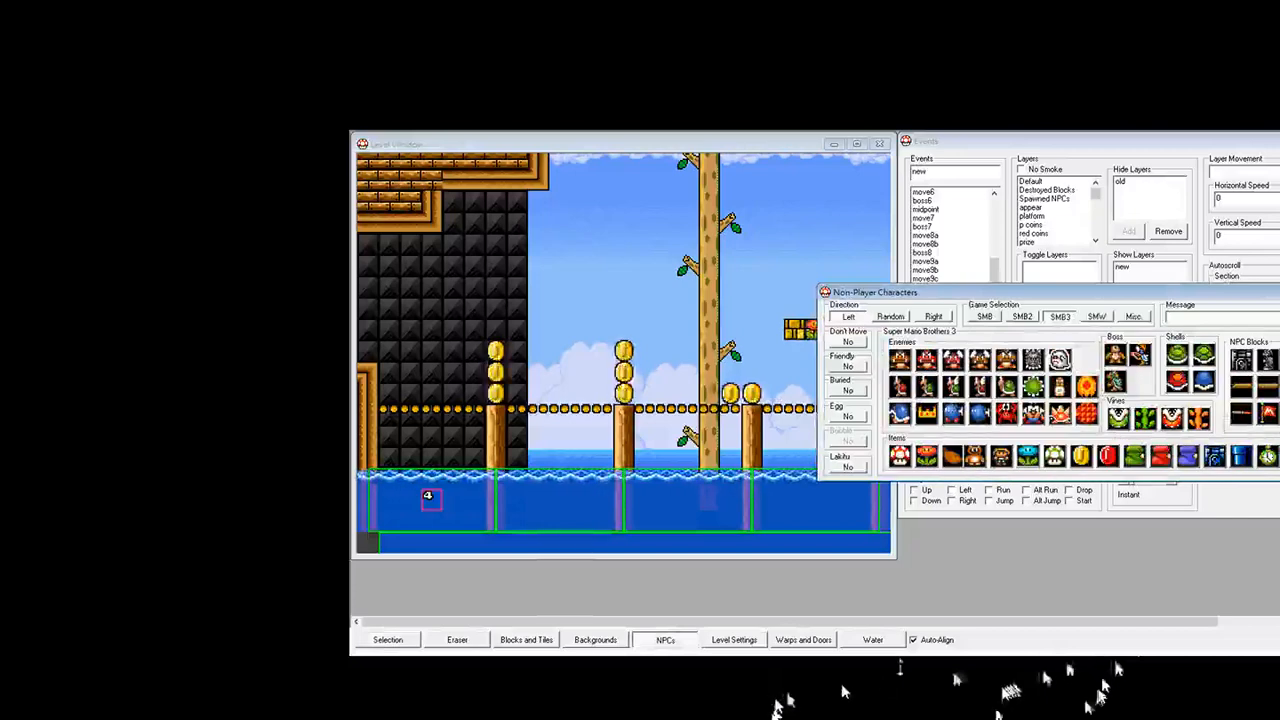
left_click(688, 379)
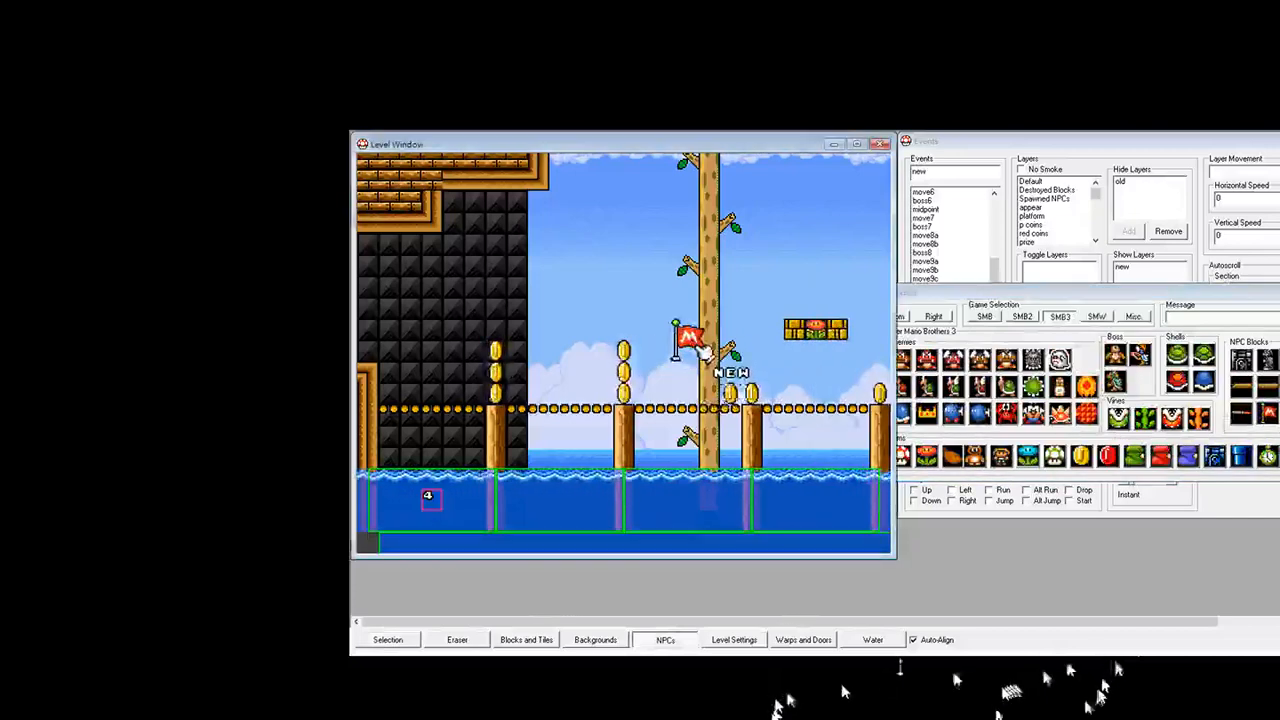
left_click(692, 381)
right_click(696, 349)
Step: Make layer old visible again, hide layer new, and close the layer list
scroll(1178, 397, "down", 11)
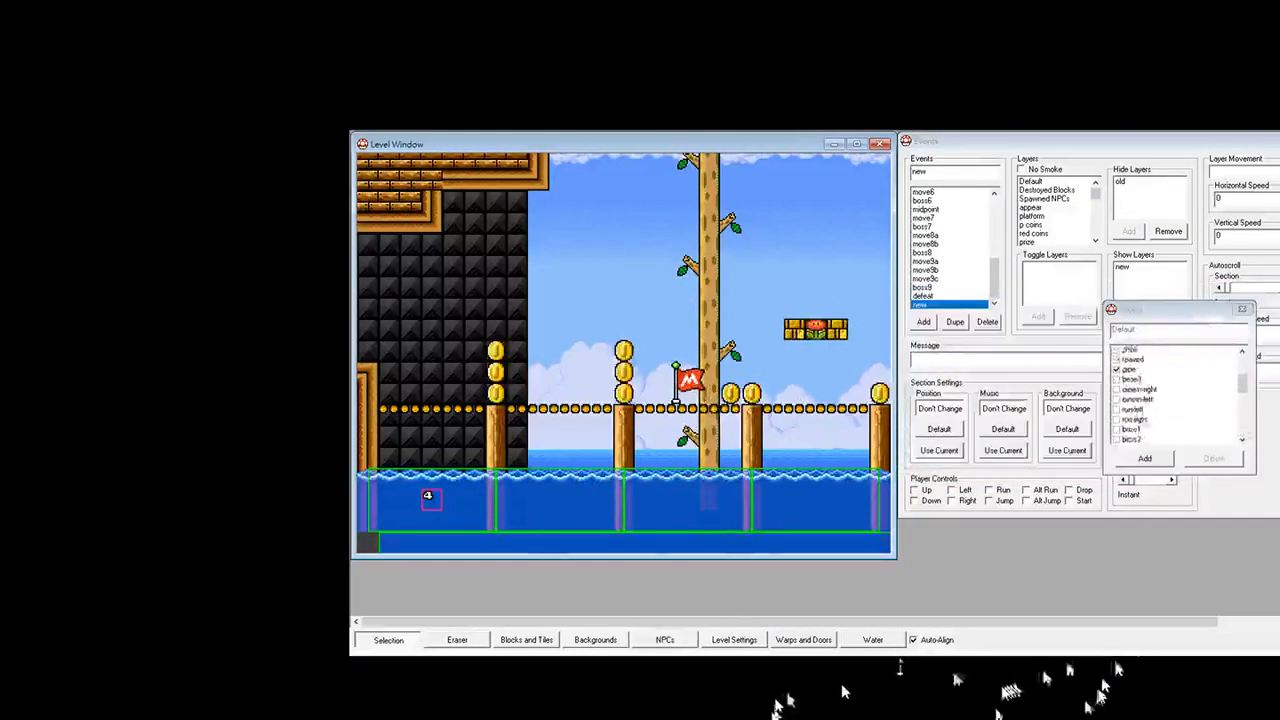
left_click(1127, 440)
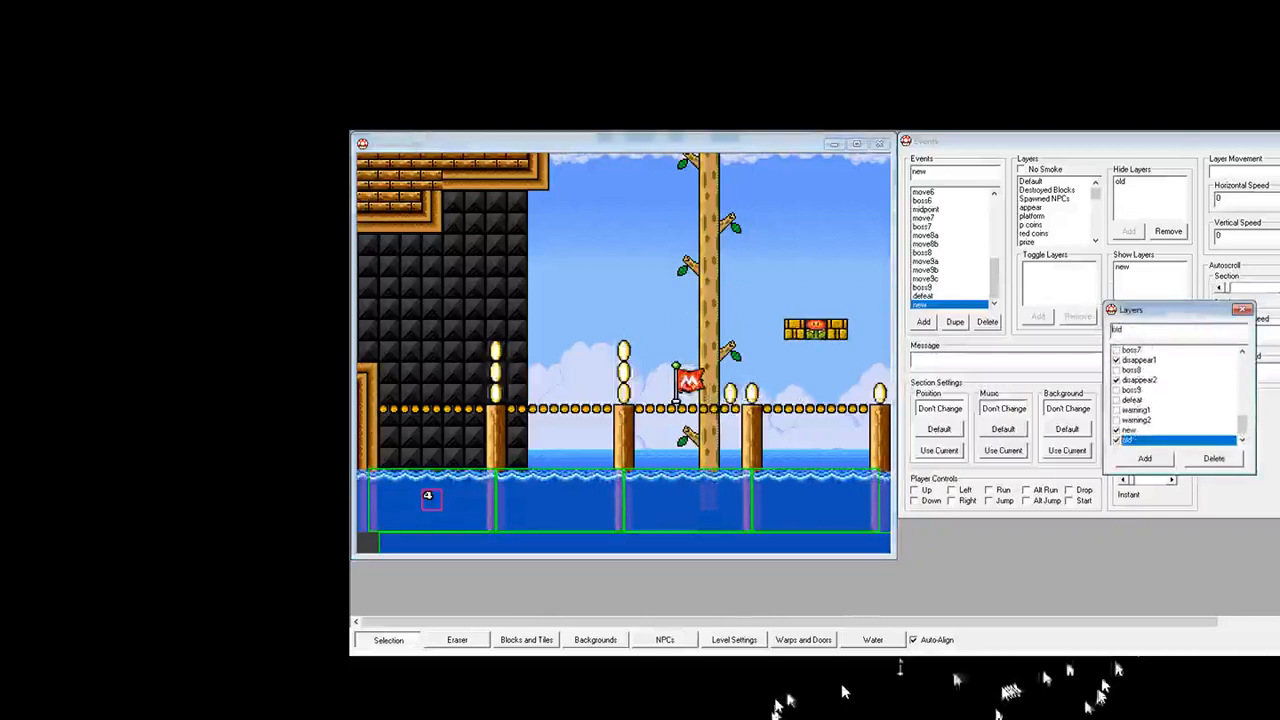
left_click(1129, 430)
right_click(754, 311)
key("Right")
key("Right")
key("Right")
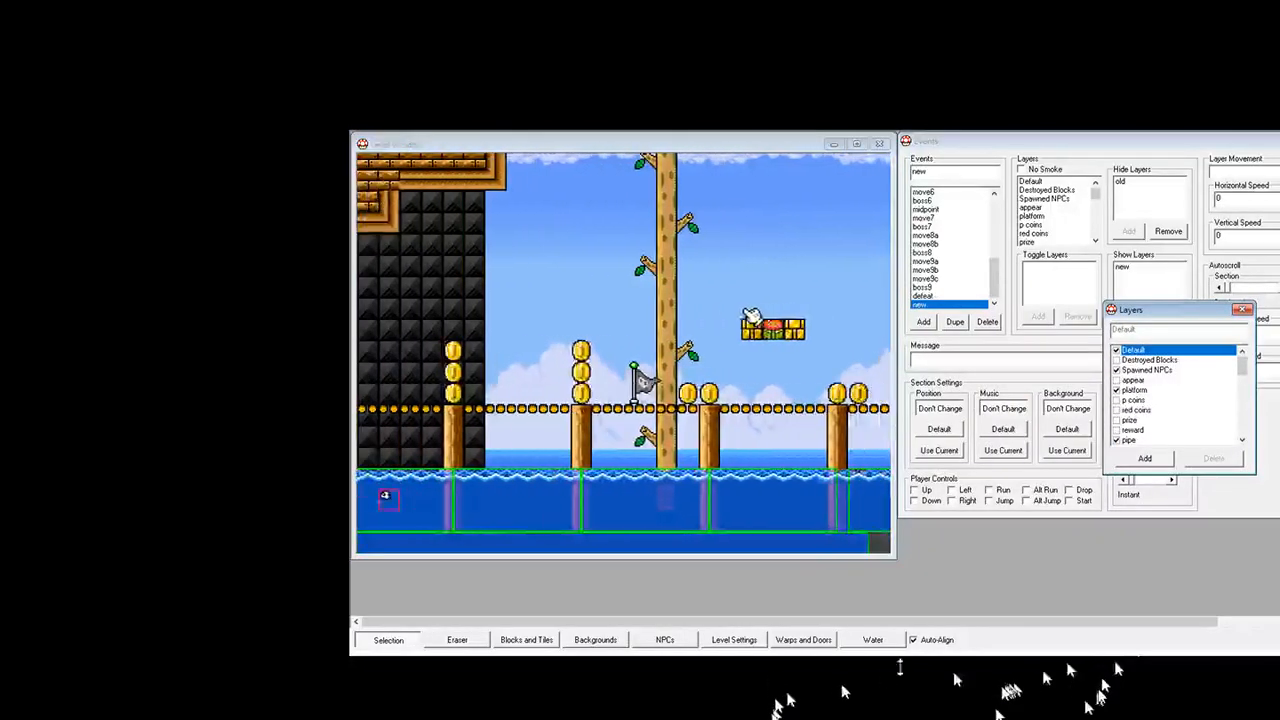
left_click(1242, 309)
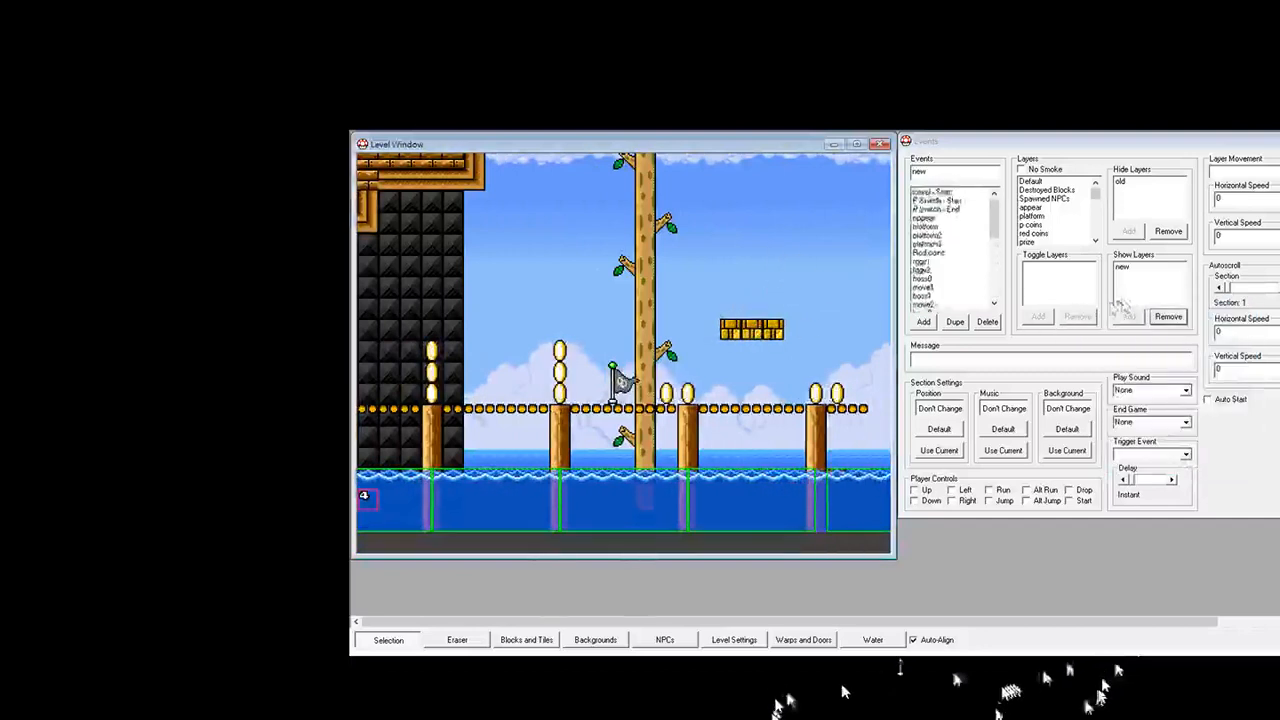
Step: Examine the bridge around the skull flag, from the water below to the sky above the tall trunk
scroll(956, 250, "up", 8)
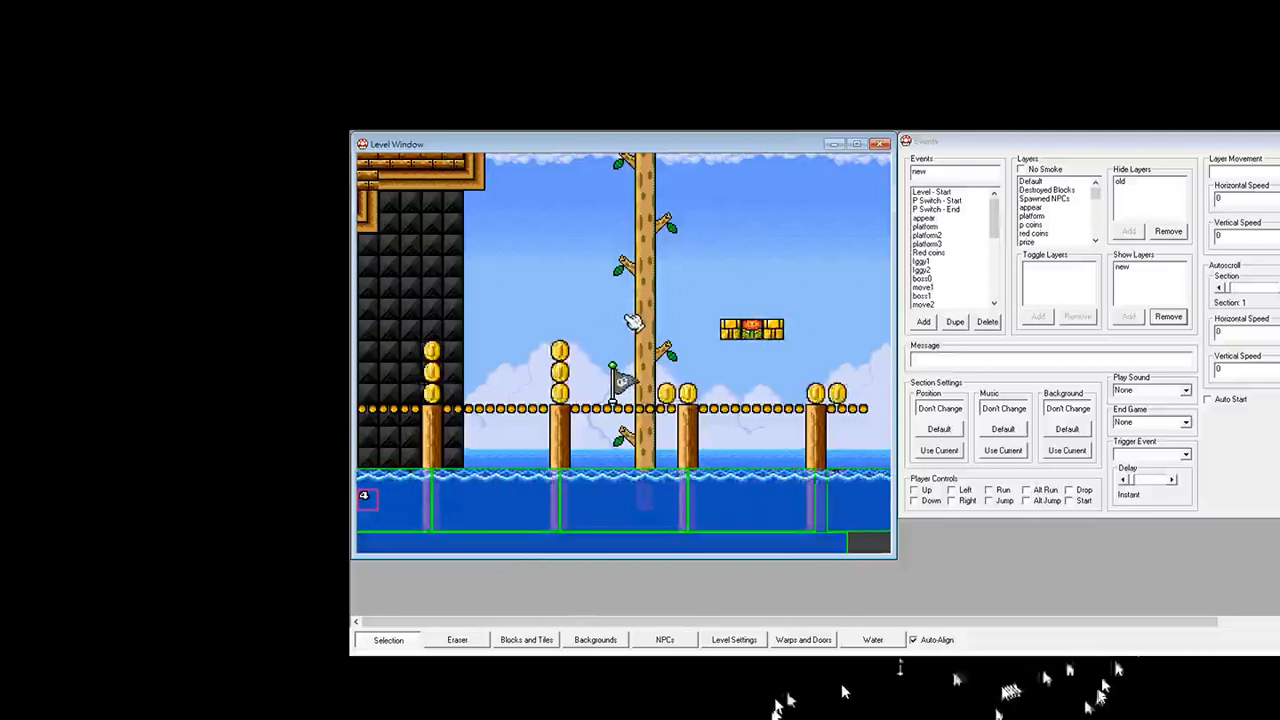
scroll(625, 300, "down", 3)
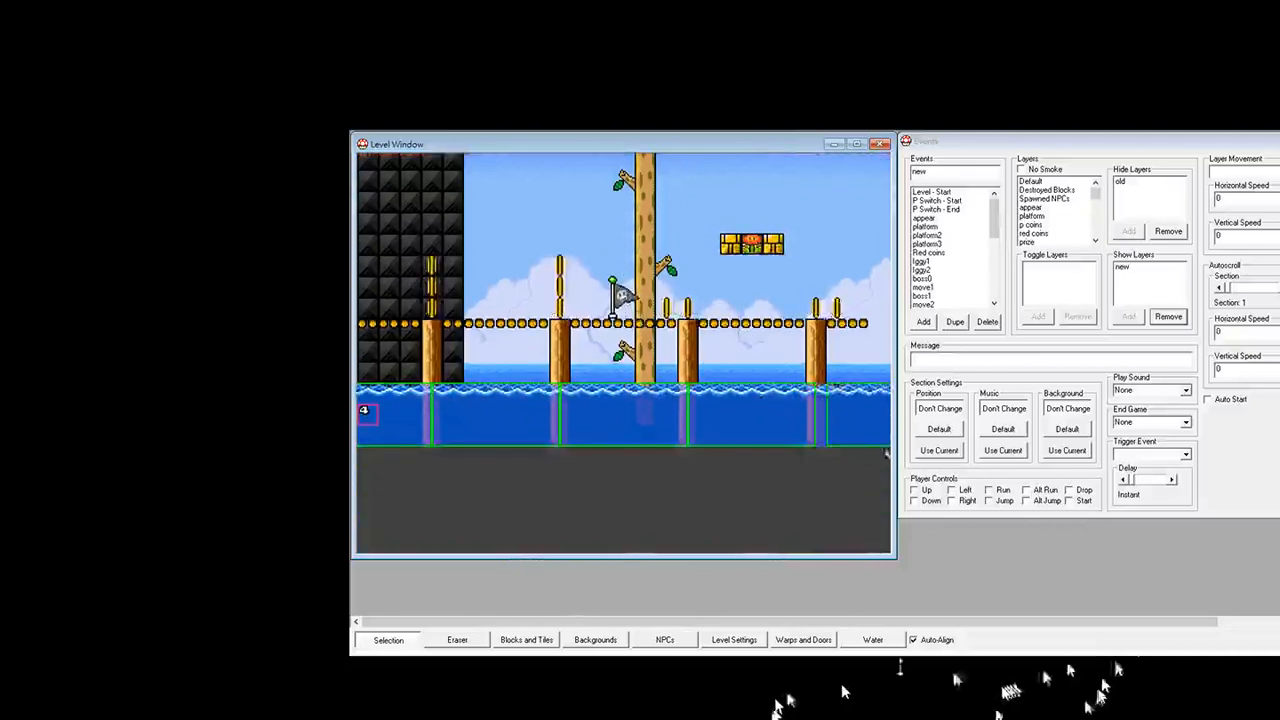
left_click(848, 456)
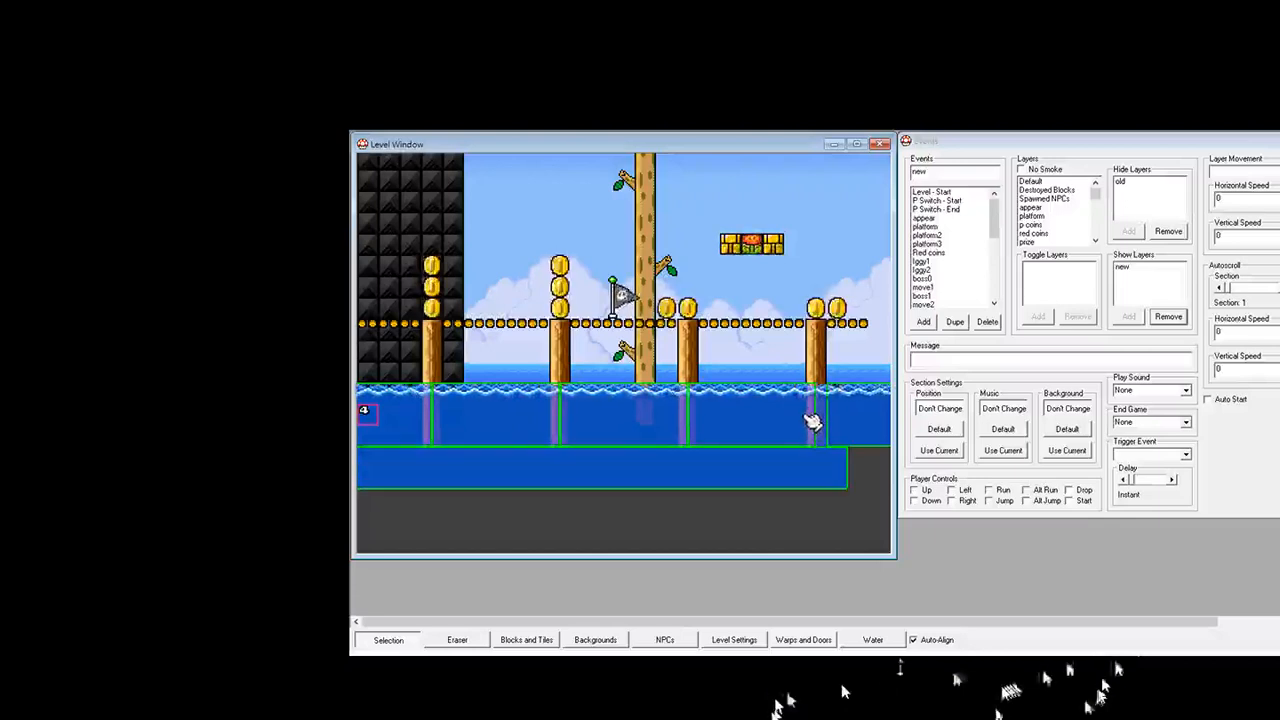
key("Right")
key("Right")
key("Right")
key("Up")
key("Up")
key("Up")
key("Up")
key("Up")
key("Up")
key("Up")
key("Up")
key("Up")
key("Up")
key("Up")
key("Left")
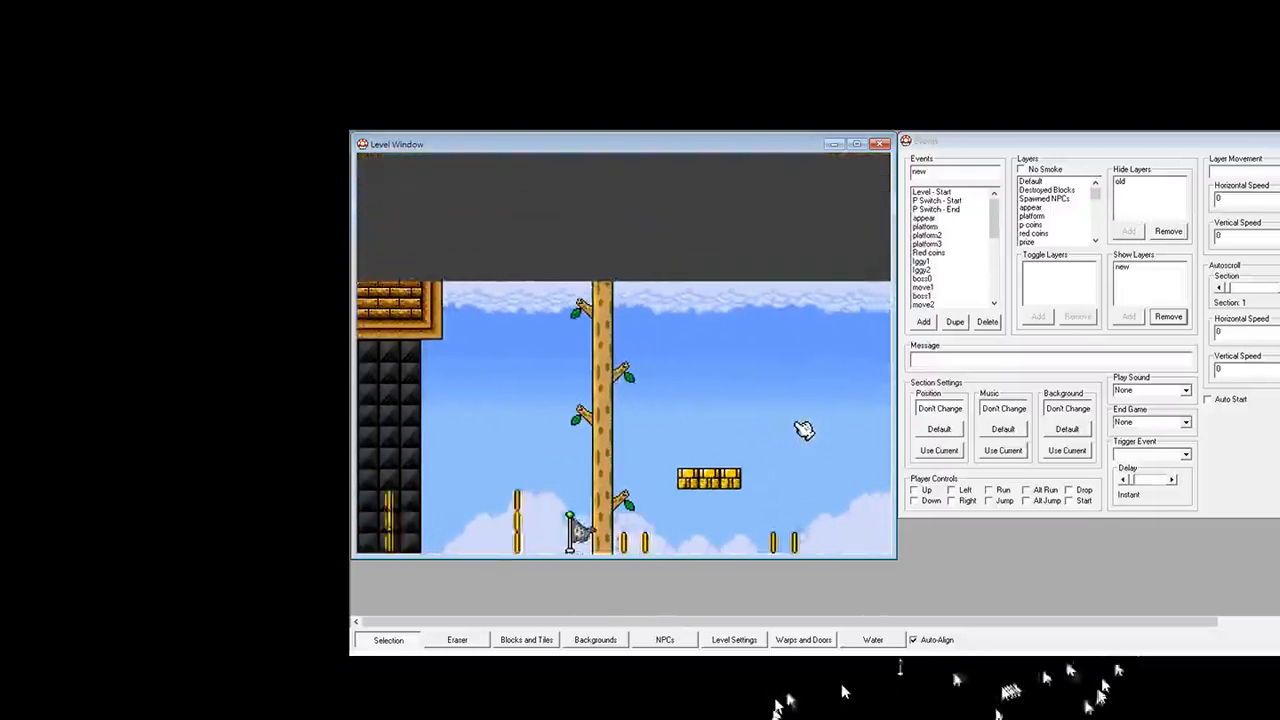
key("Down")
key("Down")
key("Down")
key("Down")
key("Down")
key("Right")
key("Right")
key("Right")
key("Right")
key("Left")
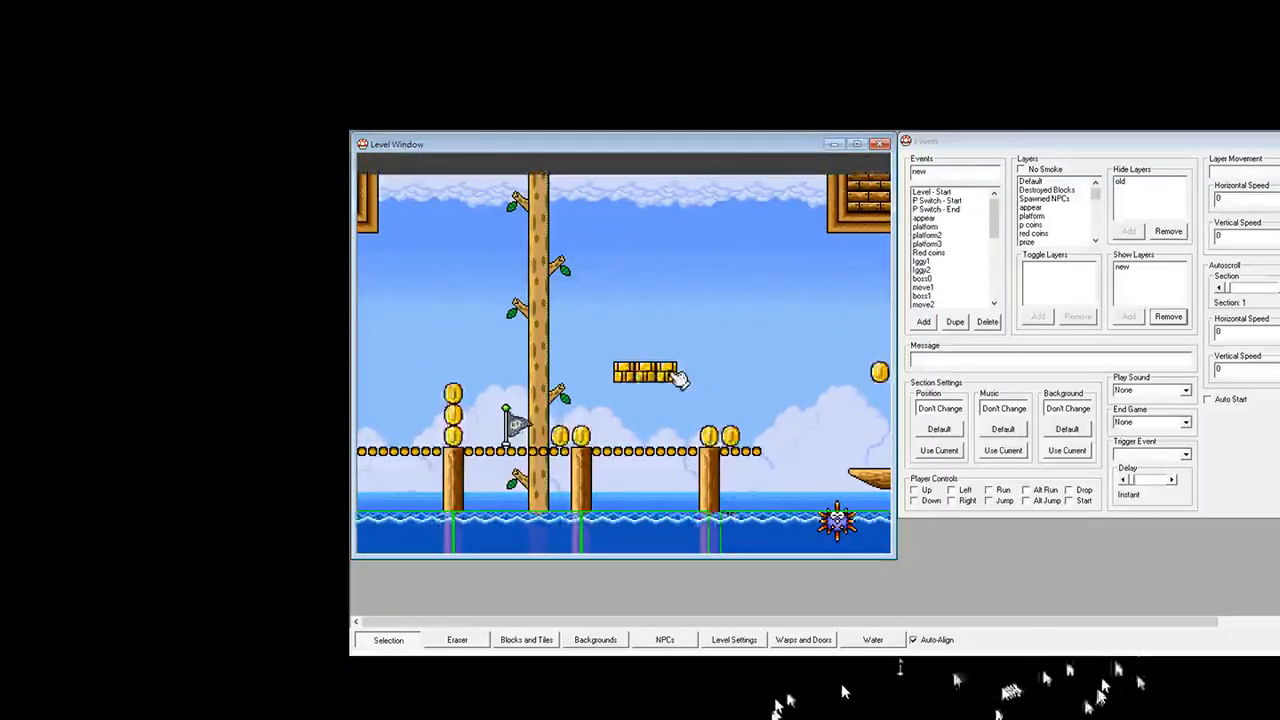
Step: Move the two coins beside the first hanging platform's chain down by one tile
key("Right")
key("Right")
key("Right")
key("Right")
key("Right")
key("Right")
key("Right")
key("Right")
key("Right")
key("Right")
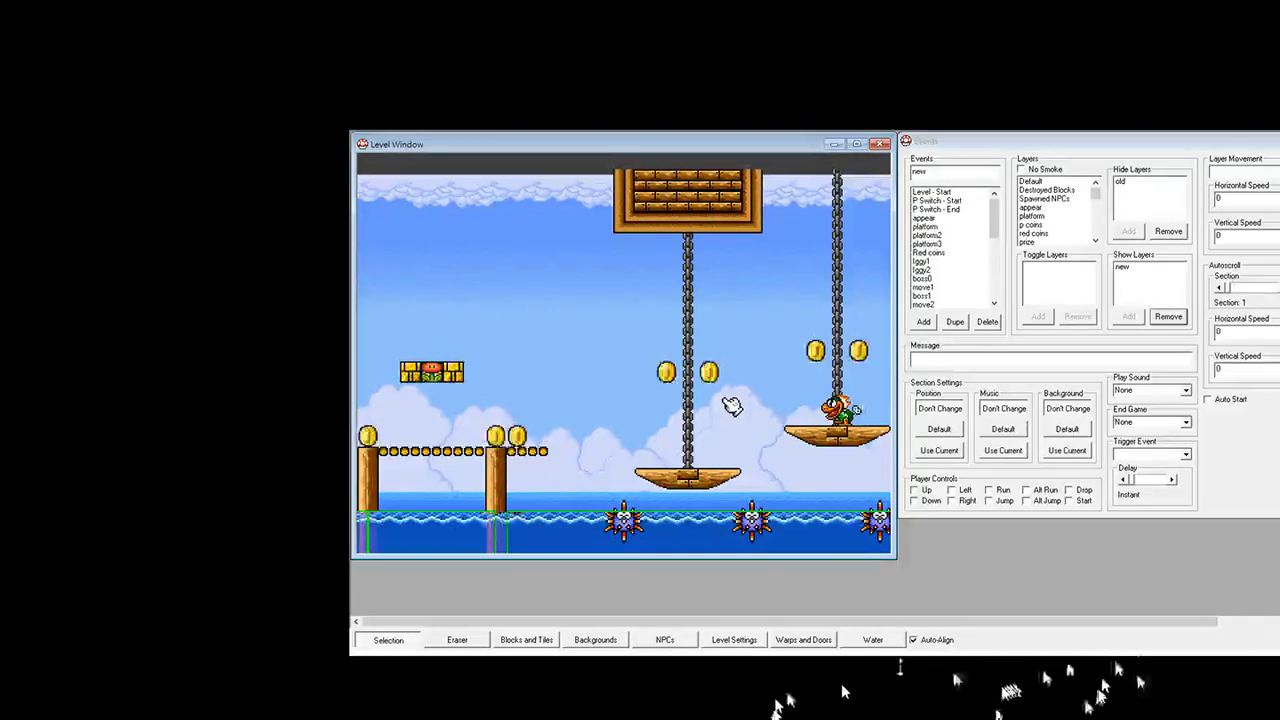
left_click(712, 377)
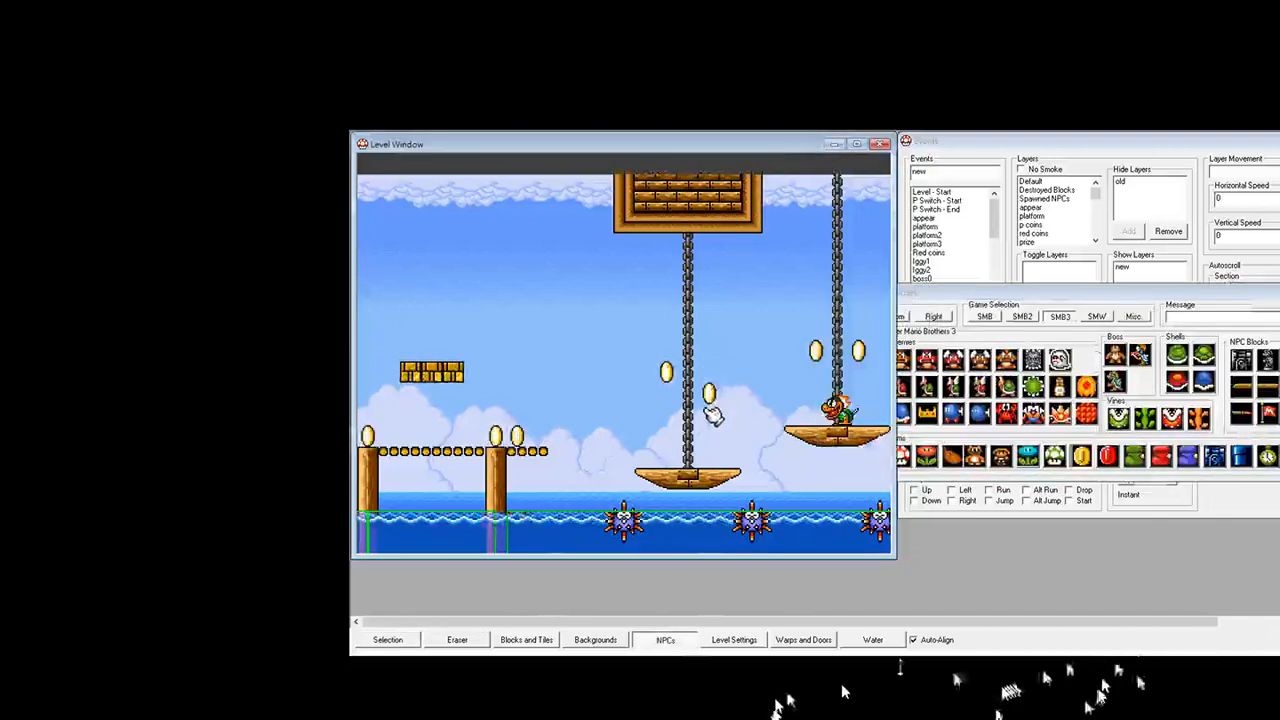
right_click(706, 404)
left_click(669, 375)
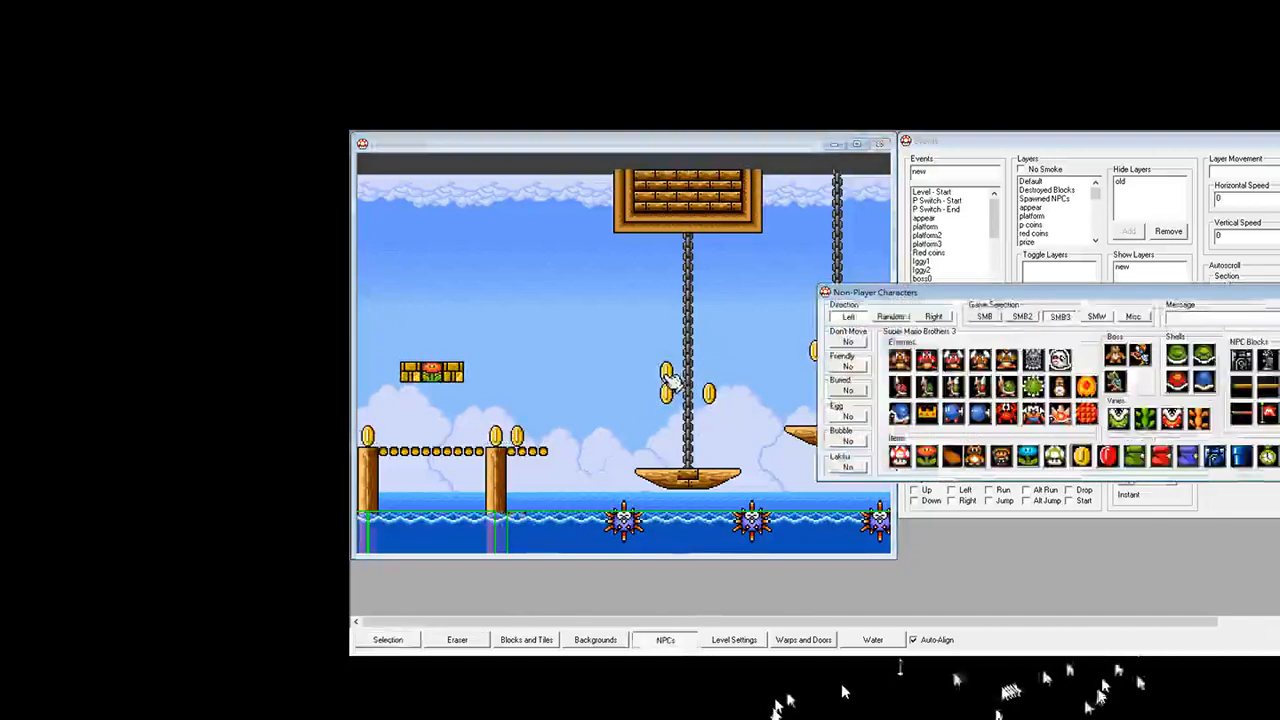
right_click(675, 382)
Step: Move the two coins beside the third hanging platform's chain up by one tile
key("Right")
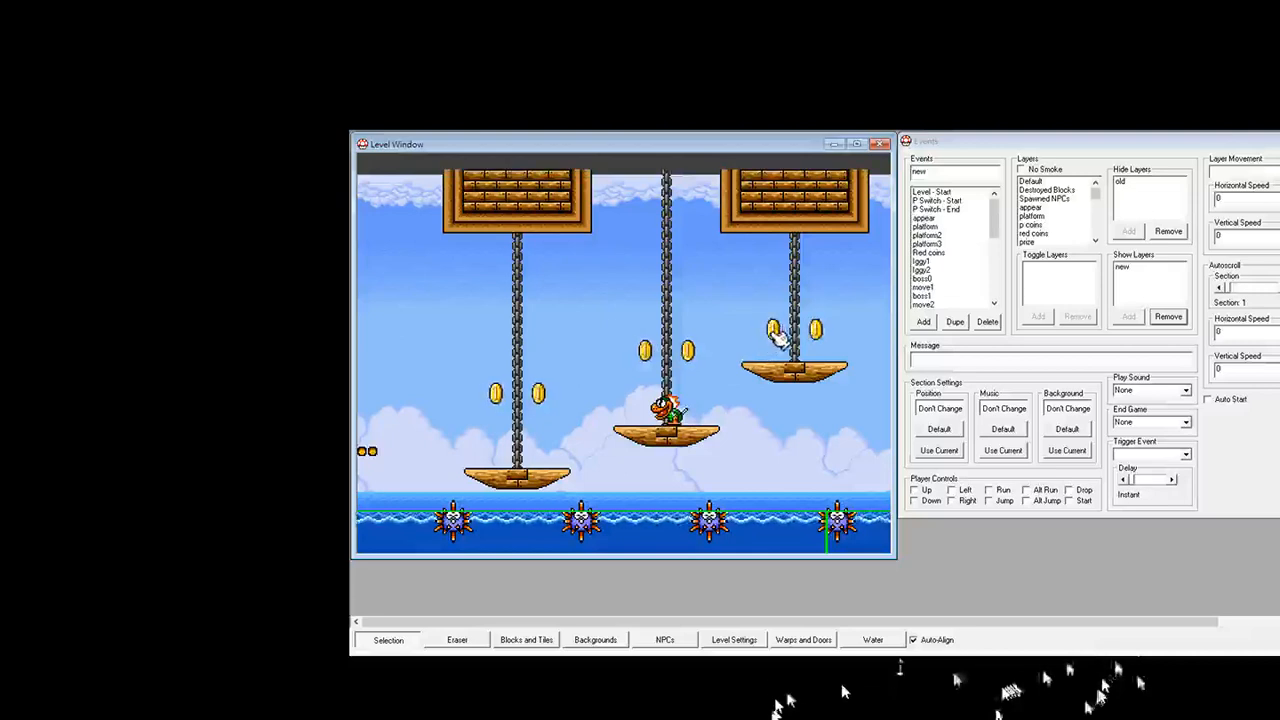
left_click(776, 335)
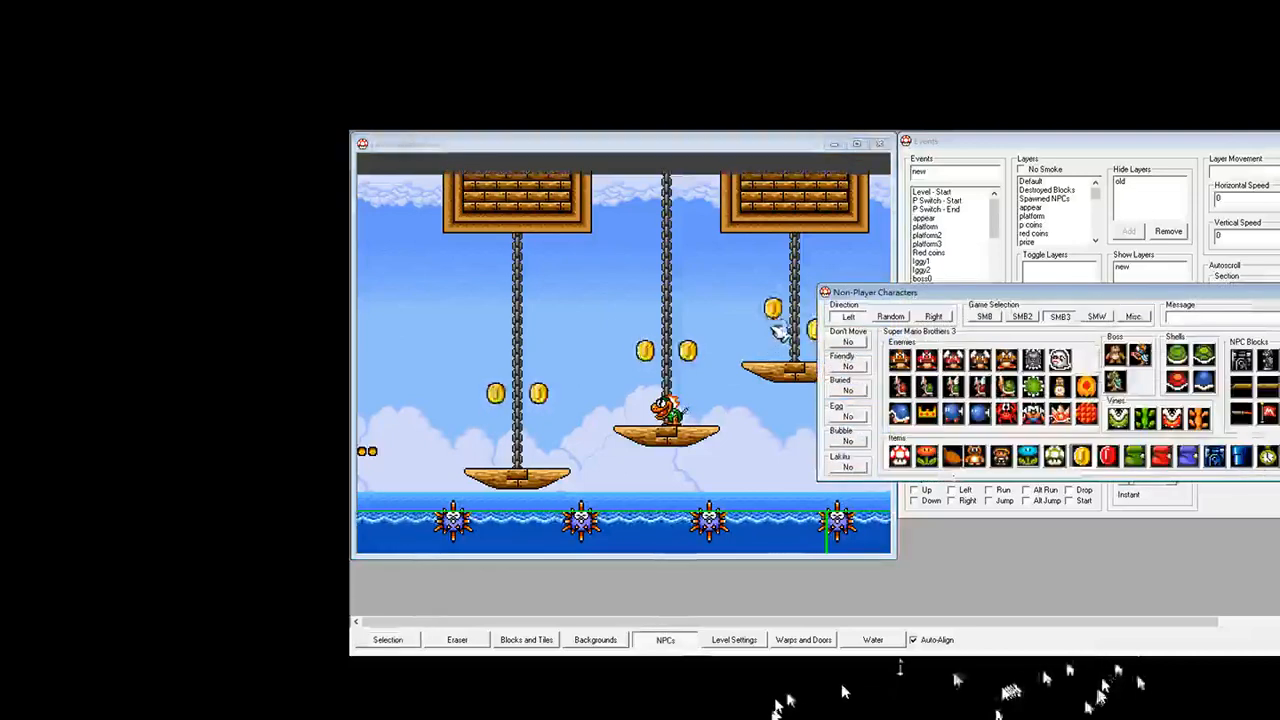
left_click(812, 316)
left_click(786, 316)
right_click(790, 325)
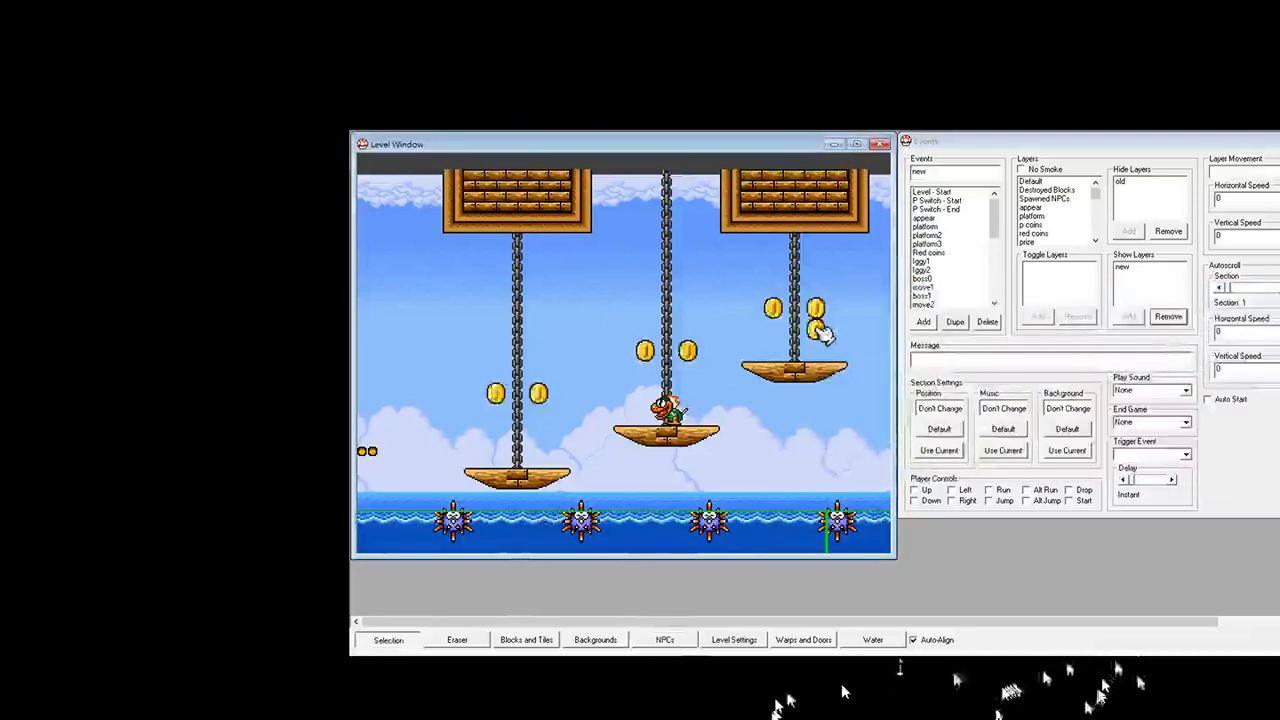
left_click(819, 333)
right_click(716, 361)
Step: Examine the stretch beyond the third hanging platform, with its coin group, small bridge and long hanging platform
key("Right")
key("Right")
key("Right")
key("Right")
key("Right")
key("Down")
key("Down")
key("Down")
key("Down")
key("Up")
key("Up")
key("Up")
key("Right")
key("Right")
key("Right")
key("Right")
key("Right")
key("Right")
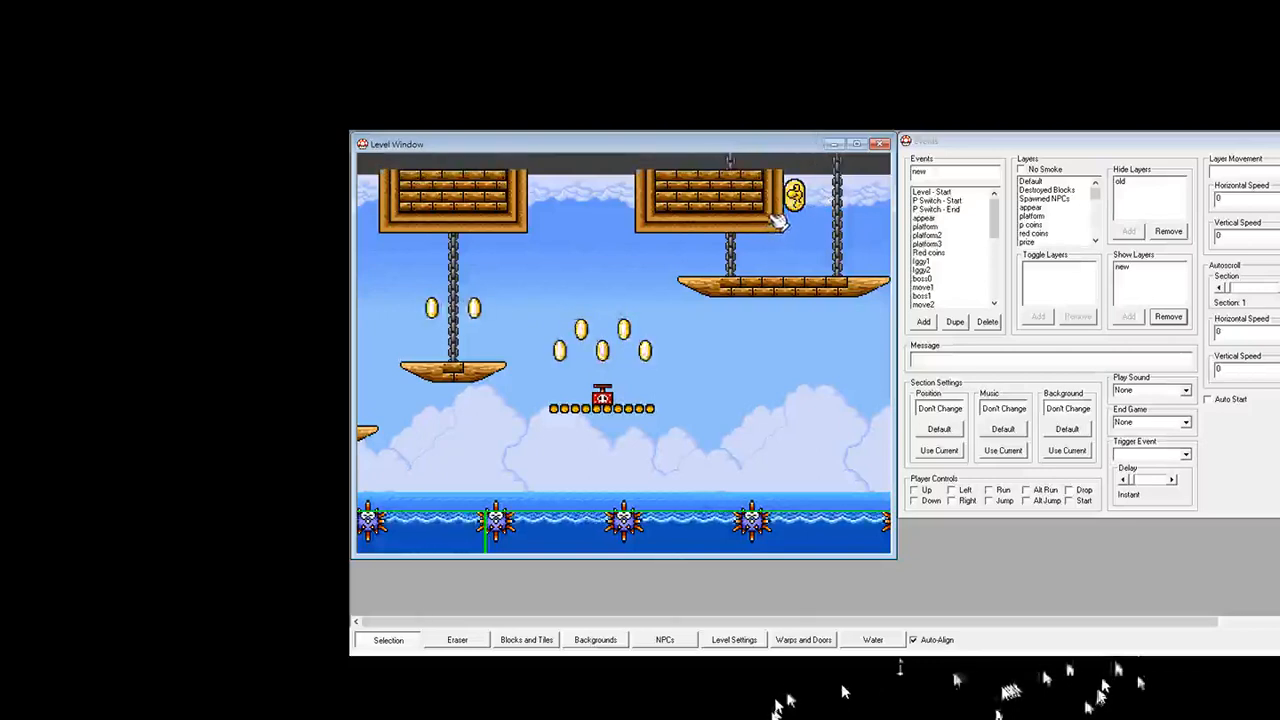
Step: Extend the wooden ceiling block above the long hanging platform upward by one row of border and plank tiles
key("Up")
right_click(774, 290)
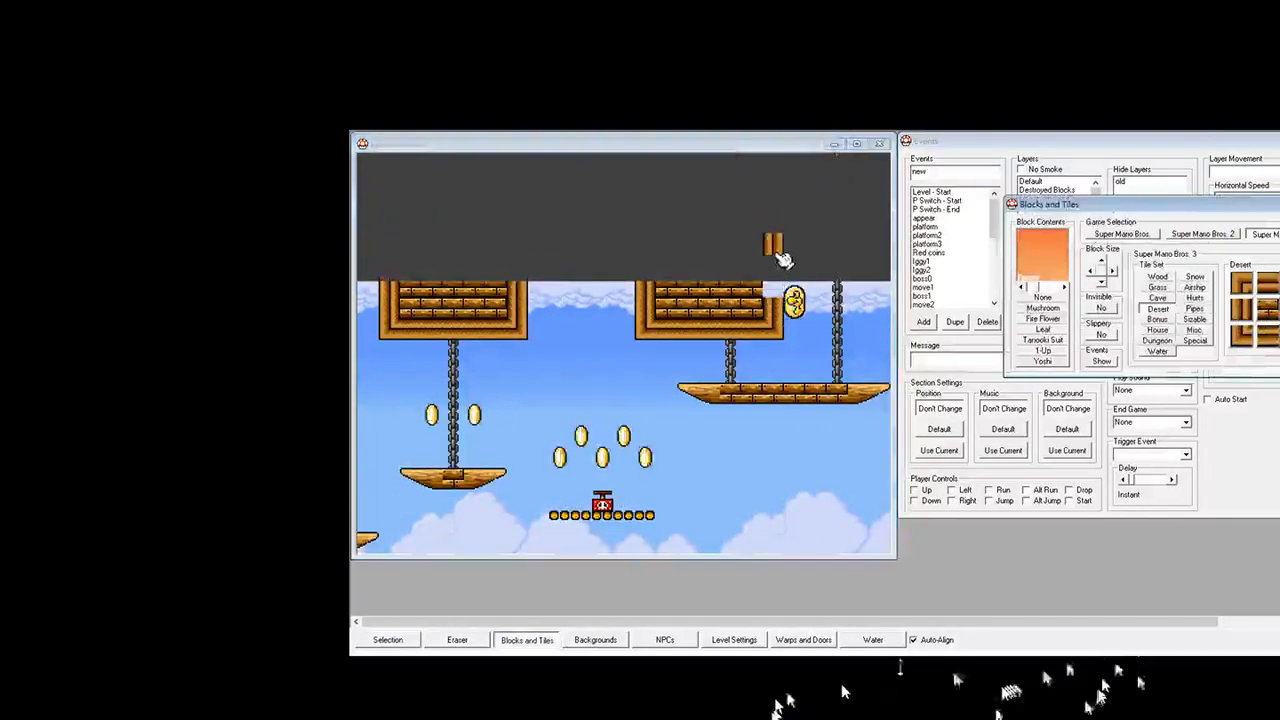
left_click(777, 266)
right_click(666, 294)
left_click(654, 286)
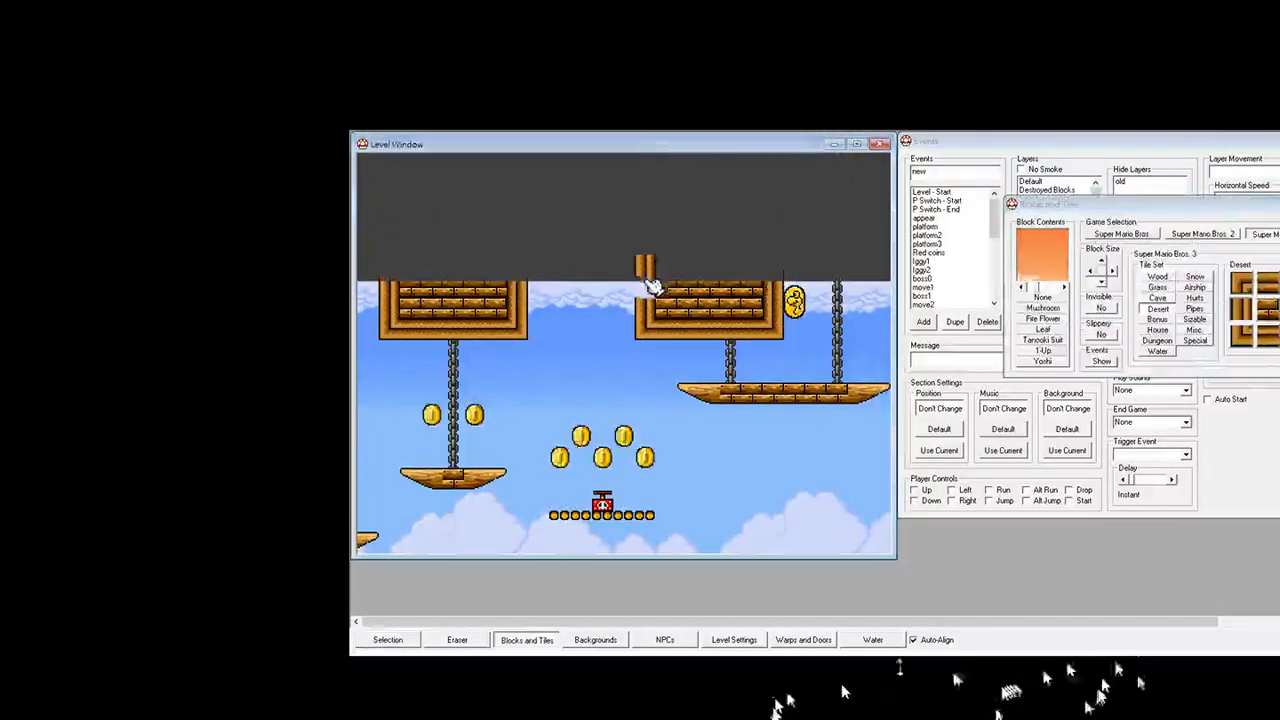
right_click(667, 290)
left_click_drag(668, 268, 752, 268)
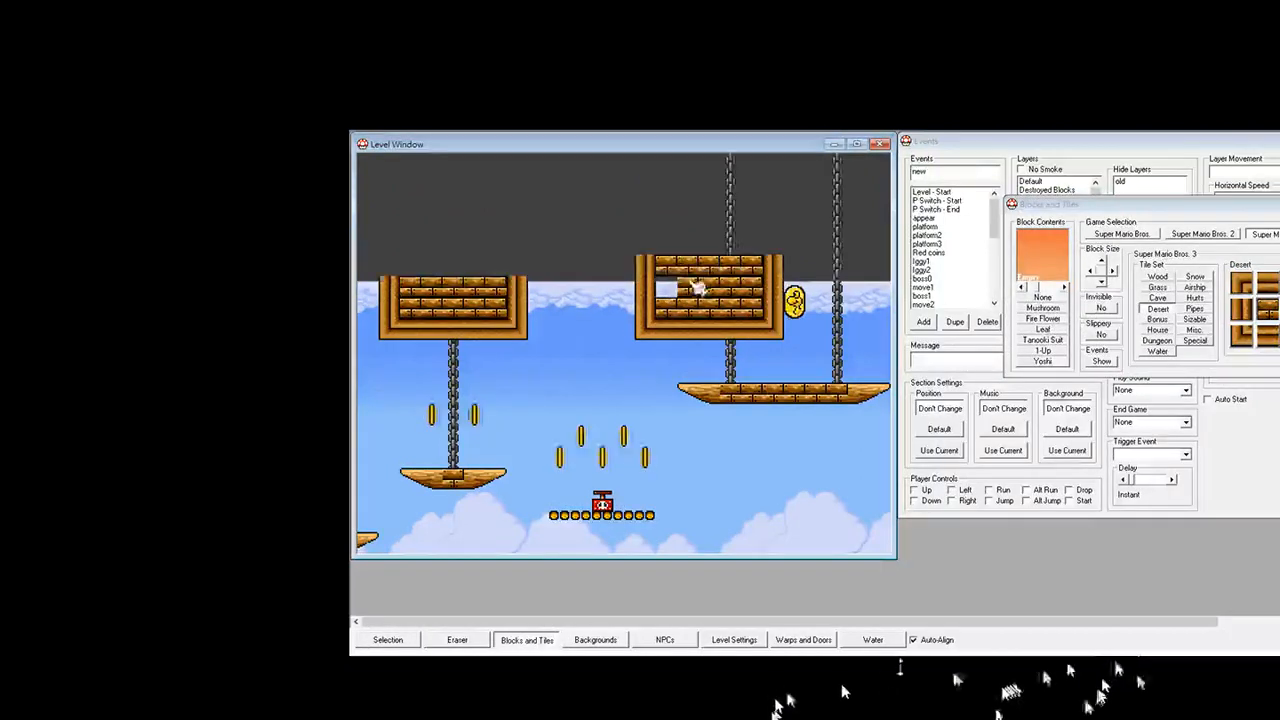
right_click(668, 291)
Step: Extend the wooden ceiling block above the third hanging platform upward by one row of border and plank tiles
key("Up")
key("Up")
key("Up")
key("Left")
key("Left")
key("Left")
right_click(590, 350)
left_click(583, 334)
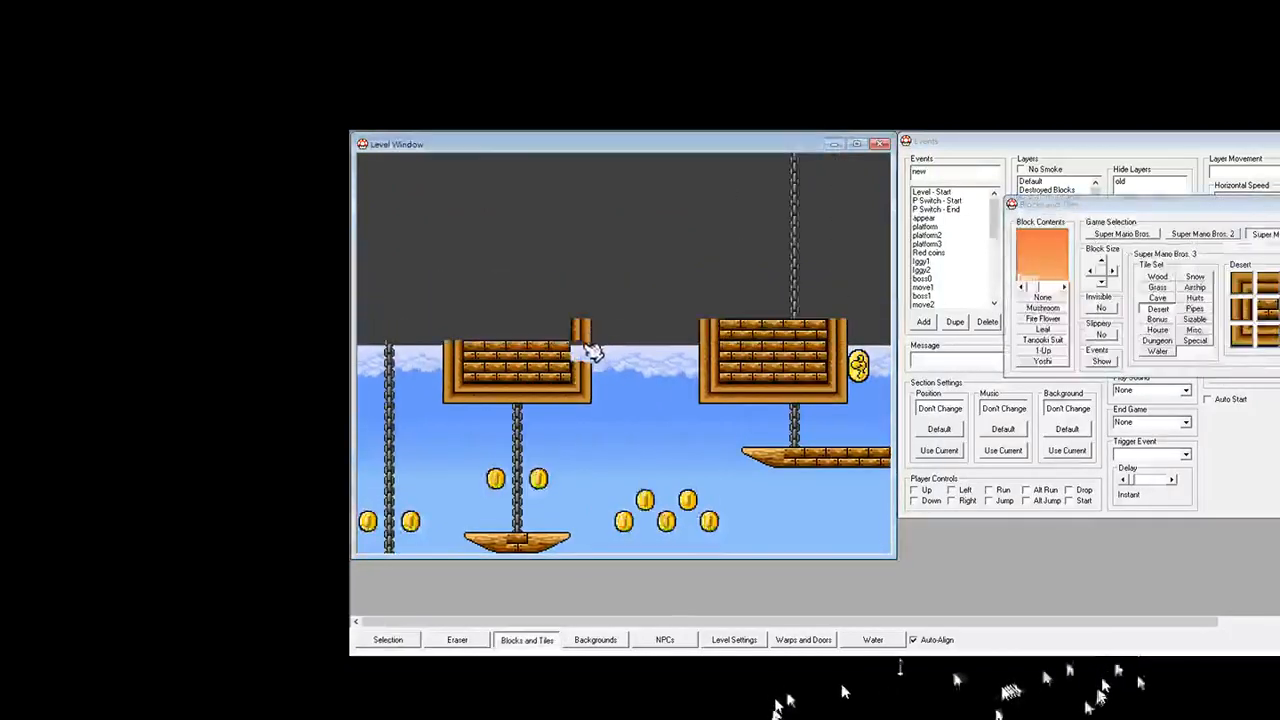
key("Left")
right_click(518, 359)
right_click(480, 355)
left_click(477, 335)
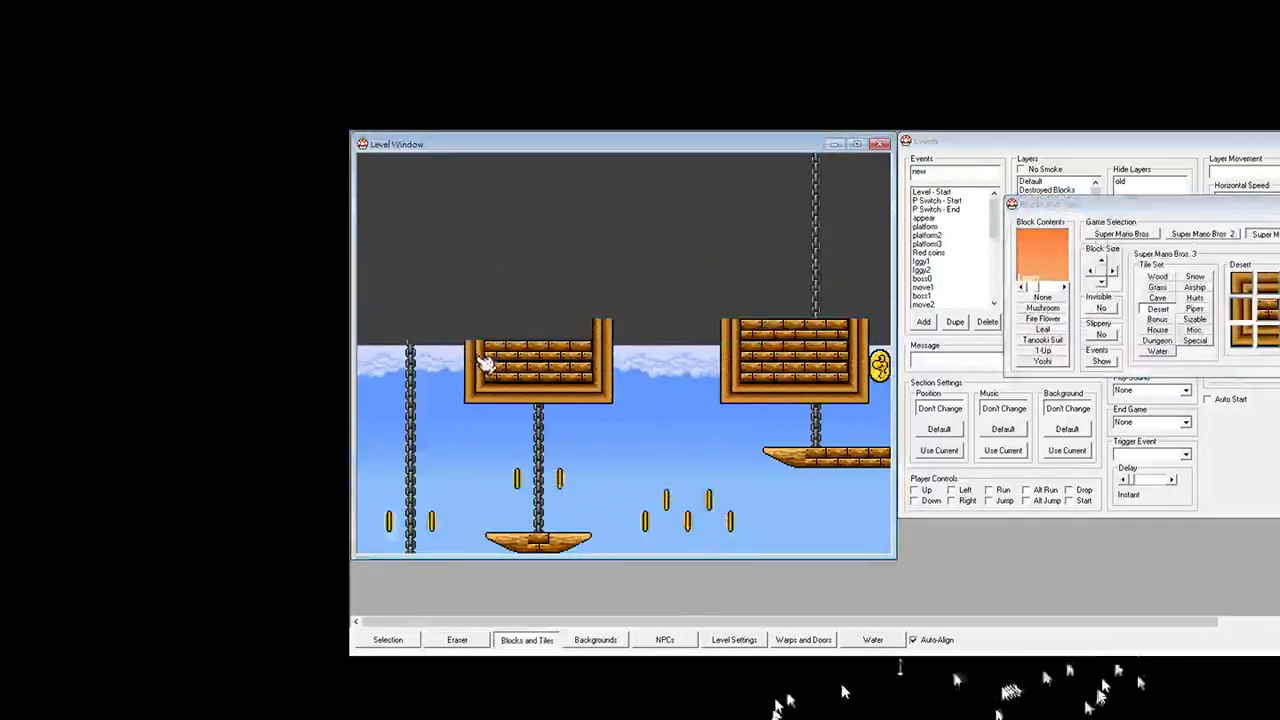
right_click(490, 352)
left_click(491, 352)
left_click_drag(536, 330, 503, 360)
right_click(511, 366)
Step: Extend both side borders of the ceiling block above the first hanging platform upward by one tile
key("Left")
key("Left")
key("Left")
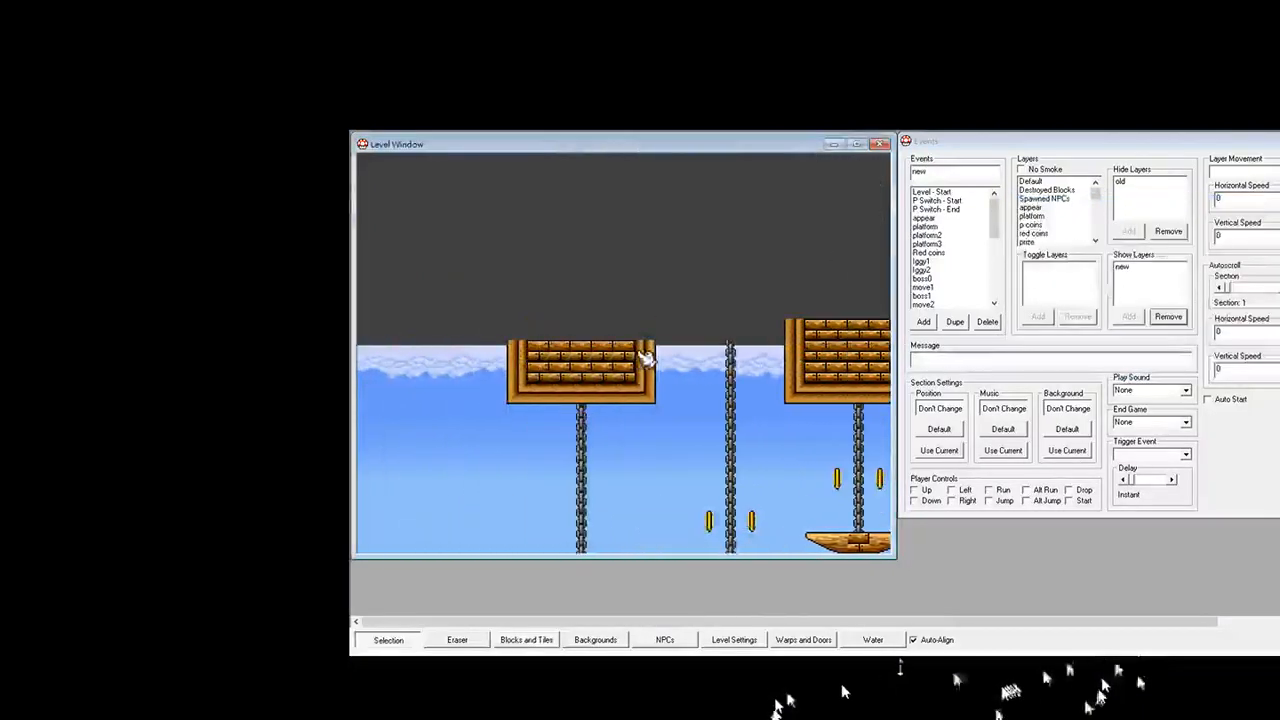
left_click(646, 353)
right_click(635, 357)
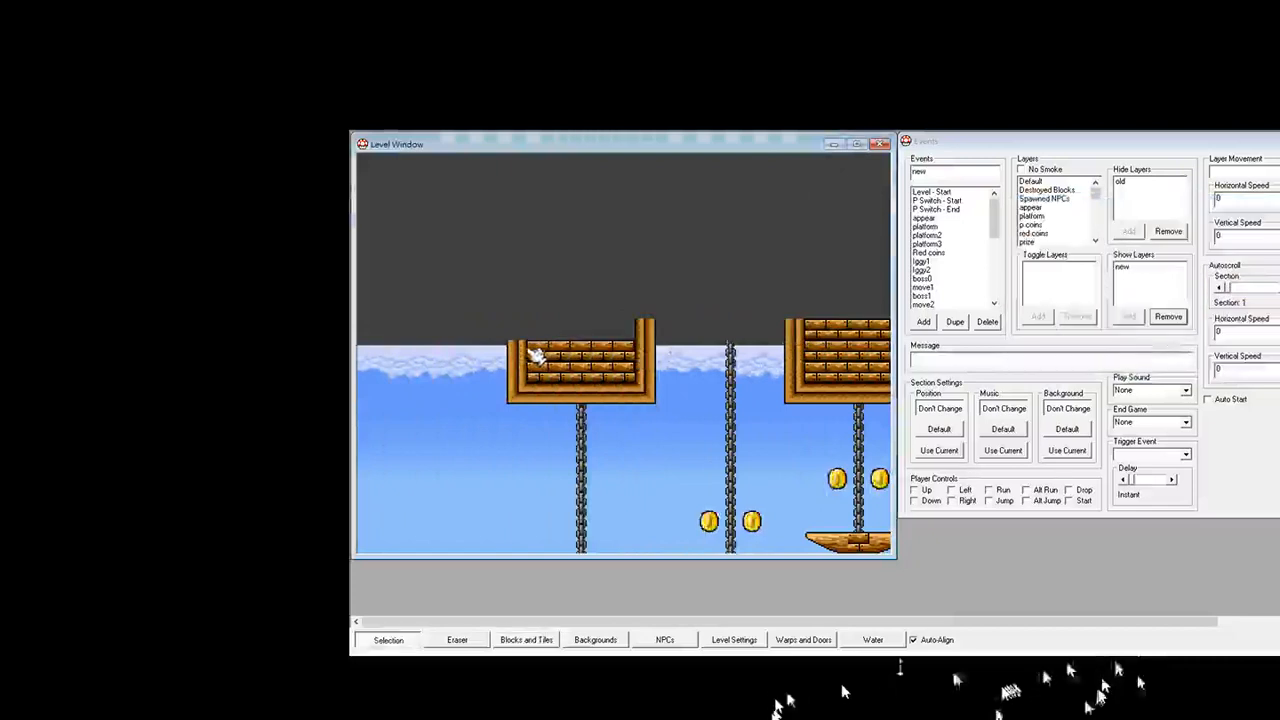
left_click(520, 335)
right_click(524, 348)
Step: Review the ceiling blocks, the coin group and the sea beneath the long hanging platform
key("Right")
key("Right")
key("Right")
key("Right")
key("Right")
key("Right")
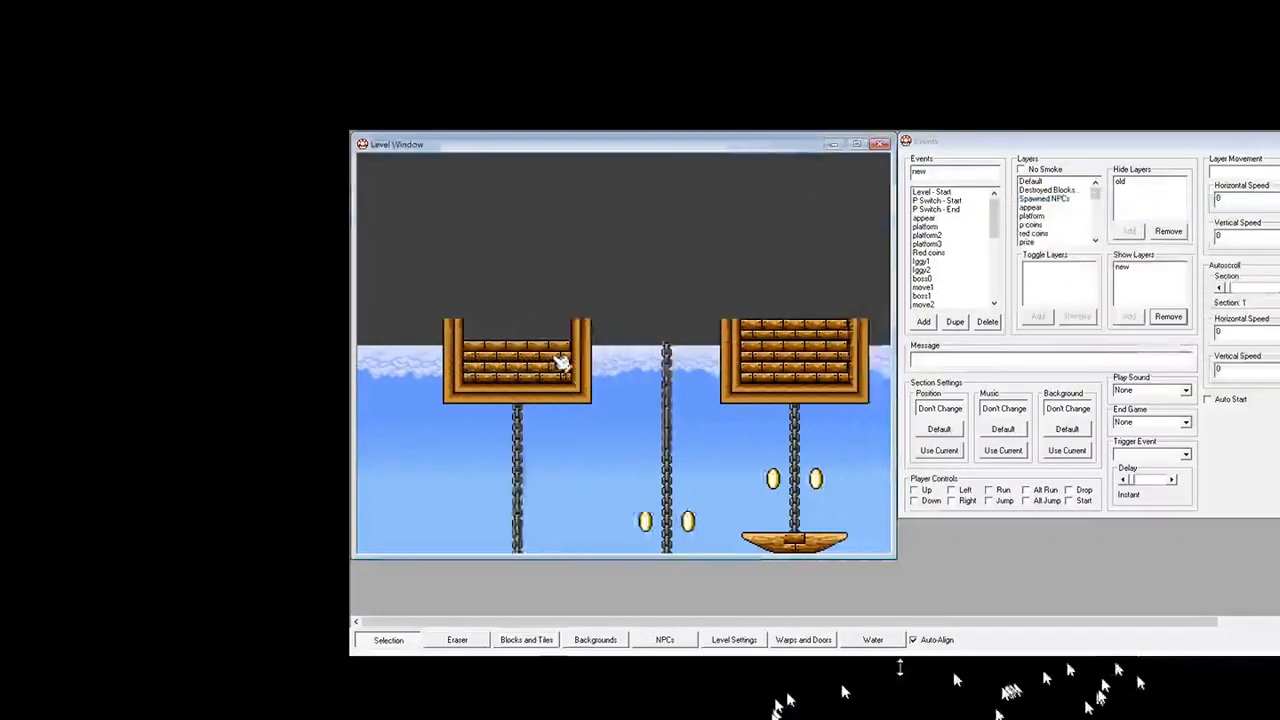
key("Right")
key("Right")
key("Right")
key("Right")
key("Right")
key("Right")
key("Right")
key("Right")
key("Down")
key("Down")
key("Down")
key("Down")
key("Down")
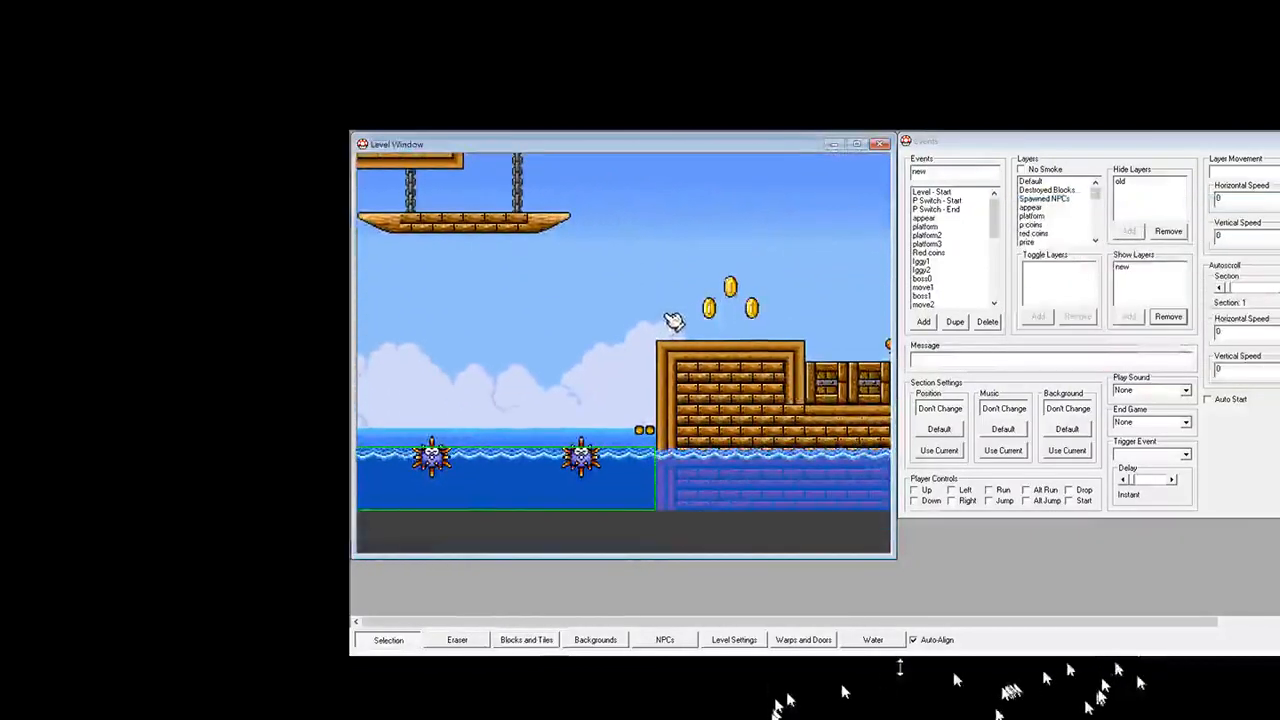
key("Left")
key("Left")
key("Left")
key("Left")
key("Left")
key("Left")
key("Left")
key("Left")
key("Left")
key("Up")
key("Up")
key("Up")
key("Up")
key("Up")
key("Up")
key("Up")
key("Up")
key("Up")
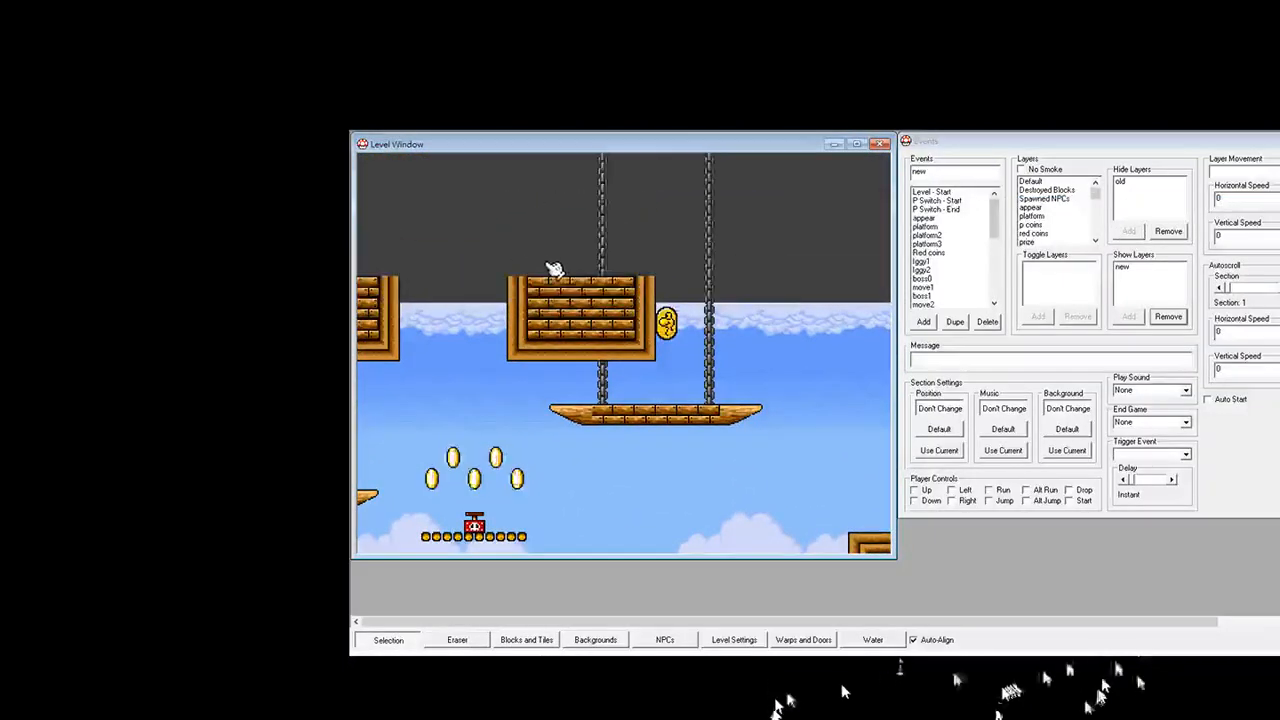
key("Right")
key("Right")
key("Right")
key("Right")
key("Right")
key("Right")
key("Right")
key("Right")
key("Right")
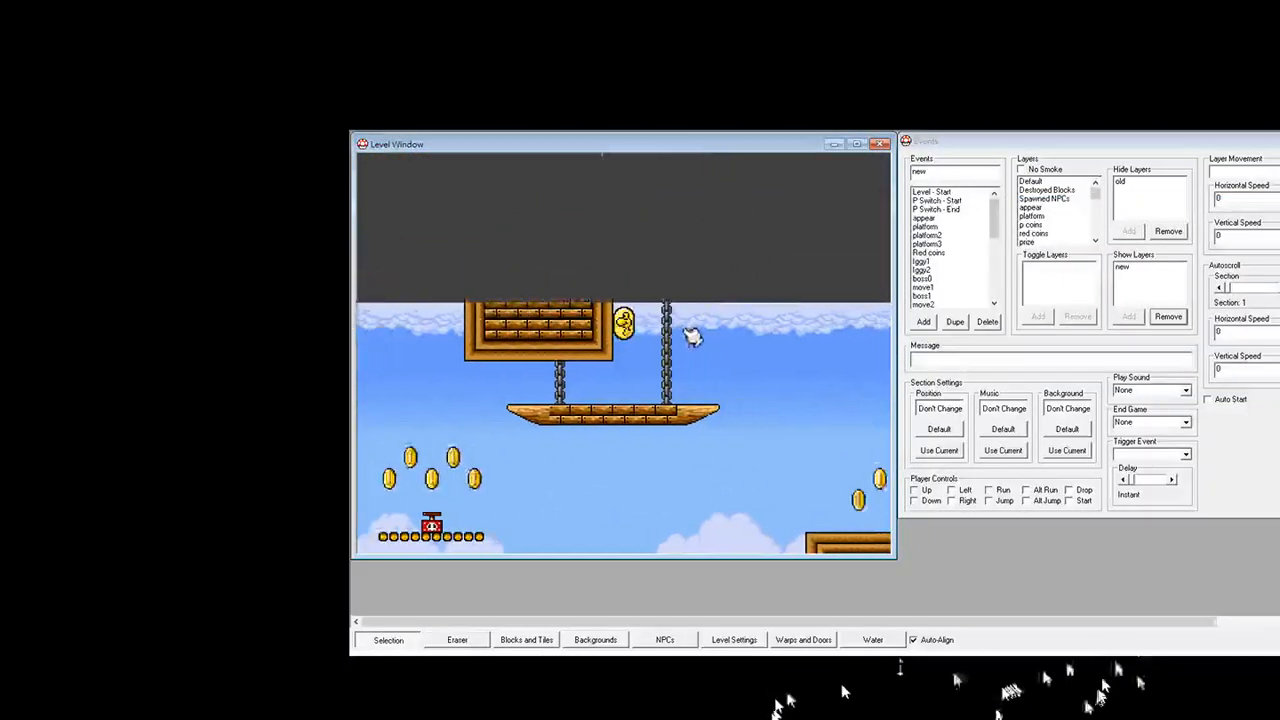
Step: Examine the wooden ship beyond the hanging platforms and the black-tiled section with the rail and pipe
key("Down")
key("Down")
key("Down")
key("Right")
key("Right")
key("Right")
key("Right")
key("Right")
key("Right")
key("Right")
key("Right")
key("Right")
key("Right")
key("Right")
key("Right")
key("Down")
key("Down")
key("Down")
key("Down")
key("Up")
key("Up")
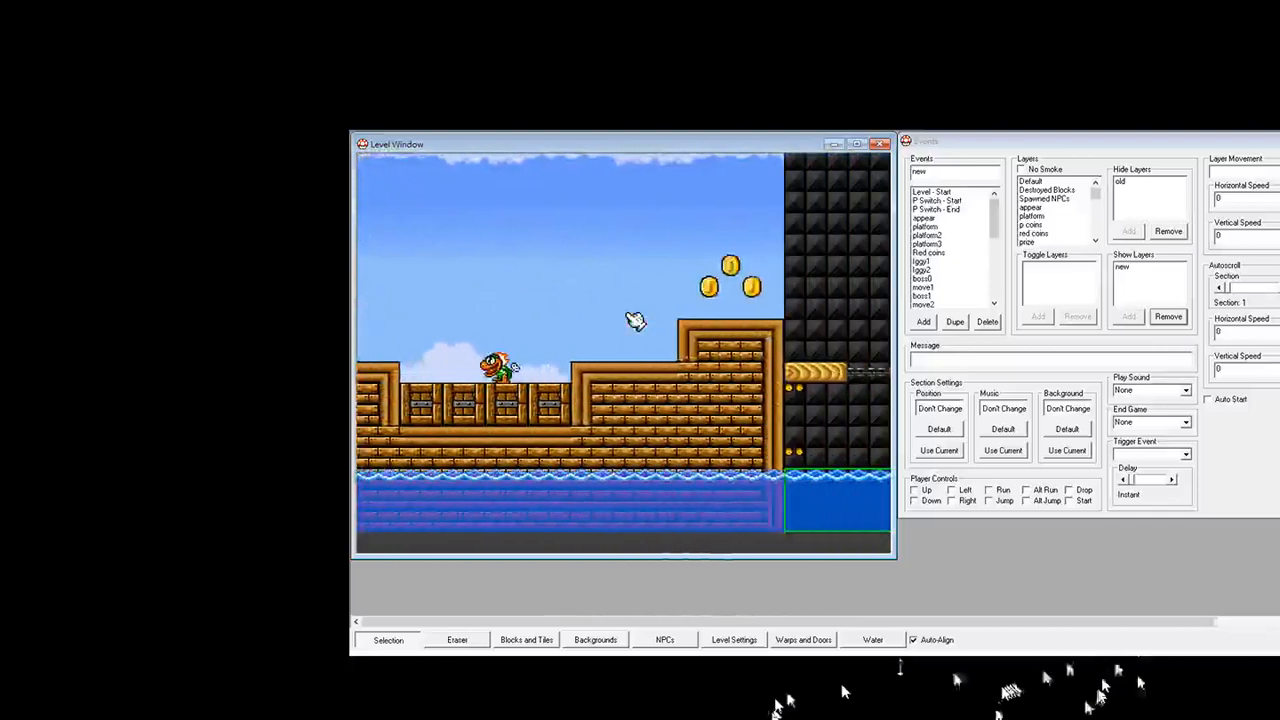
key("Right")
key("Right")
key("Right")
key("Right")
key("Right")
key("Right")
key("Right")
key("Right")
key("Right")
key("Up")
key("Up")
key("Up")
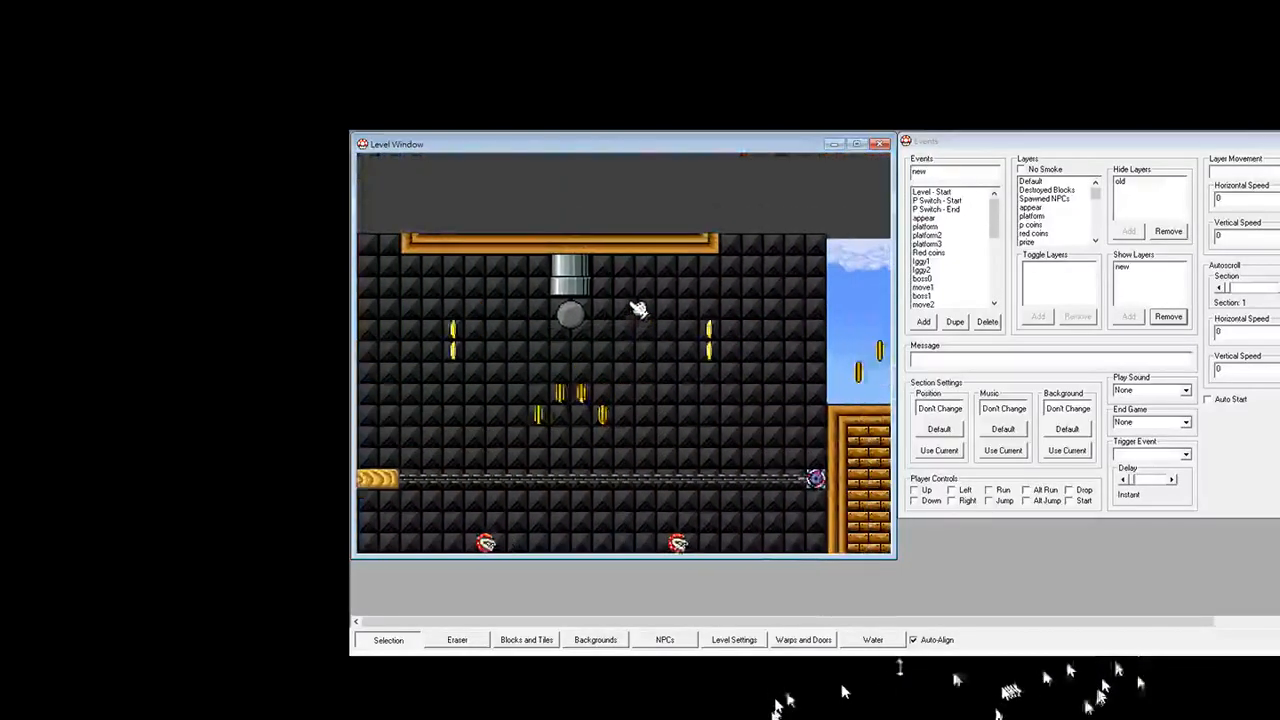
Step: Erase the black background tiles beside the far wooden ship, cutting through the rail and down below it
left_click(458, 640)
left_click_drag(774, 245, 732, 244)
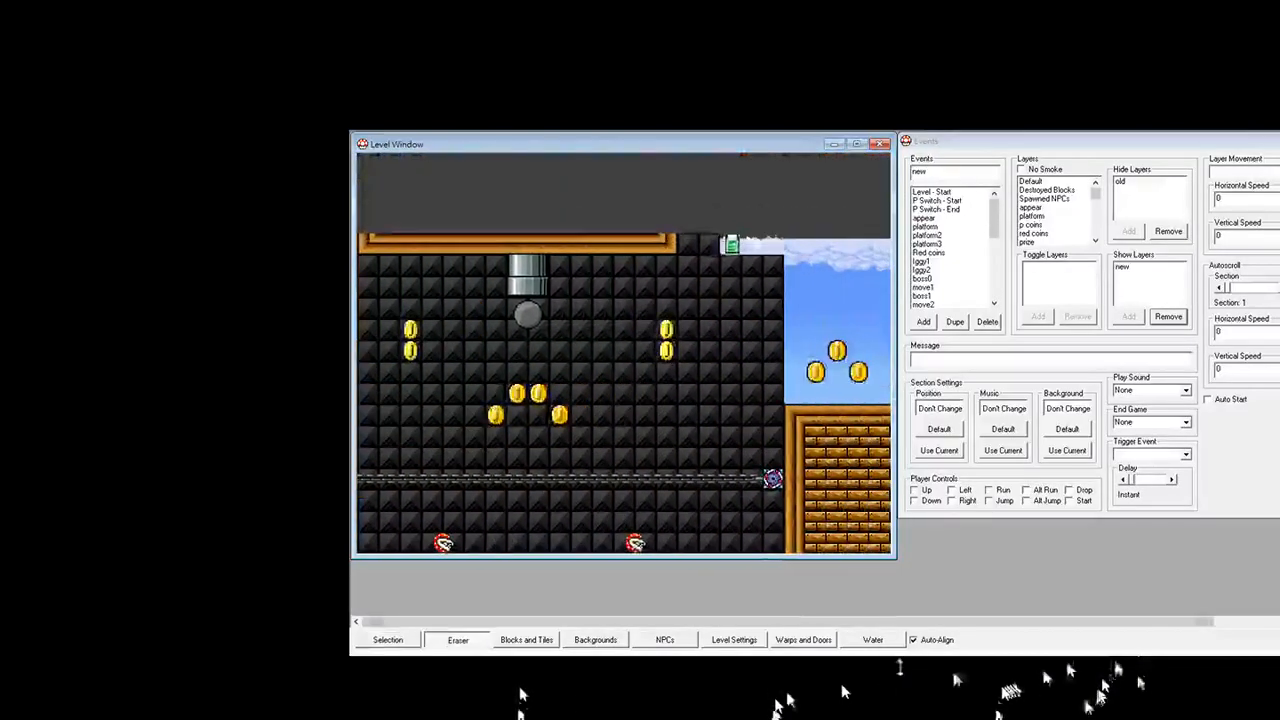
mouse_move(752, 332)
left_mouse_down()
mouse_move(768, 299)
mouse_move(729, 372)
left_mouse_up()
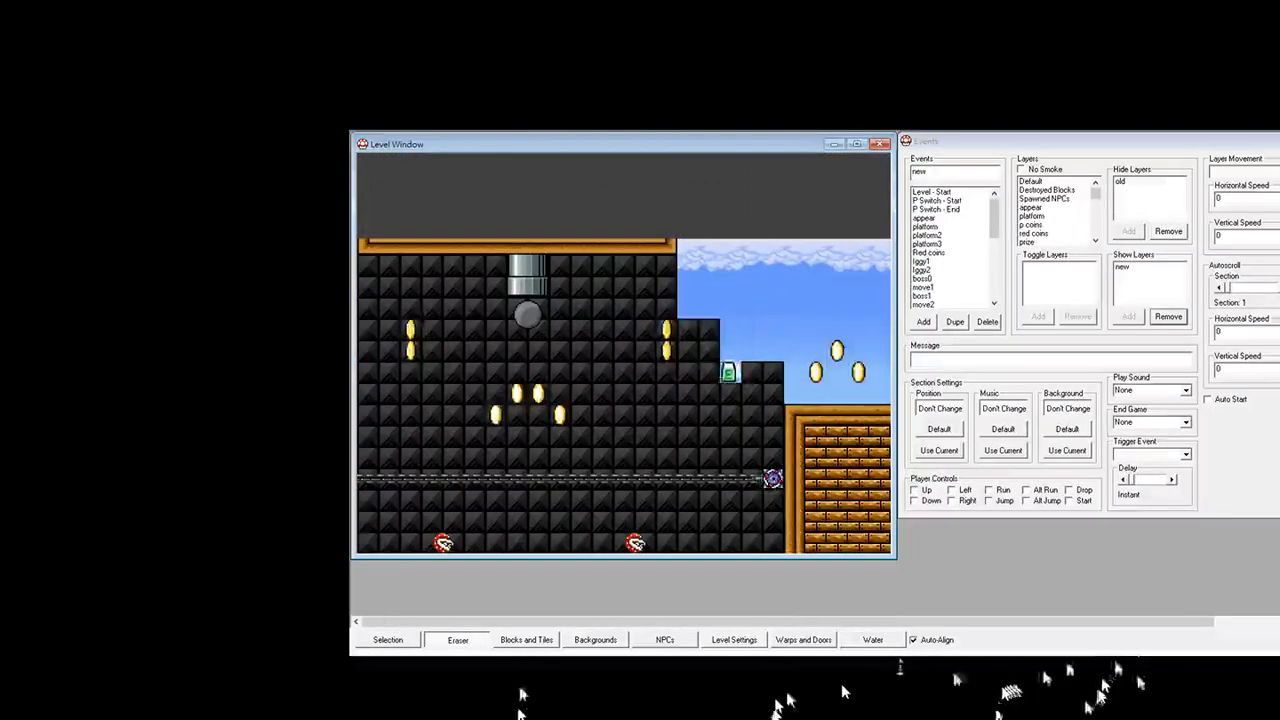
key("Down")
key("Down")
key("Down")
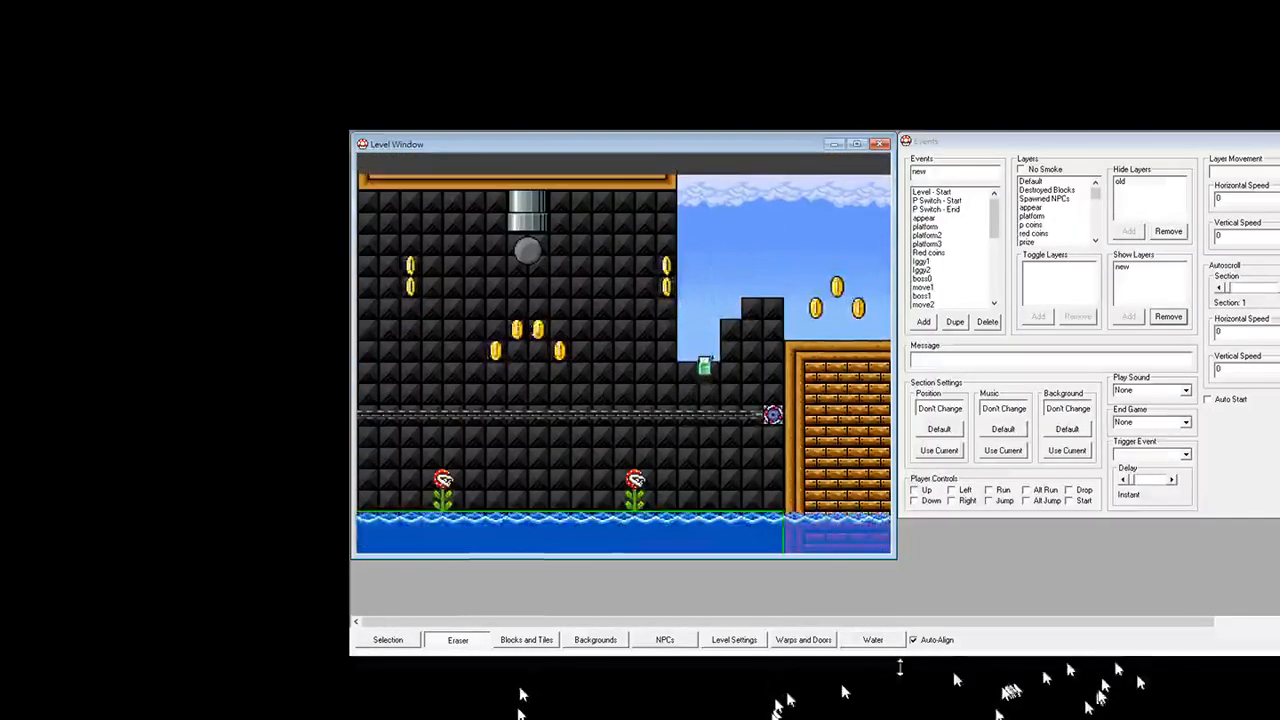
left_click(697, 425)
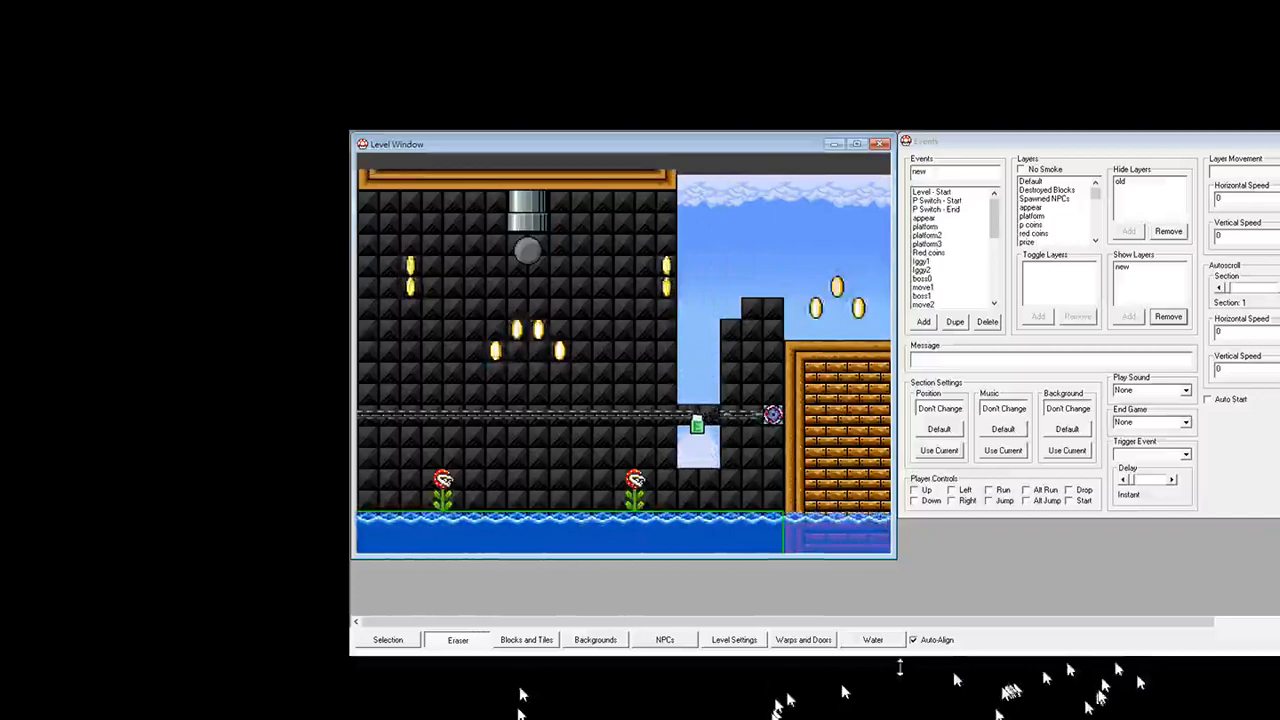
left_click(695, 422)
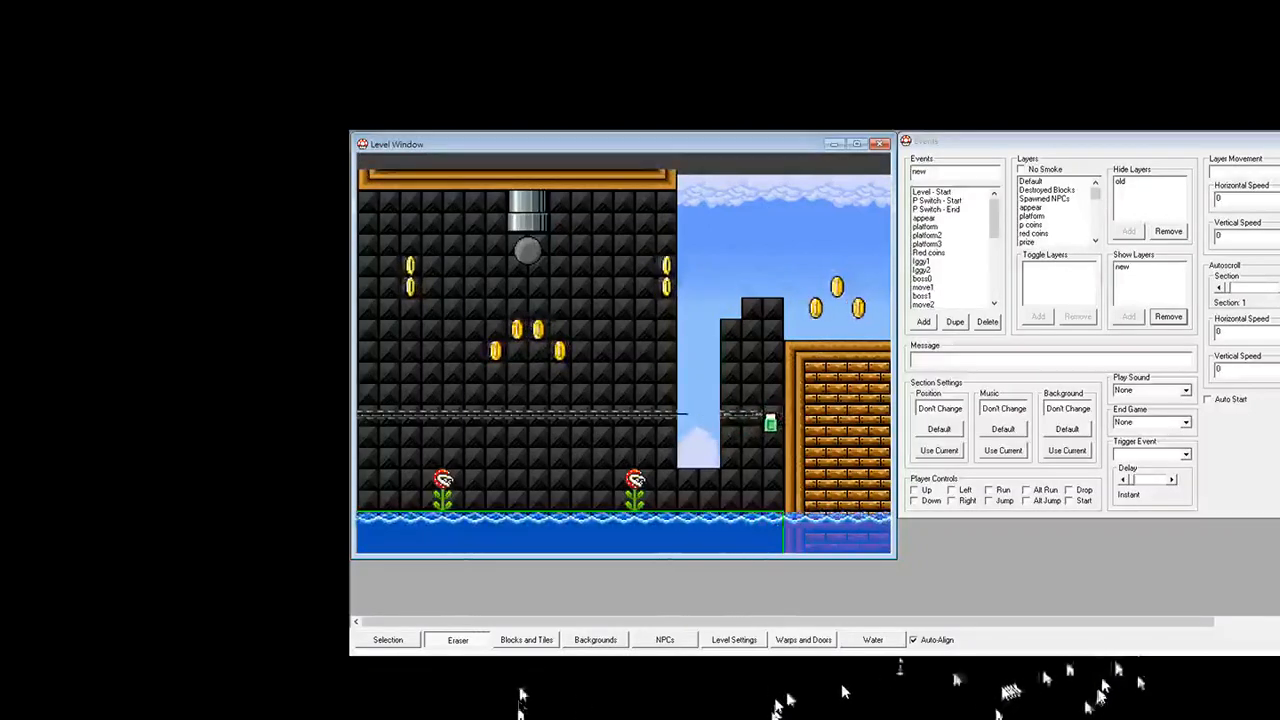
Step: Erase the horizontal rail with its end wheel and wooden platform, along with the black tiles behind it
left_click(770, 423)
key("Left")
key("Left")
key("Left")
key("Right")
key("Left")
key("Left")
key("Left")
key("Left")
key("Left")
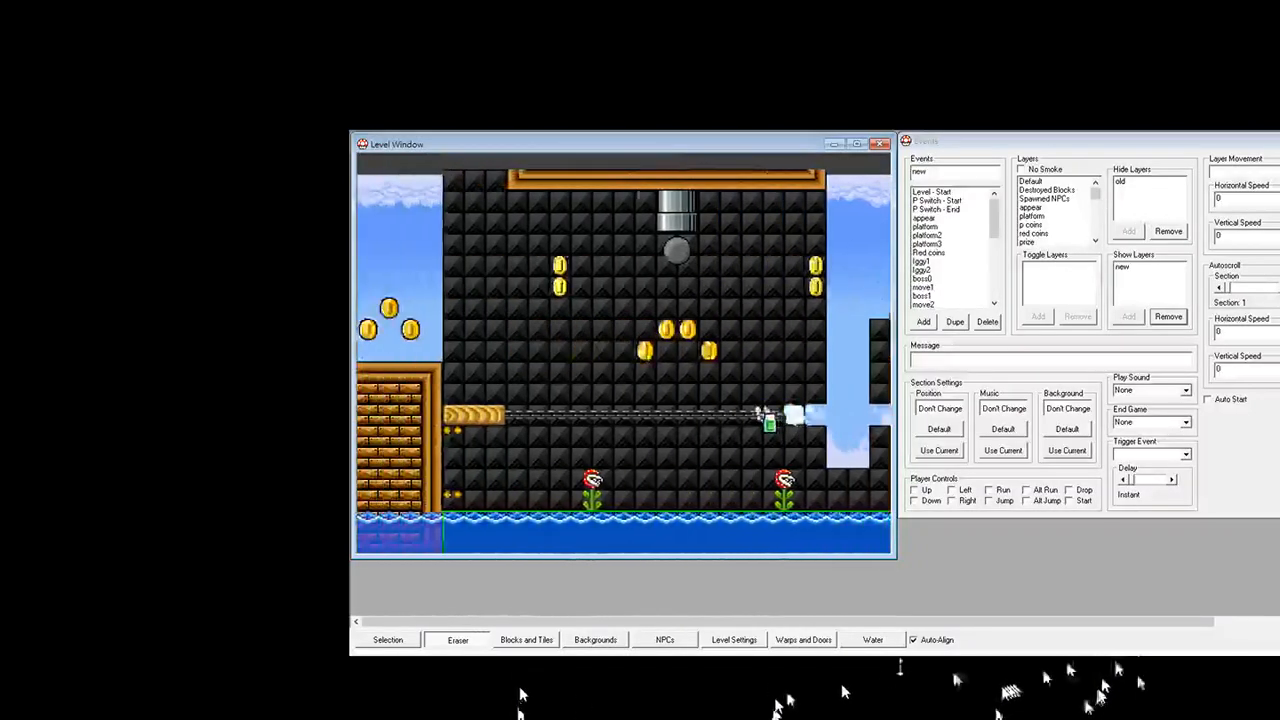
left_click(770, 423)
key("Left")
key("Left")
key("Left")
key("Left")
key("Right")
key("Right")
key("Left")
key("Left")
key("Left")
key("Left")
key("Left")
key("Left")
key("Left")
left_click(736, 425)
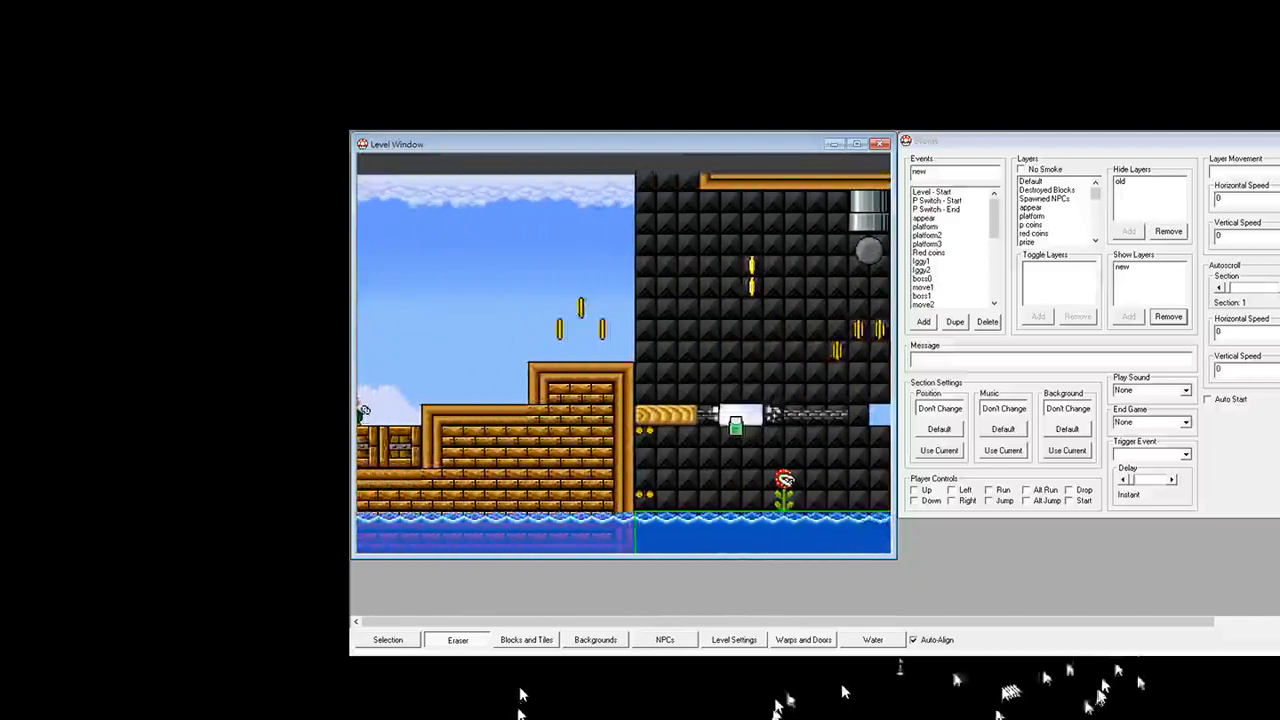
mouse_move(735, 425)
left_mouse_down()
mouse_move(651, 420)
mouse_move(851, 420)
left_mouse_up()
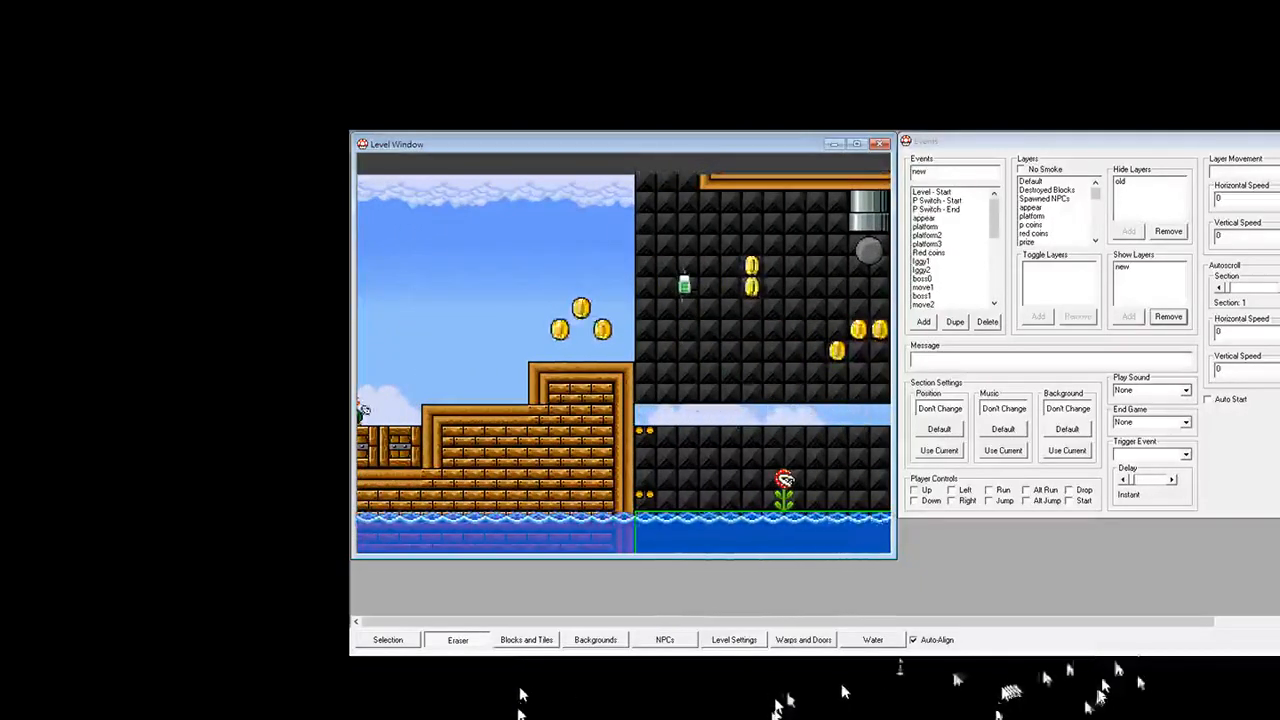
Step: Erase the black tiles at the section's upper left edge and beneath the wooden ceiling up to the pipe
mouse_move(686, 245)
left_mouse_down()
mouse_move(666, 400)
mouse_move(649, 360)
mouse_move(661, 293)
left_mouse_up()
key("Up")
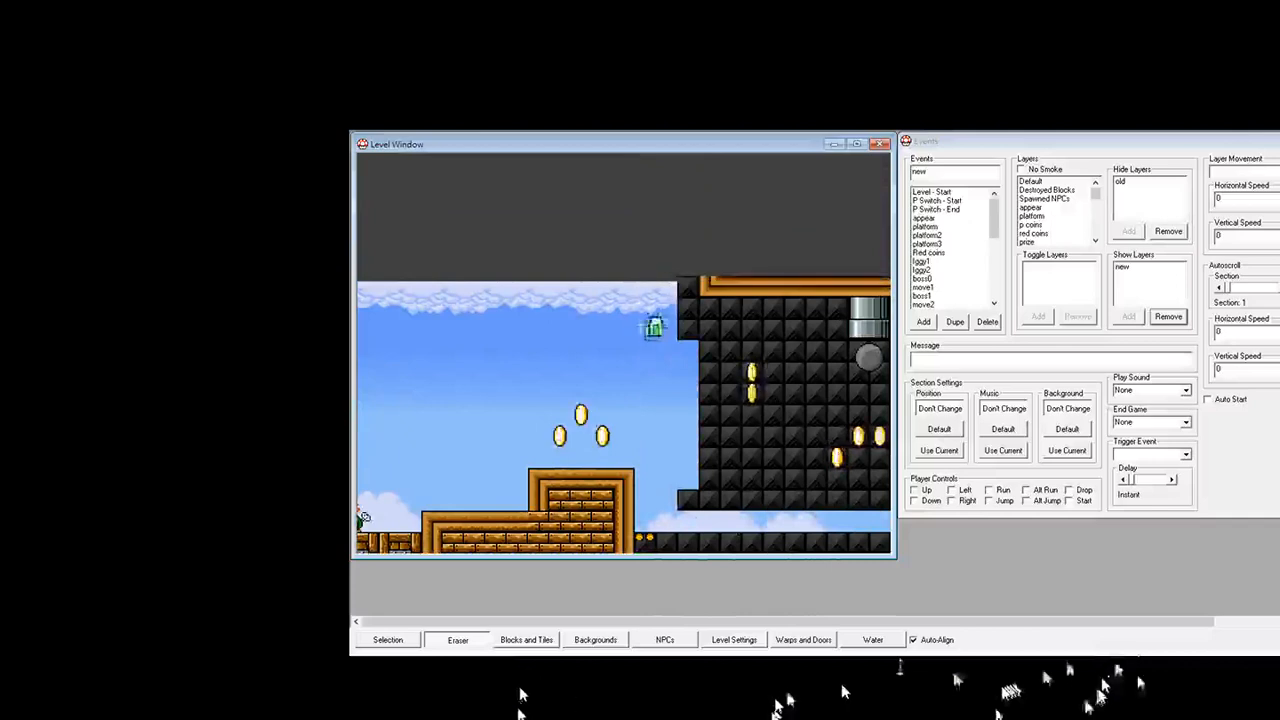
key("Right")
key("Right")
key("Right")
key("Right")
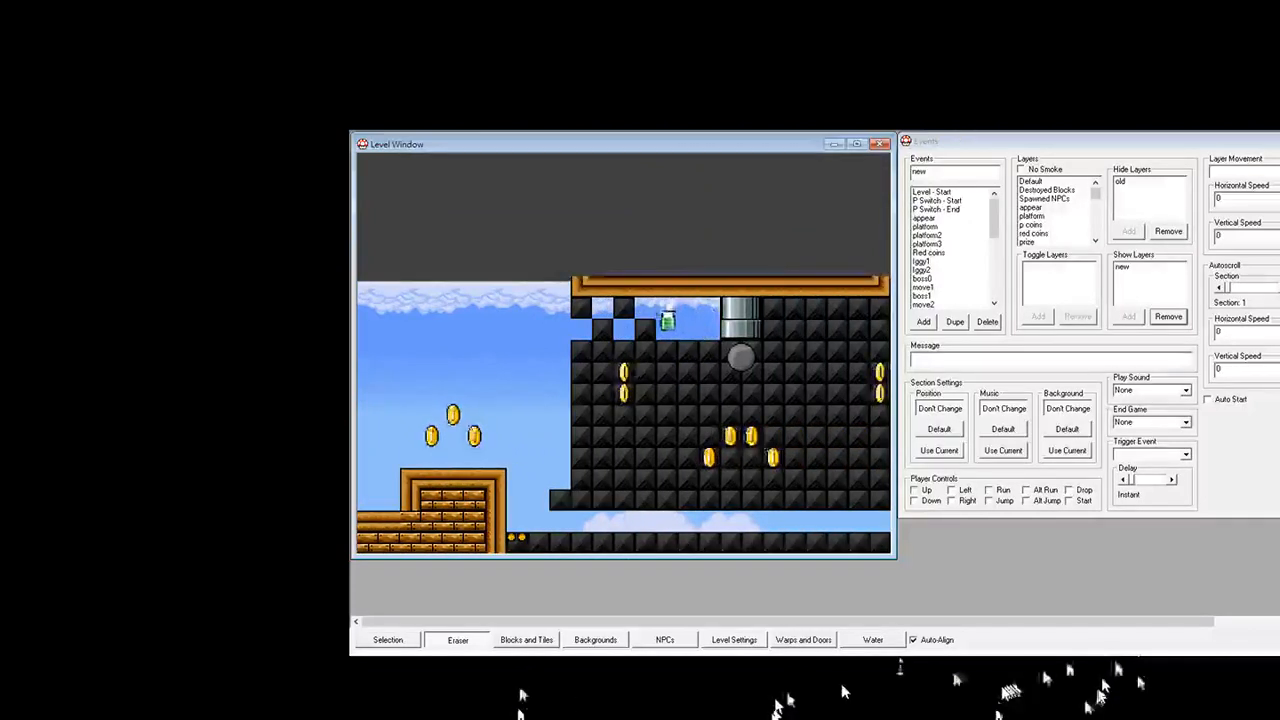
left_click(648, 334)
Step: Erase the lower black tiles, water and first piranha plant beside the near ship, plus tiles around the pipe
key("Down")
key("Down")
key("Down")
key("Down")
key("Down")
key("Down")
key("Down")
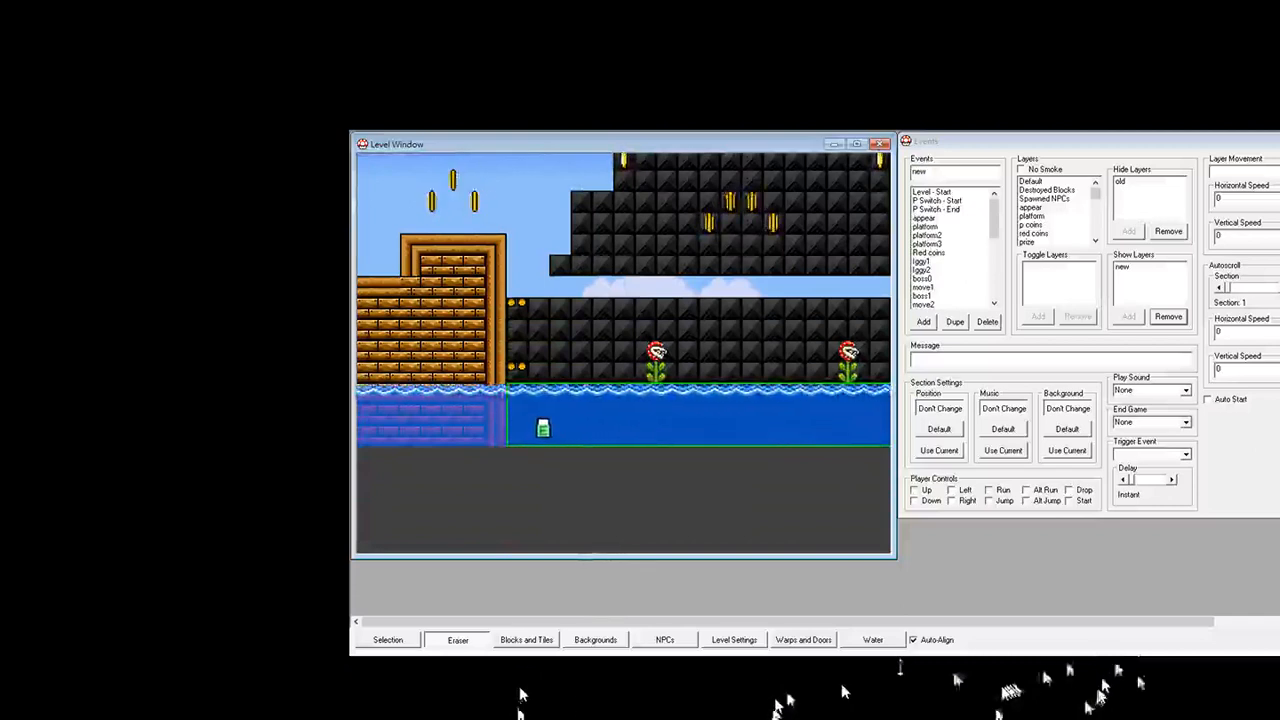
mouse_move(557, 310)
left_mouse_down()
mouse_move(526, 326)
mouse_move(535, 435)
mouse_move(560, 340)
mouse_move(574, 340)
mouse_move(574, 409)
mouse_move(644, 420)
mouse_move(666, 485)
mouse_move(668, 396)
mouse_move(615, 450)
left_mouse_up()
key("Up")
key("Up")
key("Right")
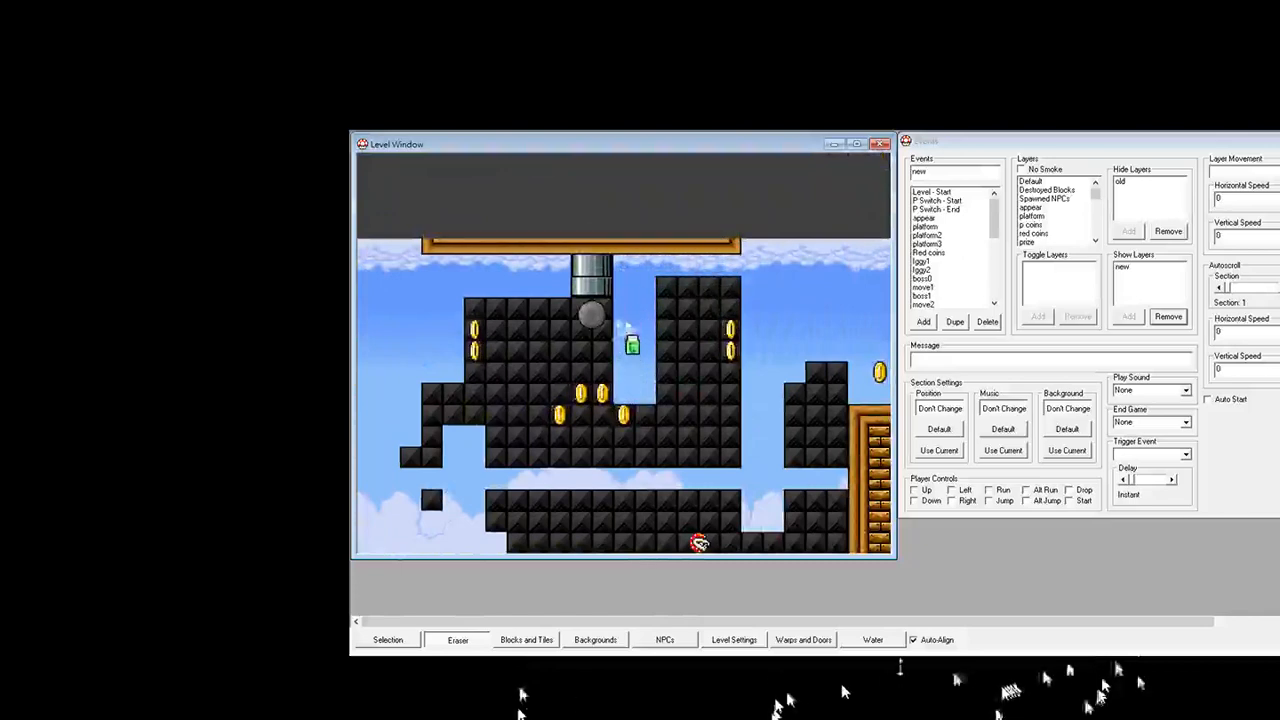
Step: Replace the ball beneath the pipe with a downward projectile ball generator beside the pipe, using a 5-second delay
left_click(601, 319)
right_click(630, 279)
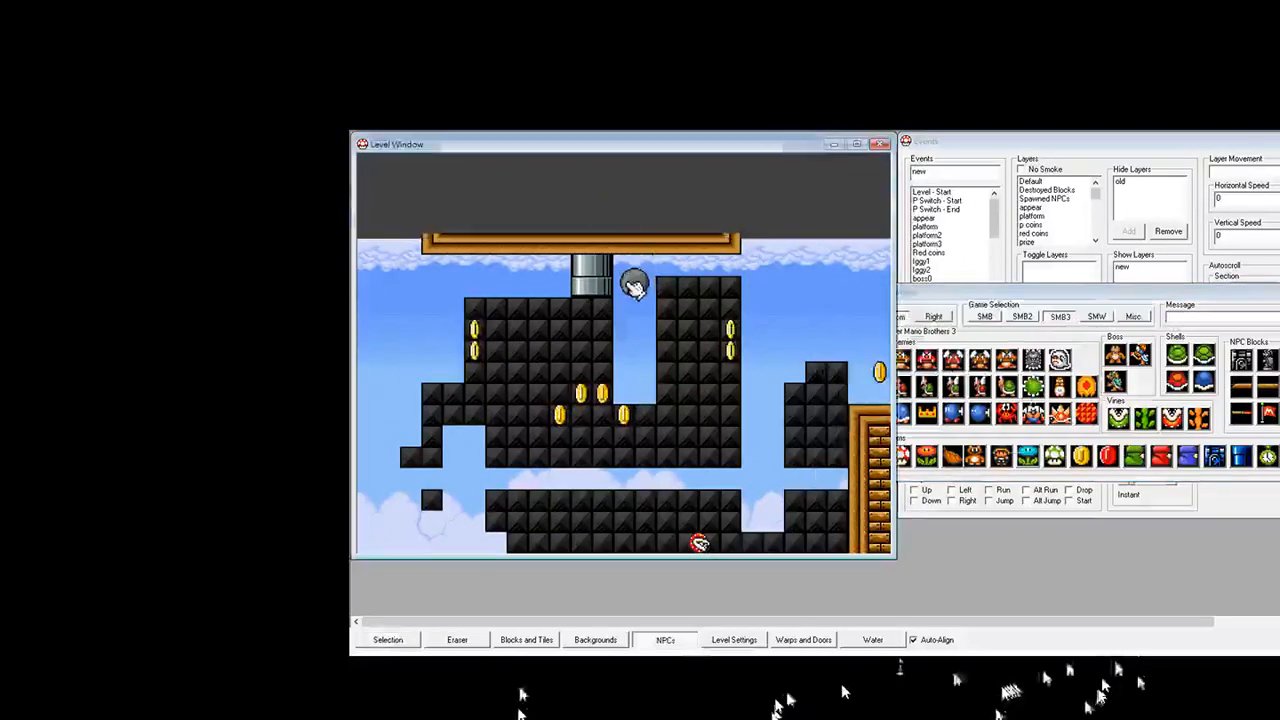
left_click(665, 640)
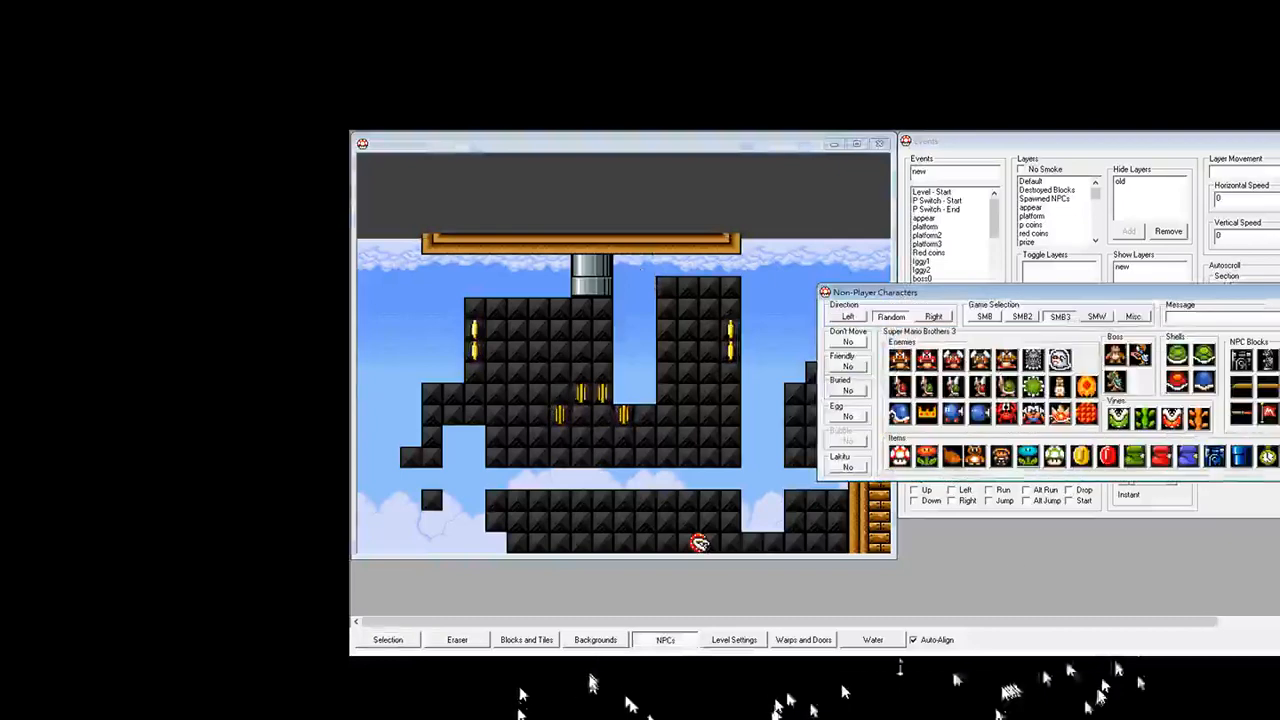
left_click_drag(960, 306, 809, 210)
left_click(1273, 234)
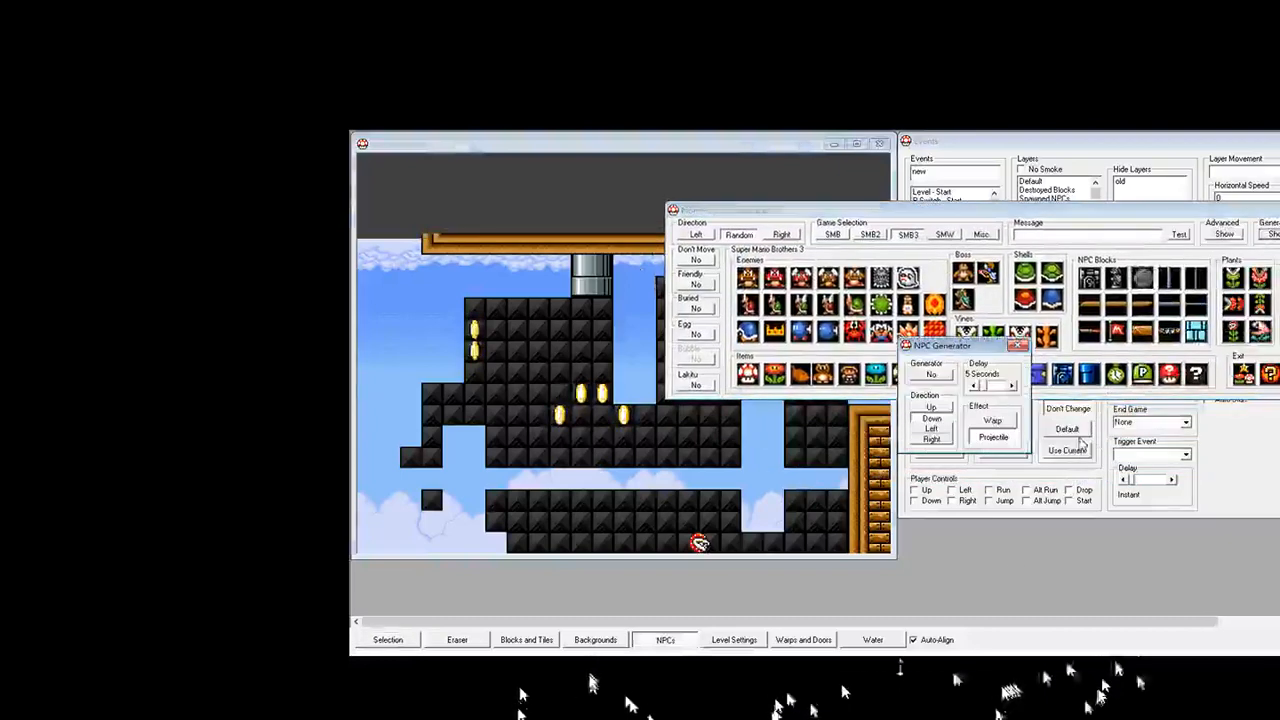
left_click(931, 375)
left_click(635, 284)
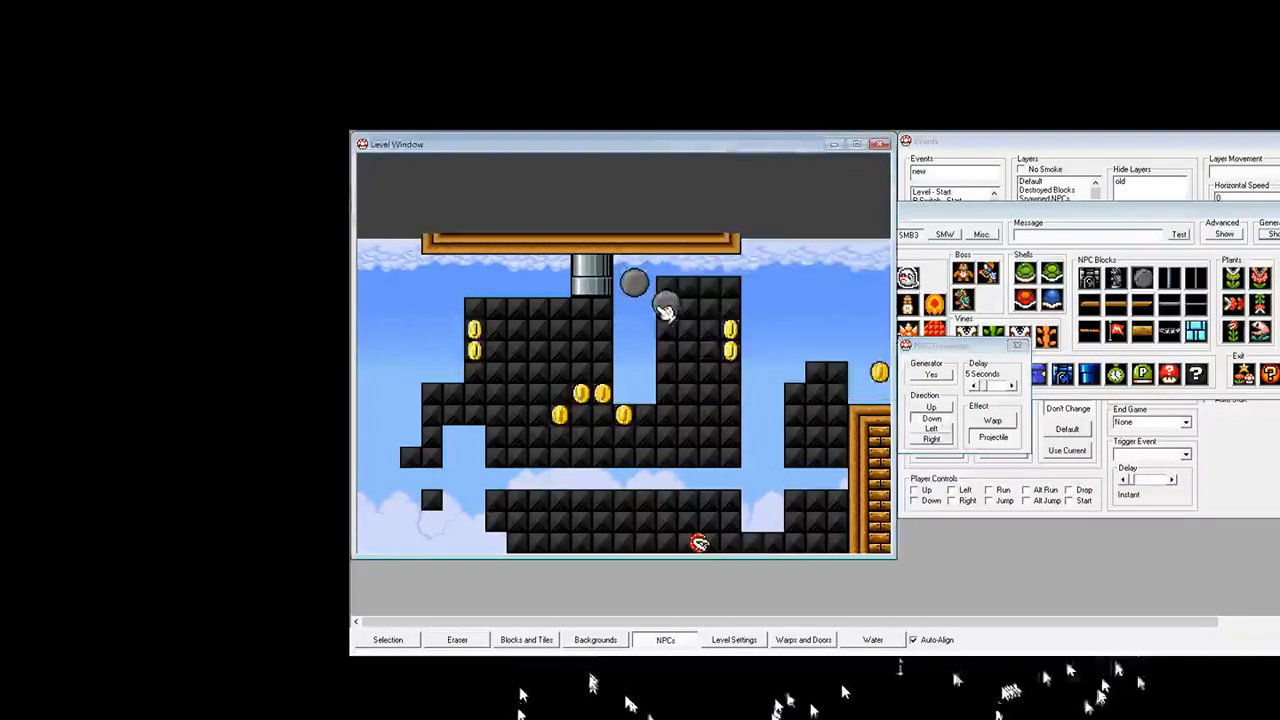
right_click(665, 312)
Step: Erase the remaining group of black tiles next to the far ship, above the former rail
left_click(457, 640)
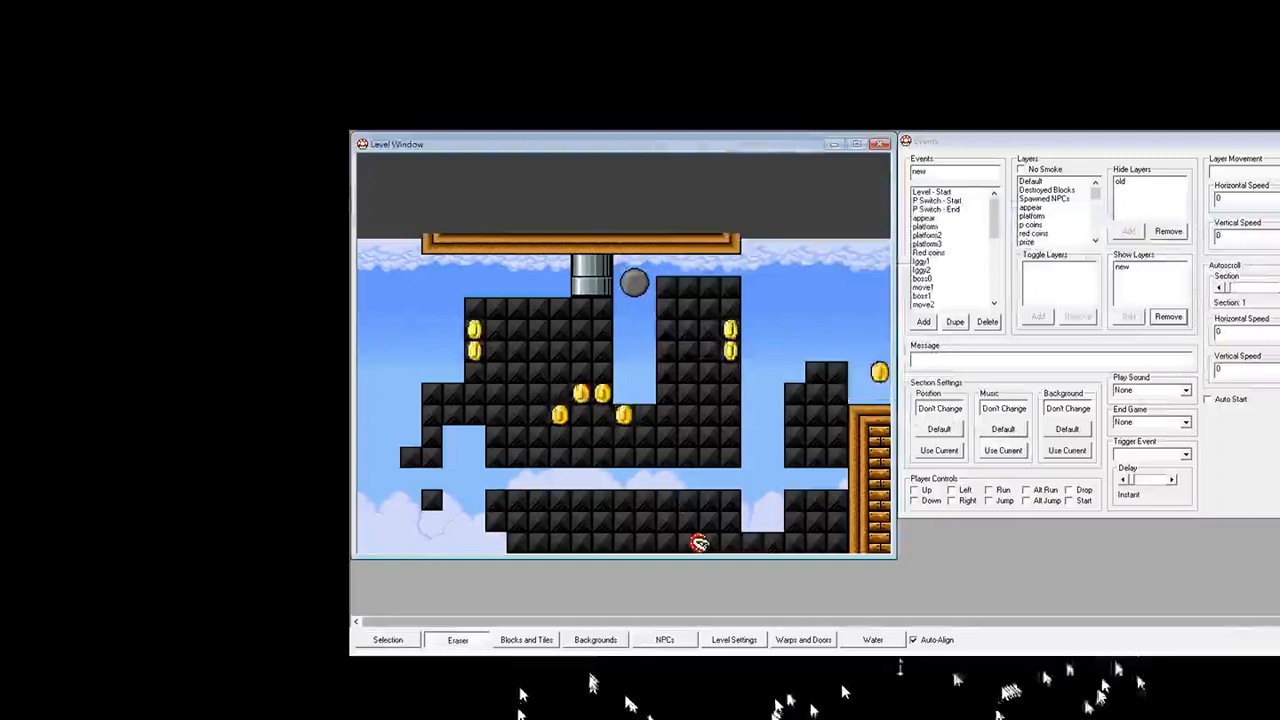
key("Right")
key("Right")
key("Right")
key("Down")
key("Down")
left_click_drag(759, 330, 761, 365)
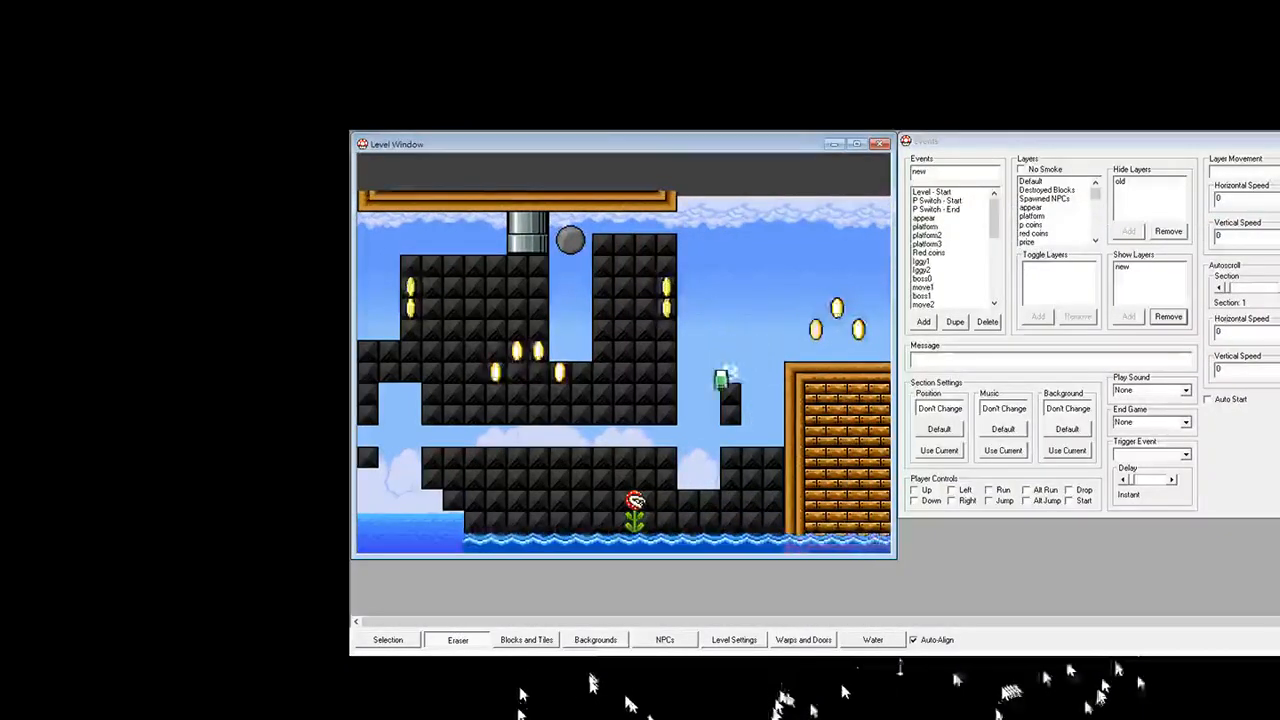
Step: Erase the lower black tiles, the remaining piranha plant and the water between the two ships
key("Down")
key("Down")
key("Down")
mouse_move(767, 430)
left_mouse_down()
mouse_move(729, 391)
mouse_move(723, 443)
mouse_move(694, 409)
mouse_move(667, 313)
mouse_move(626, 380)
mouse_move(585, 412)
mouse_move(600, 315)
mouse_move(563, 331)
mouse_move(554, 303)
mouse_move(523, 337)
mouse_move(492, 345)
mouse_move(489, 306)
mouse_move(449, 354)
left_mouse_up()
Step: Erase the remaining black tiles and all the coins below the pipe between the two ships
key("Right")
key("Right")
key("Right")
key("Right")
key("Right")
key("Right")
key("Right")
key("Right")
key("Right")
key("Right")
key("Right")
key("Right")
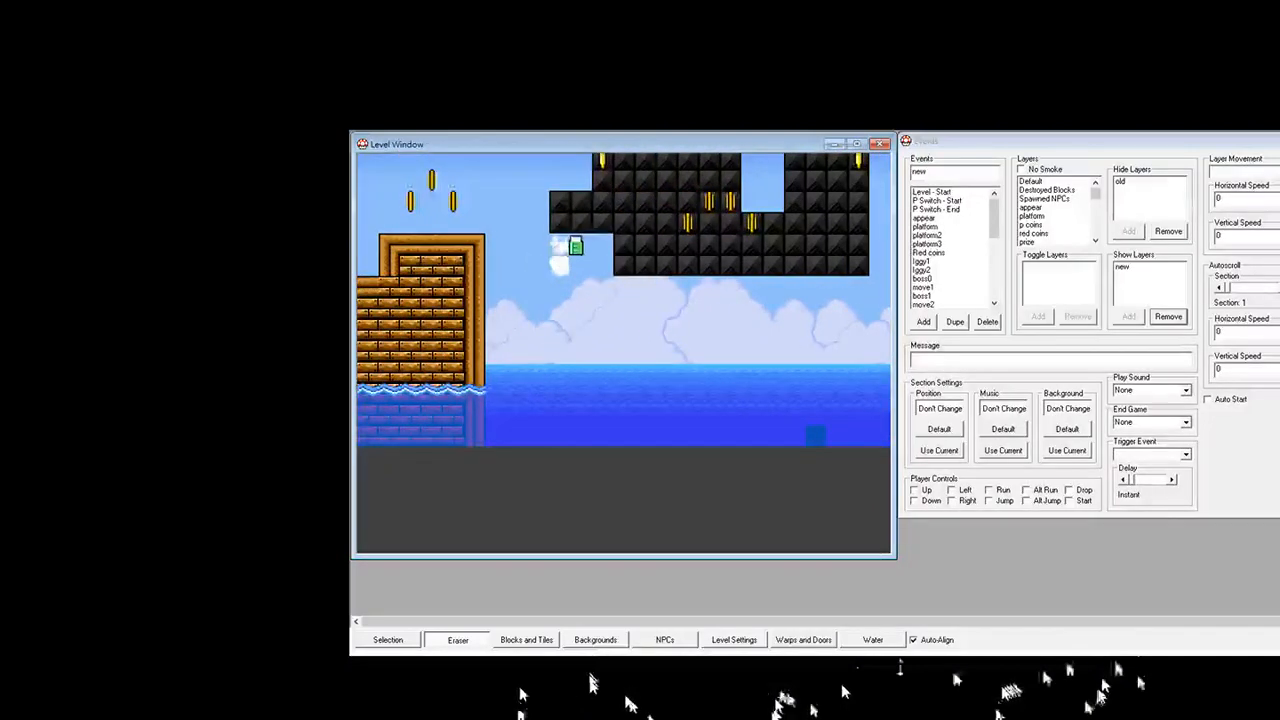
key("Up")
key("Up")
key("Up")
key("Up")
mouse_move(591, 233)
left_mouse_down()
mouse_move(600, 289)
mouse_move(629, 257)
mouse_move(597, 258)
mouse_move(663, 200)
mouse_move(686, 249)
mouse_move(726, 209)
mouse_move(740, 367)
mouse_move(626, 234)
mouse_move(660, 340)
mouse_move(706, 312)
left_mouse_up()
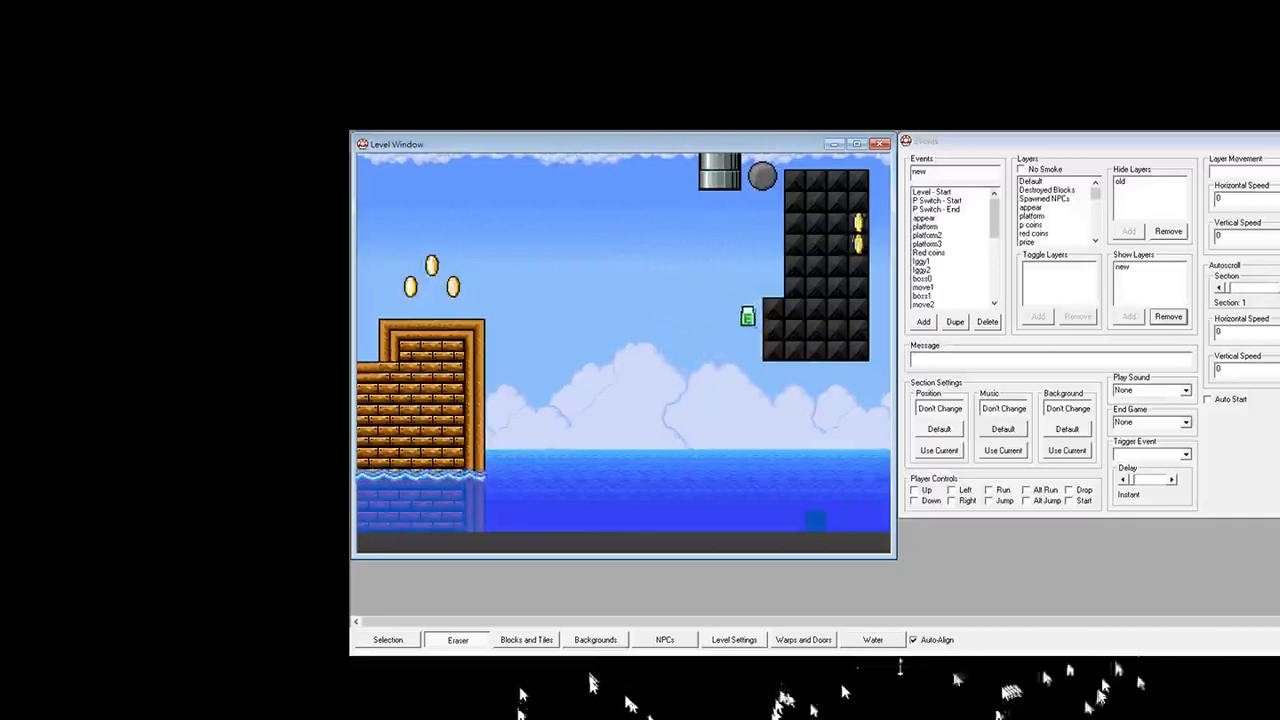
key("Right")
mouse_move(720, 220)
left_mouse_down()
mouse_move(729, 298)
mouse_move(689, 181)
mouse_move(670, 294)
left_mouse_up()
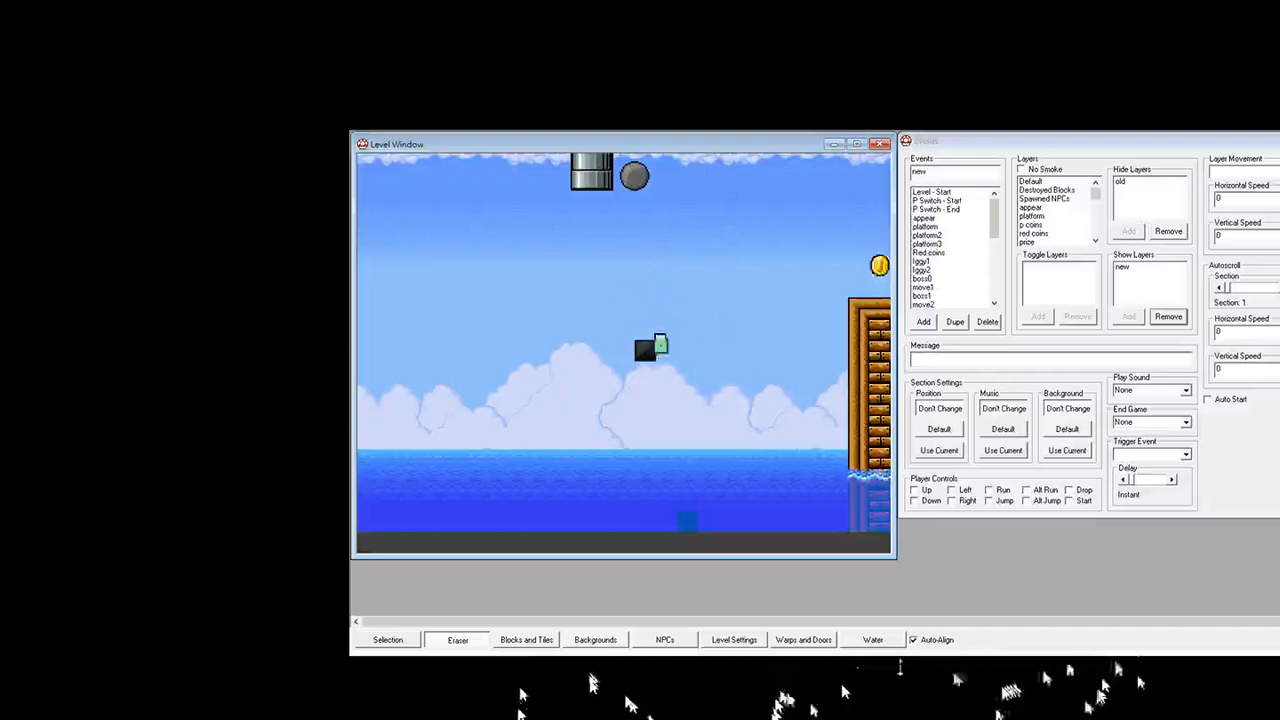
key("Right")
Step: Lay a row of Super Mario World water-surface wave tiles across the gap between the two ships
right_click(779, 484)
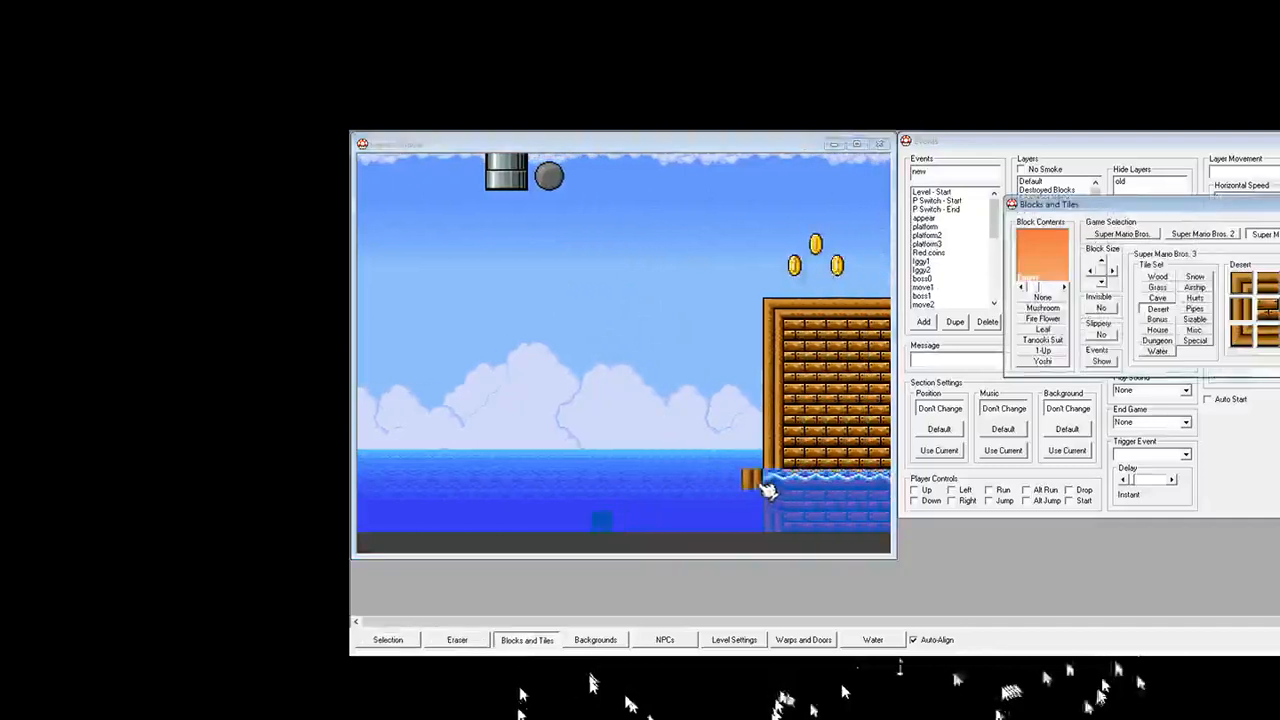
left_click(778, 492)
left_click(596, 640)
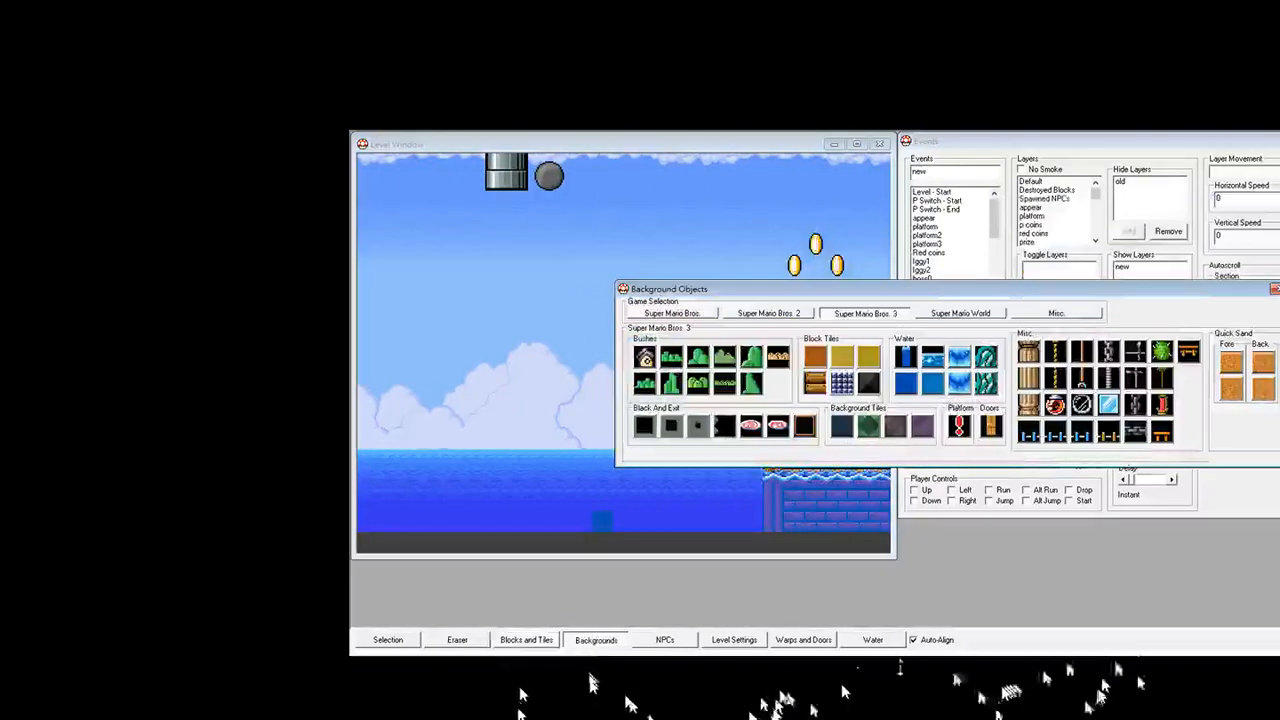
left_click_drag(1206, 290, 1279, 195)
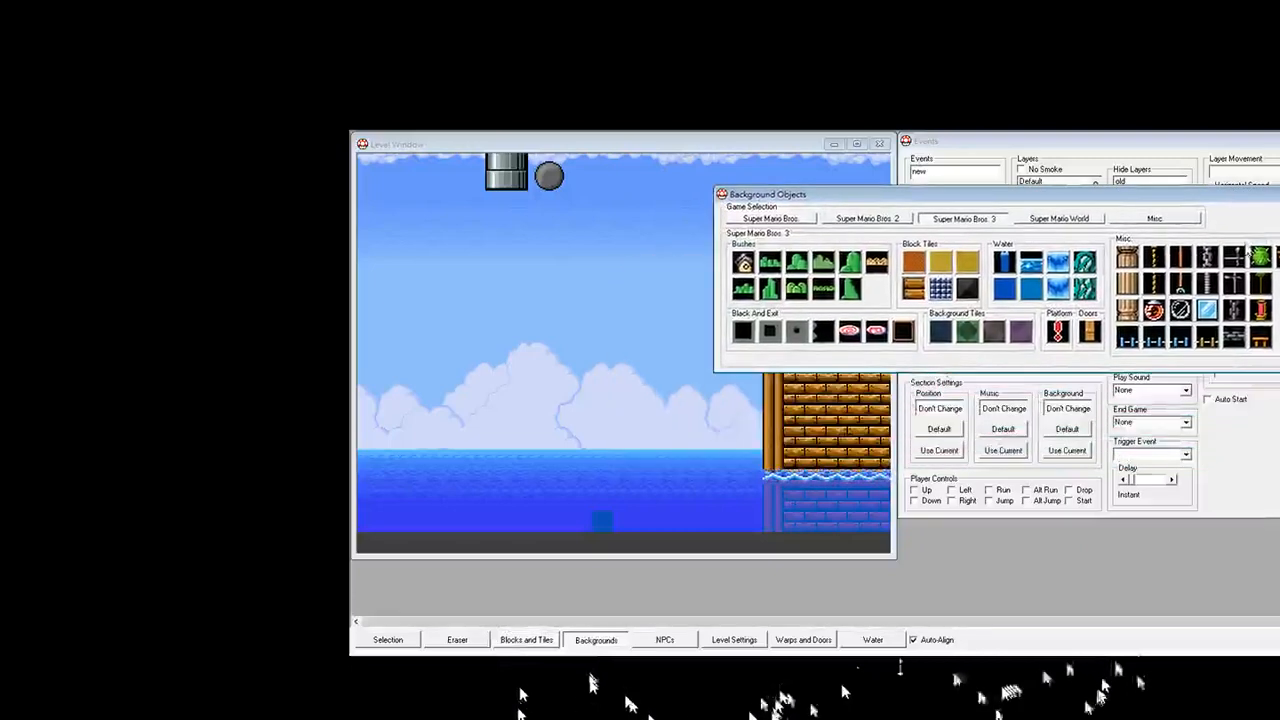
left_click(1060, 218)
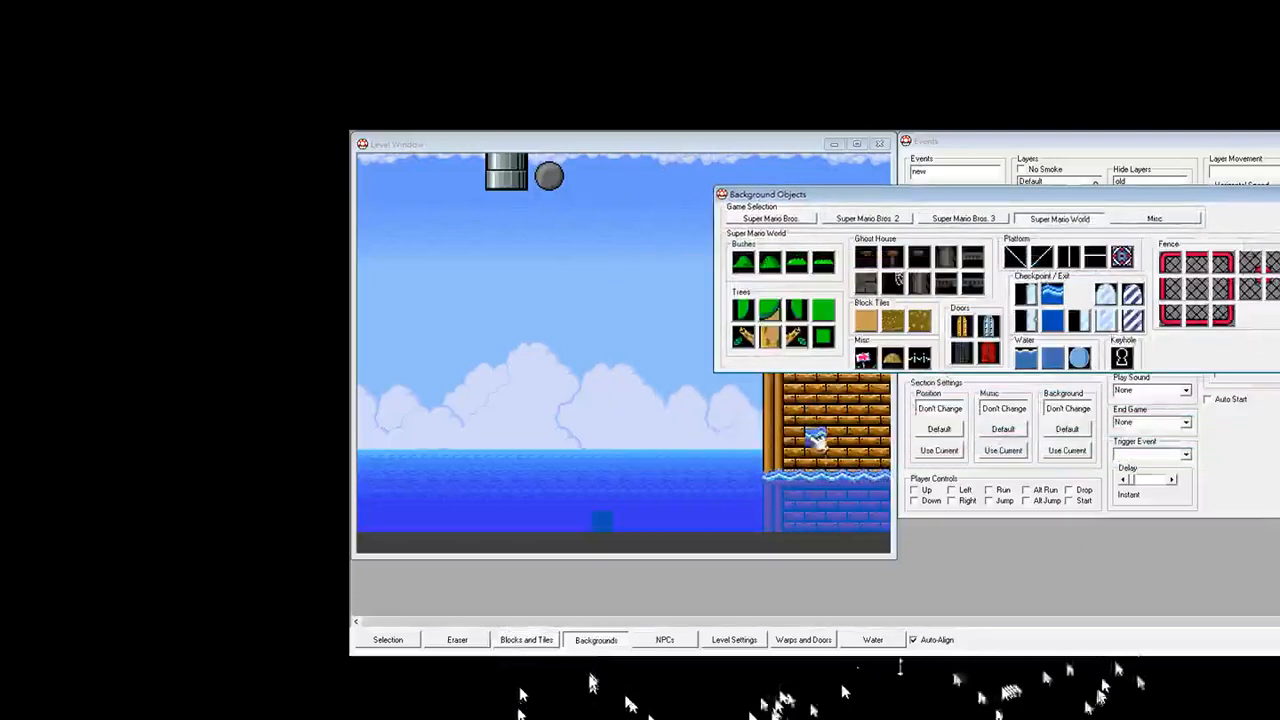
left_click(756, 492)
key("Left")
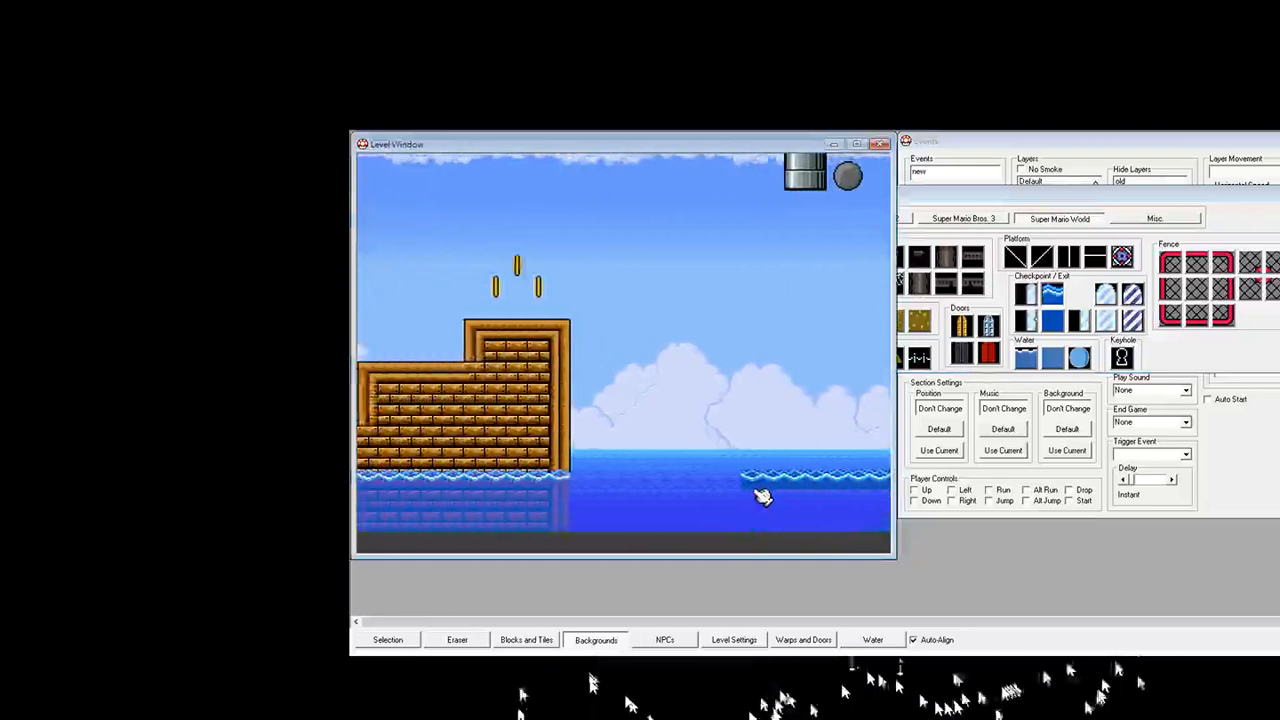
Step: Fill the area under the waves beside the near ship with the solid blue Super Mario World water tile
left_click(1053, 320)
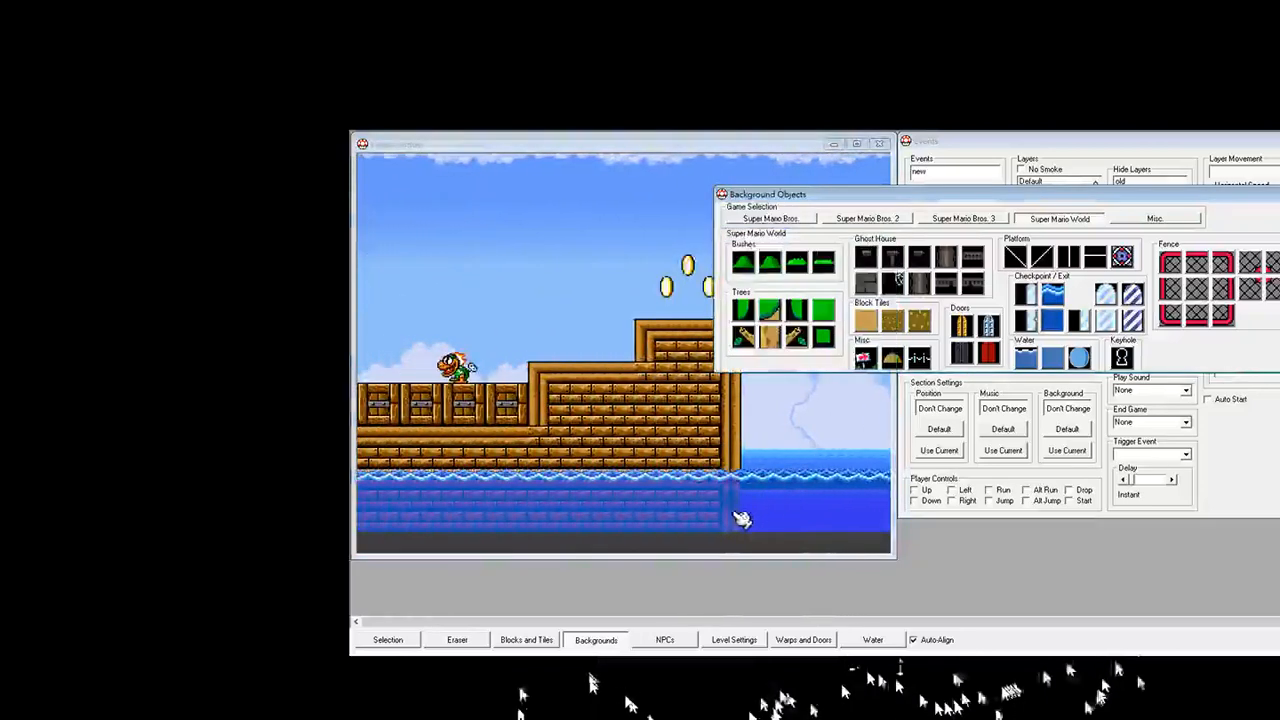
left_click(757, 517)
key("Down")
key("Down")
key("Down")
right_click(767, 530)
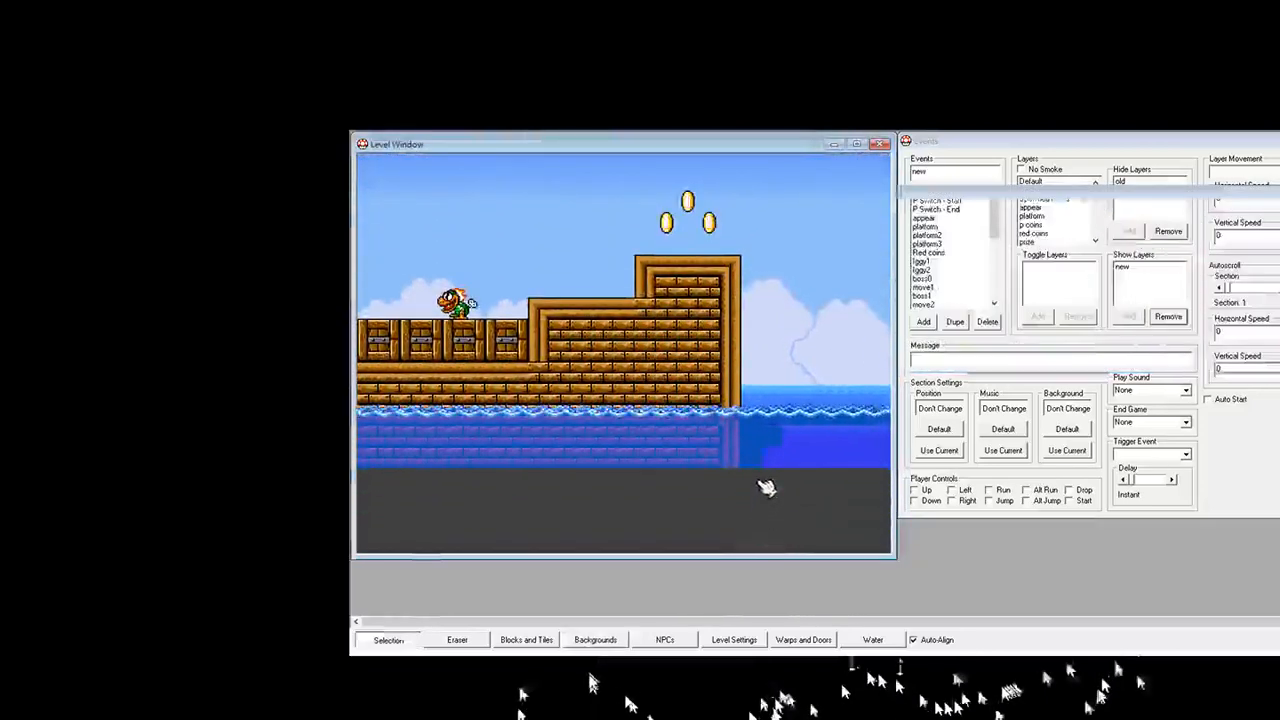
left_click(764, 486)
key("Right")
key("Right")
key("Right")
left_click(745, 468)
key("Right")
key("Right")
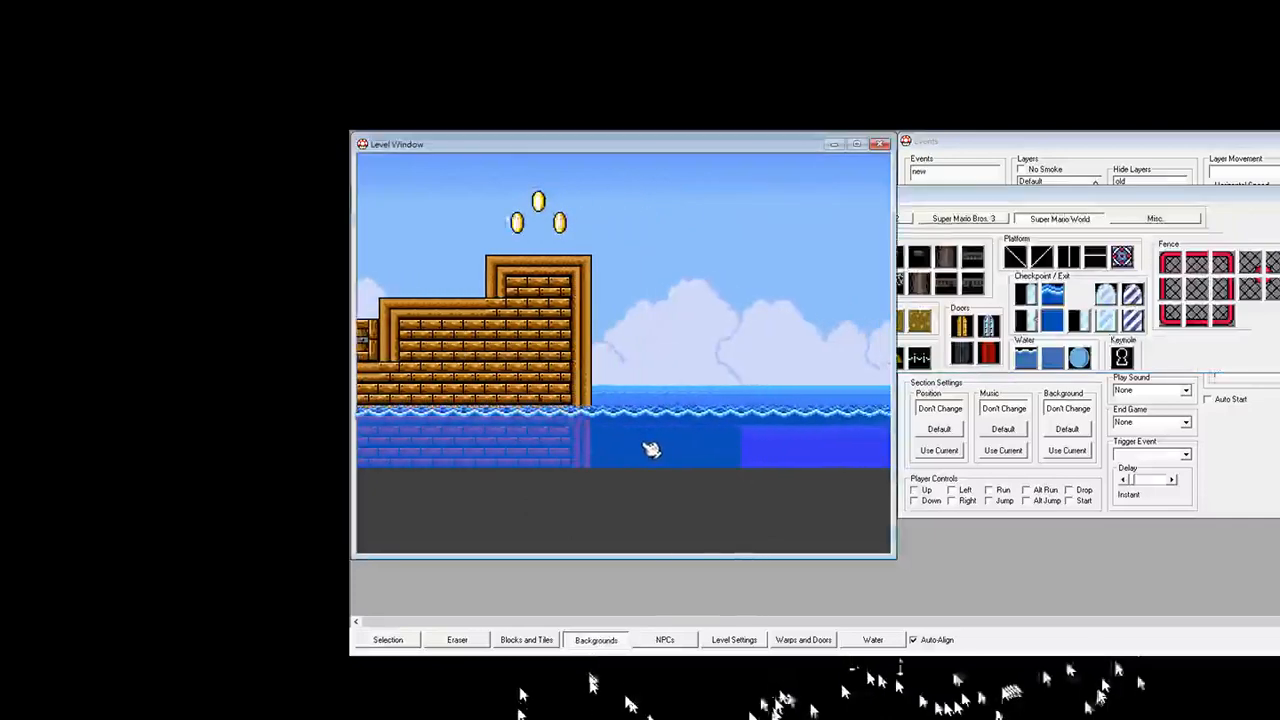
Step: Extend the solid blue water tiles under the waves all the way to the far ship
key("Left")
key("Left")
key("Left")
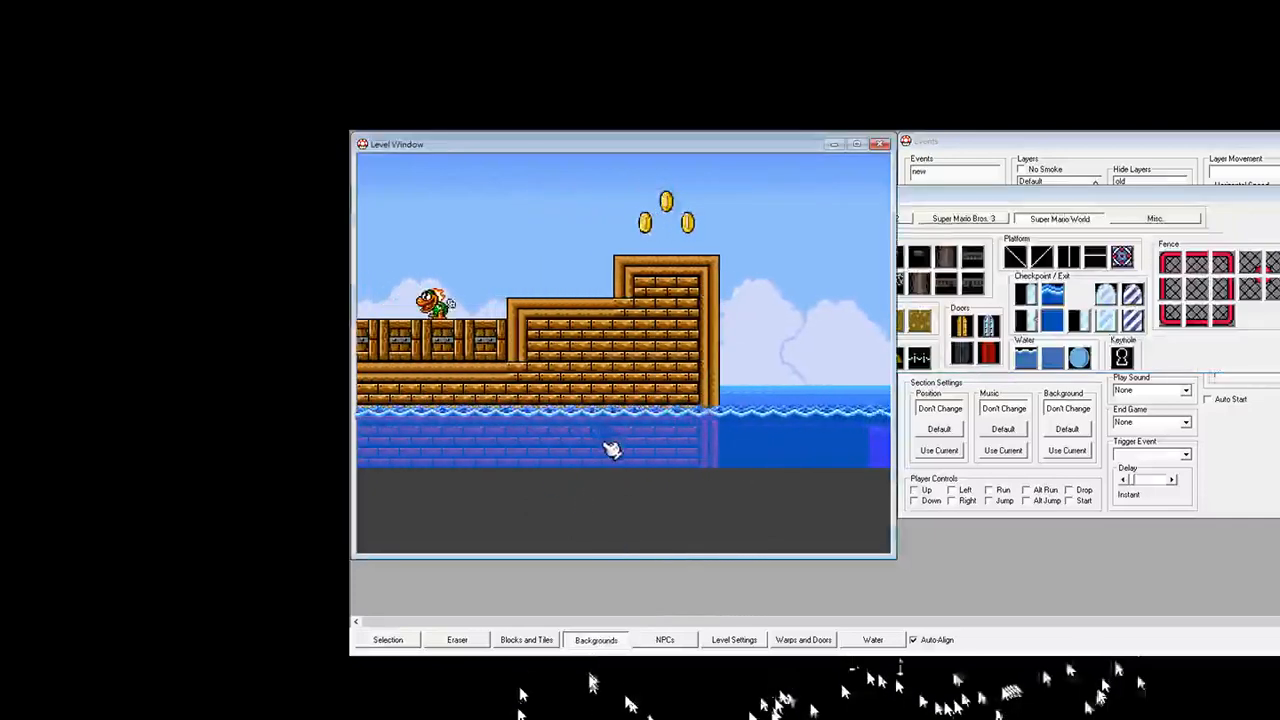
key("Right")
key("Right")
key("Right")
key("Right")
key("Right")
key("Right")
key("Right")
key("Right")
key("Right")
key("Right")
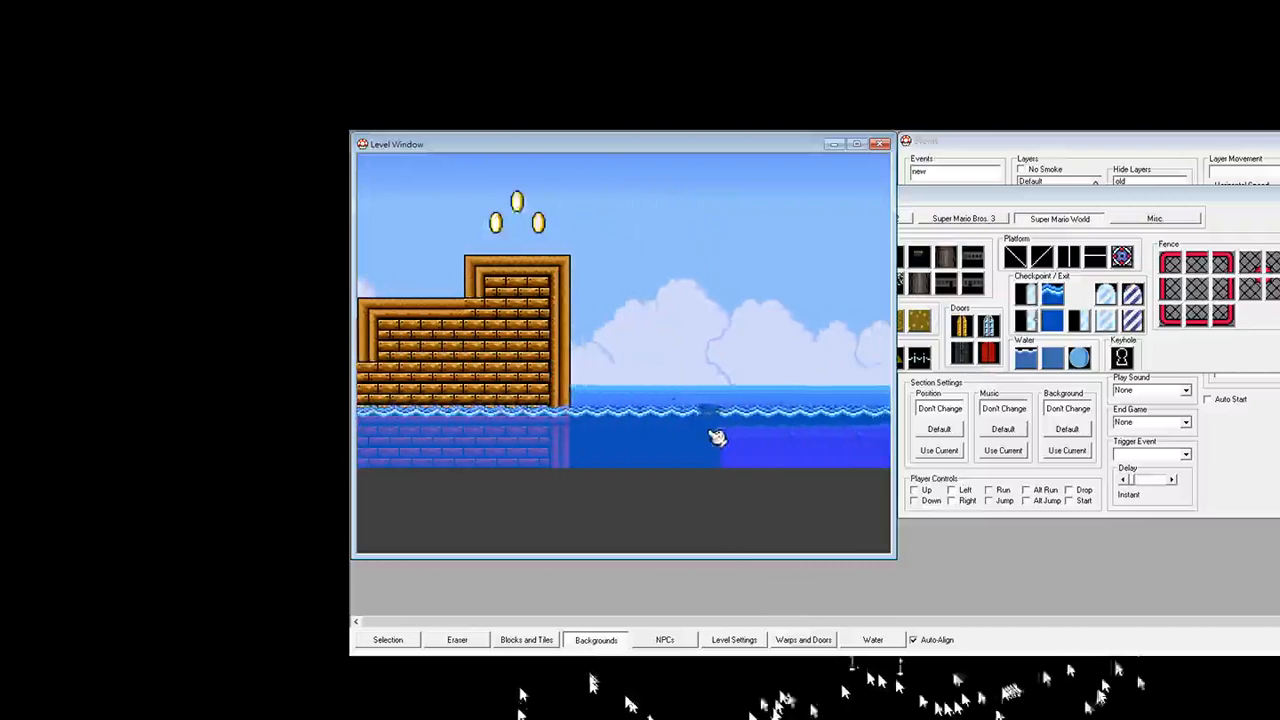
key("Right")
key("Right")
key("Right")
key("Right")
key("Right")
key("Right")
key("Right")
key("Right")
key("Right")
key("Right")
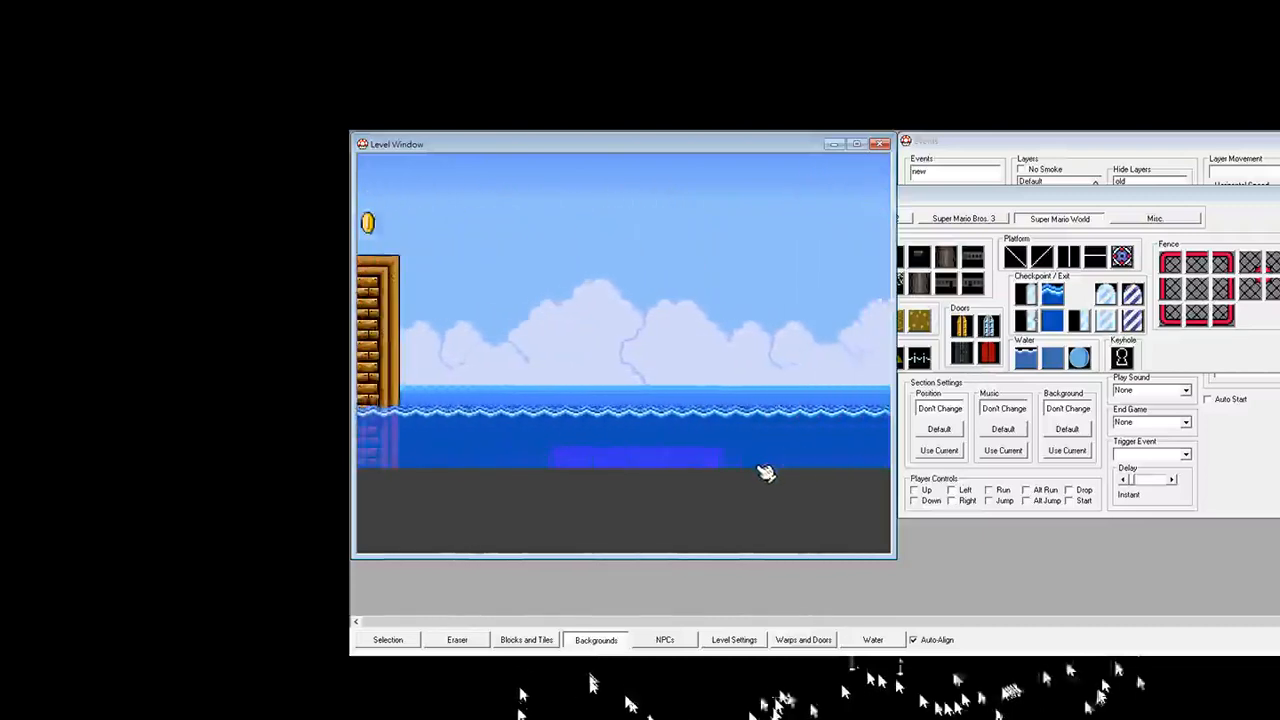
key("Right")
key("Right")
key("Right")
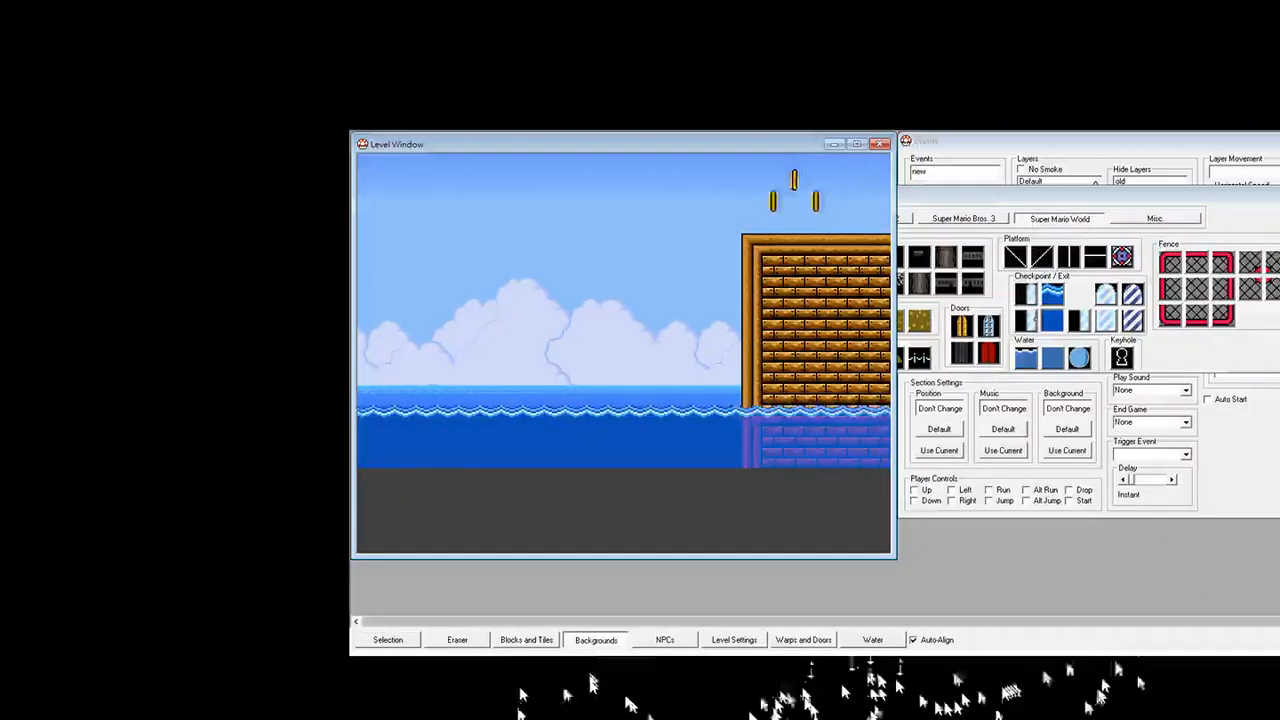
Step: Widen the non-quicksand water zone to roughly the width of the gap between the ships
left_click(873, 639)
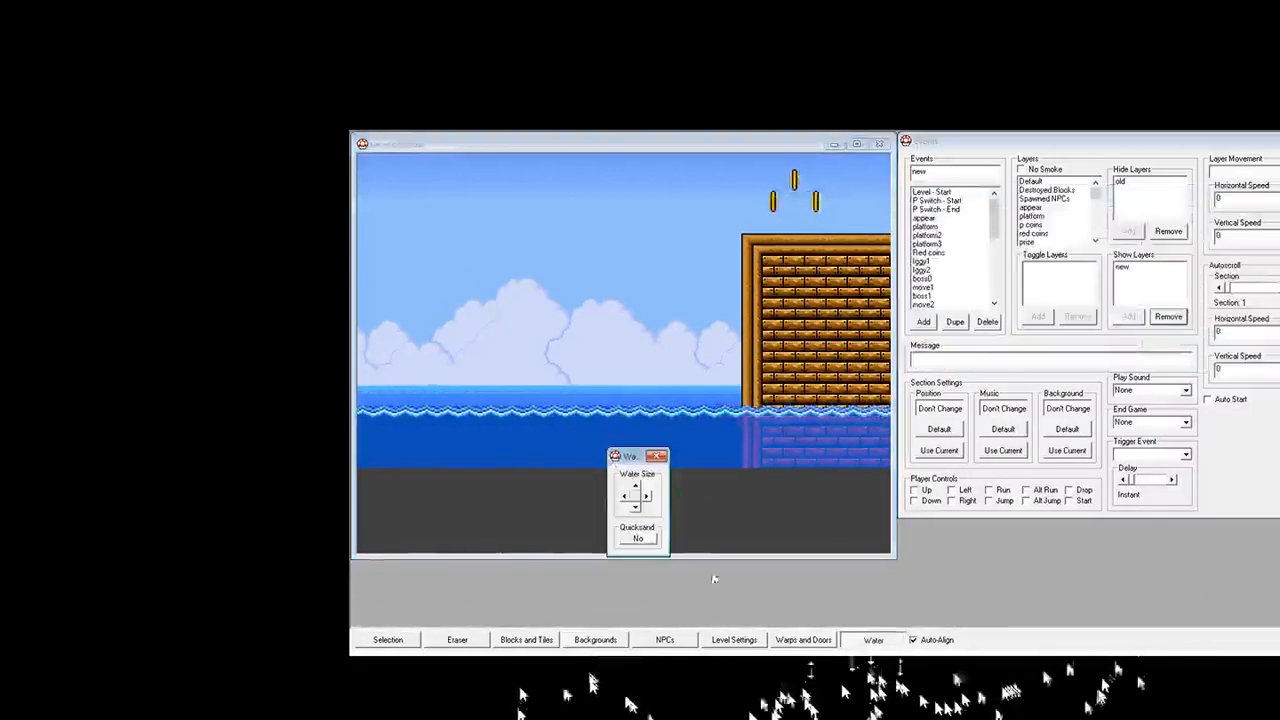
key("Right")
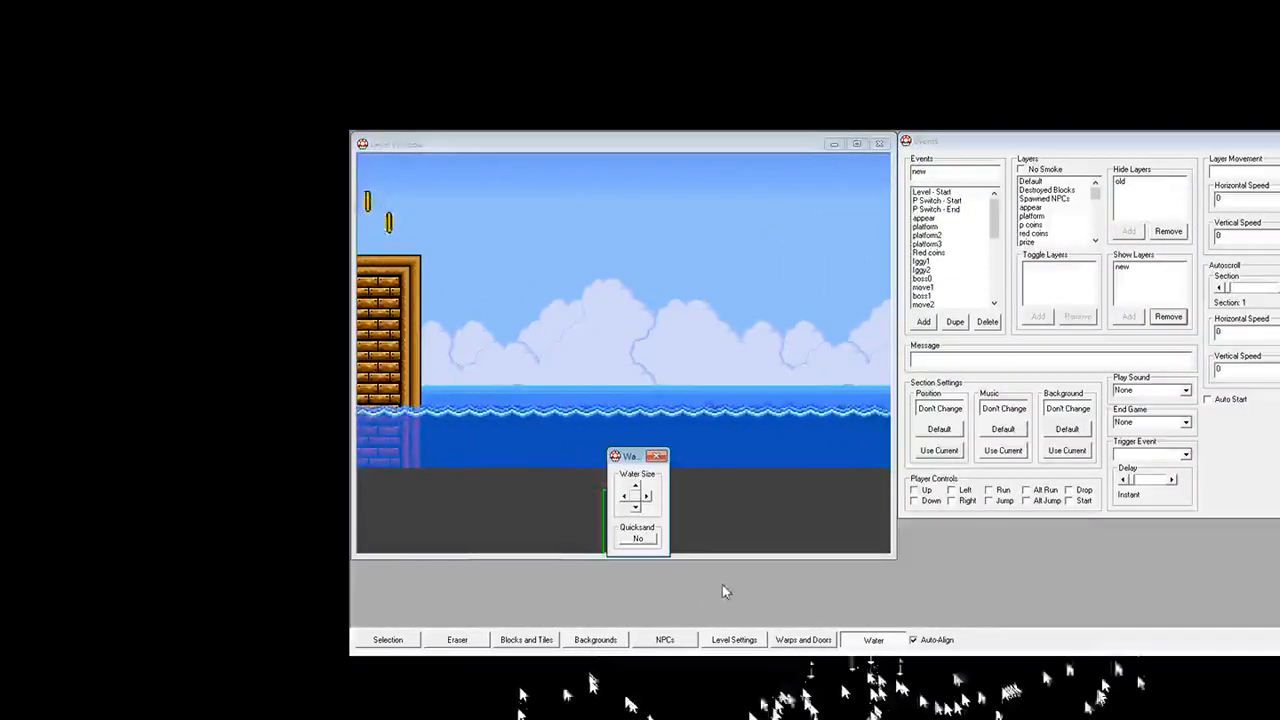
left_click(647, 496)
left_click(647, 496)
left_click(647, 496)
left_click(647, 496)
left_click(647, 496)
left_click(647, 496)
left_click(647, 496)
left_click(647, 496)
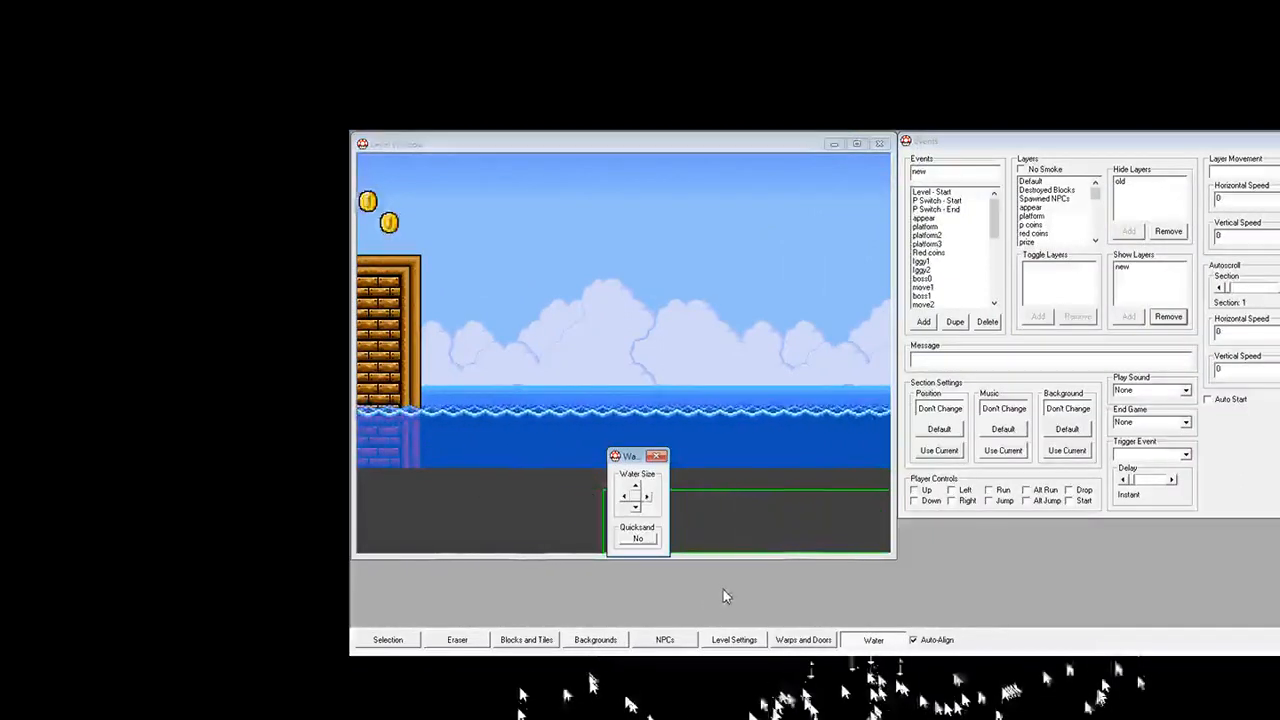
Step: Place the water zone just below the waves so that it spans the gap between the two ships
key("Right")
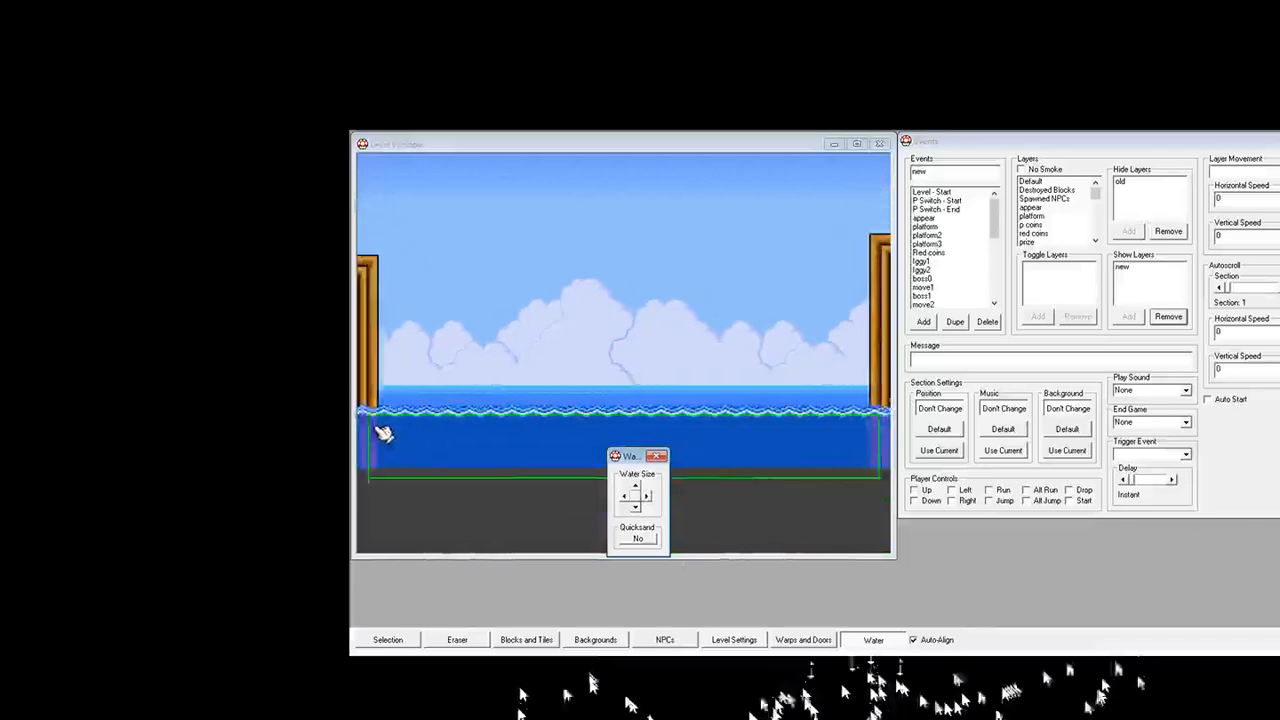
key("Left")
left_click(403, 423)
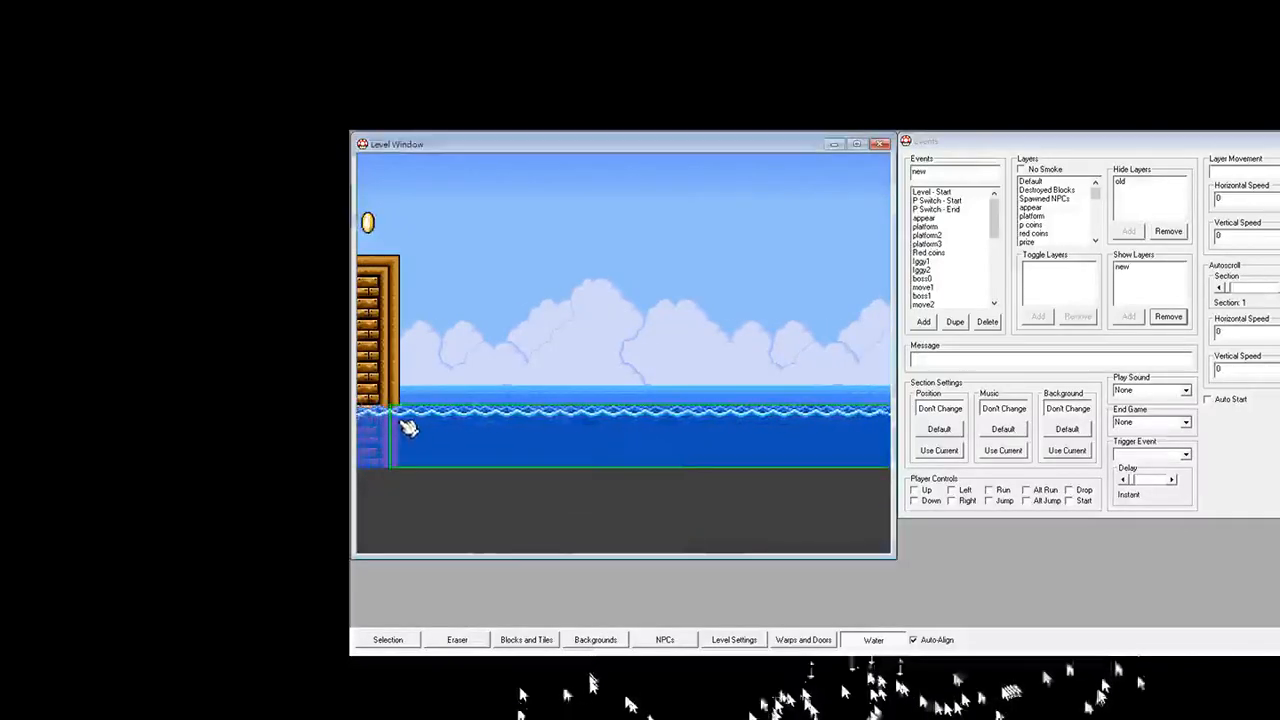
key("Right")
key("Left")
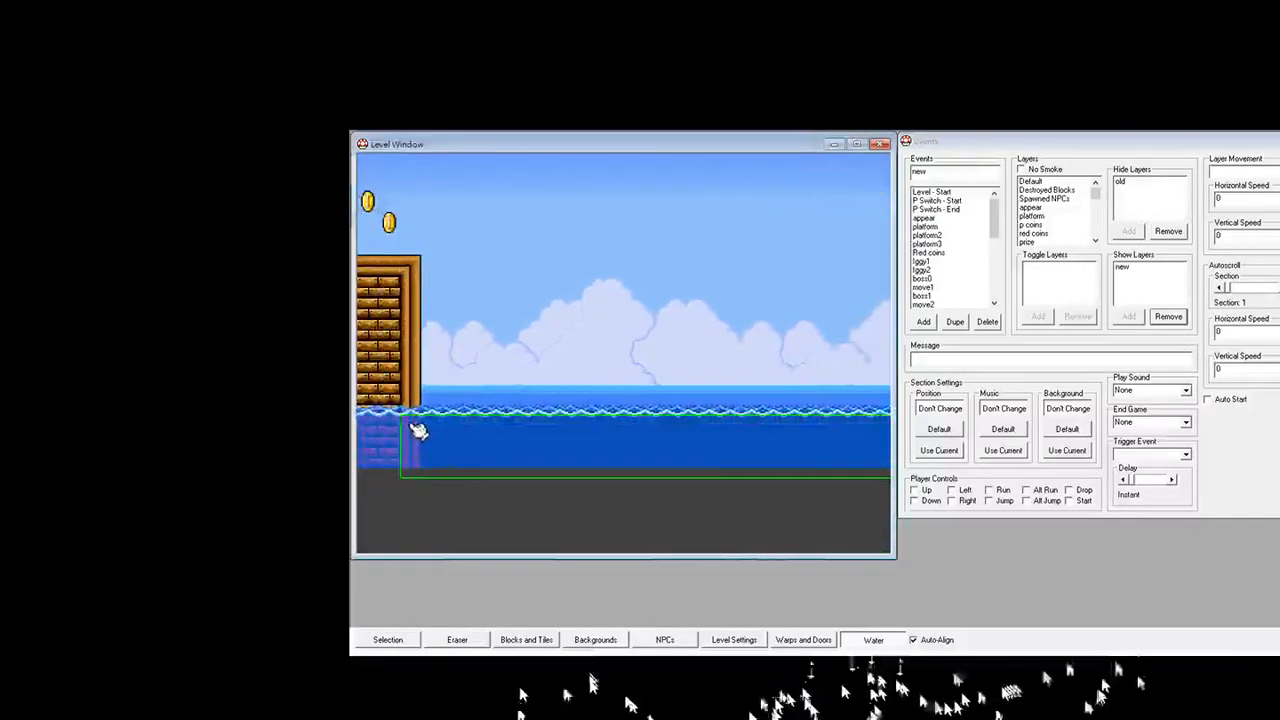
left_click(417, 421)
key("Left")
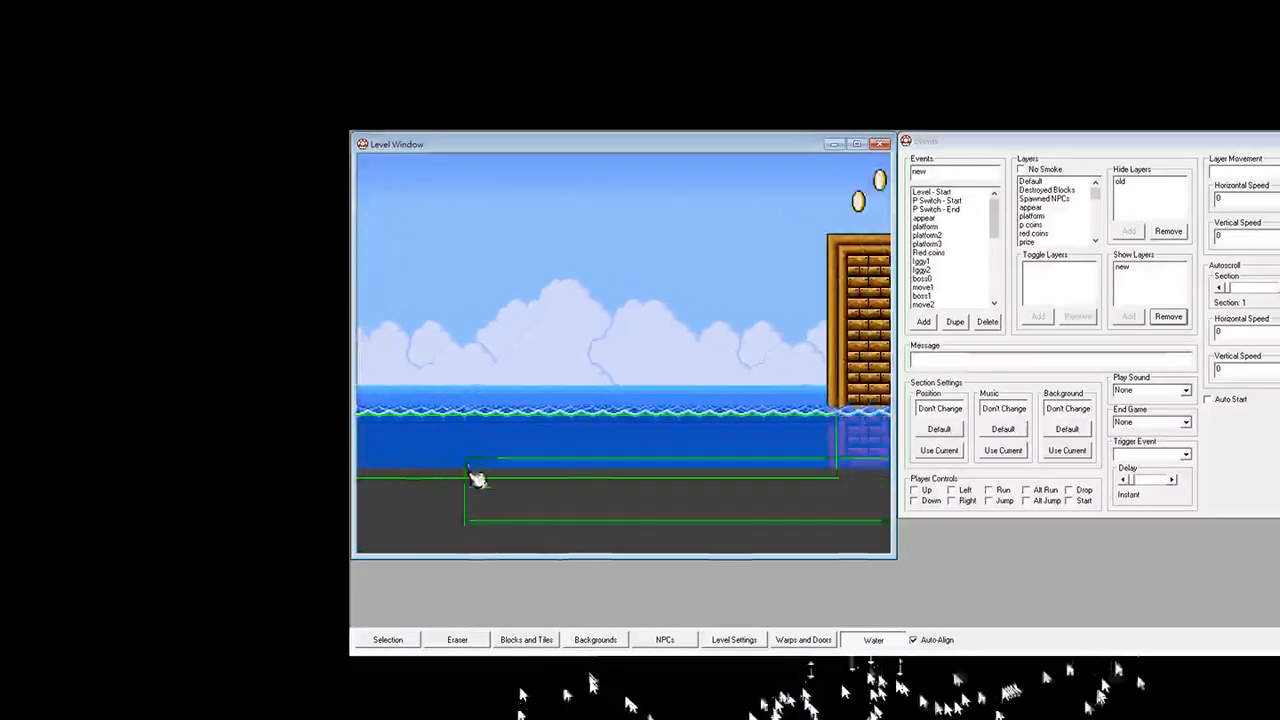
right_click(495, 493)
Step: Move the ball generator from beside the ceiling pipe to directly beneath its opening
key("Up")
key("Left")
key("Up")
key("Left")
key("Right")
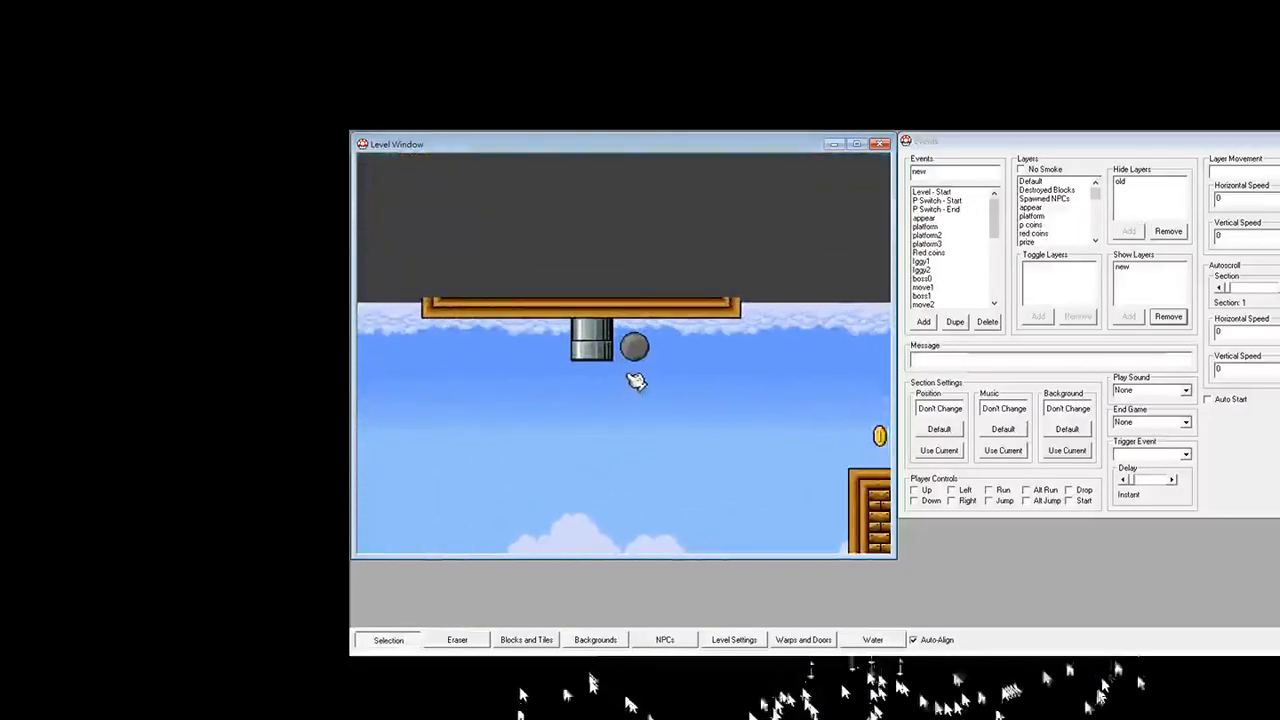
right_click(640, 345)
left_click(593, 390)
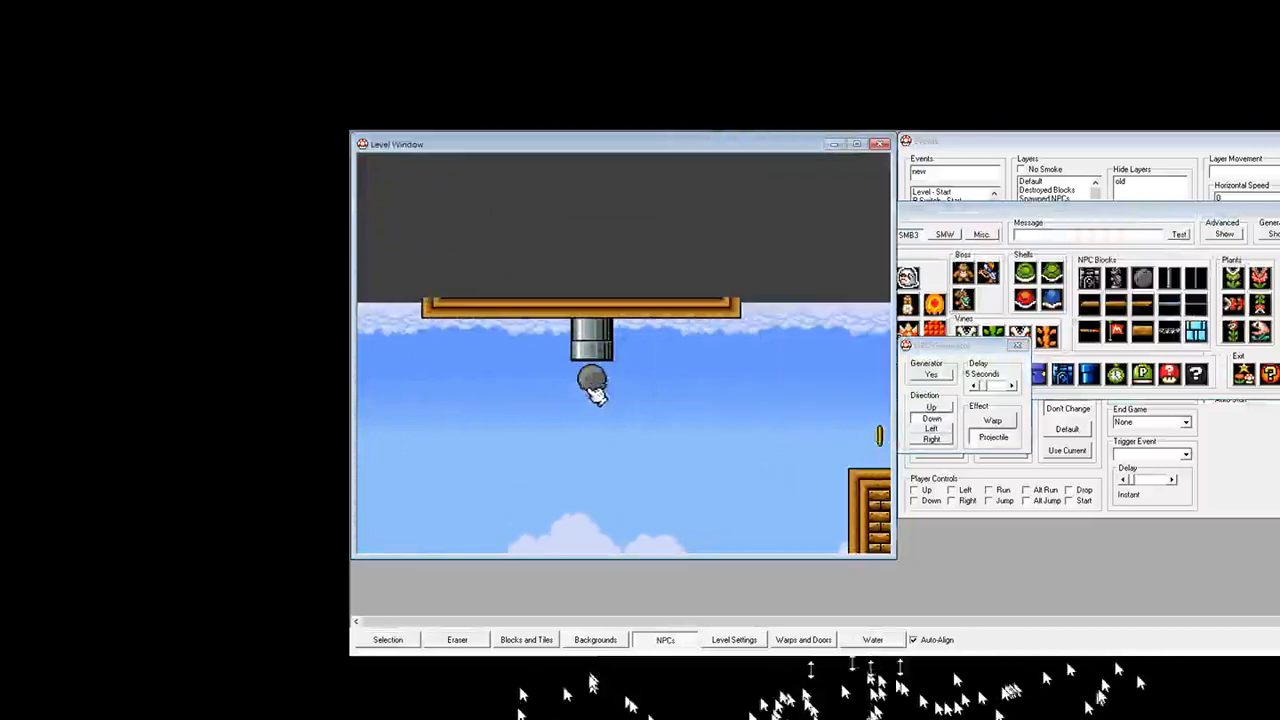
Step: Place a Super Mario World platform rail end tile against the facing side of each ship, at matching heights
left_click(595, 639)
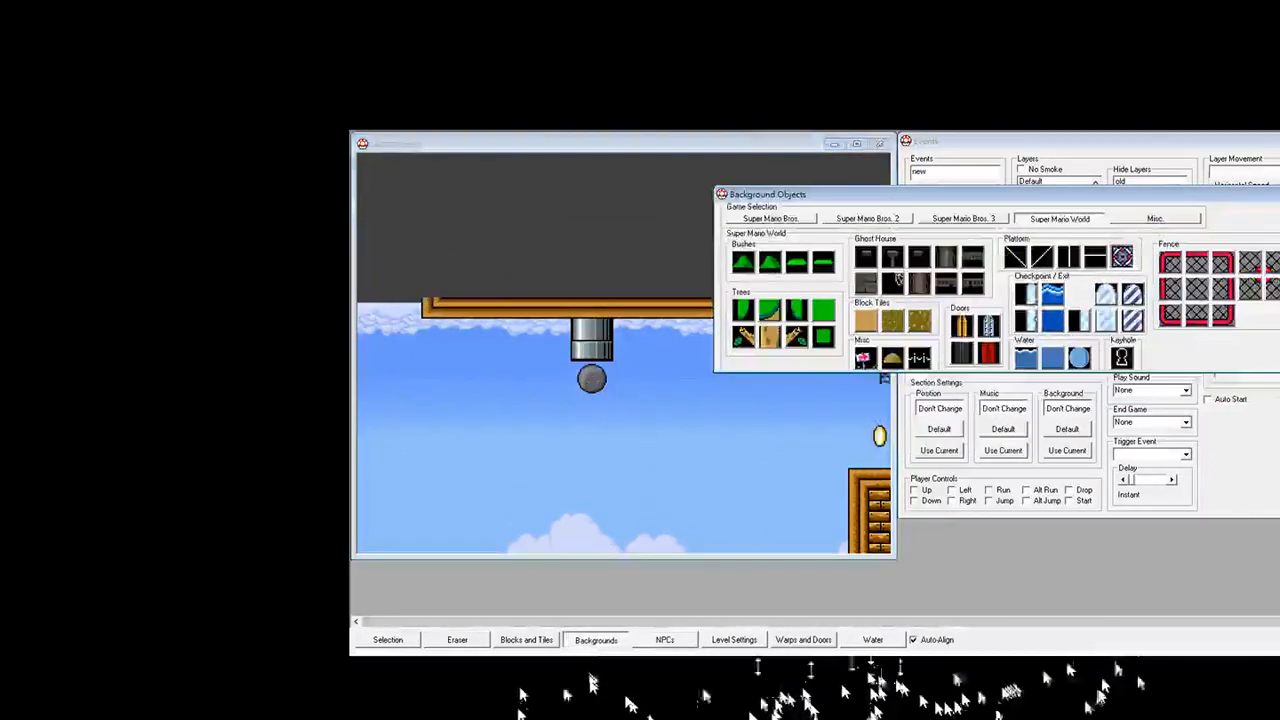
key("Down")
key("Down")
key("Down")
key("Down")
key("Down")
key("Down")
key("Left")
key("Left")
key("Left")
key("Left")
key("Left")
key("Left")
key("Left")
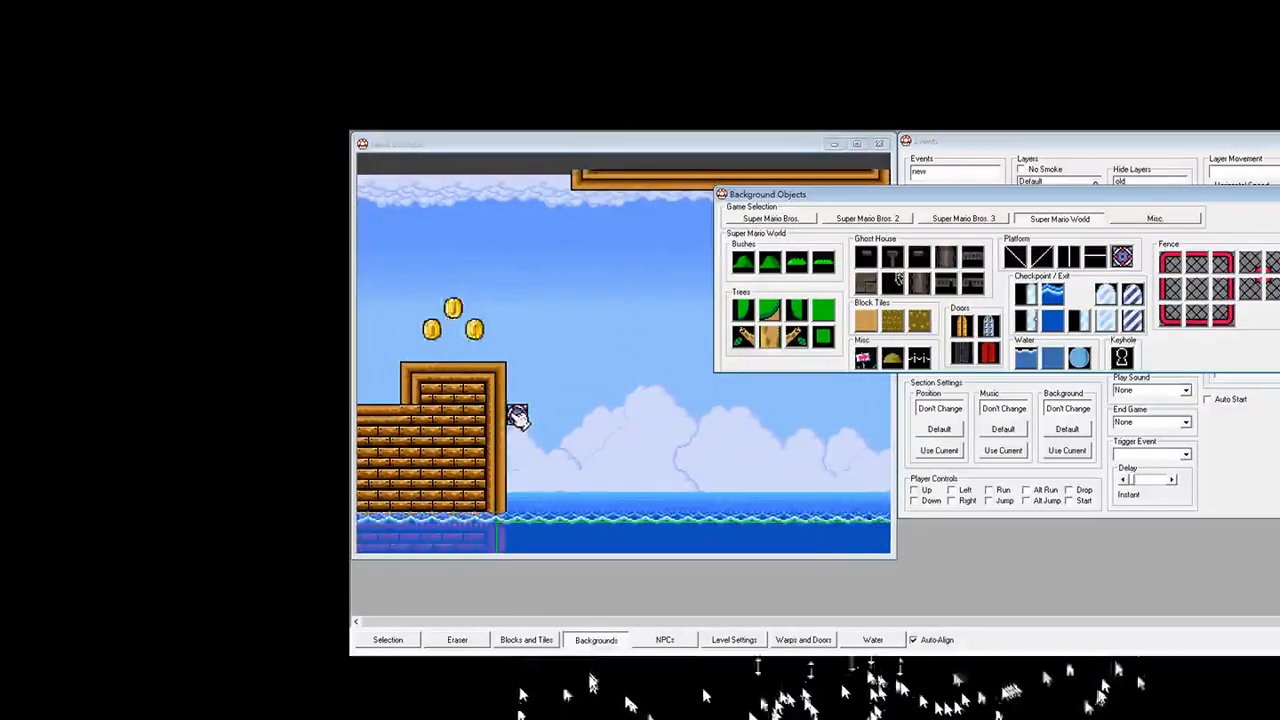
left_click(519, 417)
key("Right")
key("Right")
key("Right")
key("Right")
key("Right")
key("Right")
key("Right")
key("Right")
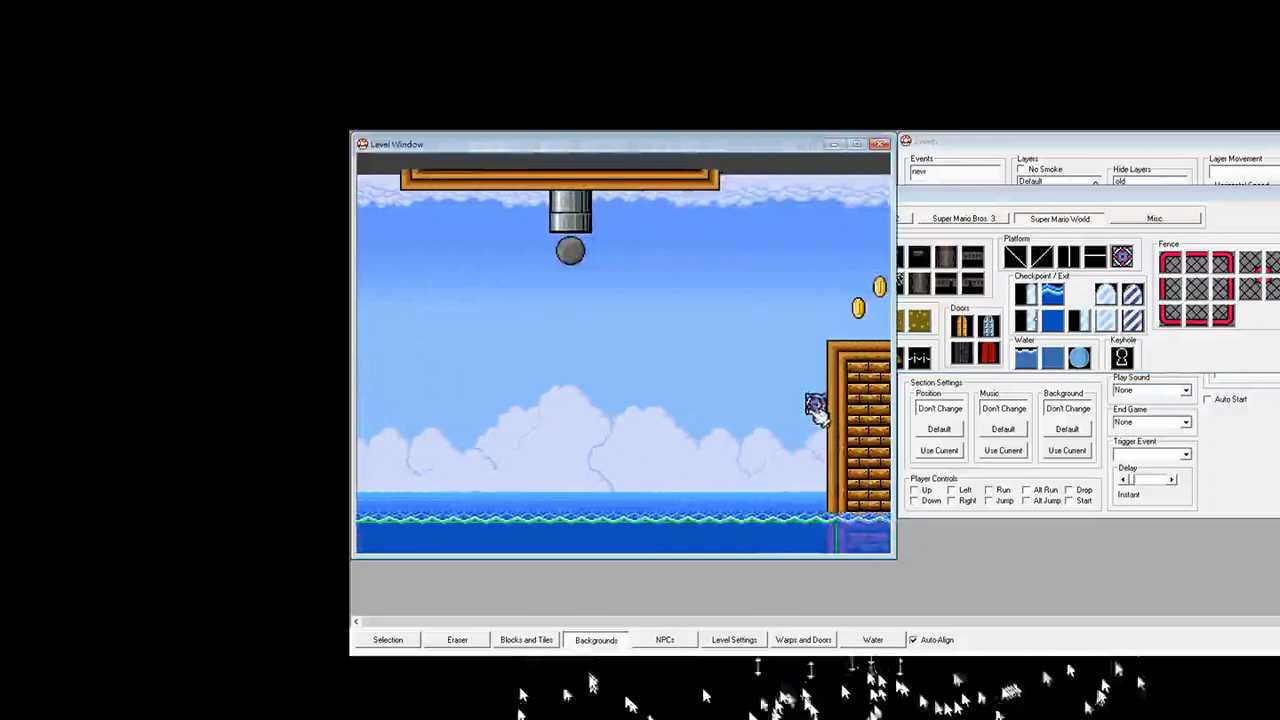
left_click(815, 415)
Step: Lay a horizontal platform rail line across the gap between the two rail end tiles
key("Left")
key("Left")
key("Left")
key("Left")
key("Left")
key("Left")
key("Right")
key("Right")
key("Right")
key("Right")
key("Right")
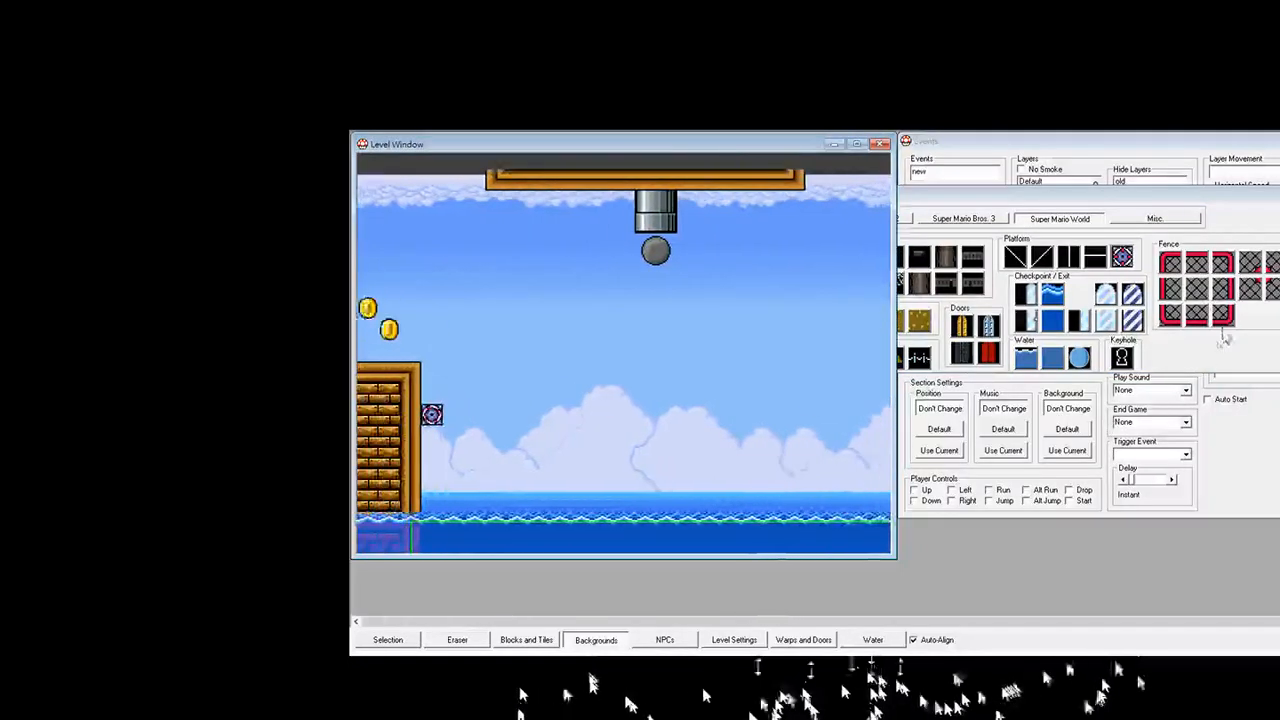
left_click(899, 278)
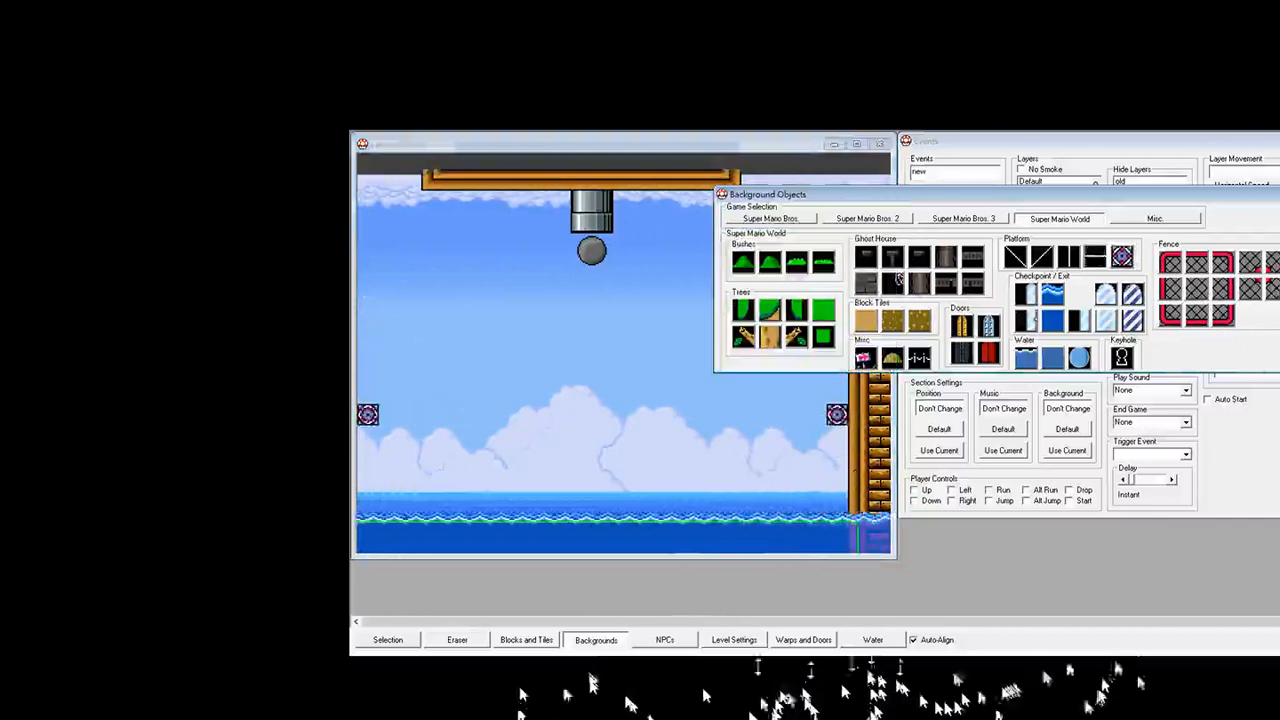
left_click(826, 422)
key("Left")
key("Left")
key("Left")
key("Left")
key("Left")
key("Left")
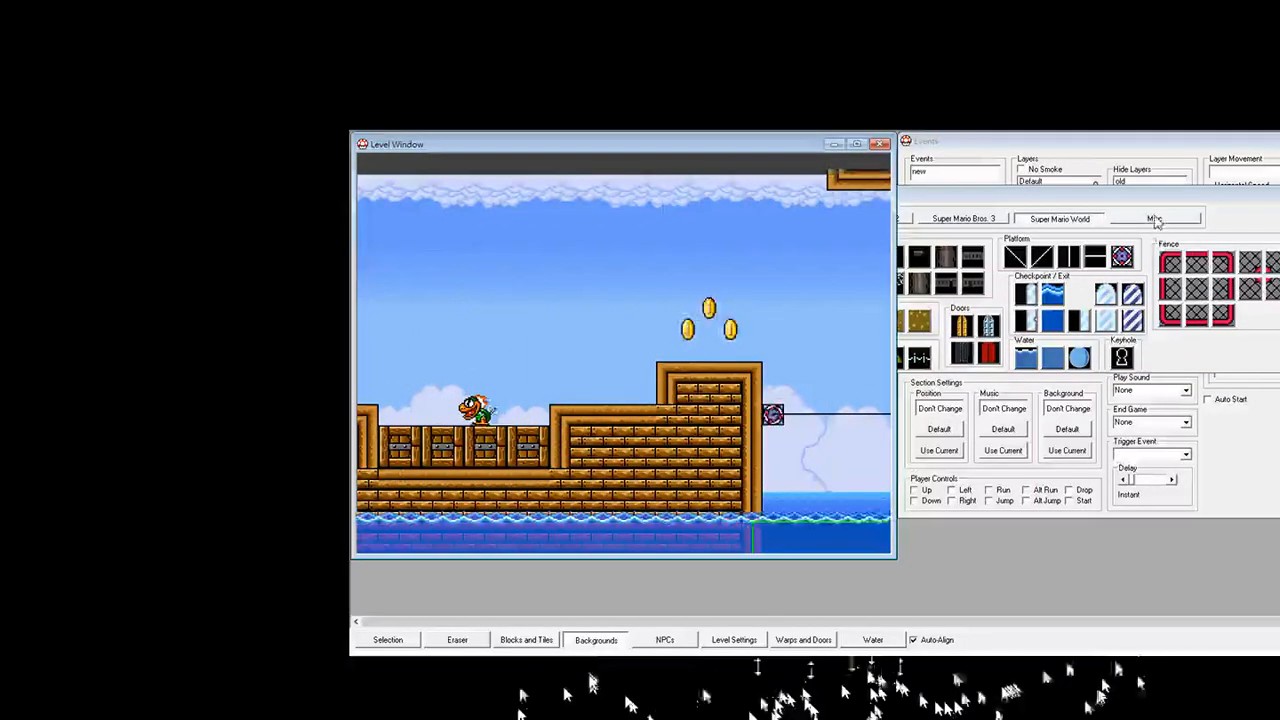
Step: Cover the rail line with the horizontal Super Mario Bros. 3 chain tile from one ship to the other
left_click(1155, 220)
left_click(1155, 220)
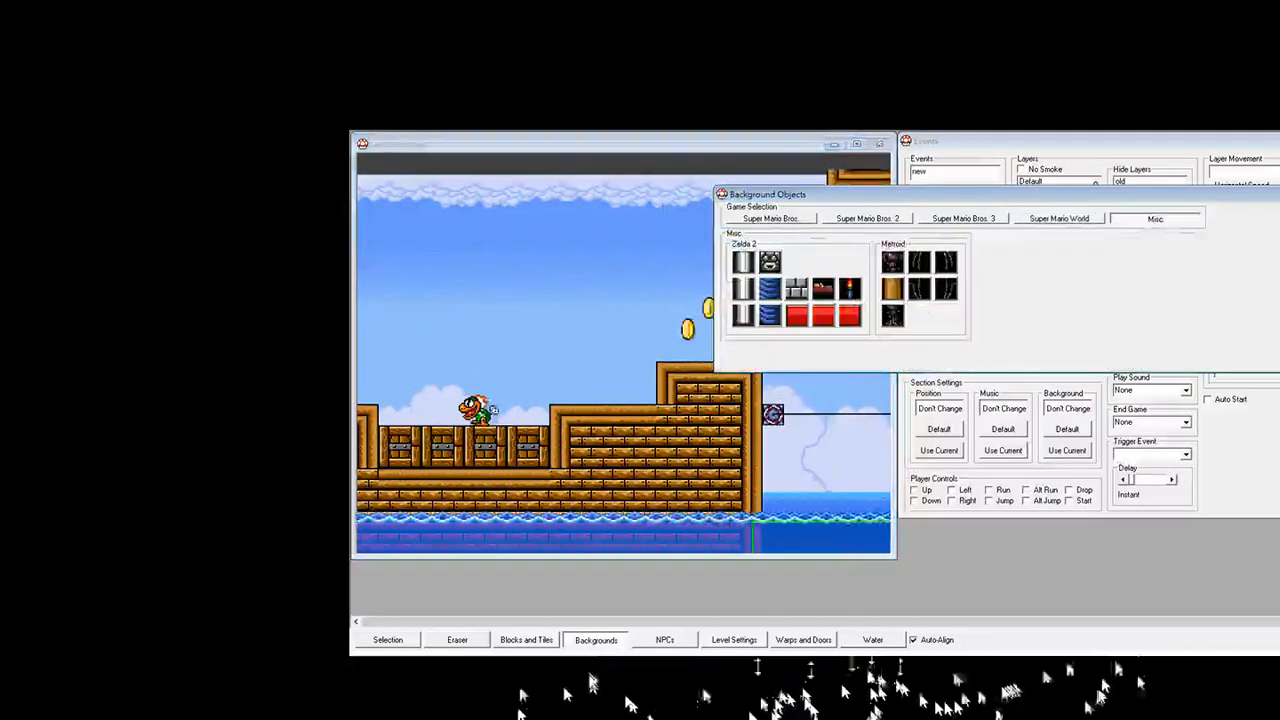
left_click(867, 219)
left_click(963, 219)
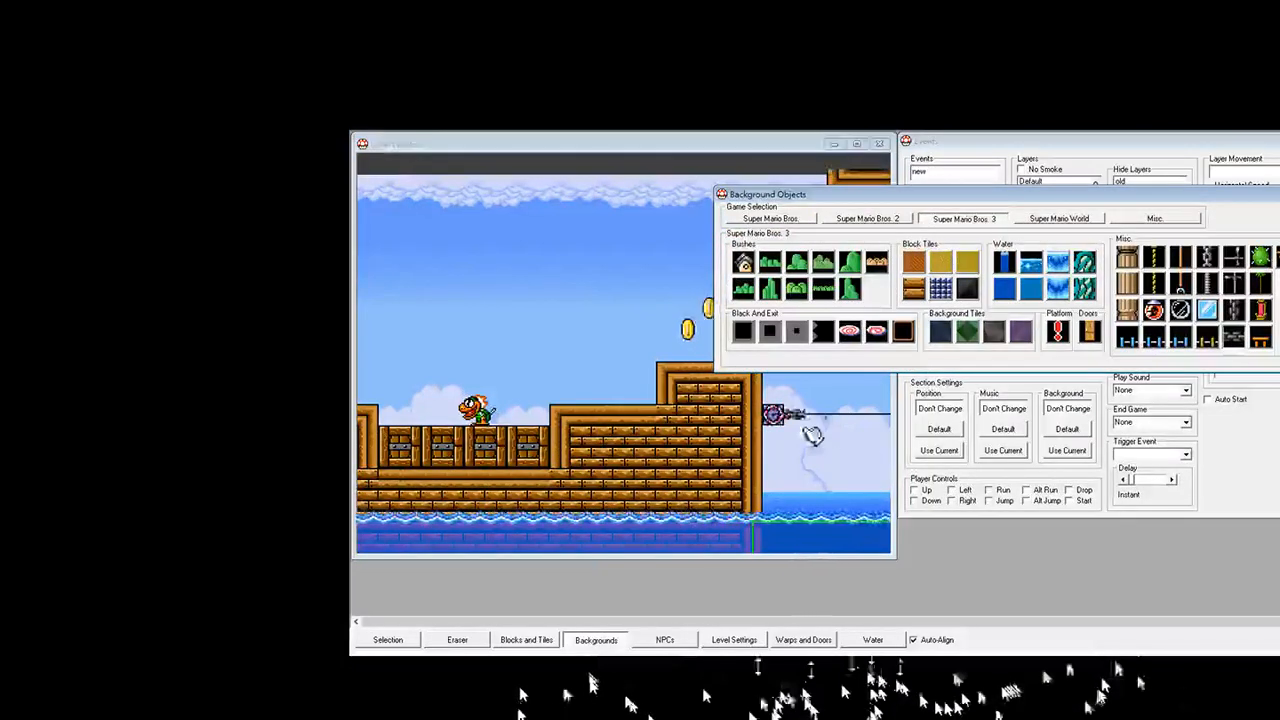
left_click(774, 425)
key("Right")
key("Right")
left_click_drag(783, 433, 792, 426)
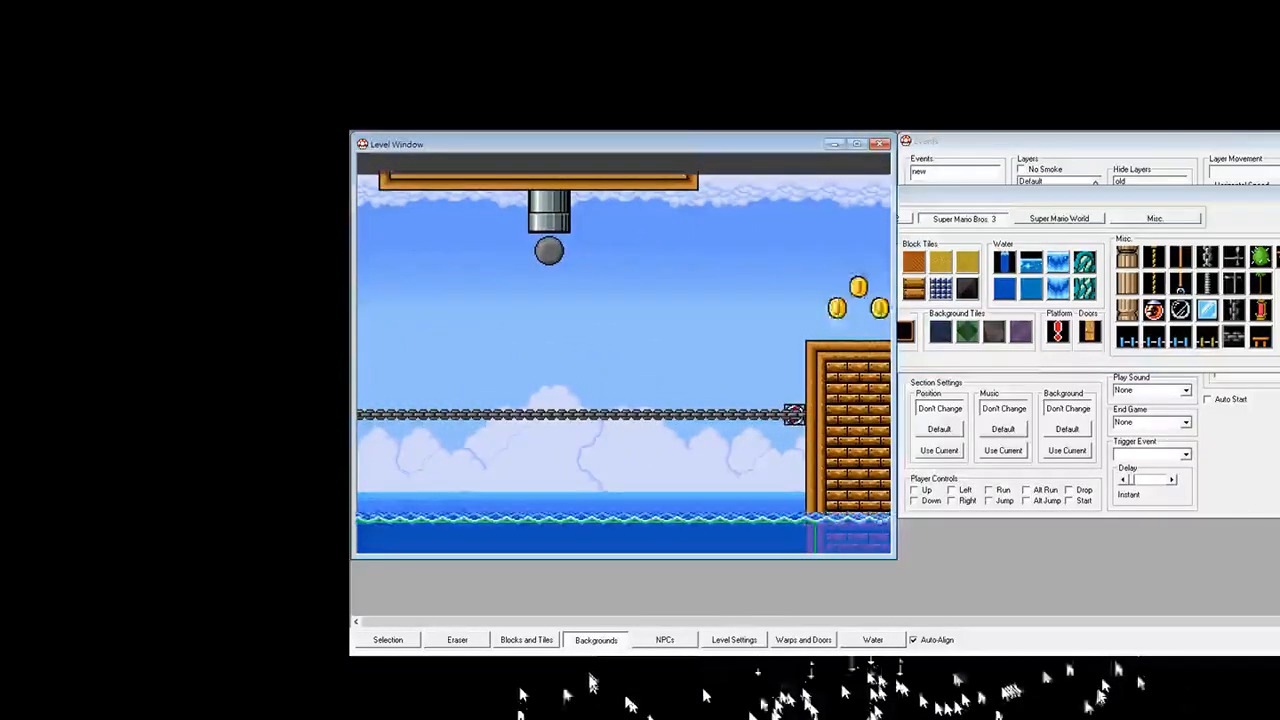
Step: Build a column of Super Mario Bros. 3 wooden background tiles beside the near ship, from ceiling height into the water
left_click(1060, 334)
key("Right")
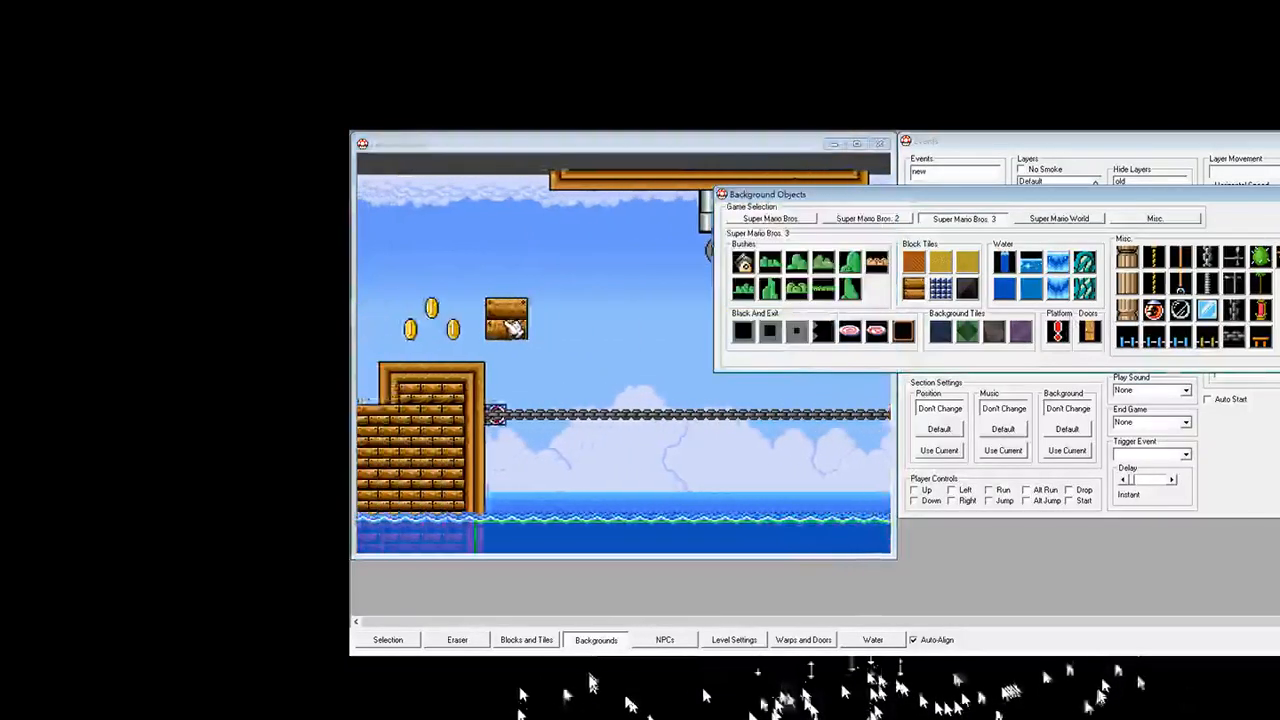
key("Up")
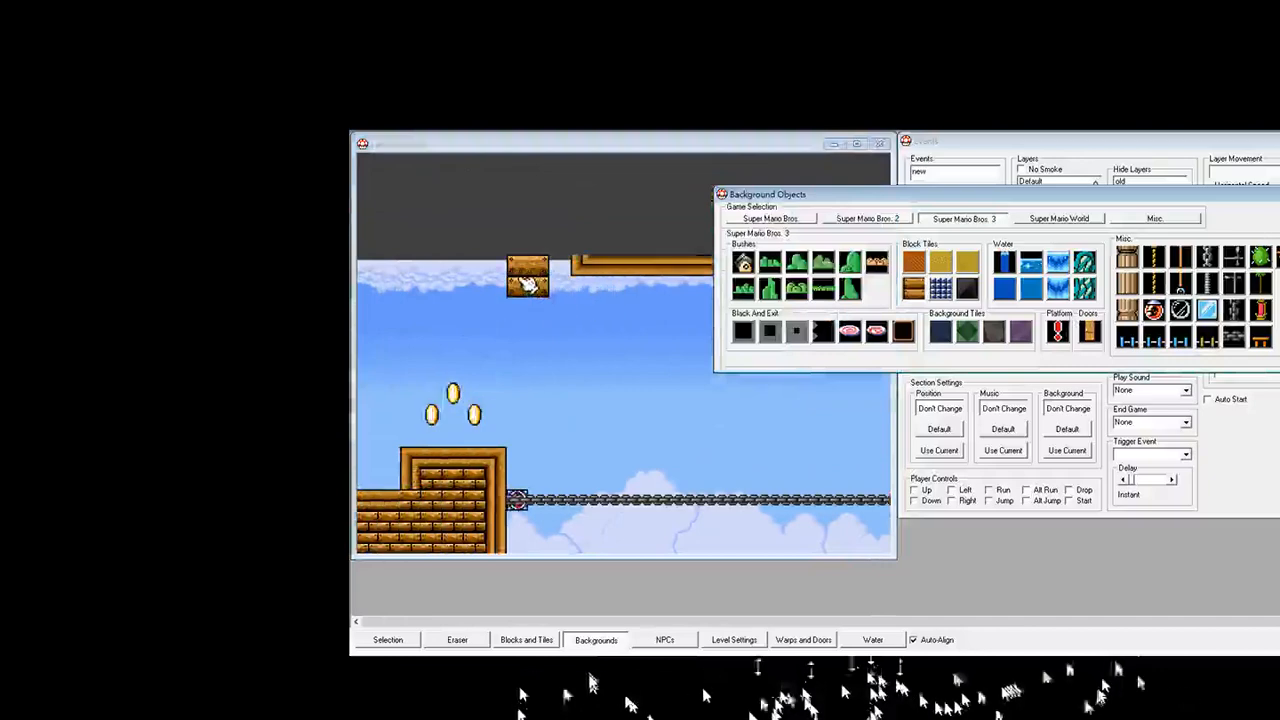
key("Down")
left_click_drag(527, 284, 526, 340)
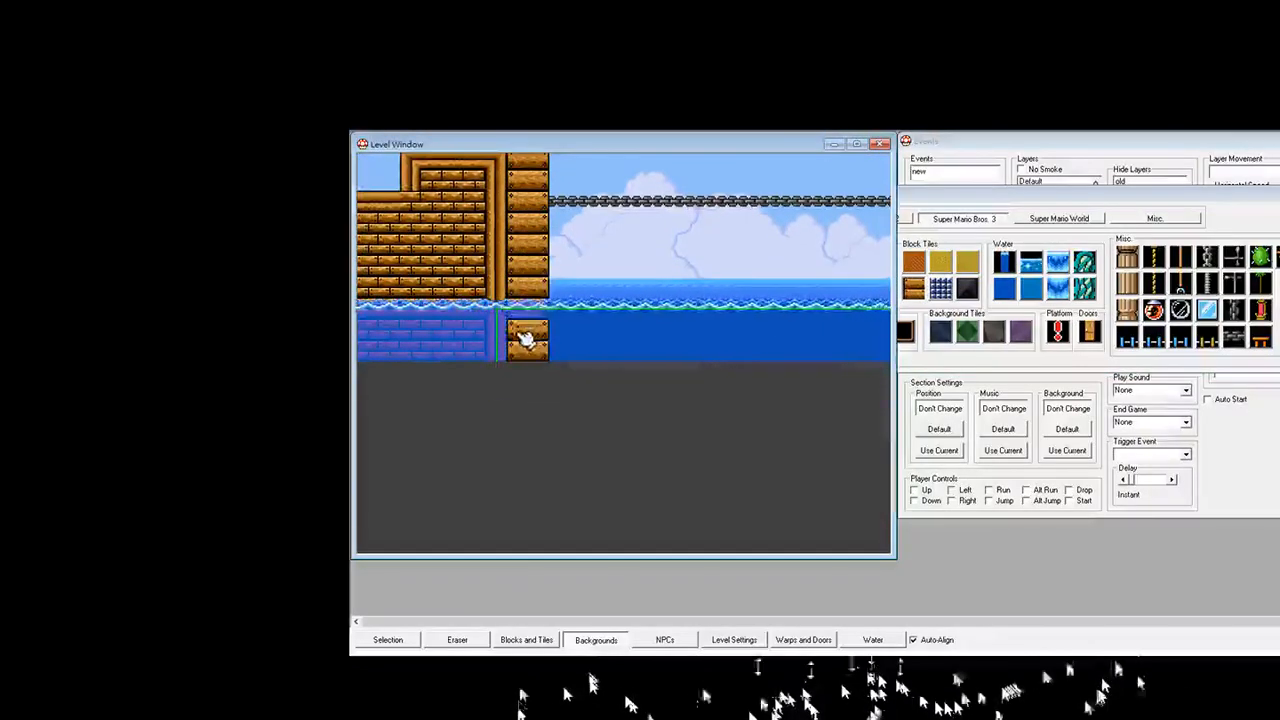
Step: Add two more columns of wooden background tiles beside the near ship, from ceiling height down into the water
key("Up")
key("Down")
left_click_drag(577, 257, 577, 291)
key("Down")
key("Up")
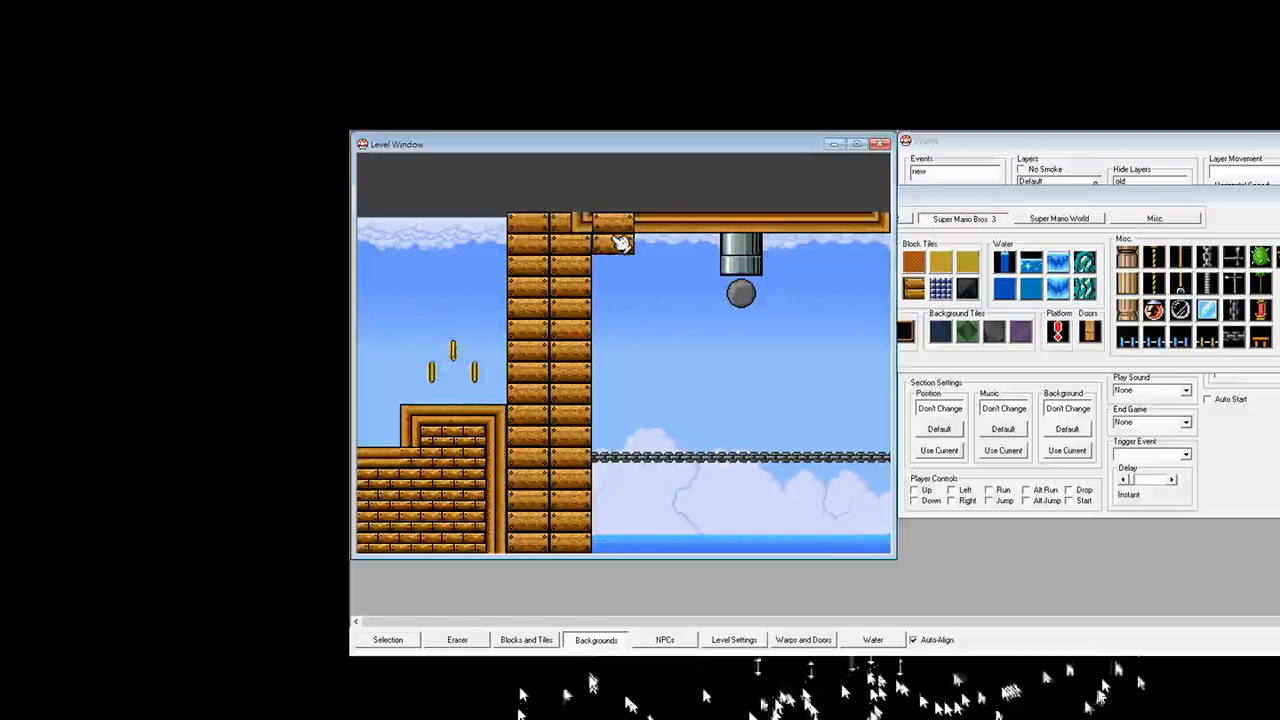
key("Down")
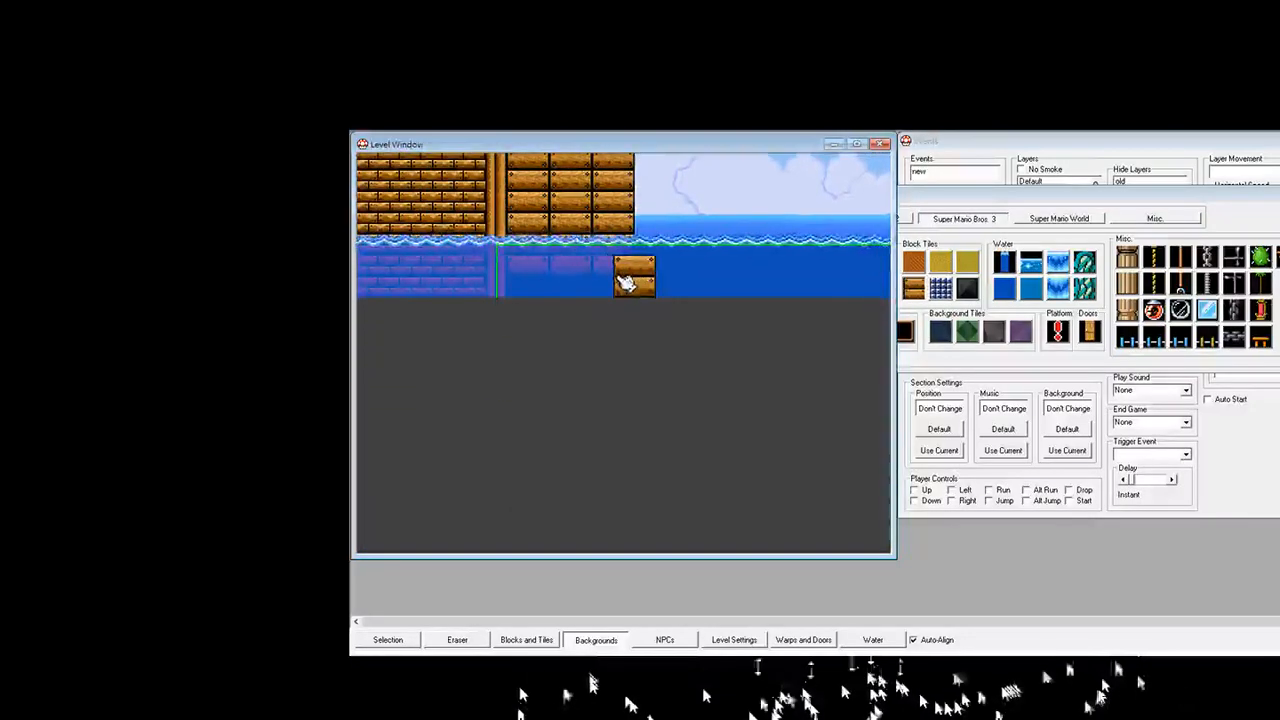
key("Up")
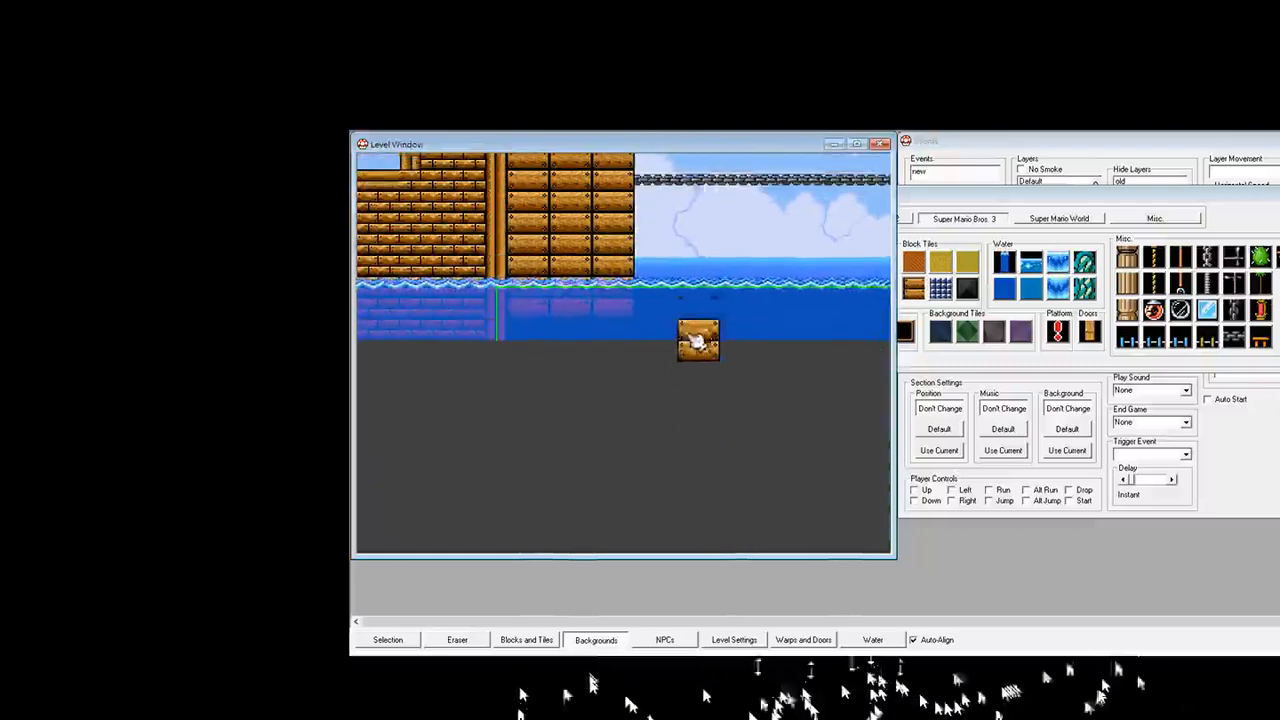
Step: Lay a row of wooden background tiles along the bottom of the water from the near ship towards the far ship
left_click_drag(612, 450, 529, 450)
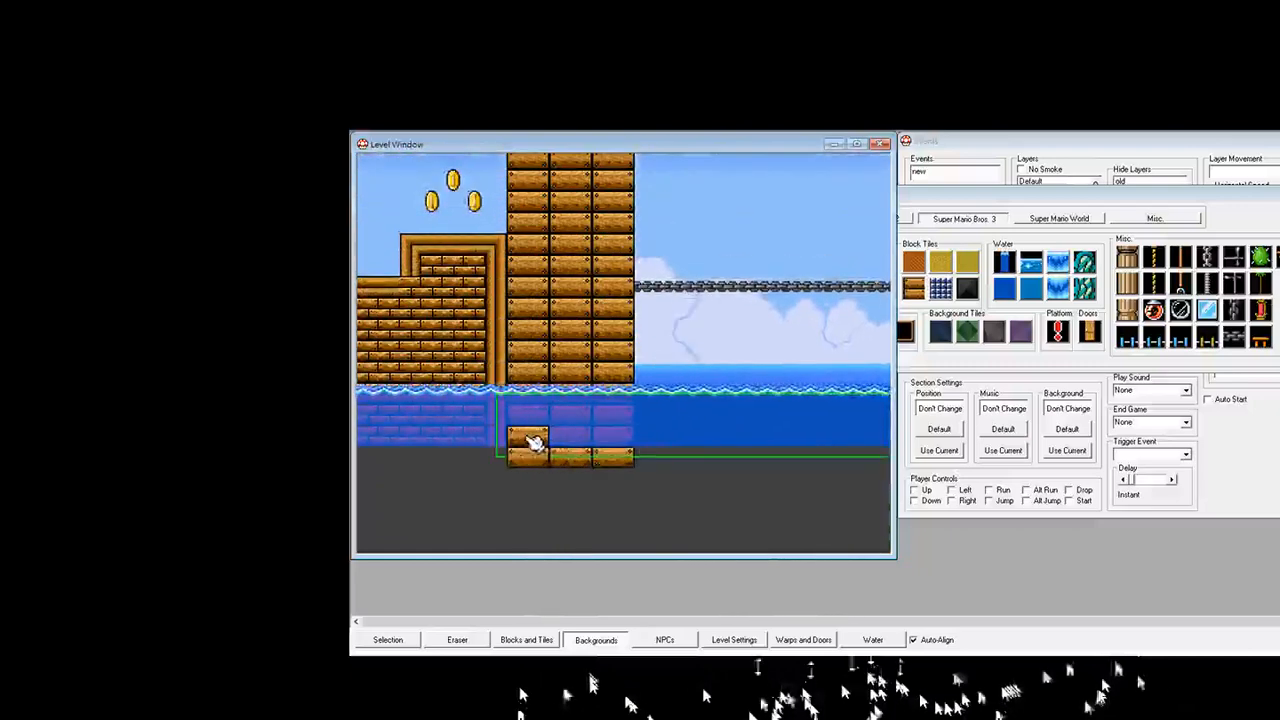
key("Right")
key("Right")
key("Right")
key("Right")
key("Right")
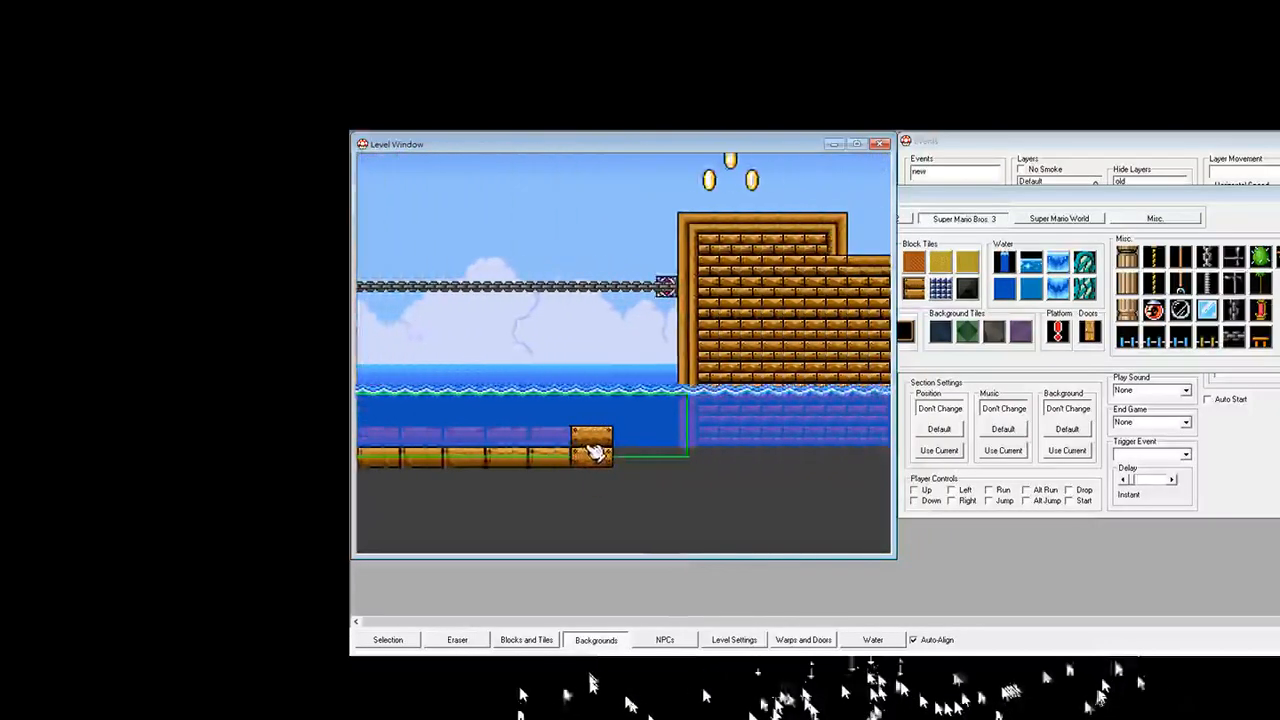
Step: Build three columns of wooden background tiles against the far ship, from the bottom of the water up to the ceiling
mouse_move(632, 451)
left_mouse_down()
mouse_move(634, 366)
mouse_move(540, 370)
mouse_move(597, 341)
mouse_move(594, 312)
left_mouse_up()
key("Up")
key("Up")
key("Down")
key("Down")
key("Down")
key("Down")
key("Down")
key("Down")
key("Down")
key("Down")
key("Up")
key("Up")
key("Up")
key("Up")
key("Up")
key("Up")
key("Up")
key("Up")
key("Up")
key("Up")
key("Up")
Step: Paint a fourth column of wooden background tiles on the inner side of the far ship's columns, from the ceiling downwards
key("Left")
key("Left")
key("Left")
key("Left")
key("Left")
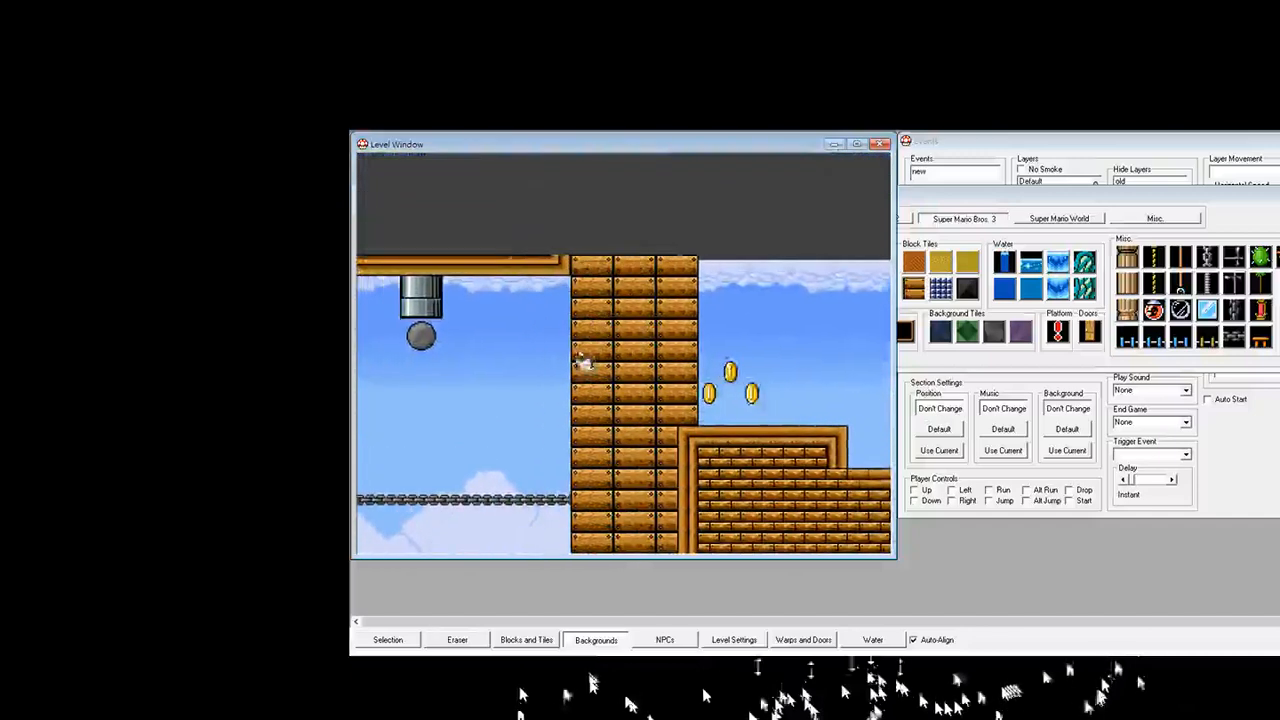
key("Down")
key("Down")
key("Down")
key("Down")
key("Down")
key("Down")
key("Down")
key("Down")
key("Down")
key("Down")
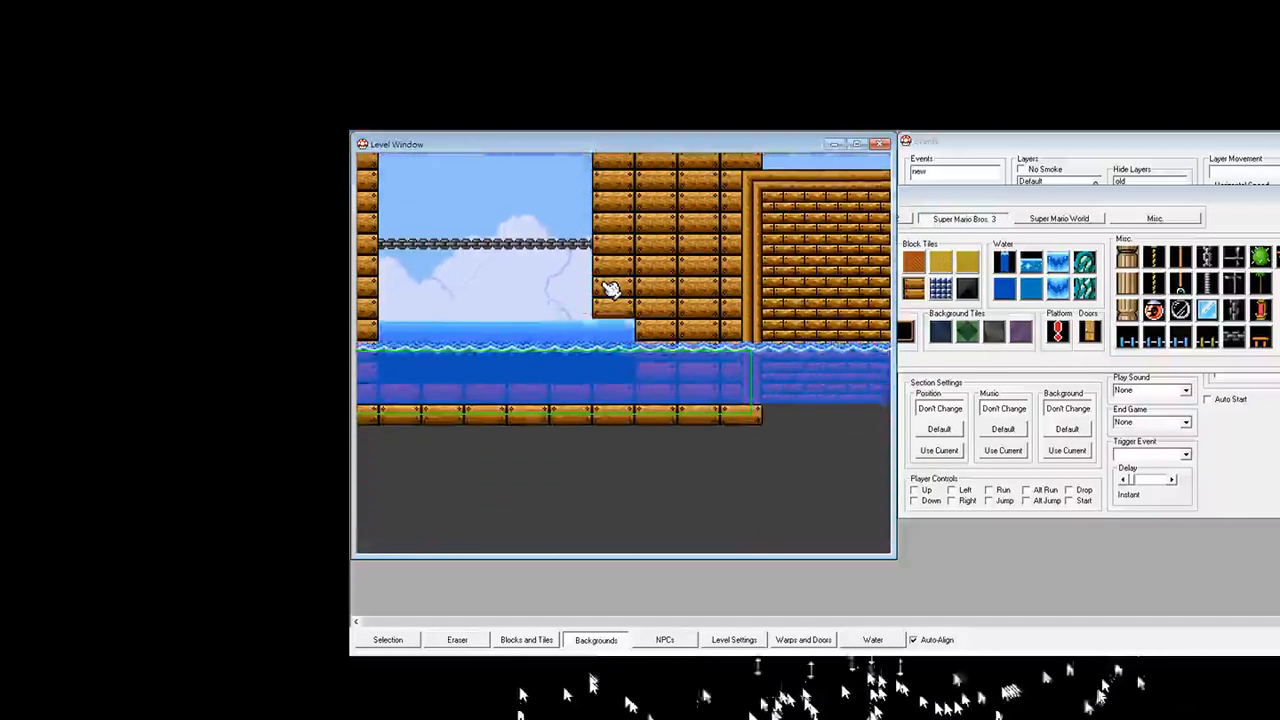
Step: Erase the fourth wooden column beside the far ship and patch the chain where it was cut
right_click(603, 314)
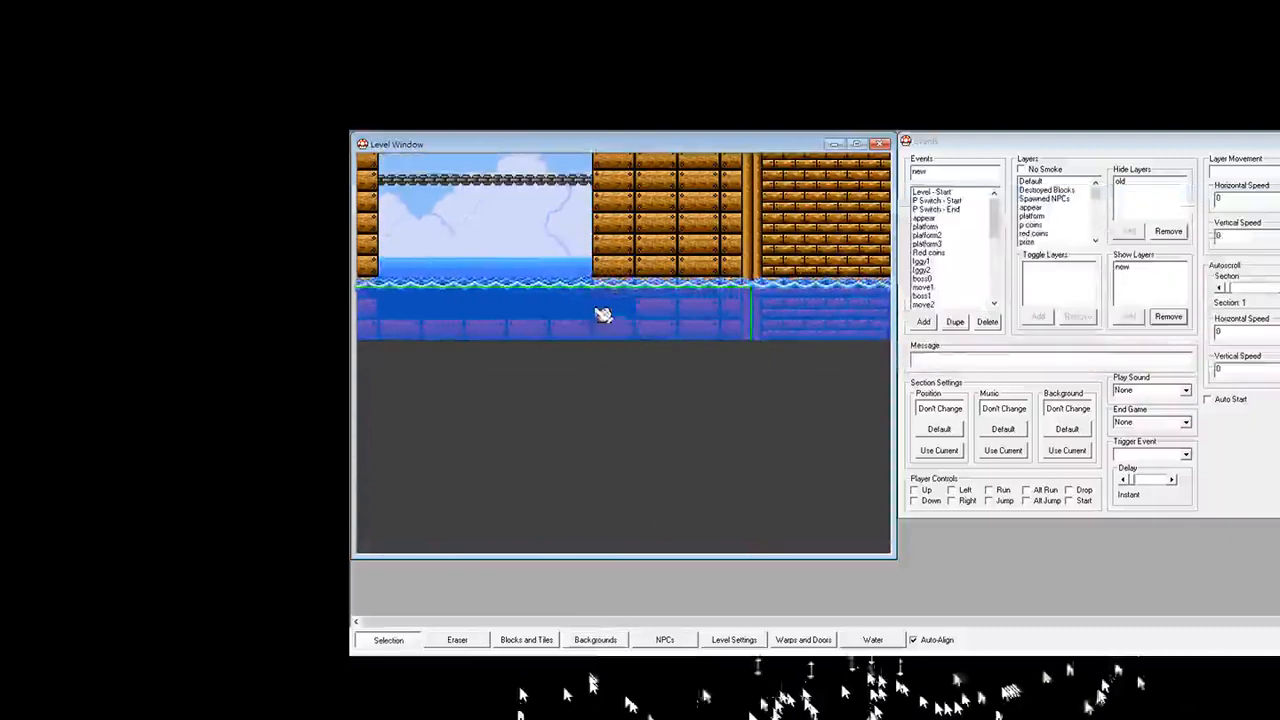
key("Delete")
key("Up")
key("Up")
key("Up")
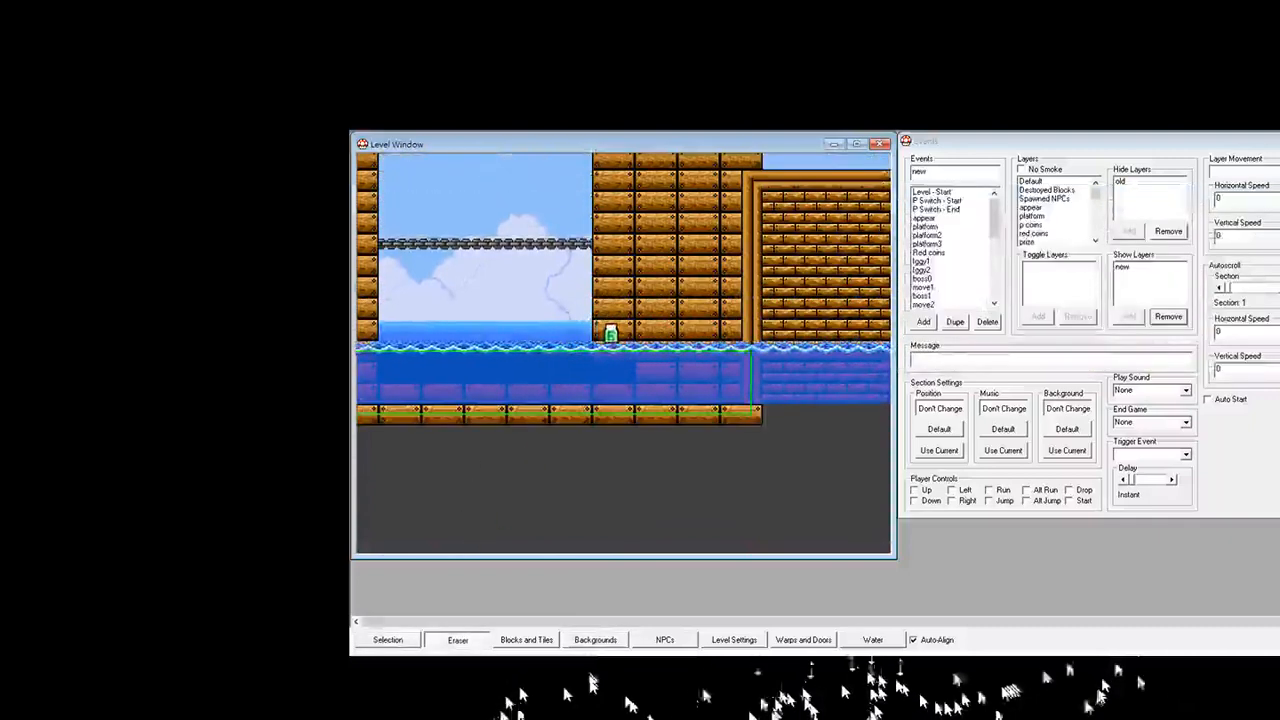
left_click_drag(609, 331, 612, 323)
key("Up")
key("Up")
key("Up")
key("Up")
key("Up")
key("Up")
key("Up")
key("Up")
key("Up")
key("Up")
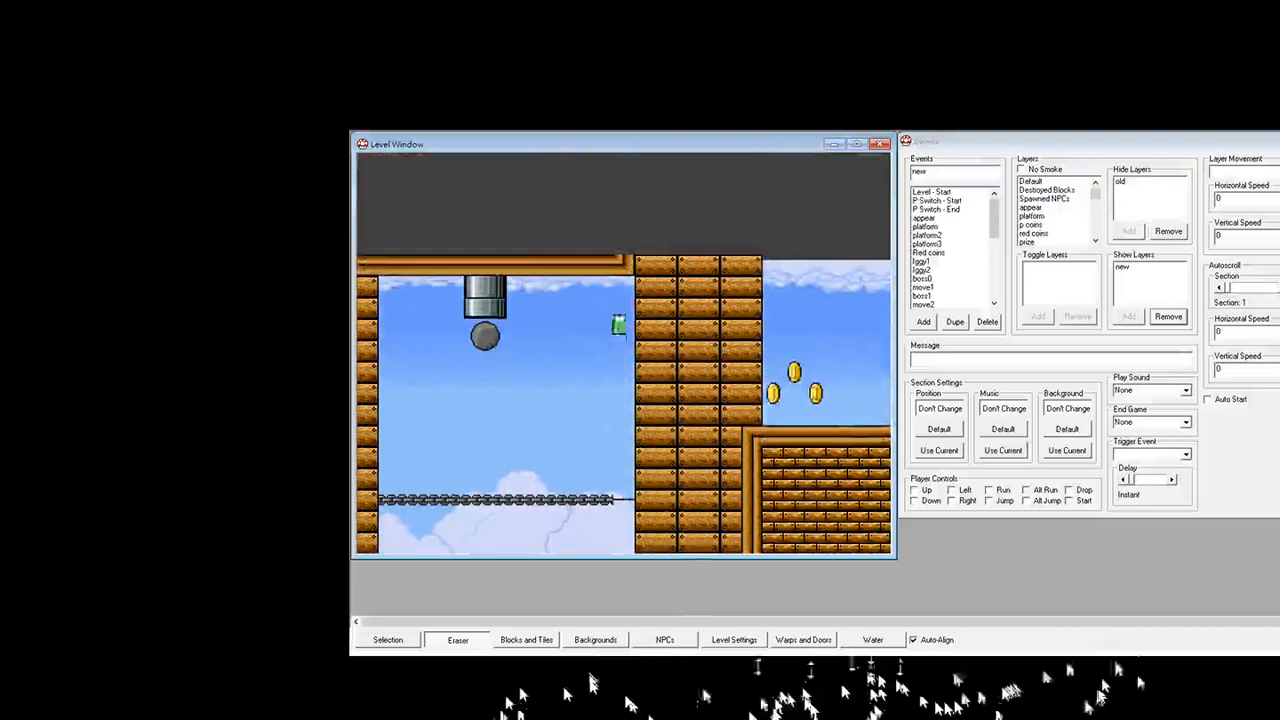
left_click(603, 506)
left_click_drag(618, 502, 607, 502)
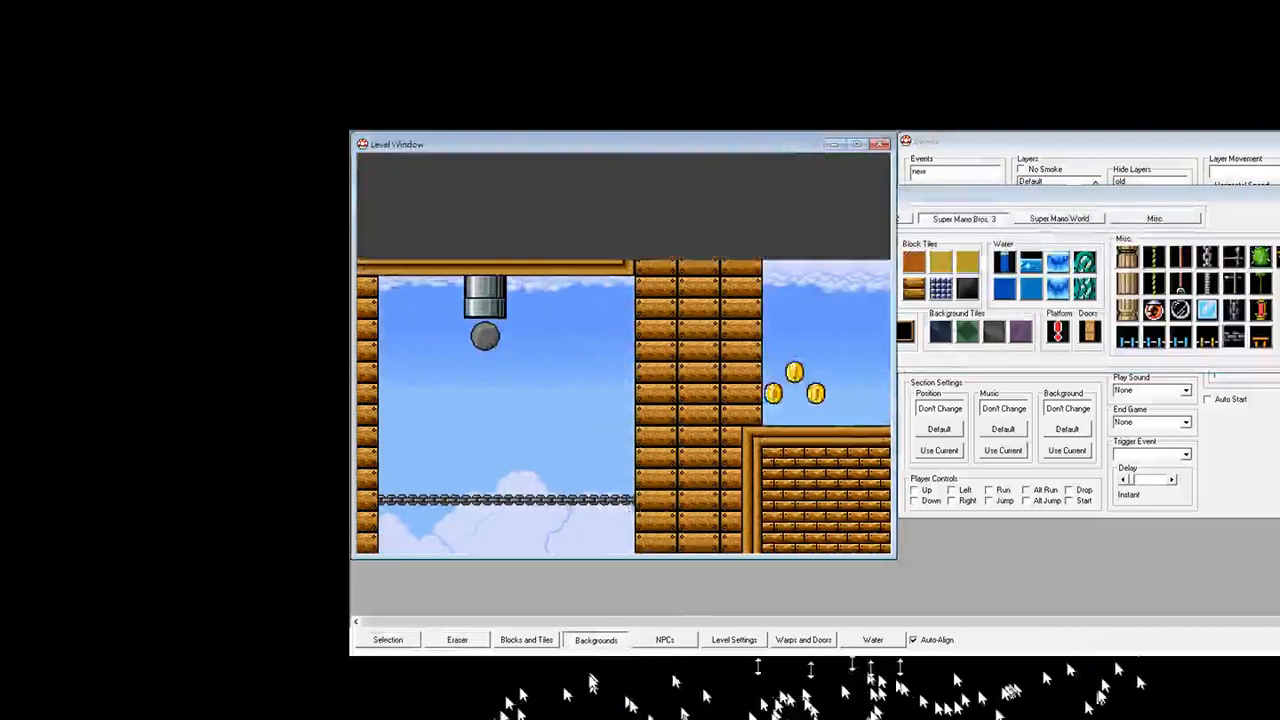
Step: Repaint the fourth column of Super Mario Bros. 3 wooden background tiles beside the far ship's three columns
left_click(1052, 345)
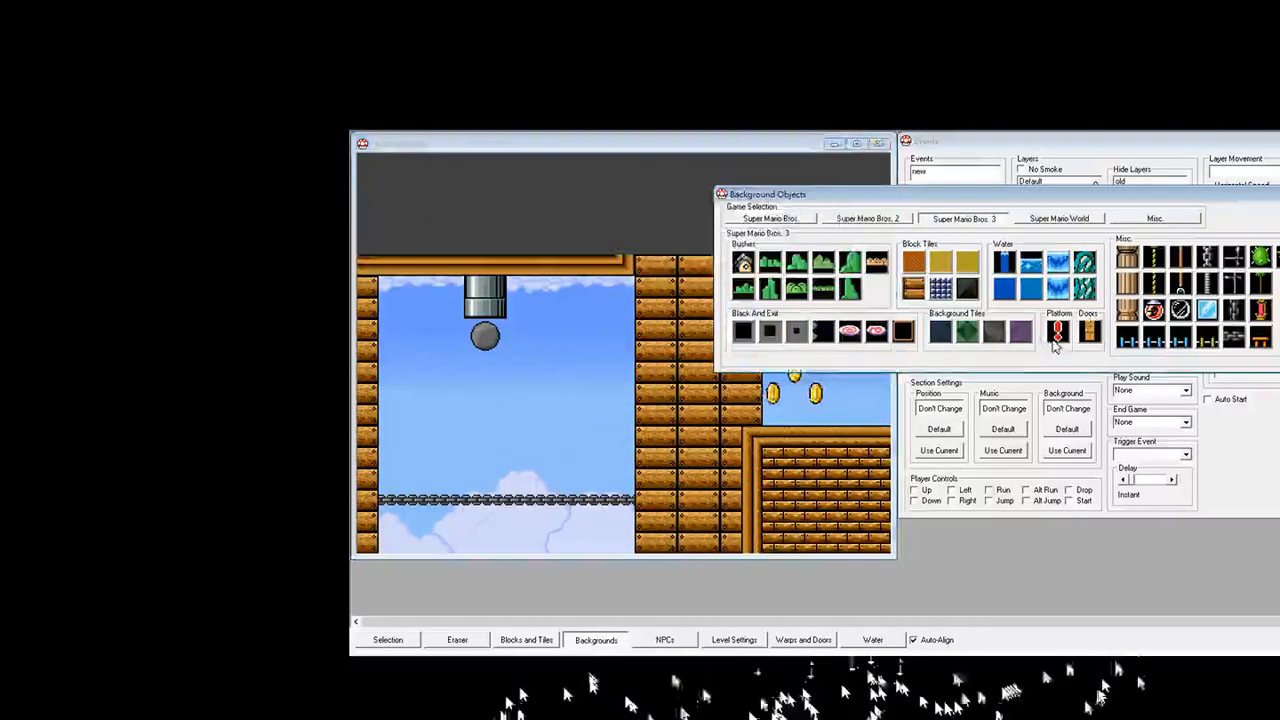
left_click(914, 289)
key("Down")
key("Down")
key("Down")
key("Down")
key("Down")
key("Down")
key("Down")
key("Down")
left_click_drag(608, 426, 610, 360)
key("Up")
key("Up")
key("Up")
key("Up")
key("Up")
key("Up")
key("Up")
key("Up")
key("Up")
key("Up")
key("Up")
key("Up")
key("Down")
key("Down")
key("Down")
key("Down")
key("Down")
key("Down")
key("Down")
key("Down")
key("Down")
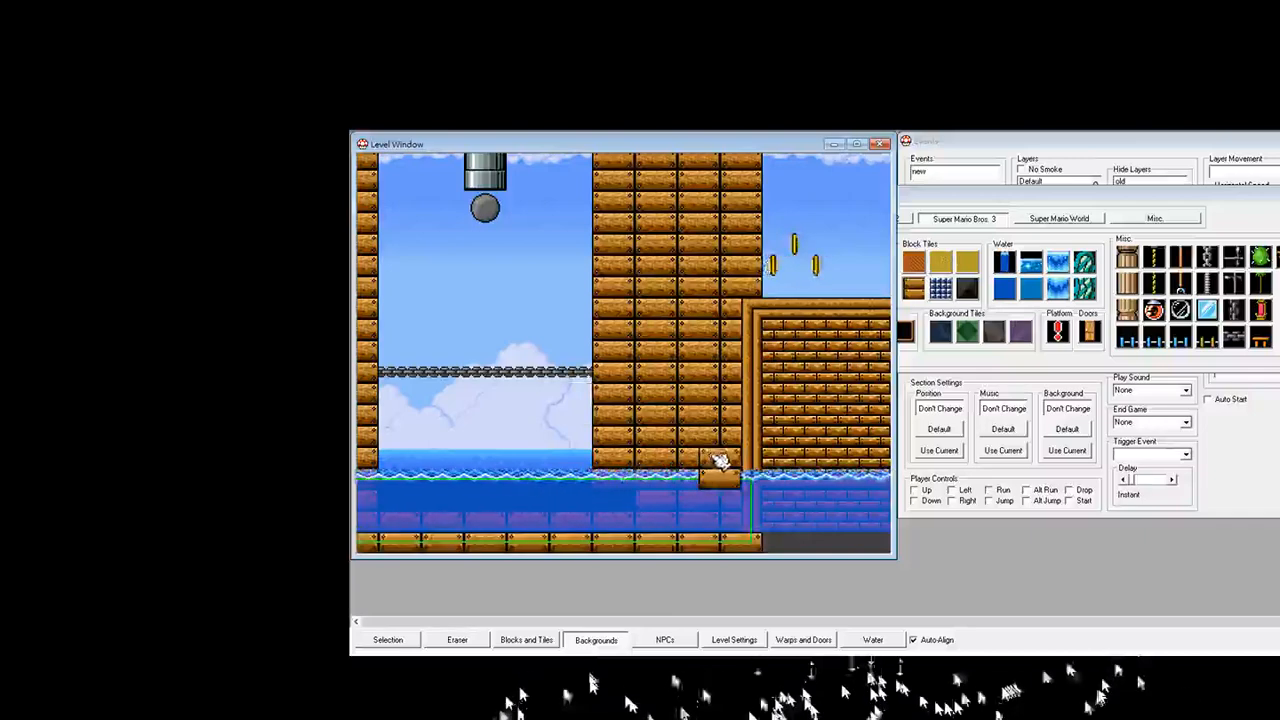
Step: Erase the repainted fourth wooden column so only three columns stand against the far ship
left_click(457, 640)
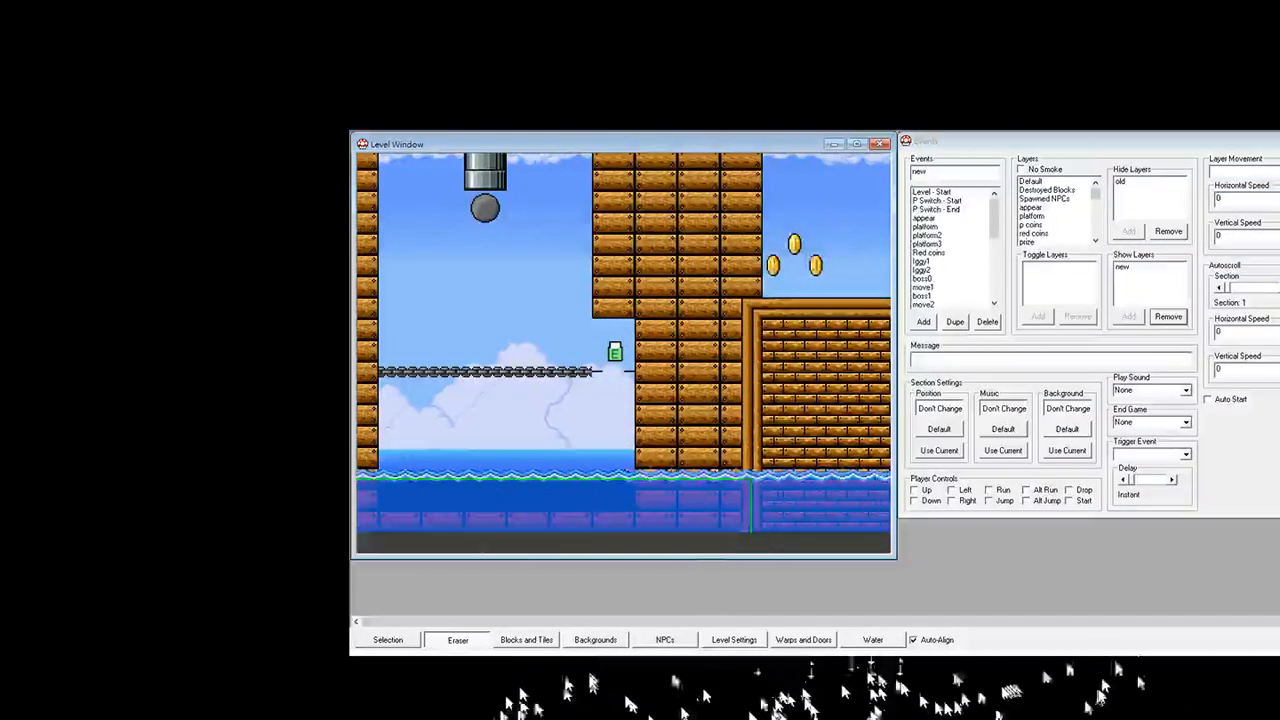
key("Up")
key("Up")
key("Up")
key("Up")
left_click_drag(614, 349, 614, 300)
key("Down")
key("Down")
key("Down")
key("Down")
key("Down")
Step: Replace the missing rail line and chain tiles in the erased stretch beside the far wooden columns
right_click(619, 444)
left_click(628, 395)
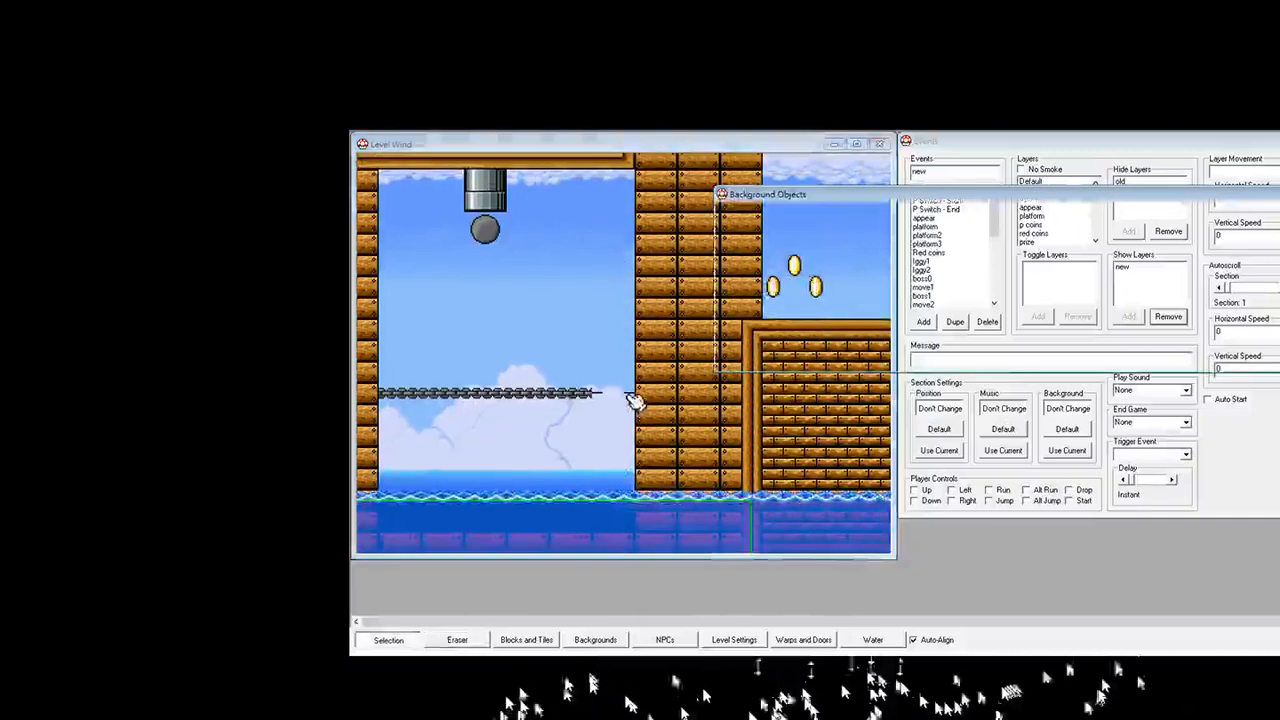
left_click(633, 404)
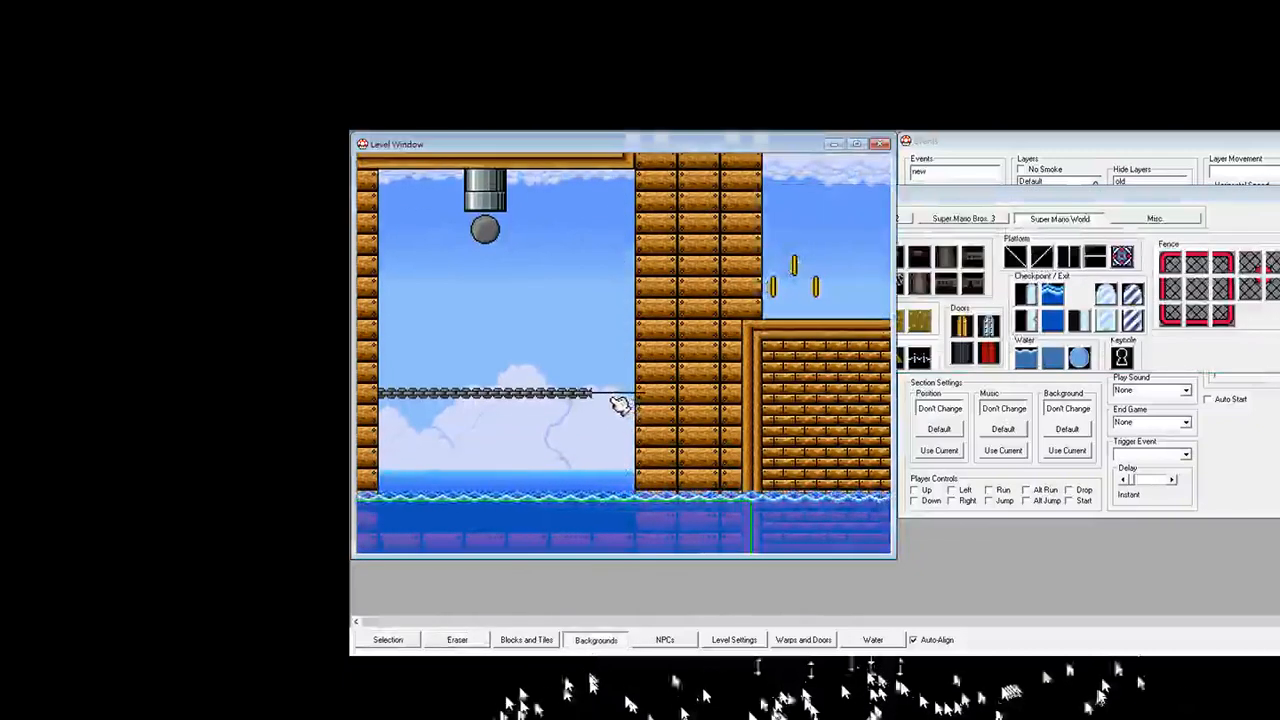
right_click(612, 398)
left_click(583, 396)
left_click_drag(585, 400, 623, 402)
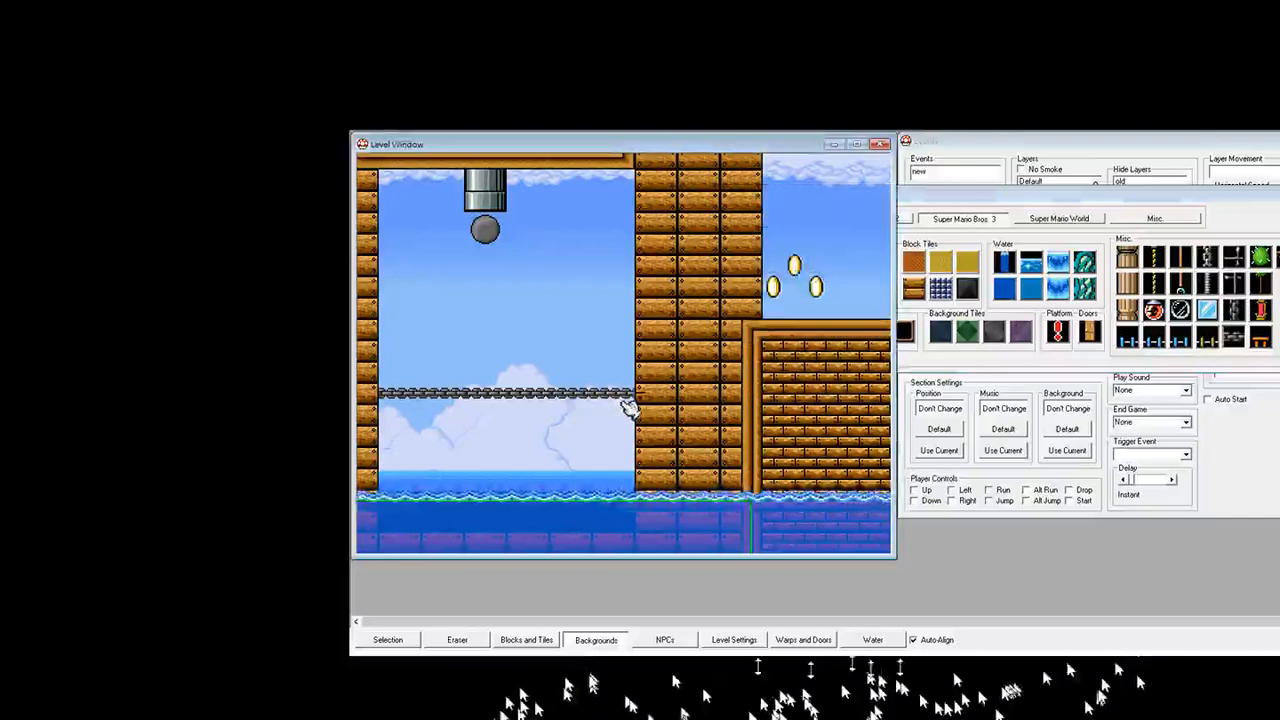
Step: Fill the submerged gap and the band just above the waterline with Super Mario Bros. 3 wooden background tiles
right_click(655, 453)
left_click(527, 640)
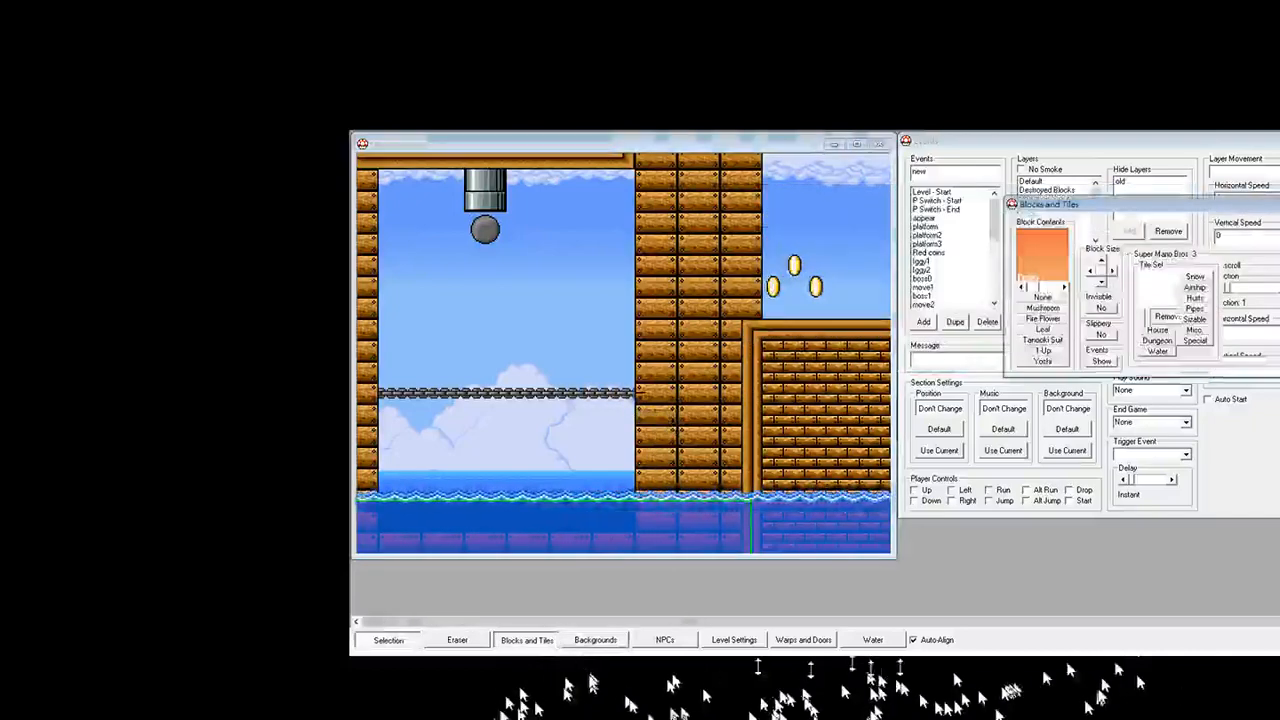
left_click(596, 640)
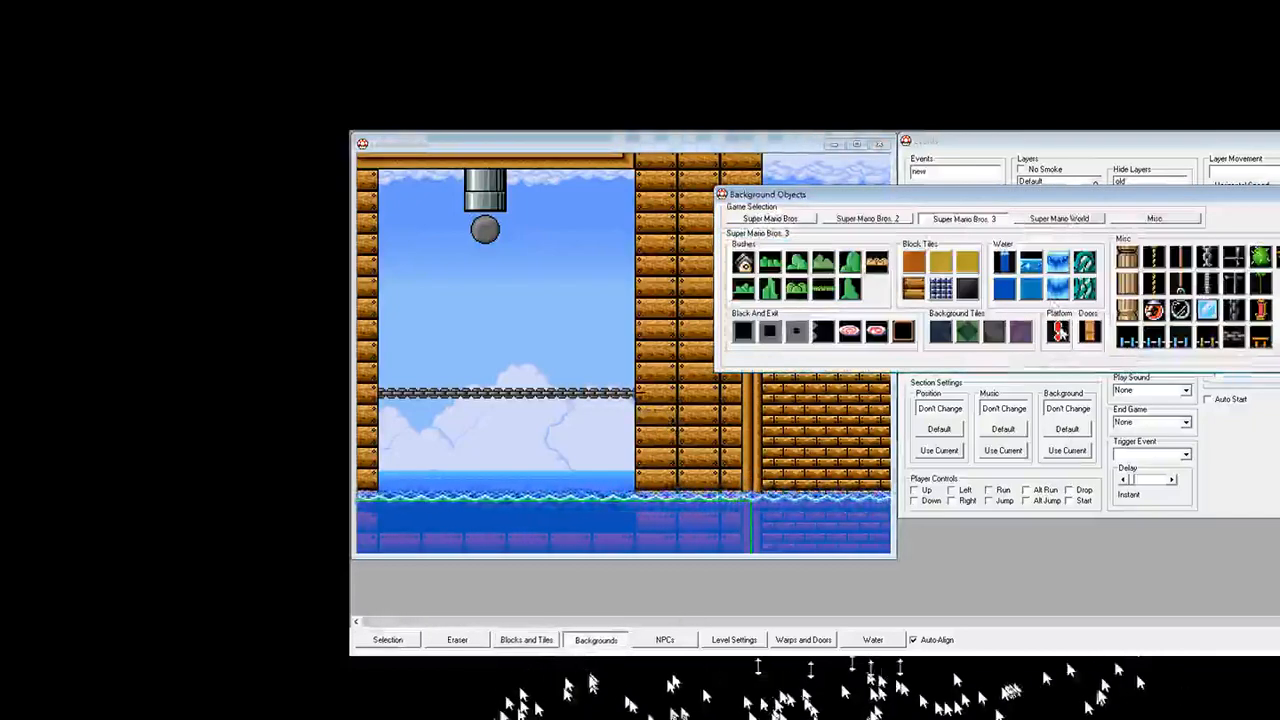
left_click(914, 289)
key("Up")
key("Up")
key("Down")
key("Down")
key("Down")
key("Down")
key("Down")
key("Down")
key("Down")
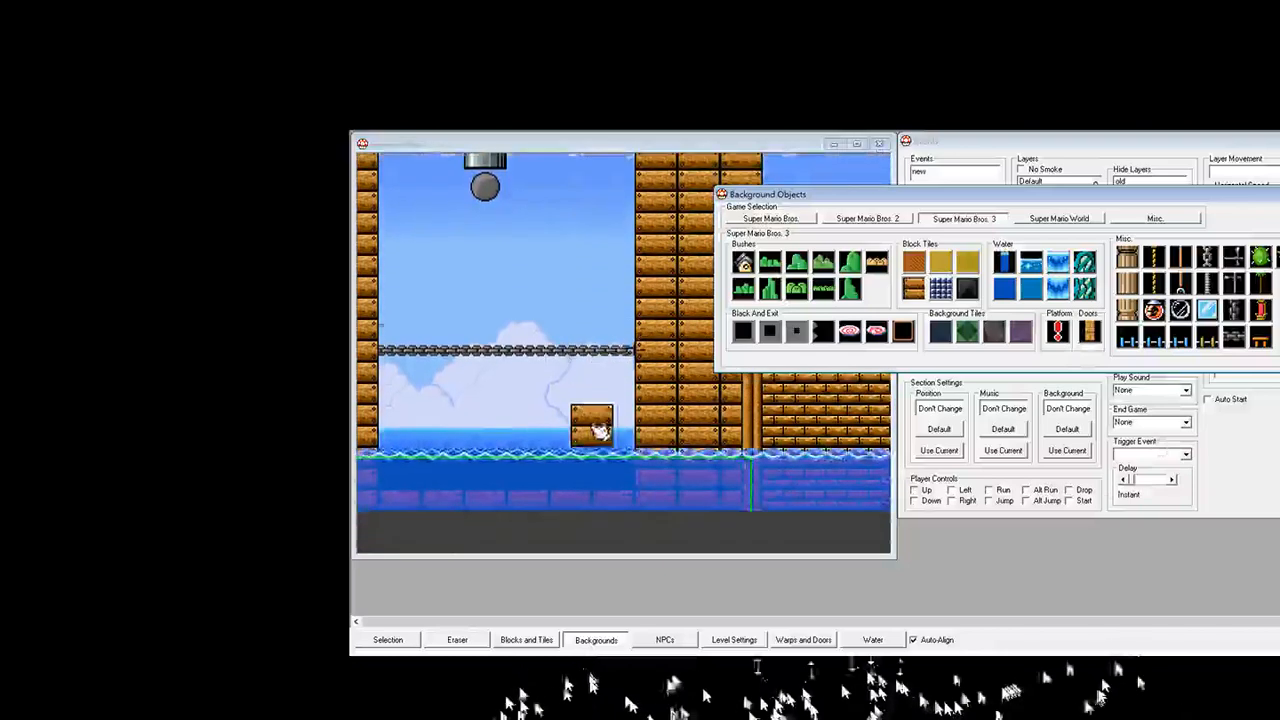
left_click(609, 424)
key("Left")
key("Left")
key("Left")
key("Left")
key("Left")
key("Left")
key("Left")
key("Left")
key("Left")
key("Left")
key("Left")
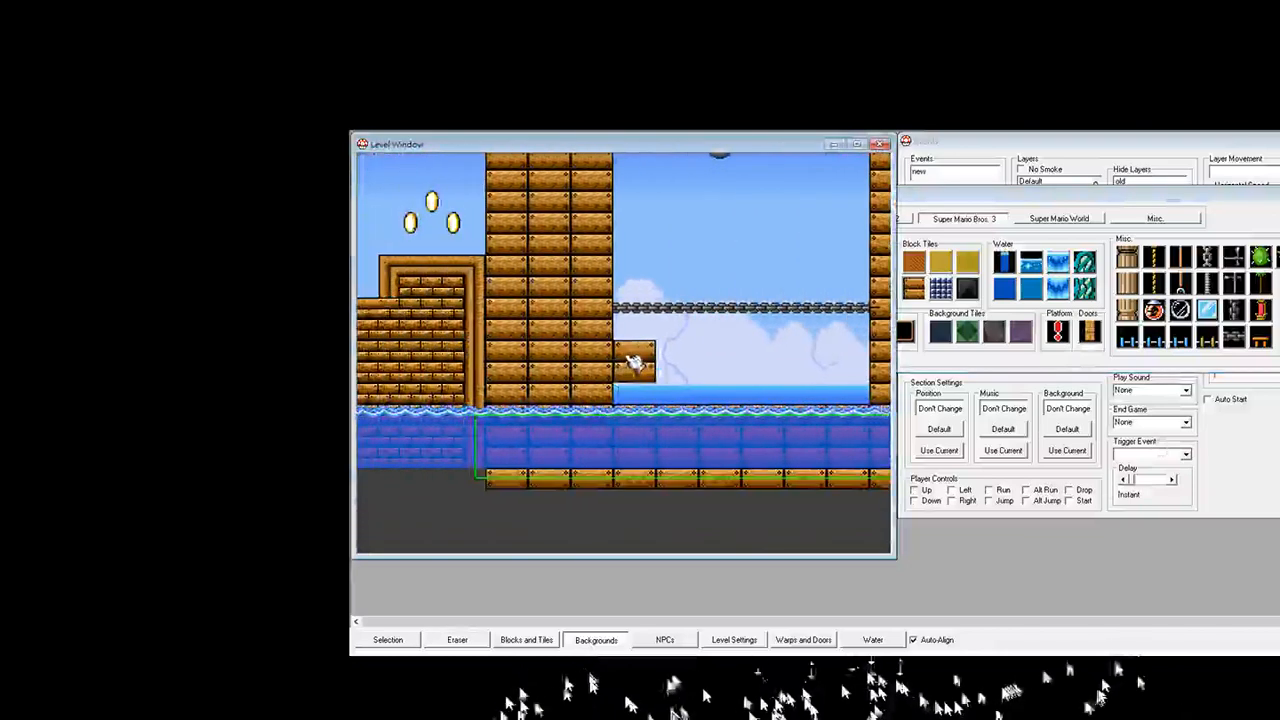
left_click(638, 374)
key("Right")
key("Right")
key("Right")
key("Right")
key("Right")
key("Right")
key("Right")
key("Right")
key("Right")
key("Right")
key("Right")
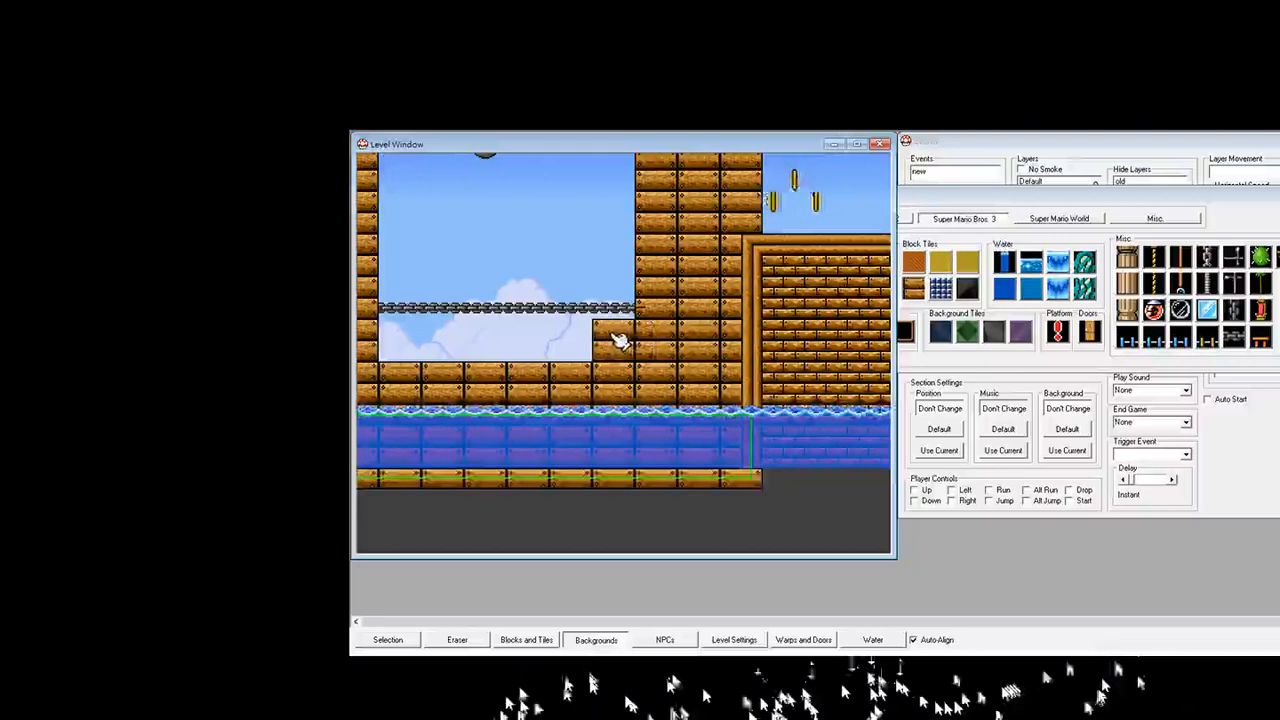
Step: Extend the wooden background fill across the gap upwards to above the chain
key("Left")
key("Left")
key("Left")
key("Left")
key("Left")
key("Left")
key("Left")
key("Left")
mouse_move(615, 340)
left_mouse_down()
mouse_move(586, 342)
mouse_move(563, 311)
mouse_move(565, 252)
mouse_move(562, 283)
mouse_move(615, 284)
left_mouse_up()
key("Right")
key("Right")
key("Right")
key("Right")
key("Right")
key("Right")
key("Right")
key("Right")
key("Right")
key("Right")
key("Left")
key("Left")
key("Left")
key("Left")
key("Left")
key("Left")
key("Left")
key("Left")
key("Left")
key("Left")
key("Up")
key("Up")
Step: Fill the remaining sky between the wooden columns with wooden background tiles up to the ceiling
key("Right")
key("Right")
key("Right")
key("Right")
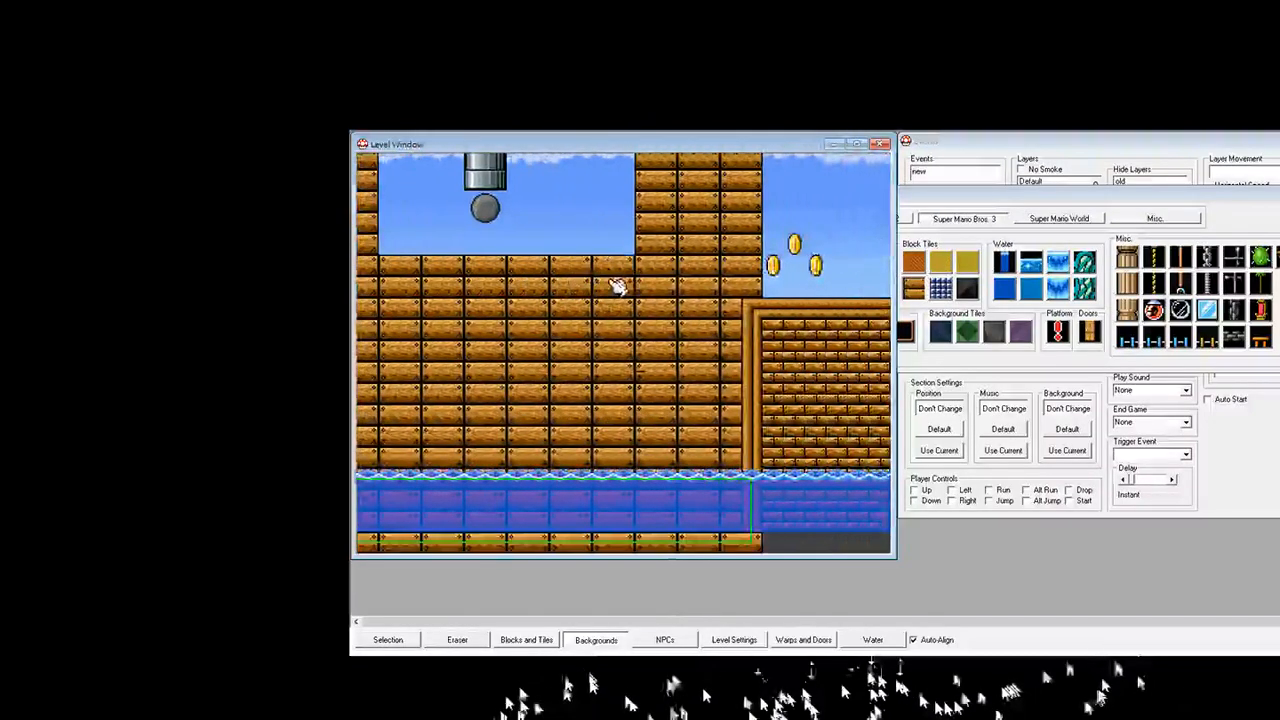
key("Left")
key("Left")
key("Left")
key("Left")
key("Left")
key("Left")
key("Left")
key("Left")
key("Left")
key("Left")
mouse_move(602, 233)
left_mouse_down()
mouse_move(602, 250)
mouse_move(603, 208)
left_mouse_up()
key("Up")
key("Up")
key("Up")
key("Right")
key("Right")
key("Right")
key("Right")
key("Right")
key("Right")
key("Right")
key("Right")
key("Right")
key("Right")
key("Left")
key("Left")
key("Left")
key("Left")
key("Left")
key("Left")
key("Left")
key("Left")
key("Left")
key("Left")
key("Left")
key("Down")
key("Down")
key("Down")
key("Down")
key("Down")
key("Down")
key("Down")
right_click(606, 265)
key("Left")
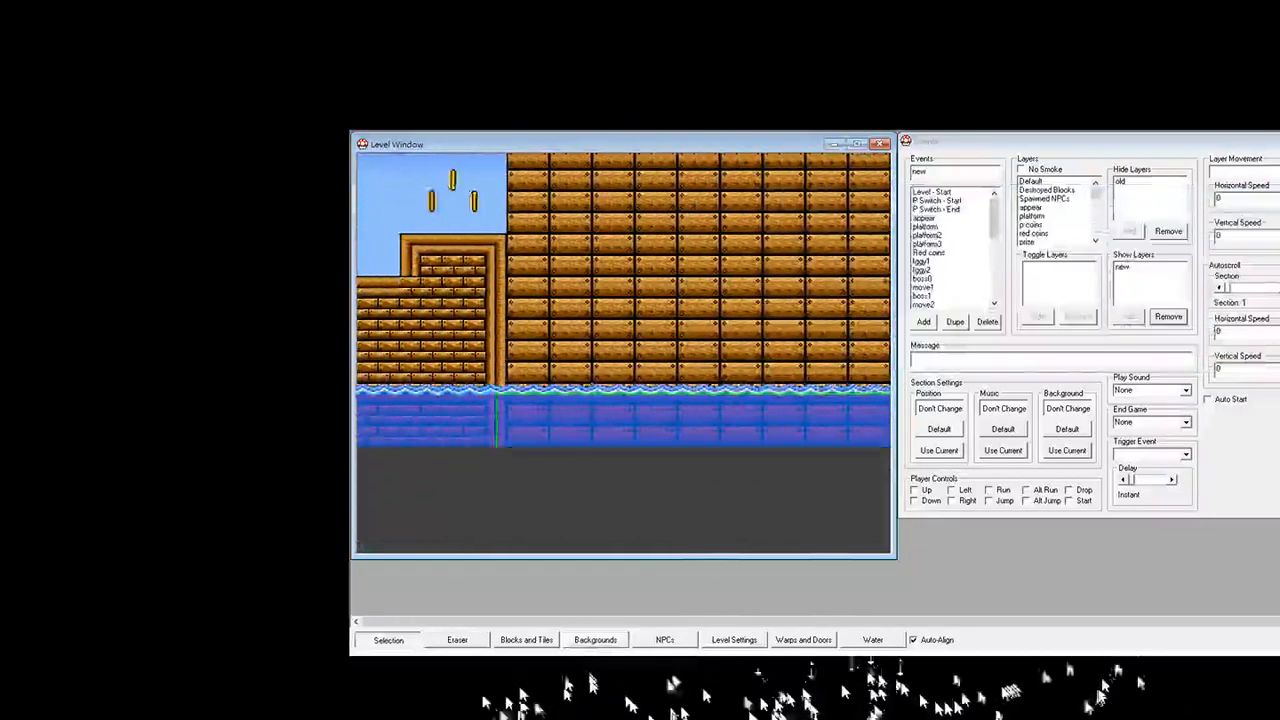
Step: Place a wooden moving platform NPC near the chained rail, beside the near ship
left_click(665, 640)
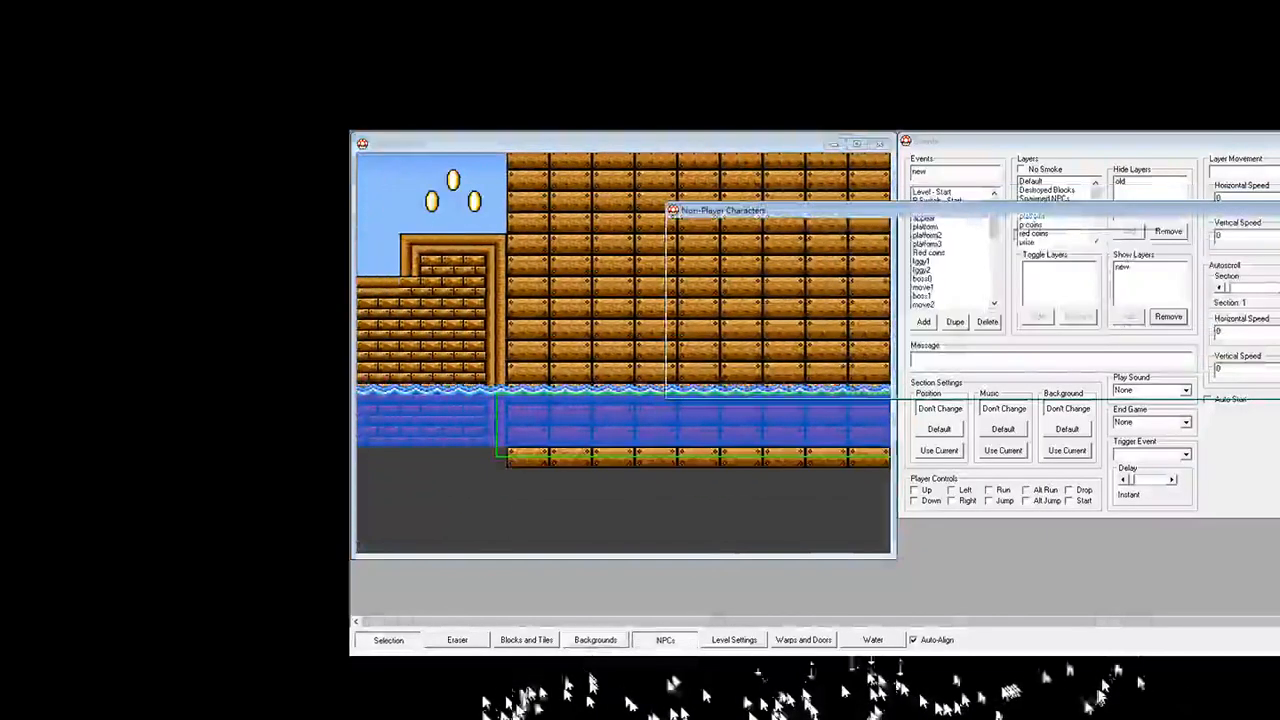
left_click_drag(1240, 211, 1179, 154)
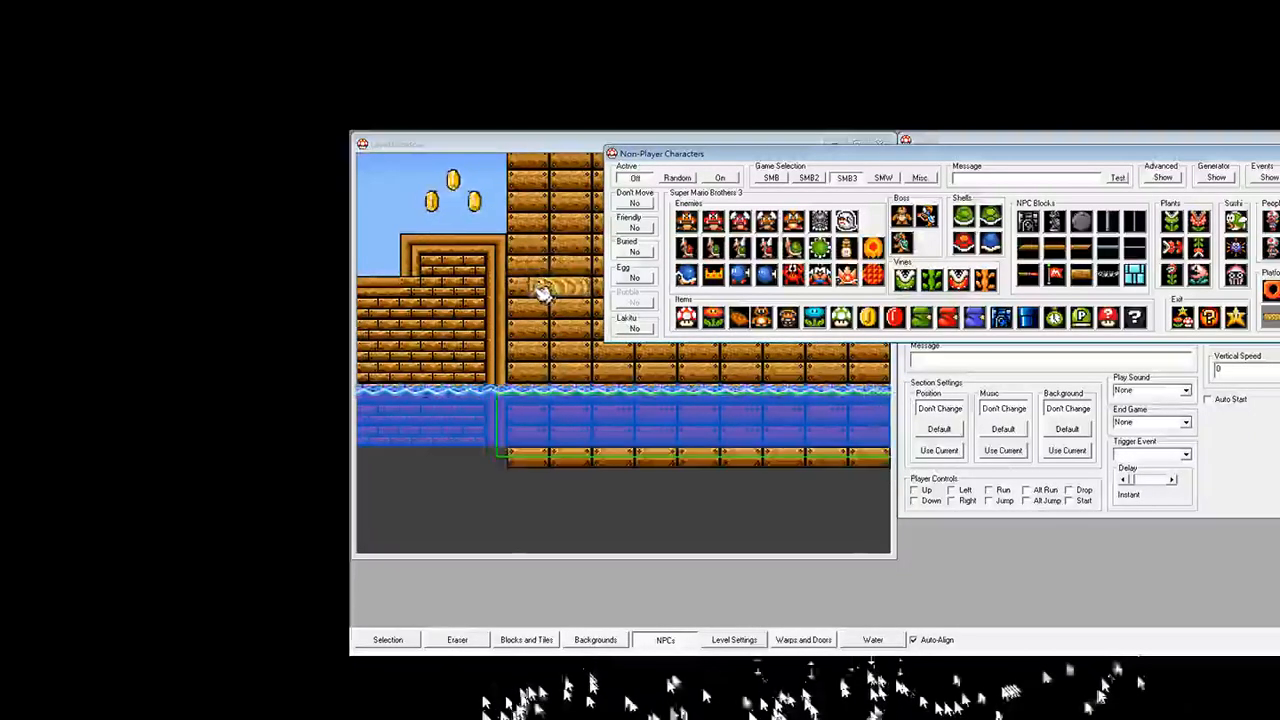
left_click(540, 285)
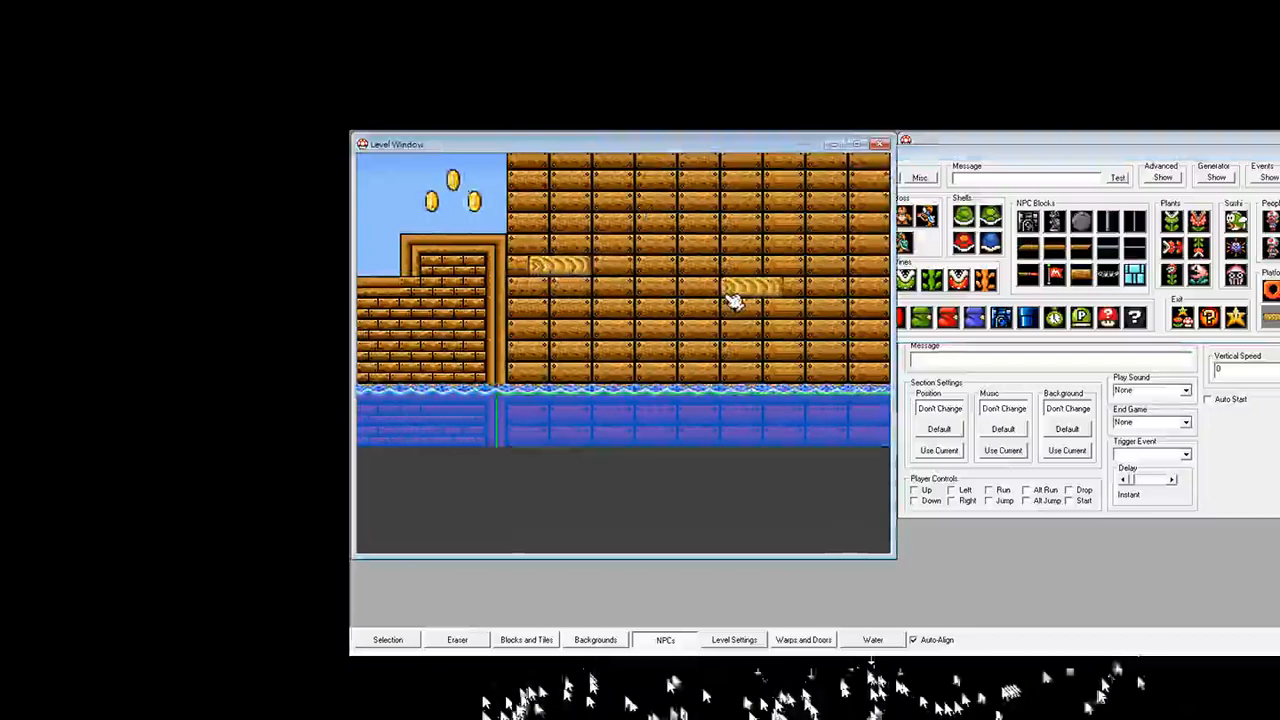
Step: Place two red-headed Super Mario Bros. 3 plant enemies at the waterline, spaced apart between the ships
left_click_drag(1124, 157, 1128, 156)
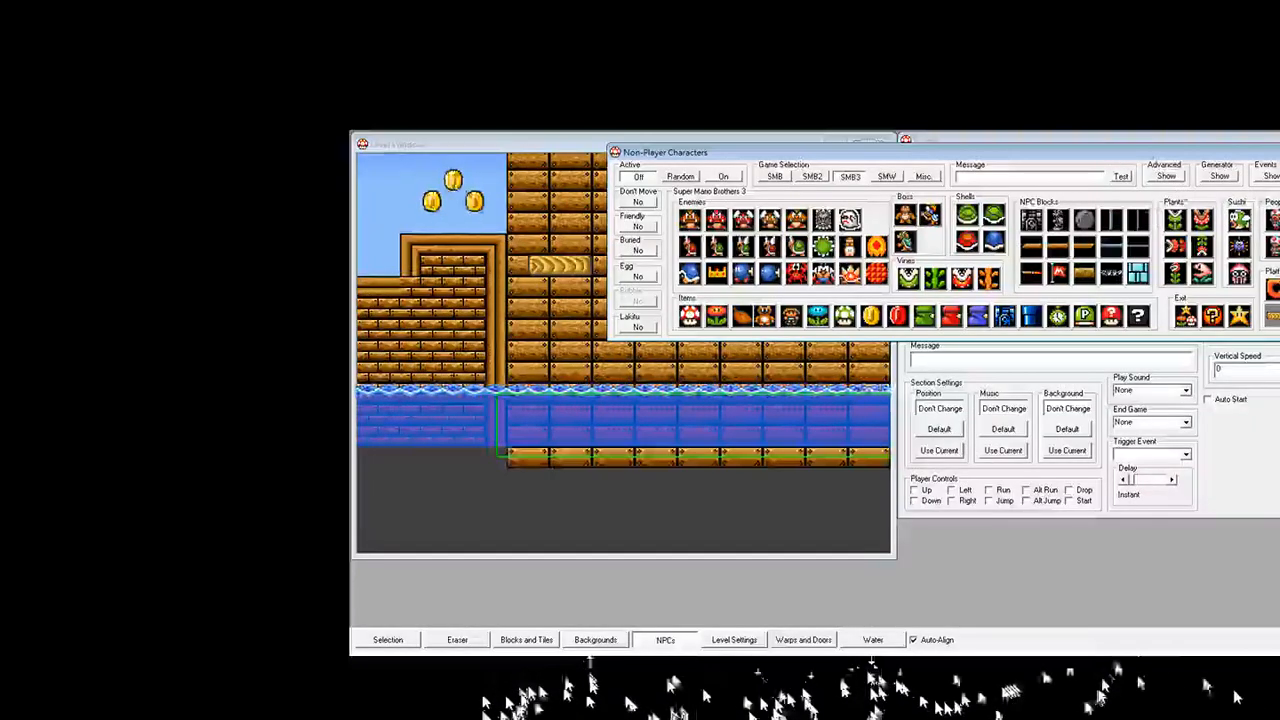
left_click(887, 176)
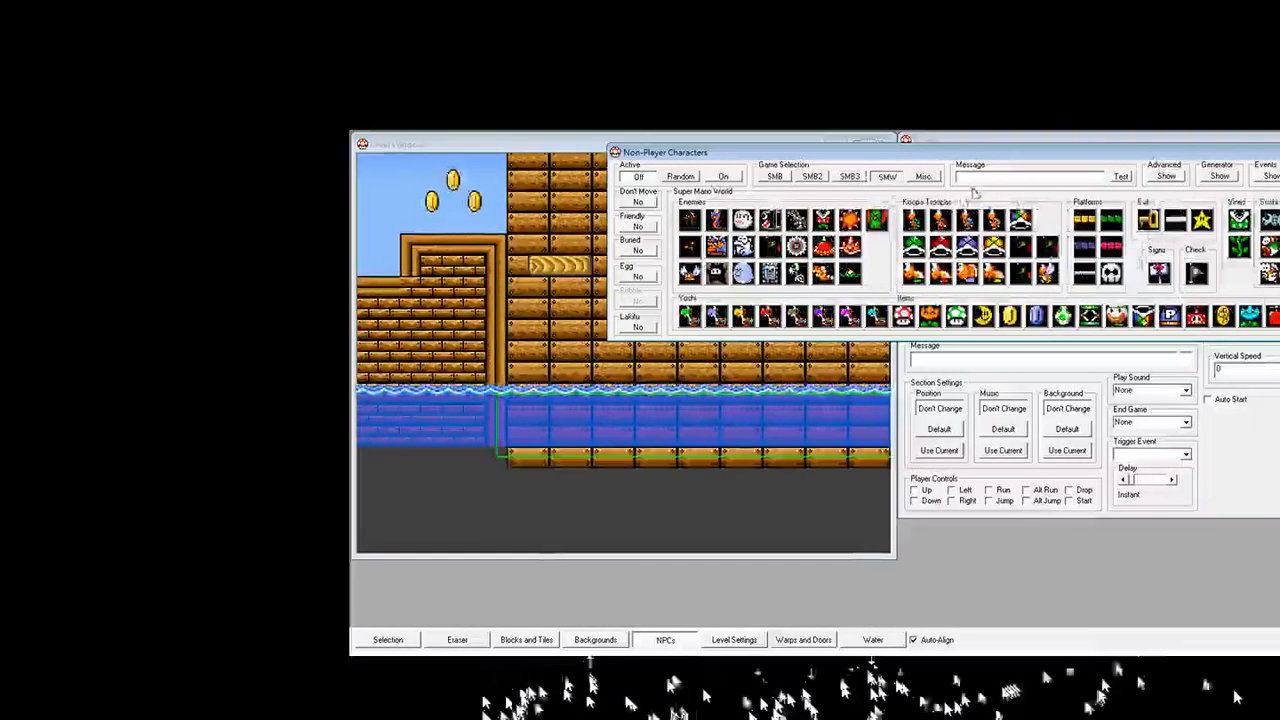
left_click(849, 176)
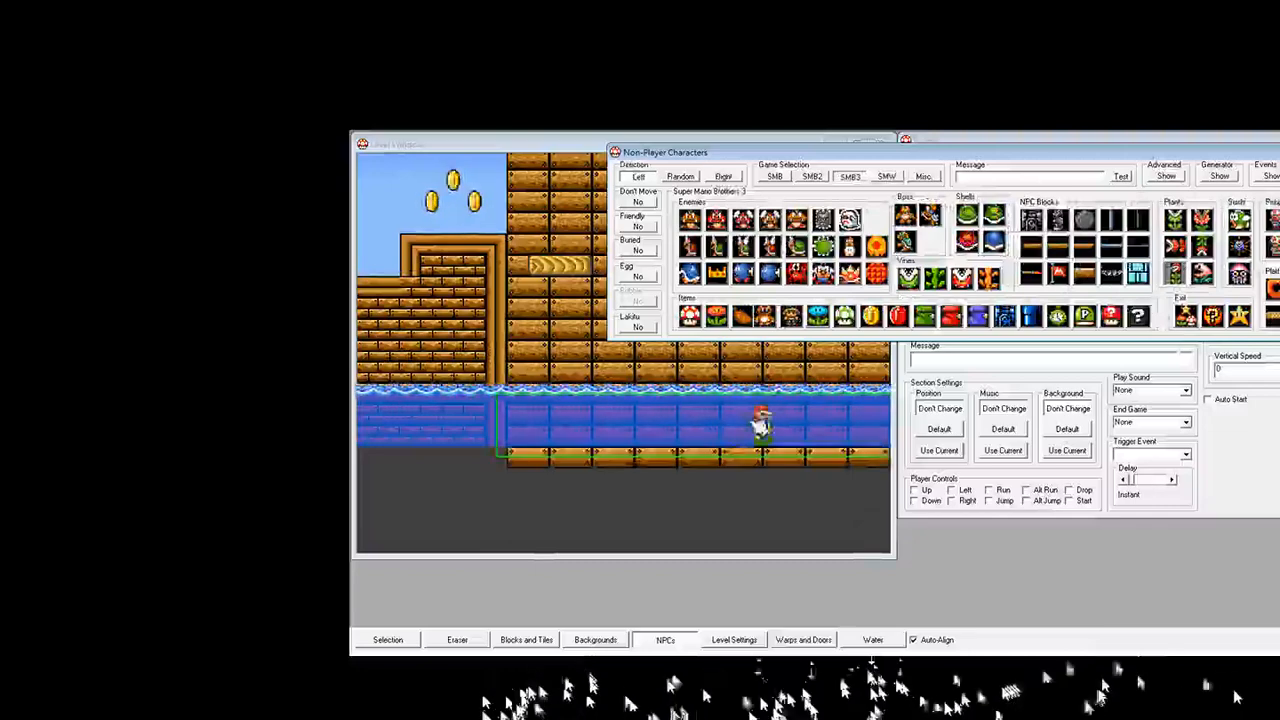
key("Right")
key("Right")
left_click(593, 366)
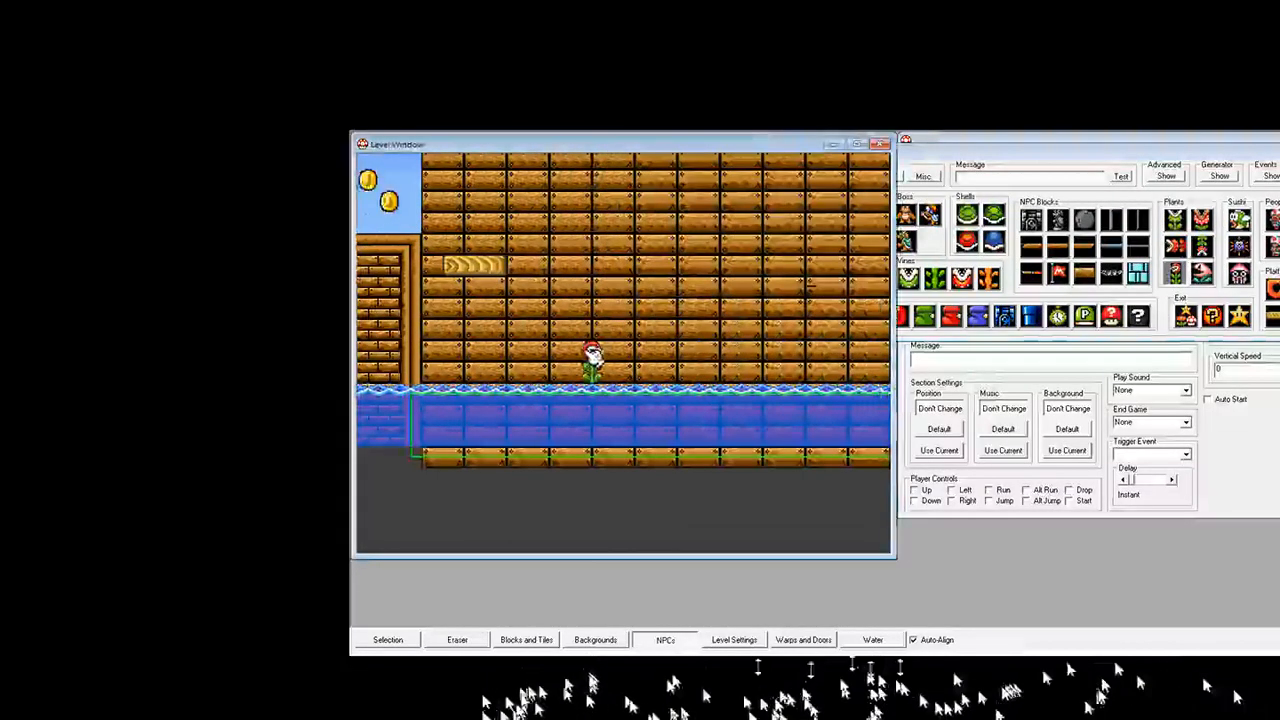
key("Right")
key("Right")
key("Right")
key("Right")
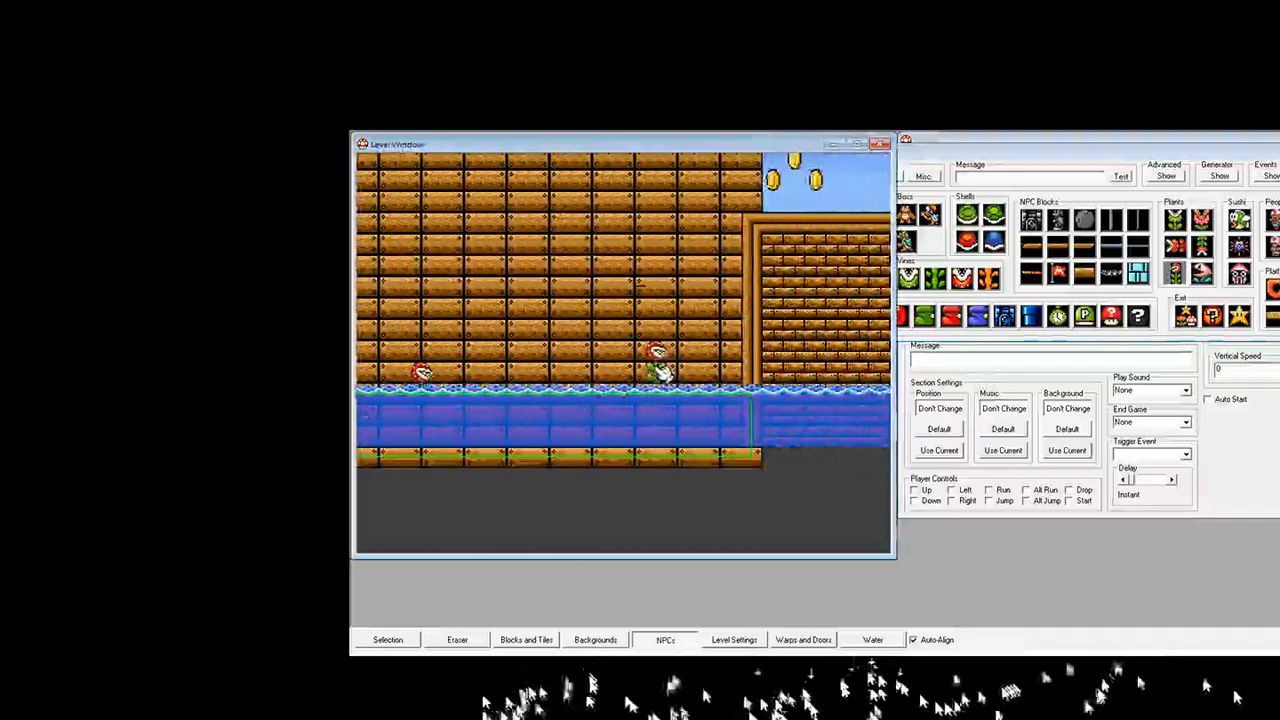
left_click(678, 384)
left_click(1108, 142)
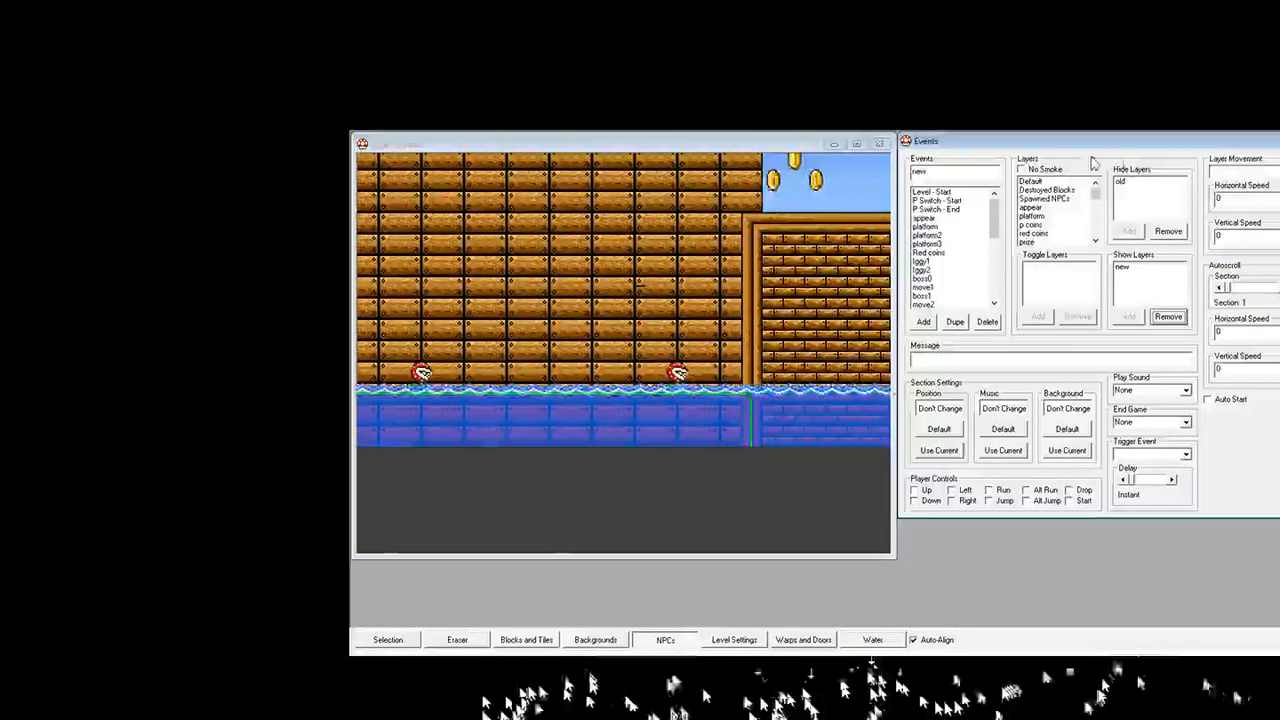
Step: Place three Super Mario Bros. 3 coins in a triangle over the water, just beyond the wooden moving platform
left_click(665, 640)
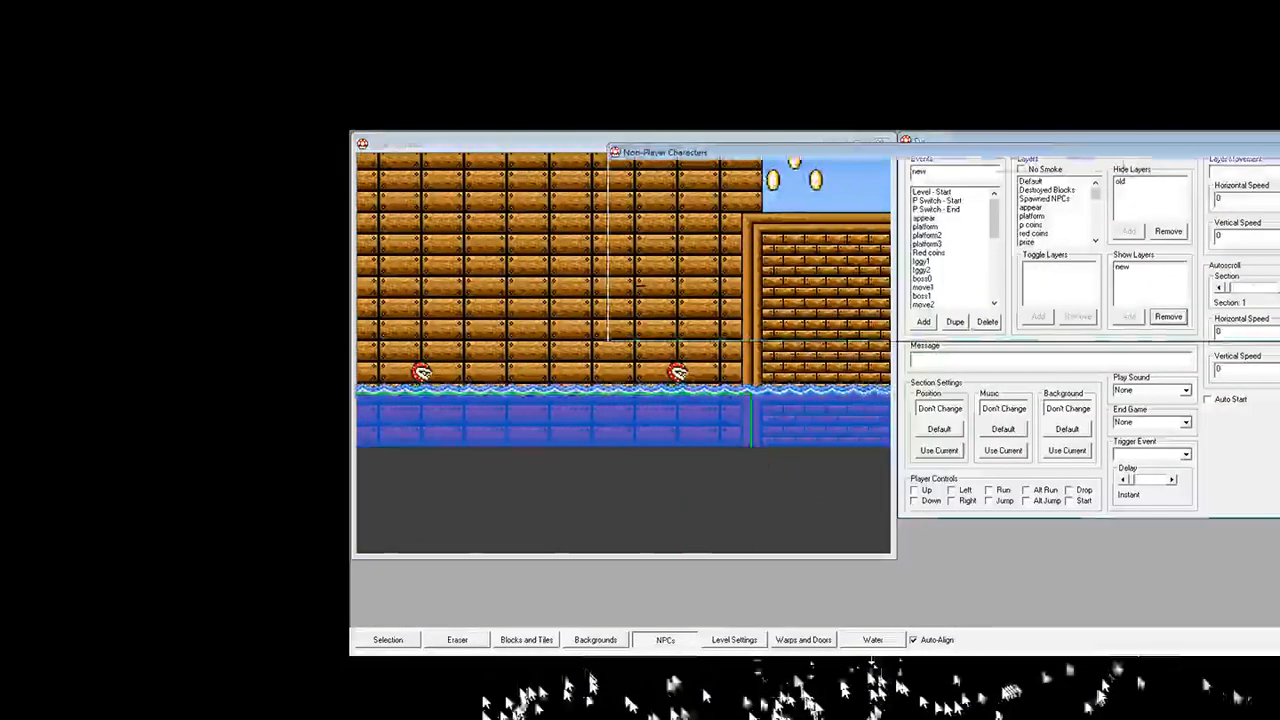
left_click(871, 316)
key("Left")
key("Left")
key("Left")
key("Left")
key("Left")
key("Up")
key("Up")
key("Up")
key("Up")
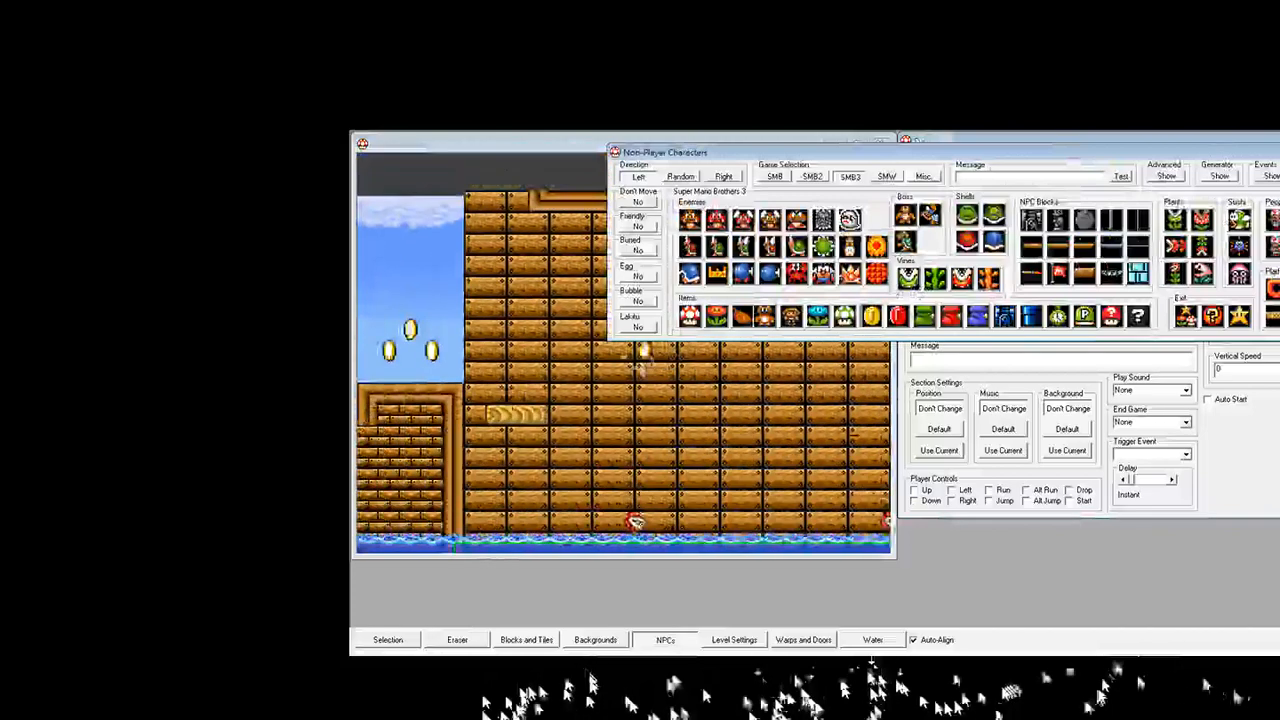
key("Right")
key("Right")
key("Right")
left_click(567, 361)
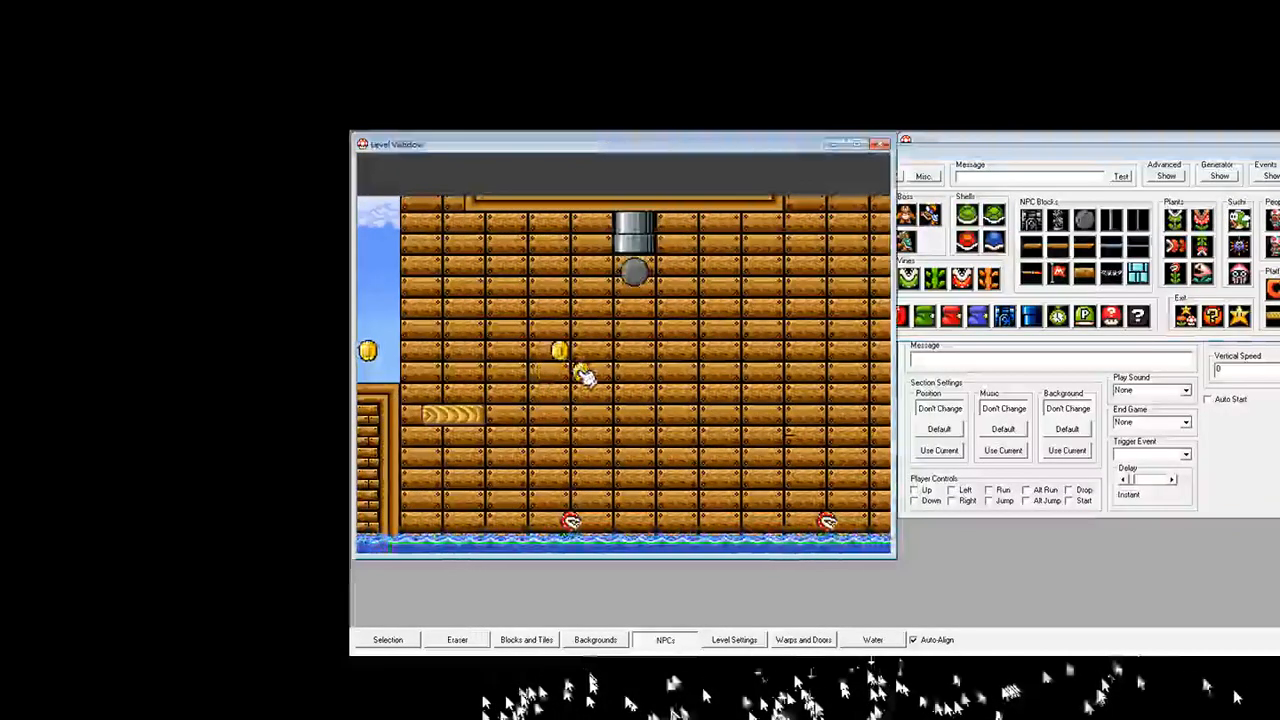
left_click(584, 376)
left_click(553, 380)
Step: Add a second triangle of three coins level with the first, between it and the far ship
key("Right")
key("Right")
key("Right")
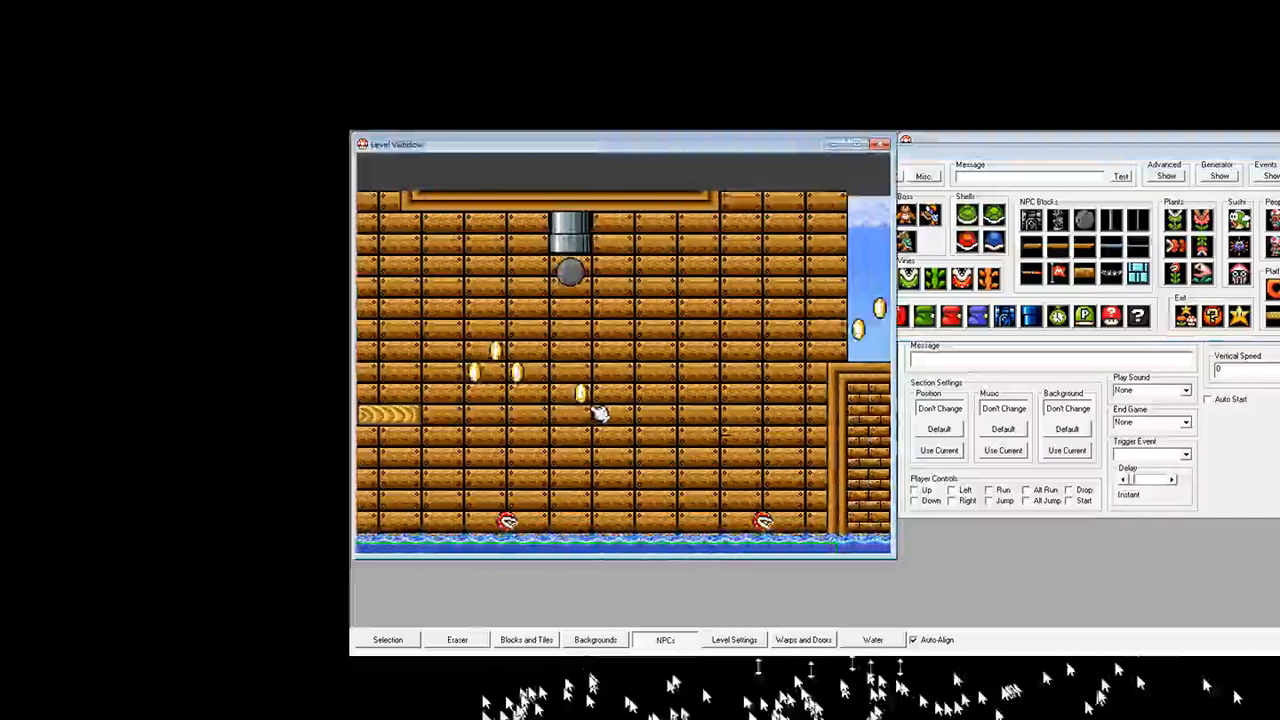
left_click(628, 380)
left_click(649, 358)
left_click(672, 376)
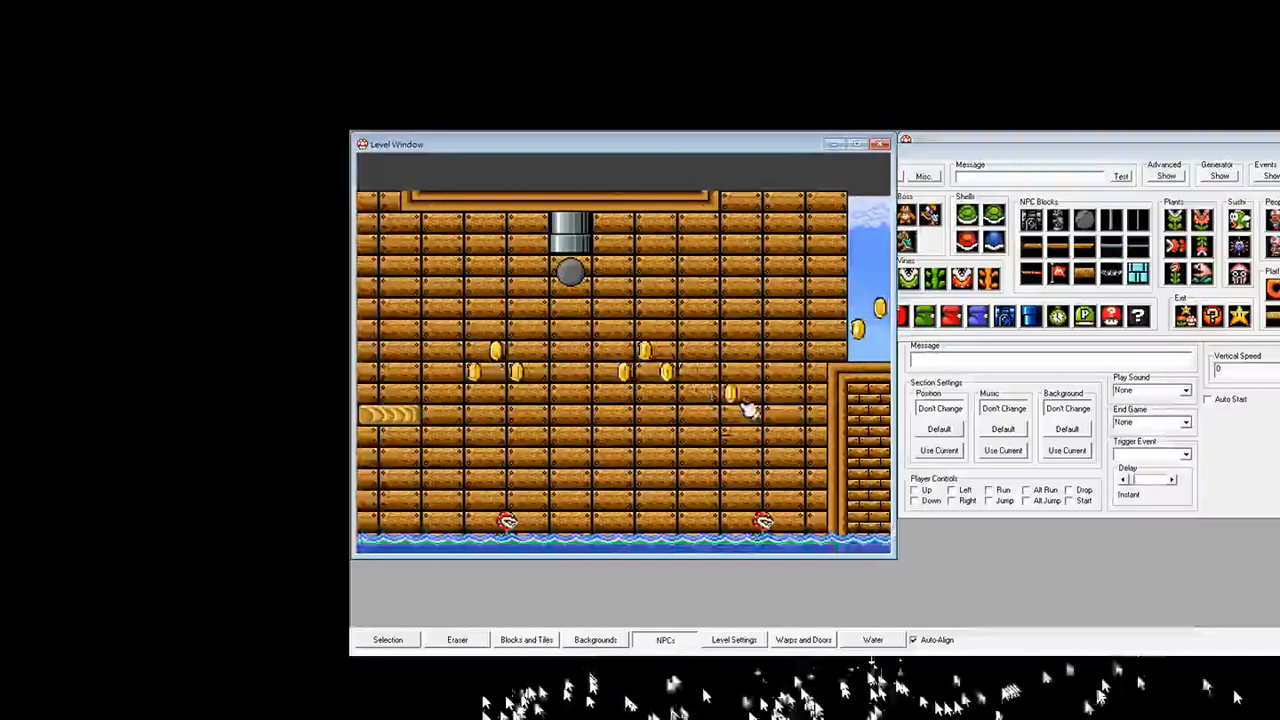
Step: Place a coin block two columns wide and four coins high in front of the far ship
key("Right")
key("Right")
left_click(717, 379)
left_click(717, 359)
left_click(723, 333)
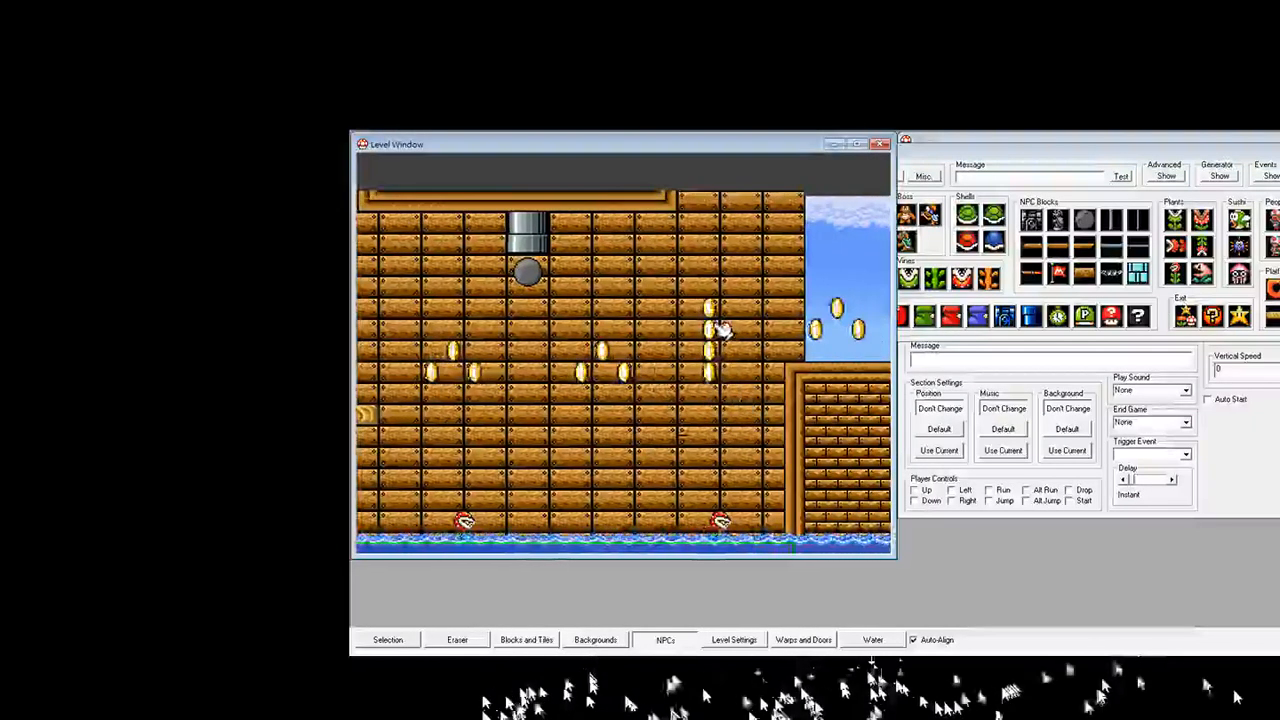
left_click(736, 314)
left_click(736, 336)
left_click(736, 358)
left_click(736, 380)
Step: Place a block of coins directly above the wooden moving platform beside the near ship
key("Left")
key("Left")
key("Left")
key("Left")
key("Left")
key("Left")
key("Left")
key("Left")
key("Right")
key("Right")
key("Right")
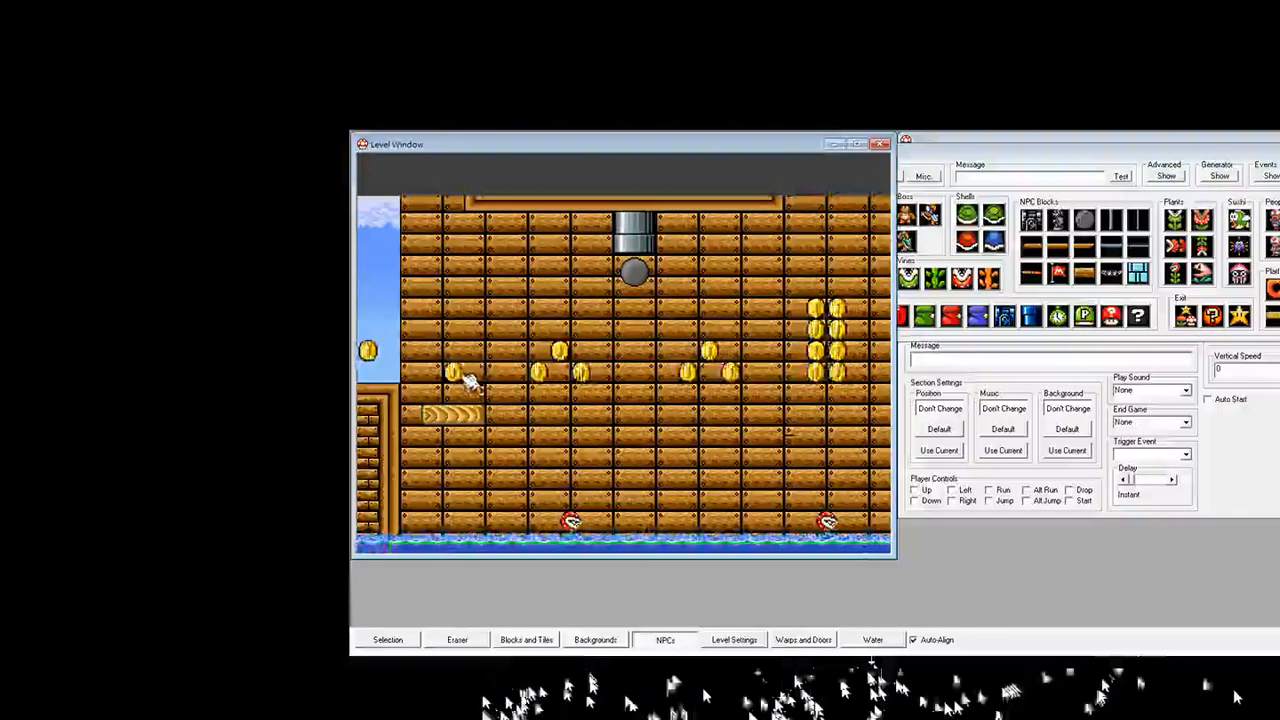
mouse_move(466, 377)
left_mouse_down()
mouse_move(457, 314)
mouse_move(443, 378)
left_mouse_up()
Step: Examine the rebuilt gap between the ships and the following ship section with its red coin and chain bridges
key("Right")
key("Right")
key("Right")
key("Right")
key("Down")
key("Down")
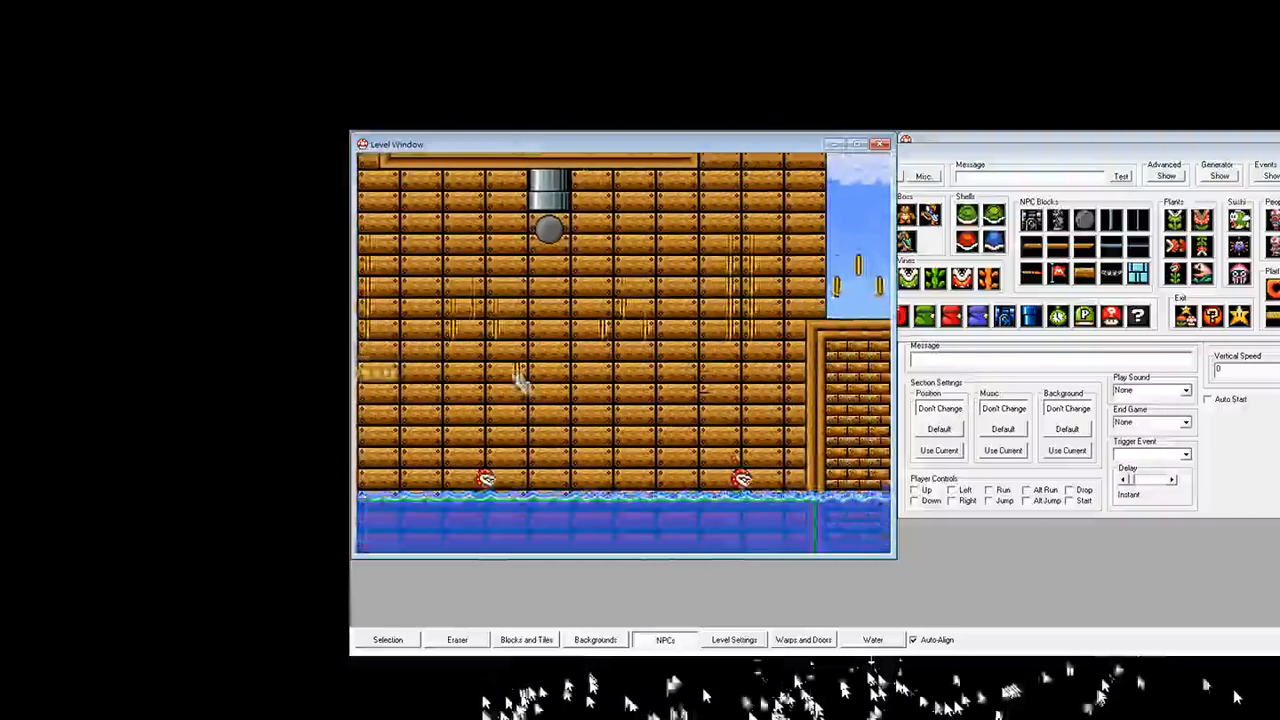
key("Down")
key("Right")
key("Right")
key("Right")
key("Left")
key("Up")
key("Up")
key("Up")
key("Up")
key("Right")
key("Right")
key("Right")
key("Right")
key("Right")
key("Right")
key("Right")
key("Right")
key("Right")
key("Right")
key("Right")
key("Right")
key("Right")
key("Right")
key("Right")
key("Right")
key("Right")
key("Right")
right_click(568, 391)
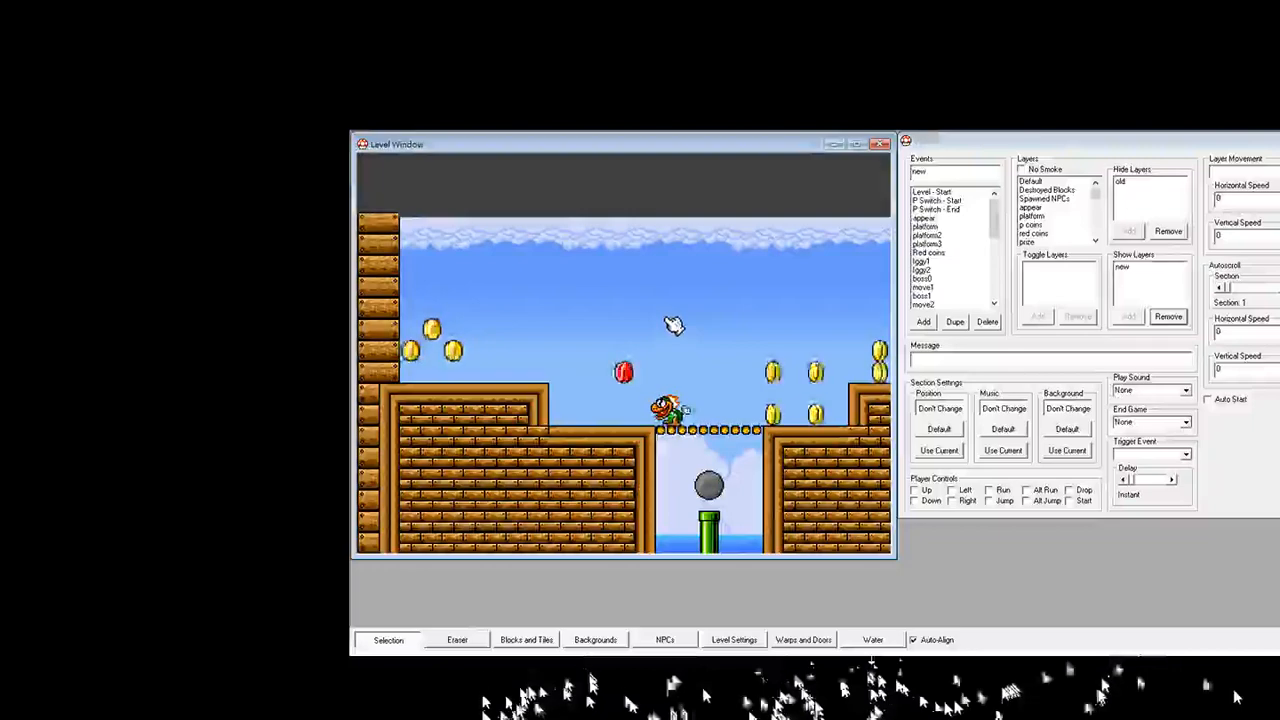
key("Left")
key("Right")
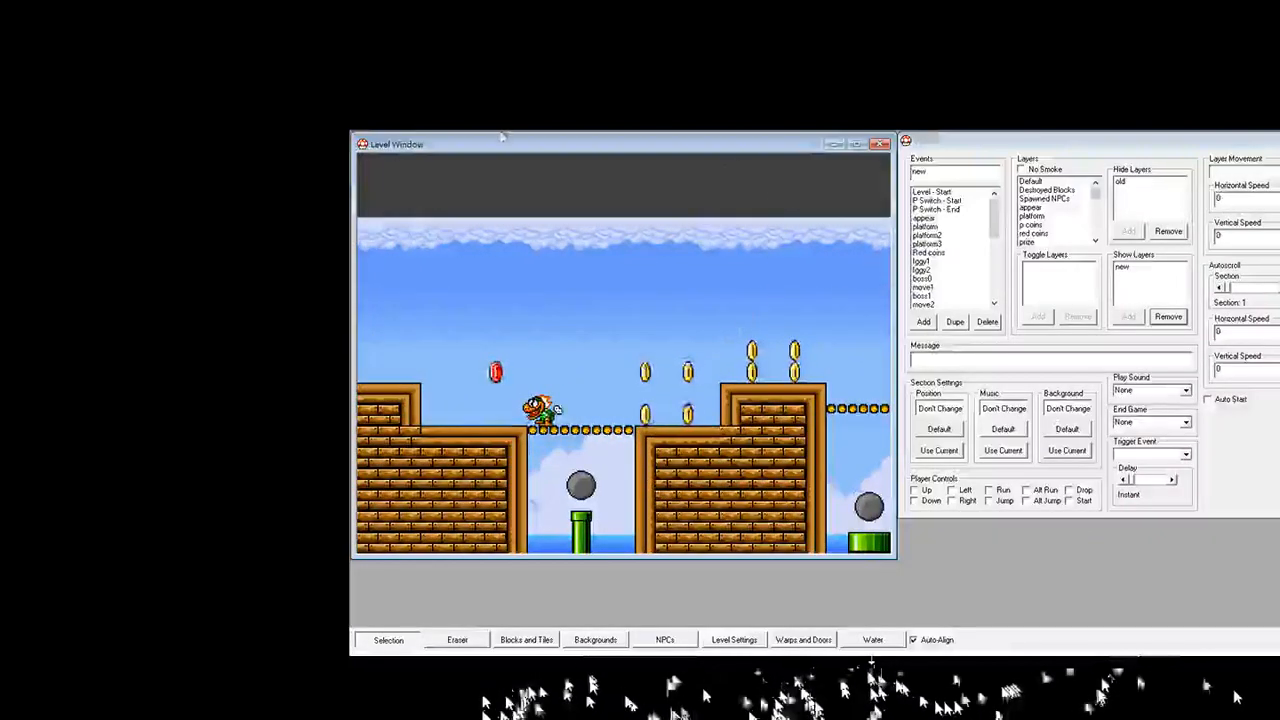
Step: Open the layer list and make the red coins layer visible in the level
key("ctrl+l")
scroll(1178, 395, "down", 1)
scroll(1178, 395, "up", 1)
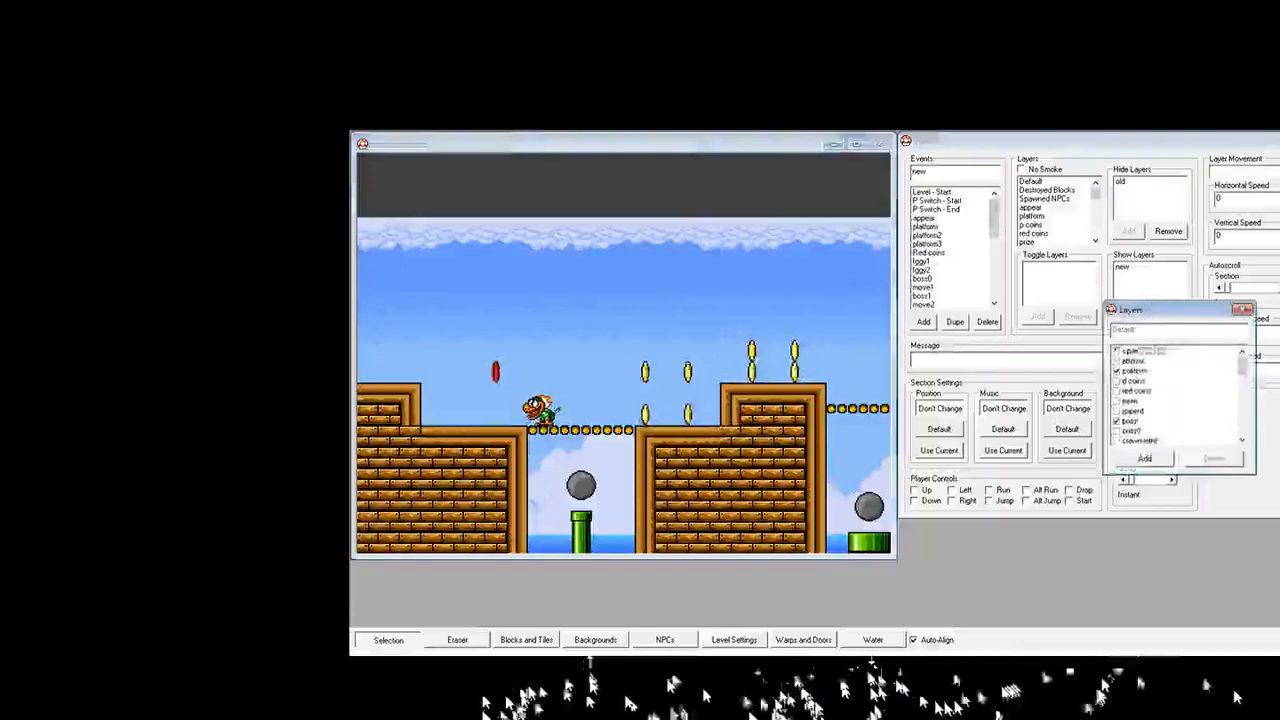
left_click(1117, 410)
left_click(1117, 410)
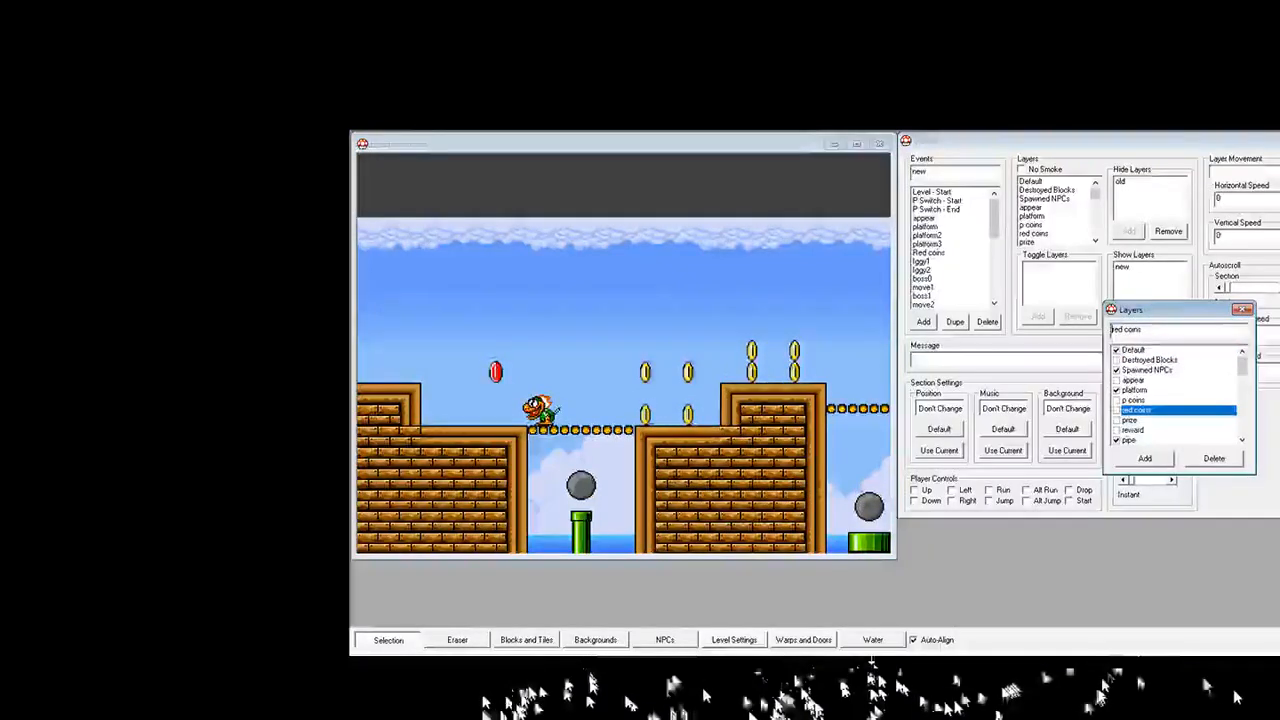
left_click(1150, 350)
Step: Bring up the NPC palette with Super Mario Bros. 3 items and open the NPC event triggers
left_click(778, 356)
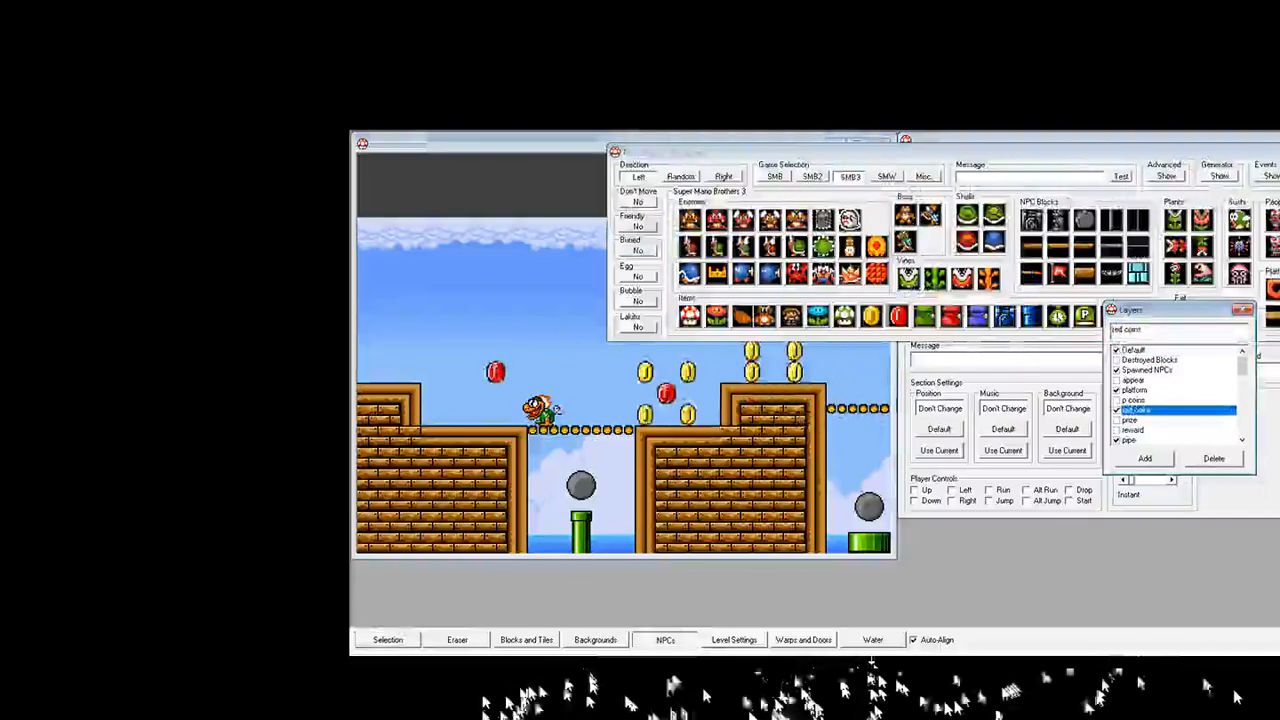
left_click_drag(950, 152, 914, 162)
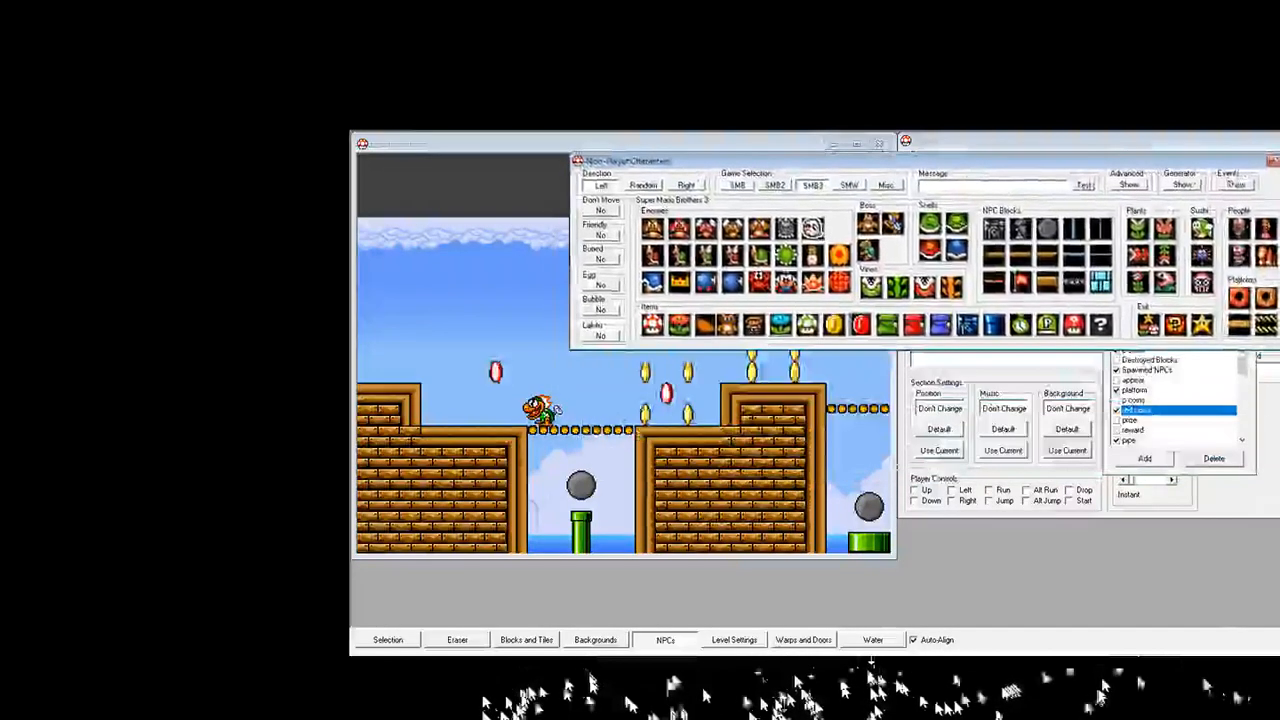
left_click(1236, 184)
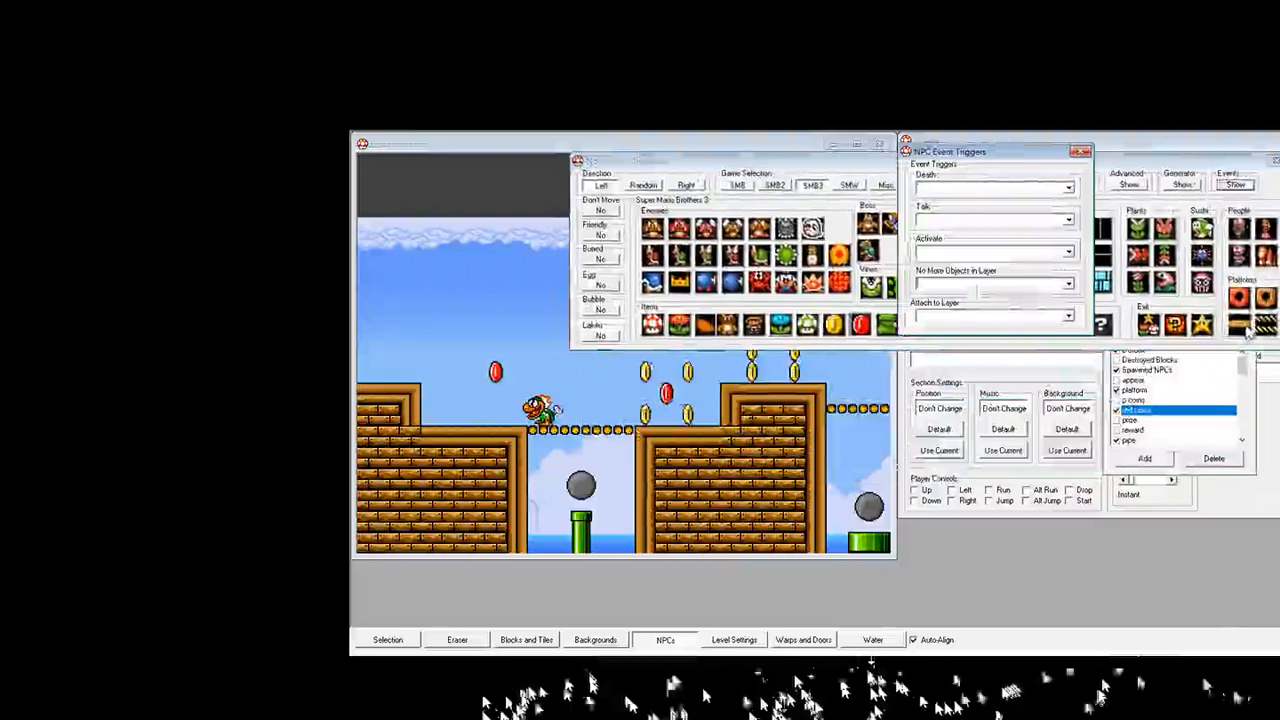
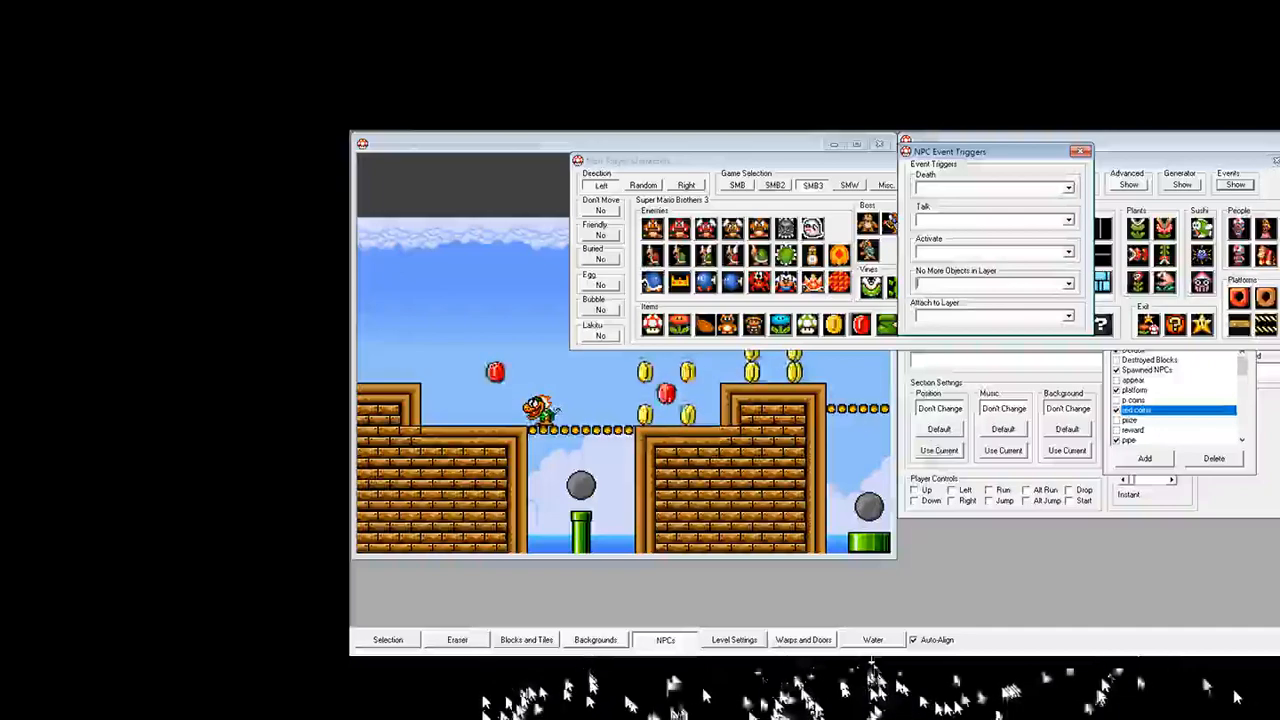
Step: Place the red coins in the centres of the two gold coin groups on the stepped wooden ship deck
left_click_drag(1196, 164, 1279, 137)
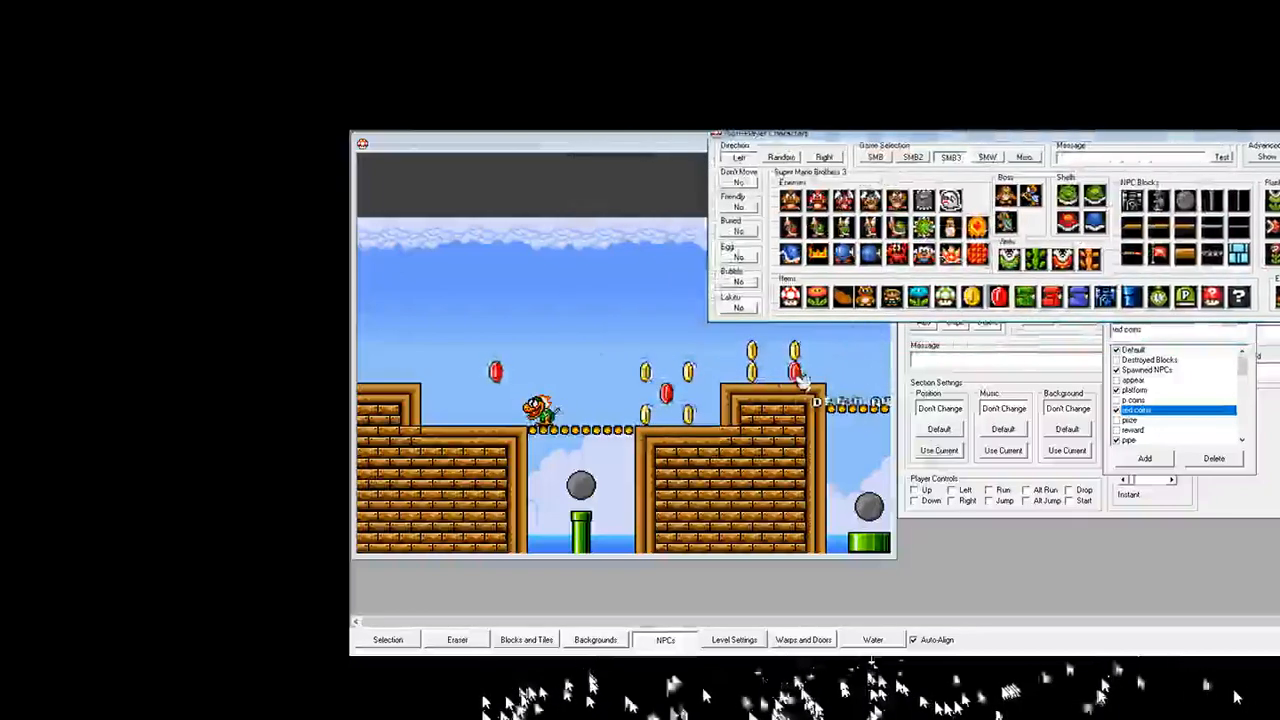
left_click(775, 379)
right_click(703, 370)
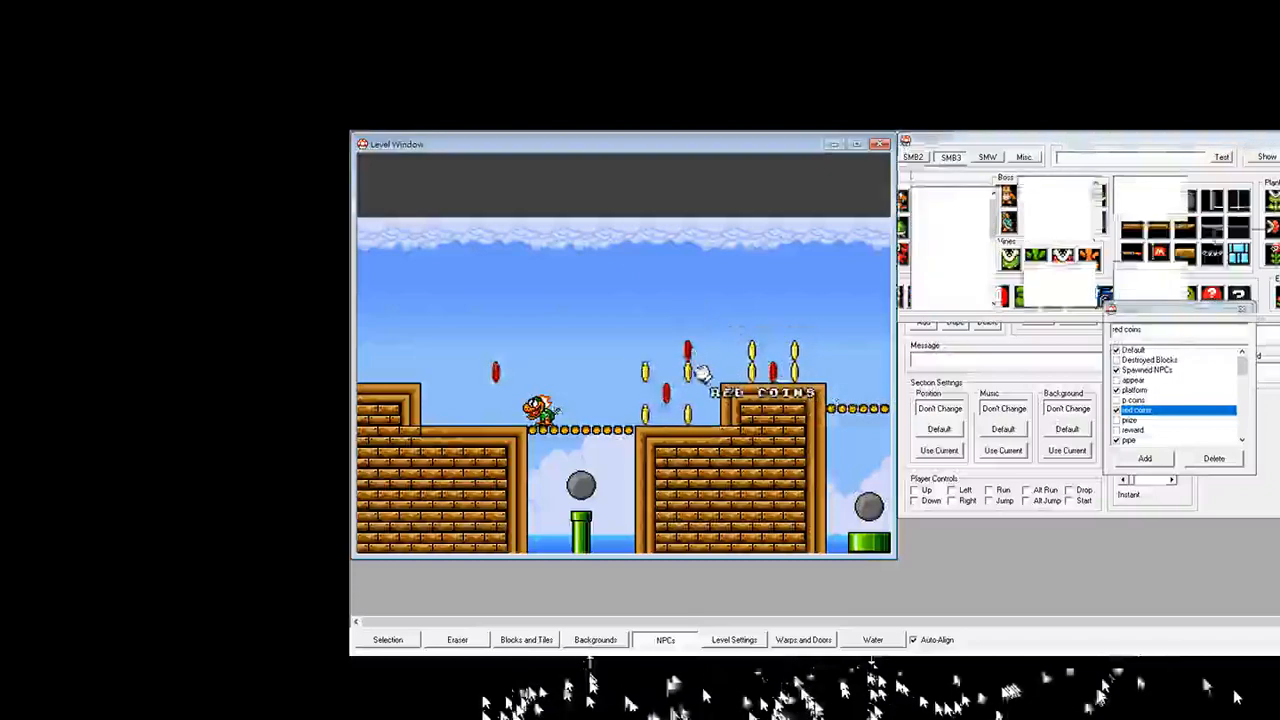
left_click_drag(663, 395, 668, 442)
left_click(668, 403)
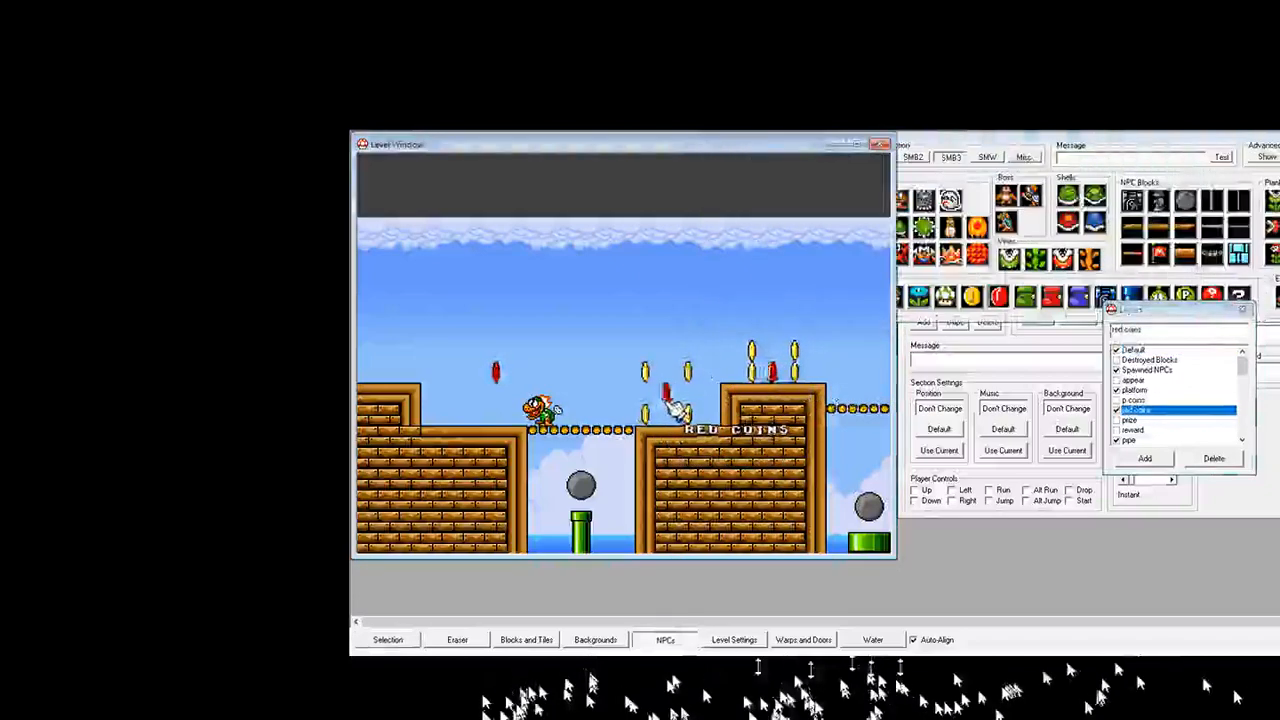
right_click(668, 397)
left_click(646, 395)
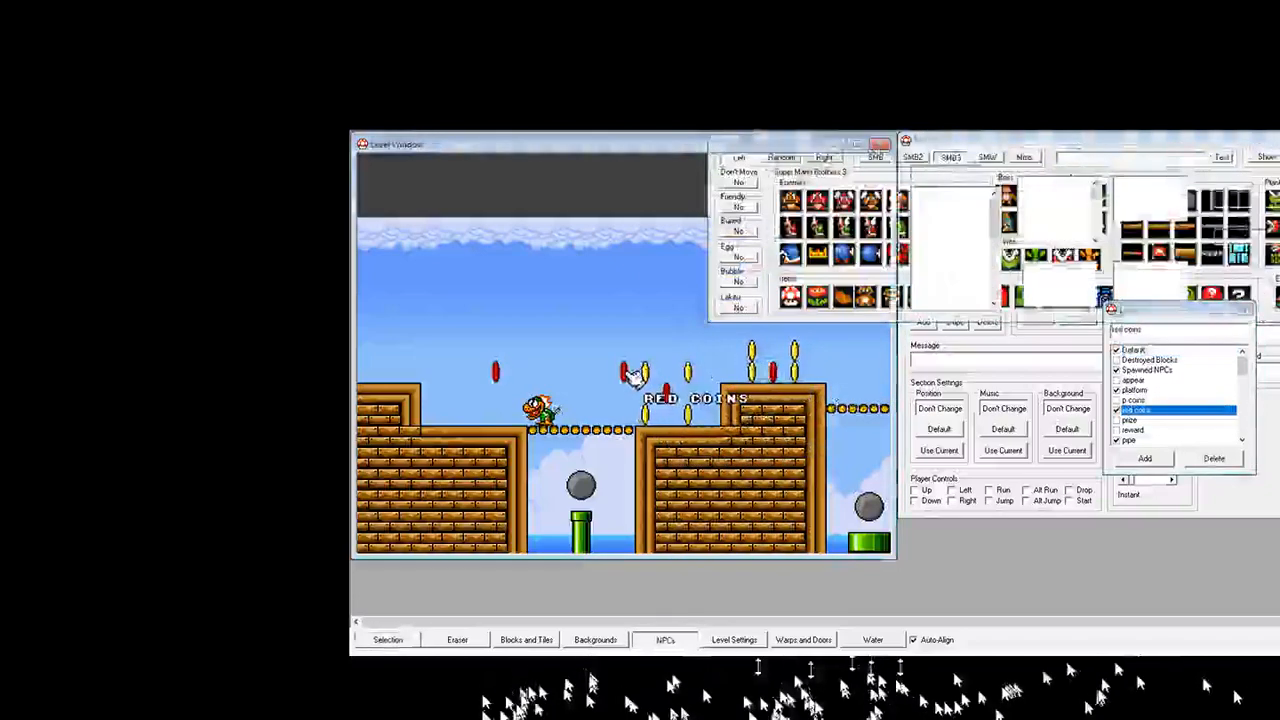
right_click(638, 386)
Step: Open the Red coins event in the events list to examine its settings
scroll(1090, 317, "down", 4)
scroll(1090, 317, "down", 3)
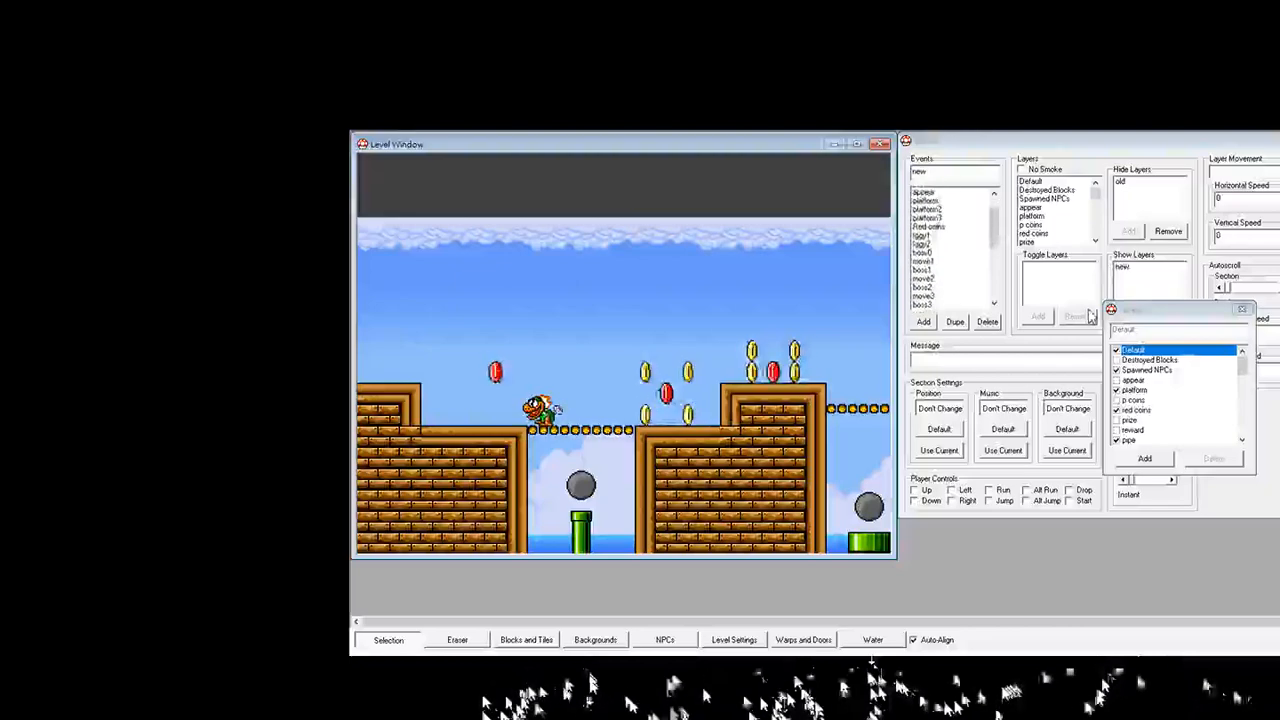
scroll(1090, 317, "down", 5)
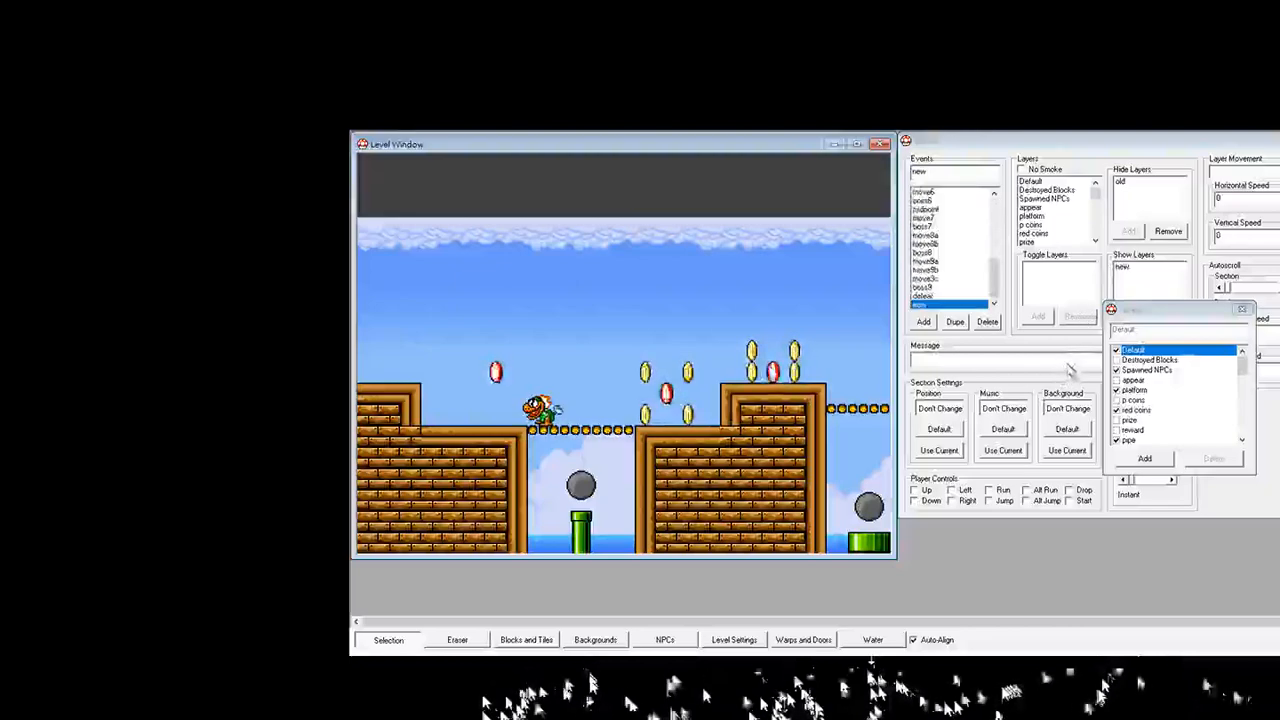
scroll(1078, 350, "up", 6)
left_click(930, 253)
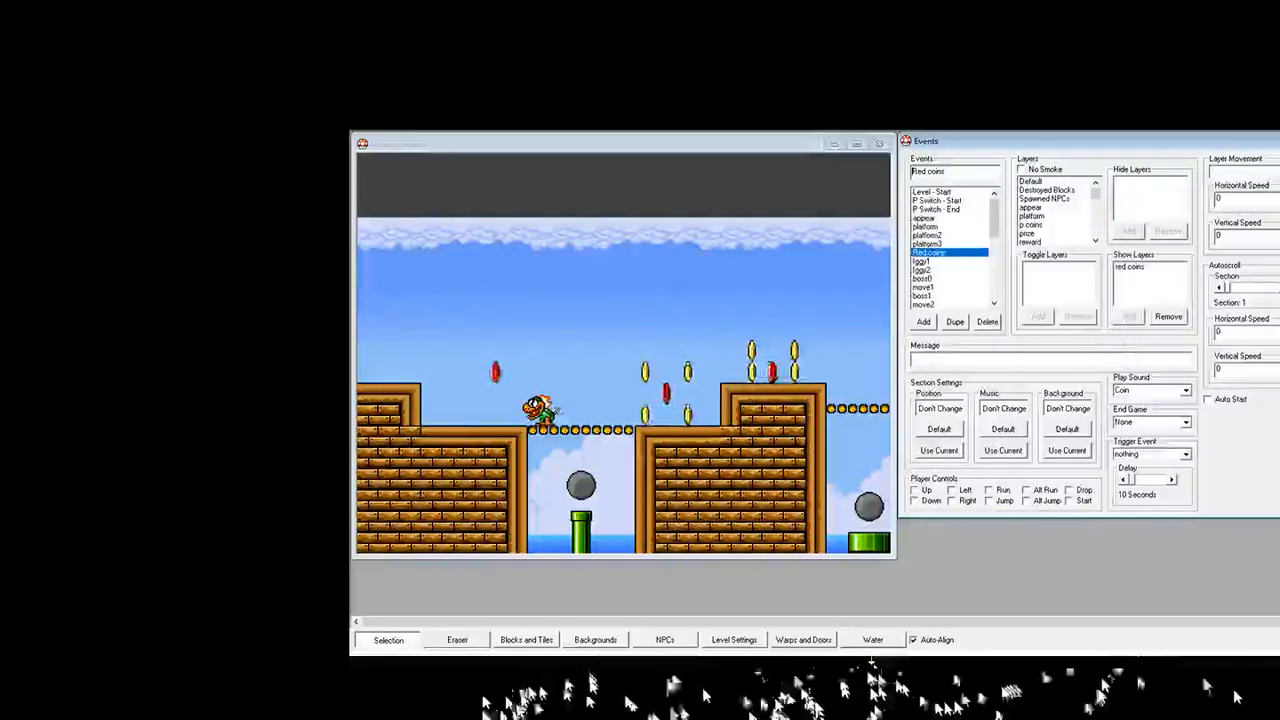
Step: Add an event named "nothing" that hides the red coins layer
scroll(962, 262, "down", 9)
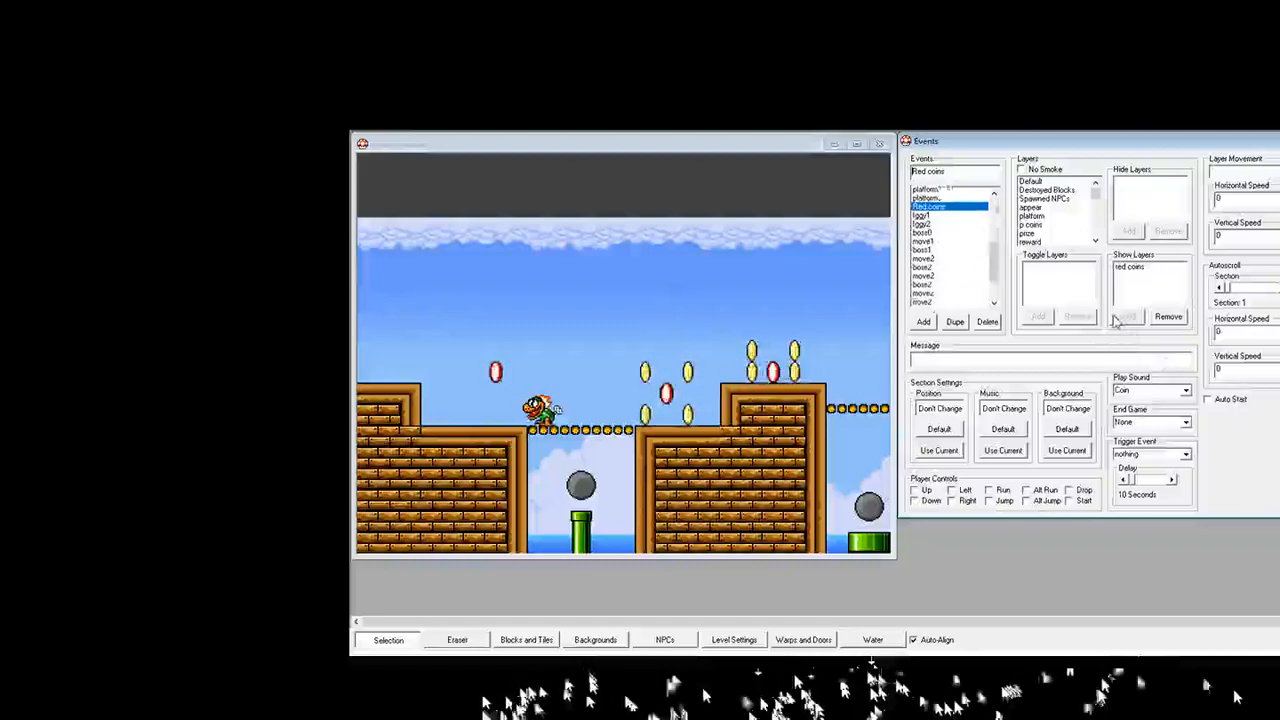
left_click(924, 322)
type("no")
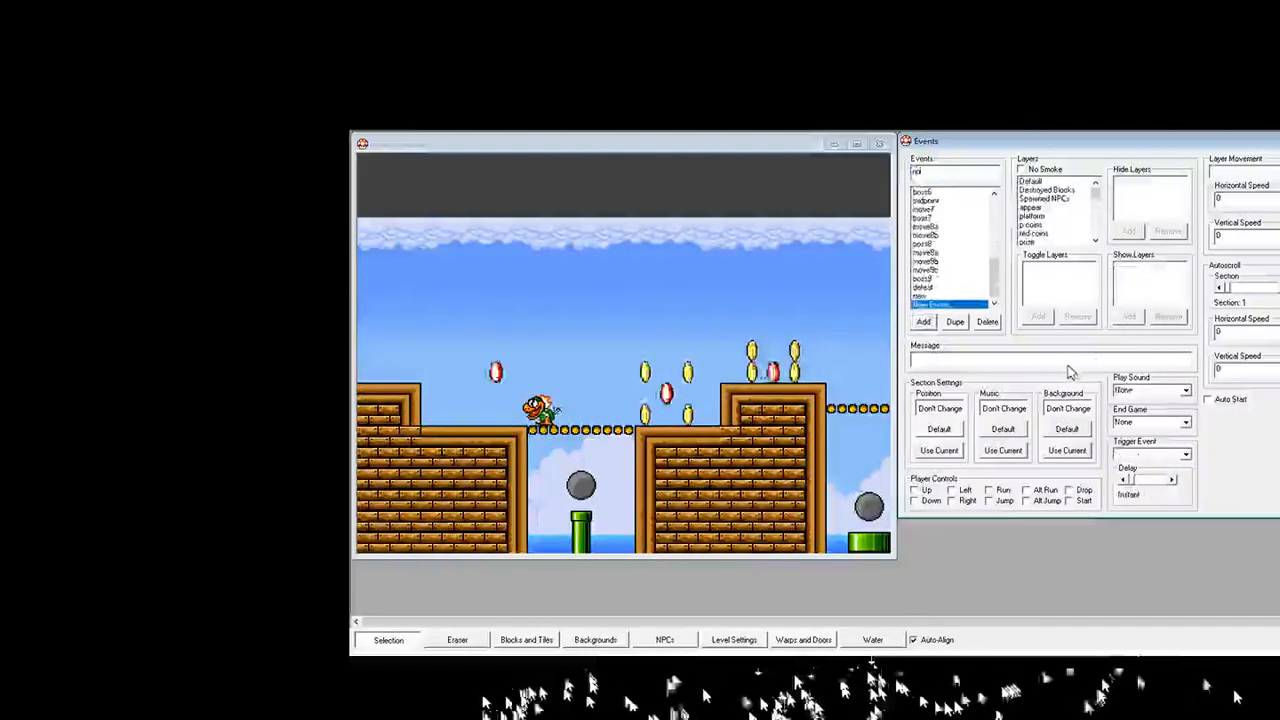
type("thing")
key("Return")
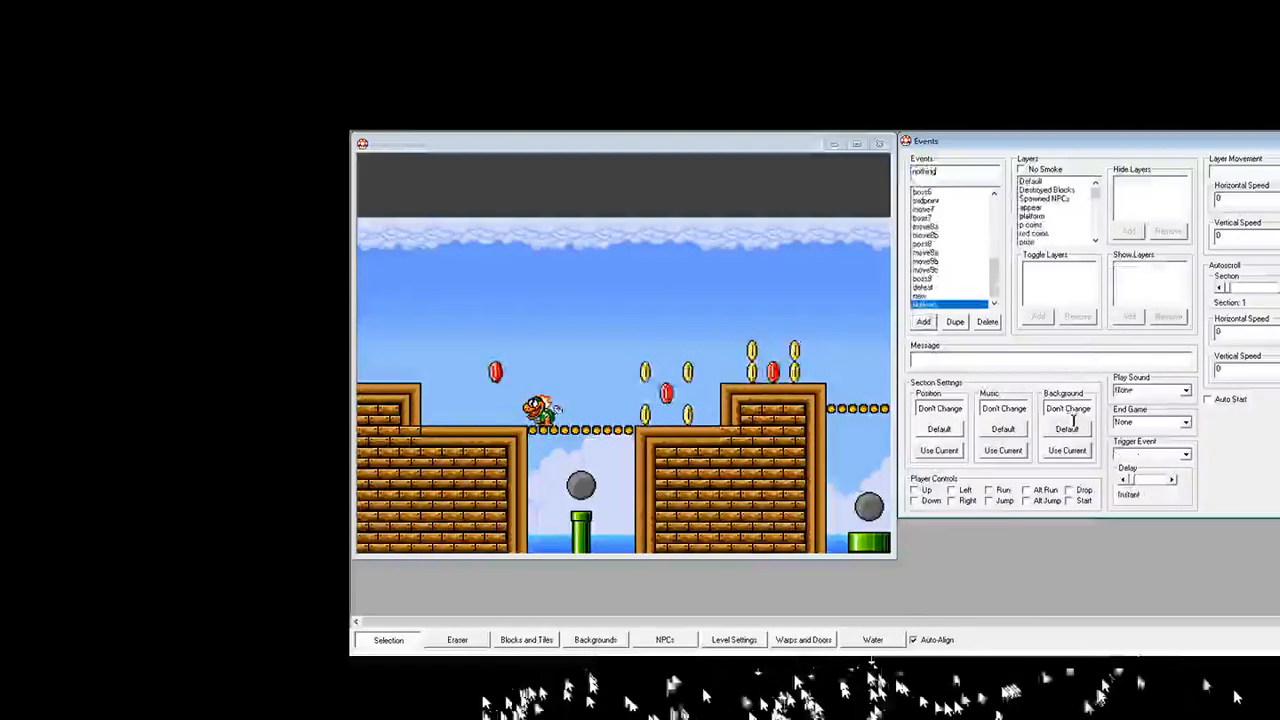
left_click(1034, 233)
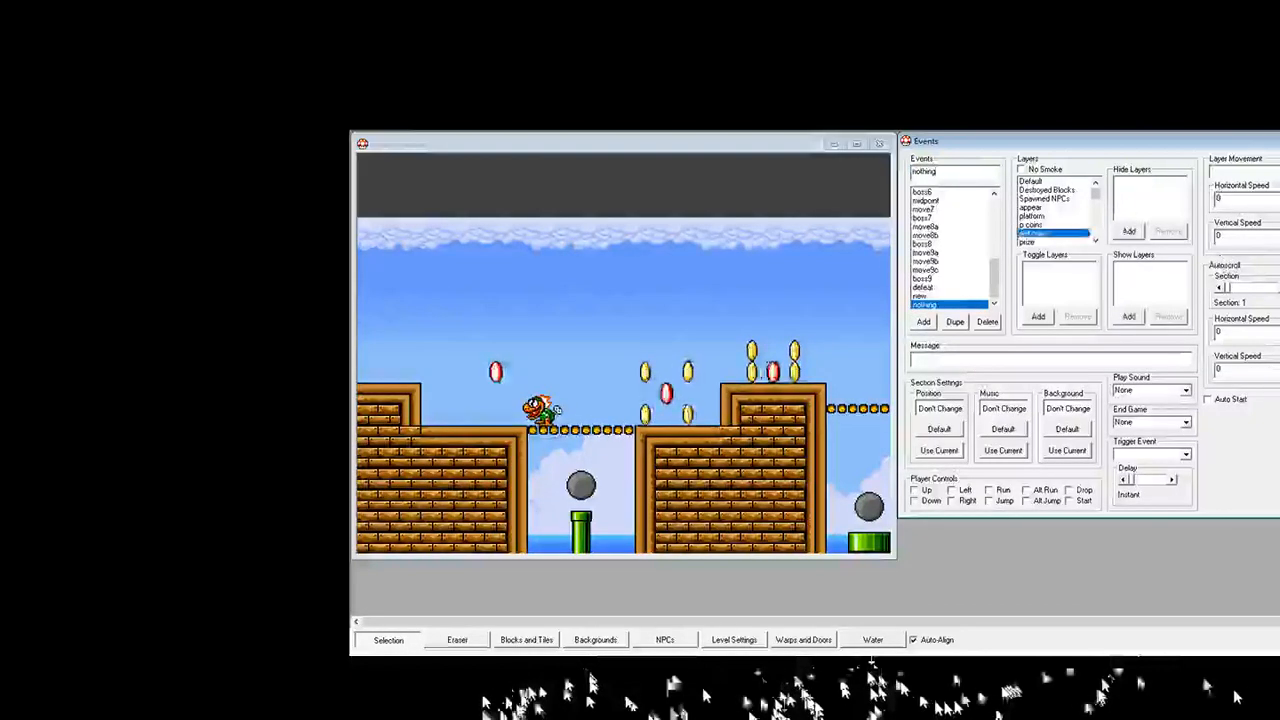
left_click(1128, 231)
Step: Add an event named "prize" that shows the prize layer
scroll(1050, 212, "down", 1)
left_click(923, 322)
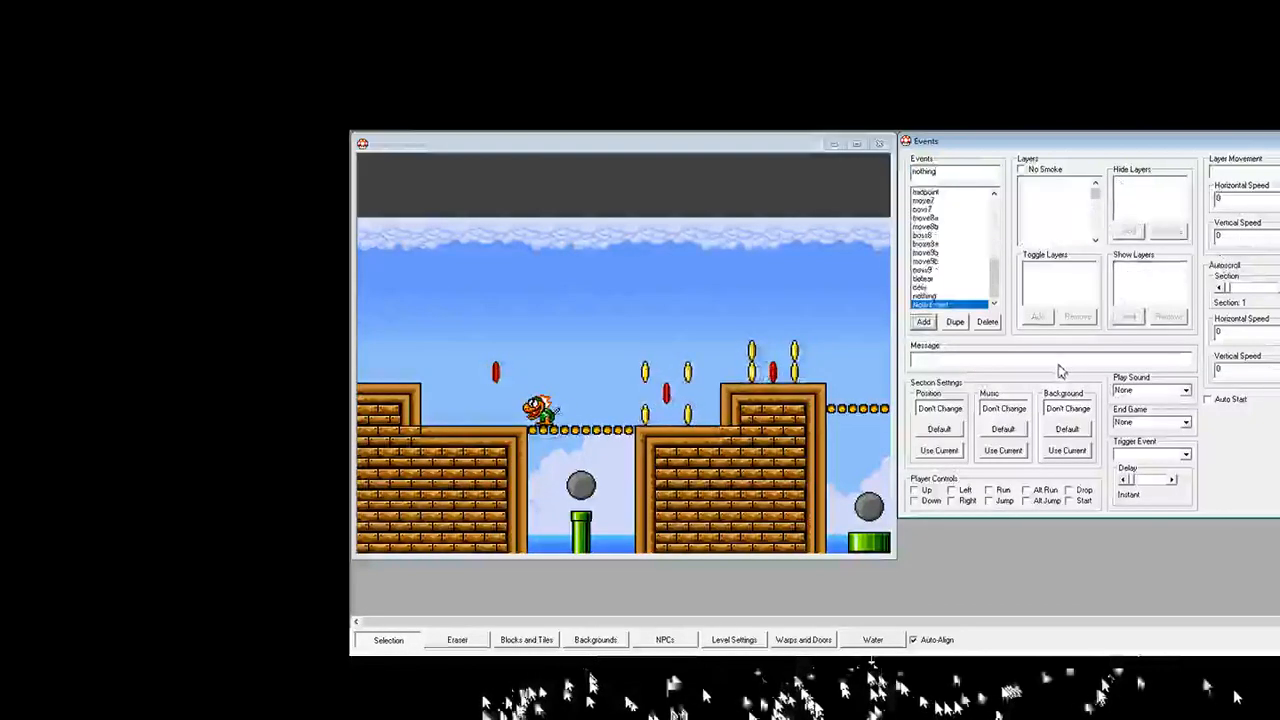
type("d")
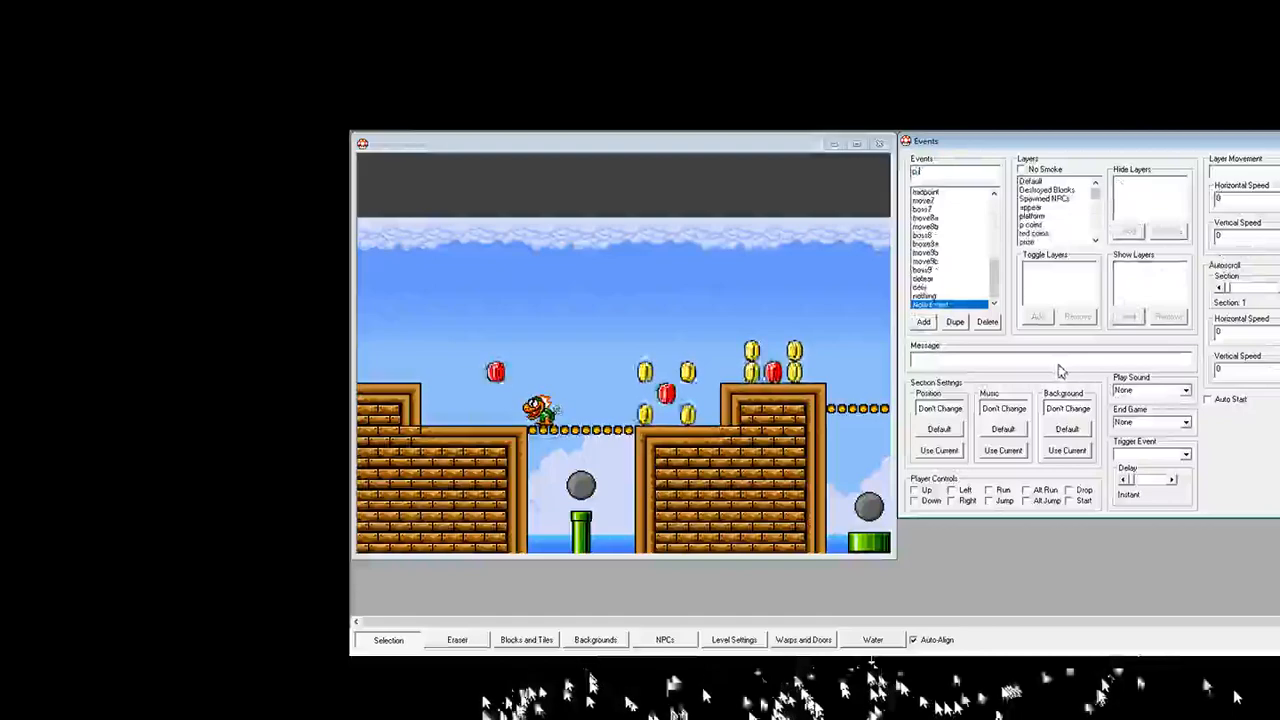
type("rize")
key("Return")
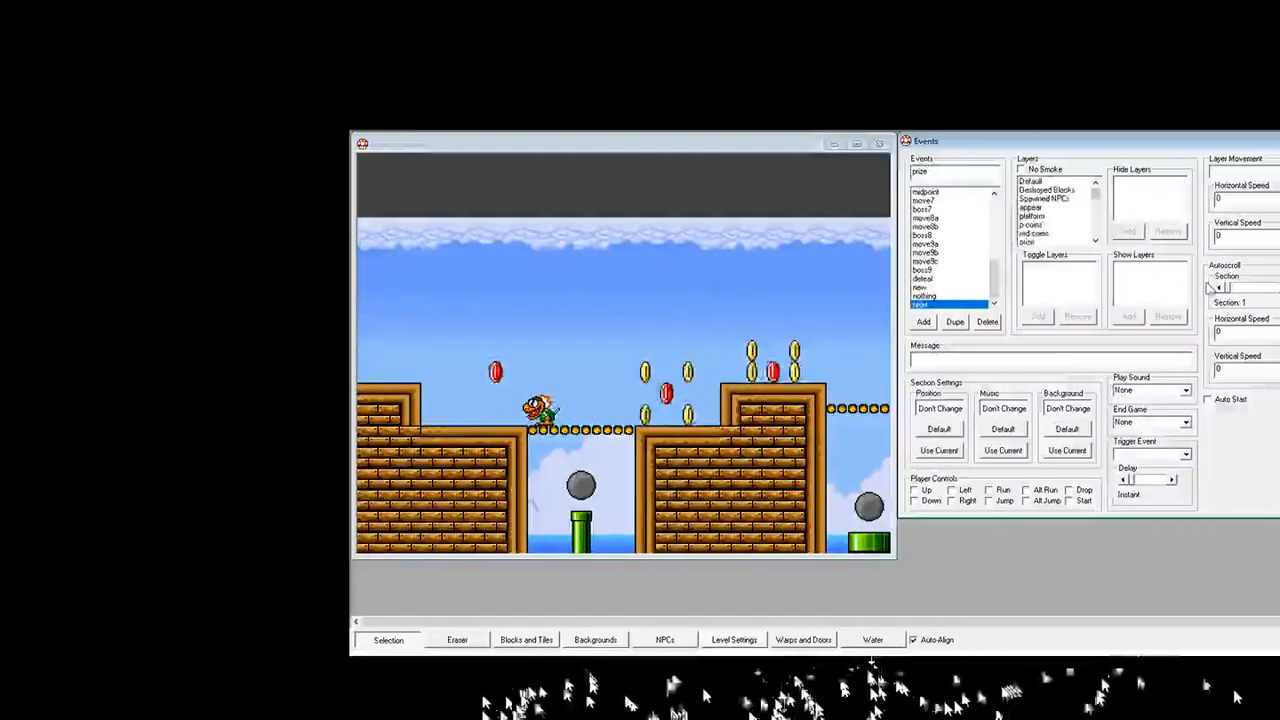
left_click(1028, 241)
left_click(1128, 316)
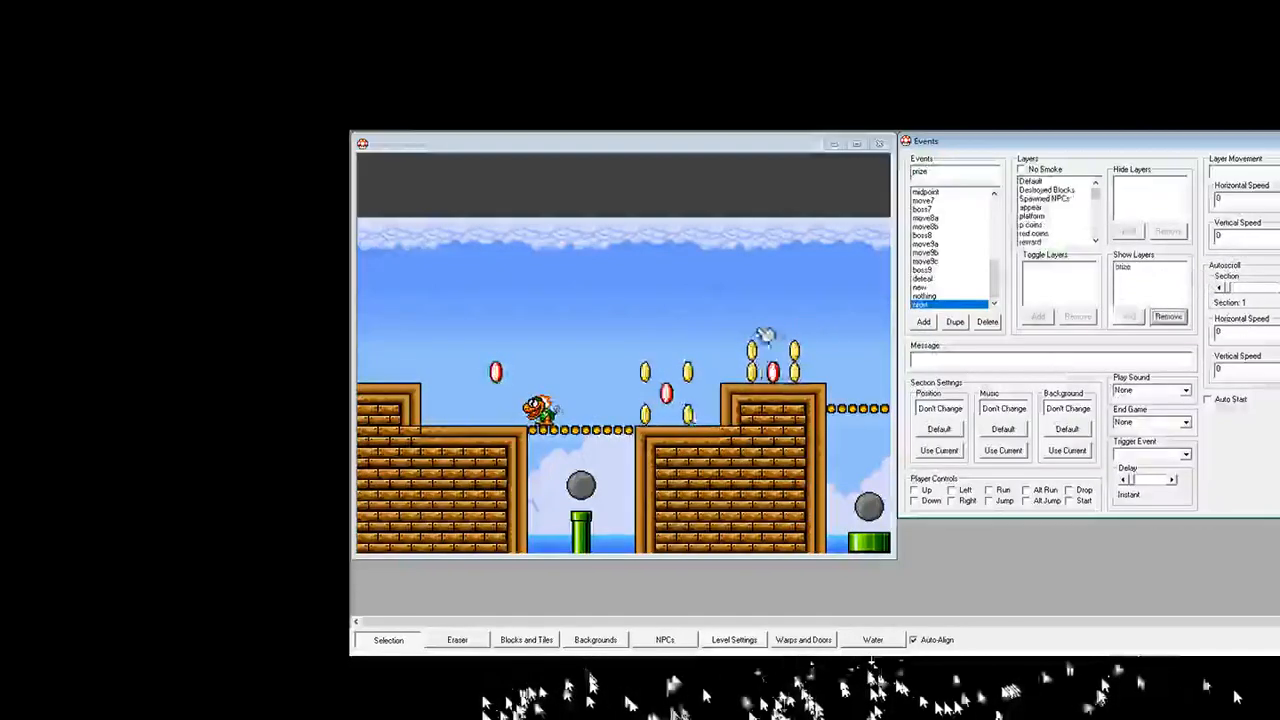
Step: Pick up the red coin among the four gold coins, set its No More Objects in Layer trigger to prize, and place it back
left_click(679, 396)
left_click(668, 395)
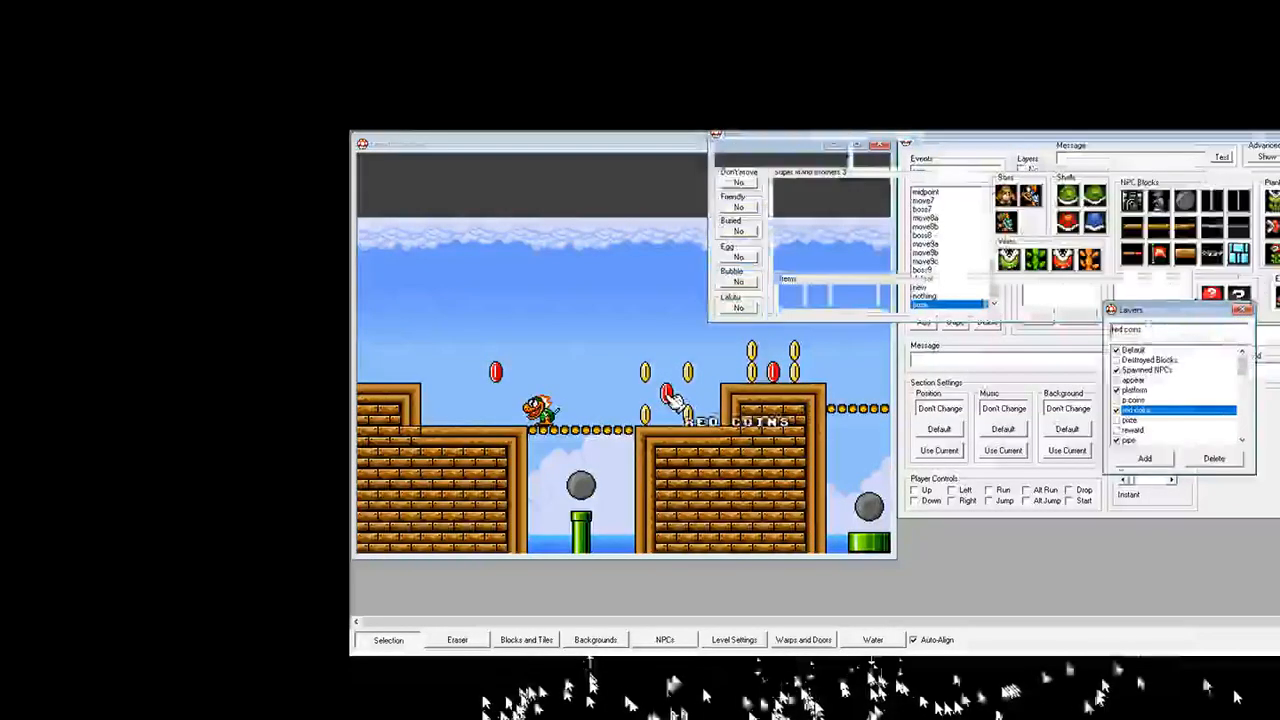
left_click_drag(1140, 136, 1083, 165)
left_click(1208, 187)
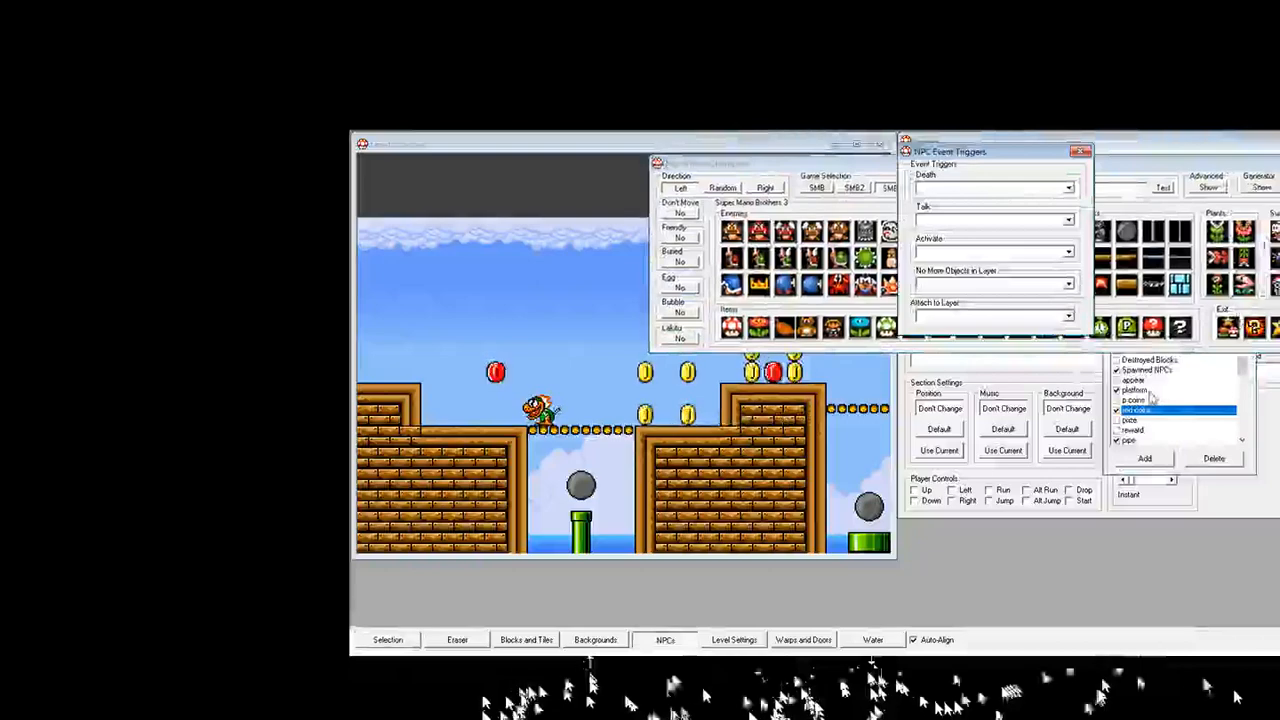
left_click(668, 399)
right_click(690, 393)
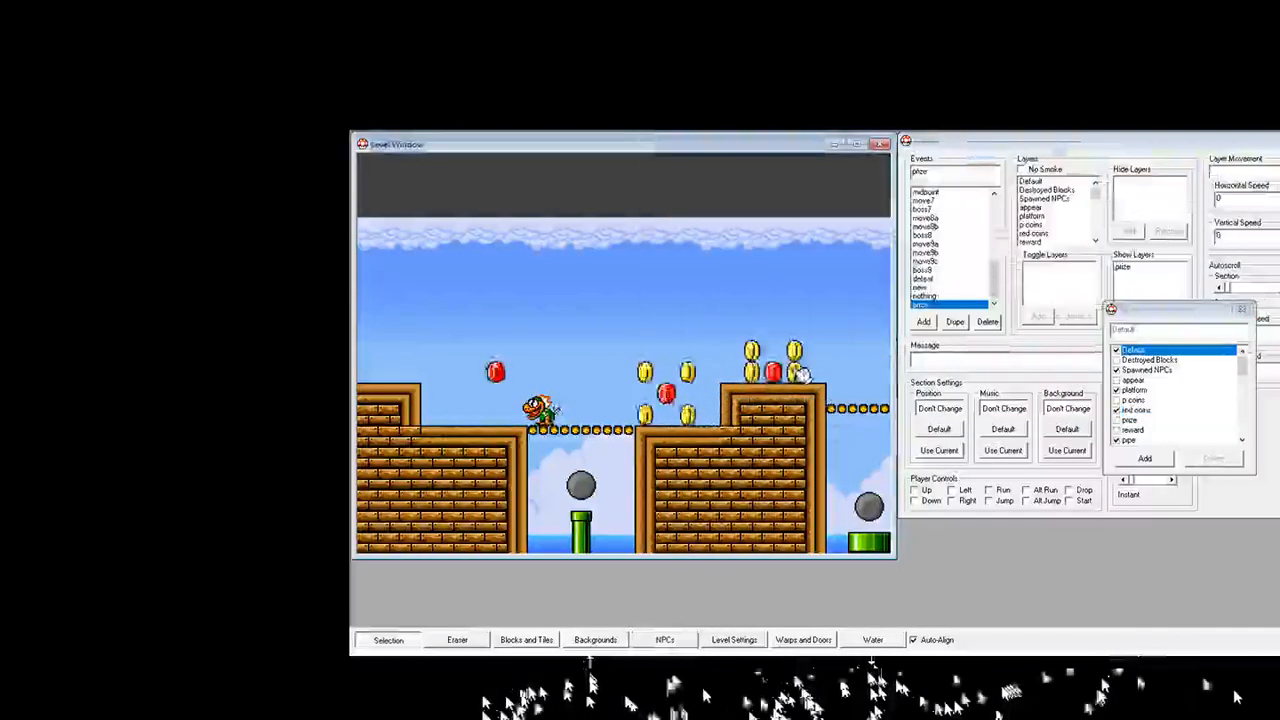
Step: Place red coins carrying the prize trigger in the stepped deck's coin groups and beside the old red coins on the following ship parts
left_click(770, 366)
right_click(690, 384)
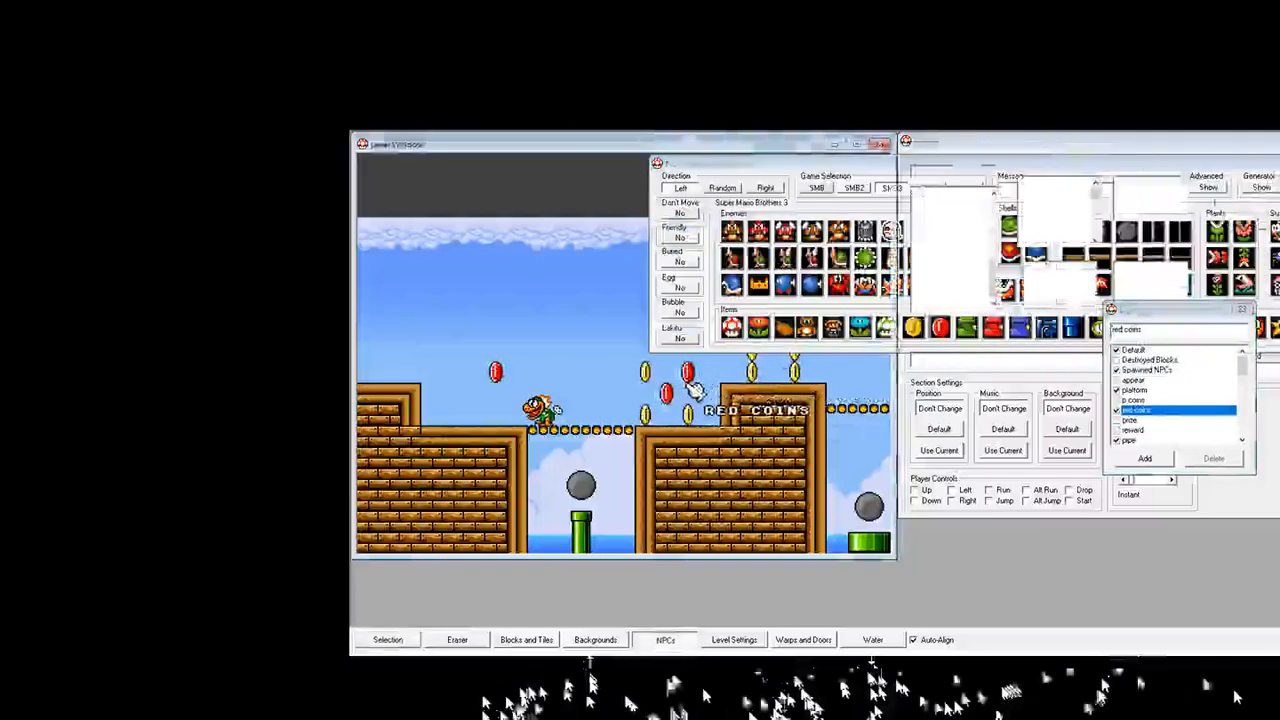
left_click(666, 400)
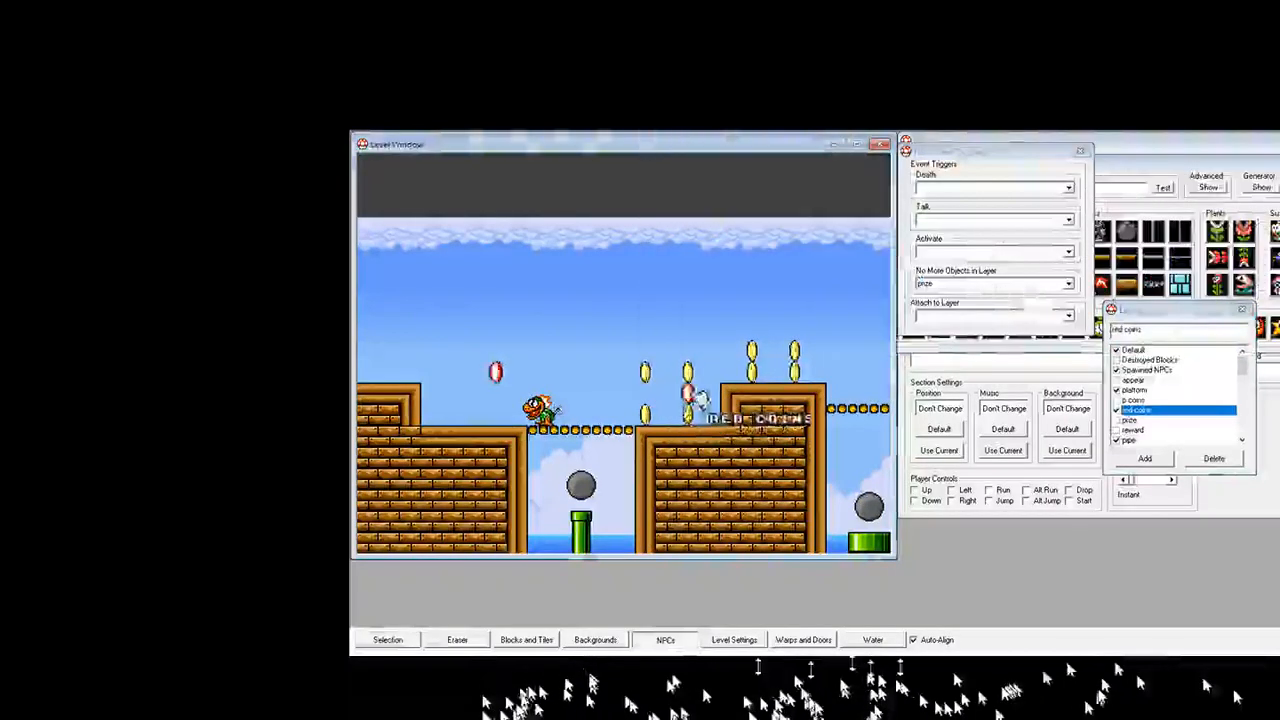
key("Right")
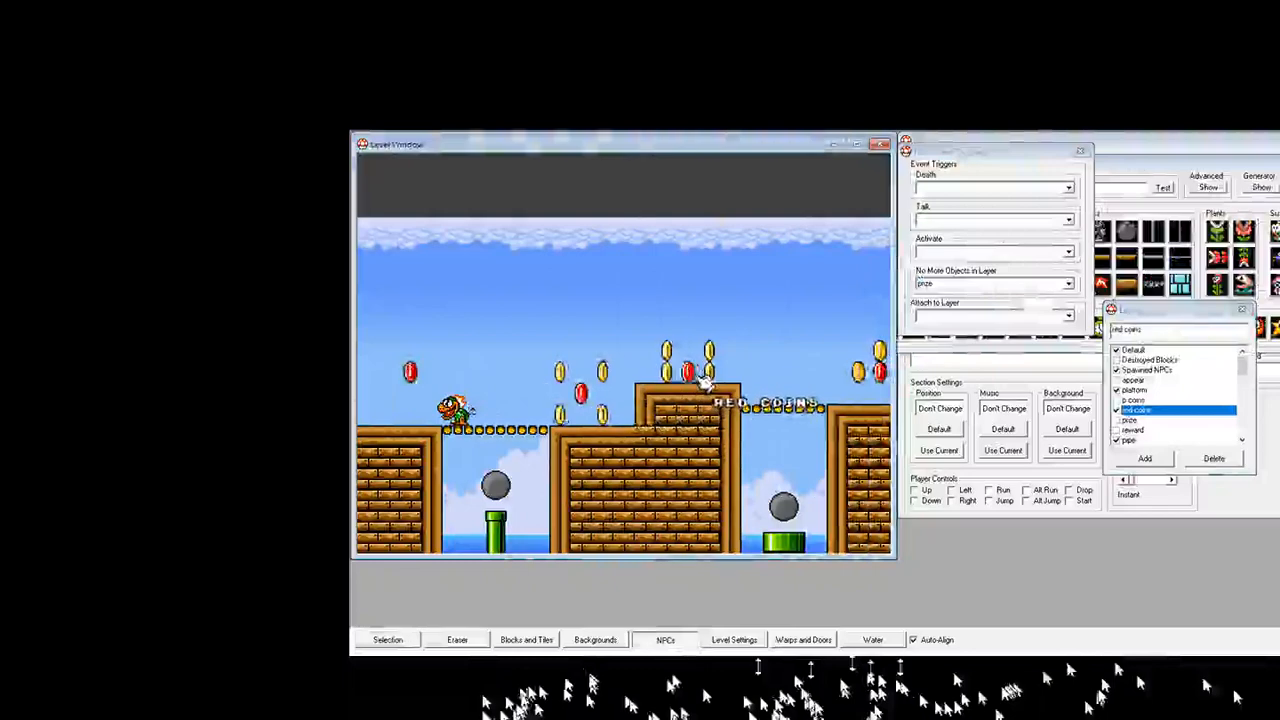
key("Right")
key("Right")
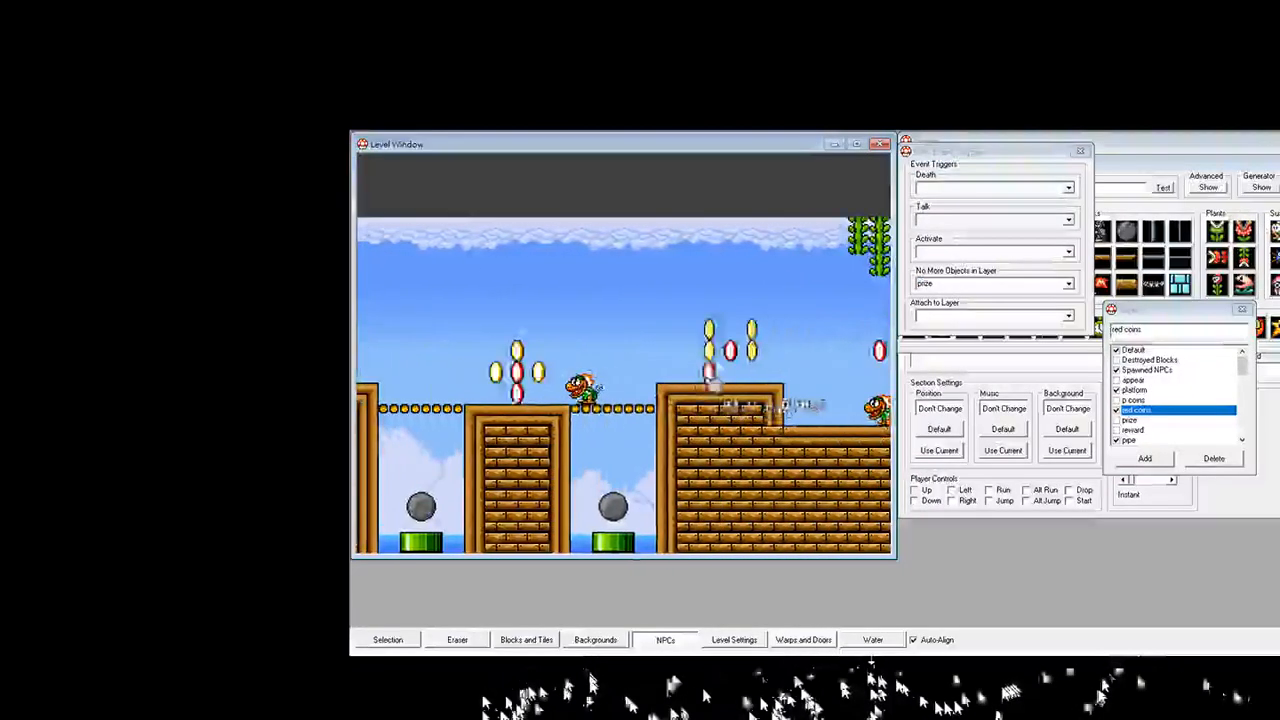
key("Right")
key("Right")
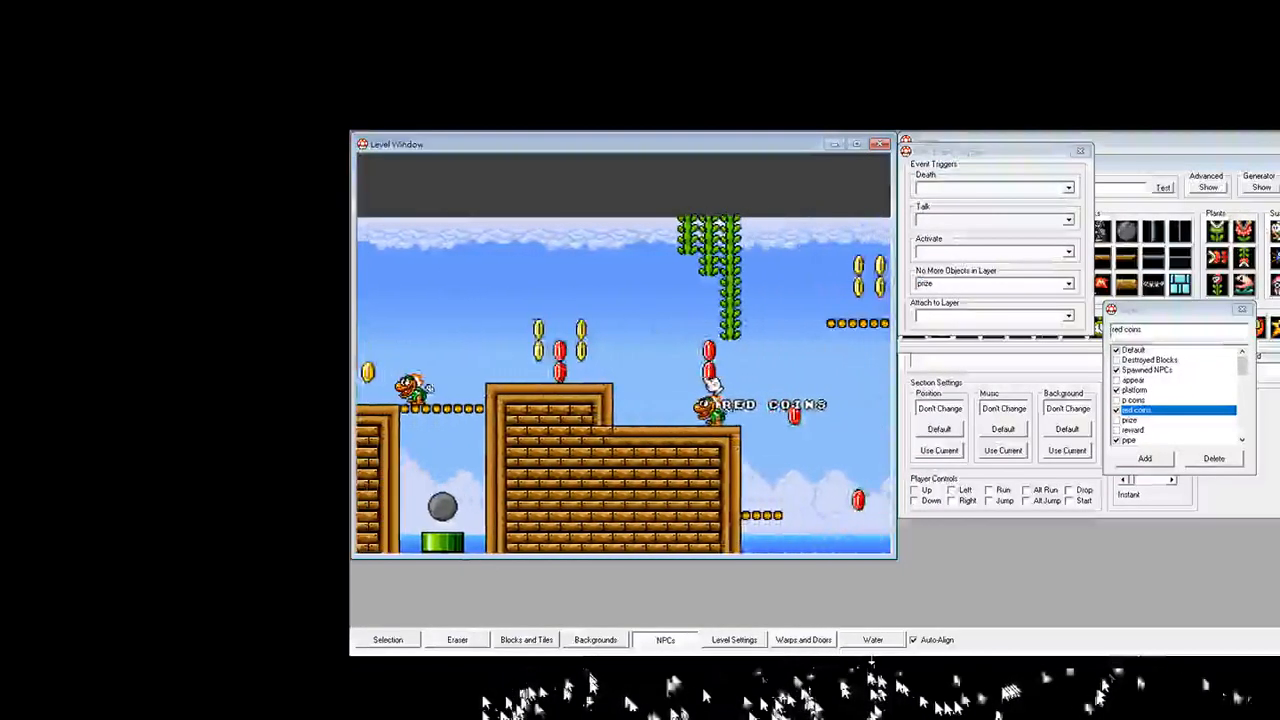
Step: Erase the old red coins without the prize trigger along the ship decks, over the water gap and inside the dark hull
left_click(457, 640)
key("Left")
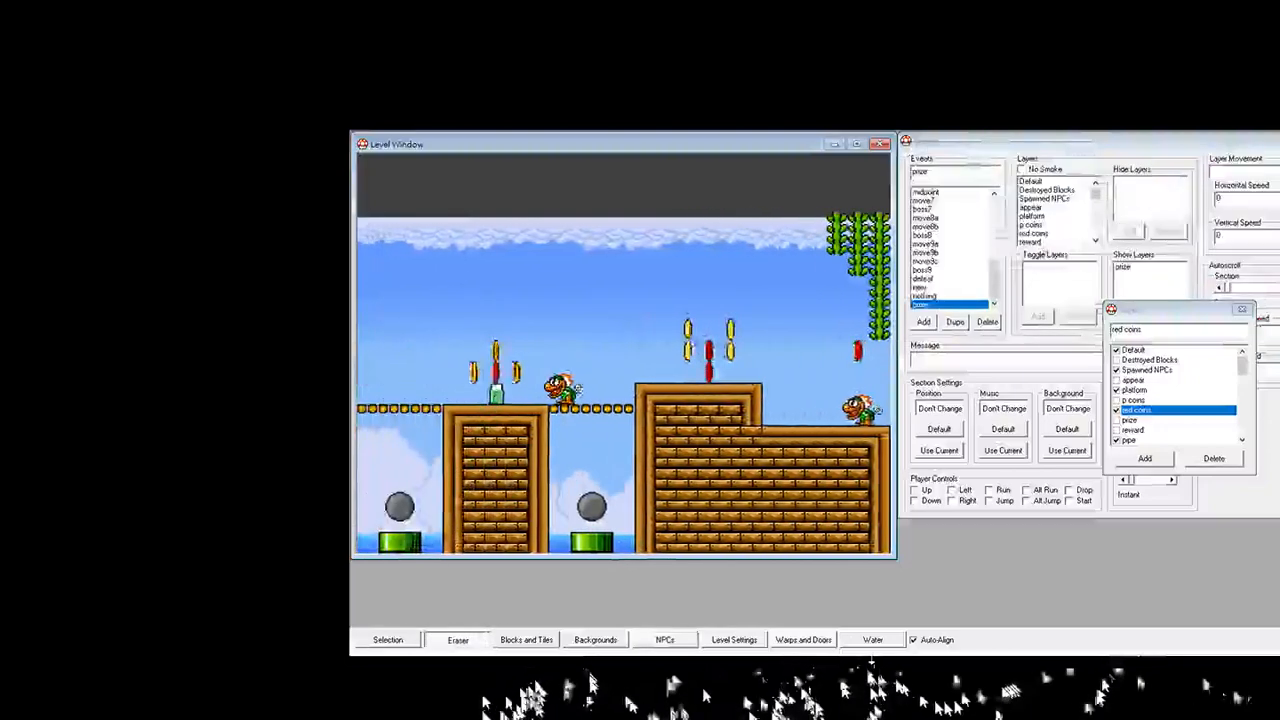
key("Right")
key("Right")
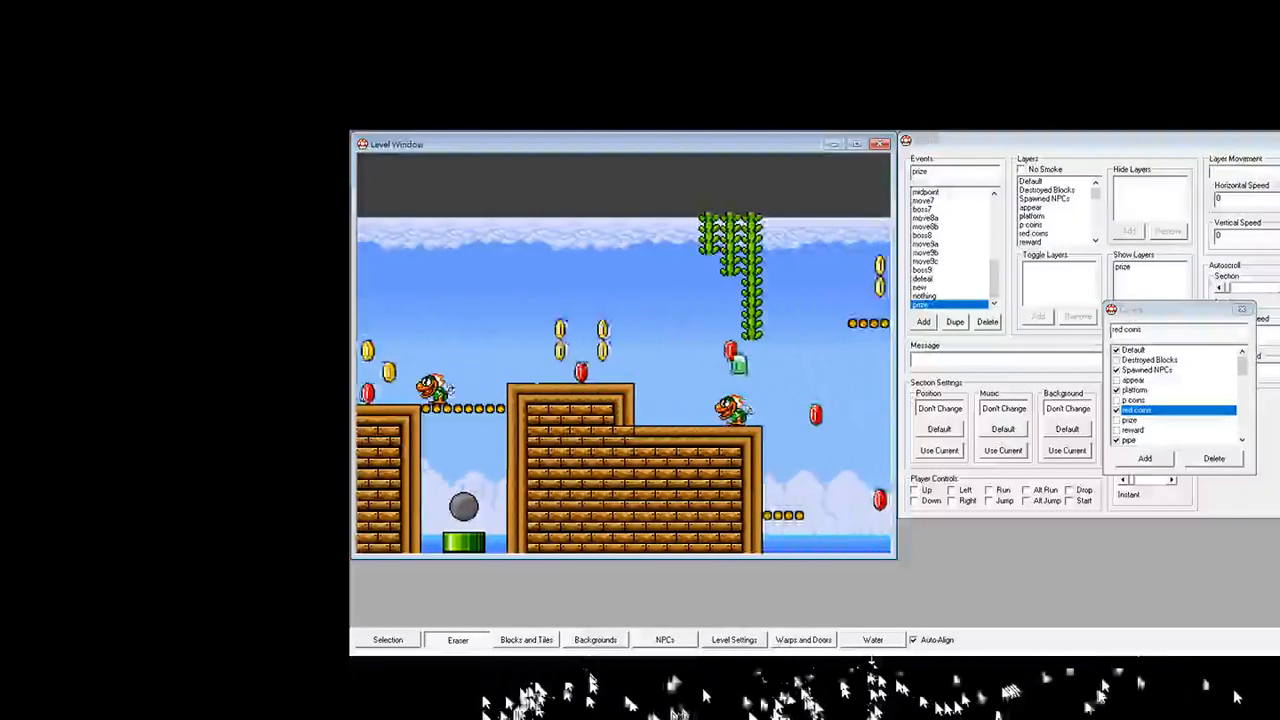
key("Down")
left_click(704, 400)
key("Right")
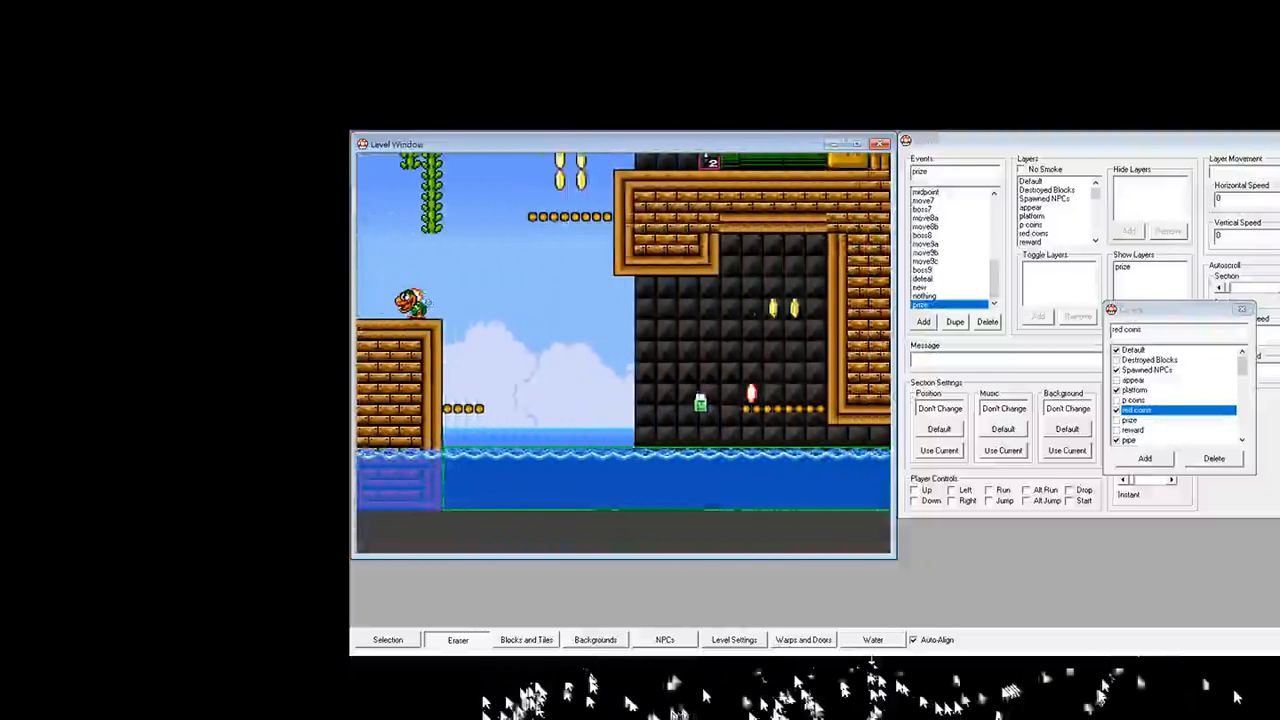
left_click(727, 399)
Step: Check the dark hull interior for remaining red coins and examine the white object above the chain bridge
key("Left")
key("Right")
key("Right")
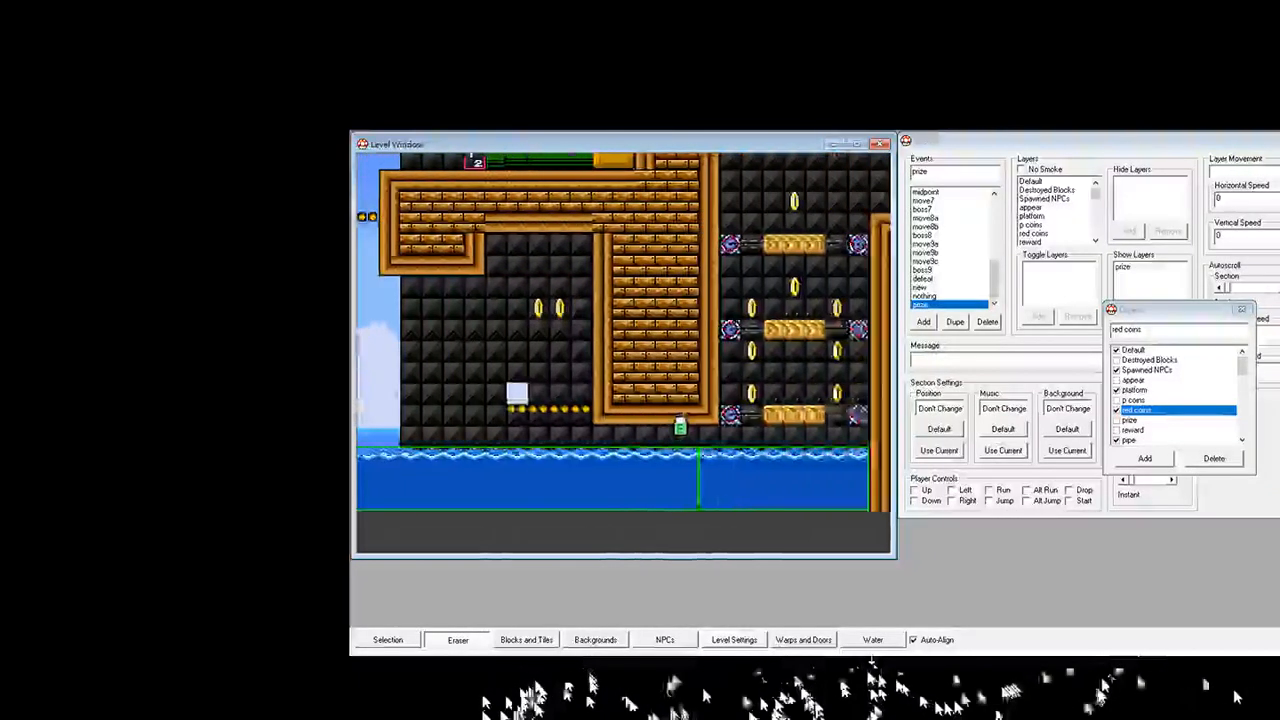
key("Up")
key("Right")
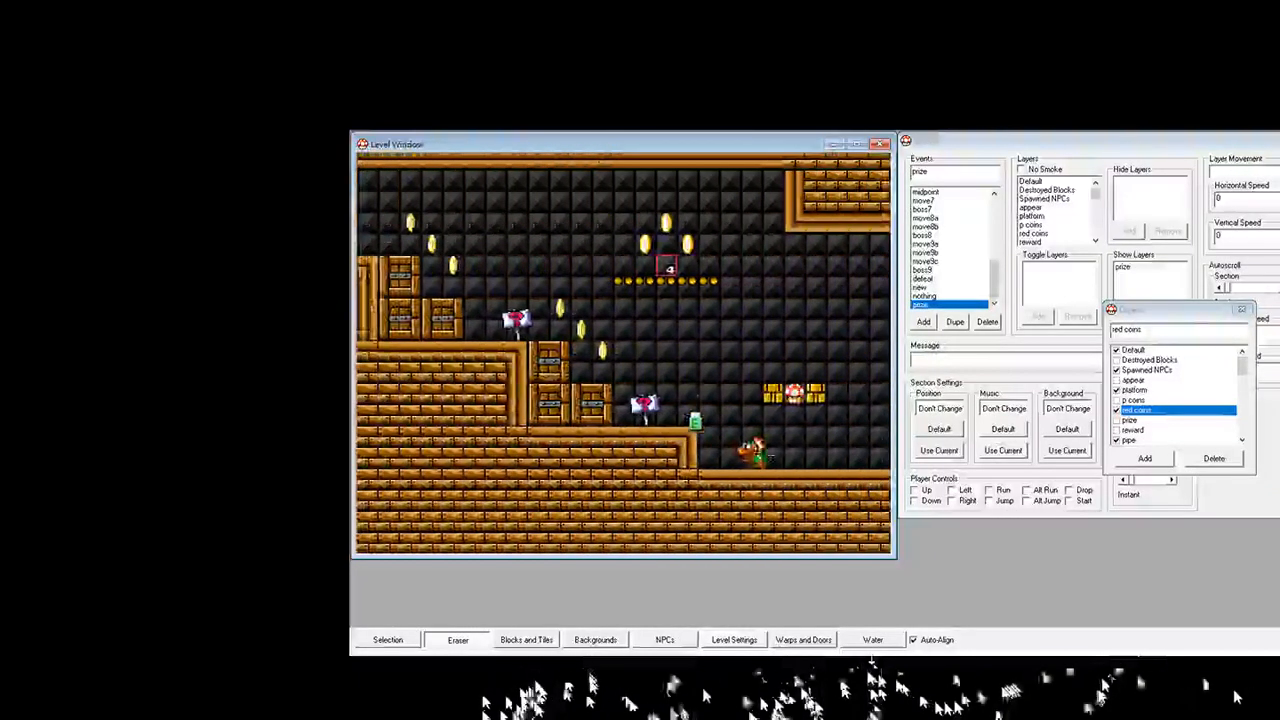
key("Left")
right_click(525, 431)
left_click(522, 429)
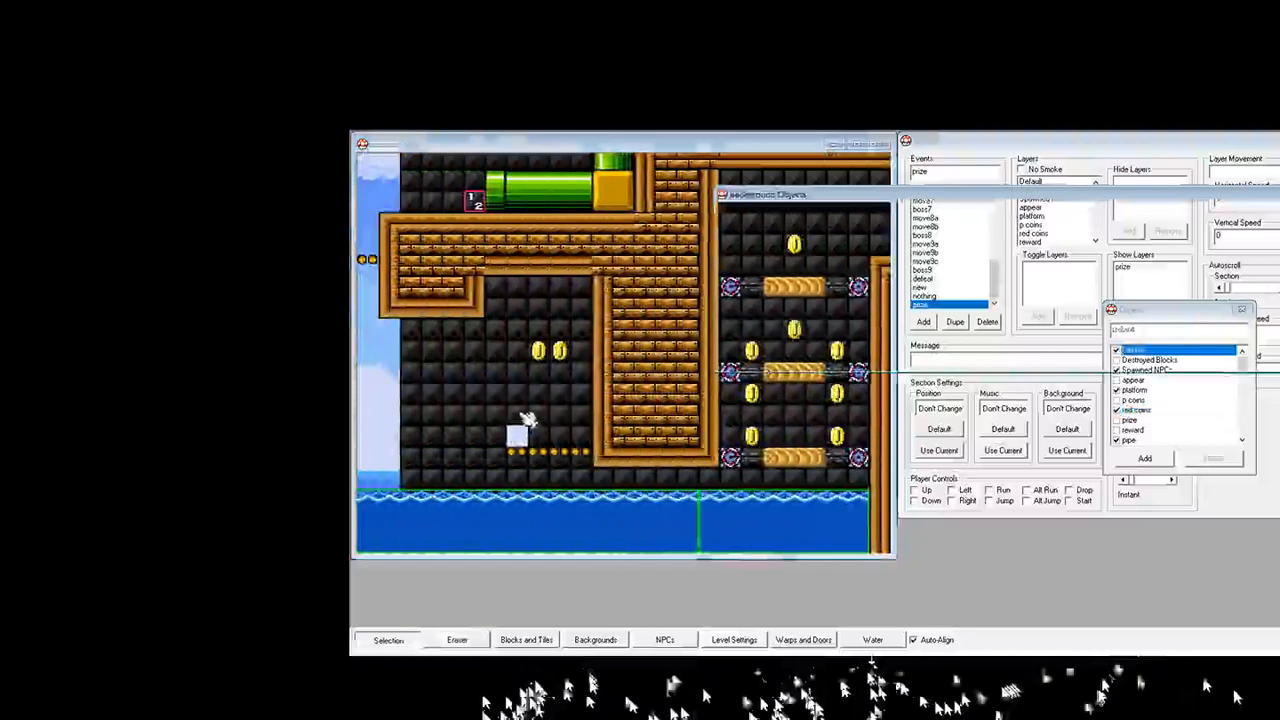
right_click(524, 430)
Step: Move the red coins on the narrow pillar and the next wooden deck up into the centres of their gold coin groups
key("Left")
key("Left")
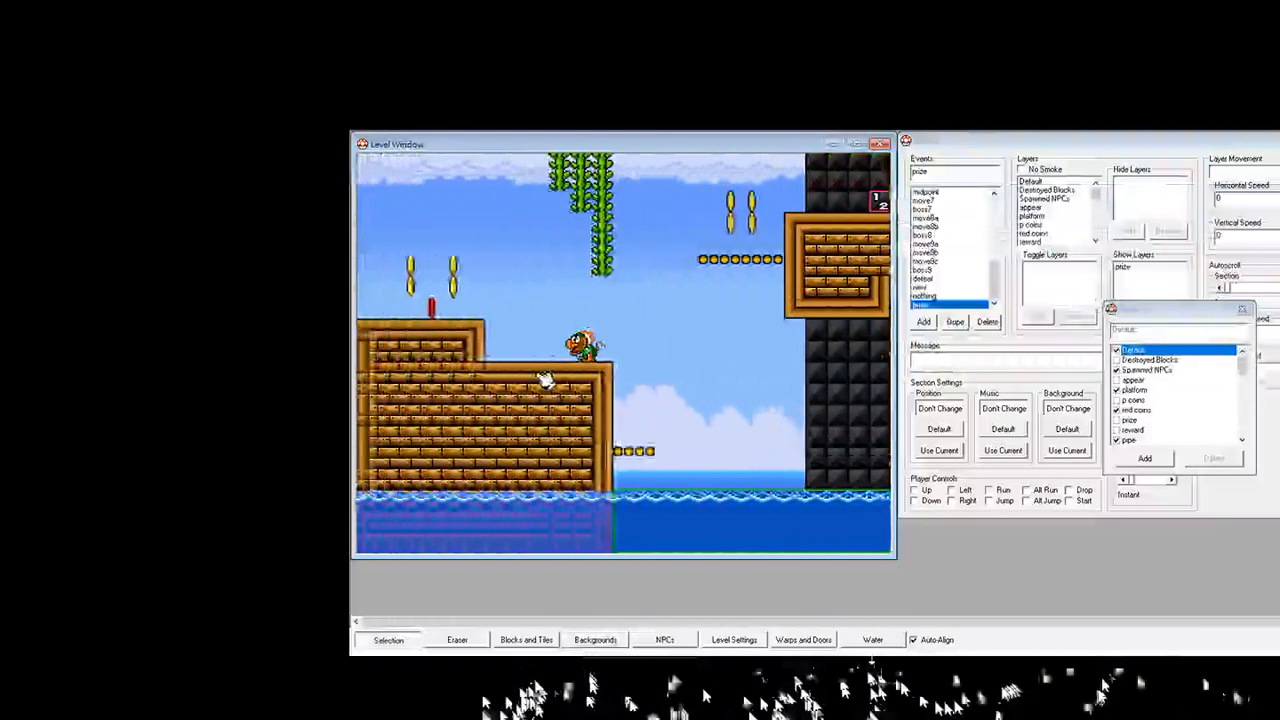
left_click(731, 330)
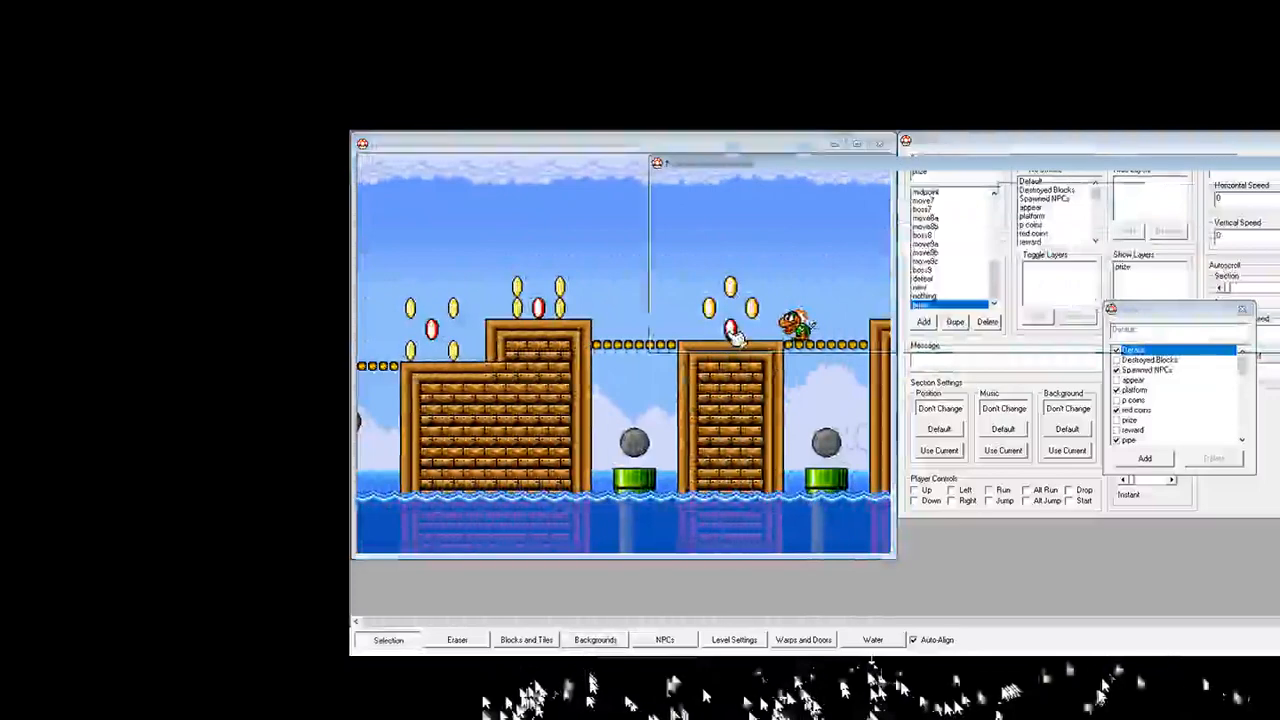
key("Right")
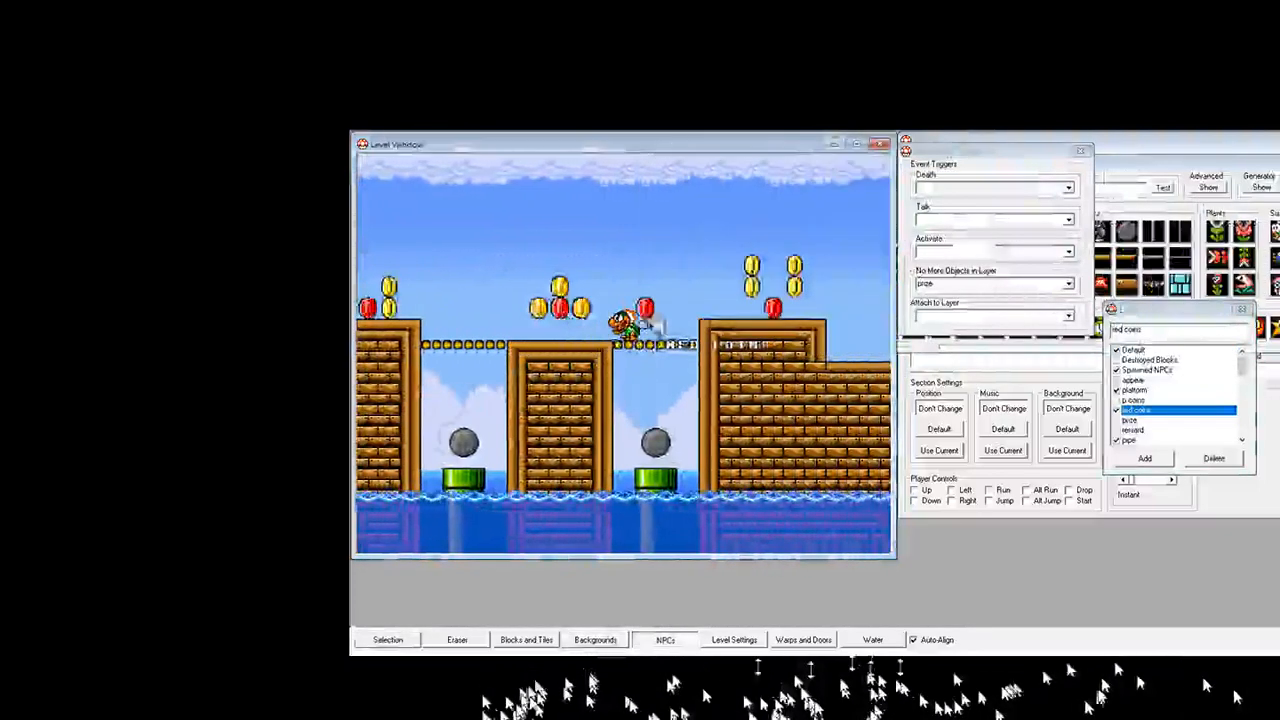
key("Right")
Step: Place red coins in the next deck's gold coin group, diagonally down across the water gap, and low inside the dark hull
key("Right")
left_click(606, 297)
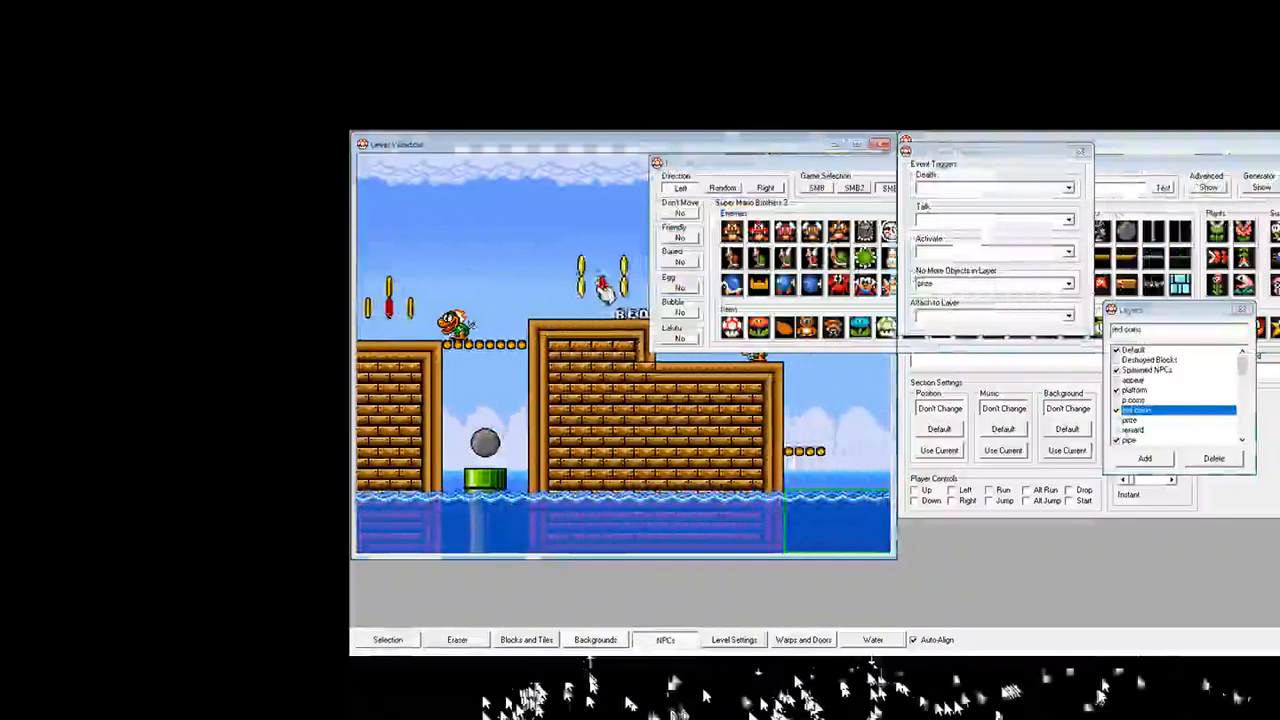
key("Right")
left_click(487, 300)
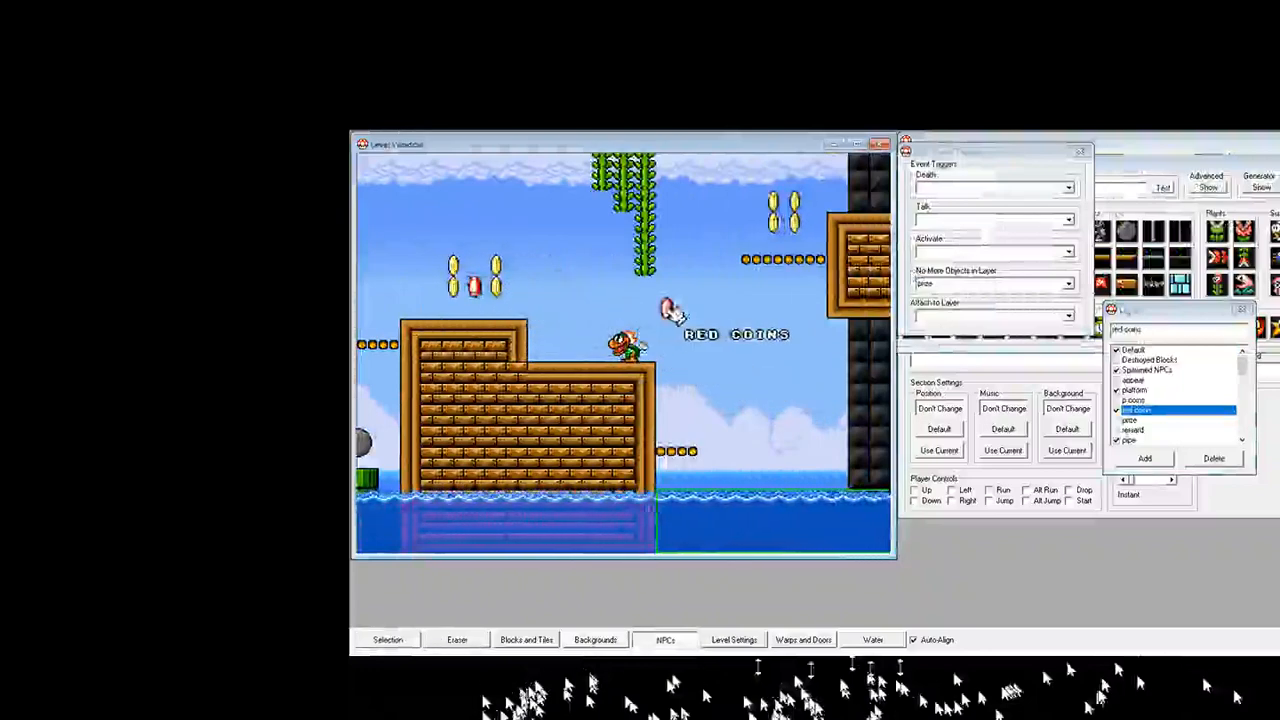
left_click(680, 320)
left_click(740, 383)
key("Right")
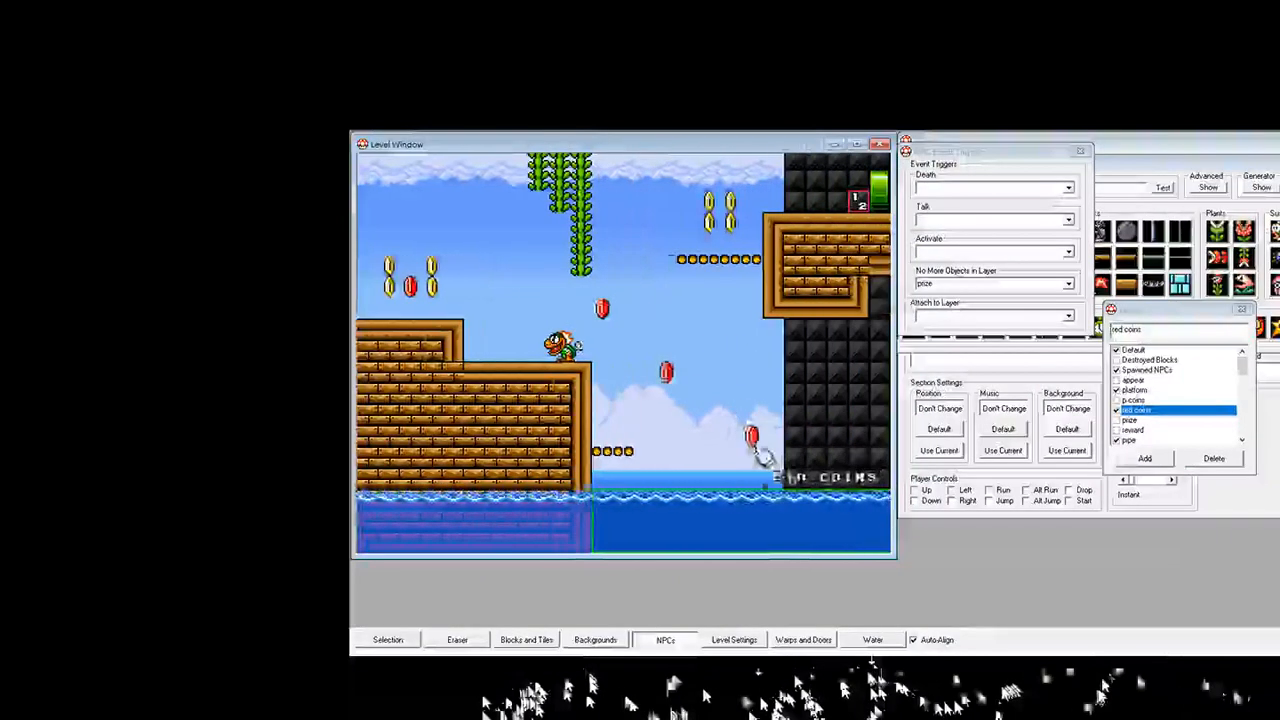
left_click(693, 450)
key("Right")
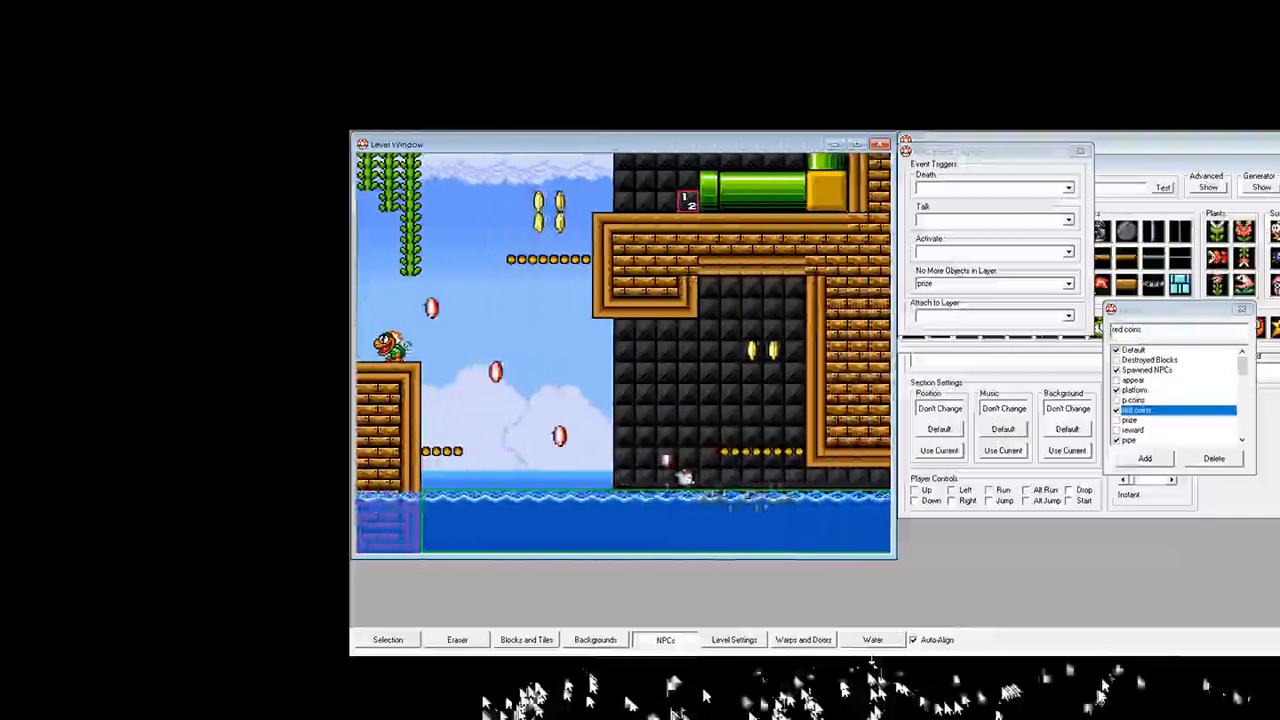
right_click(748, 419)
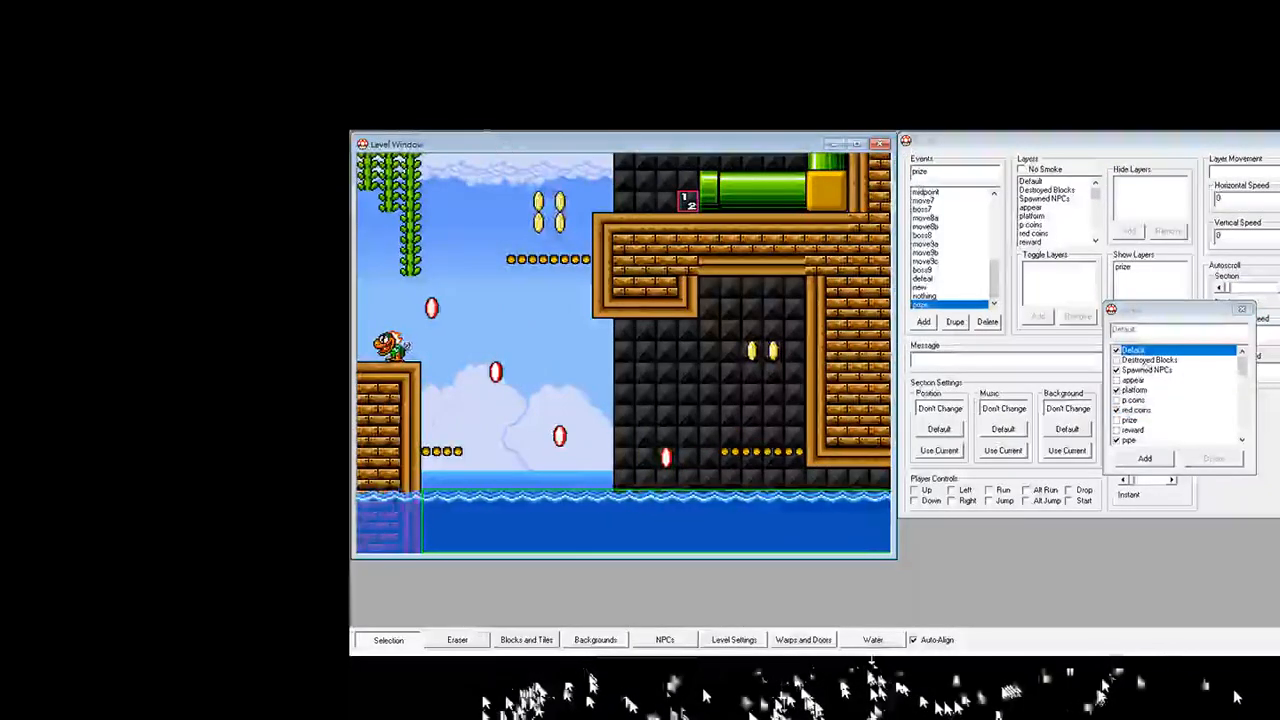
Step: Hide the red coins layer, and show the prize layer briefly to check its contents before hiding it again
left_click(1117, 410)
left_click(1117, 420)
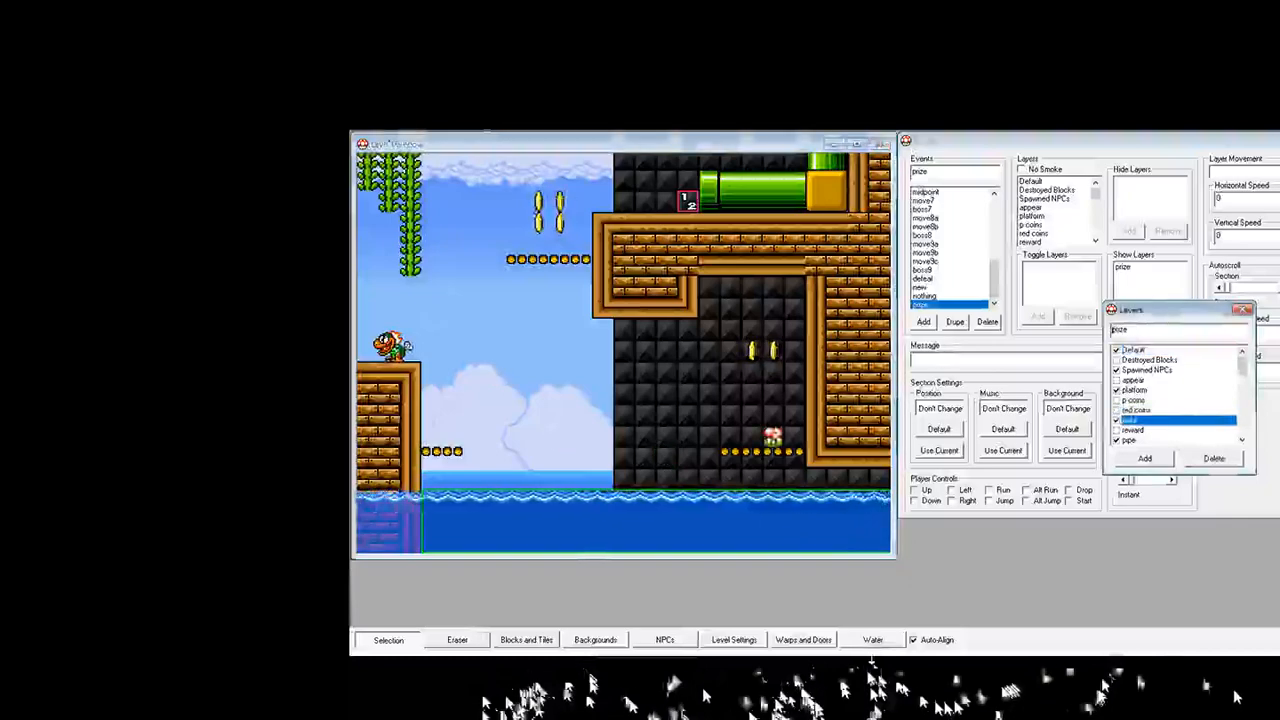
left_click(1117, 420)
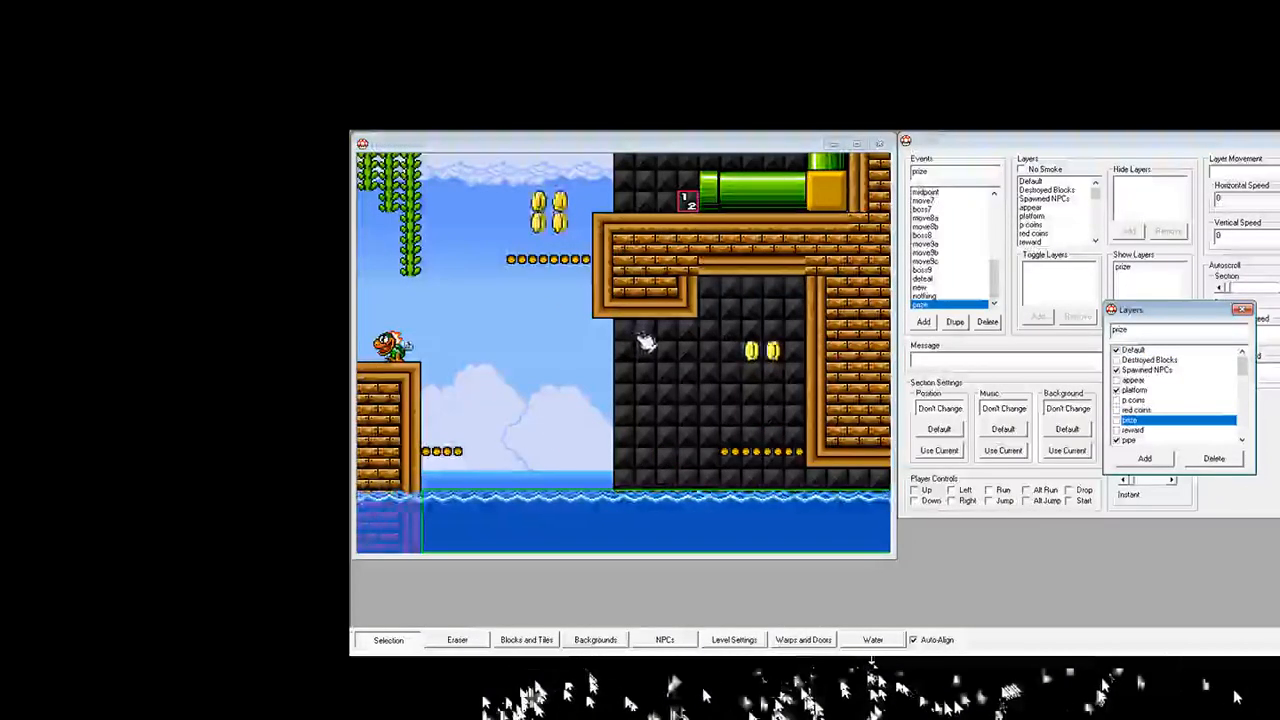
Step: Look back over the water gap and stepped ship deck with the red coins and prize layers hidden
key("Up")
key("Up")
key("Up")
key("Up")
key("Up")
key("Left")
key("Left")
key("Left")
key("Left")
key("Left")
key("Left")
key("Left")
key("Left")
key("Left")
key("Left")
key("Left")
key("Left")
key("Left")
key("Down")
key("Down")
key("Down")
key("Down")
key("Down")
key("Down")
key("Down")
key("Down")
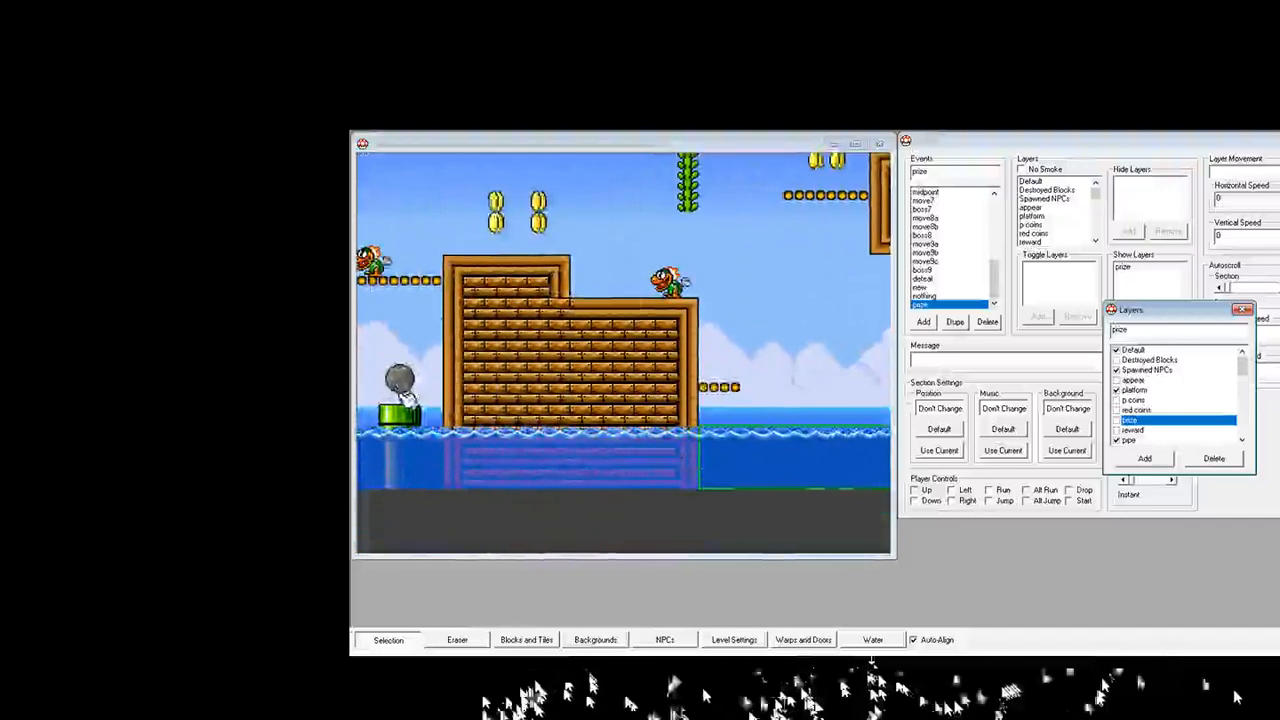
Step: View level section 2 and the pipe room in section 3
left_click(734, 639)
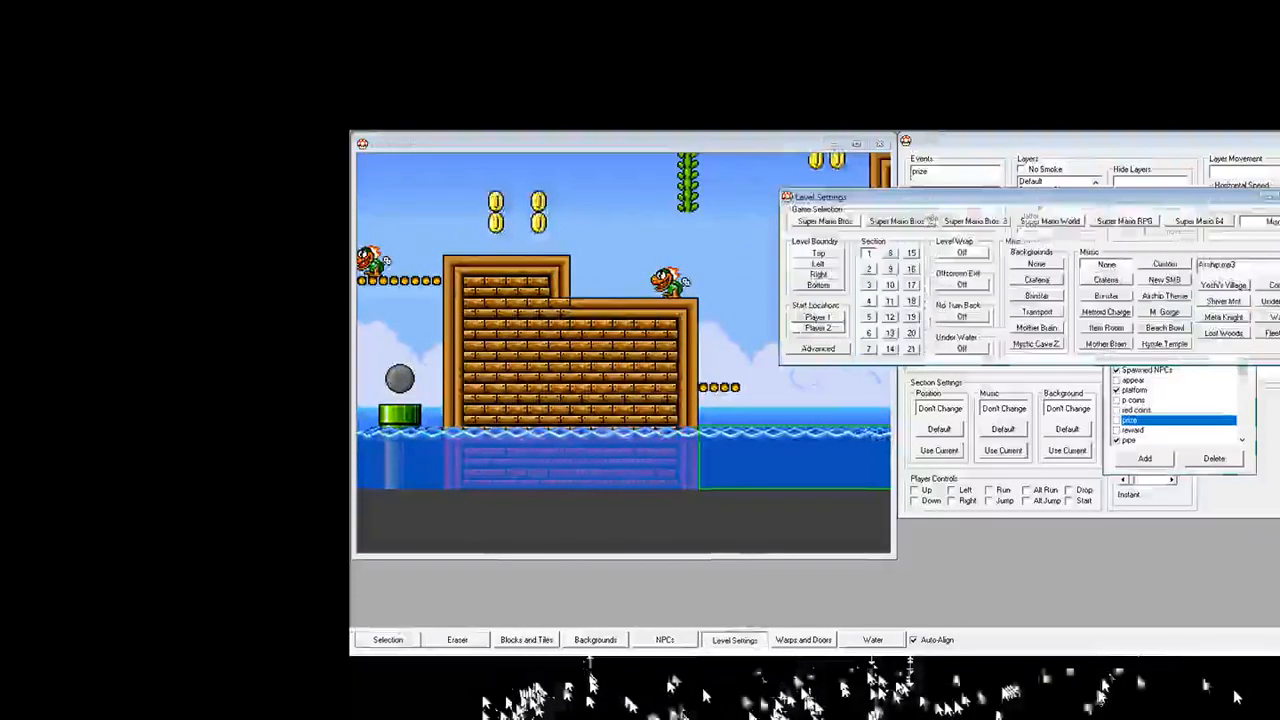
left_click(869, 269)
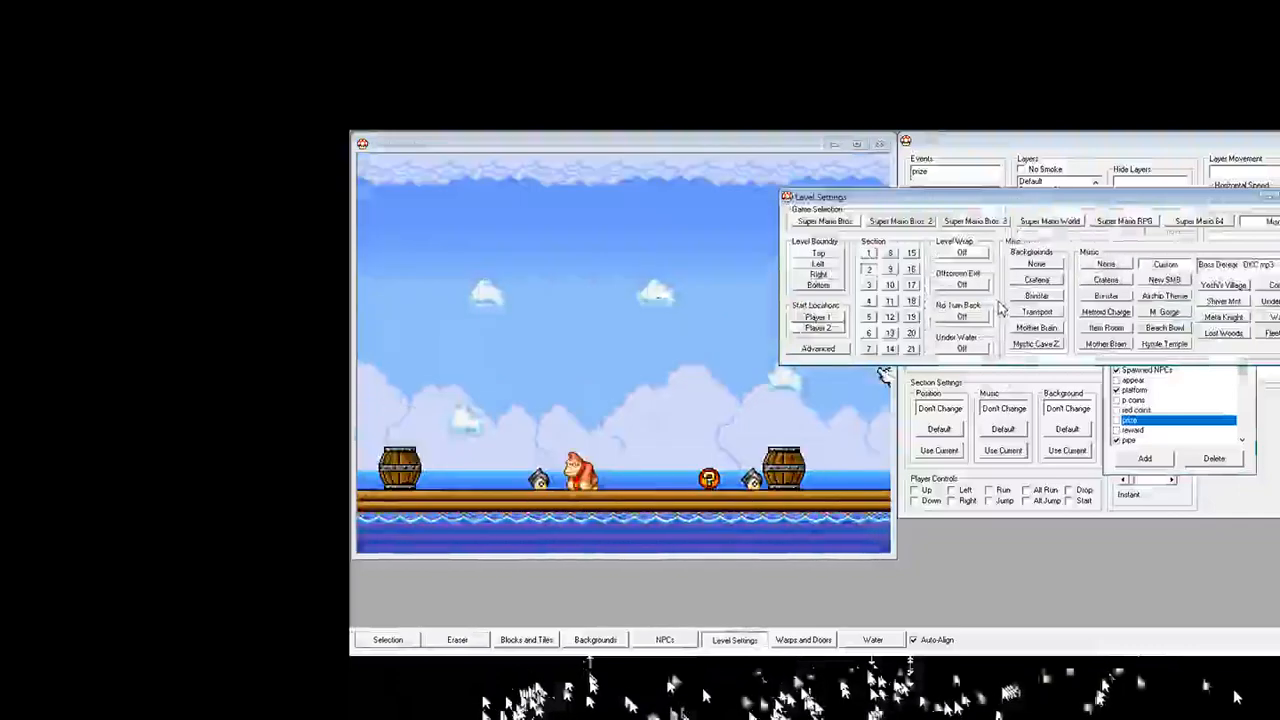
left_click(869, 285)
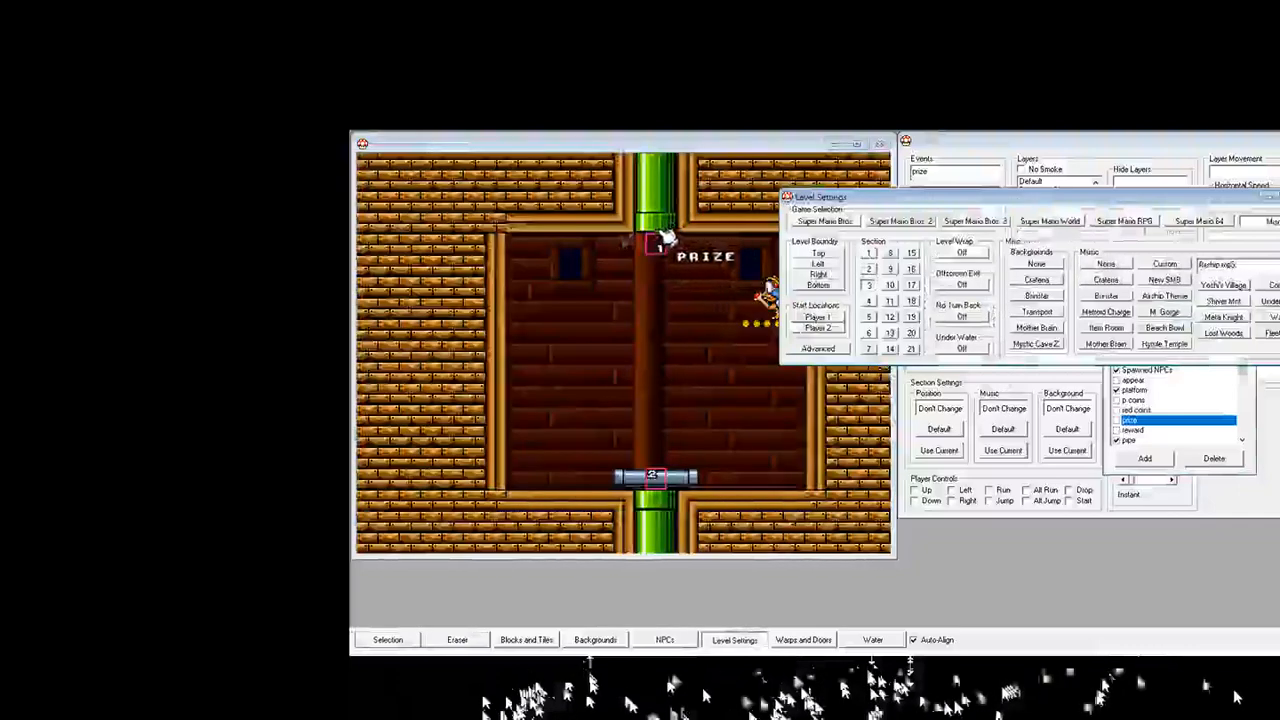
right_click(660, 280)
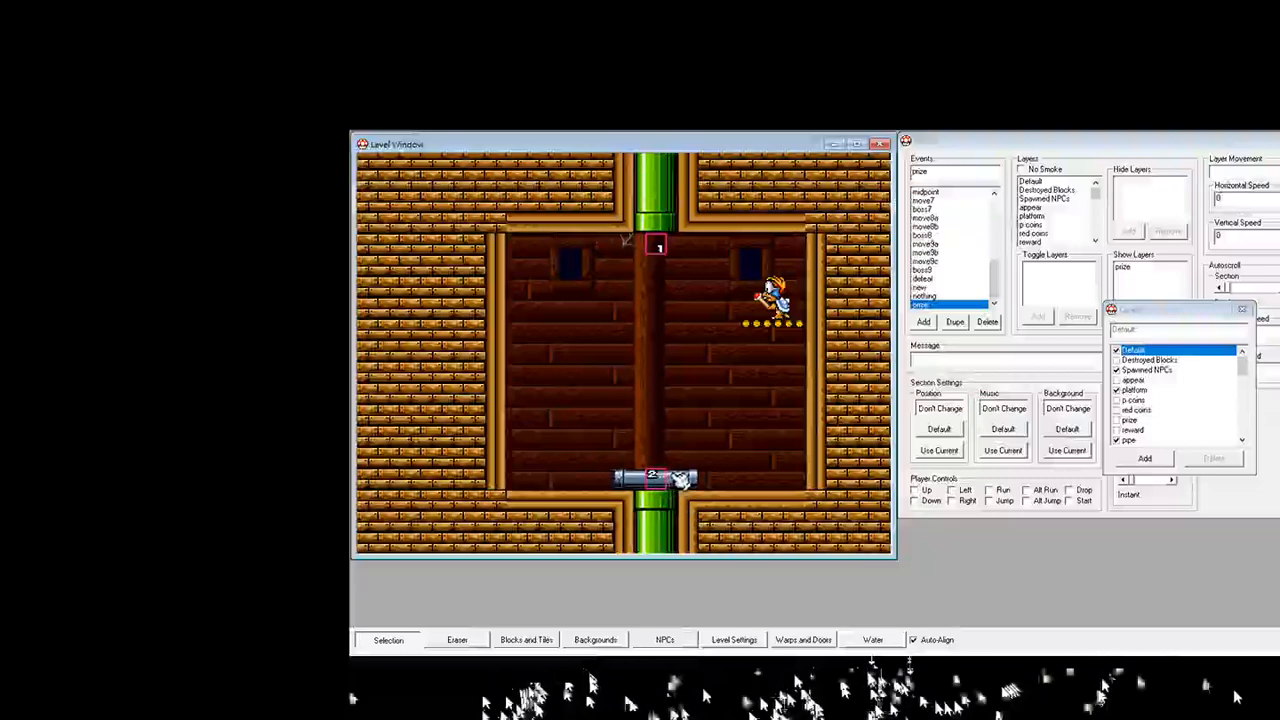
Step: Inspect the event triggers of the boss above the small coin-bridge in the pipe room and put it back in place
right_click(787, 305)
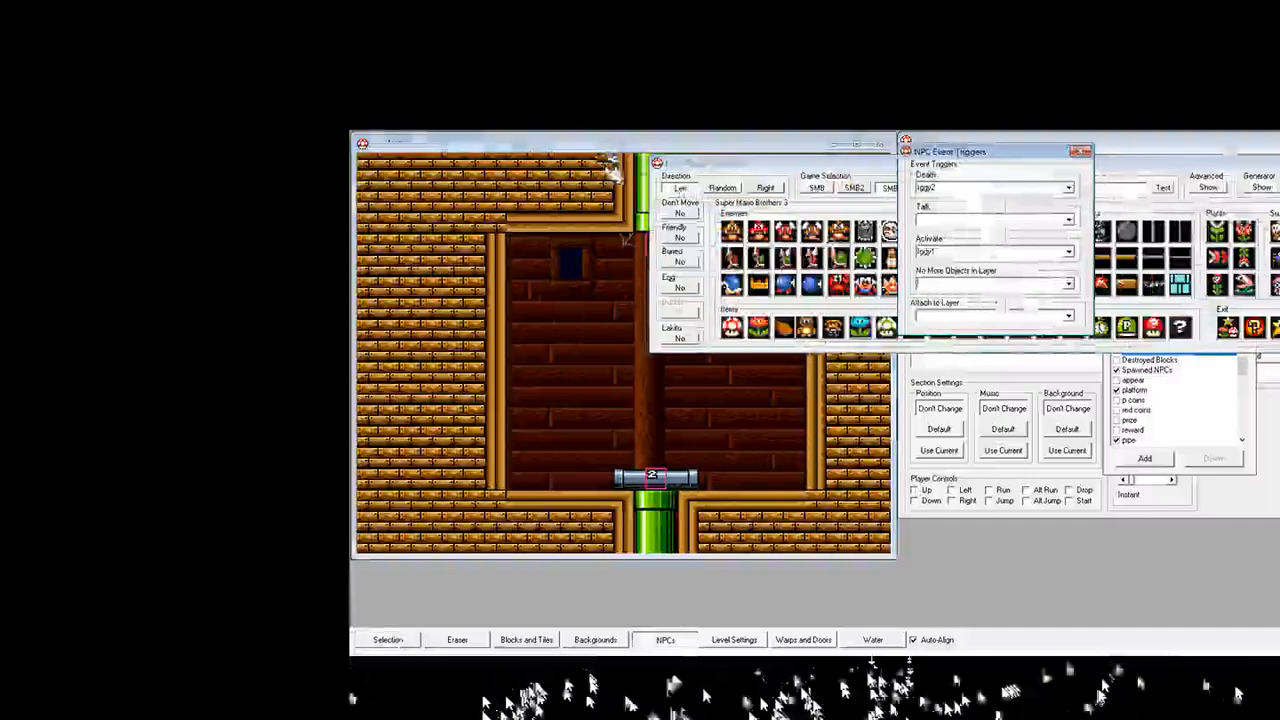
left_click_drag(843, 163, 982, 296)
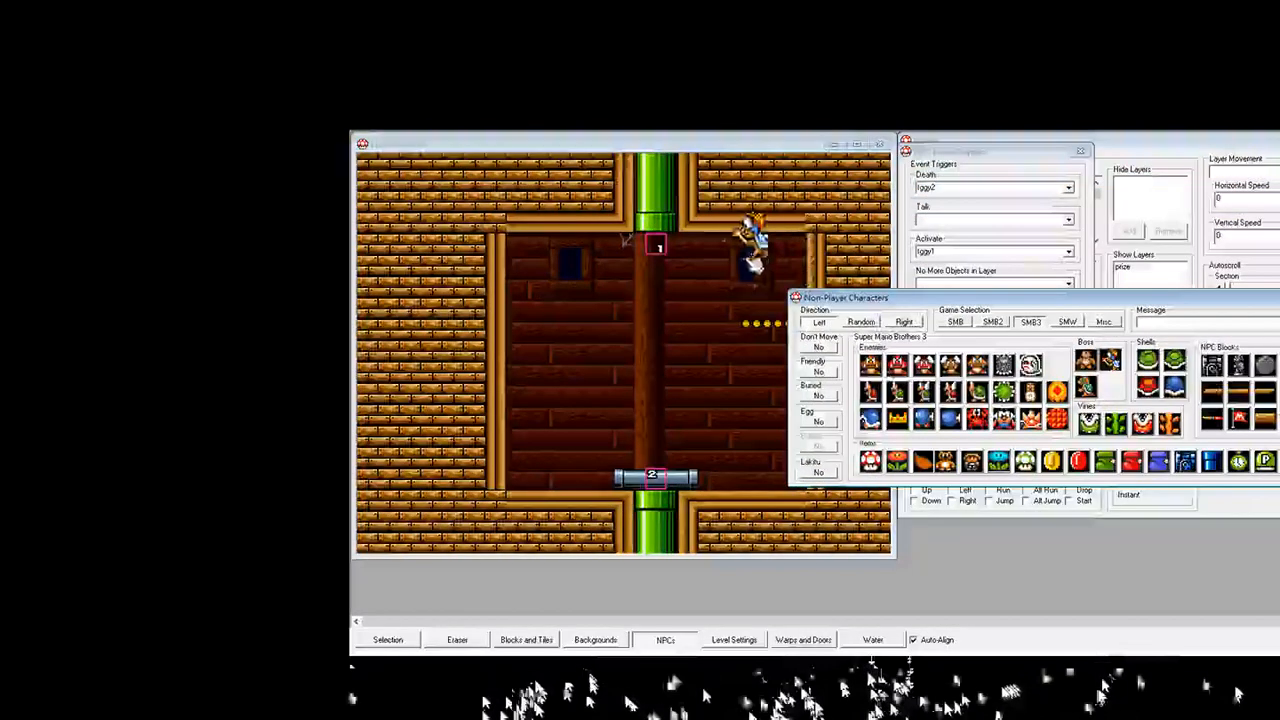
left_click(771, 303)
left_click(772, 310)
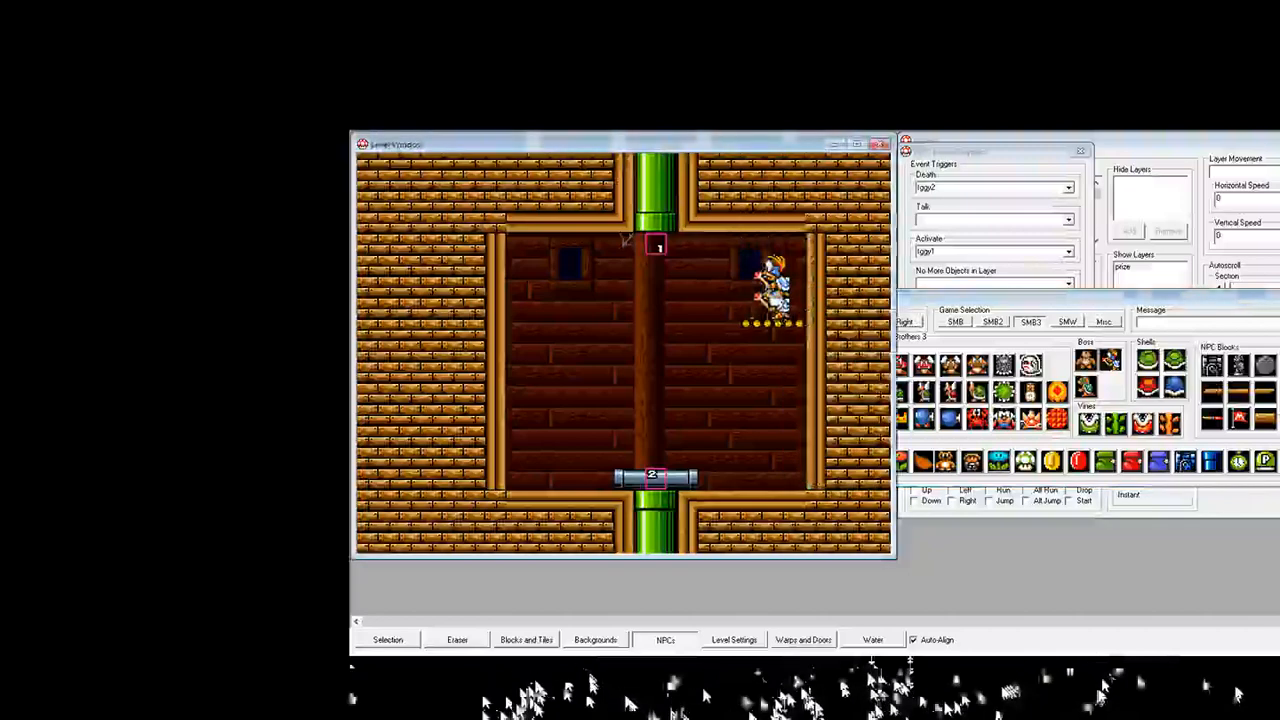
right_click(723, 299)
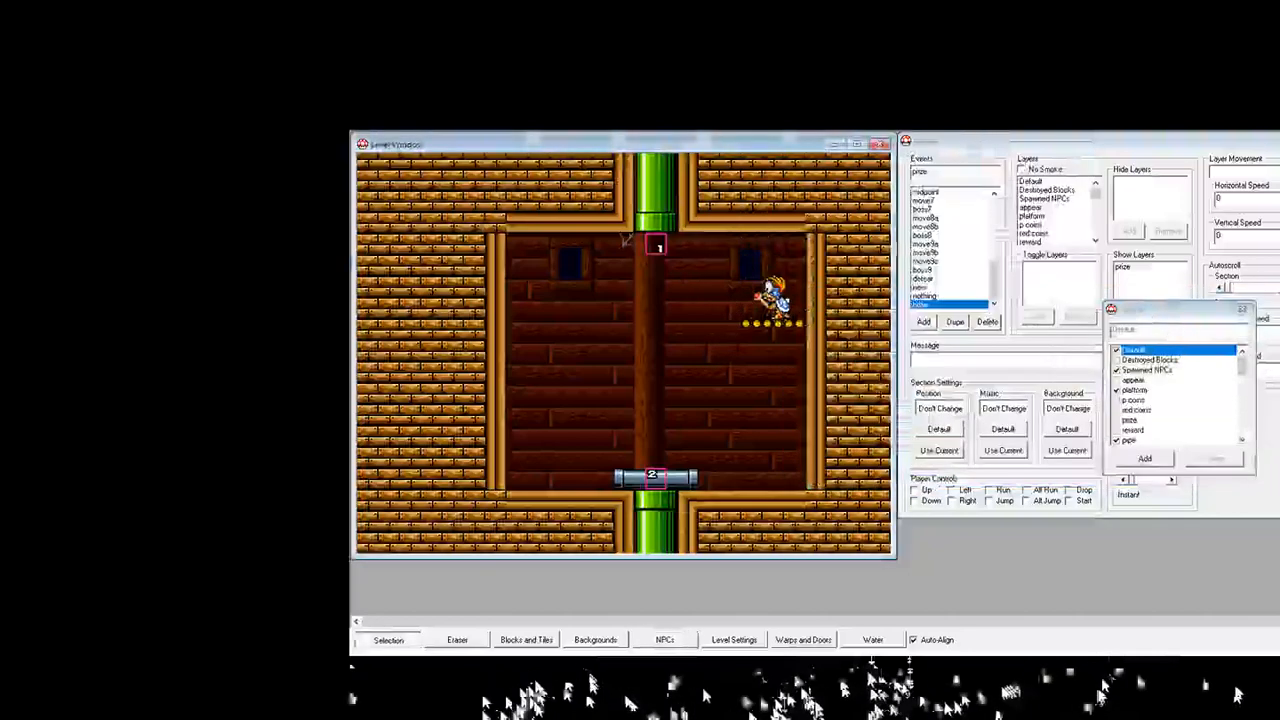
Step: Review the messages and layer settings of the Iggy1 and Iggy2 events
scroll(1122, 298, "up", 5)
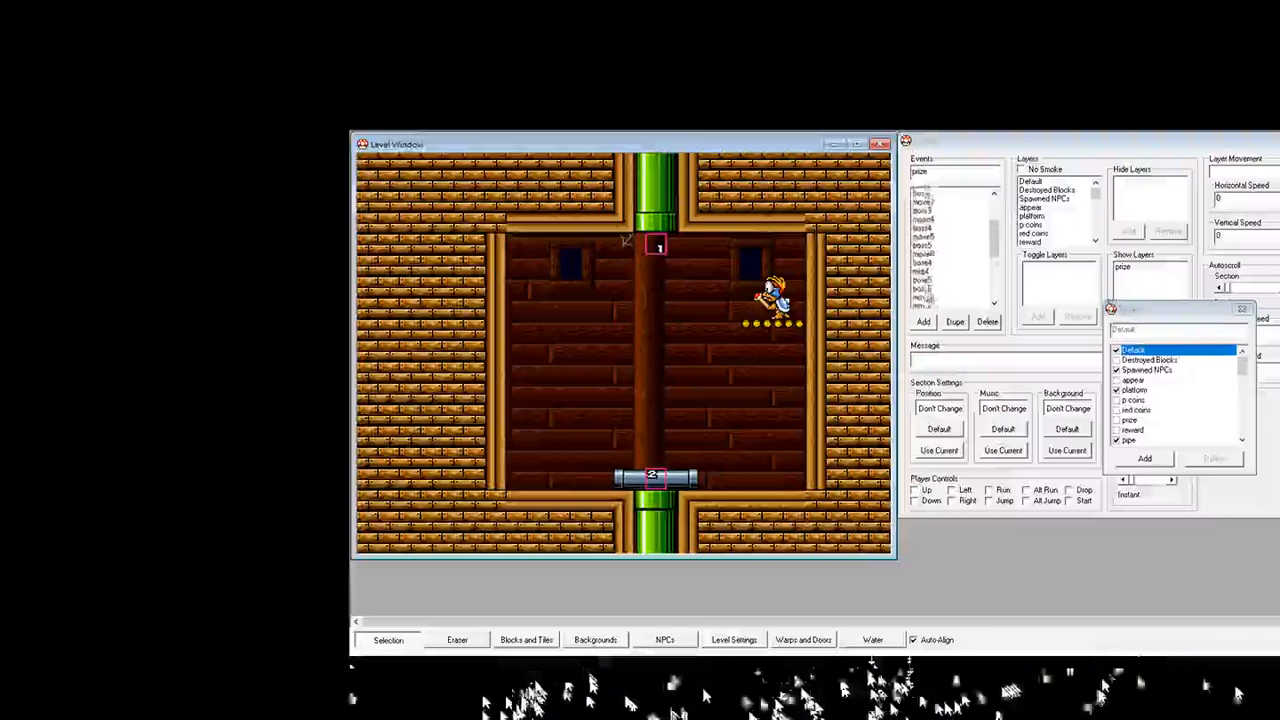
scroll(950, 250, "up", 3)
left_click(945, 261)
left_click(1242, 309)
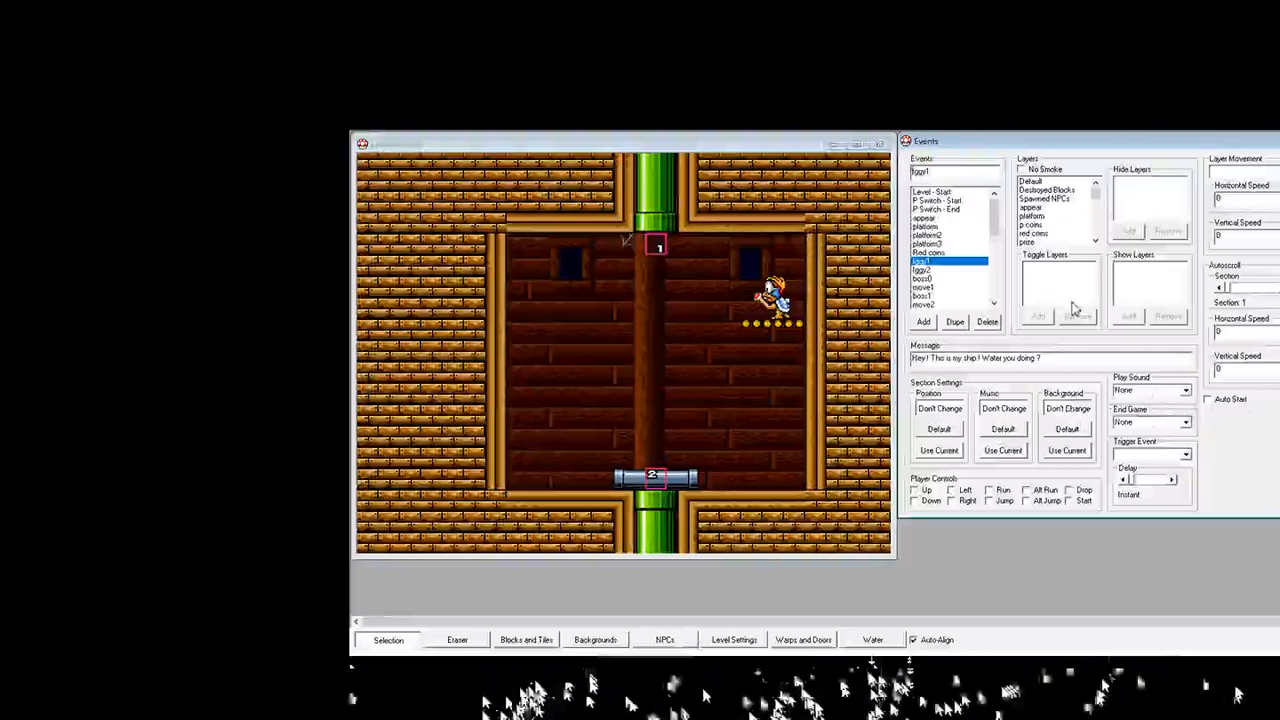
key("Down")
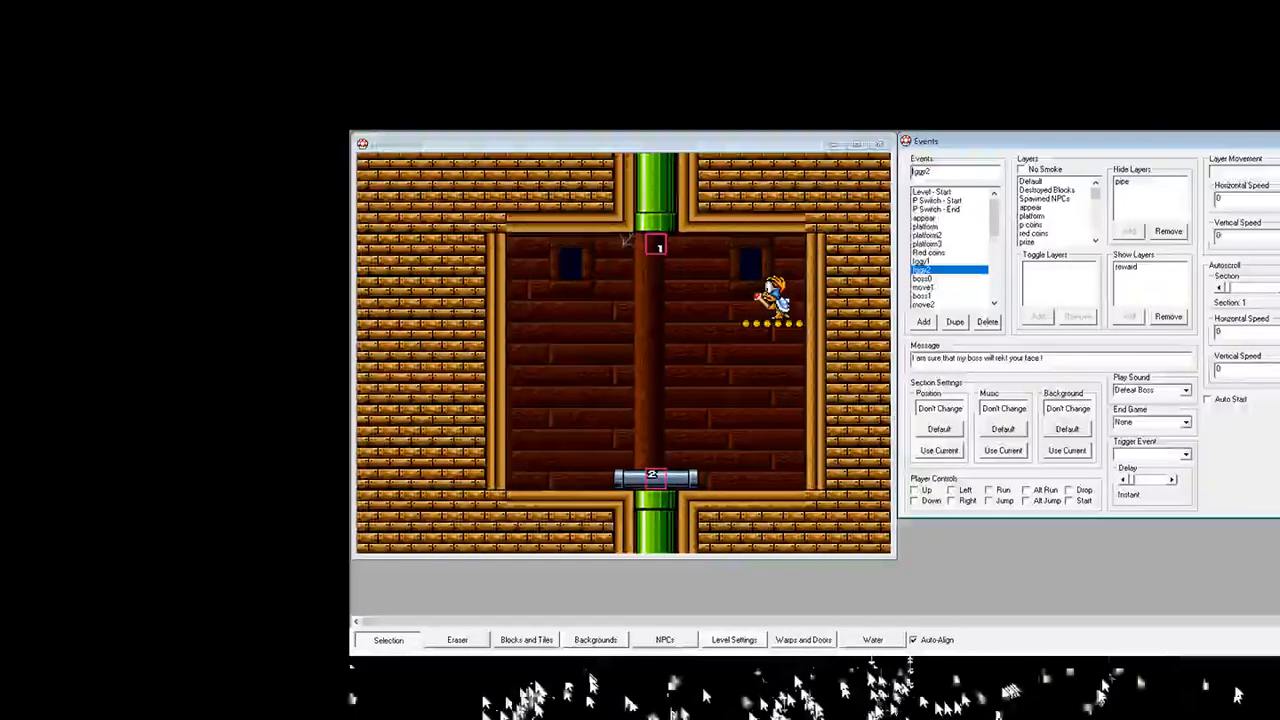
Step: Show the reward layer briefly to check it in the pipe room, hide it again and close the layer list
left_click(507, 148)
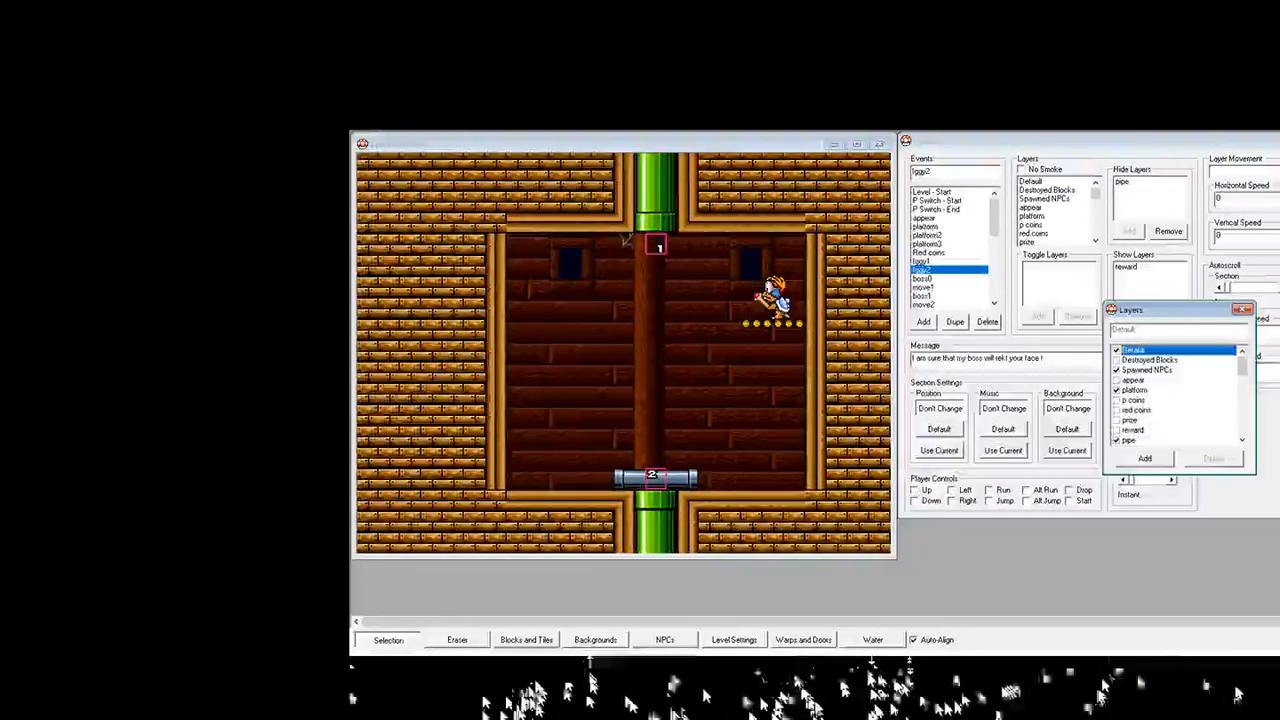
left_click(1117, 430)
left_click(1117, 430)
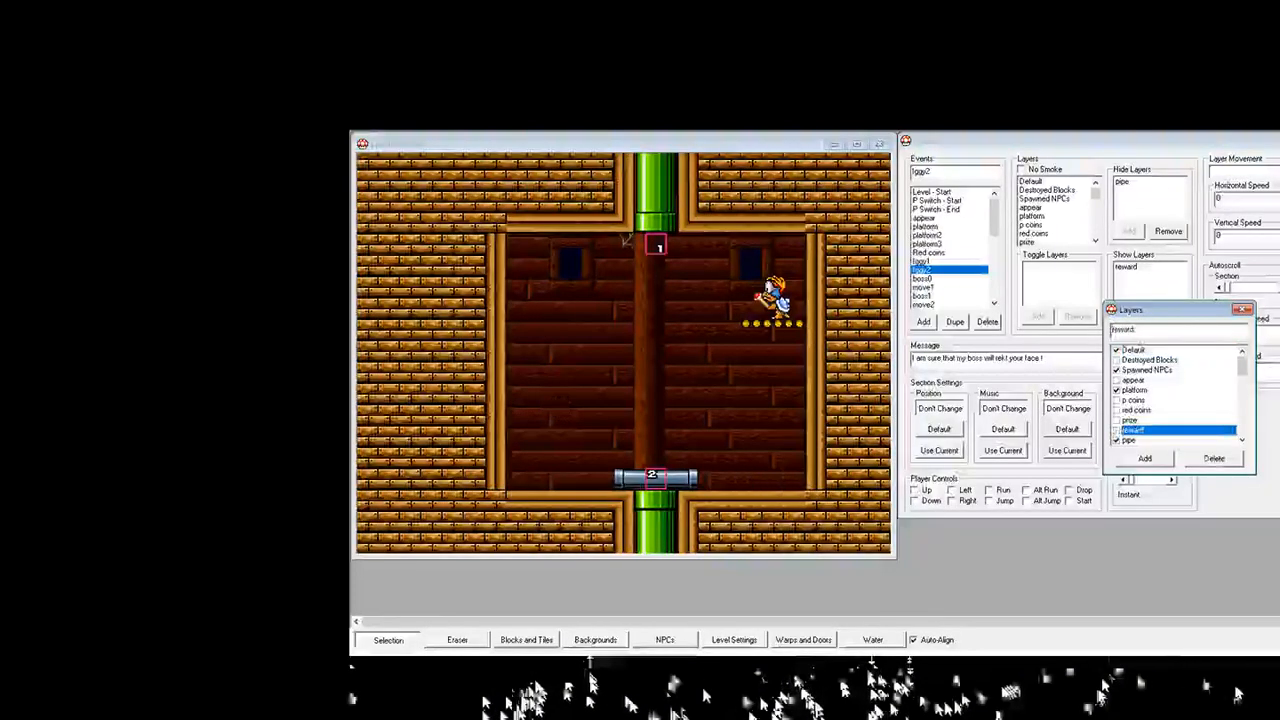
left_click(1242, 309)
Step: Return to section 1 and review the level from the player start through the decks and chain platforms to the wooden hull
left_click(734, 640)
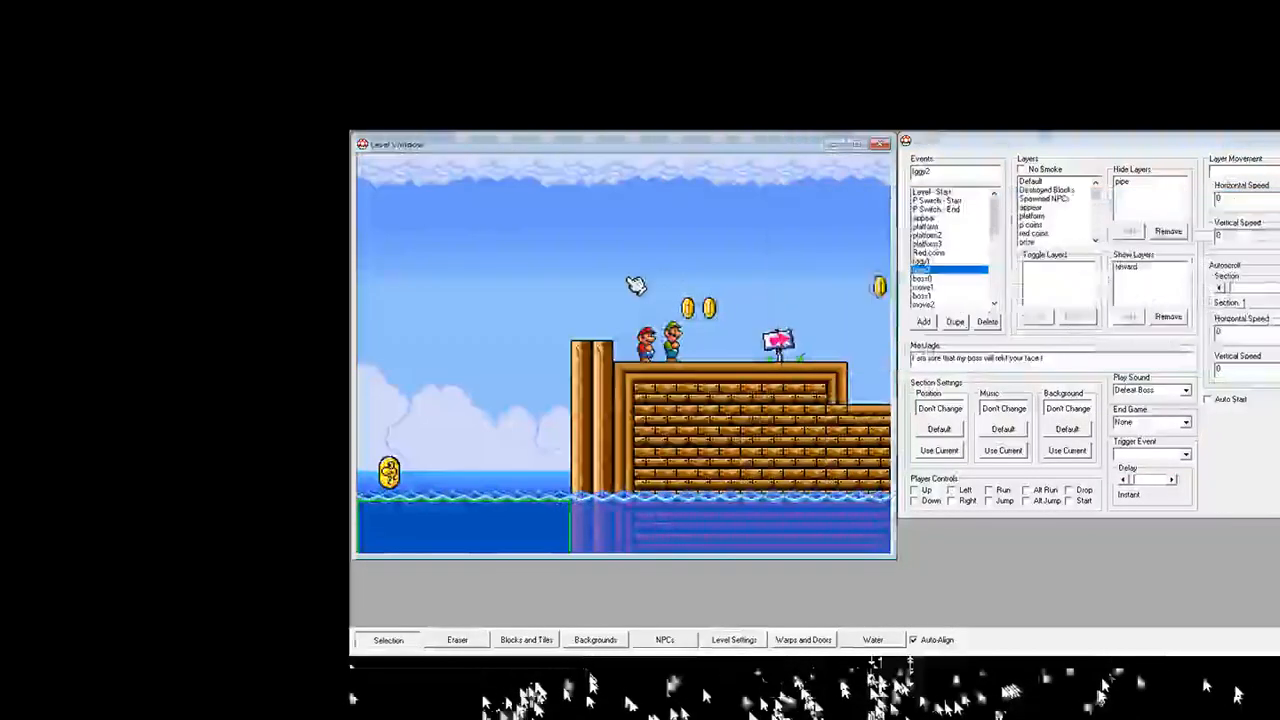
key("Right")
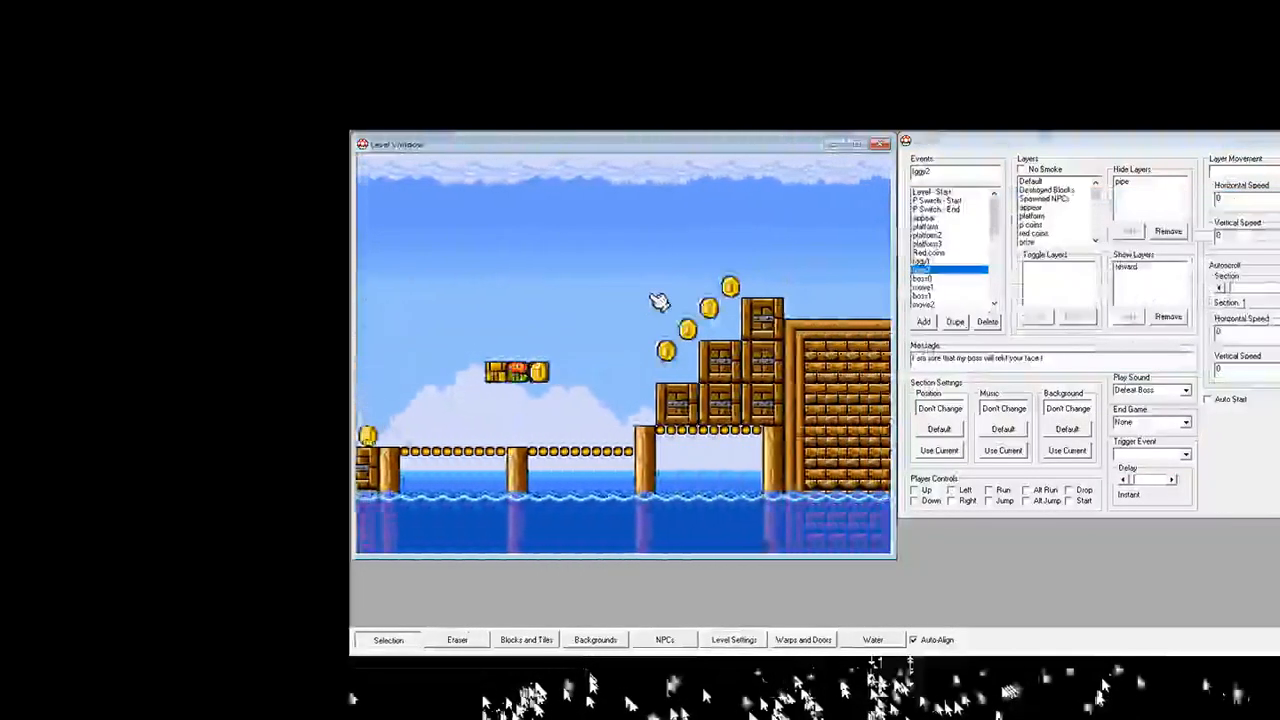
key("Right")
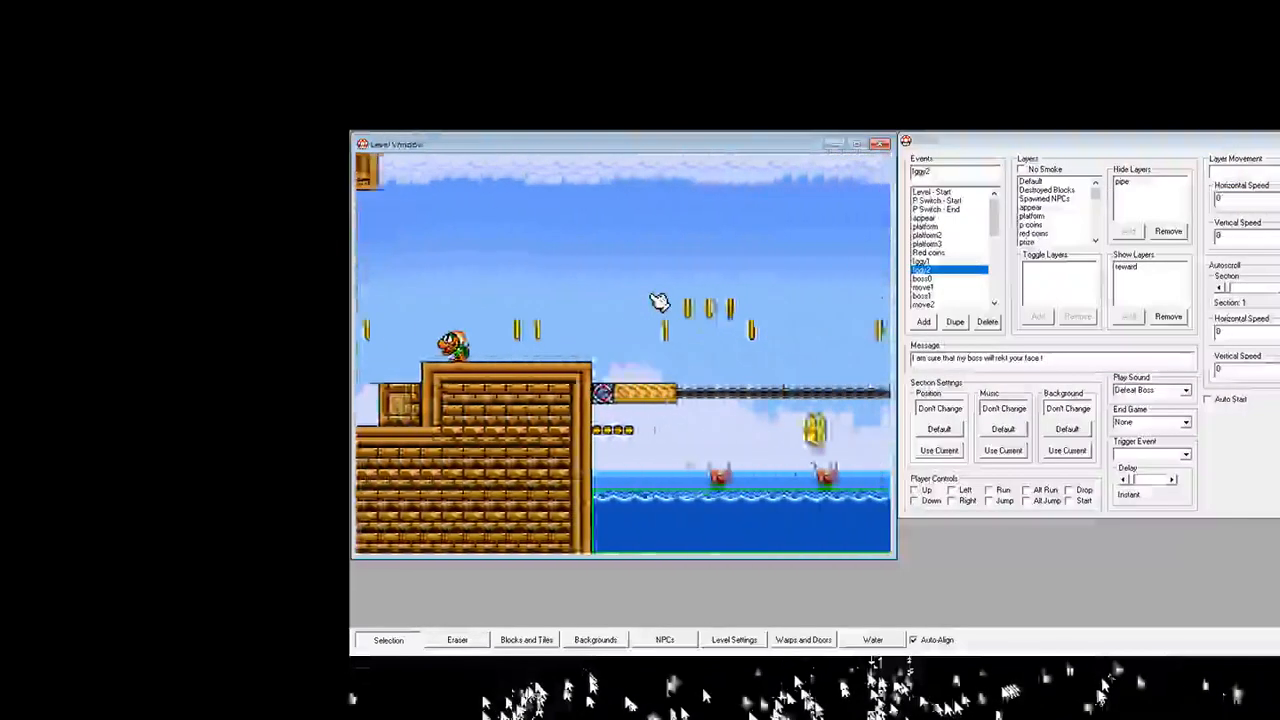
key("Right")
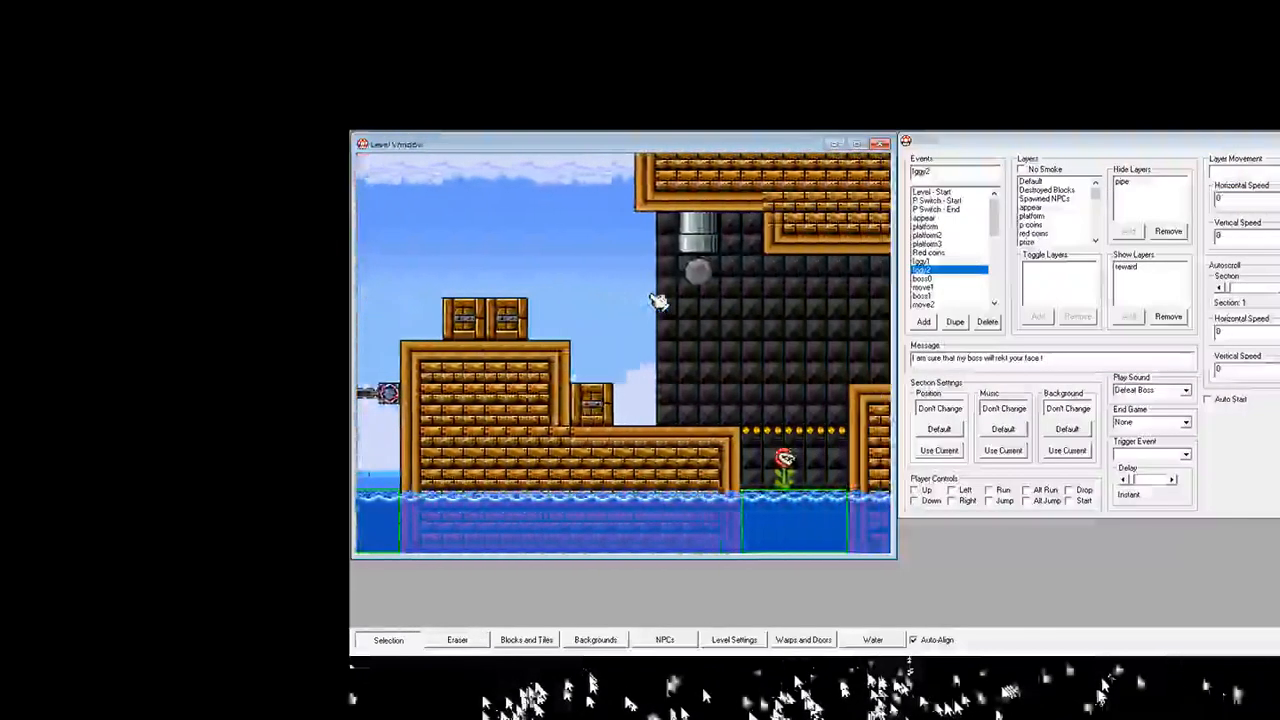
key("Right")
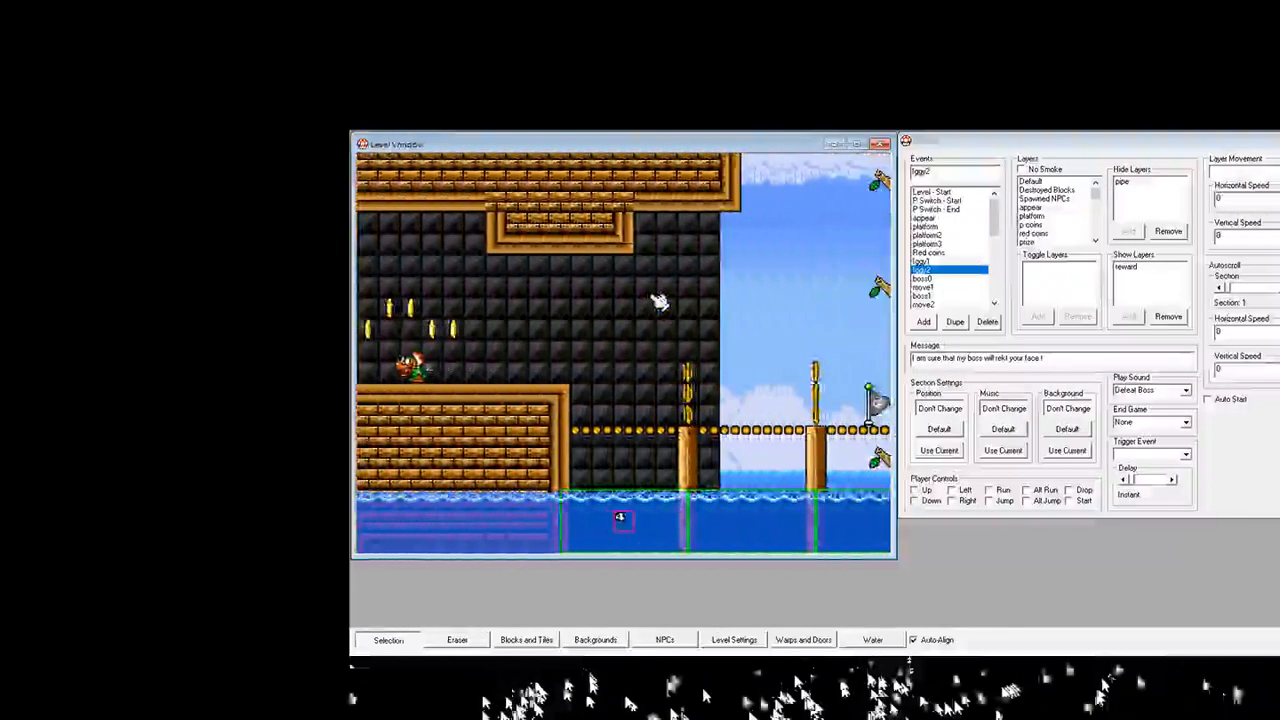
key("Right")
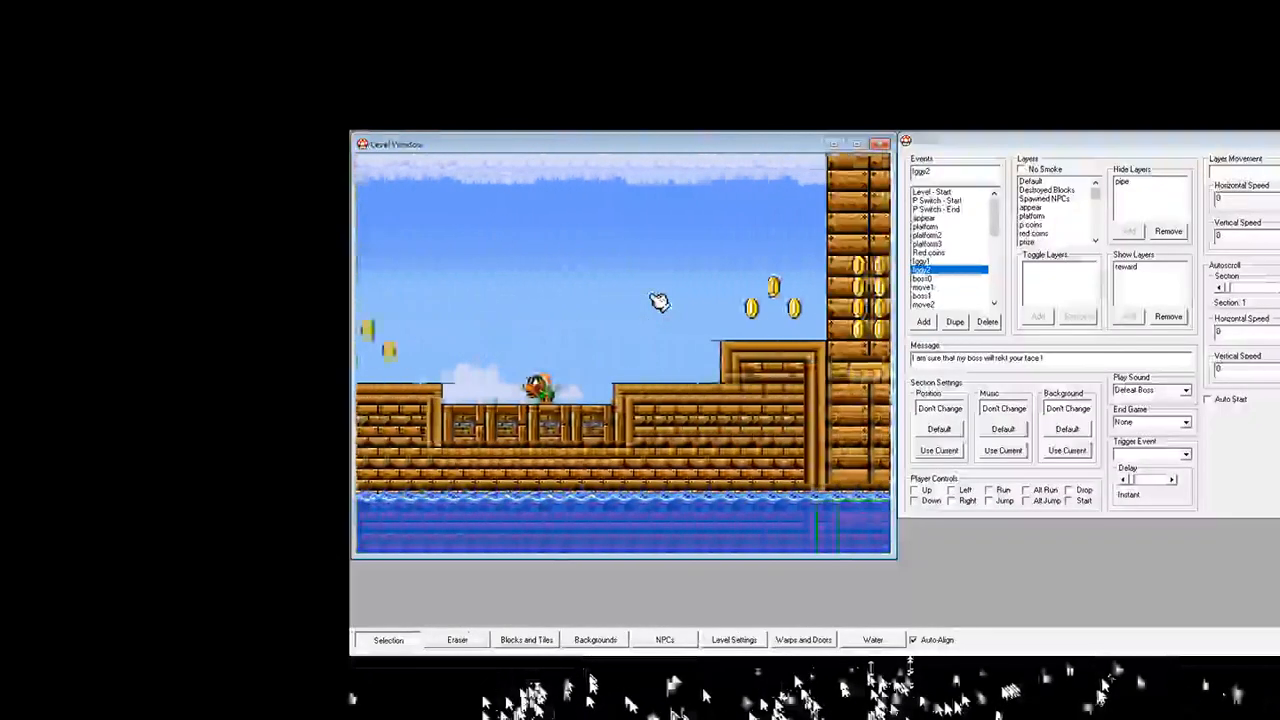
key("Right")
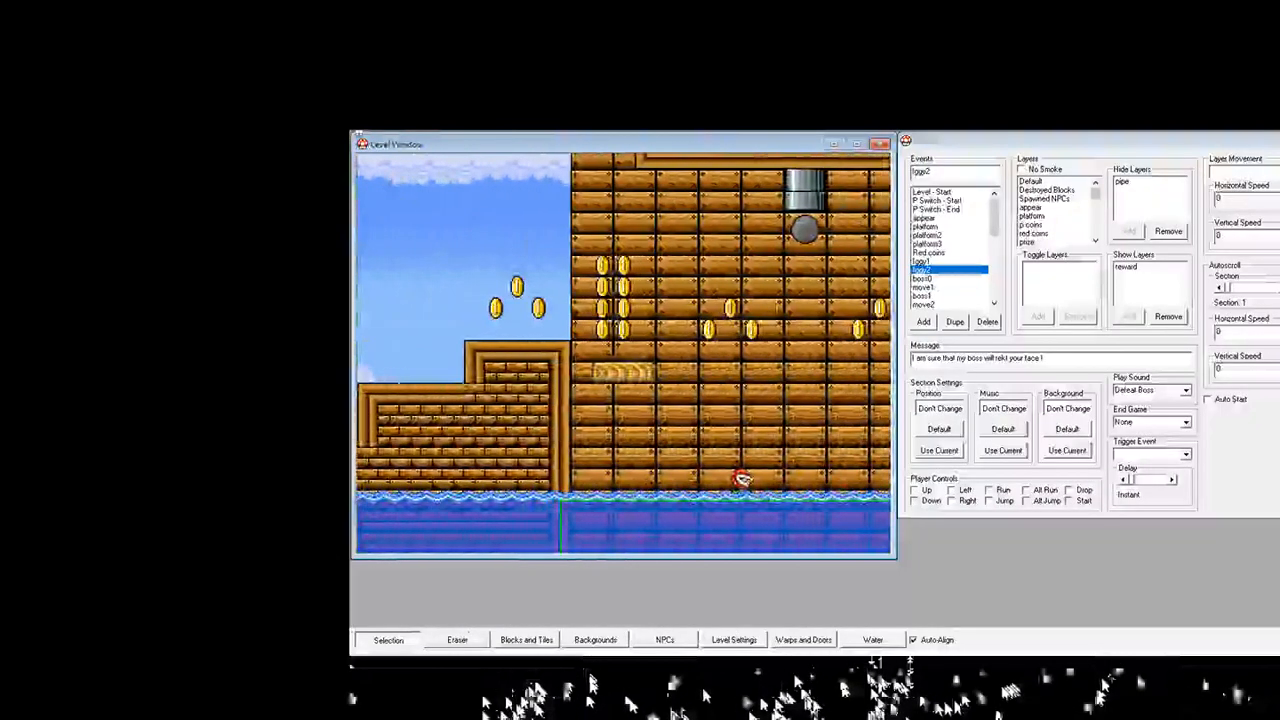
Step: Save the level as Gangplank Galleon.lvl in the episode folder
key("ctrl+s")
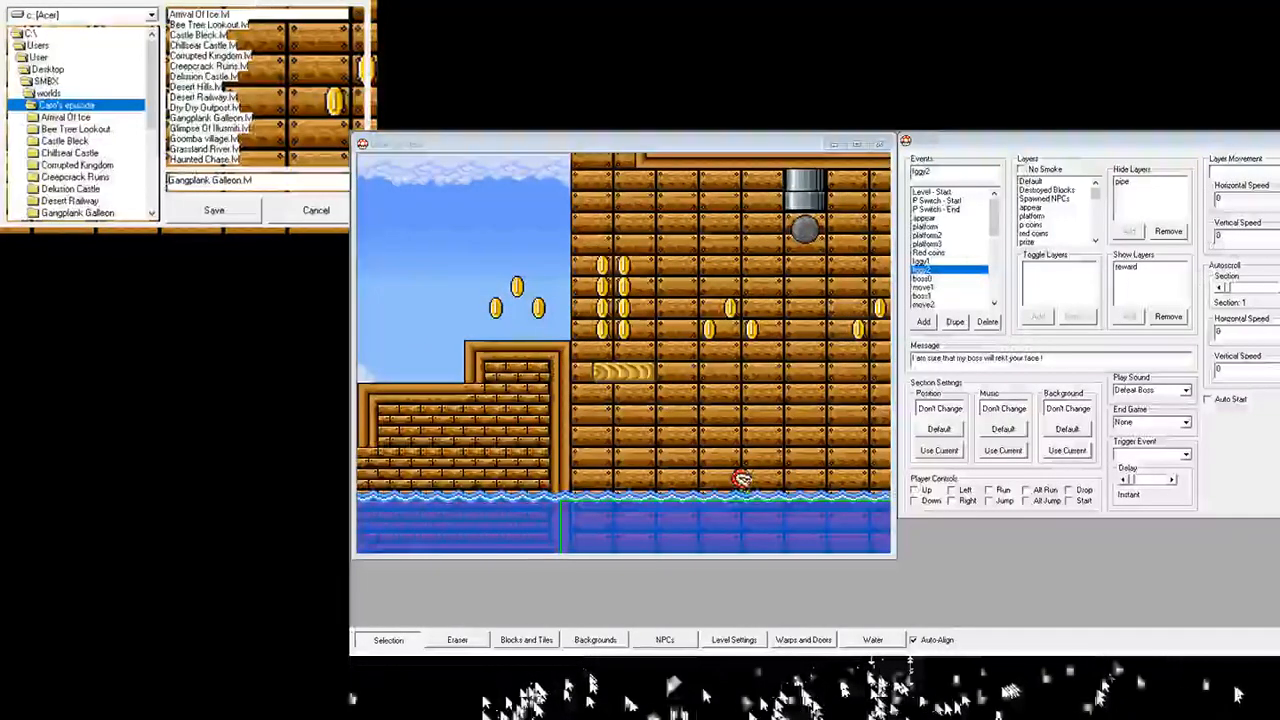
left_click_drag(355, 55, 355, 87)
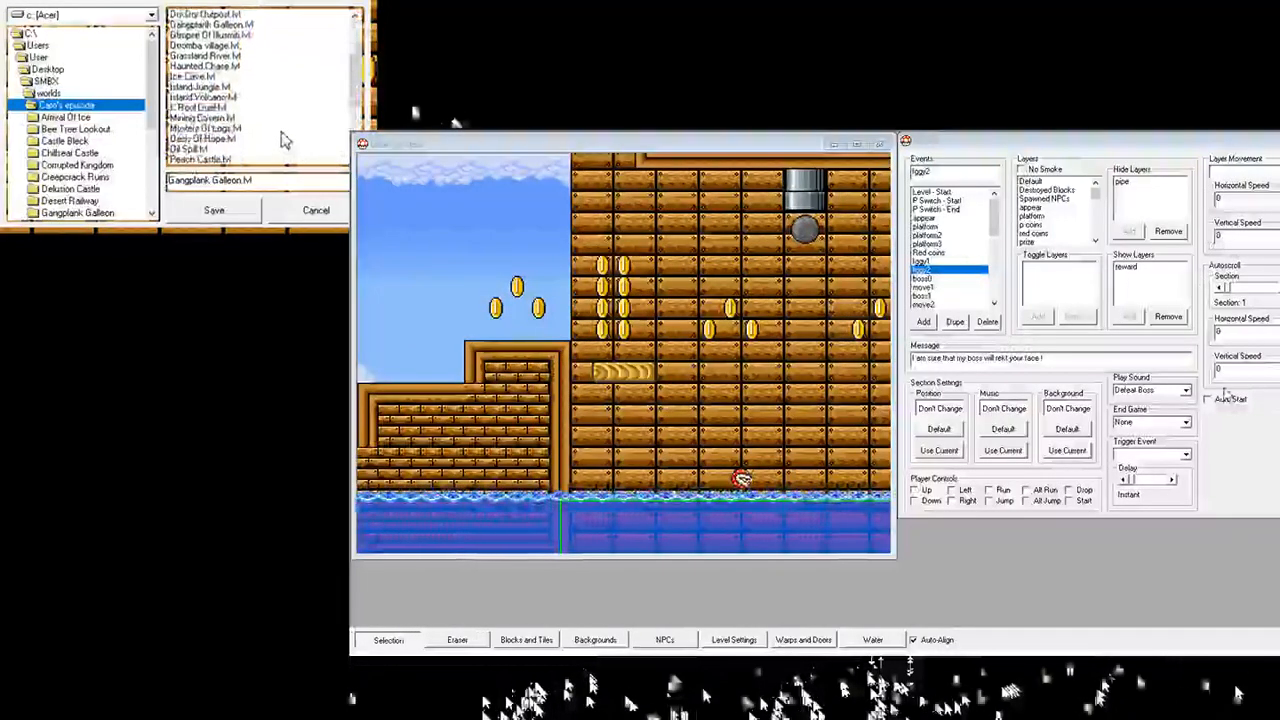
scroll(285, 130, "up", 5)
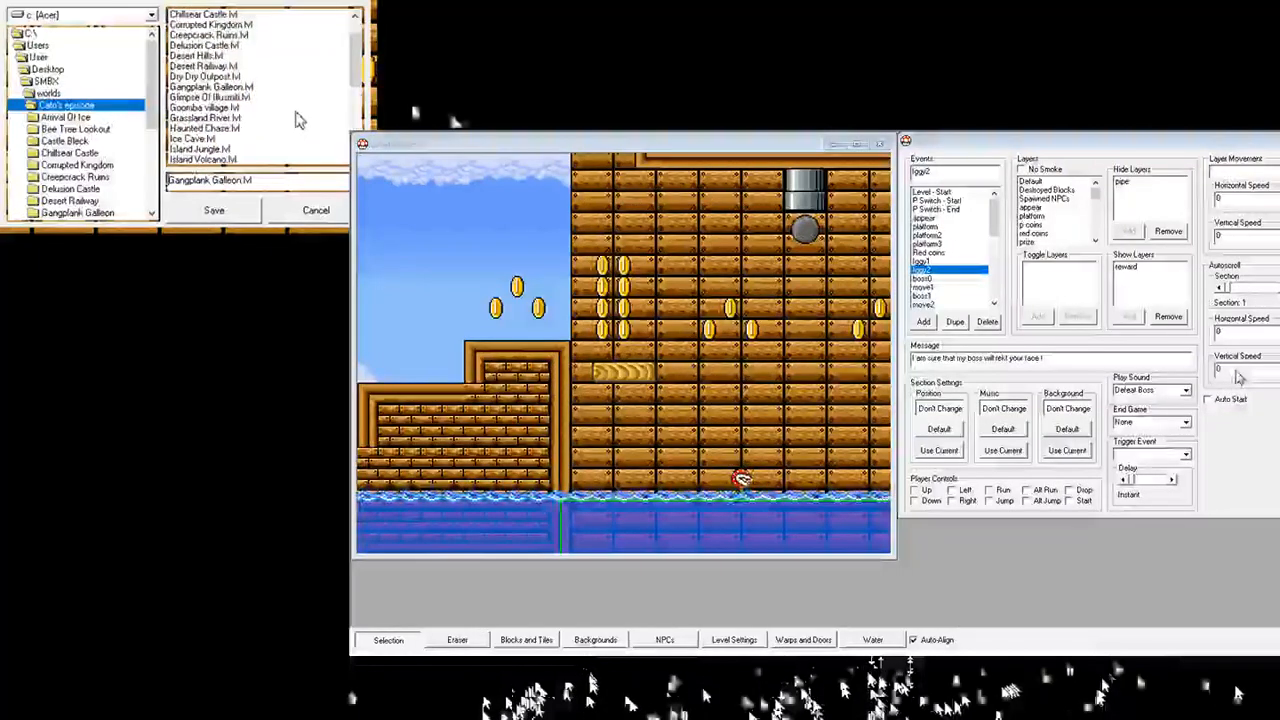
left_click(294, 88)
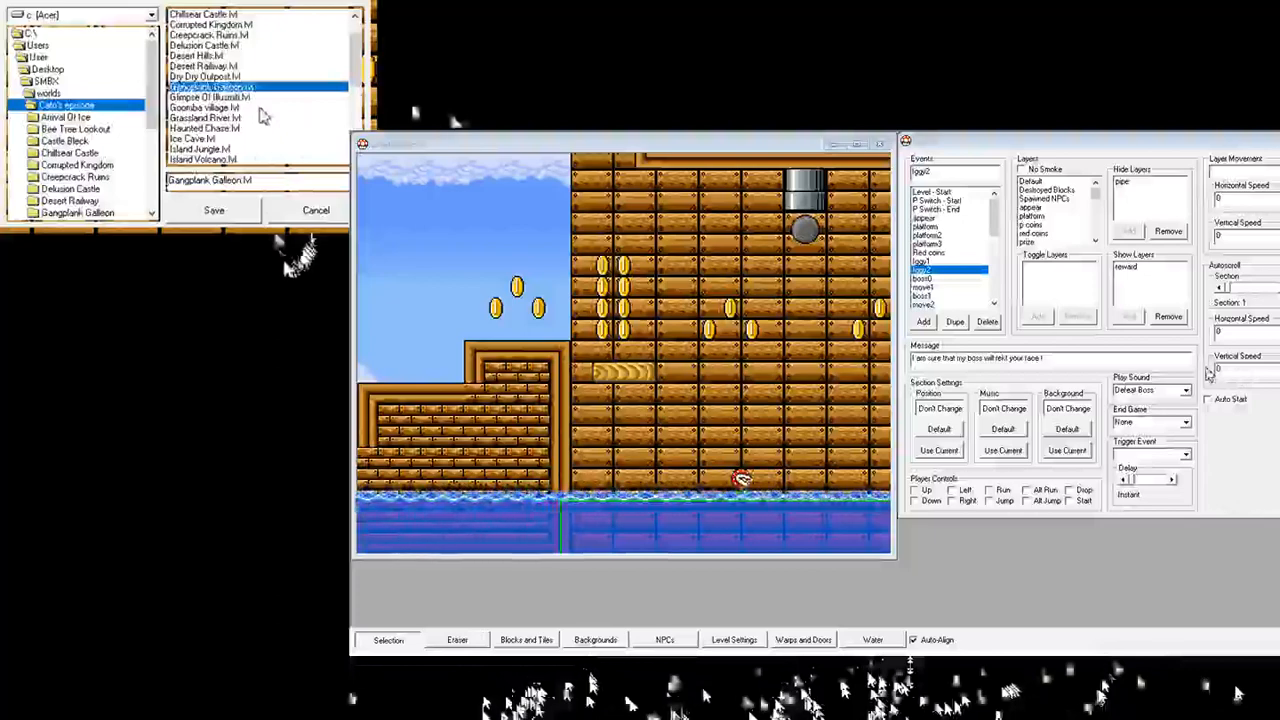
key("Down")
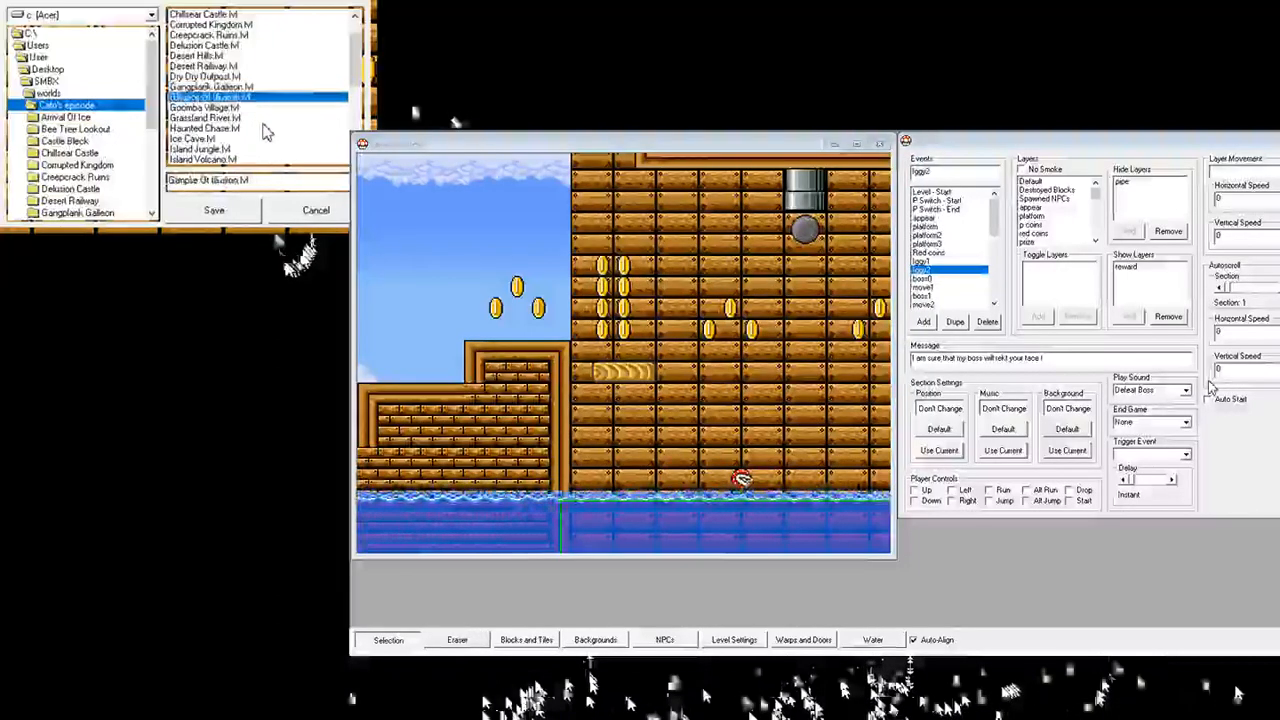
key("Up")
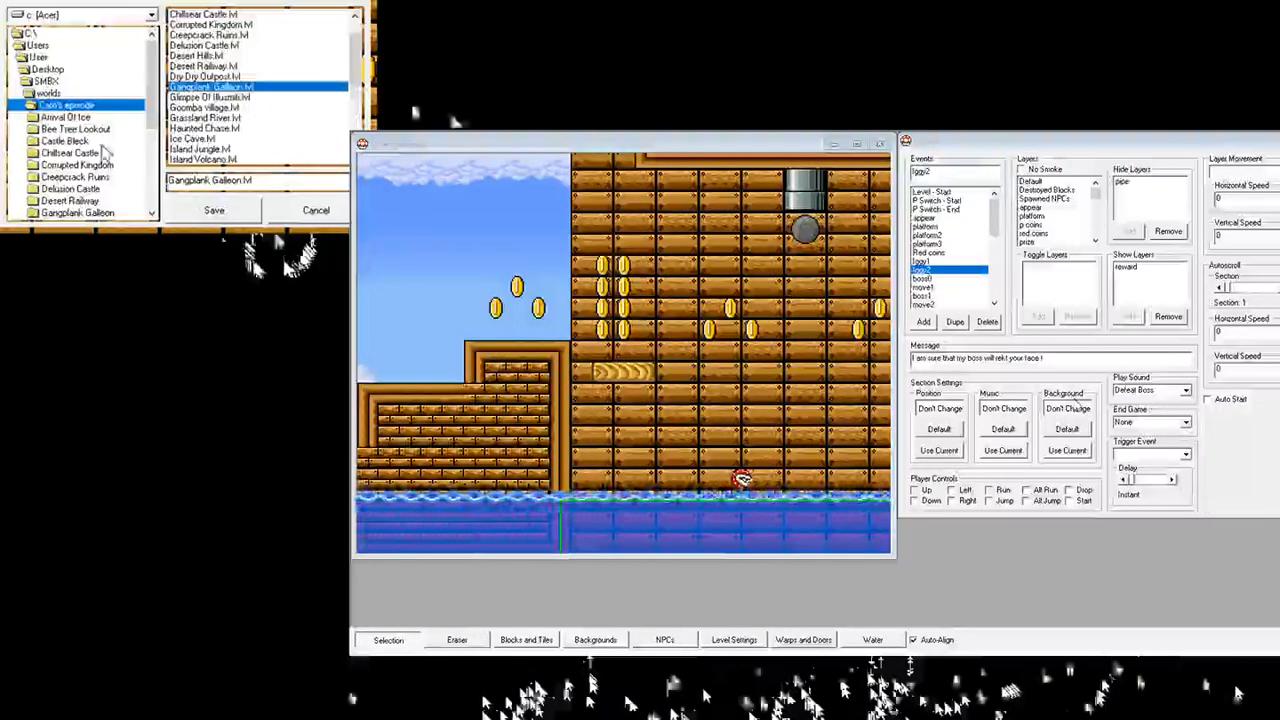
scroll(96, 195, "down", 1)
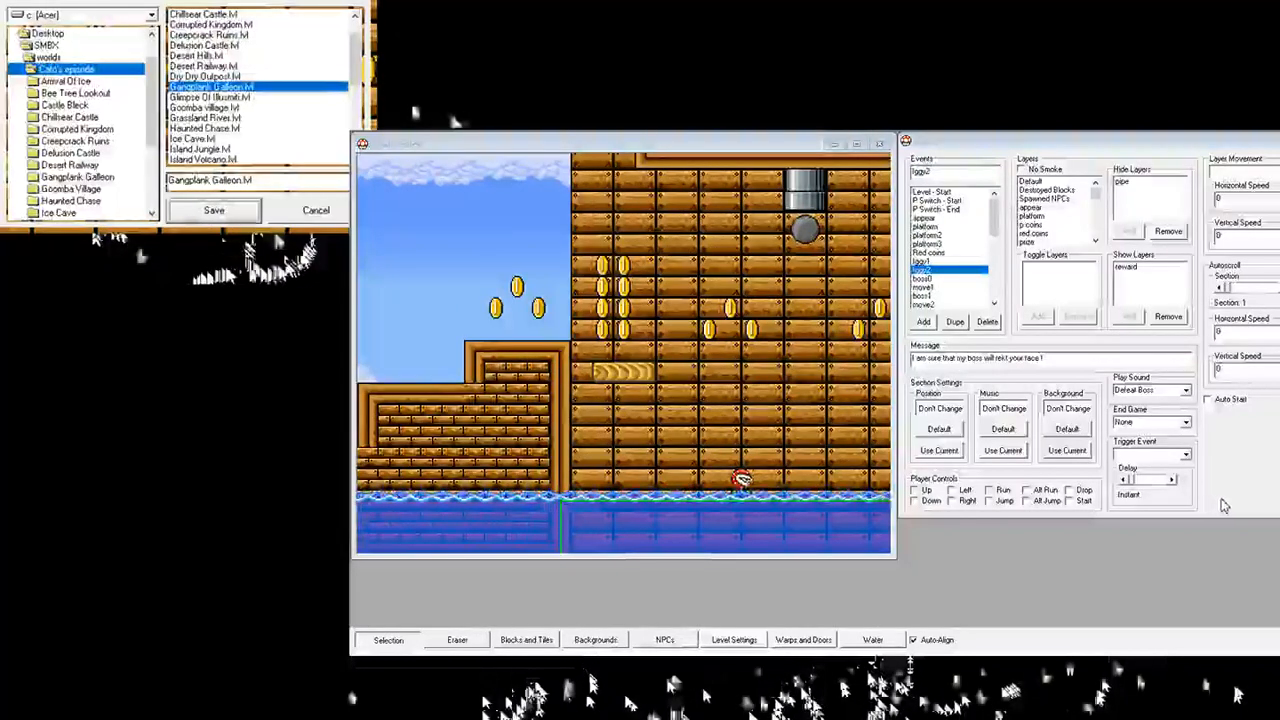
left_click(214, 210)
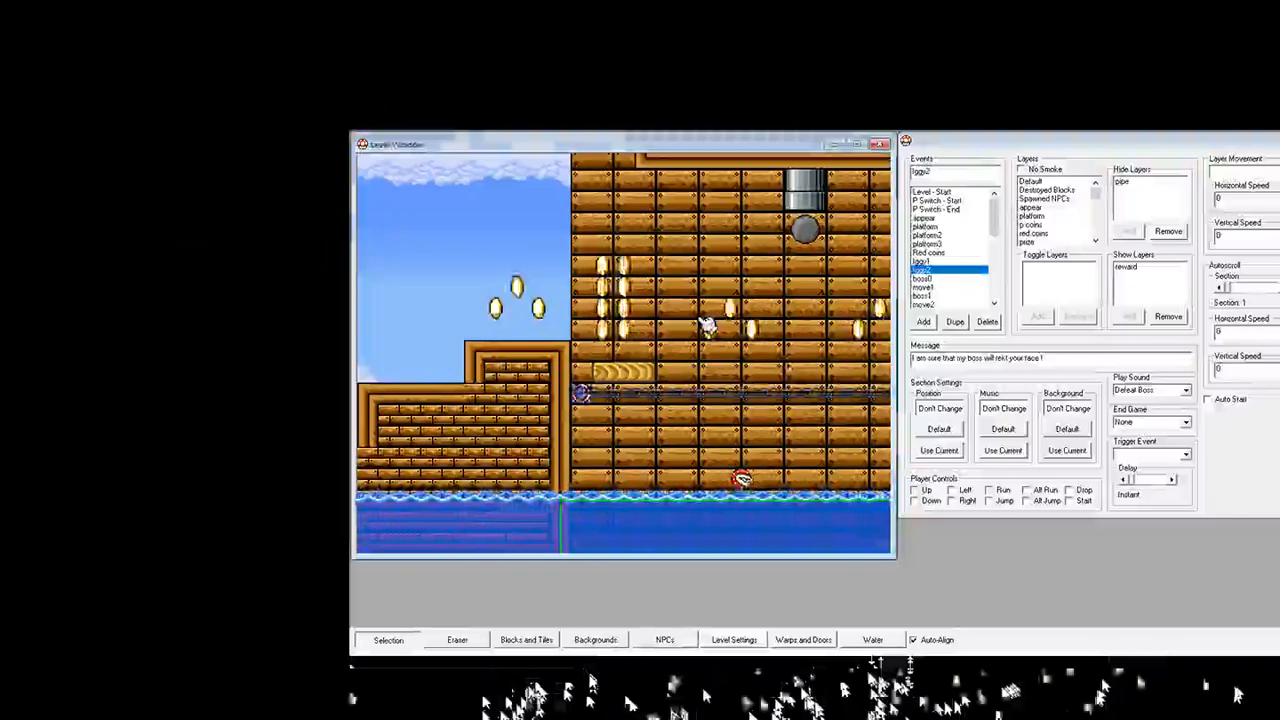
Step: Review the level from the wooden hull past the chain bridges and vines into the dark ship interior
key("Right")
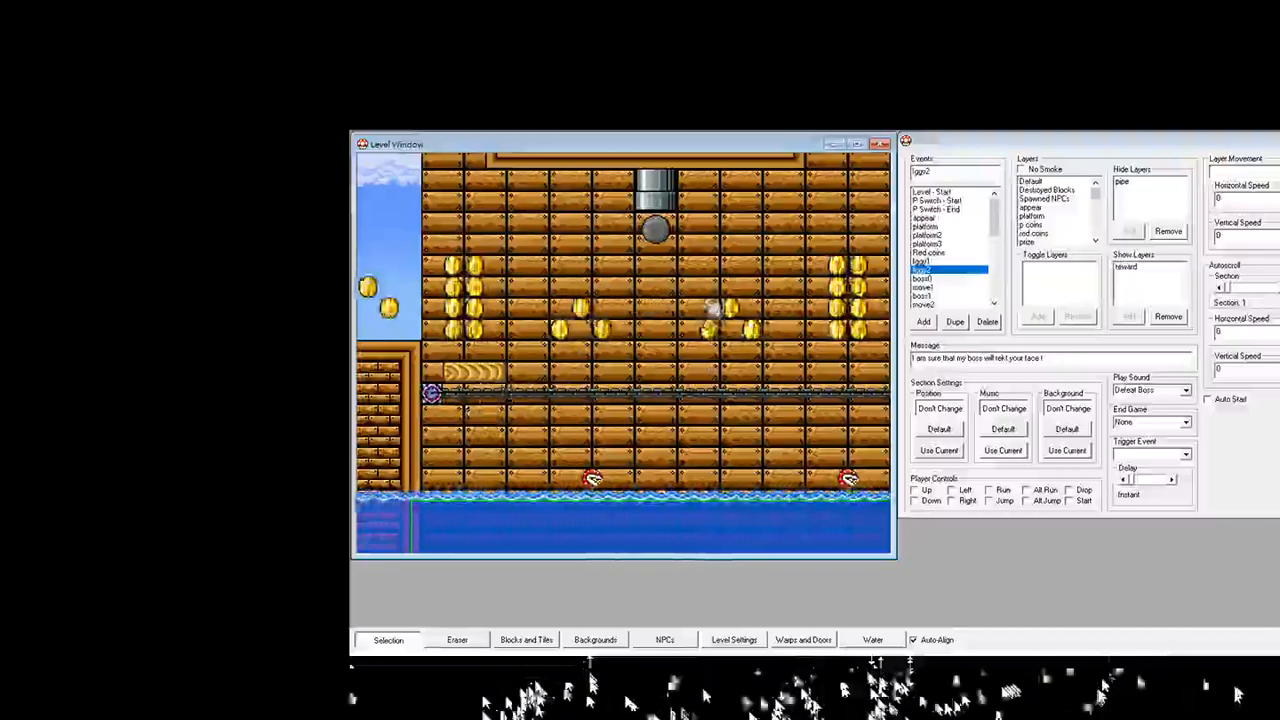
key("Right")
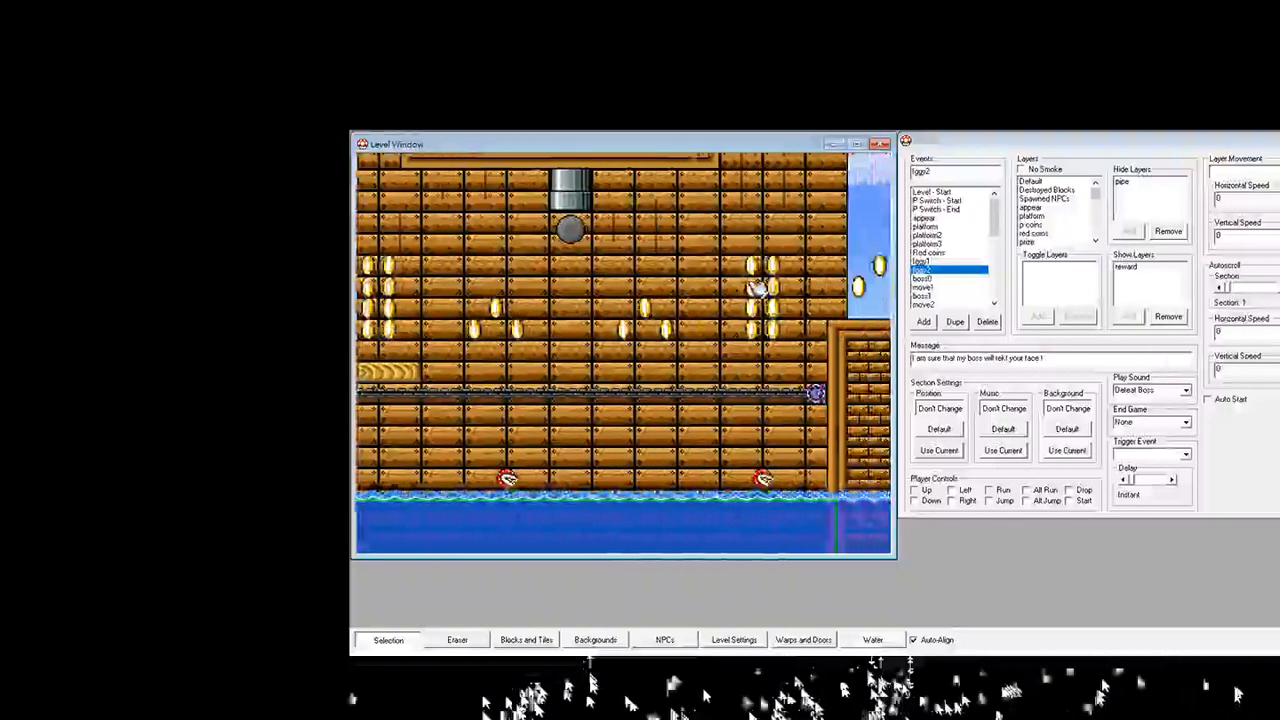
key("Right")
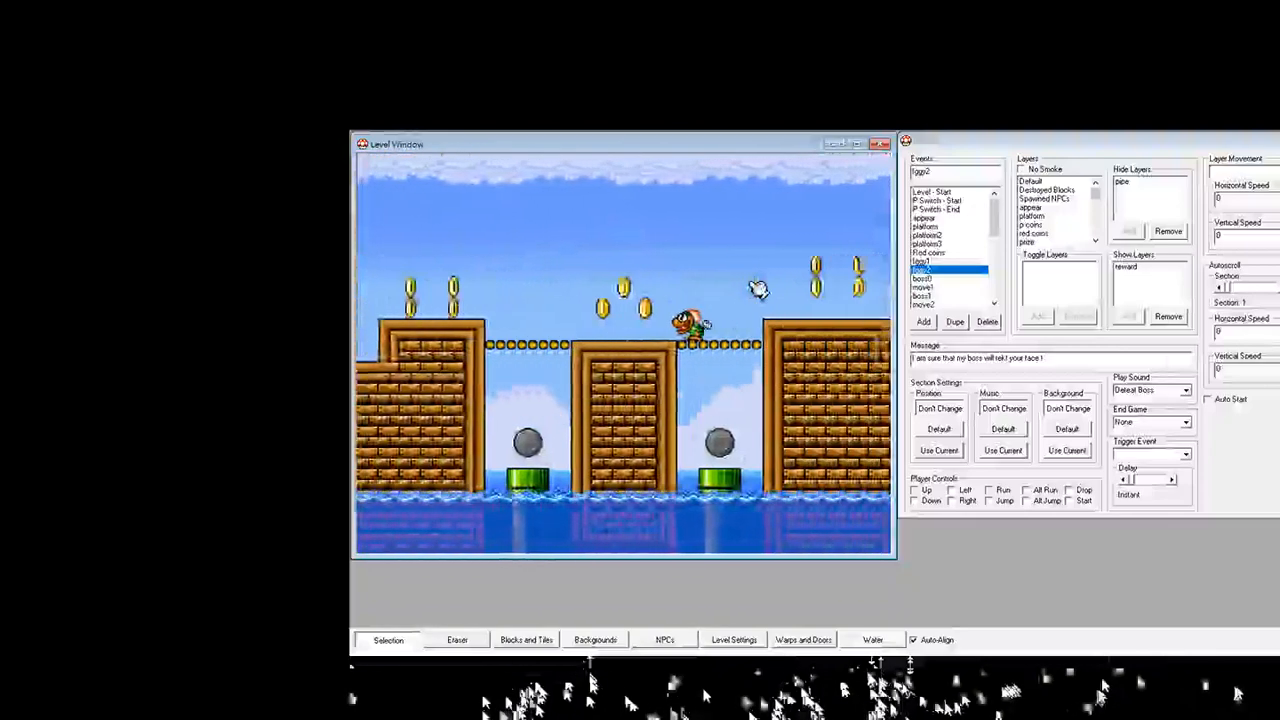
key("Right")
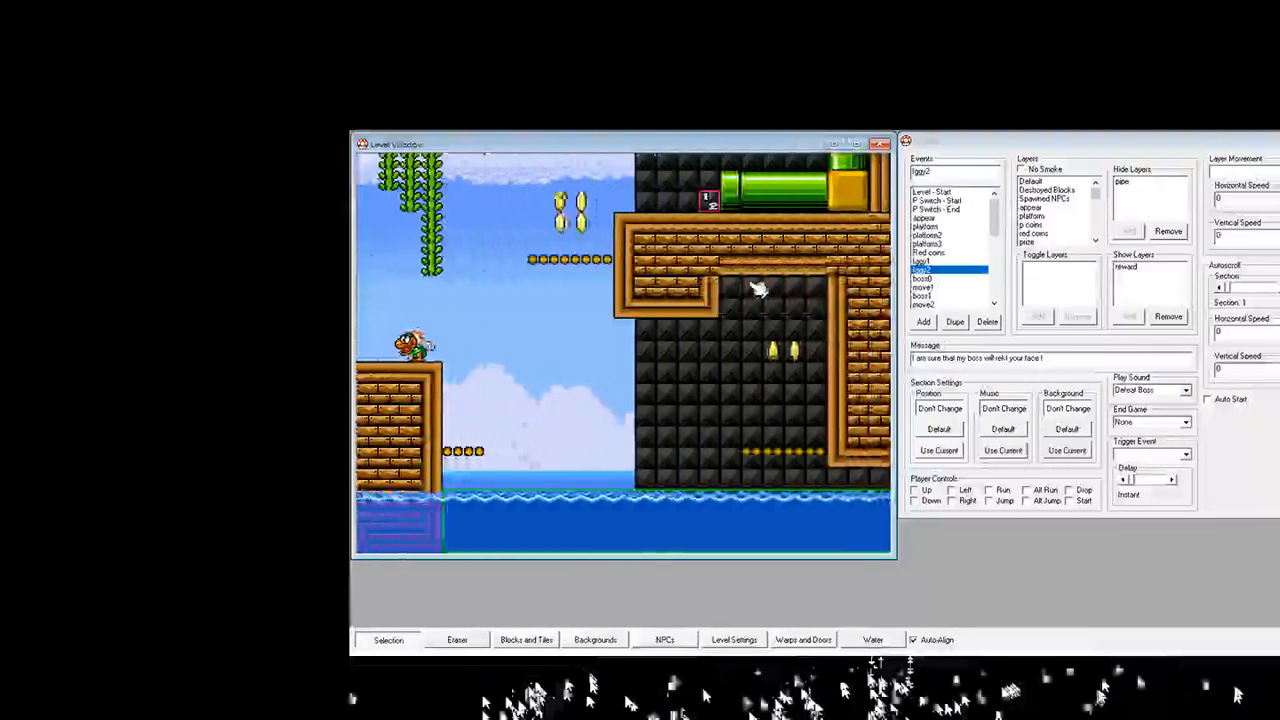
key("Right")
key("Right")
key("Right")
key("Right")
key("Right")
key("Right")
key("Right")
key("Right")
key("Right")
key("Right")
key("Right")
key("Down")
key("Down")
key("Down")
key("Down")
key("Down")
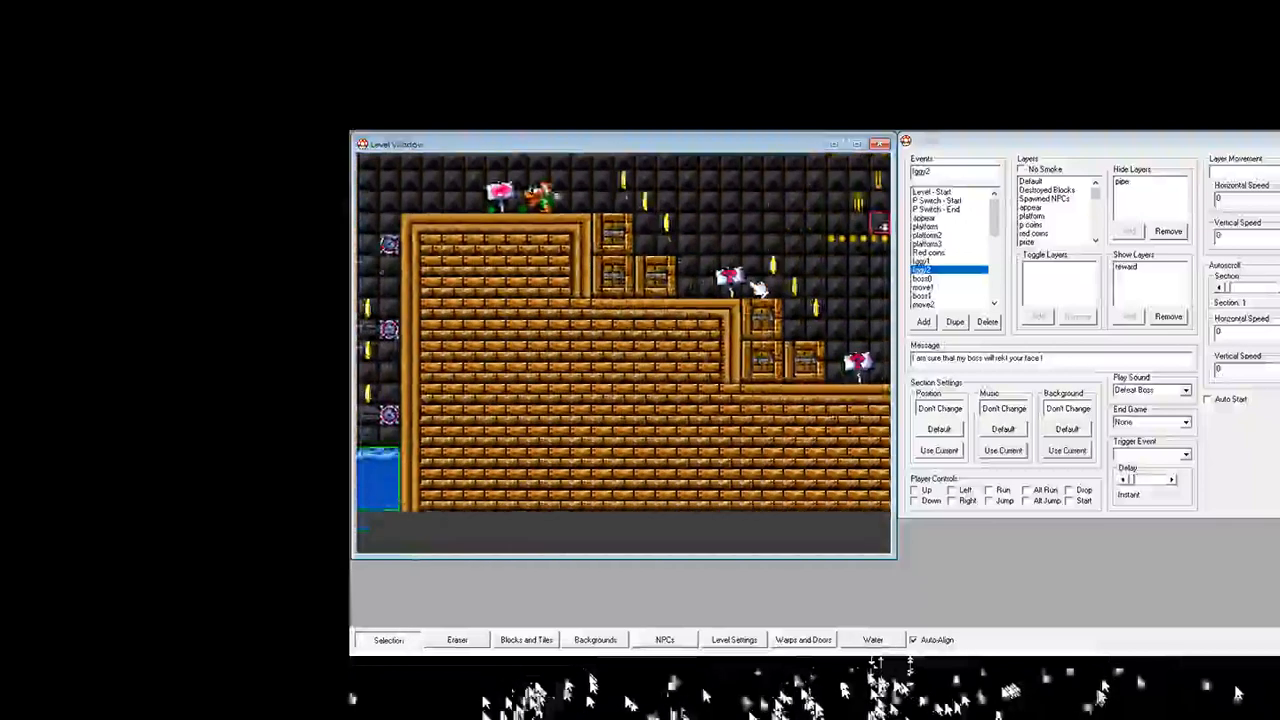
key("Up")
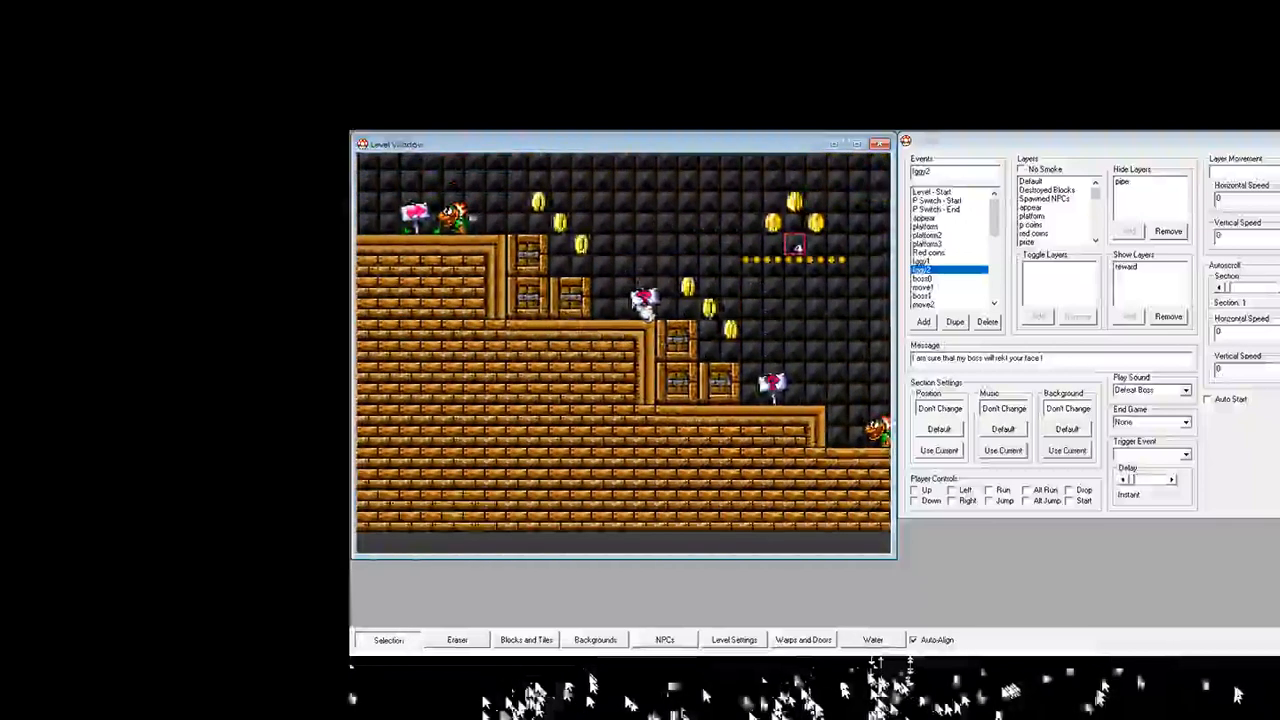
Step: Pick up the middle sign on the crate staircase to check its message and put it back in place
left_click(645, 306)
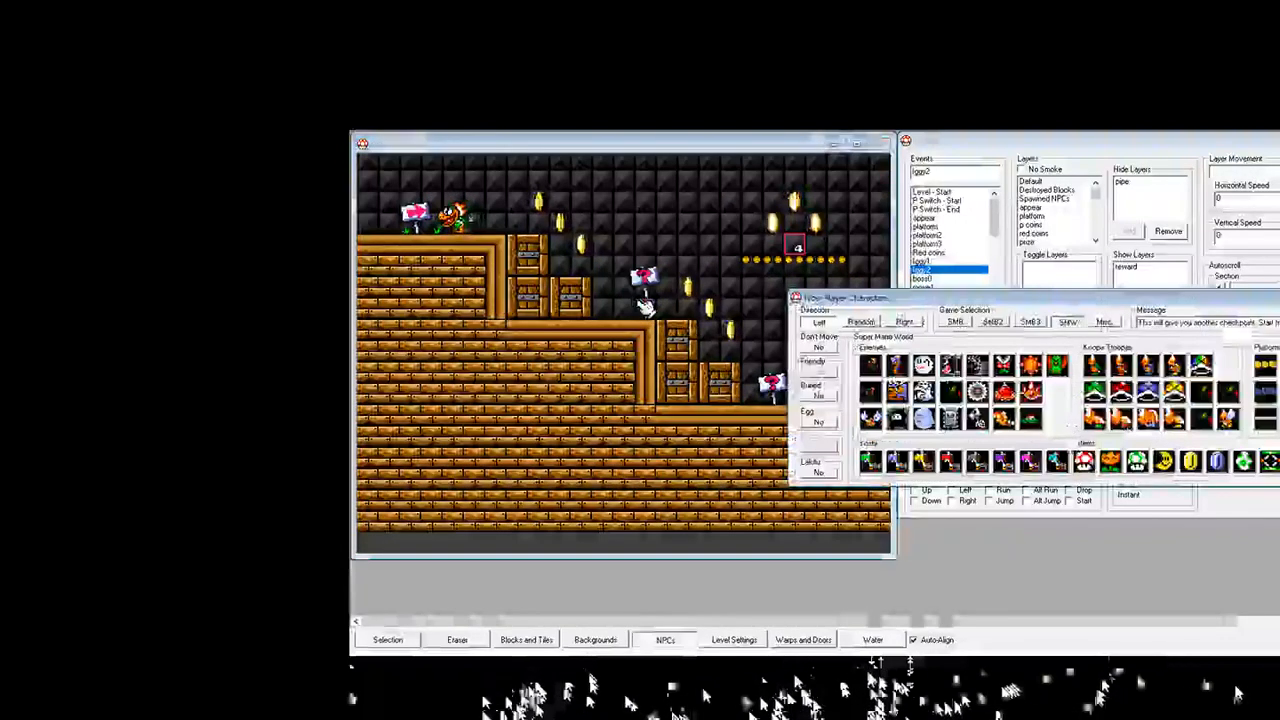
left_click(650, 307)
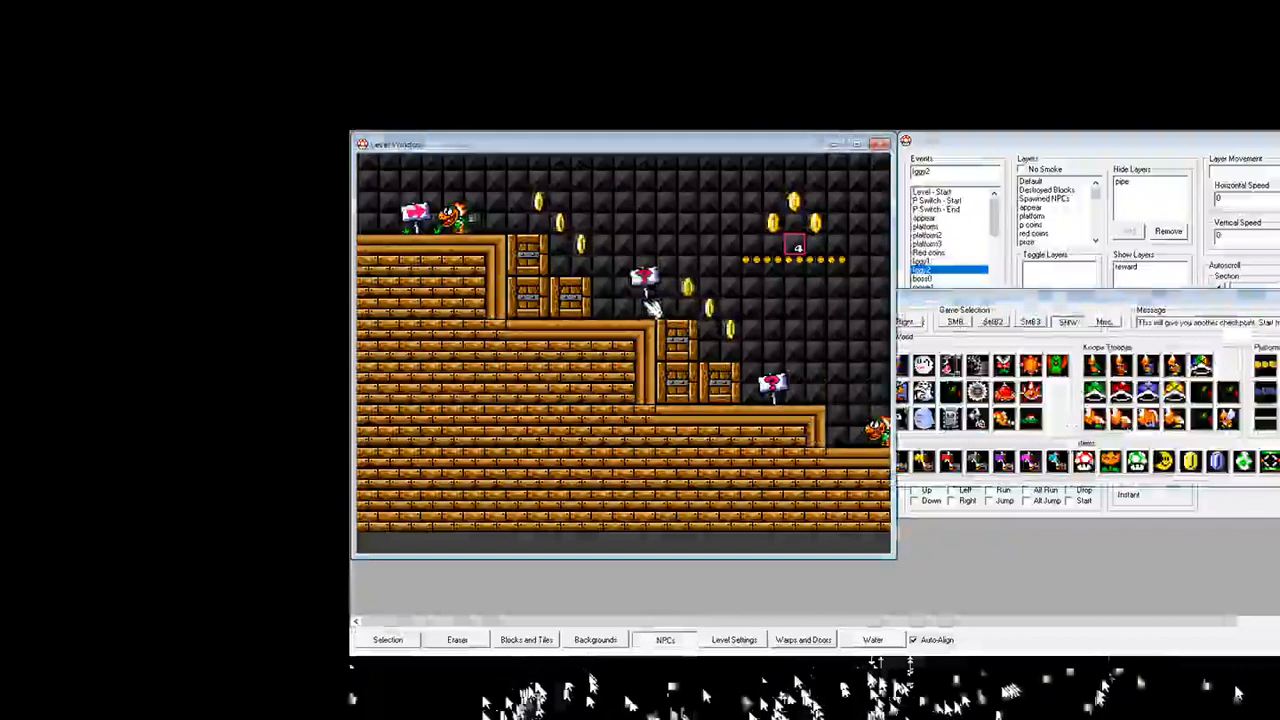
right_click(660, 287)
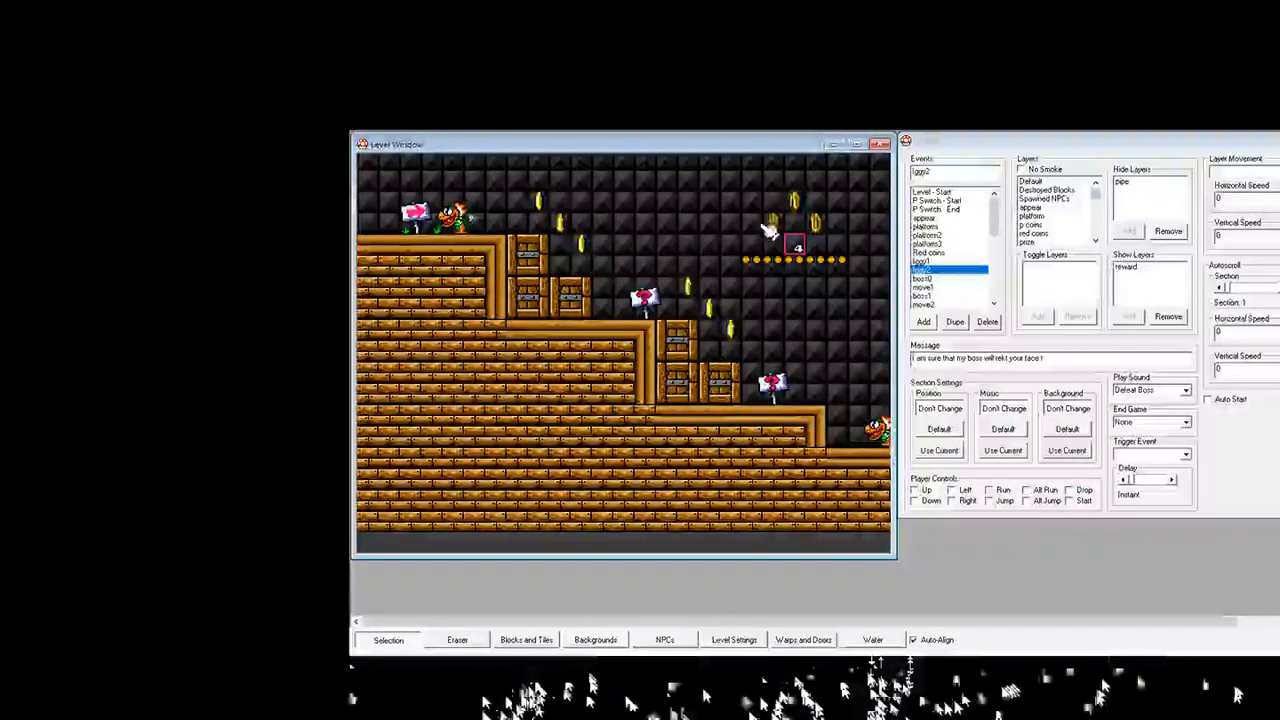
Step: Examine the rest of the ship interior, from the crate staircase and coin platform to the mushroom block and red door
key("Right")
key("Right")
key("Right")
key("Right")
key("Right")
key("Right")
key("Right")
key("Right")
key("Right")
key("Down")
key("Down")
key("Down")
key("Down")
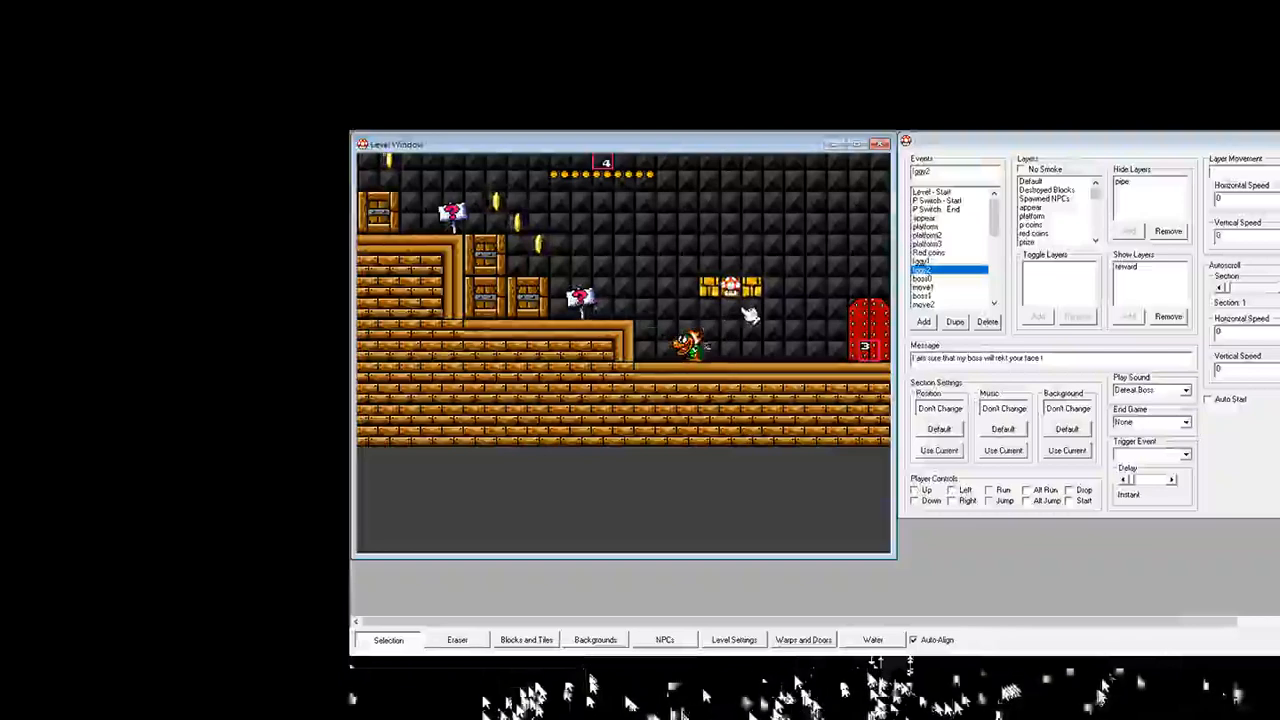
key("Right")
key("Right")
key("Right")
key("Right")
key("Right")
key("Right")
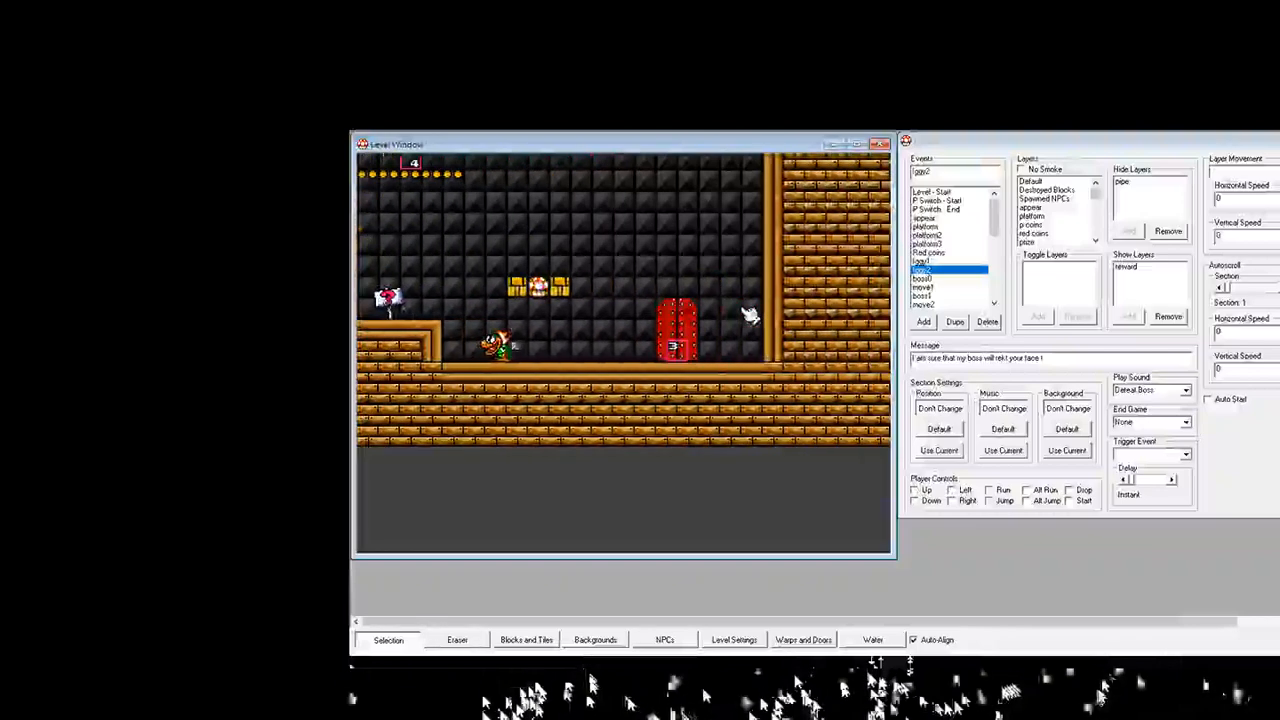
key("Left")
key("Left")
key("Left")
key("Left")
key("Left")
key("Left")
key("Up")
key("Up")
key("Up")
key("Up")
key("Up")
key("Up")
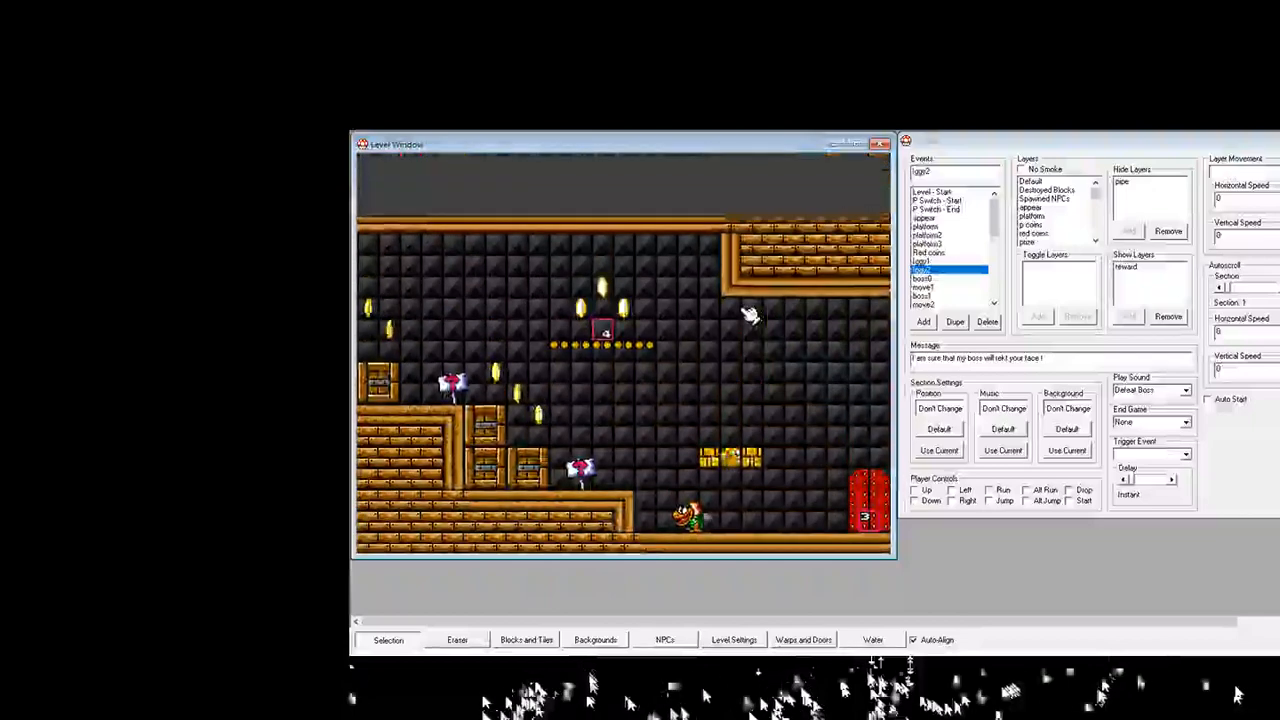
key("Right")
key("Right")
key("Right")
key("Right")
key("Down")
key("Down")
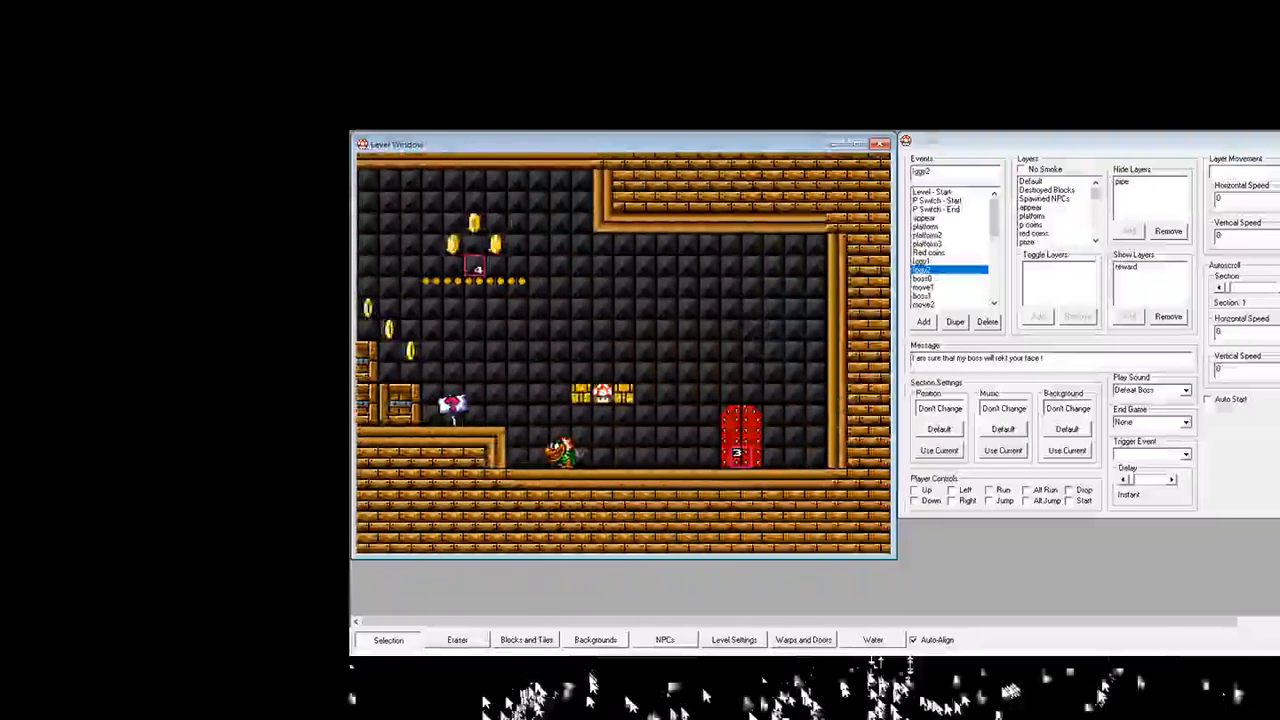
Step: Set section 1's music to its custom file Airship.mp3 and switch through section 2 to the boss arena
left_click(734, 640)
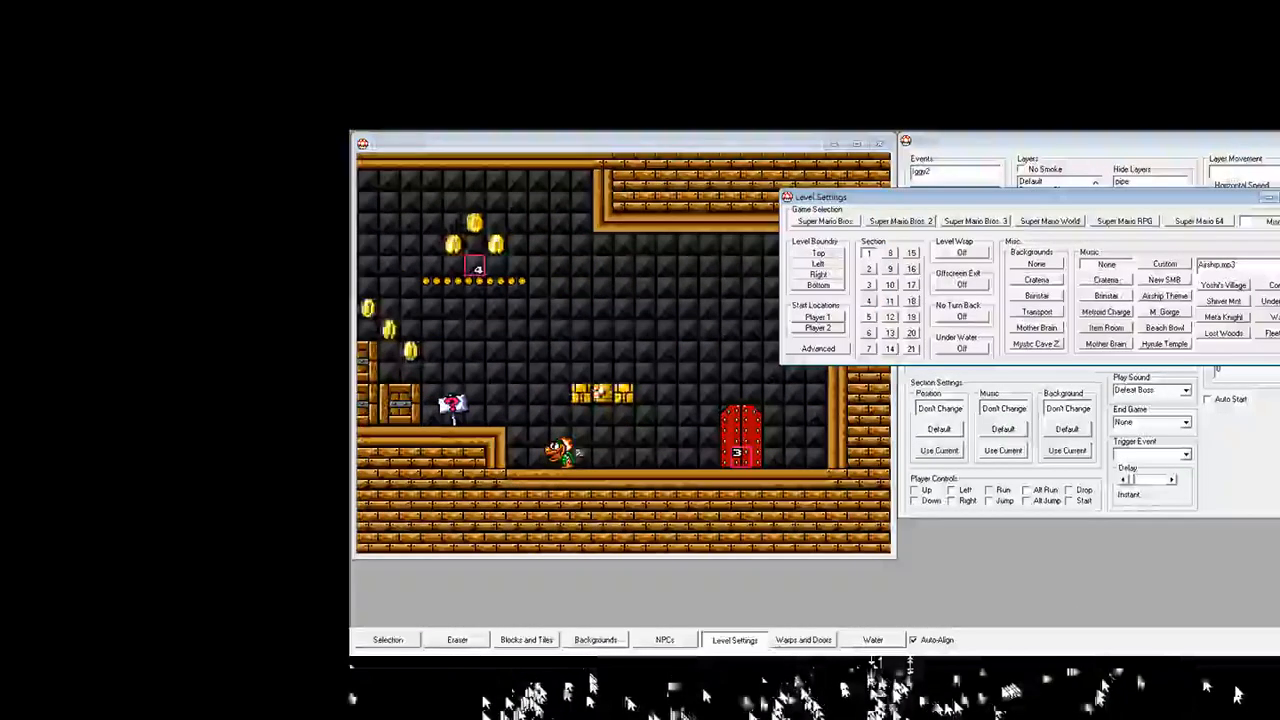
left_click(1165, 264)
left_click(869, 269)
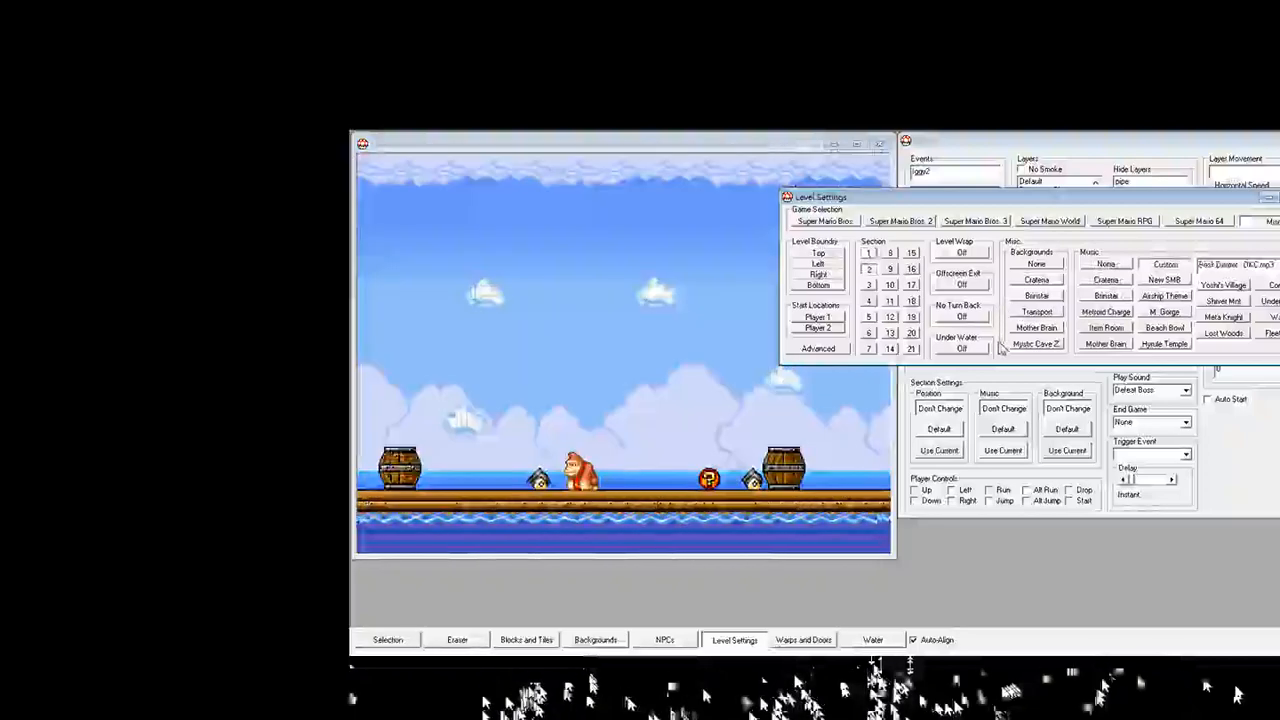
left_click(869, 285)
right_click(571, 333)
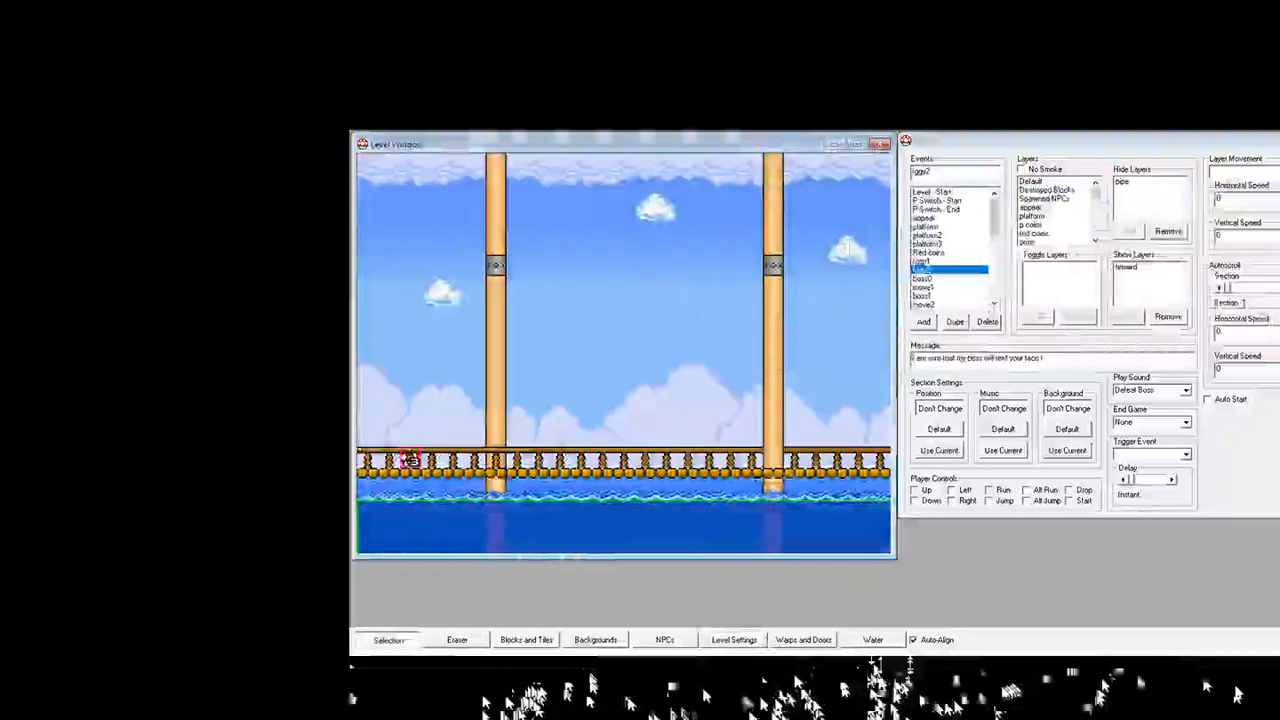
Step: Inspect the boss arena from edge to edge, lifting the top block of its outer stone column and putting it back
key("Right")
key("Left")
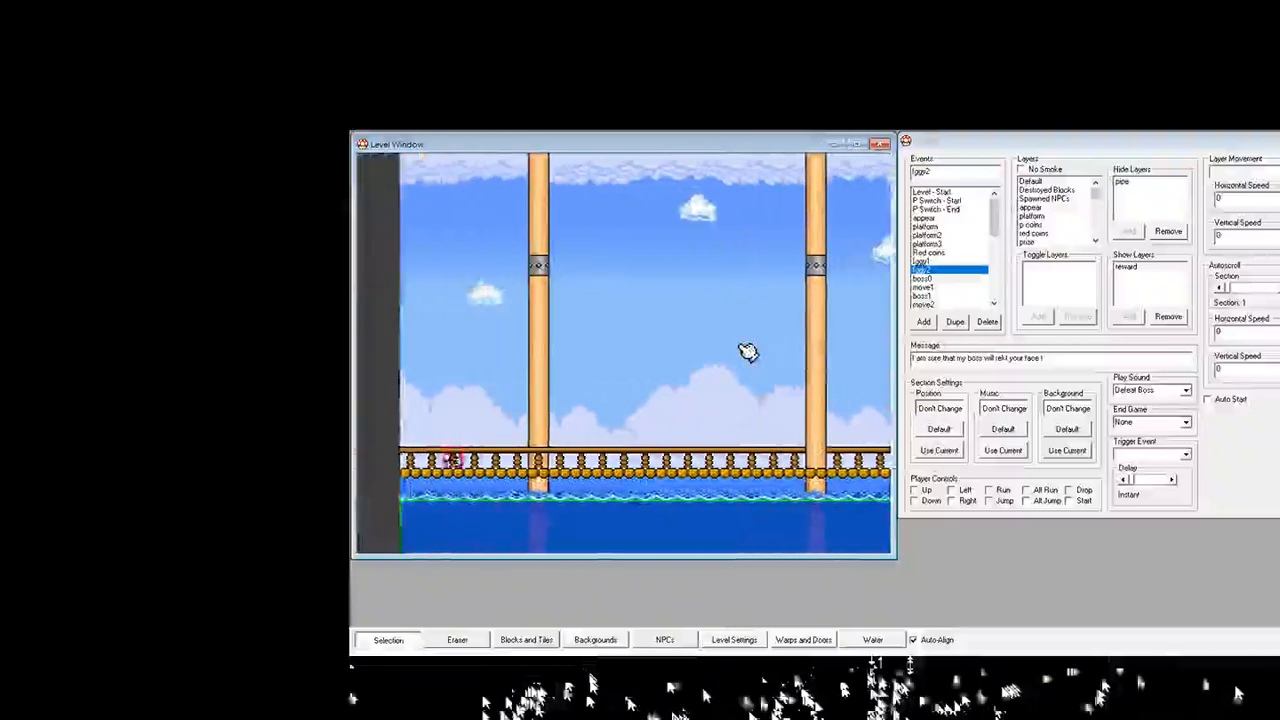
key("Right")
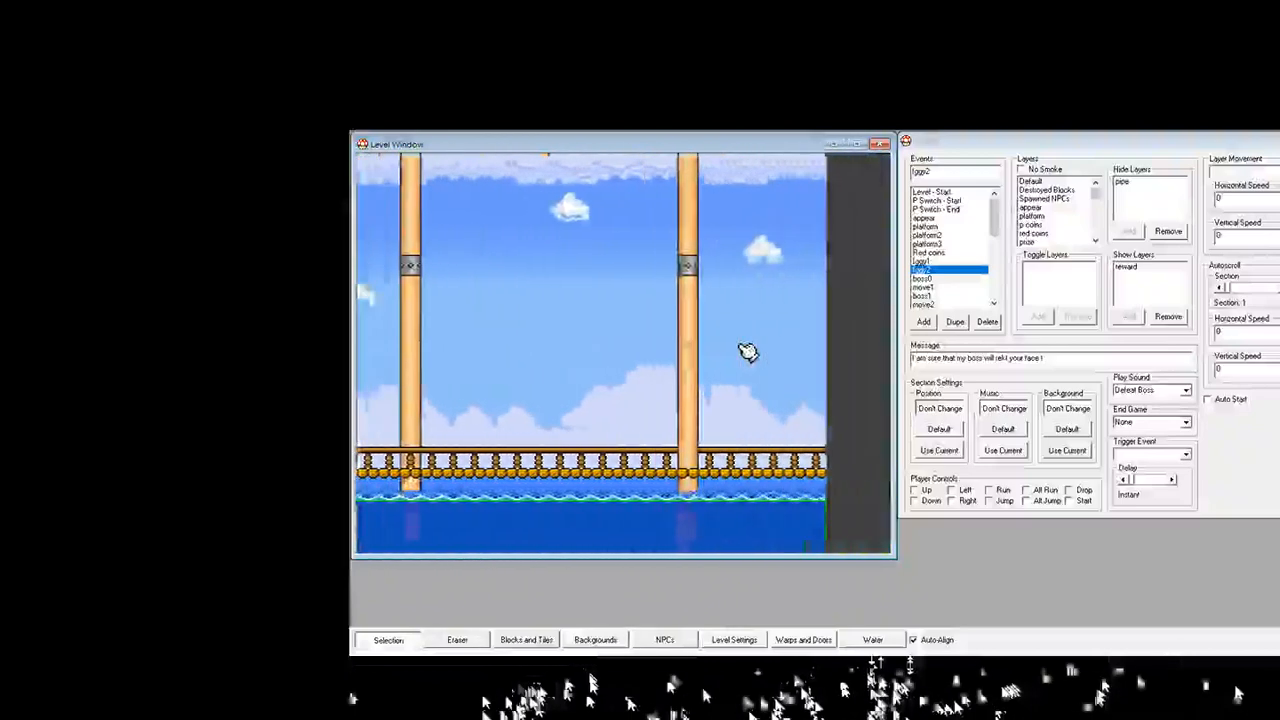
key("Left")
left_click(436, 308)
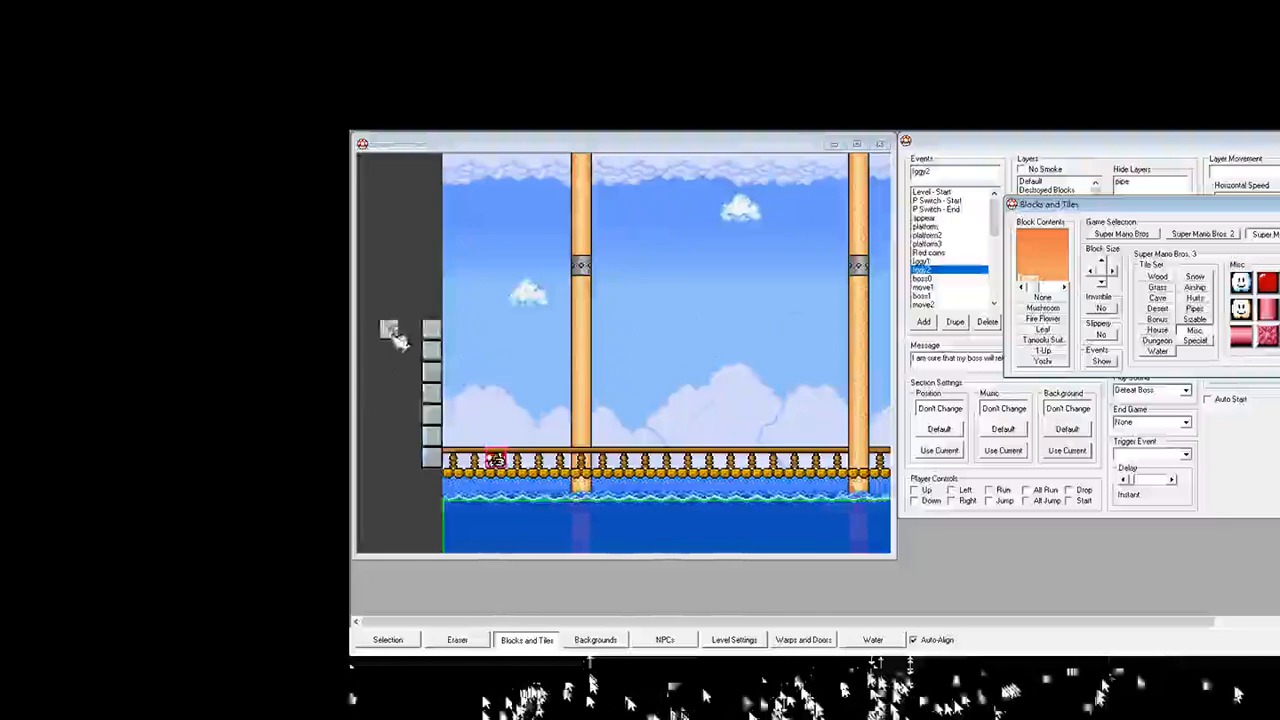
left_click(430, 312)
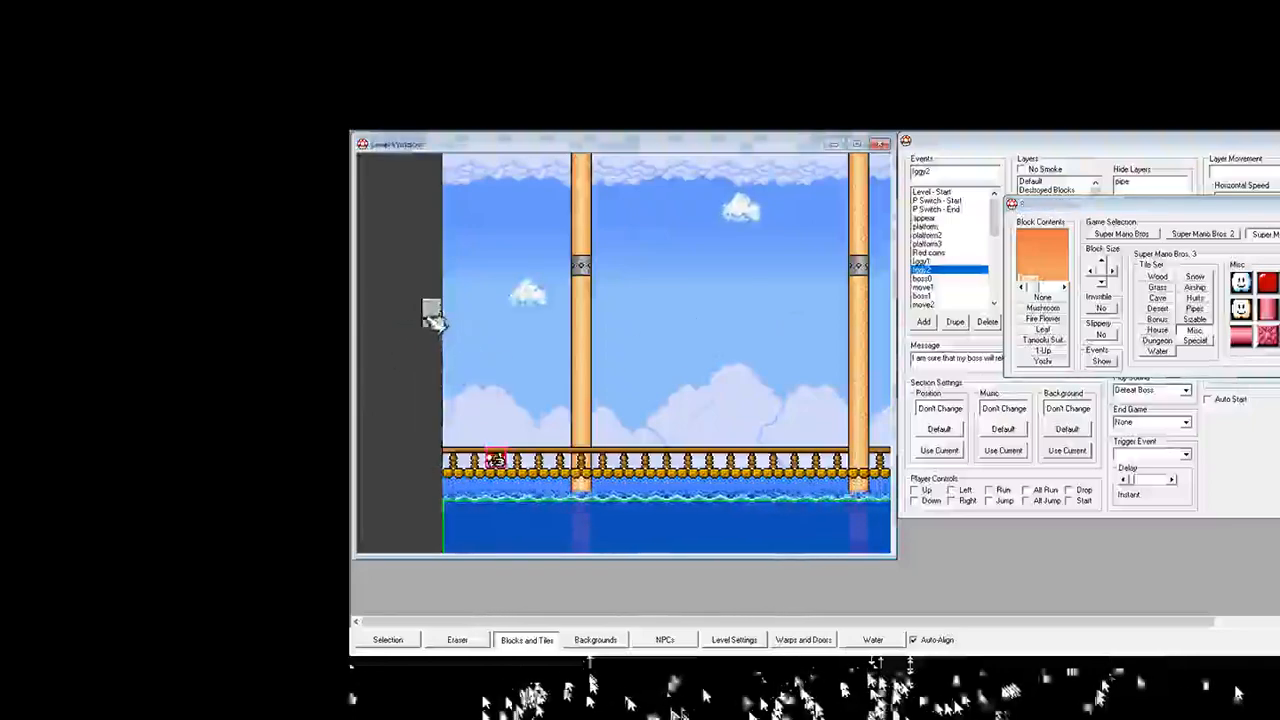
right_click(545, 385)
Step: Pick up the NPC at the start of the arena railing to check its event triggers and put it back
left_click(500, 458)
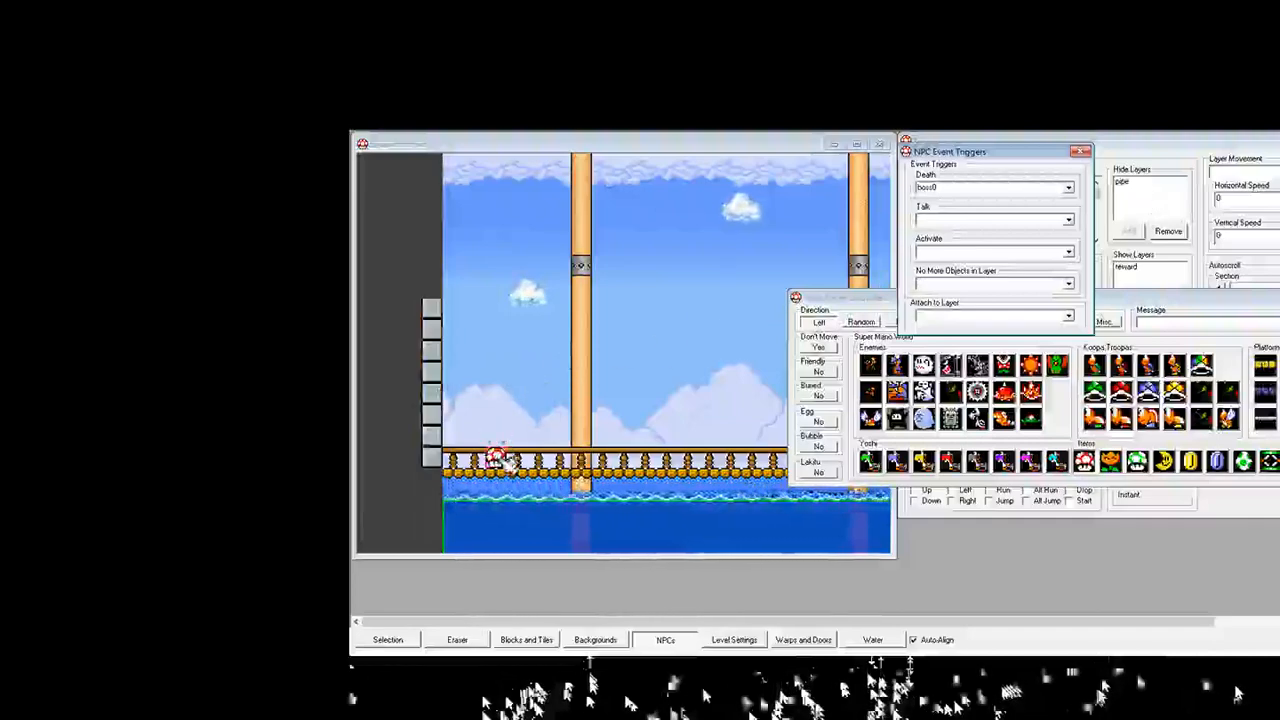
left_click(499, 455)
right_click(521, 420)
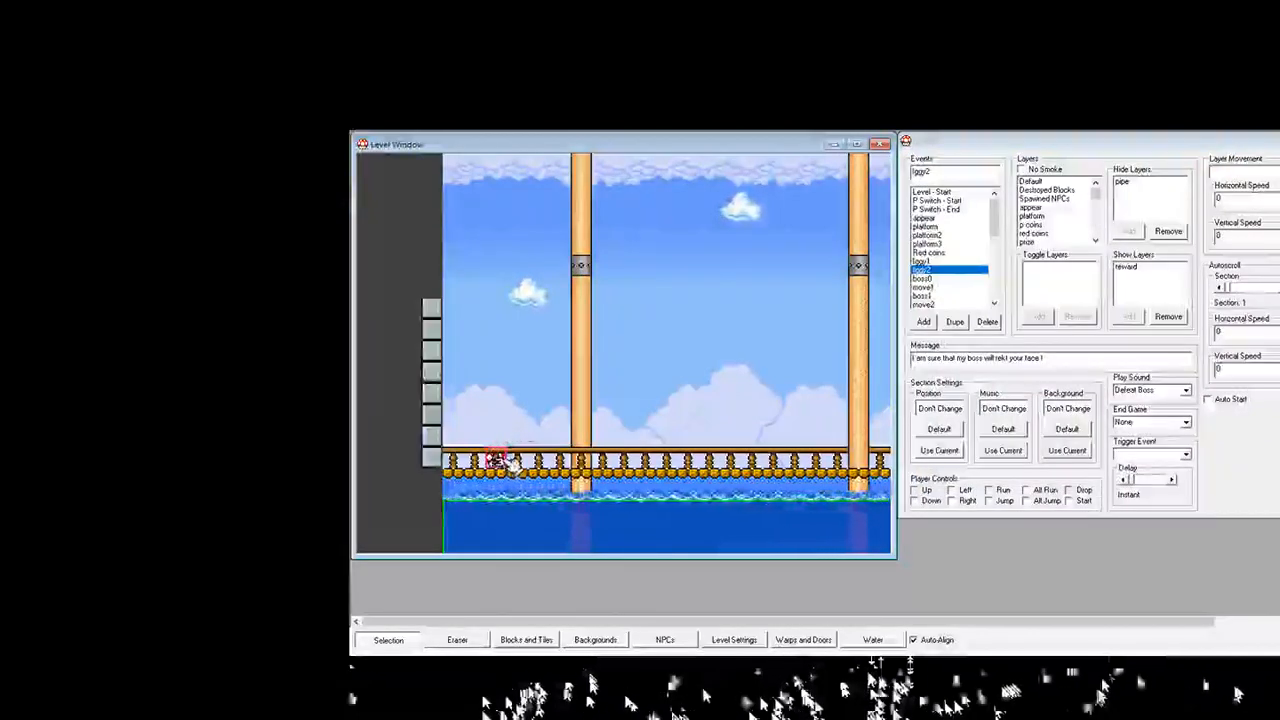
Step: Set the boss arena section's music to None
left_click(734, 639)
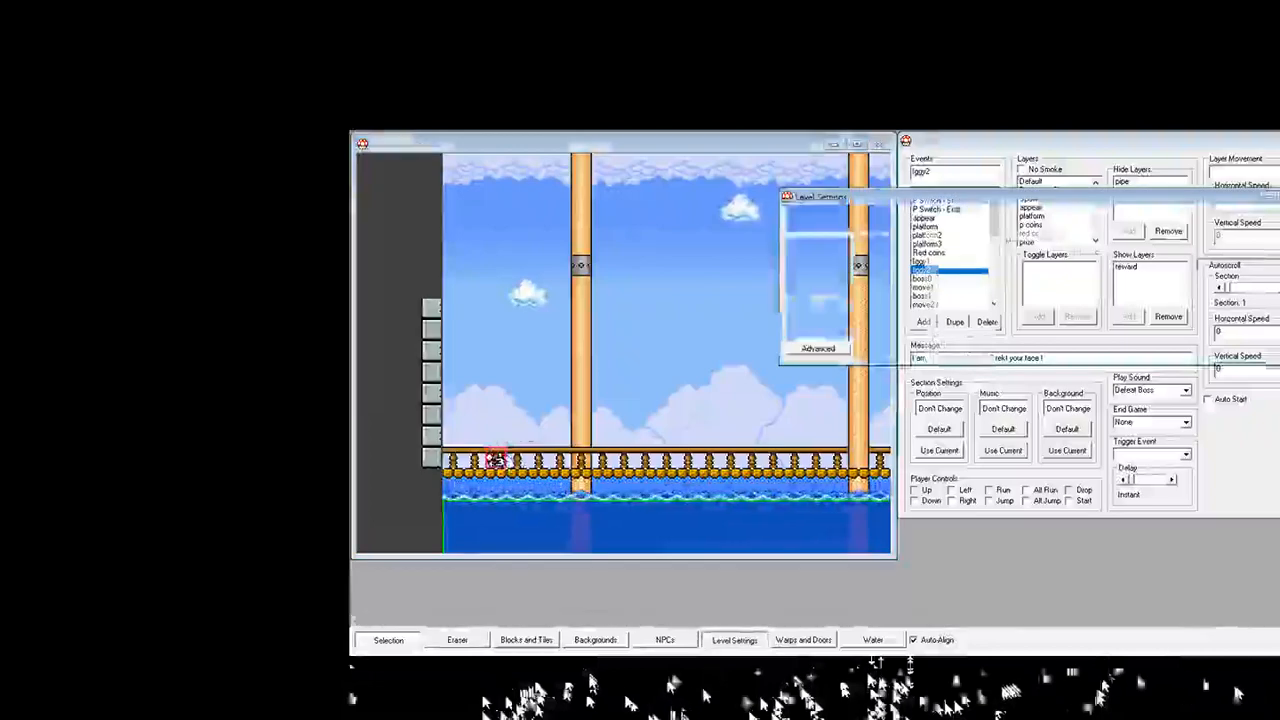
left_click(1105, 264)
right_click(660, 333)
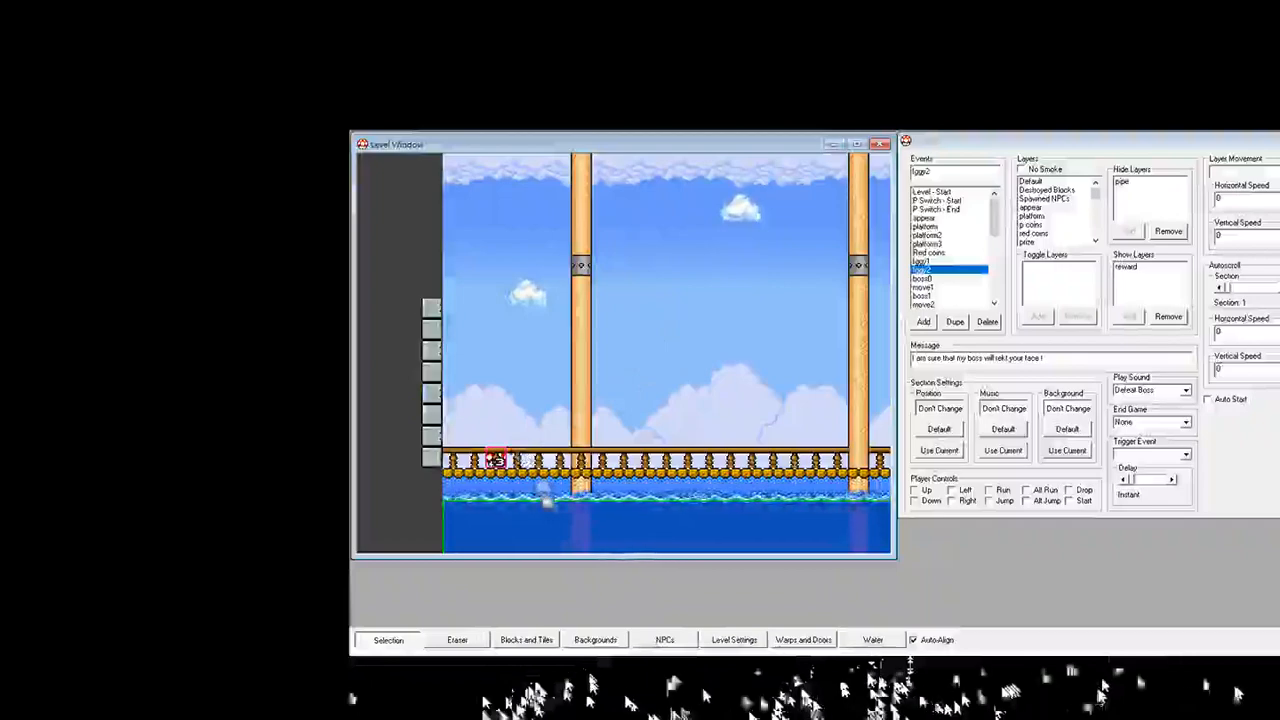
Step: Return to section 1 and review it from the player start to the mast with the P switch platforms
left_click(734, 639)
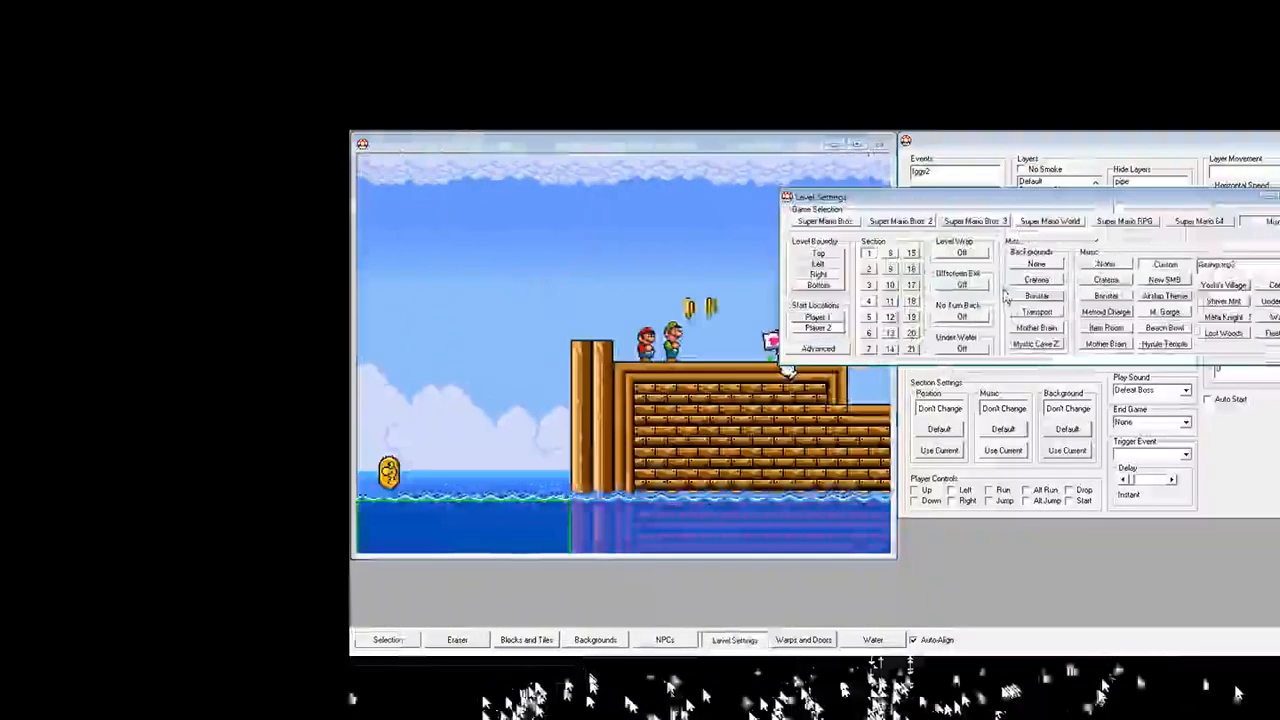
key("Right")
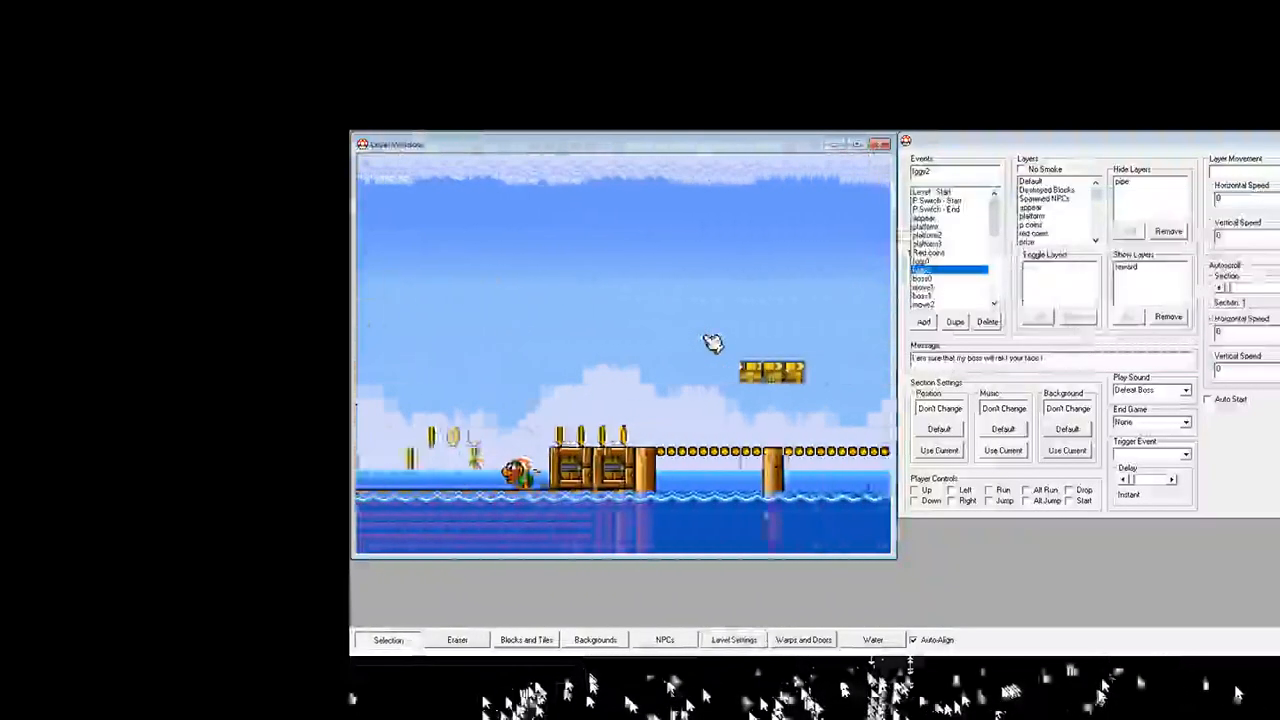
key("Right")
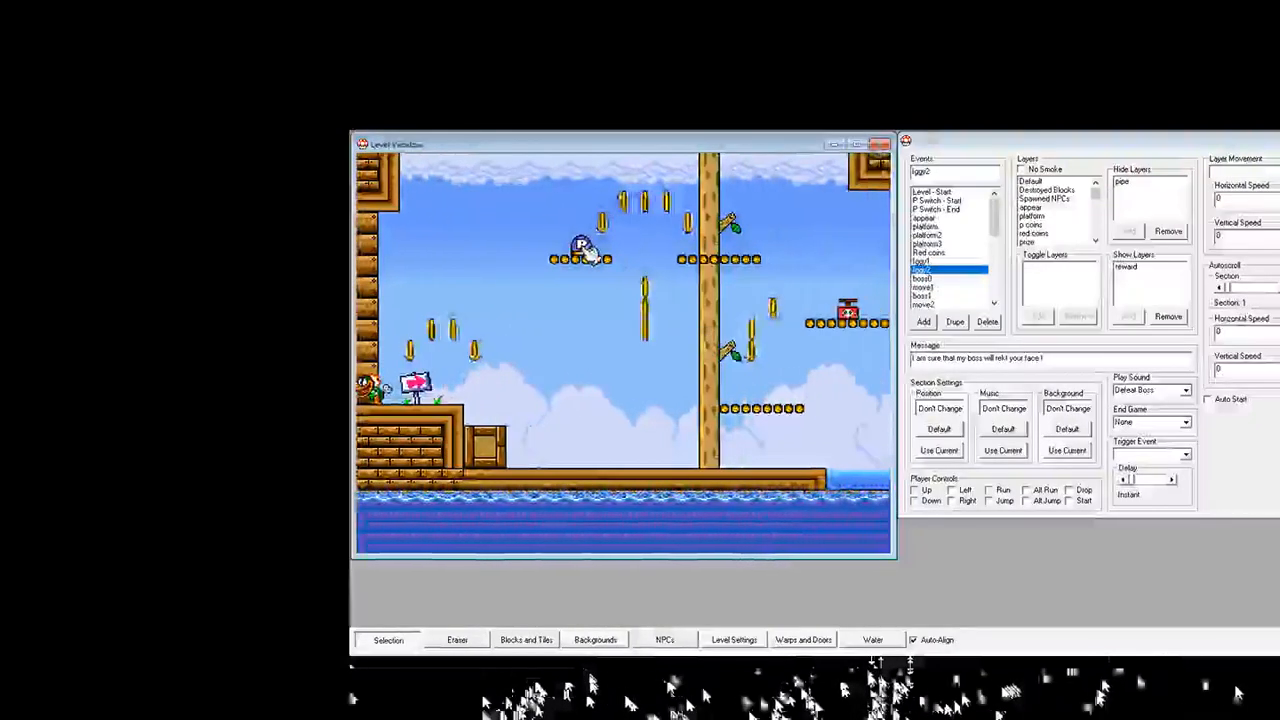
Step: Switch to section 4, look through the level's layer list and close it
left_click(734, 640)
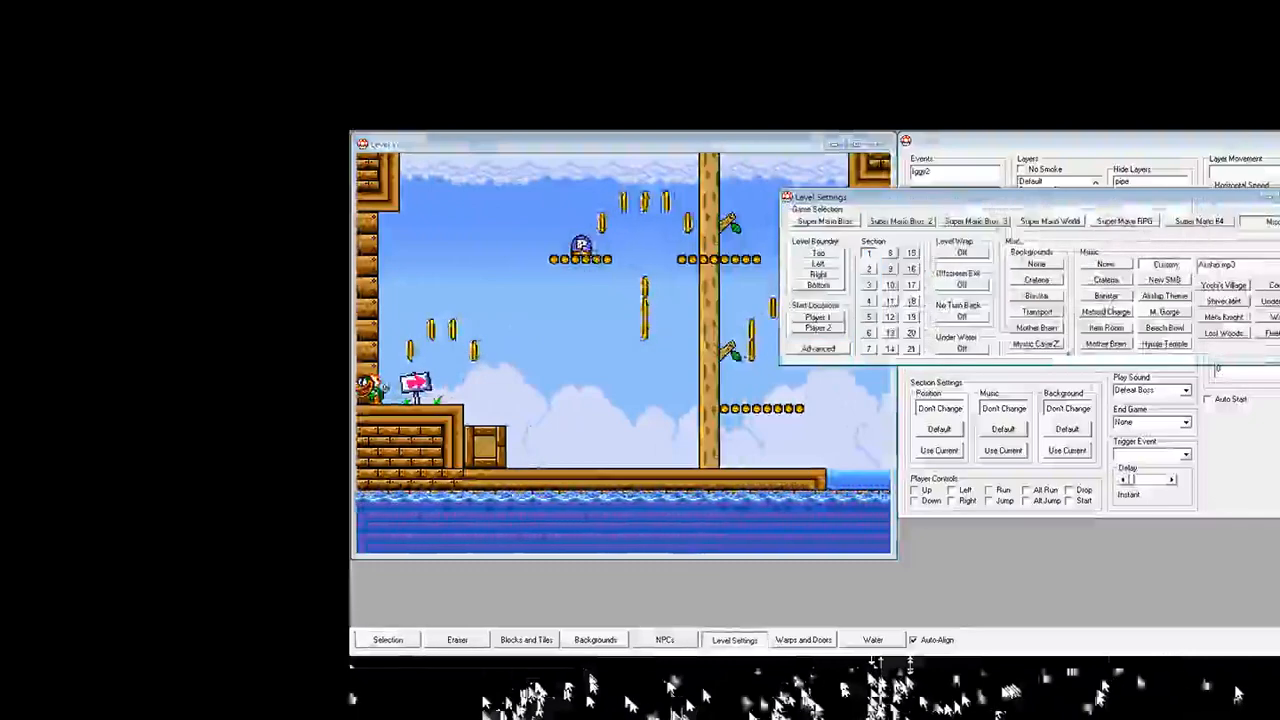
left_click(869, 301)
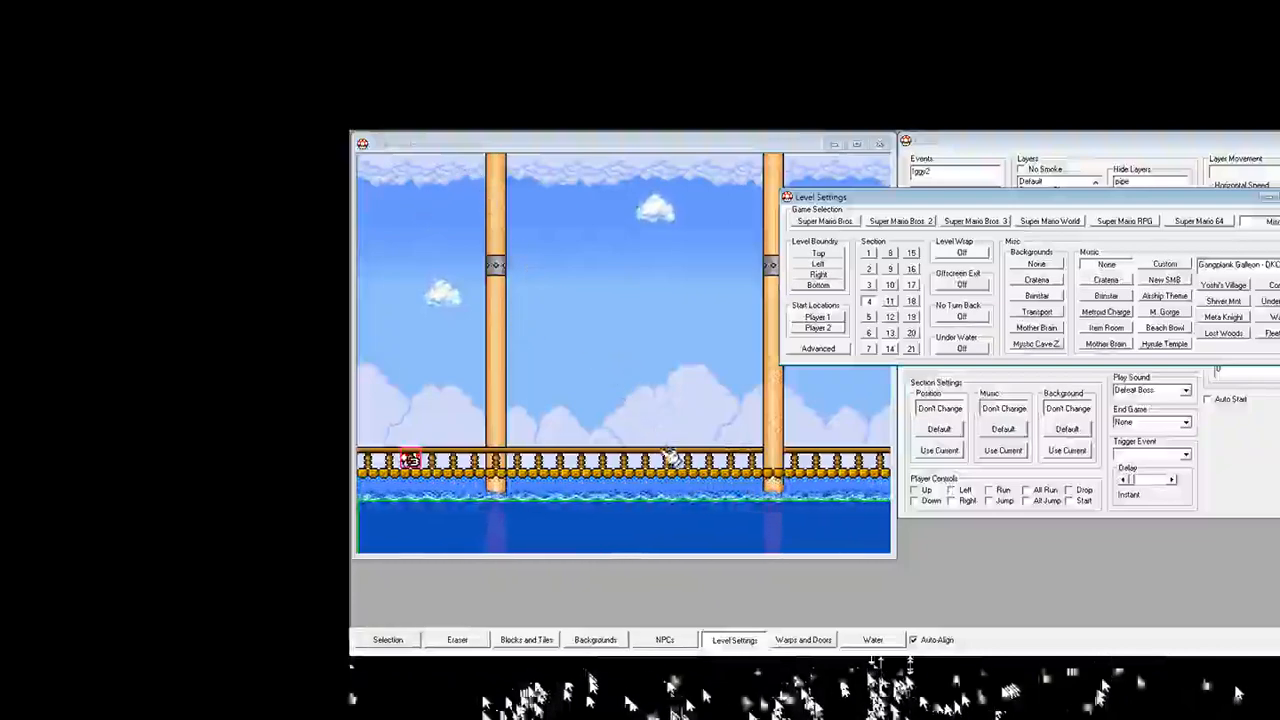
left_click(497, 137)
scroll(1142, 441, "down", 1)
scroll(1142, 441, "down", 1)
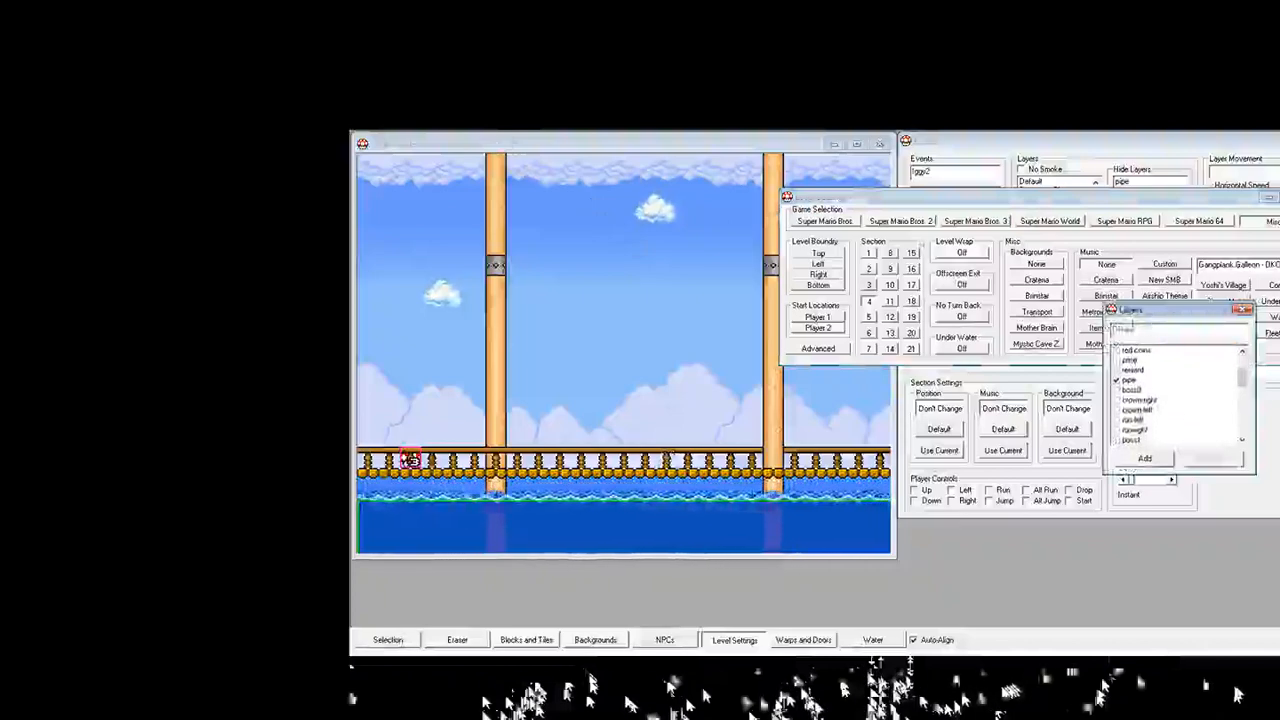
scroll(1176, 396, "up", 1)
left_click(1242, 309)
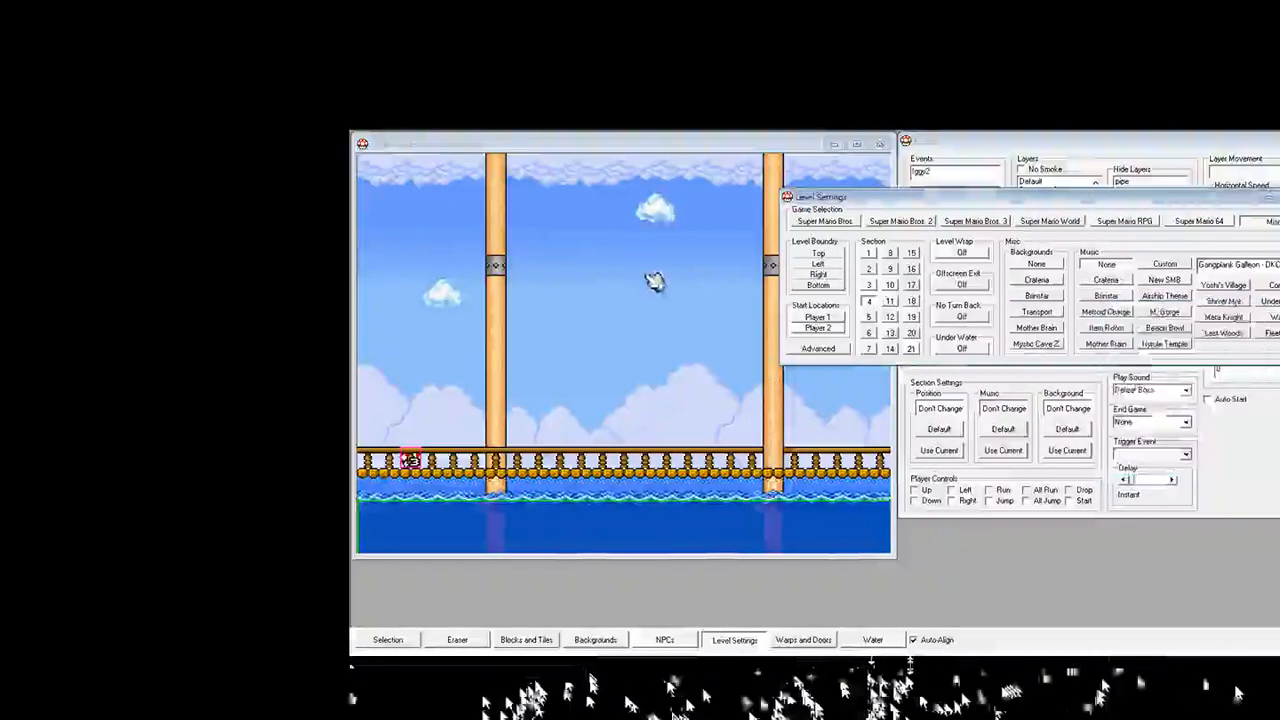
Step: Show the boss0 layer in section 4 and move the level settings window clear of the layer list
left_click(513, 152)
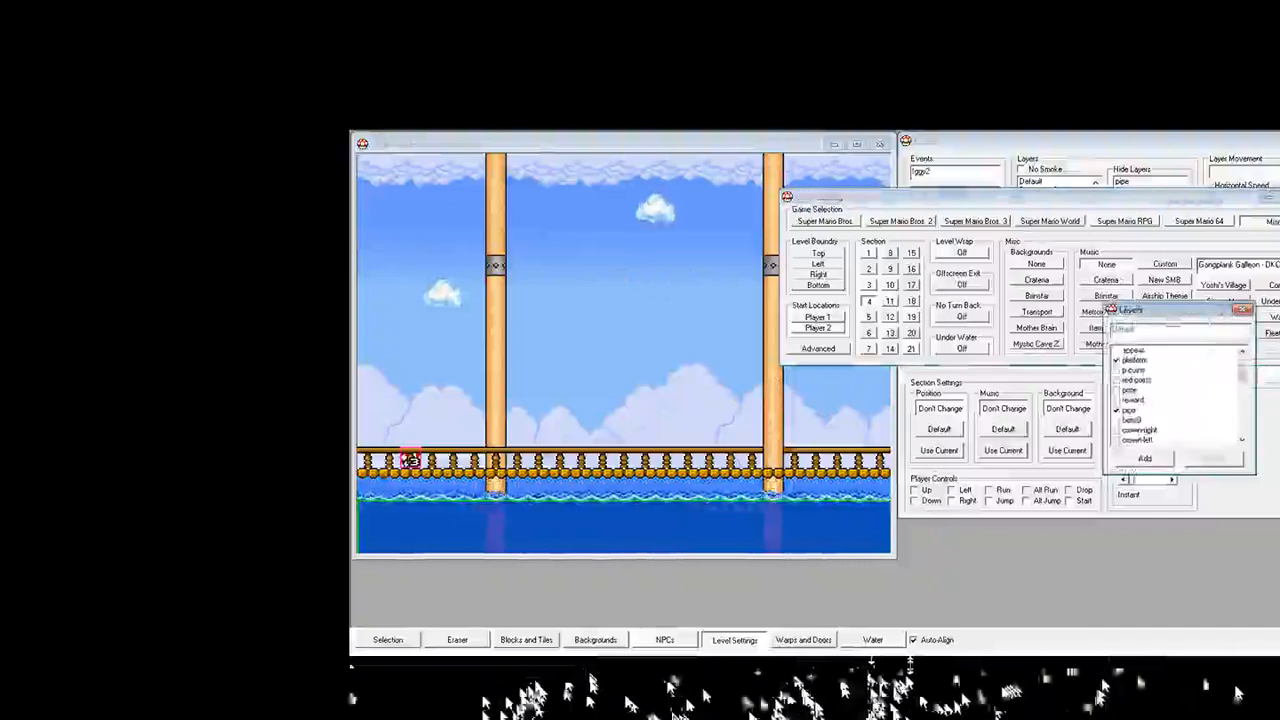
scroll(1176, 396, "down", 2)
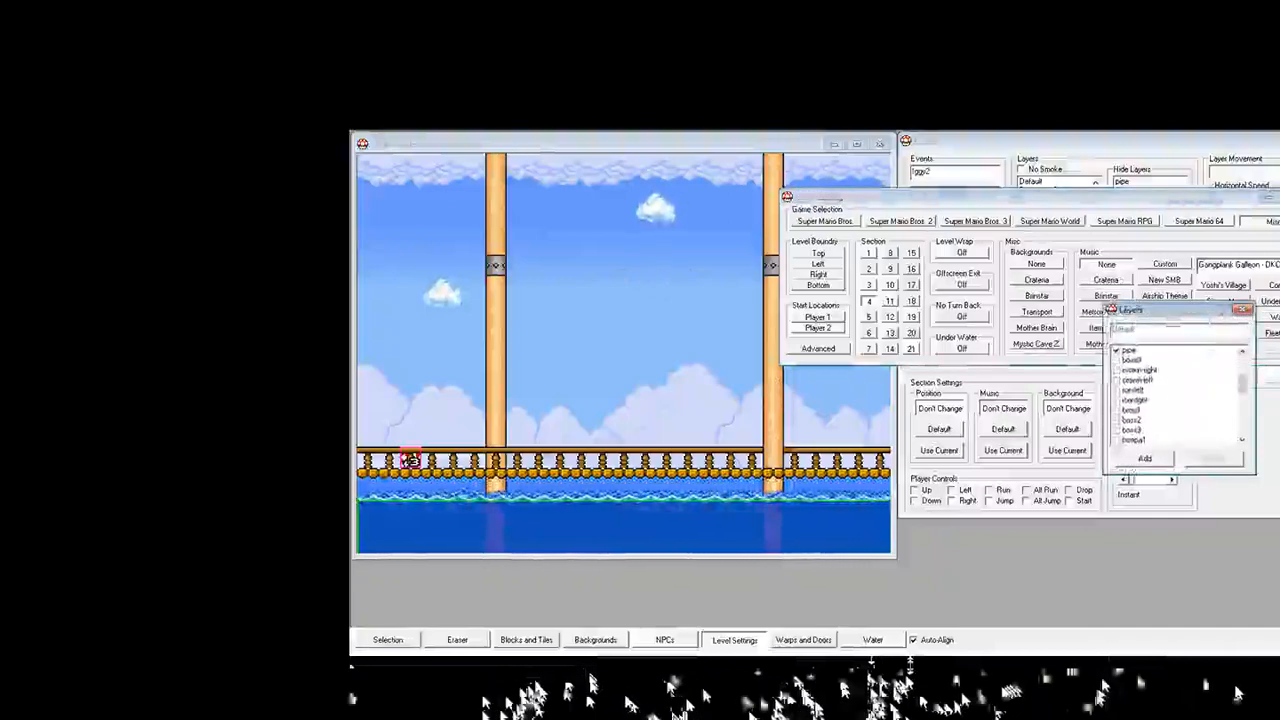
left_click(1130, 360)
left_click(1130, 360)
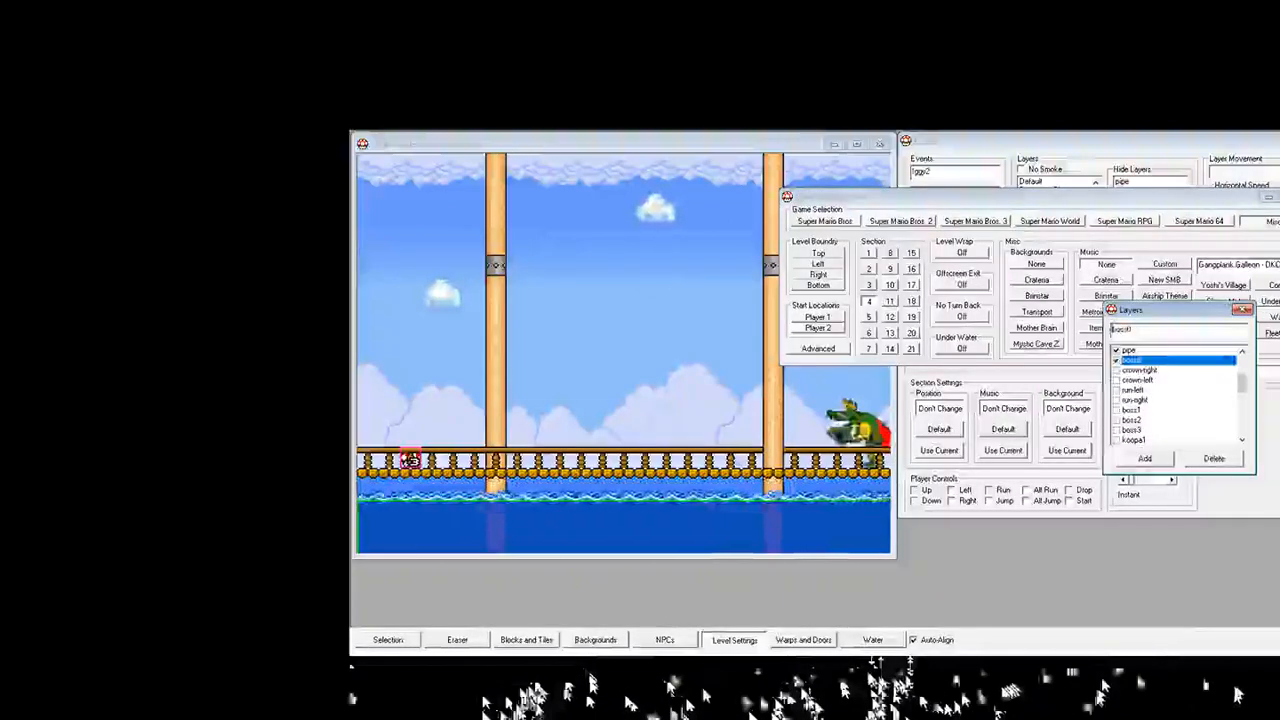
left_click_drag(1119, 202, 1167, 135)
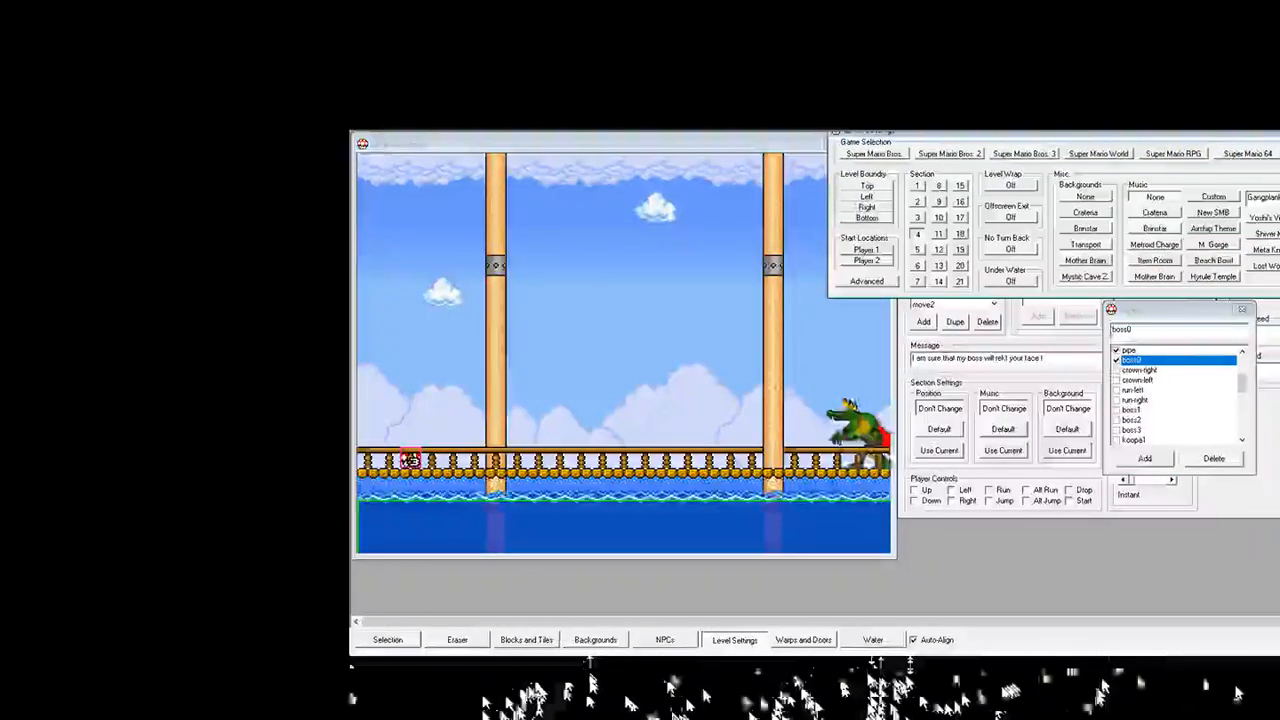
Step: Toggle the boss0 and crown-right layers in section 4 to check their objects, and hide both again
left_click(1124, 360)
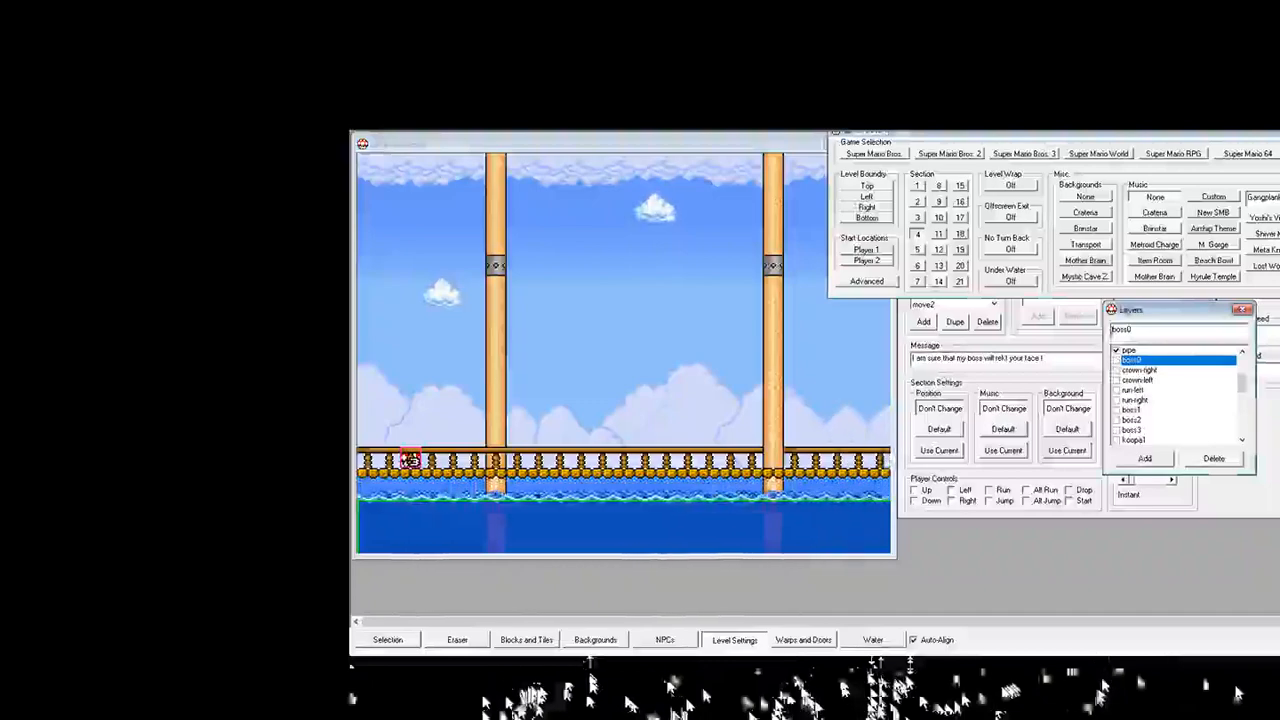
left_click(1124, 360)
left_click(1117, 360)
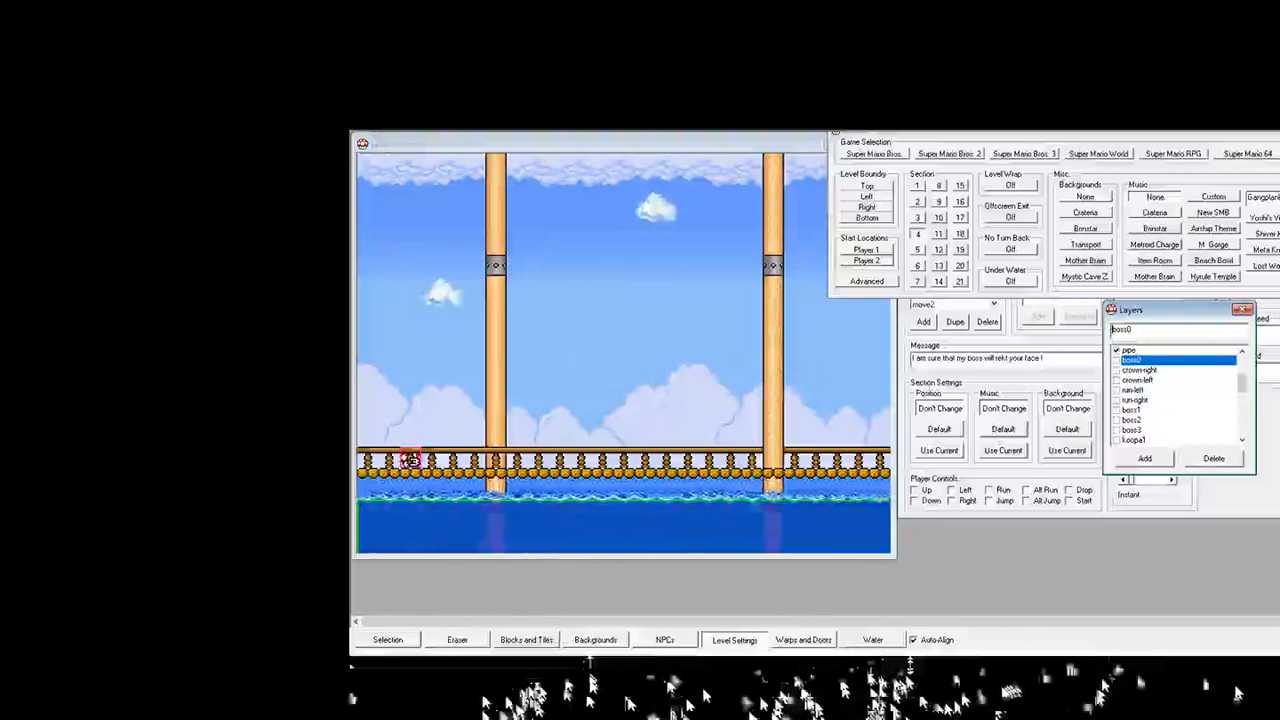
left_click(1117, 370)
left_click(1117, 370)
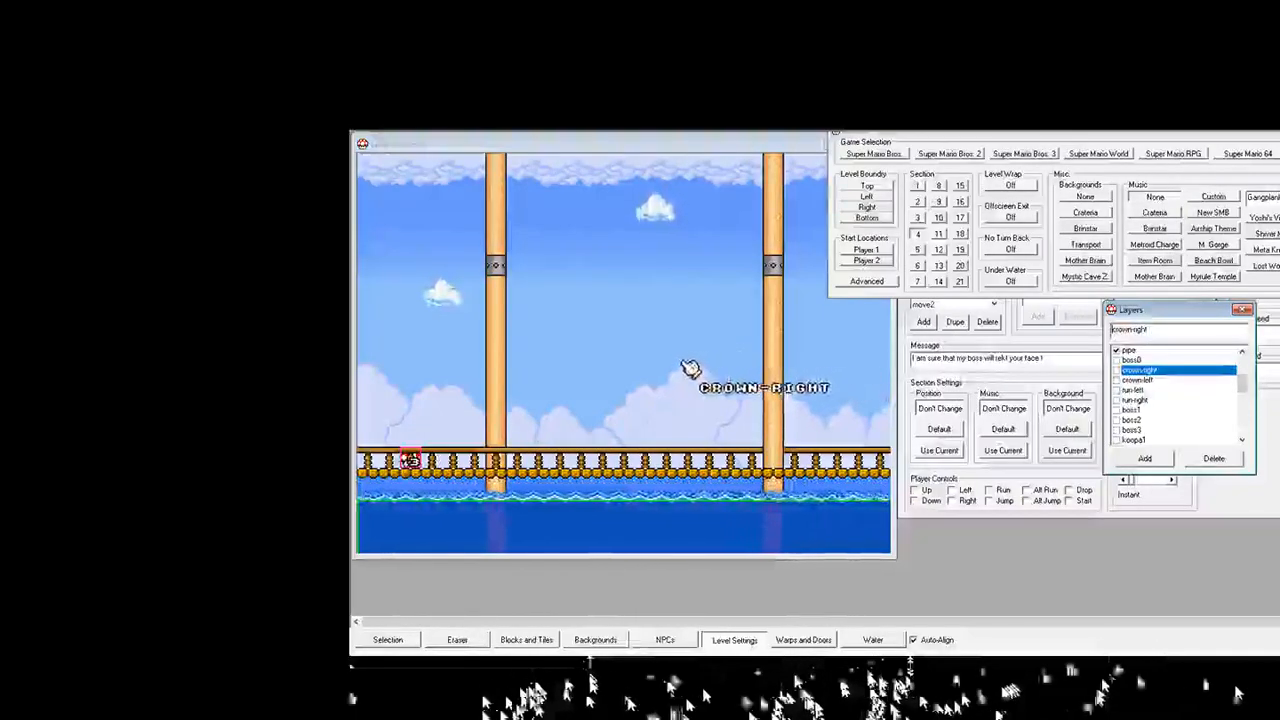
Step: Examine the section 4 deck around its left end with the crown-right layer selected
key("Left")
key("Right")
key("Left")
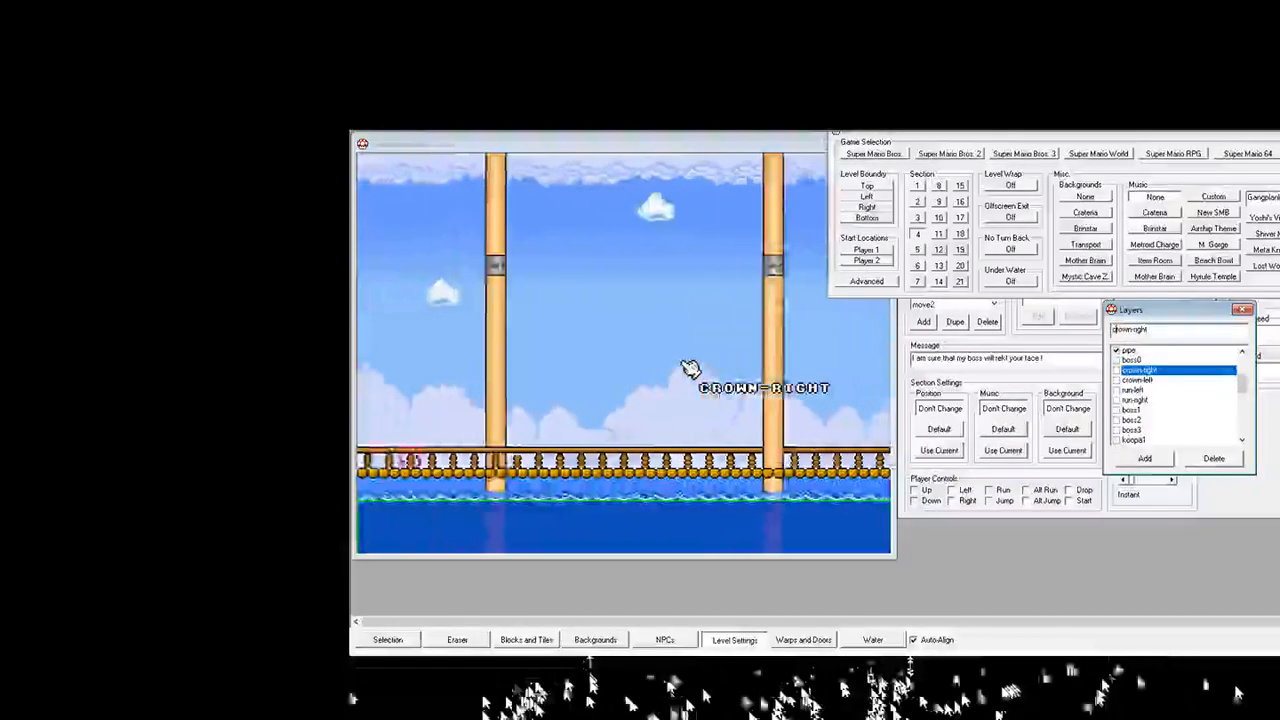
key("Right")
key("Right")
key("Left")
key("Right")
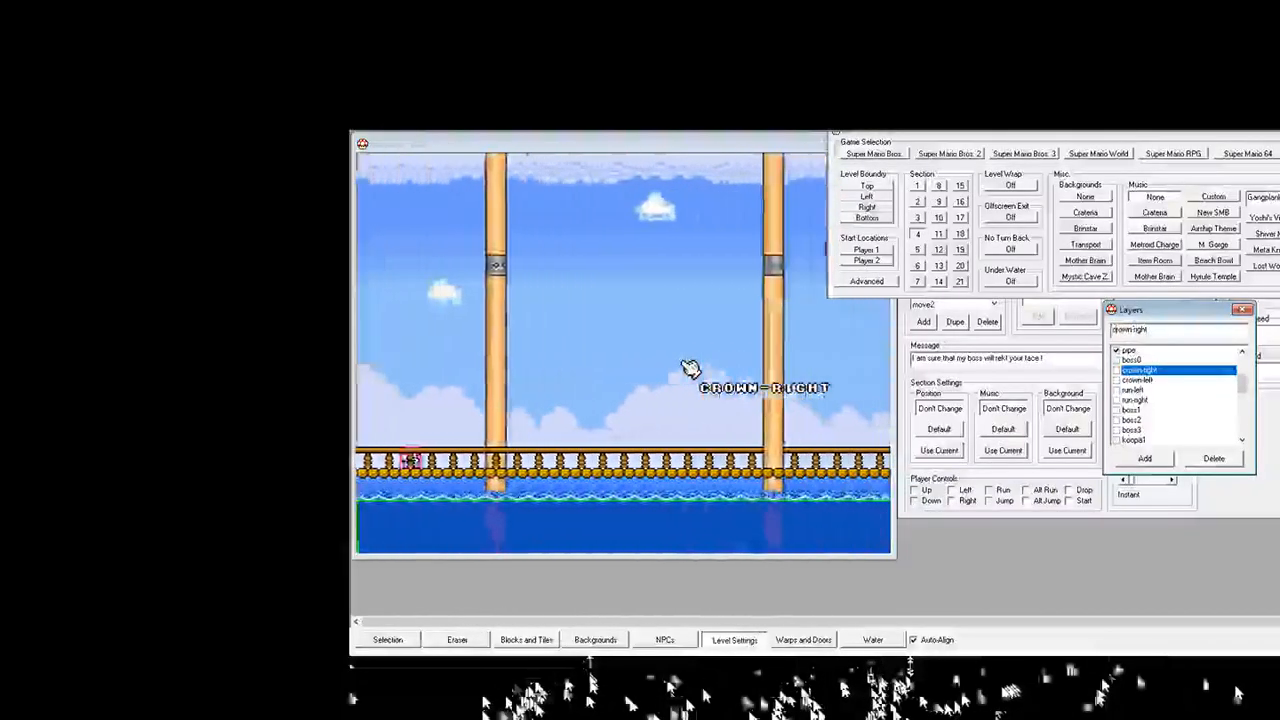
key("Left")
key("Left")
key("Right")
key("Left")
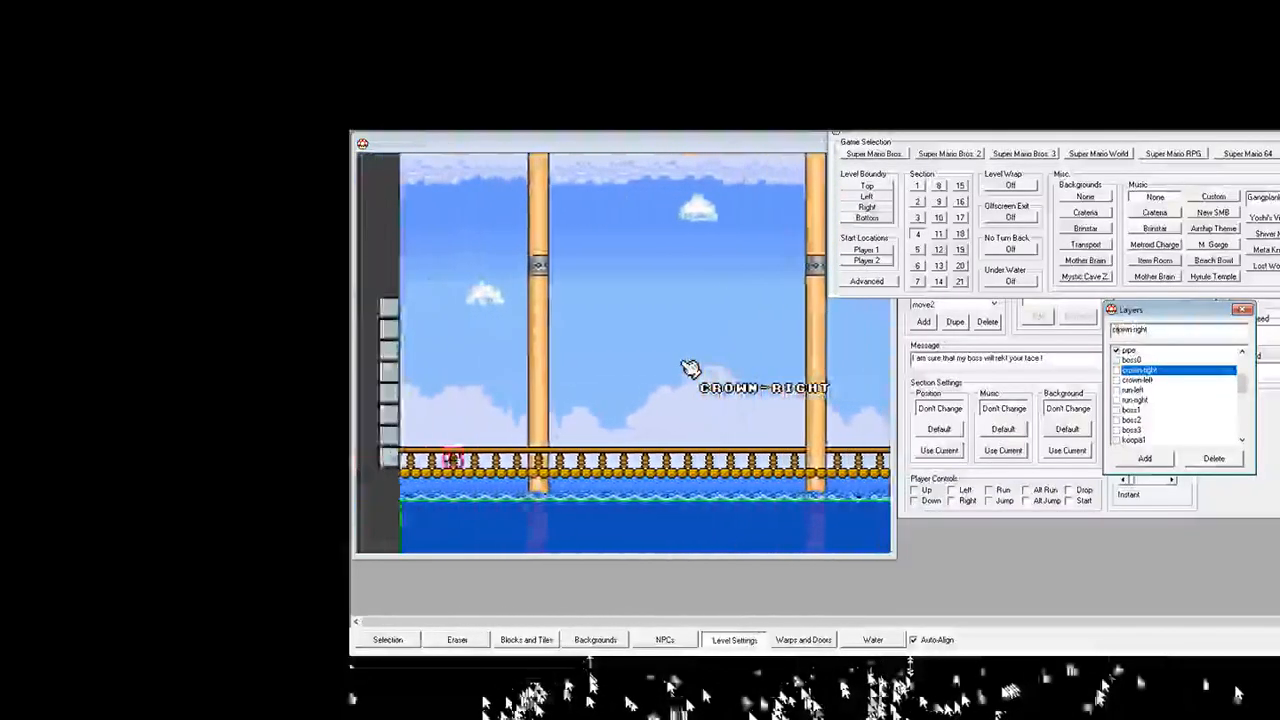
key("Right")
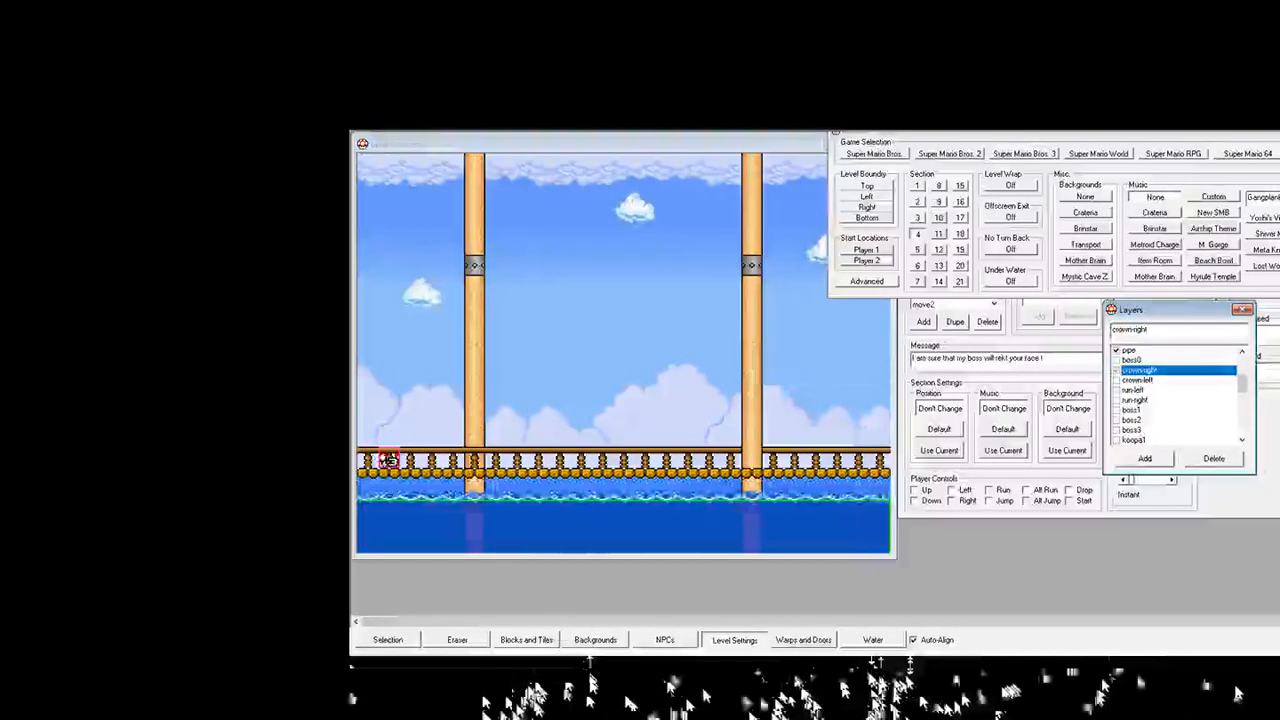
Step: Preview the crown-left, run-left and run-right layers in section 4 and hide them again
left_click(1117, 380)
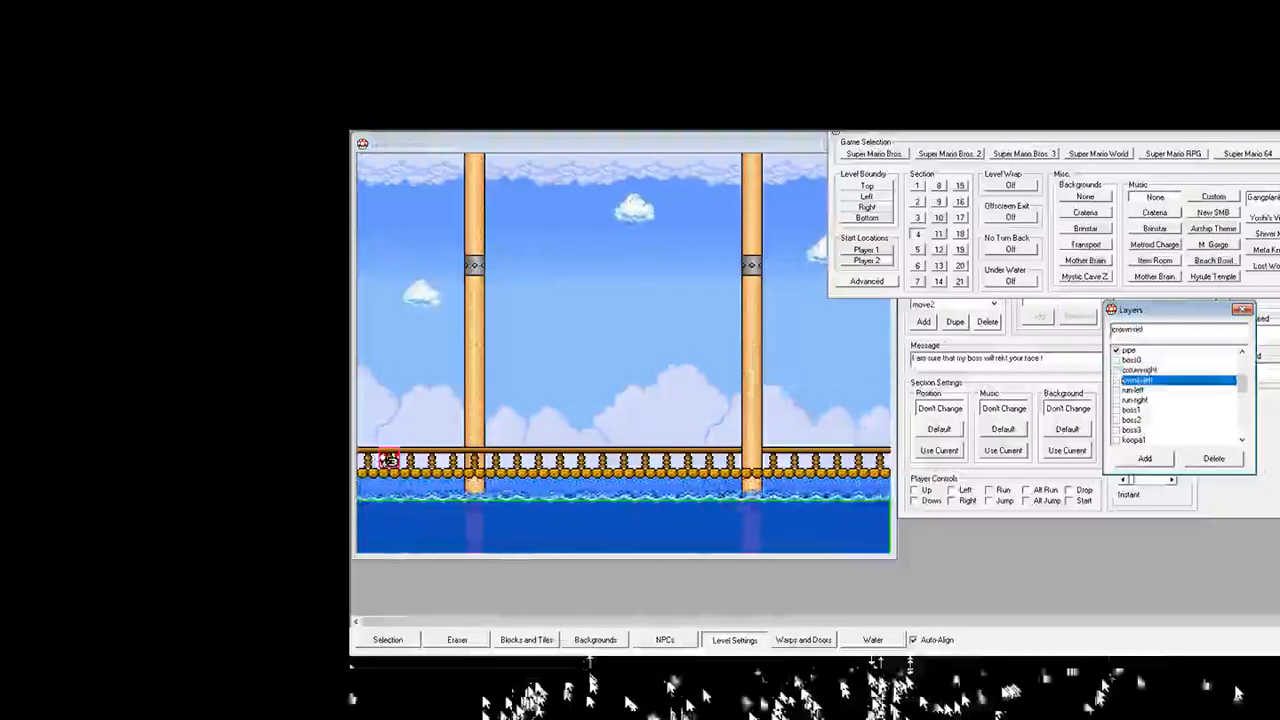
left_click(1117, 390)
left_click(1117, 390)
left_click(1117, 400)
left_click(1117, 400)
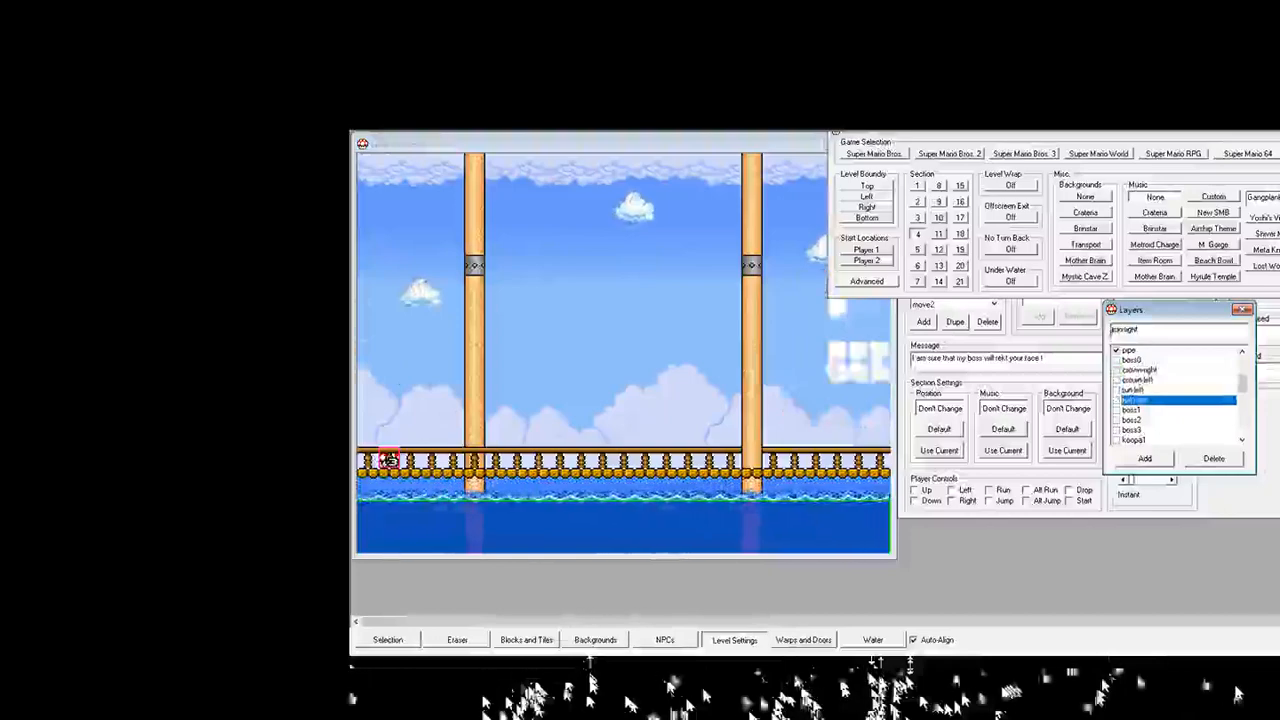
left_click(1117, 400)
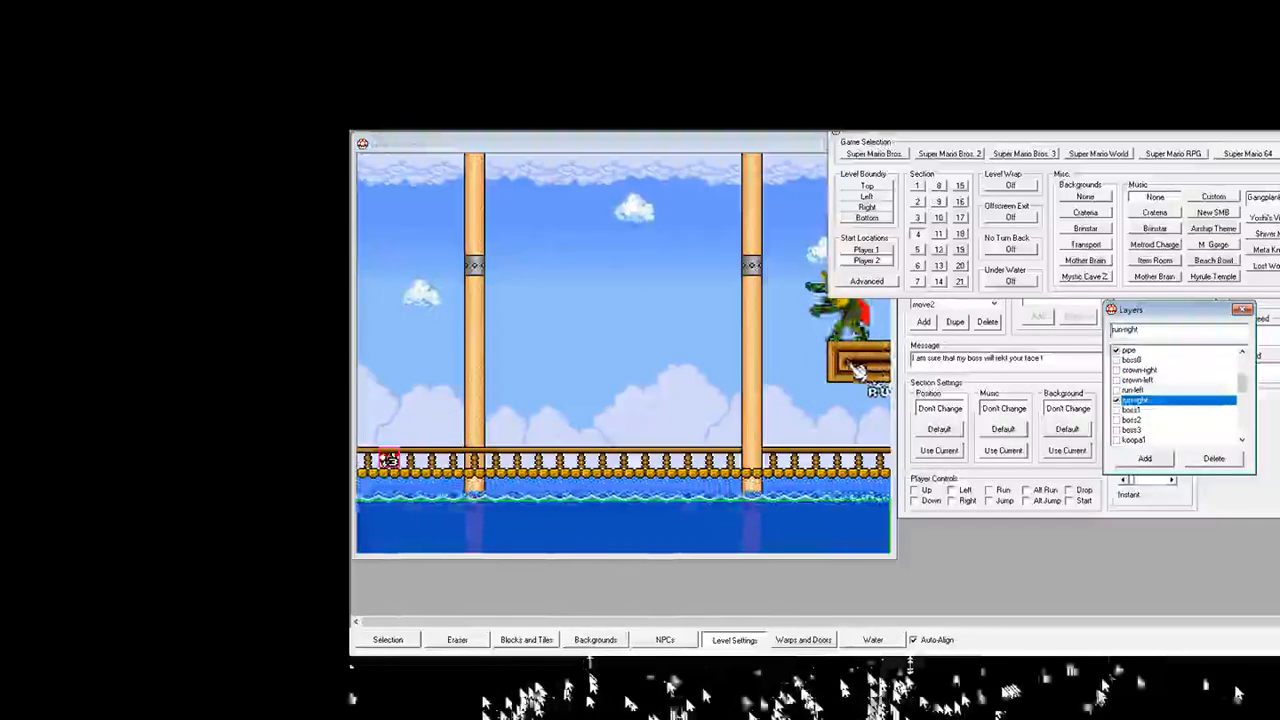
left_click(1117, 390)
left_click(1117, 400)
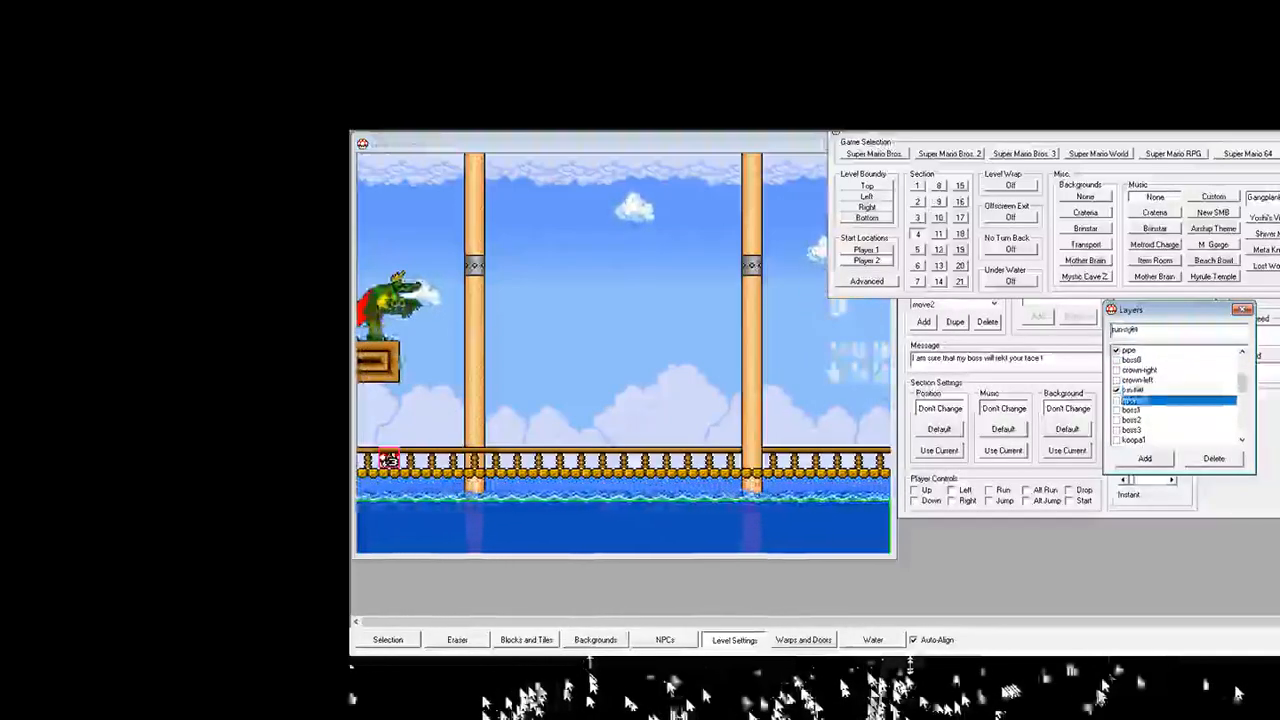
left_click(1117, 390)
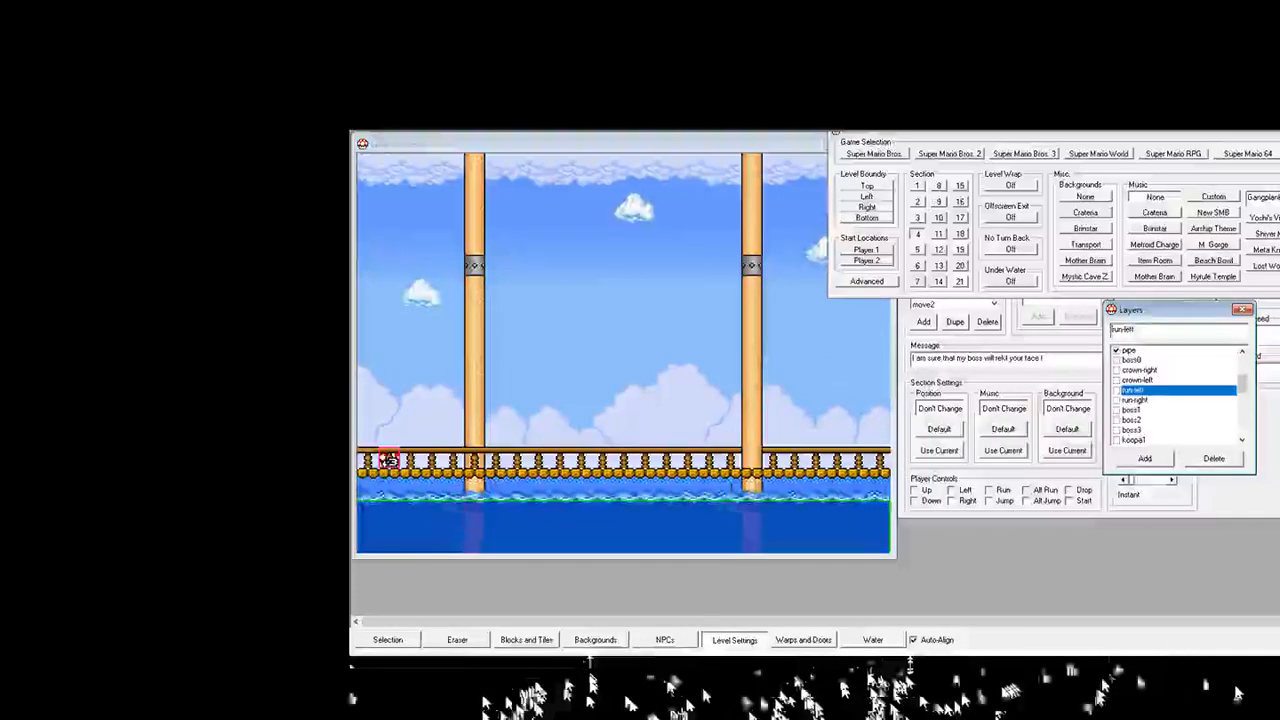
Step: Compare the crown positions of the crown-right and crown-left layers, leaving both hidden
left_click(1117, 370)
left_click(1117, 380)
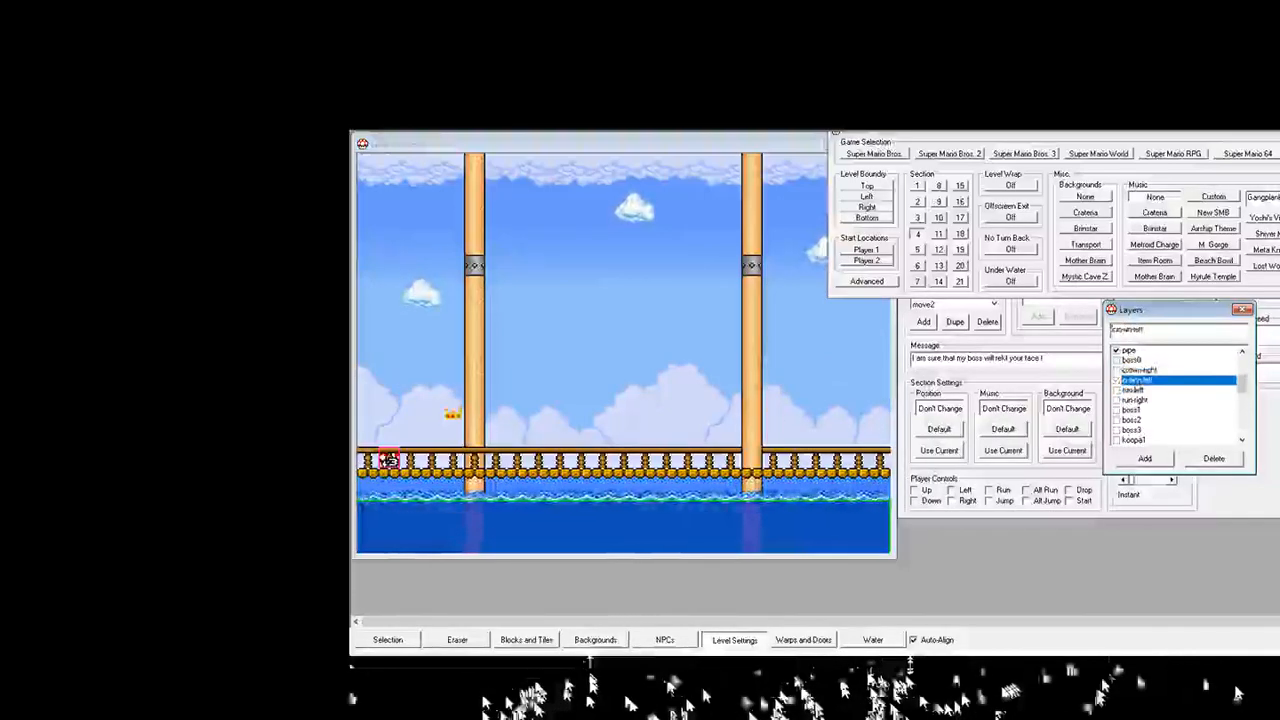
left_click(1117, 380)
left_click(1117, 370)
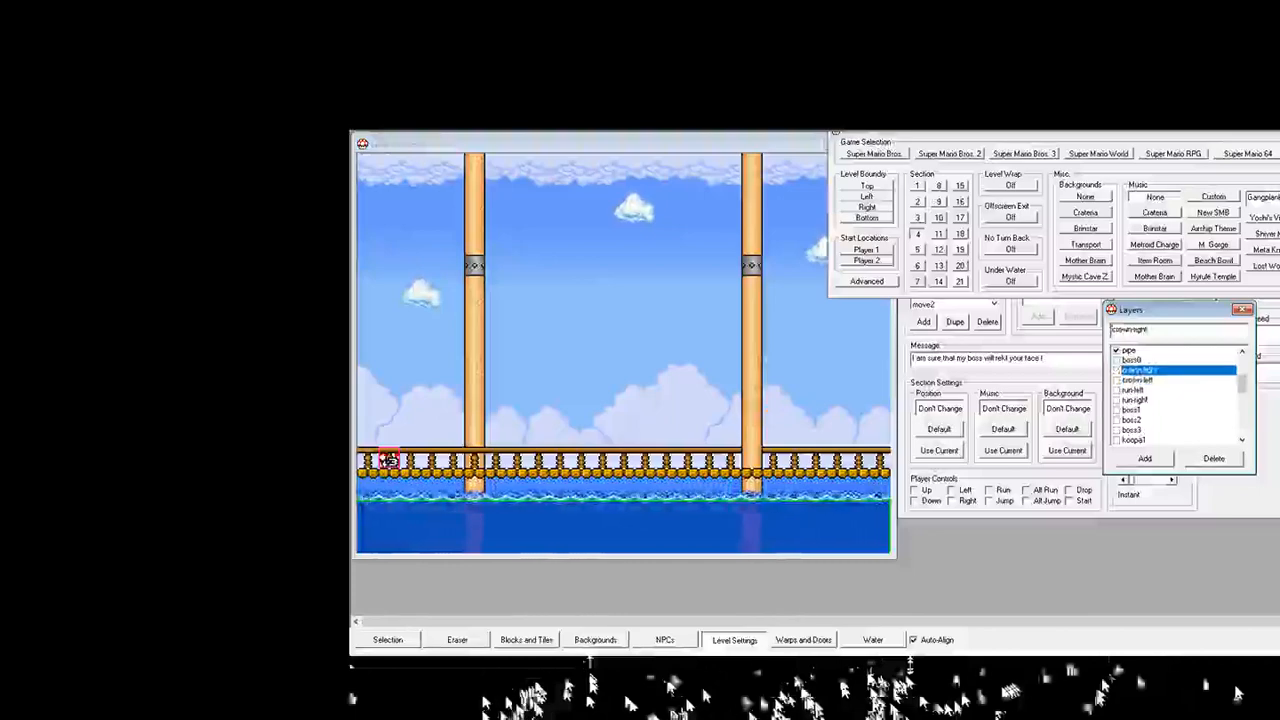
Step: Show the boss0 layer together with each crown layer to compare positions, and hide them all again
left_click(1118, 360)
left_click(1118, 360)
left_click(1118, 360)
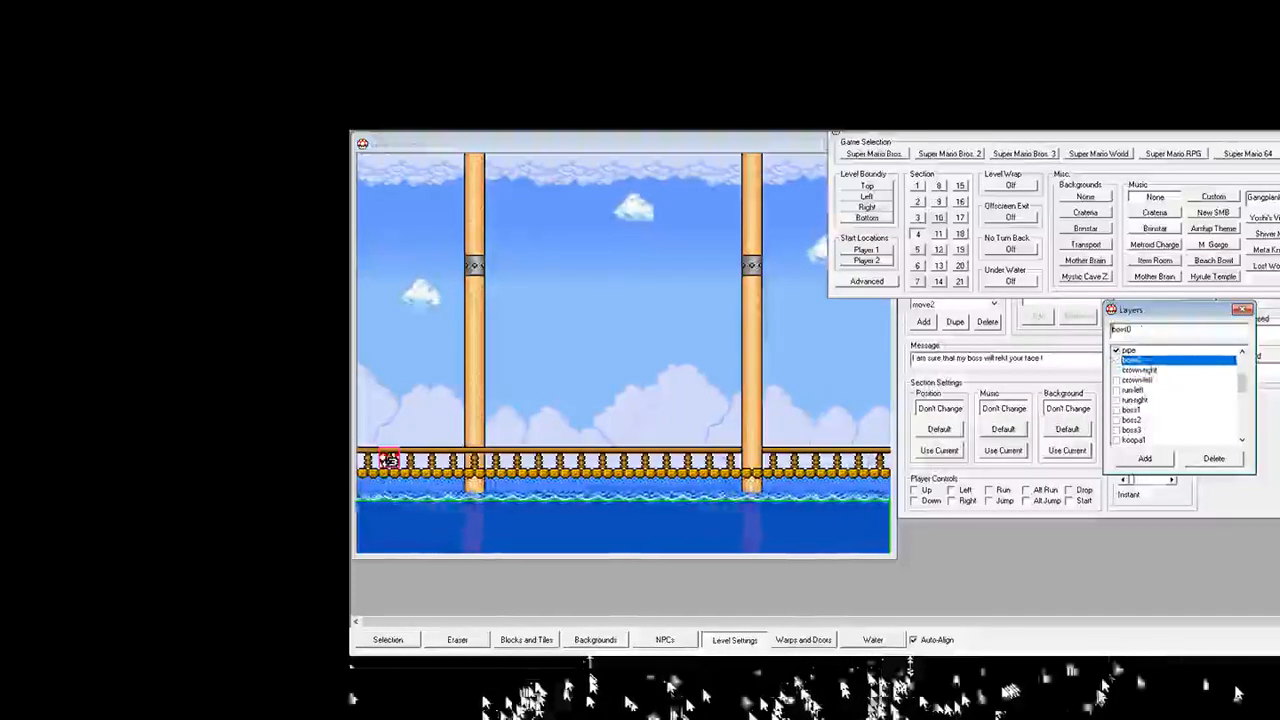
left_click(1117, 370)
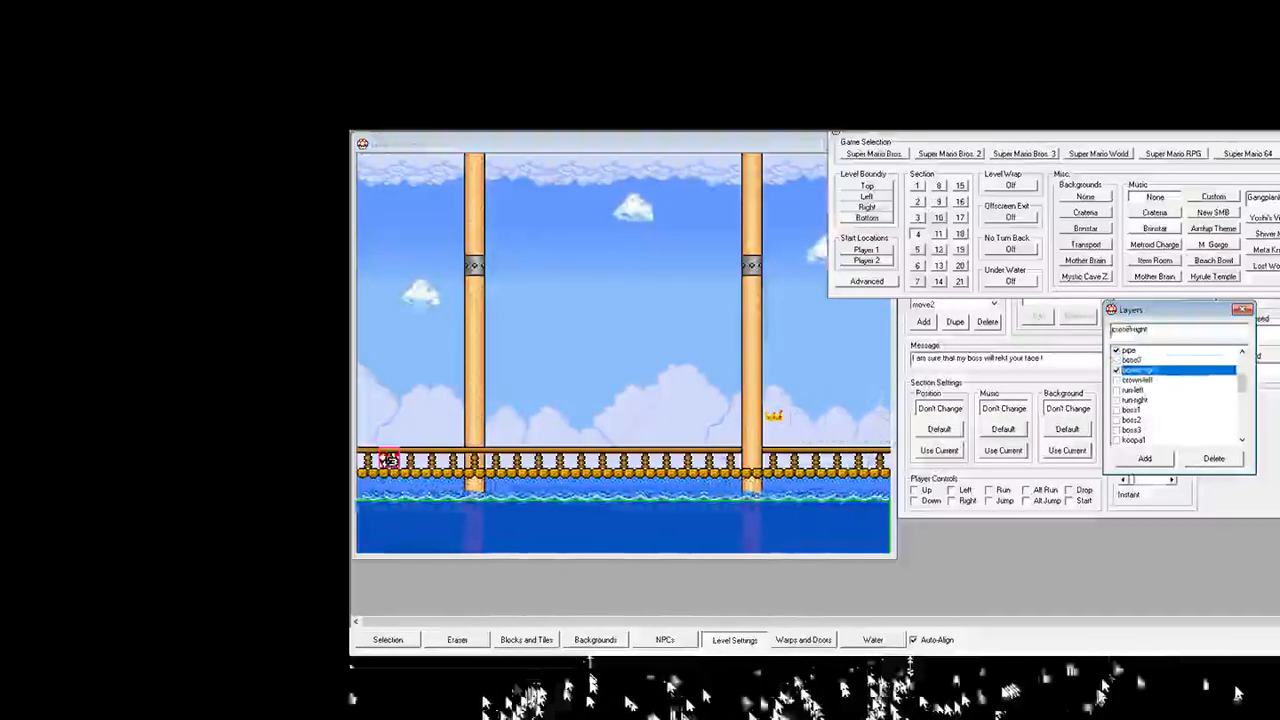
left_click(1117, 360)
left_click(1117, 380)
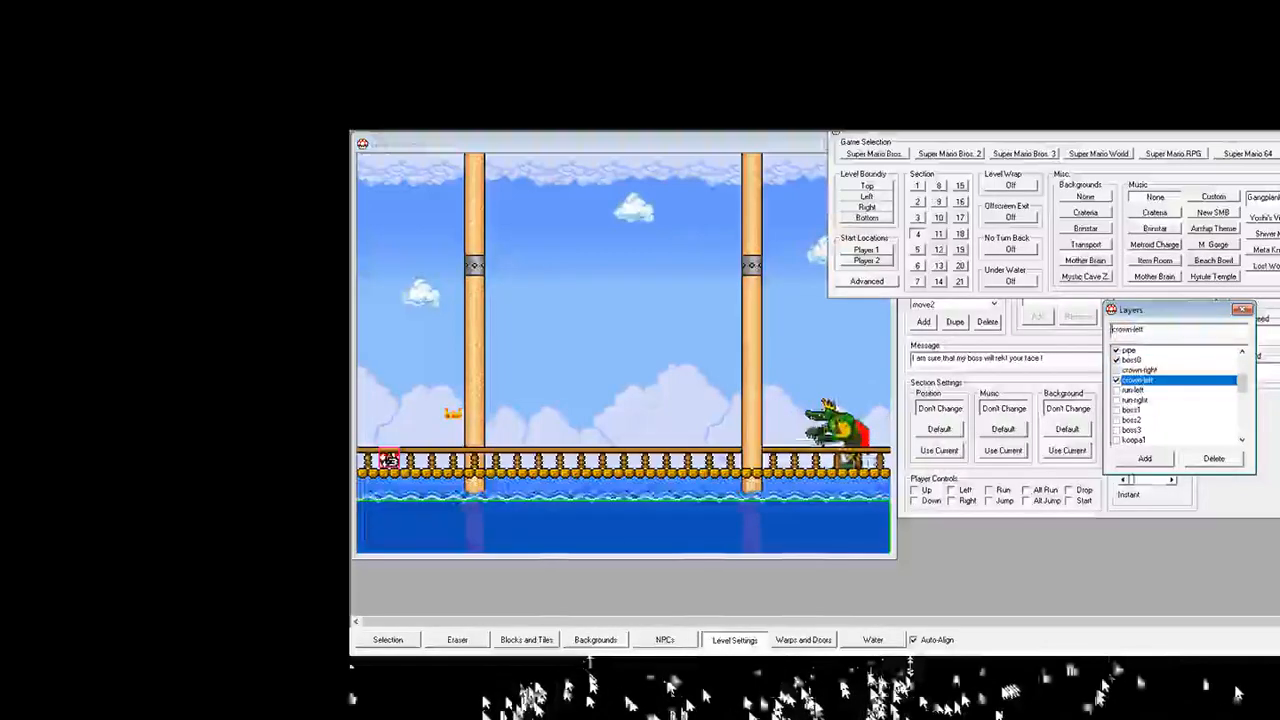
left_click(1117, 380)
left_click(1117, 370)
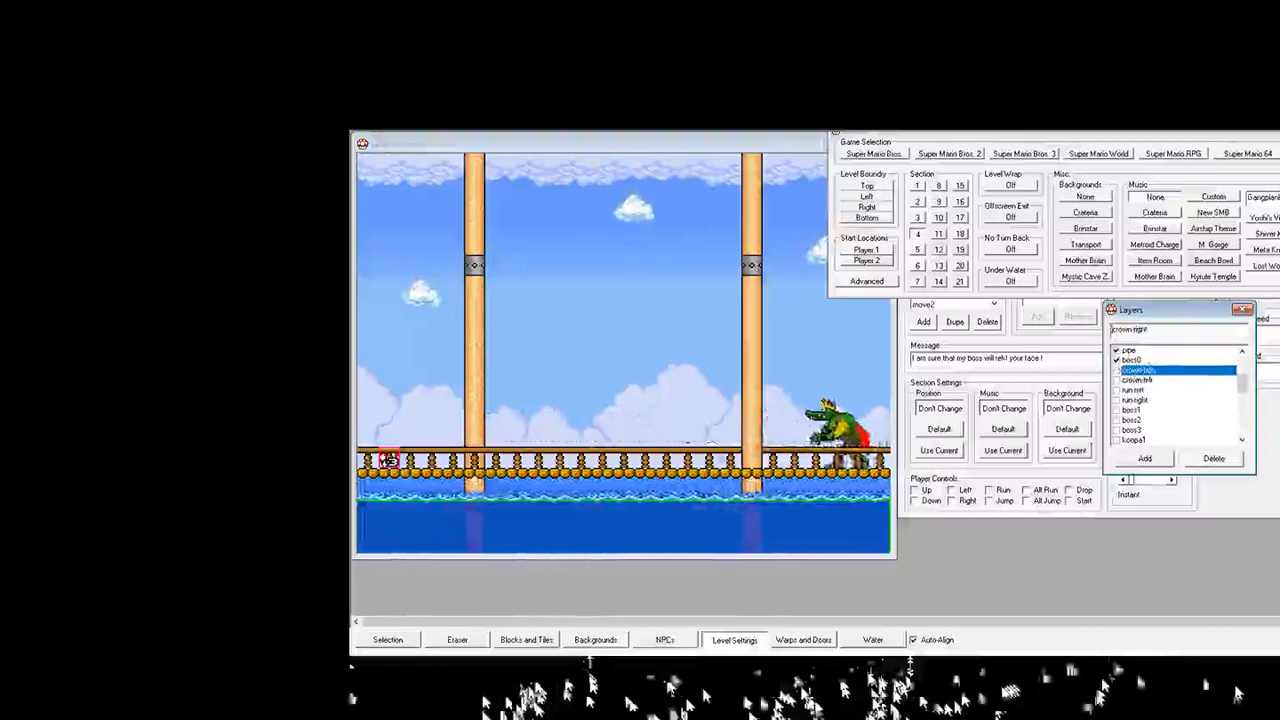
left_click(1117, 360)
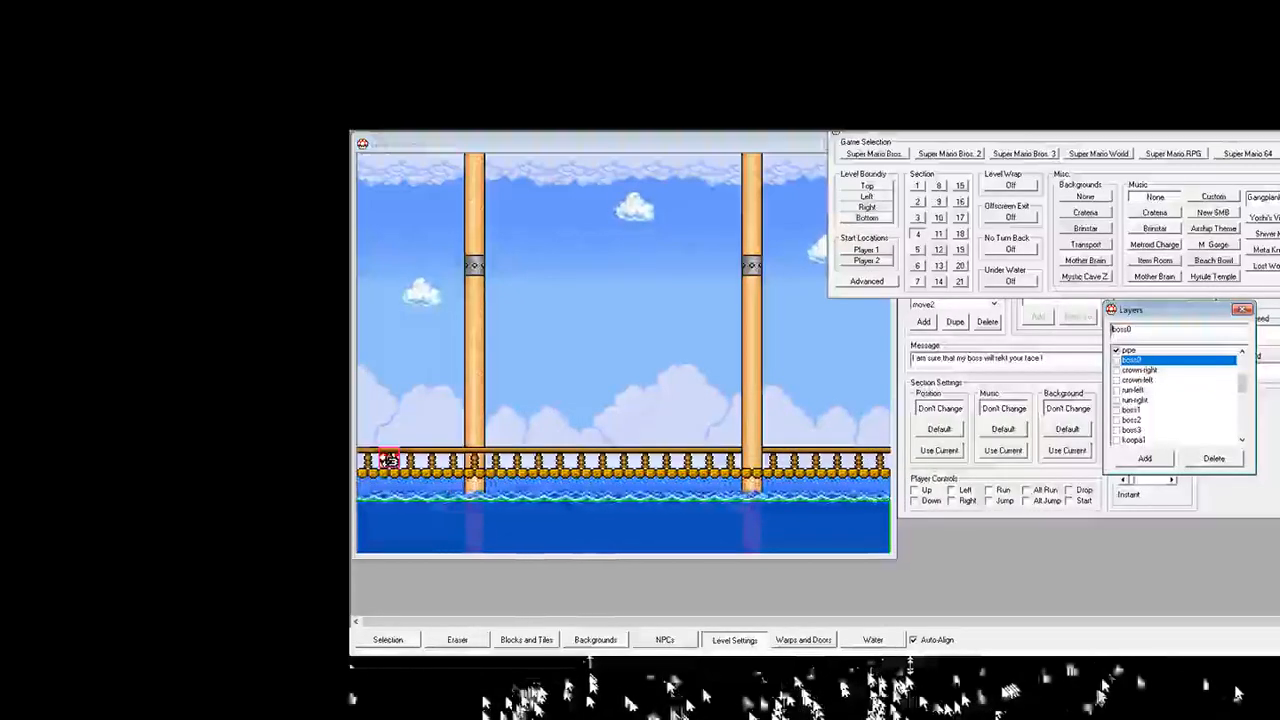
Step: Check the run-left and run-right layers' boss platforms at the ends of section 4, and hide both layers
left_click(1117, 390)
left_click(1117, 390)
left_click(1117, 400)
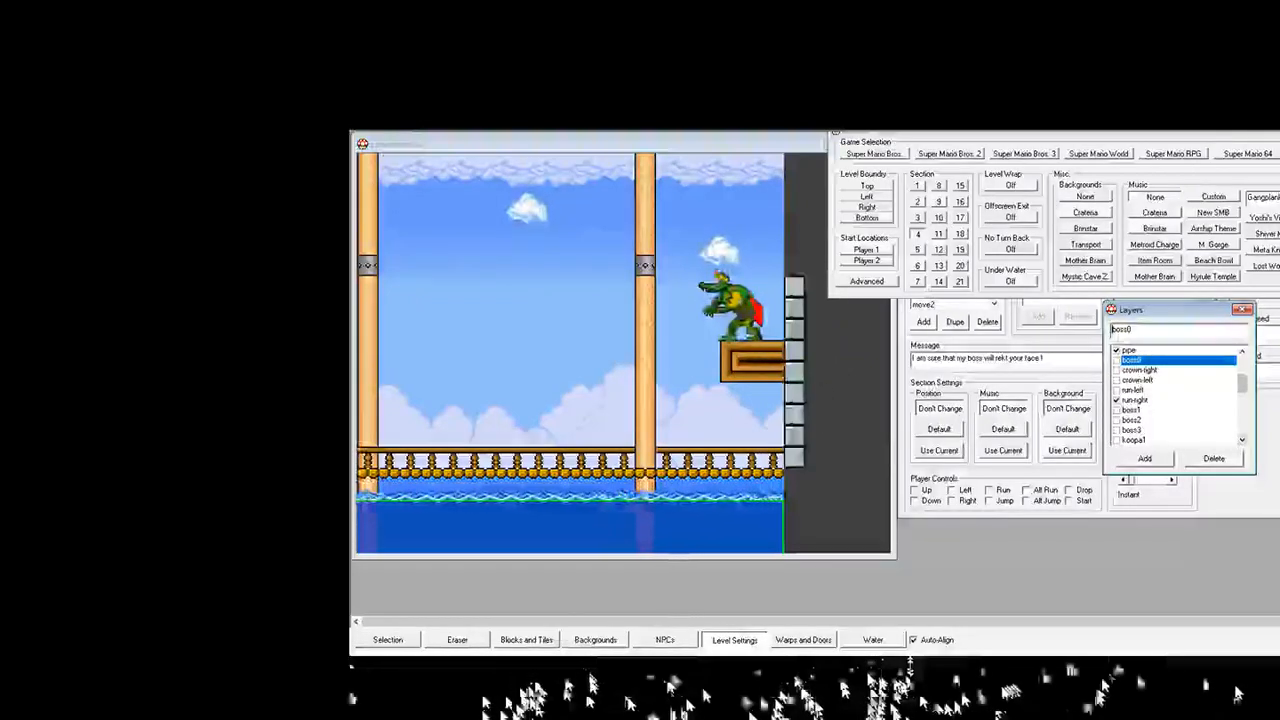
left_click(1117, 400)
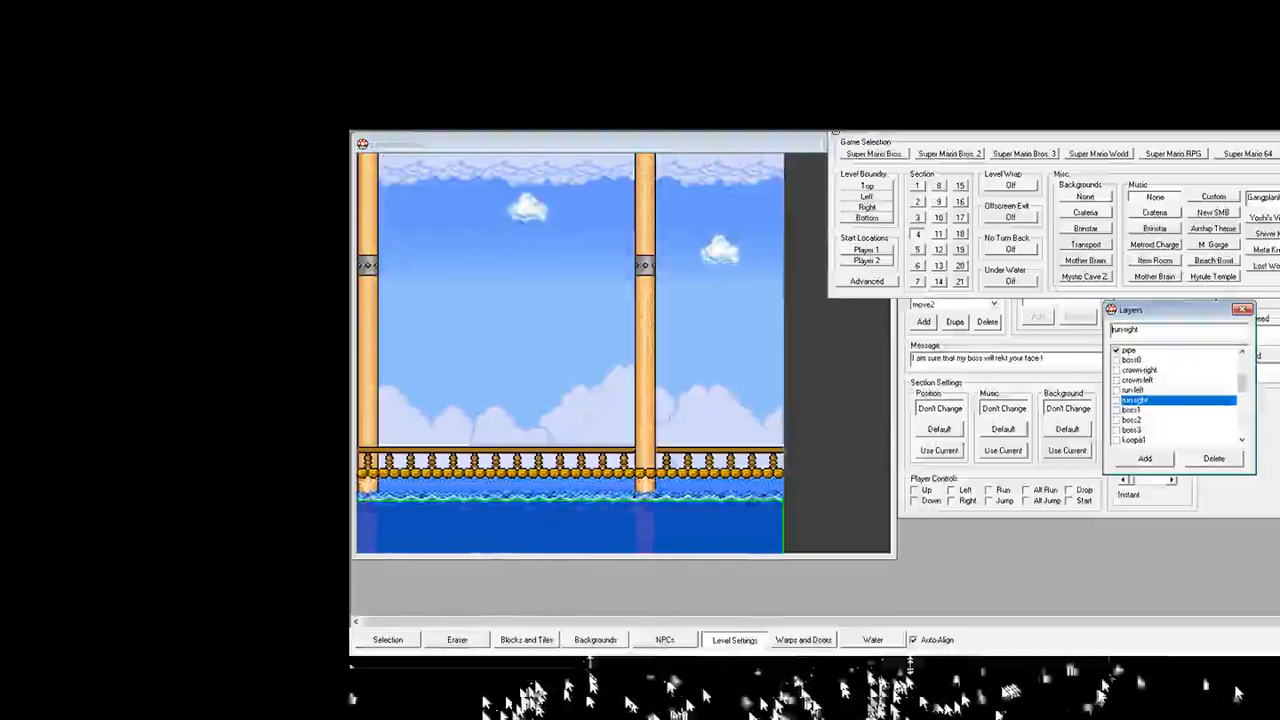
Step: Preview the boss1 and boss2 layers at the left end of the deck, and hide them again
left_click(1117, 410)
key("Left")
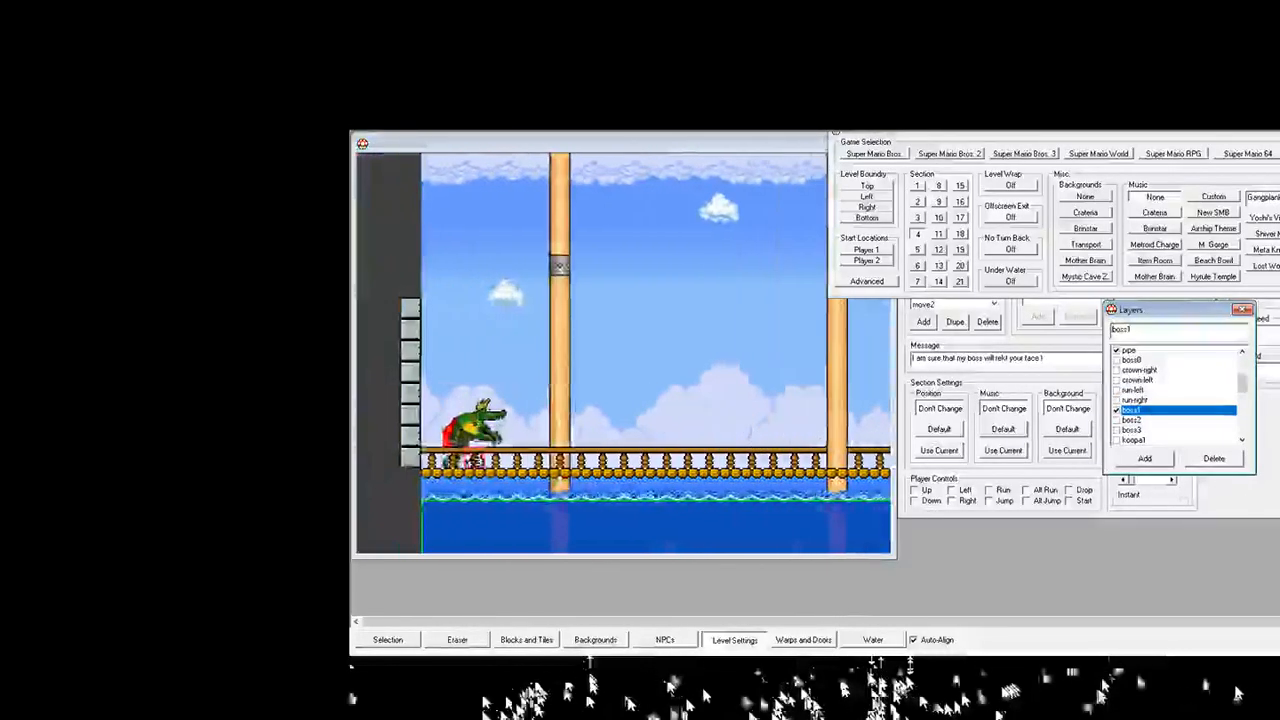
left_click(1117, 420)
left_click(1117, 410)
left_click(1117, 420)
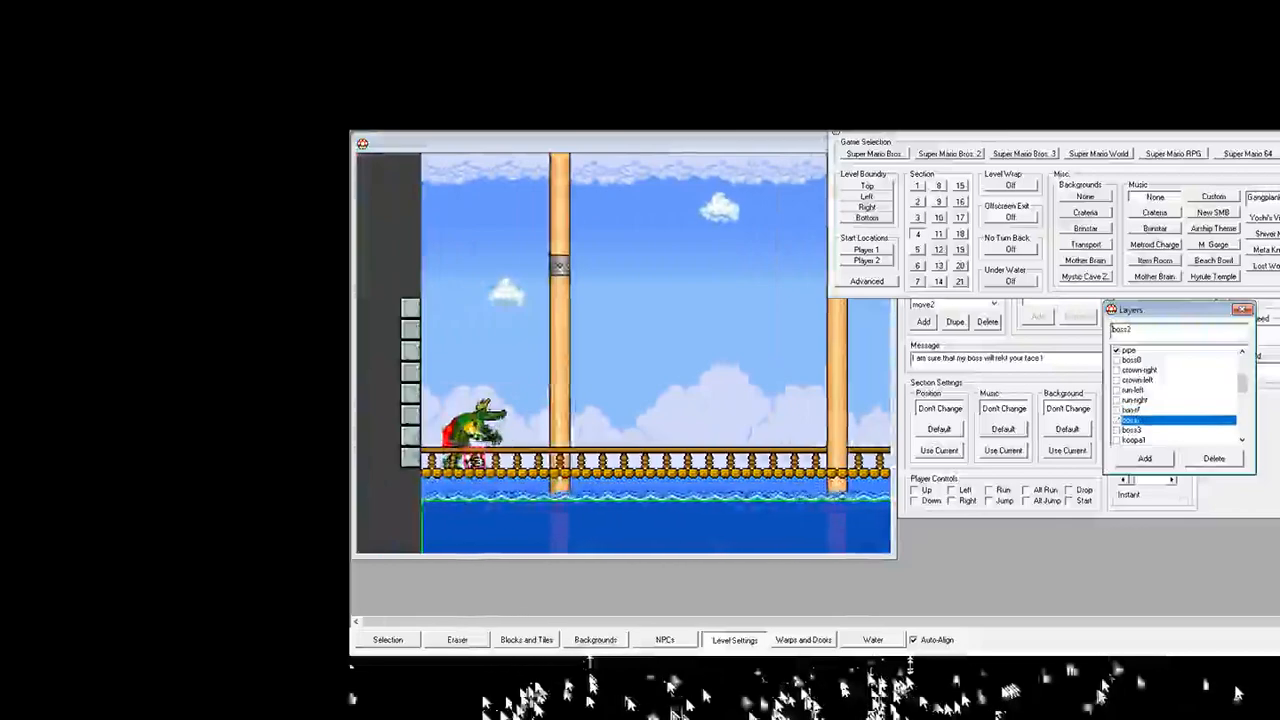
Step: Return to selection mode, inspect the move1 event and examine both ends of the section 4 deck
right_click(803, 366)
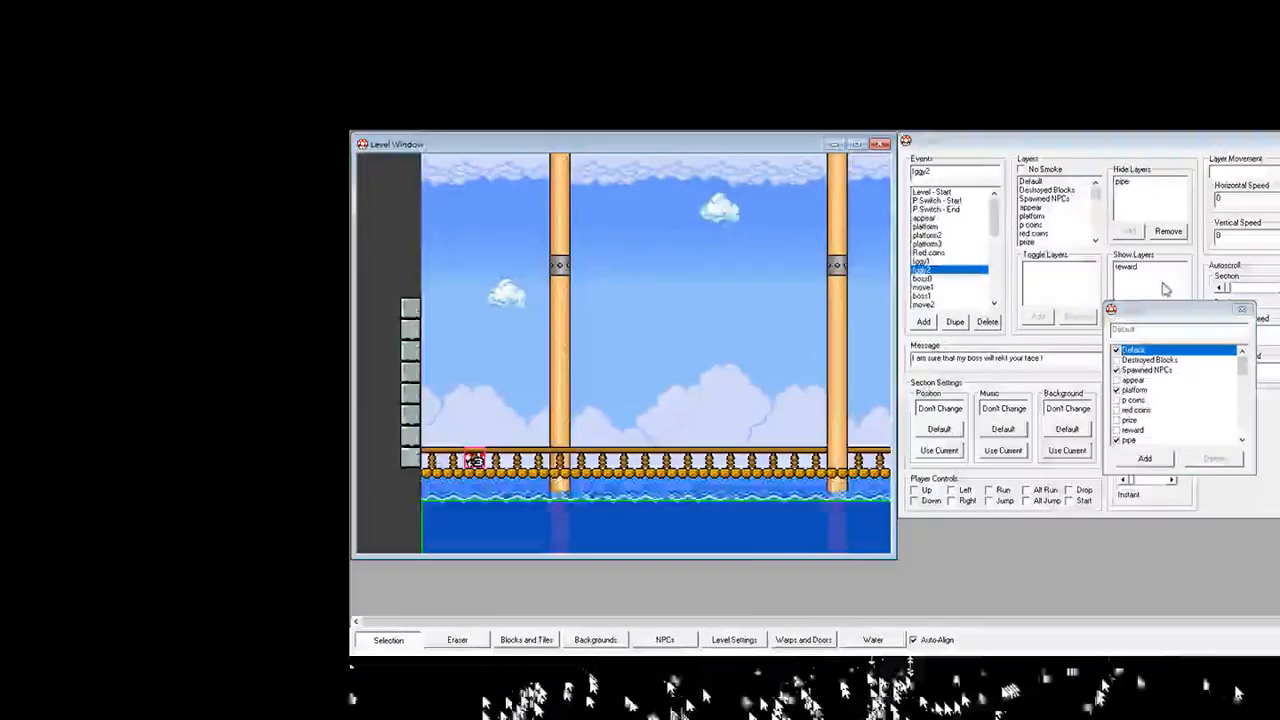
scroll(1102, 320, "down", 1)
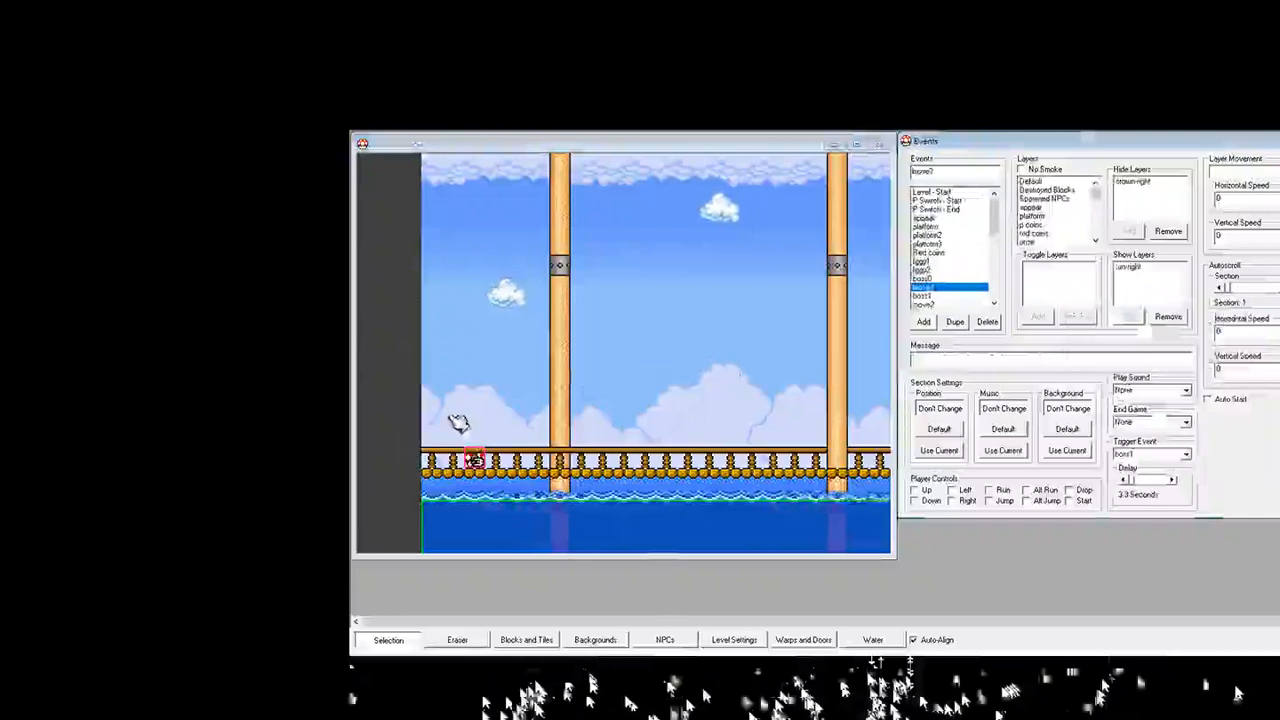
key("Right")
key("Right")
key("Right")
key("Right")
key("Right")
key("Right")
key("Right")
key("Right")
key("Right")
key("Right")
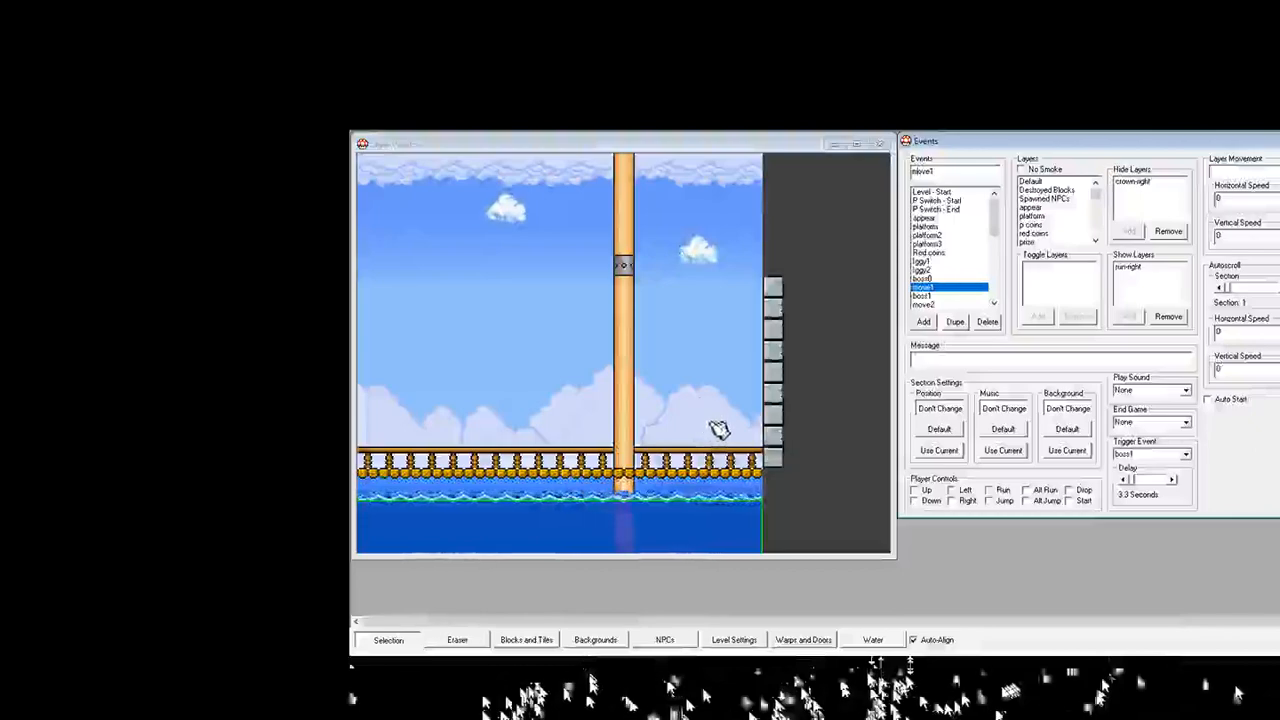
key("Left")
key("Left")
key("Left")
key("Left")
key("Left")
key("Left")
key("Left")
key("Left")
key("Right")
key("Right")
key("Right")
key("Right")
key("Left")
key("Left")
key("Left")
key("Left")
key("Left")
key("Left")
key("Left")
key("Left")
key("Left")
key("Left")
key("Right")
key("Right")
key("Right")
key("Right")
key("Right")
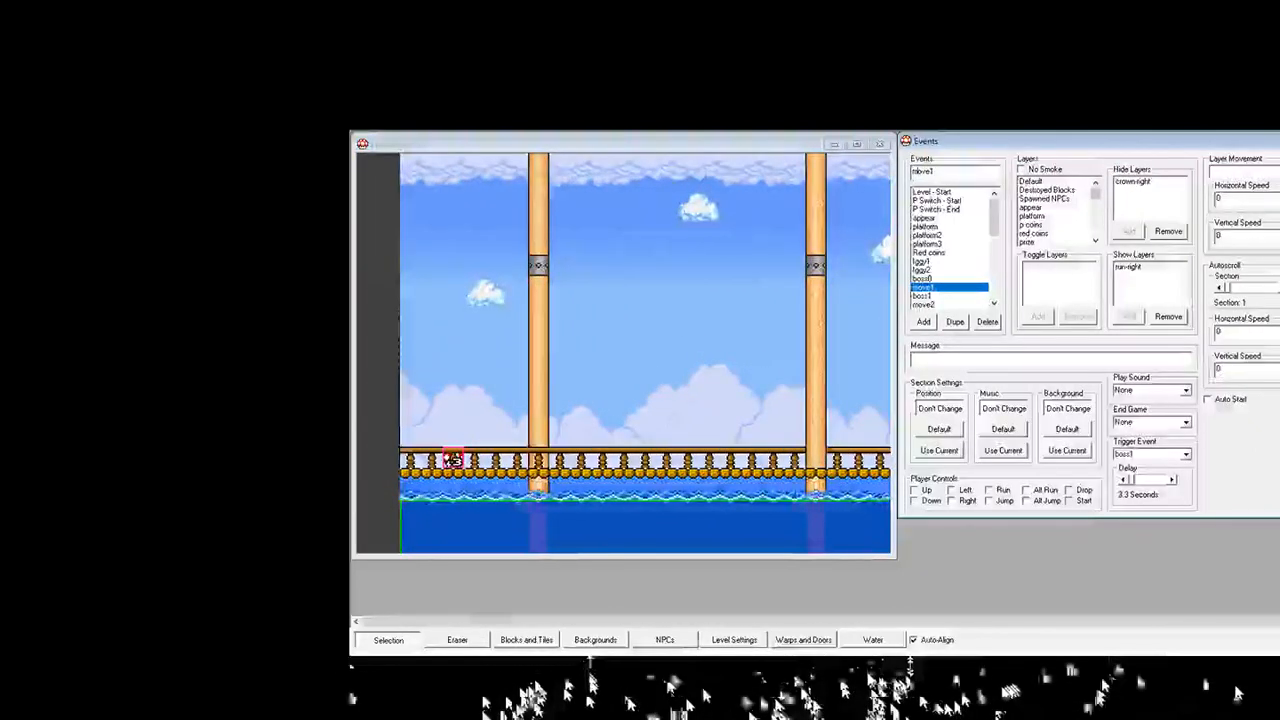
Step: Inspect the boss1 event's settings and look through the remaining boss and move events
key("Down")
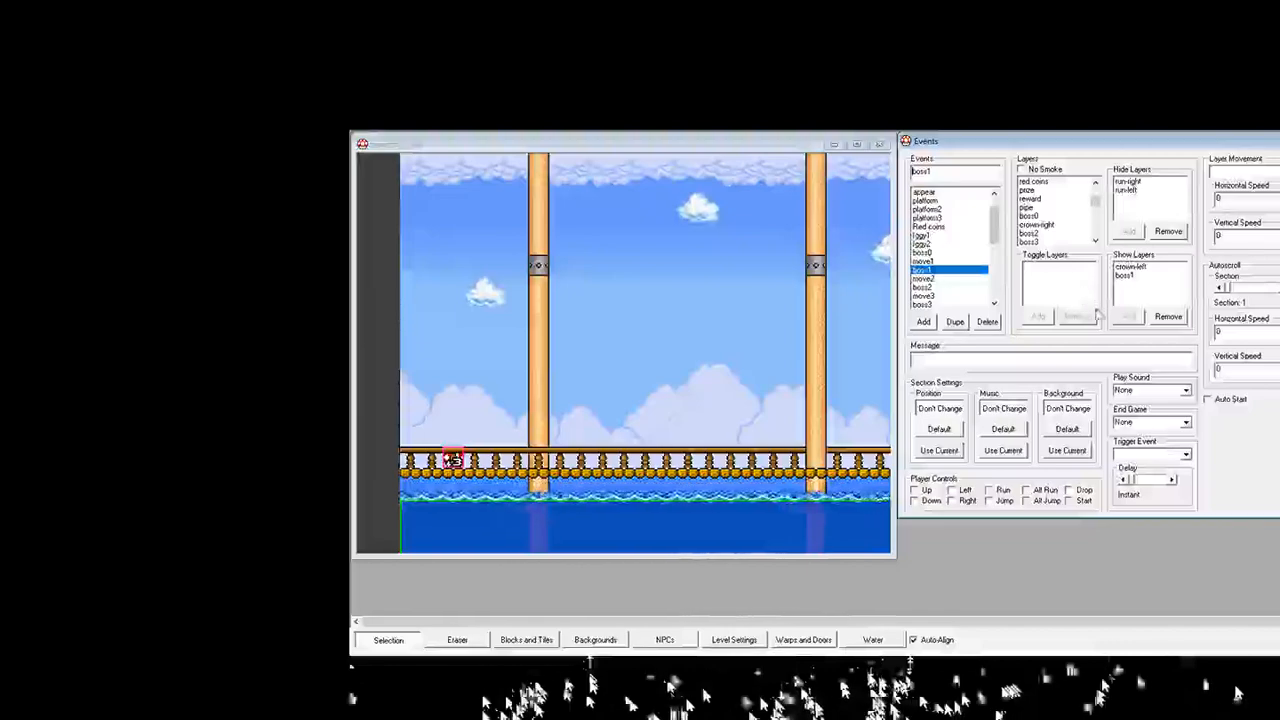
scroll(1082, 359, "down", 3)
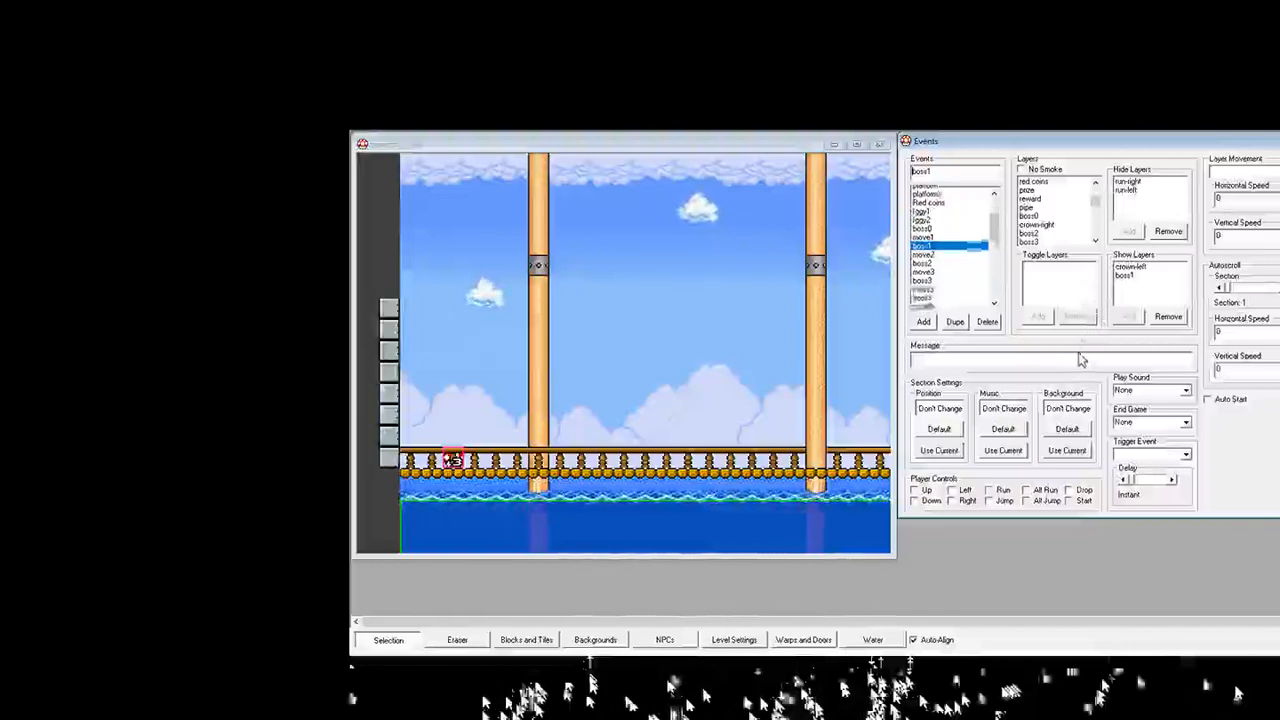
scroll(1082, 359, "down", 2)
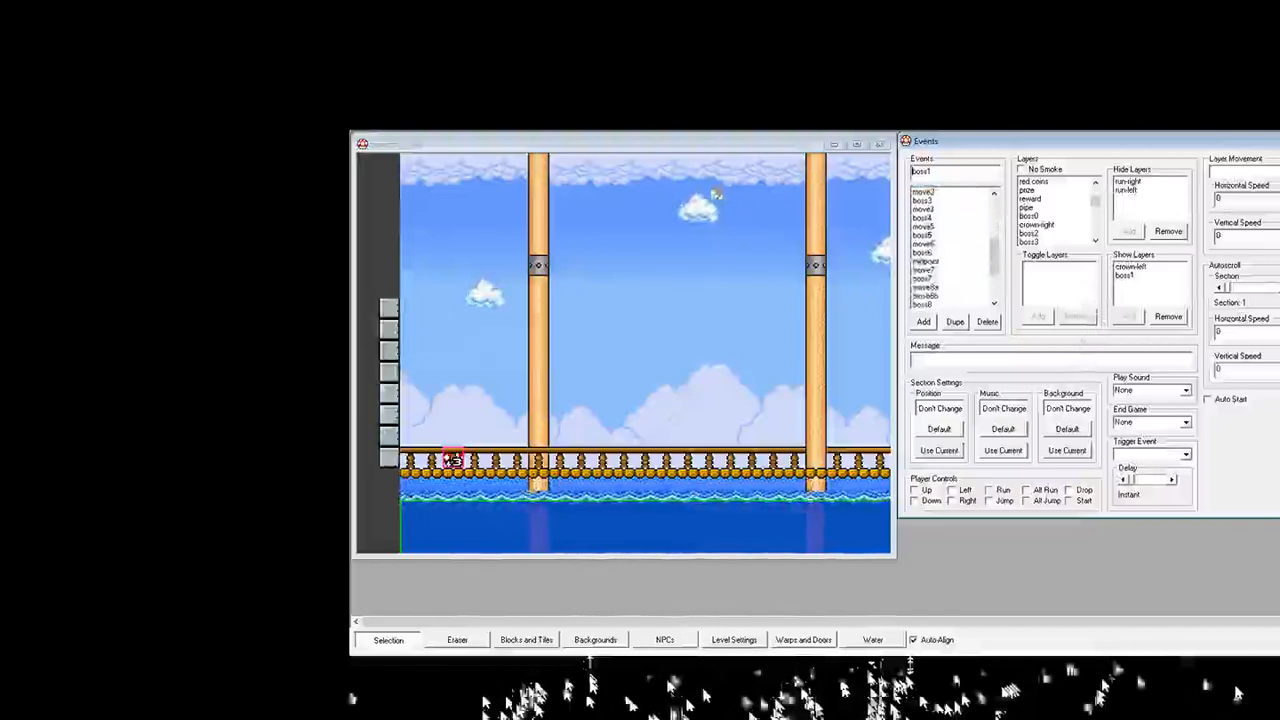
Step: Show the boss1, koopa1 and bomb1 layers in section 4
left_click(500, 147)
scroll(1175, 395, "down", 4)
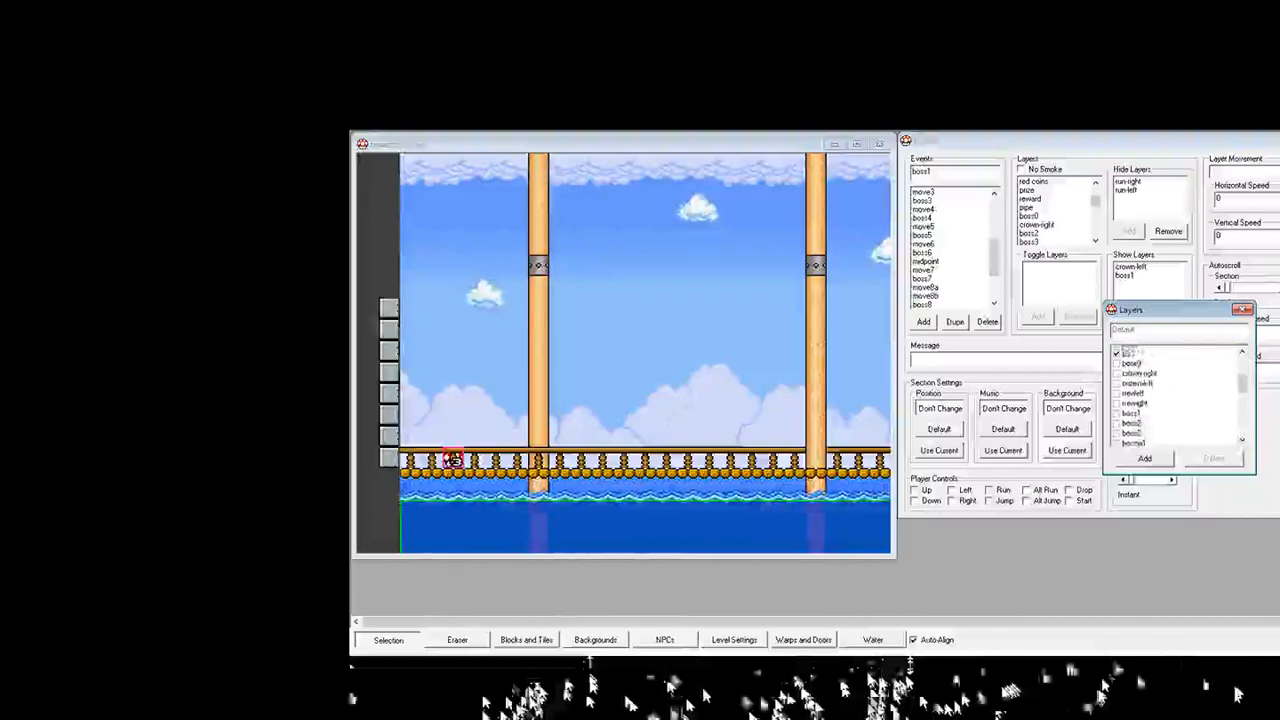
left_click(1117, 400)
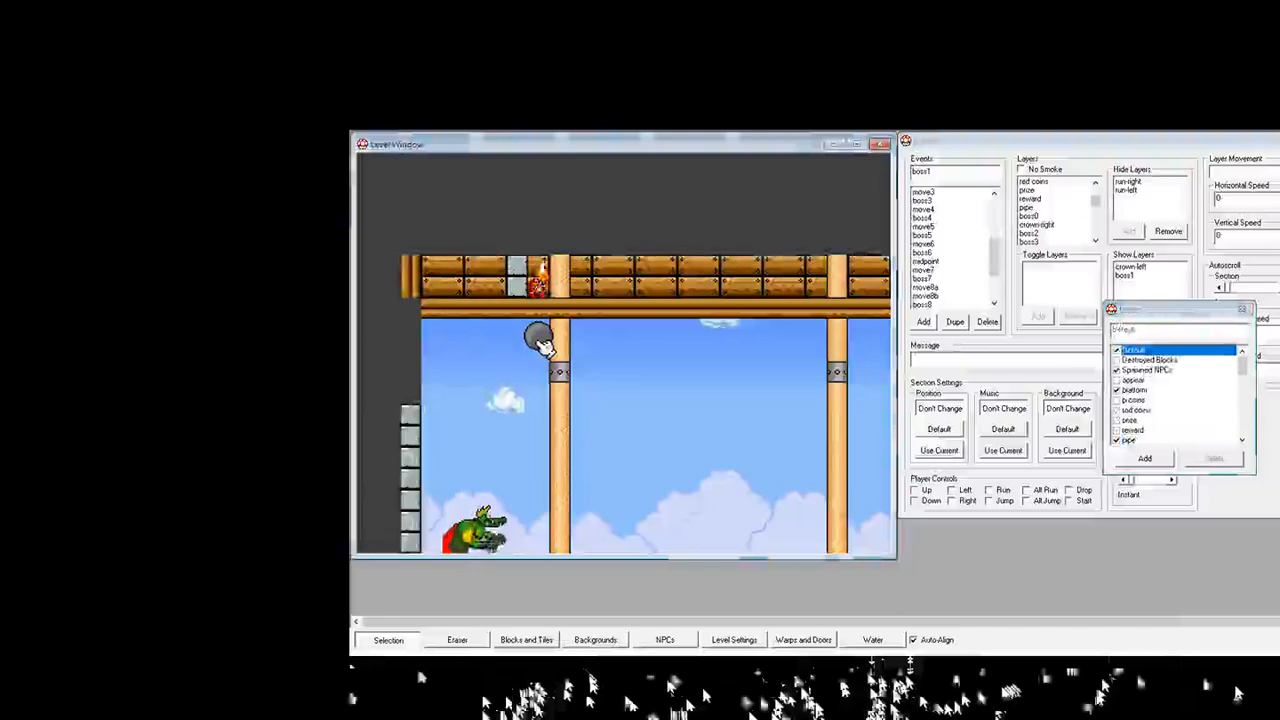
Step: Inspect the generator settings of the bomb1 ball beside the left mast, moving the NPC window clear of them
right_click(540, 343)
left_click(541, 343)
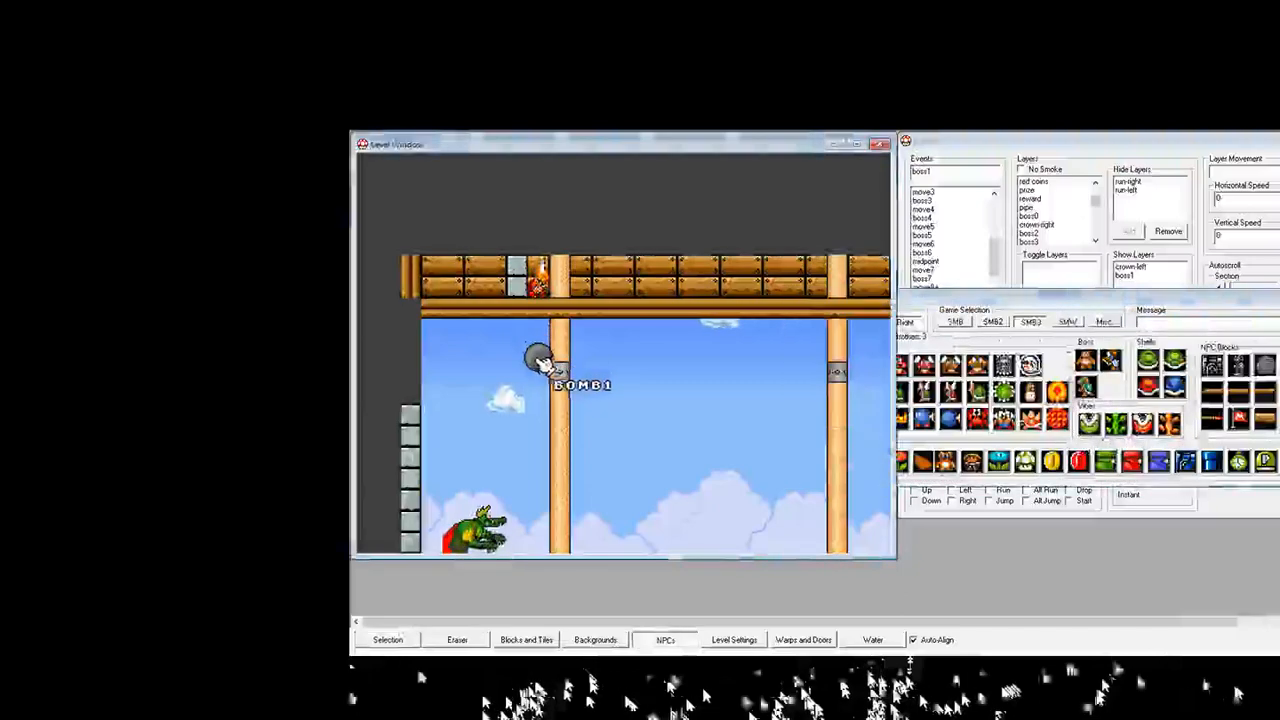
left_click(1250, 346)
left_click_drag(1240, 298, 1048, 219)
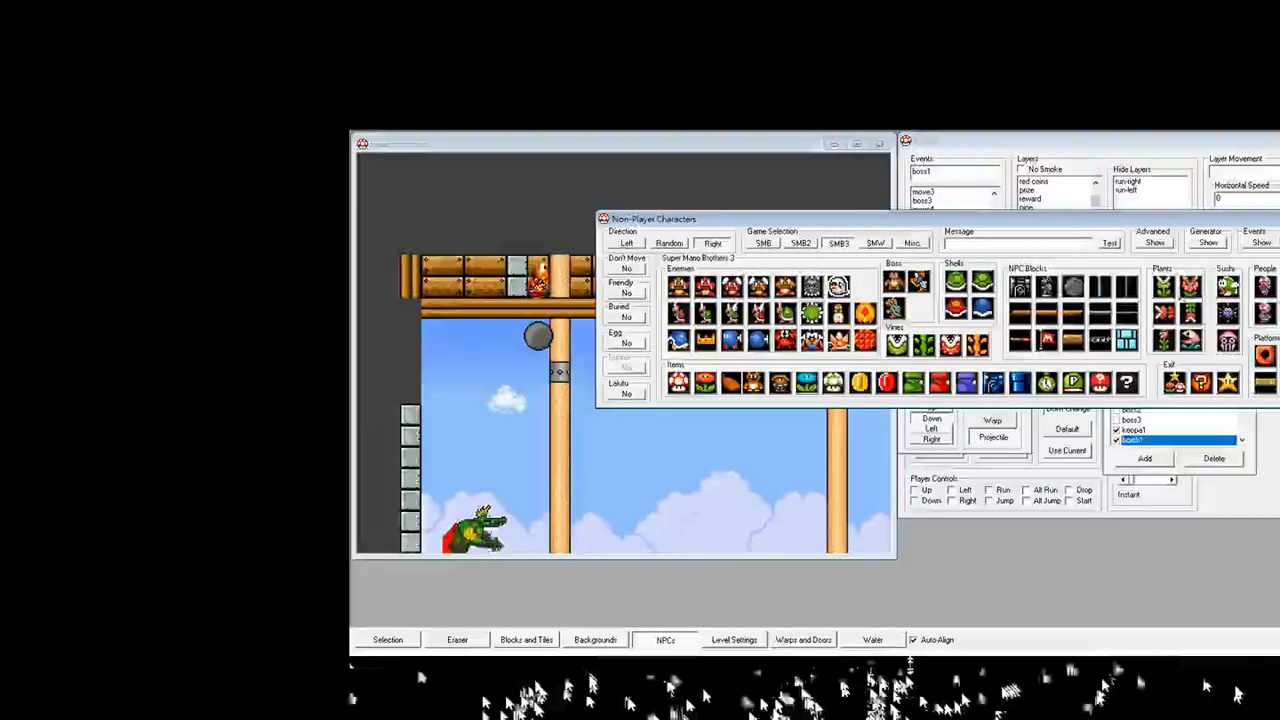
left_click(1208, 243)
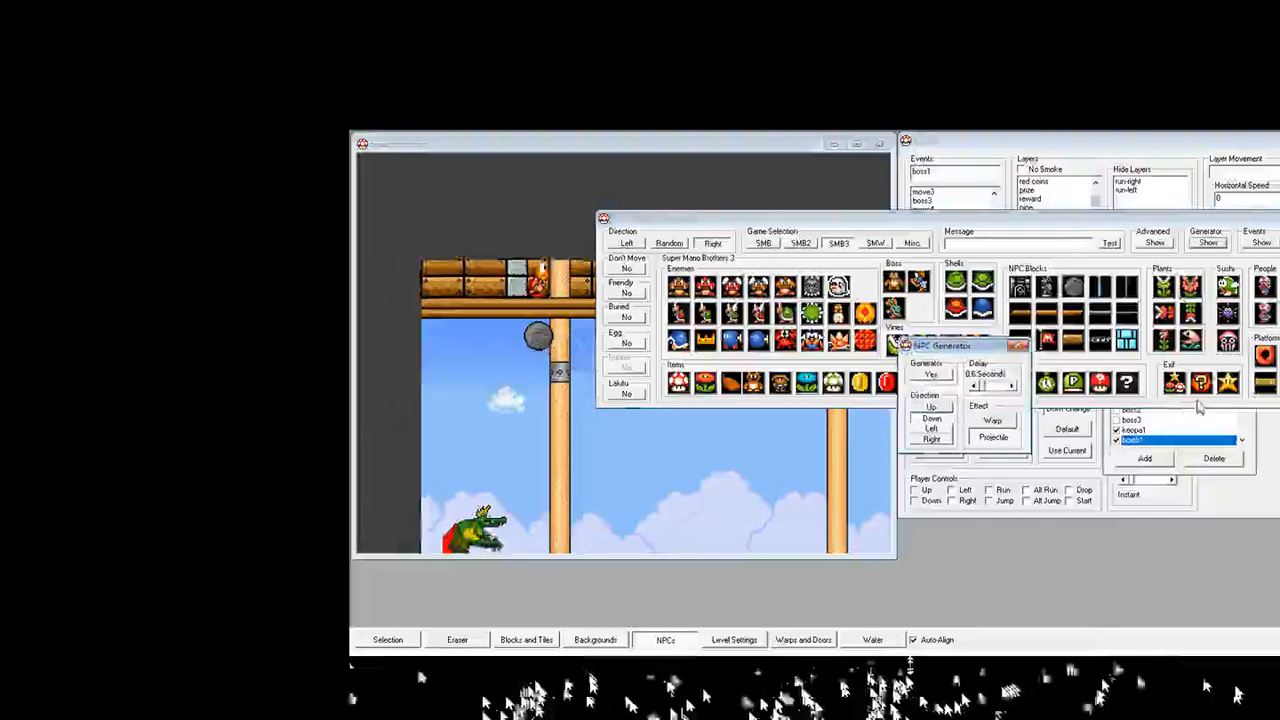
Step: Close the generator settings, return to selection mode and examine the section 4 ship from the upper planks down to the water
left_click(1018, 346)
right_click(659, 434)
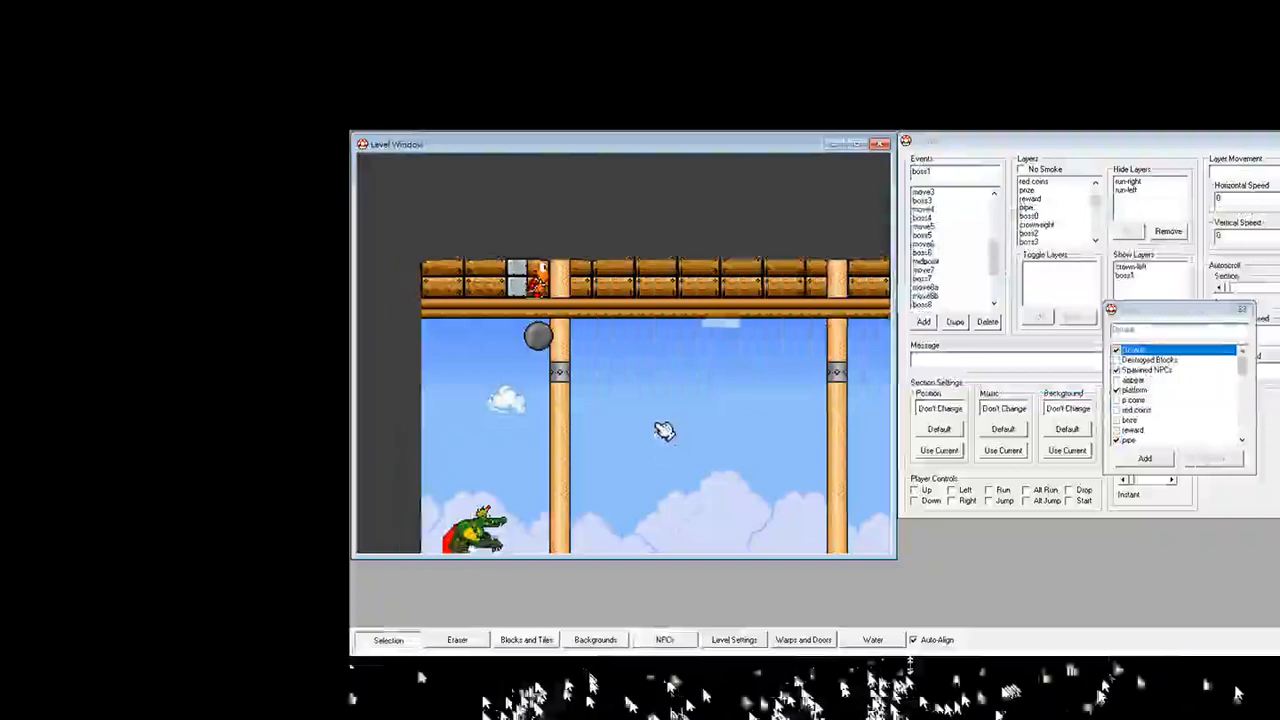
key("Right")
key("Right")
key("Right")
key("Right")
key("Right")
key("Right")
key("Right")
key("Right")
key("Right")
key("Left")
key("Left")
key("Left")
key("Left")
key("Left")
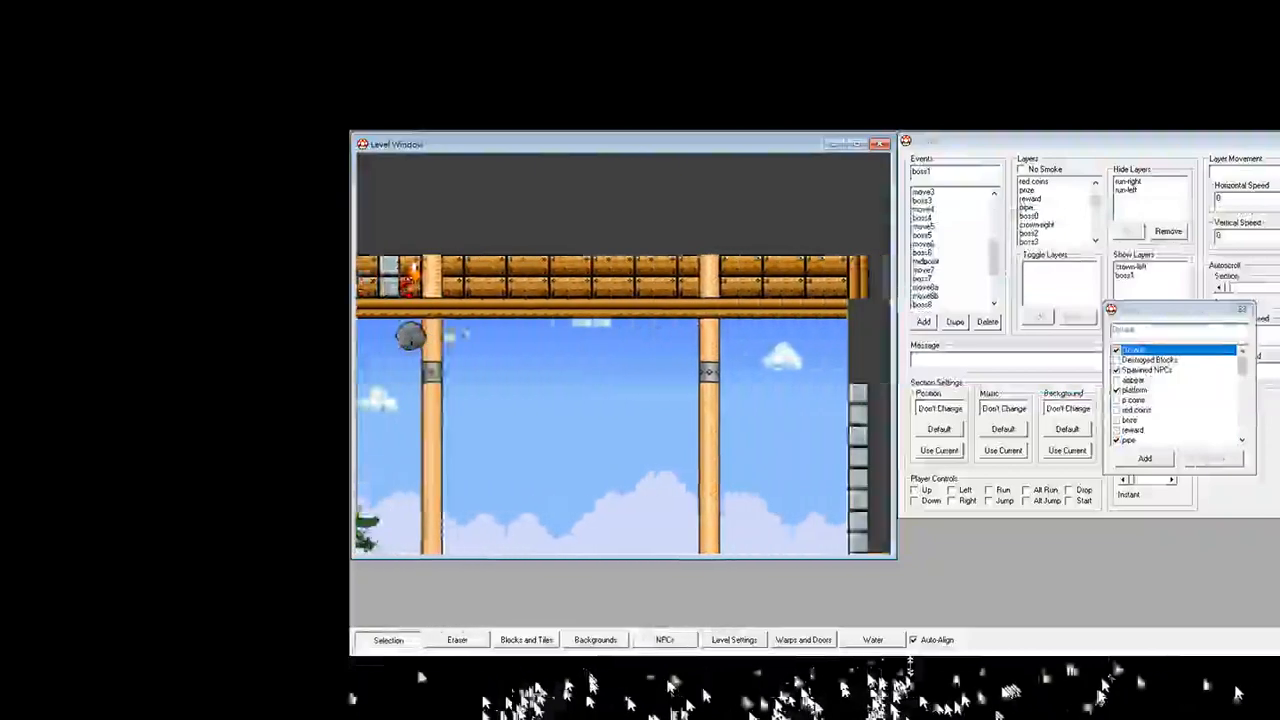
key("Down")
key("Down")
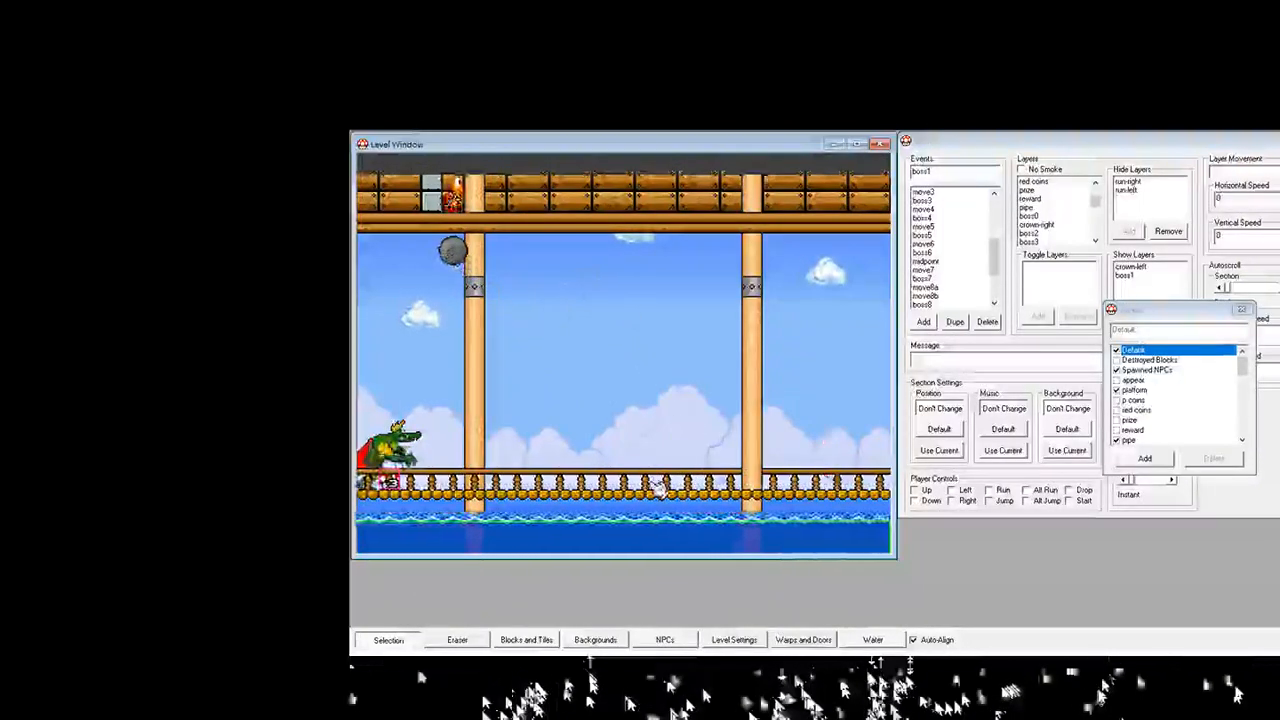
key("Down")
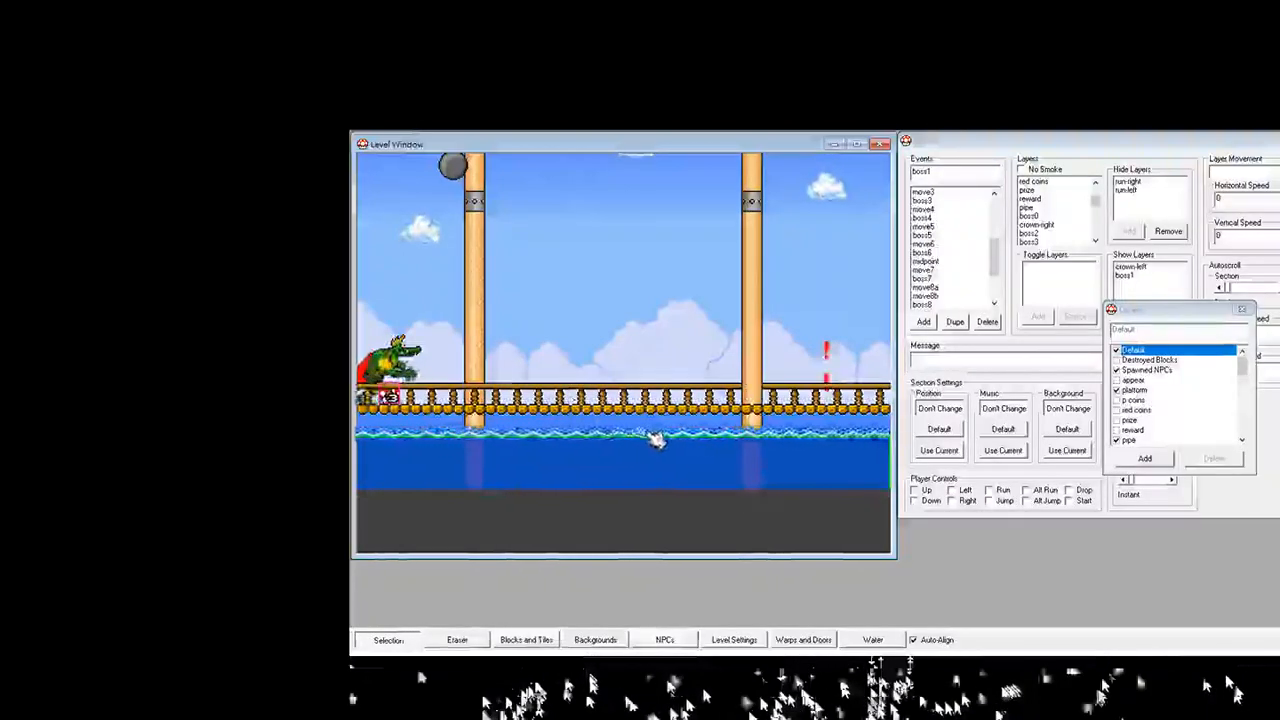
key("Left")
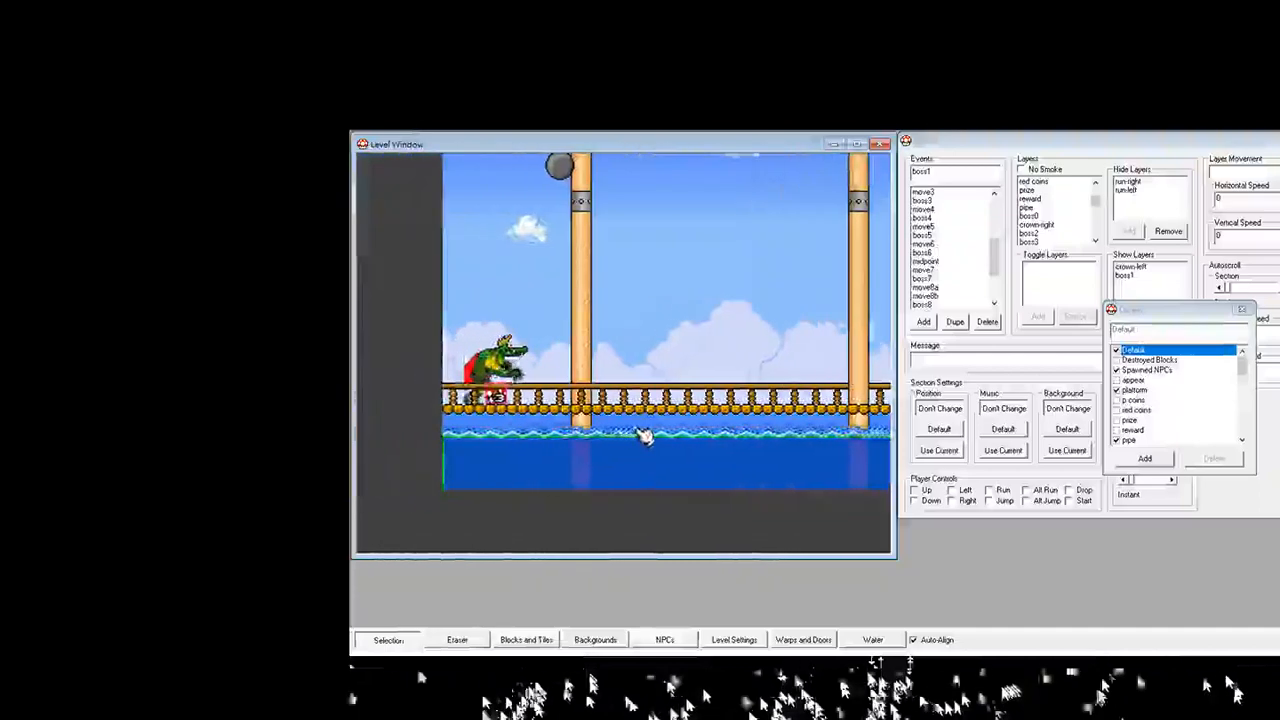
key("Up")
key("Right")
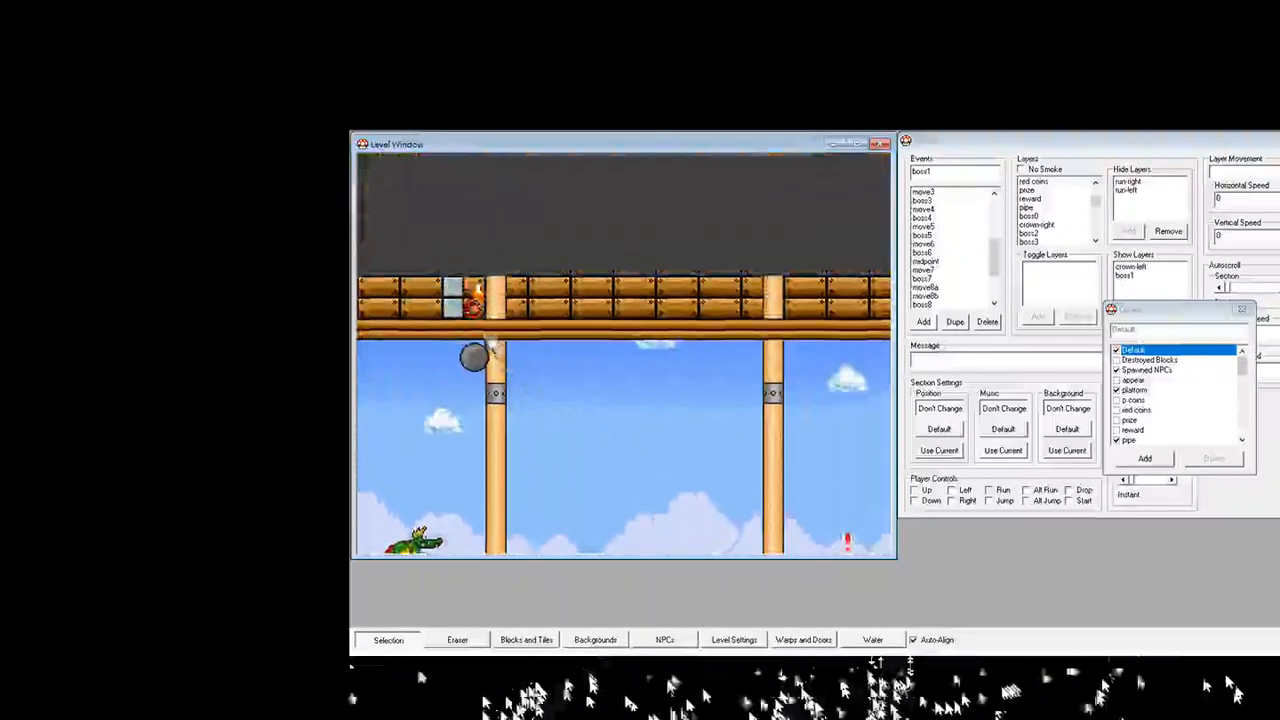
Step: Pick up the koopa1 koopa beside the left mast, check its layer attachment, put it back and return to selection mode
left_click(479, 312)
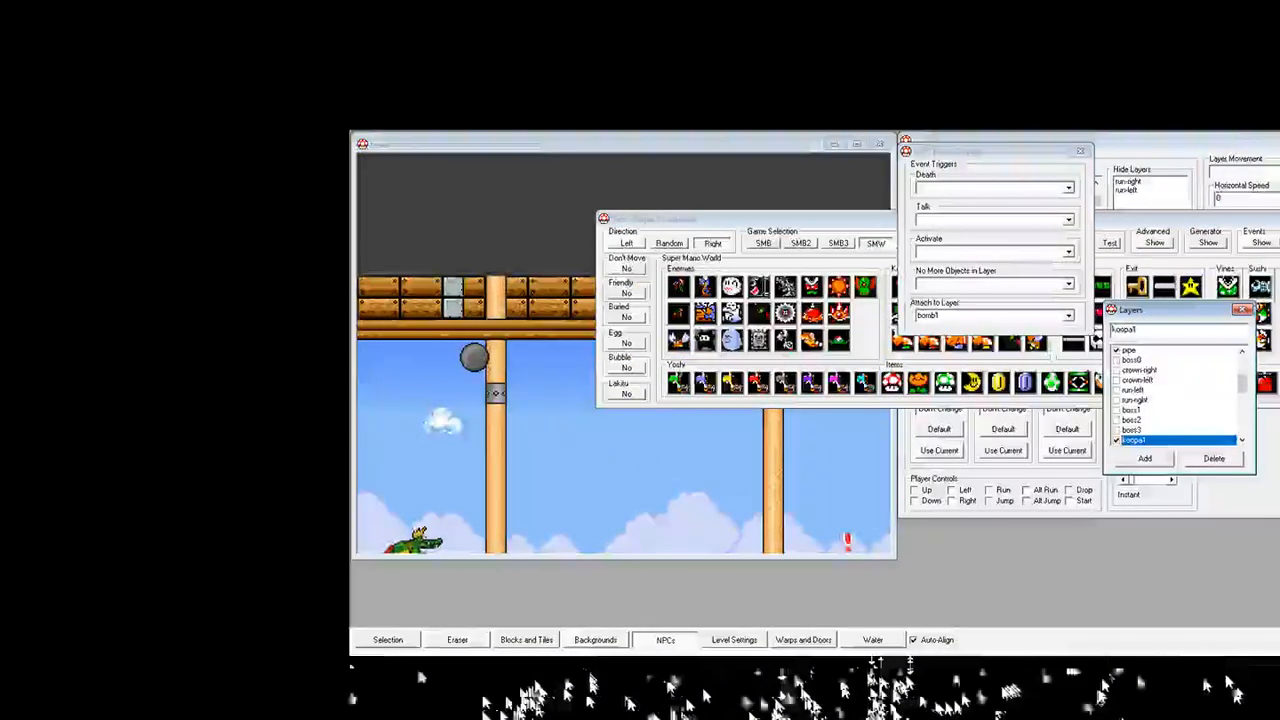
left_click(479, 331)
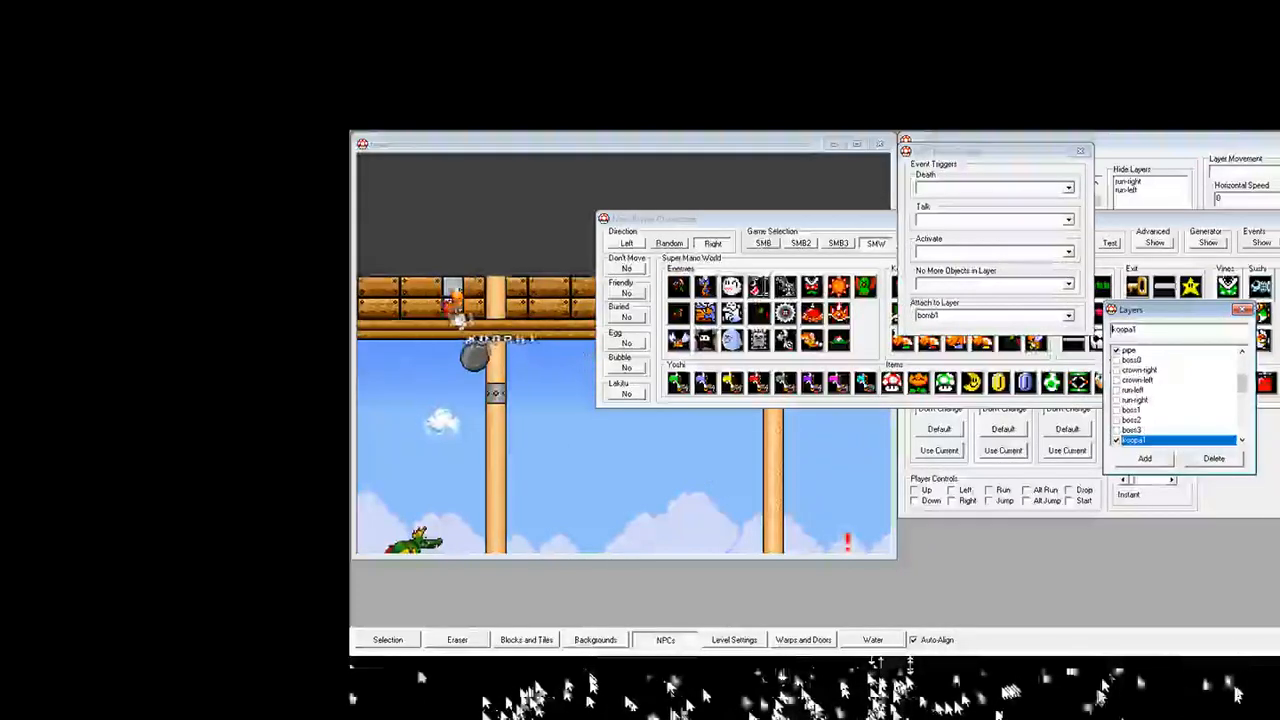
left_click(489, 317)
left_click(491, 319)
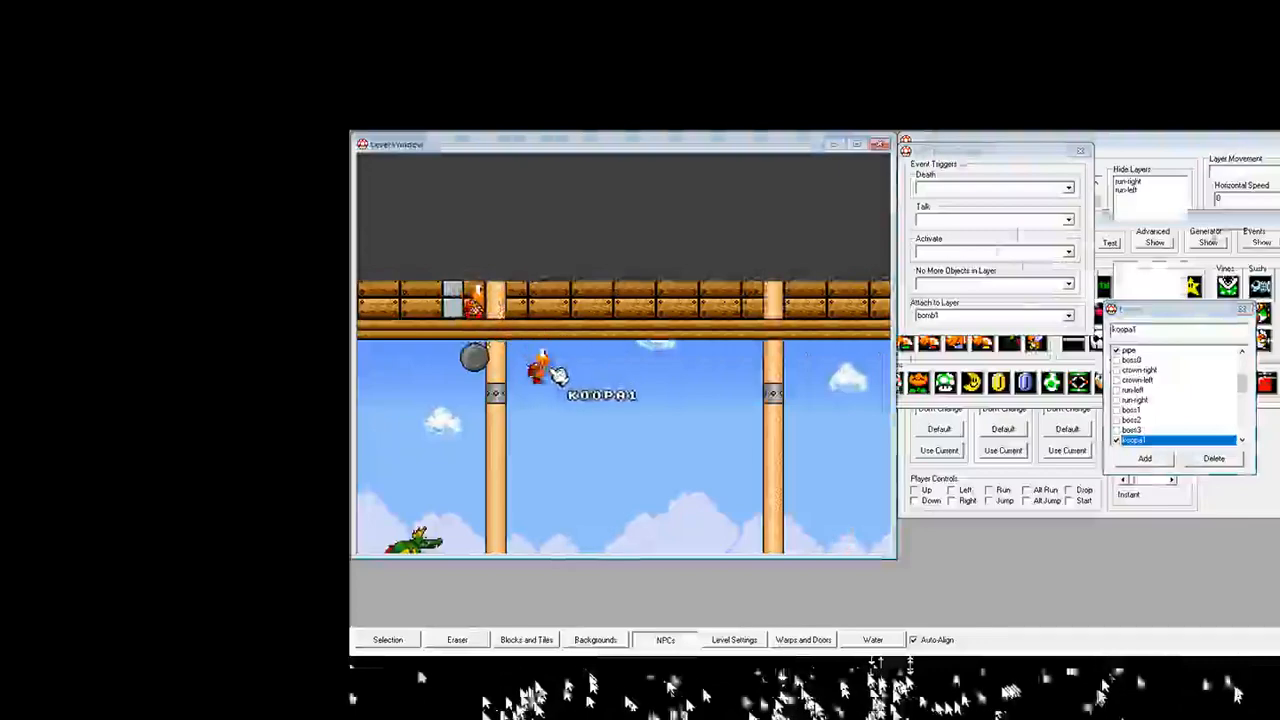
right_click(556, 373)
Step: Hide the koopa1, bomb1, boss4 and boss plate layers in section 4
scroll(1176, 396, "down", 4)
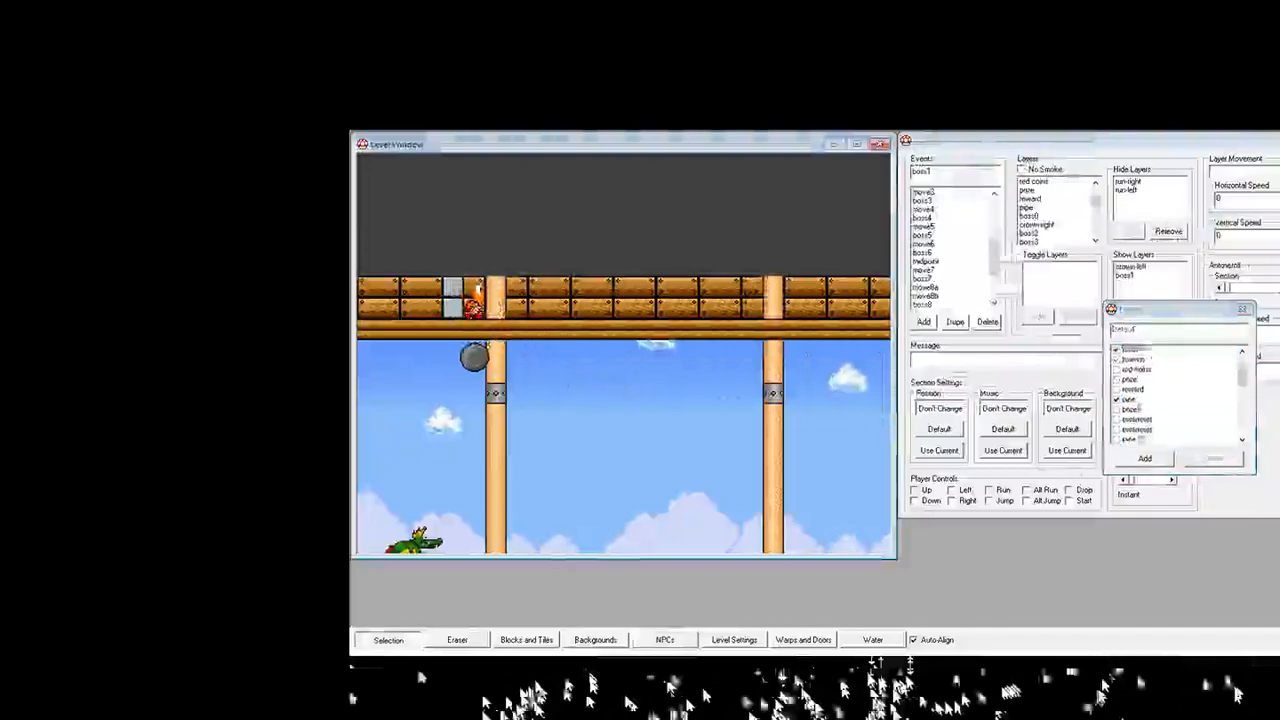
left_click(1117, 410)
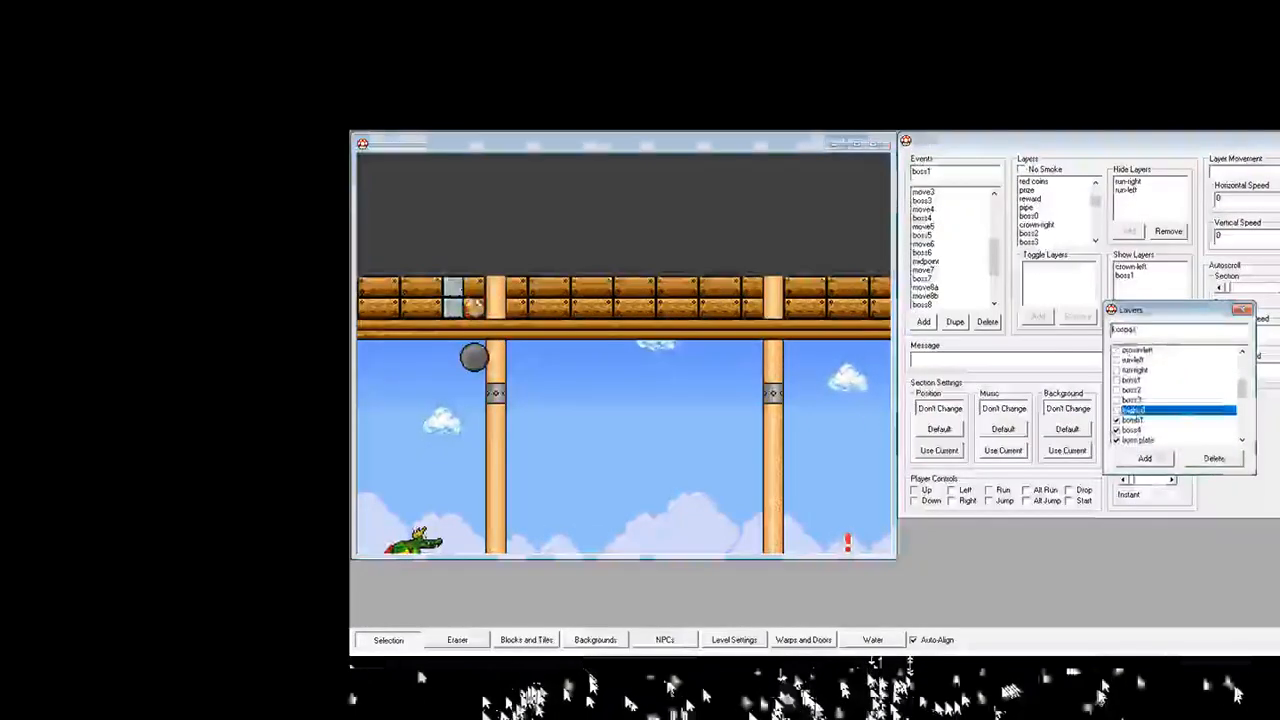
left_click(1117, 420)
left_click(1117, 430)
left_click(1117, 440)
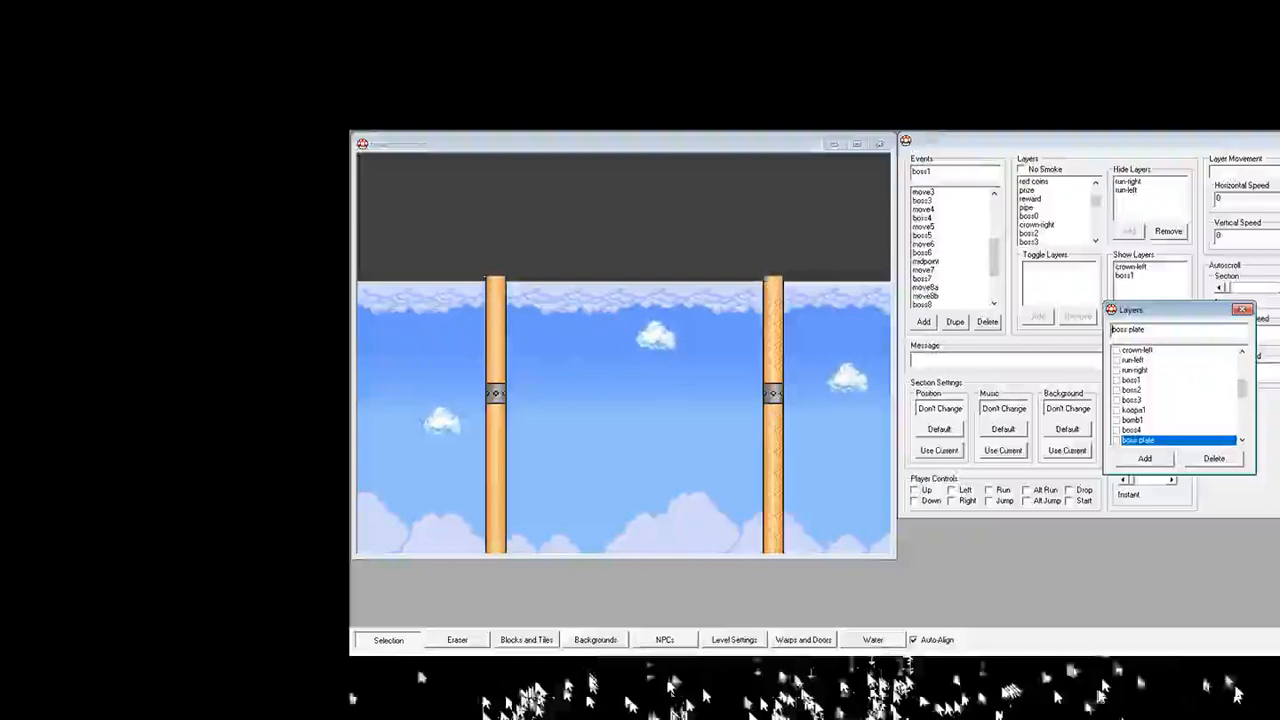
Step: Examine the cleared section 4 deck and inspect the move4 event's hidden and shown layers
key("Down")
key("Left")
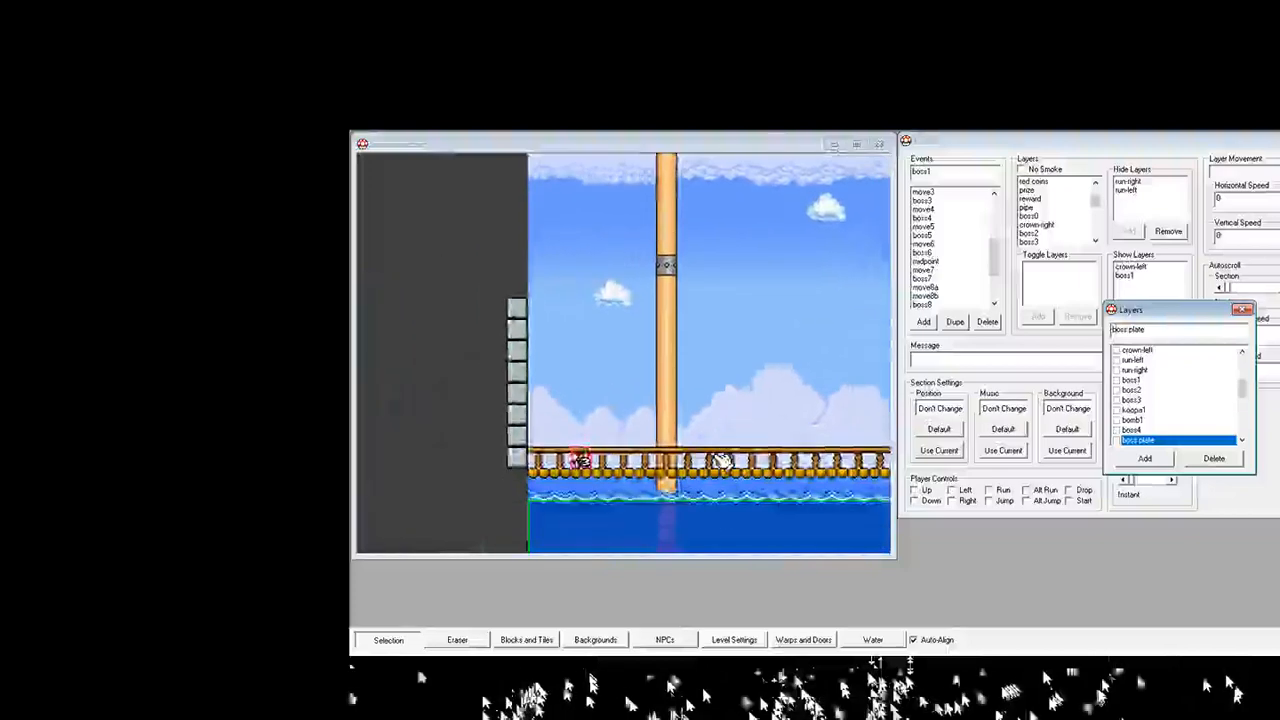
key("Right")
key("Up")
key("Left")
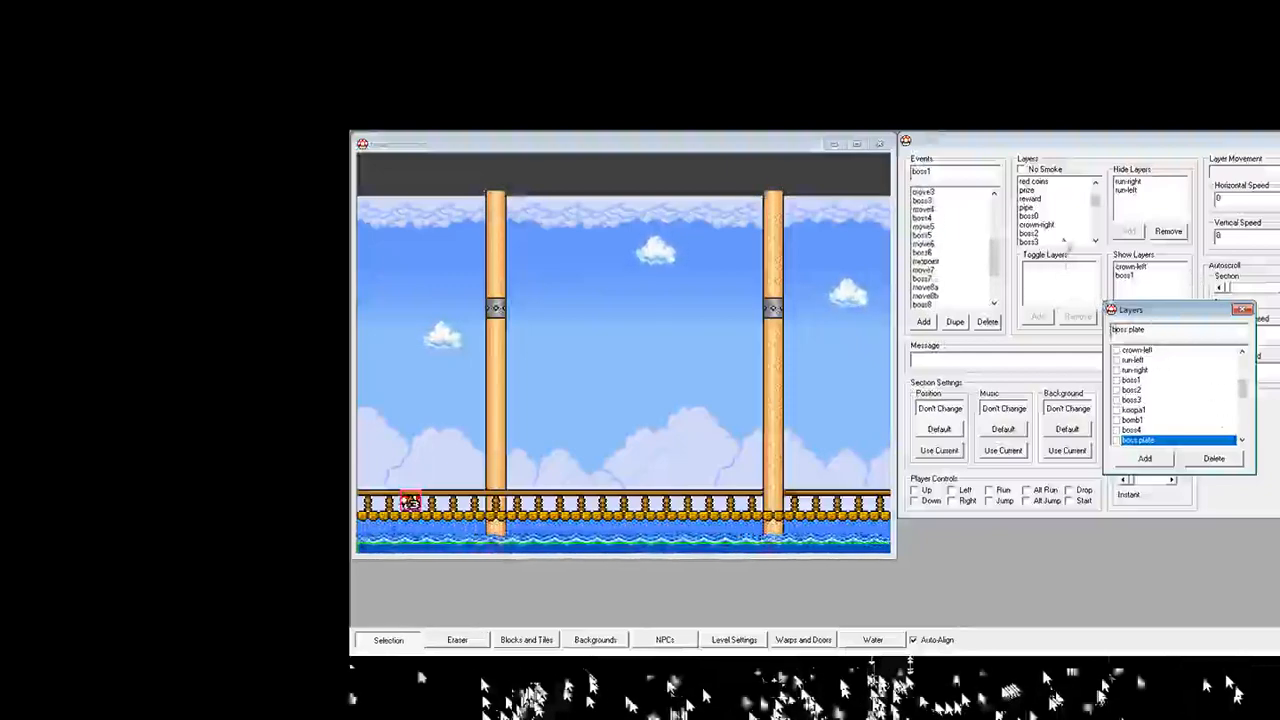
left_click(925, 209)
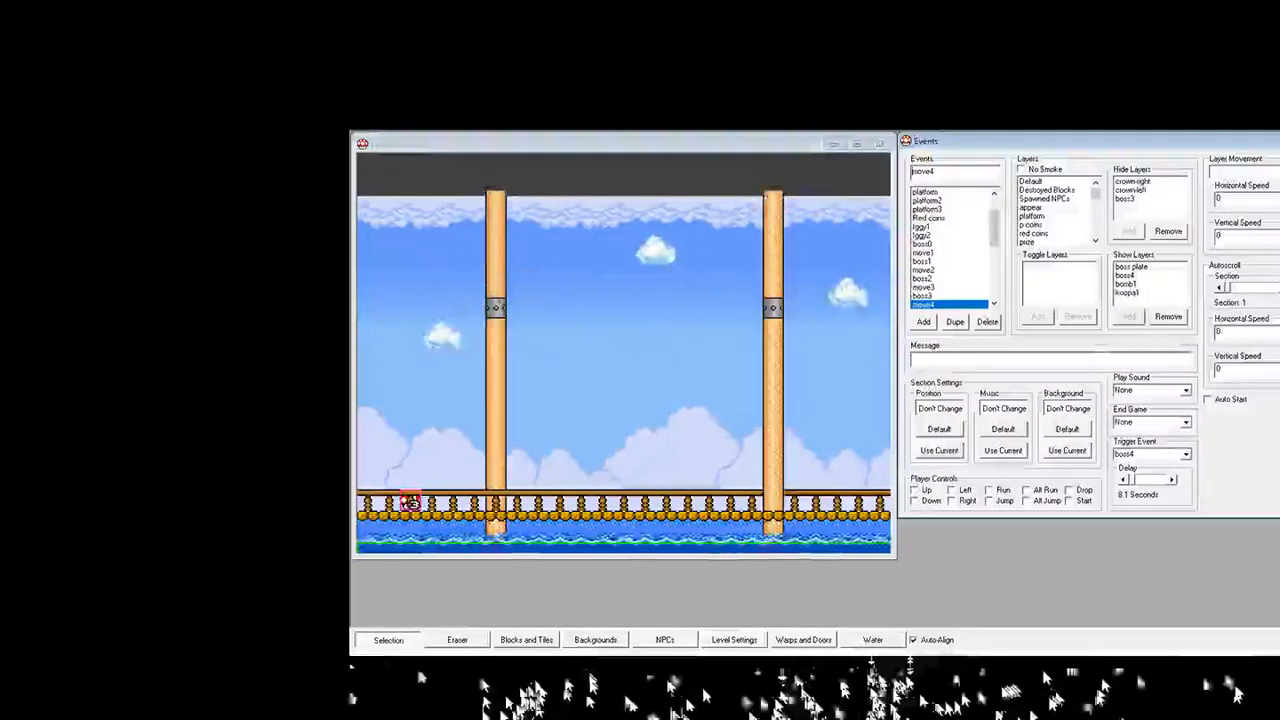
left_click(734, 640)
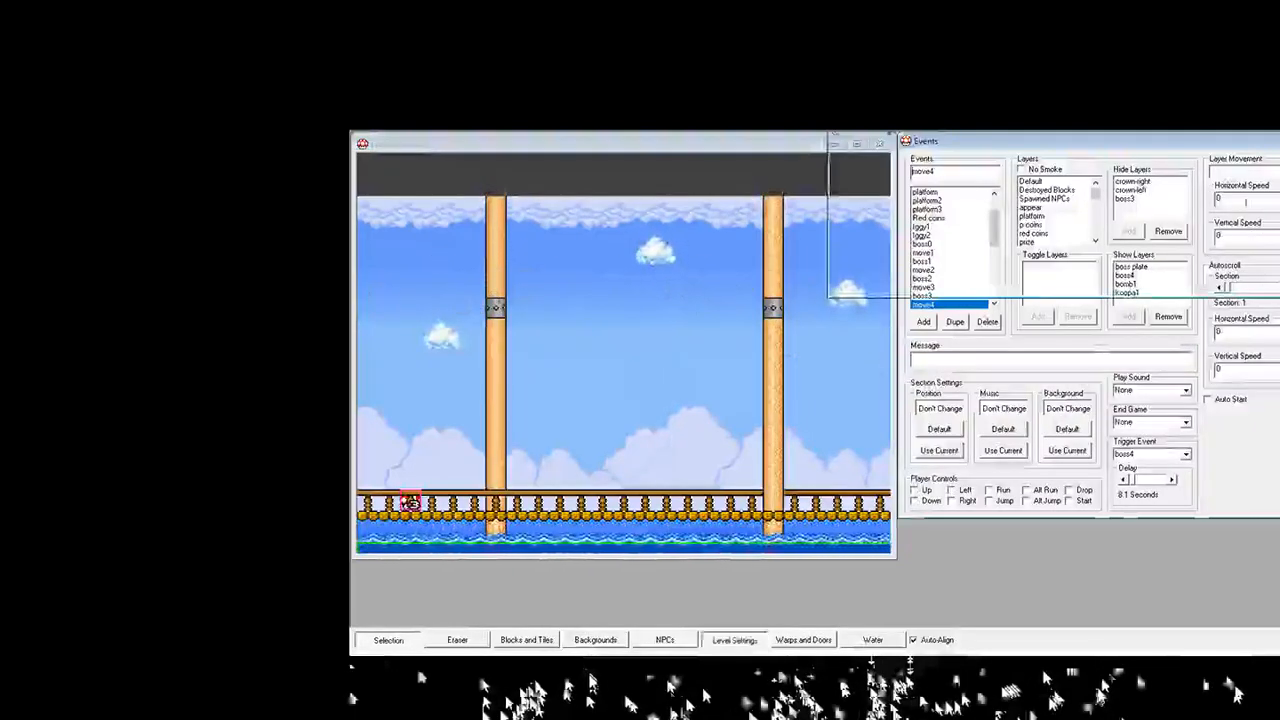
right_click(606, 284)
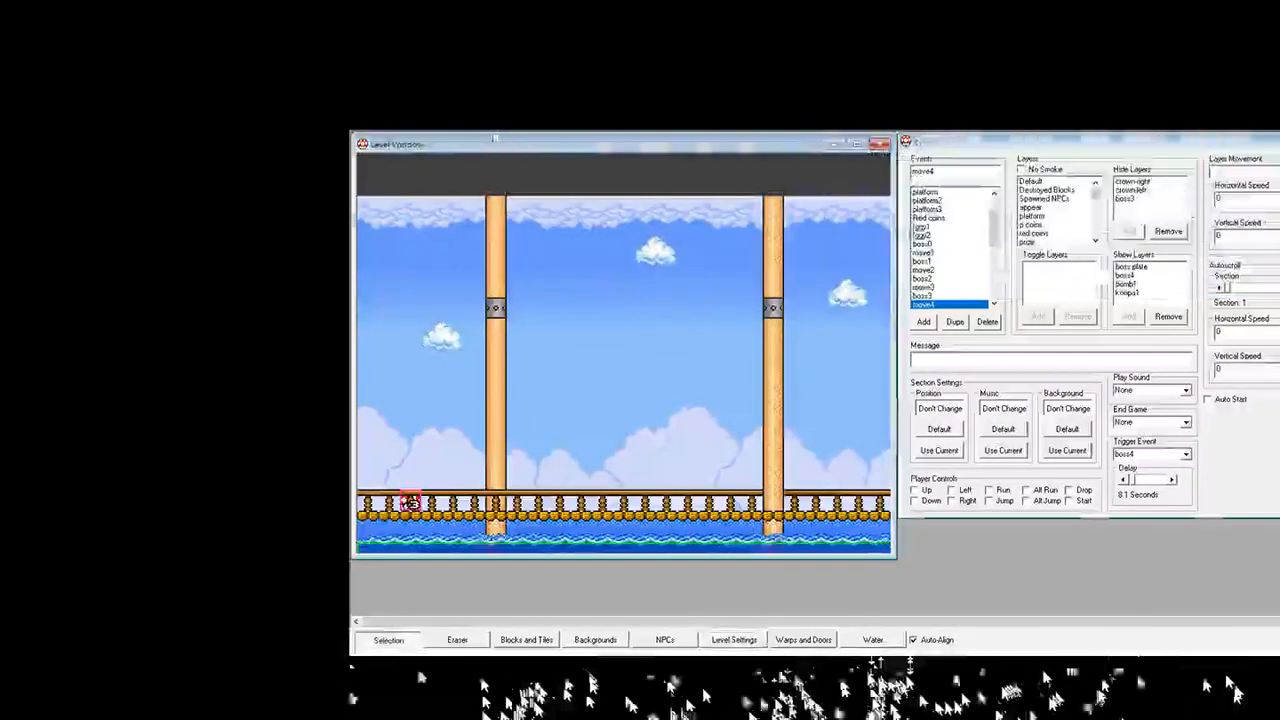
Step: Preview the bomb2 and boss5 layers in section 4 and hide both again
left_click(501, 146)
scroll(1175, 395, "down", 4)
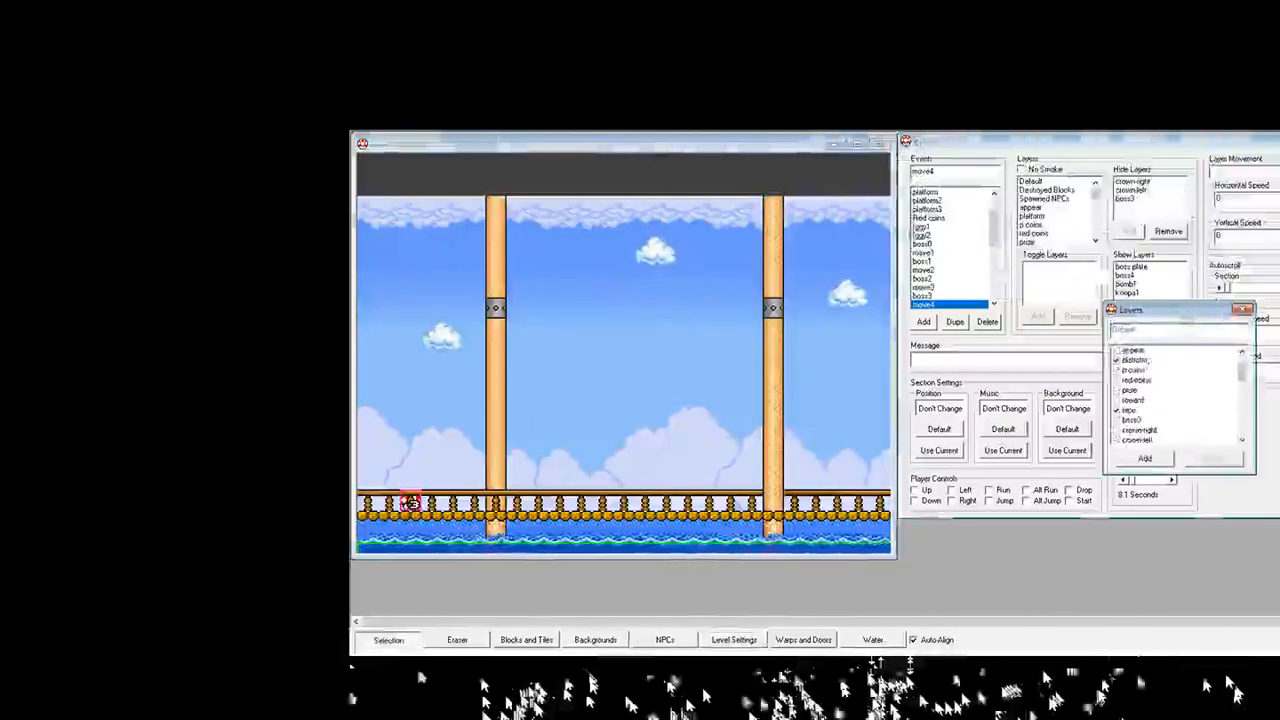
scroll(1175, 395, "down", 3)
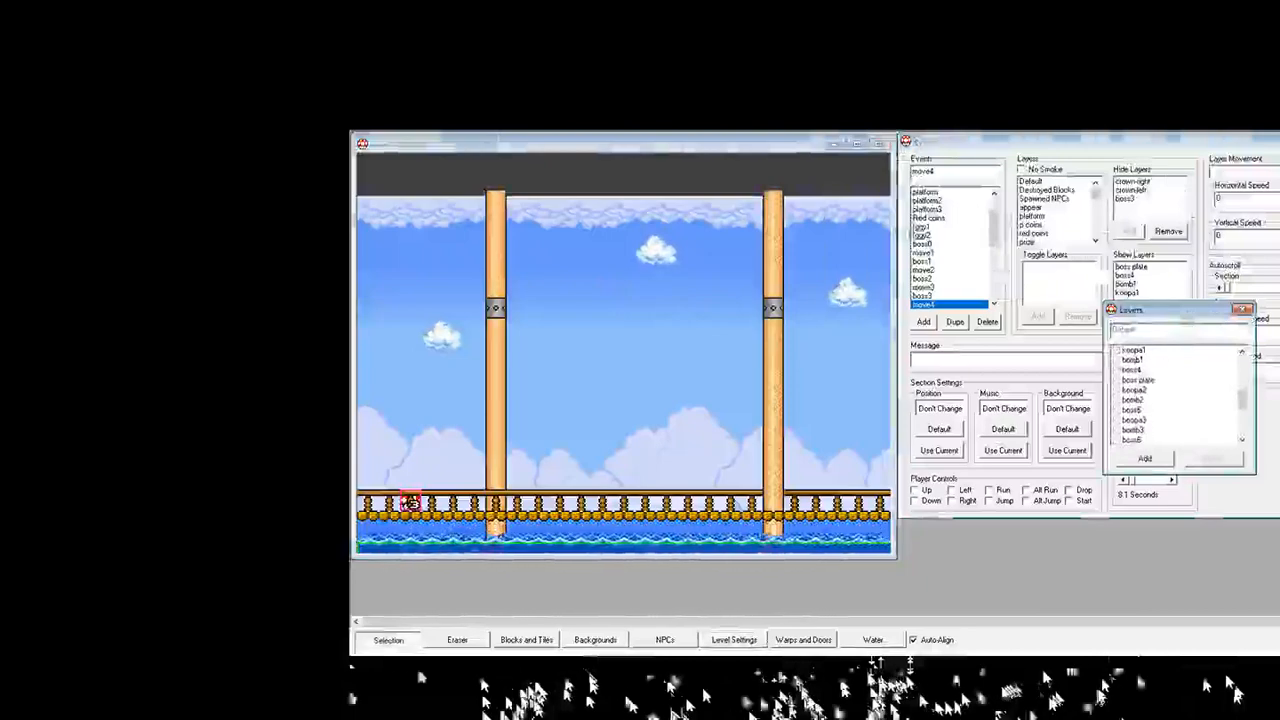
left_click(1117, 400)
left_click(1117, 410)
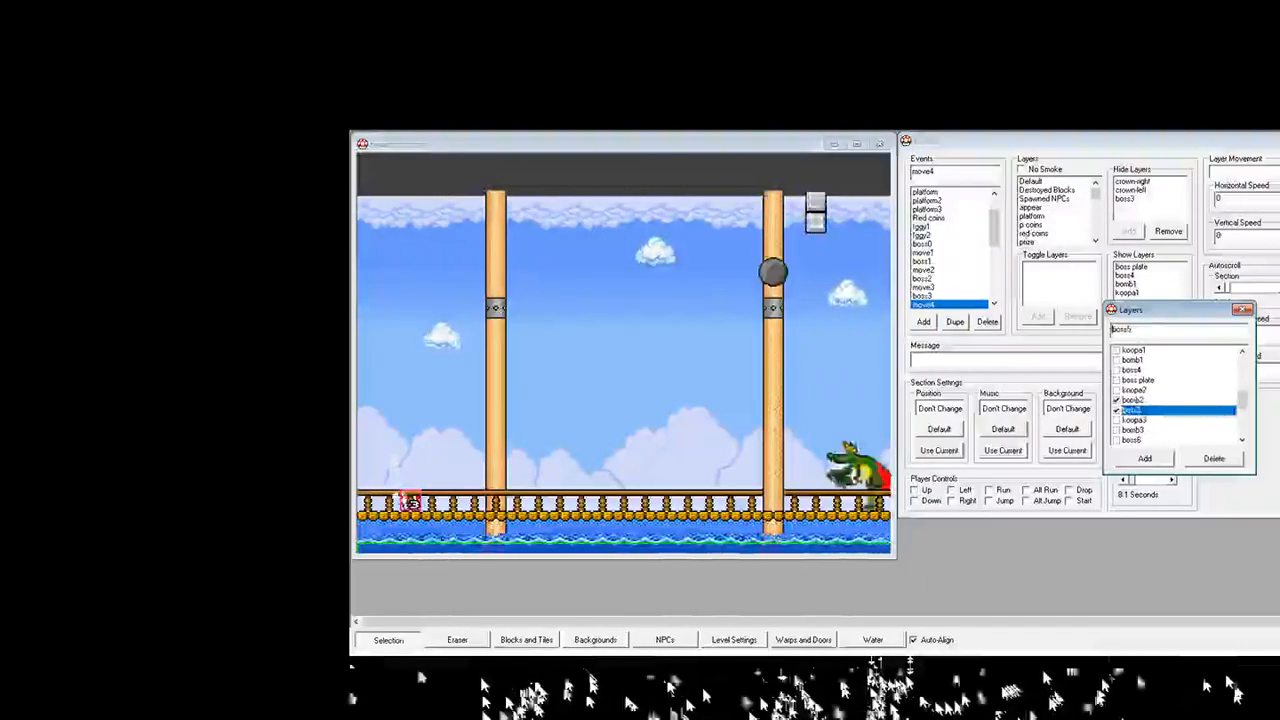
left_click(1117, 410)
left_click(1117, 400)
Step: Preview the koopa2 and koopa3 layers one at a time, hiding each again, and check the midpoint layer
left_click(1117, 390)
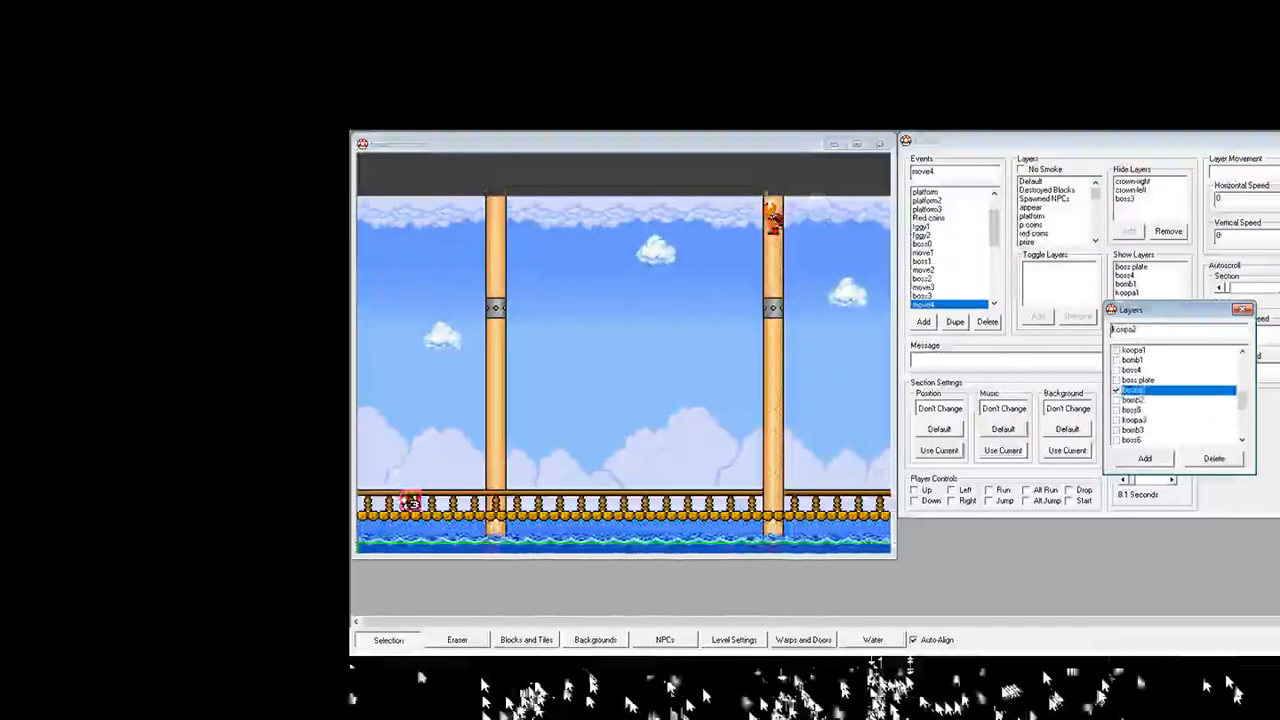
left_click(1117, 390)
left_click(1117, 420)
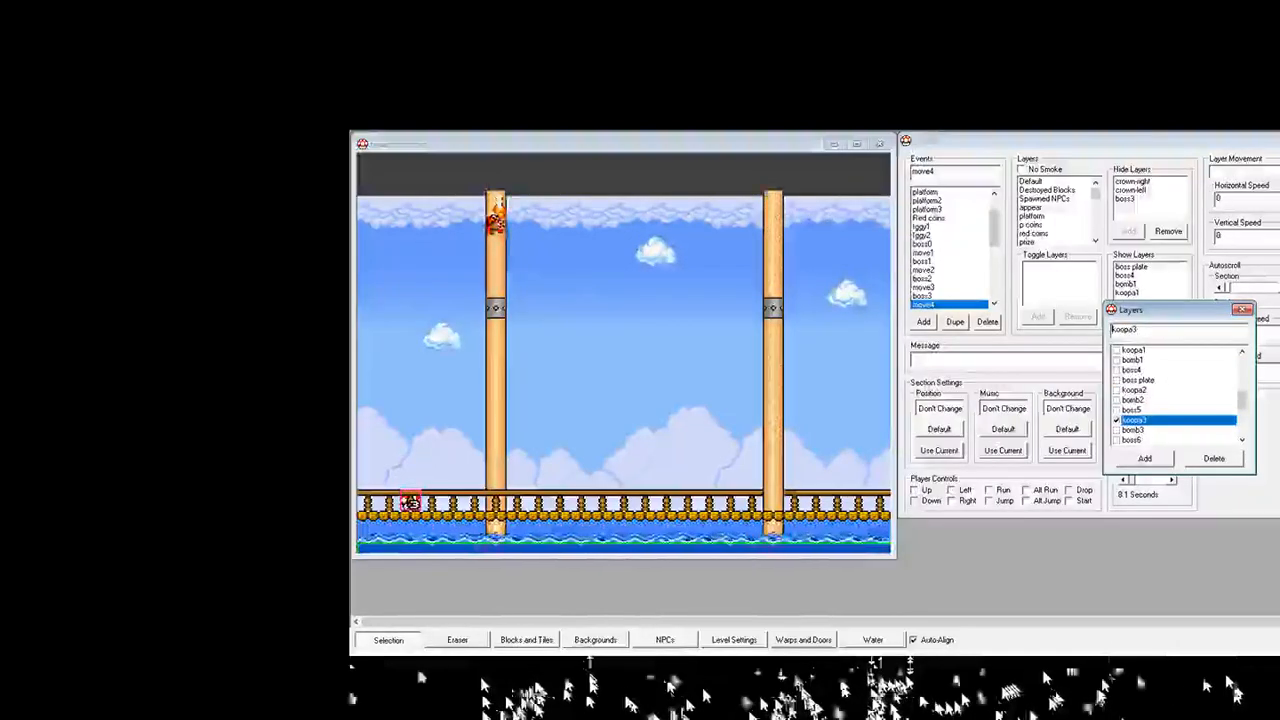
left_click(1117, 420)
scroll(1175, 395, "down", 1)
left_click(1117, 420)
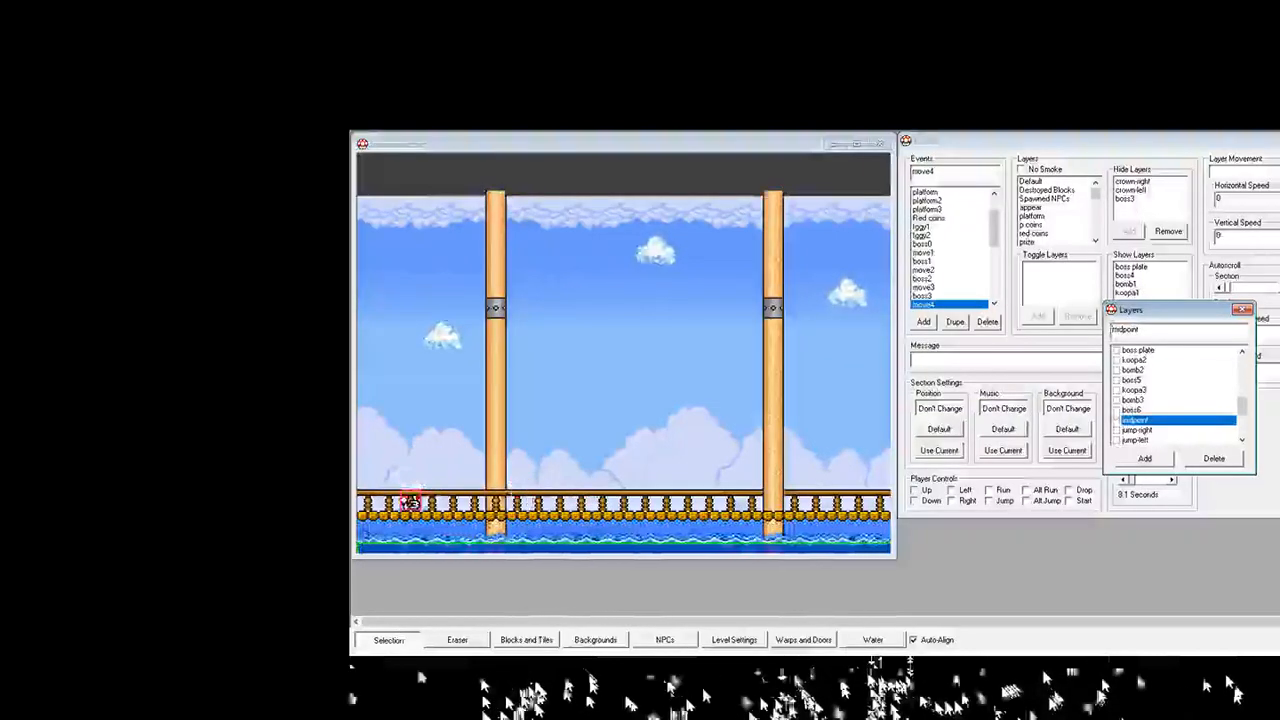
Step: Inspect the settings of the midpoint event and the move7 event
scroll(1150, 328, "down", 2)
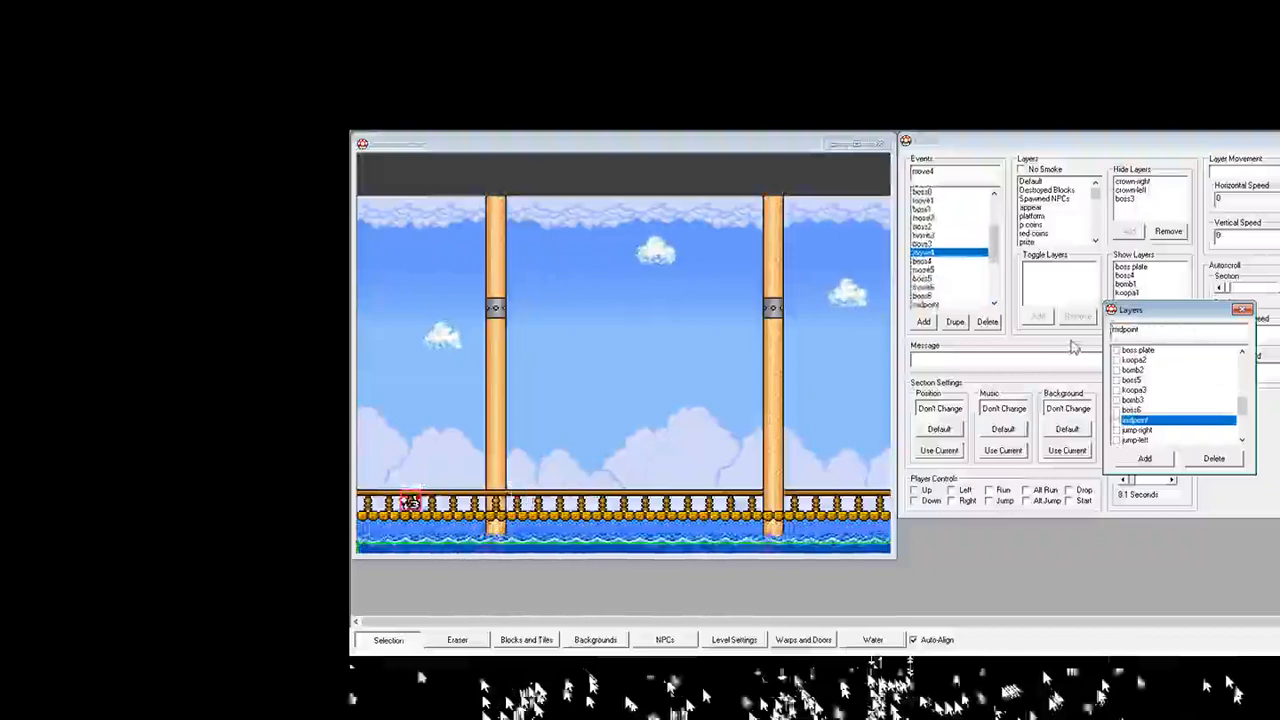
left_click(926, 305)
scroll(940, 290, "down", 1)
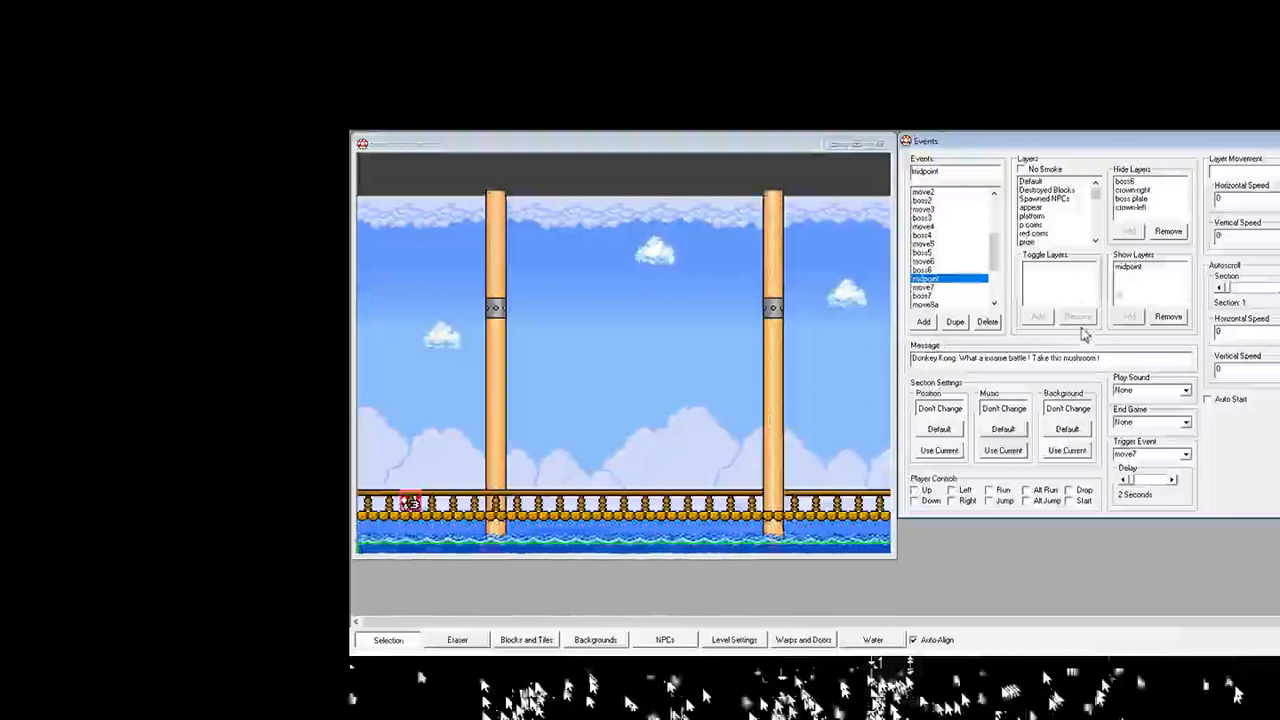
left_click(926, 288)
Step: Show the jump-left and jump-right layers and examine the bosses on their wooden platforms at both ends
left_click(500, 154)
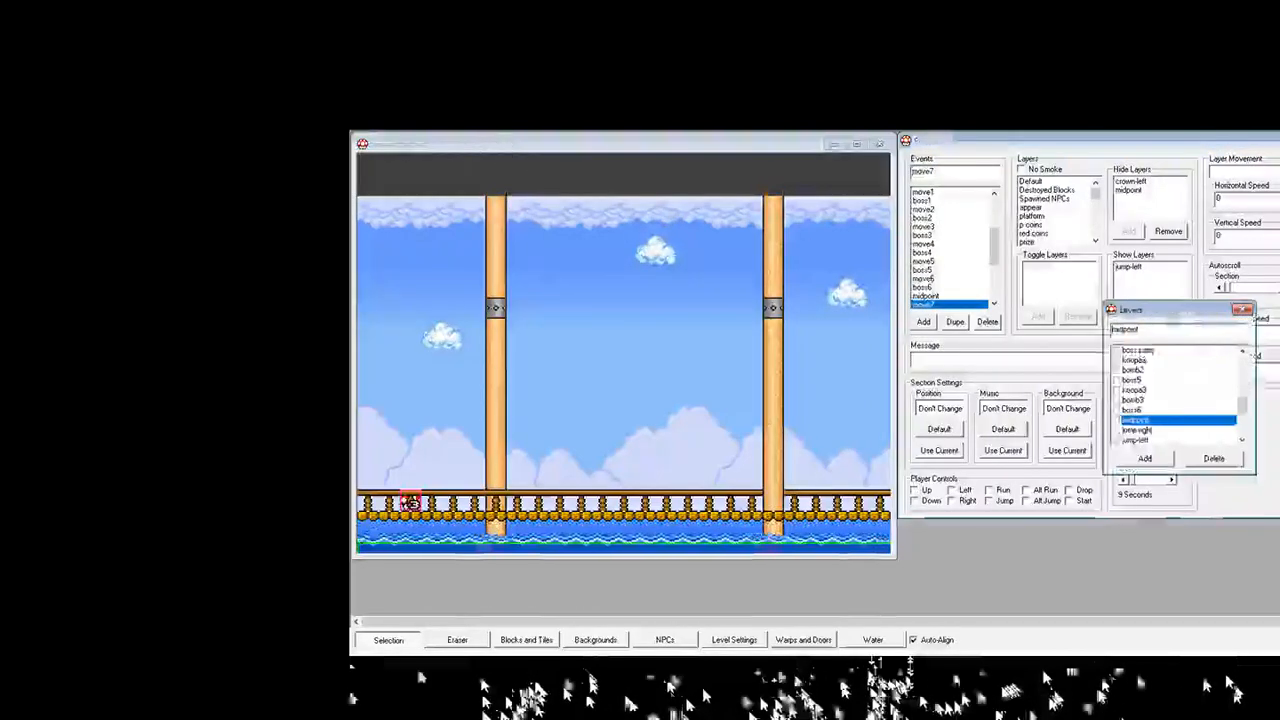
scroll(1178, 395, "down", 2)
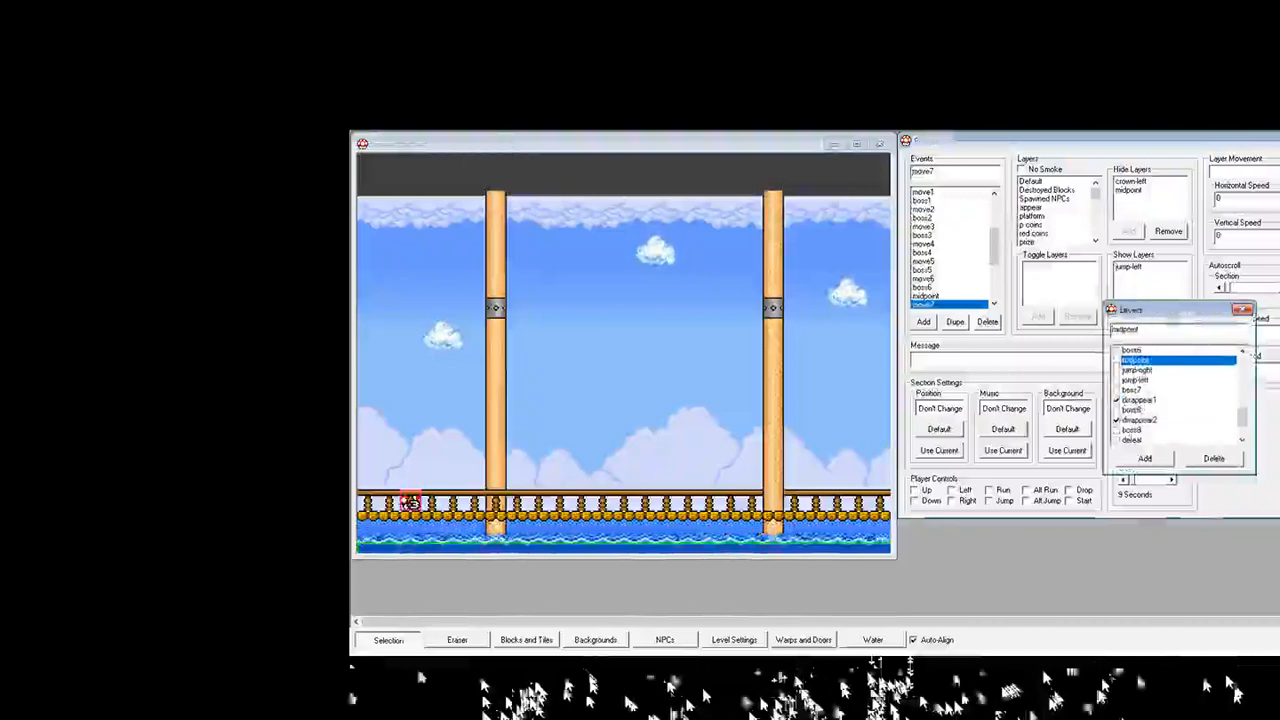
left_click(1117, 390)
left_click(1117, 390)
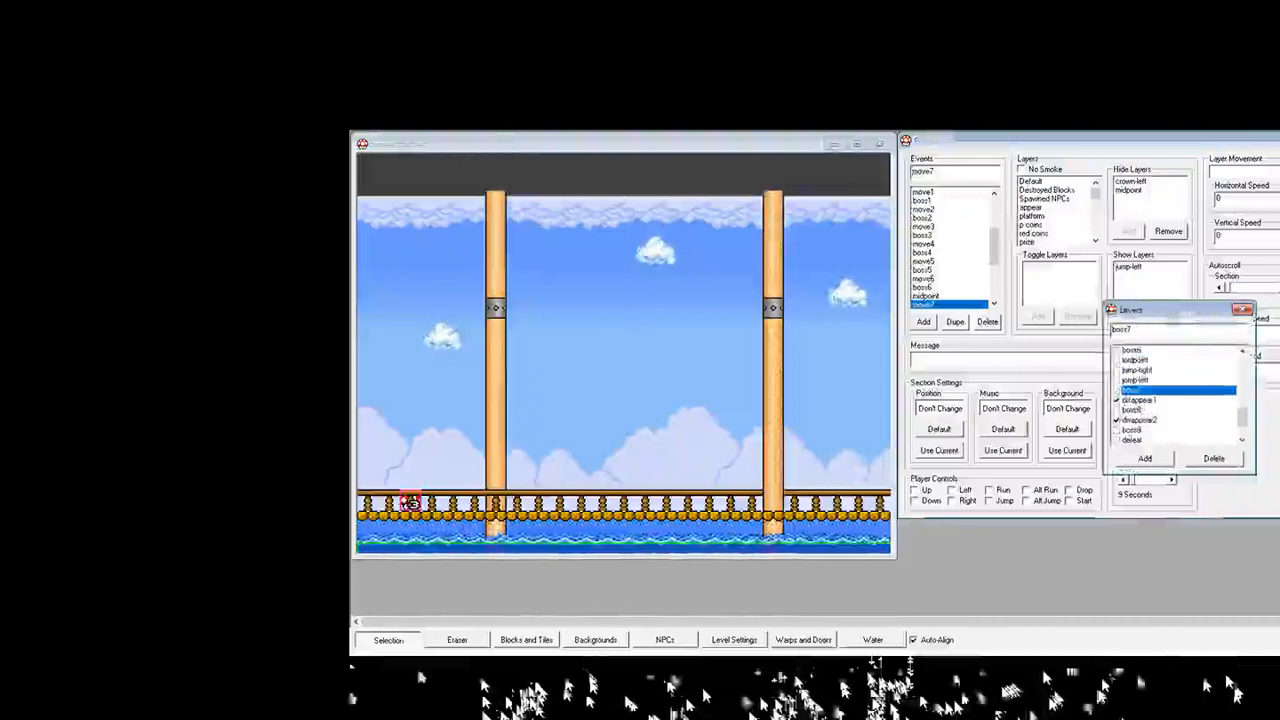
left_click(1117, 380)
left_click(1117, 370)
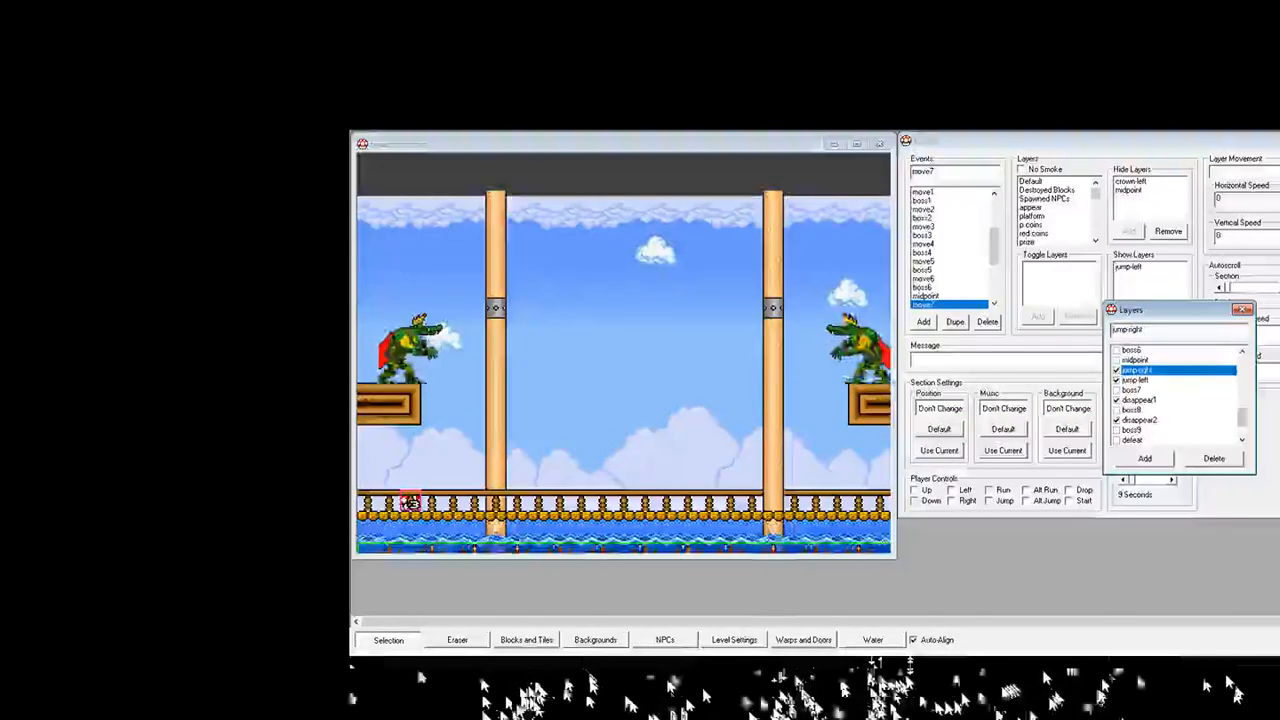
key("Right")
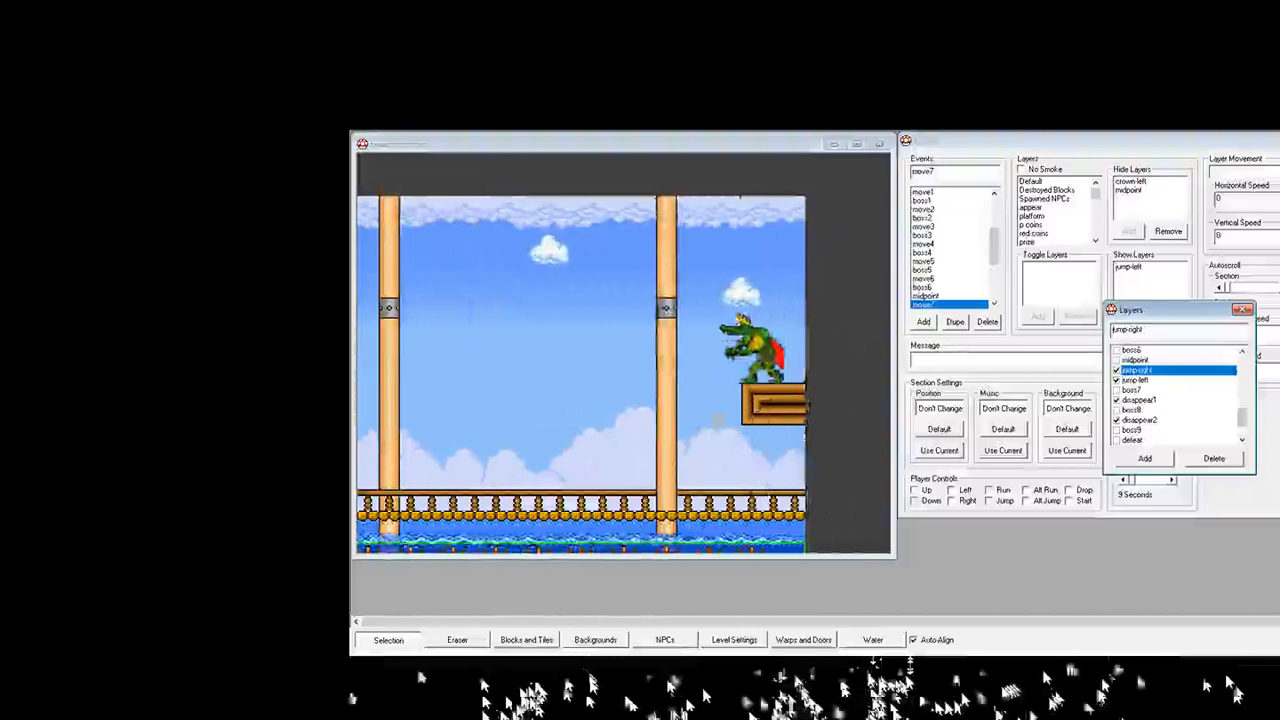
Step: Hide the jump-right and jump-left layers, previewing the boss7 layer and hiding it again
left_click(1117, 370)
left_click(1117, 390)
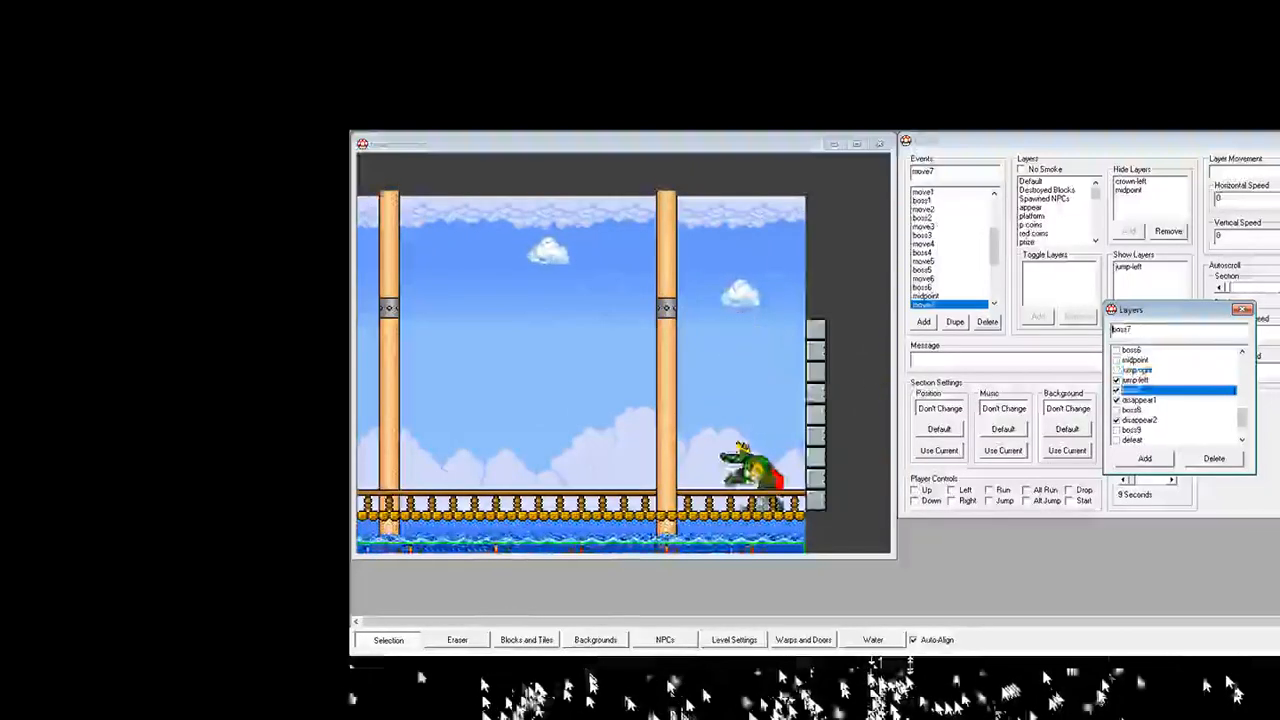
left_click(1117, 380)
left_click(1117, 390)
key("Left")
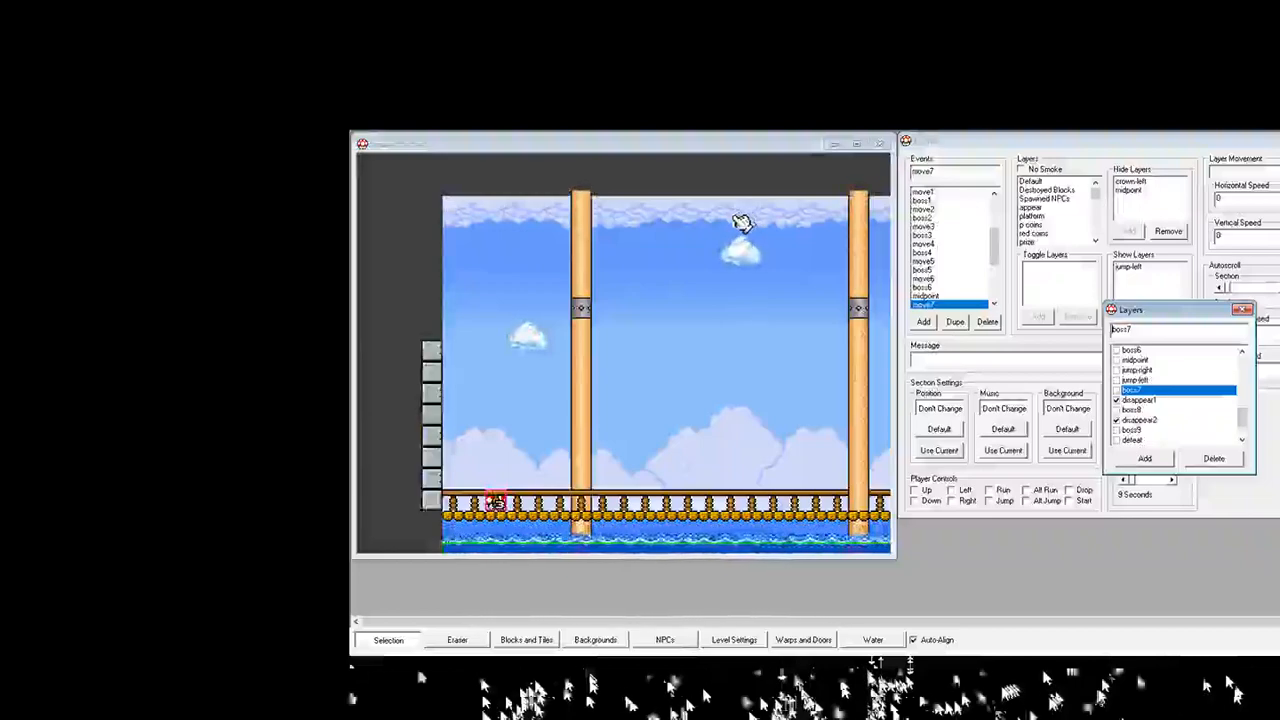
Step: Look over the block and NPC palettes, moving the NPC window off the level view before returning to selection mode
left_click(526, 639)
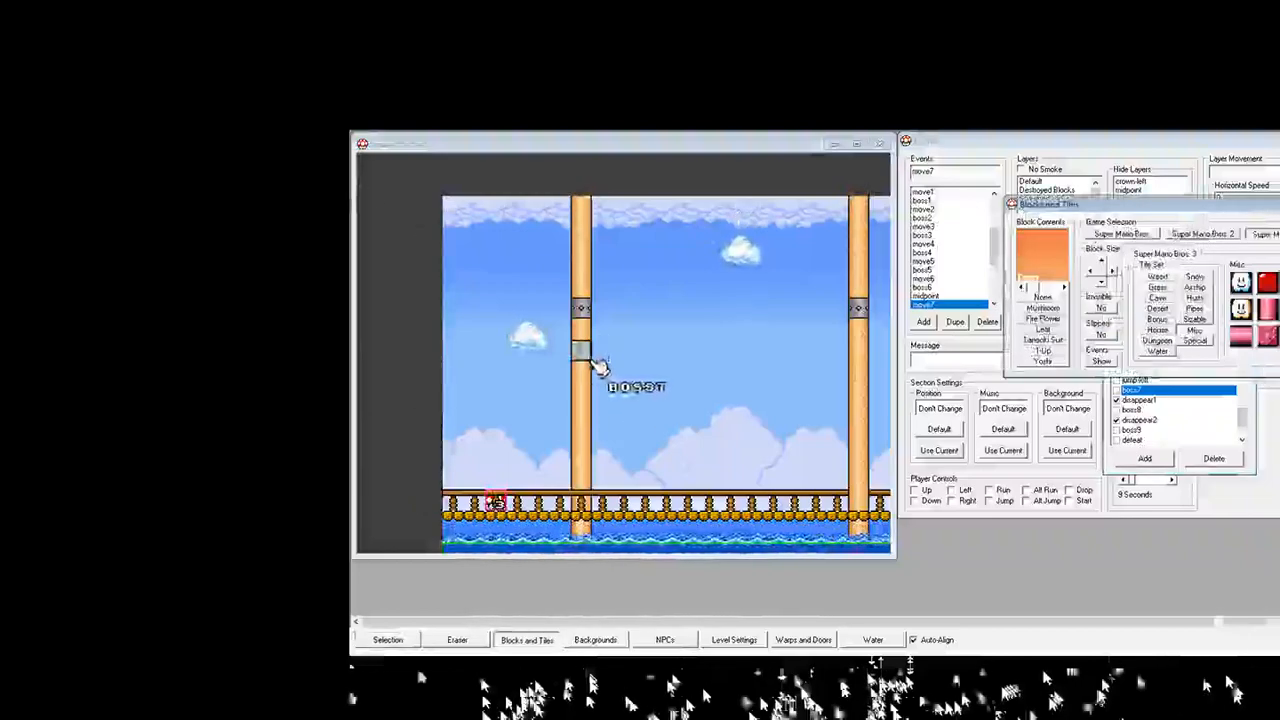
left_click(665, 639)
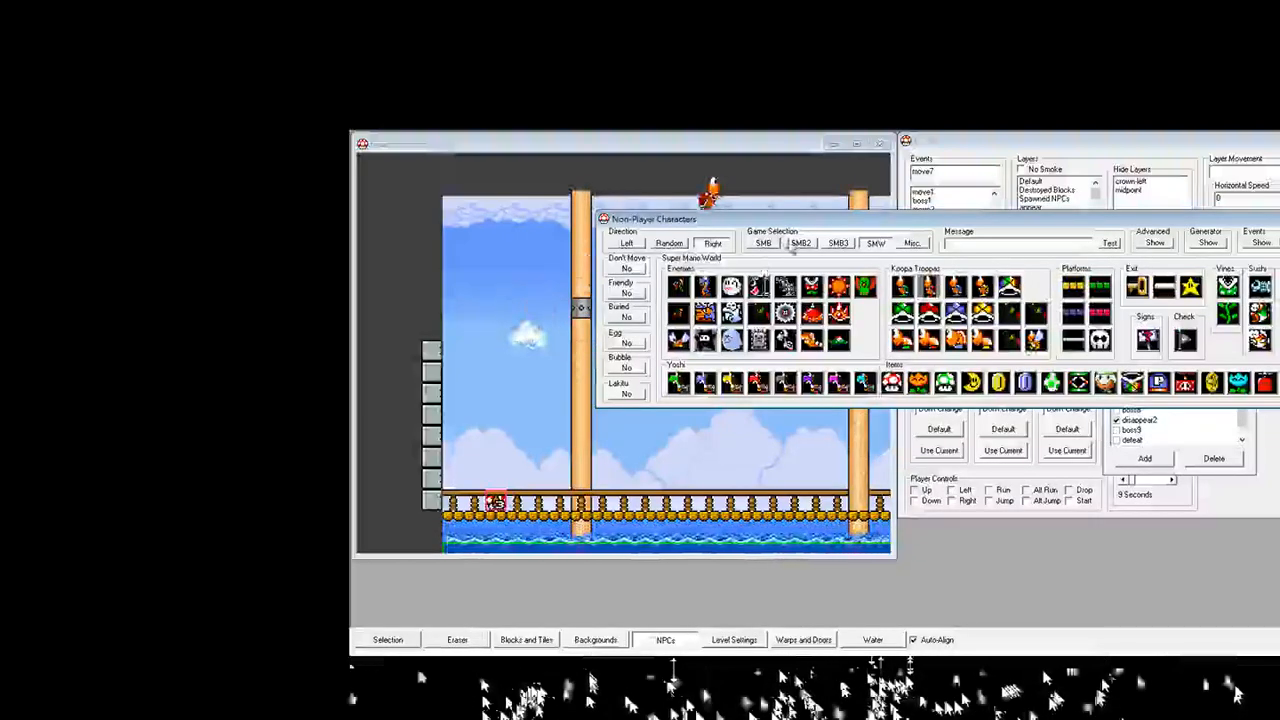
left_click_drag(785, 219, 887, 354)
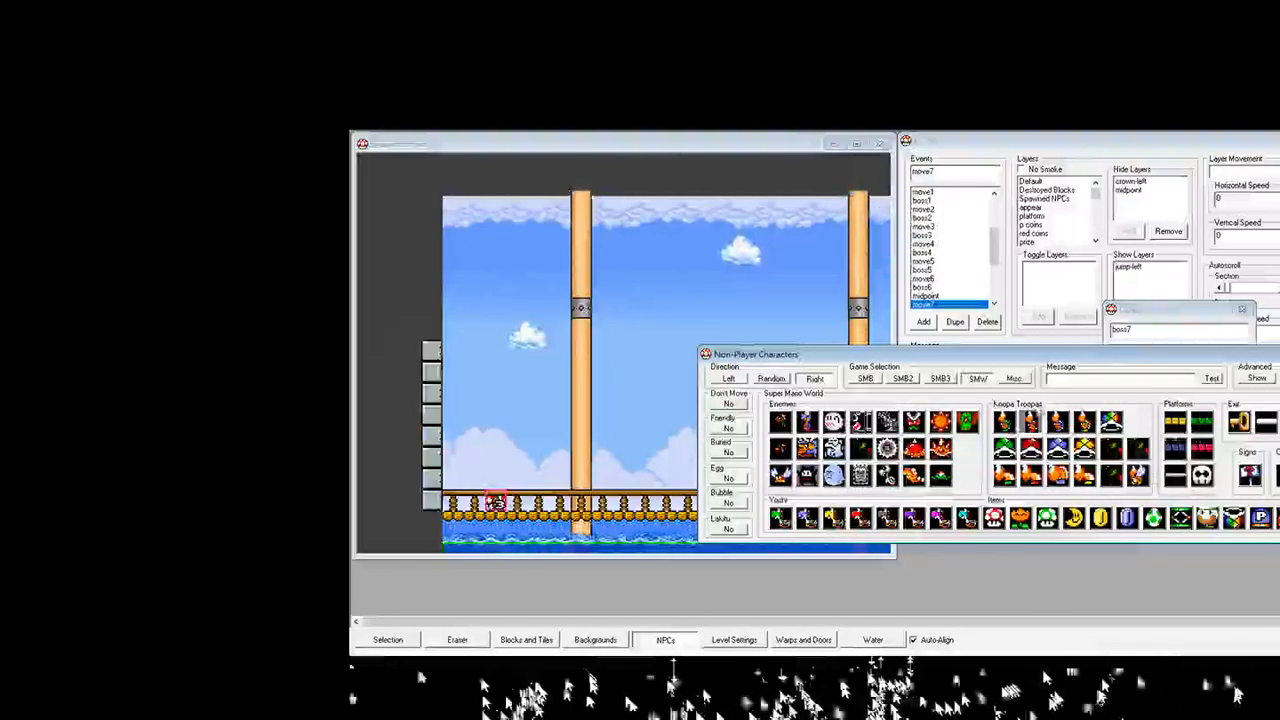
right_click(692, 292)
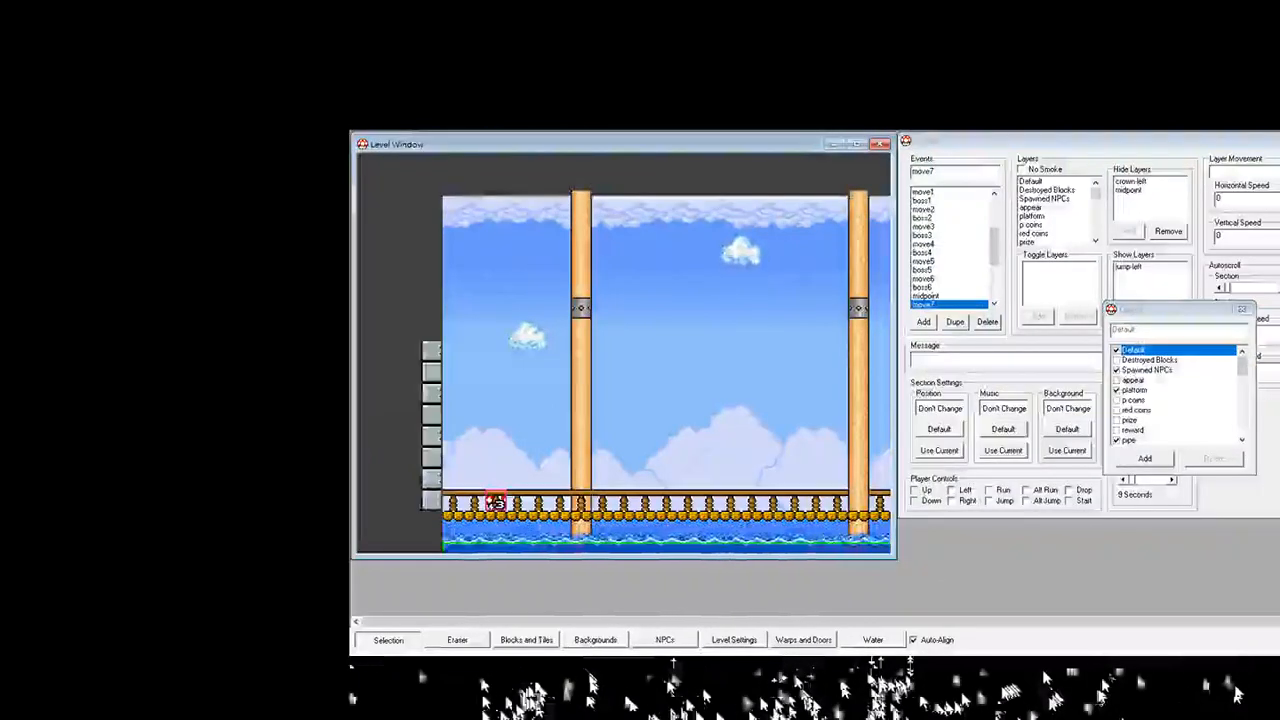
Step: Look through the layer and event lists around move7, previewing the jump-left layer and hiding it again
scroll(1175, 395, "down", 3)
scroll(1175, 395, "down", 4)
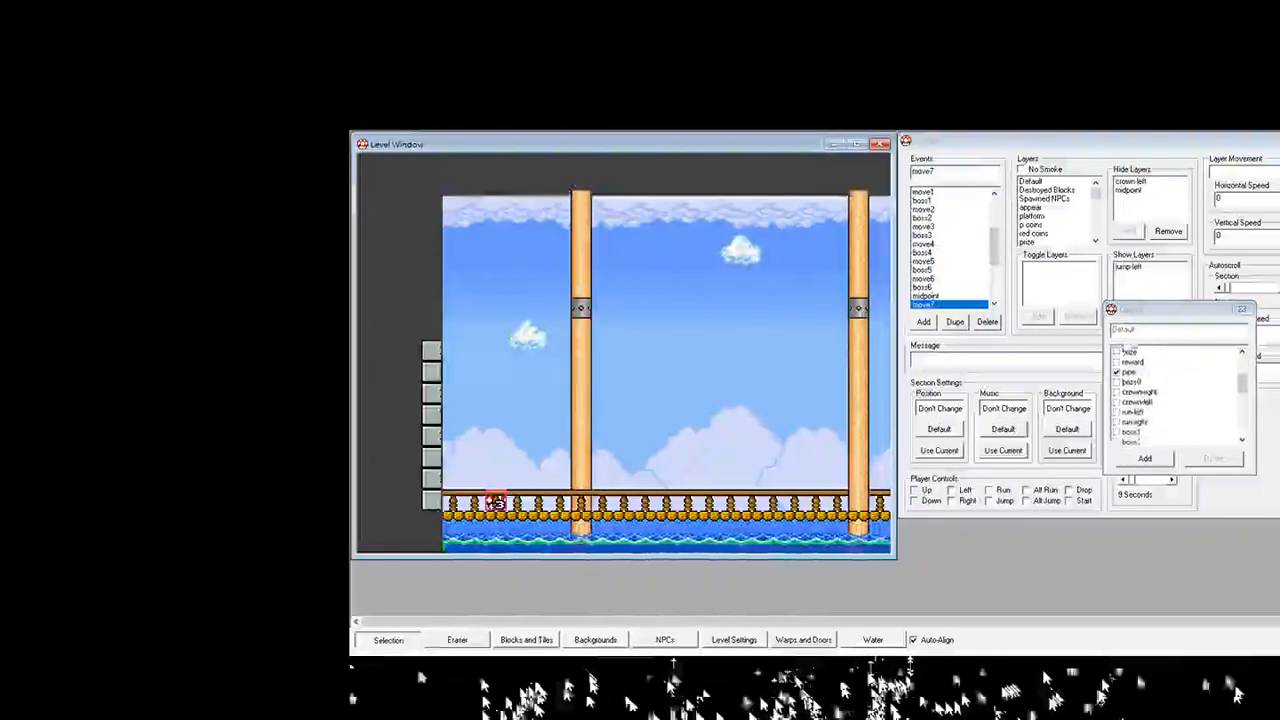
scroll(950, 248, "down", 1)
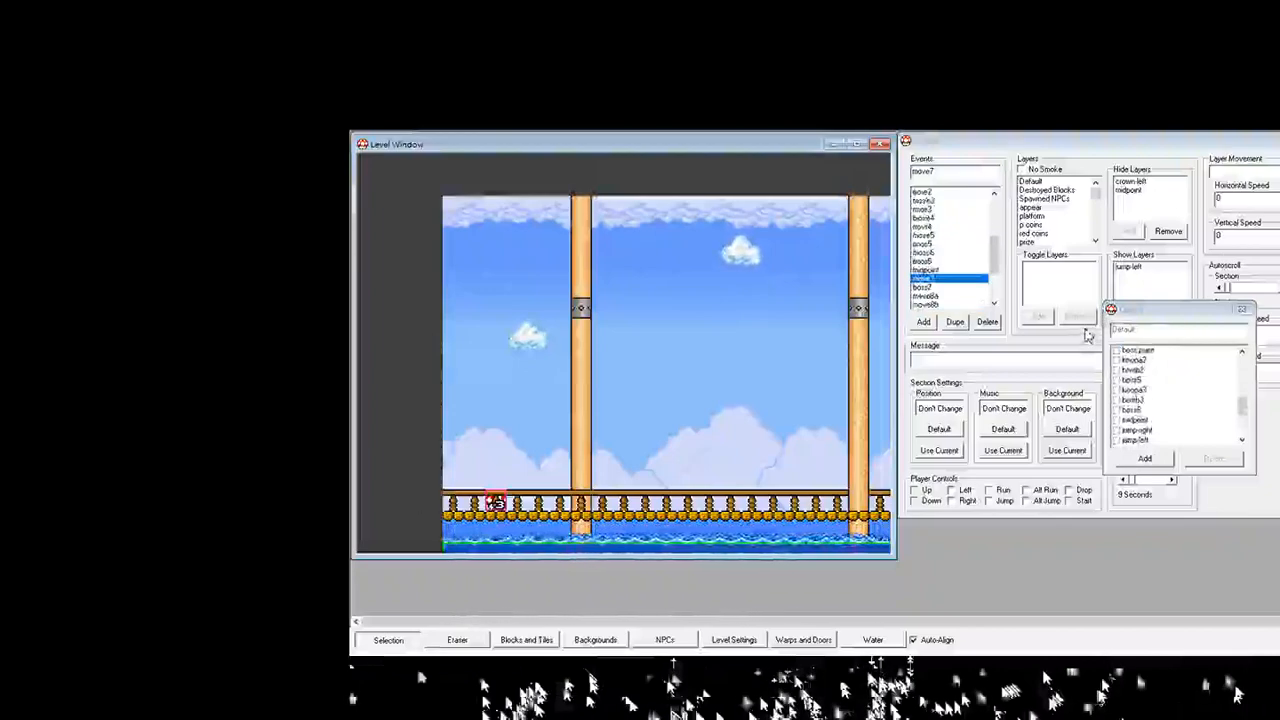
scroll(1075, 295, "down", 3)
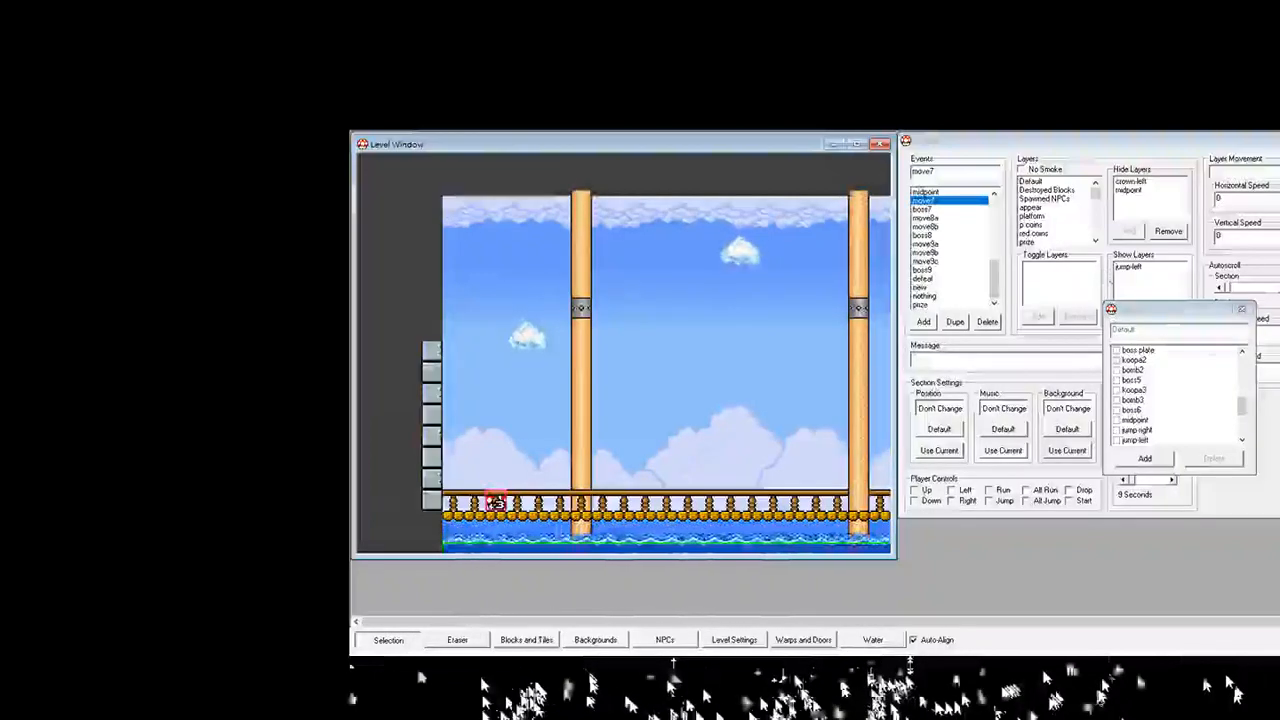
scroll(1178, 395, "down", 2)
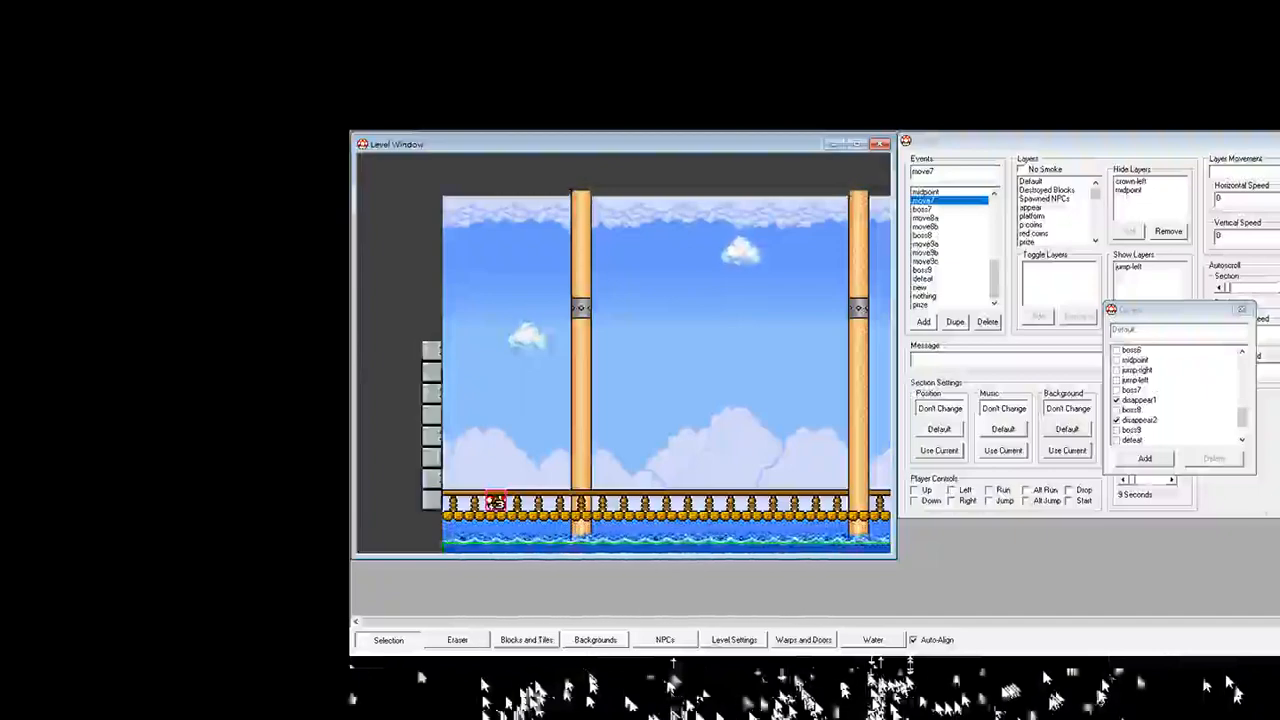
double_click(1134, 380)
left_click(1136, 370)
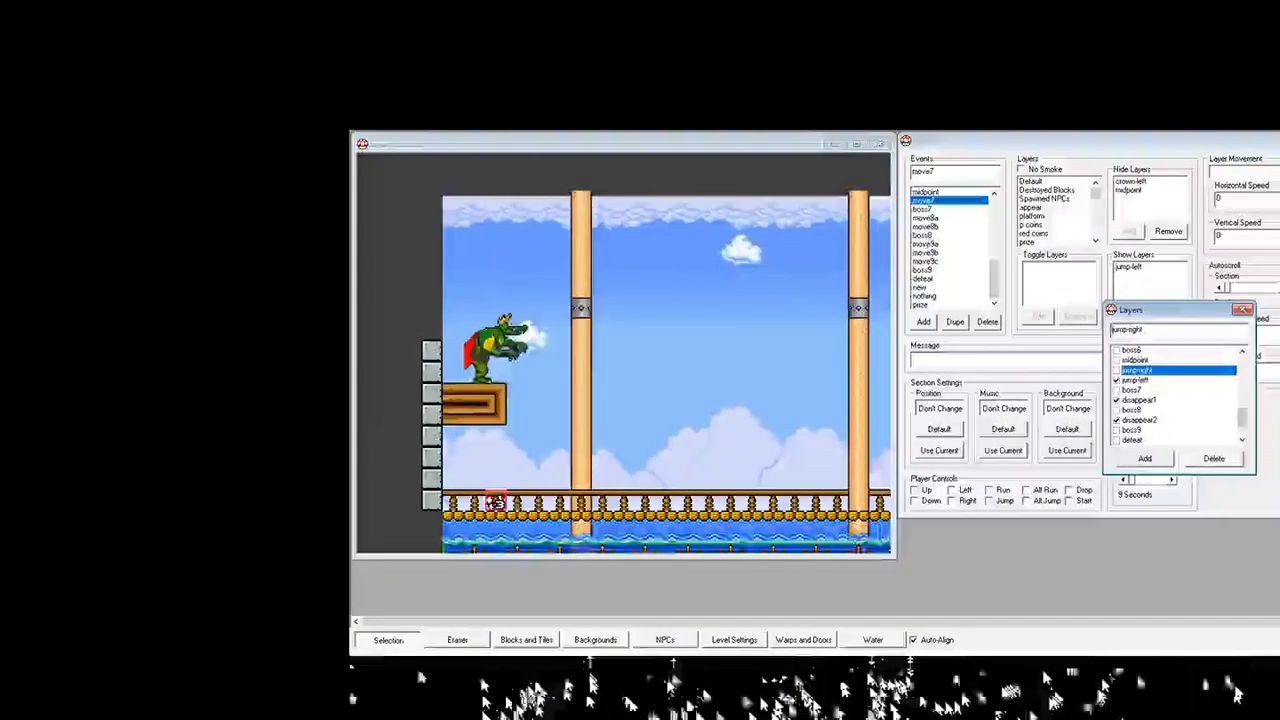
double_click(1134, 380)
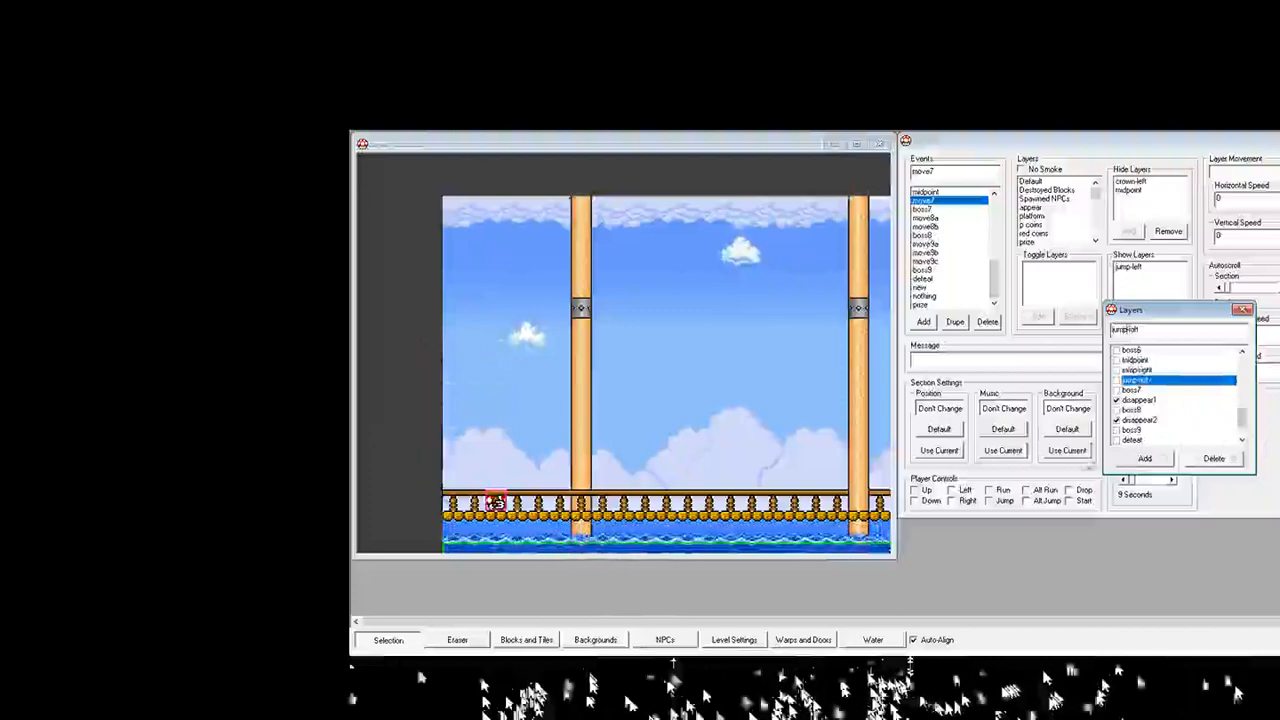
Step: Preview the jump-left, boss7 and jump-right layers over the lower part of the boss arena, hiding each again
key("Right")
key("Right")
key("Right")
key("Down")
key("Down")
key("Down")
left_click(1134, 380)
left_click(1134, 380)
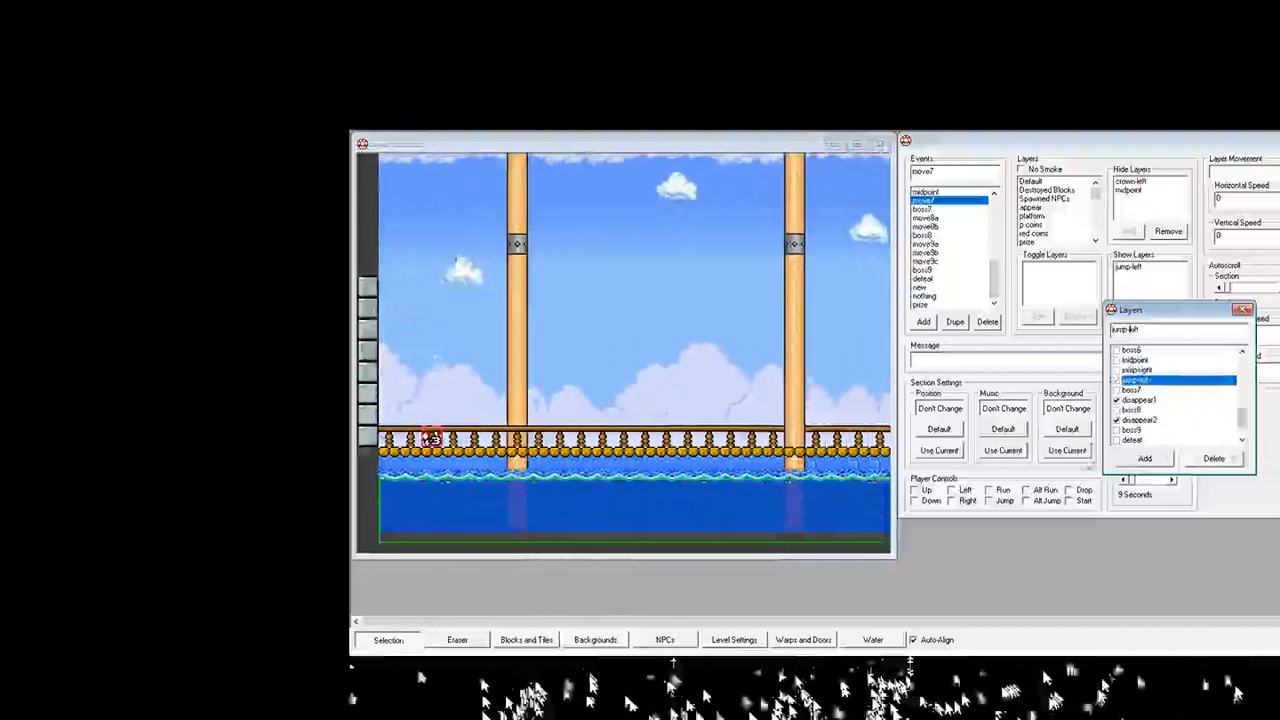
double_click(1131, 390)
left_click(1131, 390)
left_click(1117, 380)
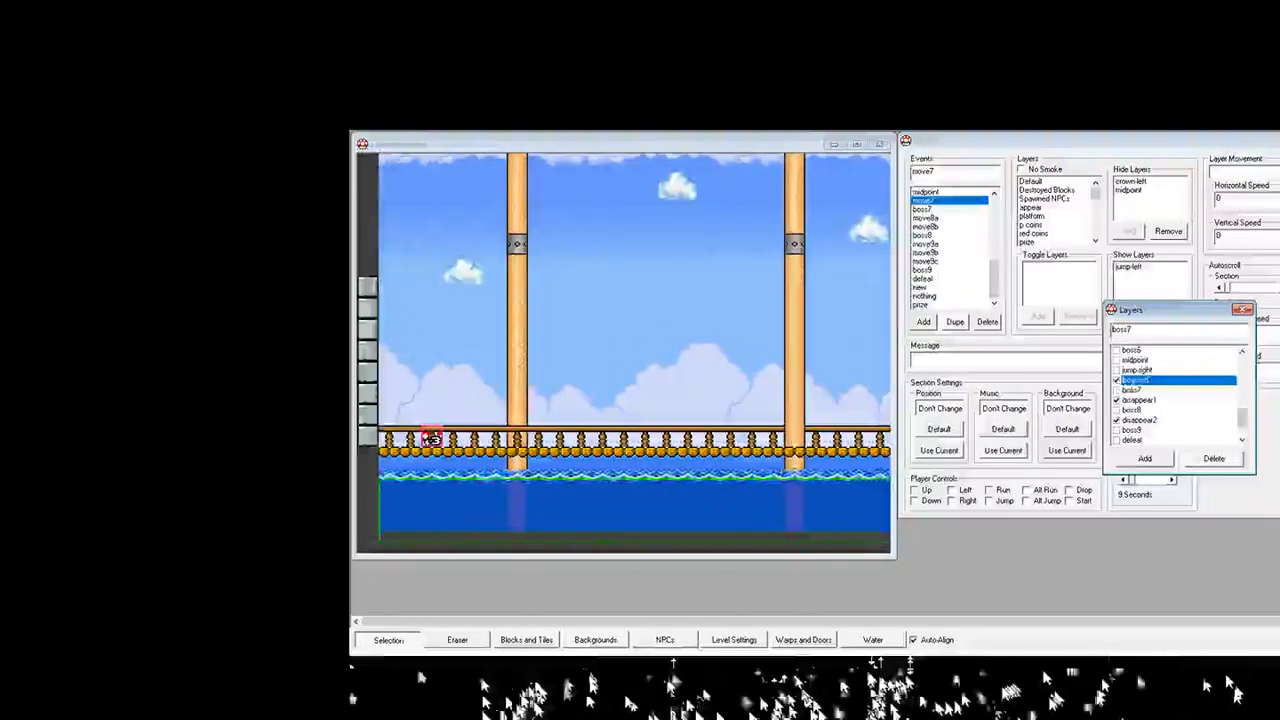
left_click(1117, 380)
left_click(1117, 370)
left_click(1117, 370)
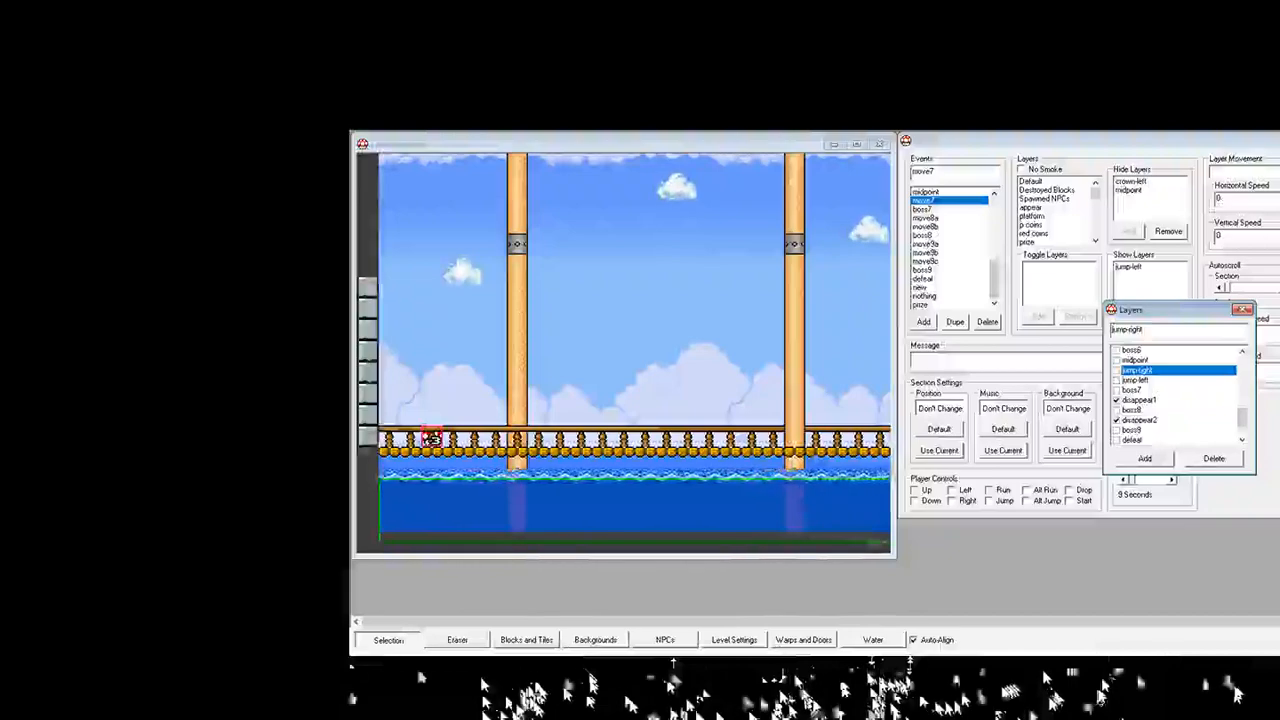
Step: Hide the disappear2 and disappear1 layers and examine the gaps along the full ship deck
left_click(1117, 400)
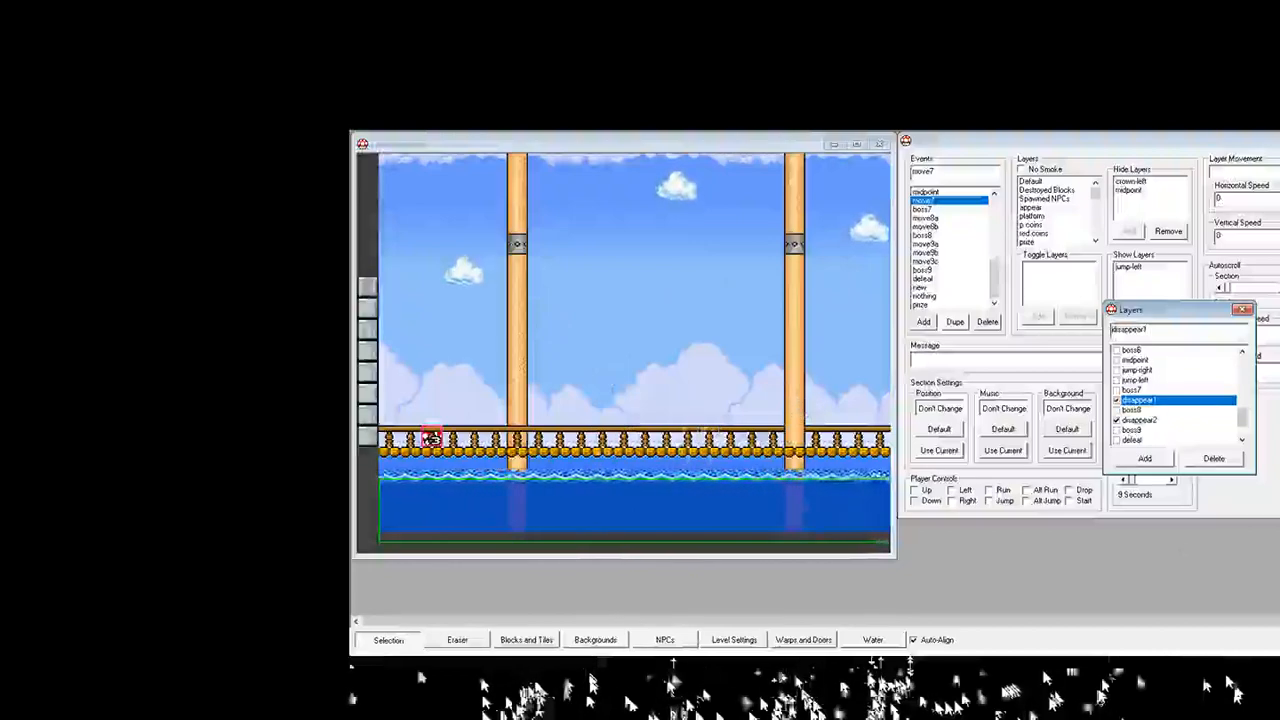
left_click(1117, 420)
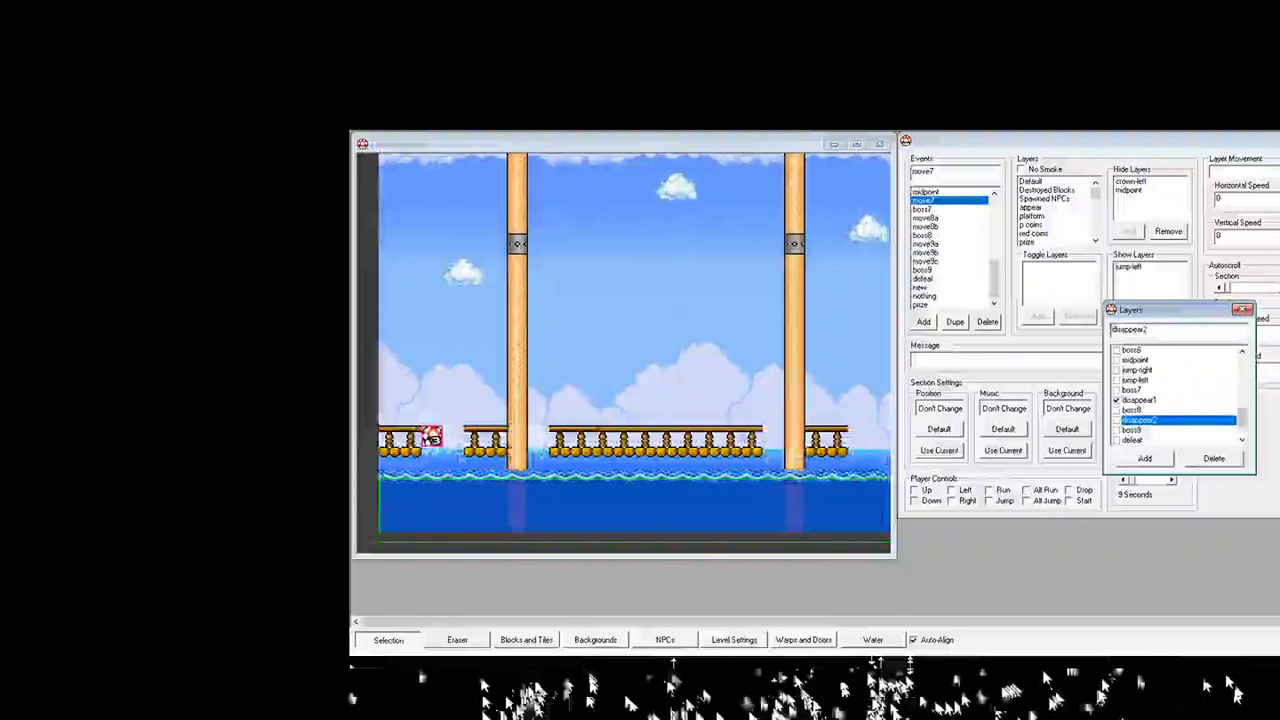
left_click(1117, 400)
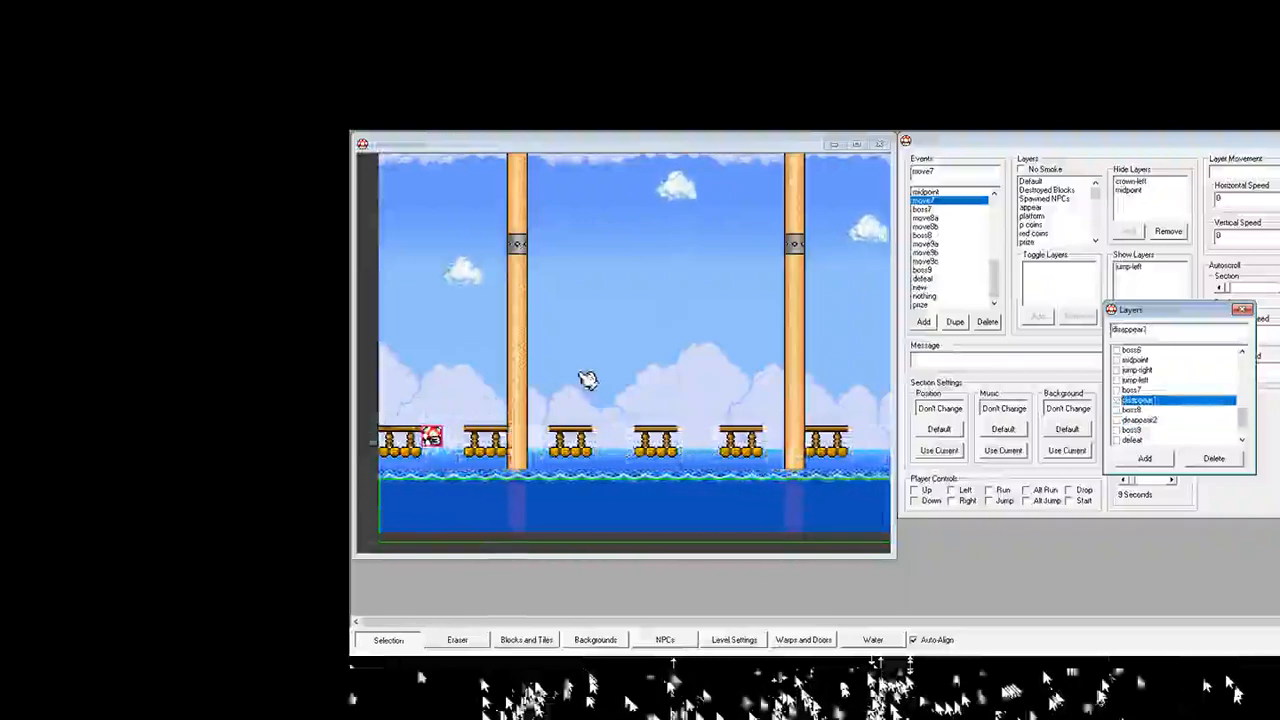
key("Right")
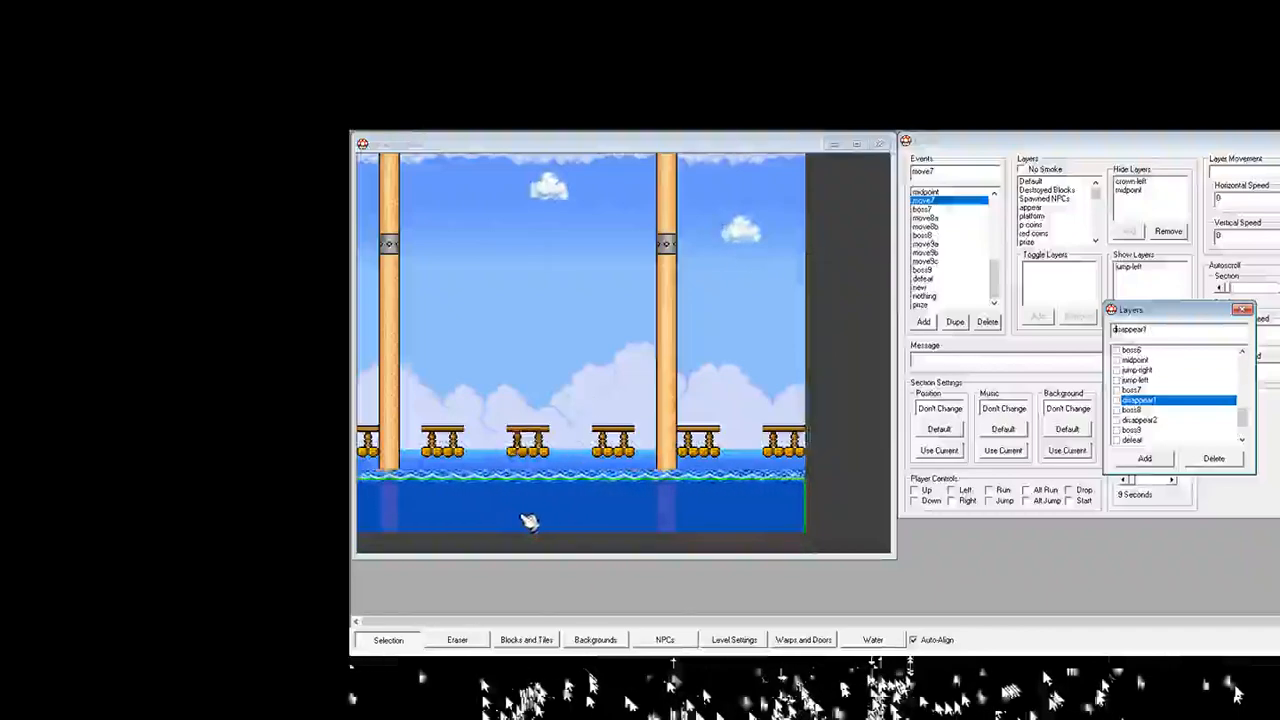
key("Left")
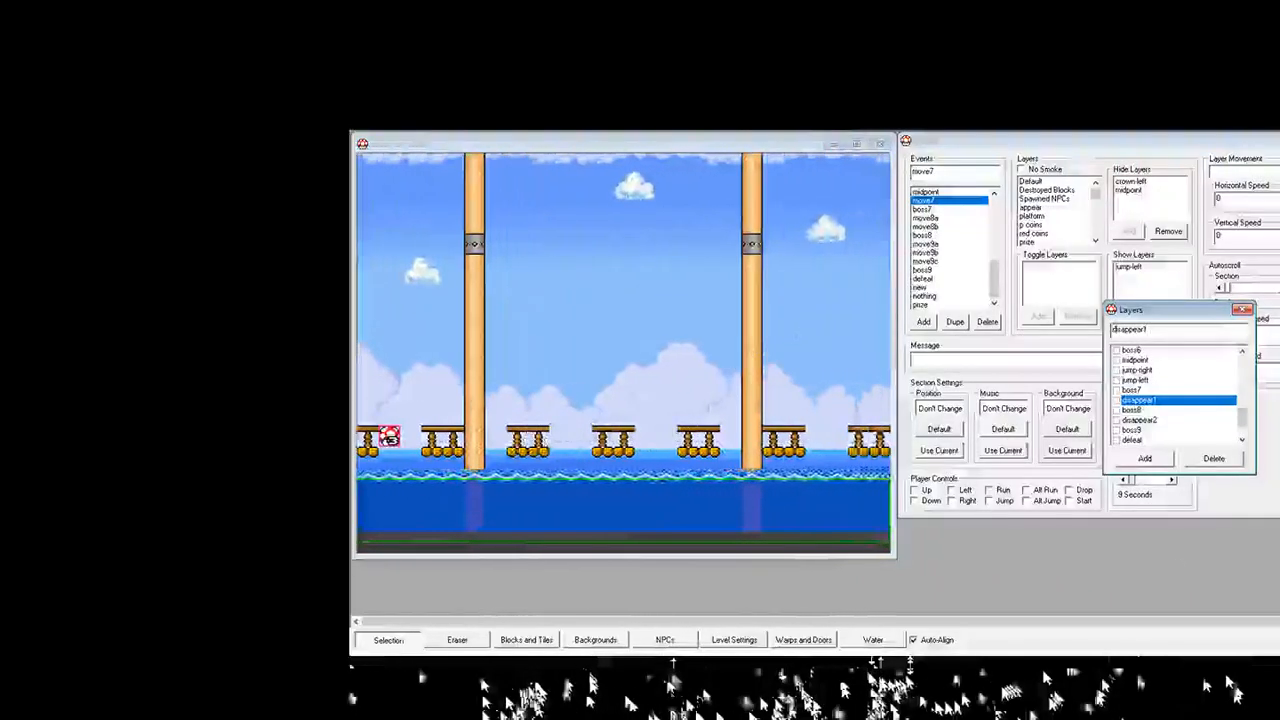
Step: Preview the jump-left and jump-right layers over the broken deck, hiding both again
left_click(1117, 380)
left_click(1117, 380)
left_click(1117, 370)
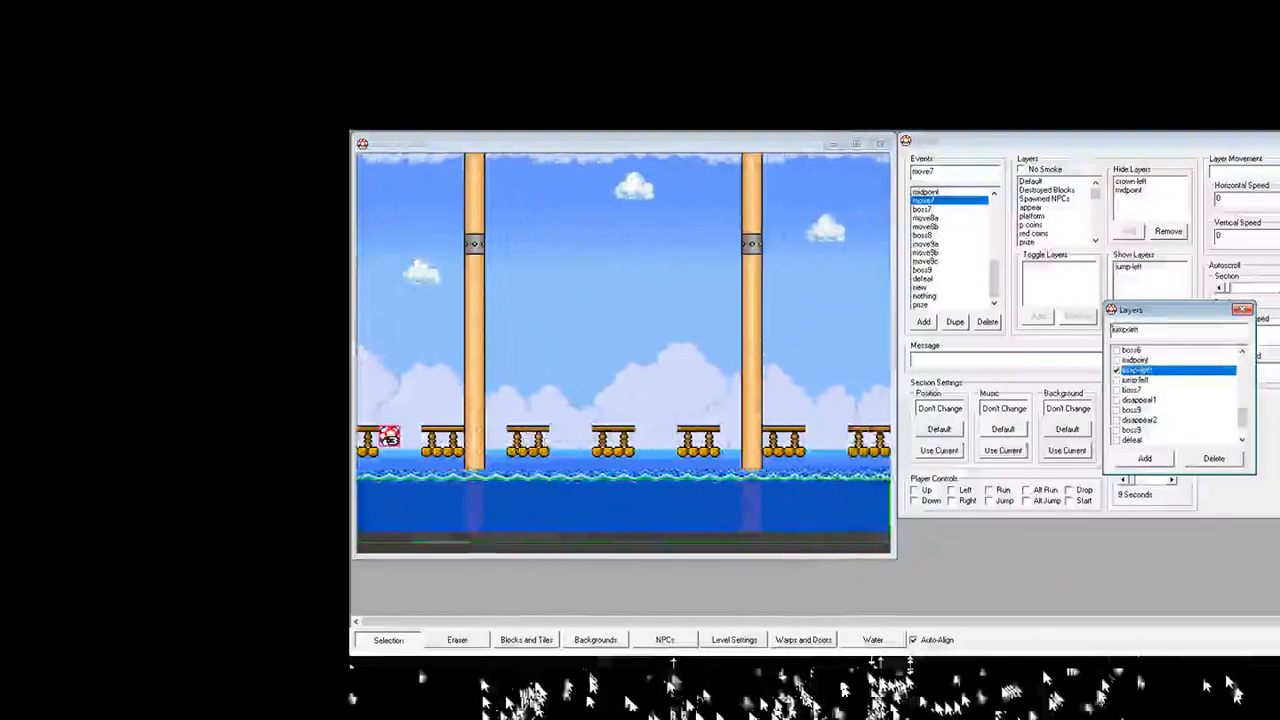
left_click(1117, 370)
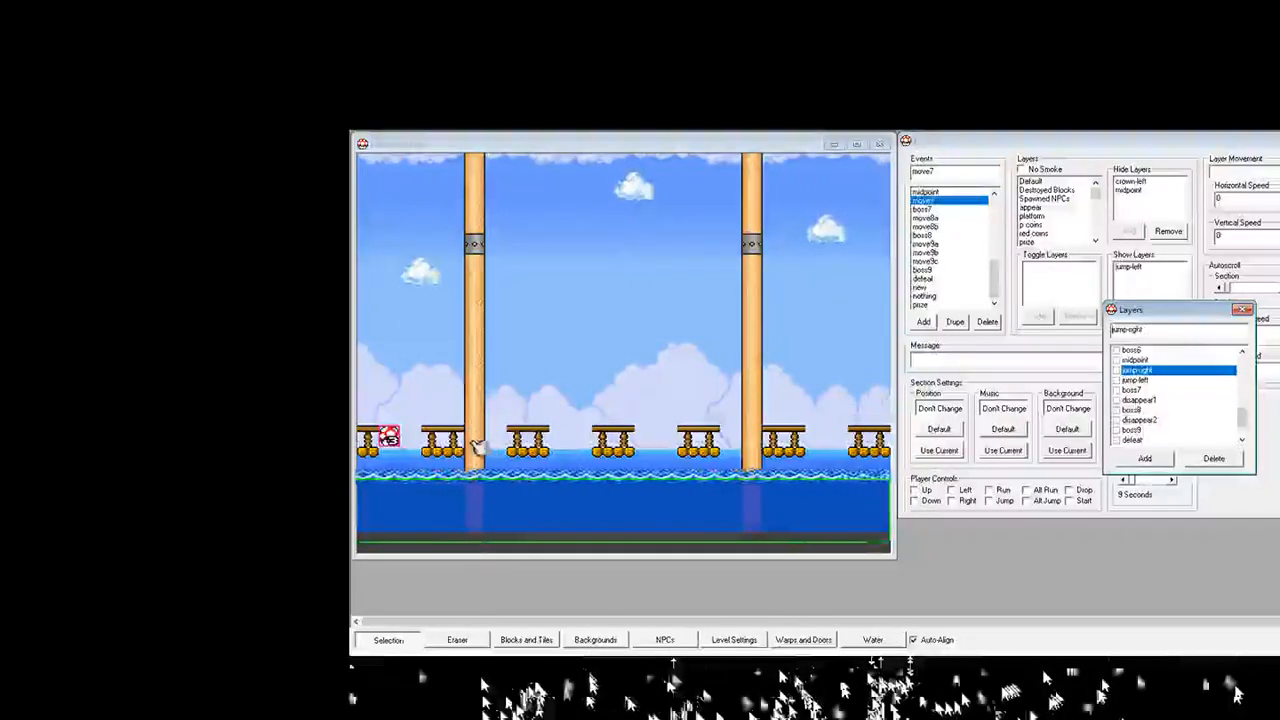
Step: Show the disappear2 and disappear1 layers again to restore the complete deck
scroll(1175, 395, "down", 2)
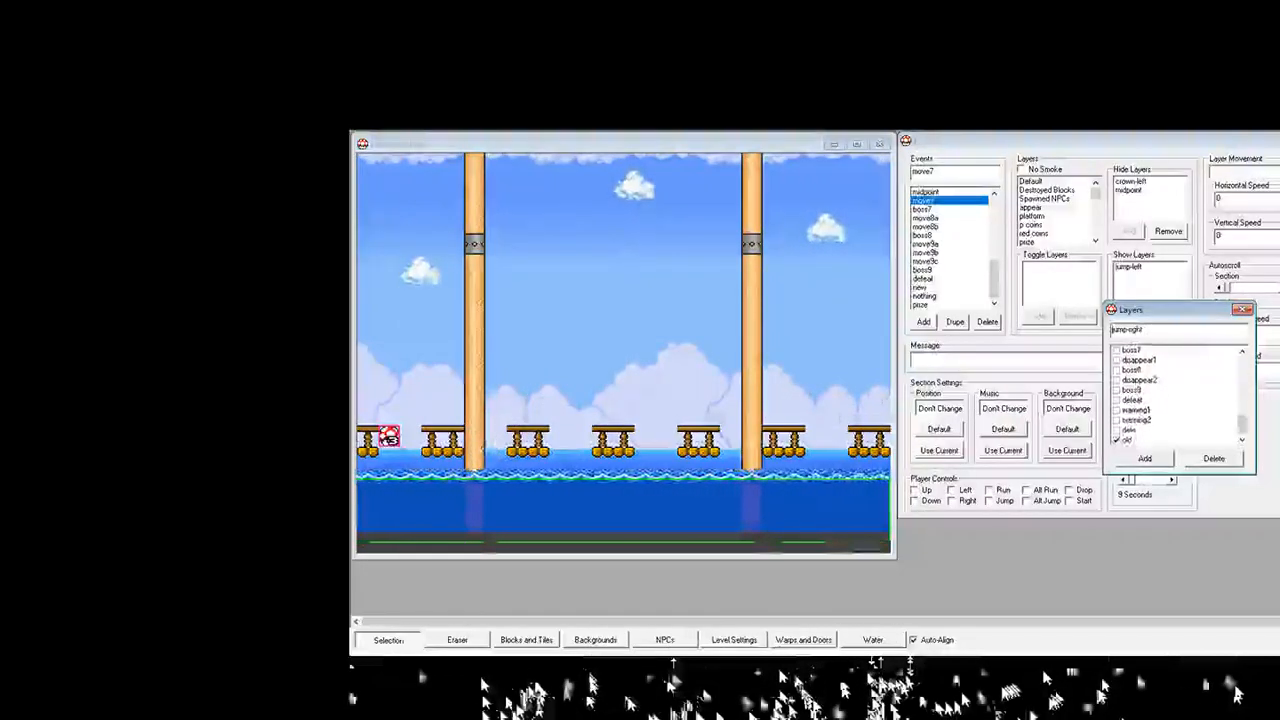
left_click(1117, 380)
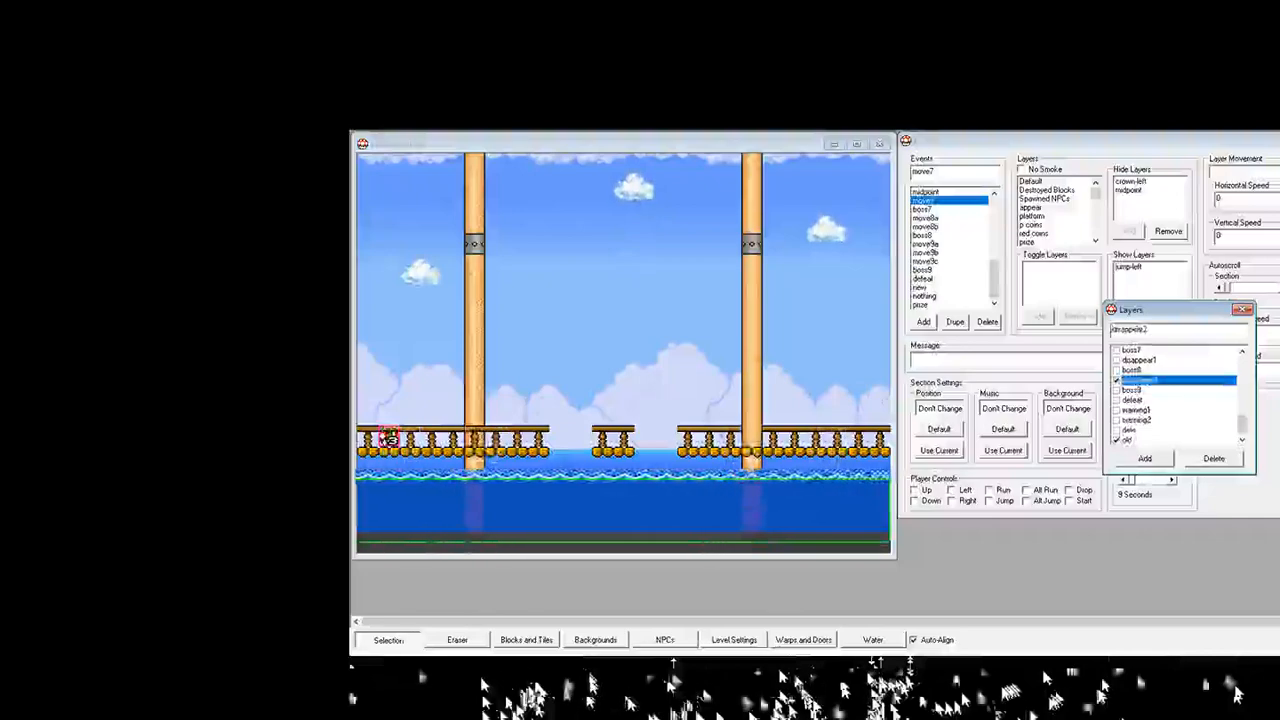
left_click(1117, 360)
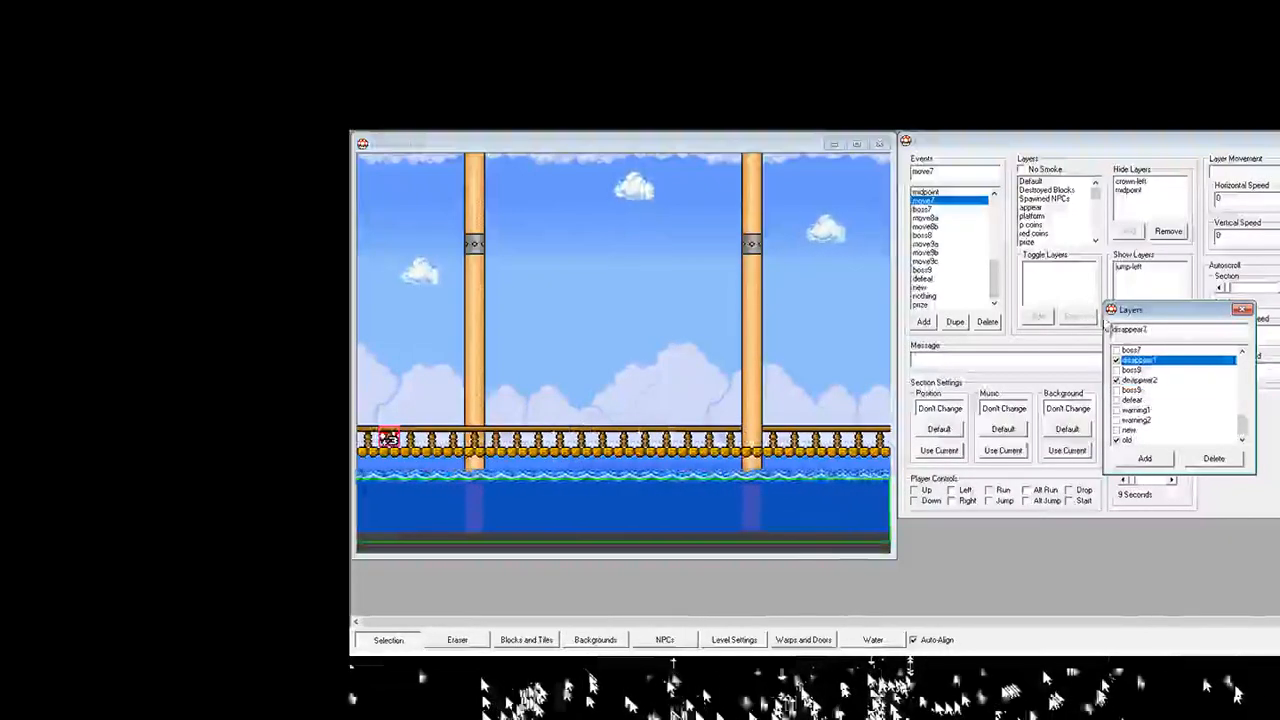
Step: Preview the boss9 layer and hide it, and toggle the defeat layer to examine its wooden blocks on the deck
left_click(1117, 390)
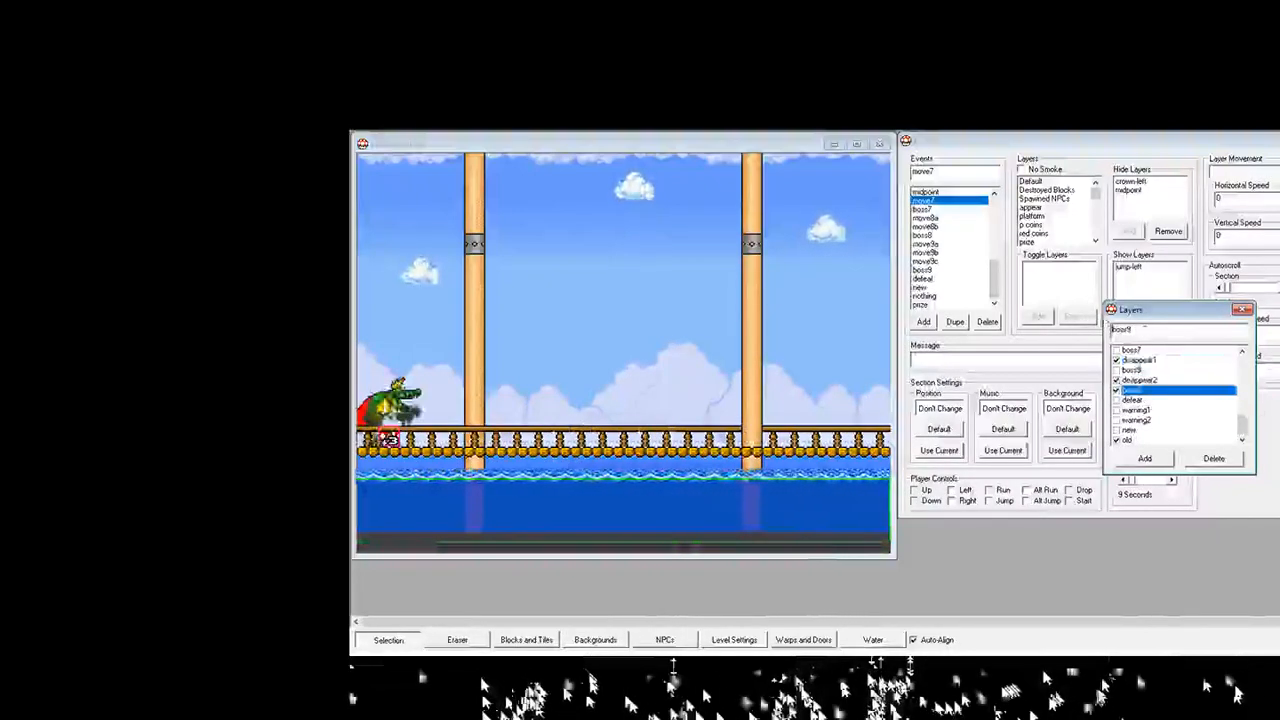
left_click(1117, 390)
left_click(1117, 400)
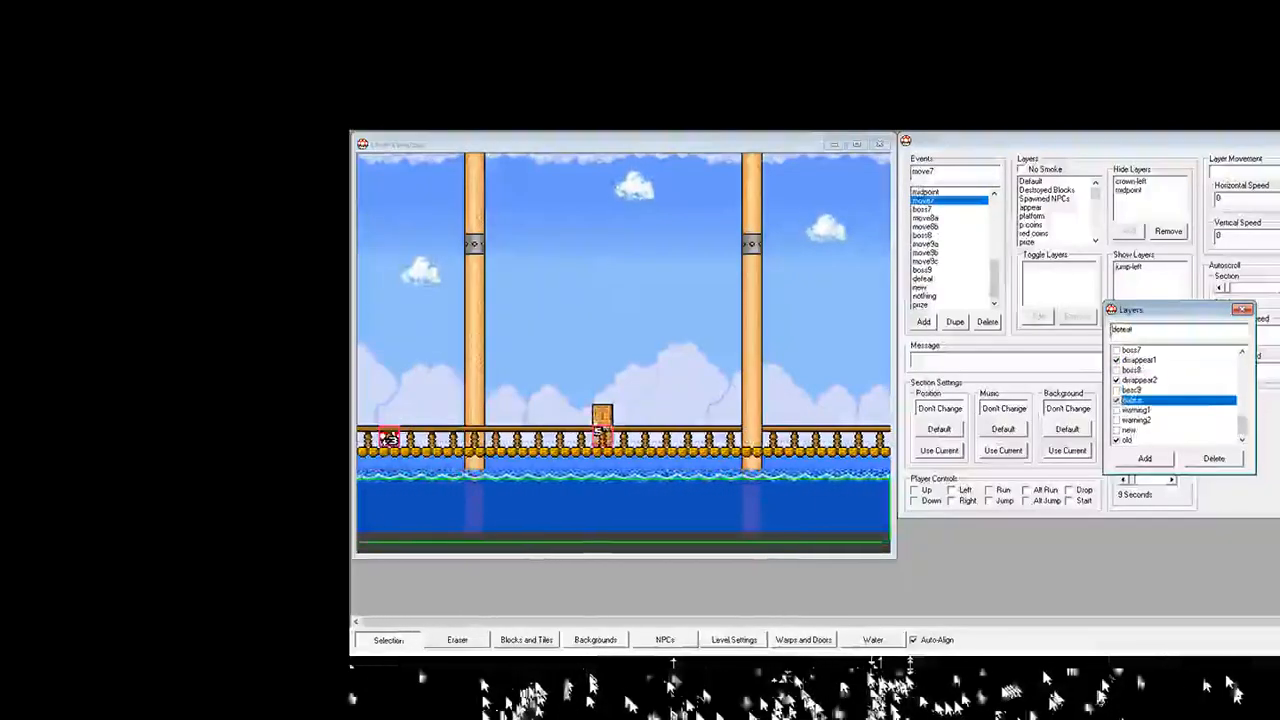
left_click(1117, 400)
left_click(1117, 400)
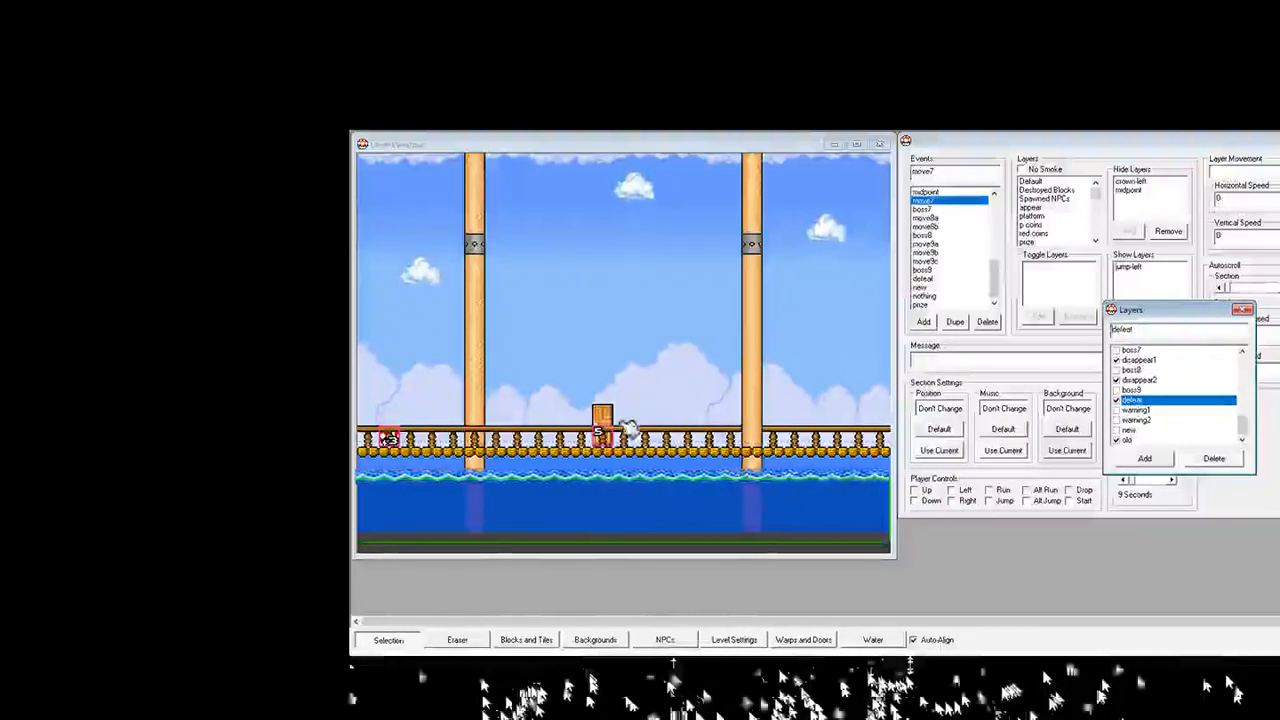
key("space")
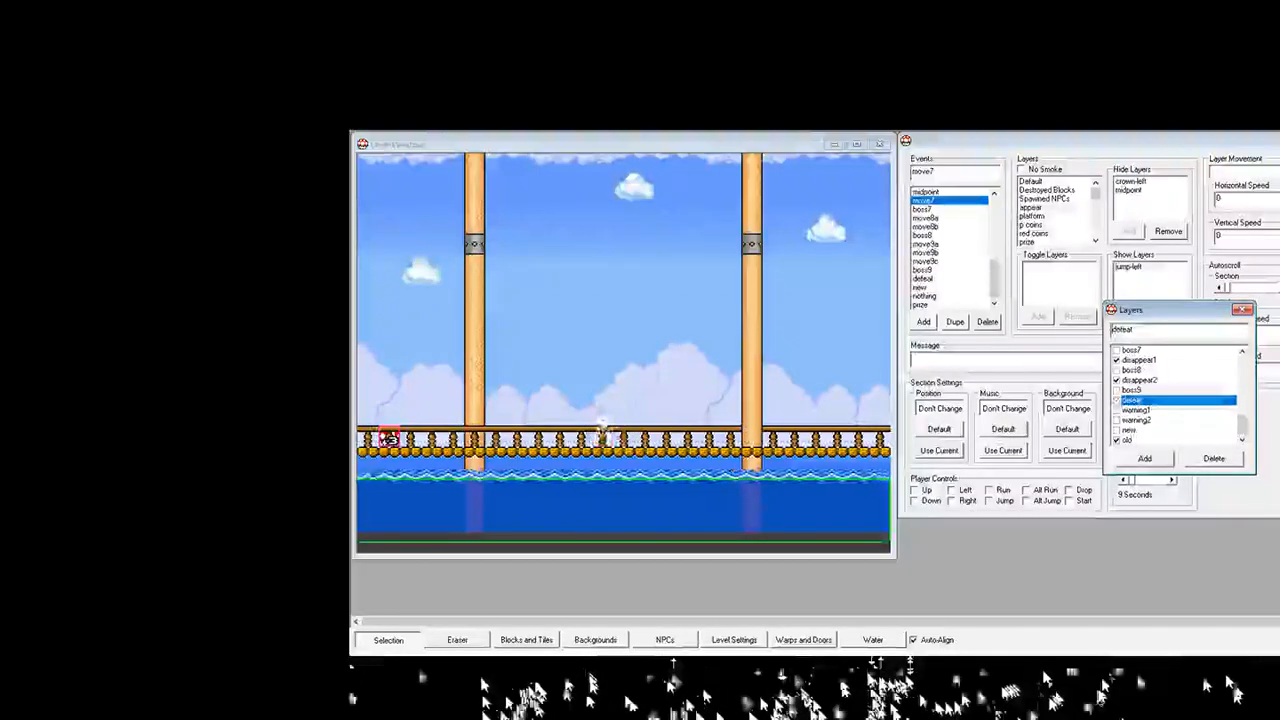
key("space")
Step: Check the warp and water tools with the defeat layer shown, return to selection mode and hide that layer
left_click(803, 640)
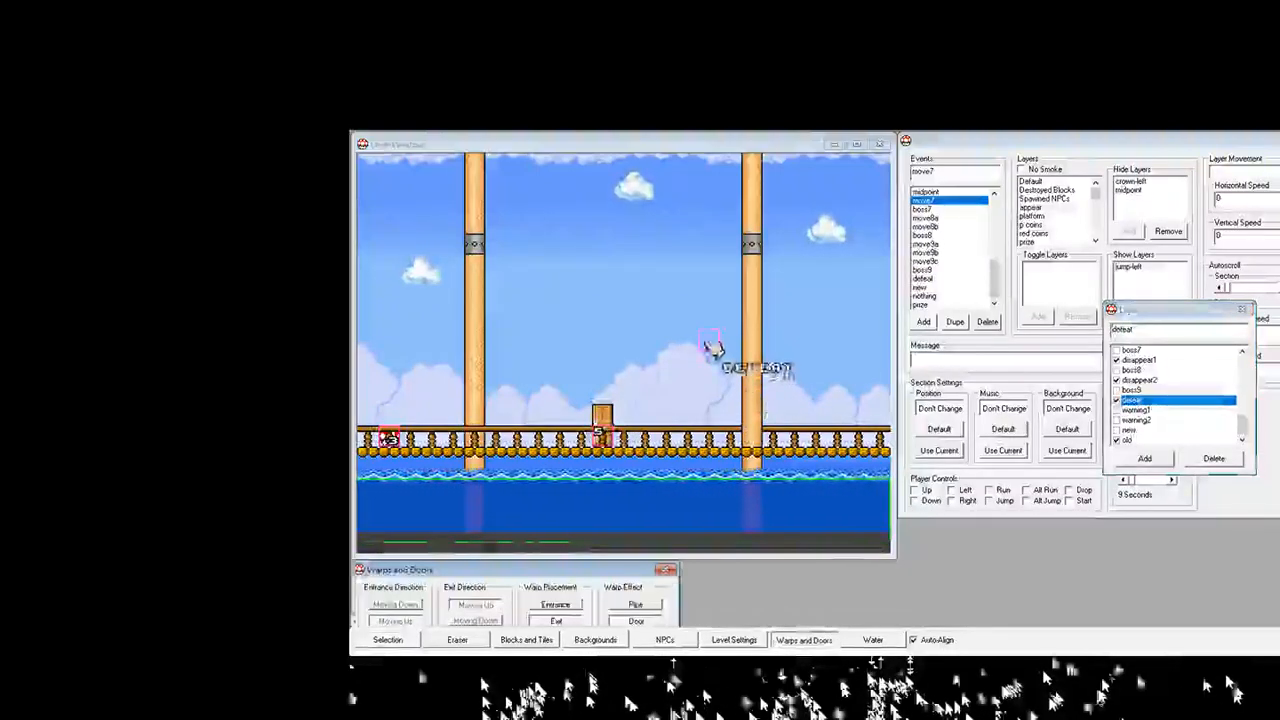
left_click(874, 641)
right_click(777, 449)
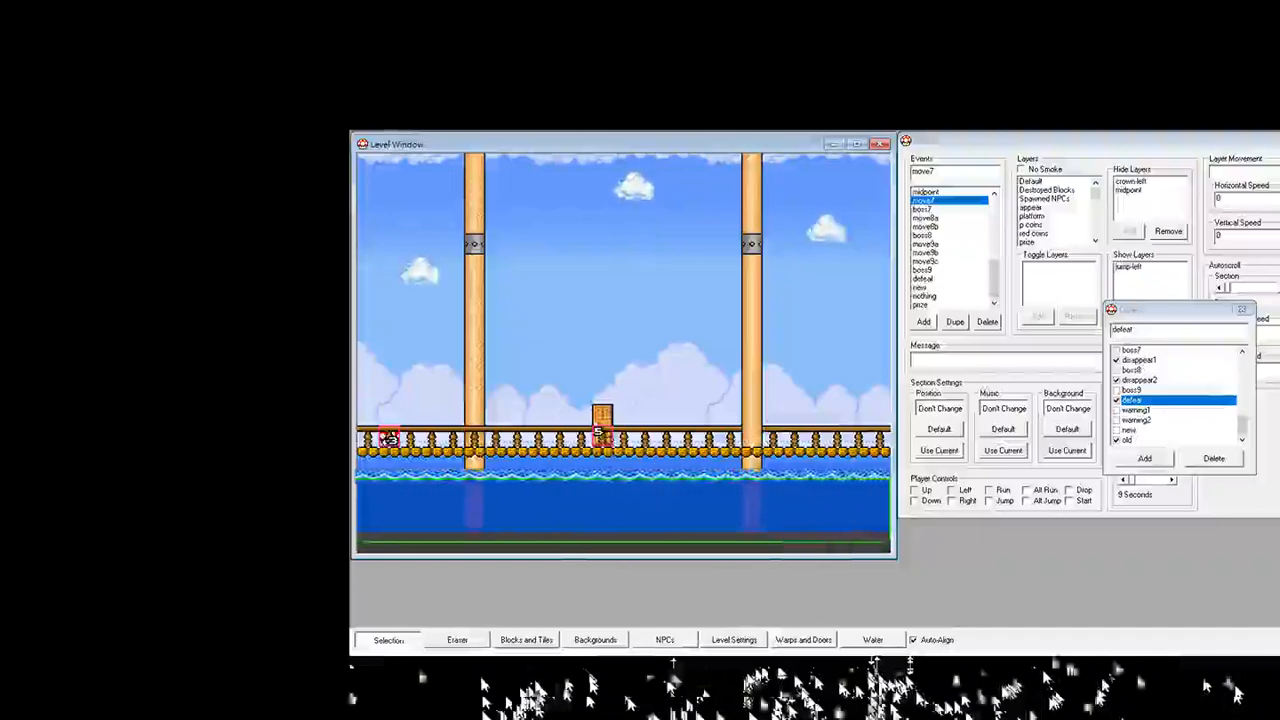
left_click(1170, 310)
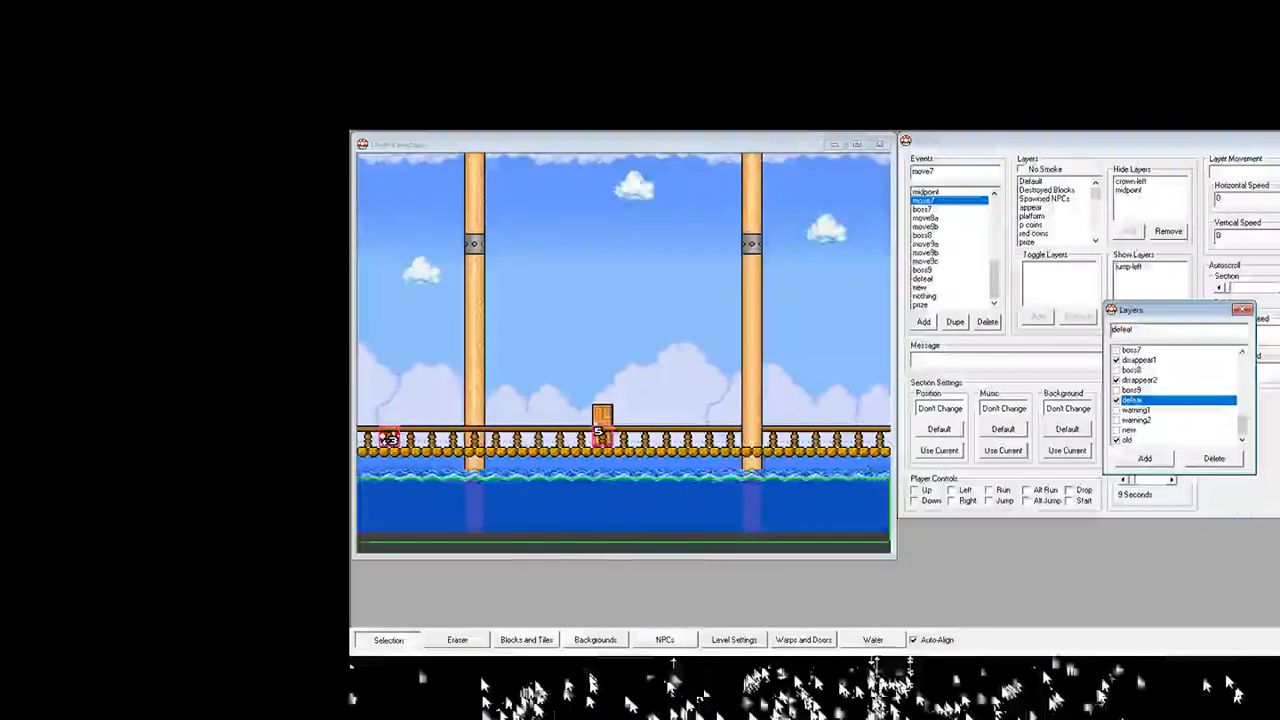
left_click(1117, 400)
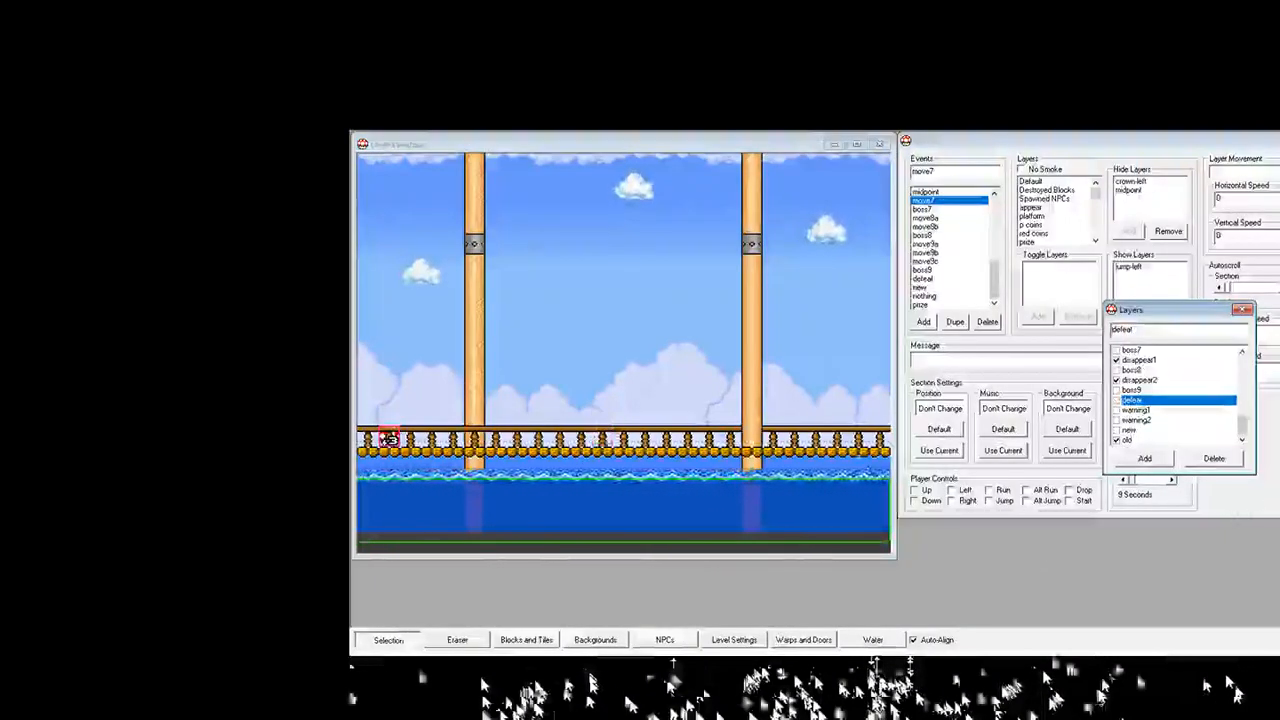
Step: Preview the warning2 and warning1 layers above the deck, hiding both again, and toggle the new layer
left_click(1117, 380)
left_click(1117, 380)
left_click(1117, 410)
left_click(1117, 420)
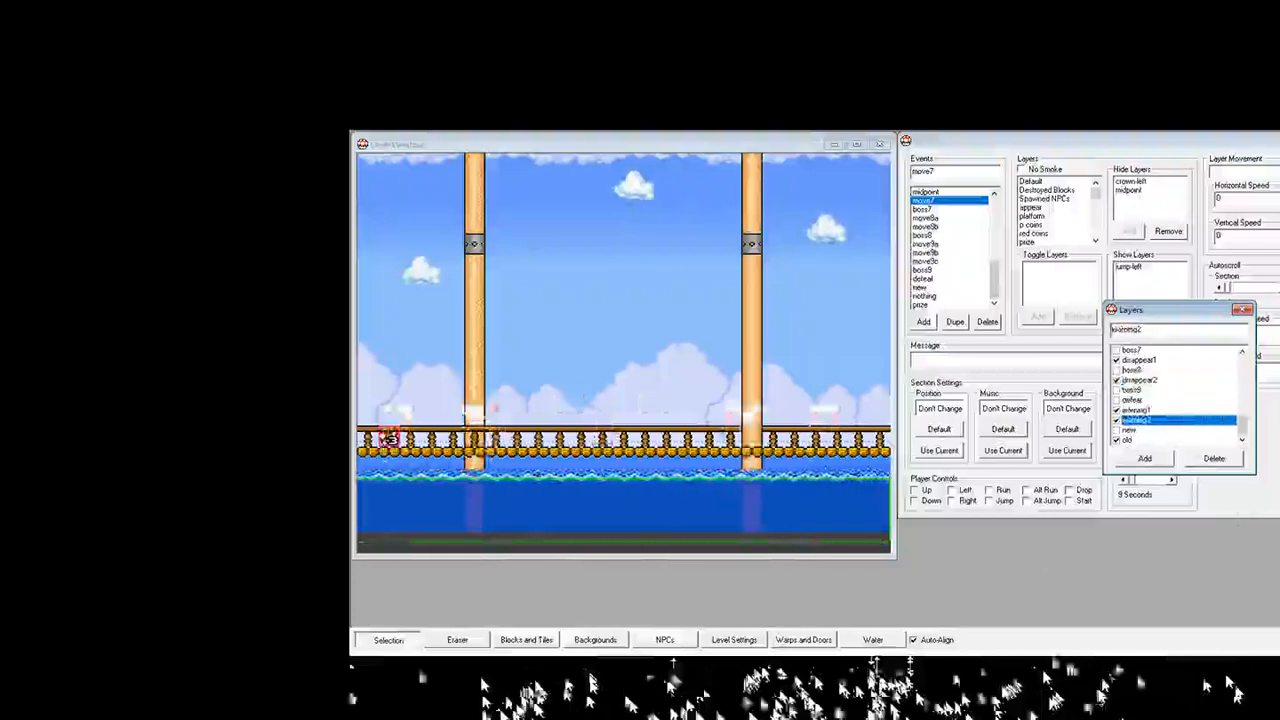
left_click(1117, 420)
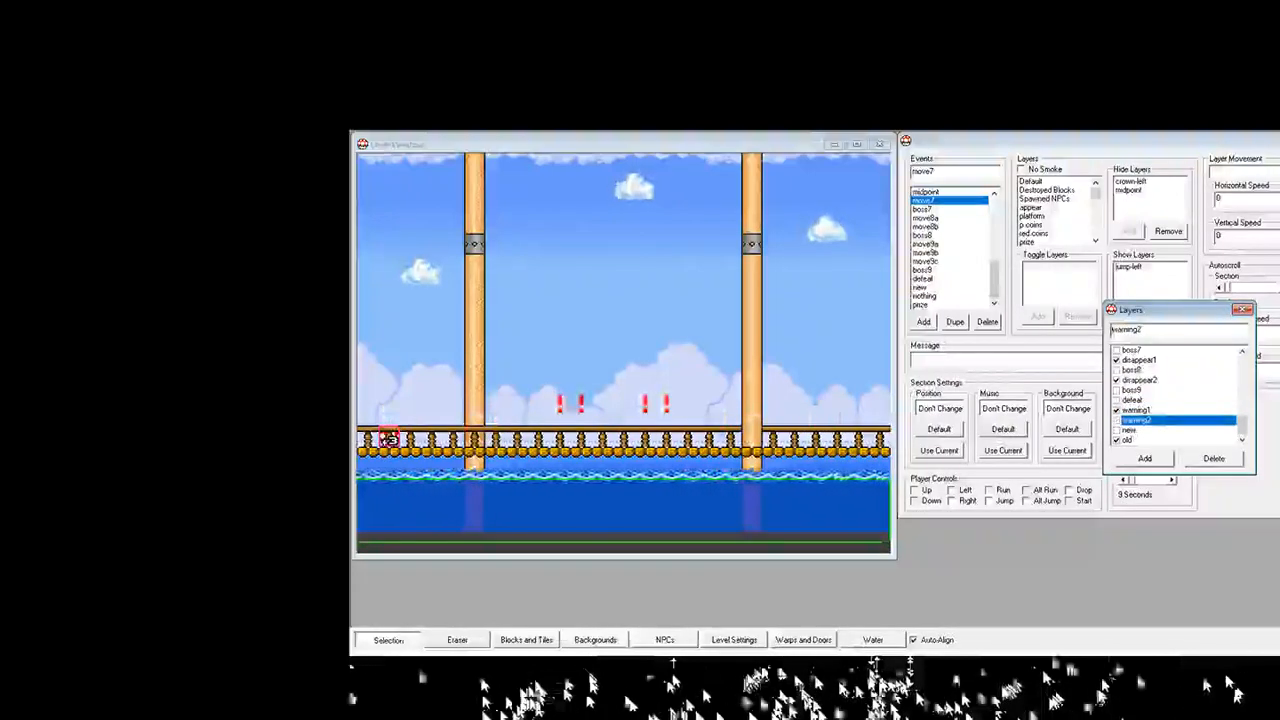
left_click(1117, 410)
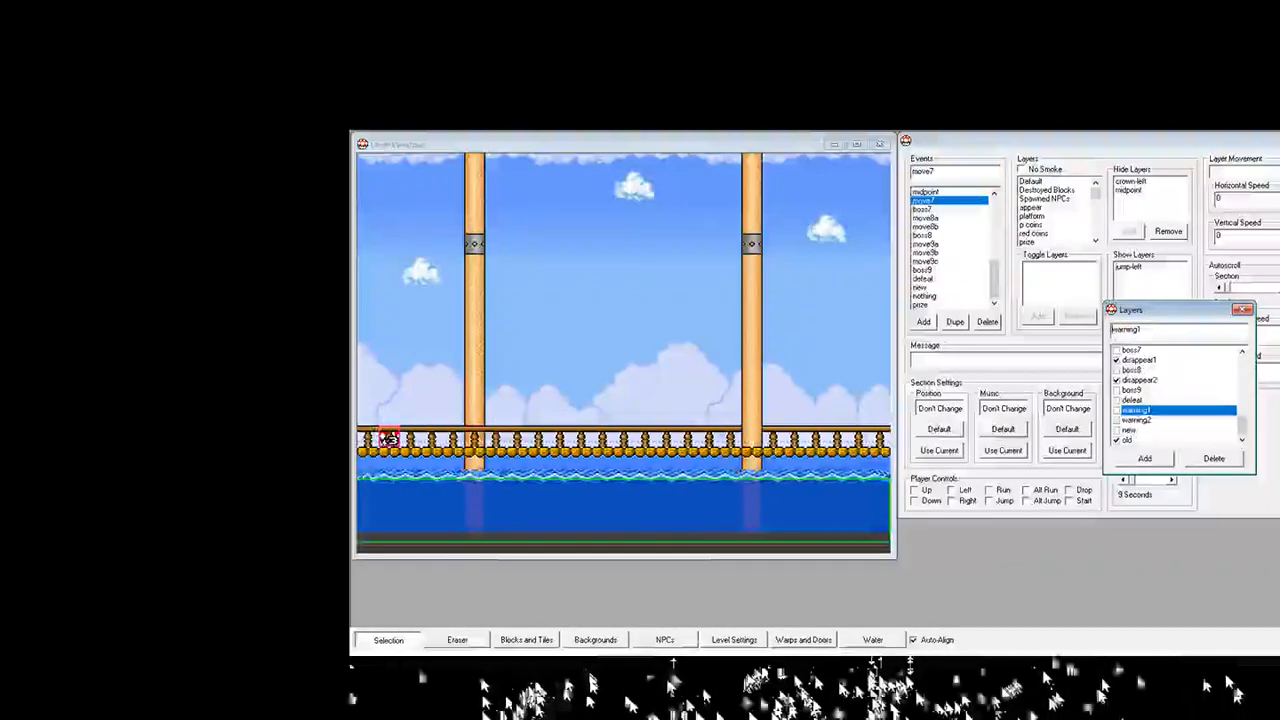
left_click(1117, 430)
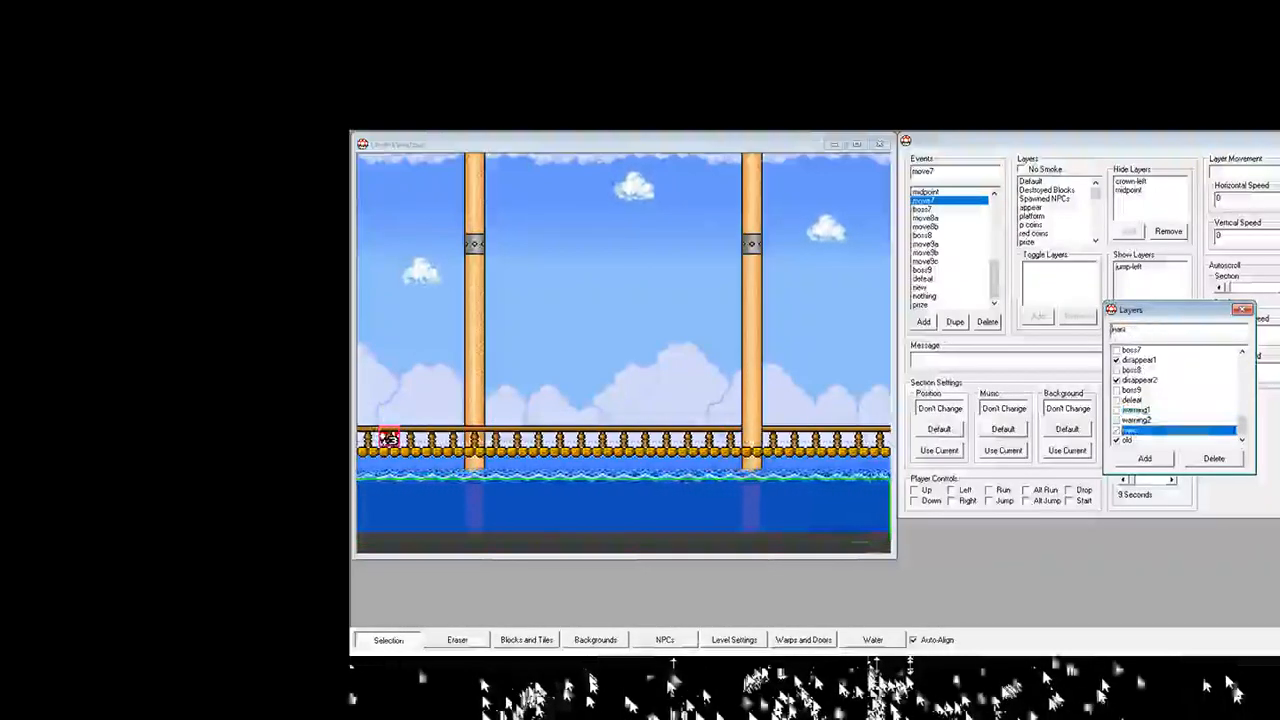
Step: Examine the defeat and boss0 events, comparing their messages and their hidden and shown layers
left_click(1076, 318)
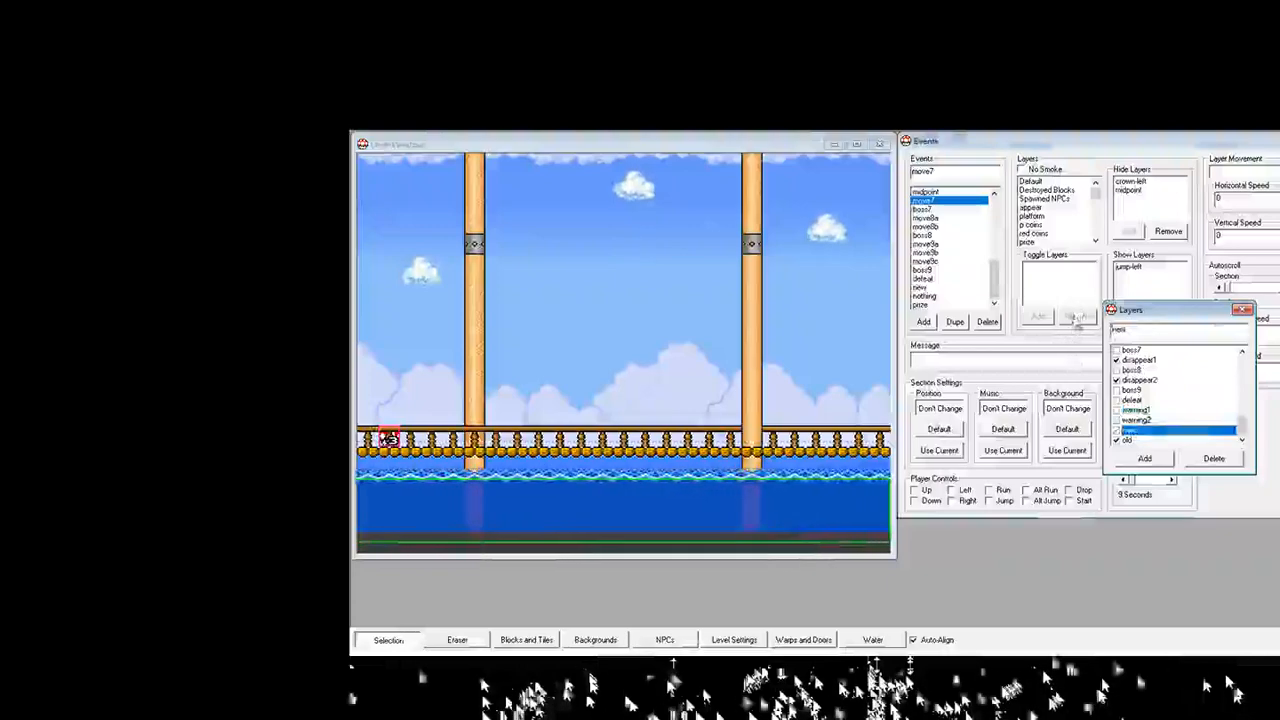
left_click(923, 279)
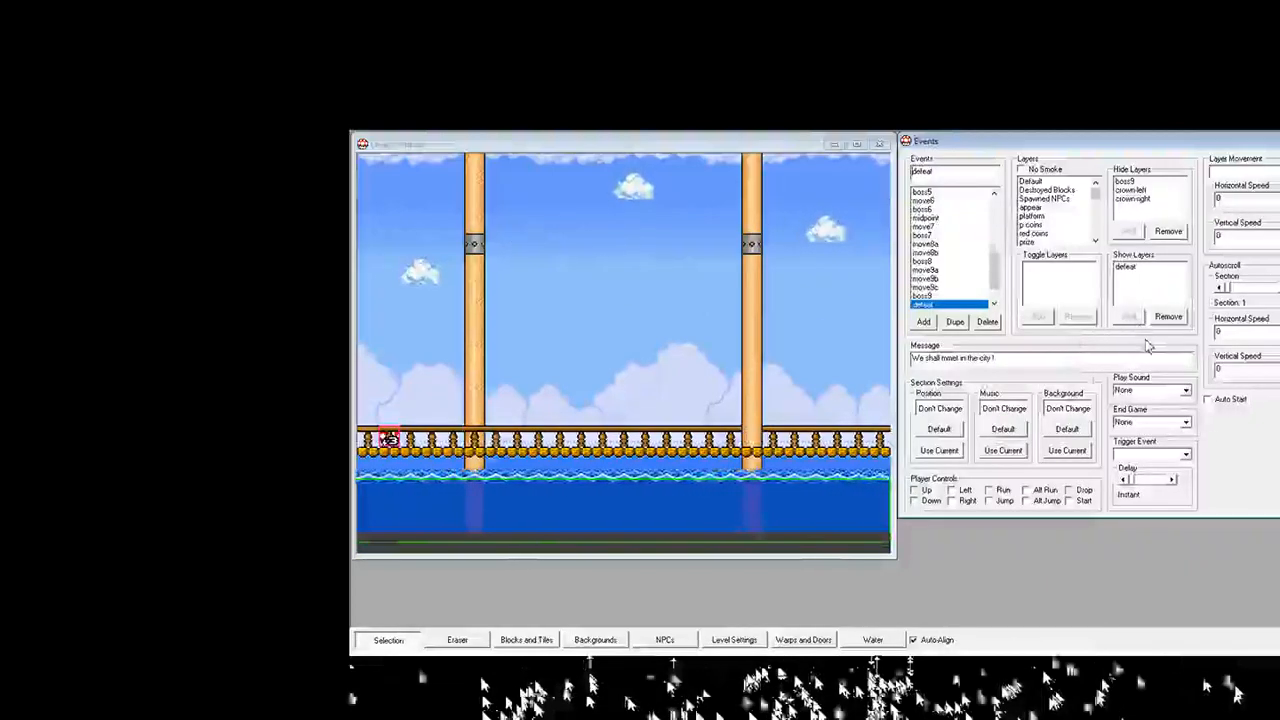
scroll(1148, 346, "up", 4)
scroll(1097, 293, "up", 3)
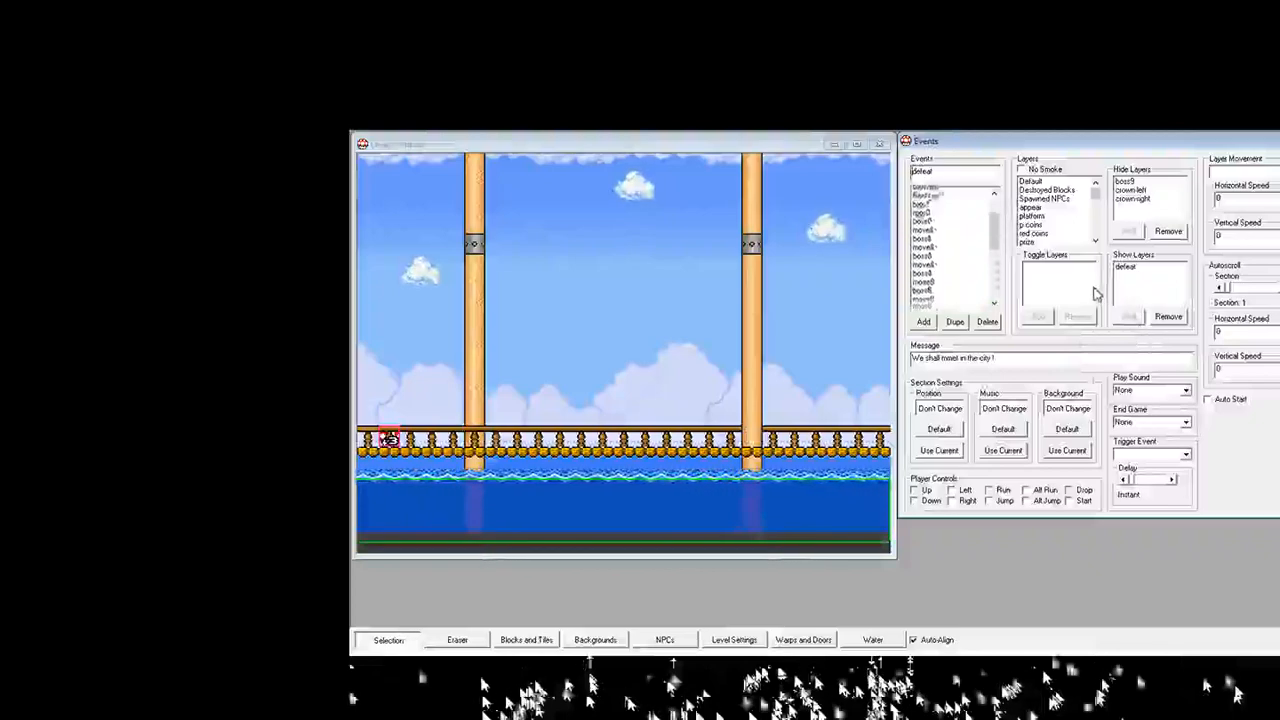
left_click(950, 278)
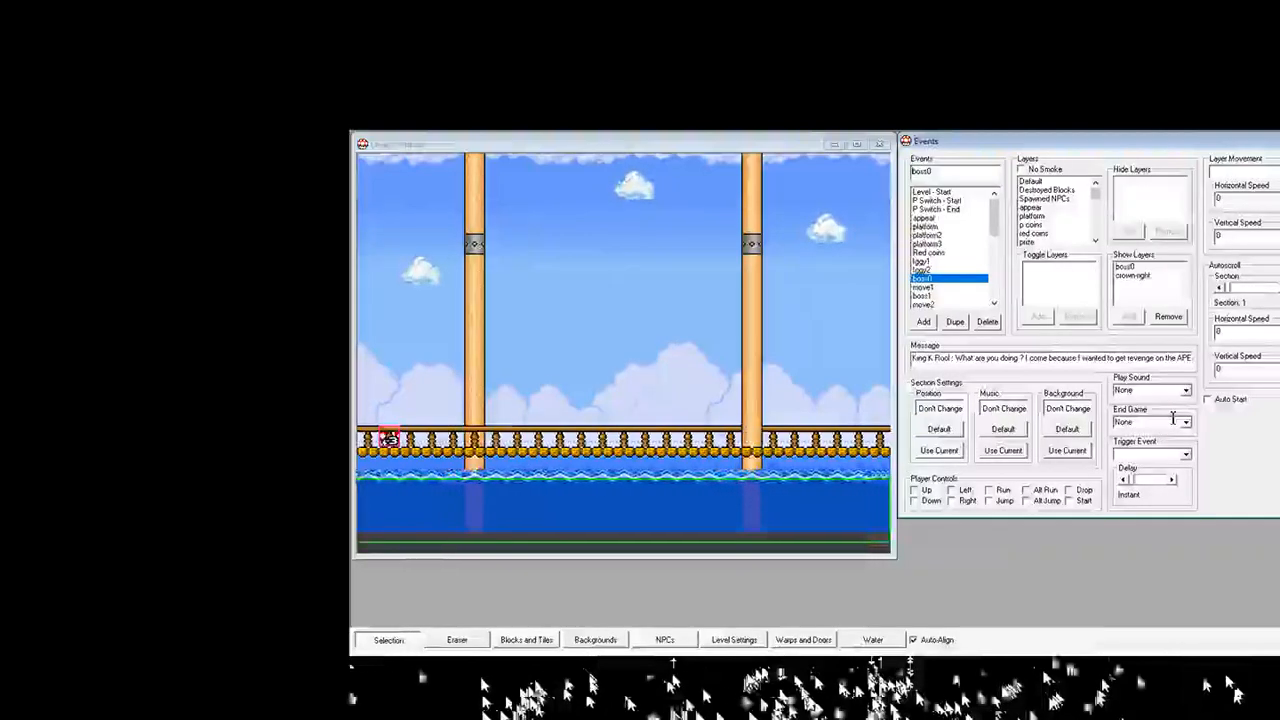
scroll(1110, 290, "down", 5)
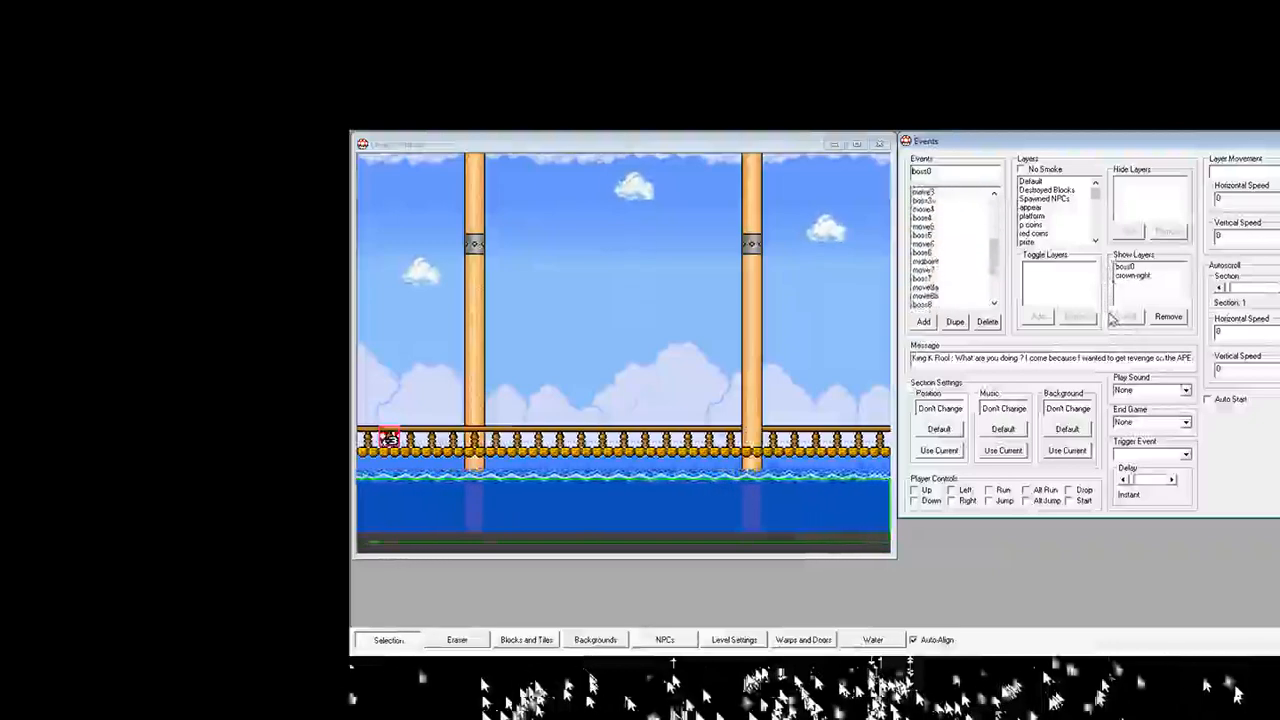
Step: Set section 4's music to the custom Gangplank Galleon - DKC.mp3 track and apply the current music to the boss0 event
left_click(734, 639)
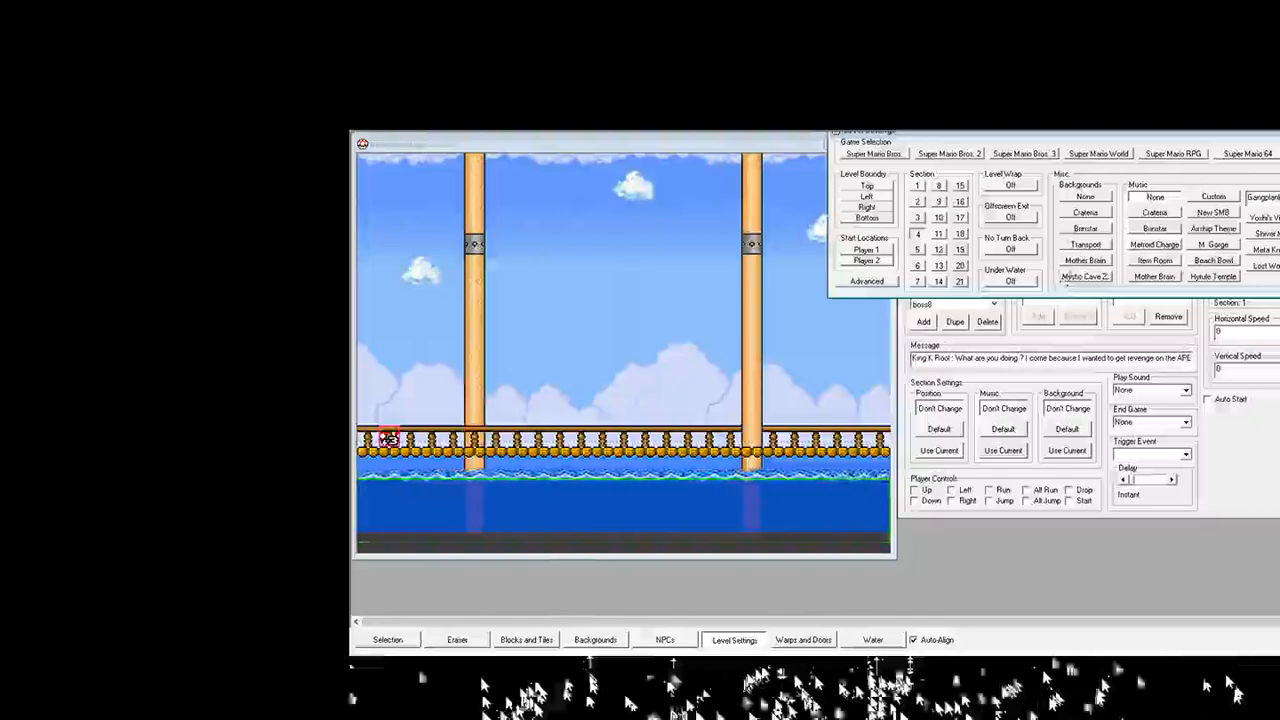
left_click_drag(1000, 132, 948, 163)
left_click(1161, 228)
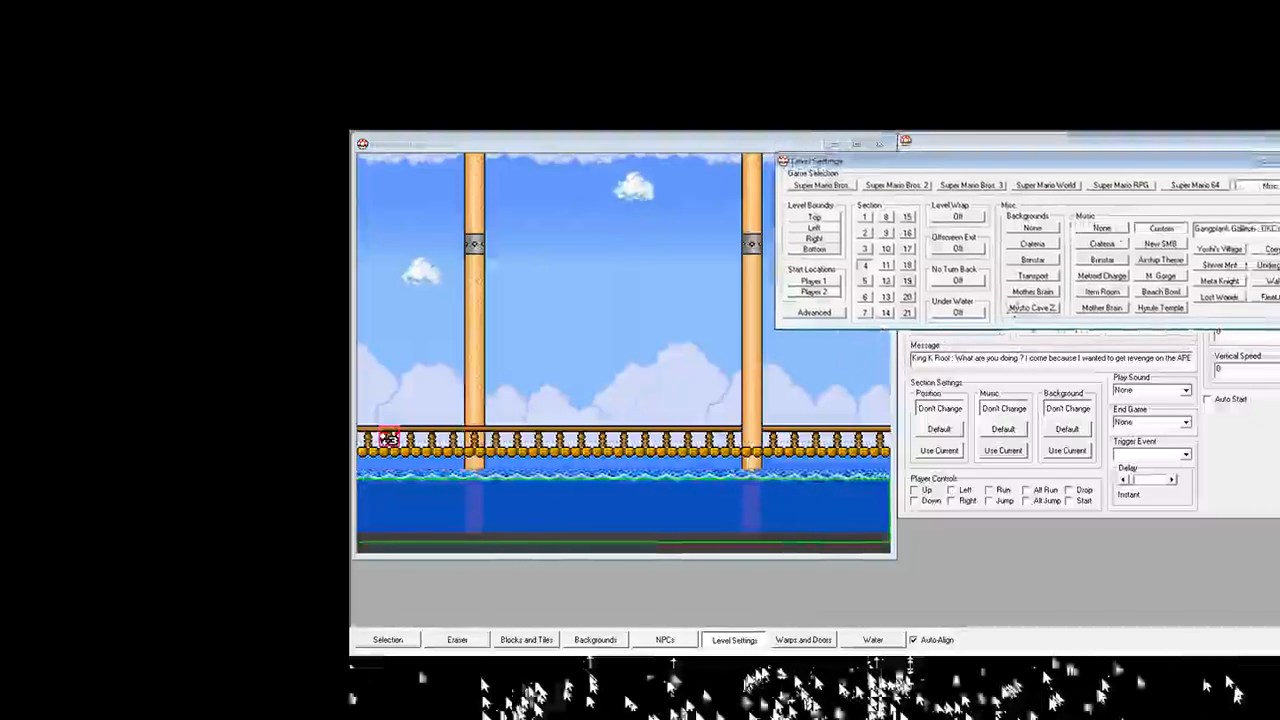
left_click_drag(815, 160, 401, 153)
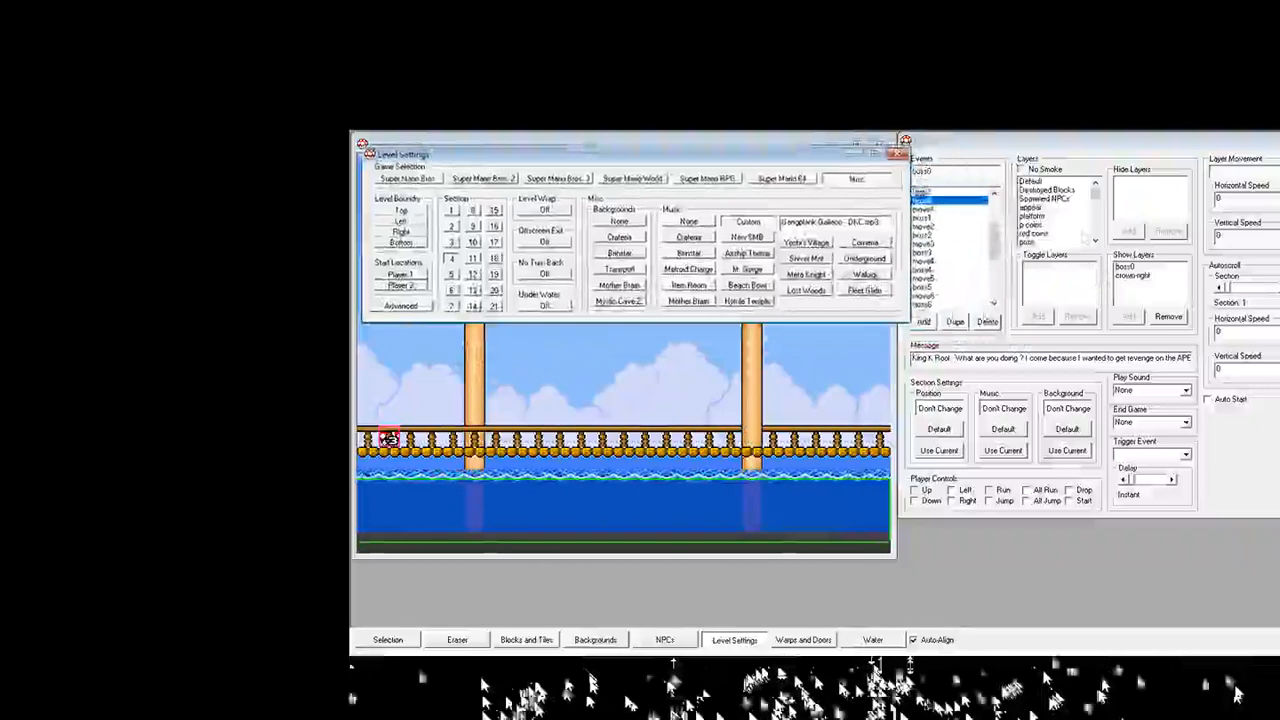
left_click(1003, 451)
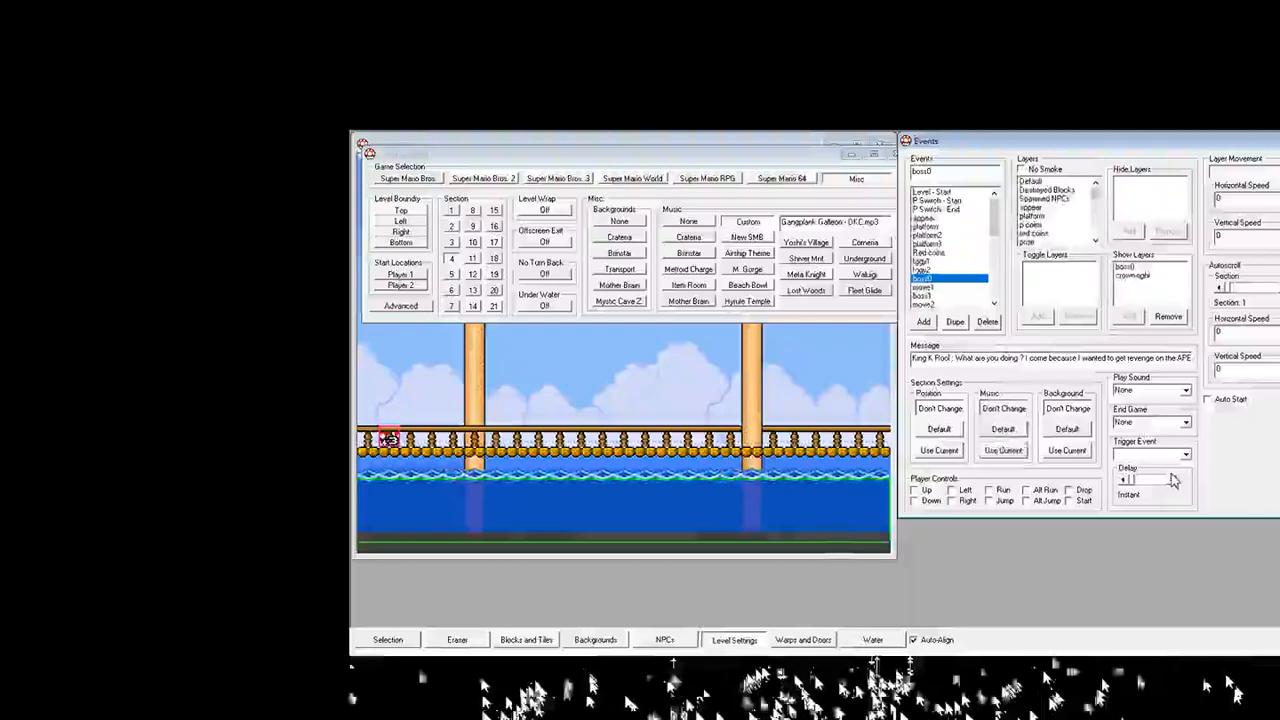
Step: Switch section 4's music to None and back to Custom while trying the boss0 event's music setting
left_click(690, 222)
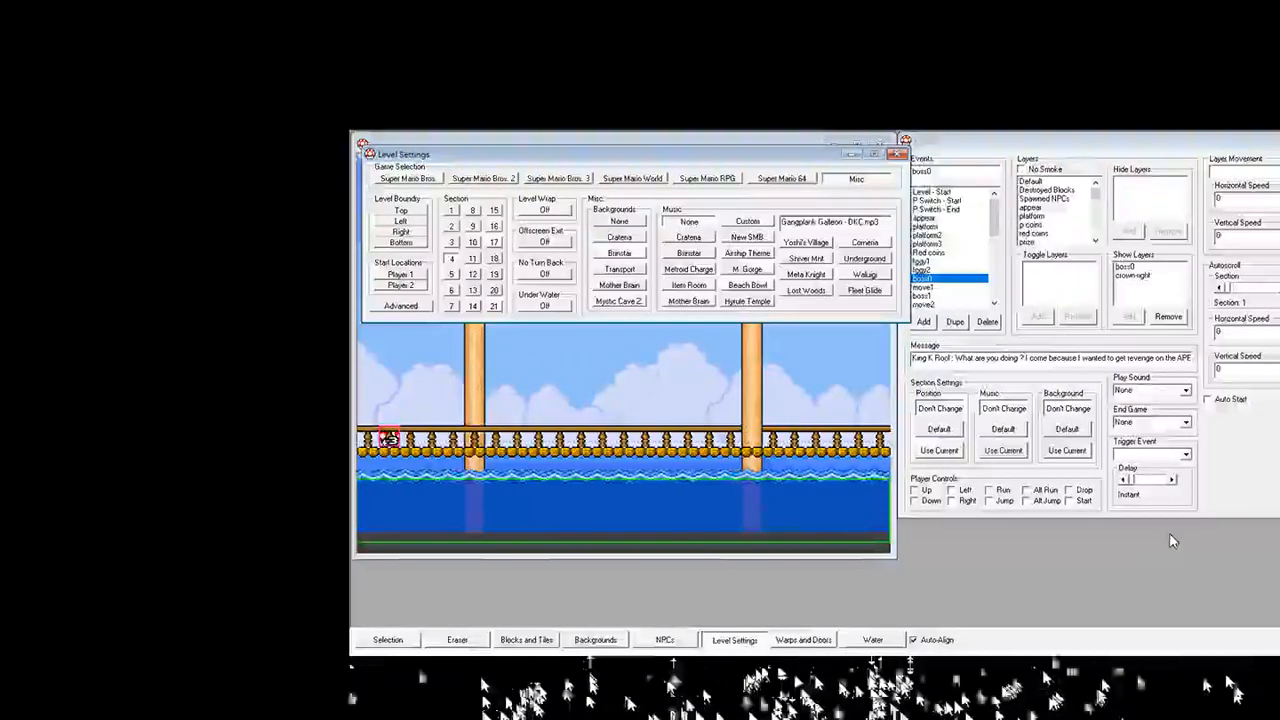
left_click(1003, 451)
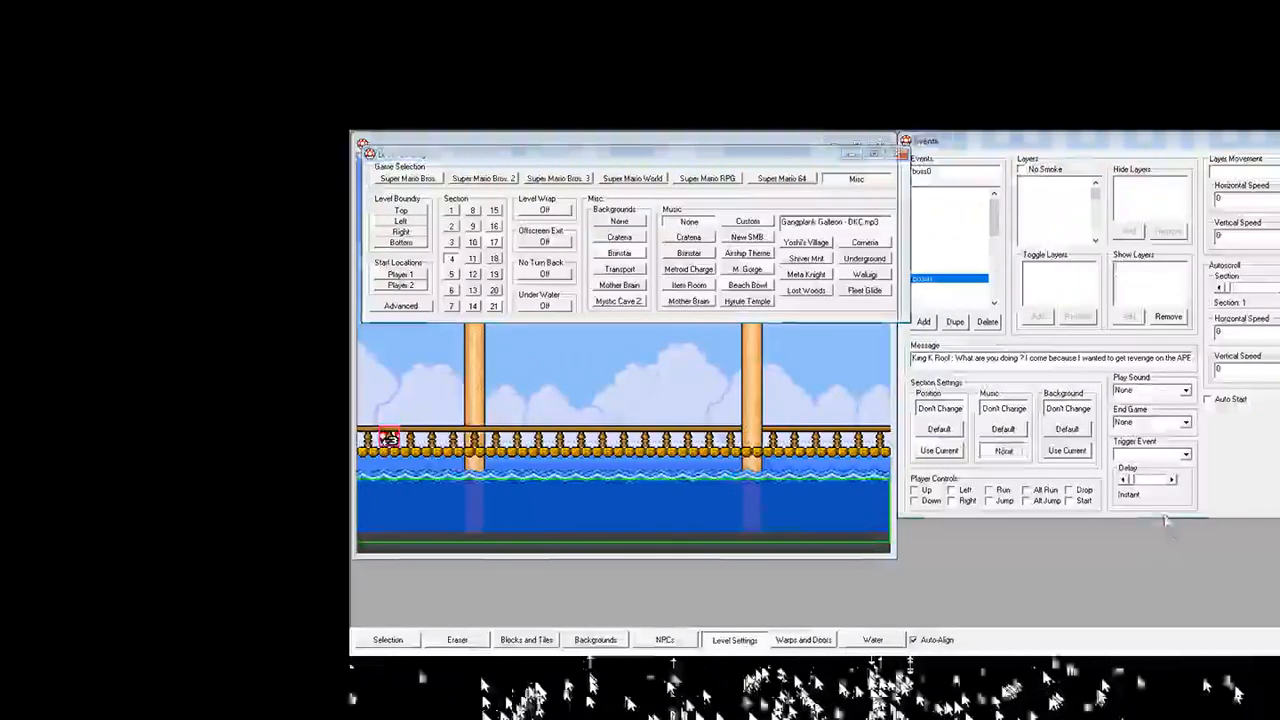
left_click(887, 334)
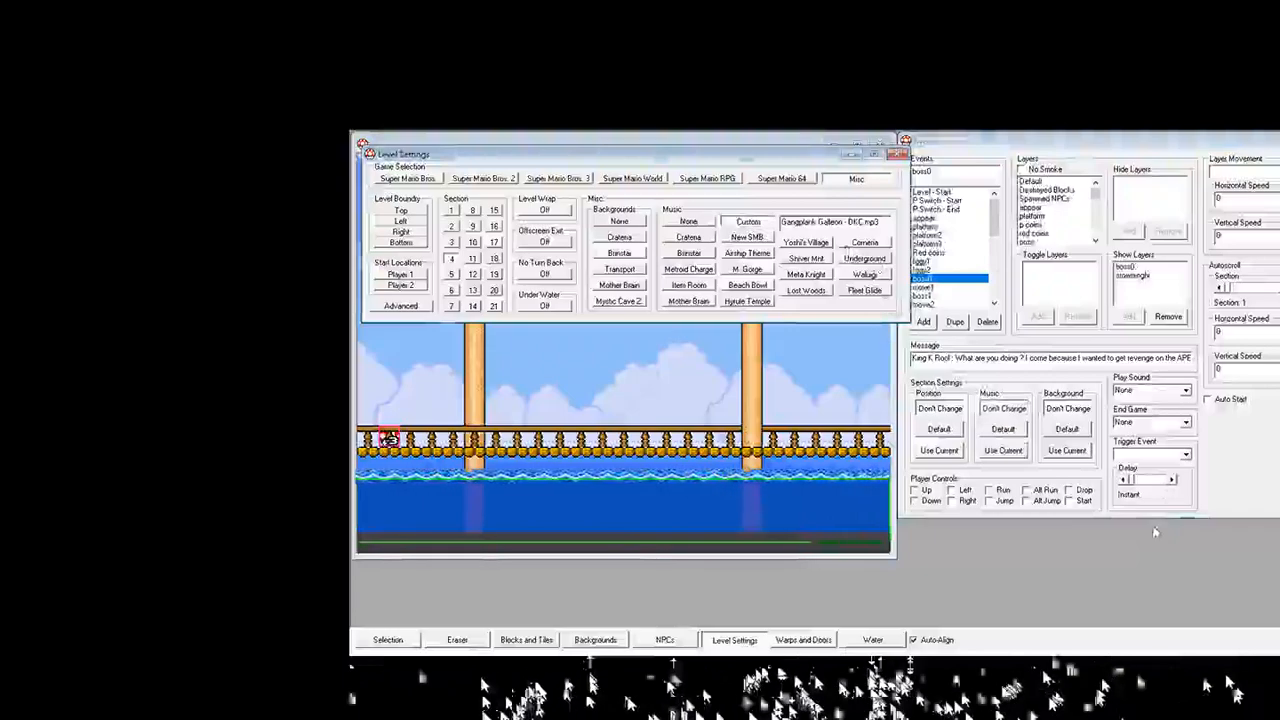
left_click(1185, 493)
left_click(790, 257)
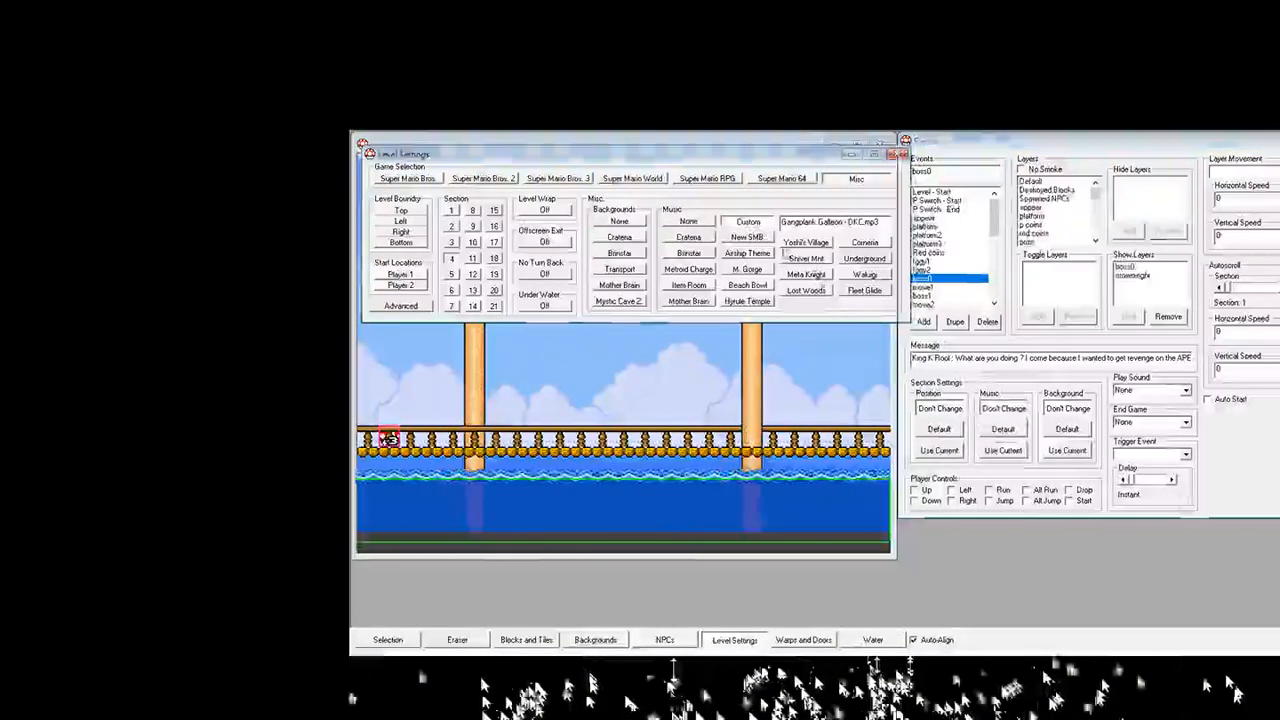
Step: Make the boss0 event change the music to Custom and set section 4's own music to None
left_click(689, 222)
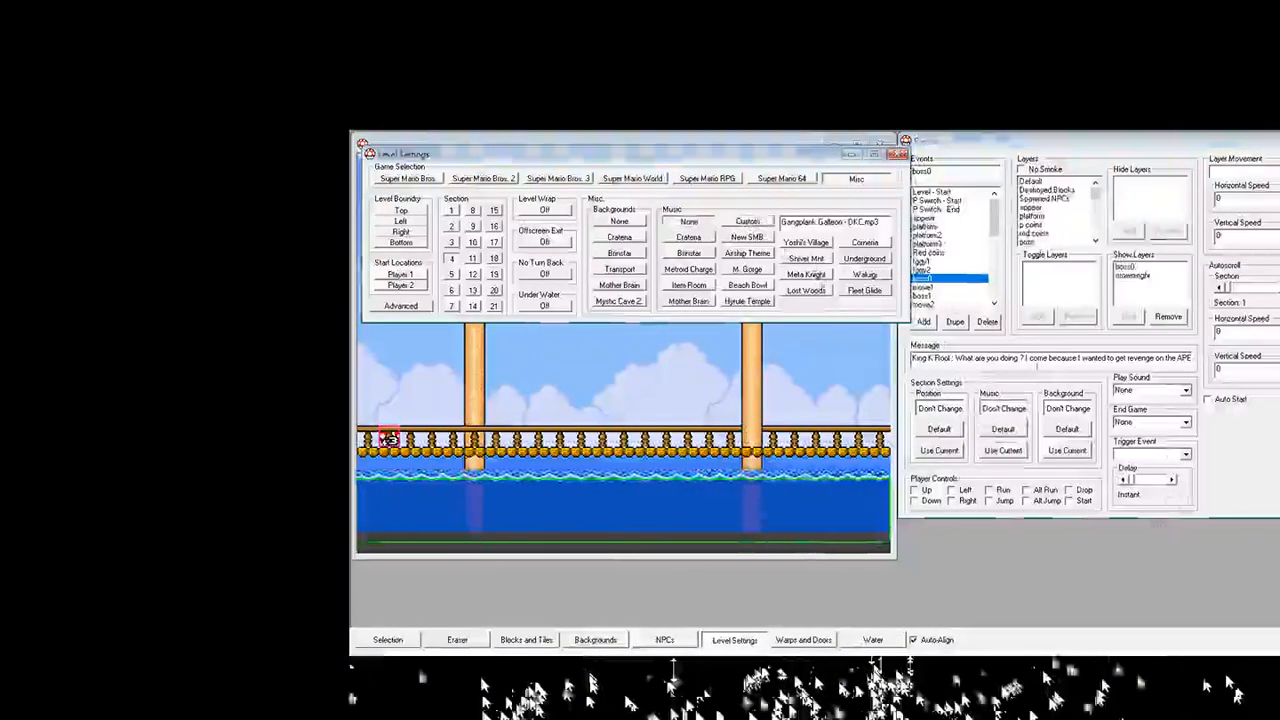
left_click(747, 221)
left_click(1004, 450)
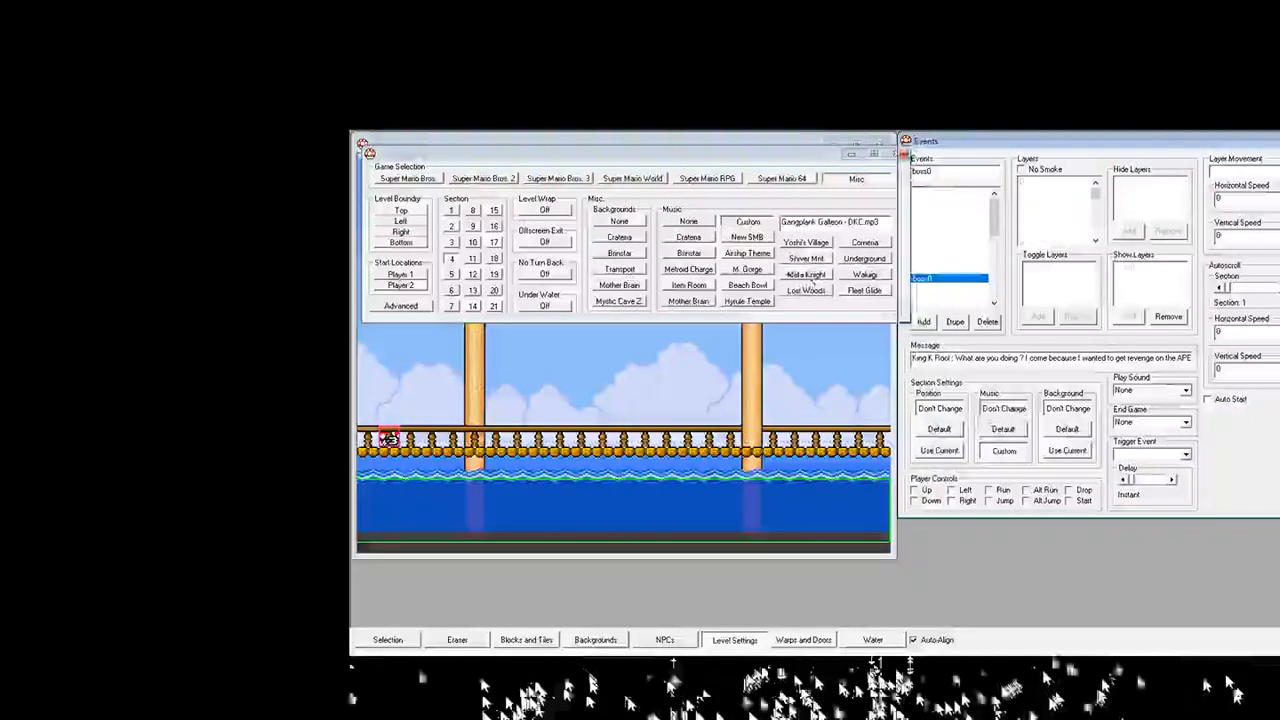
left_click(698, 223)
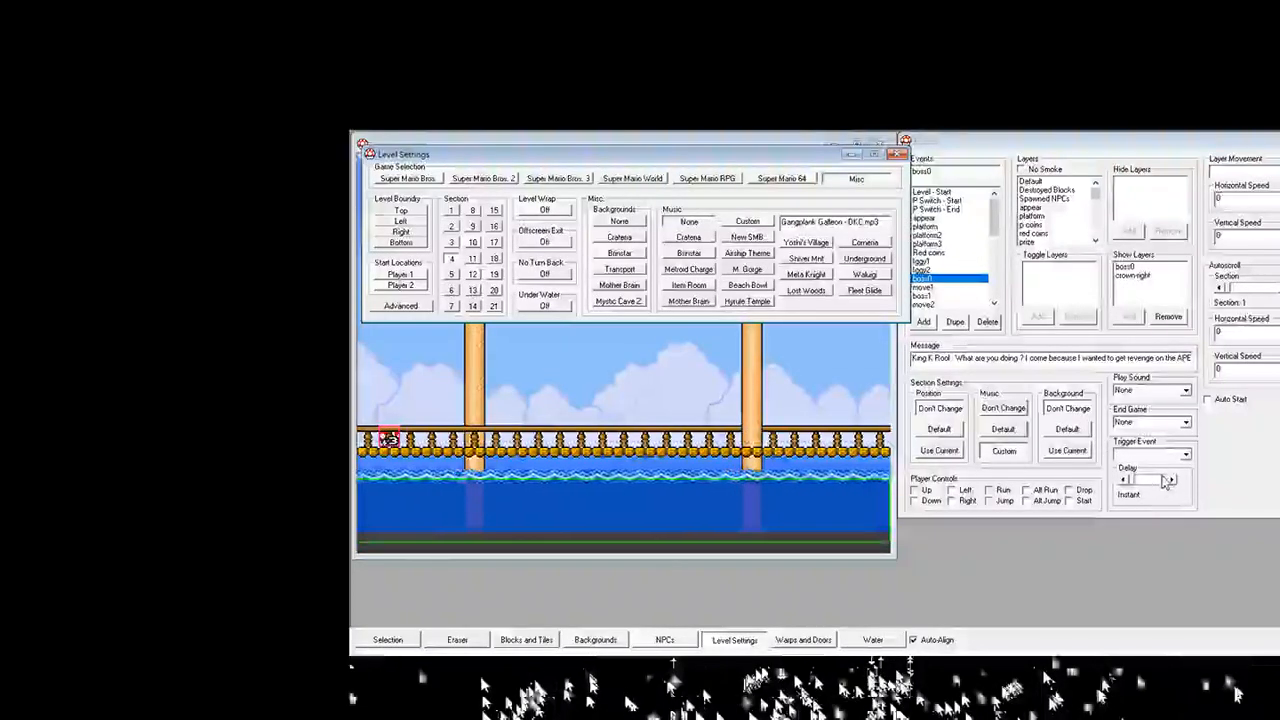
Step: Reselect the boss0 event, switch section 4's music back to Custom and return to selection mode
left_click(957, 278)
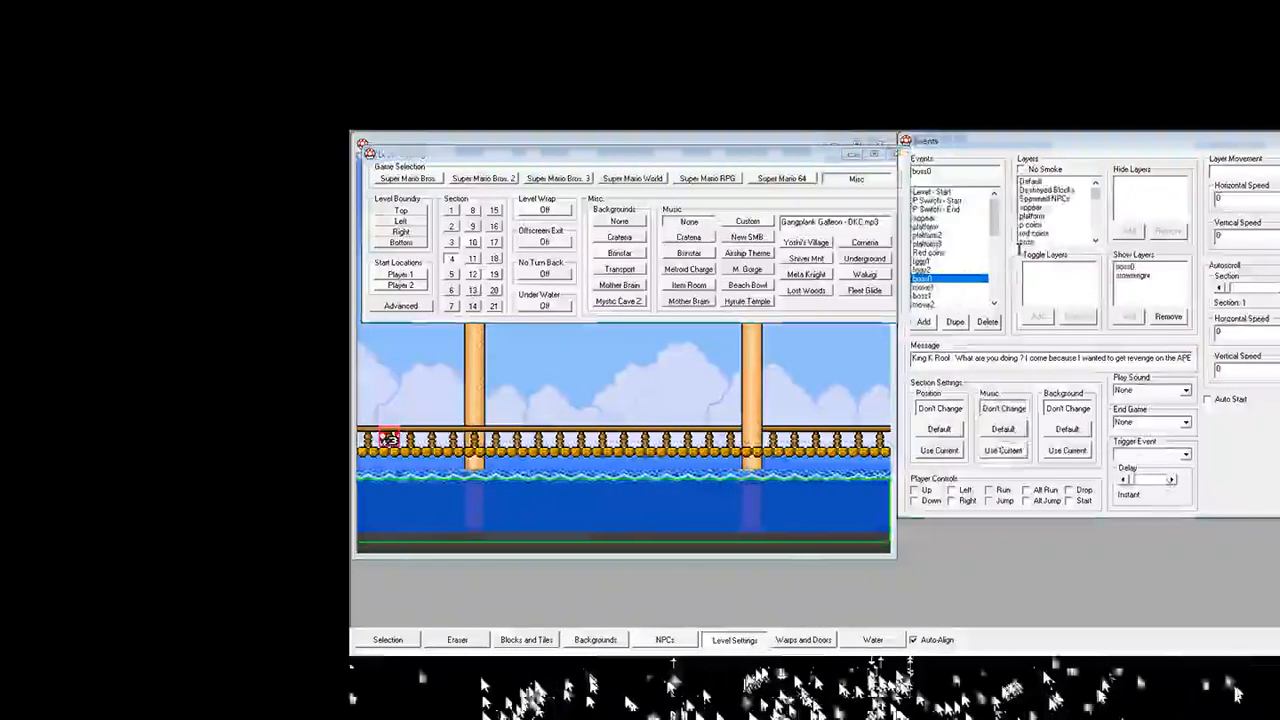
left_click(748, 221)
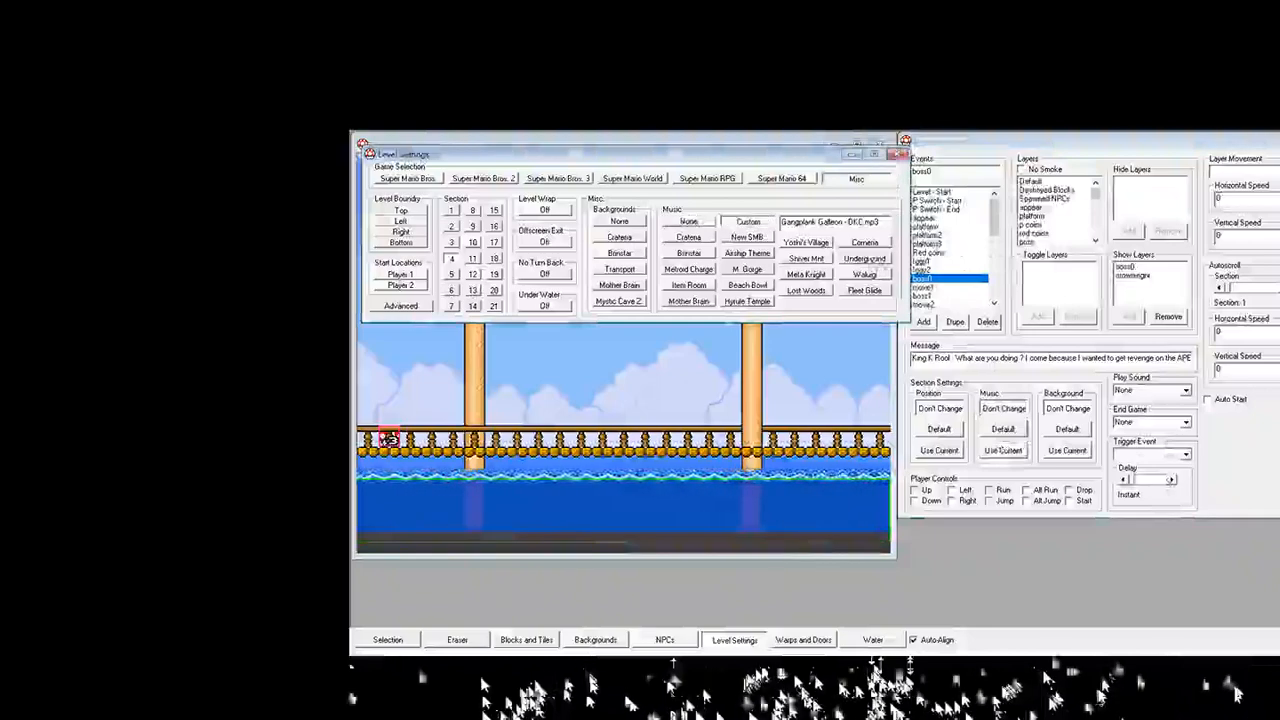
right_click(711, 375)
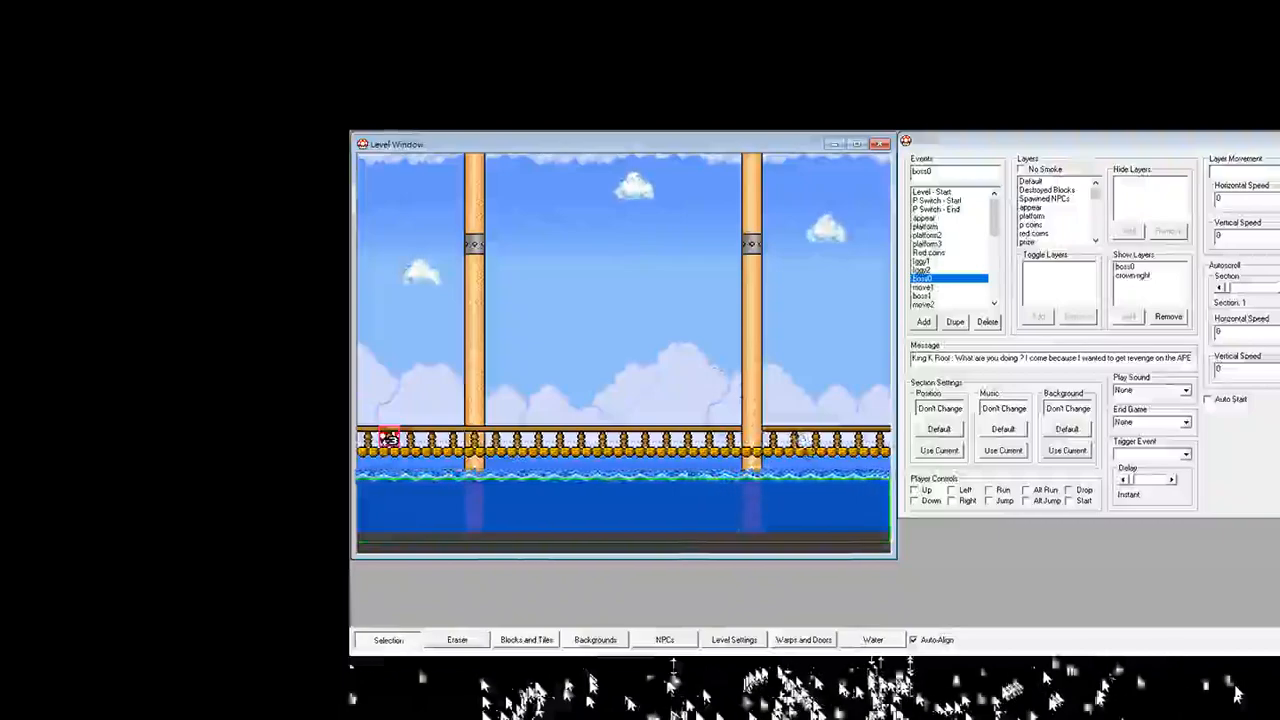
Step: Go to section 2 with Donkey Kong on the deck and set its music to Custom, playing Boss Defeat - DKC.mp3
left_click(734, 640)
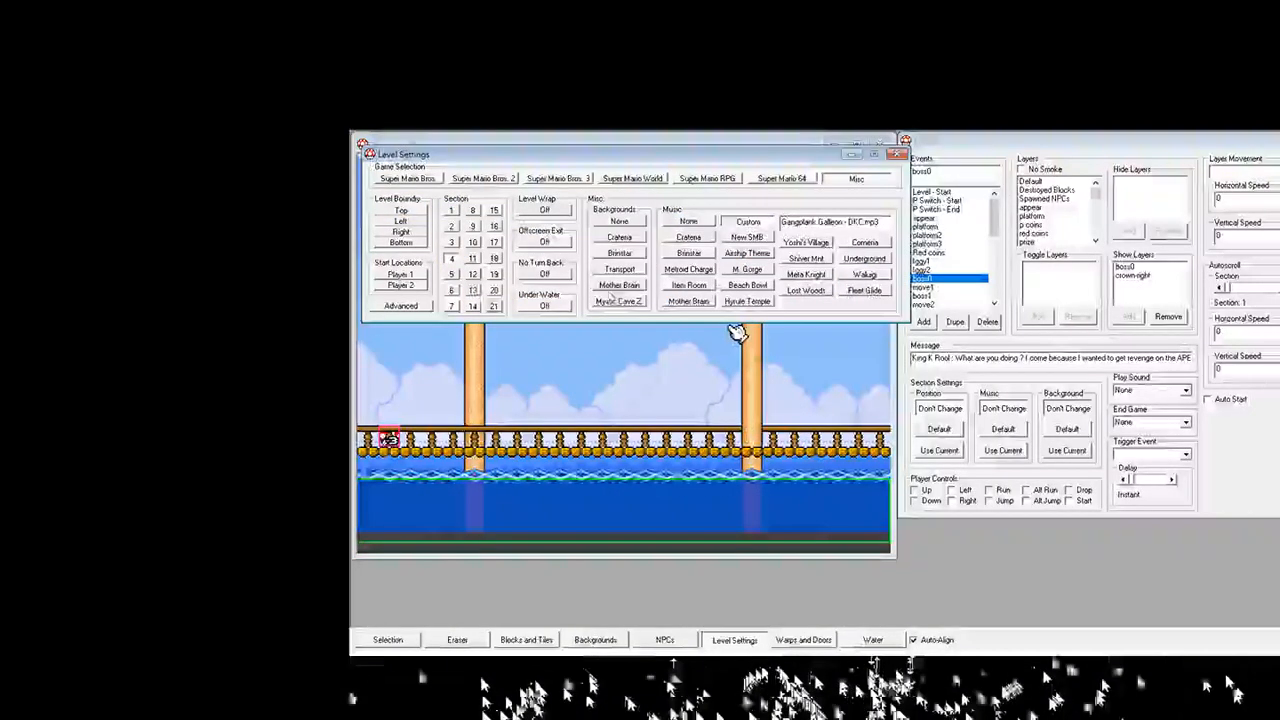
left_click(473, 259)
right_click(674, 443)
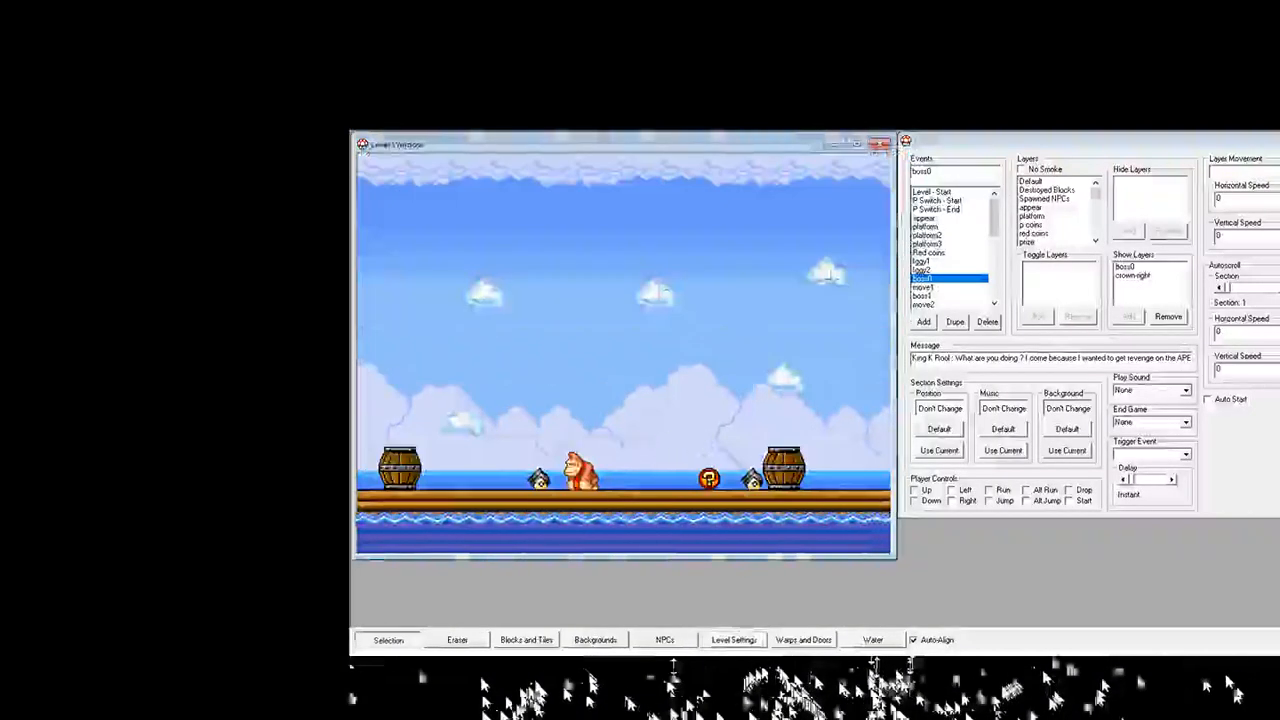
left_click(734, 640)
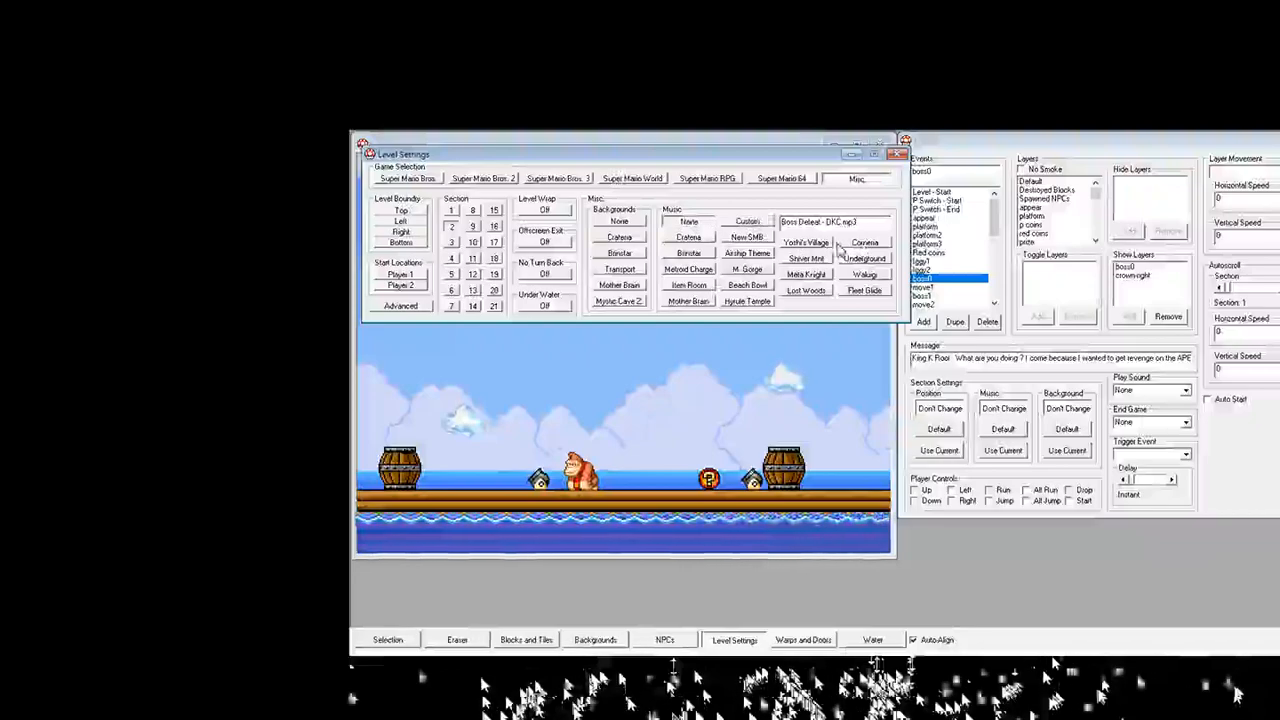
left_click(748, 221)
right_click(685, 366)
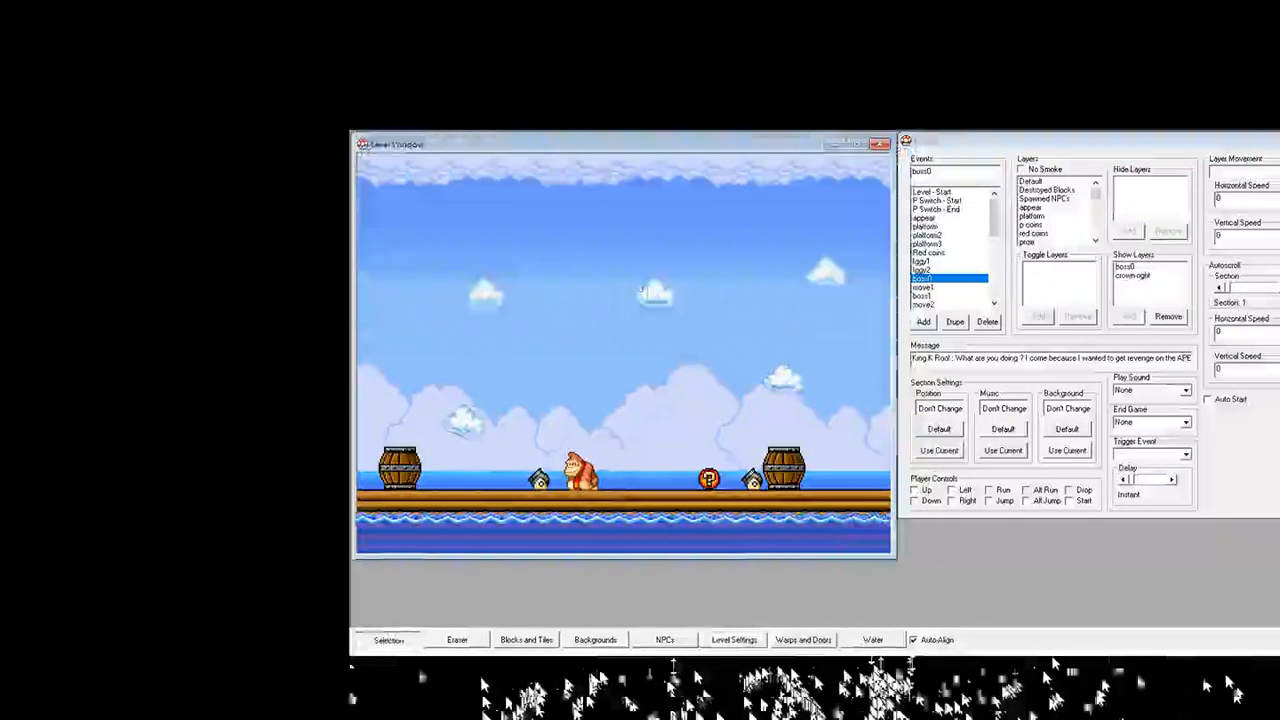
Step: Switch through section 1 back to section 4 and check its music against the boss0 event's music
left_click(734, 639)
left_click(486, 239)
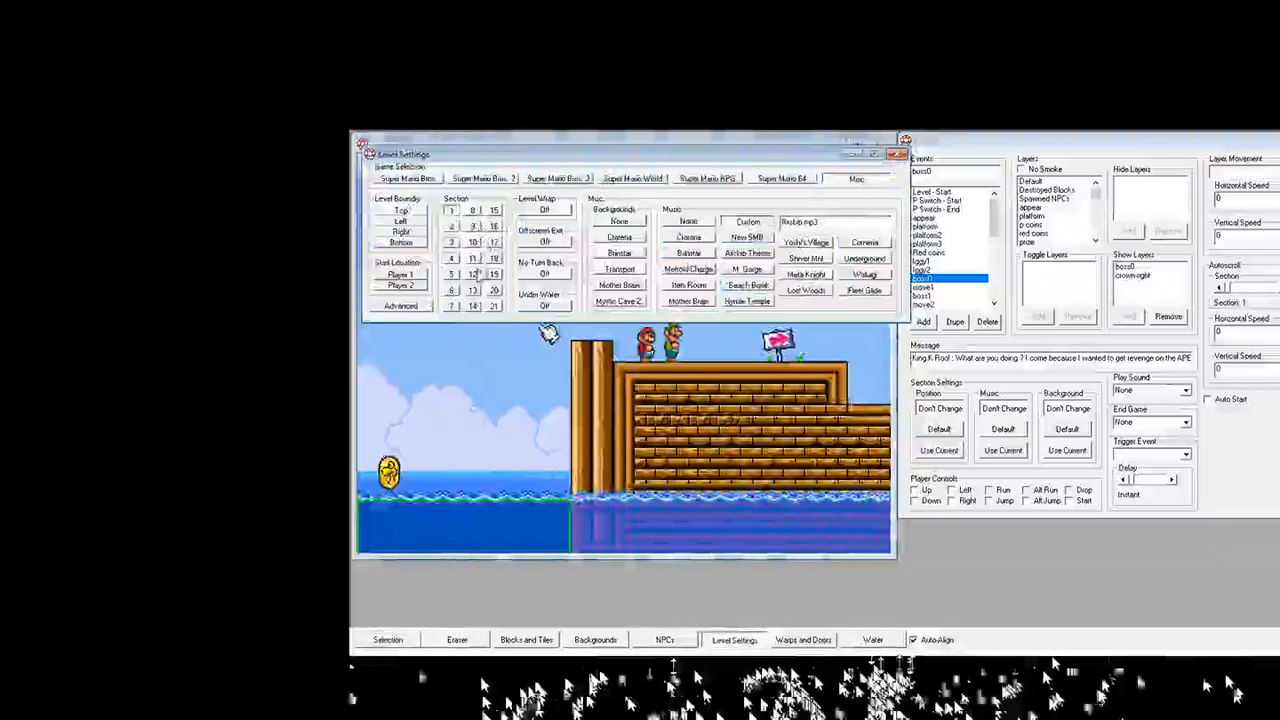
left_click(479, 271)
left_click(478, 289)
right_click(486, 400)
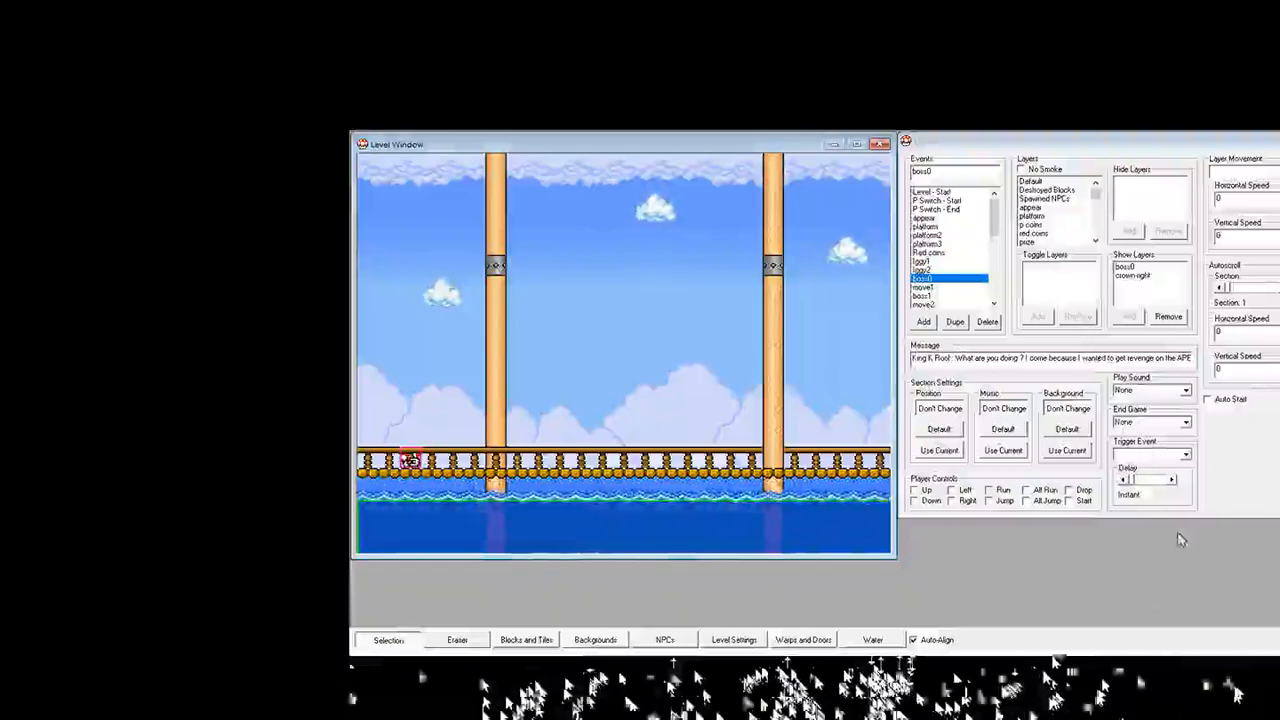
left_click(734, 639)
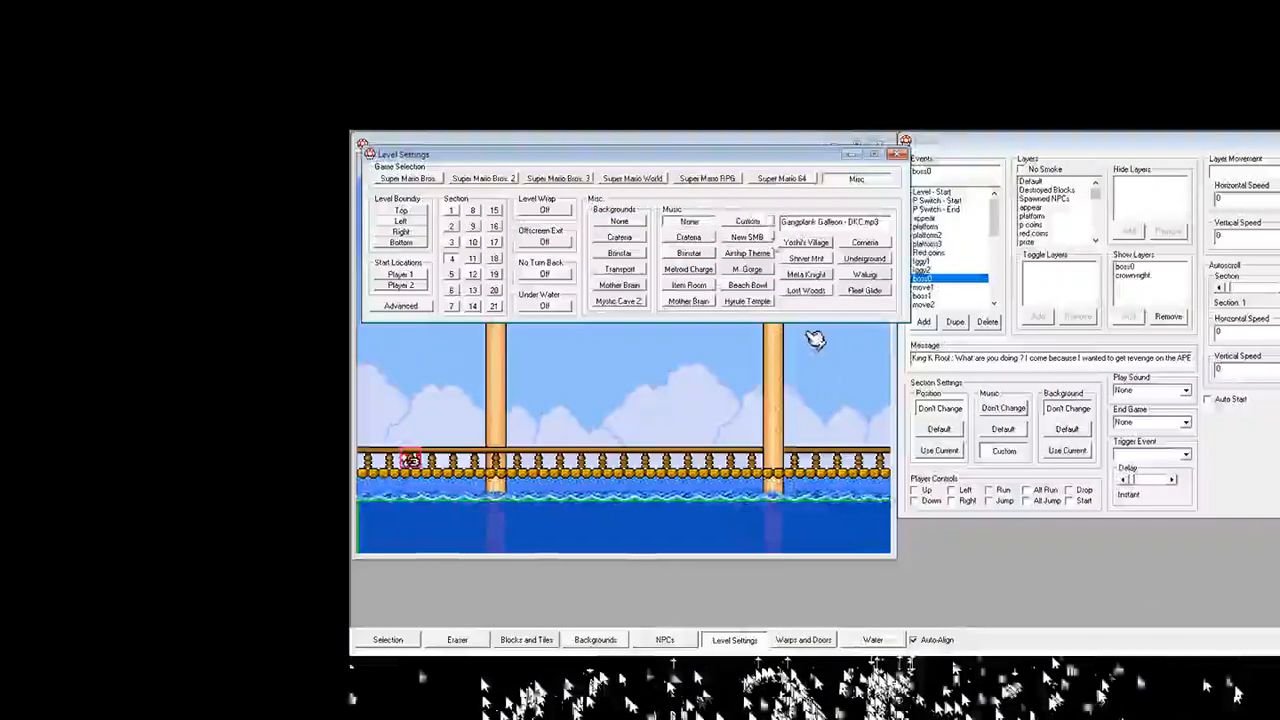
right_click(597, 394)
Step: Place the Player 1 start location on section 4's deck just beside the first mast and return to selection mode
left_click(734, 639)
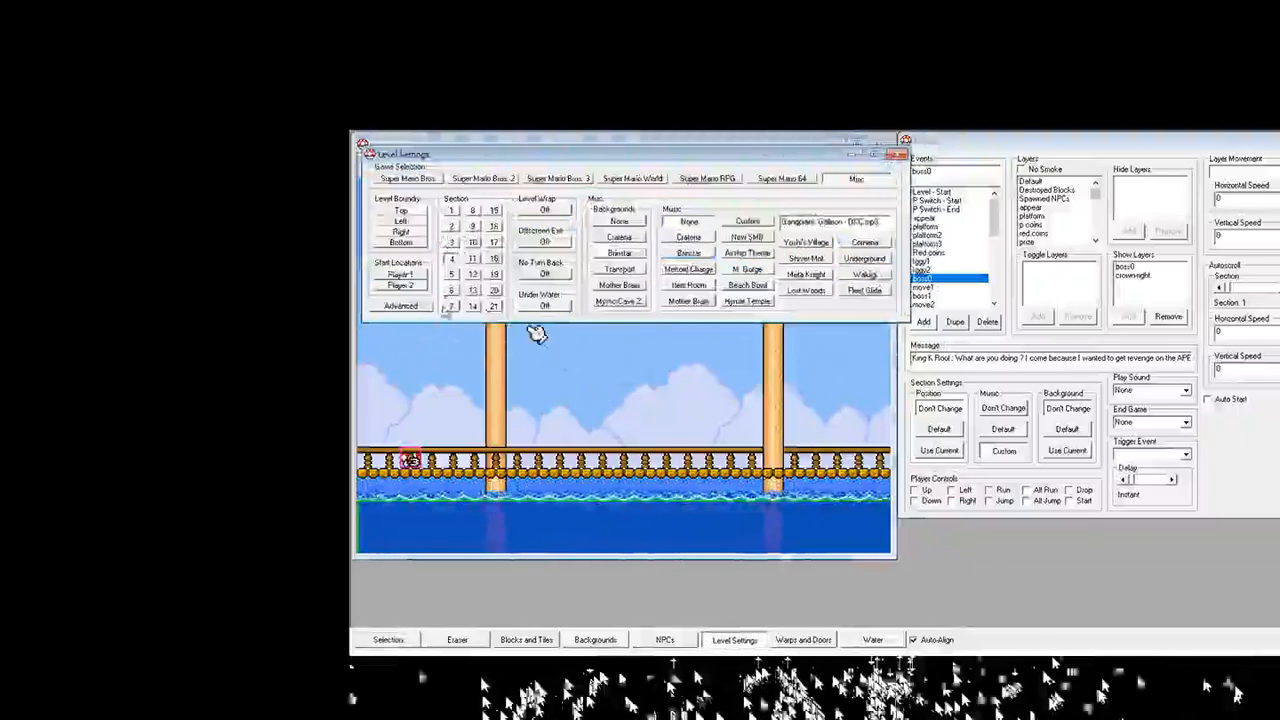
left_click(401, 275)
left_click(536, 458)
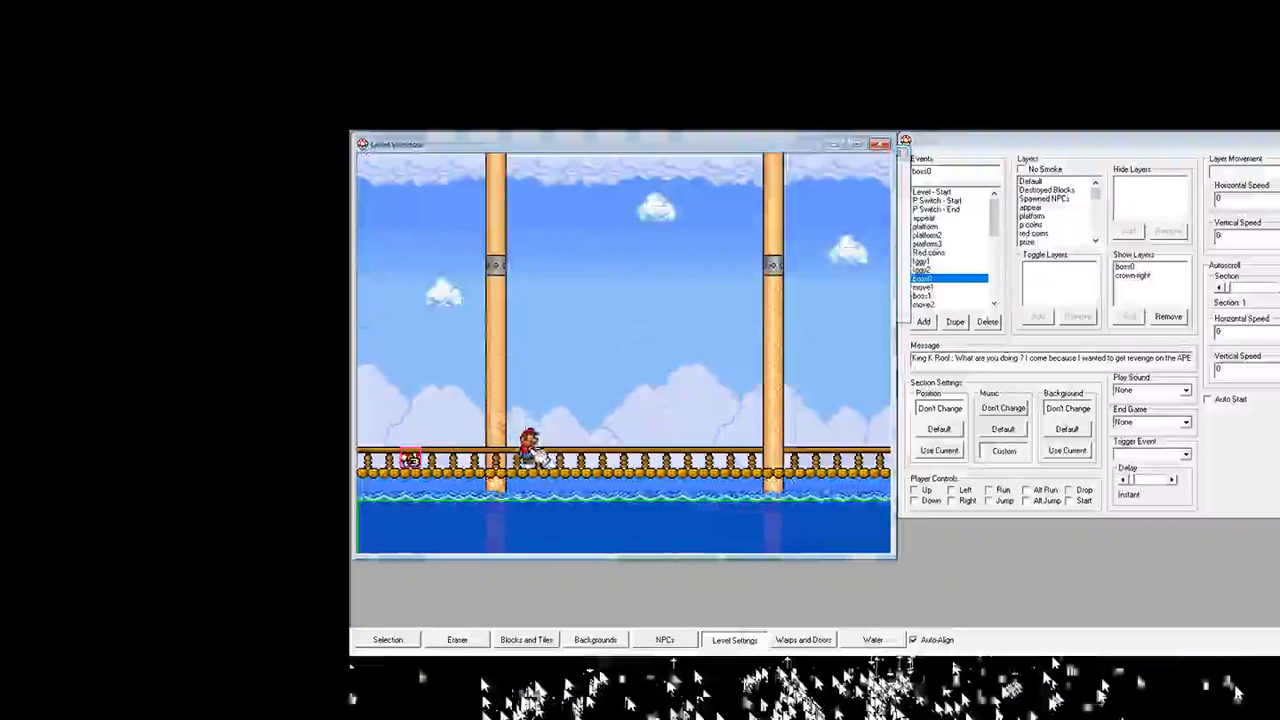
right_click(545, 425)
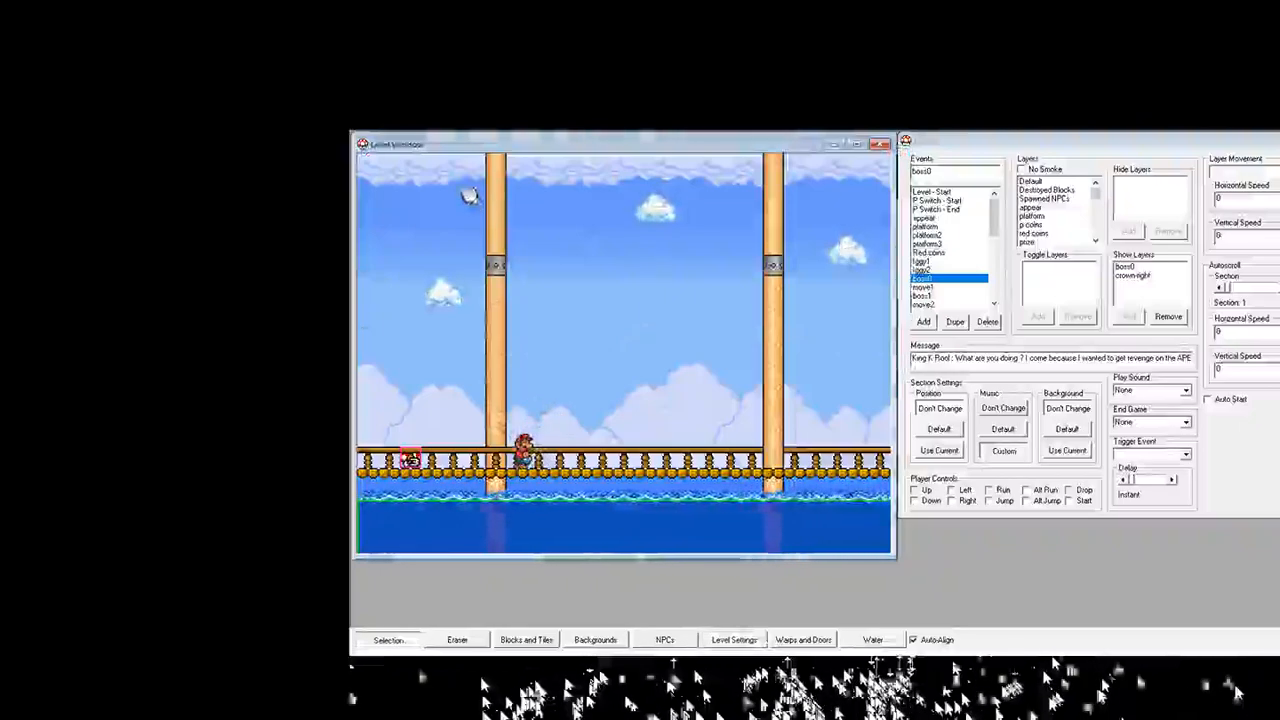
Step: Bring up the layer list and test-play the level from section 4, moving both ways and jumping beside the first mast
left_click(464, 124)
left_click(412, 460)
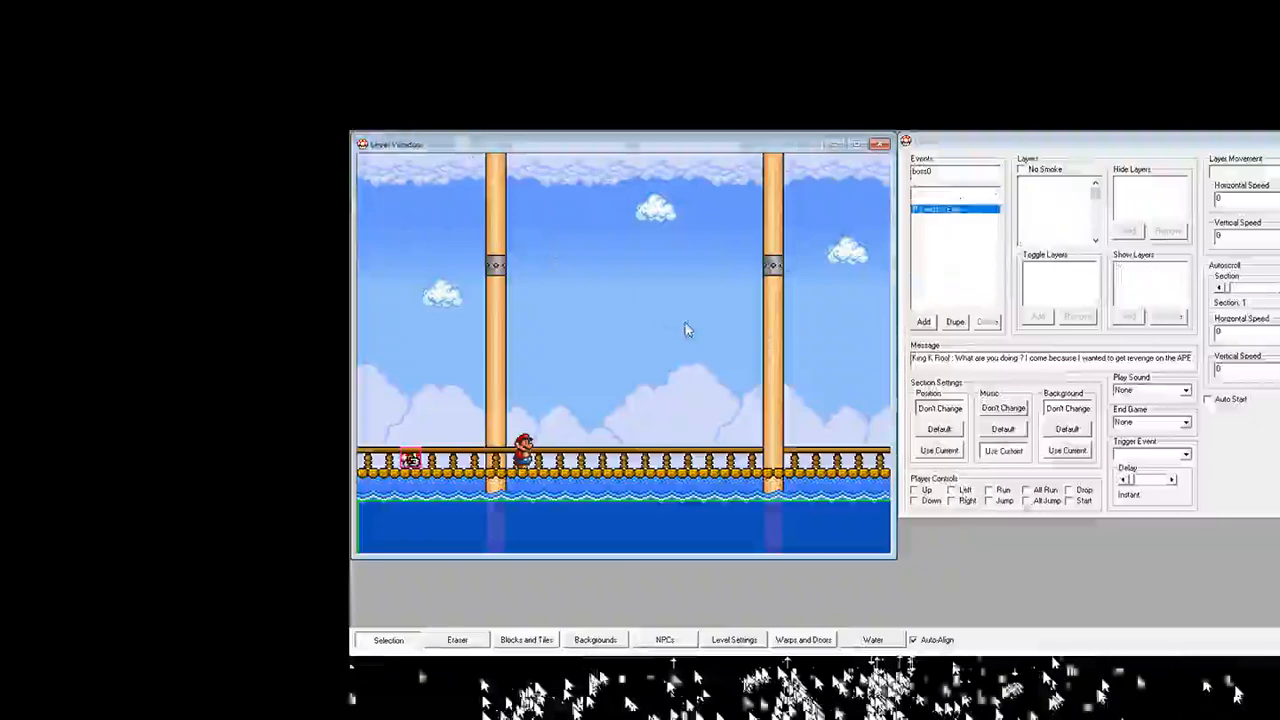
key("ctrl+l")
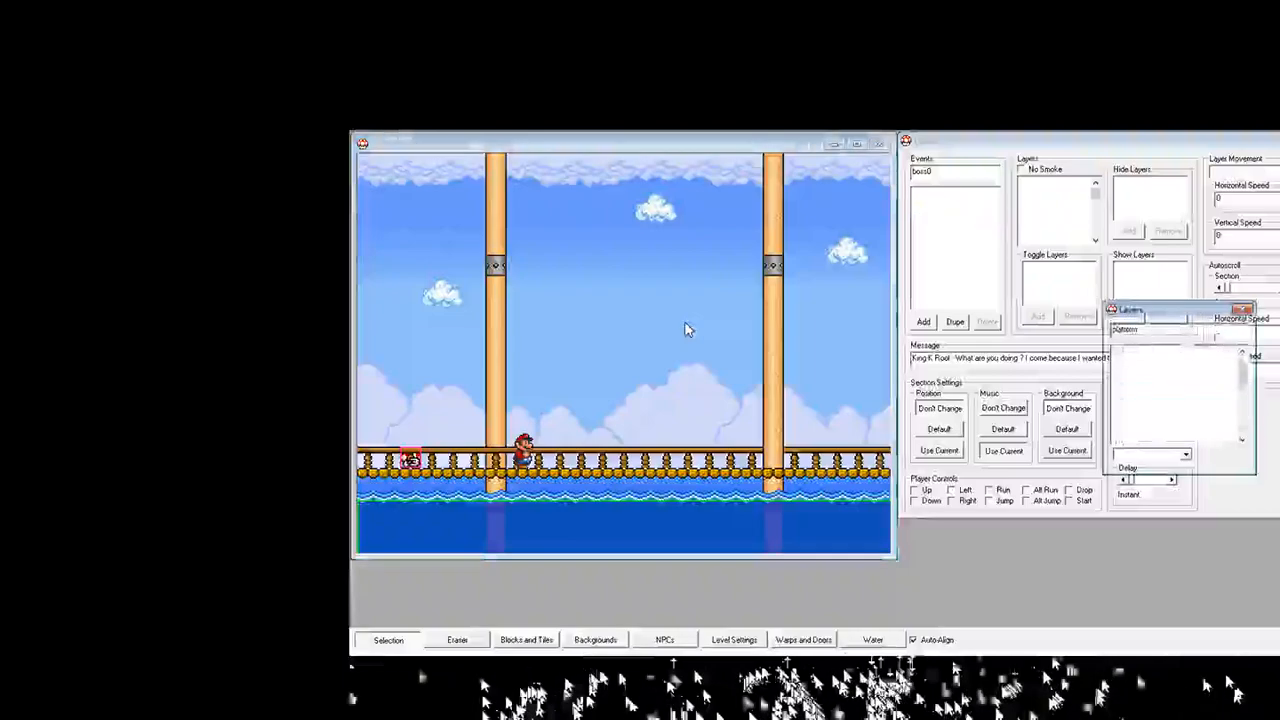
key("F5")
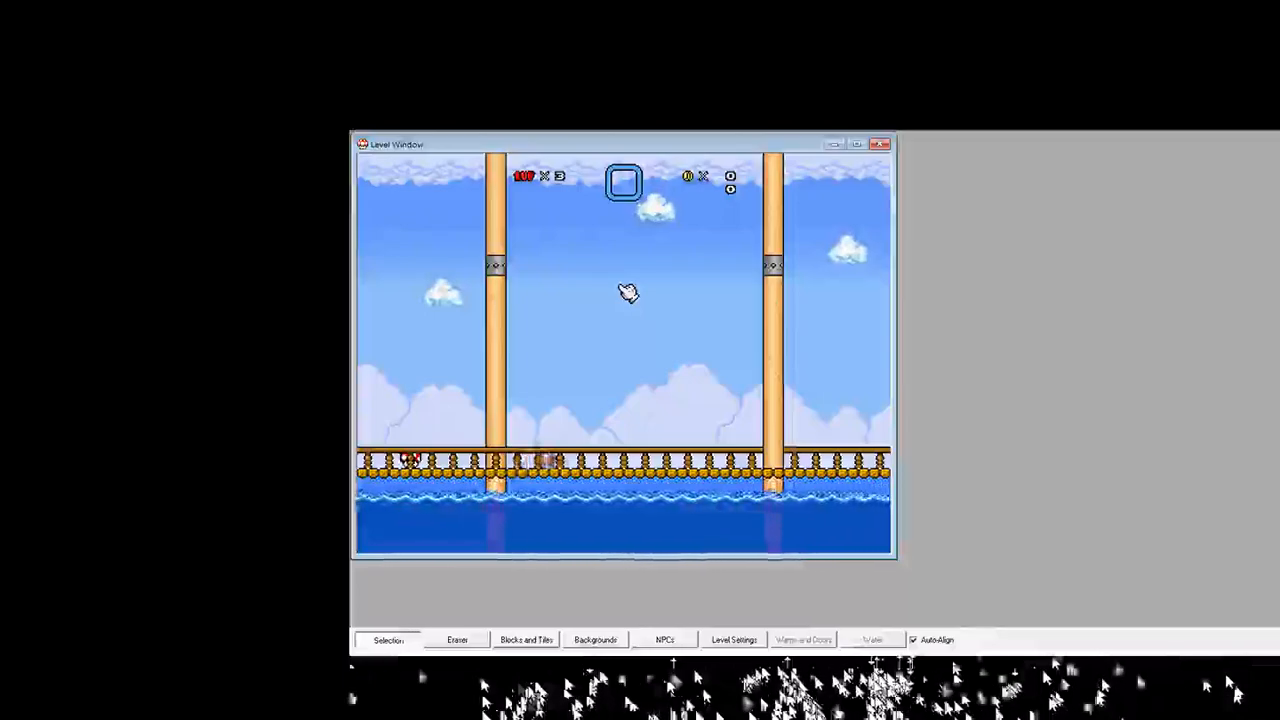
key("Right")
key("Left")
key("z")
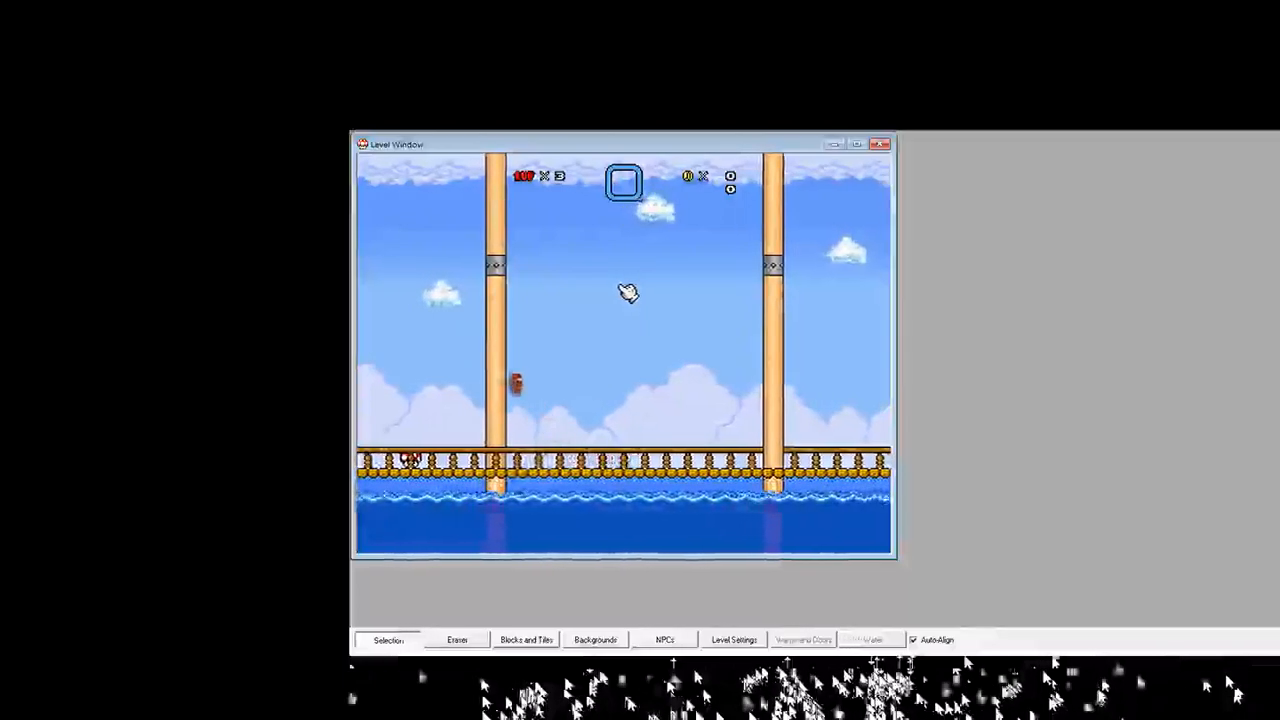
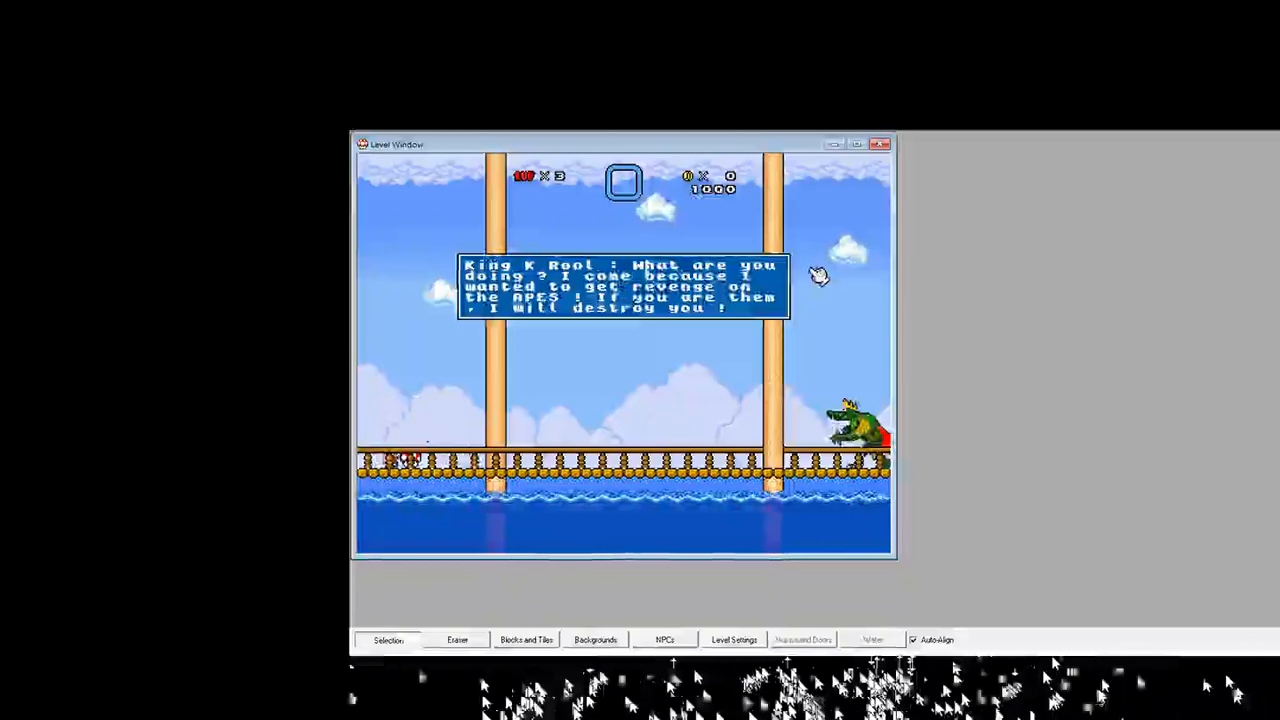
Step: Dismiss King K. Rool's opening message and test the start of the fight by jumping beside the first mast at his thrown crown
key("z")
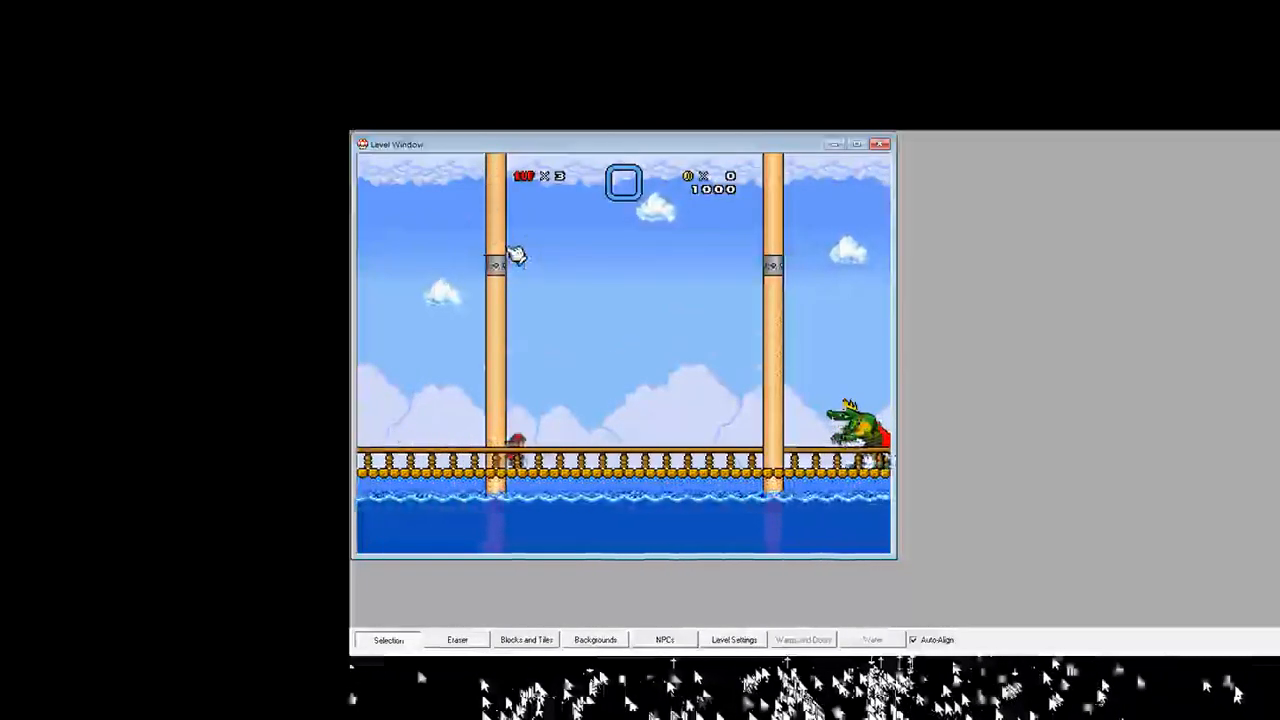
key("Left")
key("z")
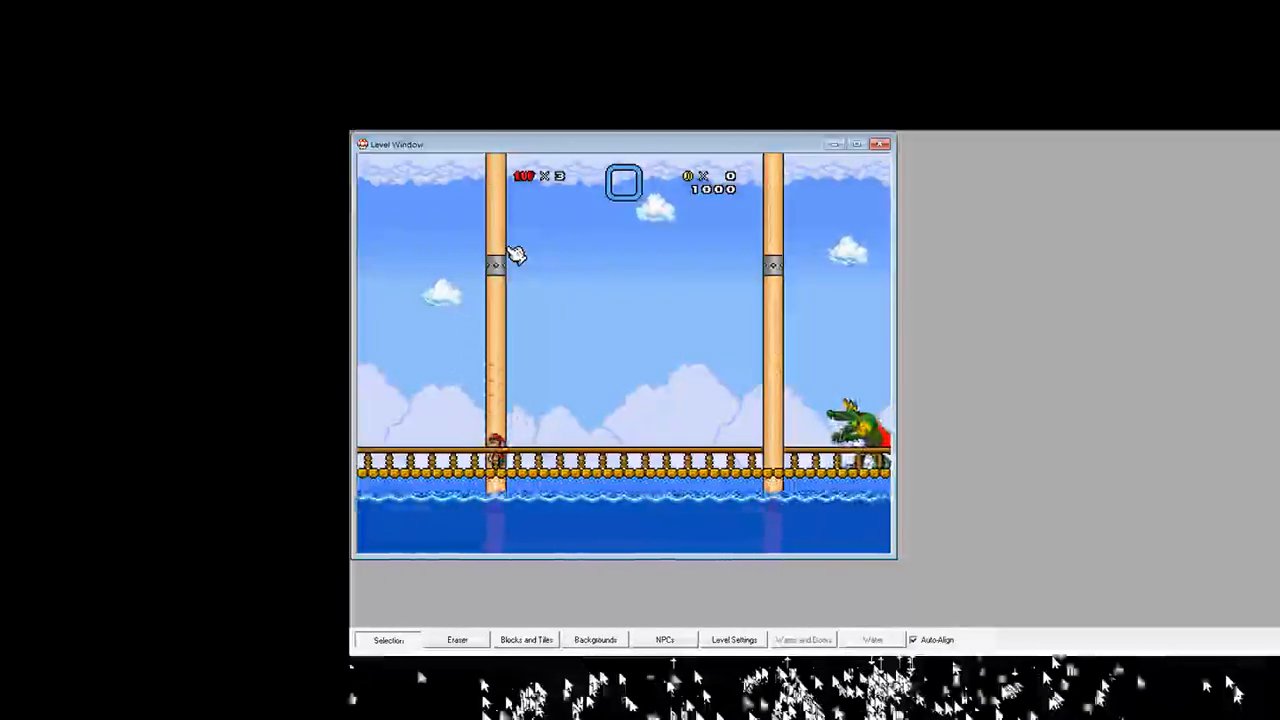
key("z")
key("Right")
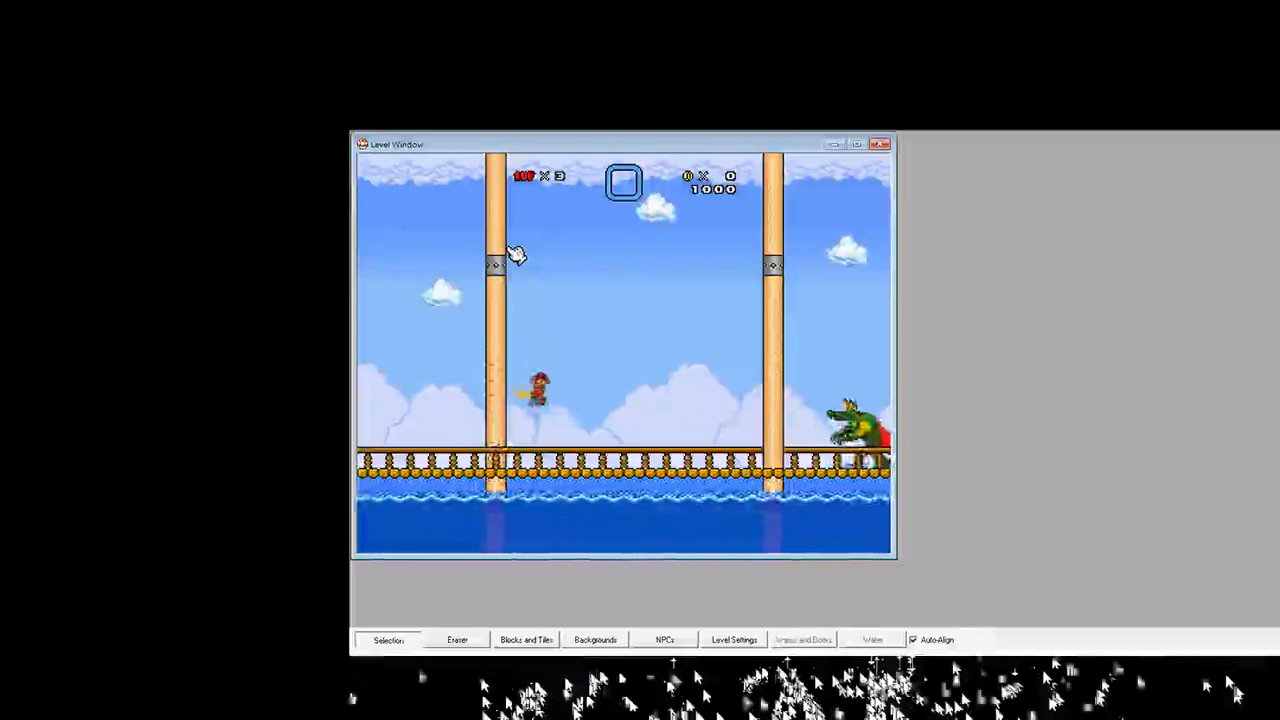
key("x")
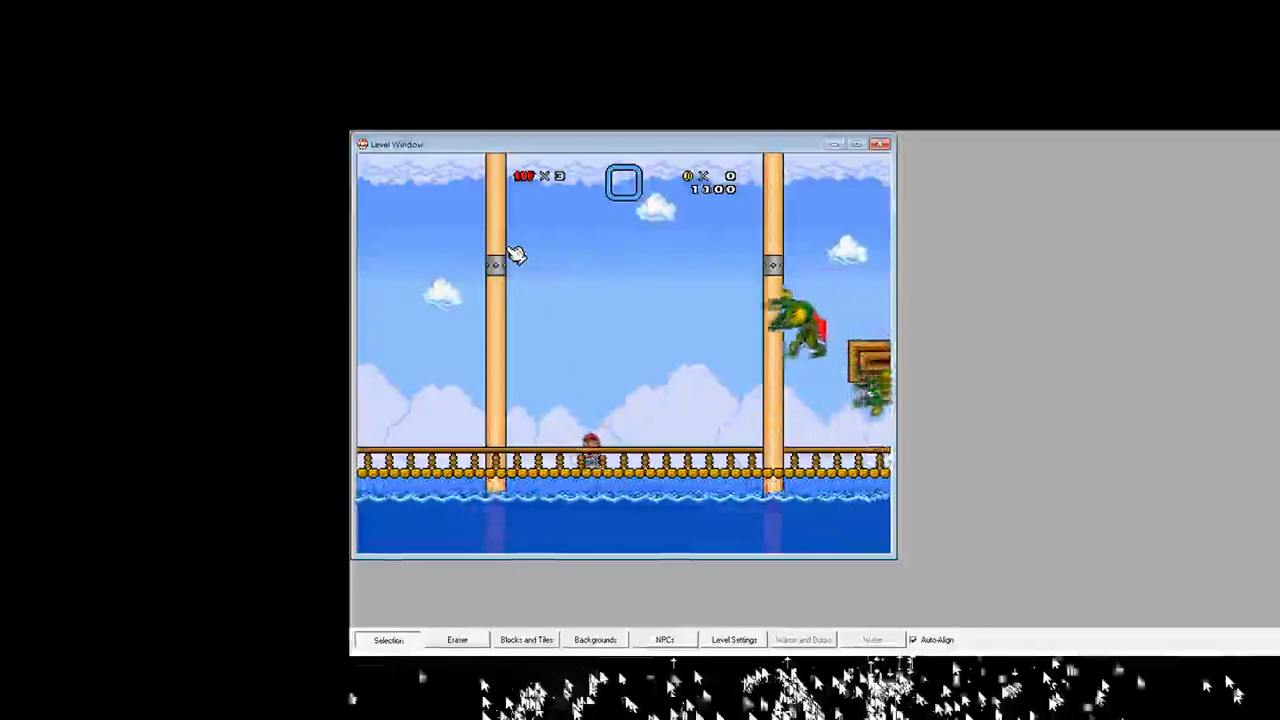
Step: Run Mario underneath the leaping boss and jump beyond the second mast to the opposite end of the deck
key("z")
key("Right")
key("z")
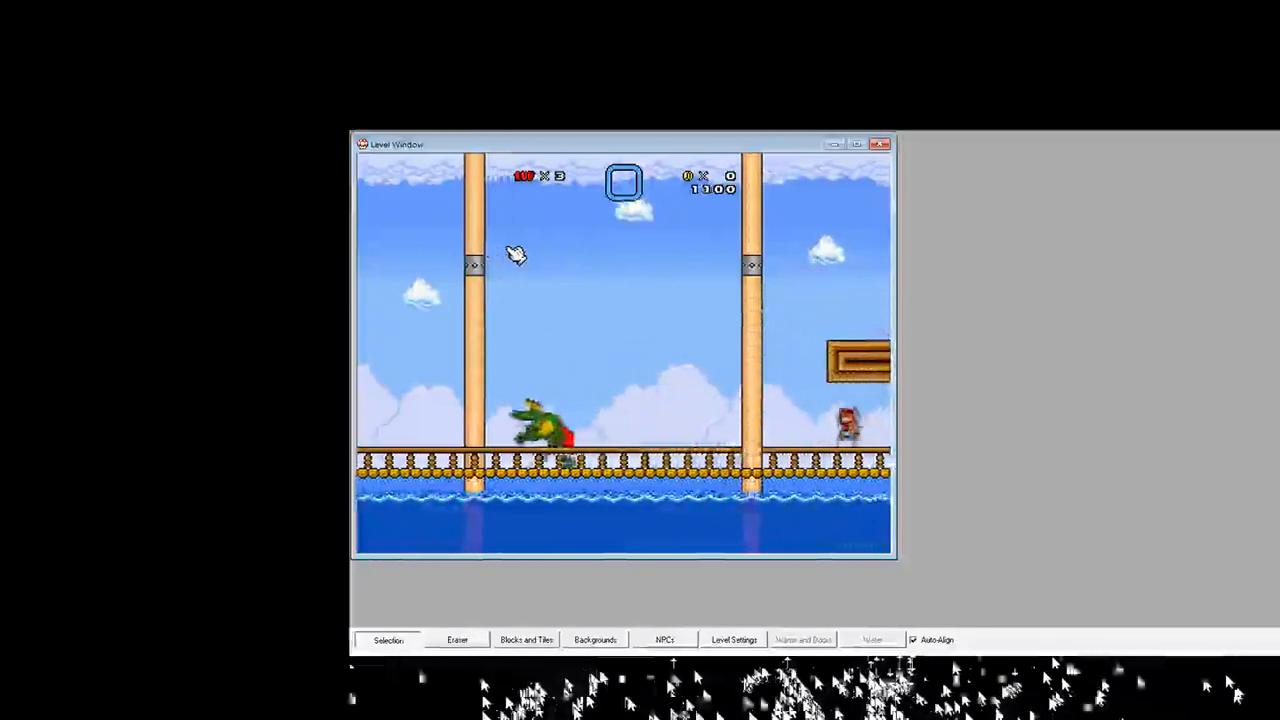
key("z")
key("z")
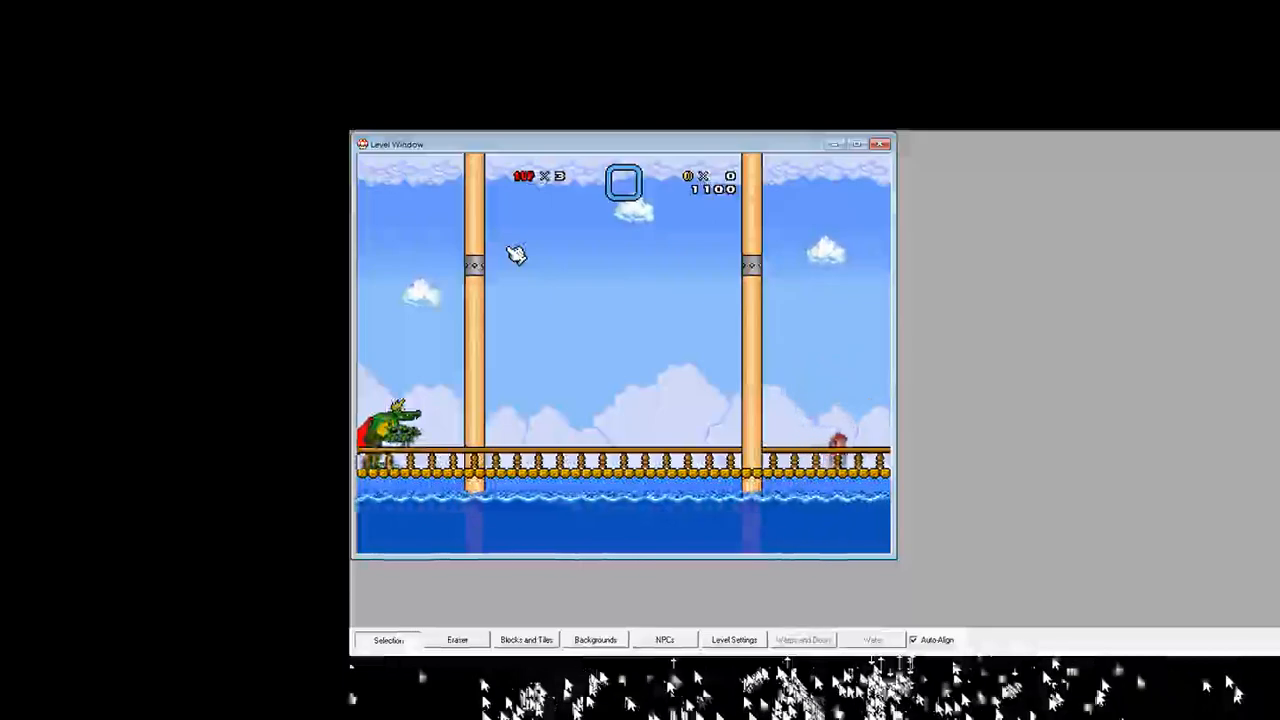
Step: Jump towards the boss's second thrown crown between the masts, and evade his charge back towards the first mast
key("Left")
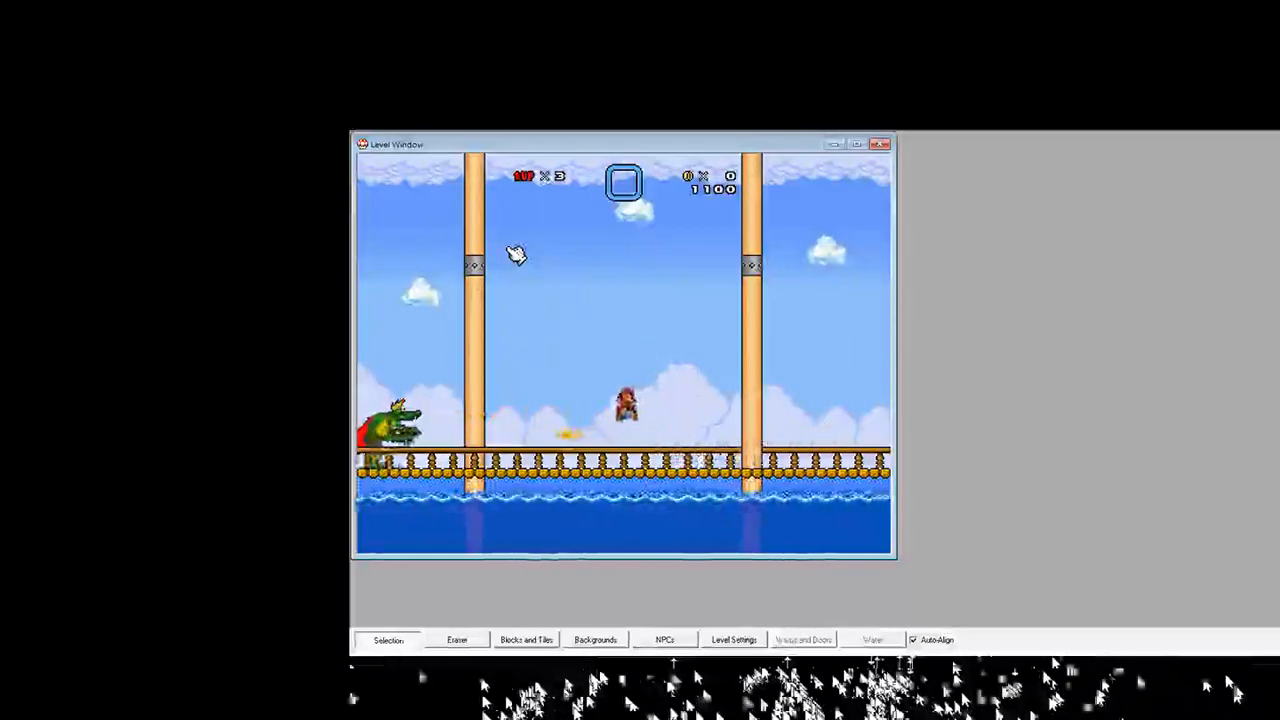
key("Right")
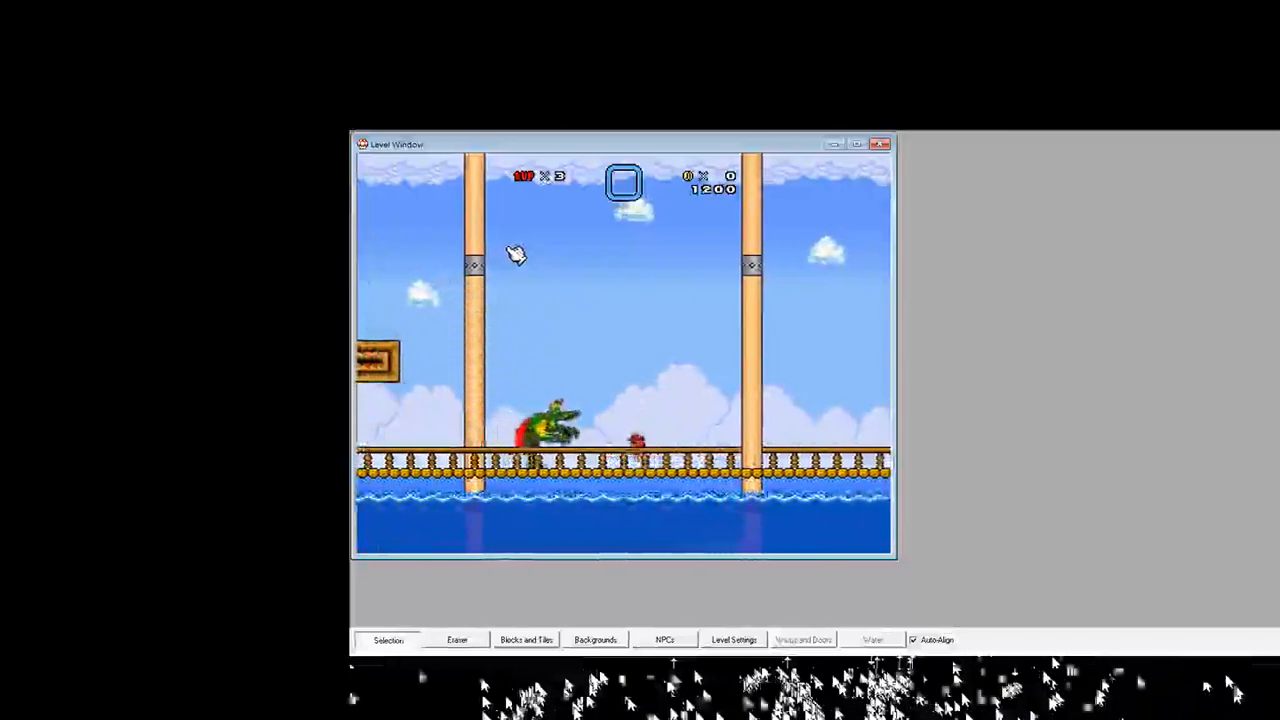
key("Left")
key("z")
Step: Wait beyond the first mast for the boss to turn, and cross the deck past him towards the second mast
key("z")
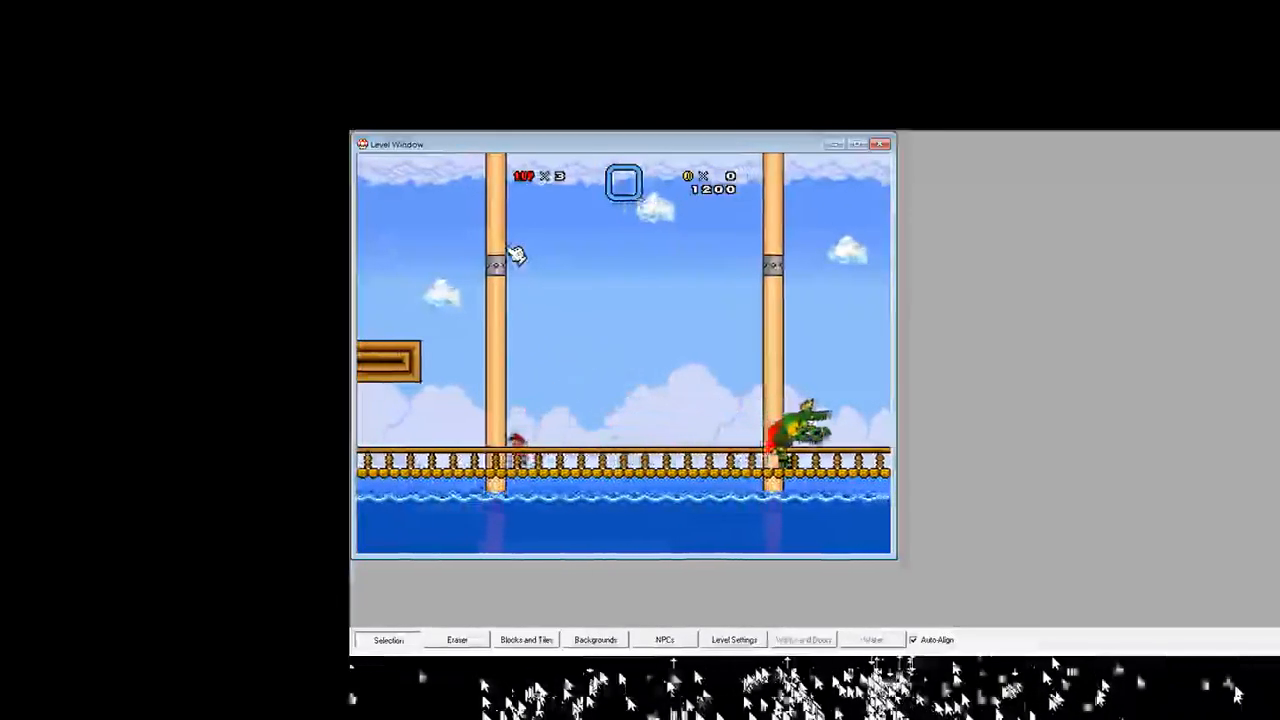
key("Left")
key("z")
key("Right")
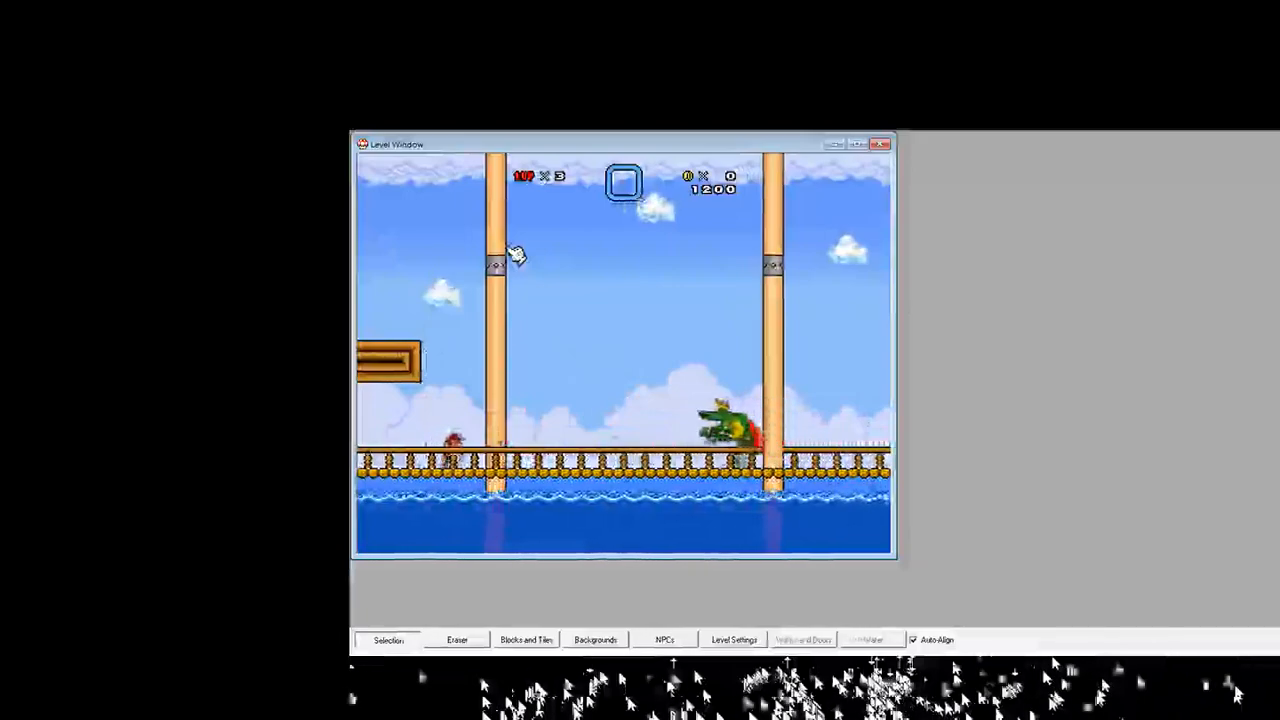
key("Right")
key("z")
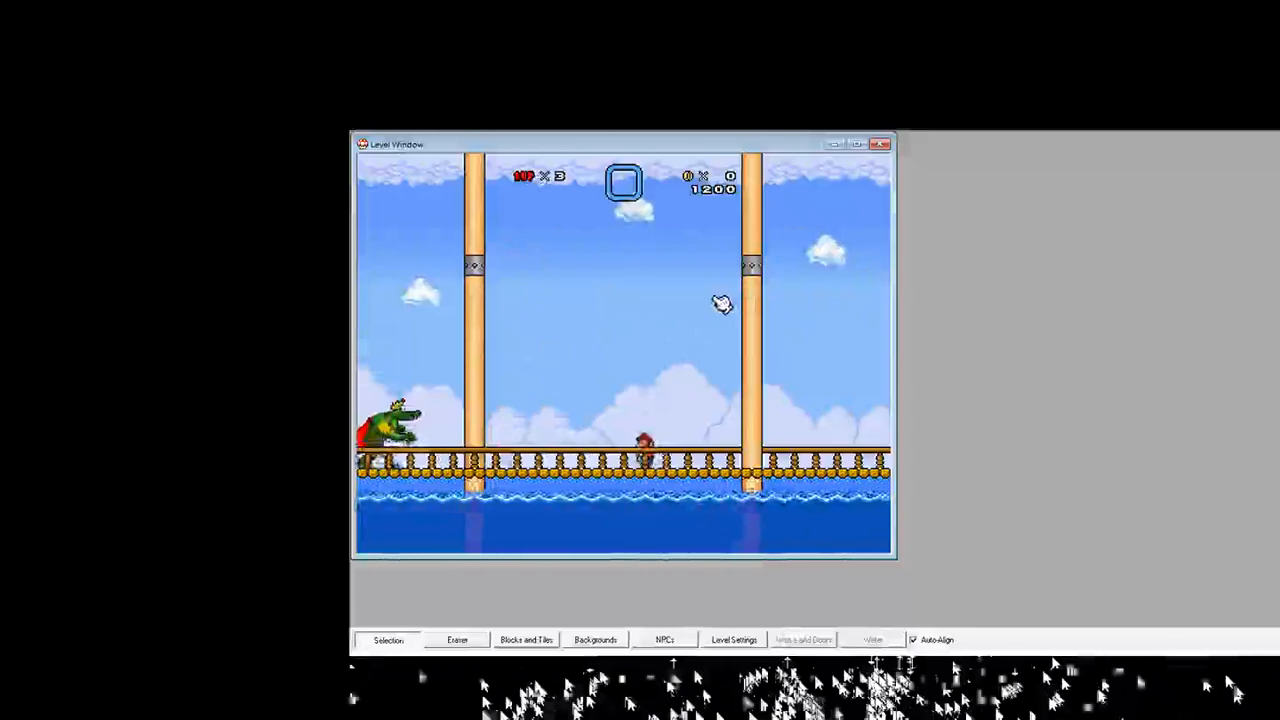
Step: Hit the boss with another jump at his crown, and slip under his leaps back to the first mast
key("z")
key("Right")
key("z")
key("Left")
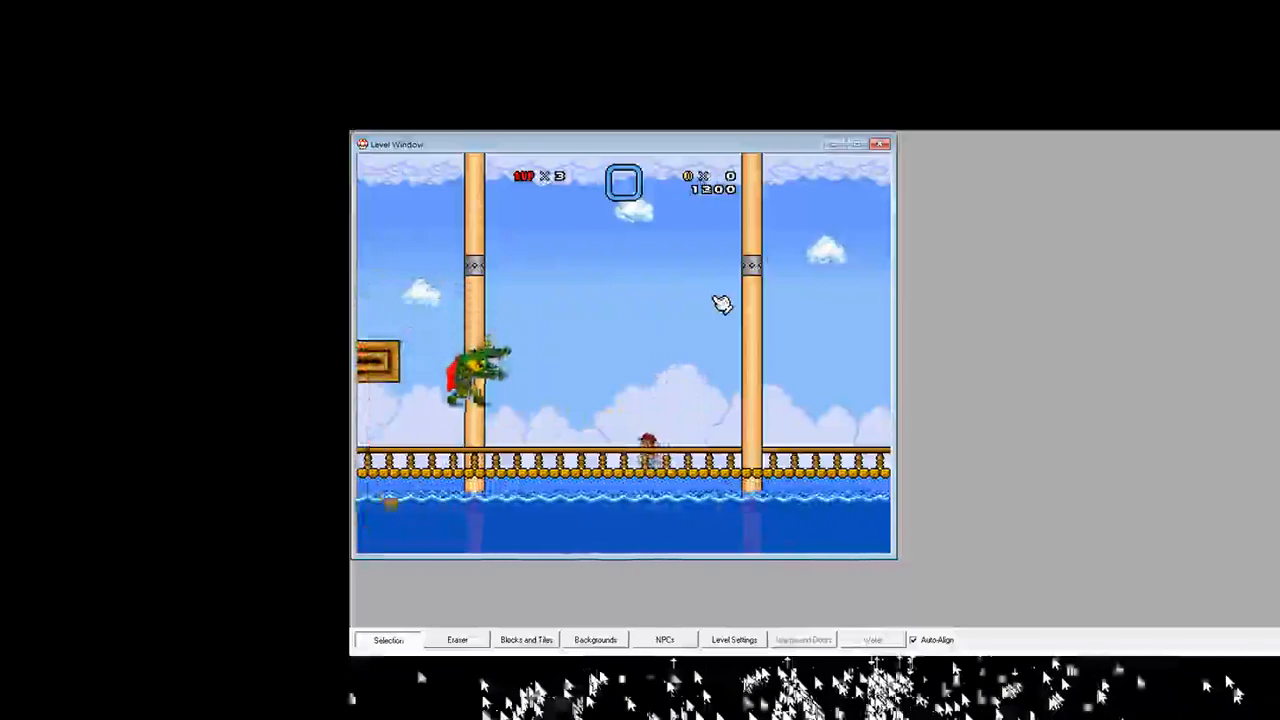
key("Left")
key("z")
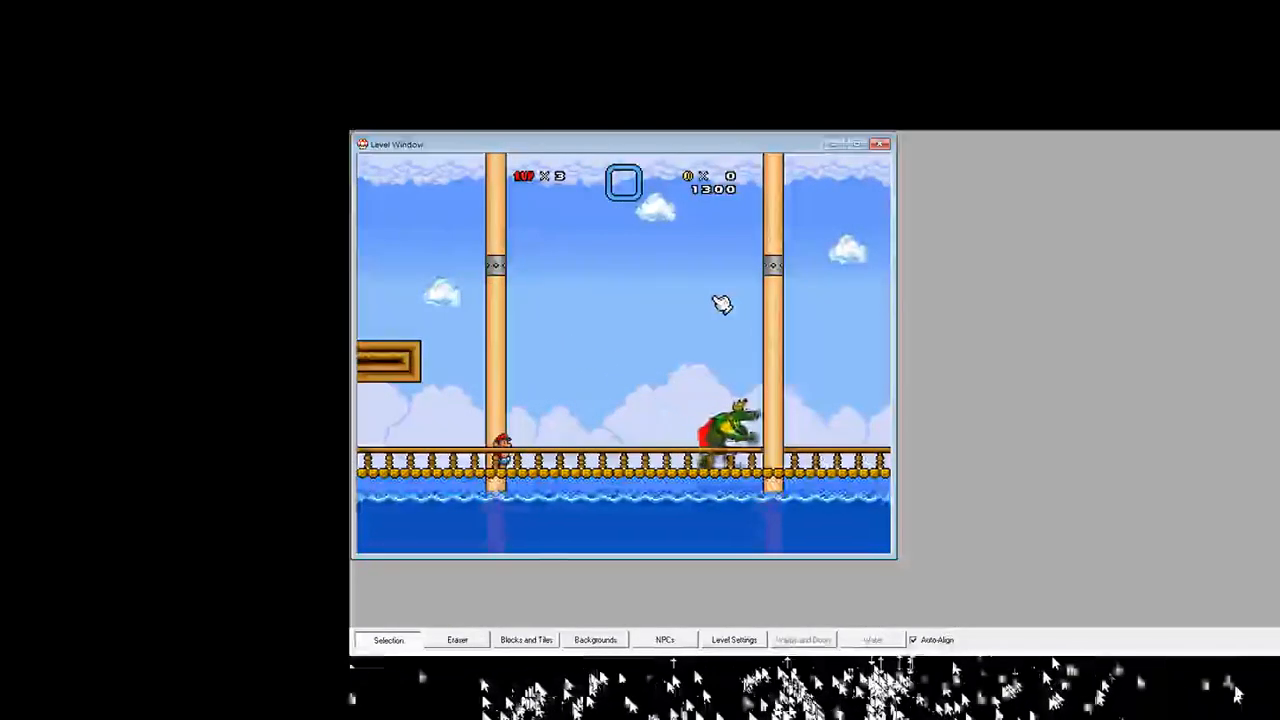
Step: Test the boss's repeated charges by moving and jumping back and forth between the two masts
key("Right")
key("Left")
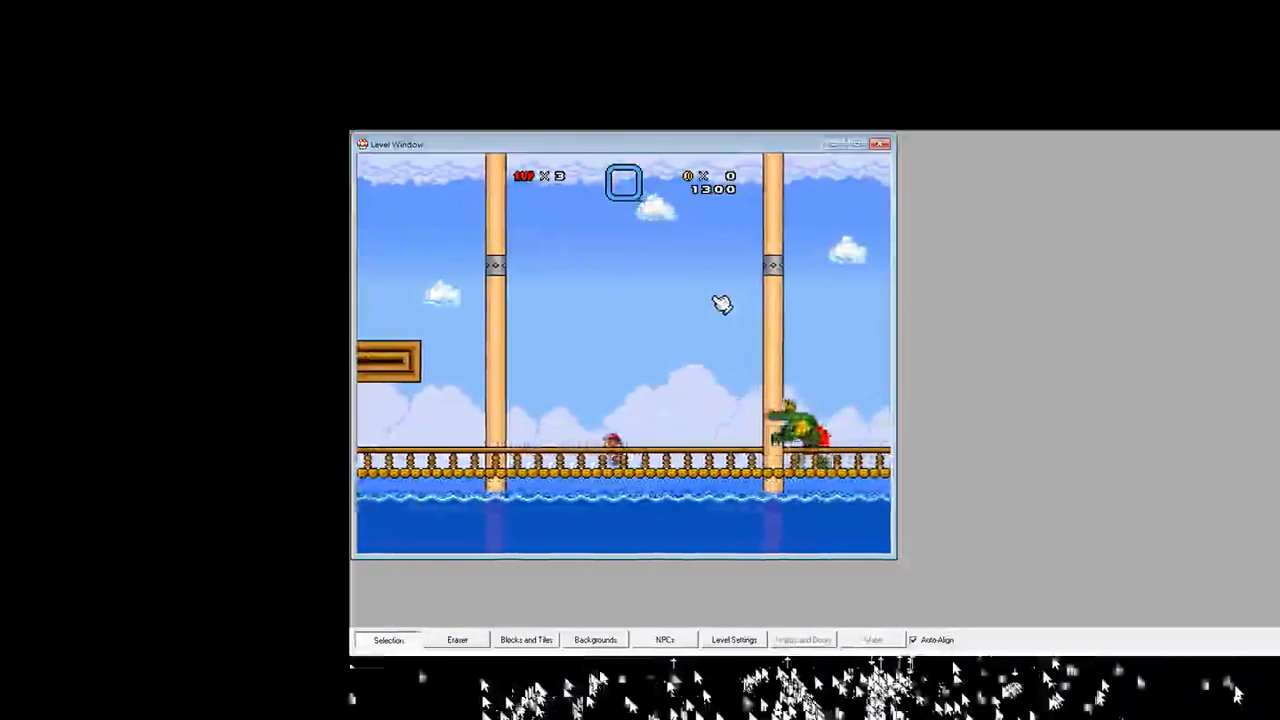
key("Right")
key("z")
key("Left")
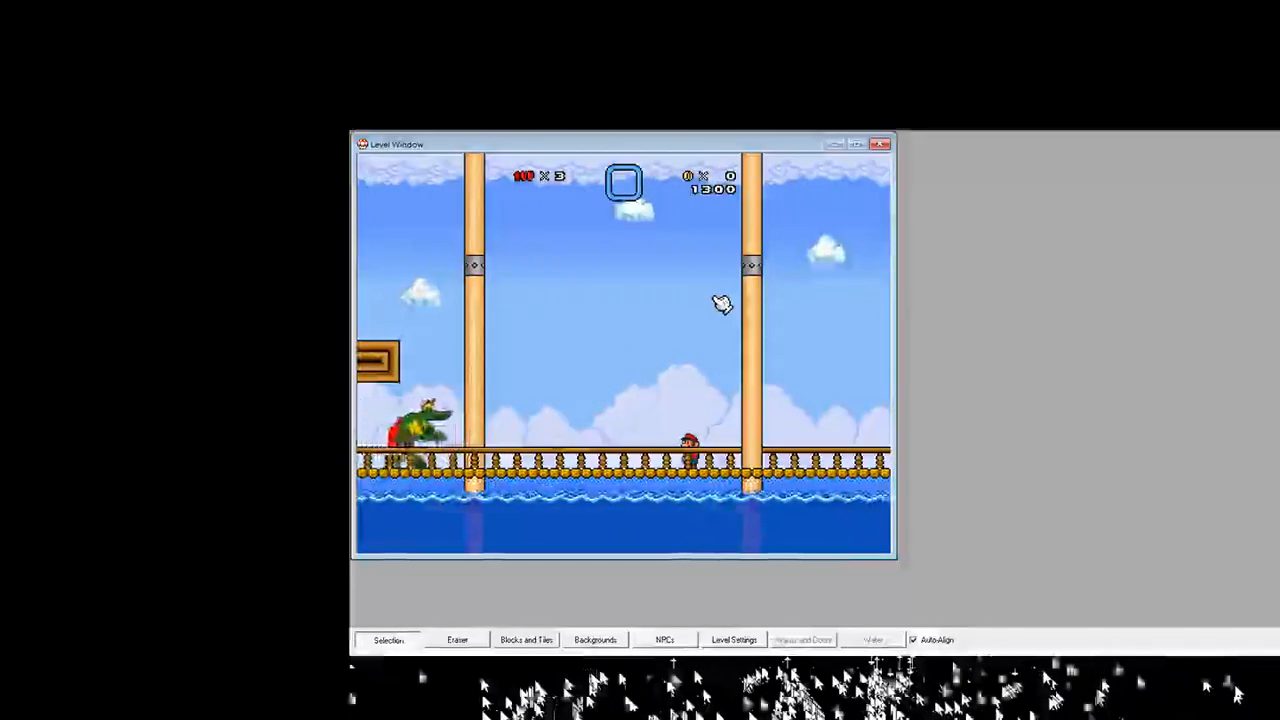
key("Left")
key("z")
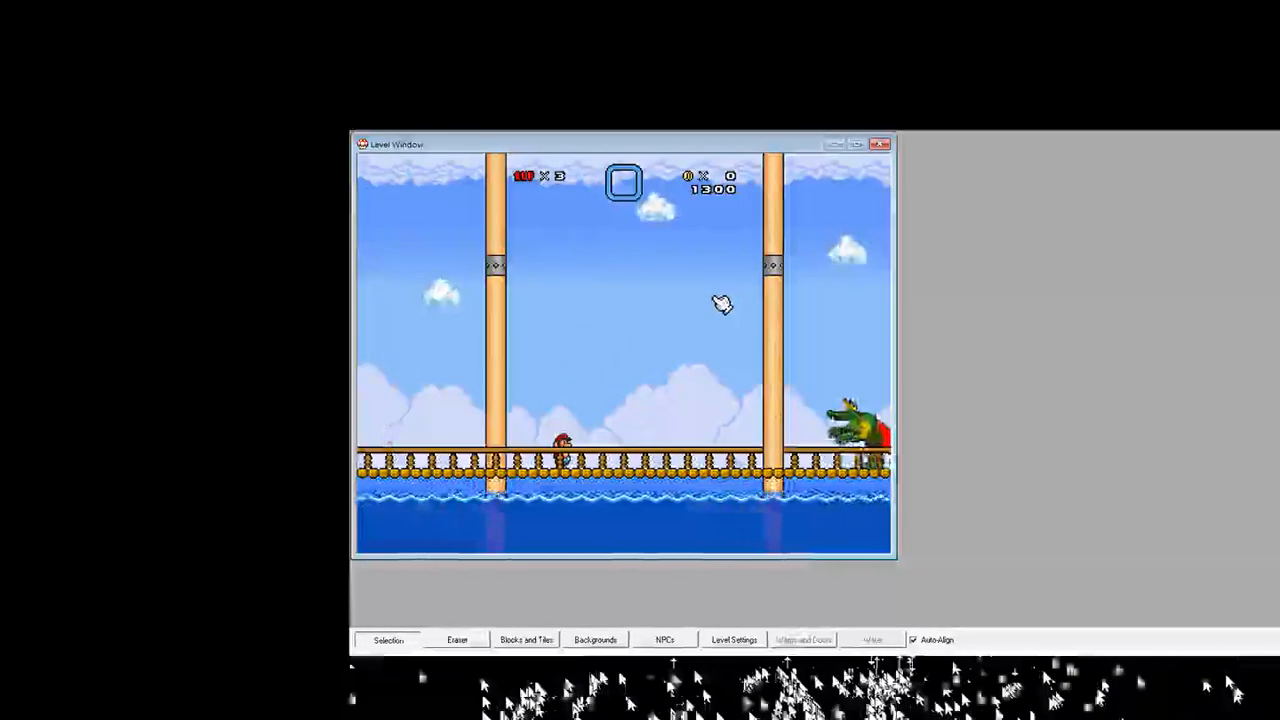
Step: Jump for another hit on the boss, and outrun the first cannonball barrage beyond the second mast
key("Right")
key("z")
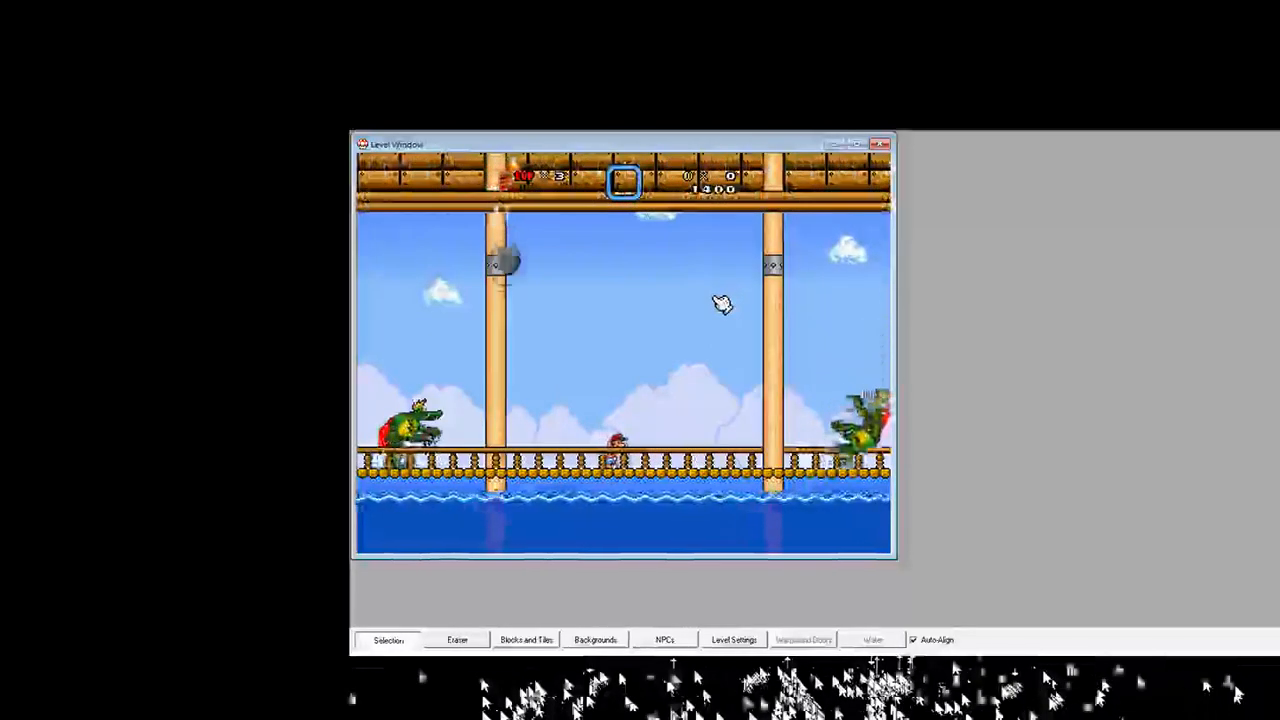
key("Right")
key("z")
key("Right")
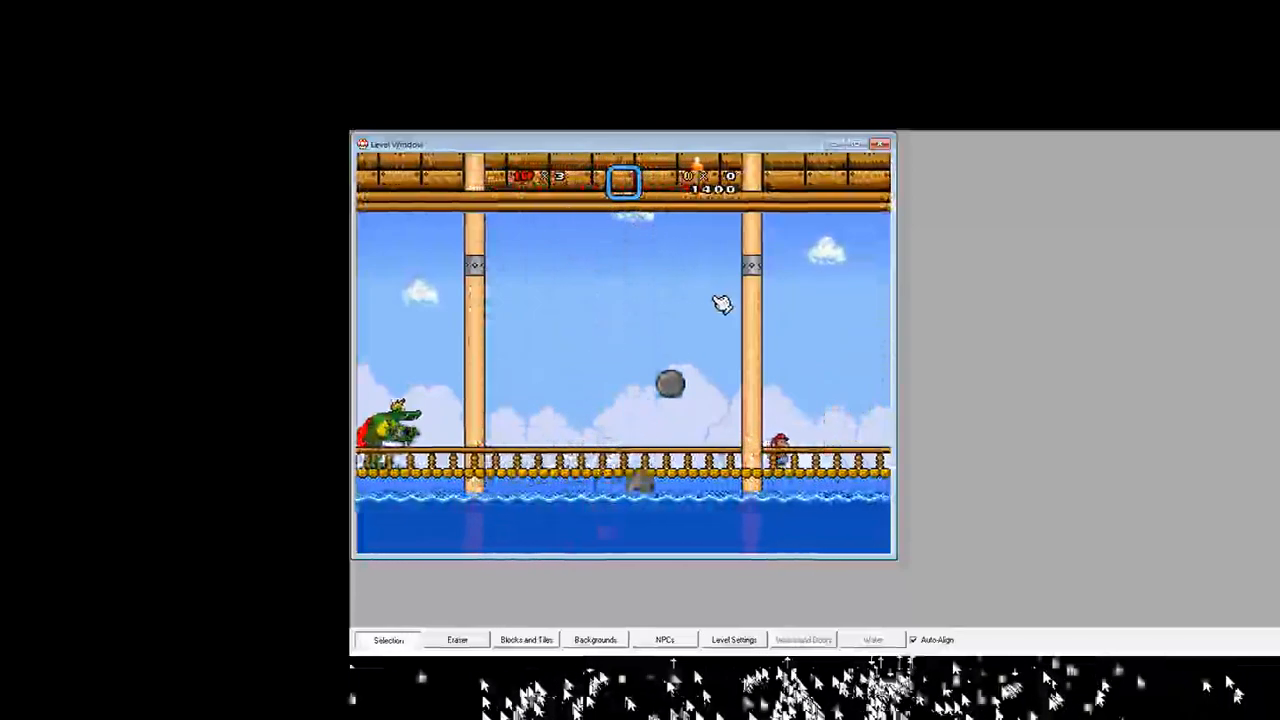
Step: Double back through the falling cannonballs and hold Mario between the masts until the first barrage ends
key("Left")
key("z")
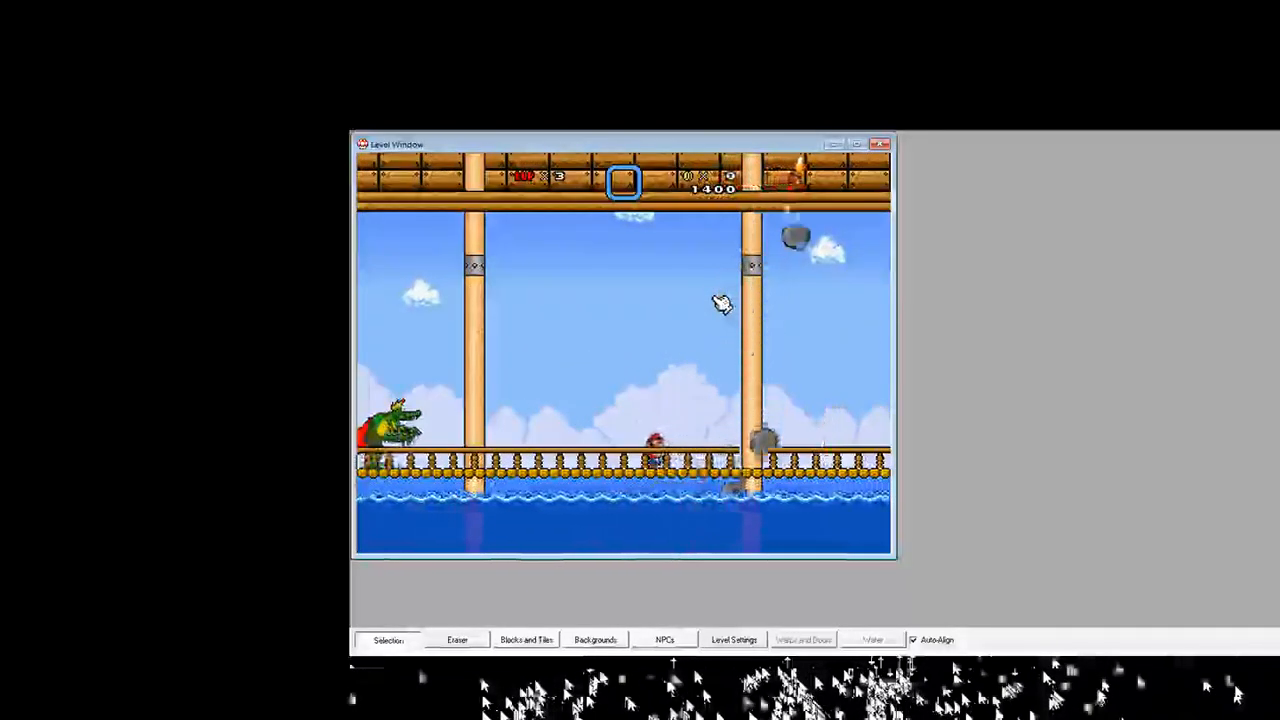
key("Right")
key("z")
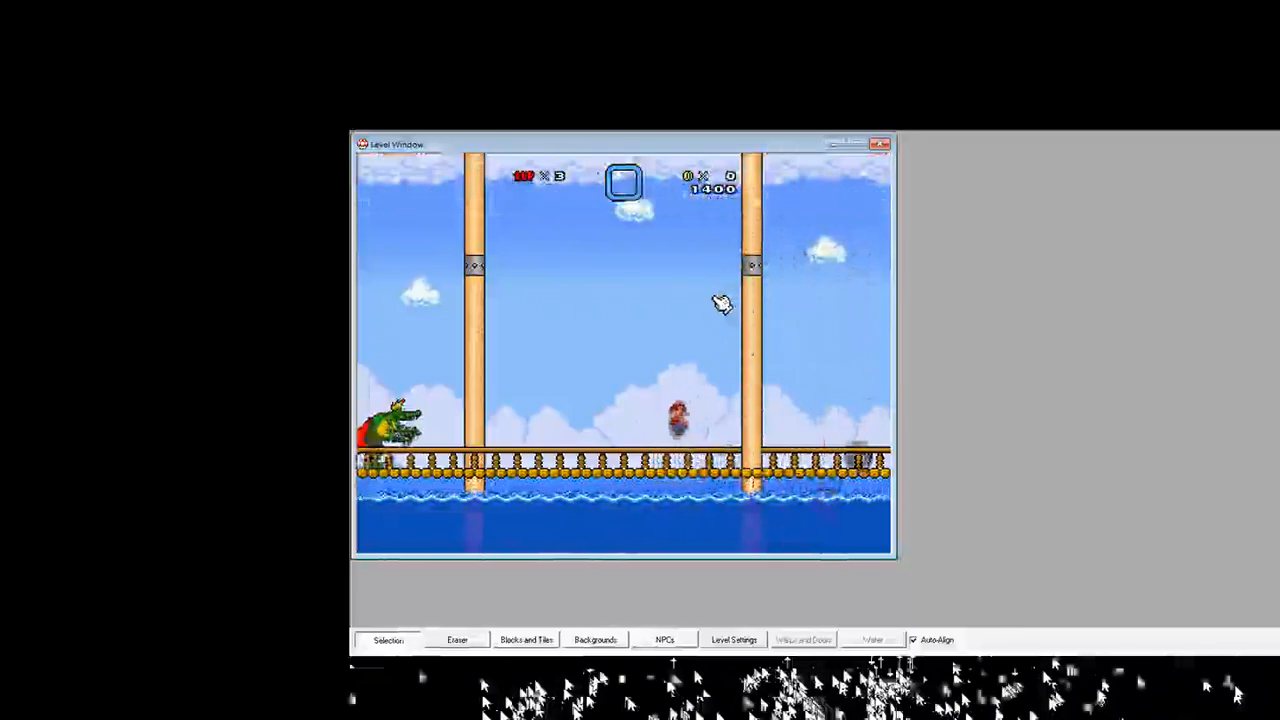
key("Right")
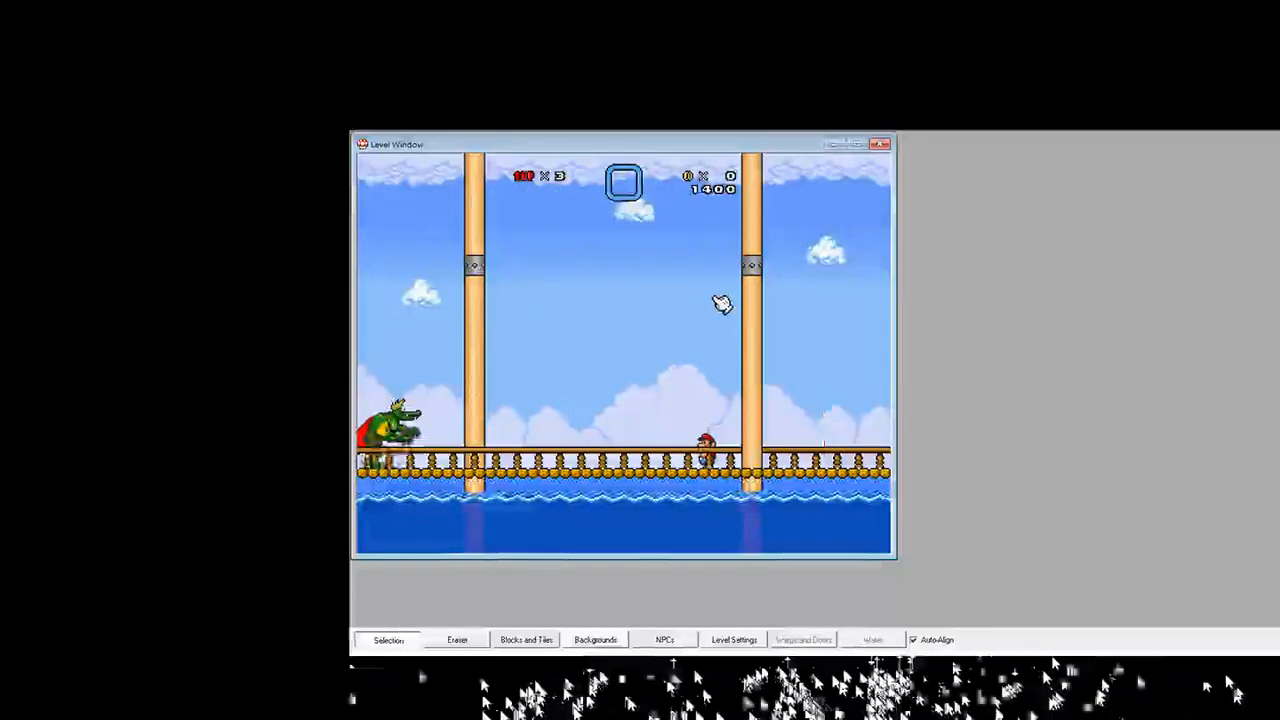
Step: Face the boss at the first-mast end and jump at his thrown crown for another hit
key("Left")
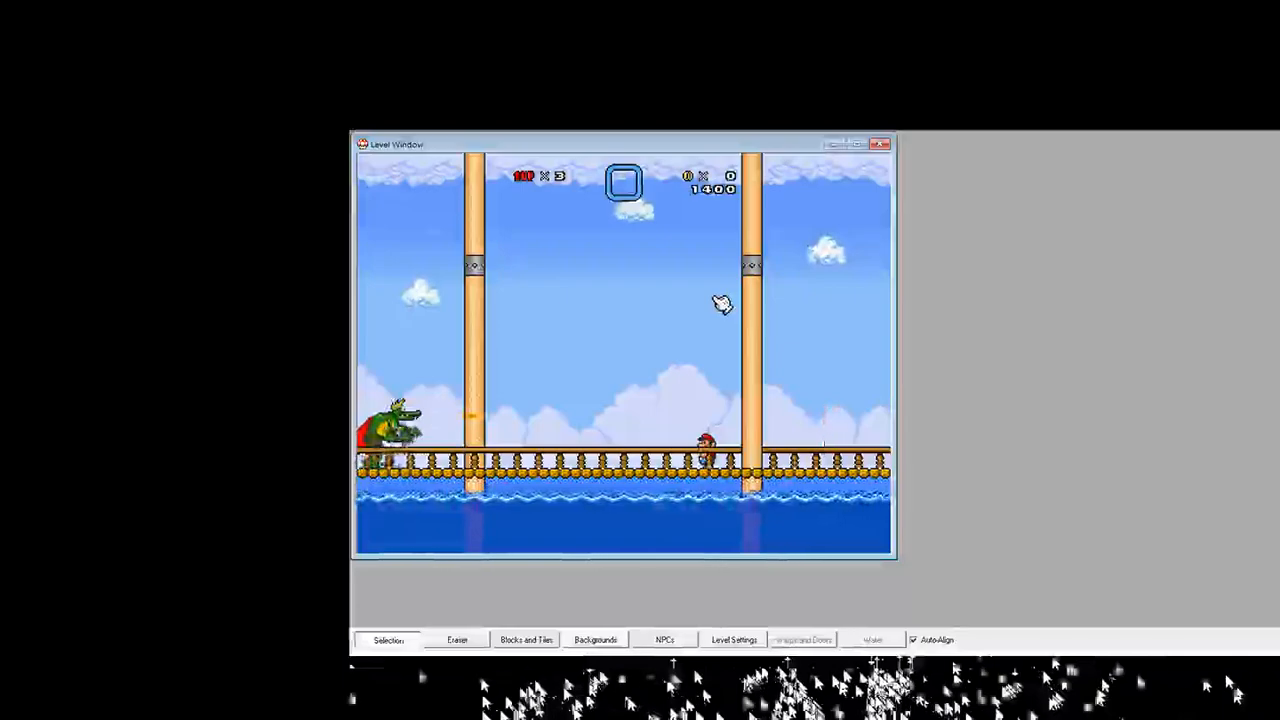
key("z")
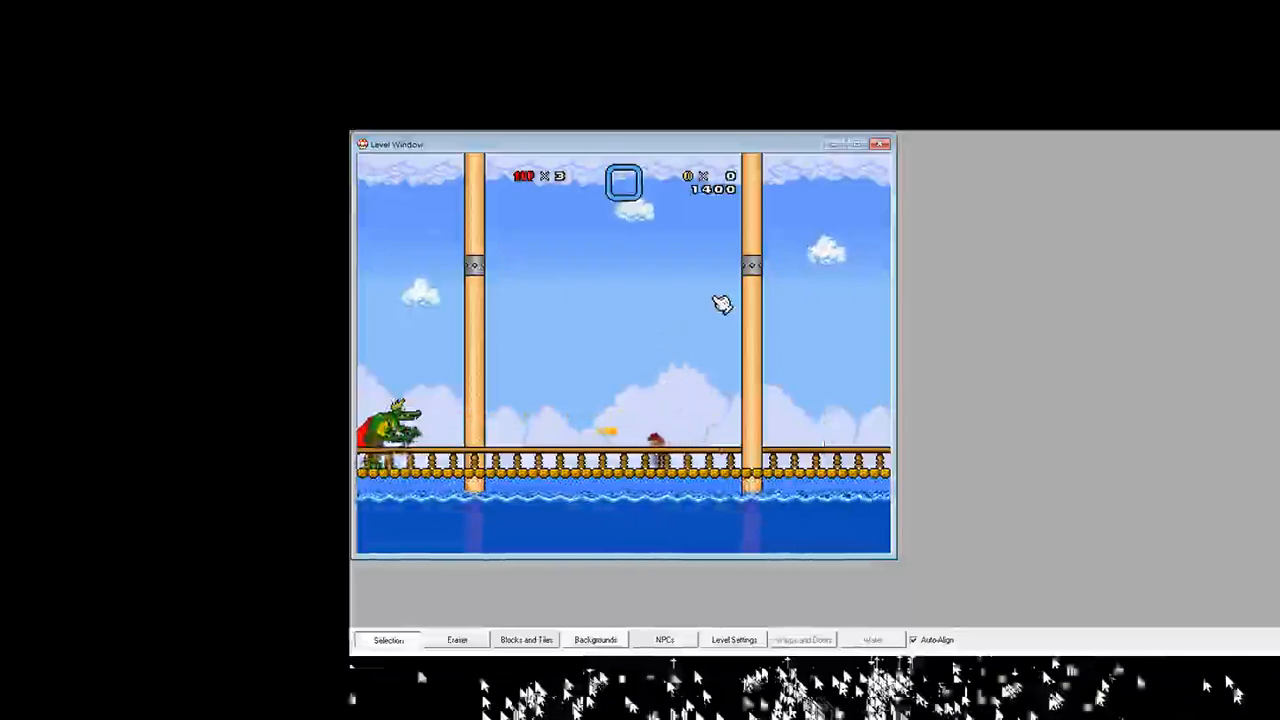
key("Left")
key("z")
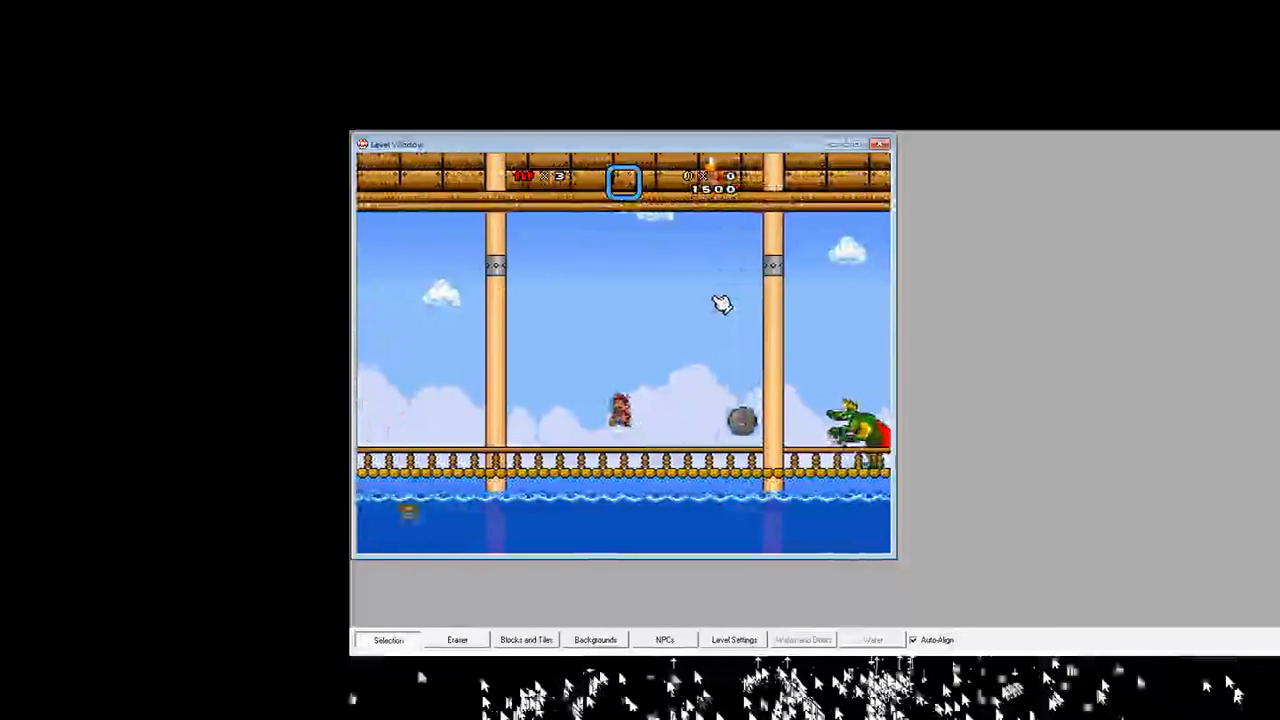
Step: Jump ahead of the second cannonball barrage past the first mast, and turn back under it to mid-deck
key("Left")
key("z")
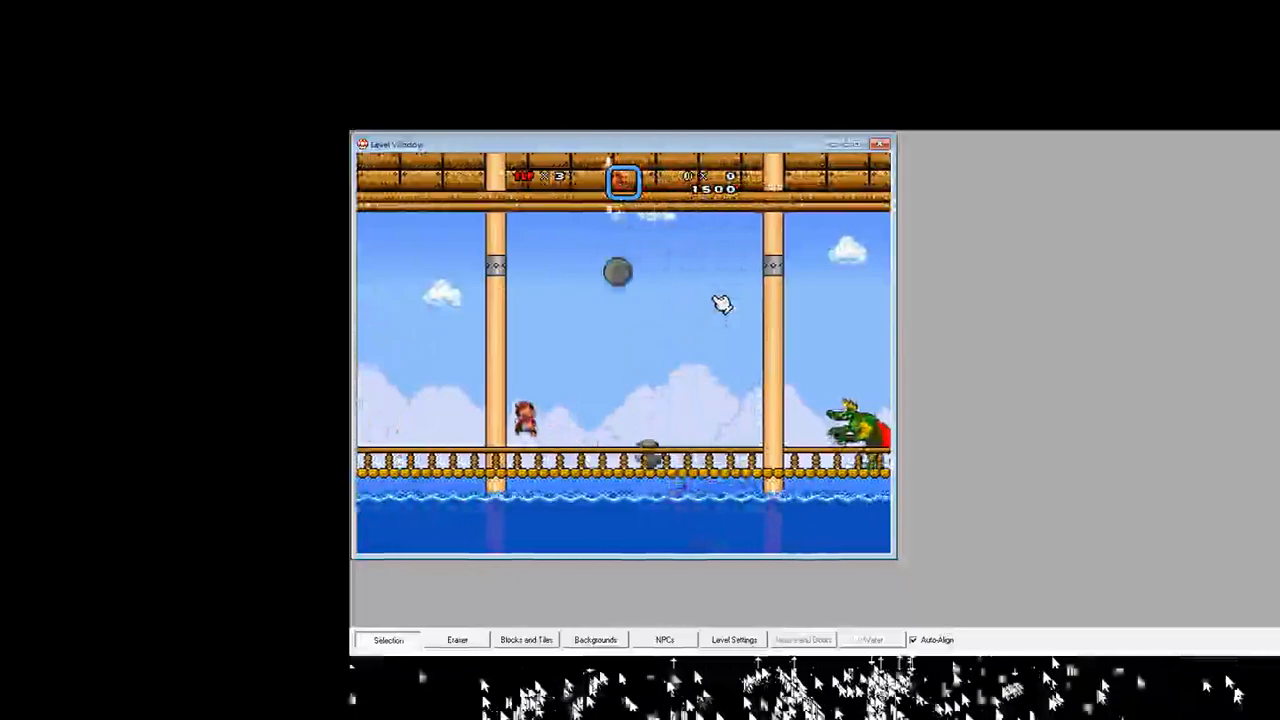
key("z")
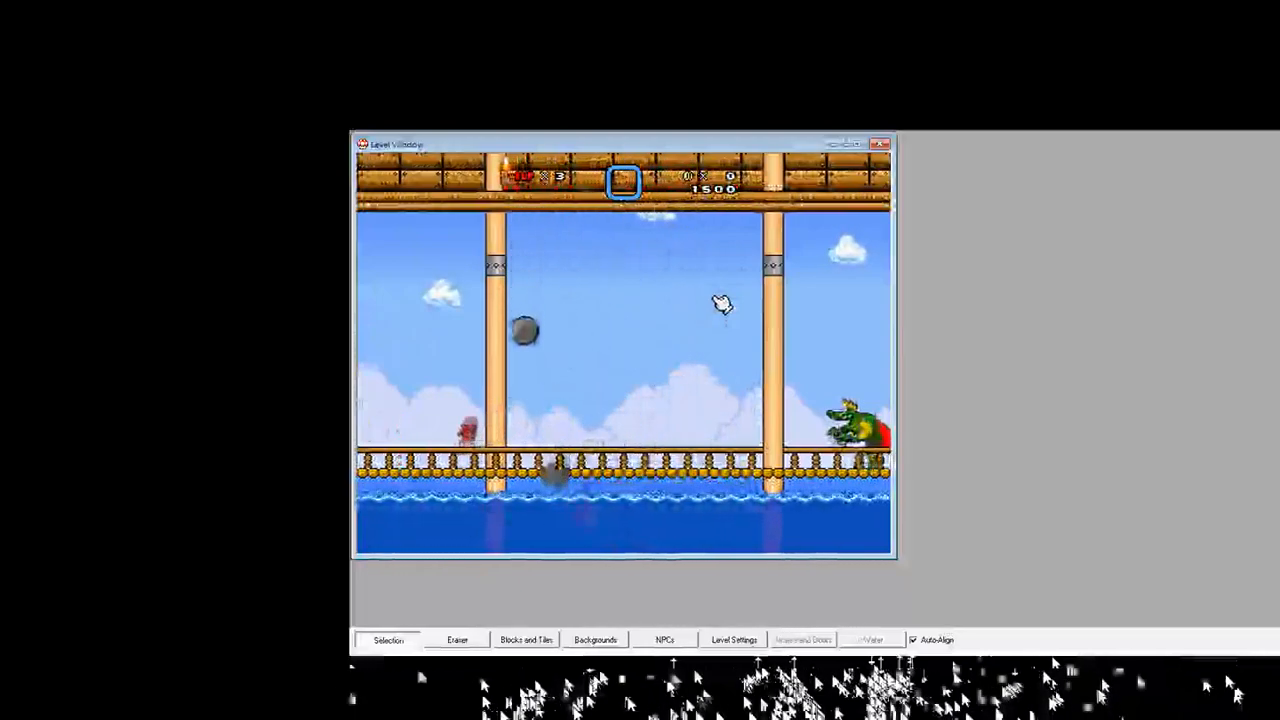
key("Right")
key("Right")
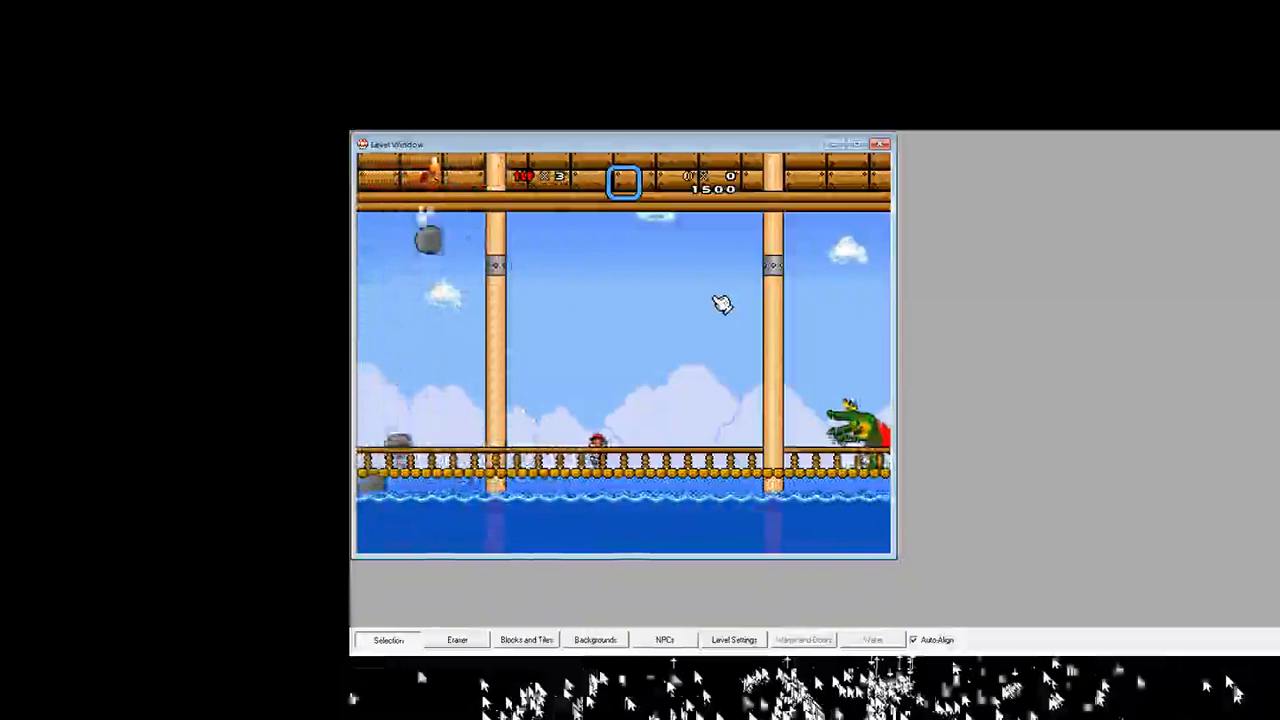
Step: Stay ahead of the returning cannonballs as far as the boss beyond the second mast, and jump back between the masts
key("Right")
key("z")
key("Right")
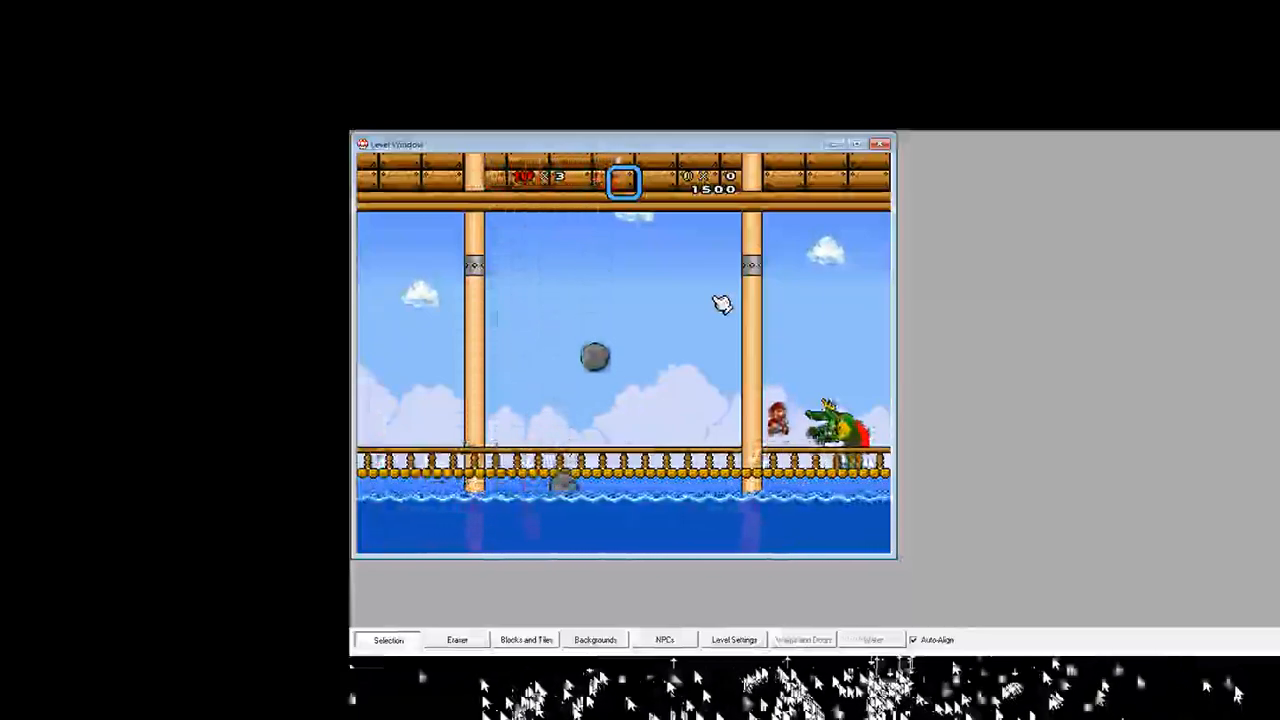
key("Left")
key("z")
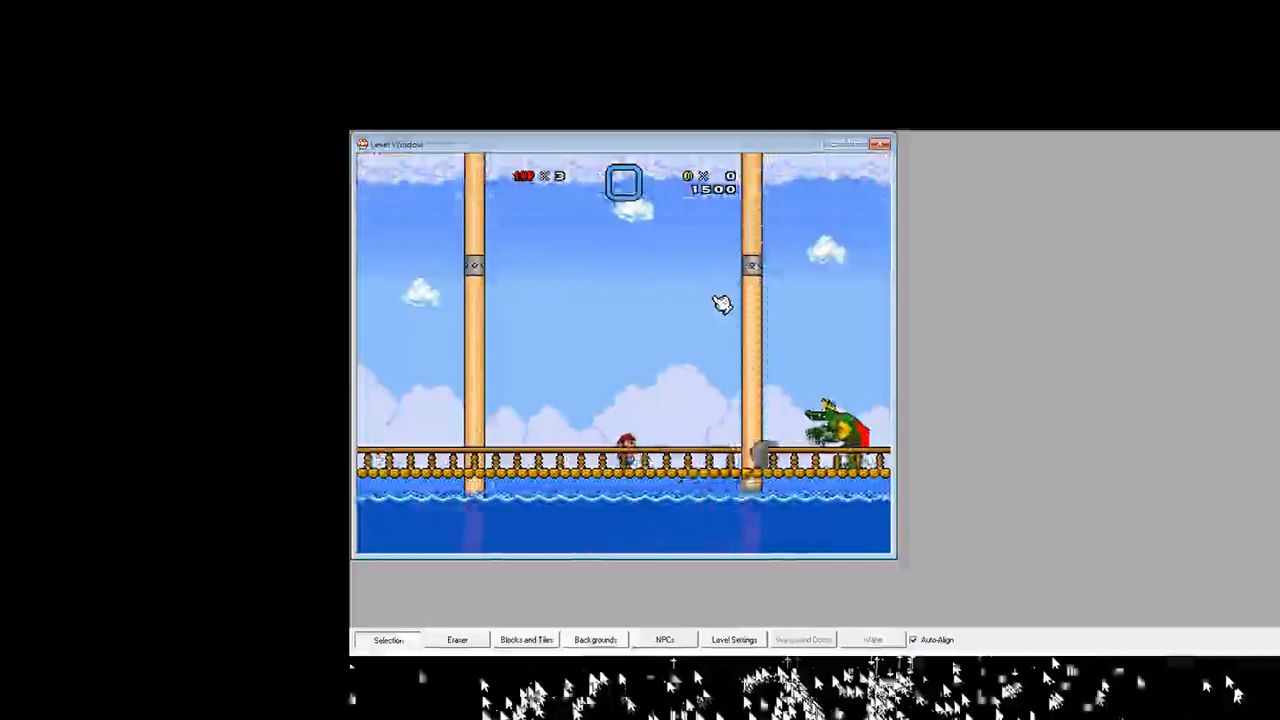
Step: Retreat to the first mast after the barrage, and jump back and forth to time the boss's next crown throw
key("Left")
key("z")
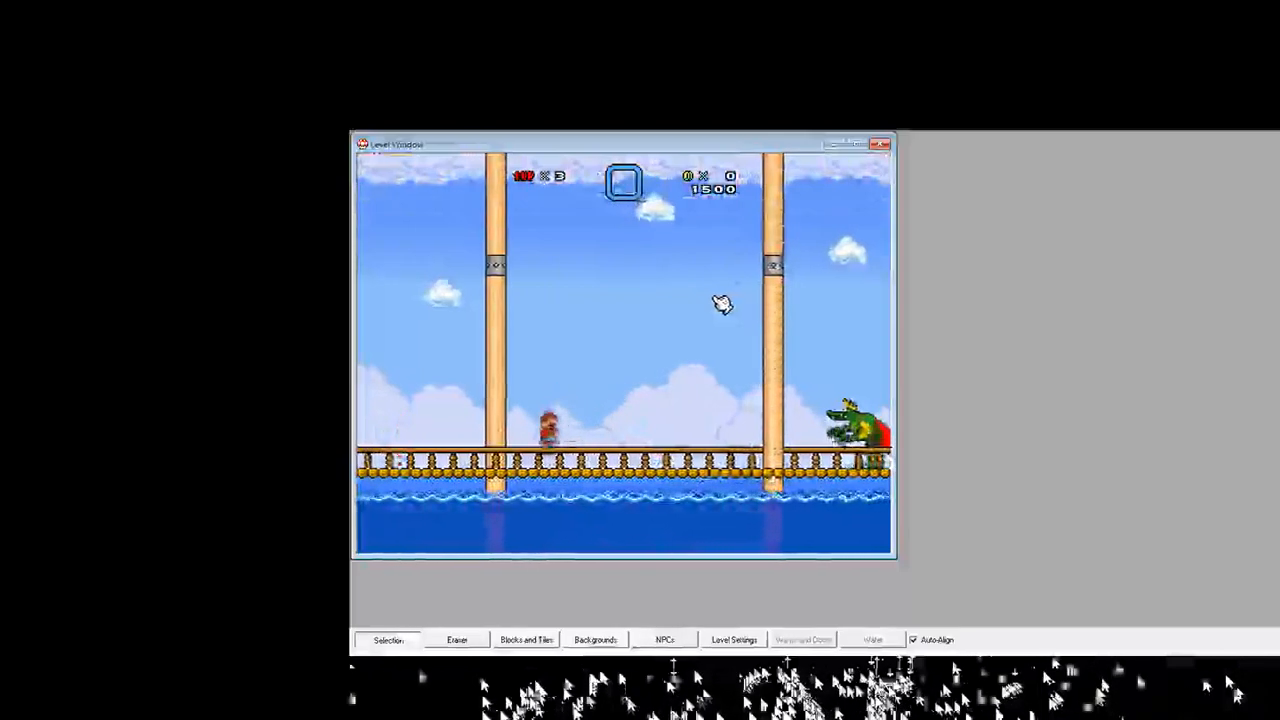
key("Left")
key("Right")
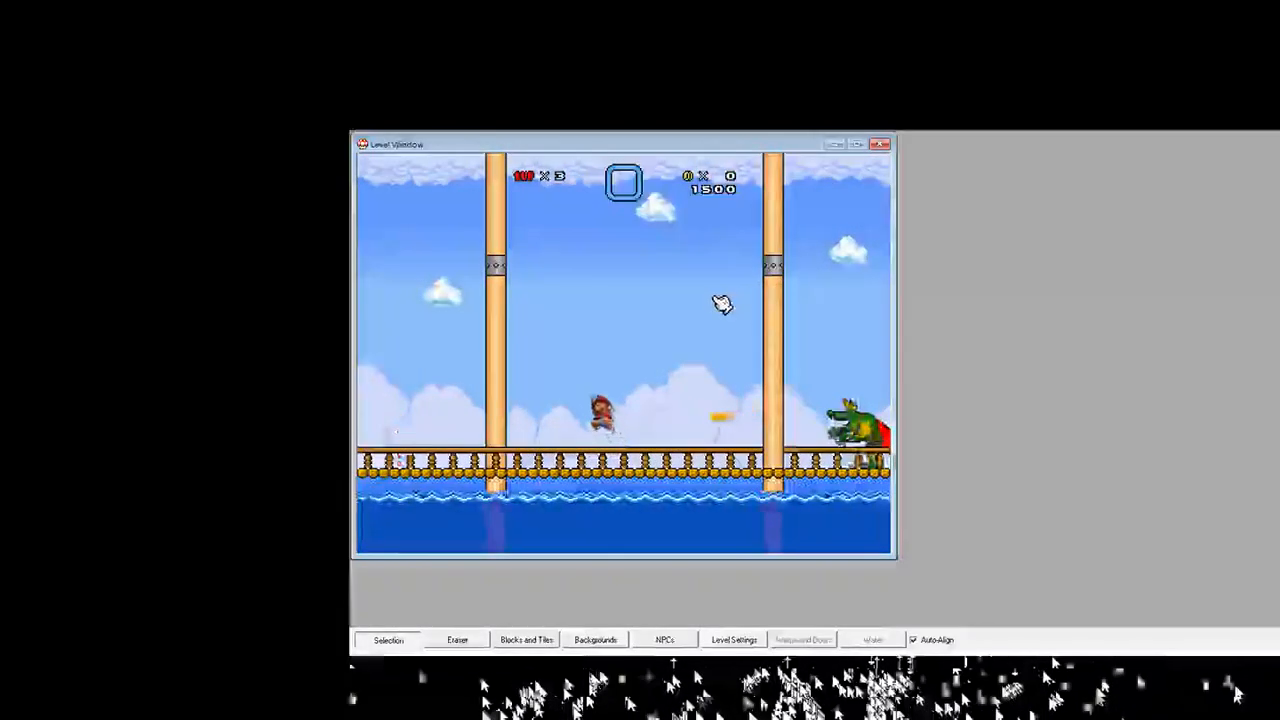
key("Left")
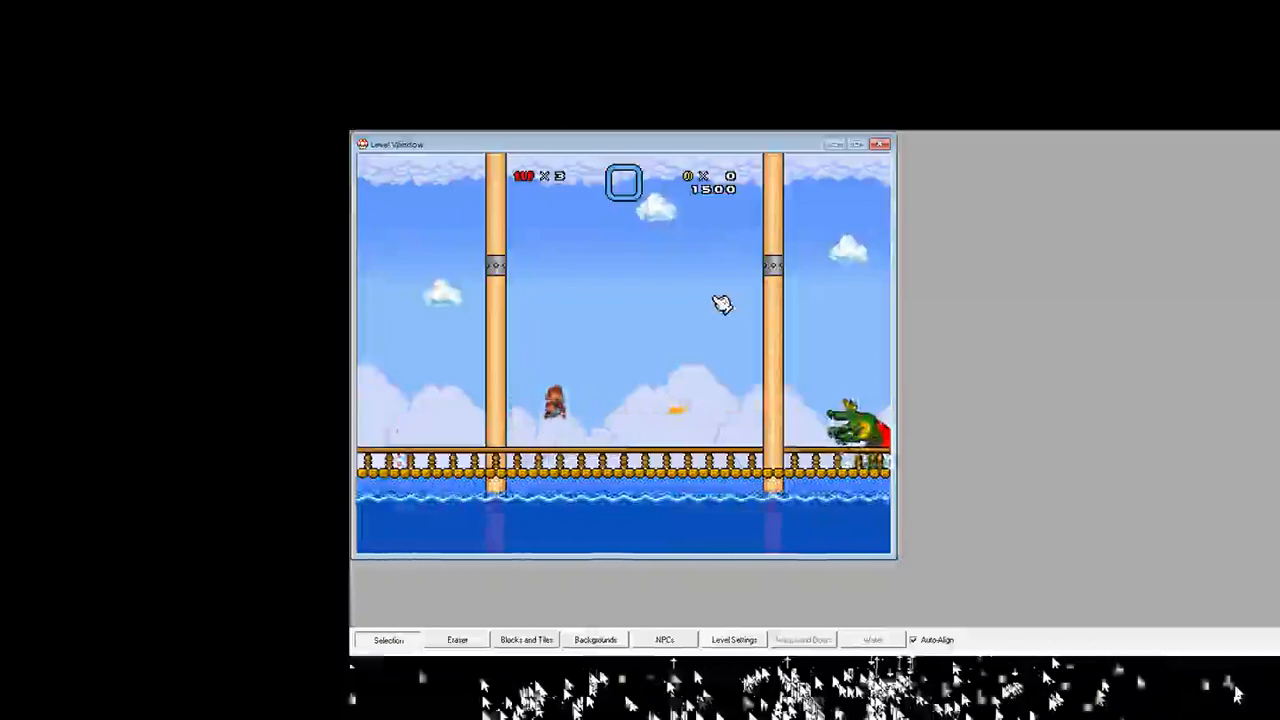
Step: Jump at the crown to hit the boss again, and dodge the third cannonball barrage around the second mast
key("z")
key("Right")
key("z")
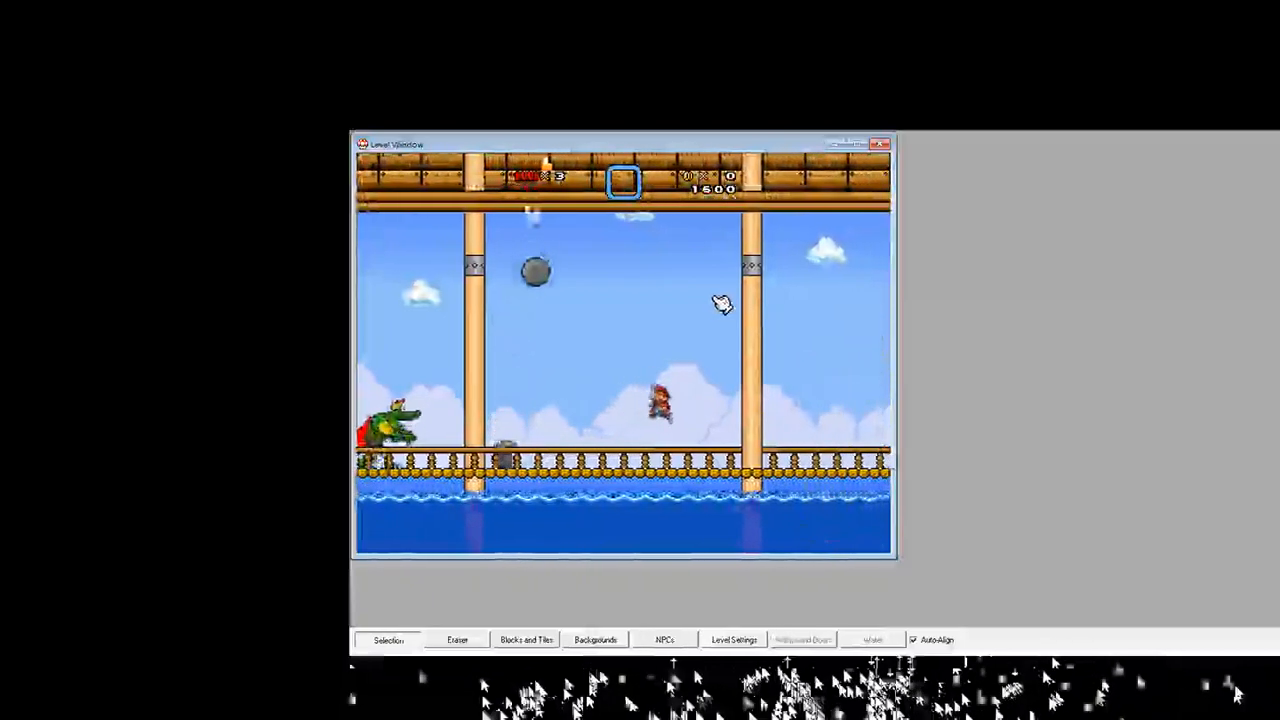
key("z")
key("Right")
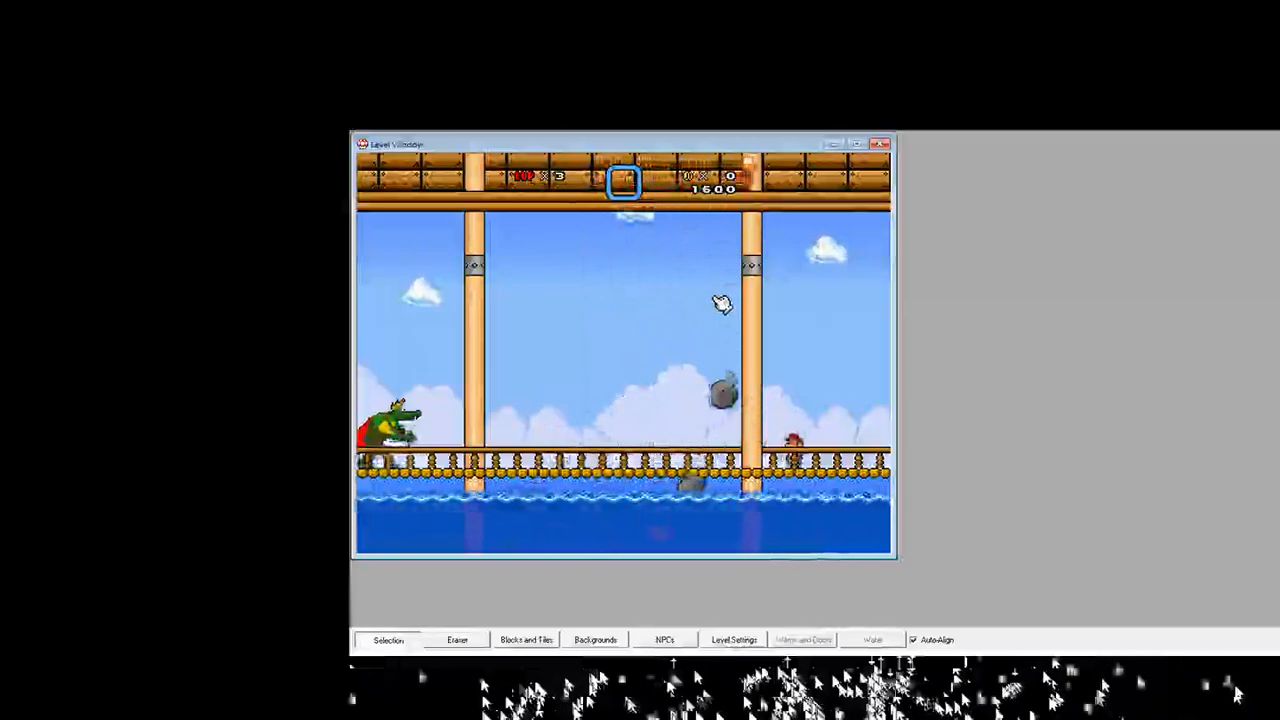
key("z")
key("Left")
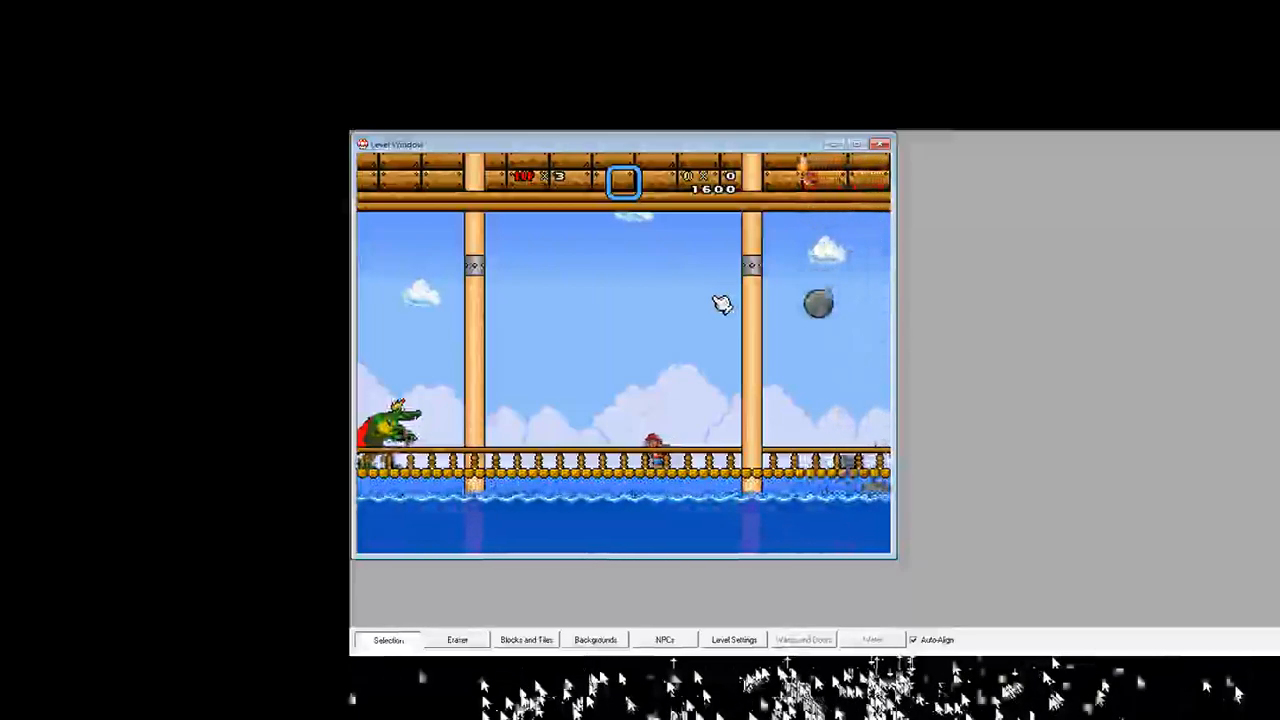
Step: Jump ahead of the cannonballs sweeping toward the boss, and turn back beneath them to mid-deck
key("z")
key("Left")
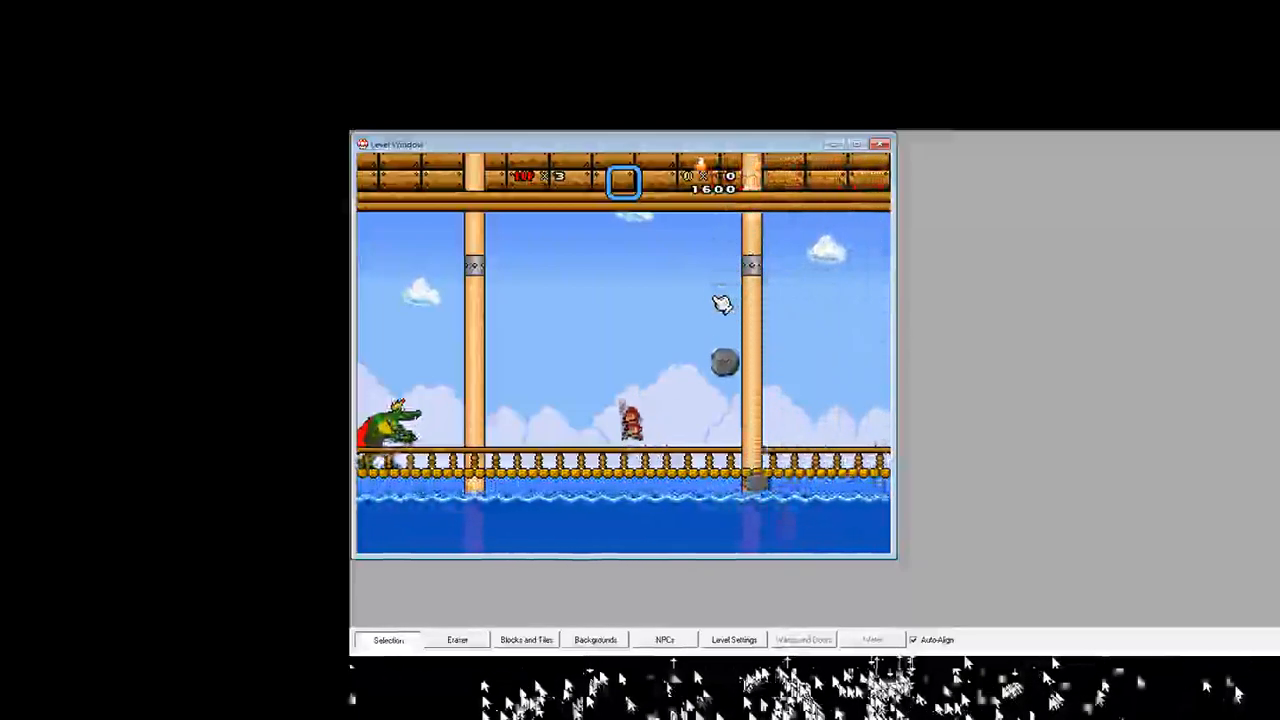
key("Left")
key("z")
key("Right")
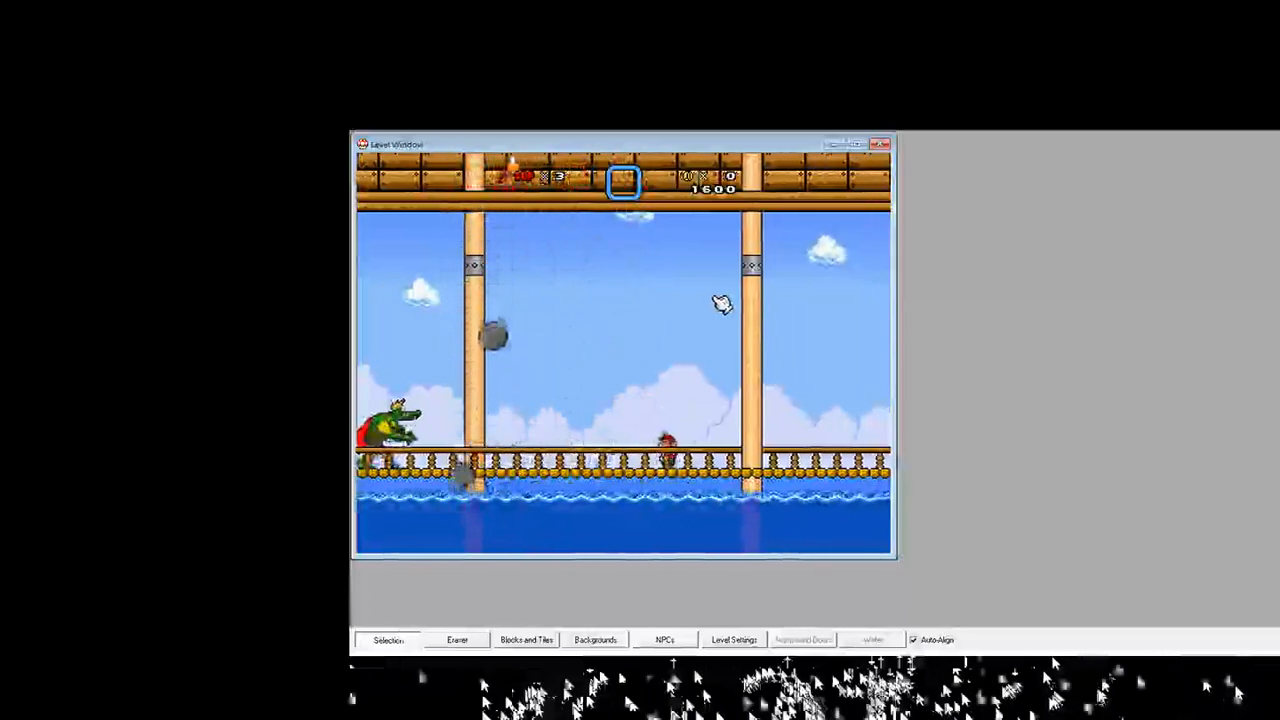
Step: Stay ahead of the returning cannonballs by jumping from mid-deck to the second mast
key("Right")
key("z")
key("z")
key("Left")
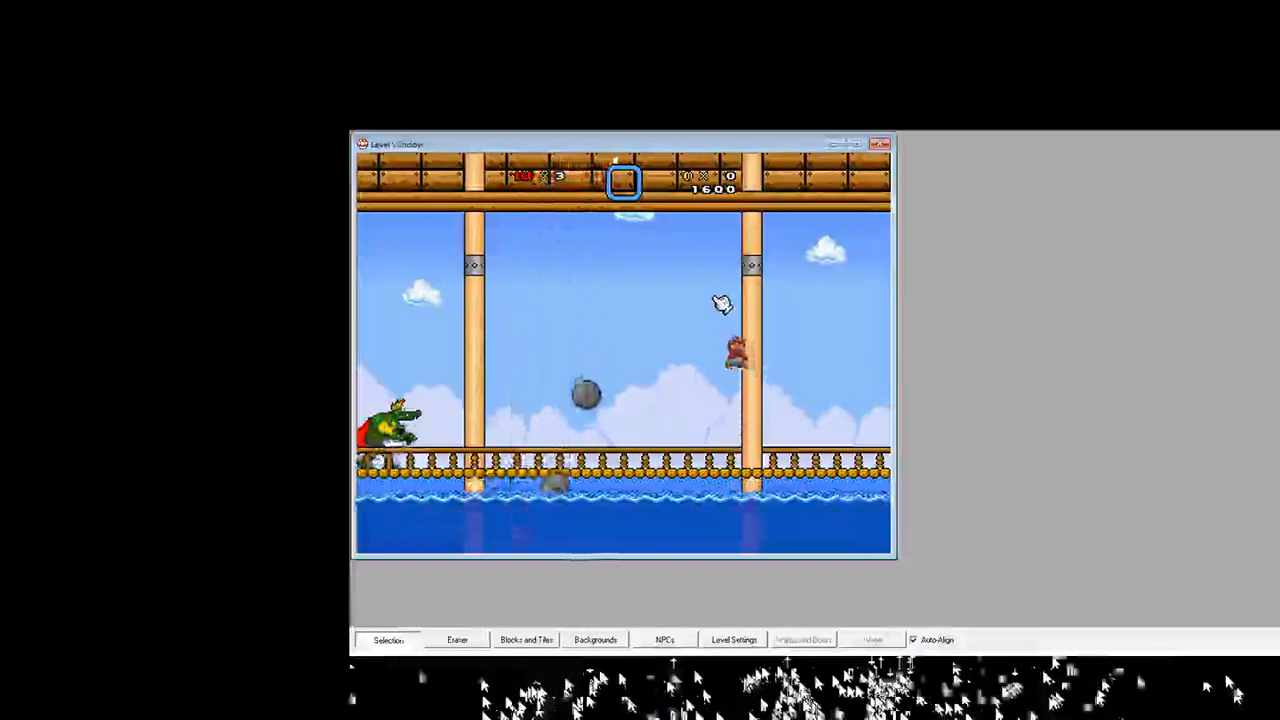
key("Right")
Step: Jump back from the second mast past the cannonballs toward the first mast
key("z")
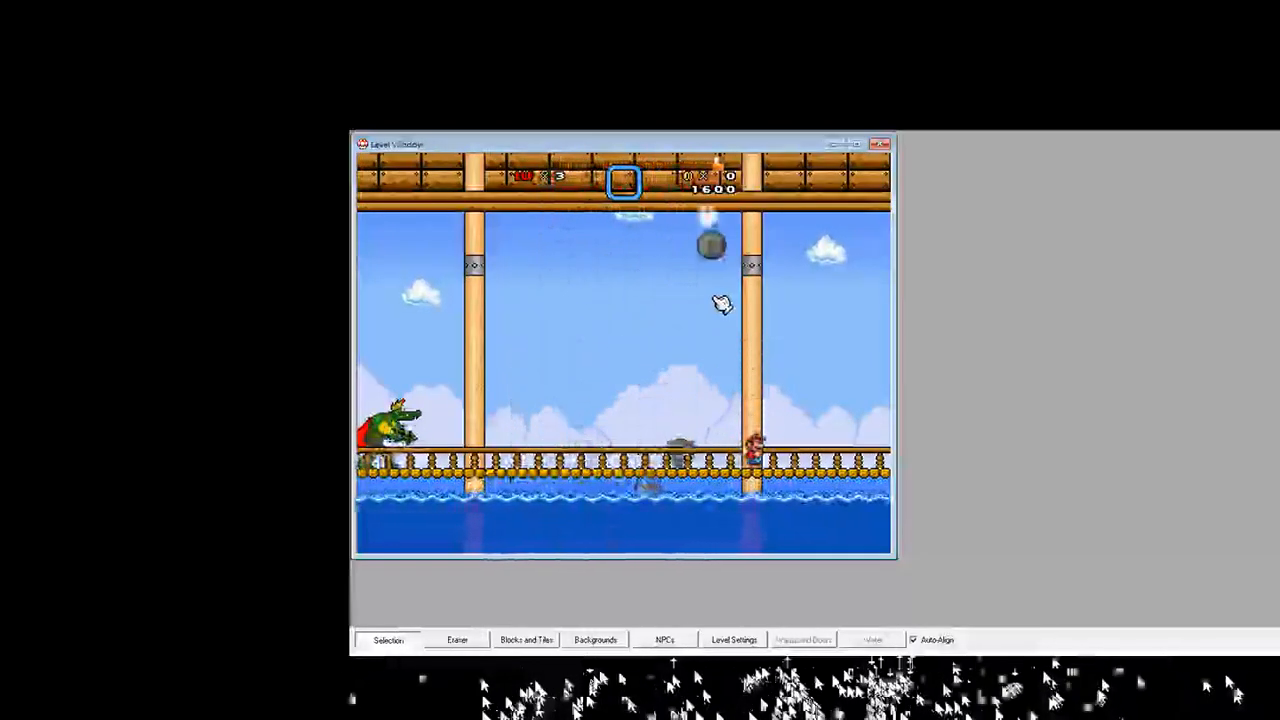
key("z")
key("Left")
key("z")
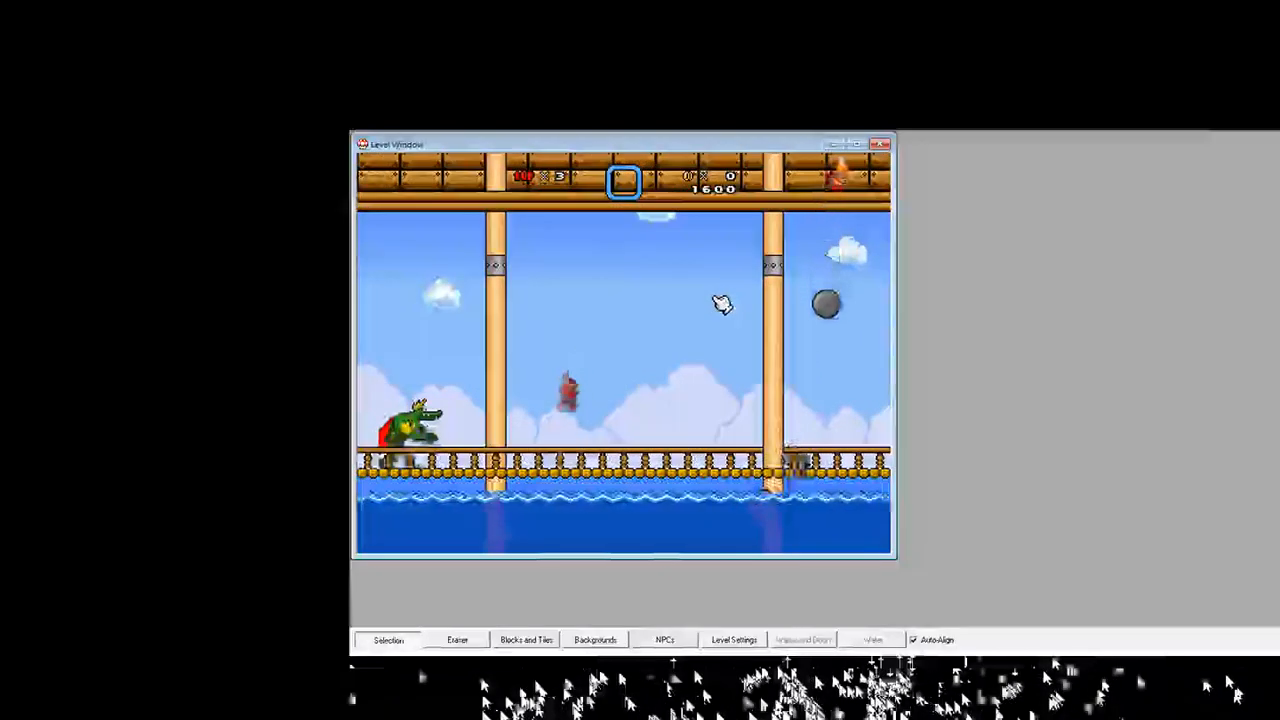
Step: Return toward the second mast after the barrage and line up for the boss's next crown throw
key("Right")
key("Right")
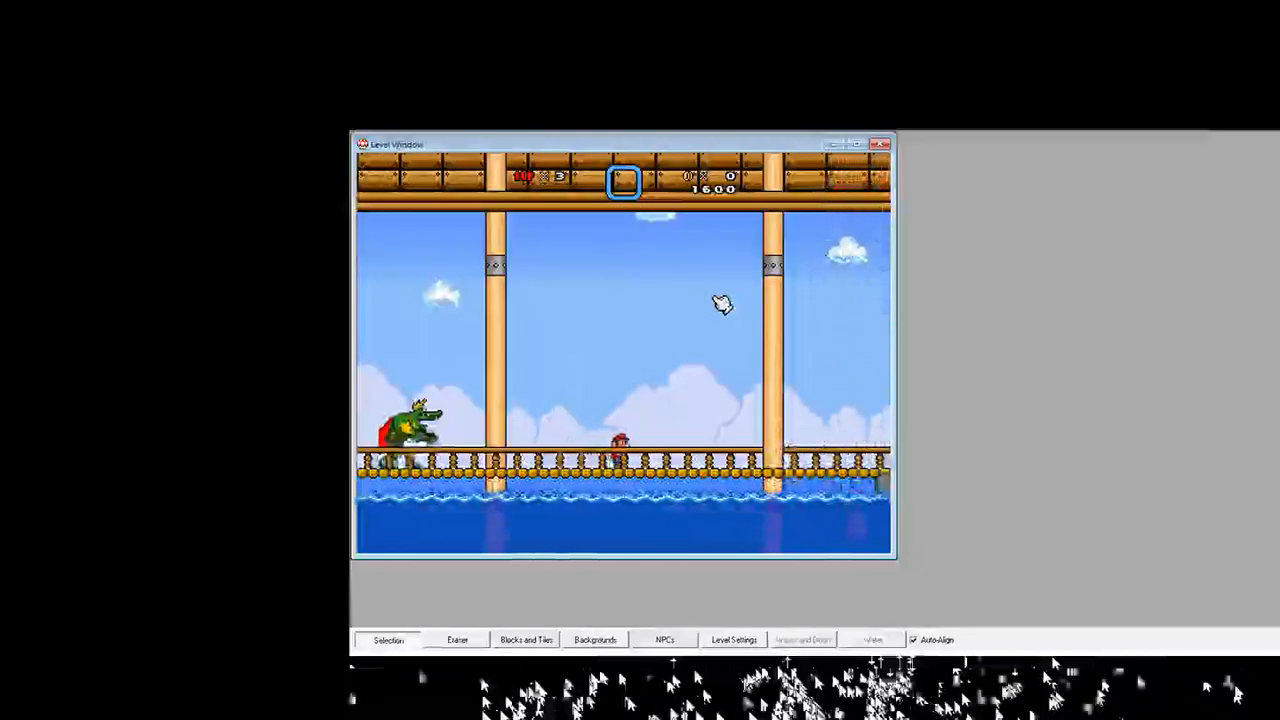
key("Right")
key("z")
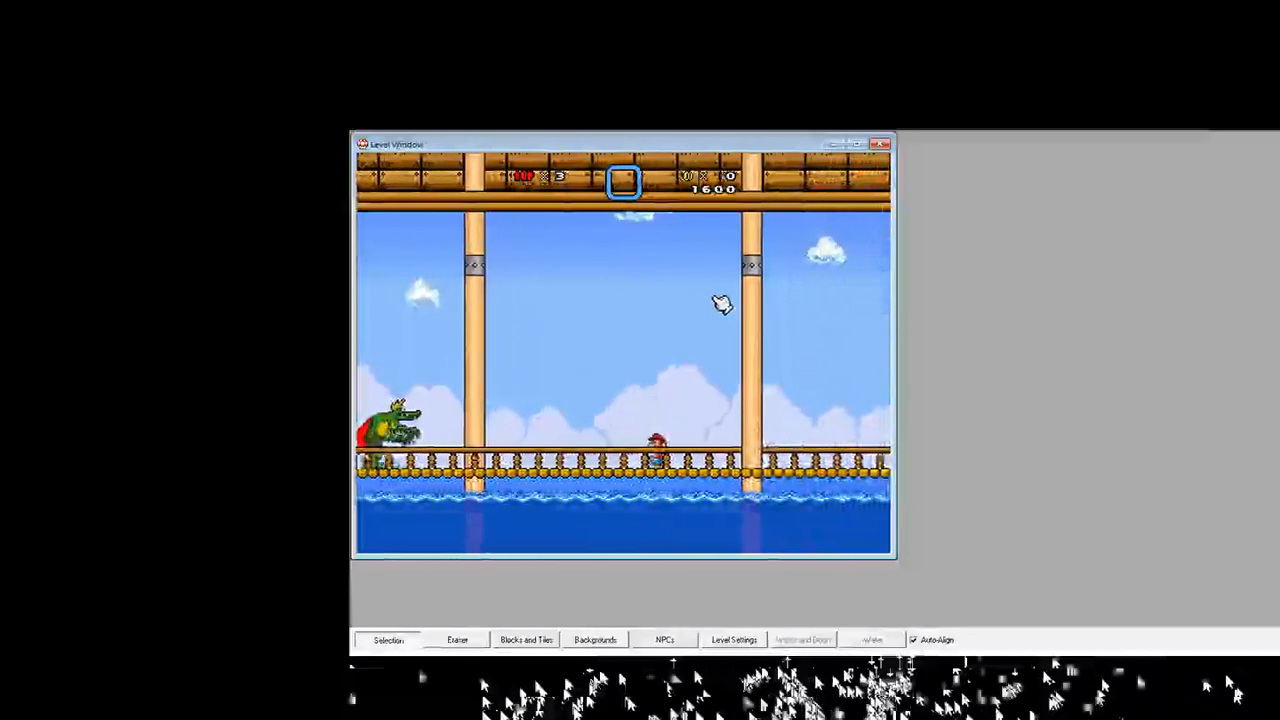
key("Right")
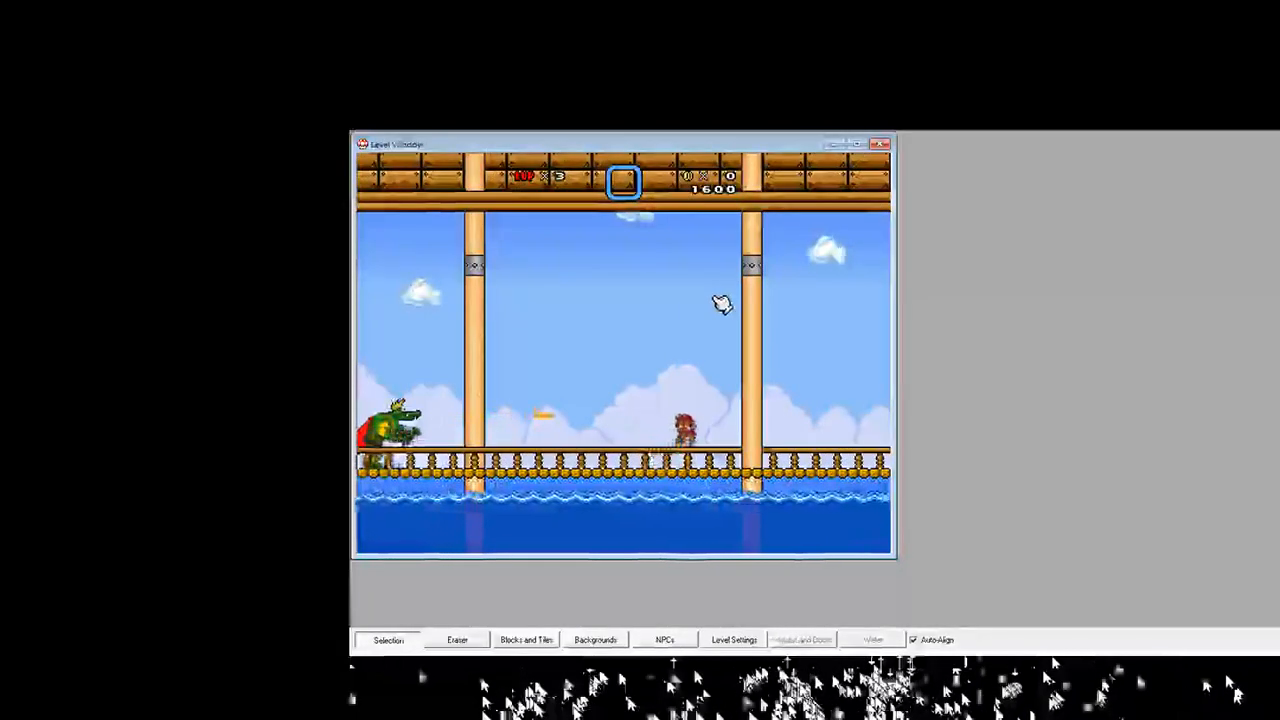
Step: Turn toward the boss and jump at the thrown crown to hit him
key("z")
key("Left")
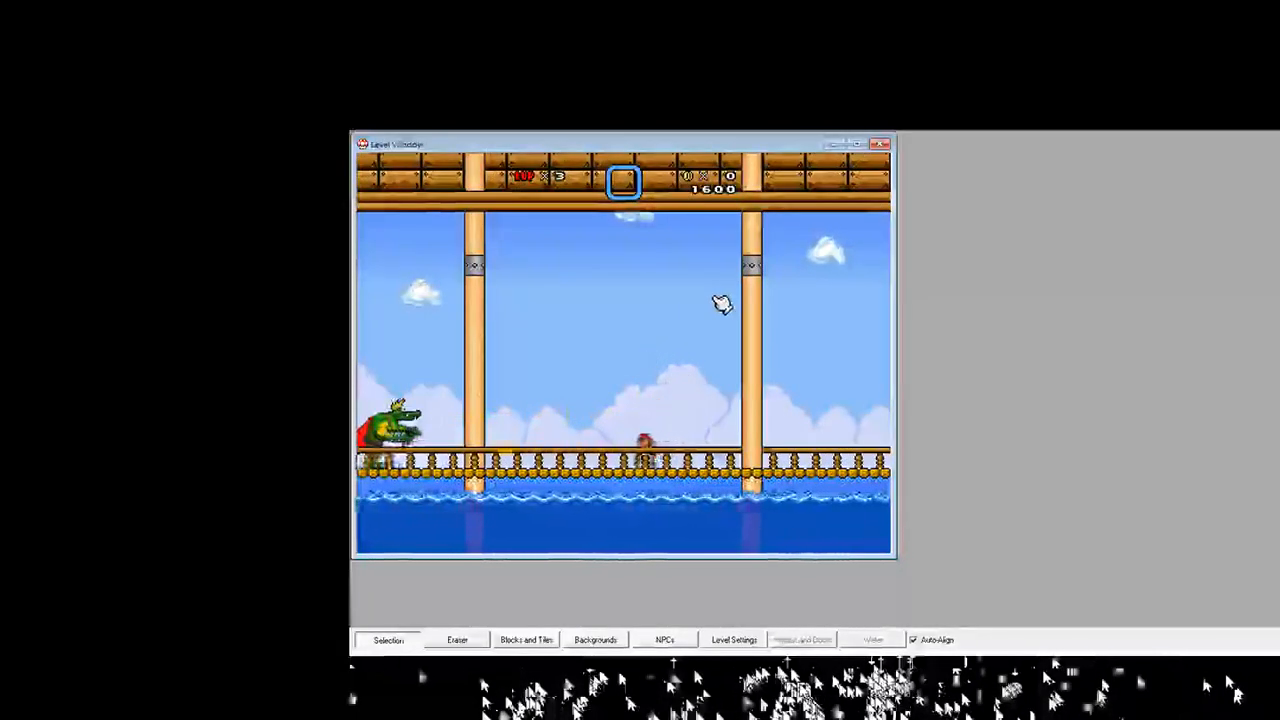
key("z")
key("Left")
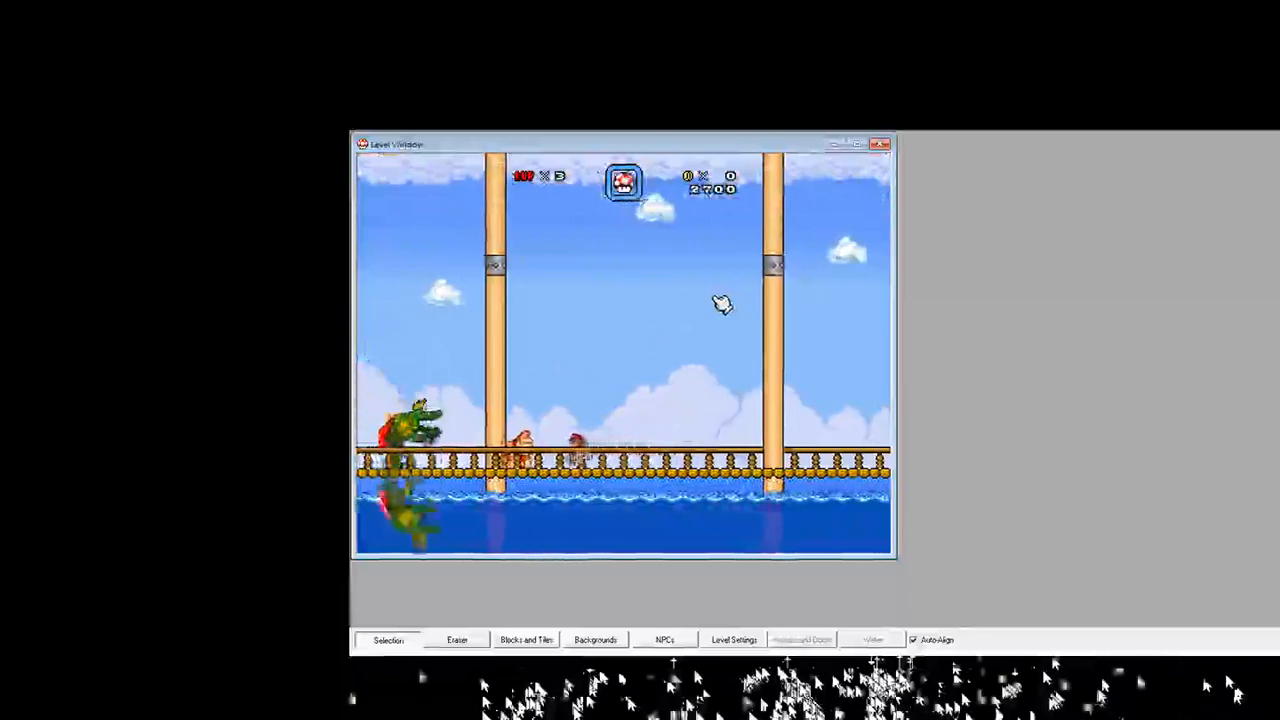
Step: Run past the first mast and jump to the wooden platform while the boss leaps over the deck
key("Left")
key("Right")
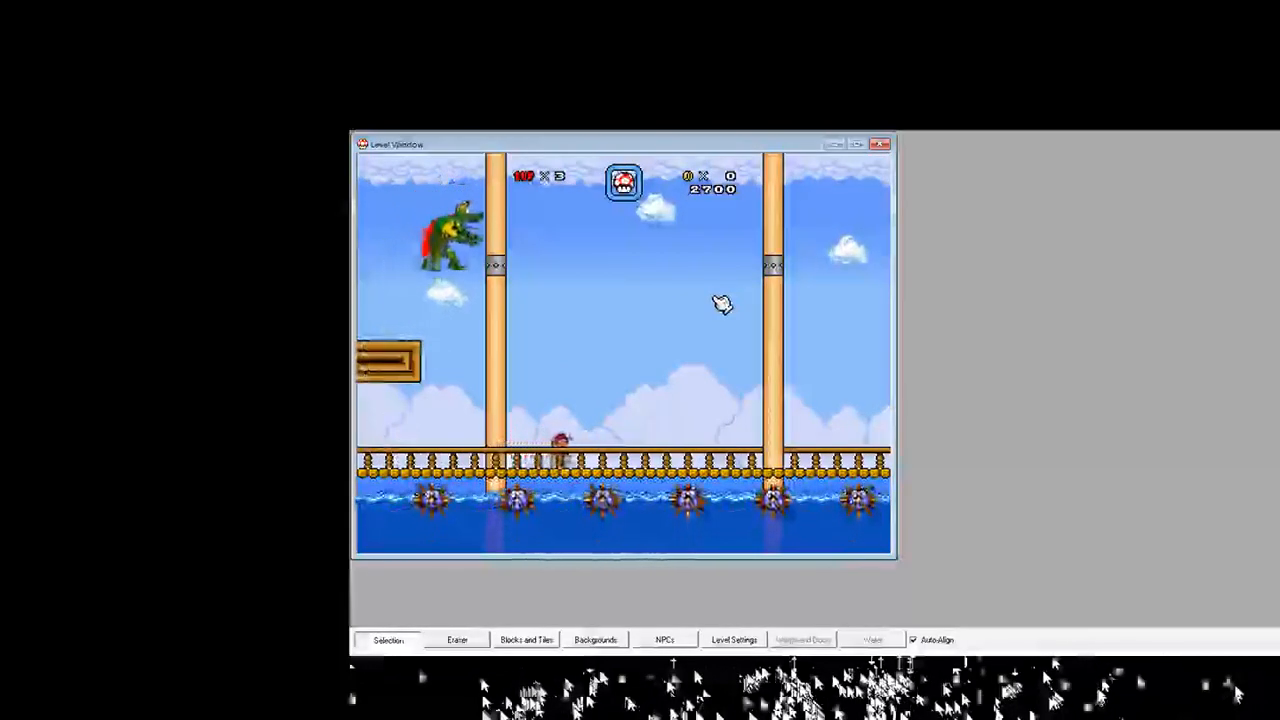
key("Left")
key("Left")
key("z")
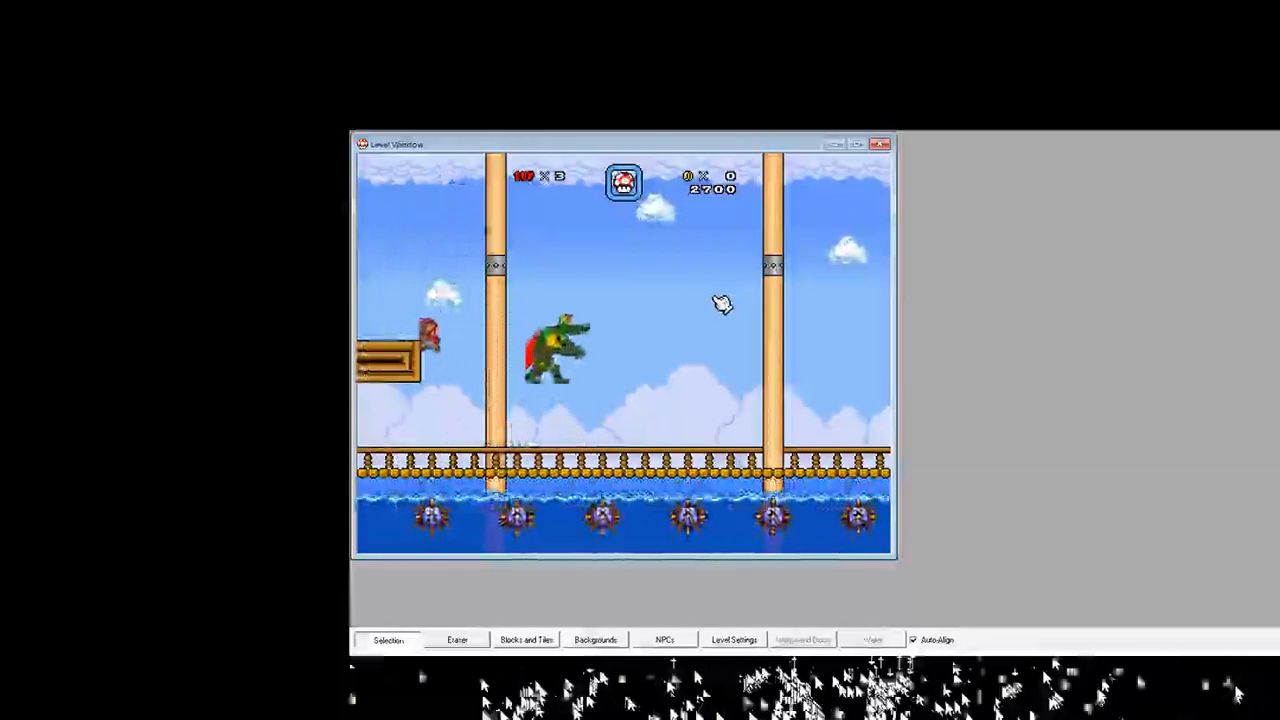
Step: Drop from the wooden platform and follow the leaping boss at a distance to mid-deck
key("Right")
key("Right")
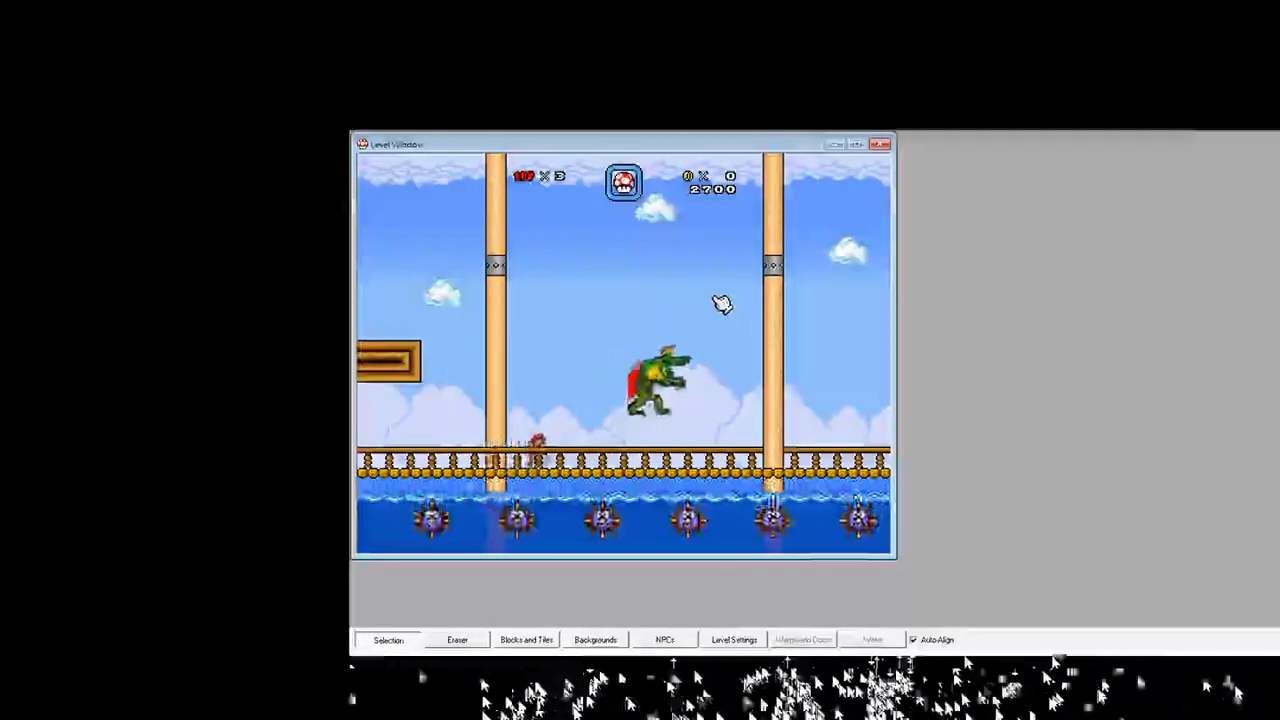
key("Right")
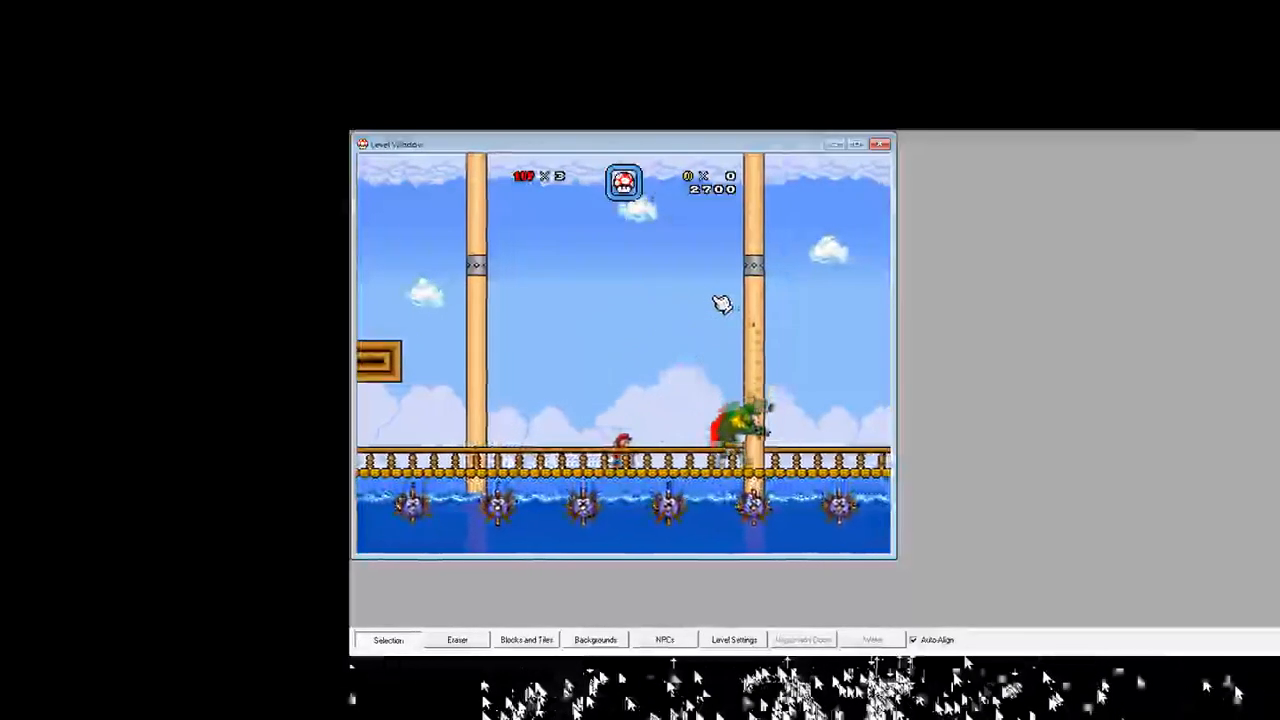
key("Right")
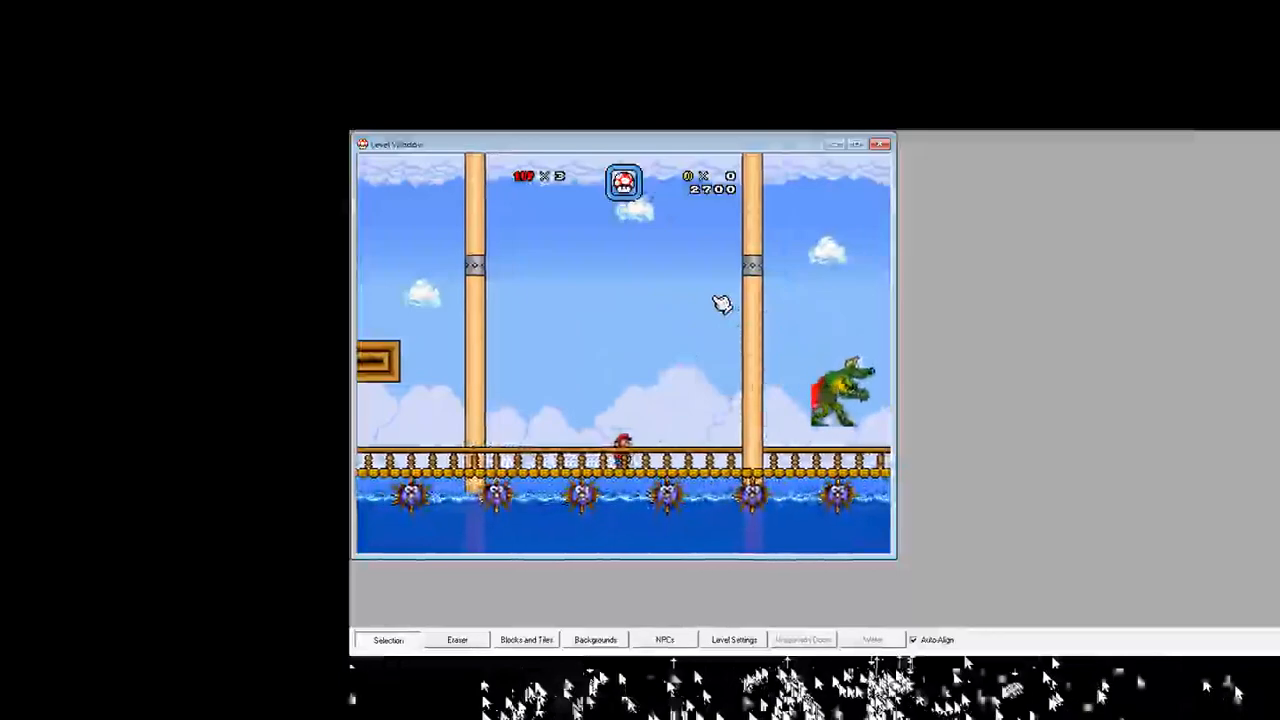
key("Left")
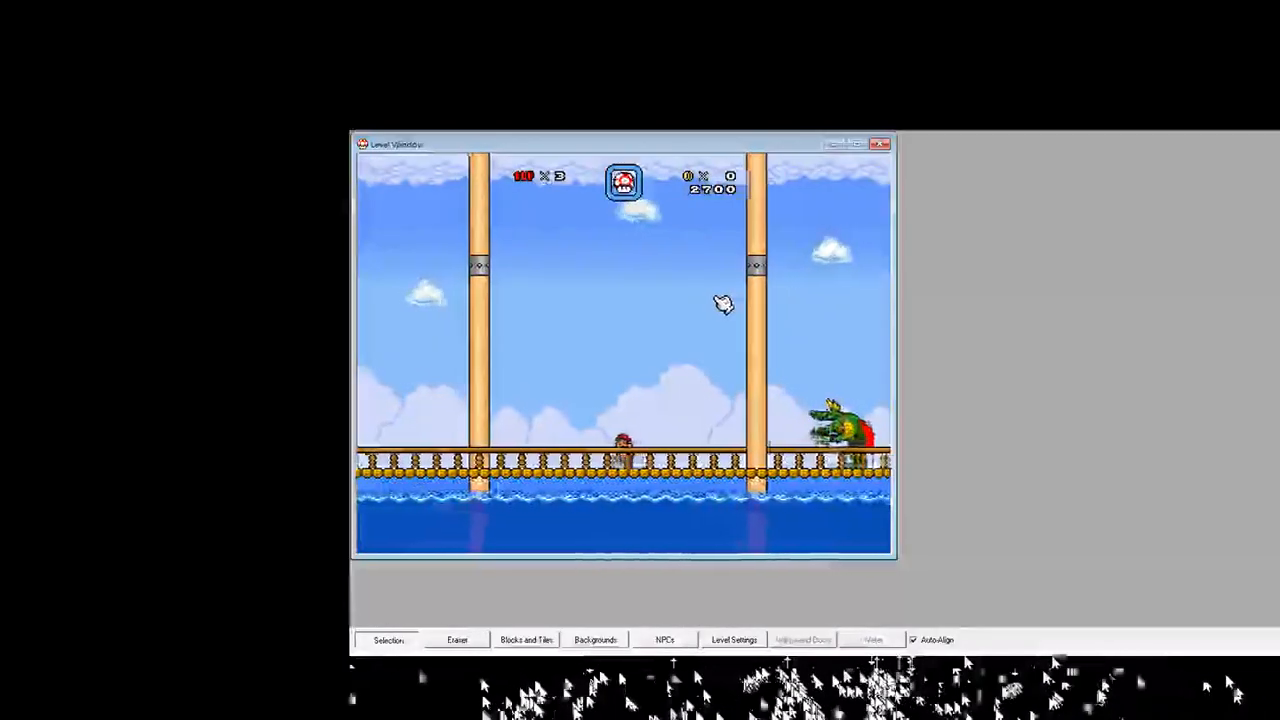
Step: Back off to the first mast and jump into the boss's thrown crown to hit him
key("Right")
key("Left")
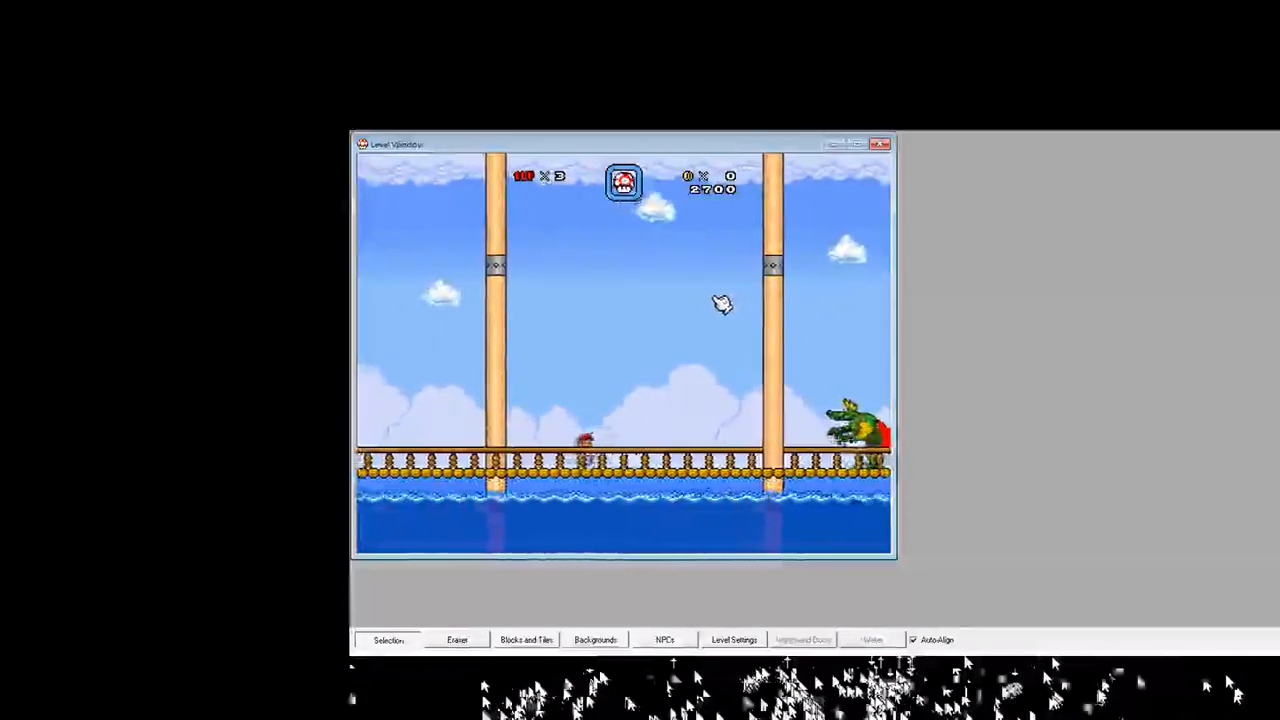
key("Left")
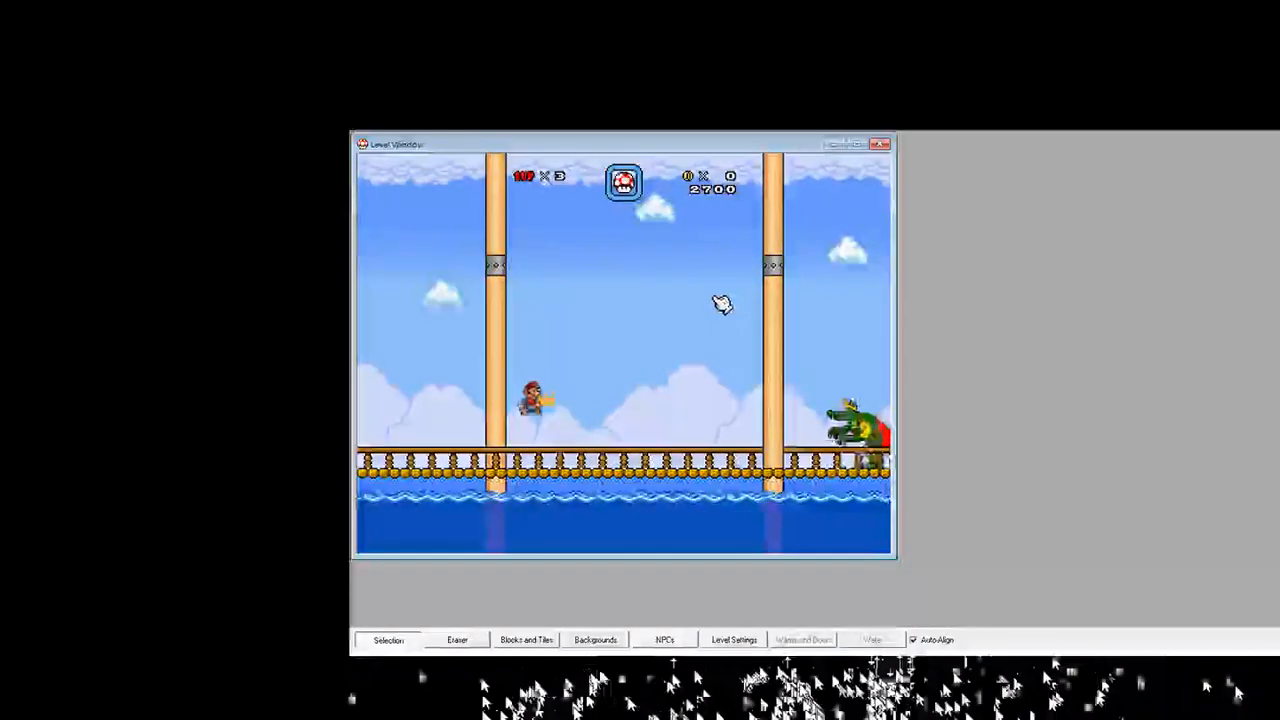
key("z")
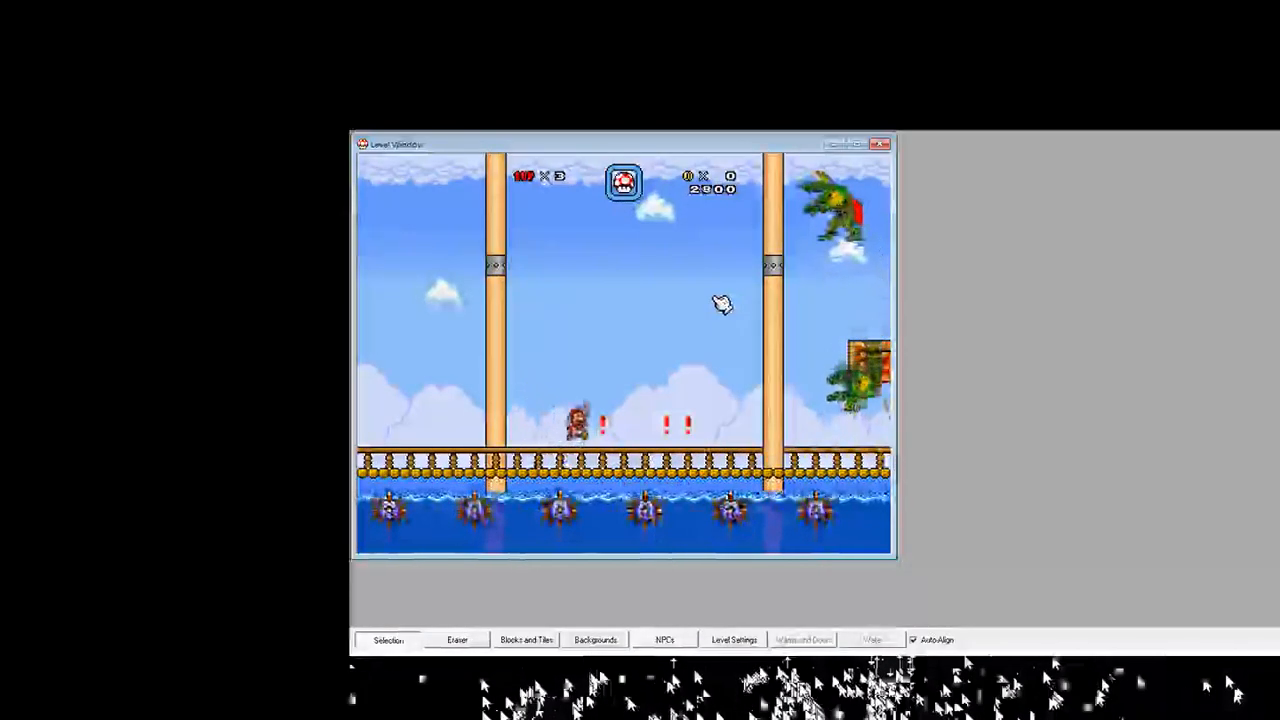
Step: Run under the leaping boss past the second mast and jump to the wooden platform
key("Right")
key("z")
key("Right")
key("z")
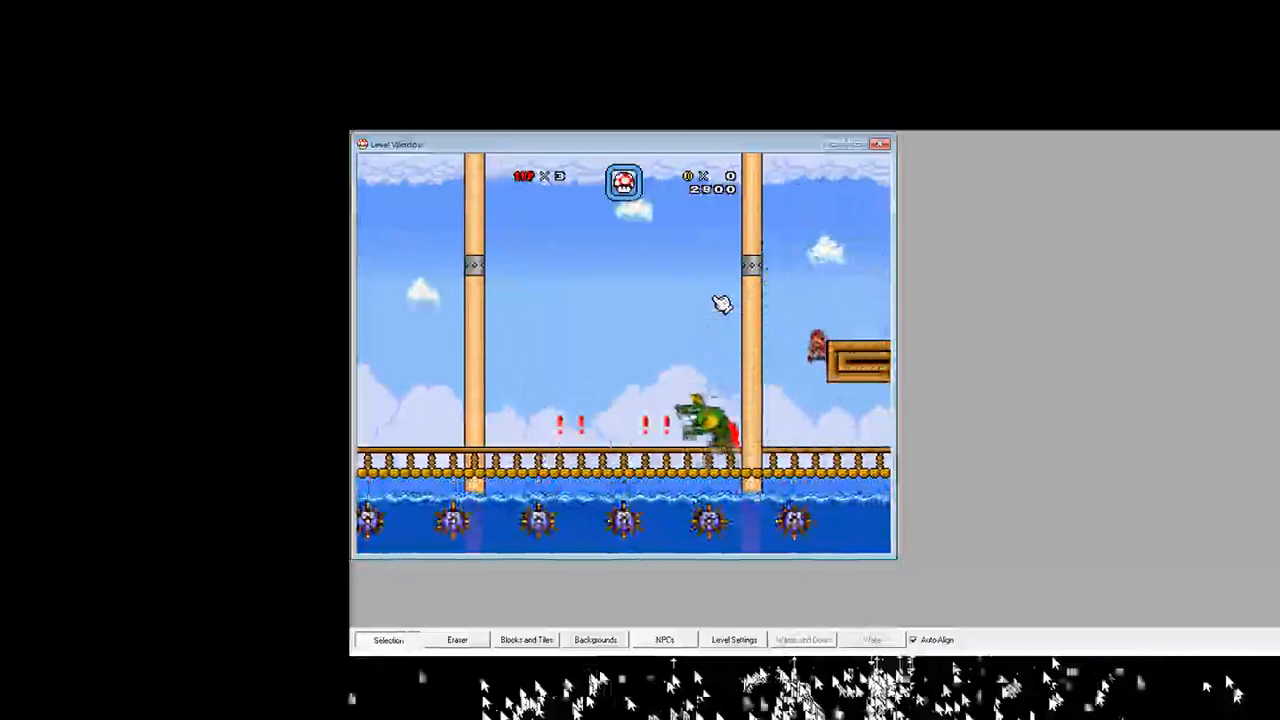
Step: Drop off the platform behind the boss and move back to the second mast, clear of the exclamation marks
key("Left")
key("z")
key("z")
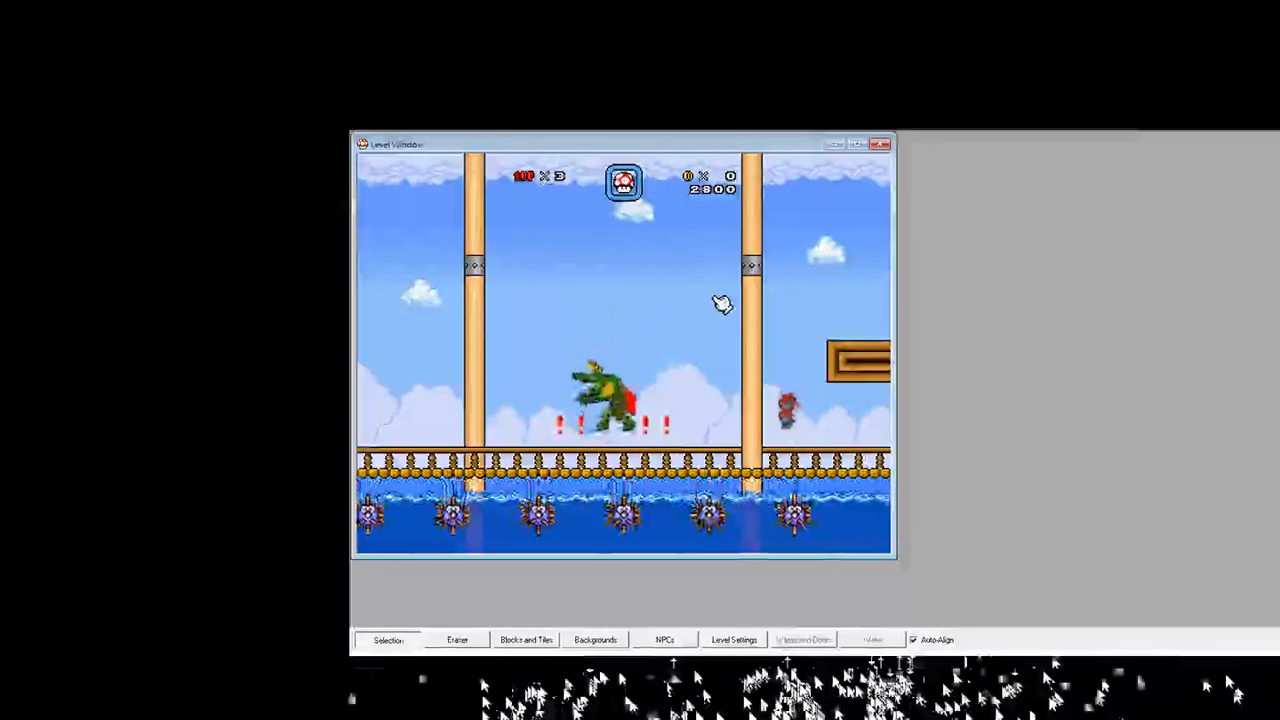
key("Left")
key("z")
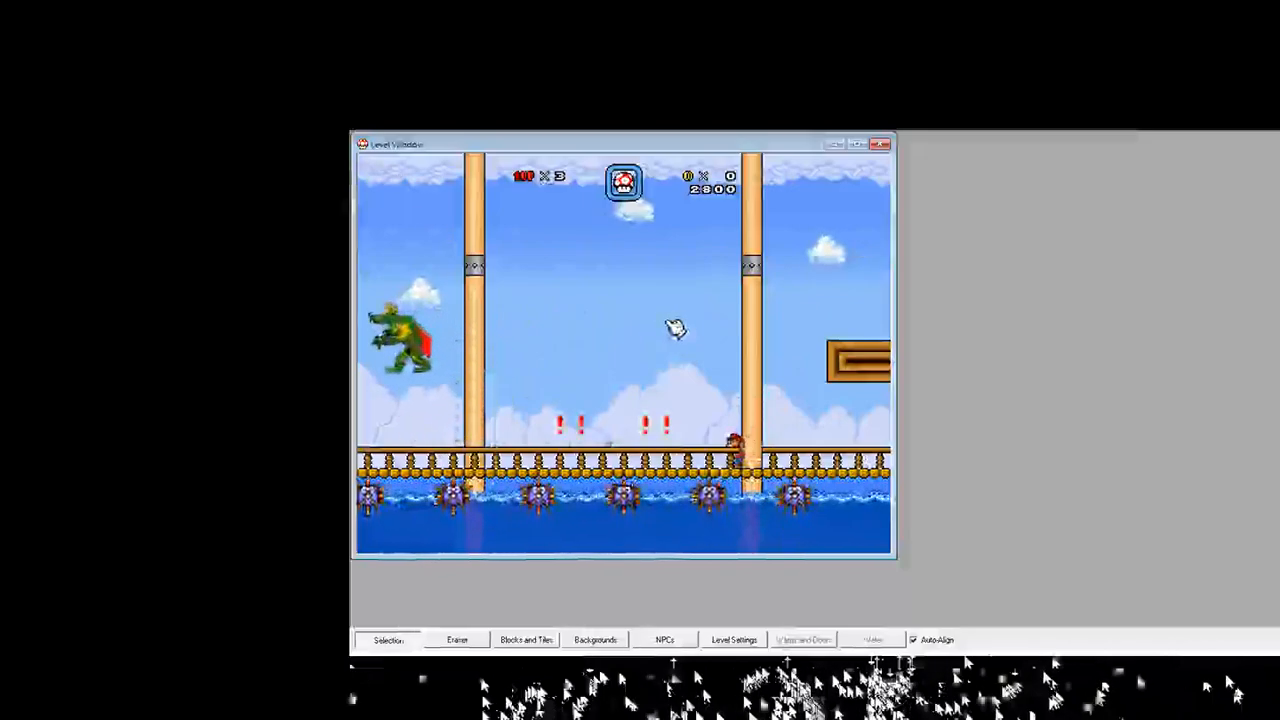
Step: Jump across the gaps in the broken deck toward the first mast beneath the returning boss
key("Left")
key("z")
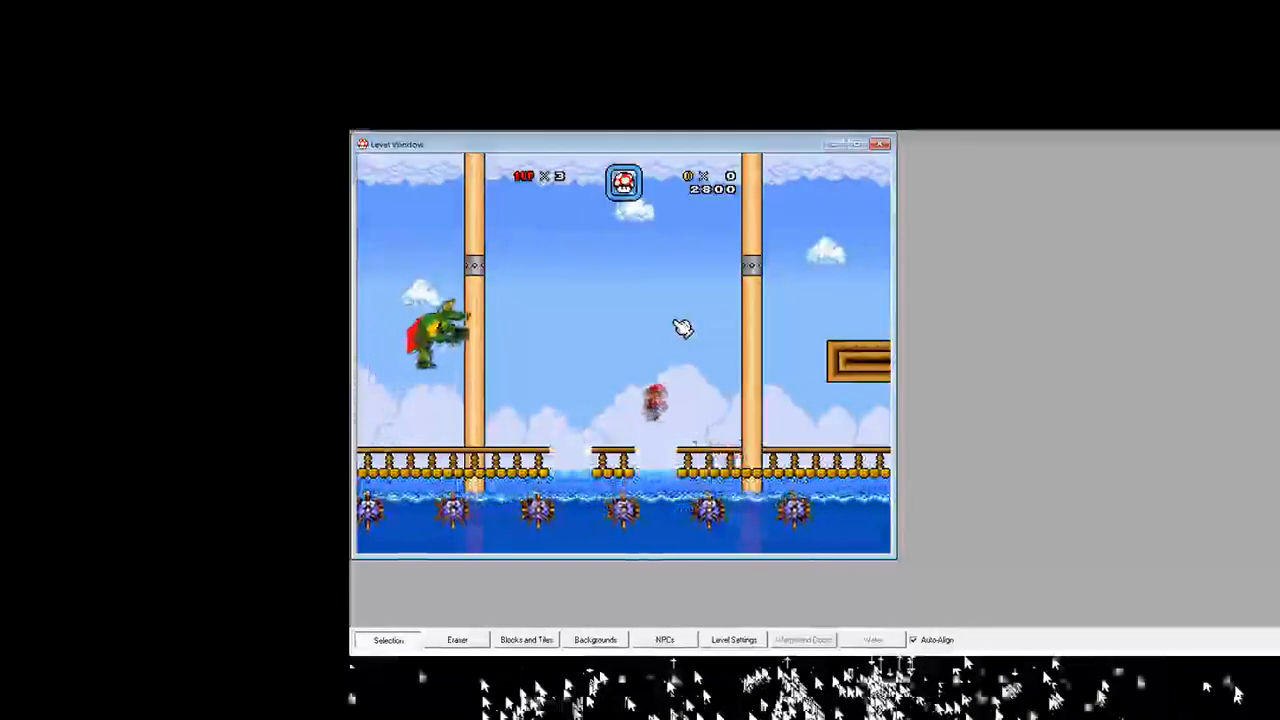
key("Left")
key("z")
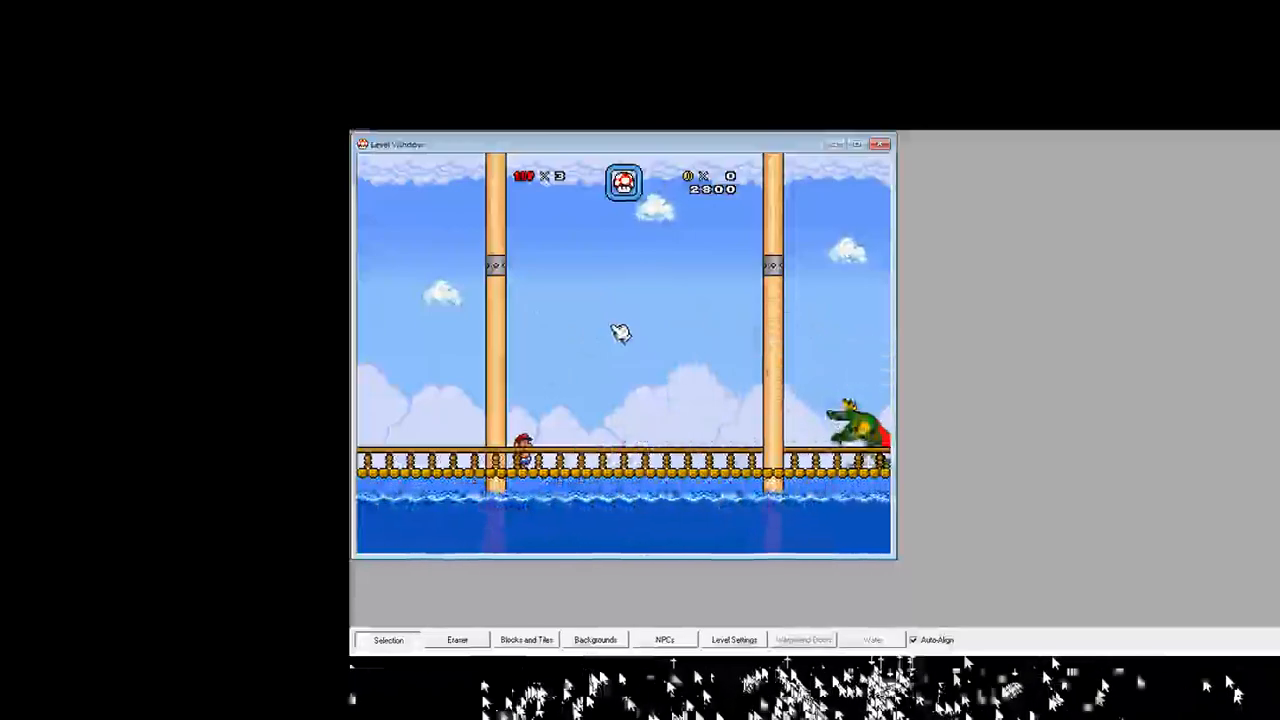
Step: Pace between the masts to time the crown throw, and jump at the crown to hit the boss
key("Right")
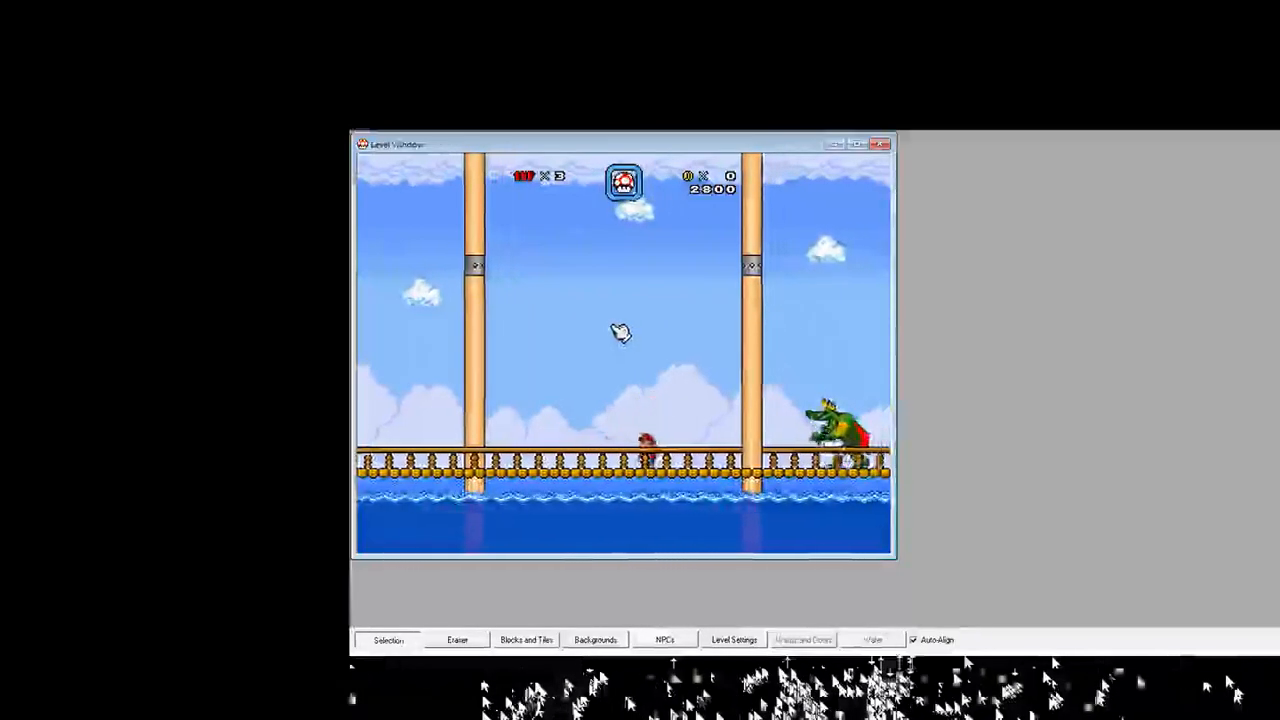
key("Left")
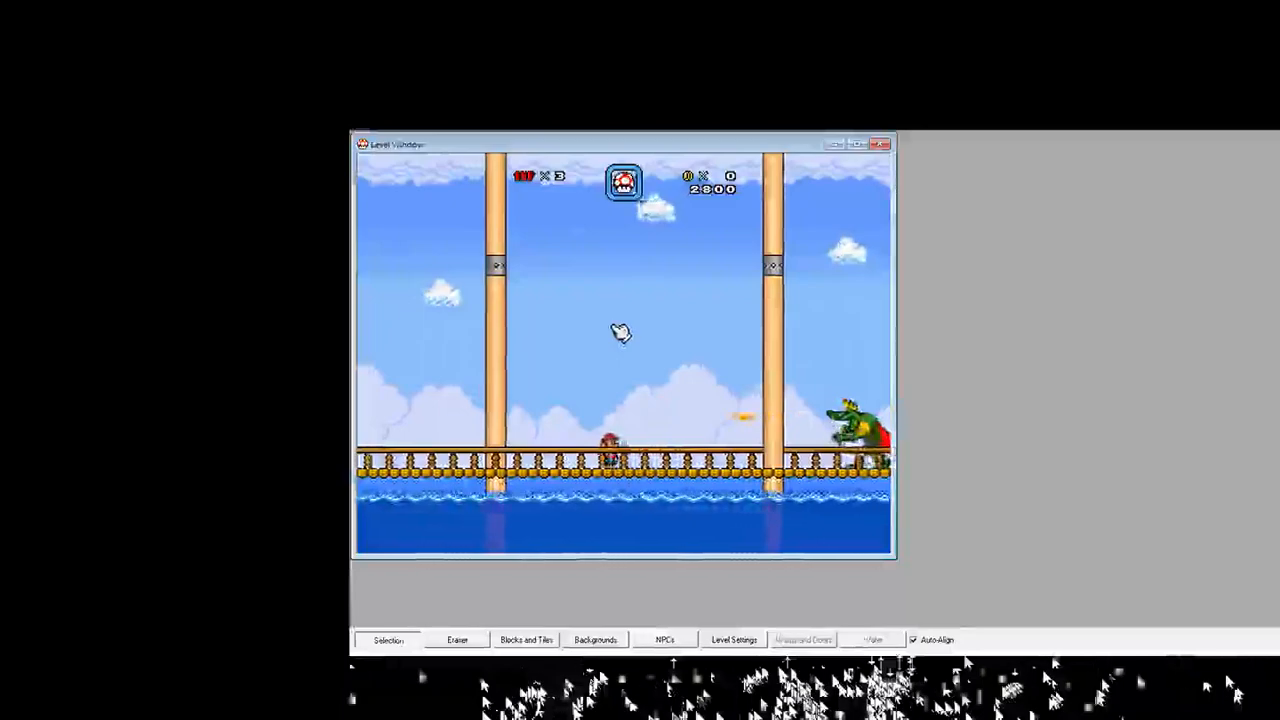
key("Right")
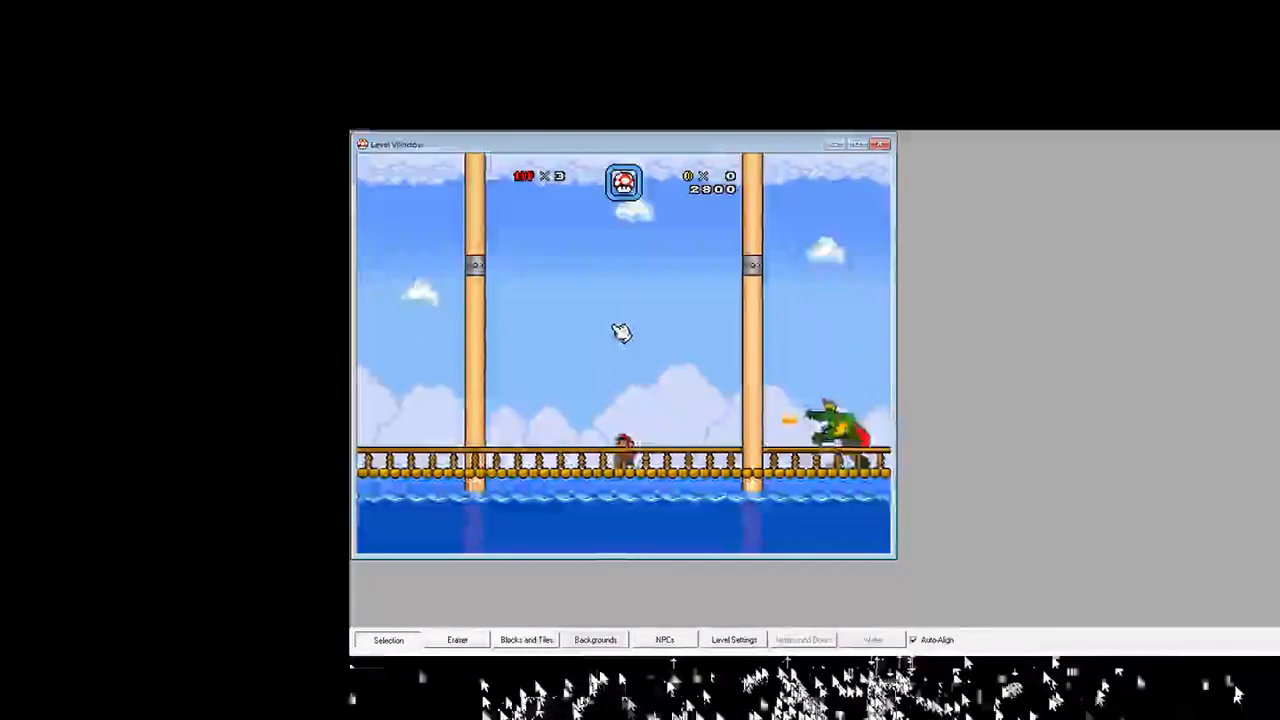
key("z")
key("Left")
key("Right")
key("Down")
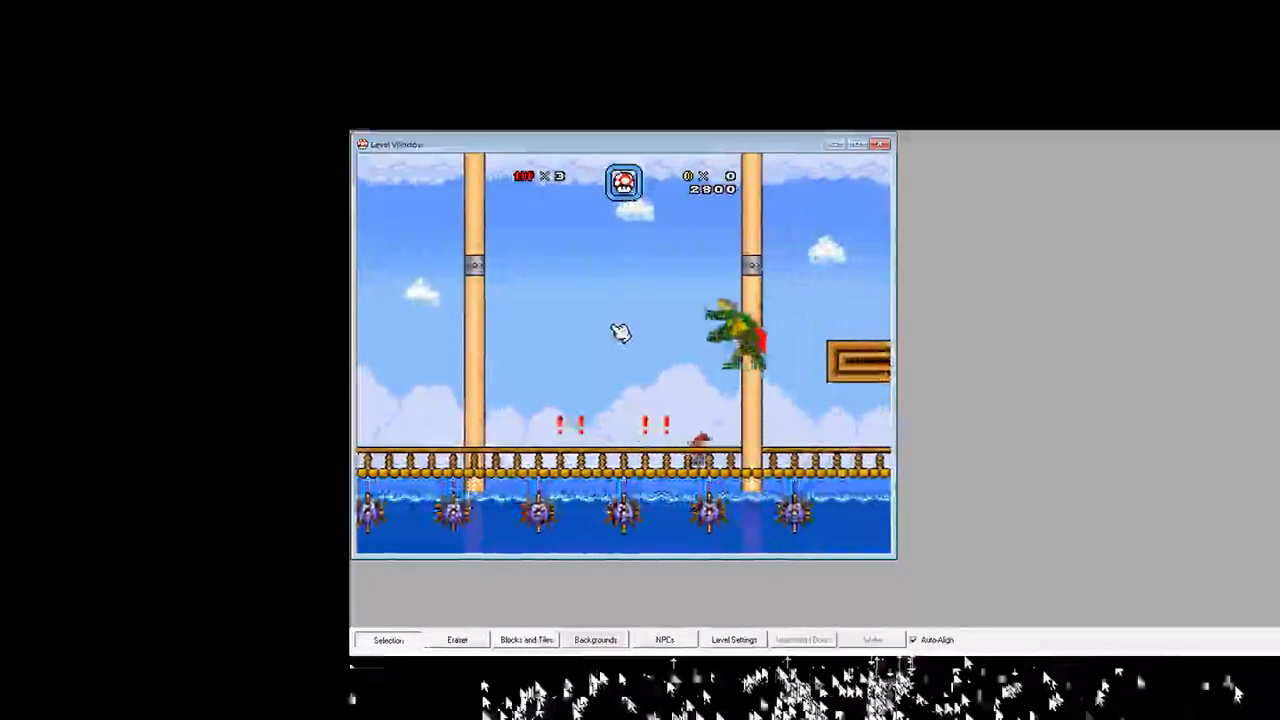
Step: Let the boss leap past near the second mast, and jump to the middle section of the broken deck
key("z")
key("Left")
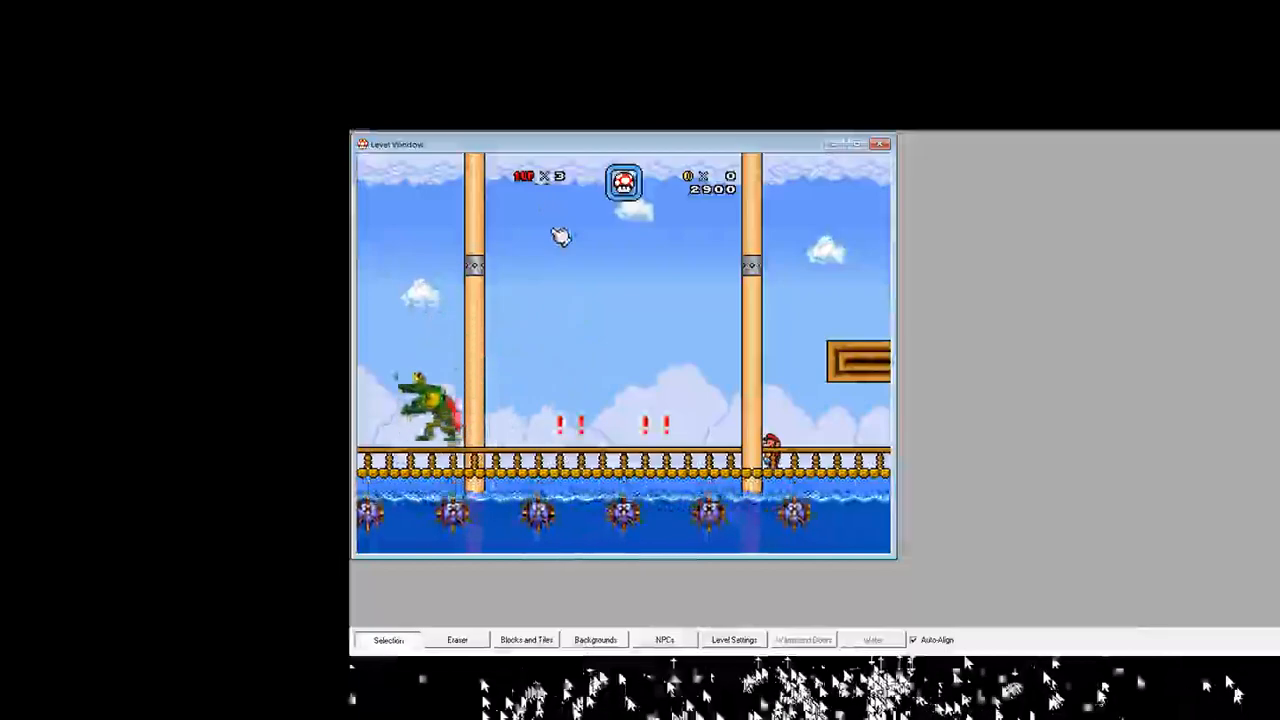
key("Left")
key("z")
Step: Jump from the middle deck section past the first mast under the boss, and turn back to the mast
key("z")
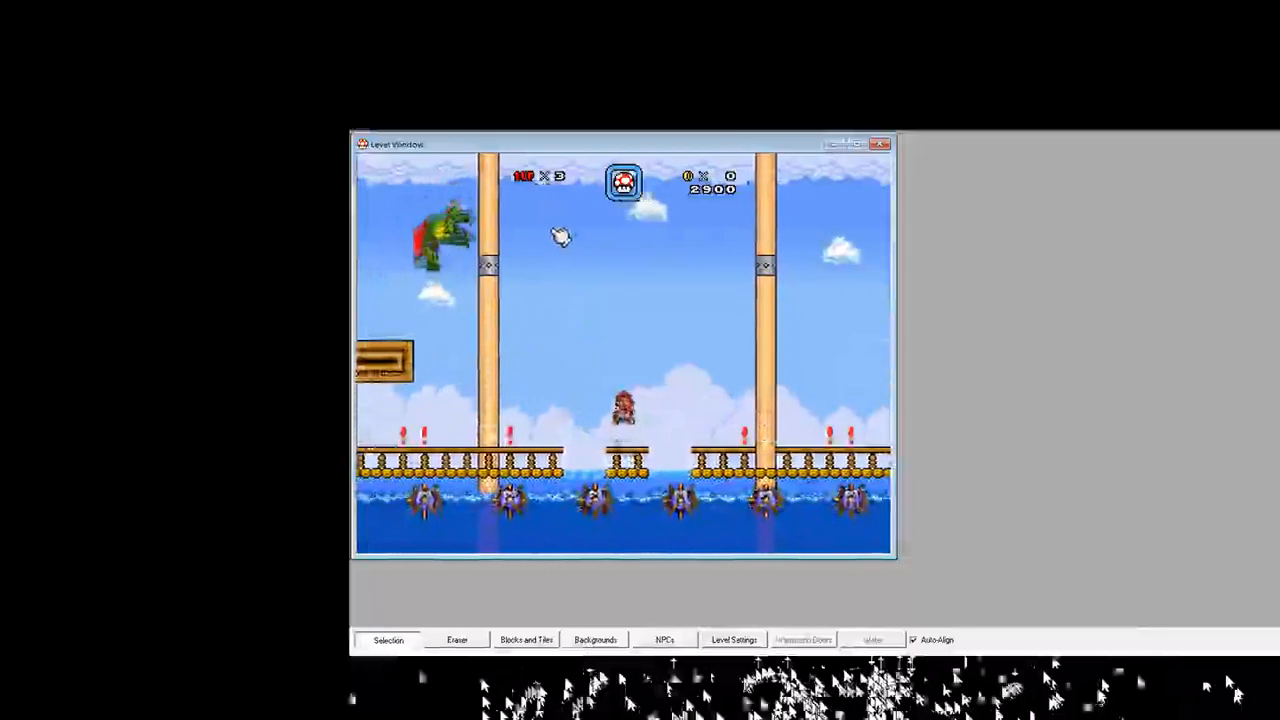
key("Left")
key("z")
key("Left")
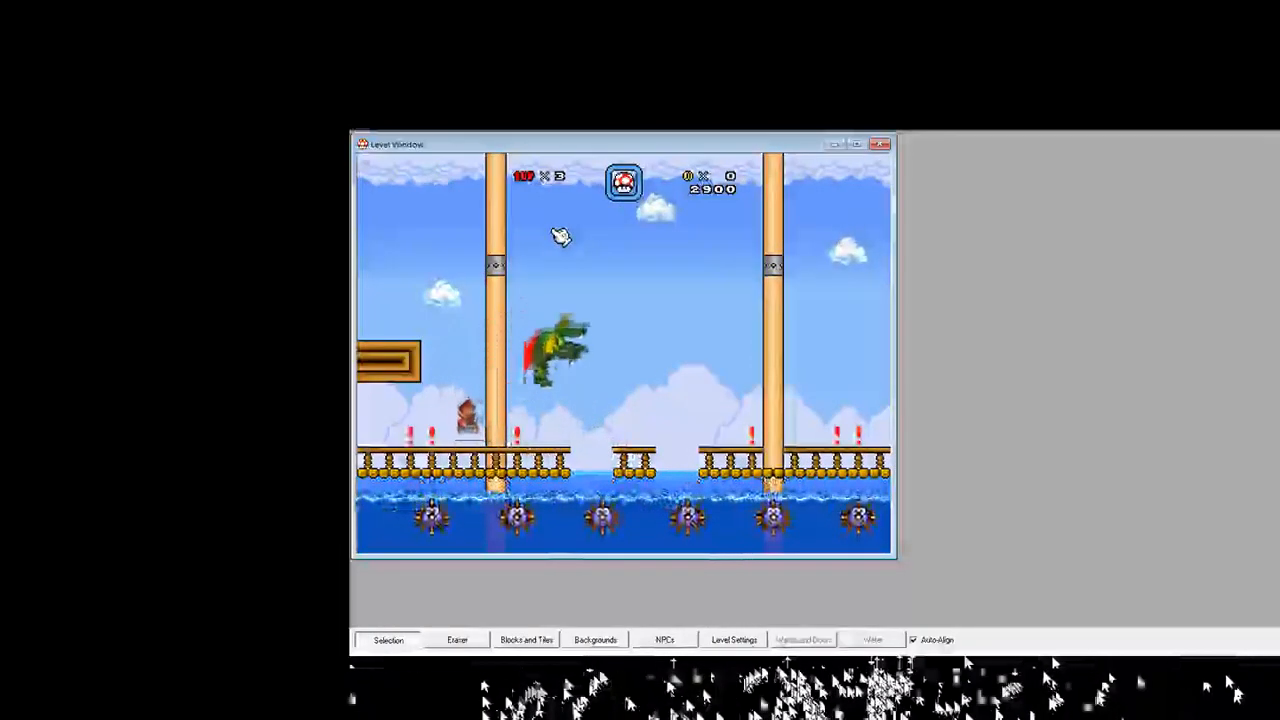
key("Right")
Step: Jump away at the first mast as the boss moves off, and return to the middle deck section
key("z")
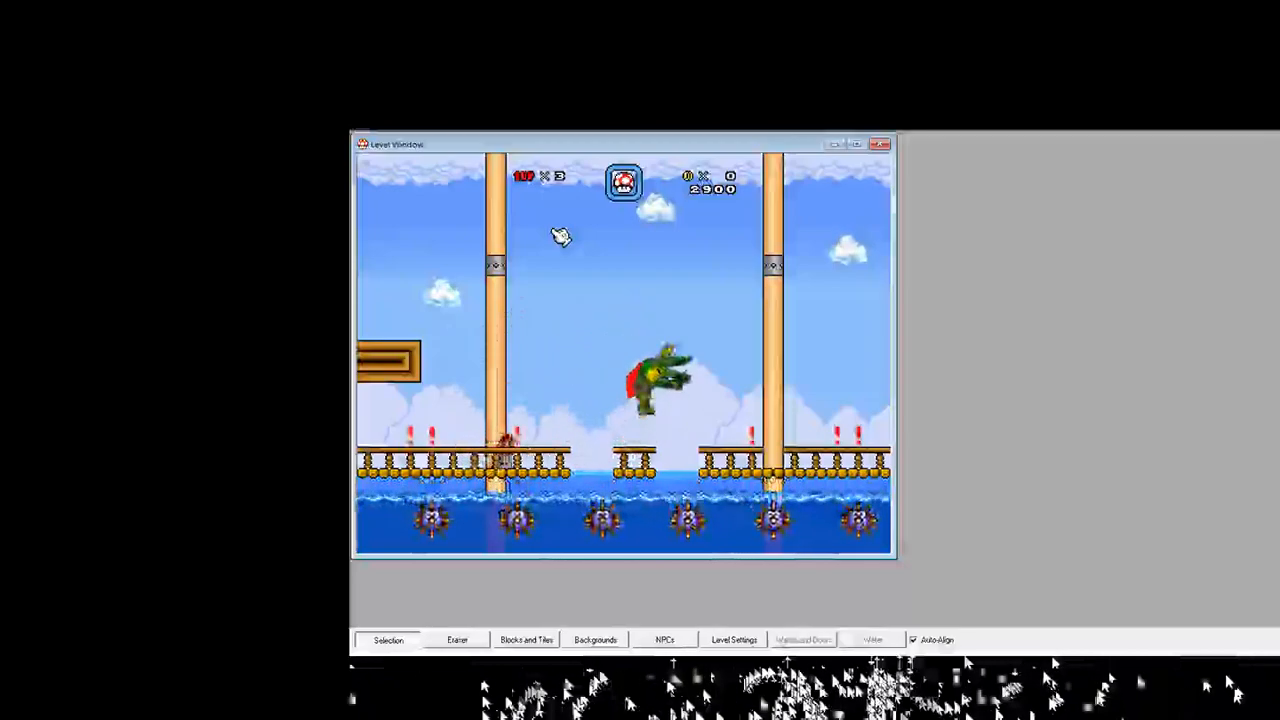
key("Left")
key("z")
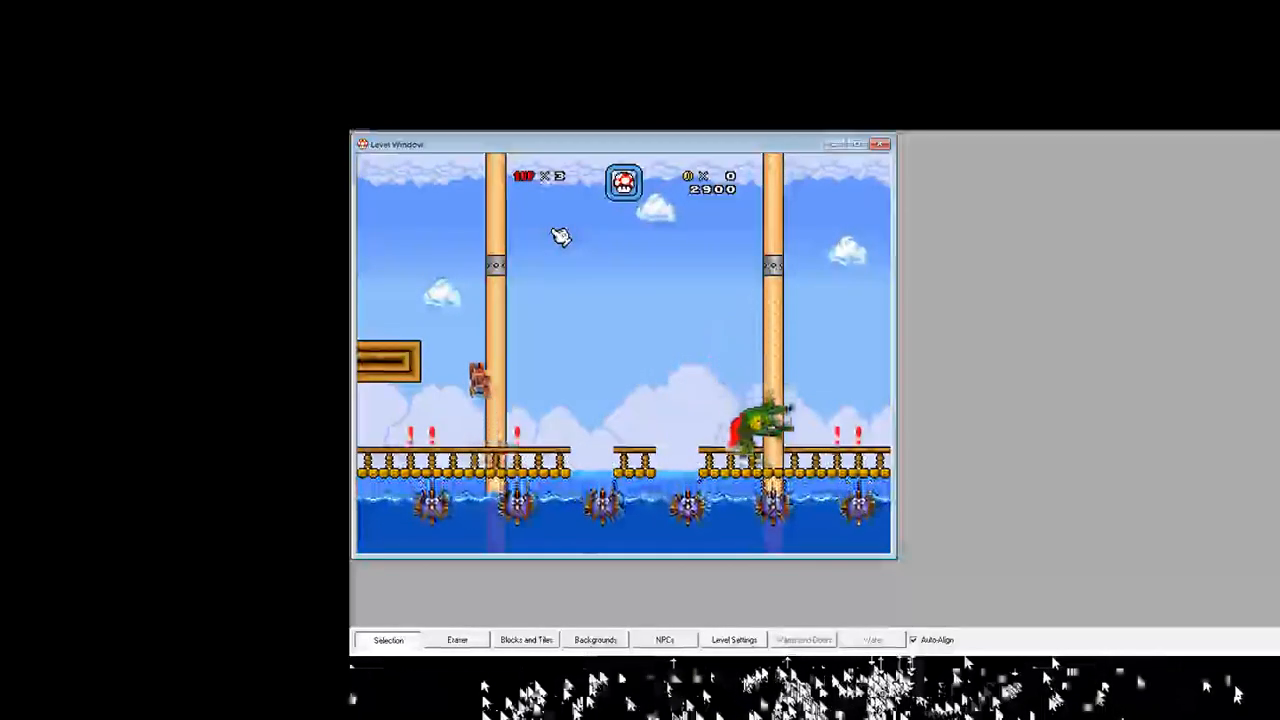
key("Right")
key("Right")
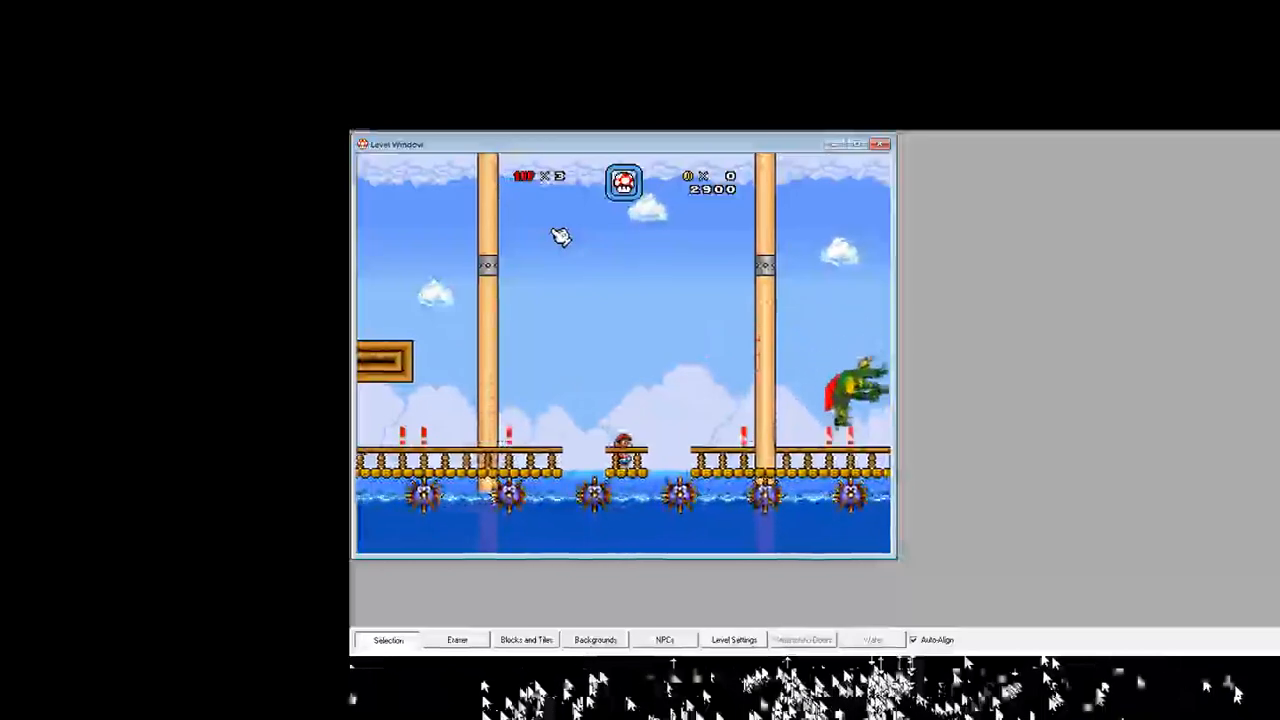
Step: Run beneath the leaping boss toward the second mast, follow him back near the first mast, and jump to the middle of the deck
key("Right")
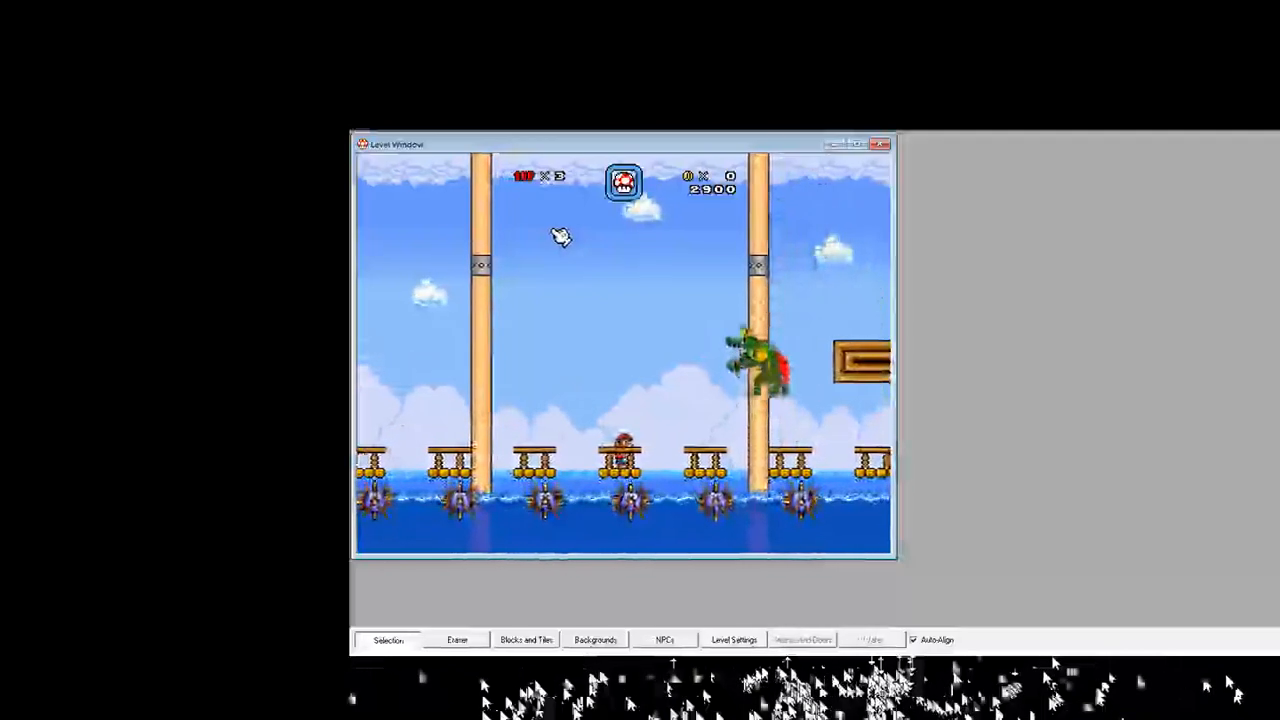
key("Right")
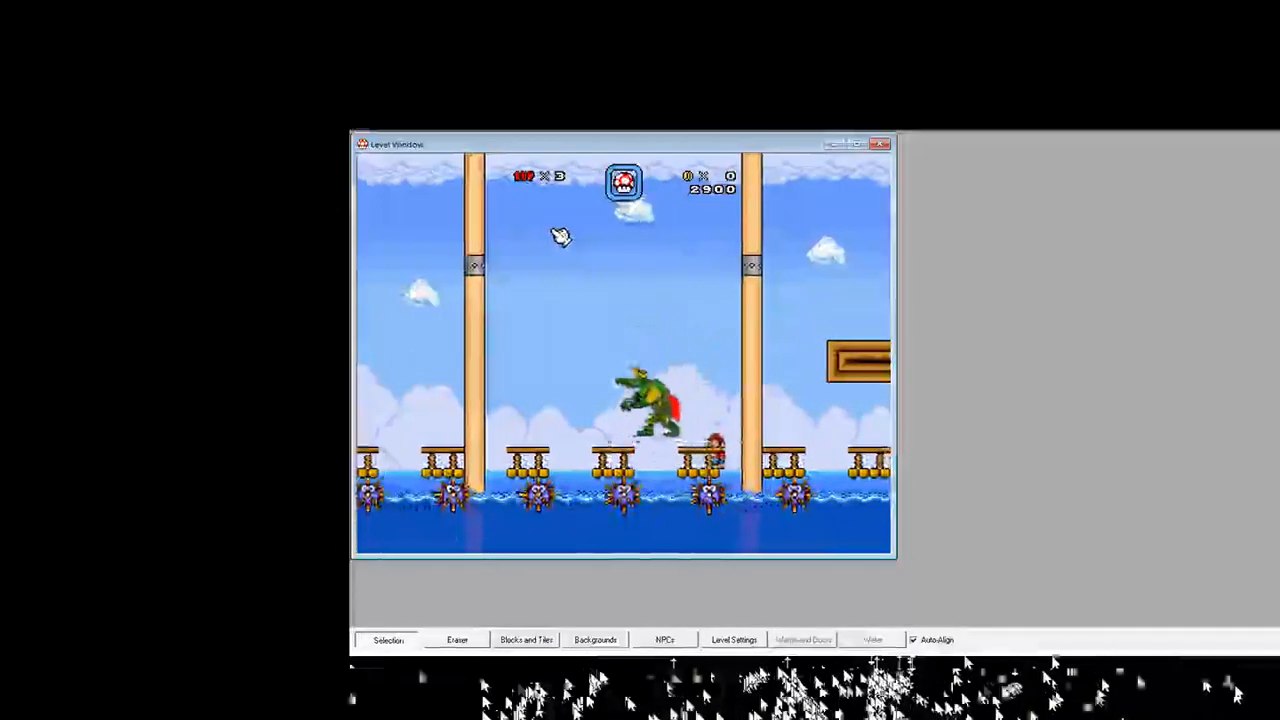
key("Left")
key("z")
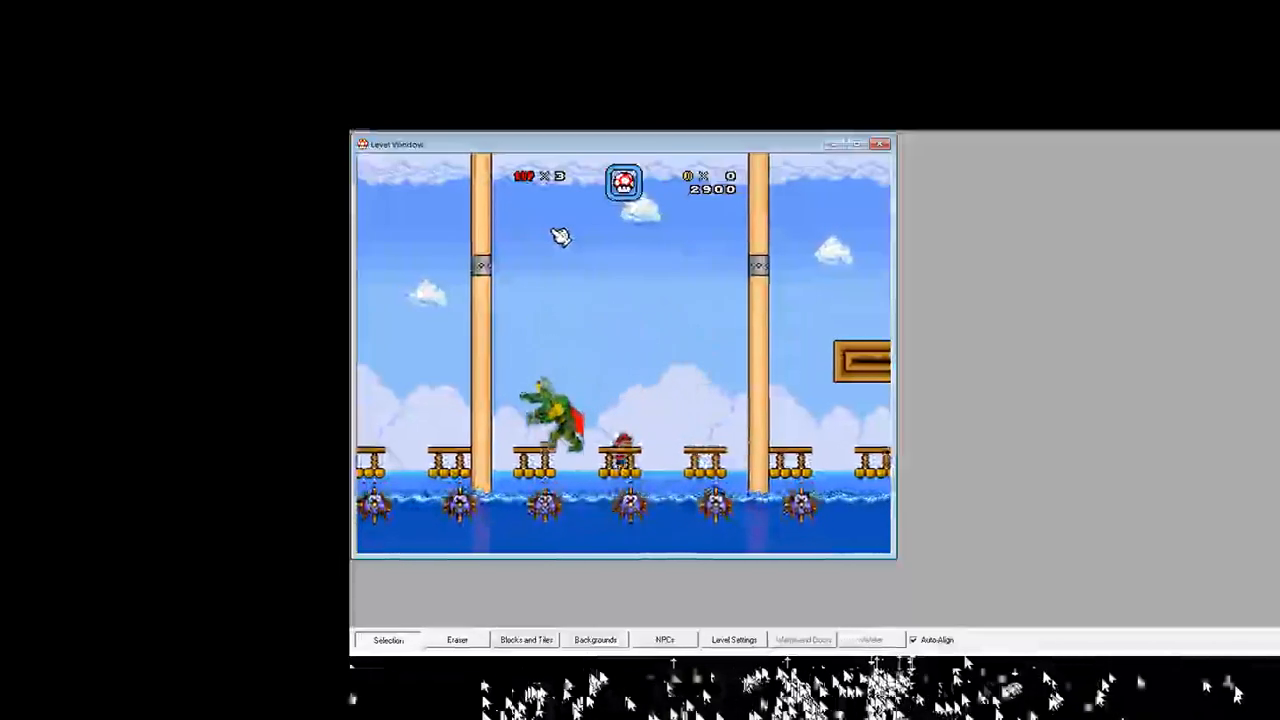
key("z")
key("Left")
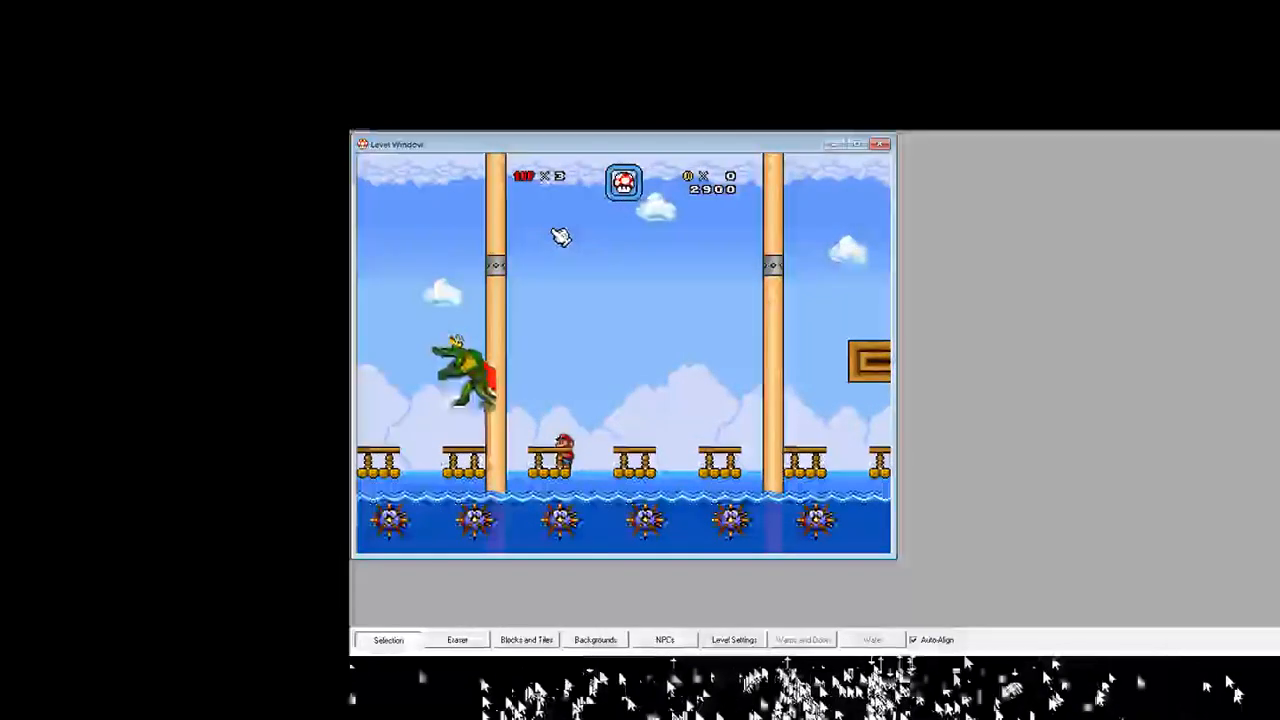
key("z")
key("Right")
key("z")
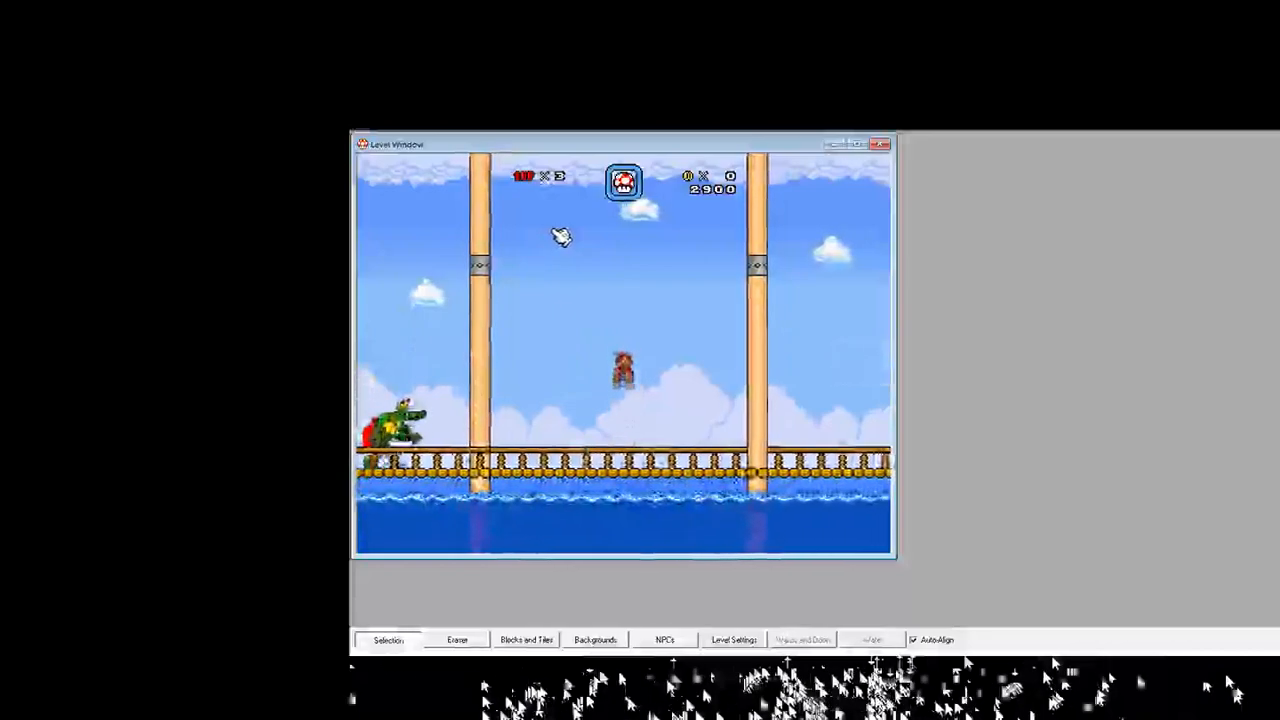
Step: Pace between the masts on the restored deck to keep clear of the boss's shots
key("Right")
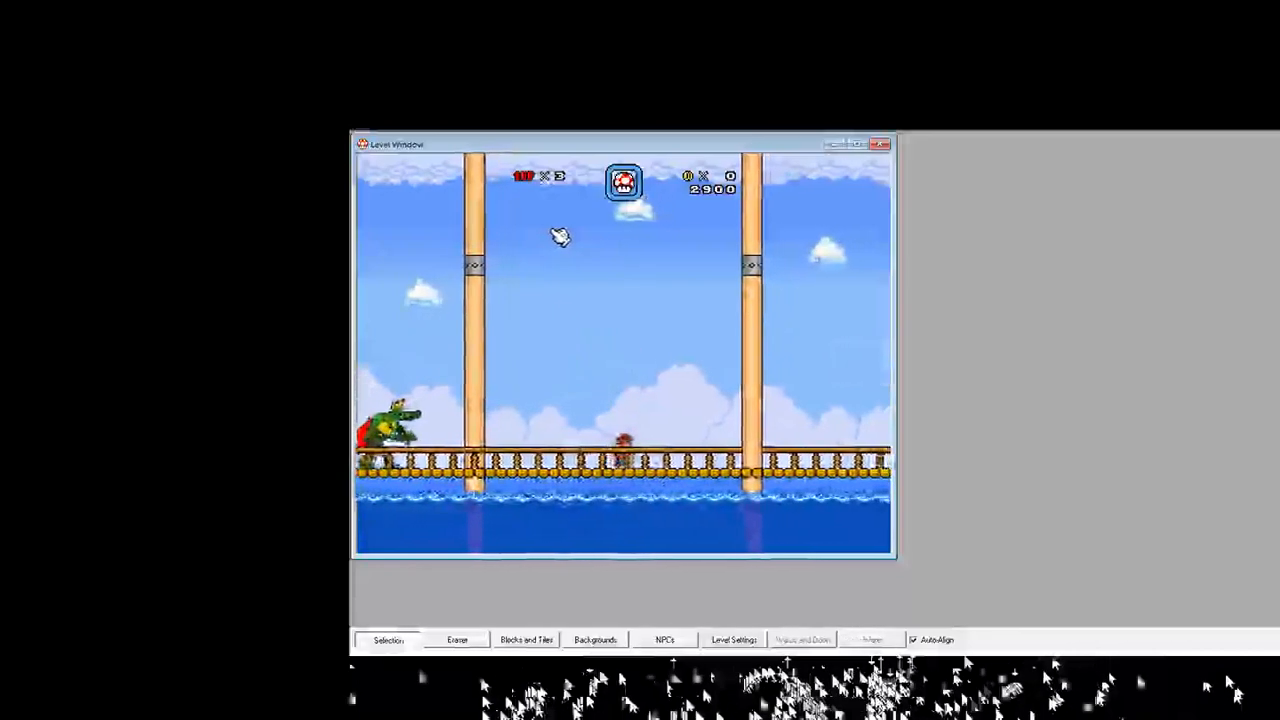
key("Right")
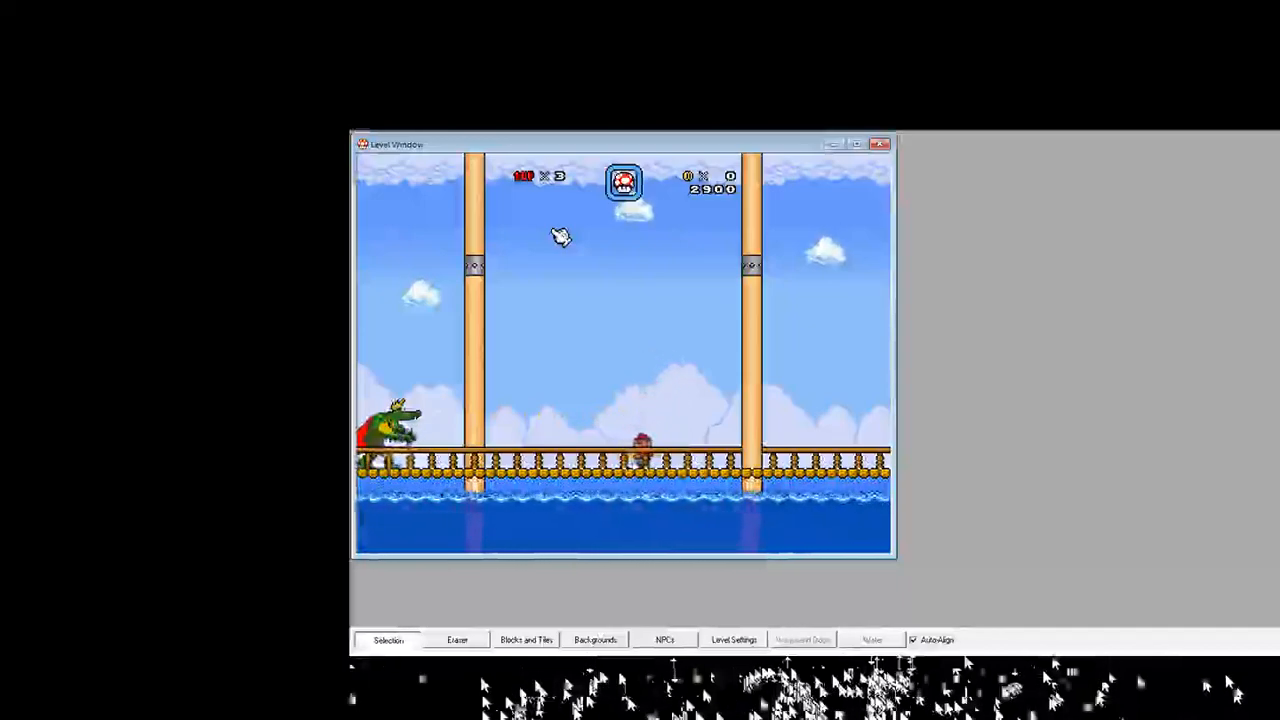
key("Left")
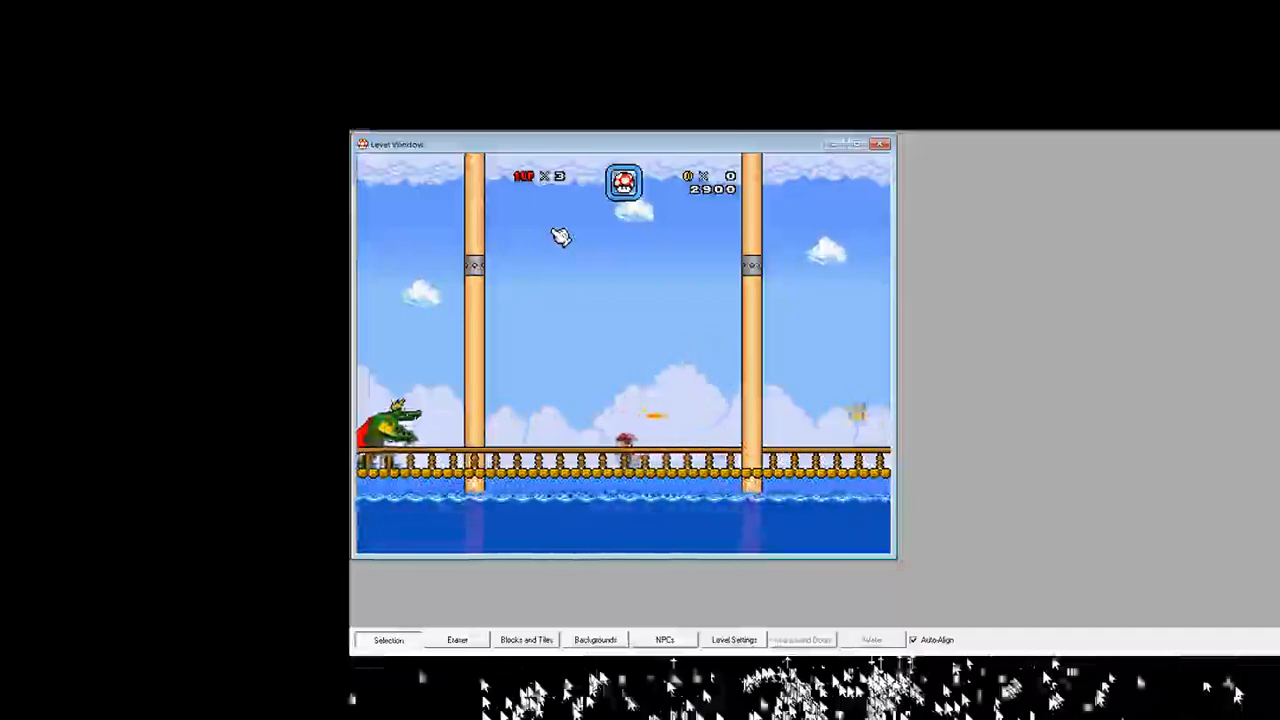
key("Left")
key("Right")
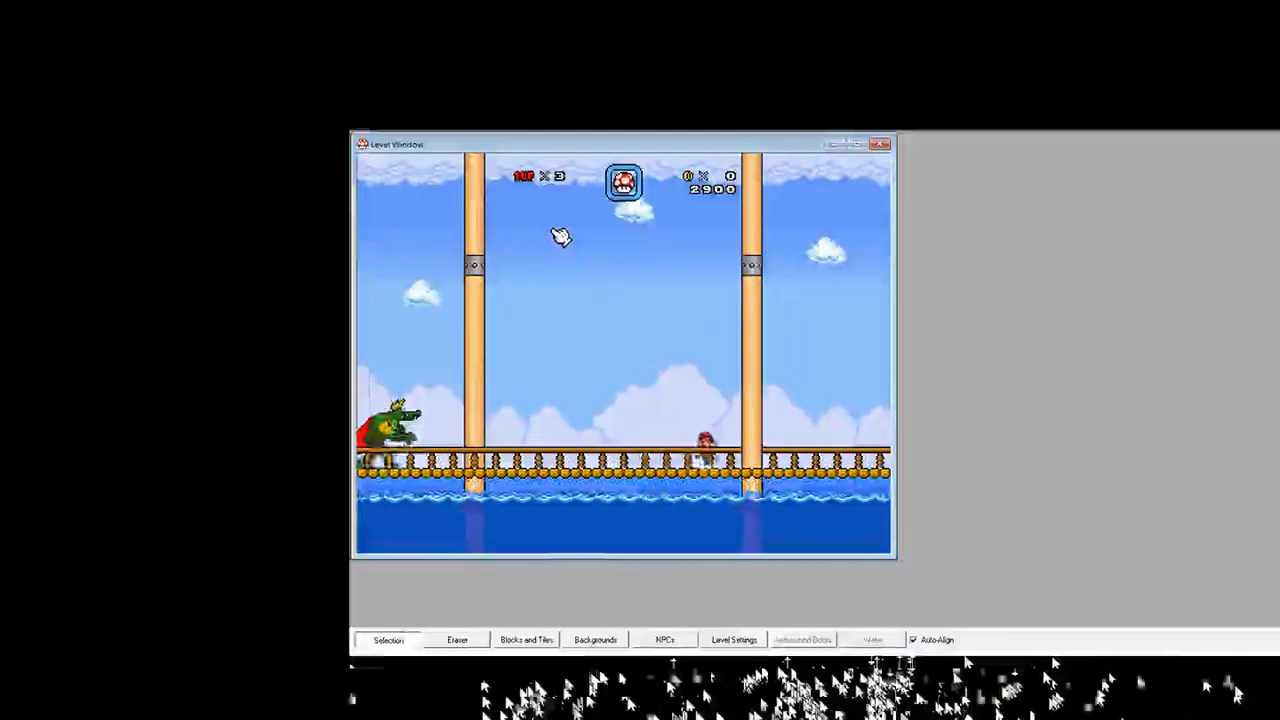
key("Left")
key("Right")
Step: Jump beside the second mast to avoid the boss's shot, and move back toward mid-deck in the air
key("z")
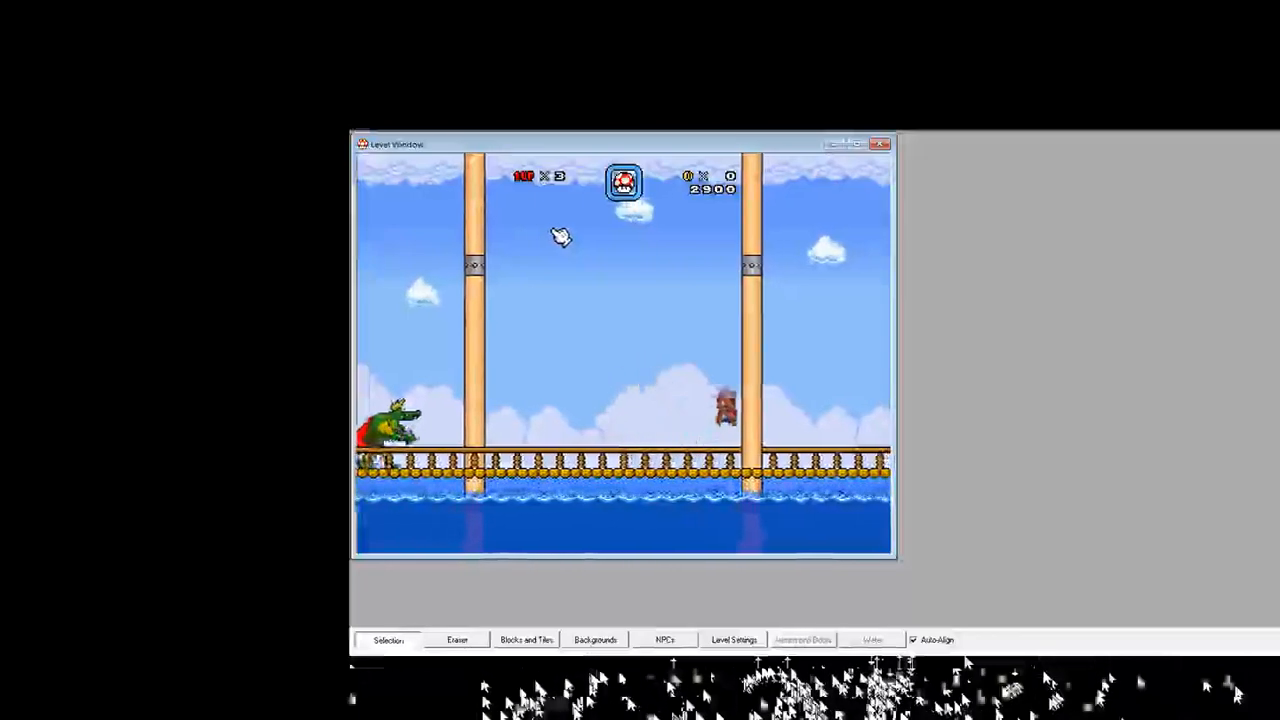
key("Right")
key("z")
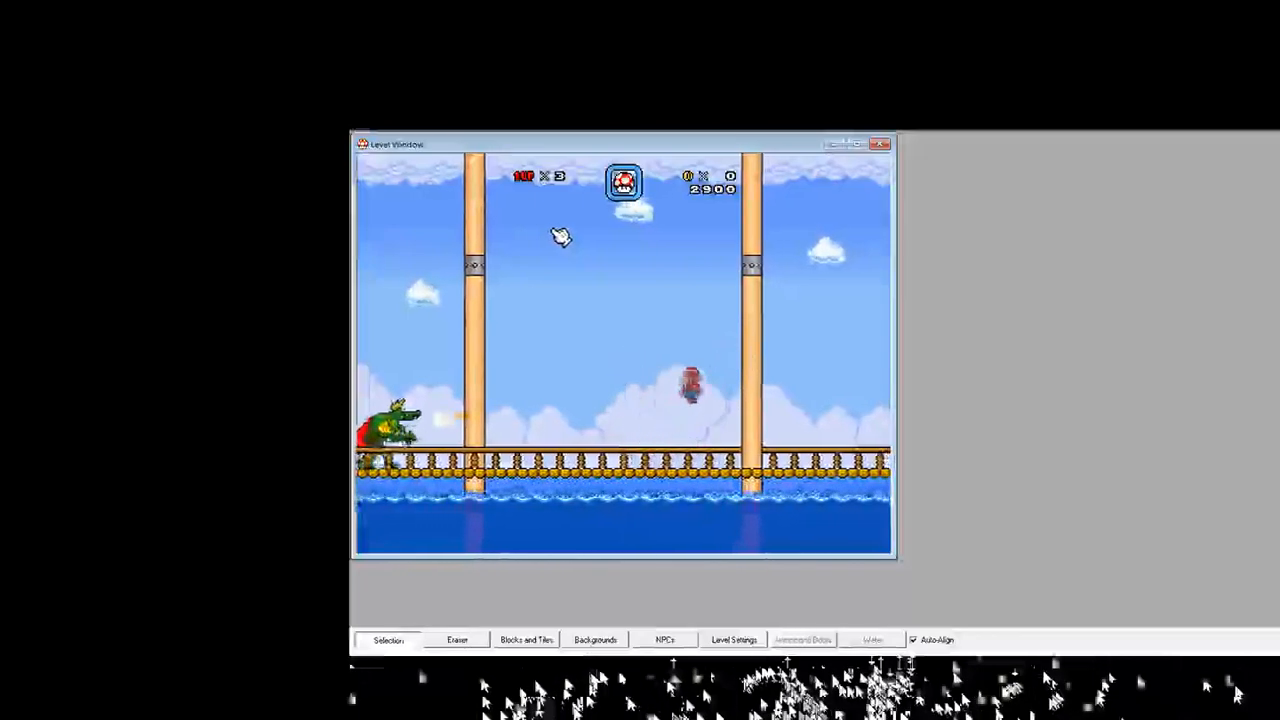
key("Left")
key("Left")
key("z")
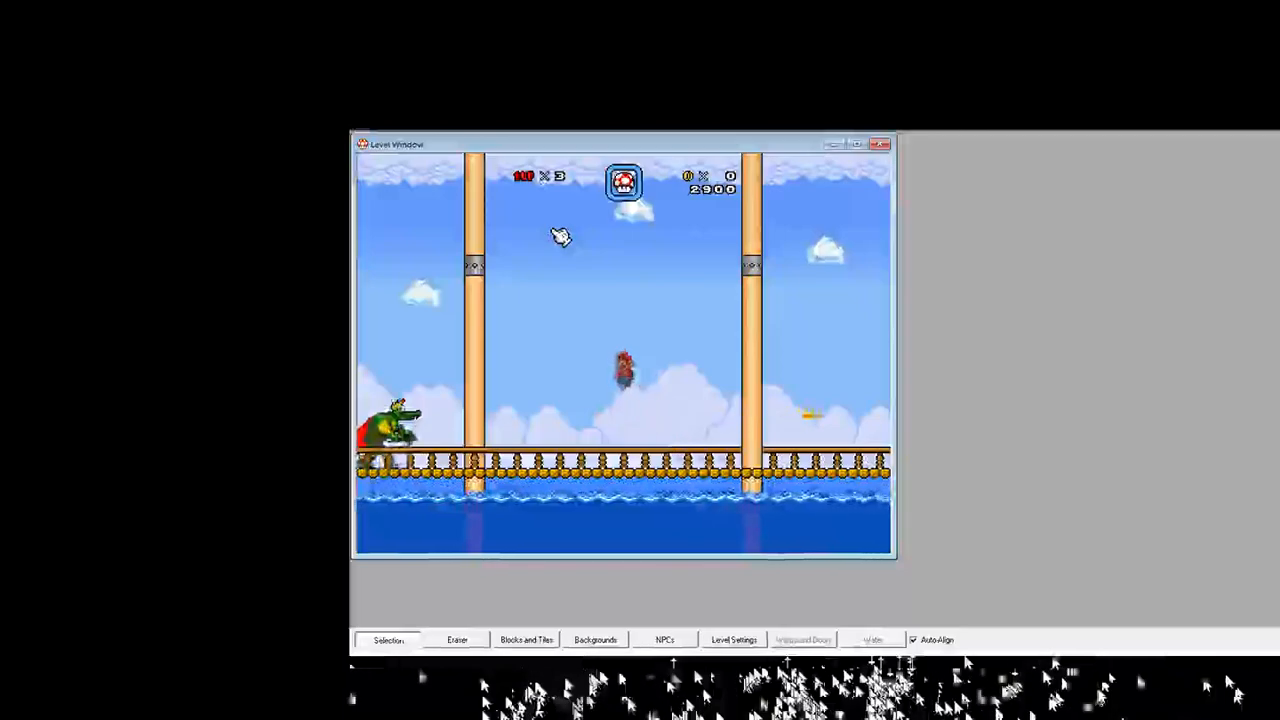
Step: Jump past the second mast, turn back between the masts, and leap toward the second mast as the boss fires again
key("Right")
key("z")
key("z")
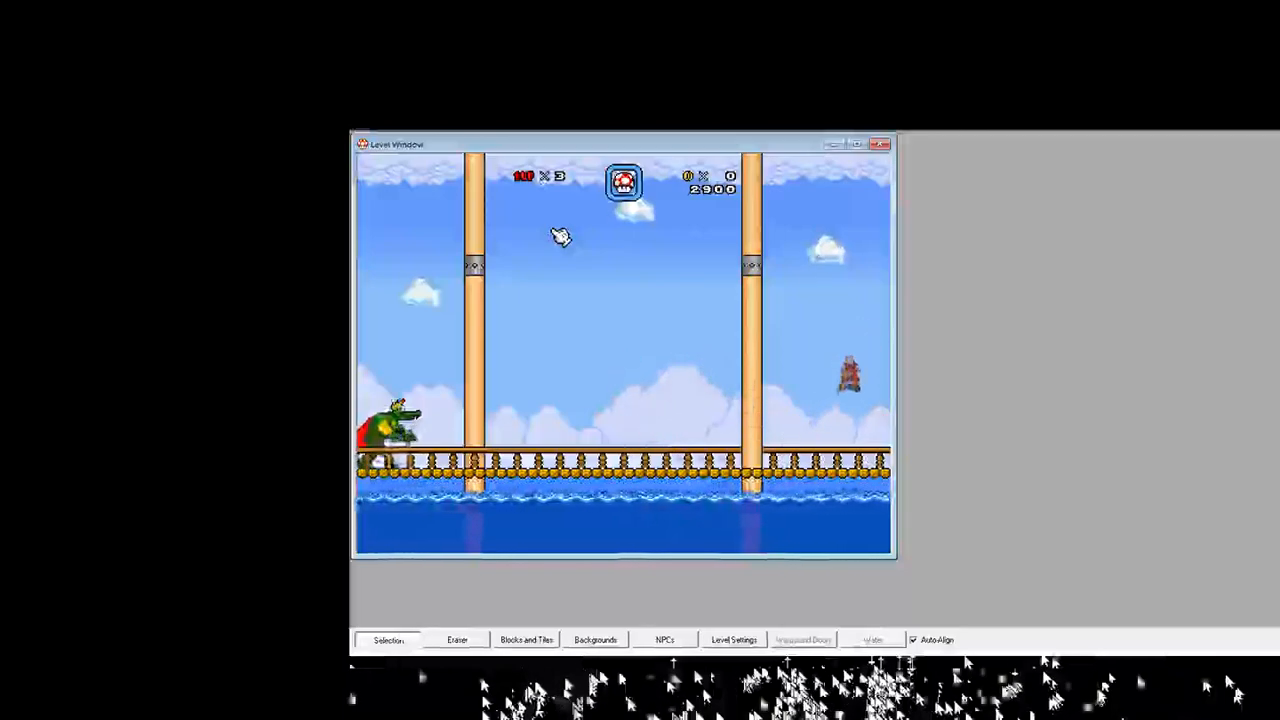
key("Left")
key("Right")
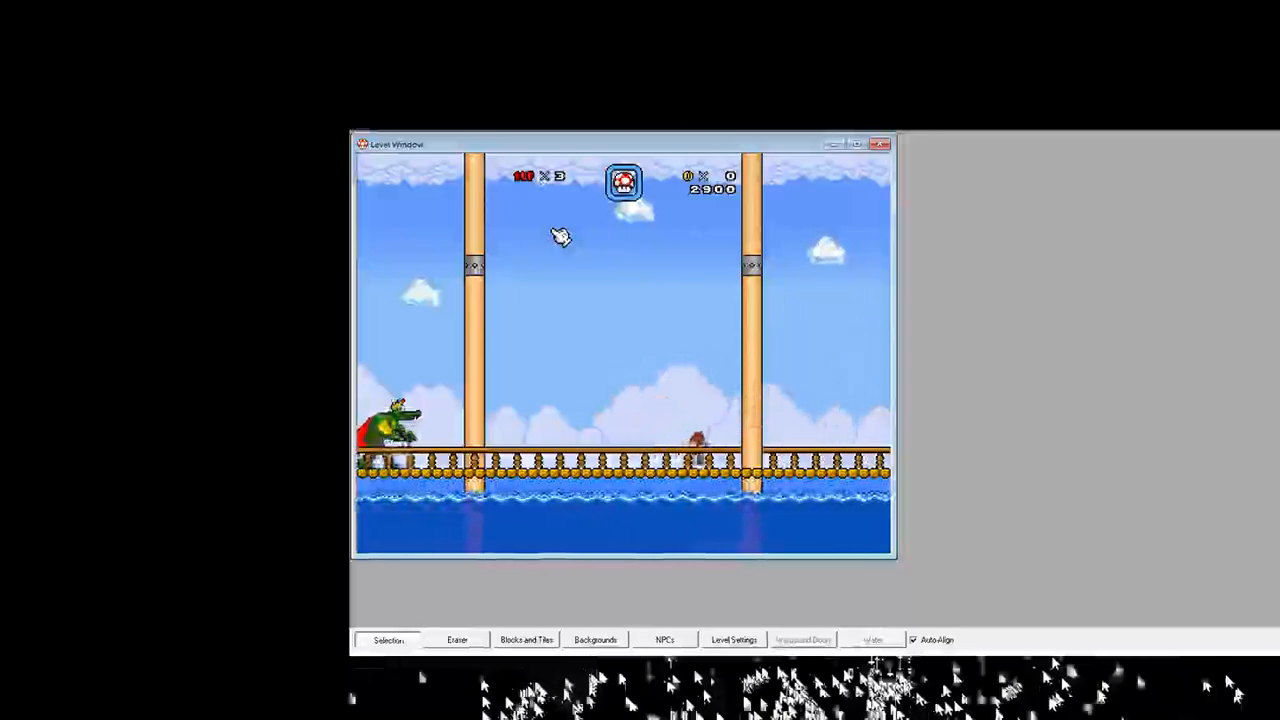
key("z")
key("Right")
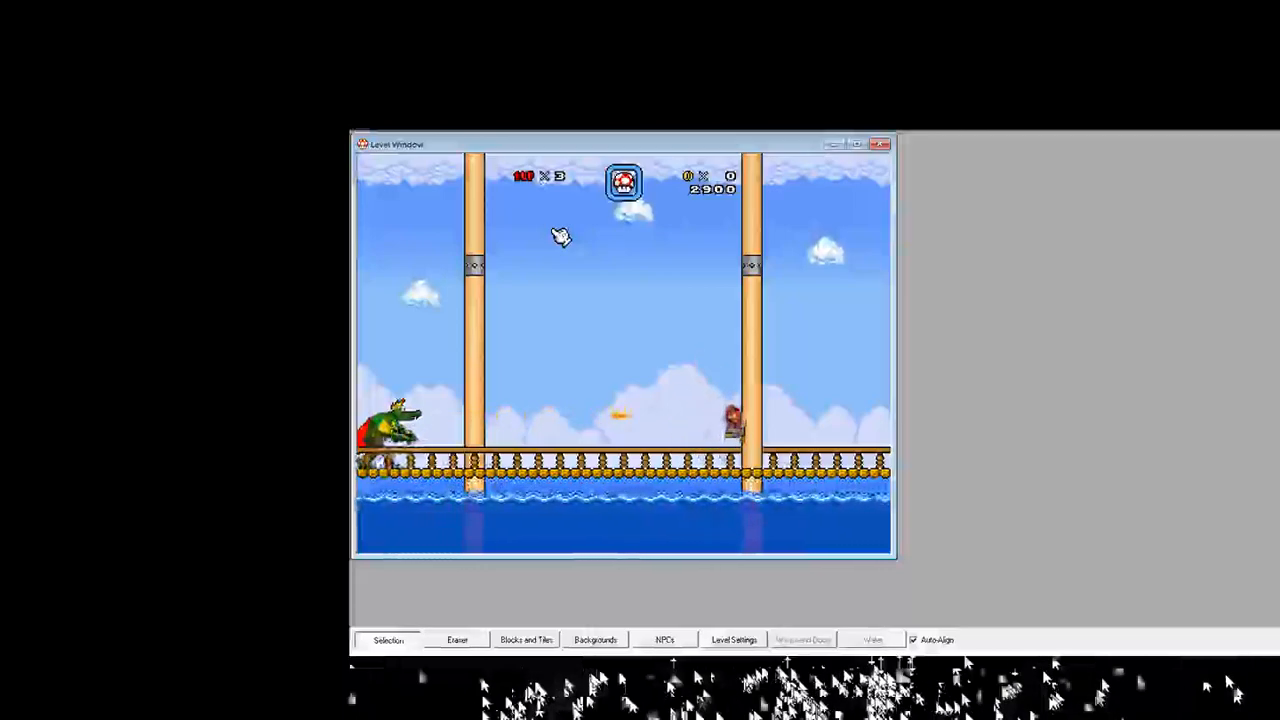
Step: Dodge the remaining shot between the masts and jump to finish the boss fight
key("z")
key("Left")
key("Right")
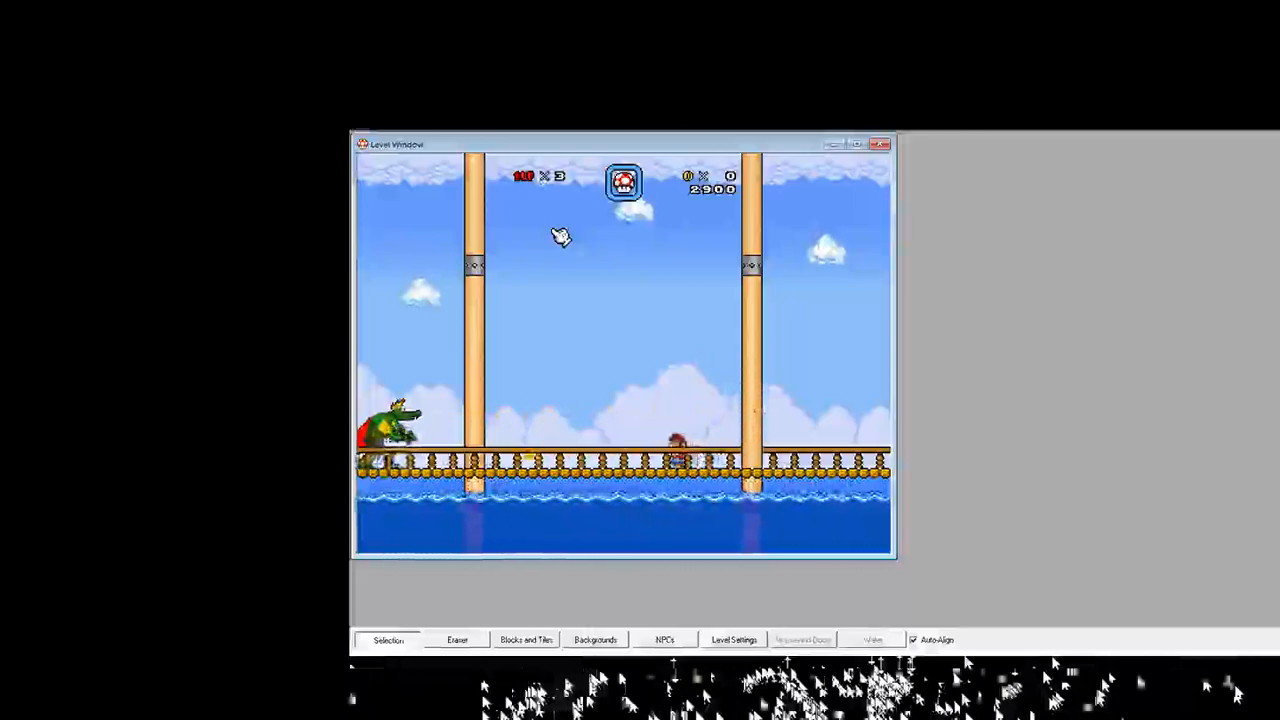
key("z")
key("z")
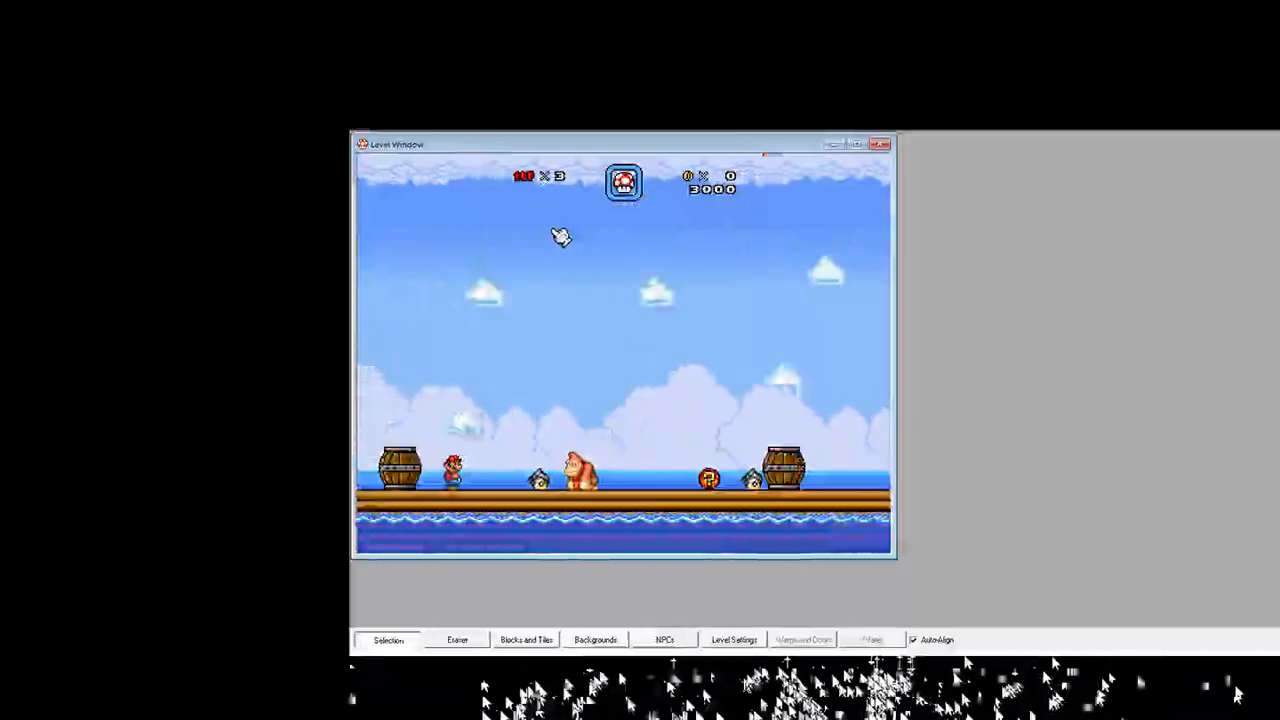
Step: Talk to Donkey Kong in the ending section, close his message, and jump away to the first barrel
key("z")
key("Right")
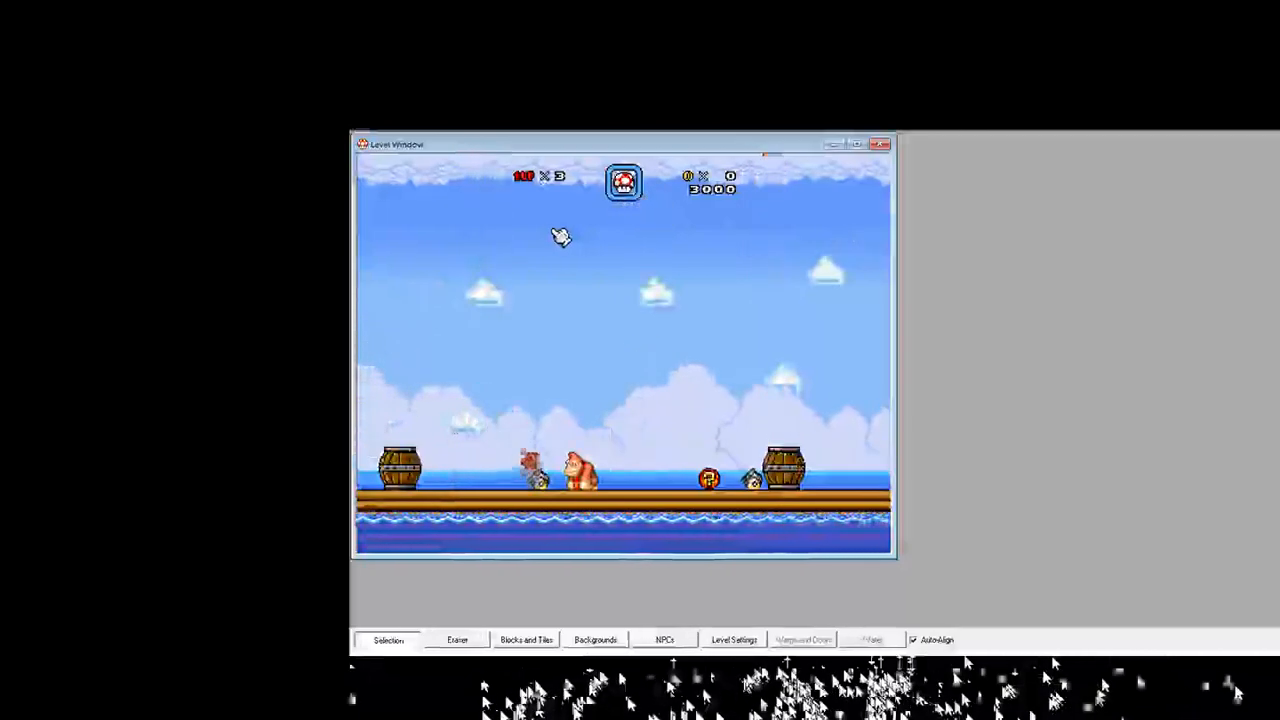
key("Up")
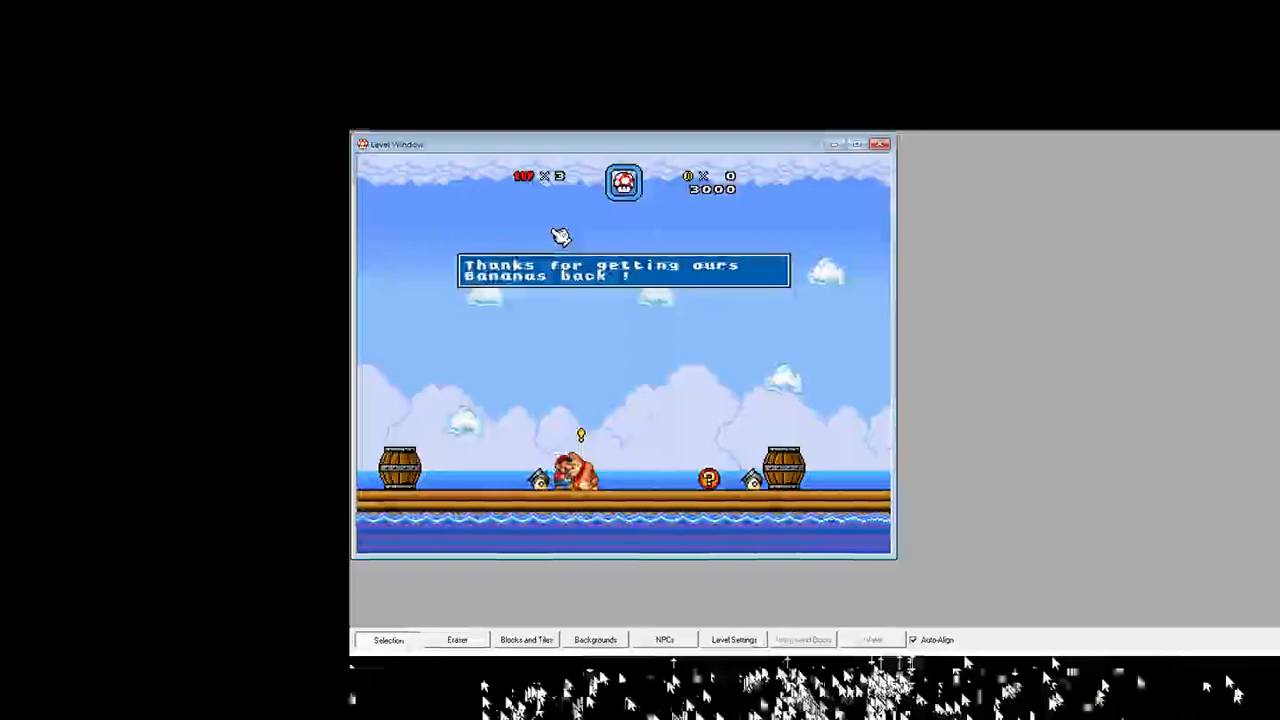
key("z")
key("Left")
key("z")
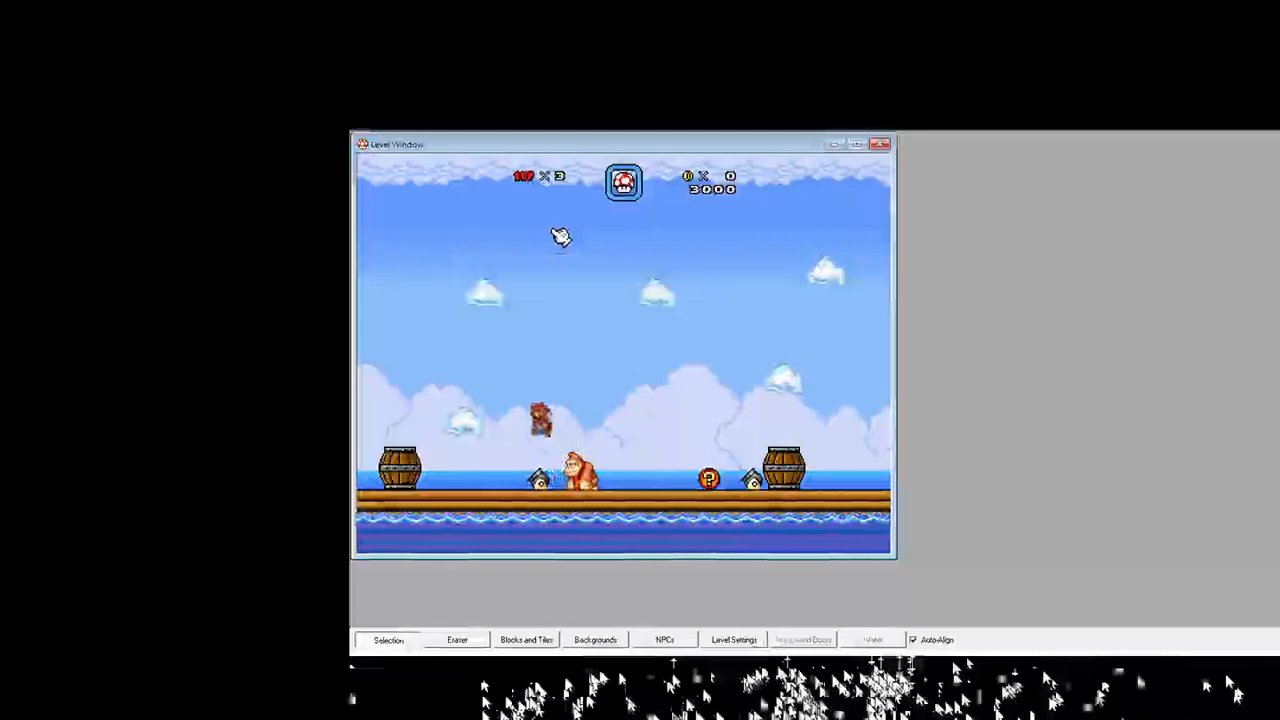
key("z")
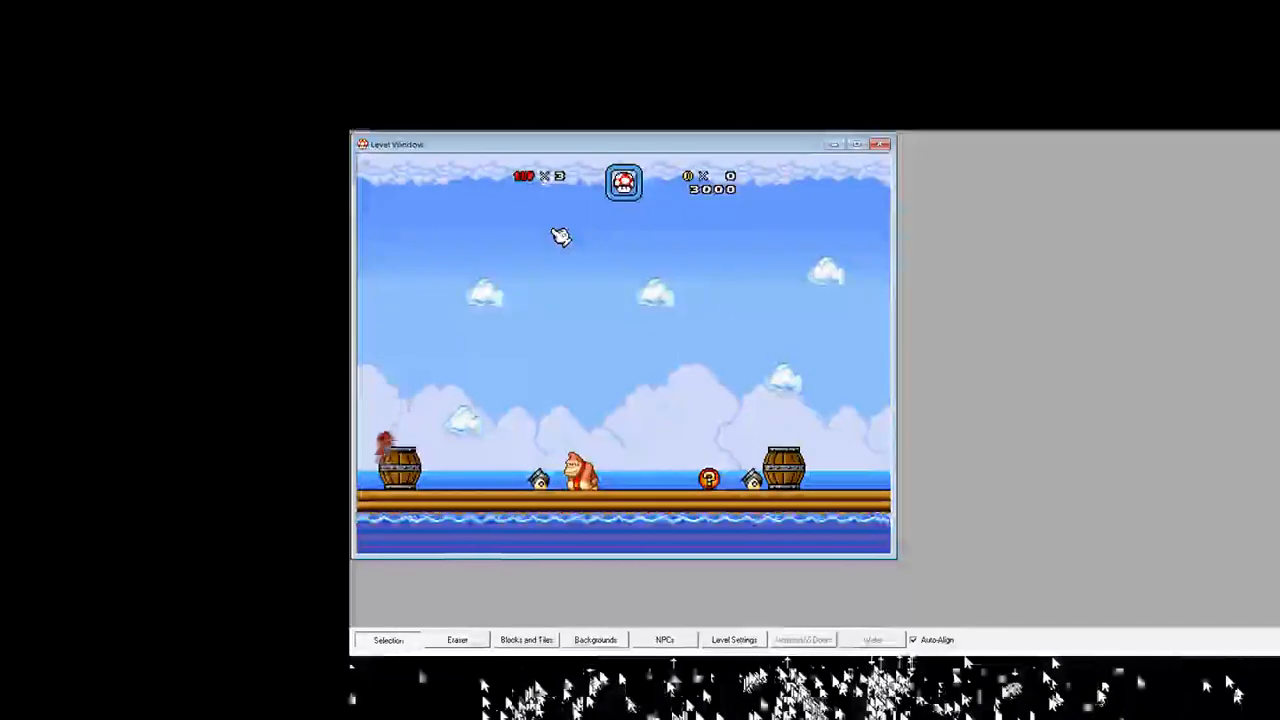
Step: Run past Donkey Kong to collect the question-mark orb, continue to the far barrel, and end the test play
key("z")
key("Right")
key("Right")
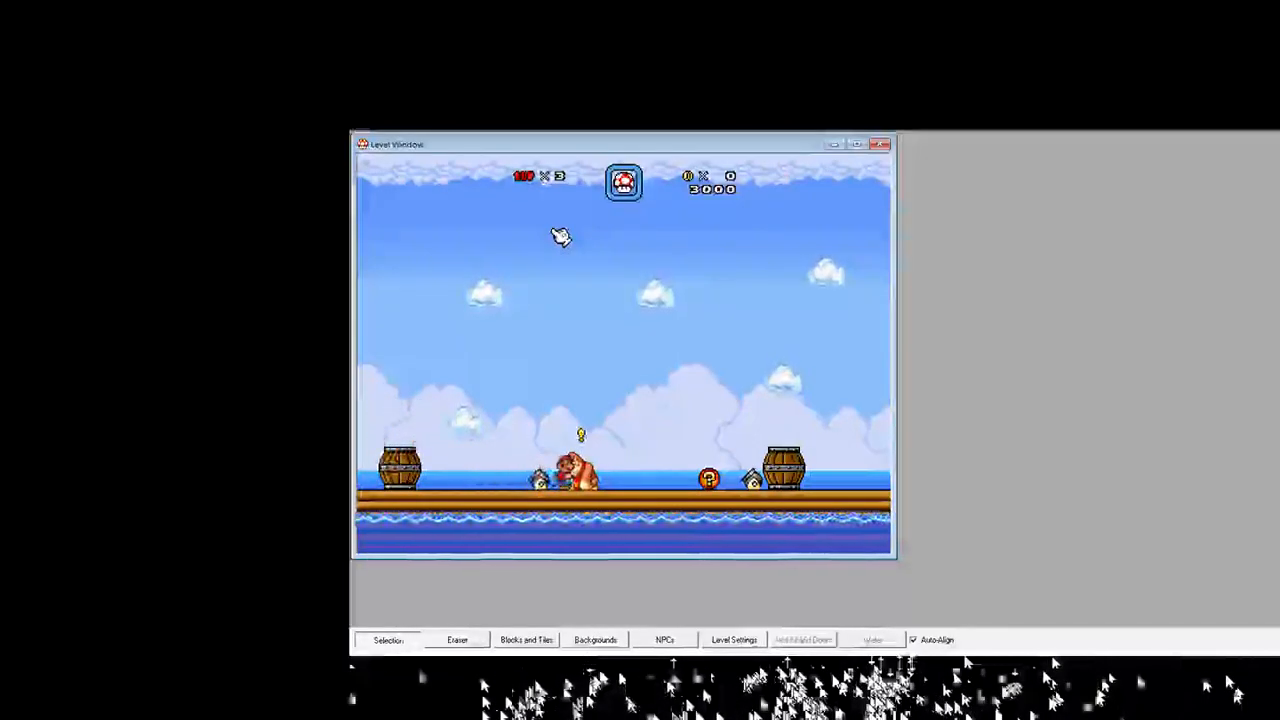
key("Right")
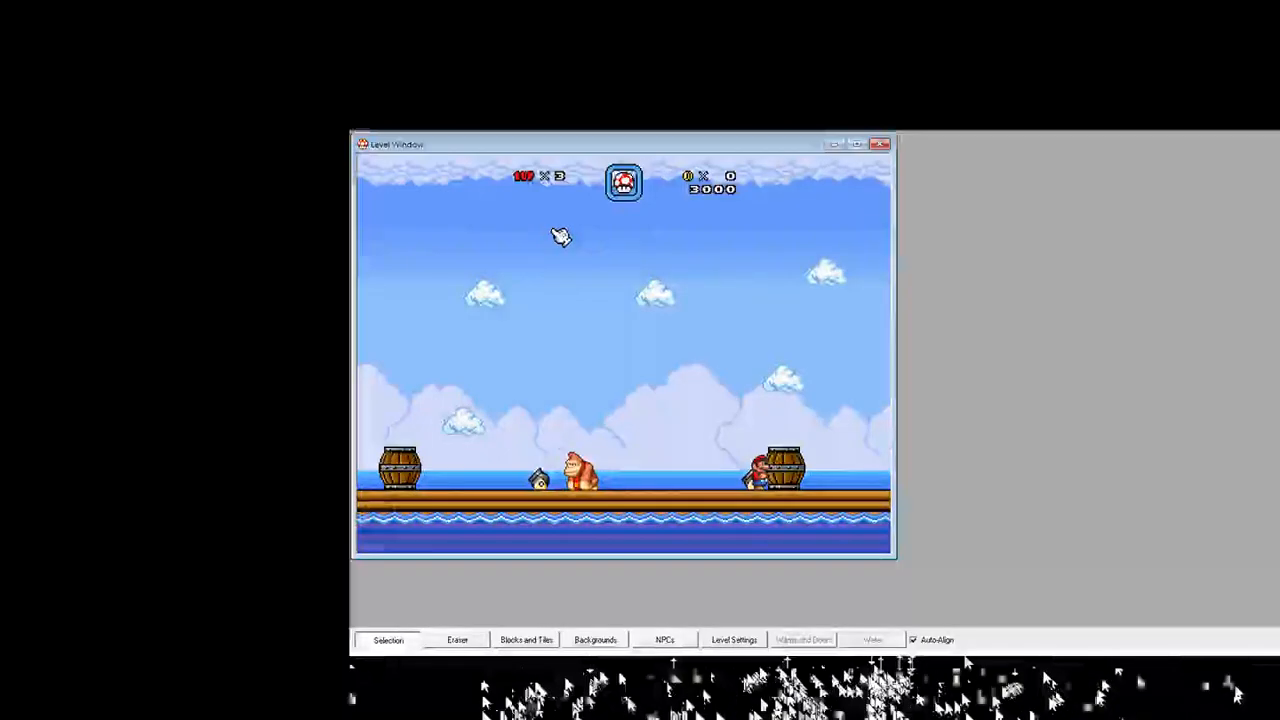
key("Escape")
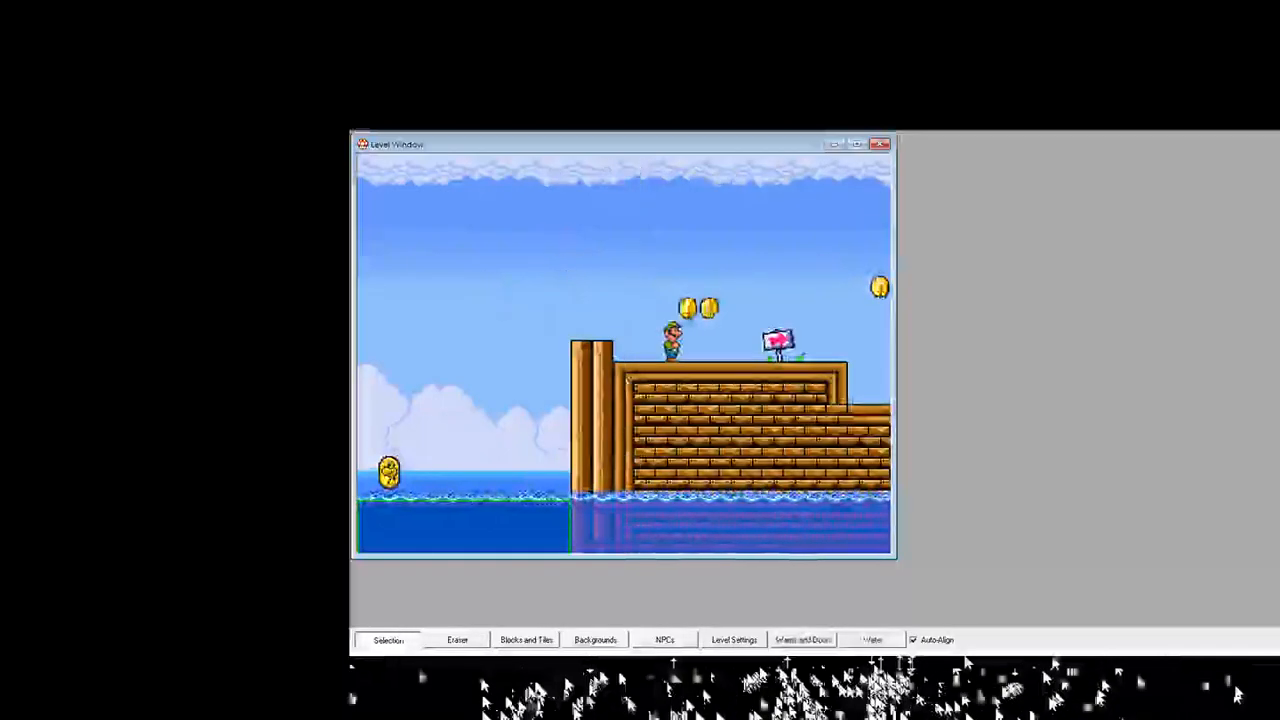
Step: Place the Player 1 start location on the wooden ship's deck beside the Player 2 start
left_click(734, 639)
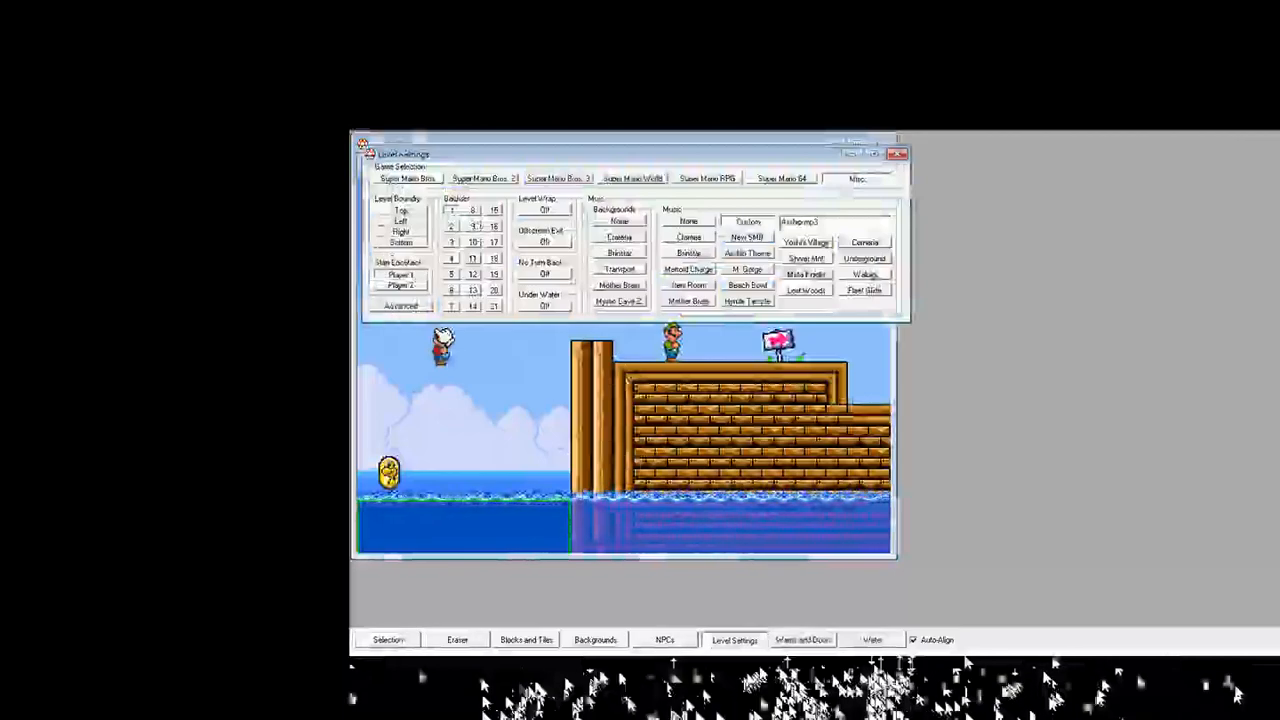
left_click_drag(614, 157, 1064, 203)
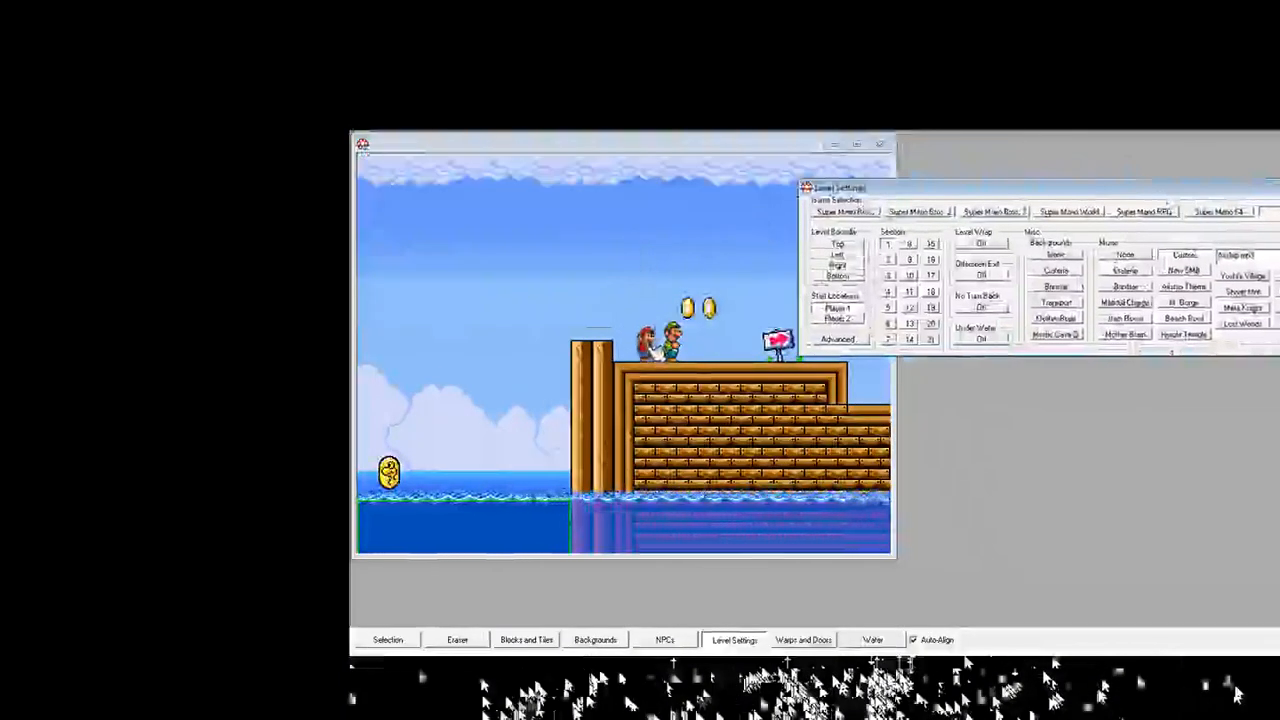
left_click(648, 348)
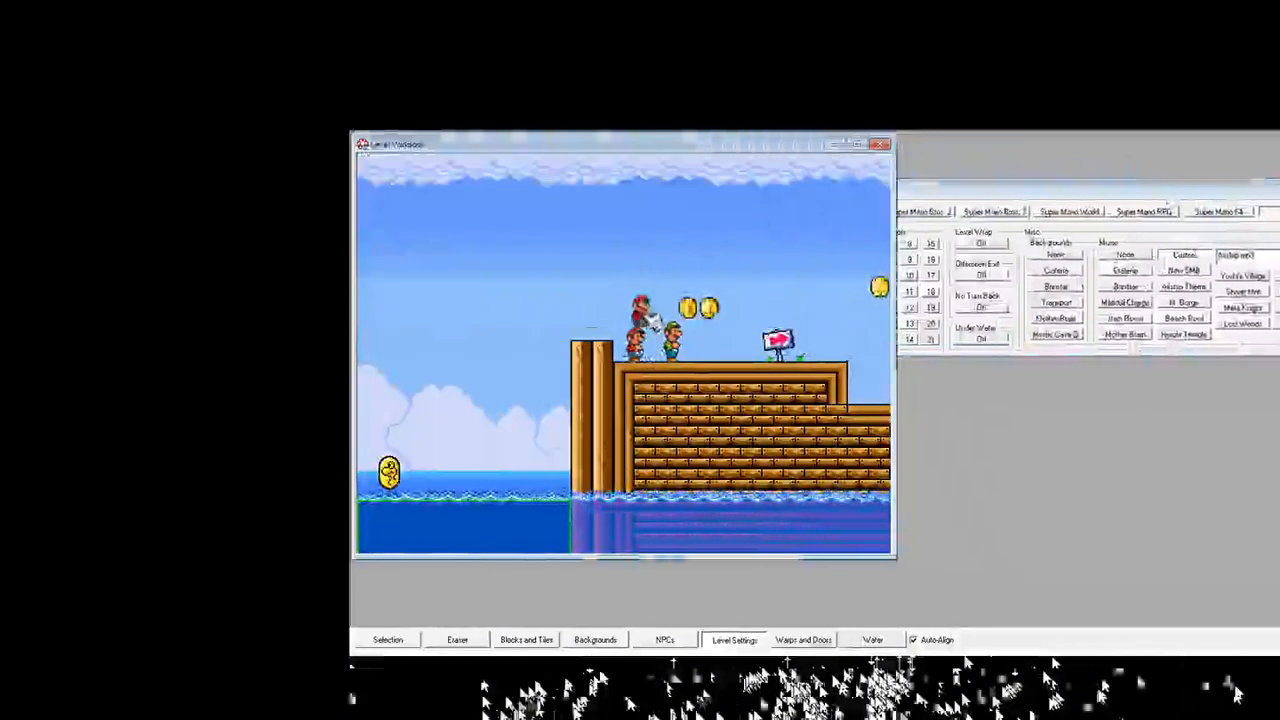
right_click(654, 326)
Step: Save the level over the existing Gangplank Galleon.lvl file in the episode's world folder
left_click(386, 176)
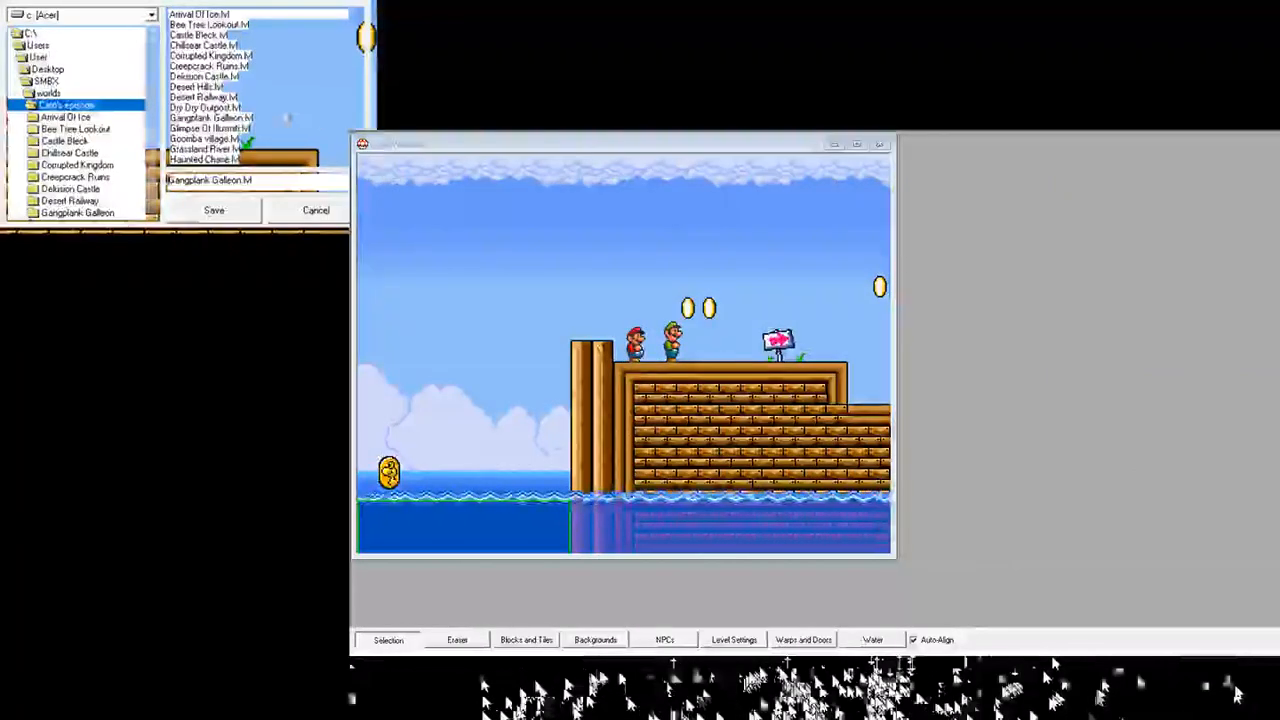
left_click(210, 118)
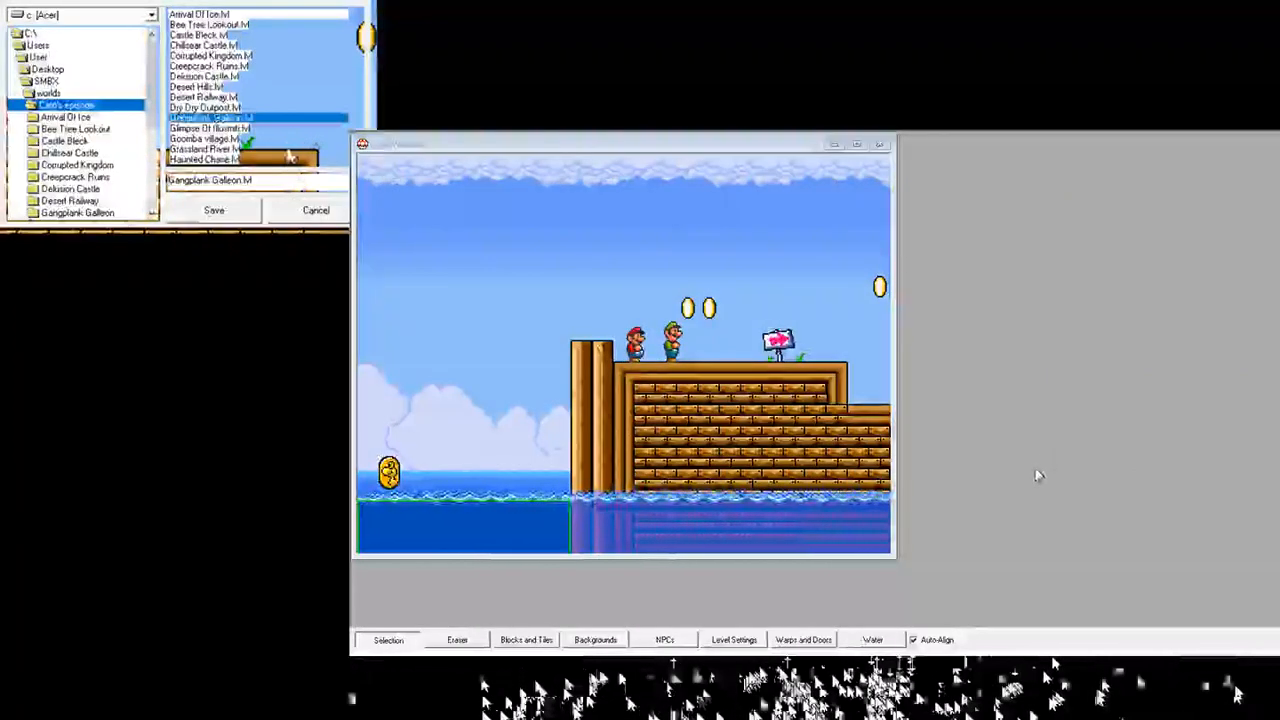
left_click(214, 210)
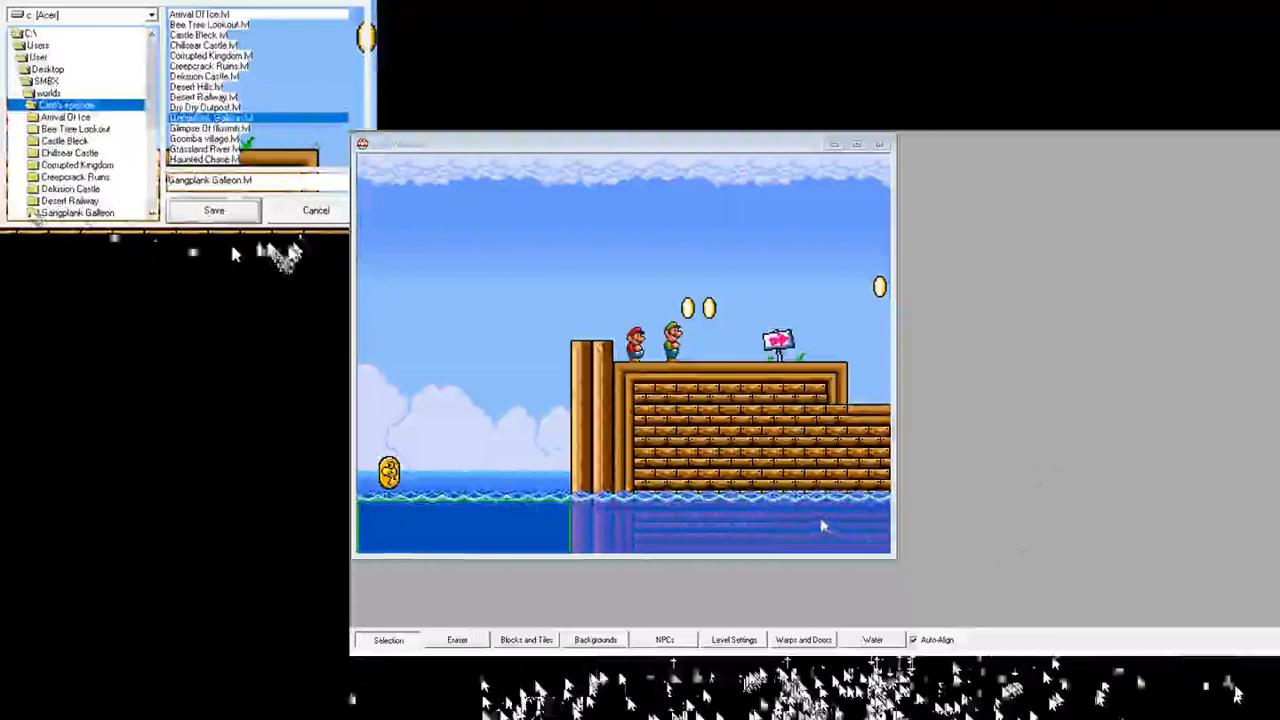